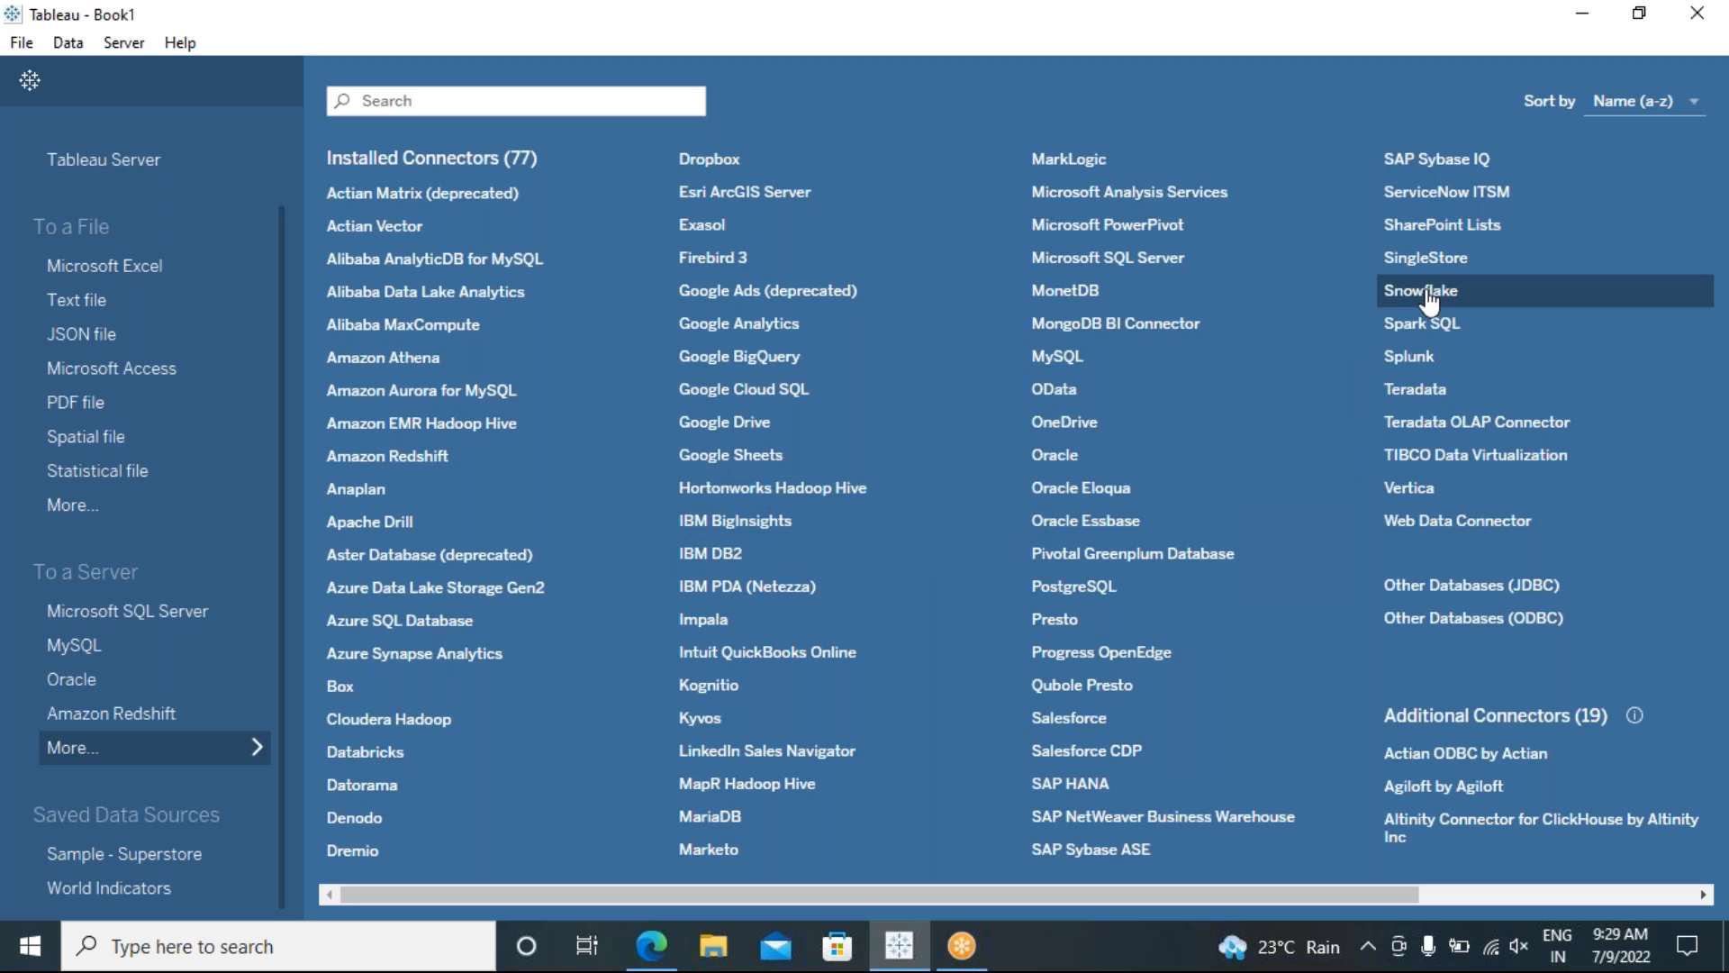
Step: Open the Snowflake connector from the Installed Connectors list on the start page
{"action": "left_click", "coordinate": [1428, 301]}
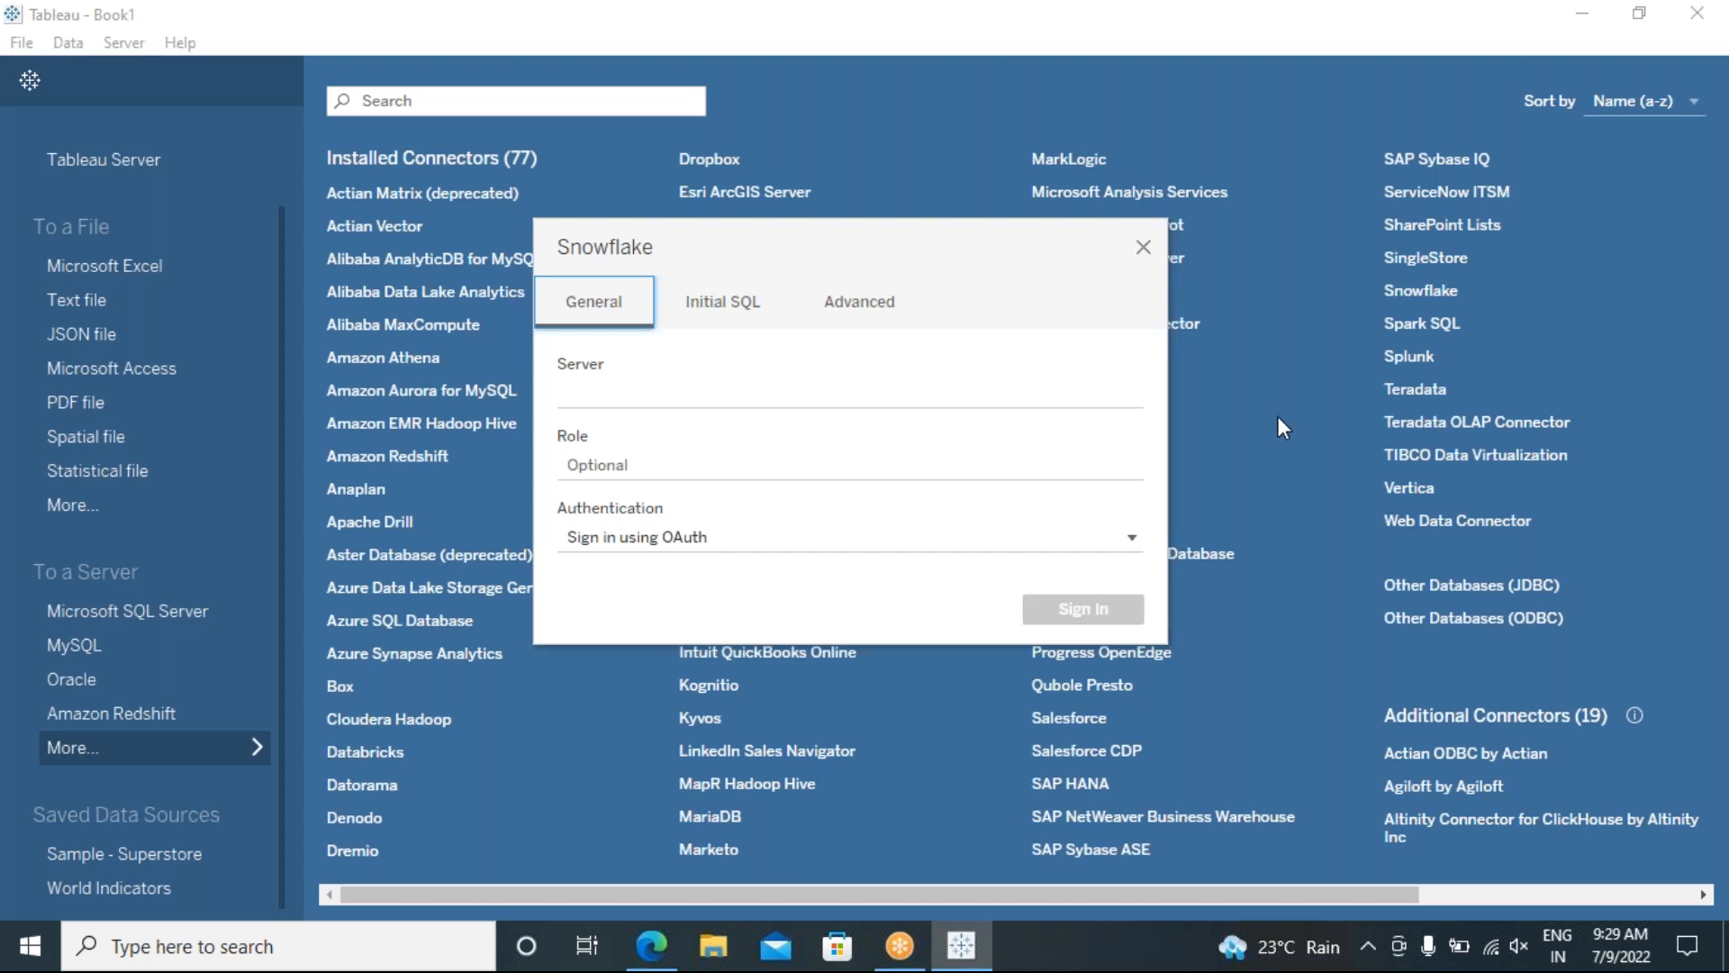
Step: Select the empty Snowflake Server field, then switch to the Edge browser to find the address
{"action": "left_click", "coordinate": [689, 389]}
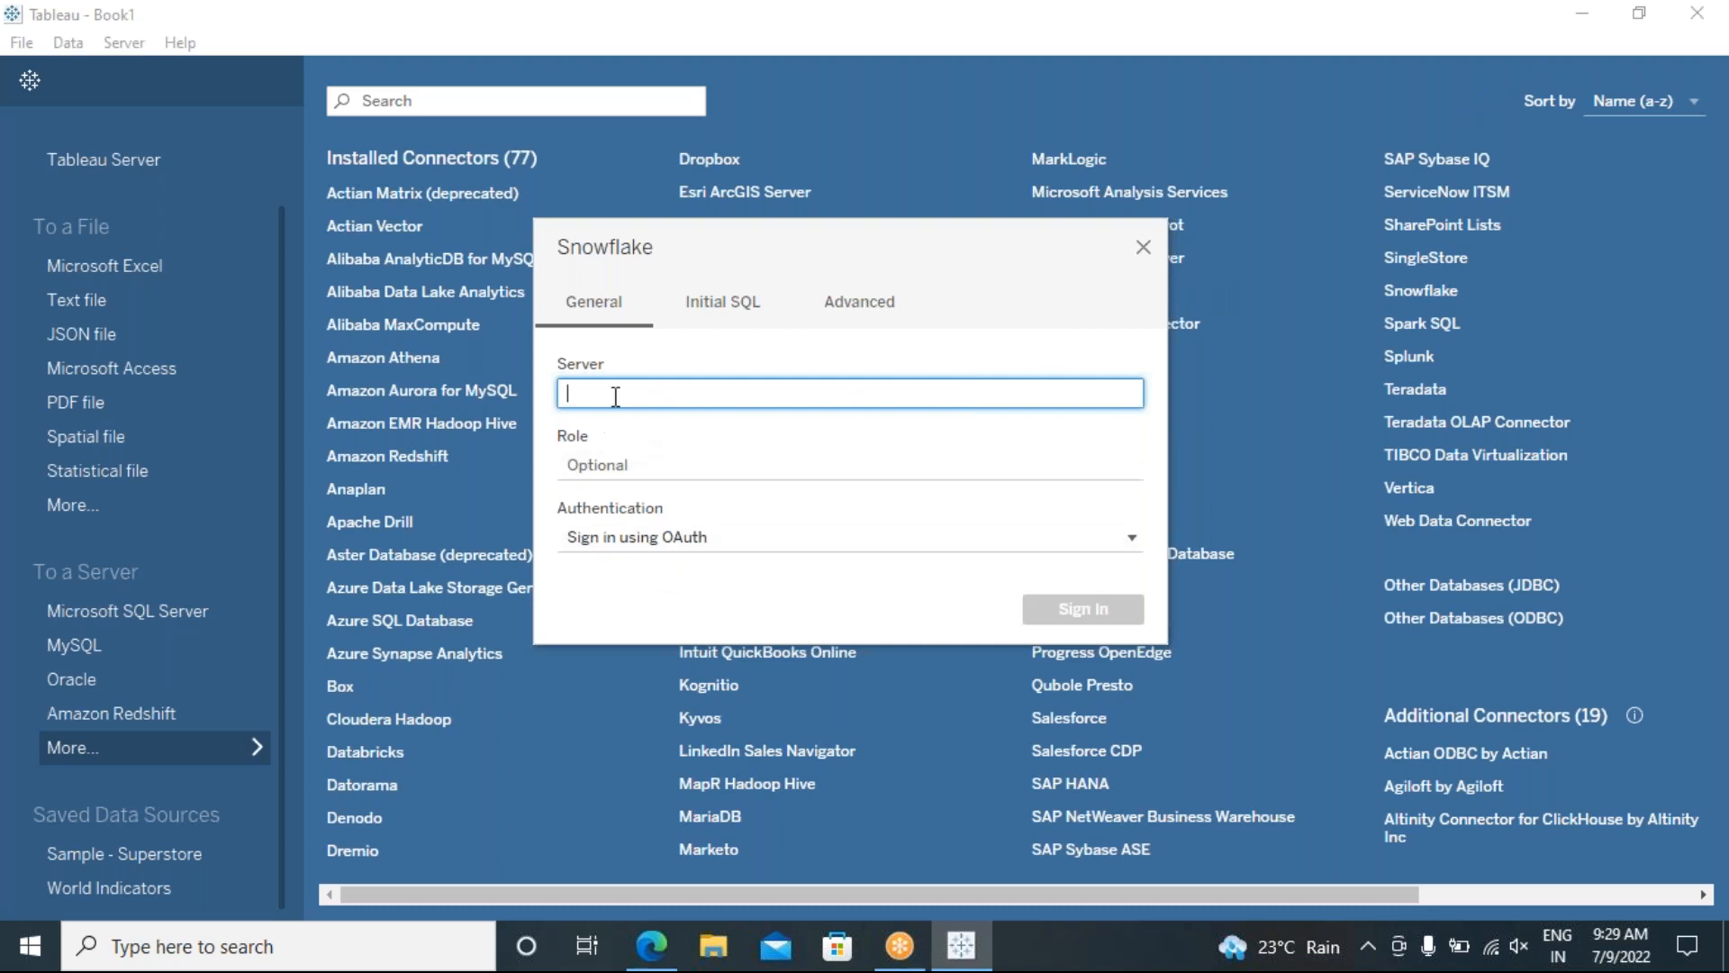
{"action": "left_click", "coordinate": [650, 951]}
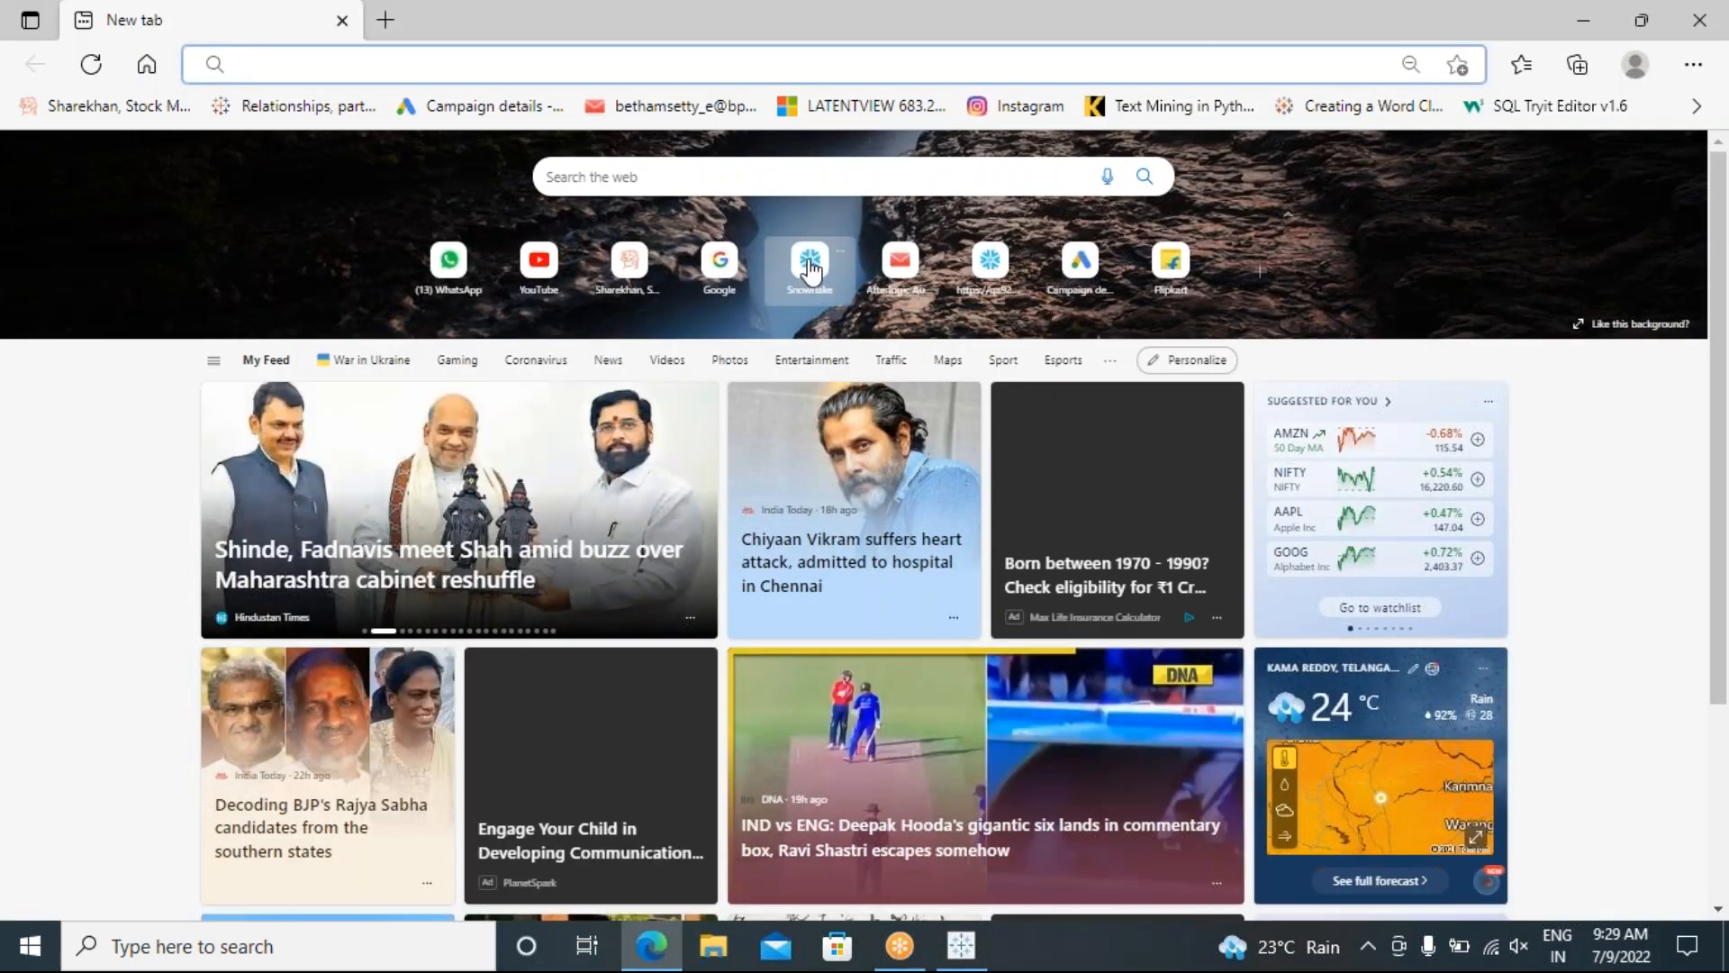
Step: Open the Snowflake web console in Edge, copy its server host name from the URL, and return to Tableau
{"action": "left_click", "coordinate": [990, 263]}
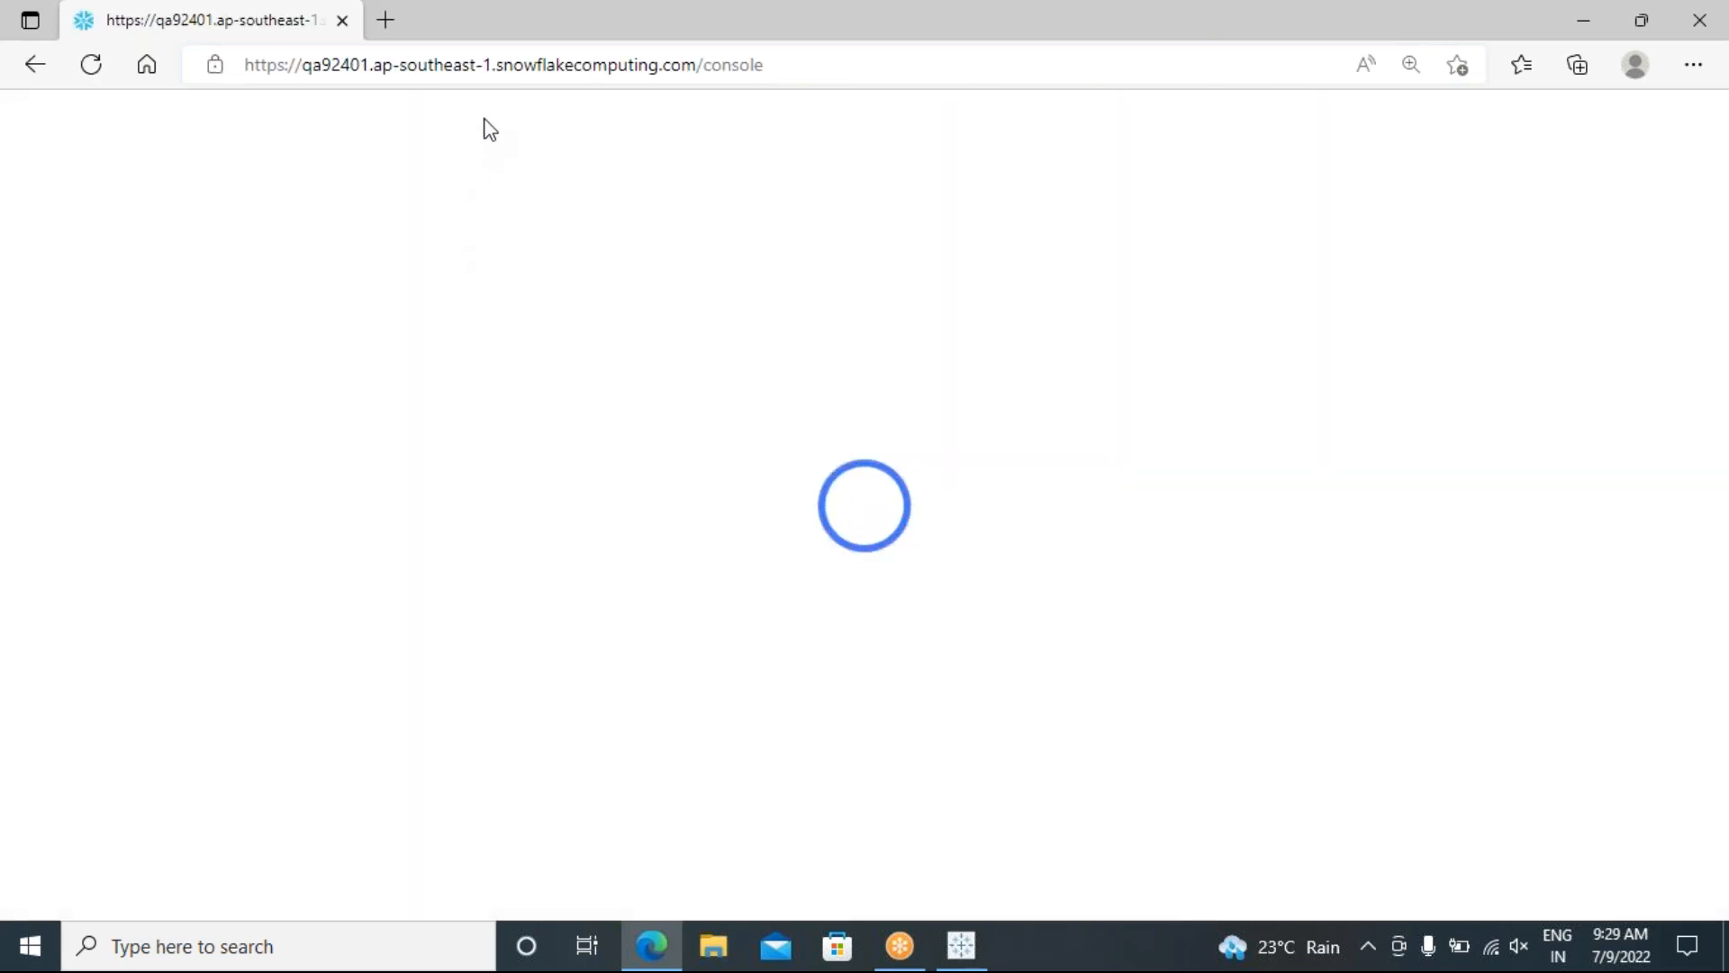
{"action": "left_click_drag", "start_coordinate": [492, 65], "coordinate": [308, 65]}
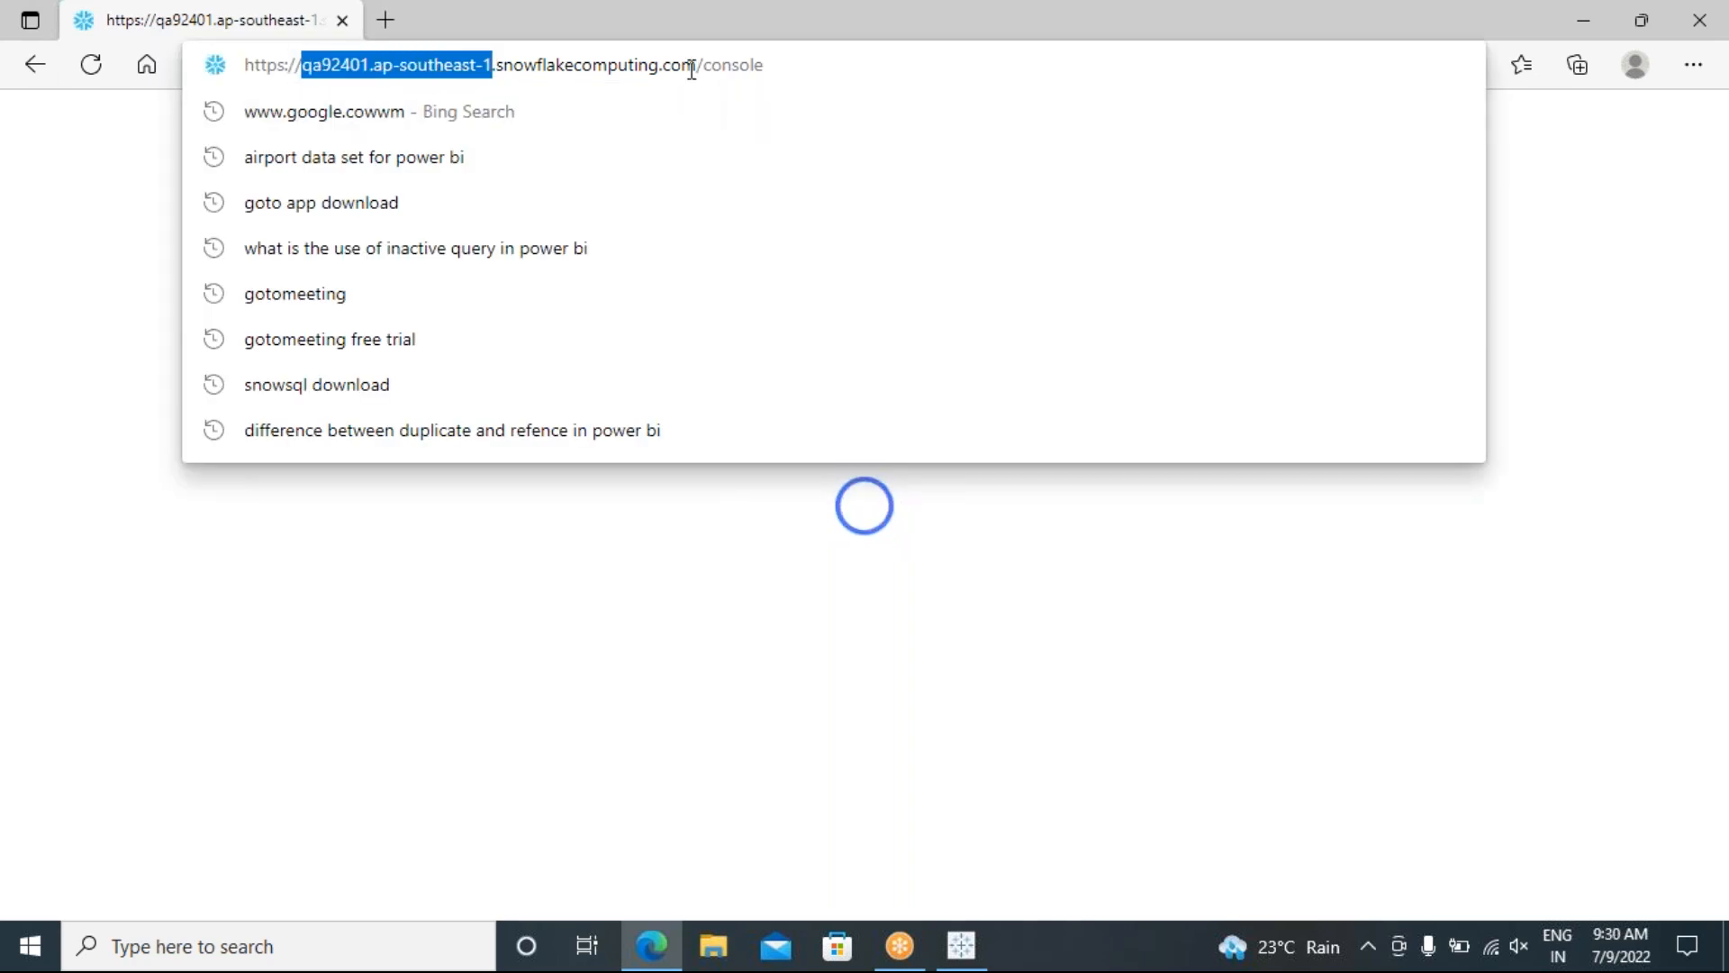
{"action": "left_click_drag", "start_coordinate": [696, 67], "coordinate": [303, 65]}
{"action": "key", "text": "ctrl+c"}
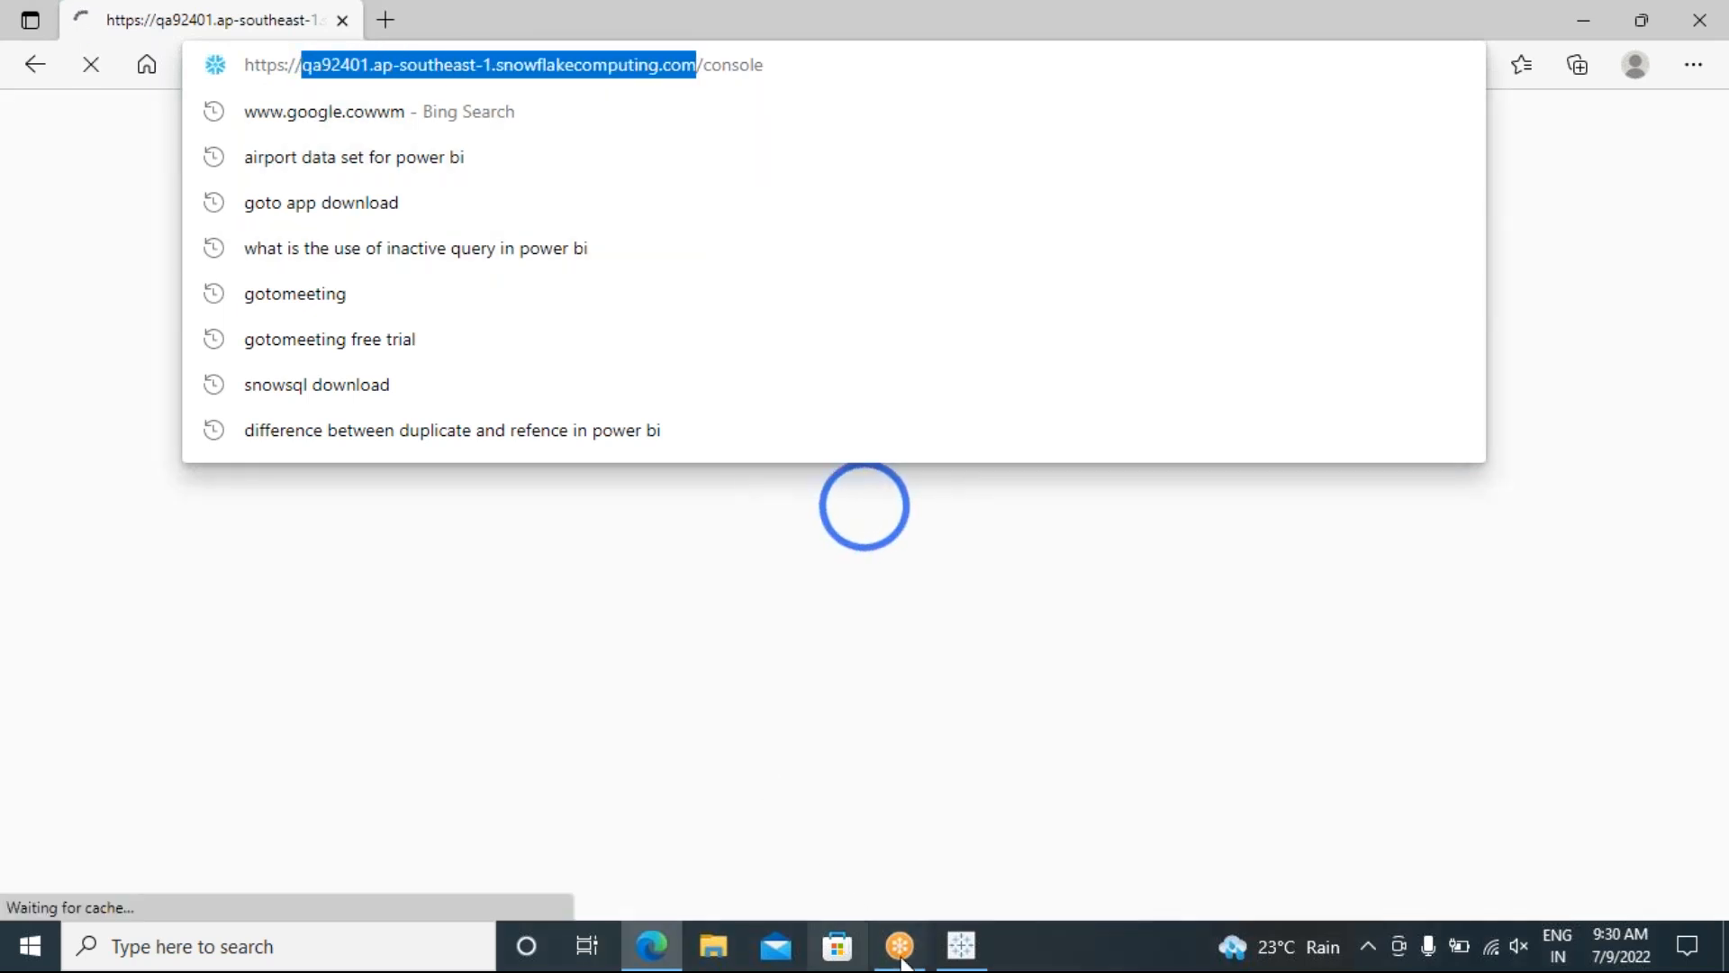
{"action": "left_click", "coordinate": [960, 946]}
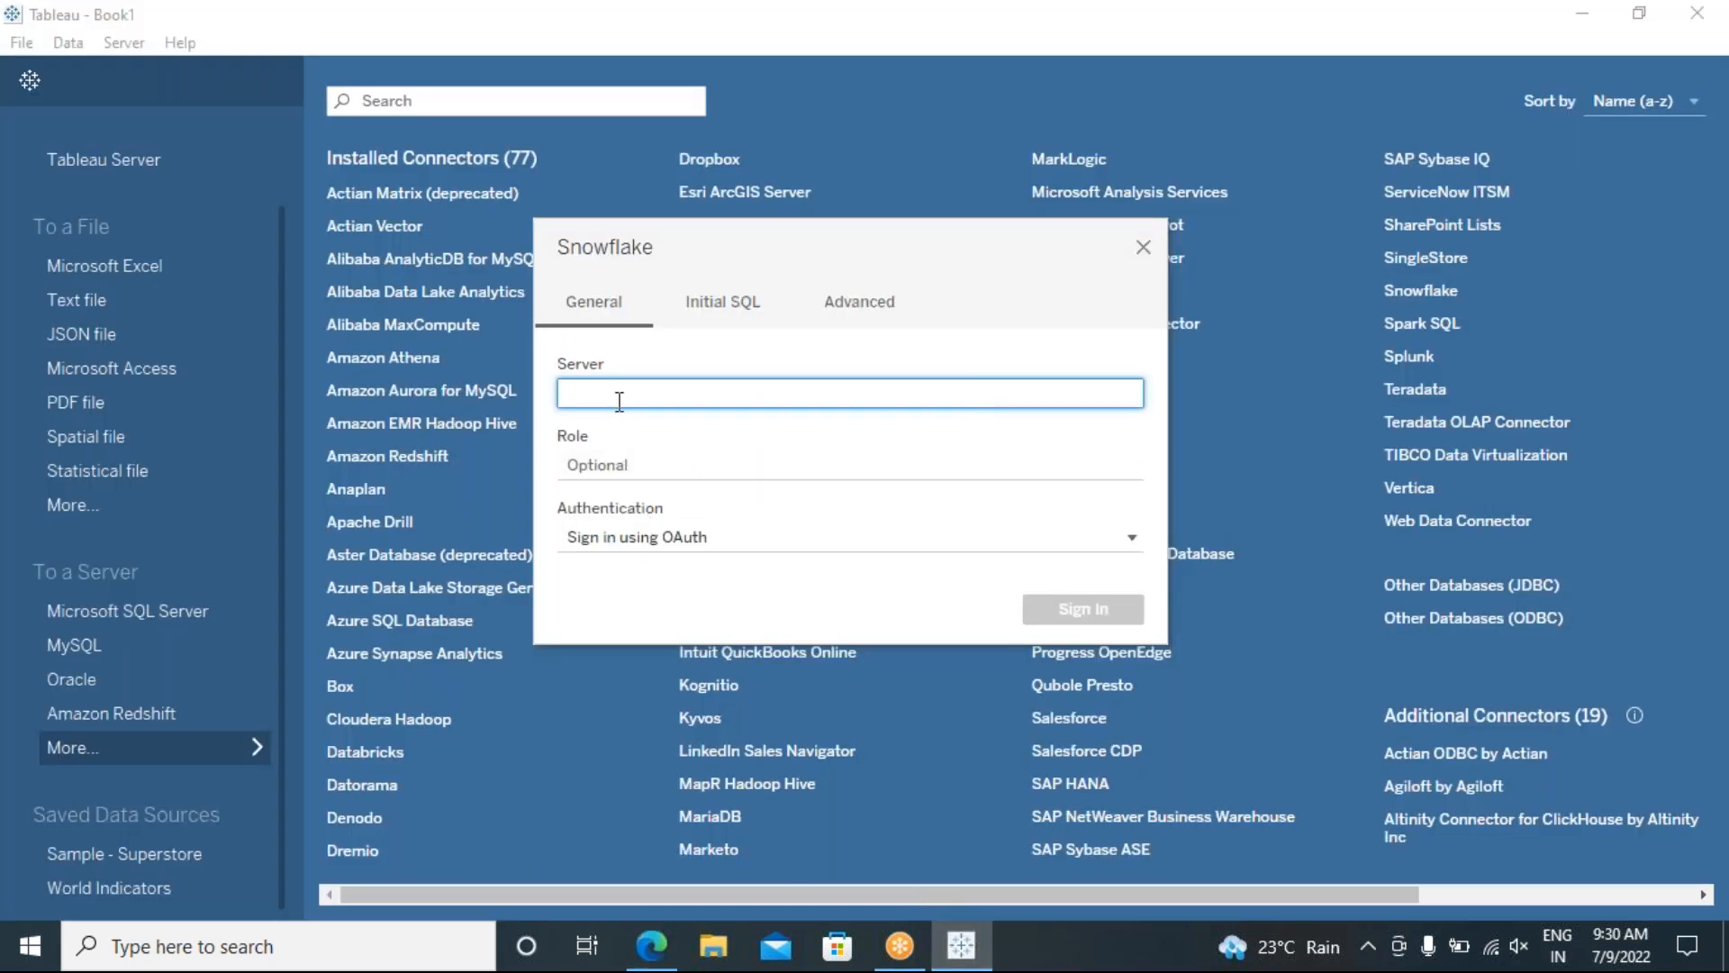
Step: Paste the copied host into Server and switch Authentication to Username and Password
{"action": "key", "text": "ctrl+v"}
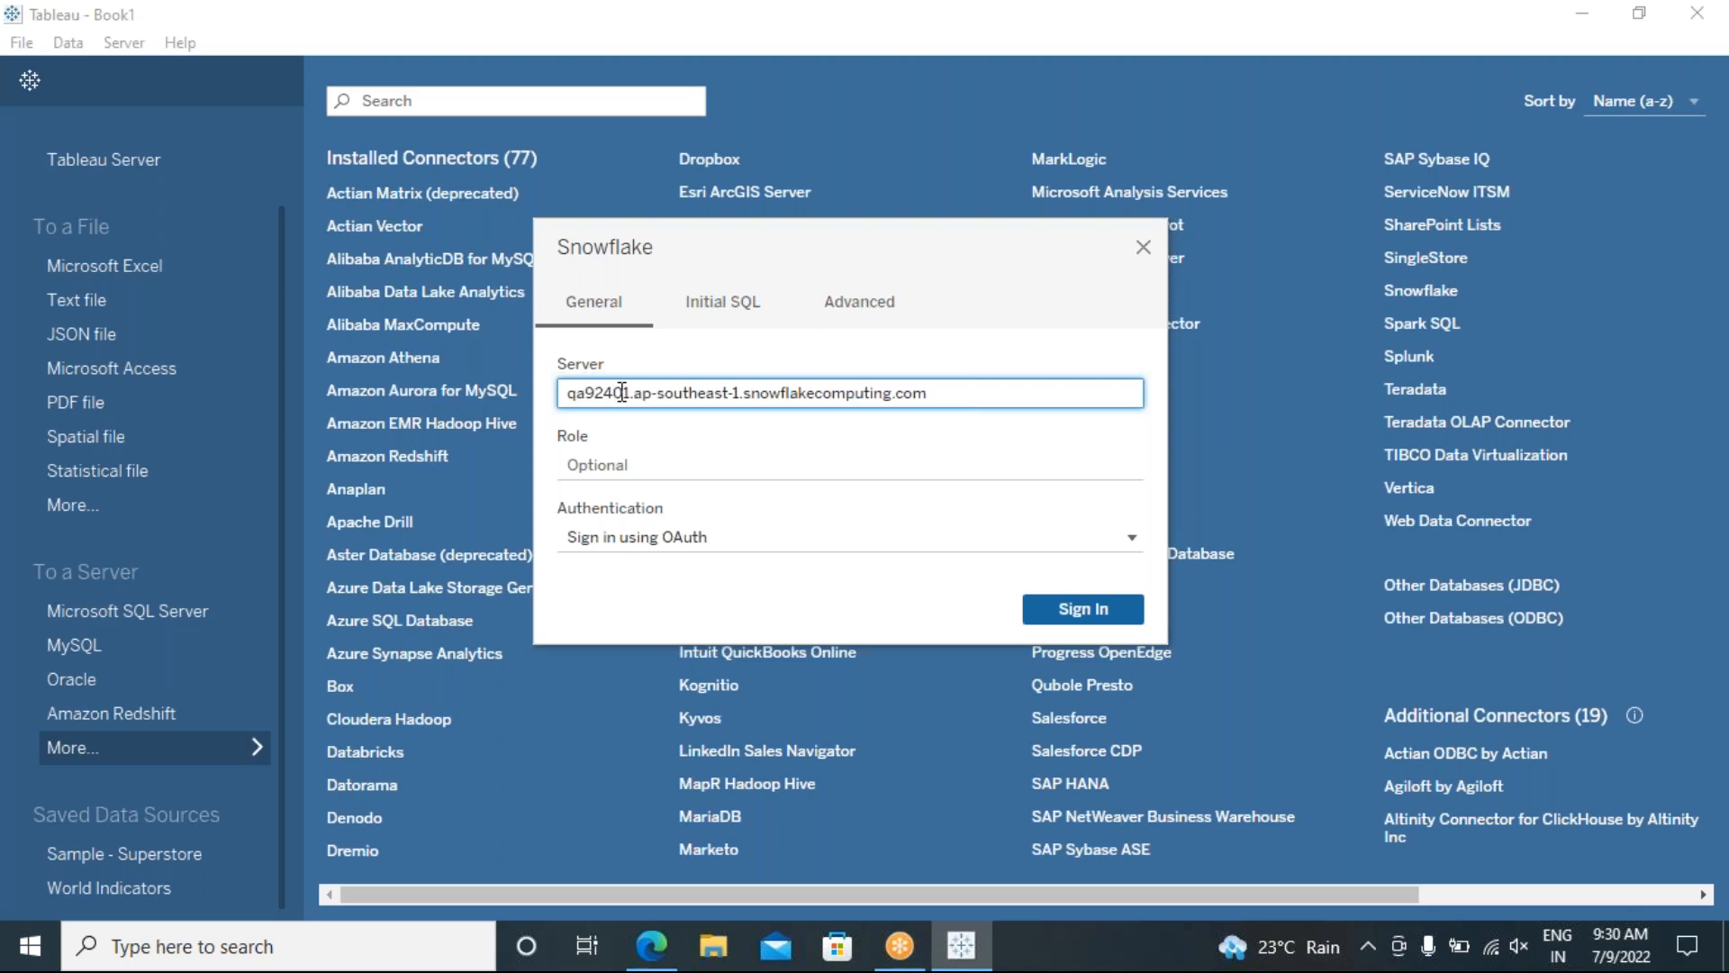
{"action": "left_click", "coordinate": [673, 464]}
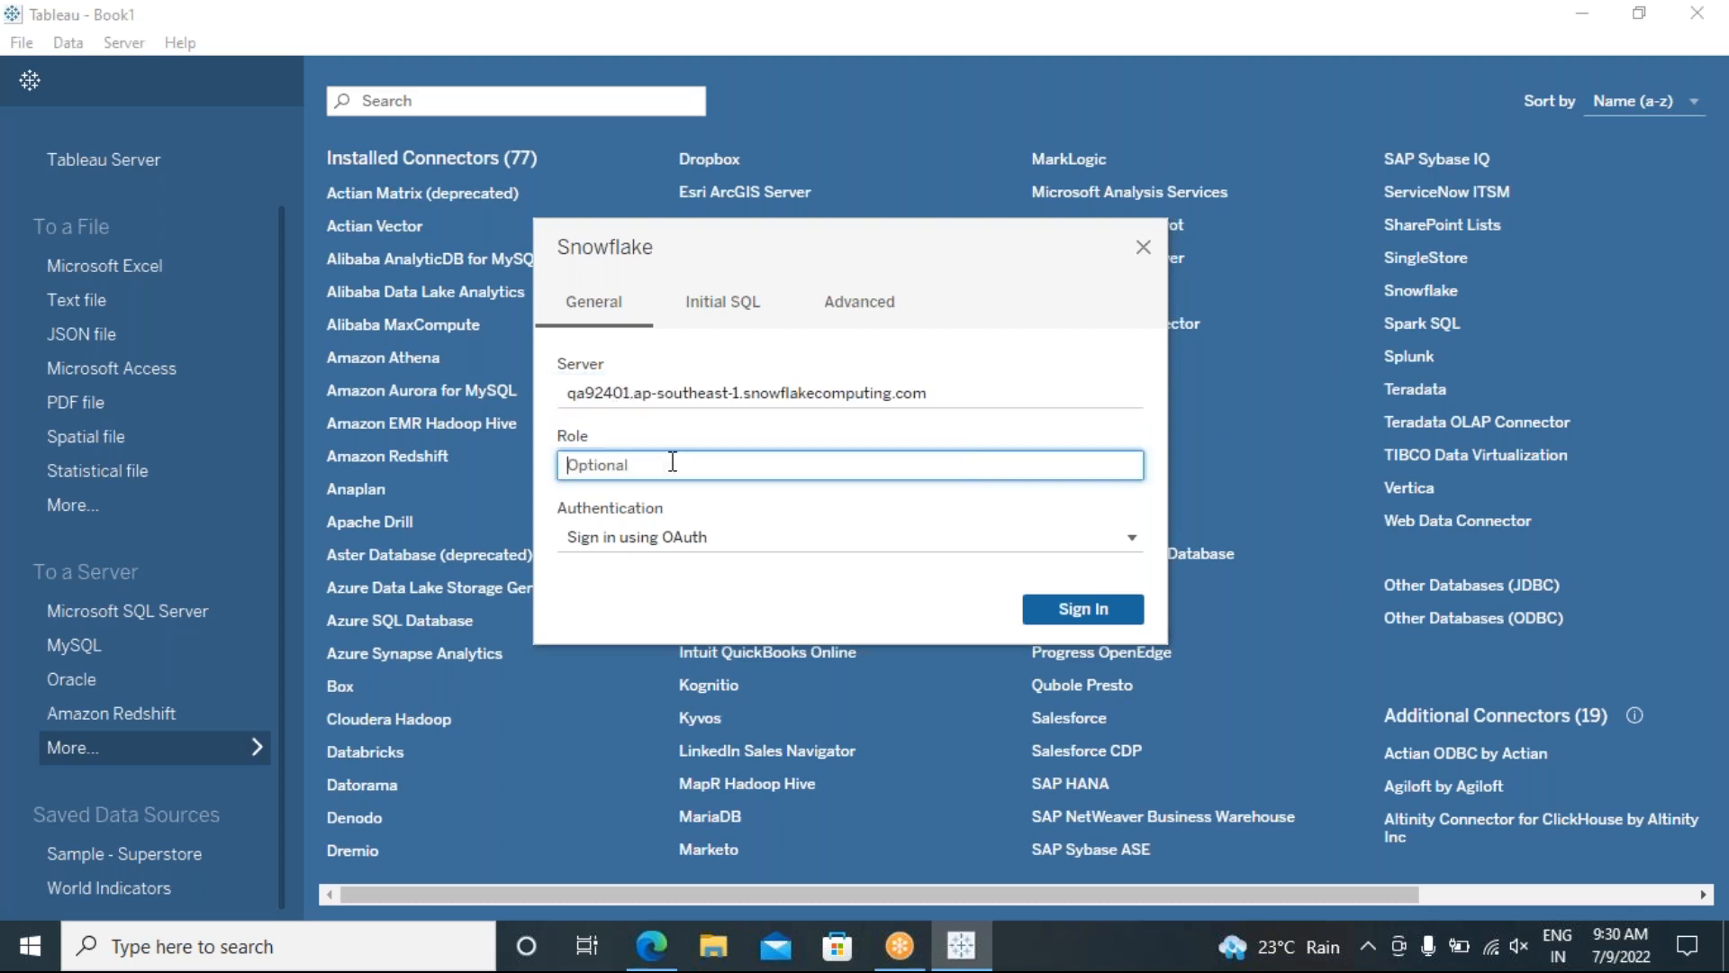
{"action": "left_click", "coordinate": [726, 539]}
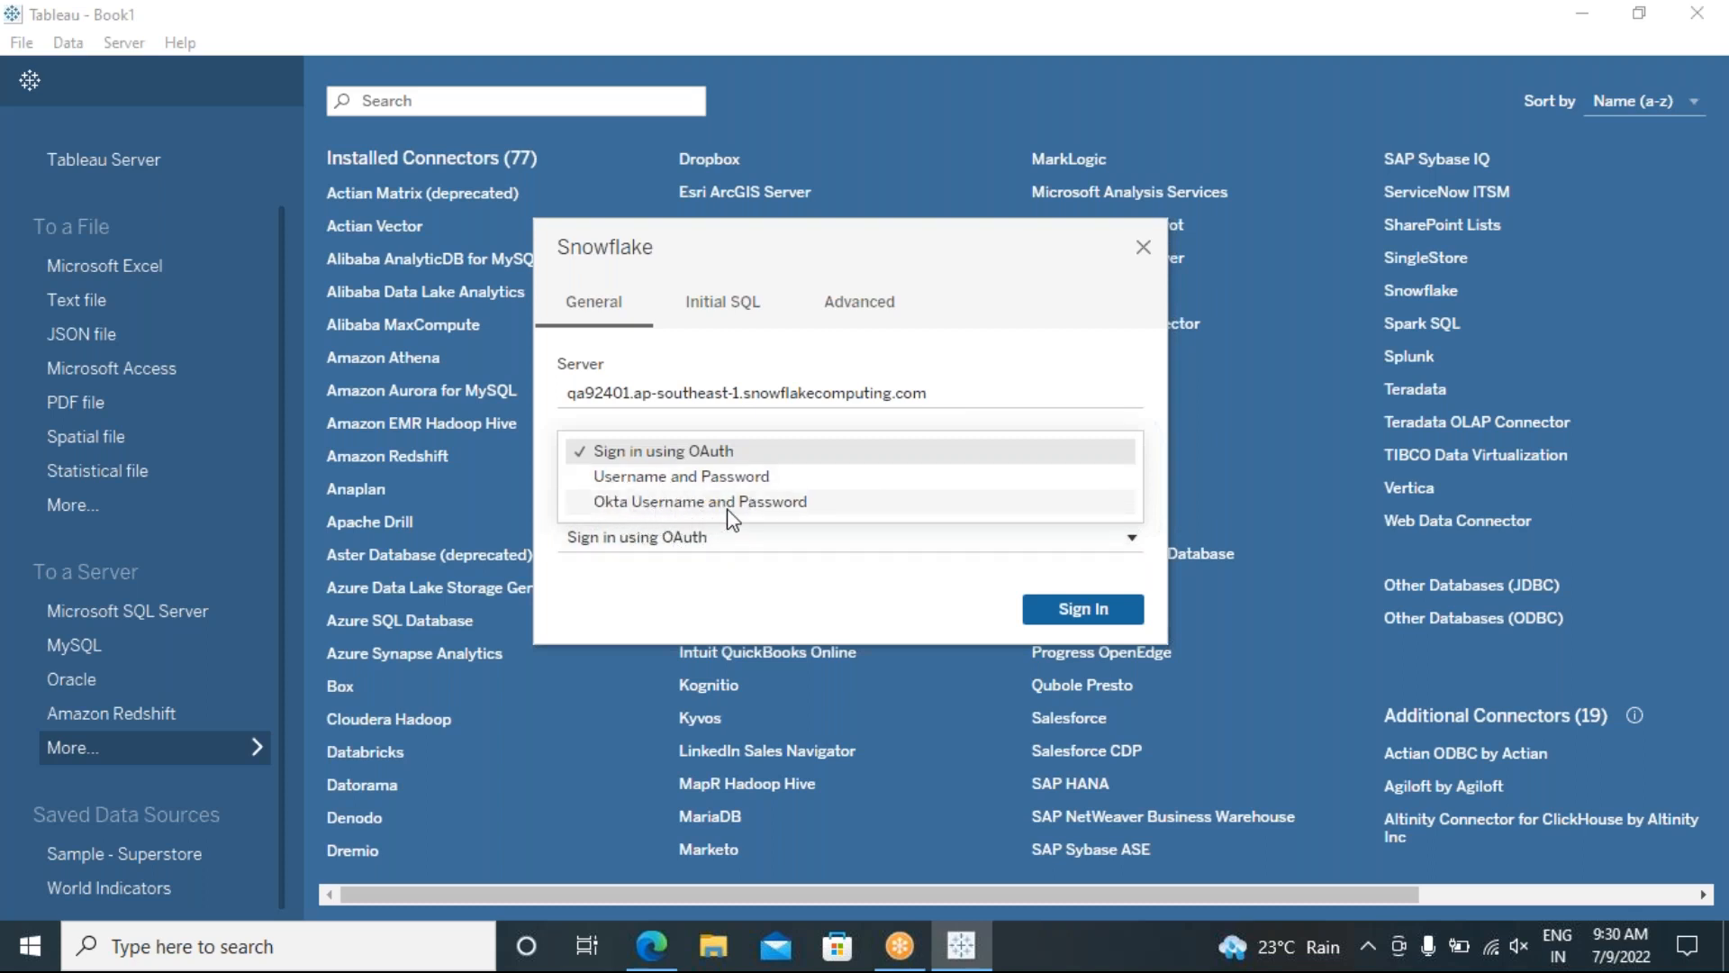
{"action": "left_click", "coordinate": [639, 478]}
Step: Enter the Snowflake username and password and sign in
{"action": "left_click", "coordinate": [610, 604]}
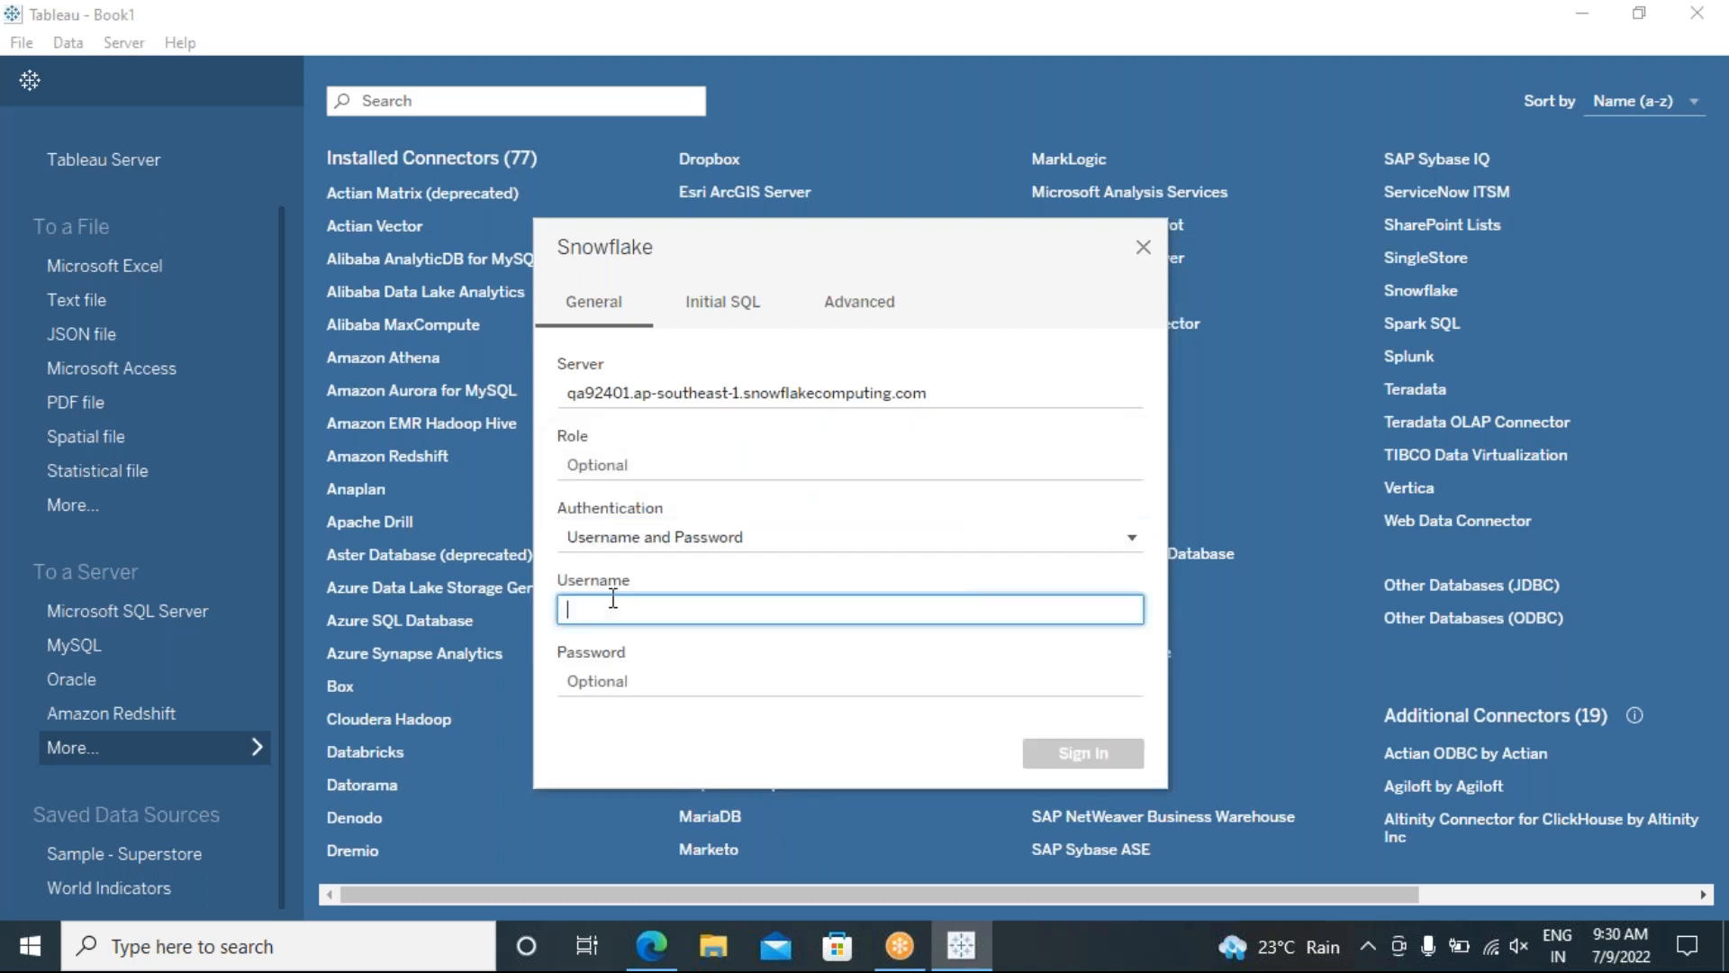
{"action": "type", "text": "bet"}
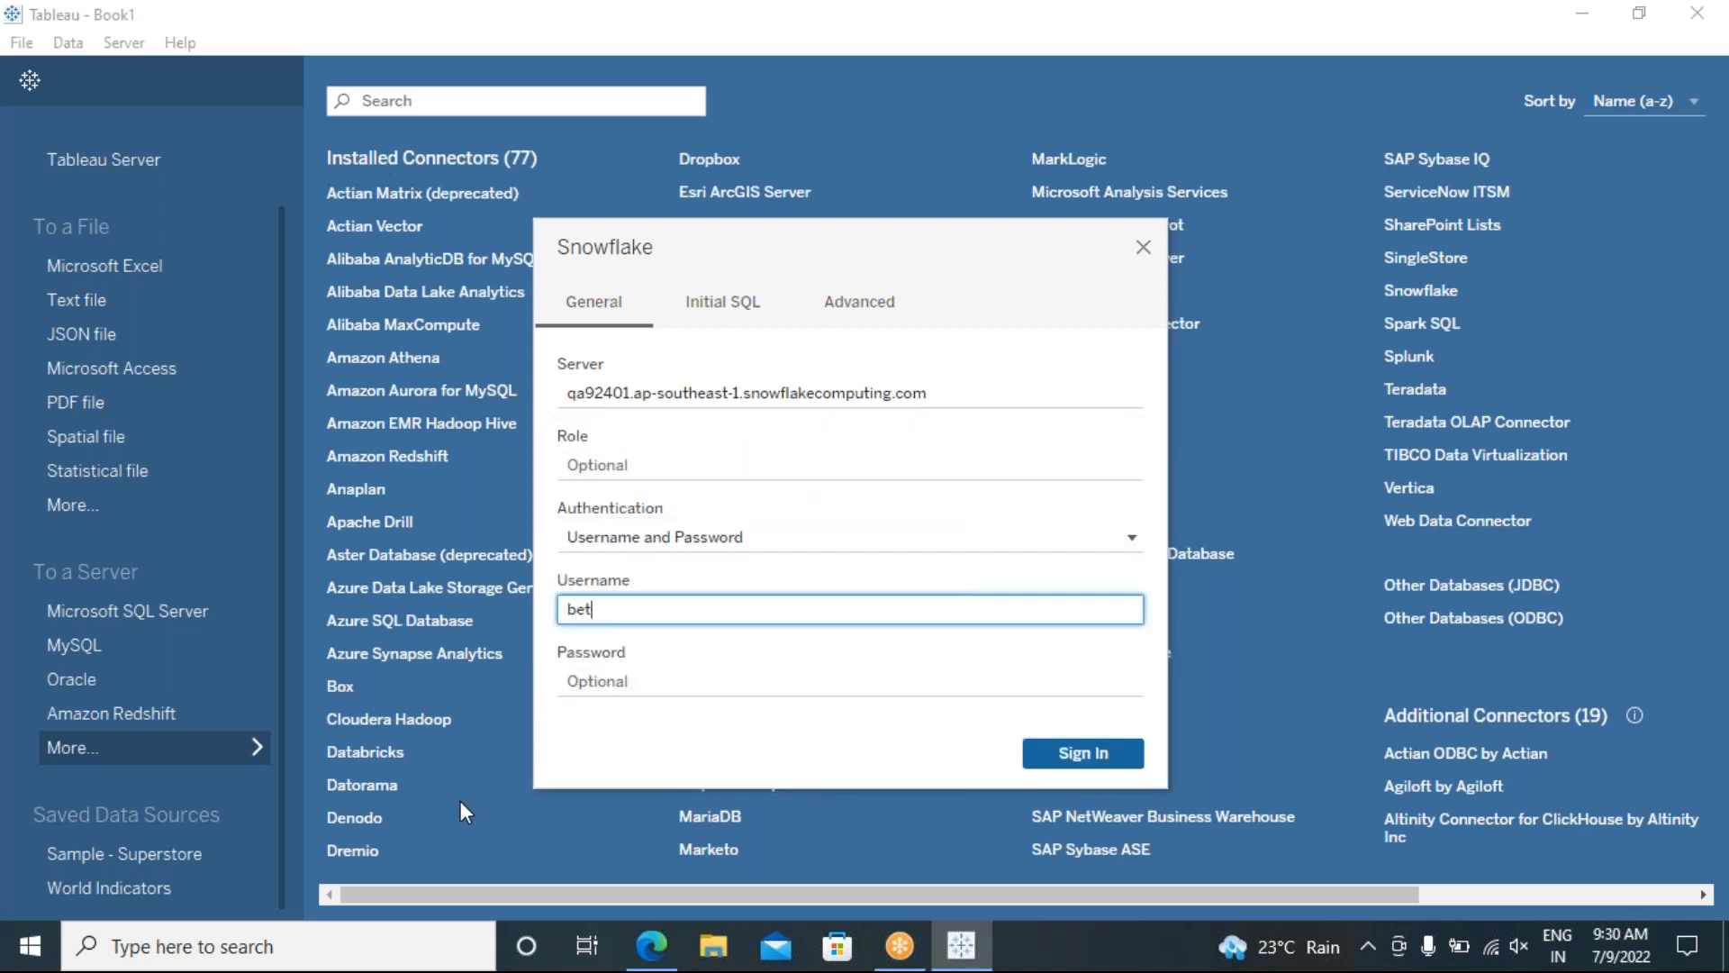
{"action": "type", "text": "ham"}
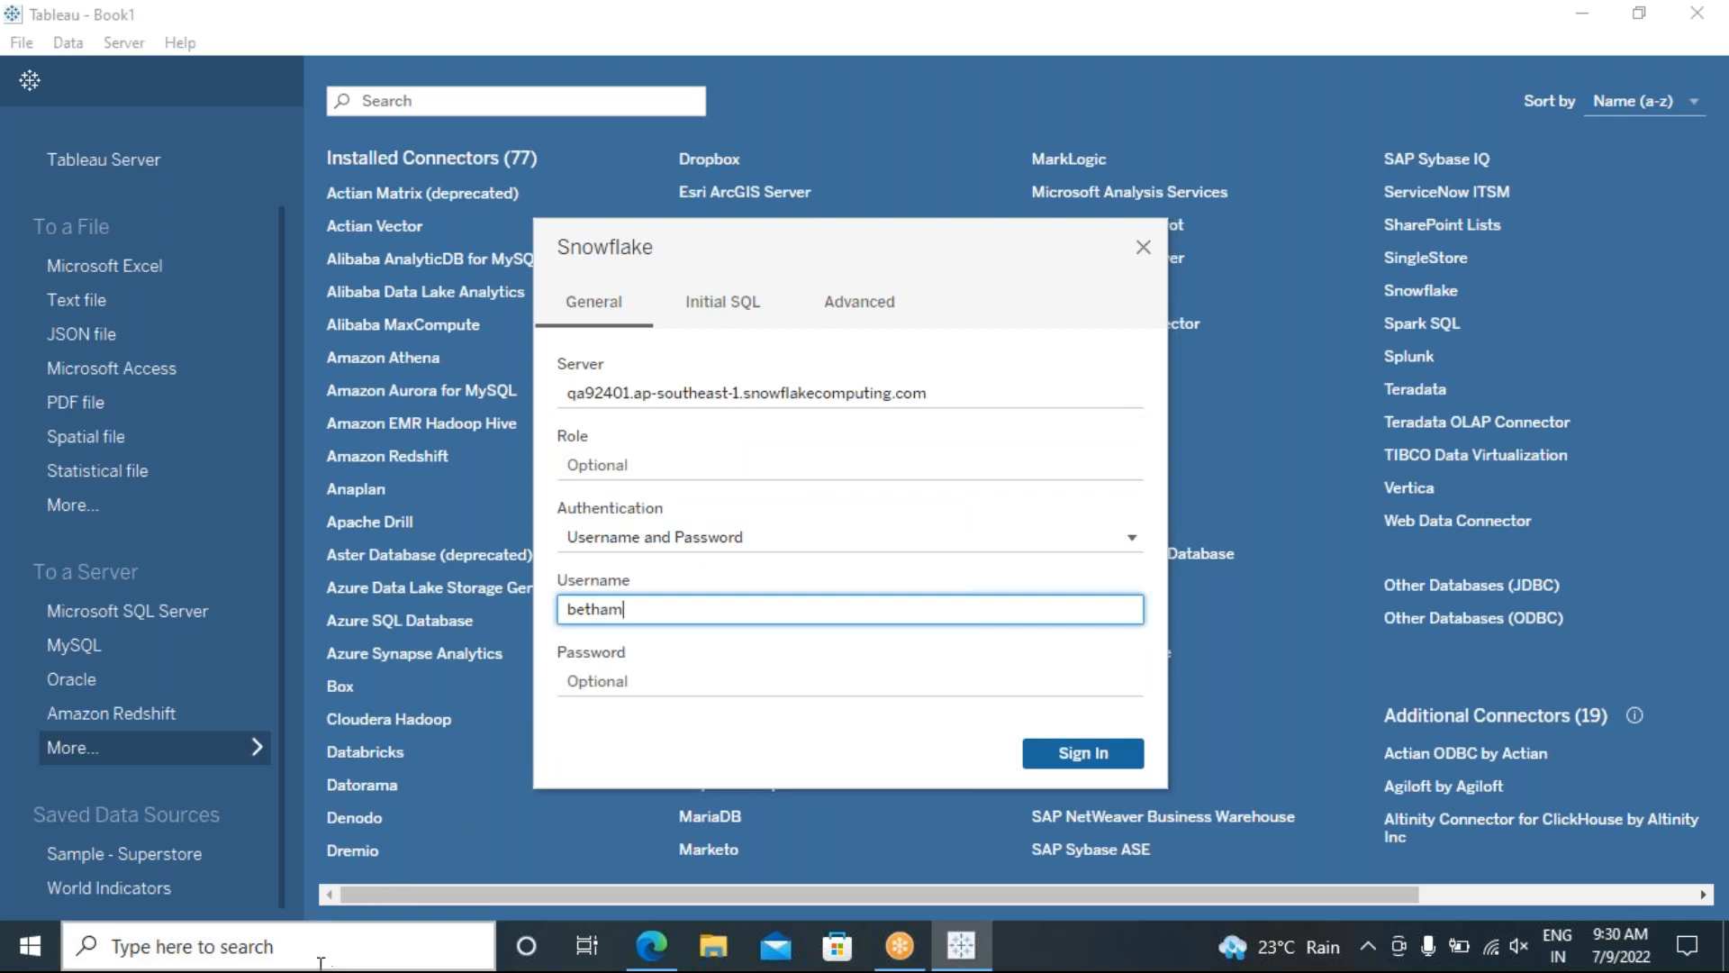
{"action": "type", "text": "setty3"}
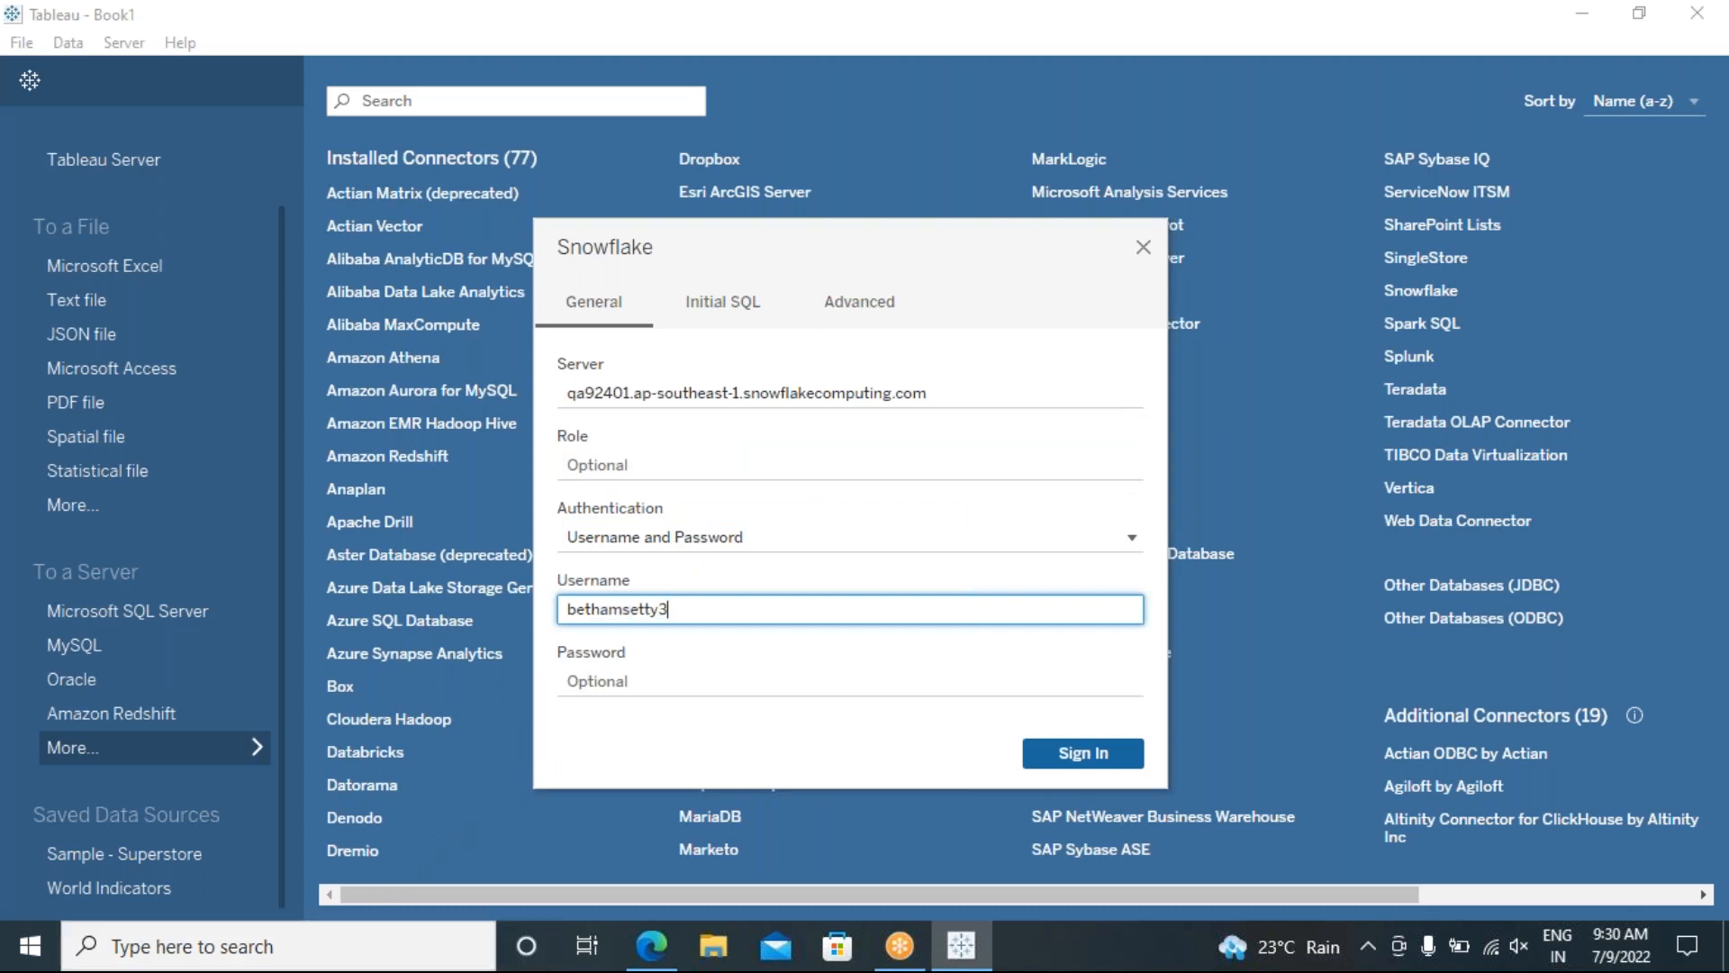
{"action": "left_click", "coordinate": [646, 682]}
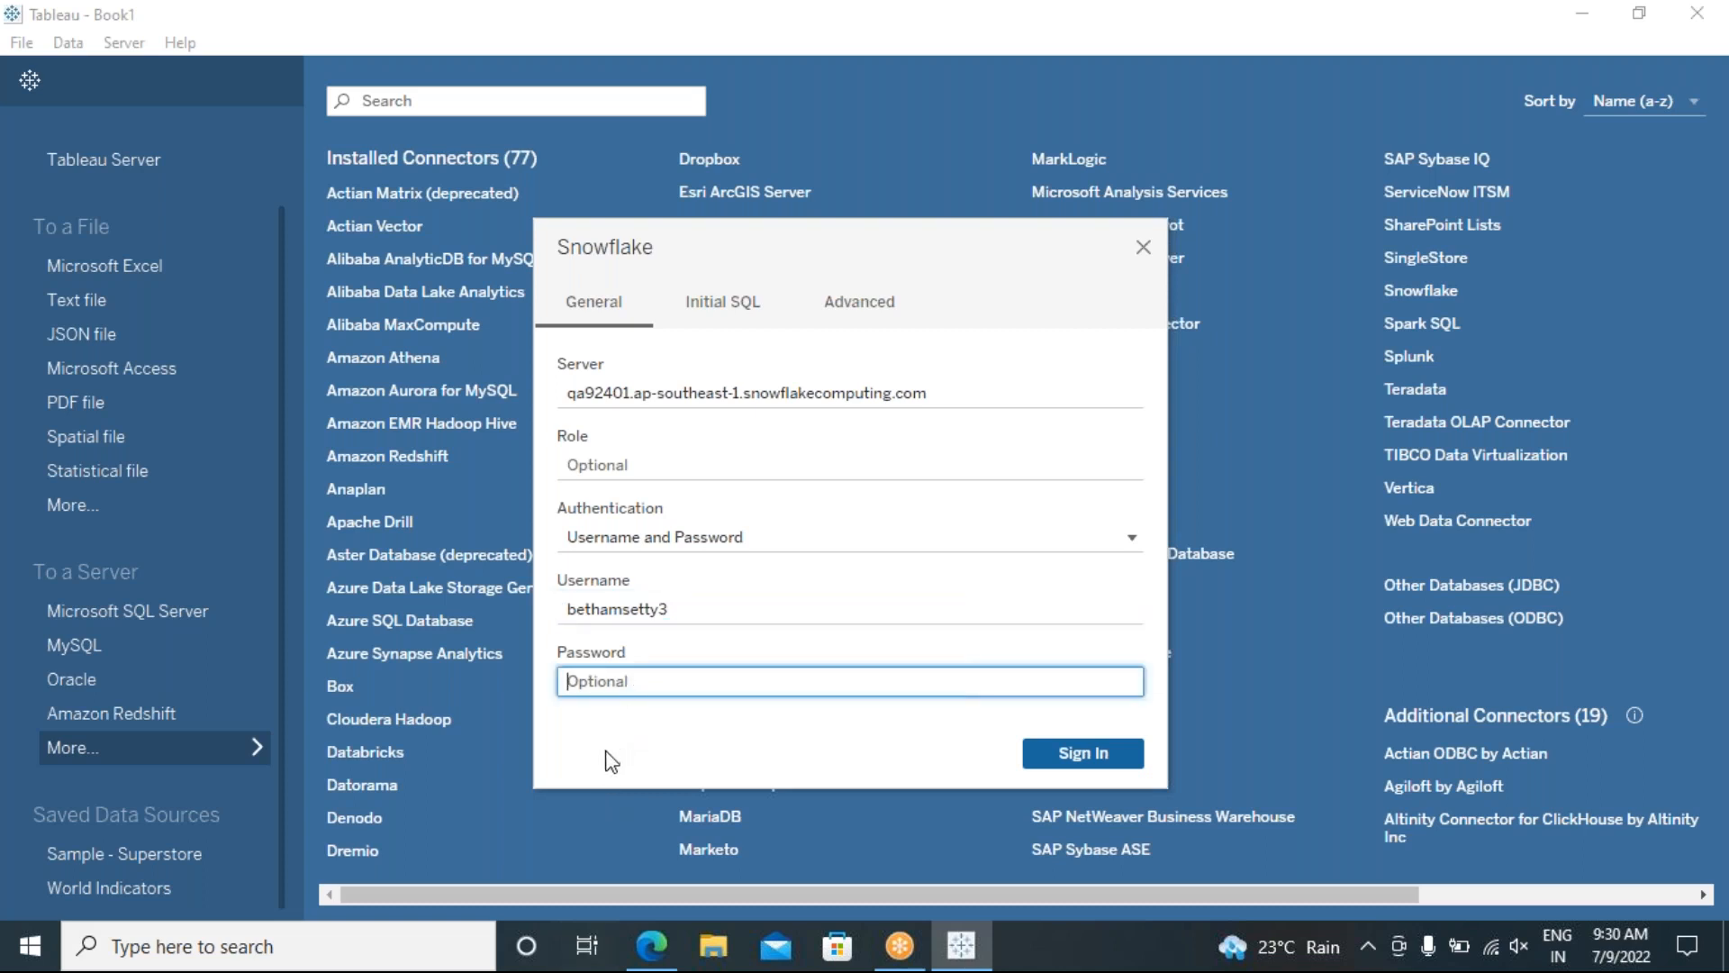
{"action": "type", "text": "•••••••••"}
{"action": "left_click", "coordinate": [1060, 764]}
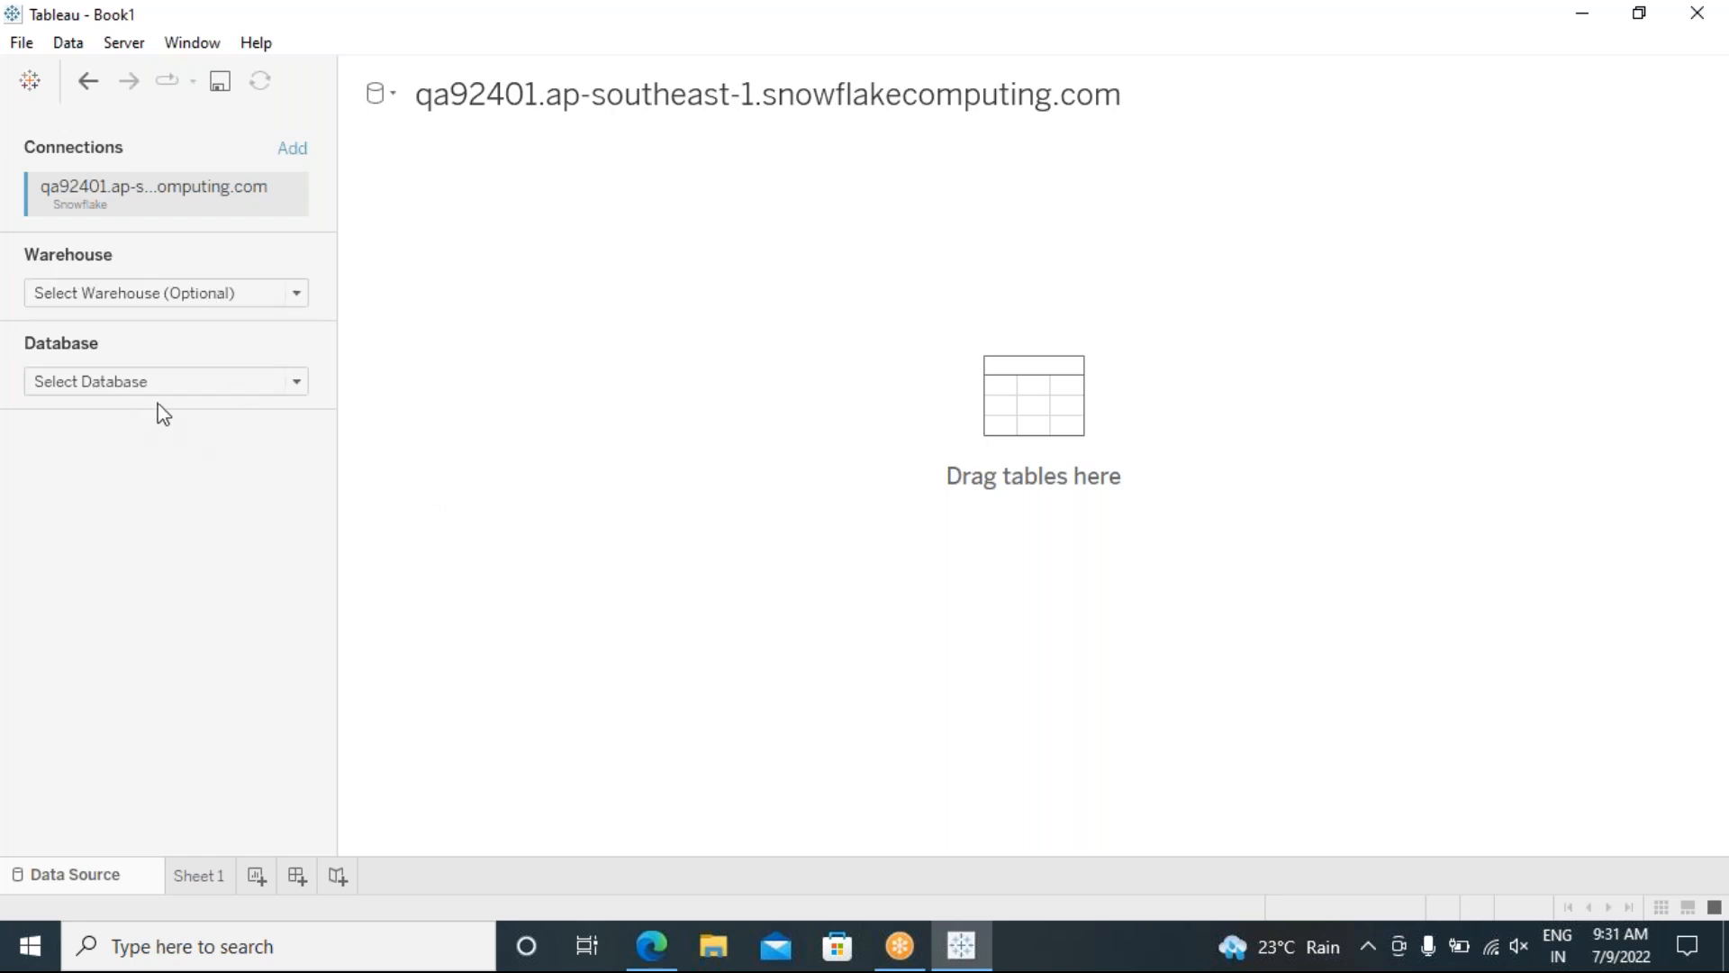
Step: Choose COMPUTE_WH as the warehouse, then open the Database list
{"action": "left_click", "coordinate": [290, 296]}
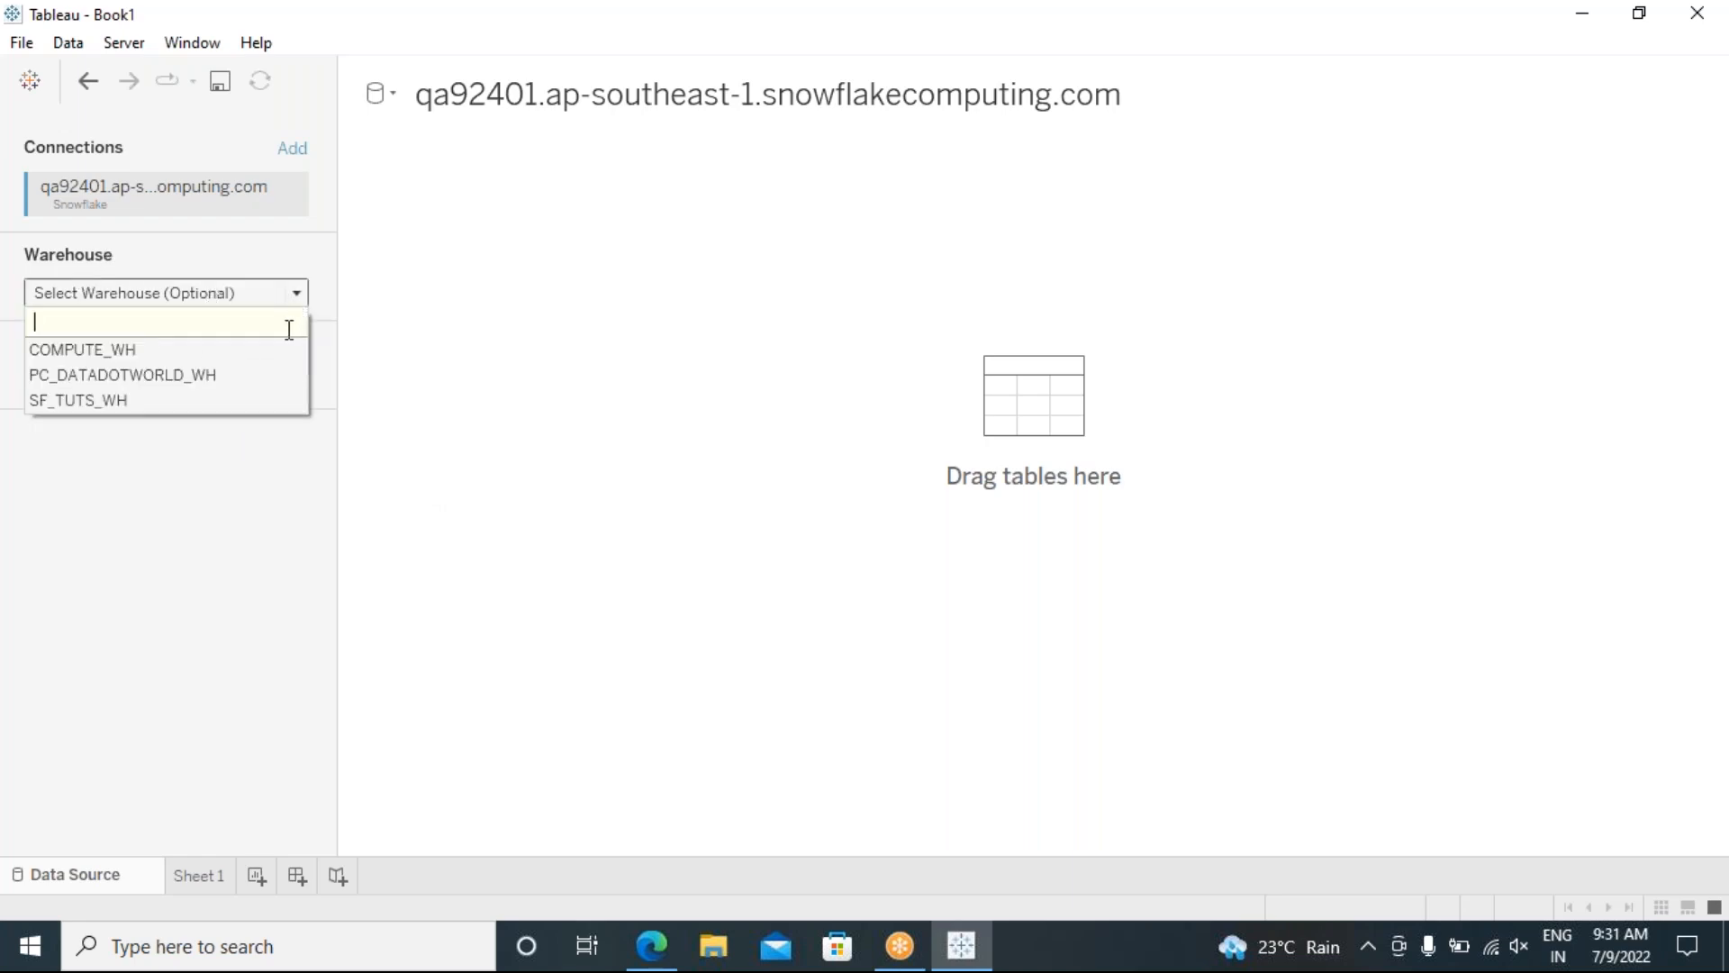
{"action": "left_click", "coordinate": [137, 350]}
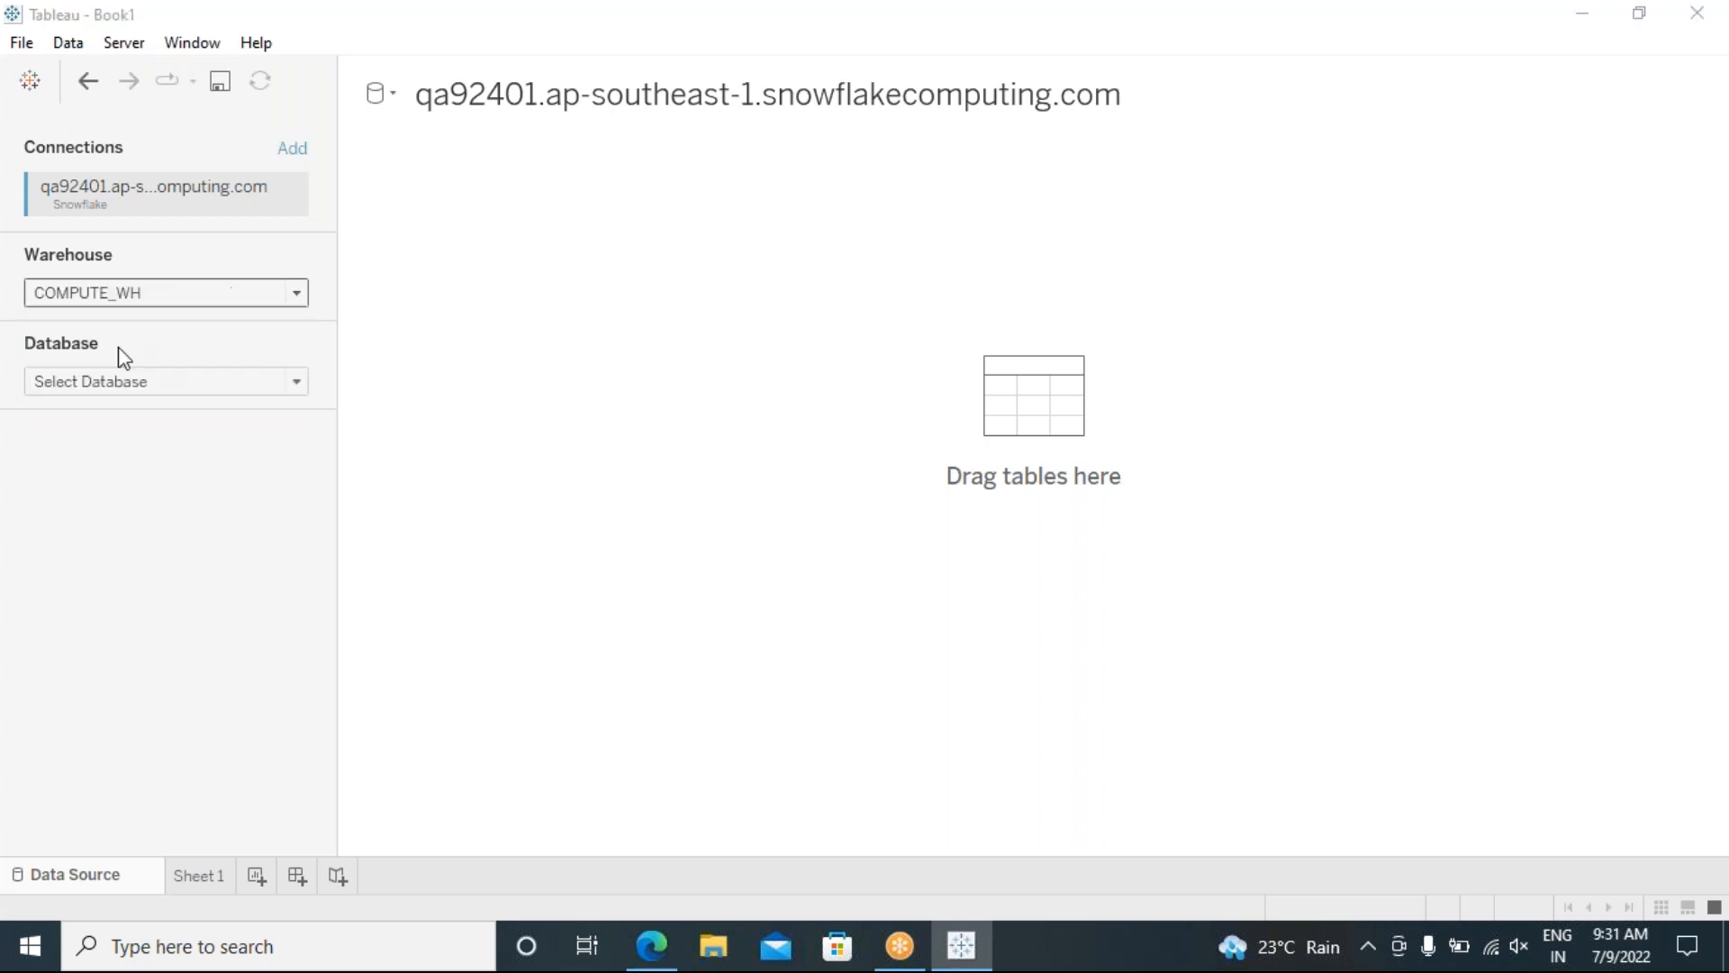
{"action": "left_click", "coordinate": [170, 385]}
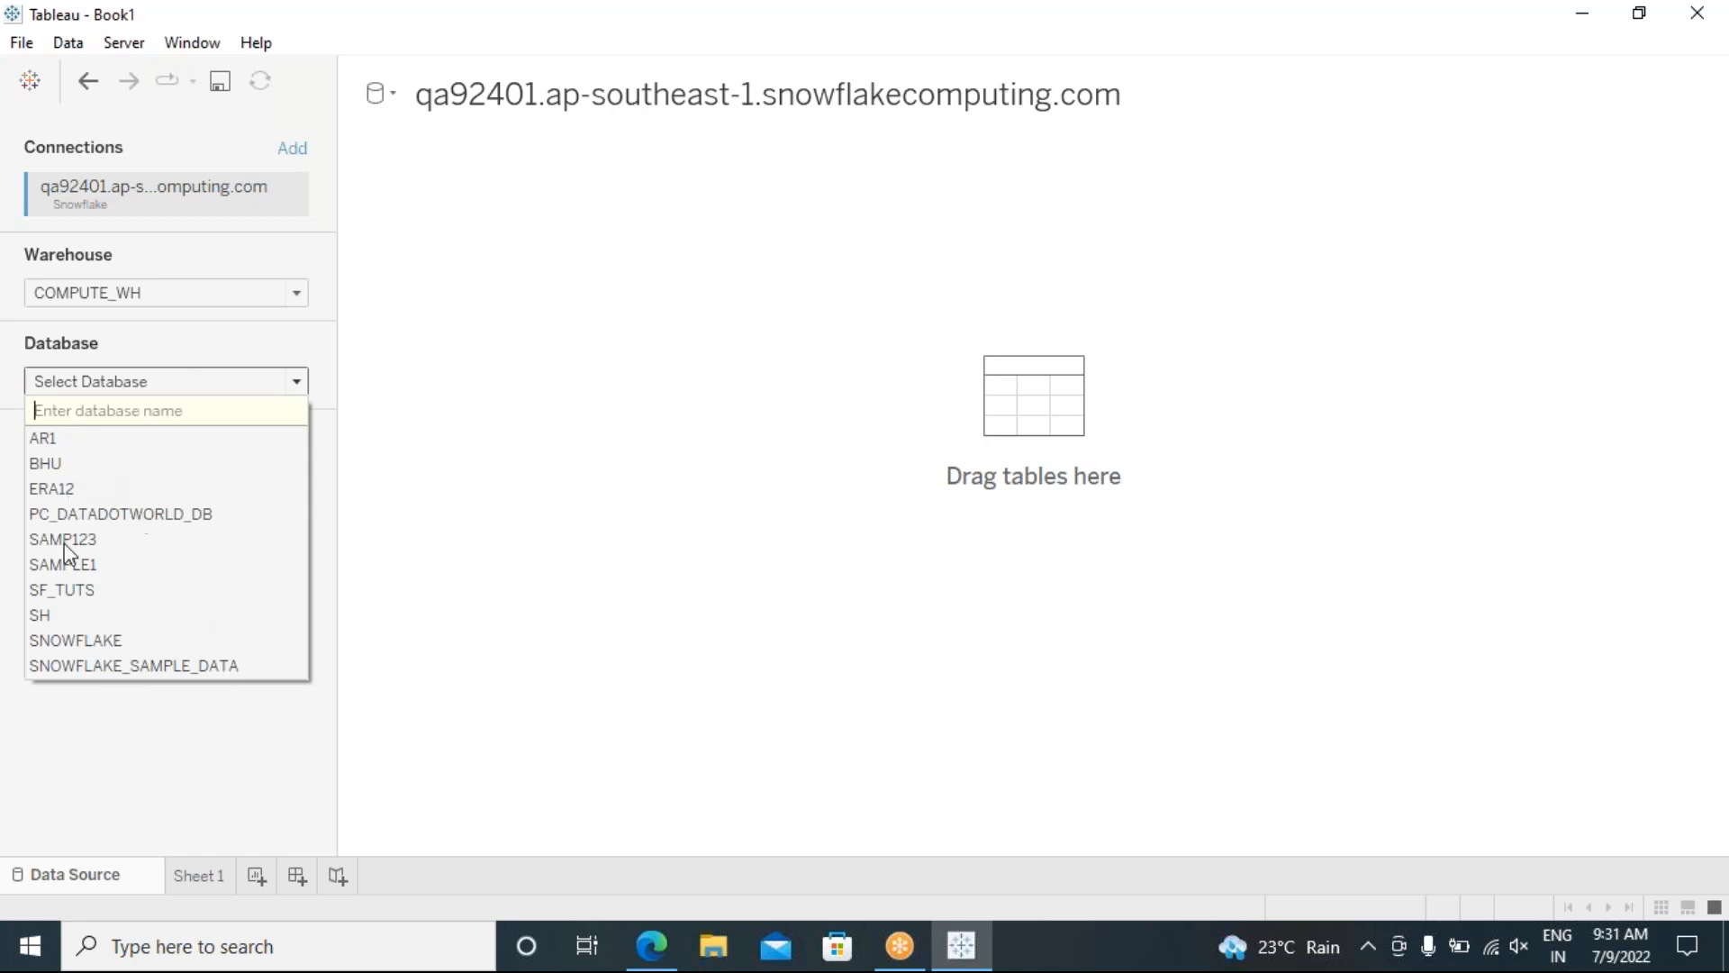
Step: Choose BHU as the Snowflake database
{"action": "left_click", "coordinate": [77, 465]}
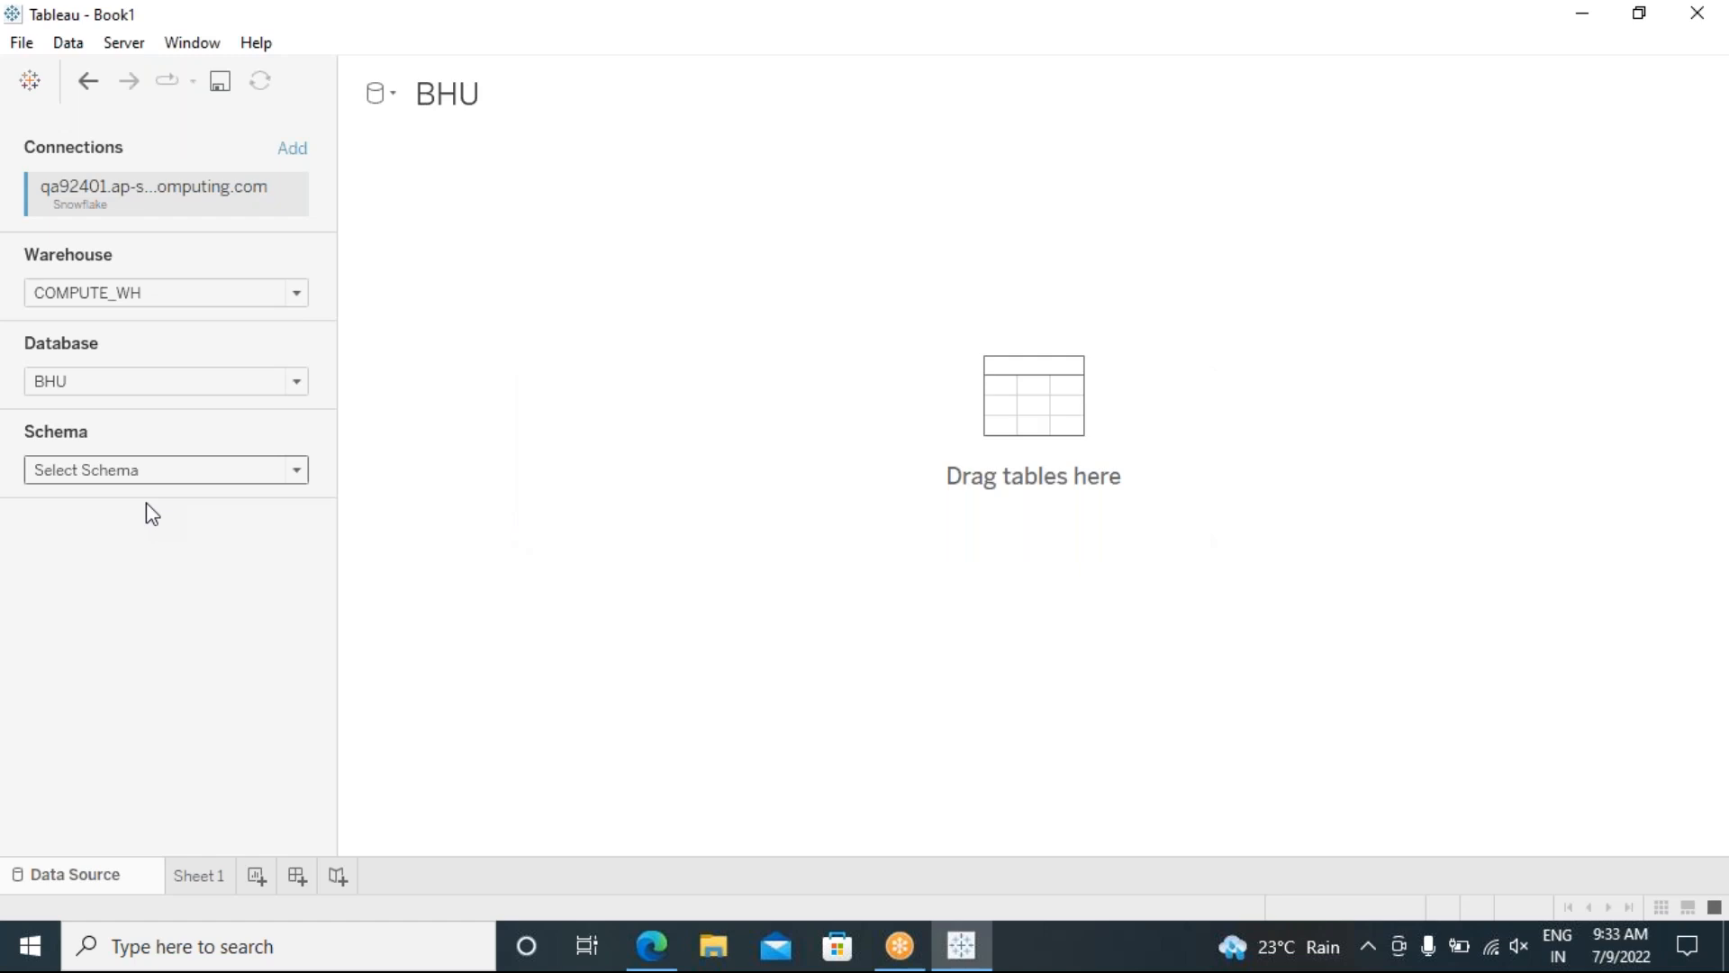
Step: Select the BK schema in the BHU database
{"action": "left_click", "coordinate": [178, 474]}
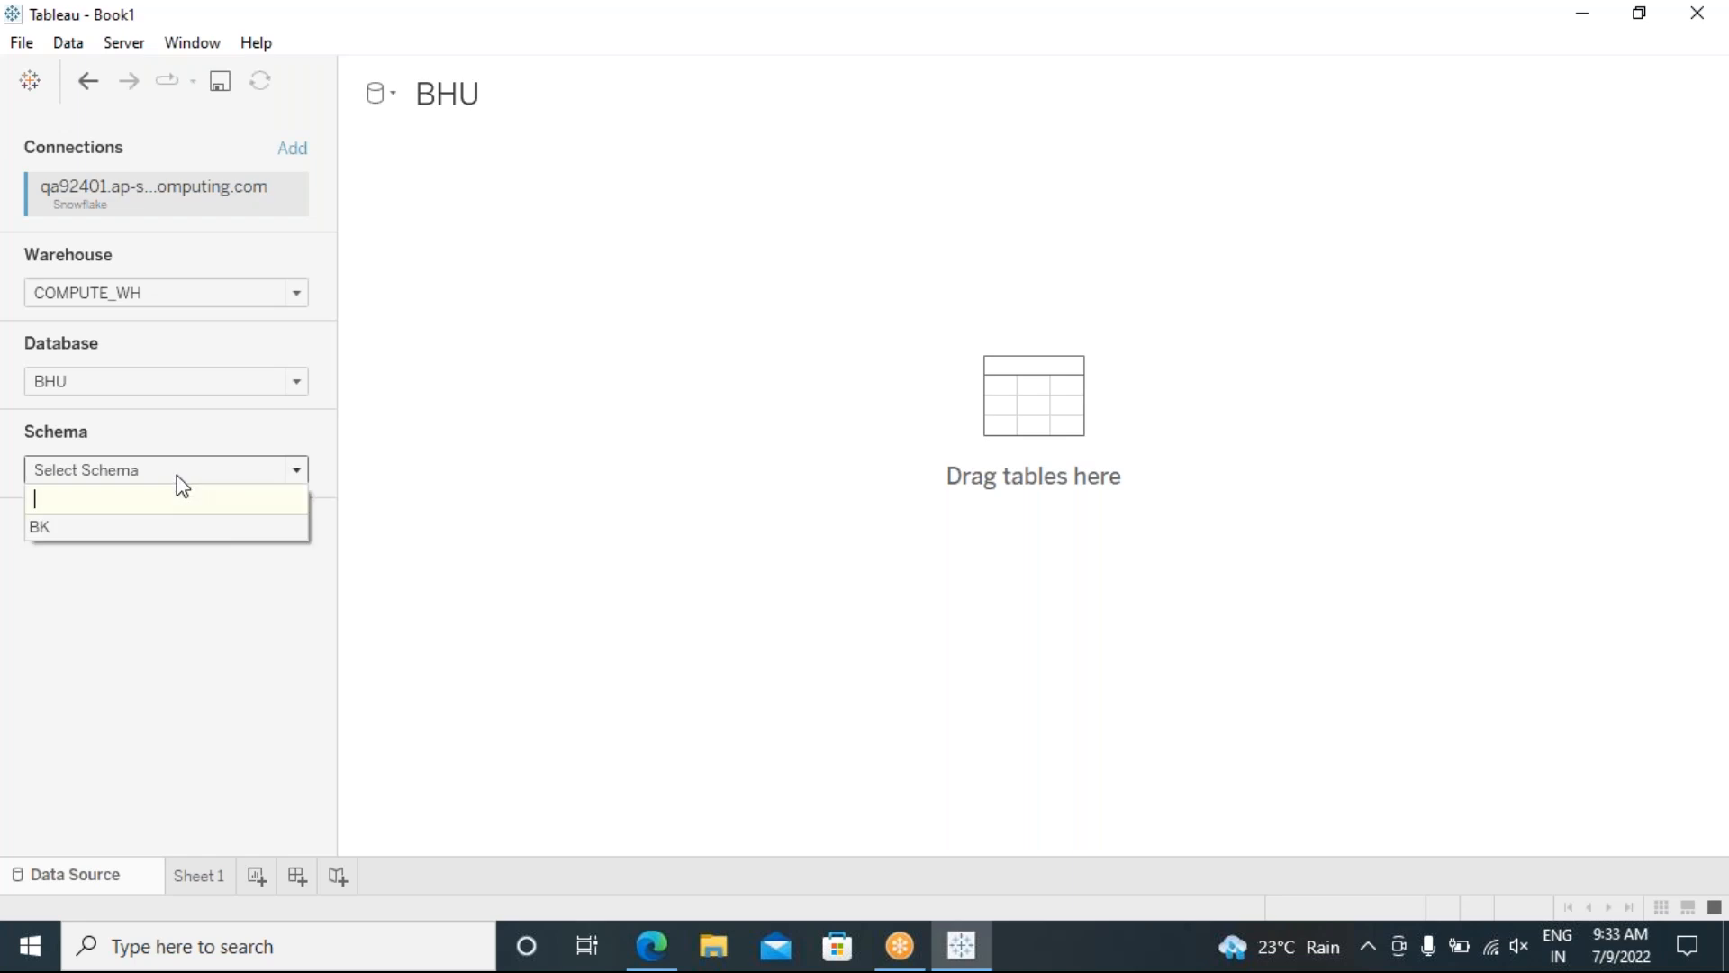
{"action": "left_click", "coordinate": [146, 526]}
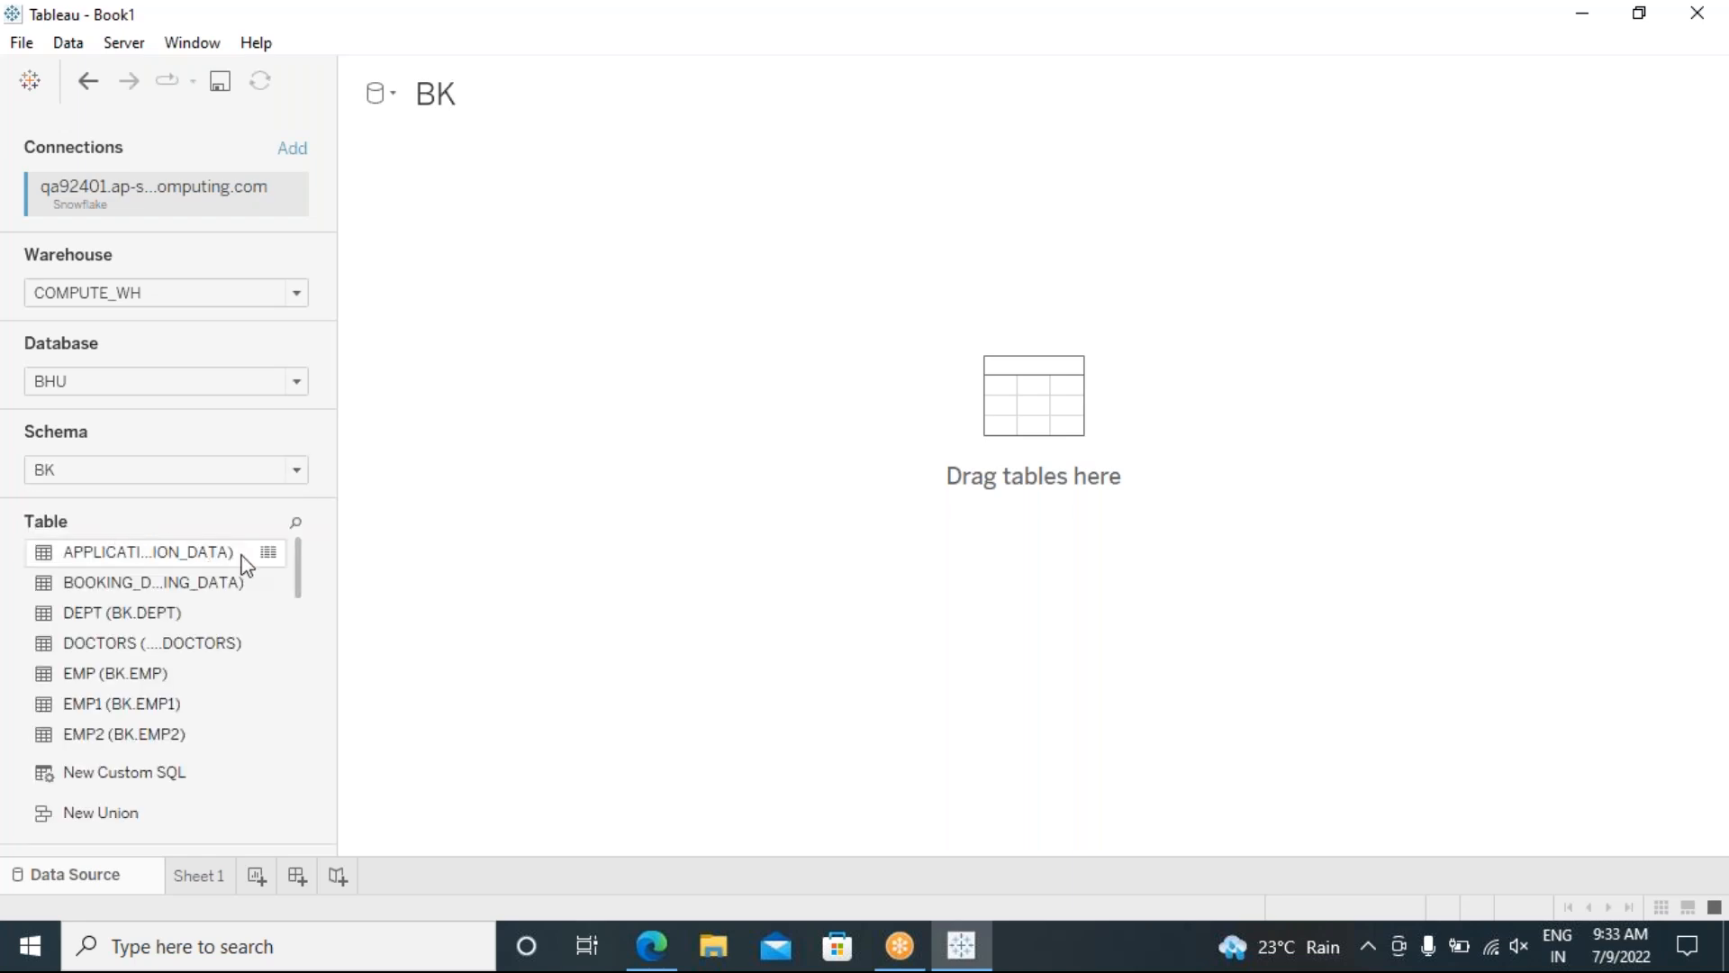
{"action": "mouse_move", "coordinate": [290, 564]}
{"action": "left_mouse_down"}
{"action": "mouse_move", "coordinate": [270, 657]}
{"action": "mouse_move", "coordinate": [279, 564]}
{"action": "left_mouse_up"}
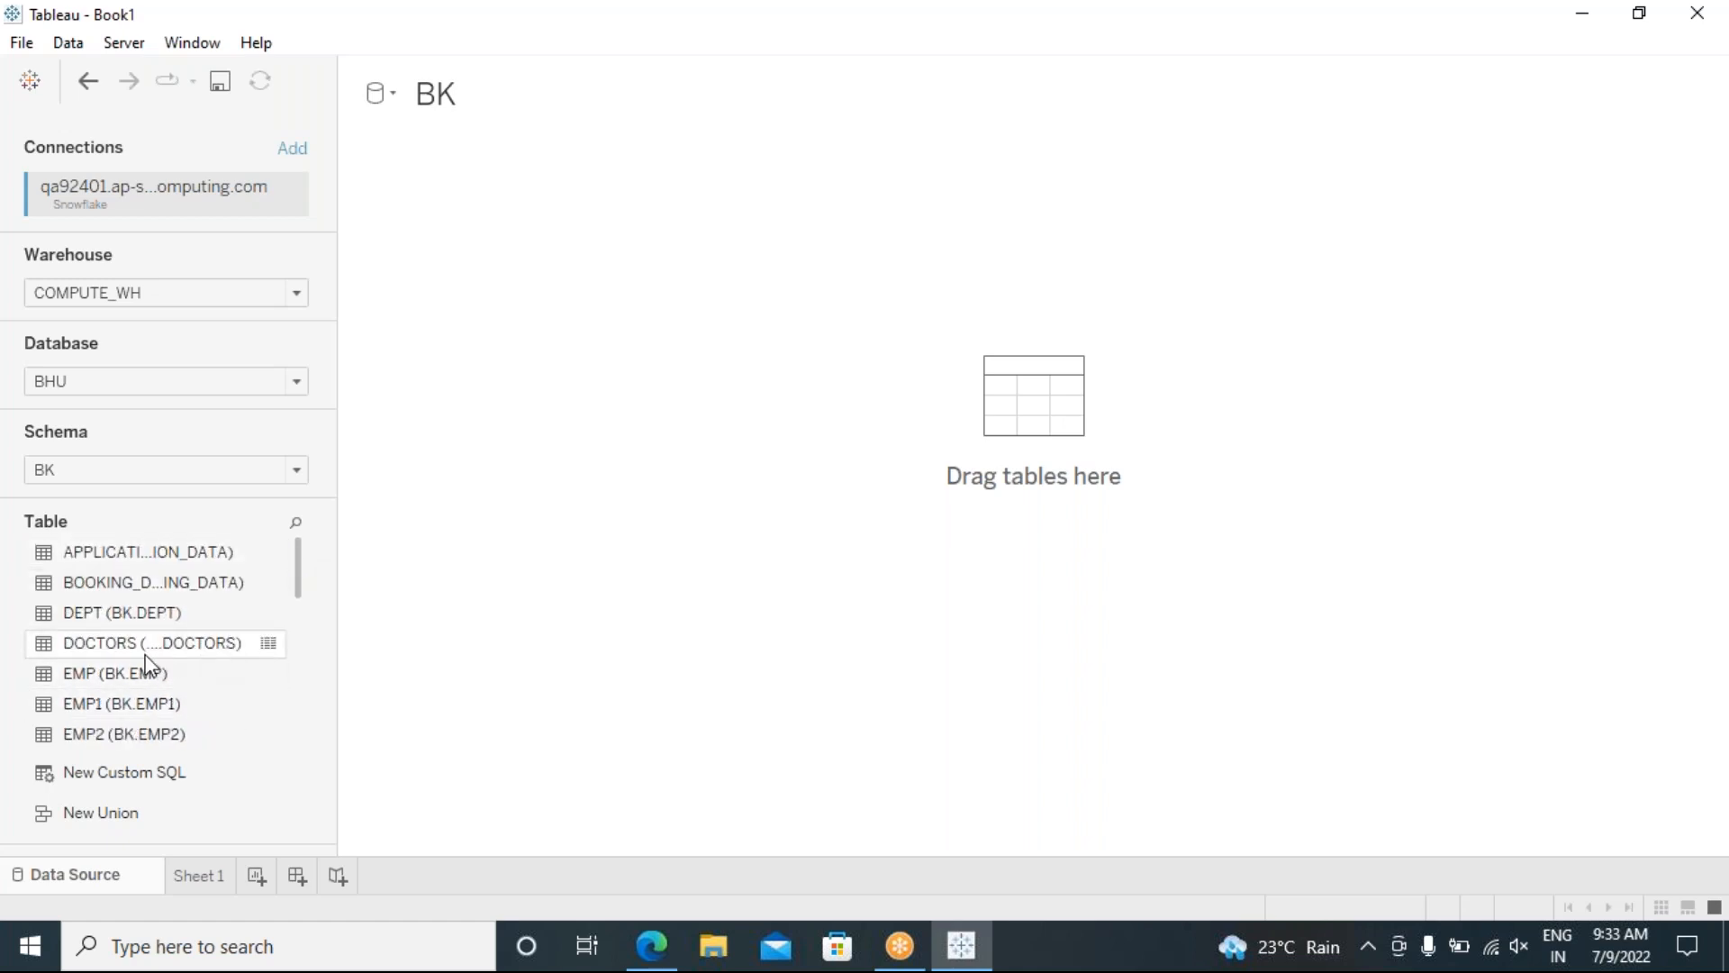
Step: Drag EMP onto the canvas, update the preview, and widen the grid so Deptno shows
{"action": "left_click_drag", "start_coordinate": [119, 683], "coordinate": [794, 399]}
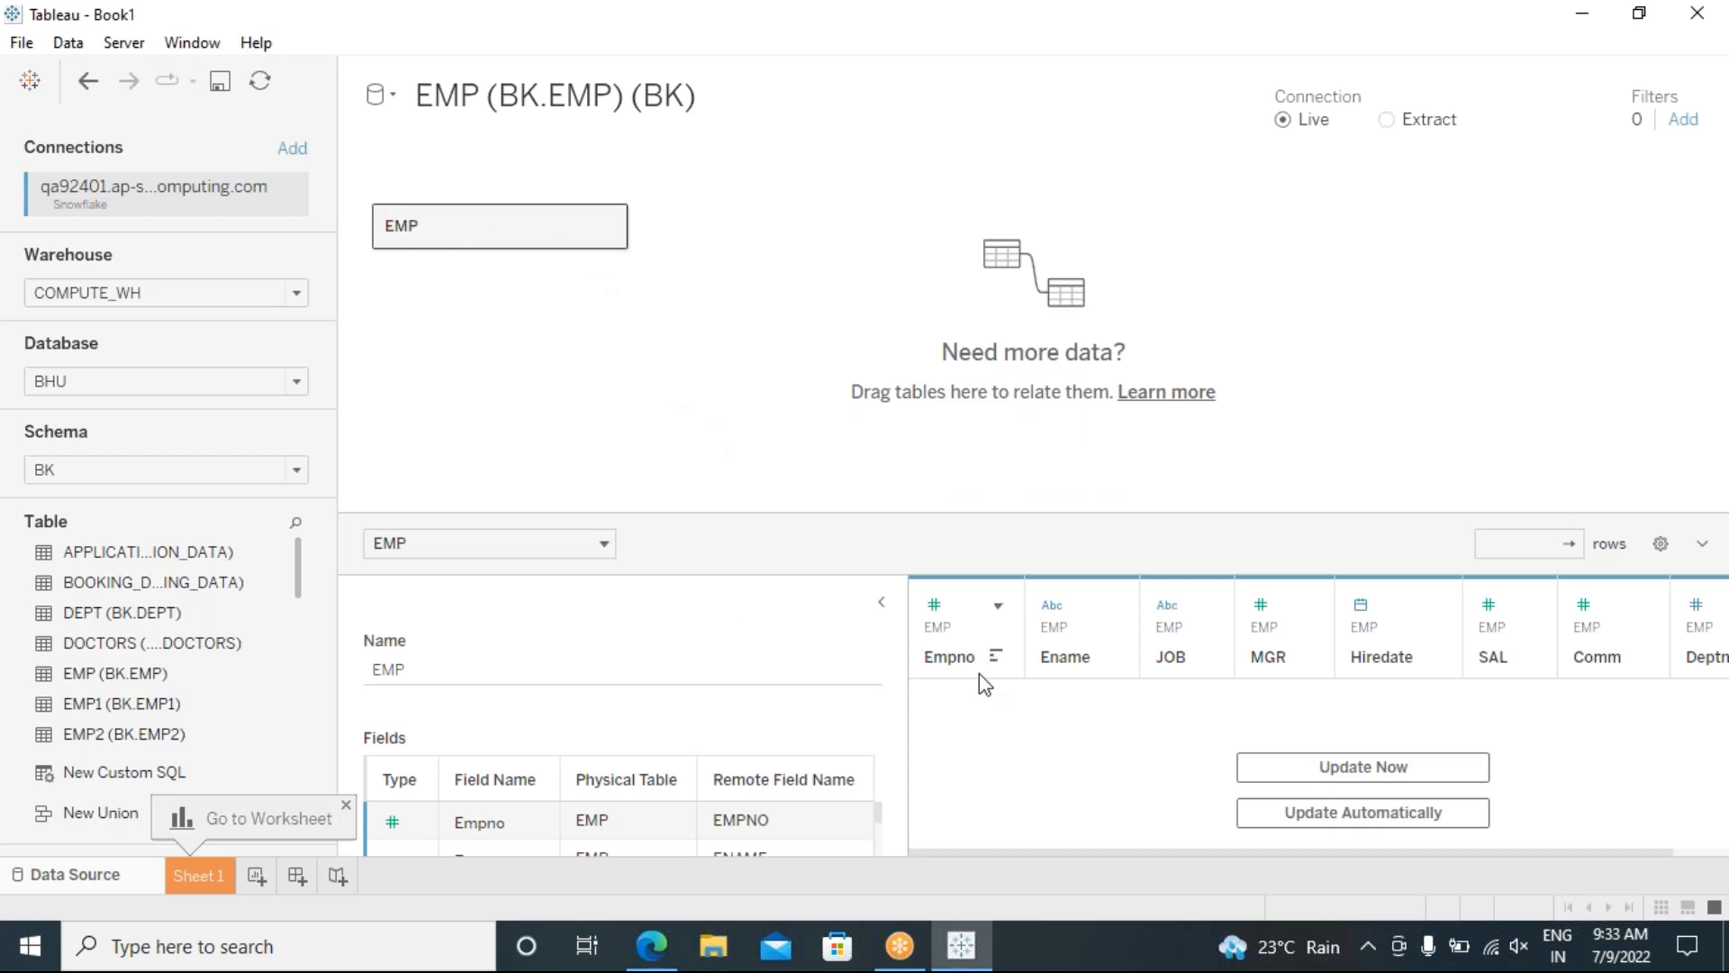
{"action": "left_click", "coordinate": [1367, 776]}
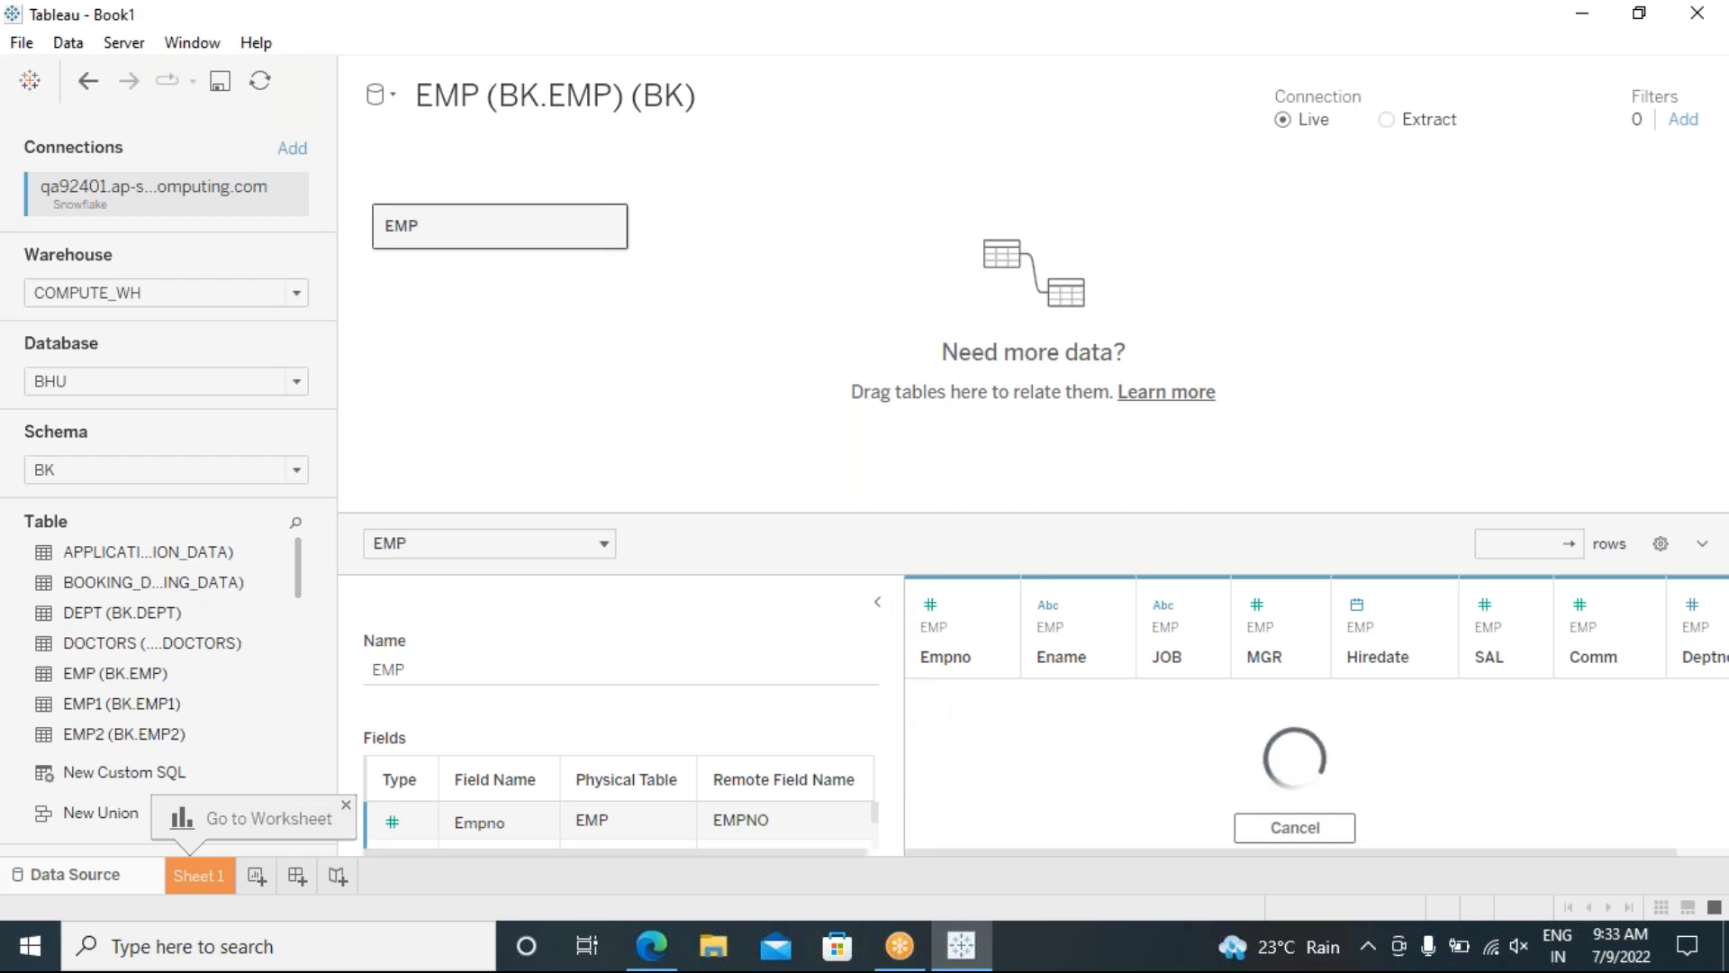
{"action": "left_click_drag", "start_coordinate": [905, 594], "coordinate": [721, 601]}
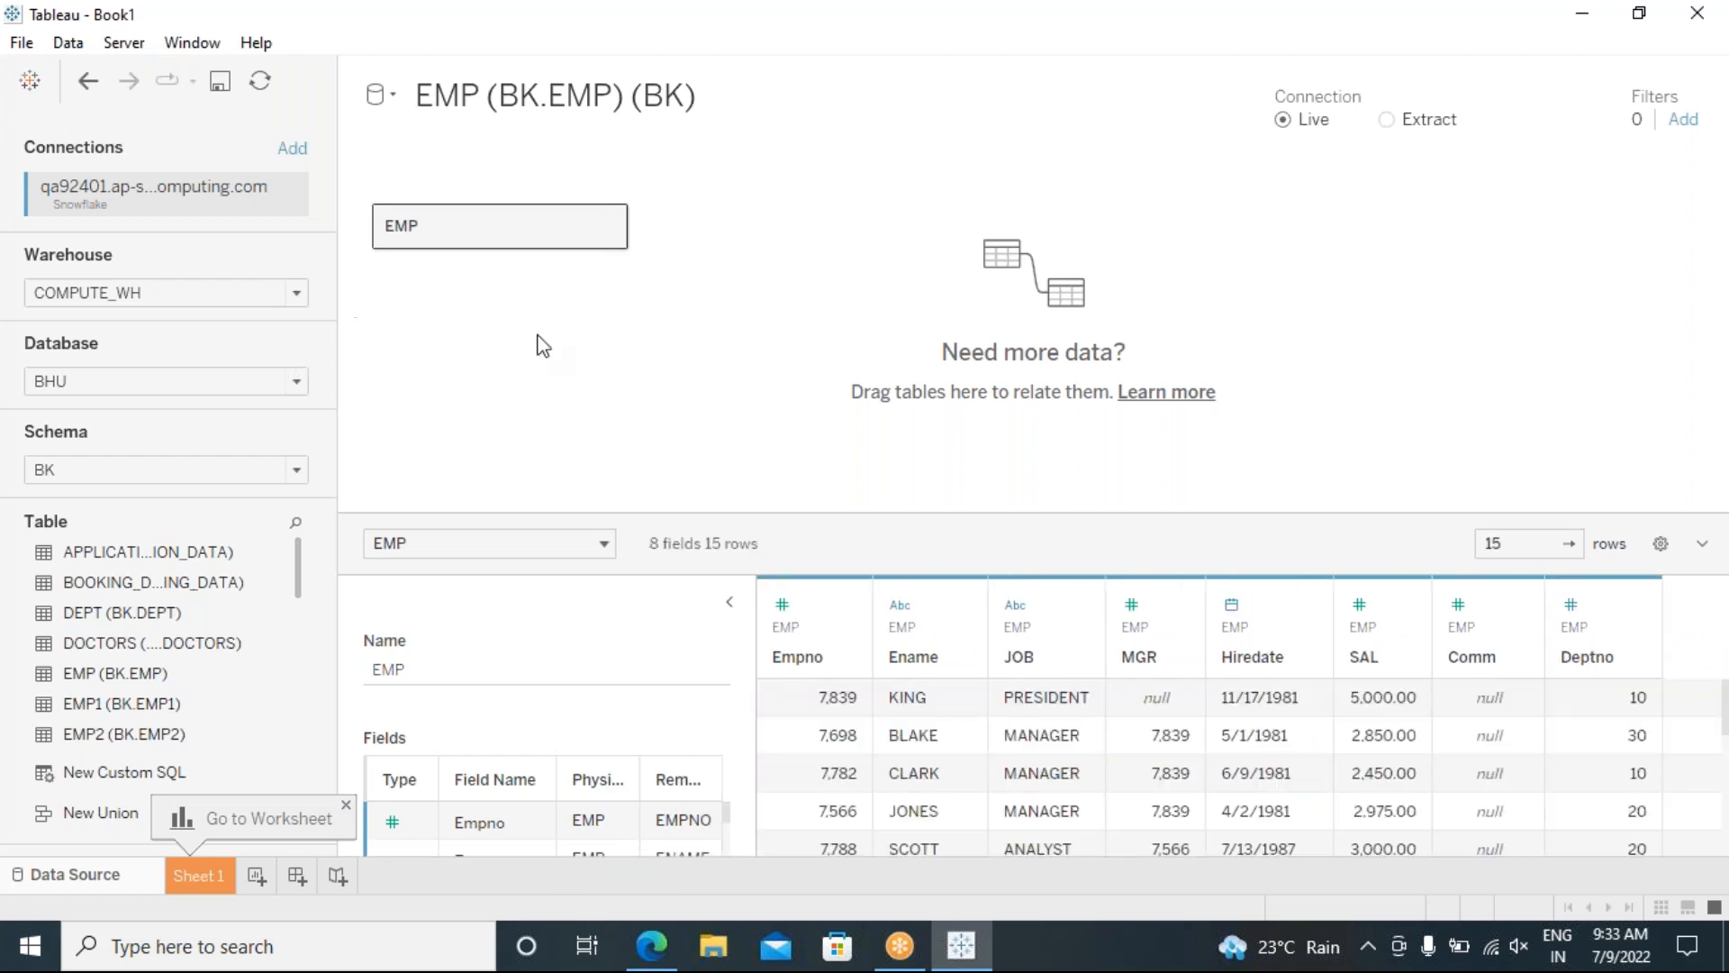
Step: Remove the EMP table from the canvas
{"action": "mouse_move", "coordinate": [607, 238]}
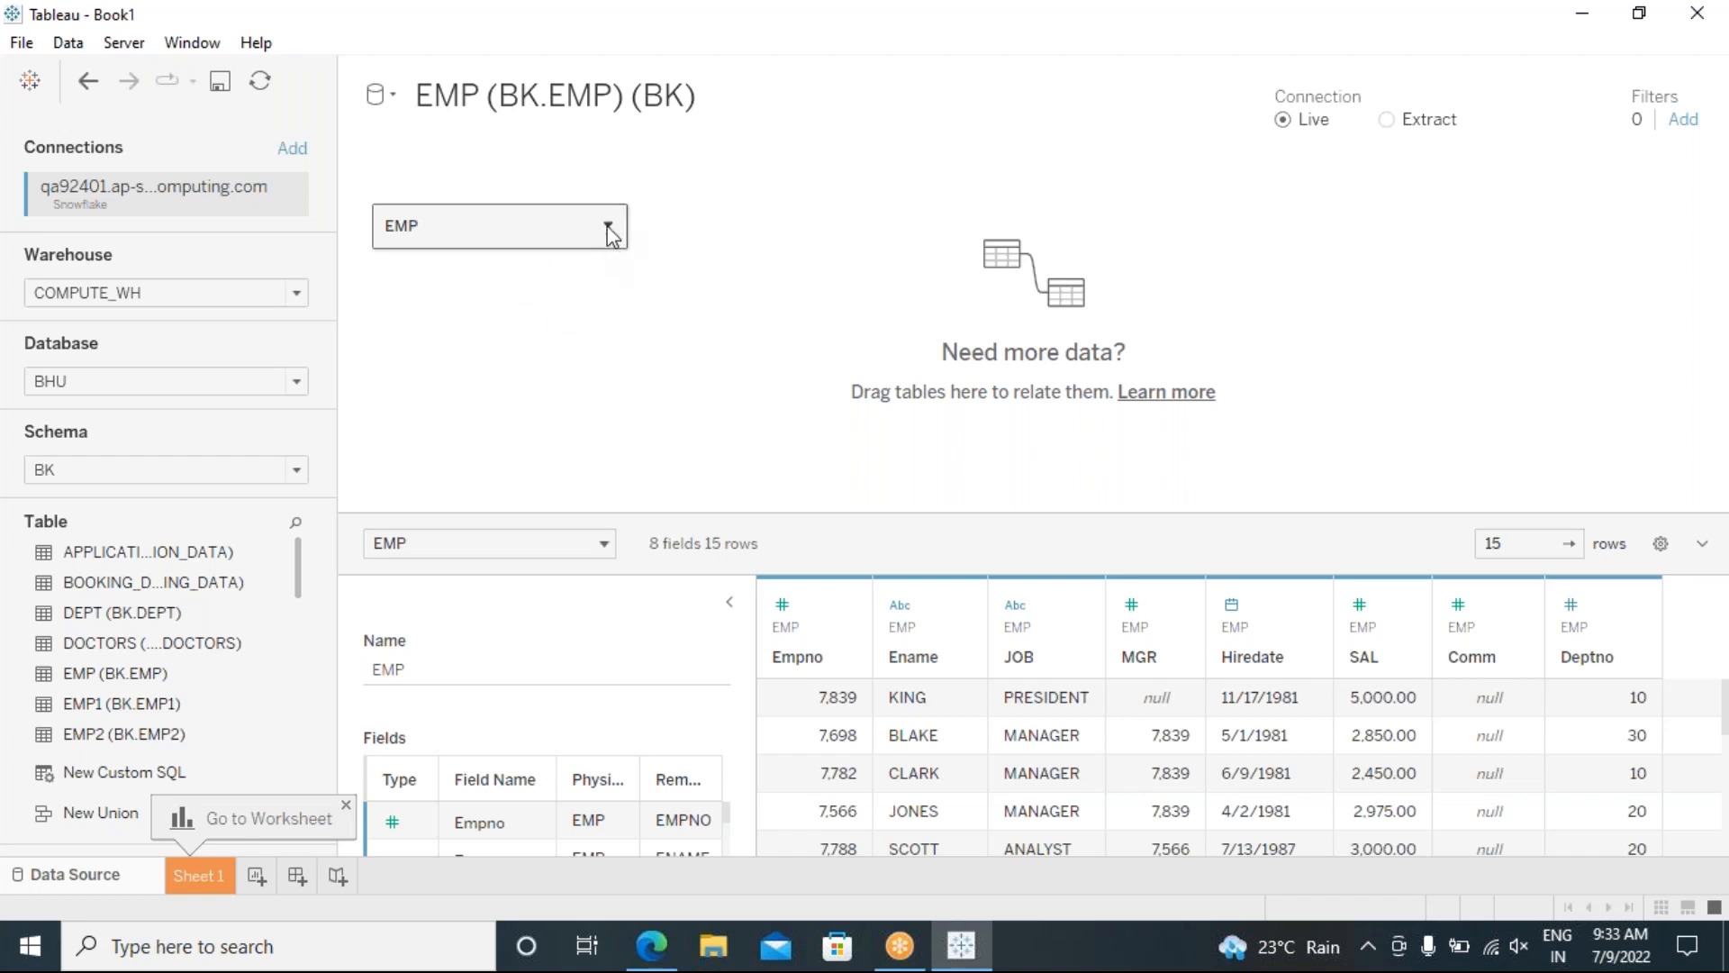
{"action": "left_click", "coordinate": [609, 230]}
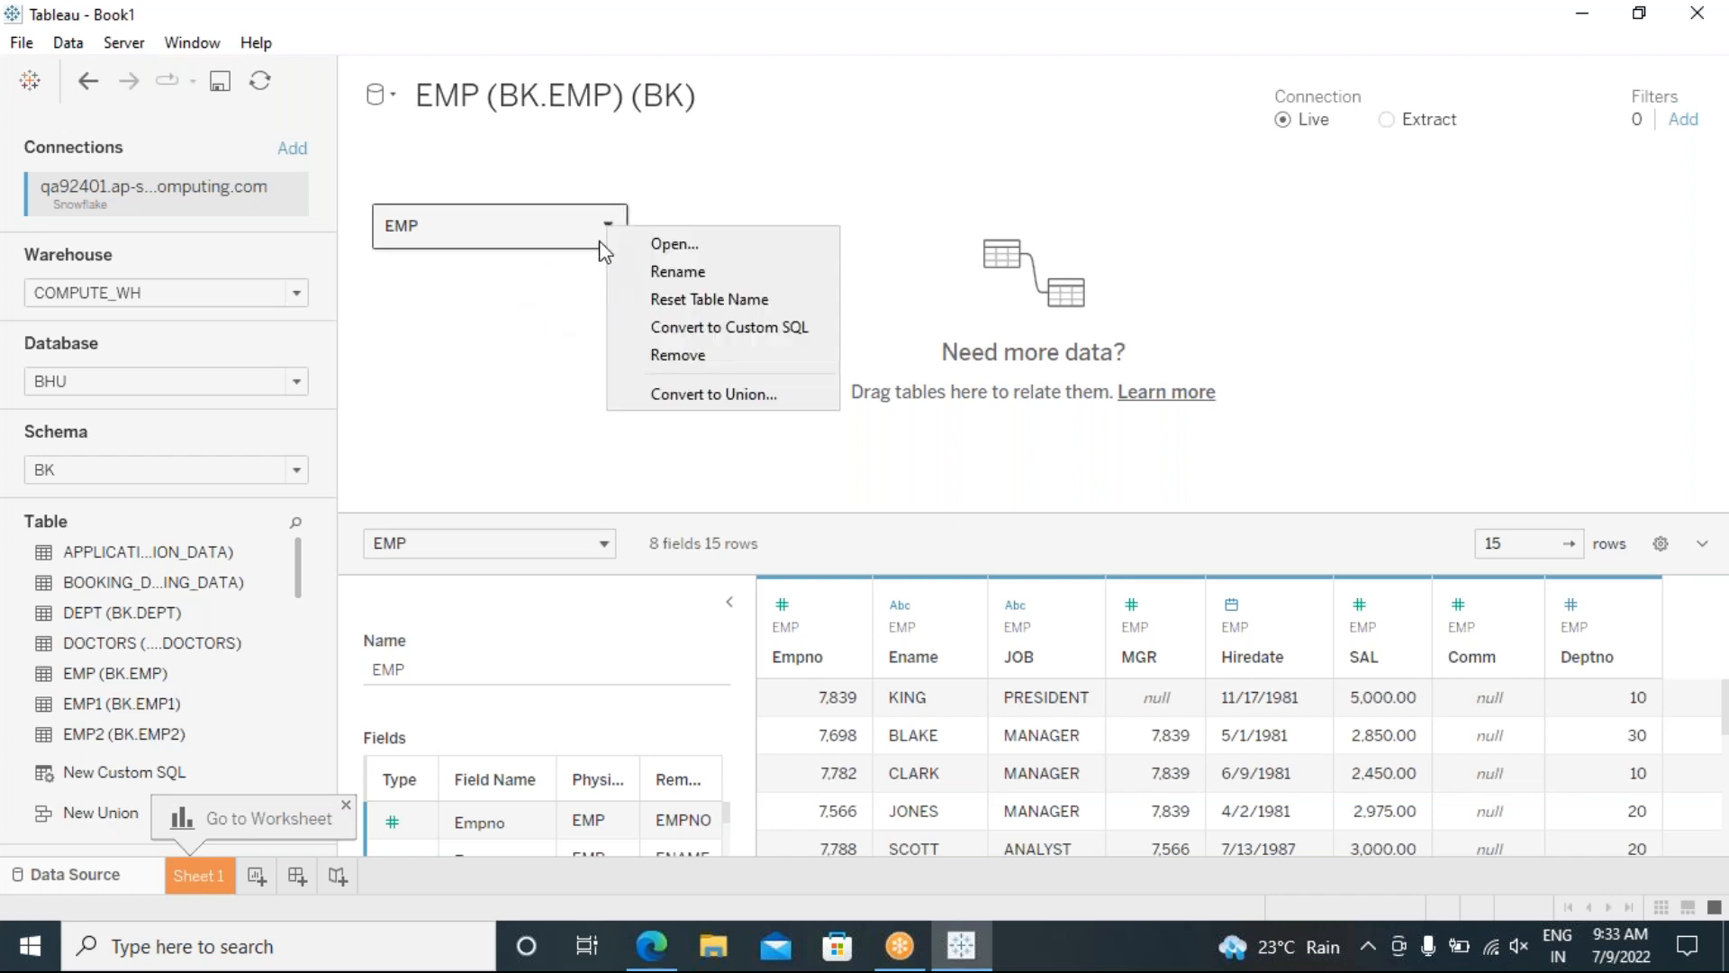
{"action": "left_click", "coordinate": [631, 353]}
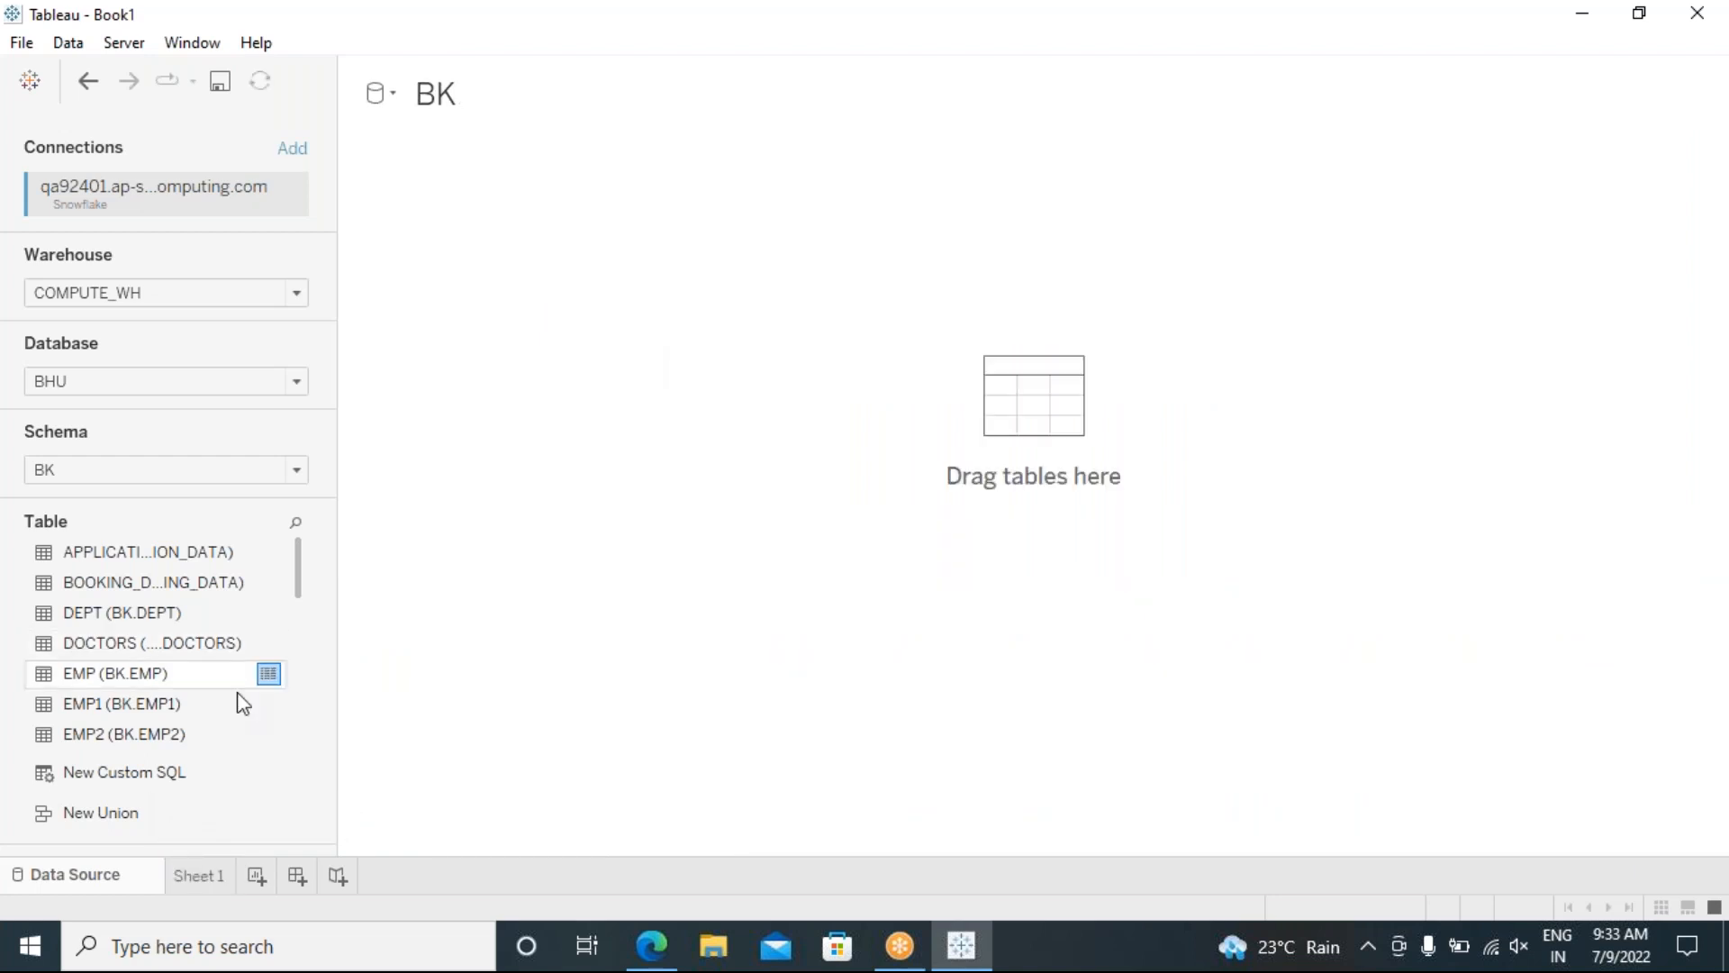
Step: Add a New Custom SQL table to the canvas and check its parameter list
{"action": "left_click_drag", "start_coordinate": [123, 779], "coordinate": [637, 353]}
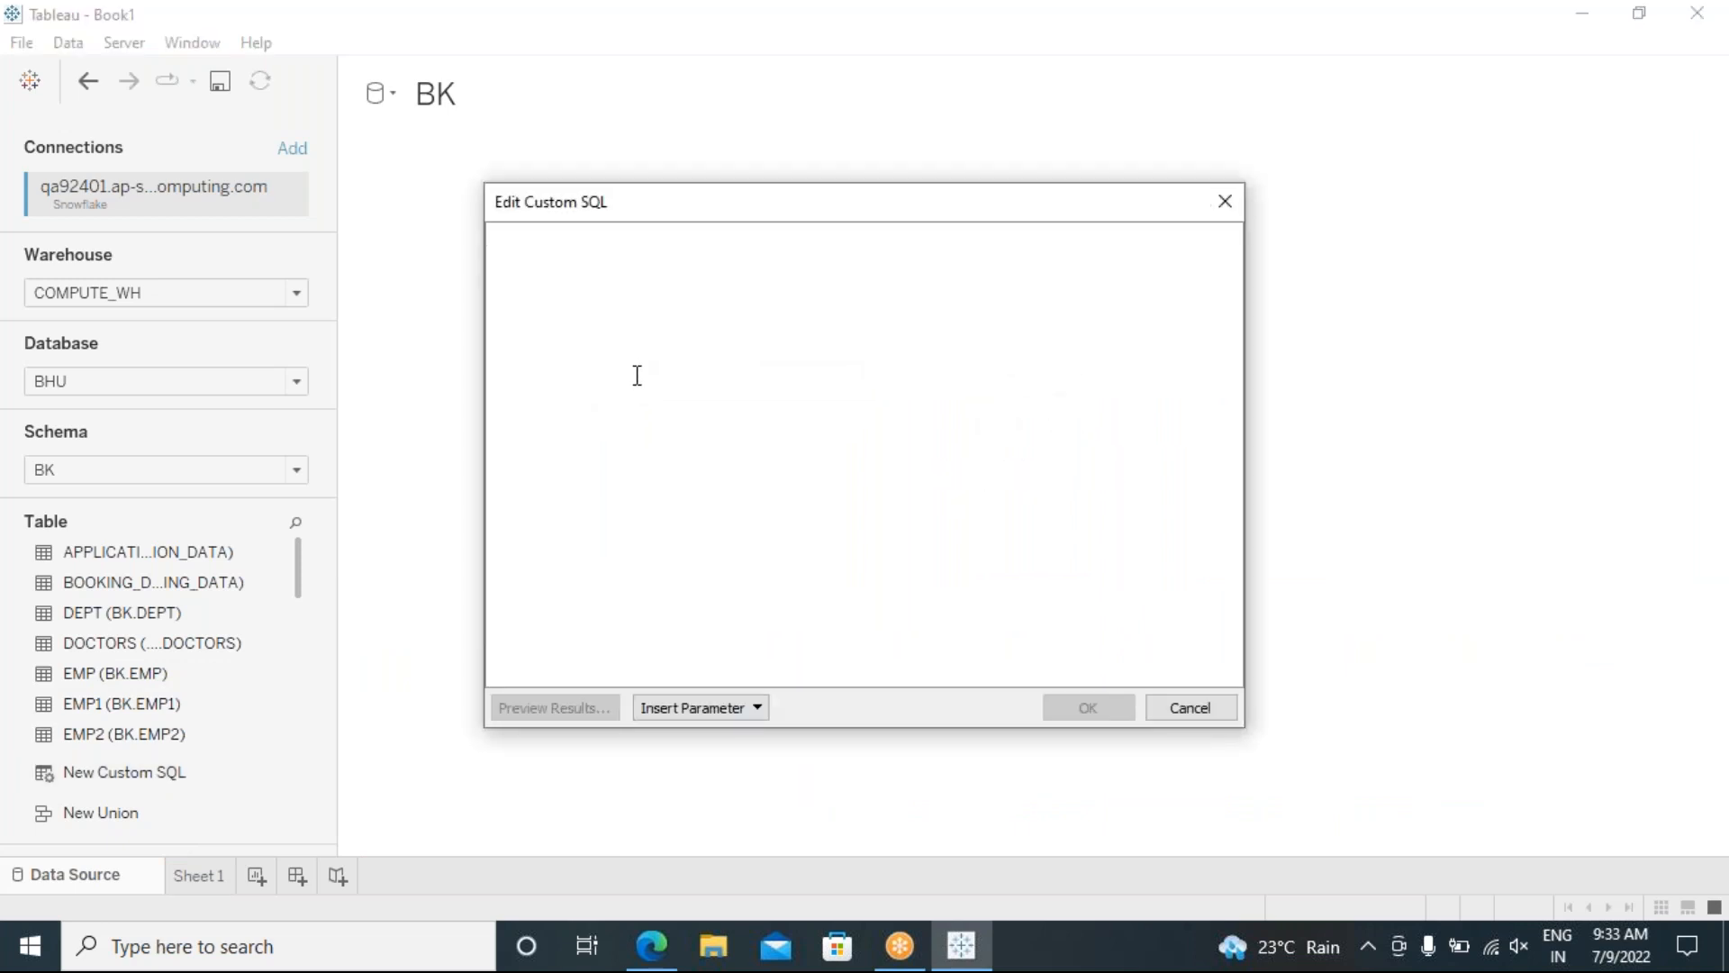
{"action": "left_click", "coordinate": [758, 710]}
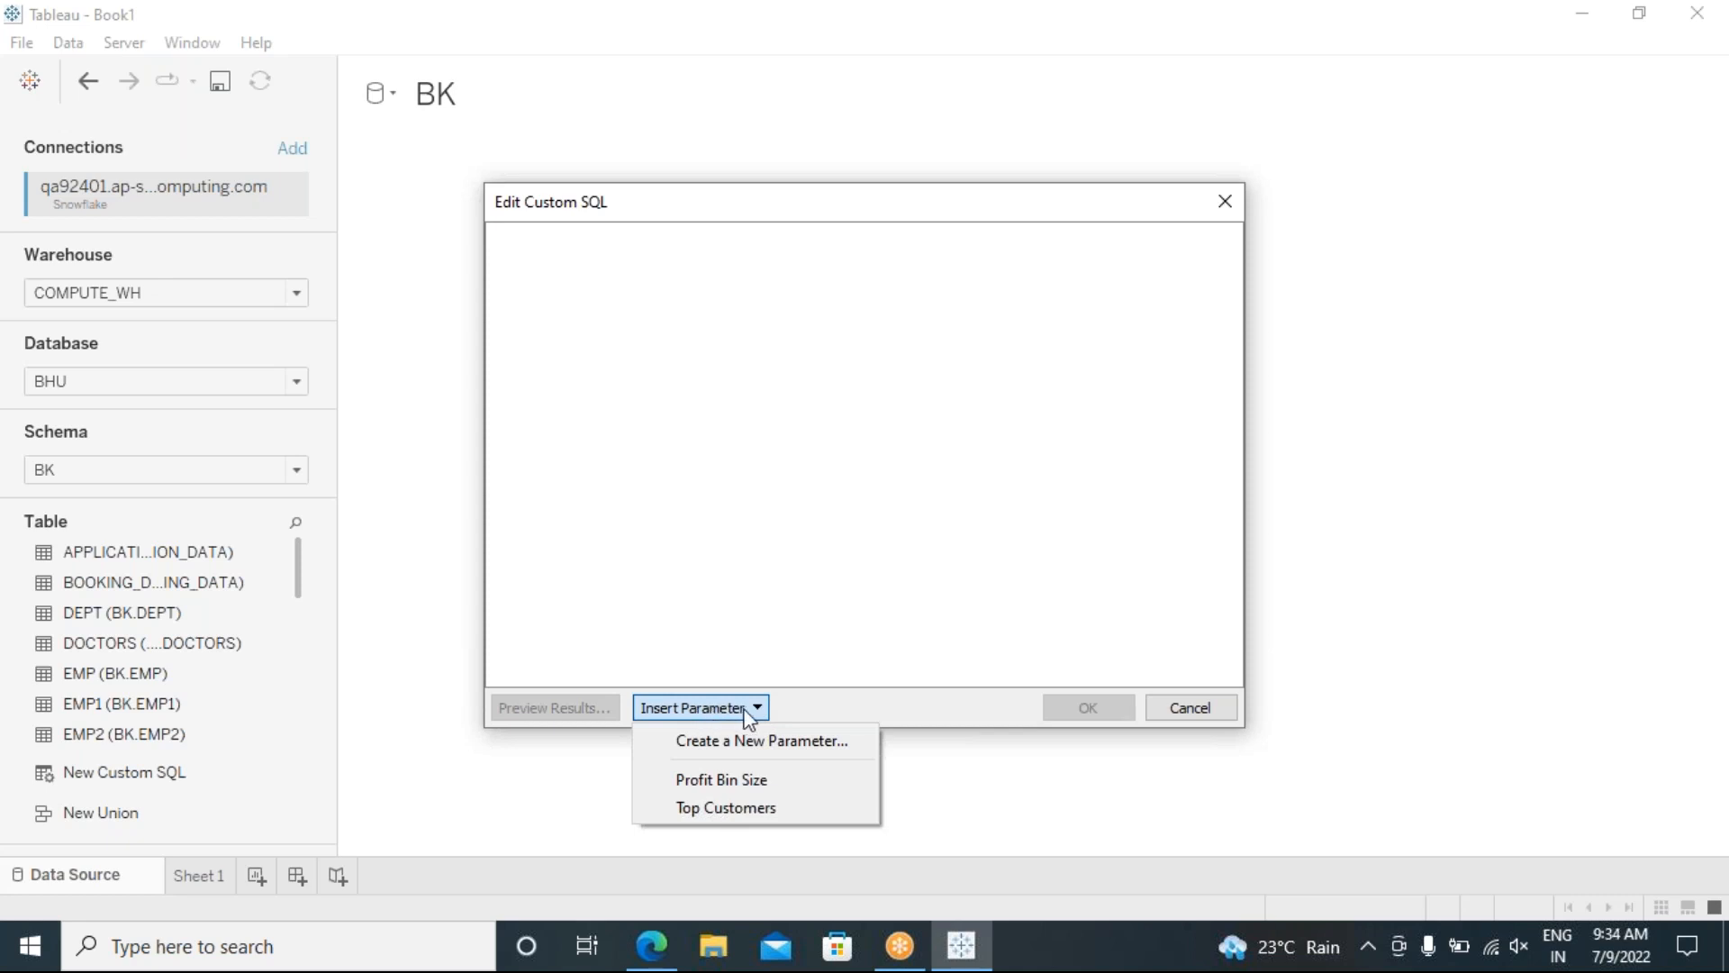
{"action": "left_click", "coordinate": [616, 479]}
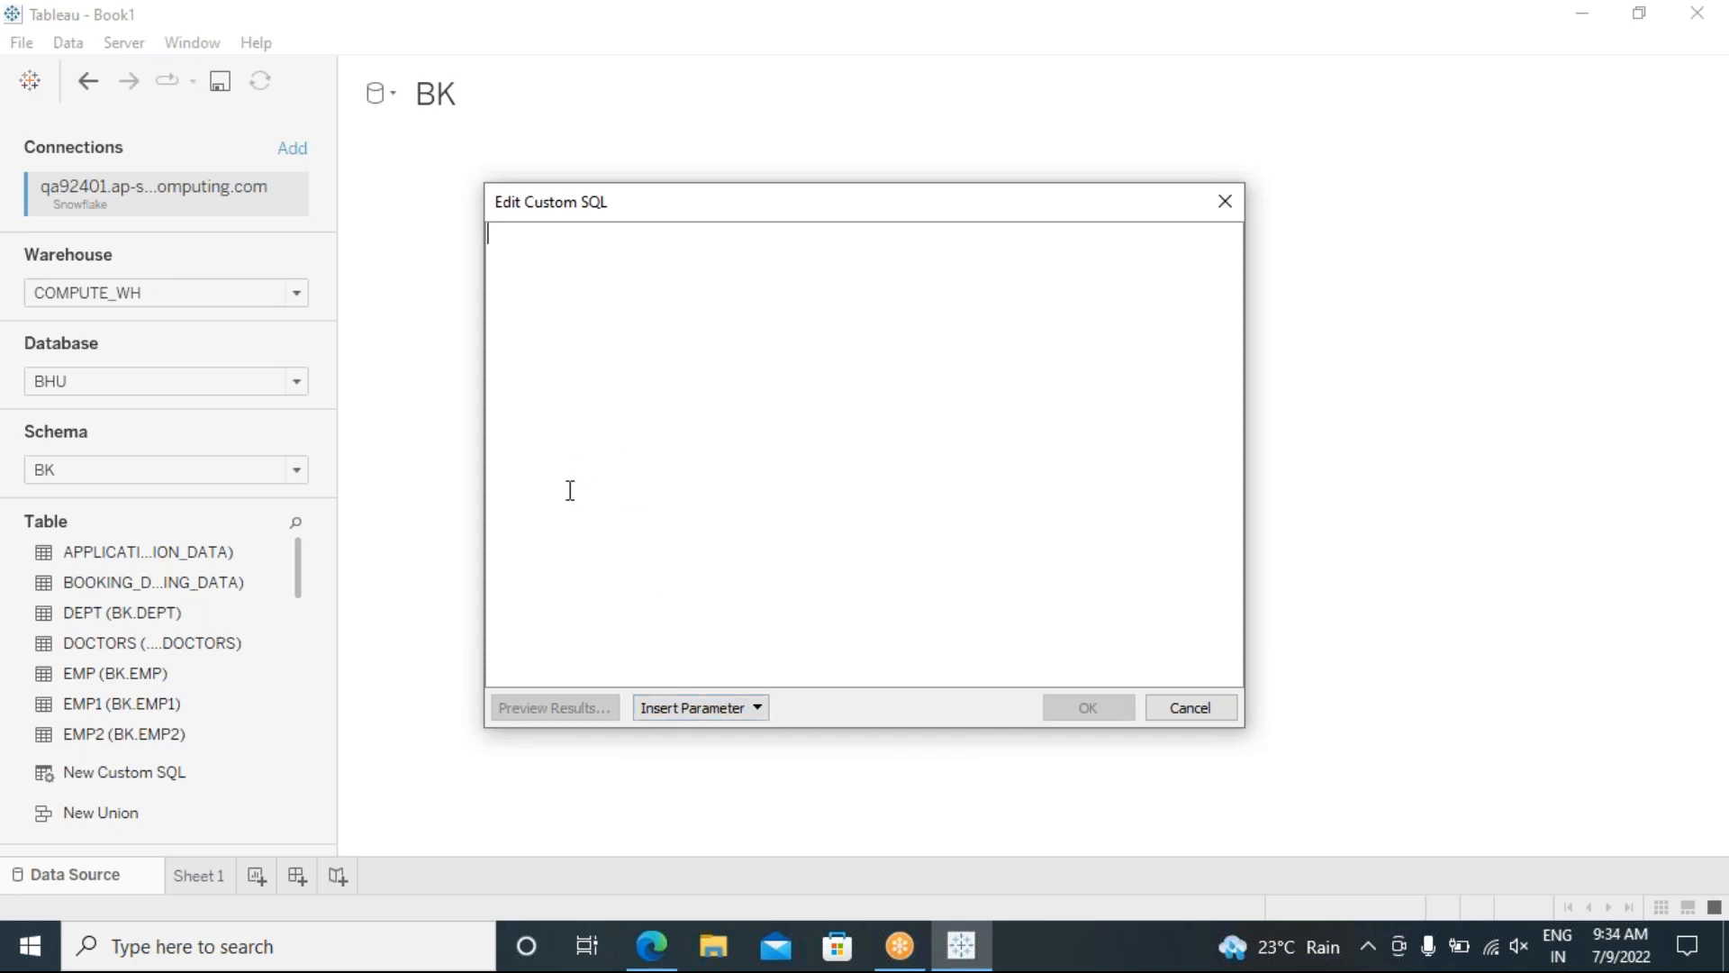
Step: Write 'select * from emp where deptno=' and start a new parameter for the value
{"action": "type", "text": "selece"}
{"action": "key", "text": "BackSpace"}
{"action": "type", "text": "t"}
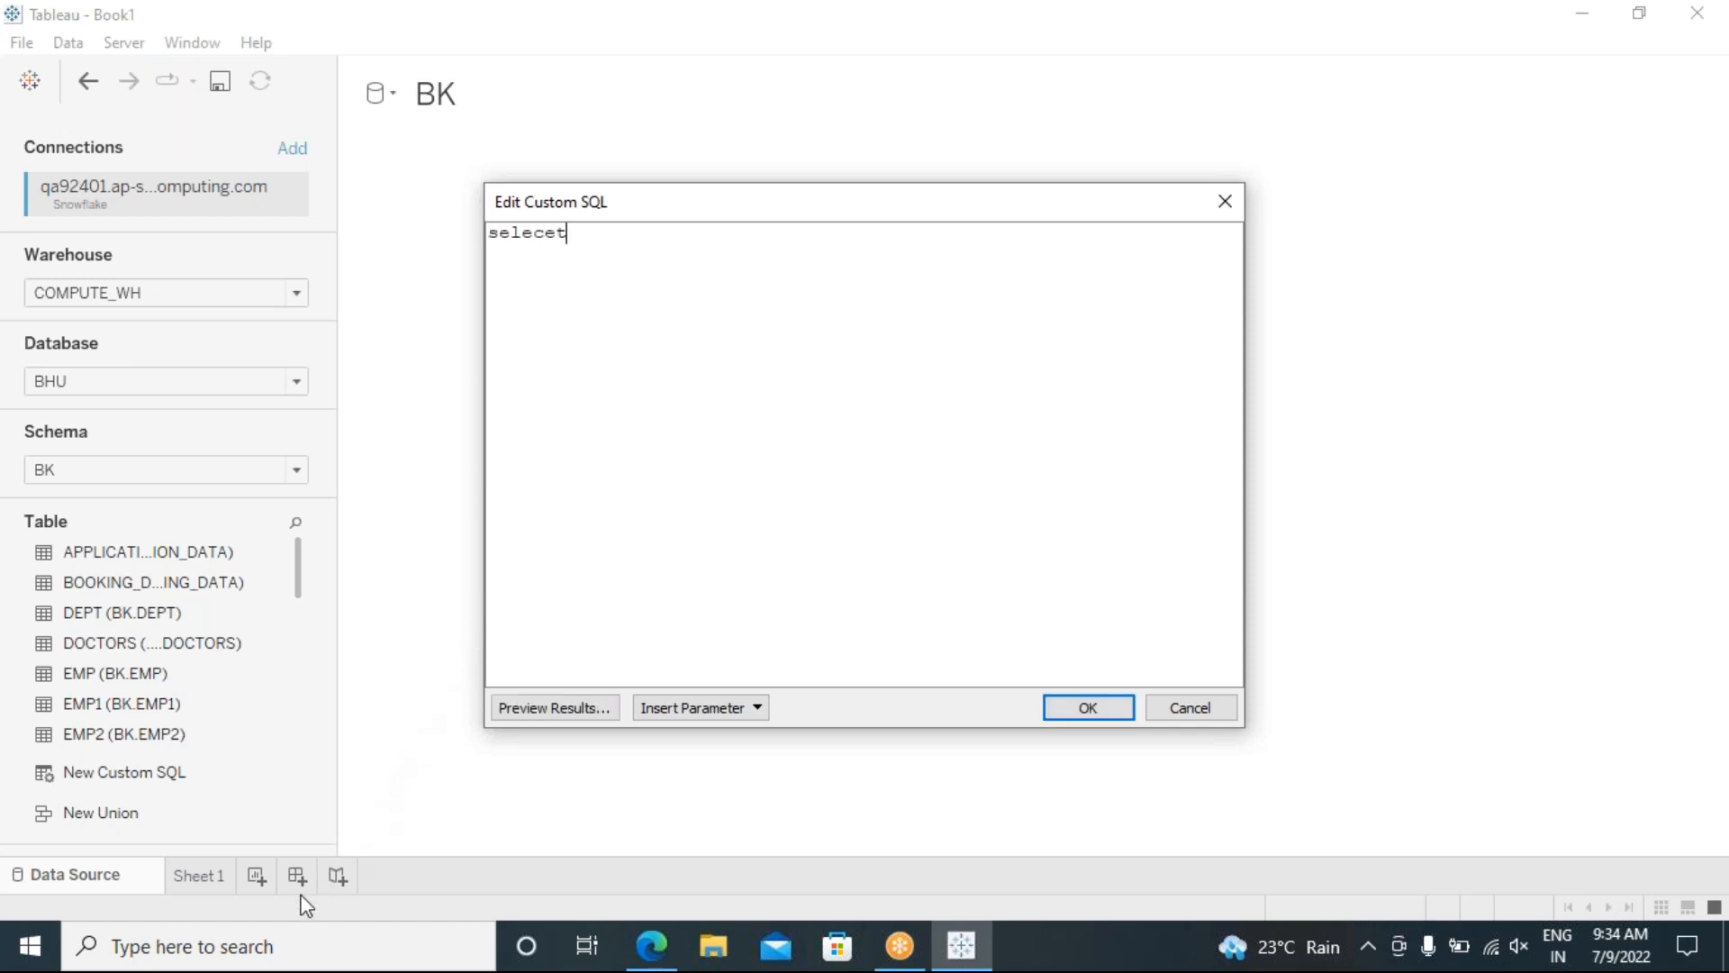
{"action": "key", "text": "BackSpace"}
{"action": "type", "text": "t * from emp where deptno"}
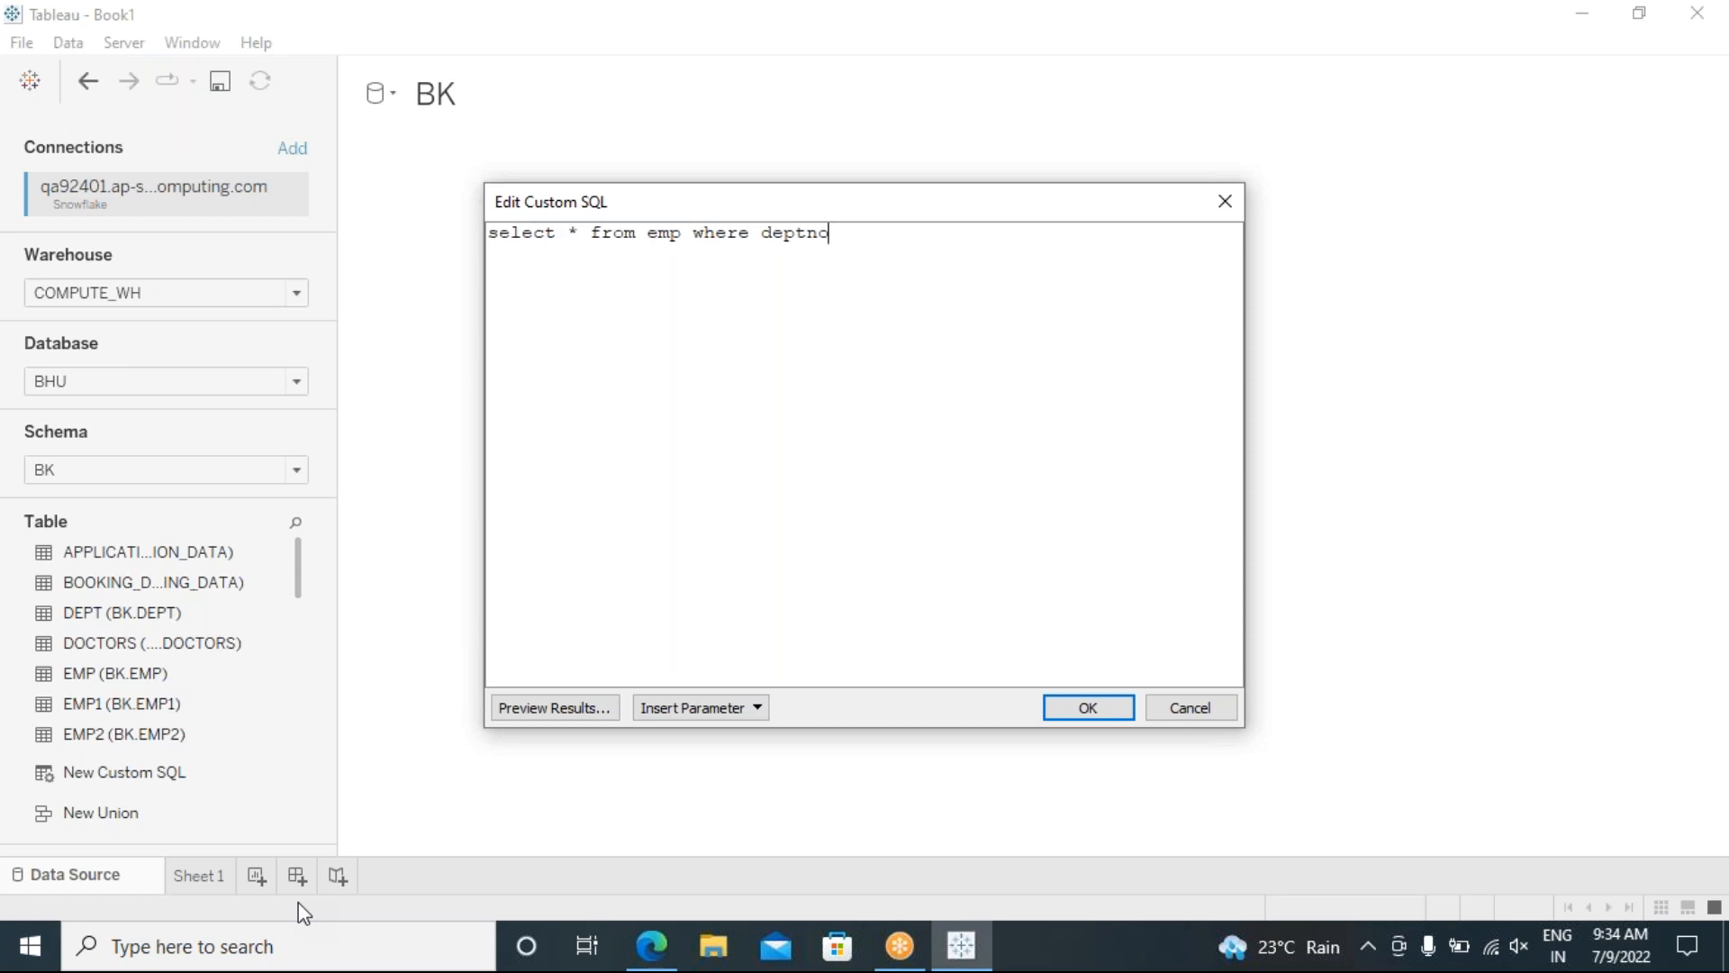
{"action": "type", "text": "=20"}
{"action": "key", "text": "BackSpace"}
{"action": "key", "text": "BackSpace"}
{"action": "left_click", "coordinate": [748, 710]}
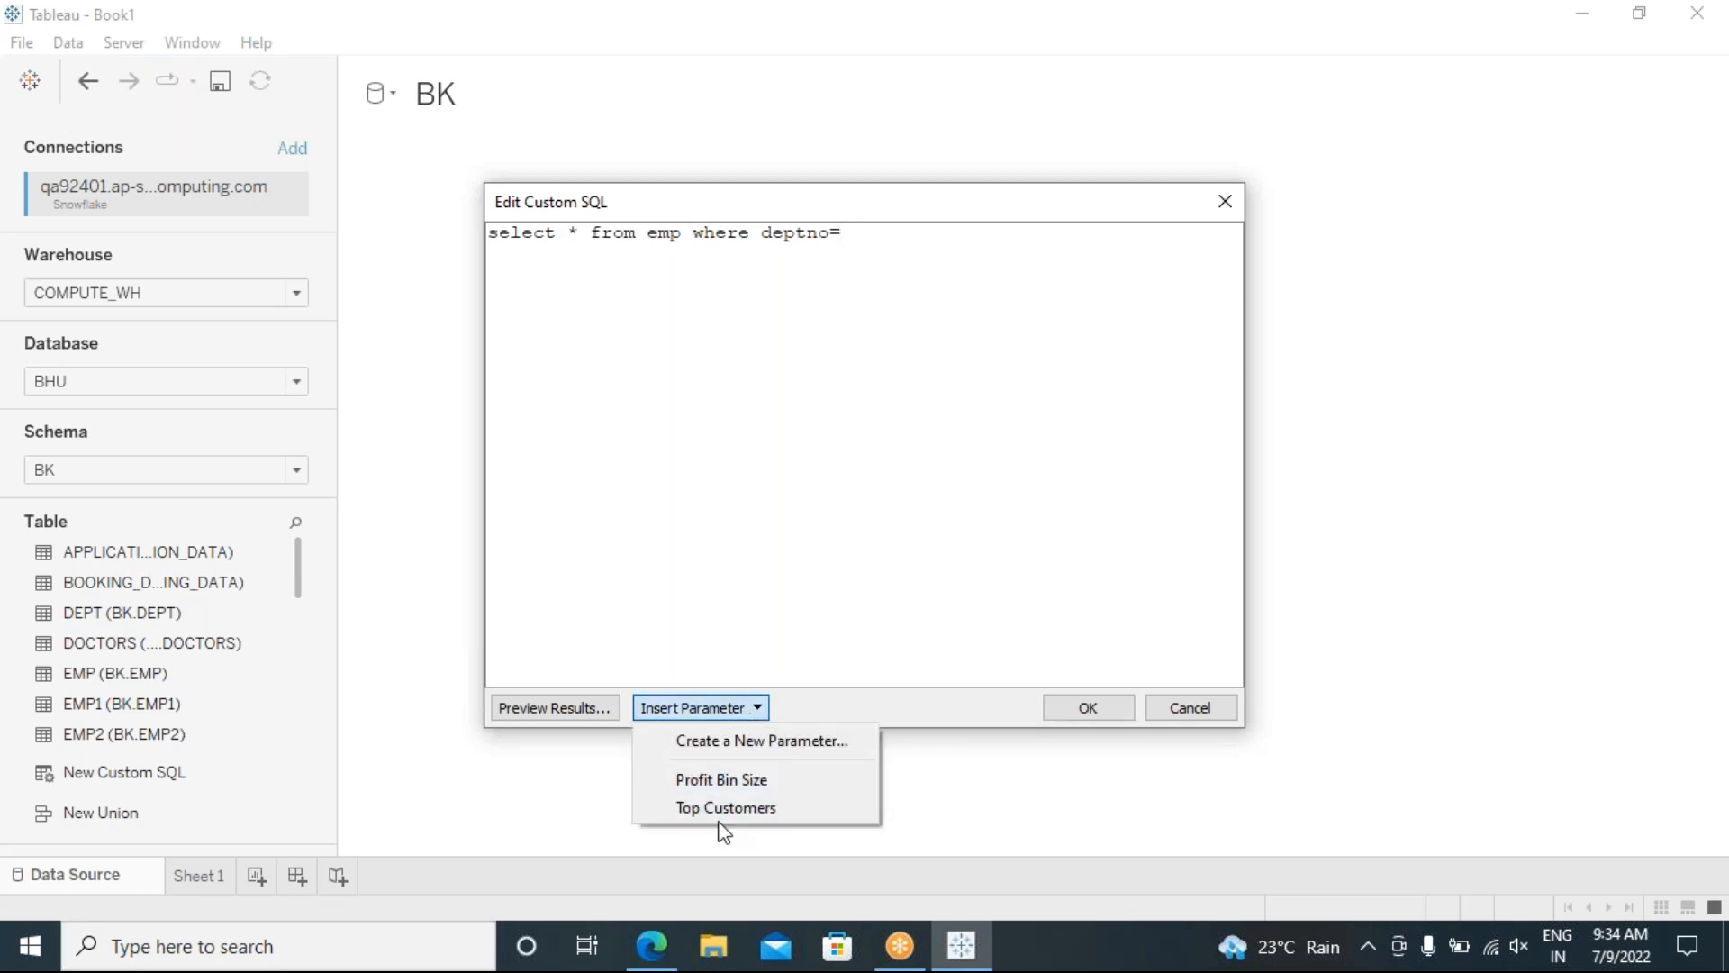
{"action": "left_click", "coordinate": [709, 741]}
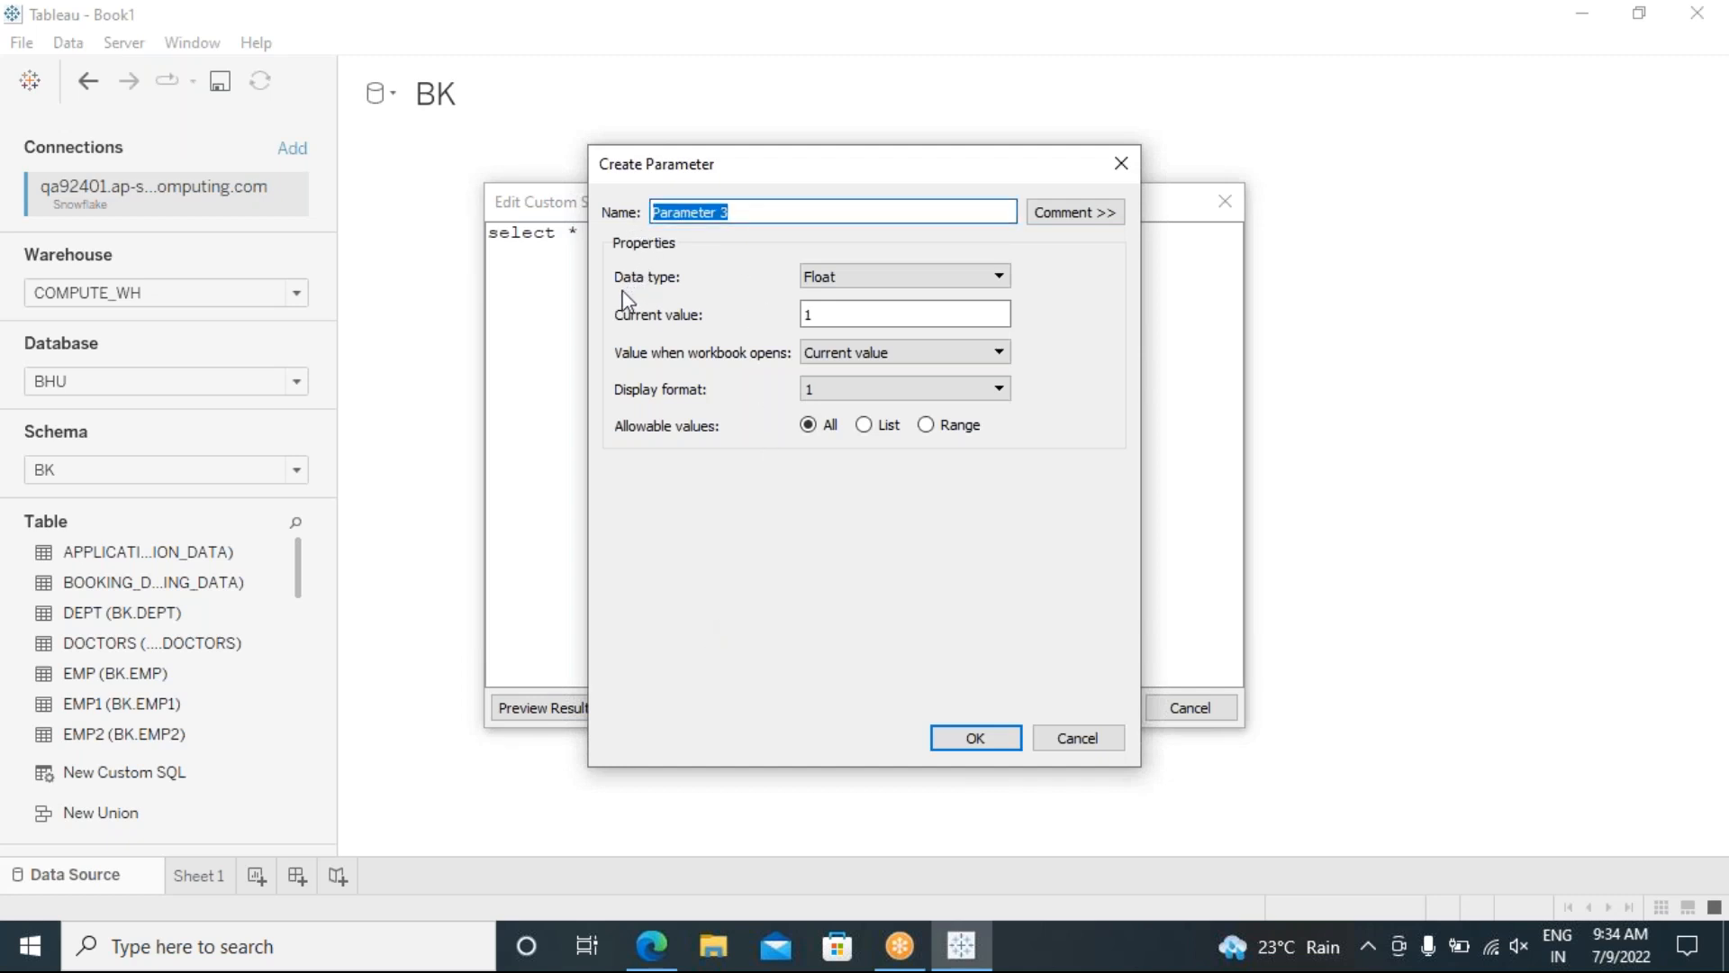
Step: Create an Integer parameter named deptno to end the query, then preview the results
{"action": "type", "text": "deptno"}
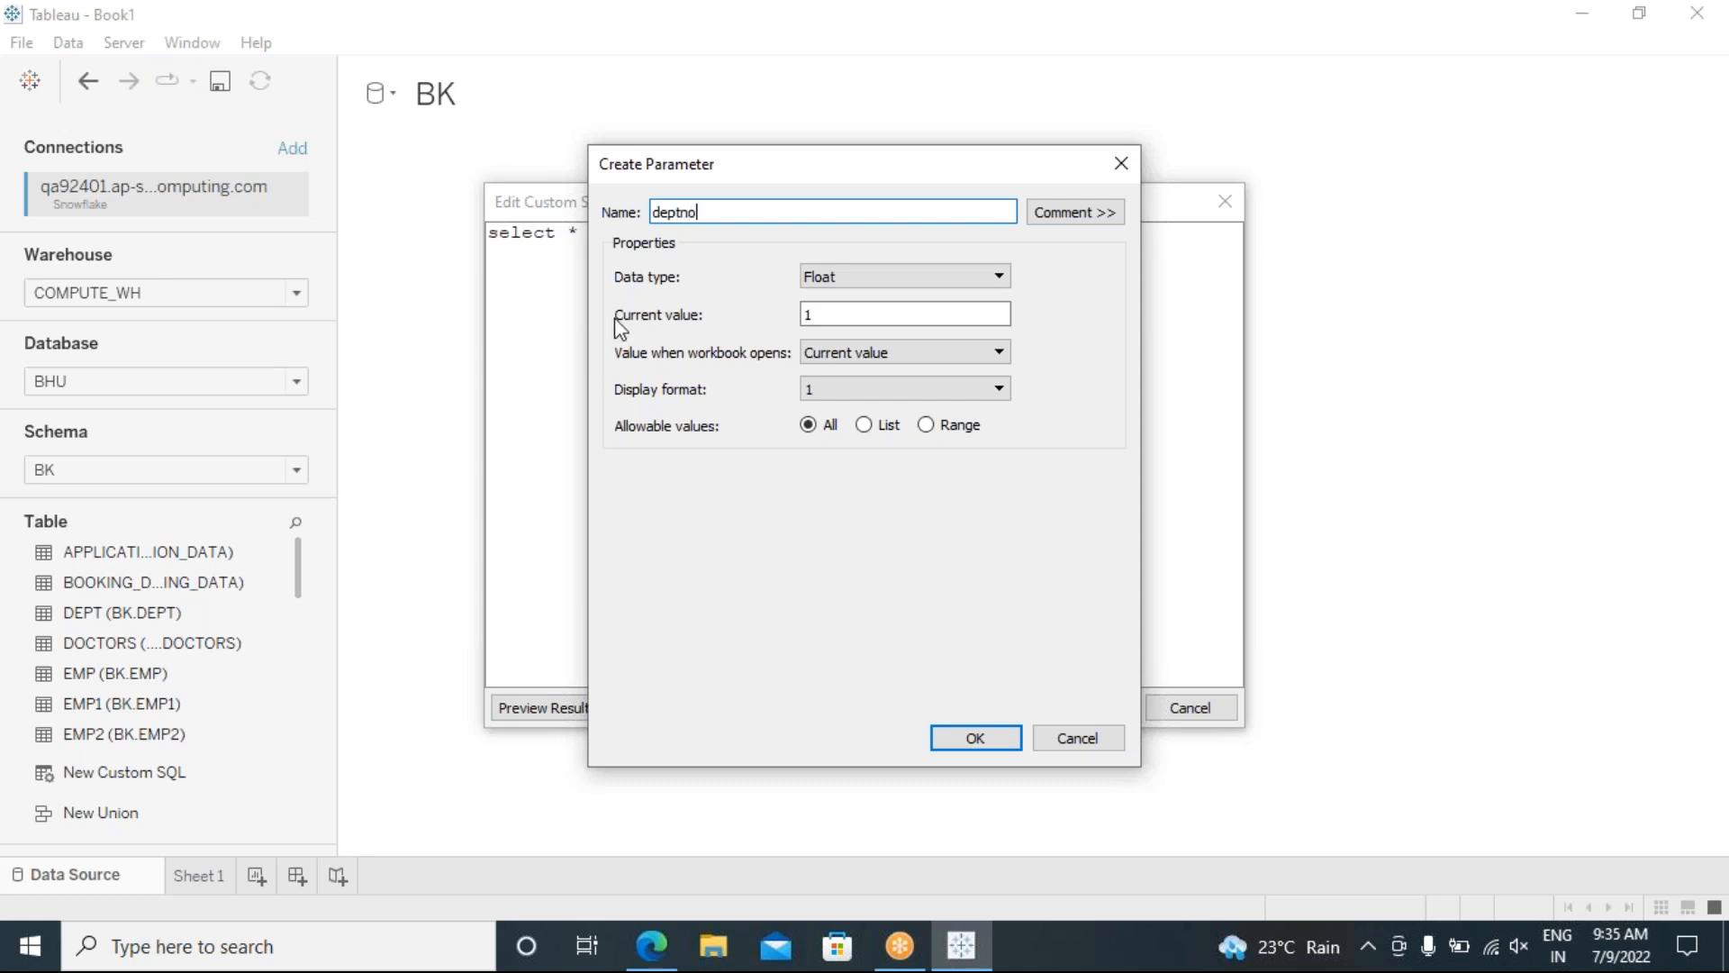
{"action": "left_click", "coordinate": [835, 278]}
{"action": "left_click", "coordinate": [839, 314]}
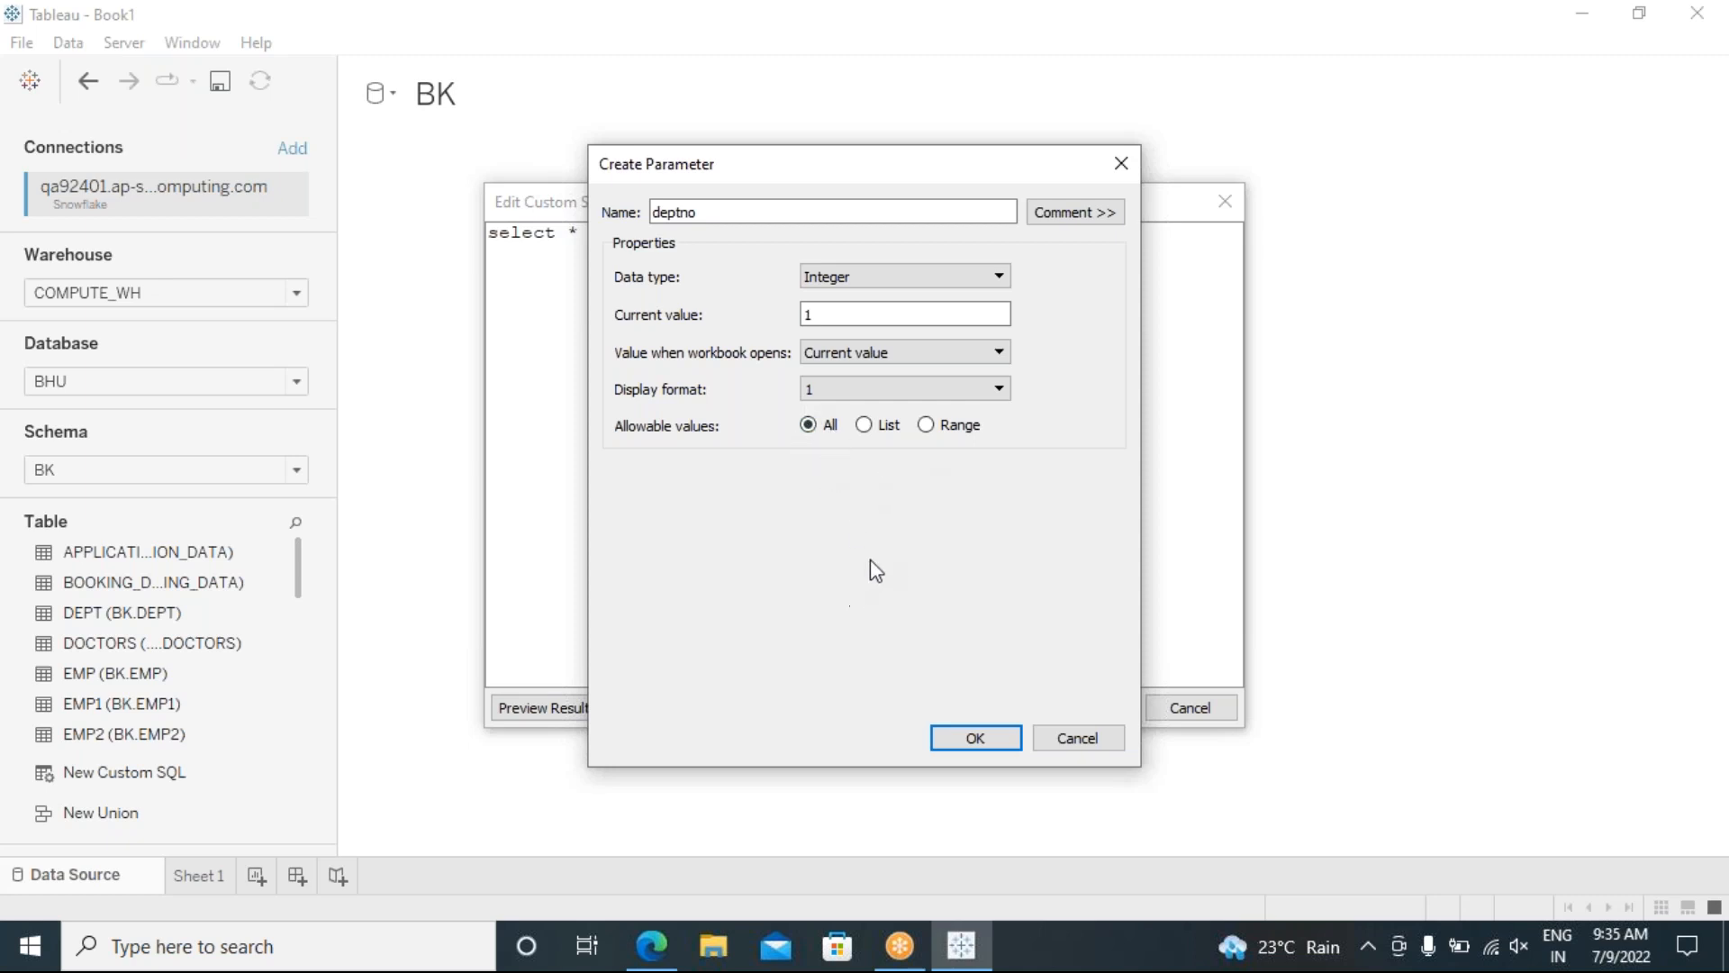
{"action": "left_click", "coordinate": [976, 738]}
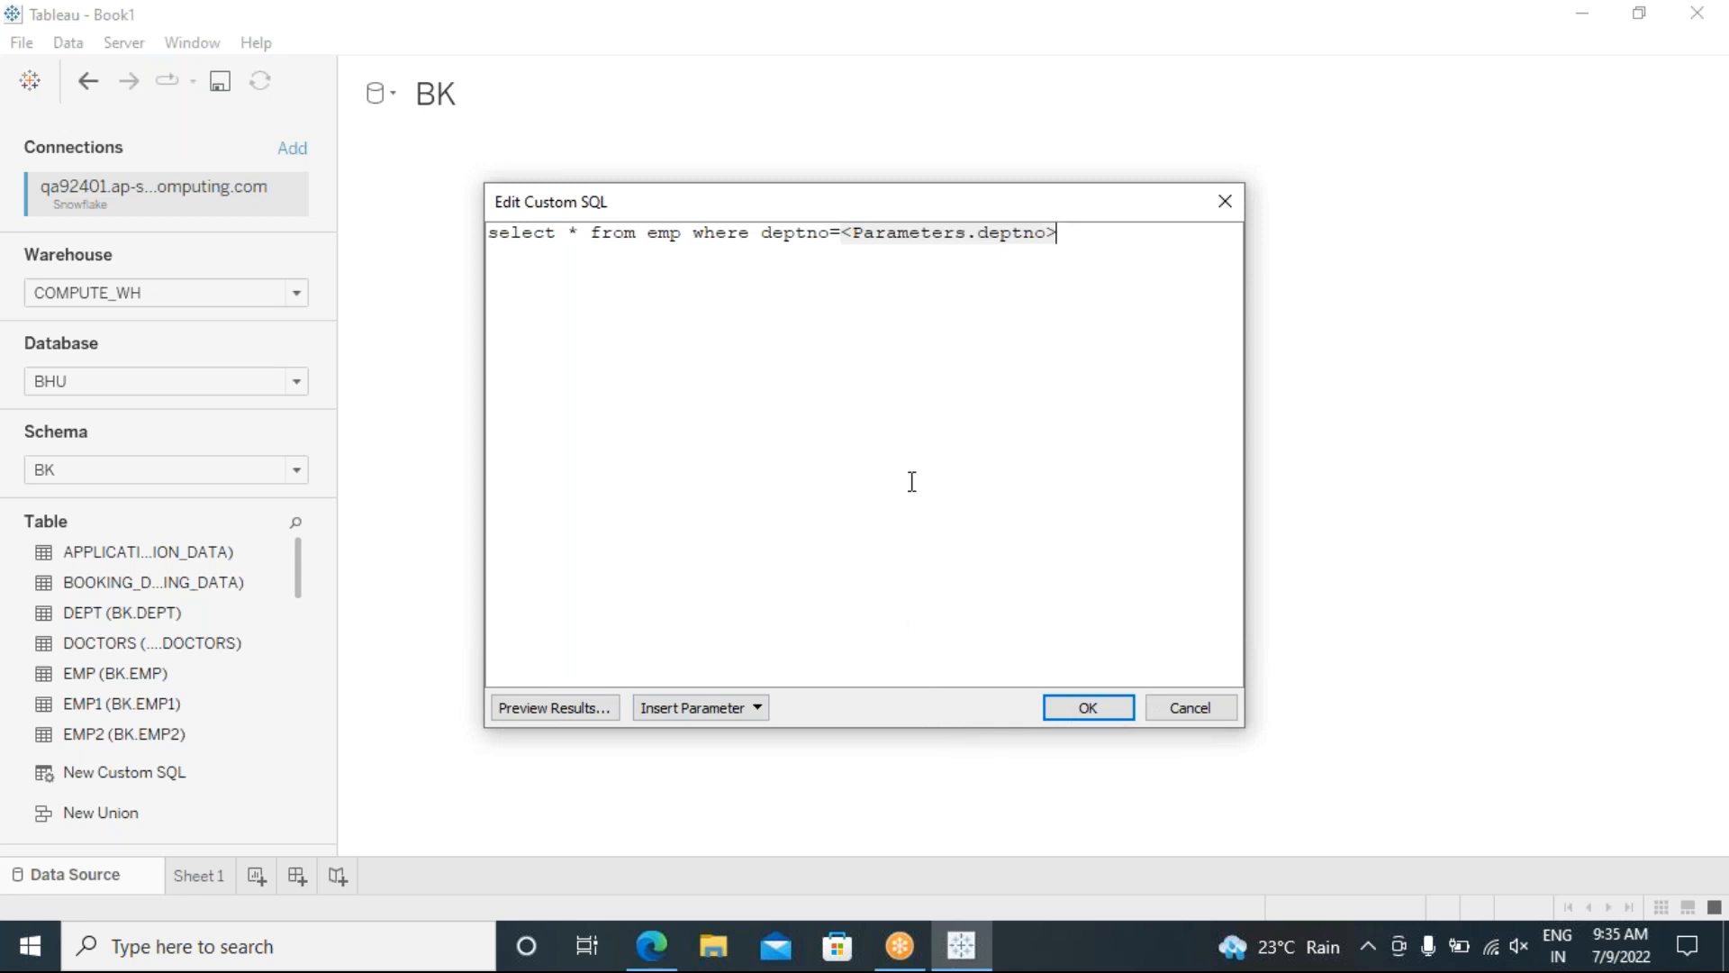
{"action": "left_click", "coordinate": [564, 709]}
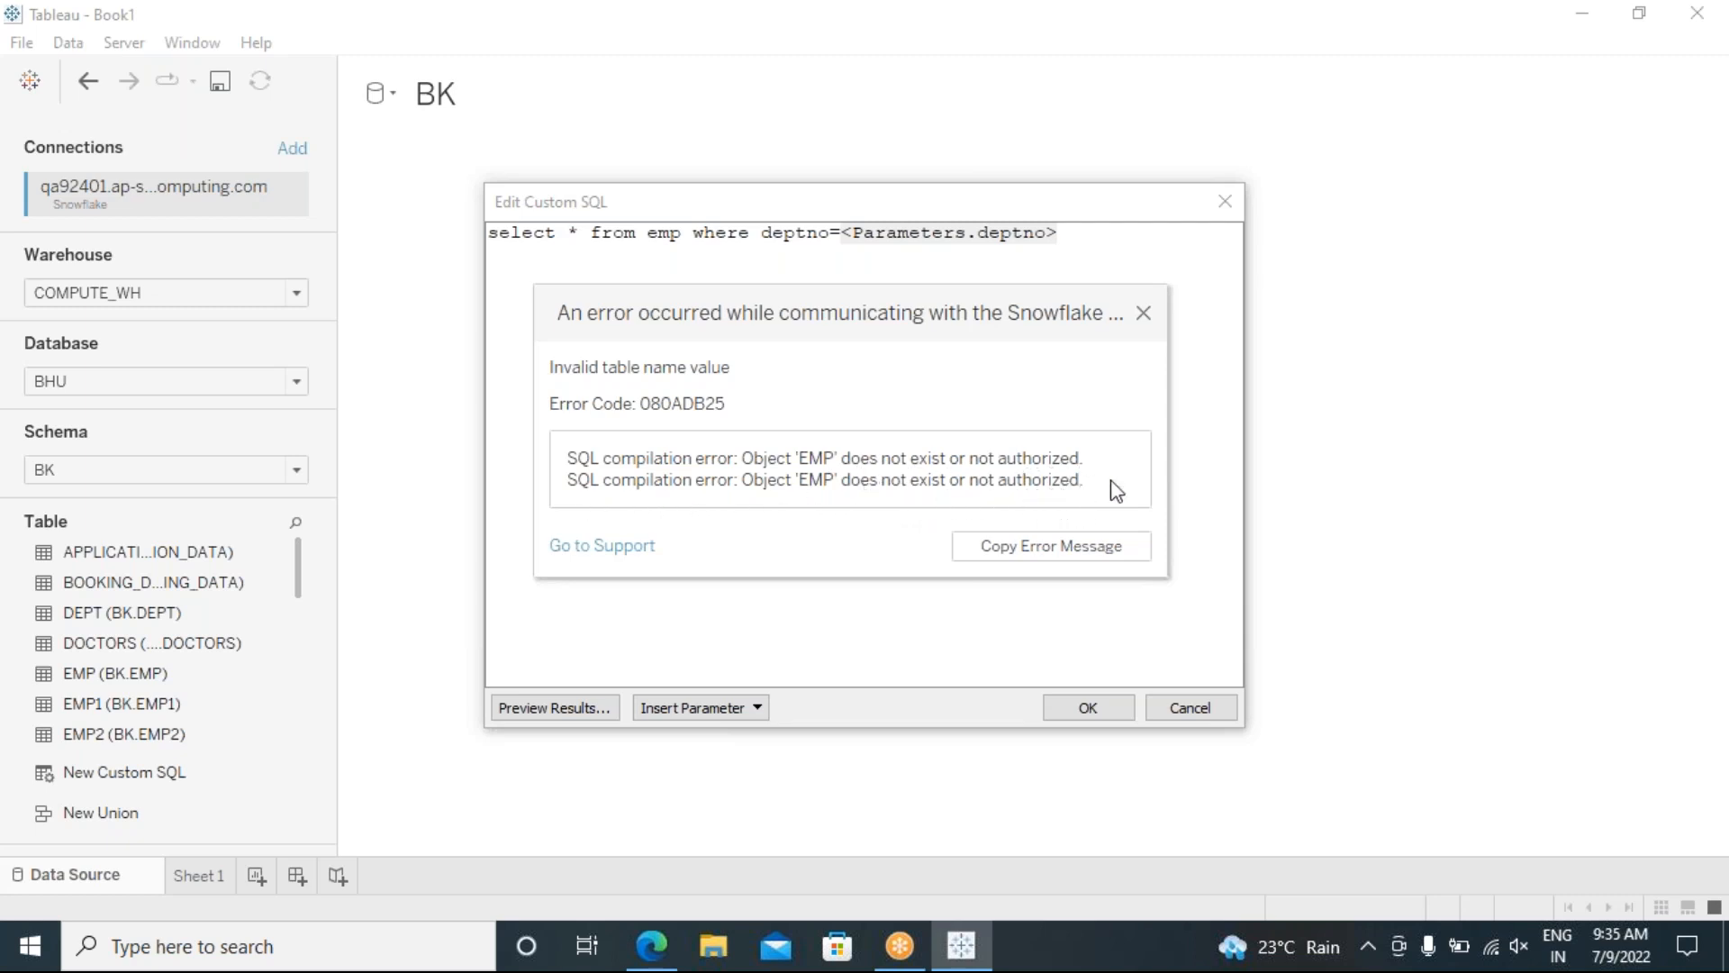
Step: Dismiss the 'EMP does not exist' error, apply the custom SQL, and dismiss the repeated error
{"action": "left_click", "coordinate": [1144, 316]}
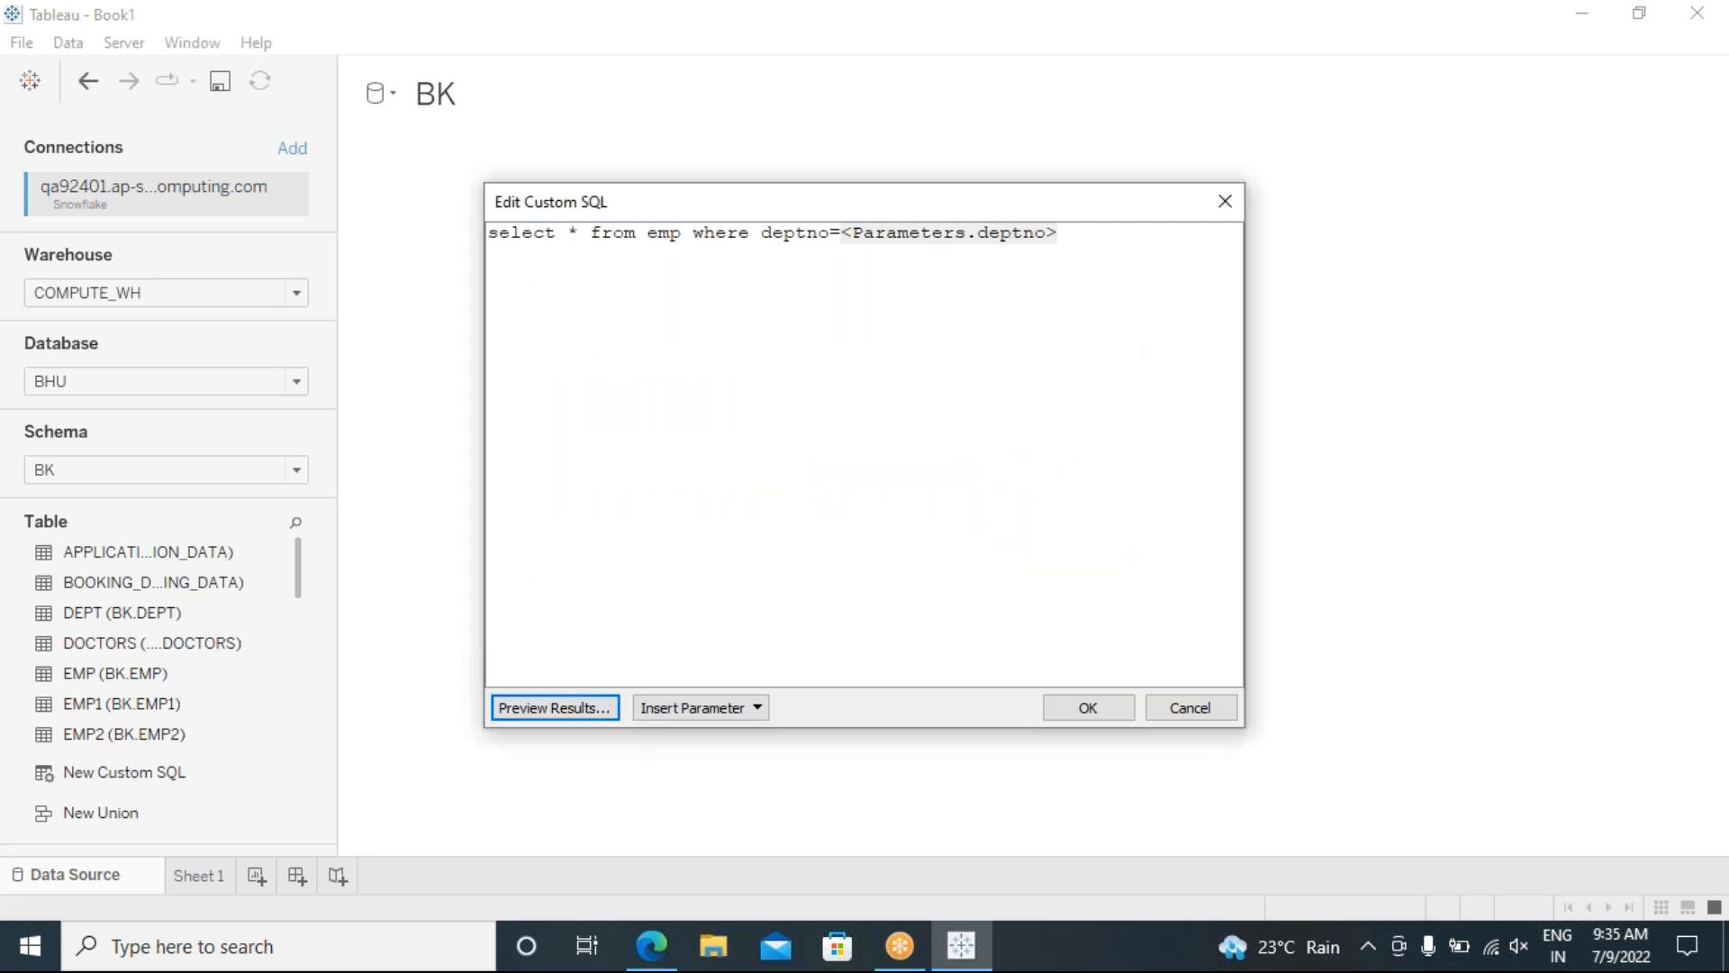
{"action": "left_click", "coordinate": [1103, 709]}
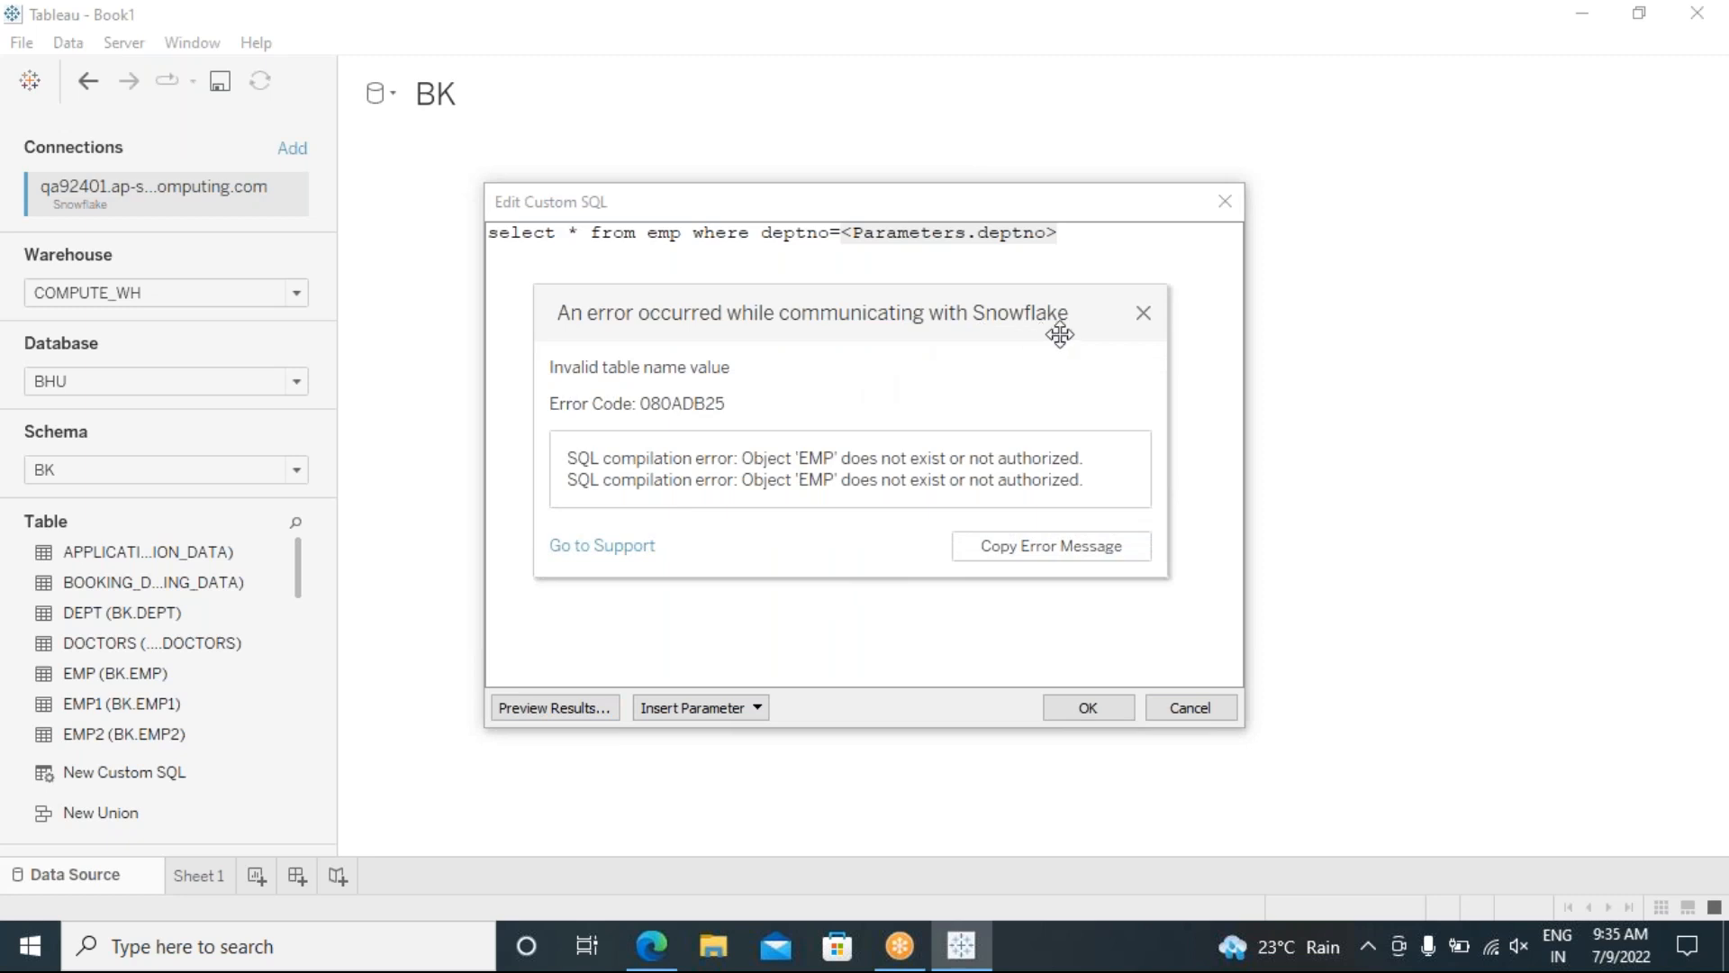
{"action": "left_click", "coordinate": [1144, 316]}
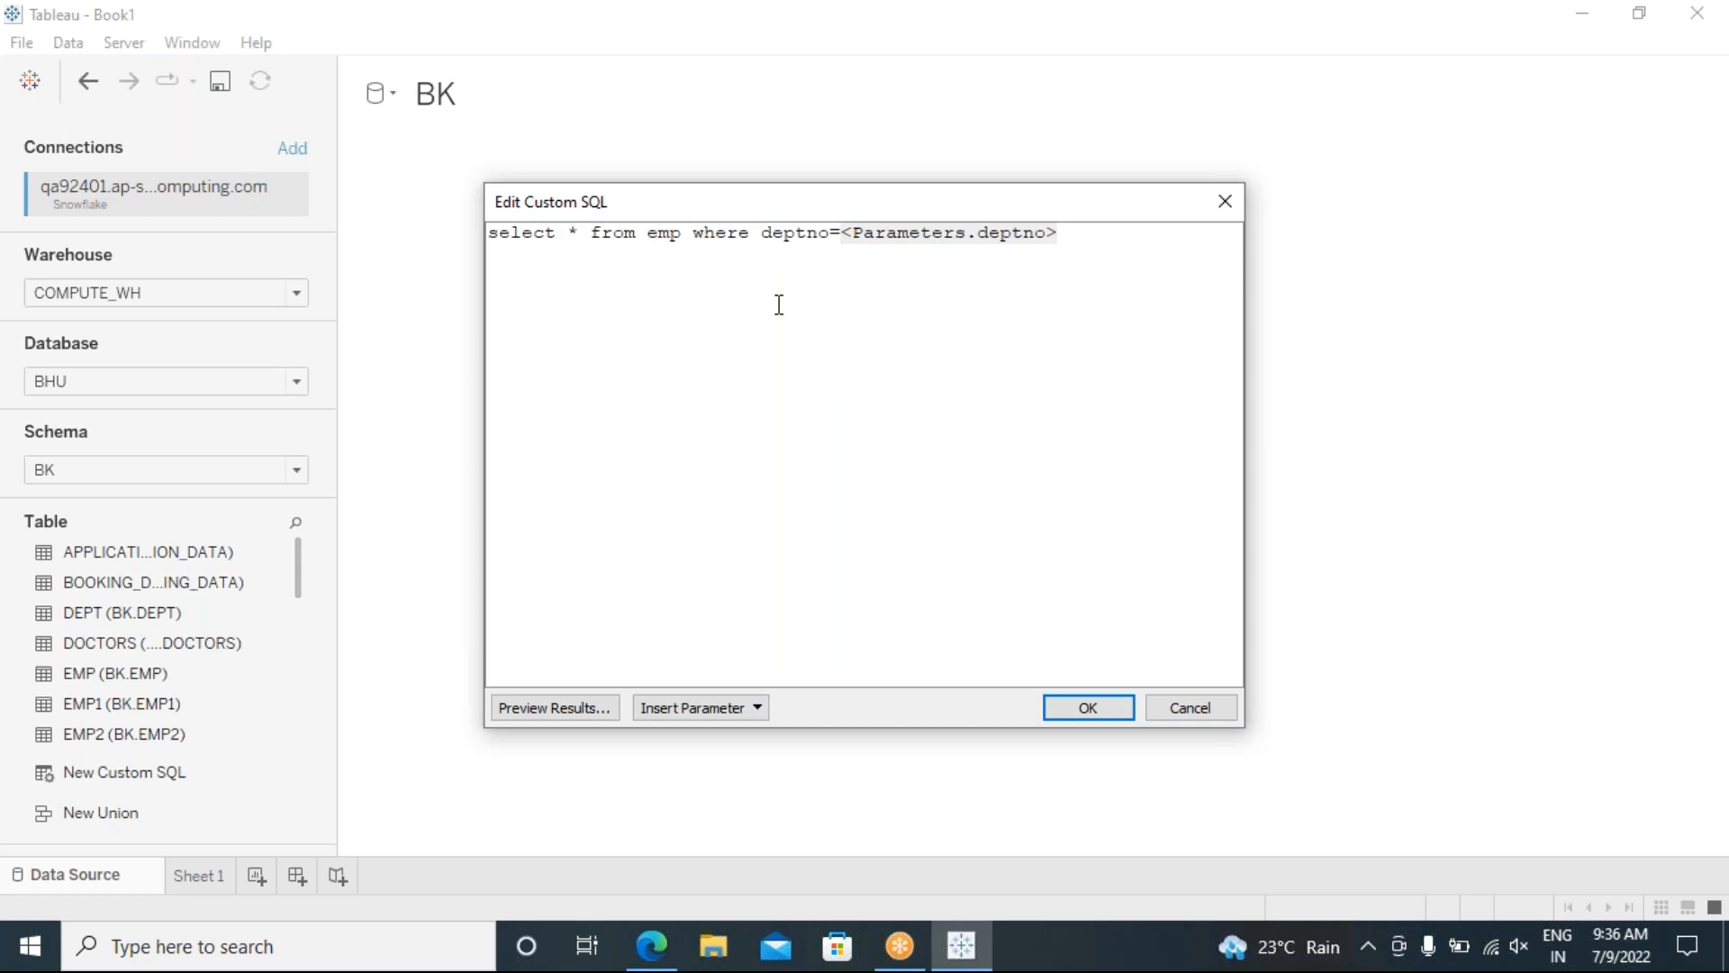
Step: Change the custom SQL to 'select * from EMP where BHU.BK.deptno=<Parameters.deptno>' and run it
{"action": "type", "text": "bhu."}
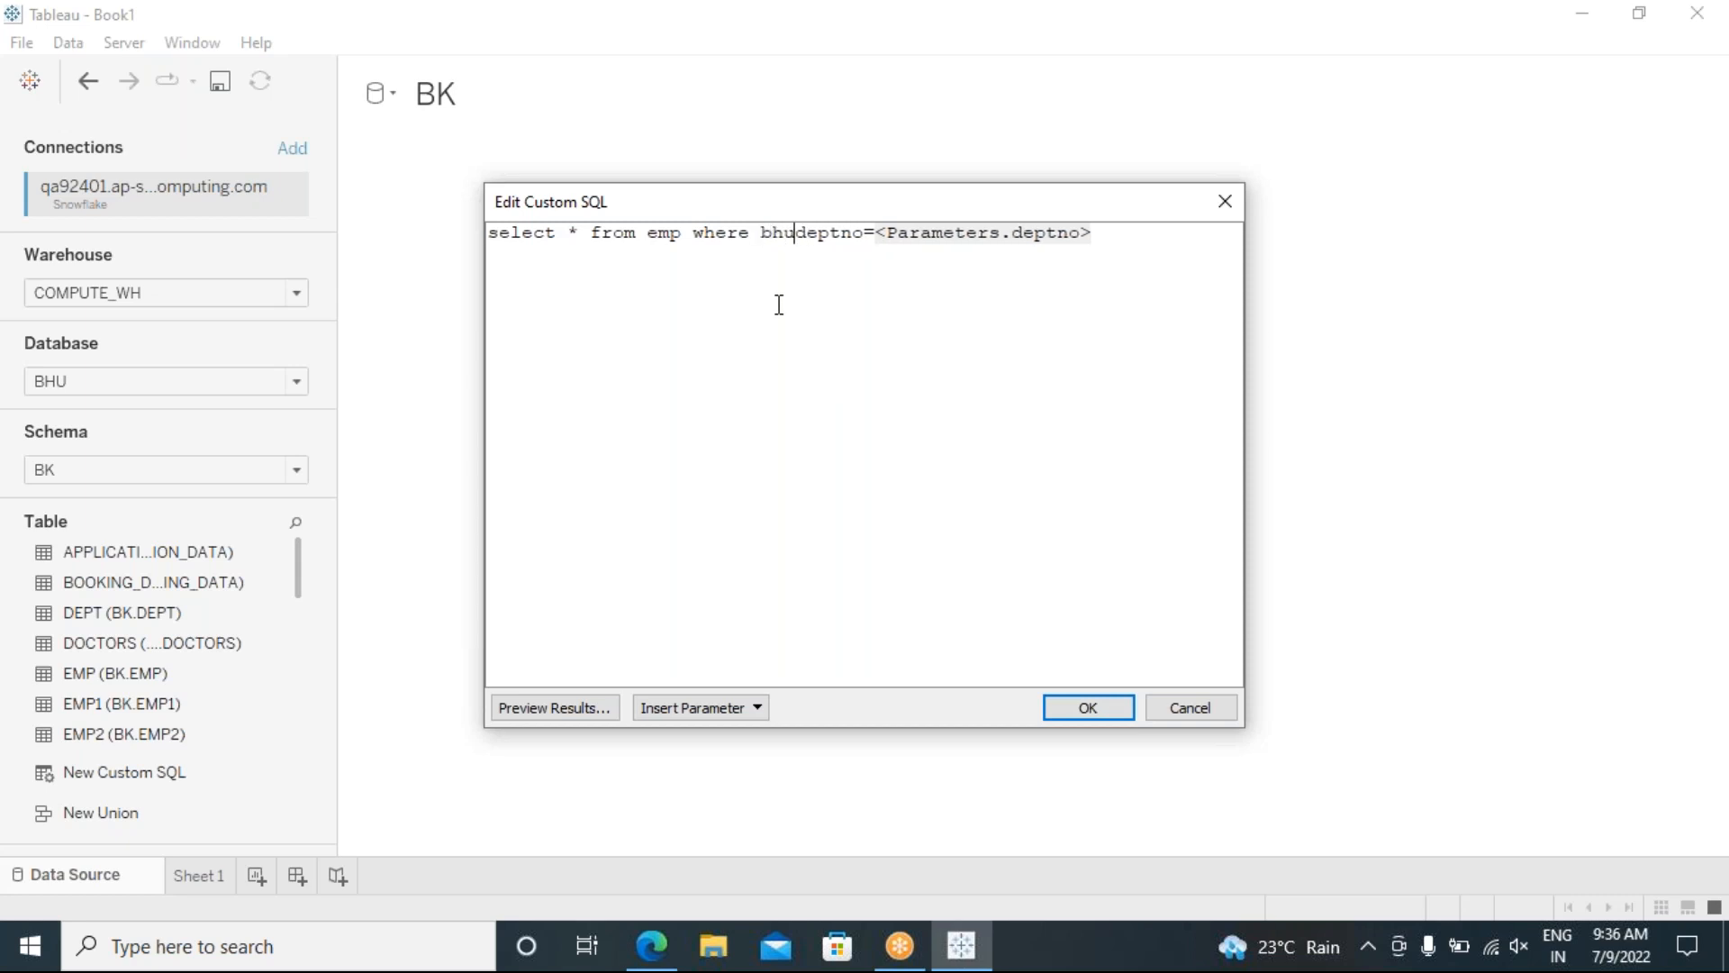
{"action": "type", "text": "bk."}
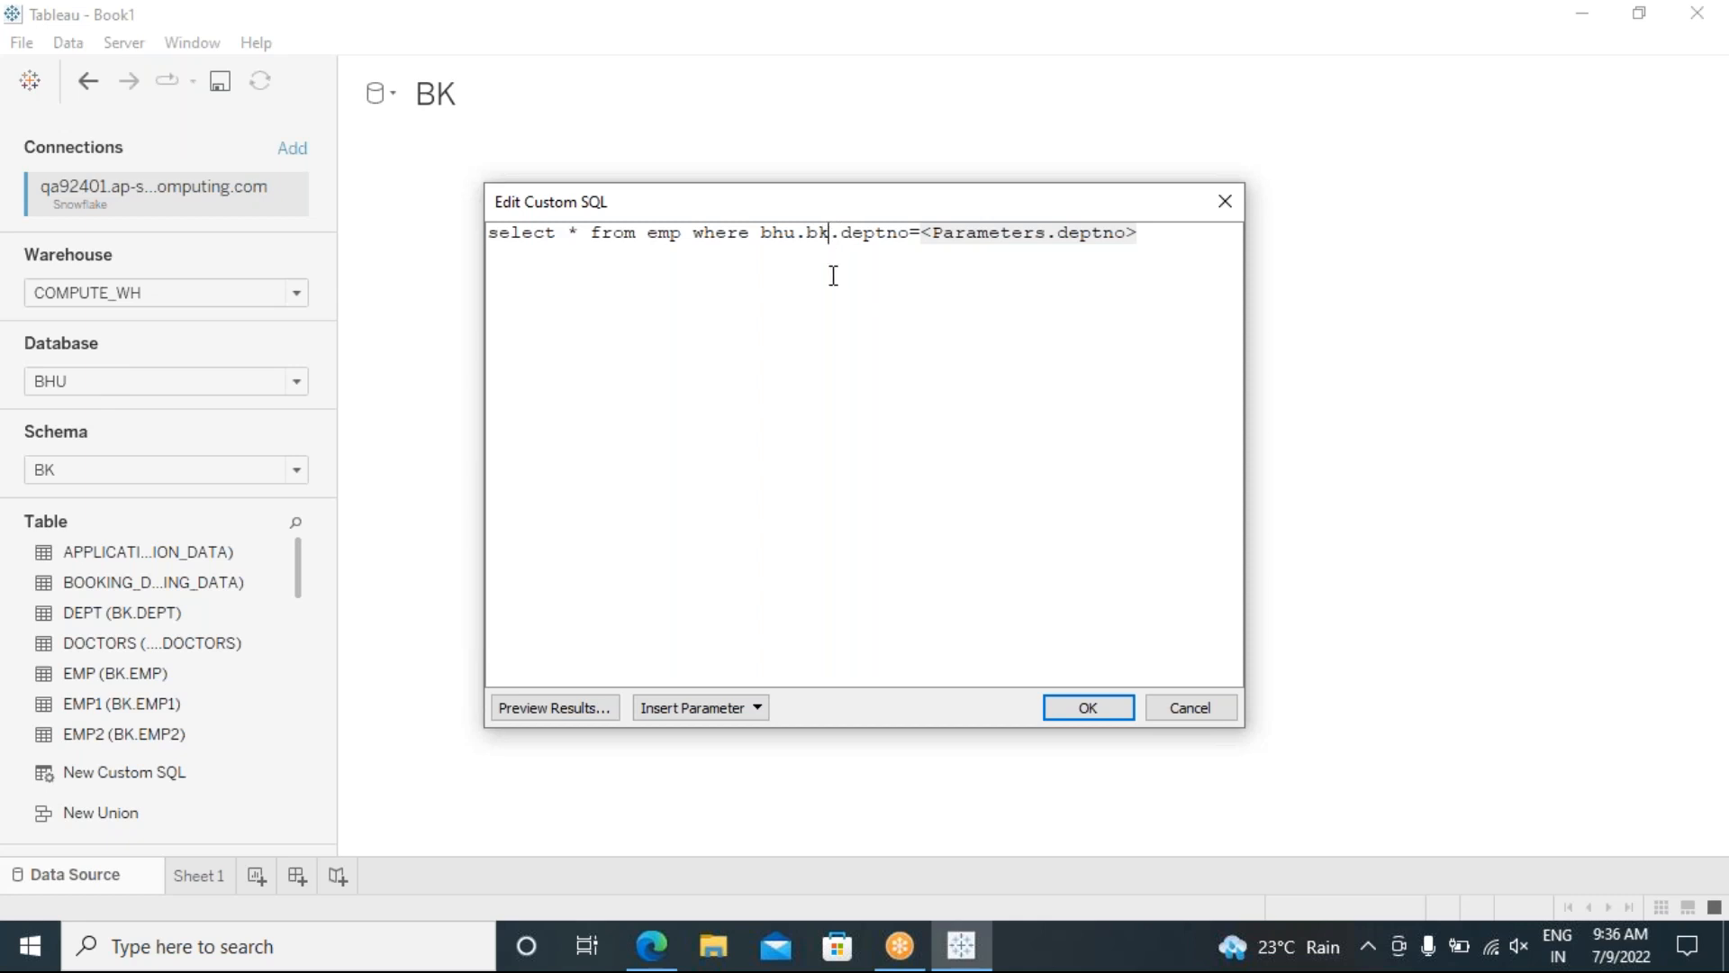
{"action": "key", "text": "BackSpace"}
{"action": "key", "text": "BackSpace"}
{"action": "key", "text": "BackSpace"}
{"action": "key", "text": "BackSpace"}
{"action": "key", "text": "BackSpace"}
{"action": "key", "text": "BackSpace"}
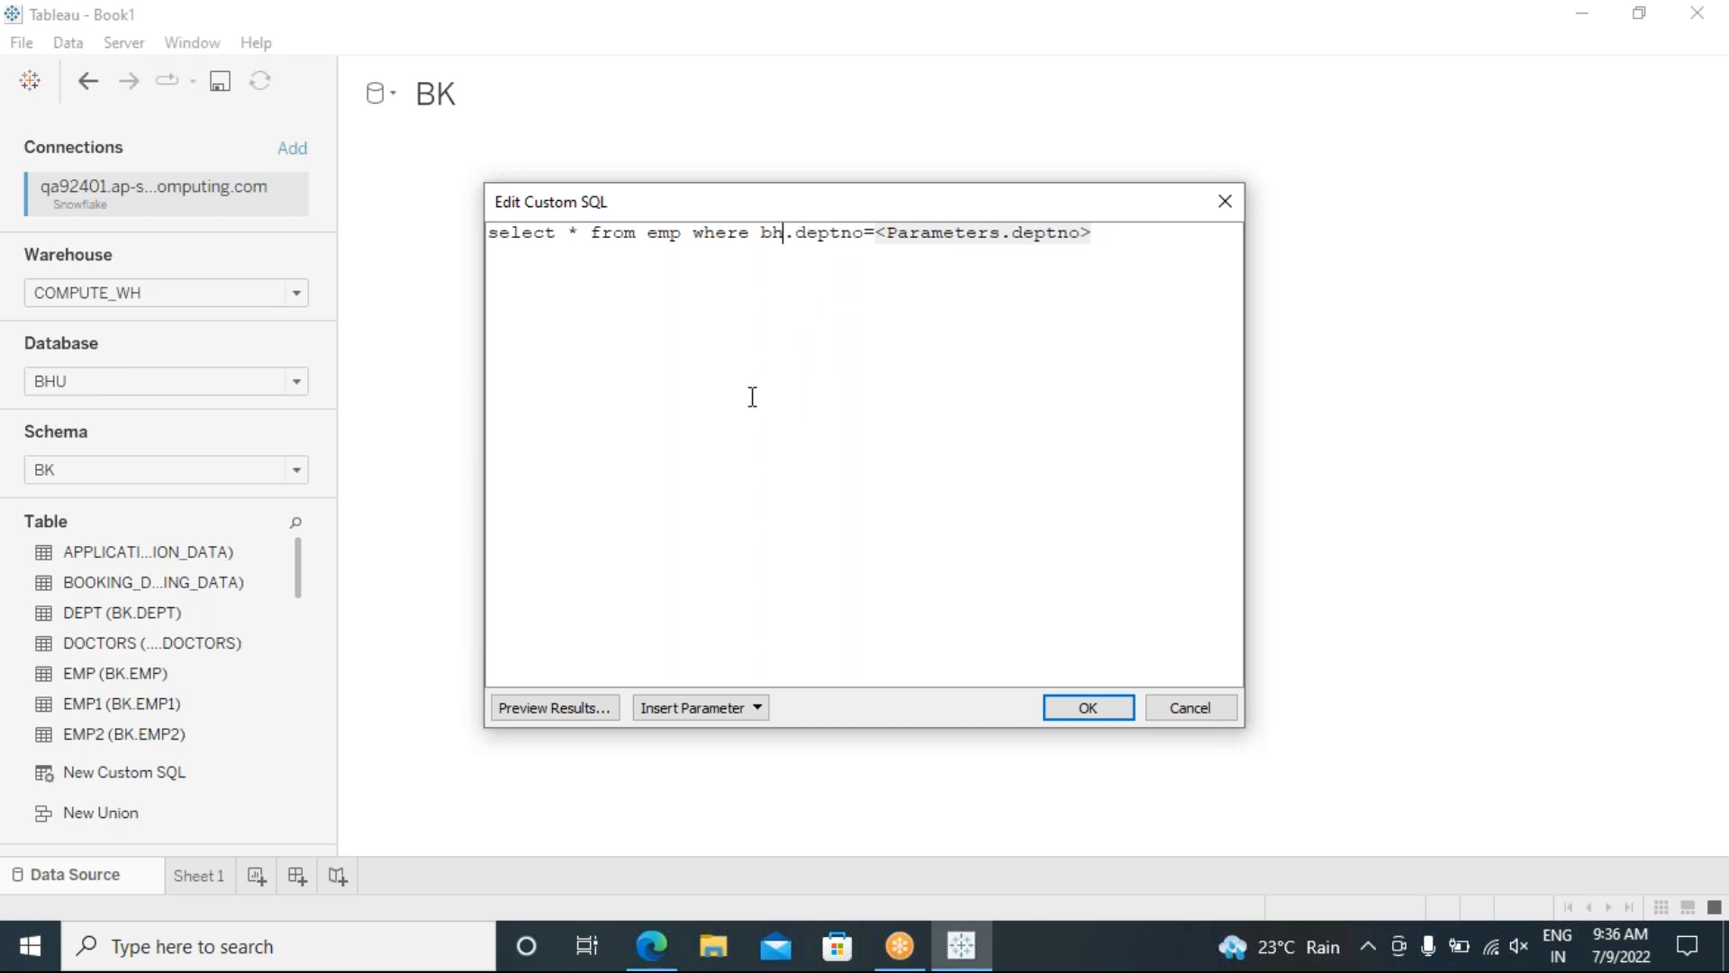
{"action": "type", "text": "BHU"}
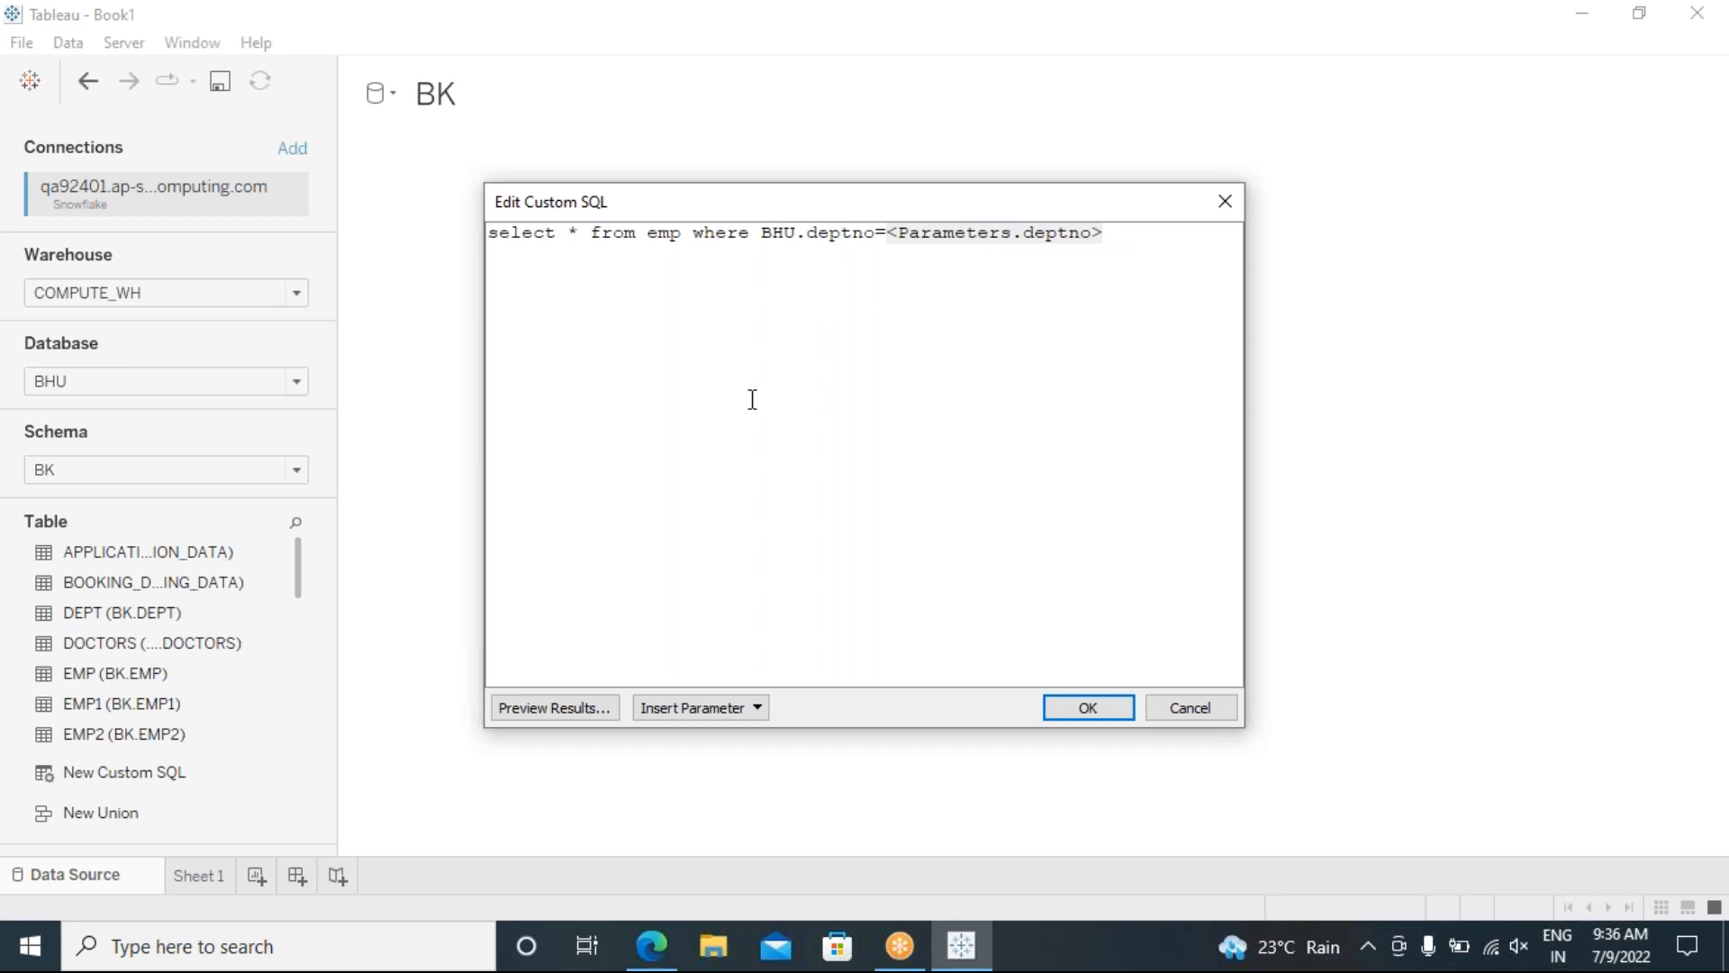
{"action": "key", "text": "Right"}
{"action": "type", "text": "BK."}
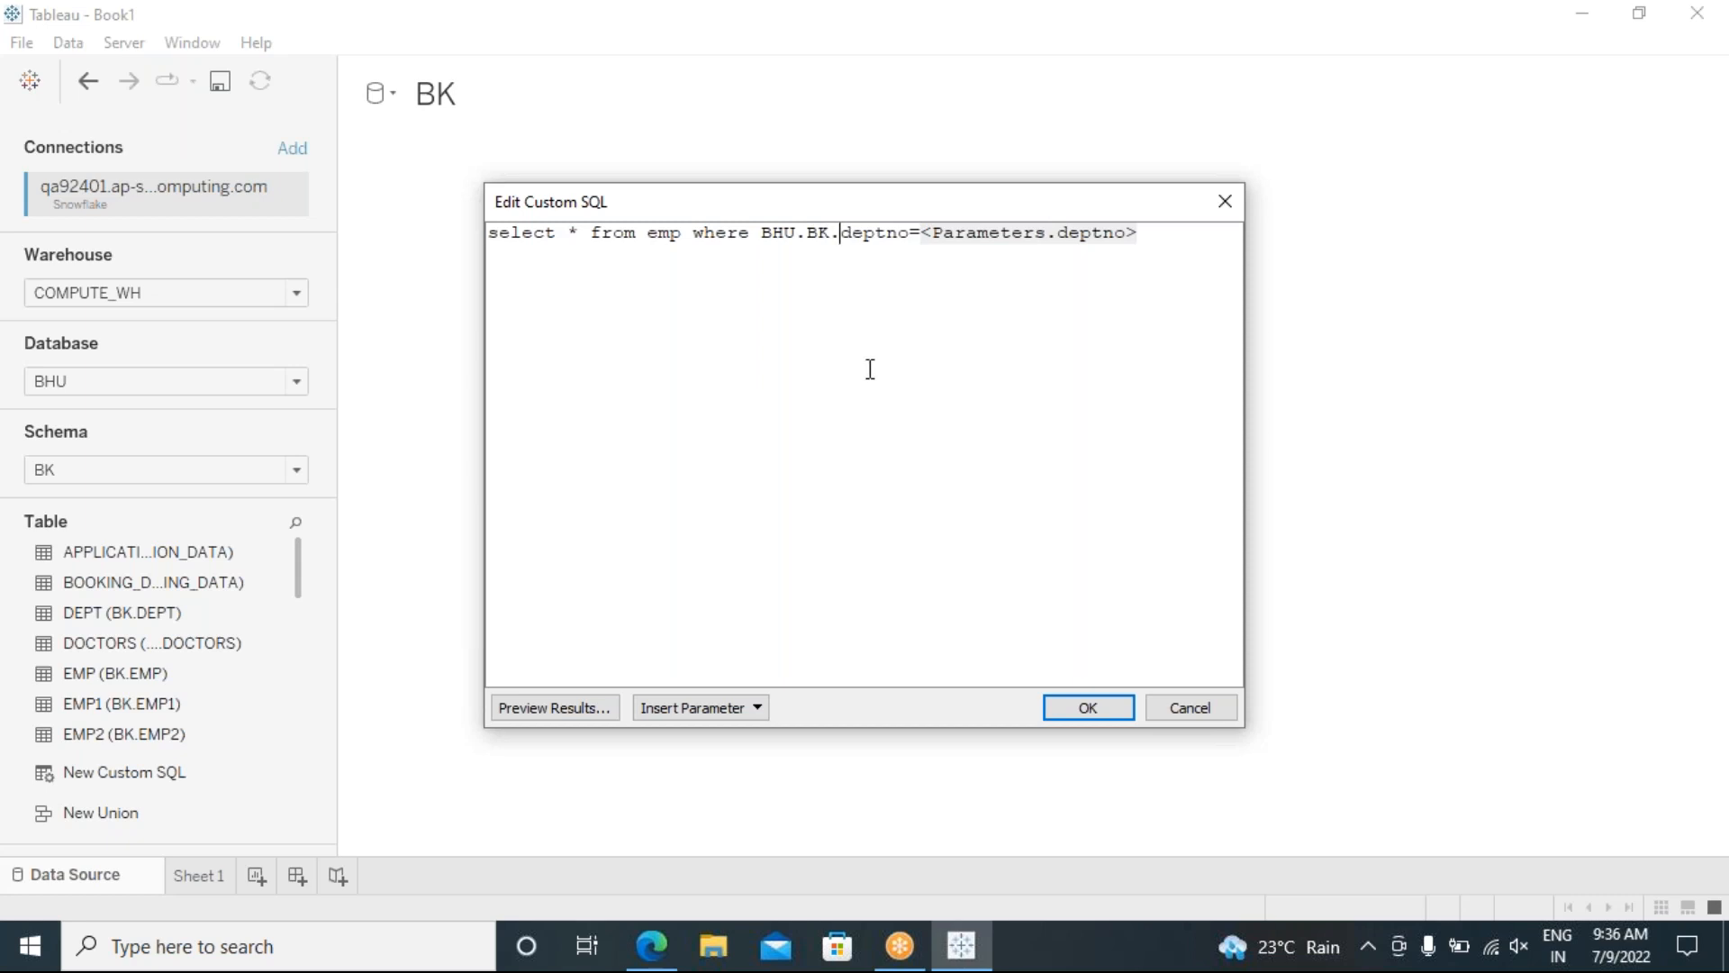
{"action": "left_click", "coordinate": [681, 234]}
{"action": "key", "text": "BackSpace"}
{"action": "key", "text": "BackSpace"}
{"action": "key", "text": "BackSpace"}
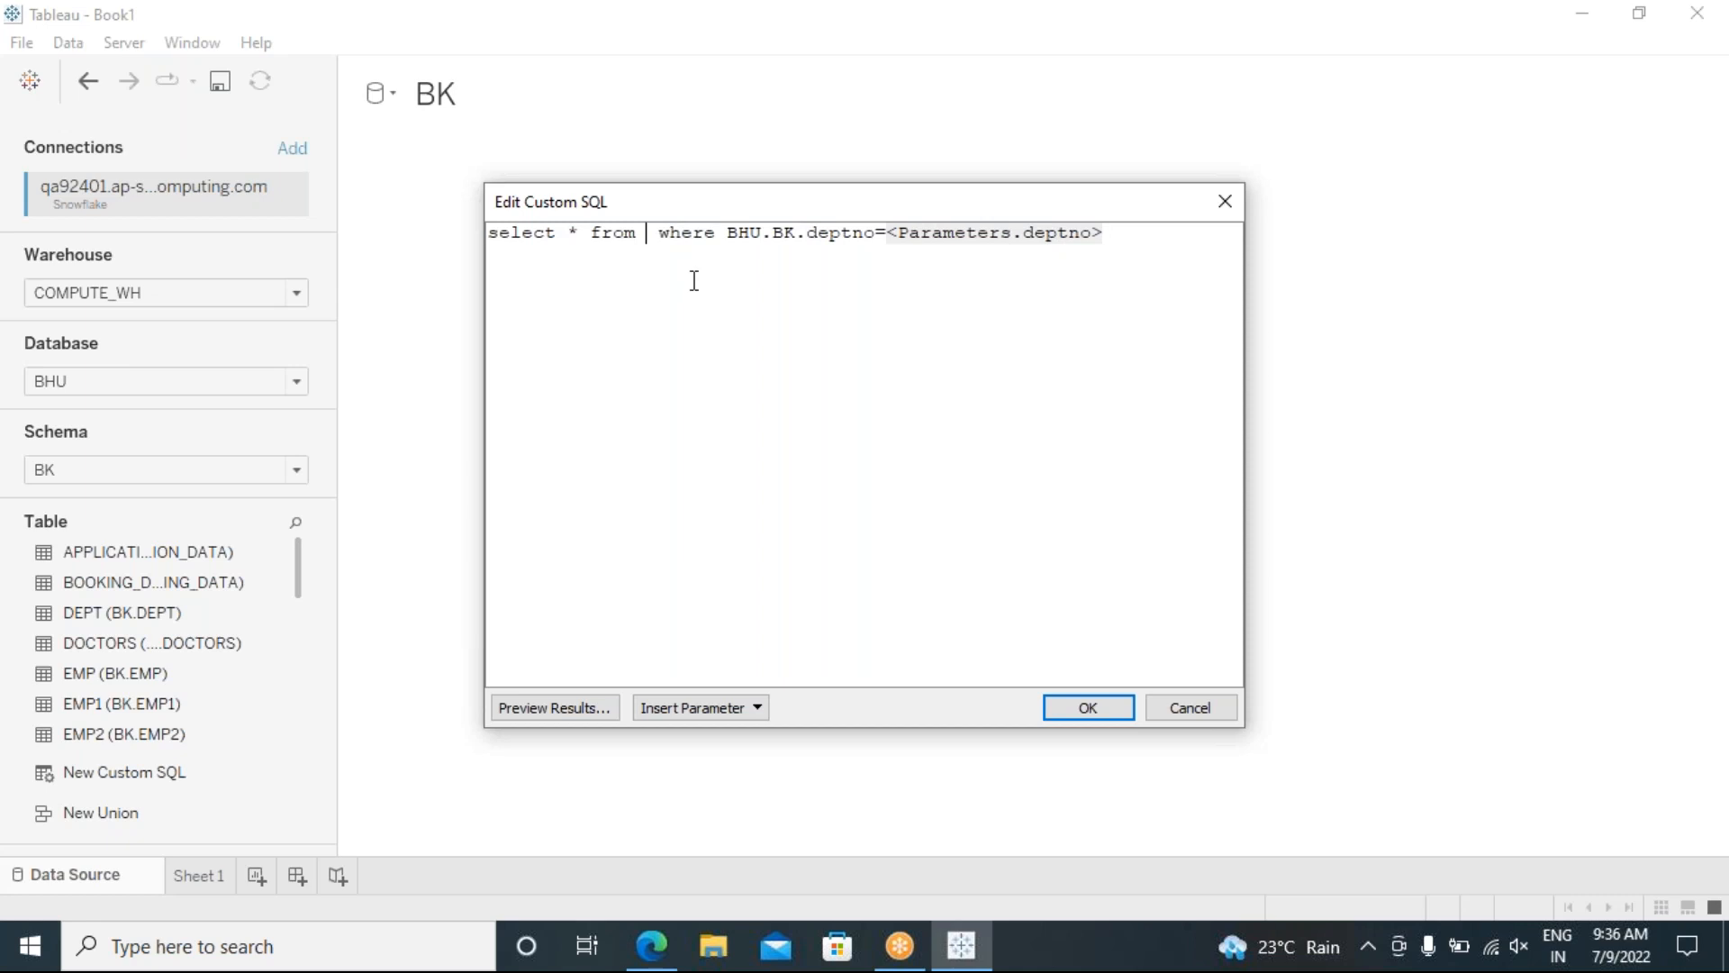
{"action": "type", "text": "EMP"}
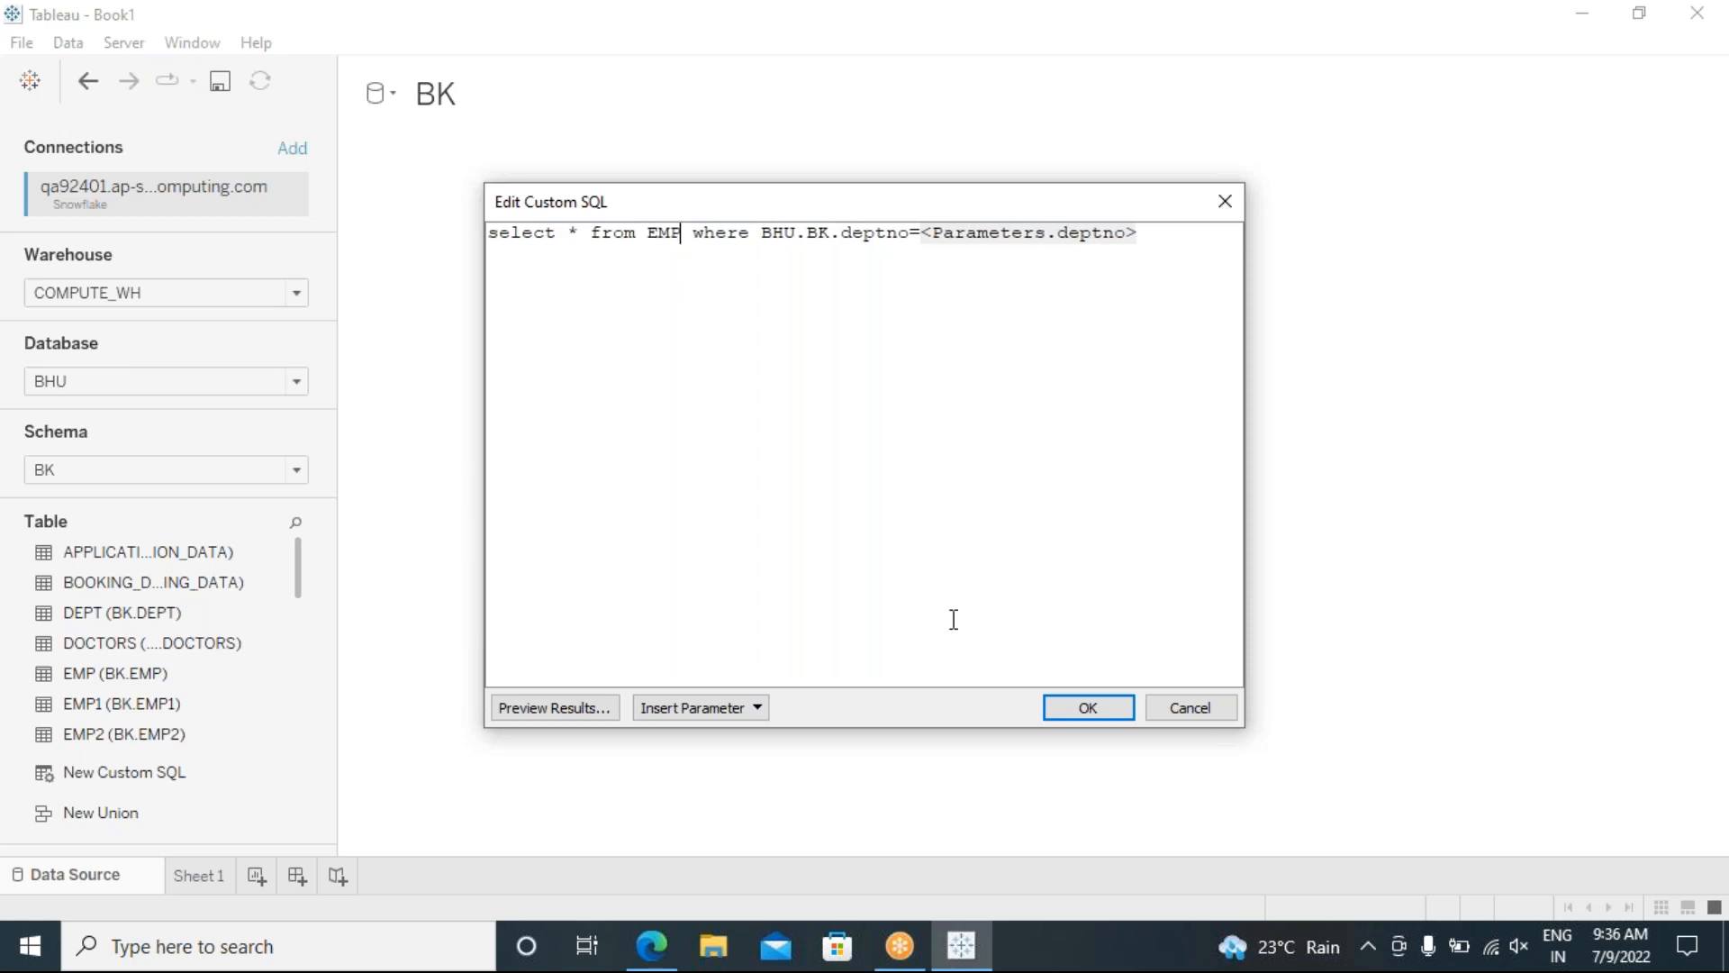
{"action": "left_click", "coordinate": [1069, 708]}
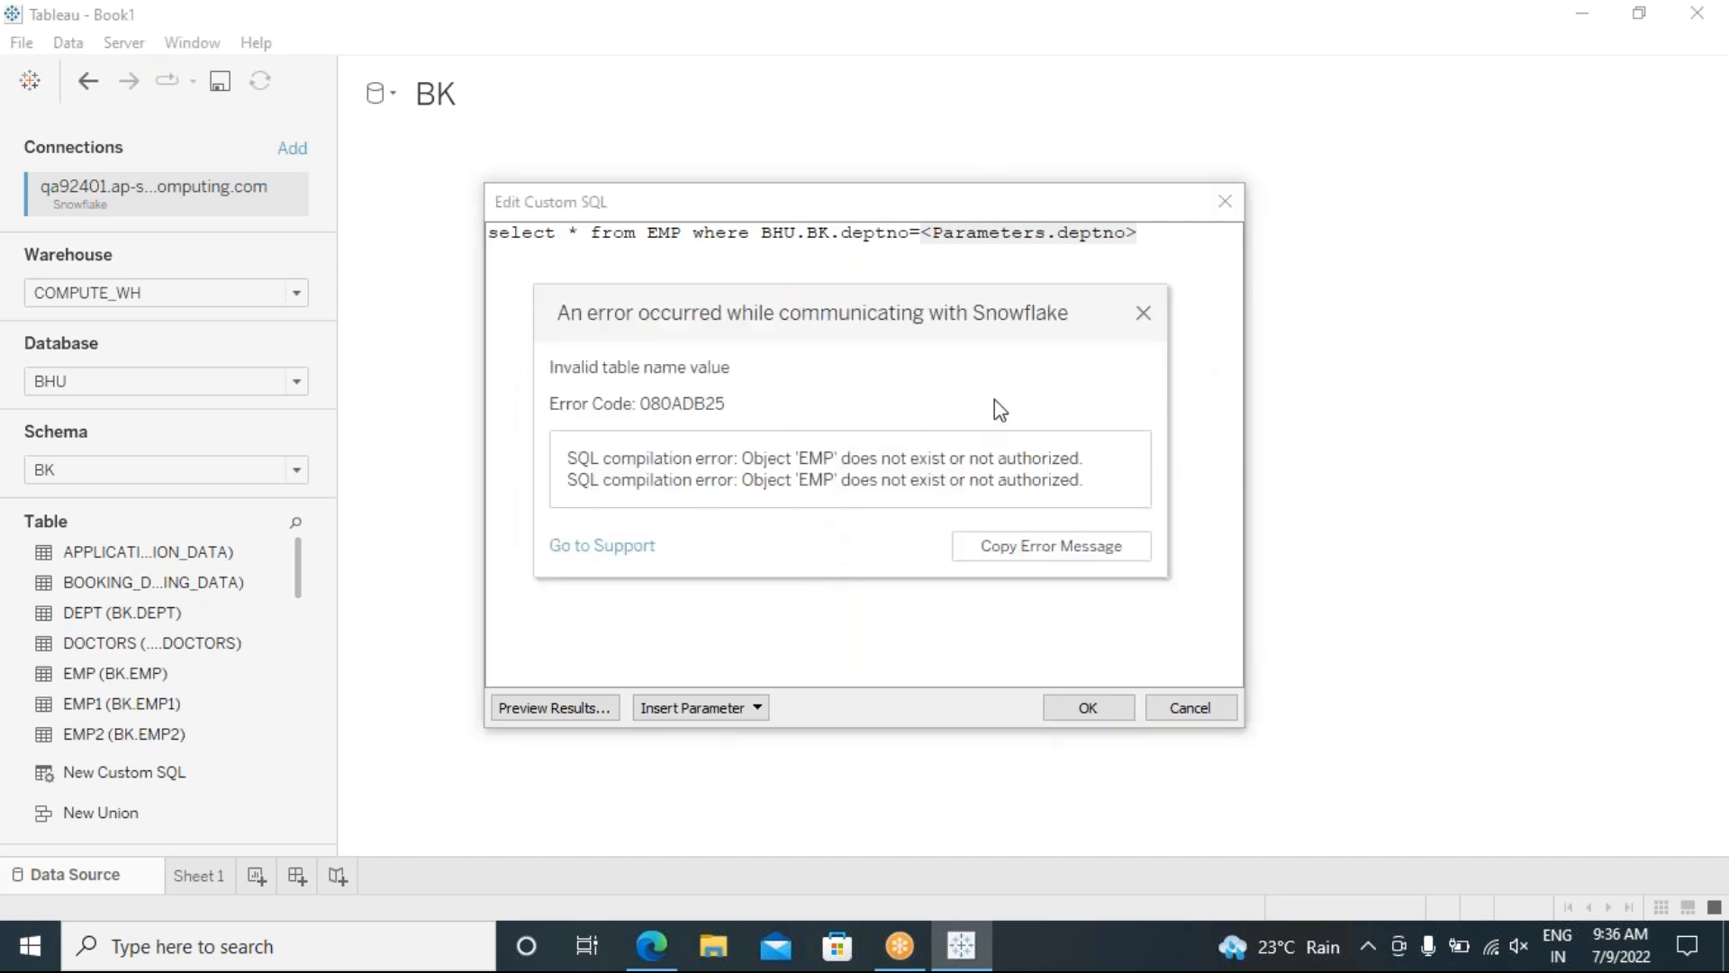
Step: Dismiss the error and qualify the table as BHU.BK.EMP, leaving plain deptno, then apply the query
{"action": "left_click", "coordinate": [1143, 316]}
{"action": "left_click_drag", "start_coordinate": [831, 239], "coordinate": [762, 242]}
{"action": "key", "text": "ctrl+c"}
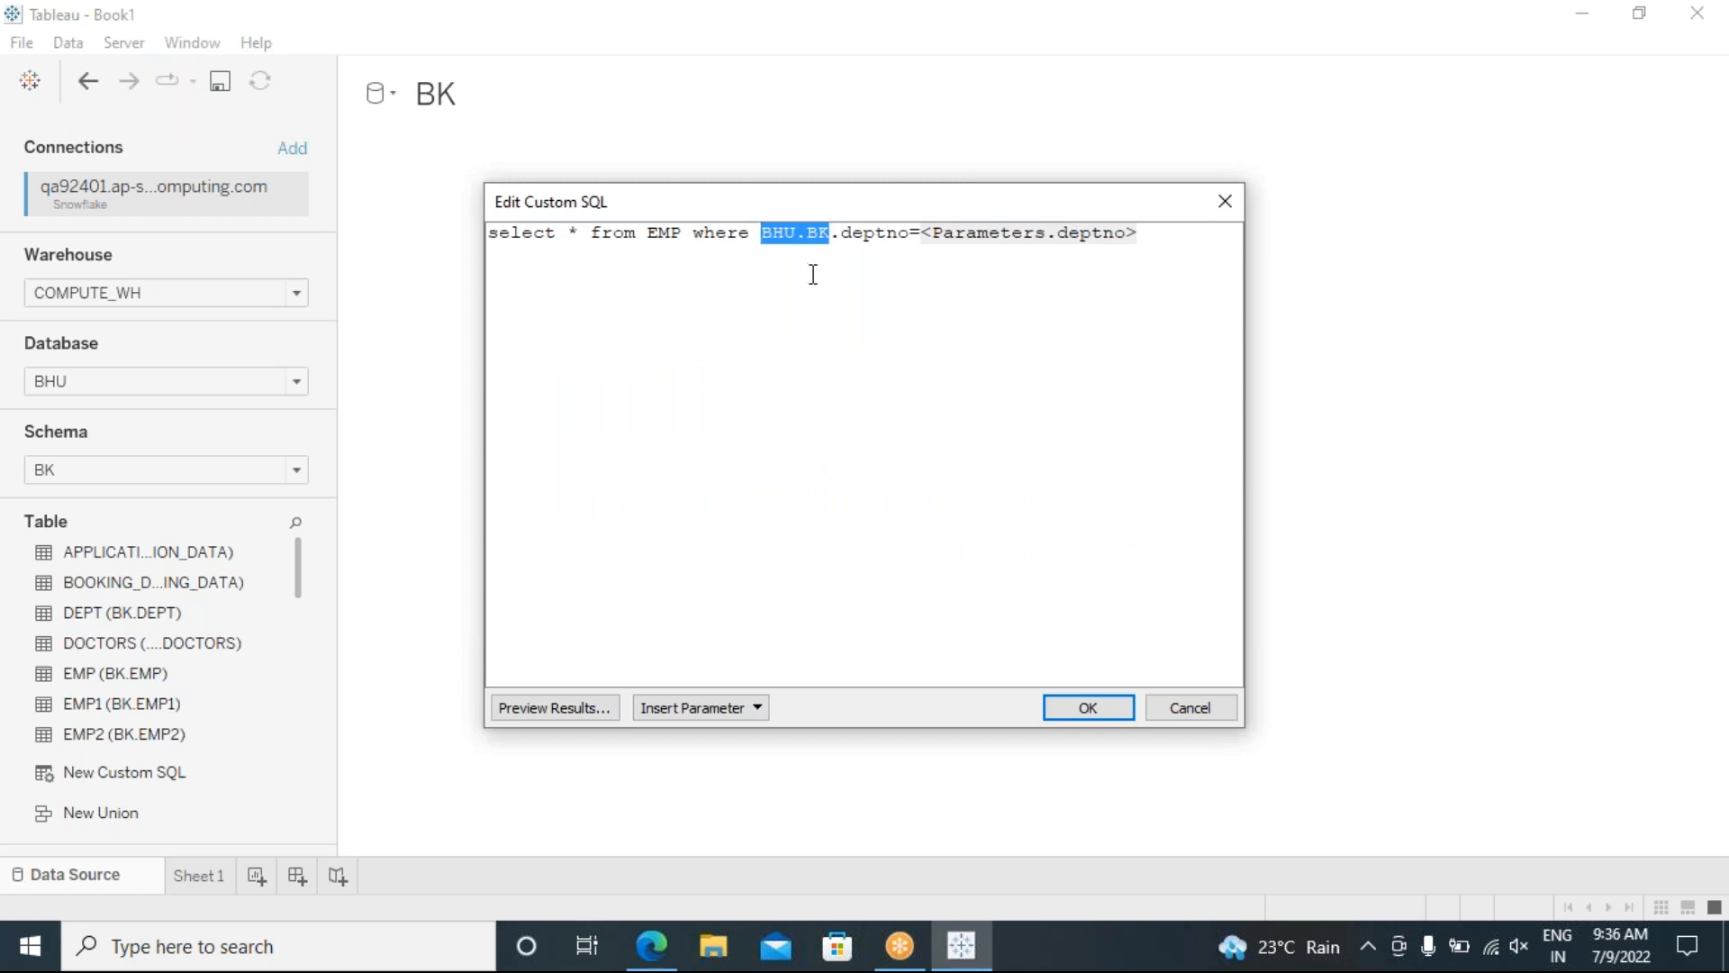
{"action": "left_click", "coordinate": [648, 239]}
{"action": "key", "text": "ctrl+v"}
{"action": "type", "text": "."}
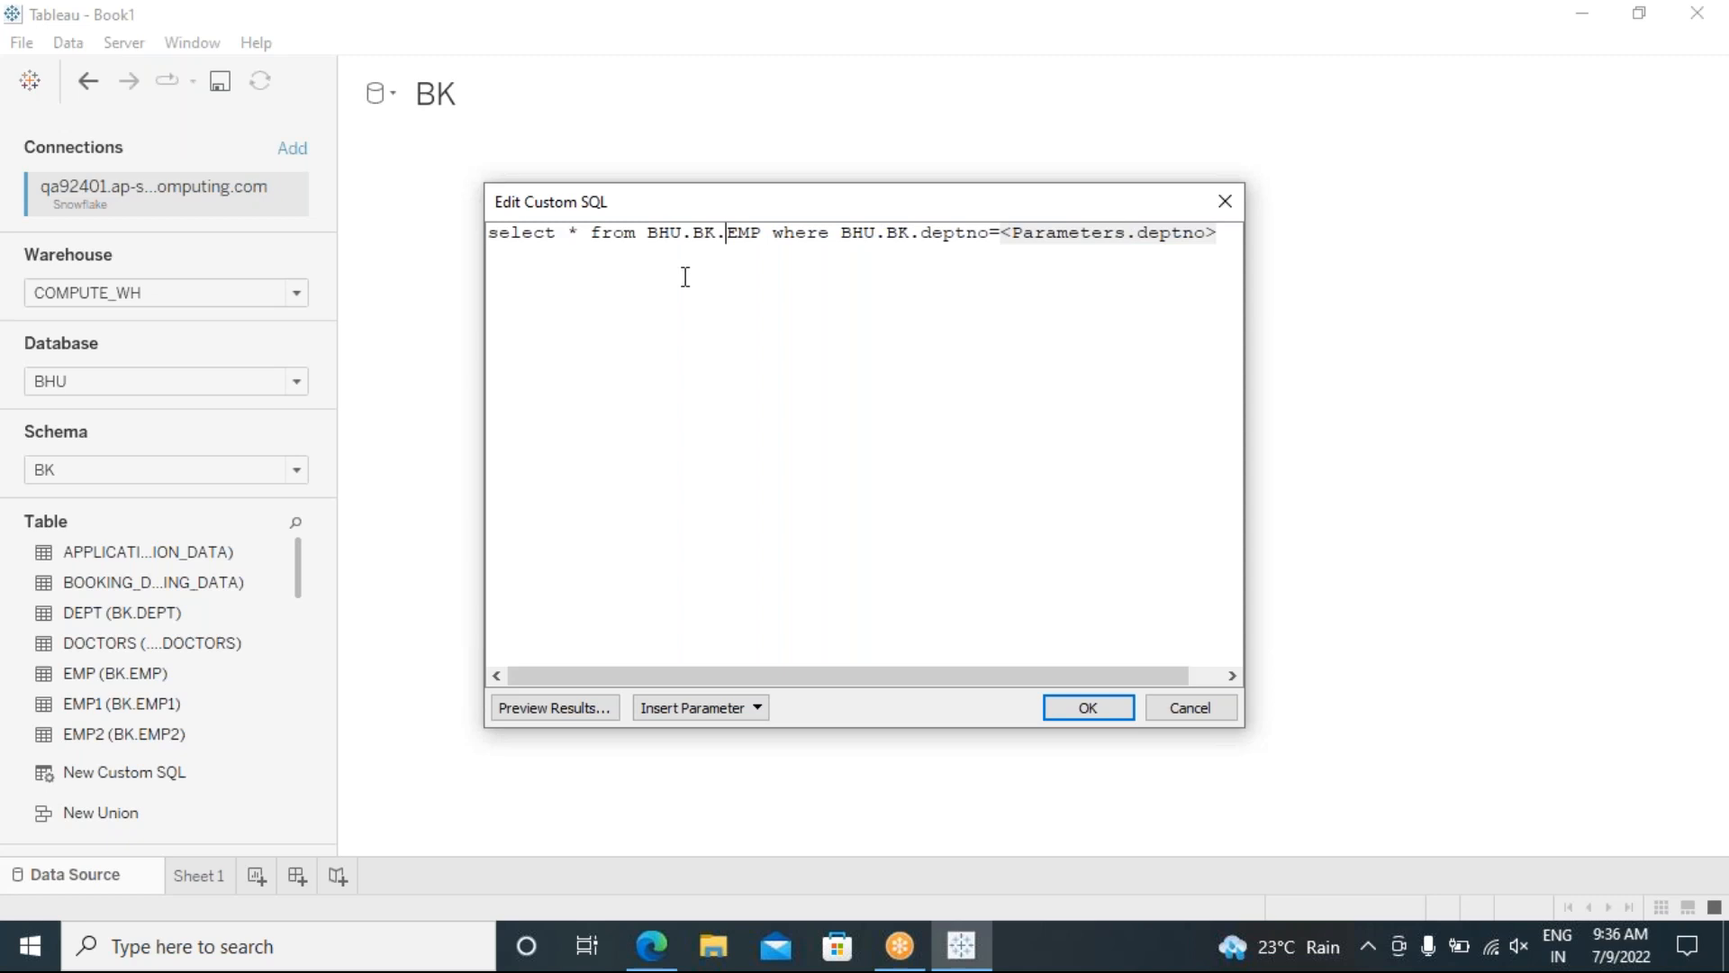
{"action": "left_click_drag", "start_coordinate": [845, 234], "coordinate": [920, 242]}
{"action": "key", "text": "Delete"}
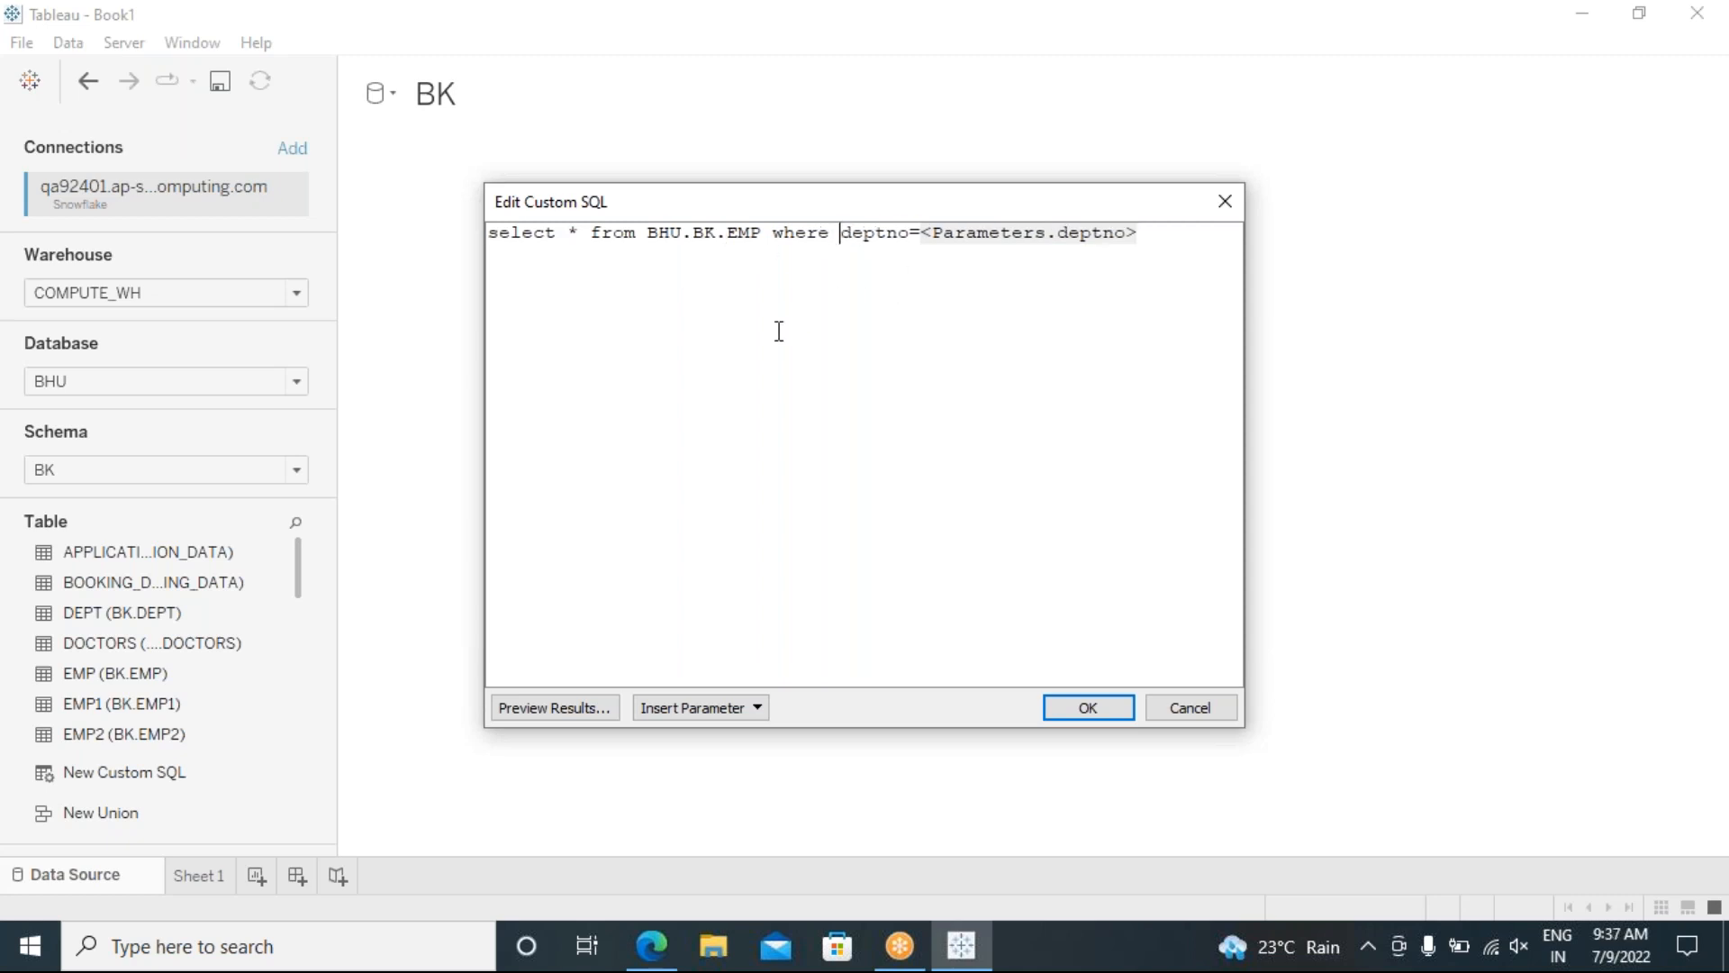
{"action": "left_click", "coordinate": [1085, 710]}
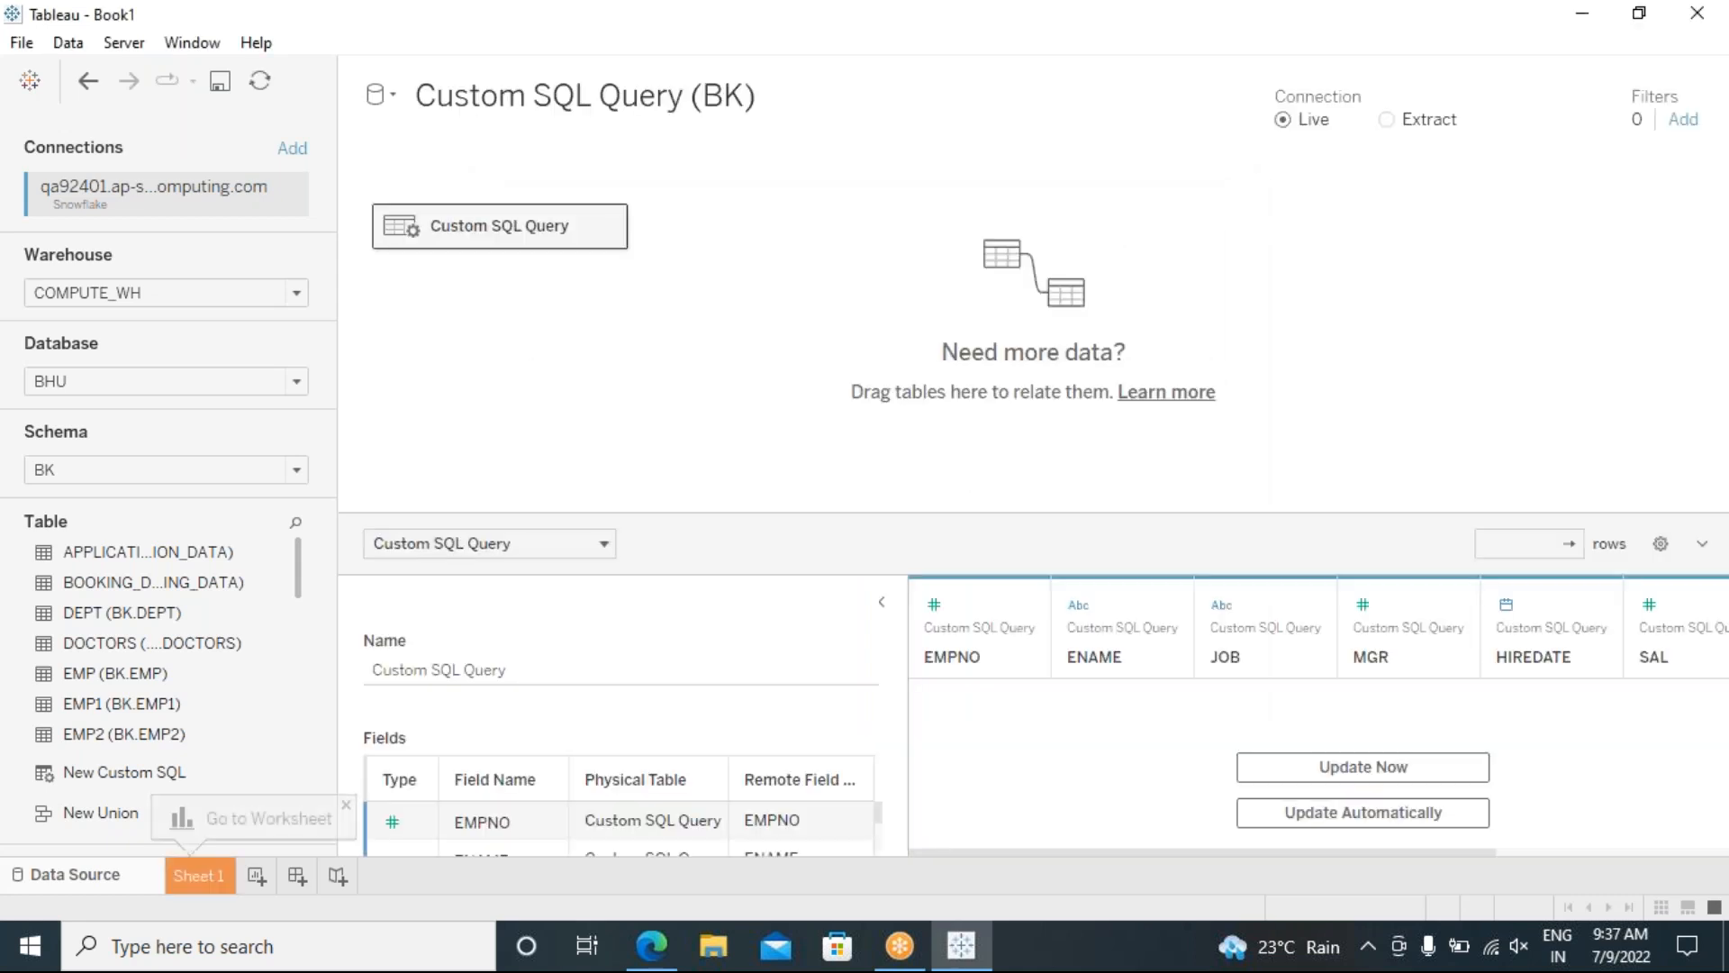
Step: Enlarge the field grid and switch to the Sheet 1 worksheet
{"action": "left_click_drag", "start_coordinate": [726, 511], "coordinate": [684, 337]}
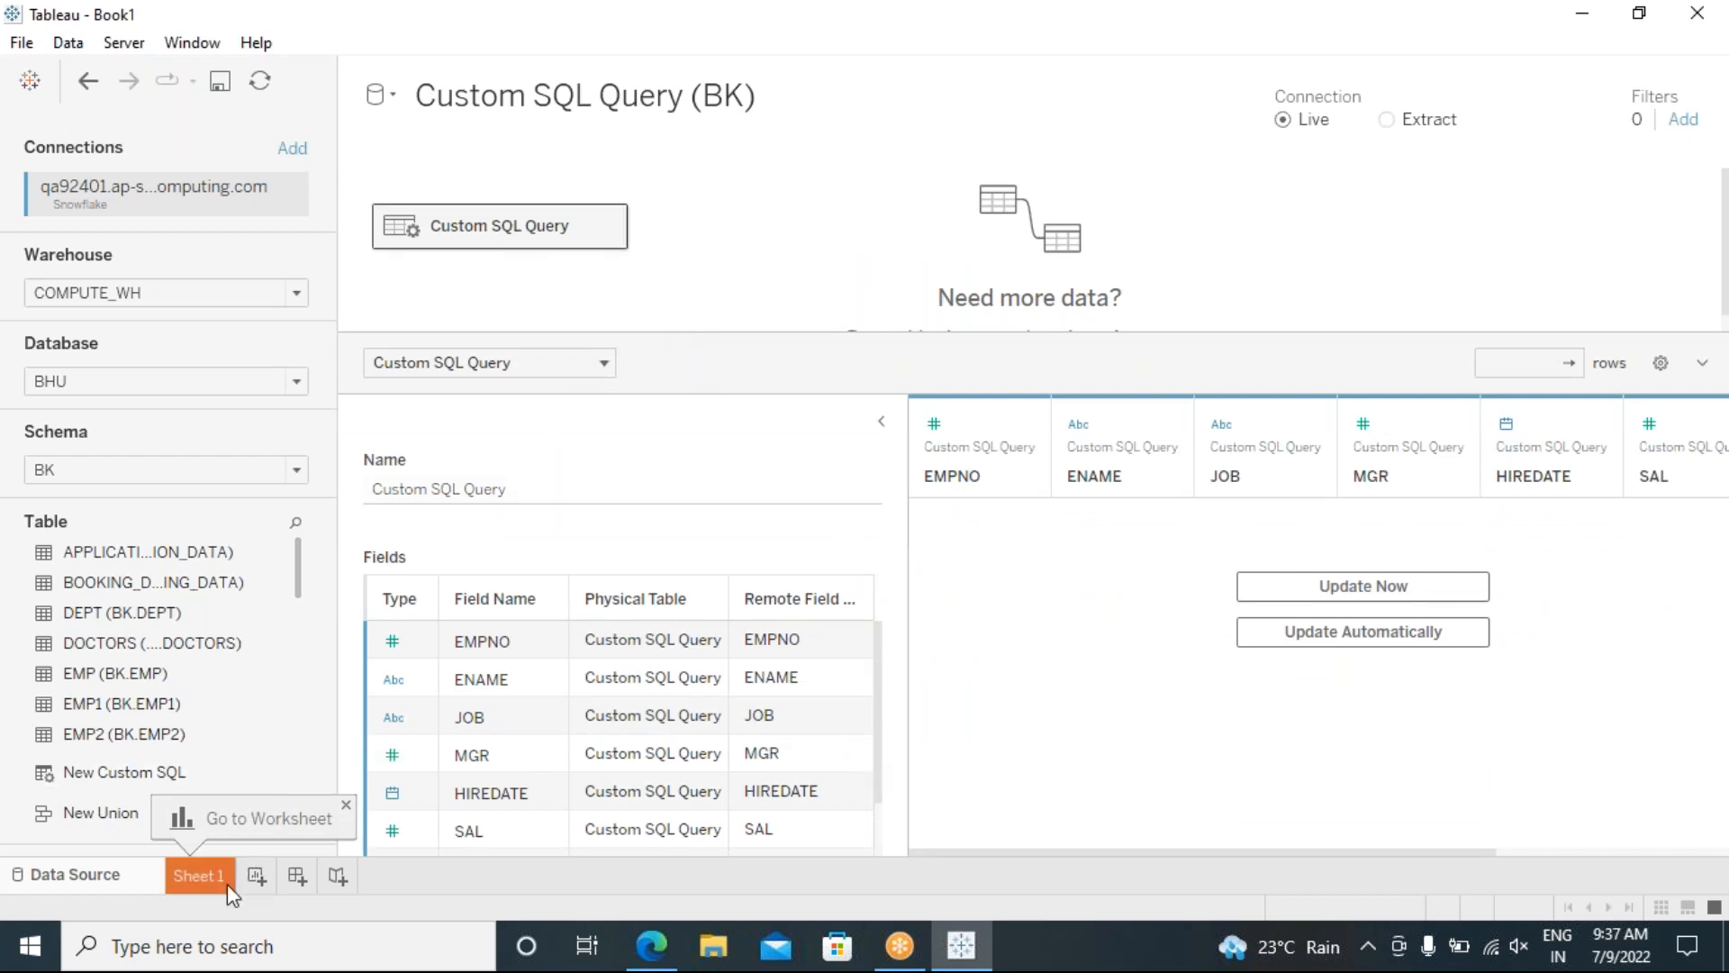
{"action": "left_click", "coordinate": [200, 877]}
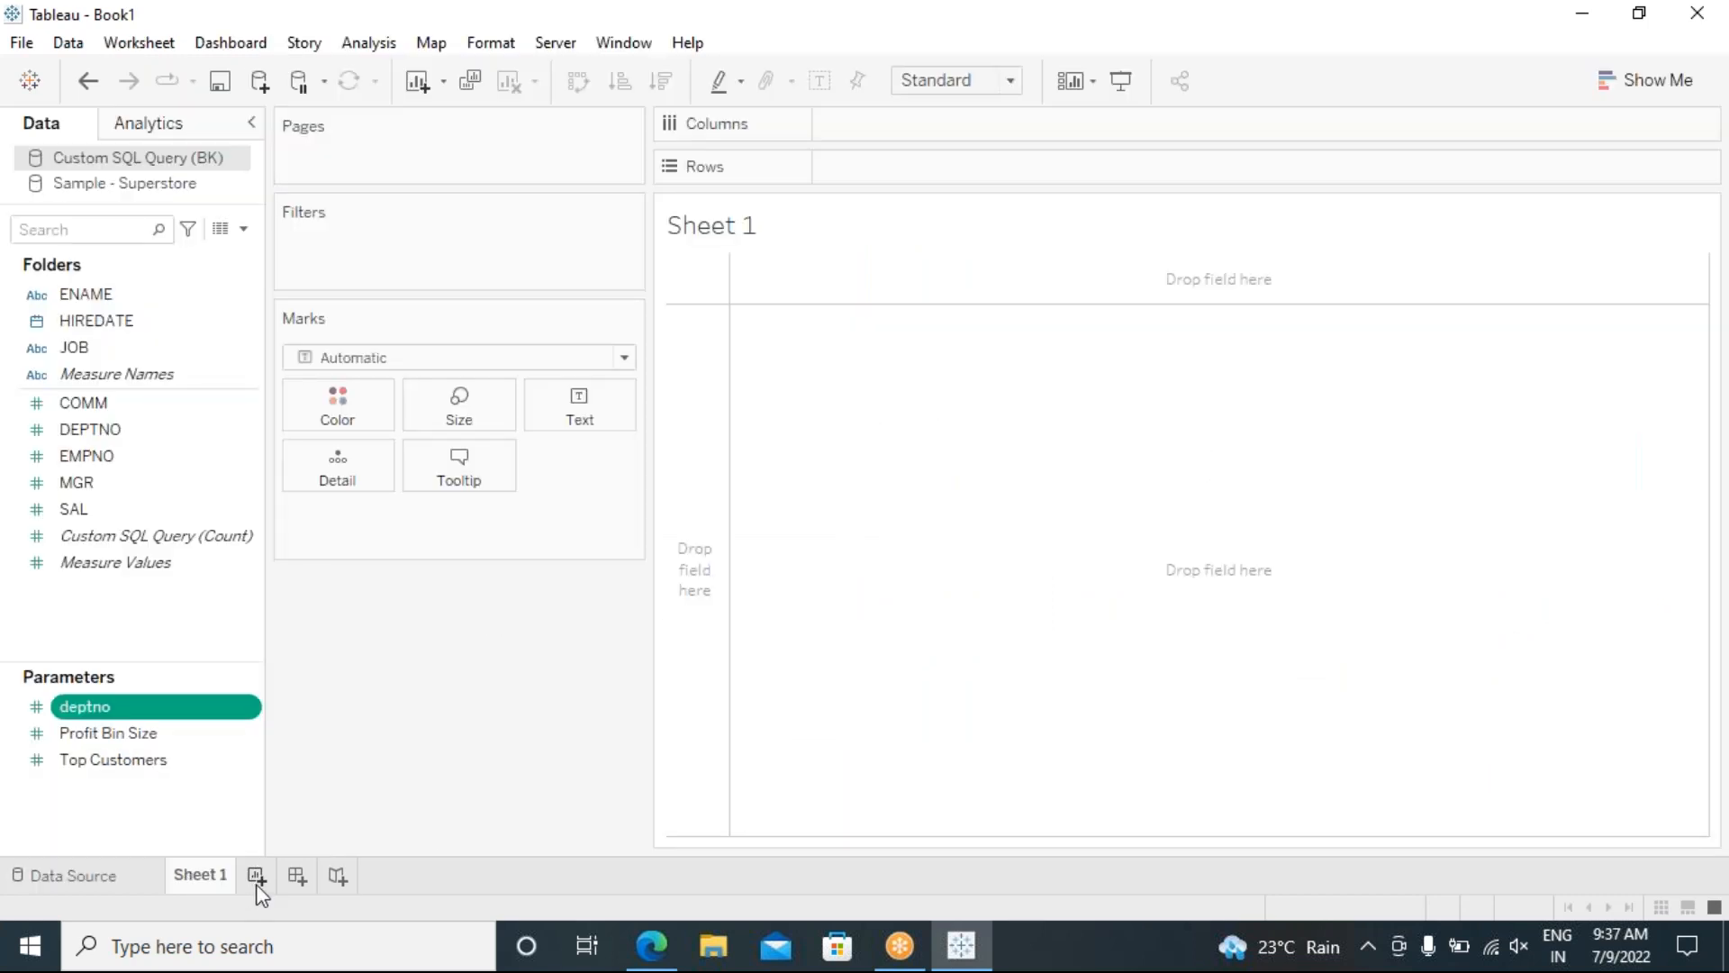
Step: Add a new worksheet and show the deptno parameter control on it
{"action": "left_click", "coordinate": [256, 877]}
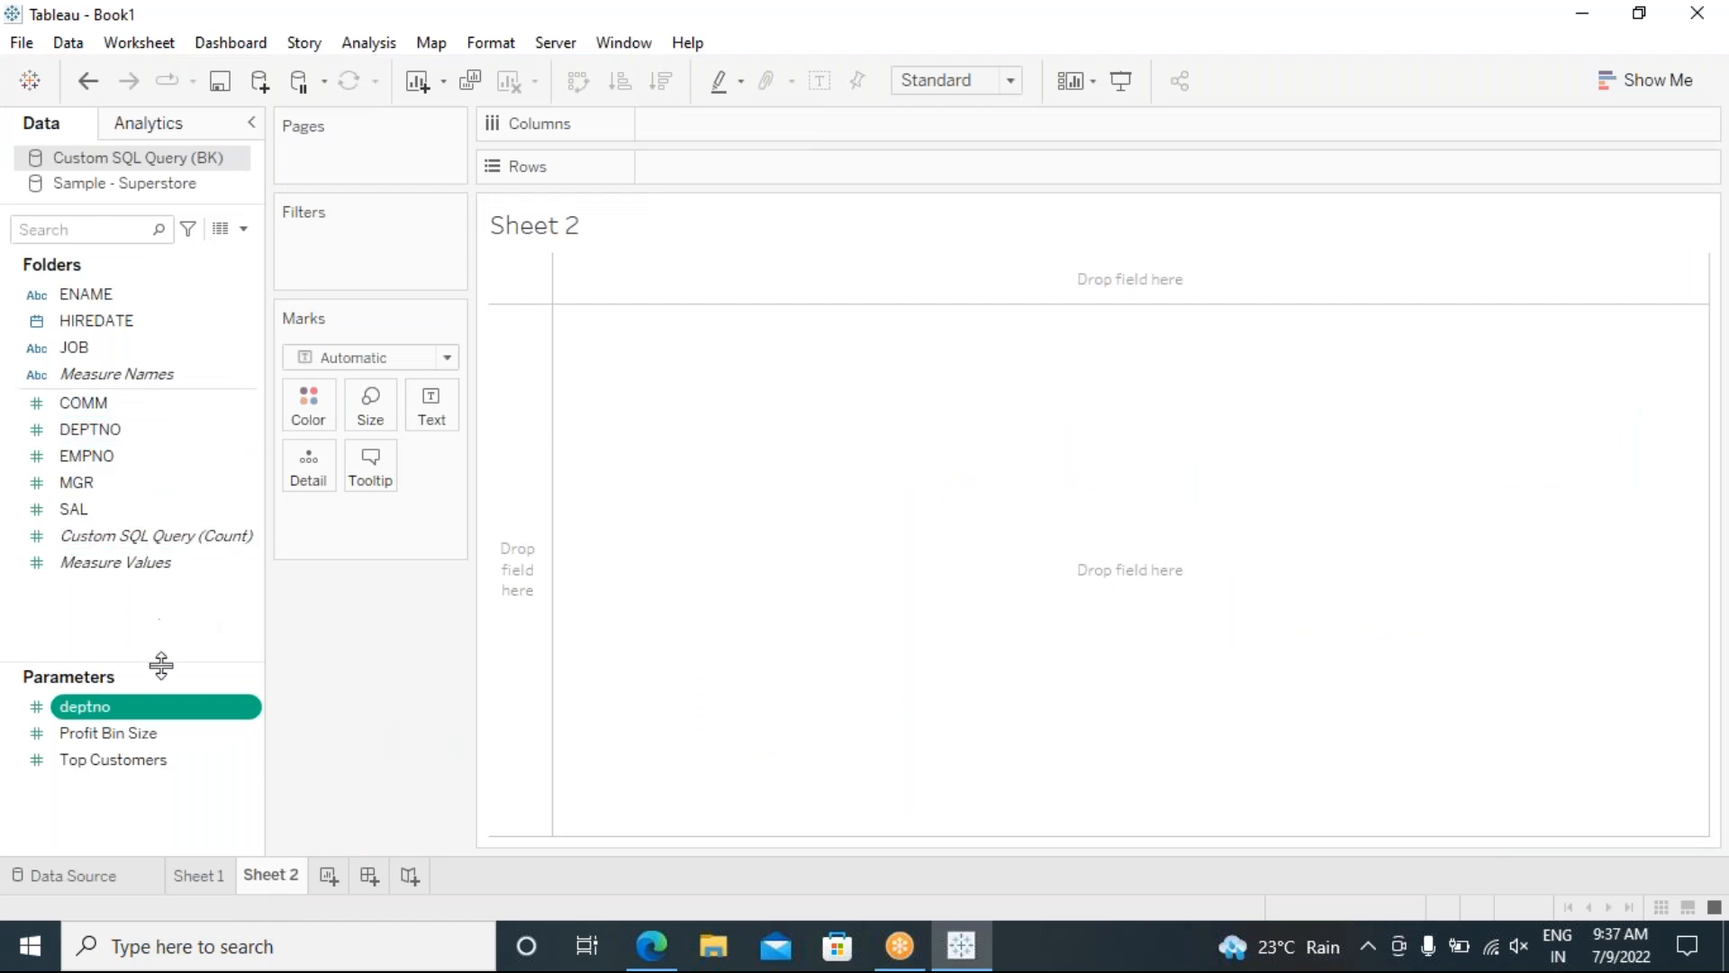
{"action": "left_click", "coordinate": [233, 711]}
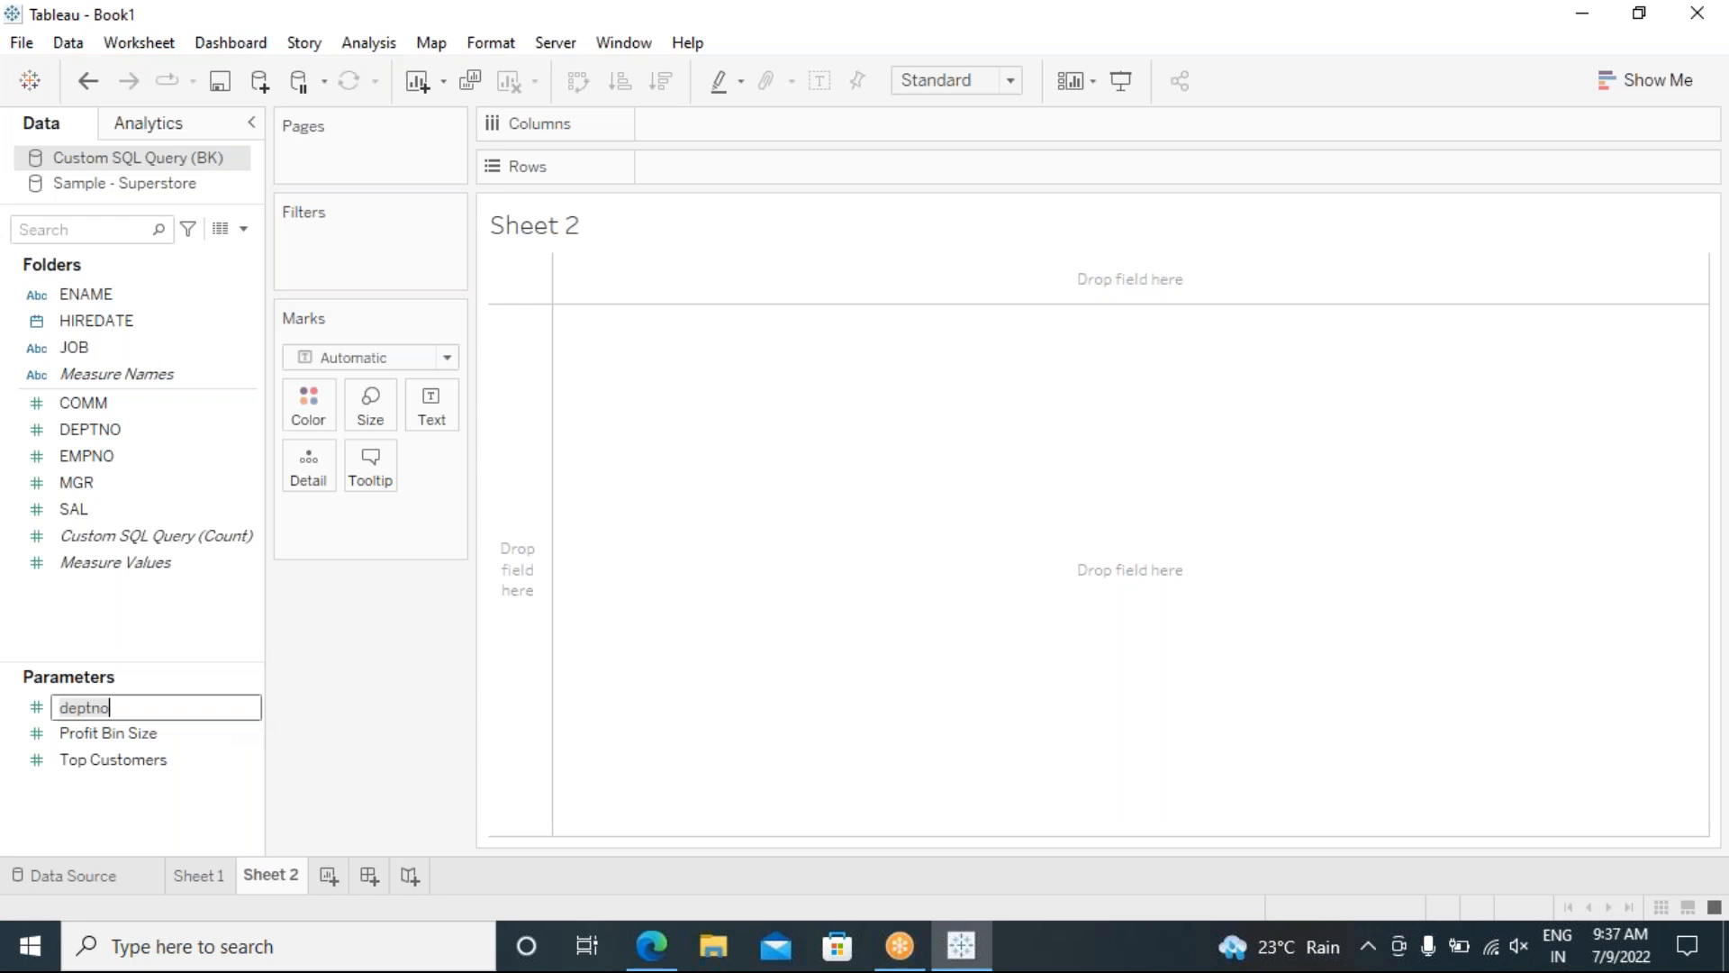
{"action": "key", "text": "Return"}
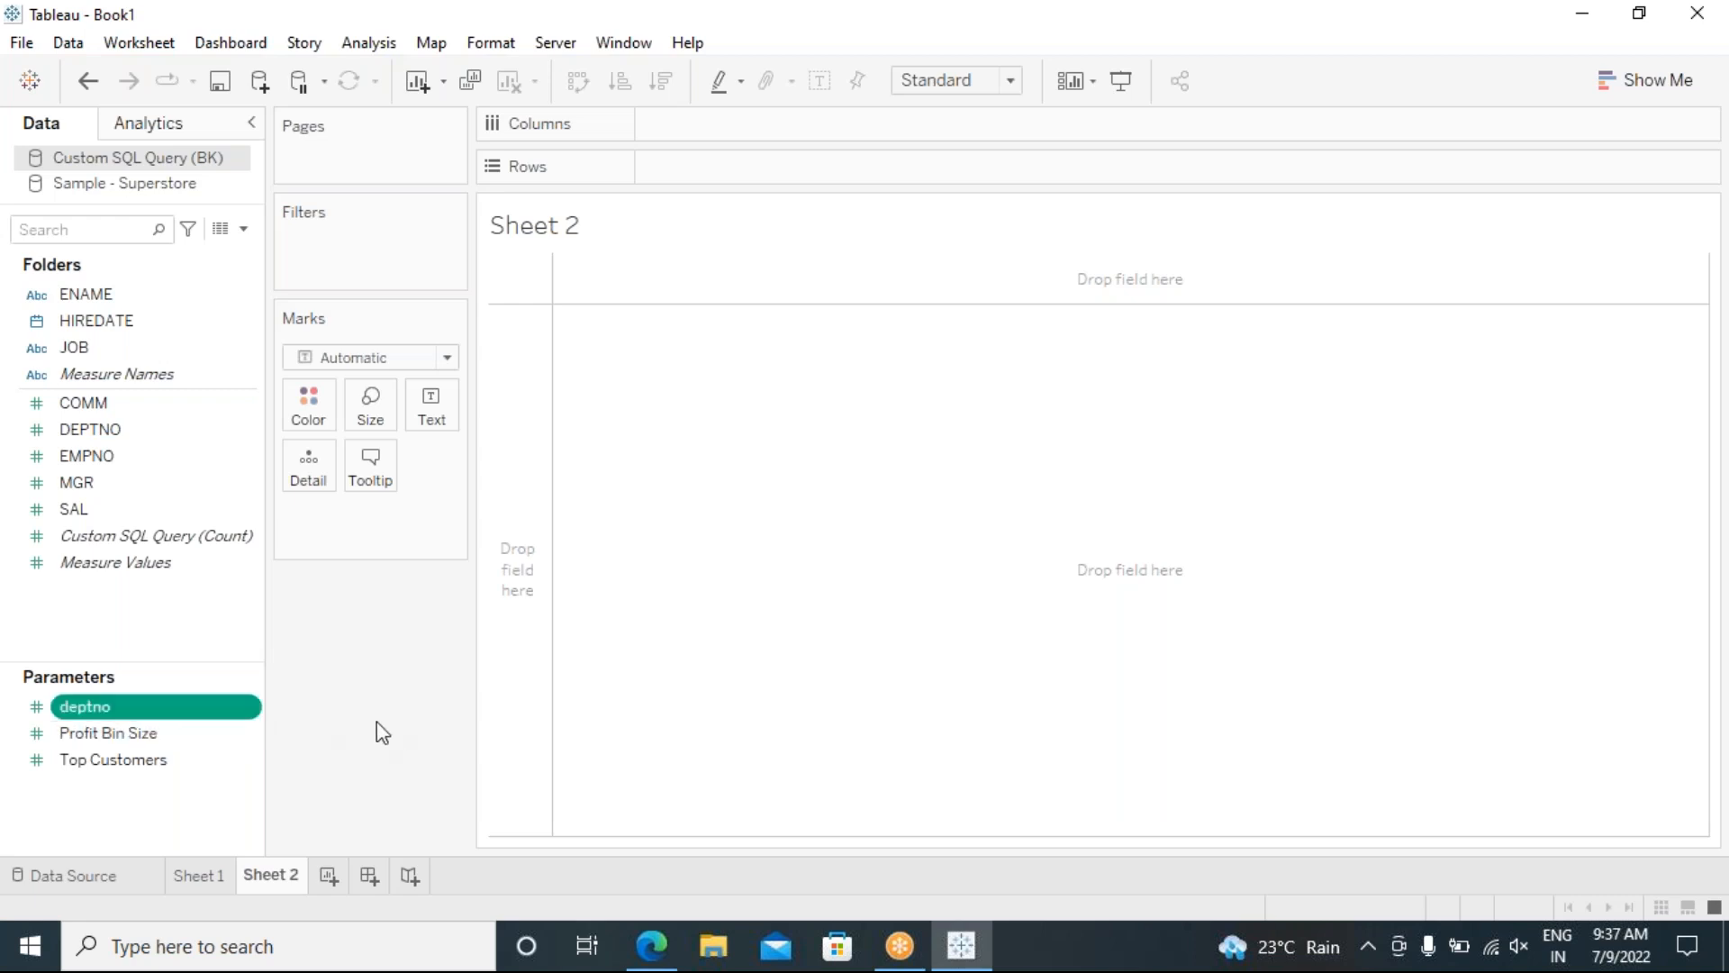
{"action": "left_click", "coordinate": [249, 709]}
{"action": "left_click", "coordinate": [282, 290]}
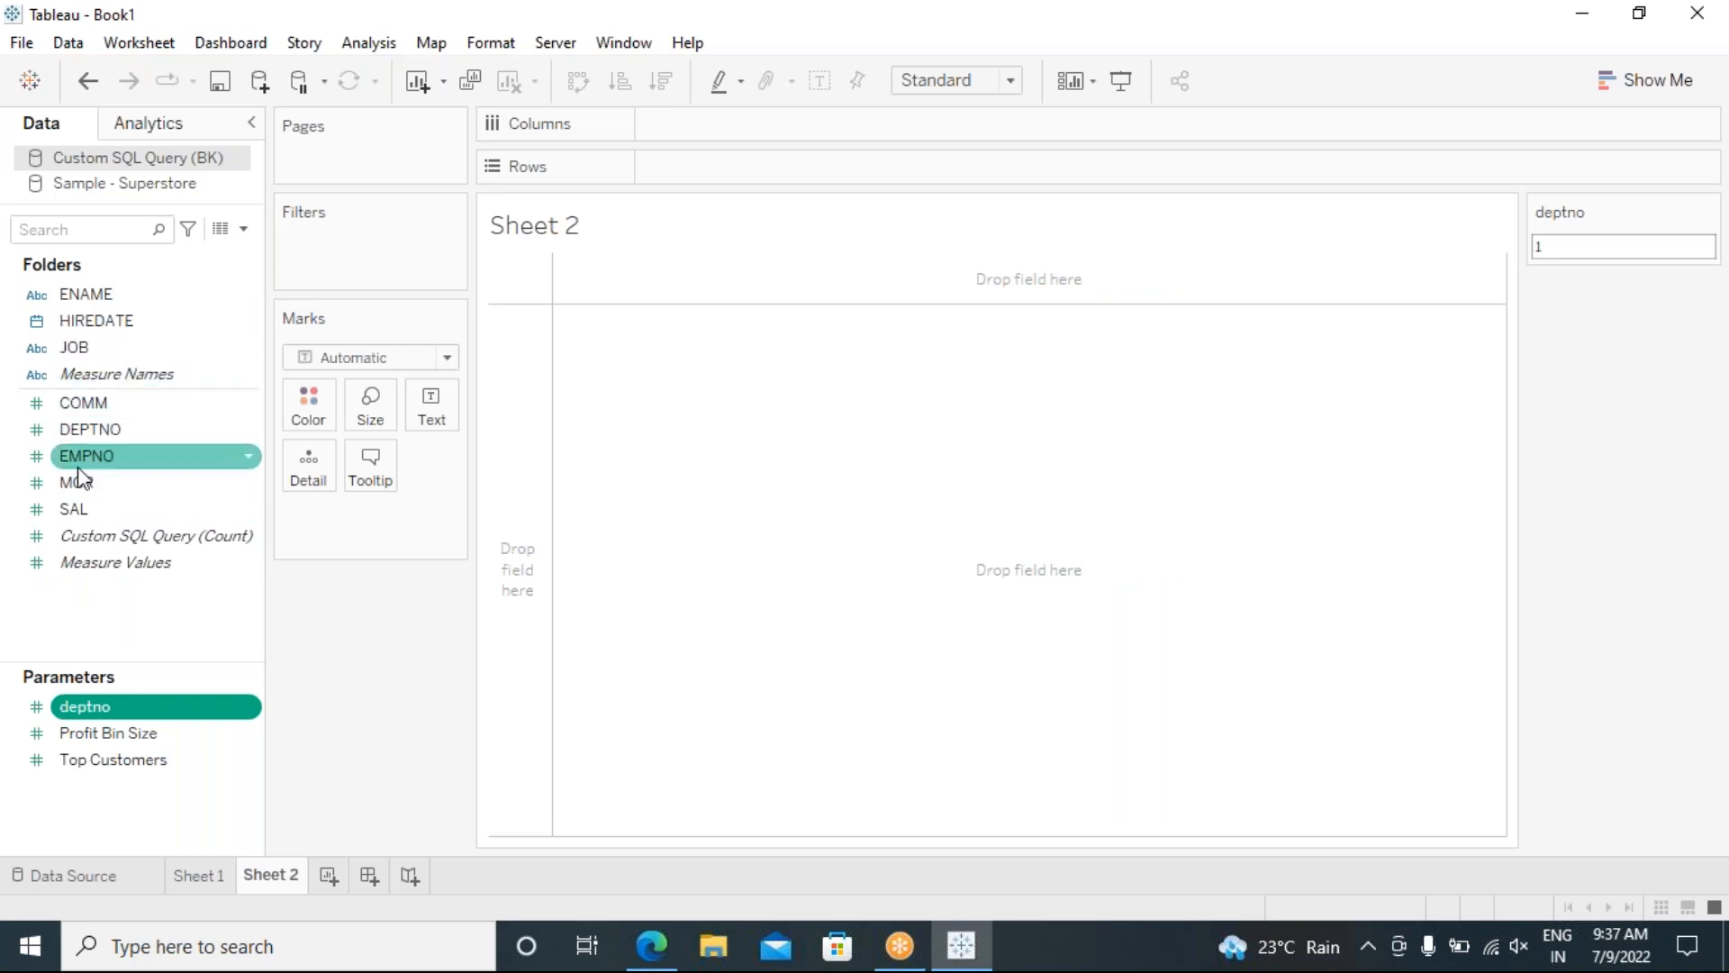
Step: Put ENAME on Columns and SUM(SAL) as text marks, removing ENAME from Rows
{"action": "left_click", "coordinate": [87, 296]}
{"action": "left_click_drag", "start_coordinate": [702, 193], "coordinate": [703, 164]}
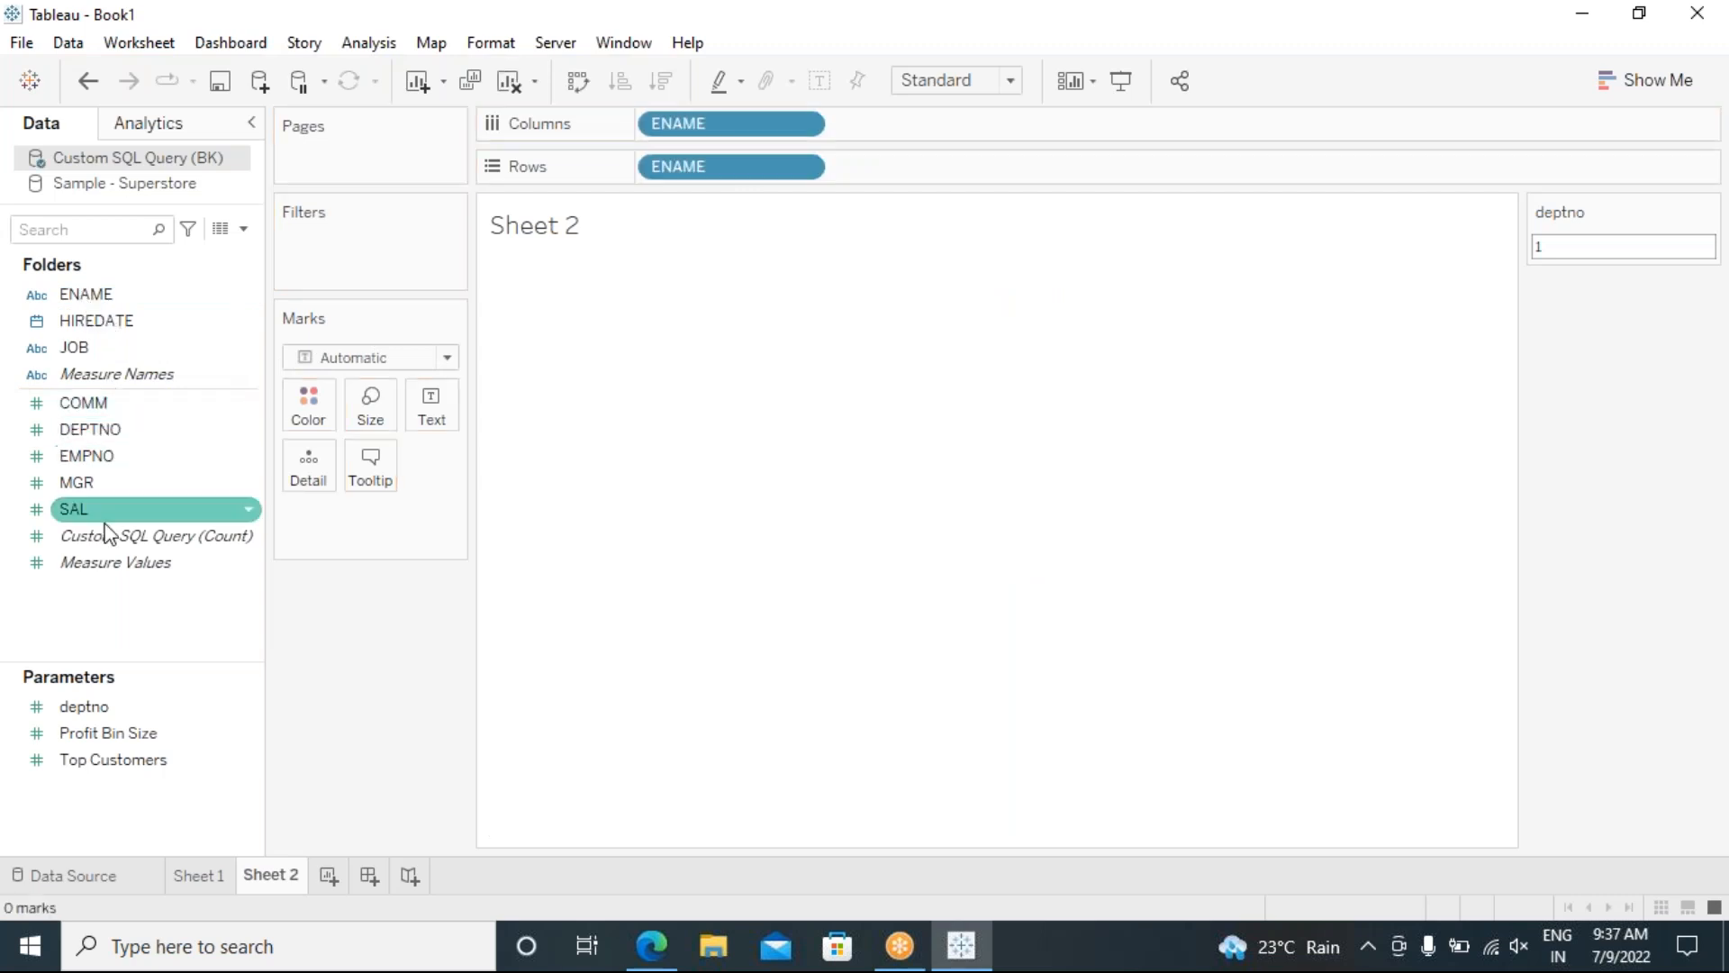
{"action": "left_click", "coordinate": [80, 508]}
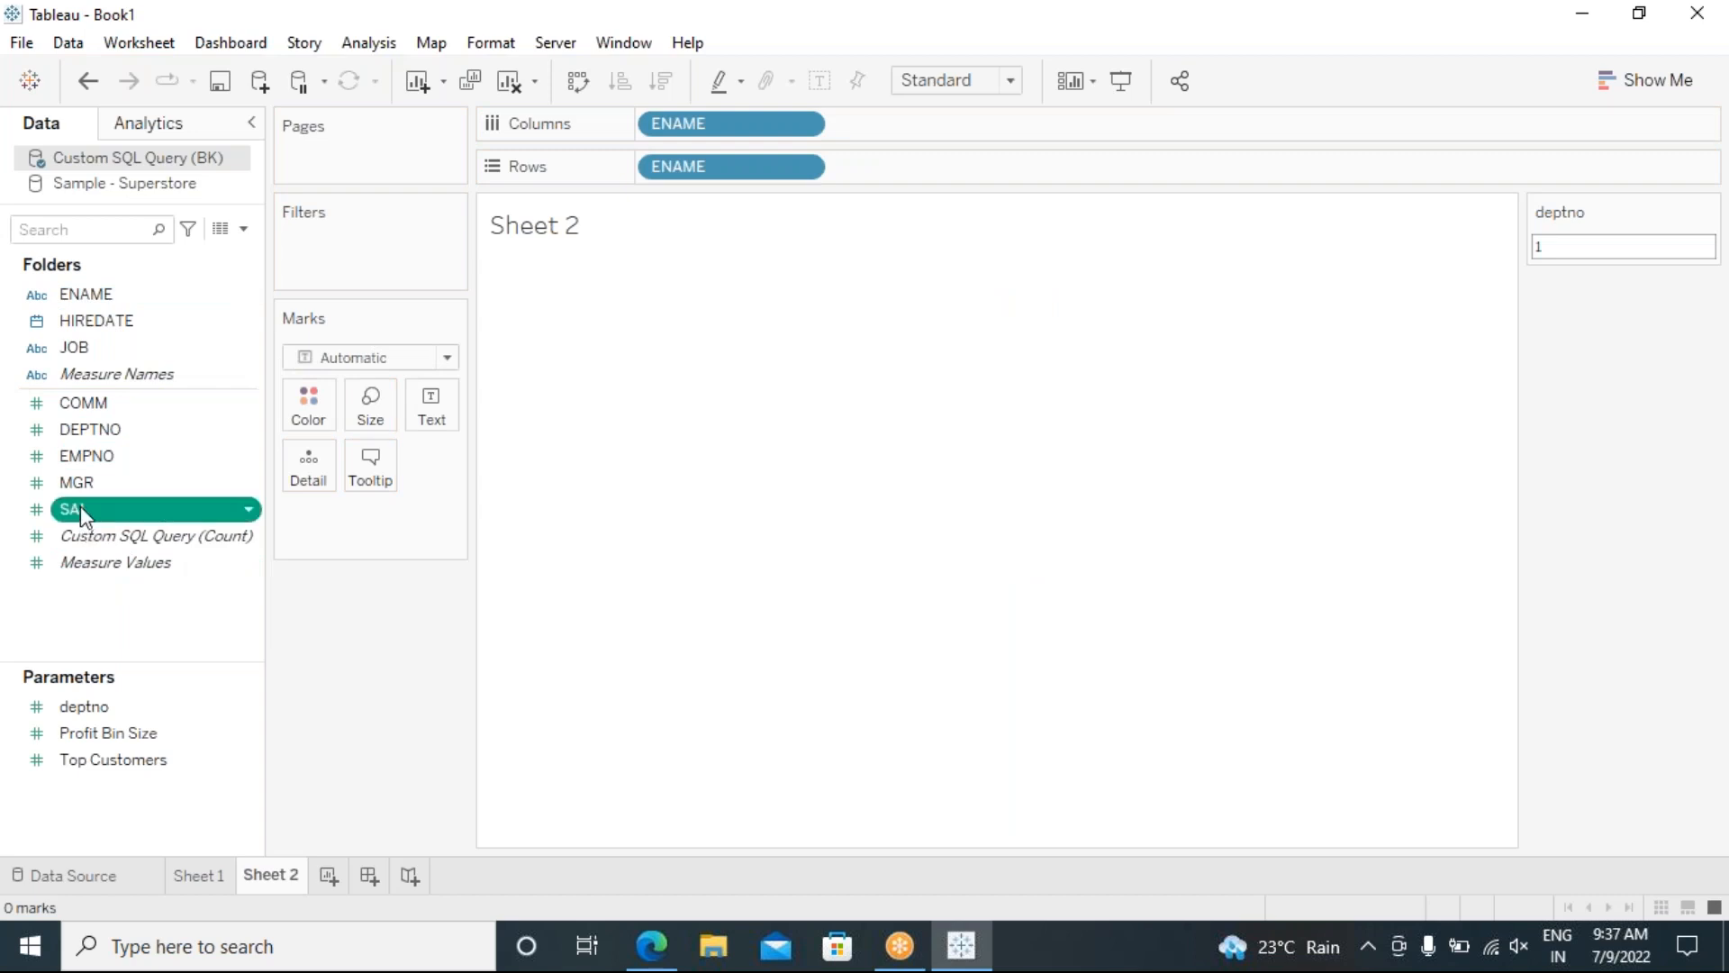
{"action": "double_click", "coordinate": [80, 506]}
{"action": "left_click_drag", "start_coordinate": [725, 174], "coordinate": [690, 522]}
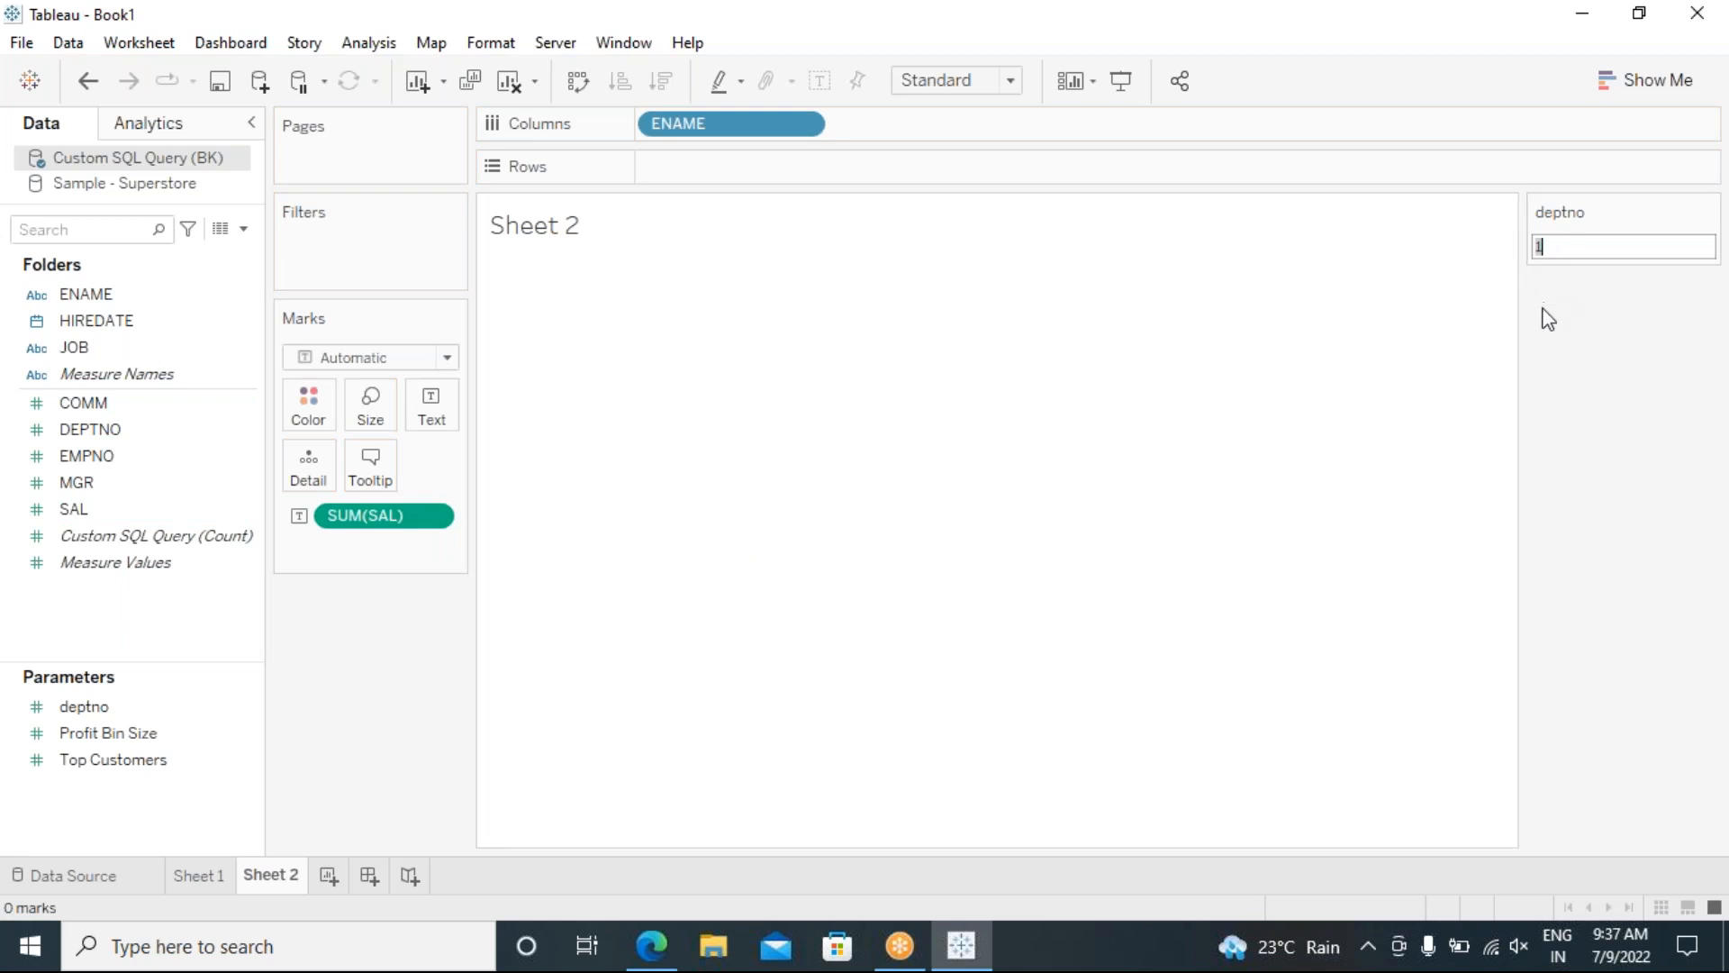
Step: Set the deptno parameter to 20 and move ENAME from Columns to Rows
{"action": "type", "text": "10"}
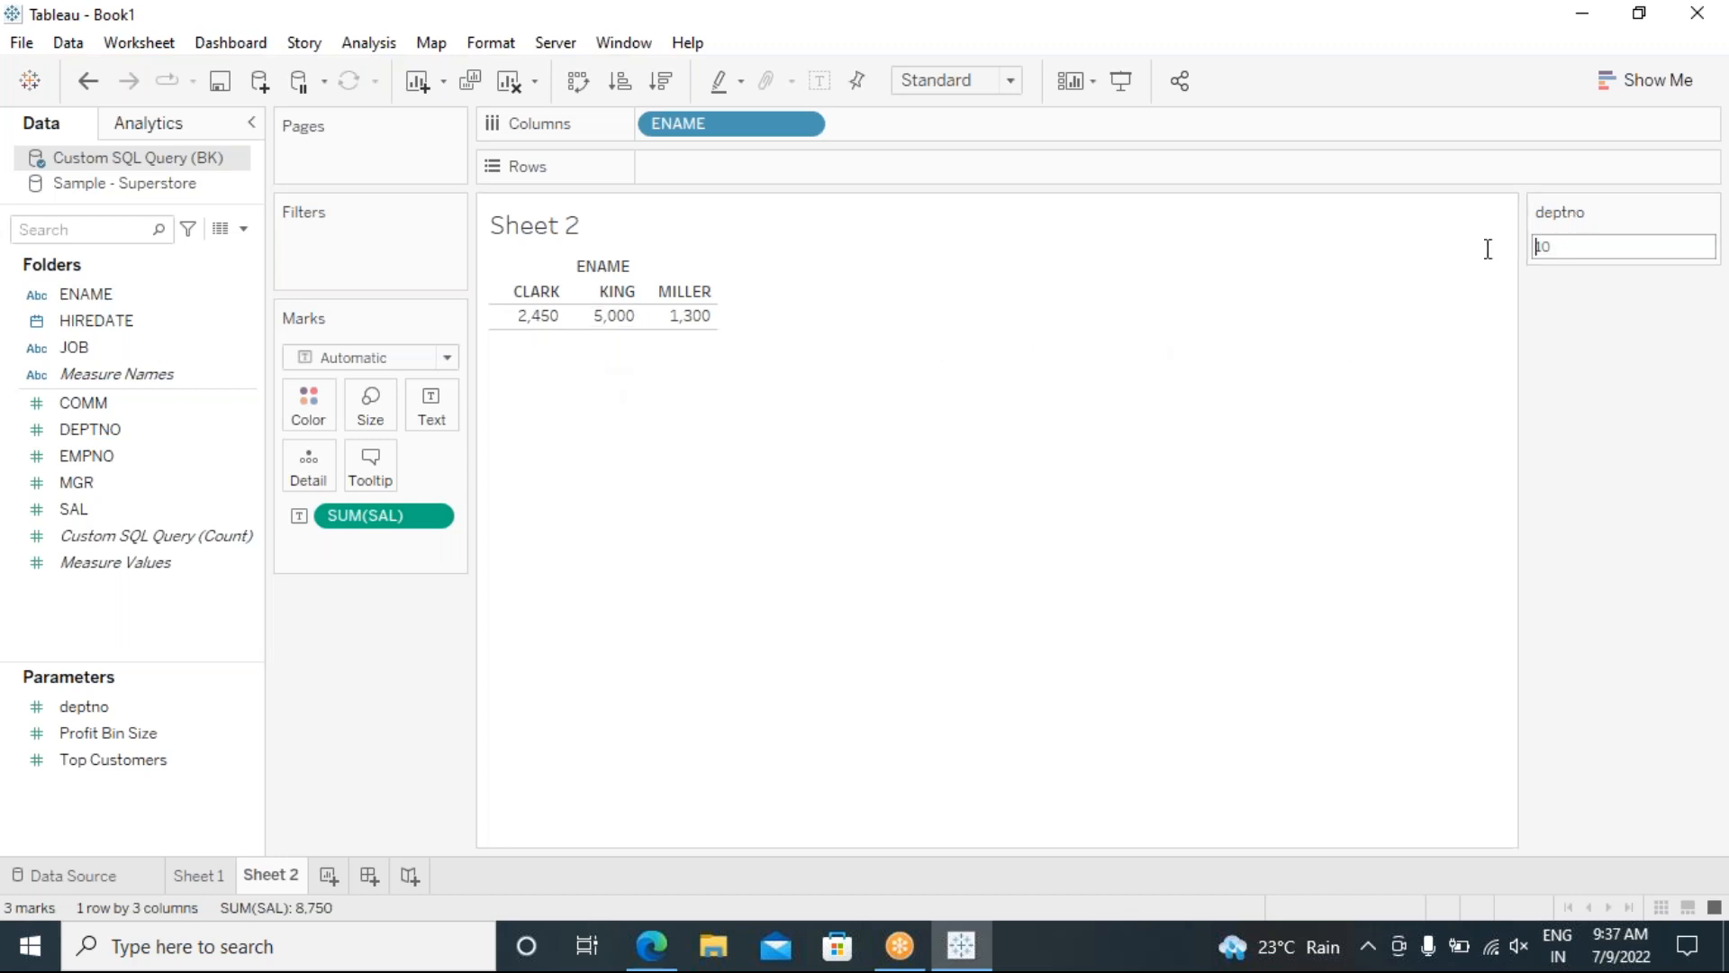
{"action": "left_click", "coordinate": [1556, 248]}
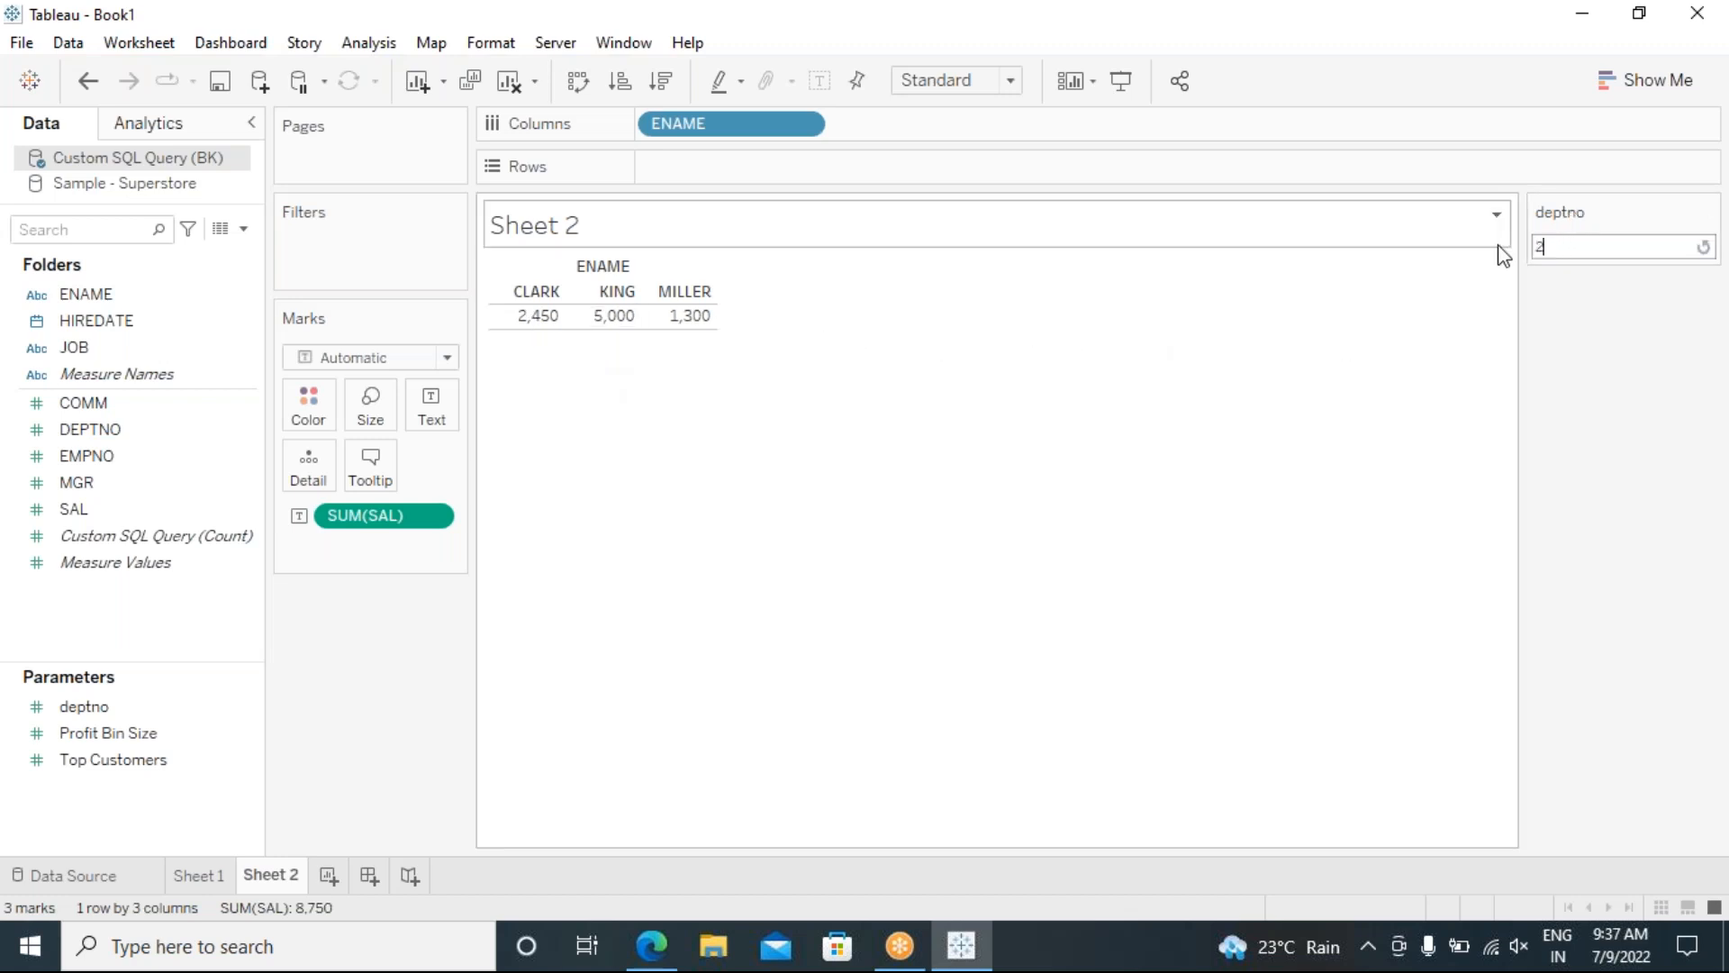
{"action": "key", "text": "Return"}
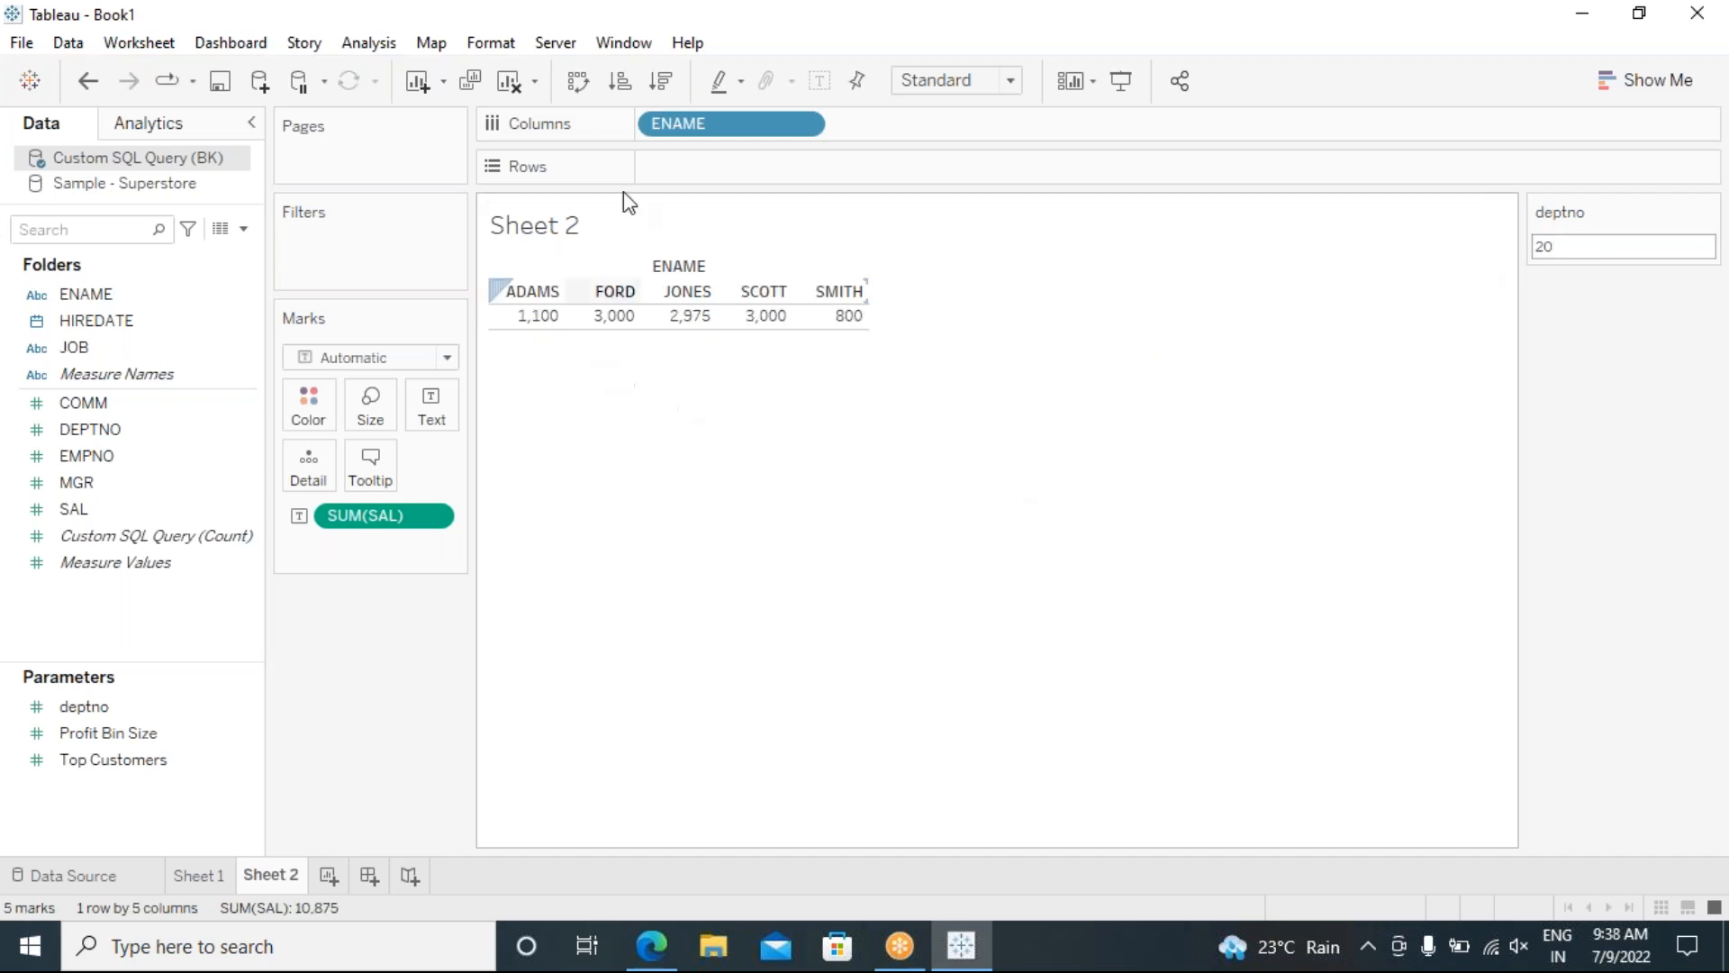
{"action": "left_click_drag", "start_coordinate": [694, 130], "coordinate": [684, 160]}
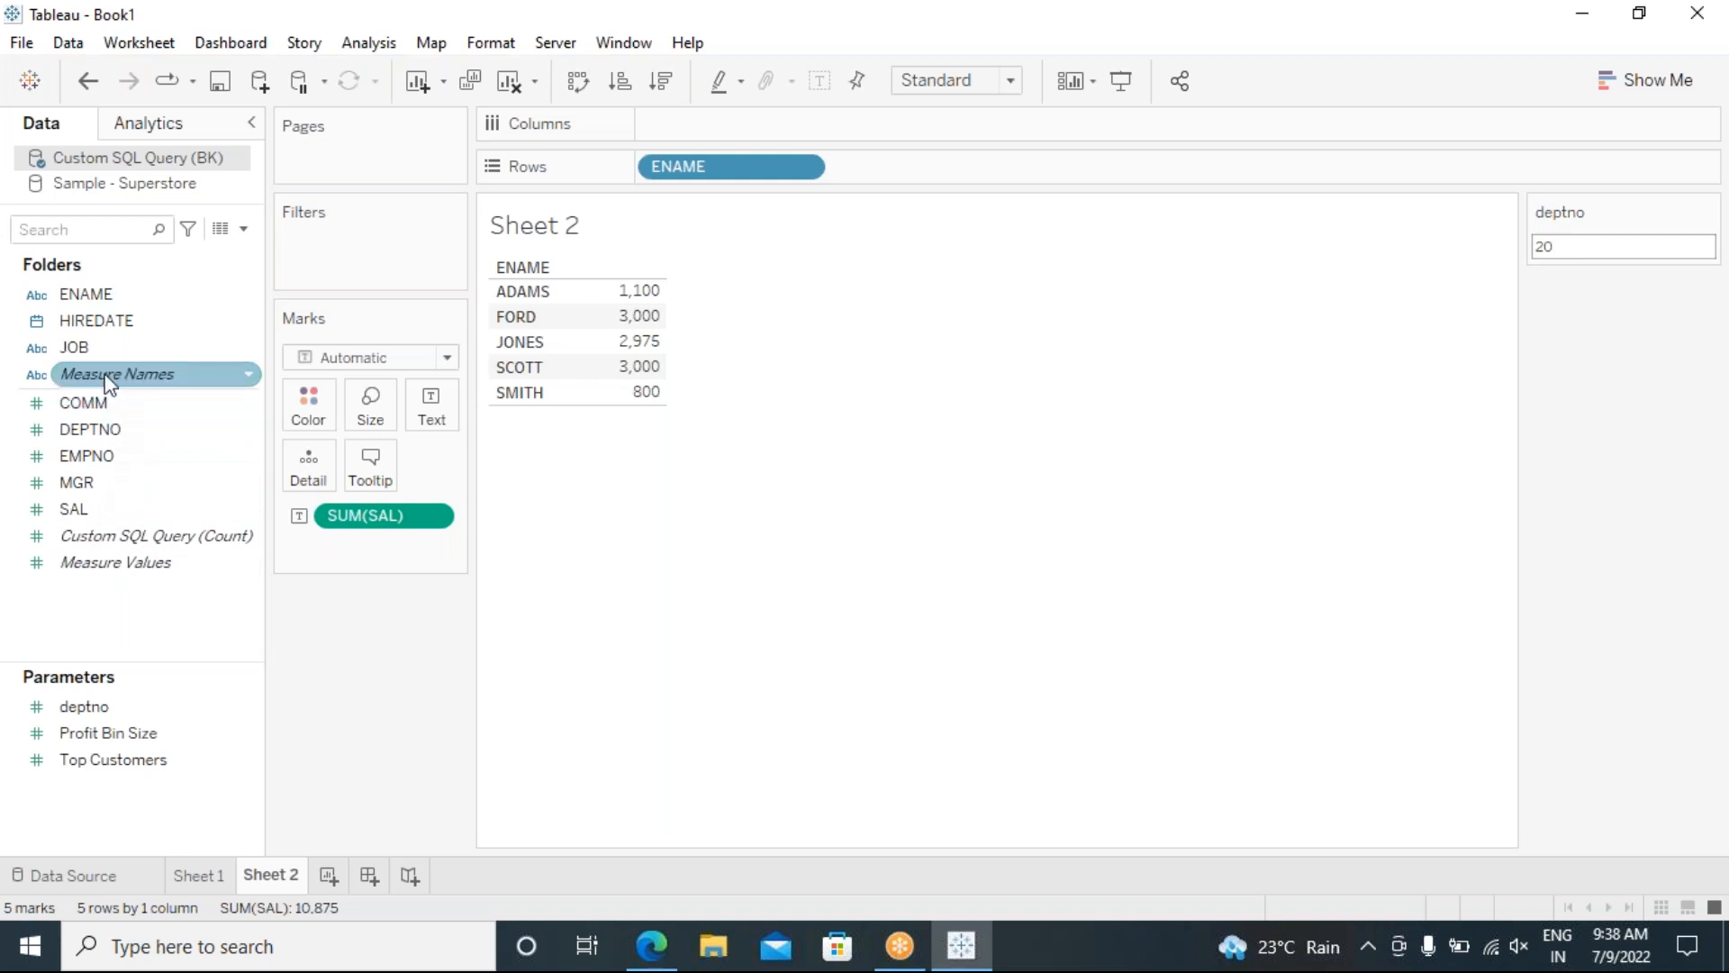
Step: Add HIREDATE year to Rows and change the deptno parameter to 30
{"action": "mouse_move", "coordinate": [107, 329]}
{"action": "left_mouse_down"}
{"action": "mouse_move", "coordinate": [923, 182]}
{"action": "mouse_move", "coordinate": [920, 164]}
{"action": "left_mouse_up"}
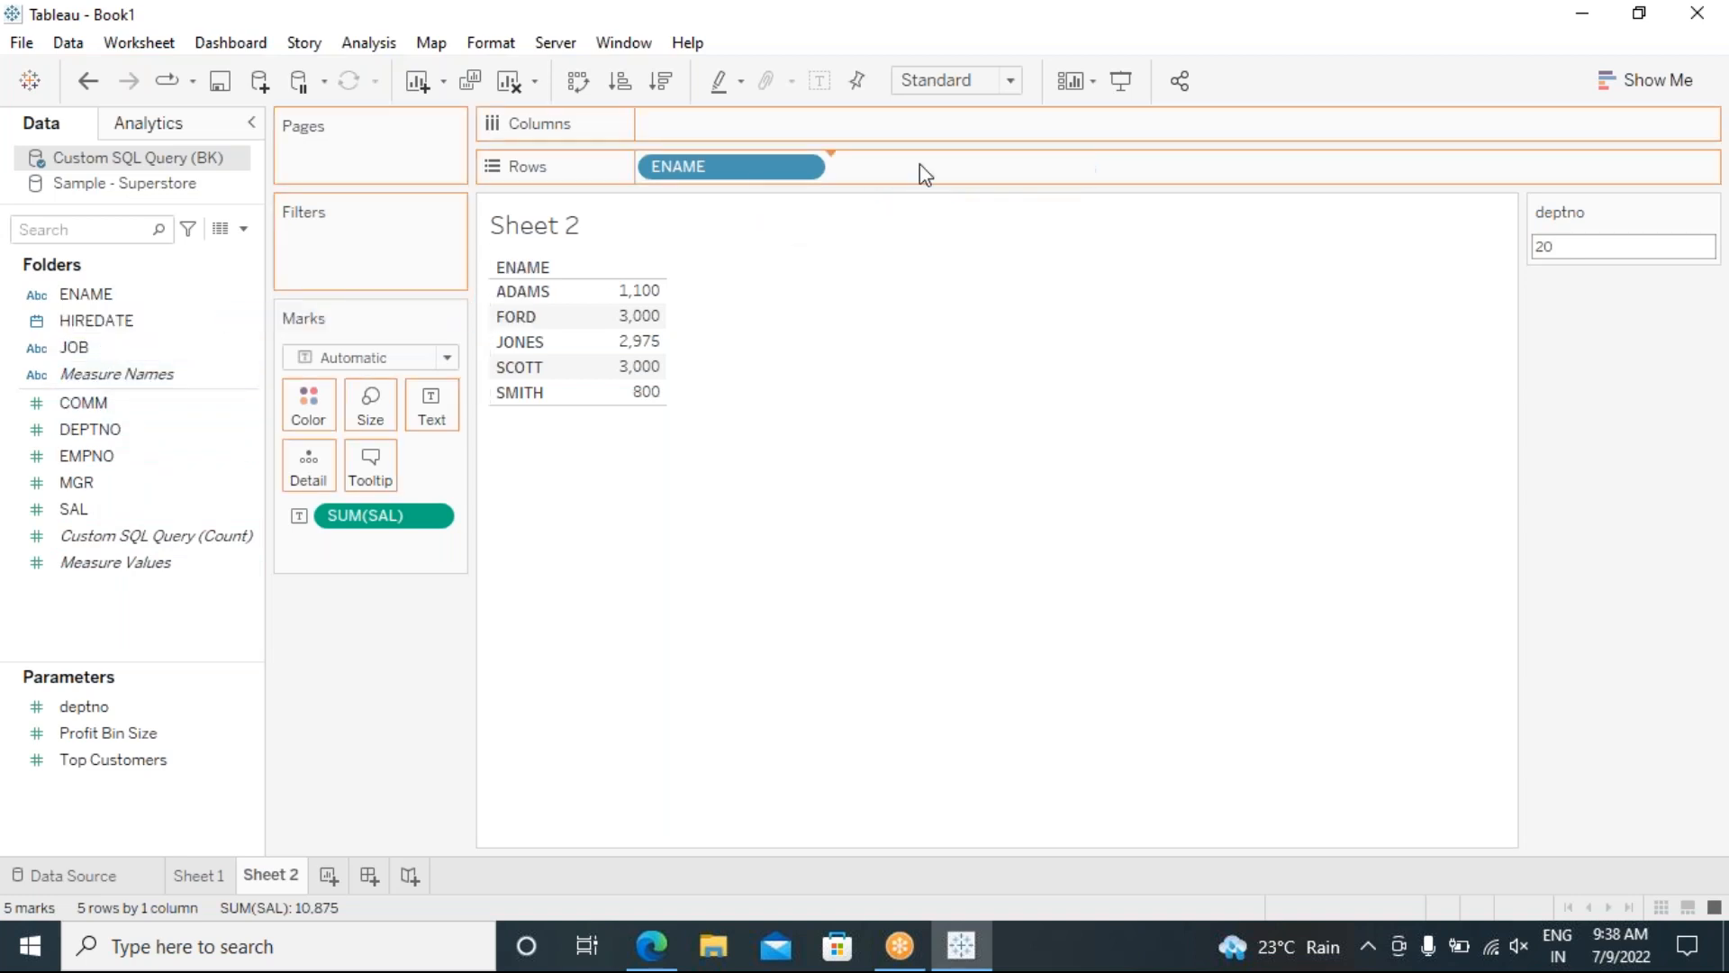
{"action": "left_click_drag", "start_coordinate": [859, 421], "coordinate": [861, 424]}
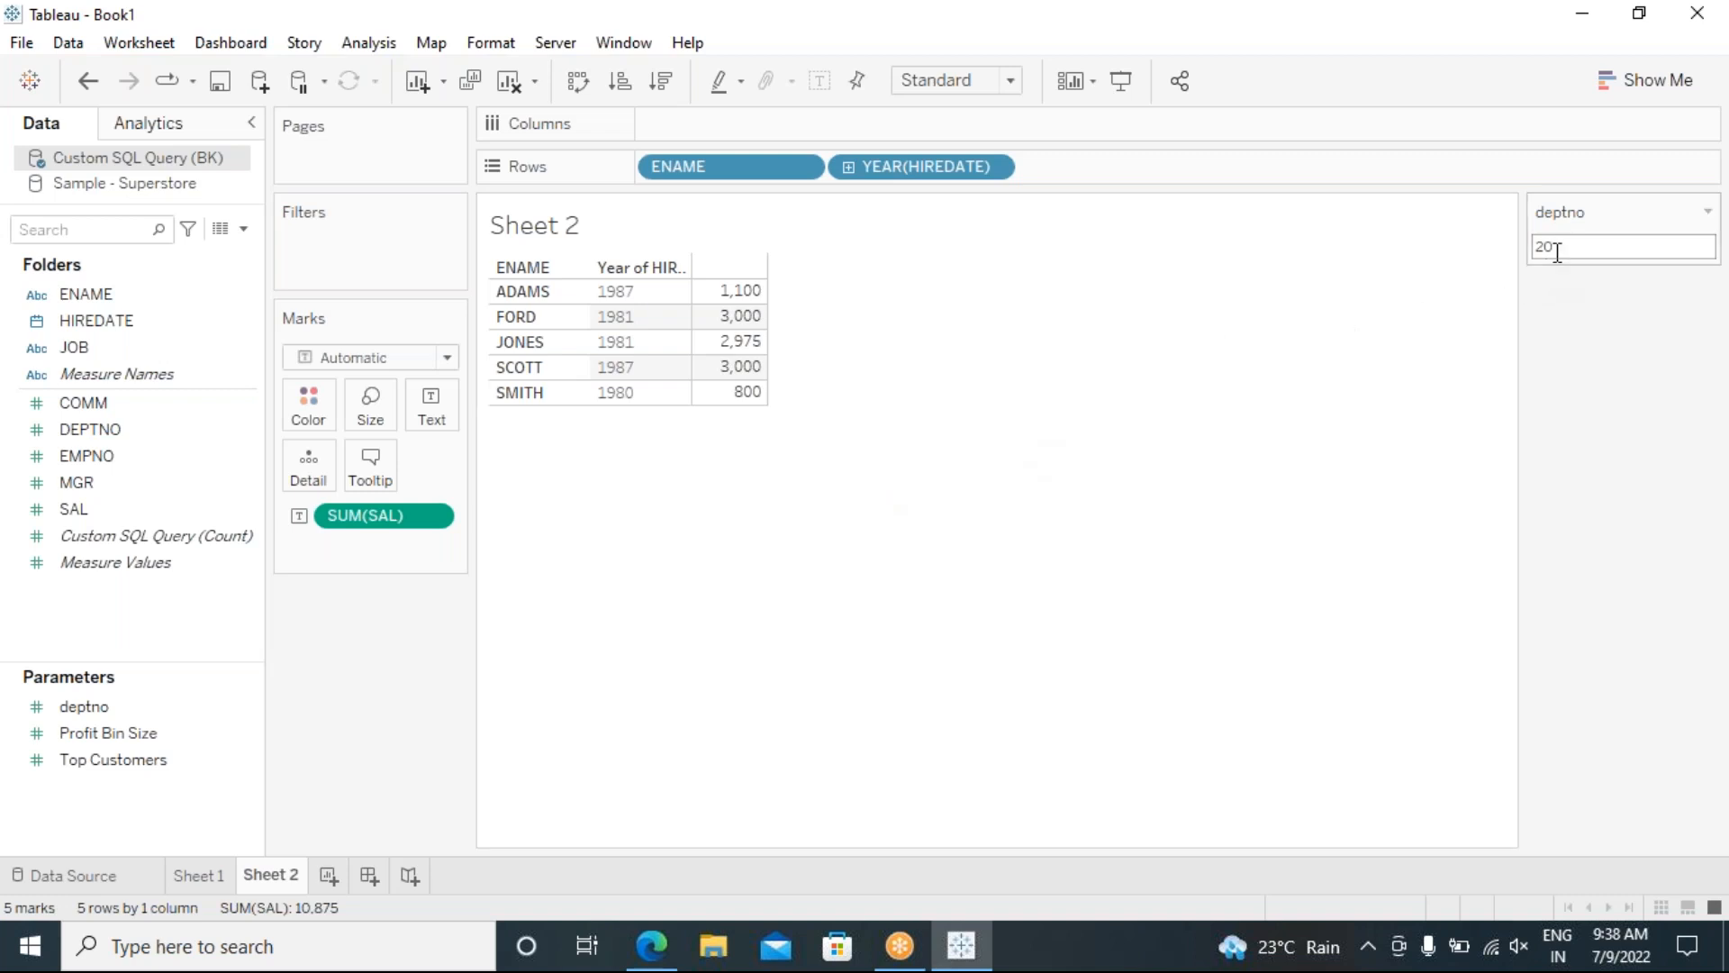
{"action": "mouse_move", "coordinate": [1534, 240]}
{"action": "left_mouse_down"}
{"action": "mouse_move", "coordinate": [1505, 247]}
{"action": "mouse_move", "coordinate": [1526, 250]}
{"action": "left_mouse_up"}
{"action": "type", "text": "30"}
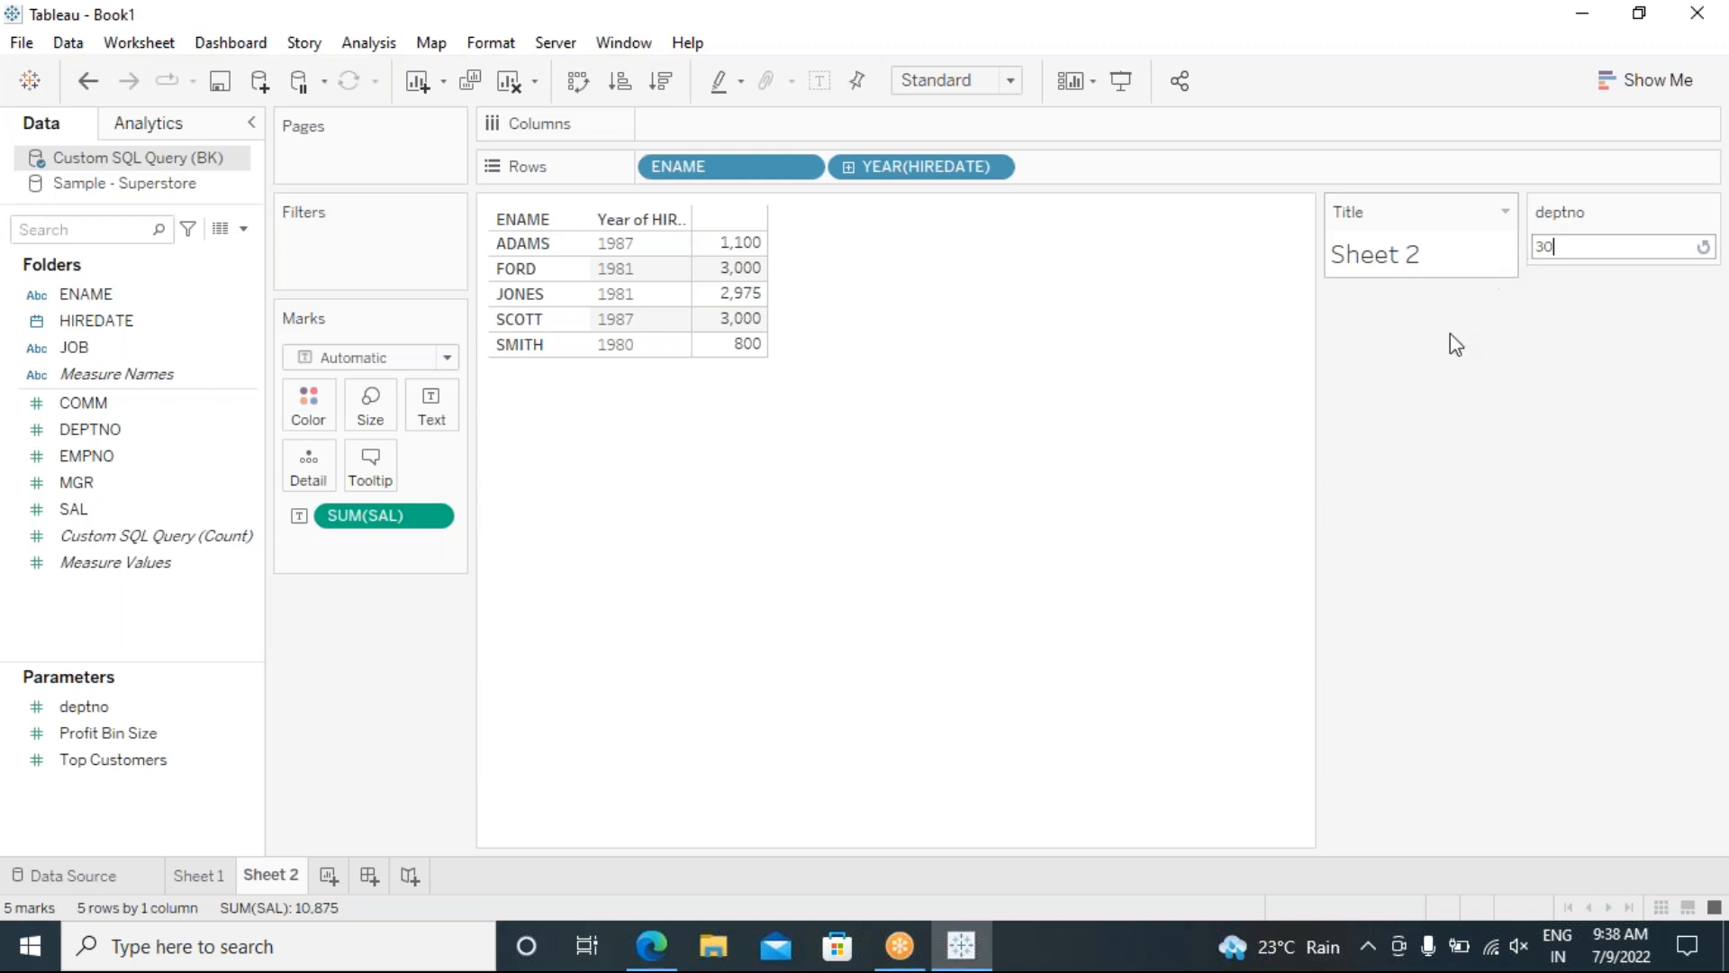
{"action": "key", "text": "Return"}
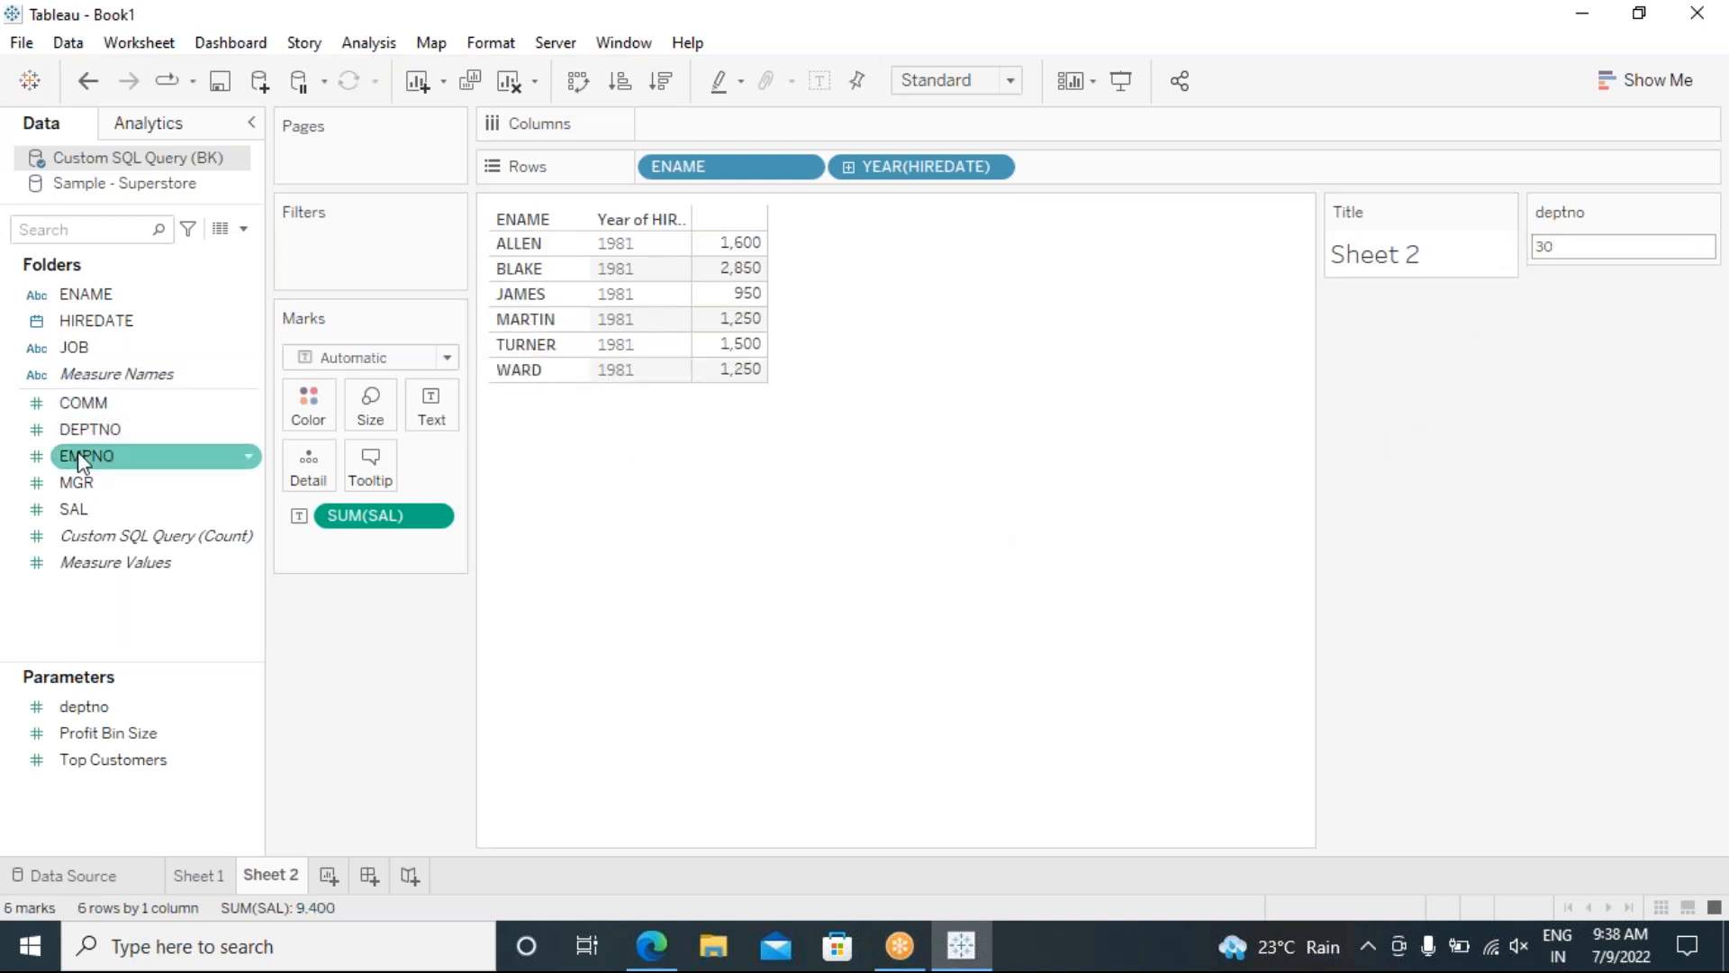
Step: Add DEPTNO to Rows as a discrete field and restore the Sheet 2 title position
{"action": "left_click_drag", "start_coordinate": [107, 428], "coordinate": [1150, 224]}
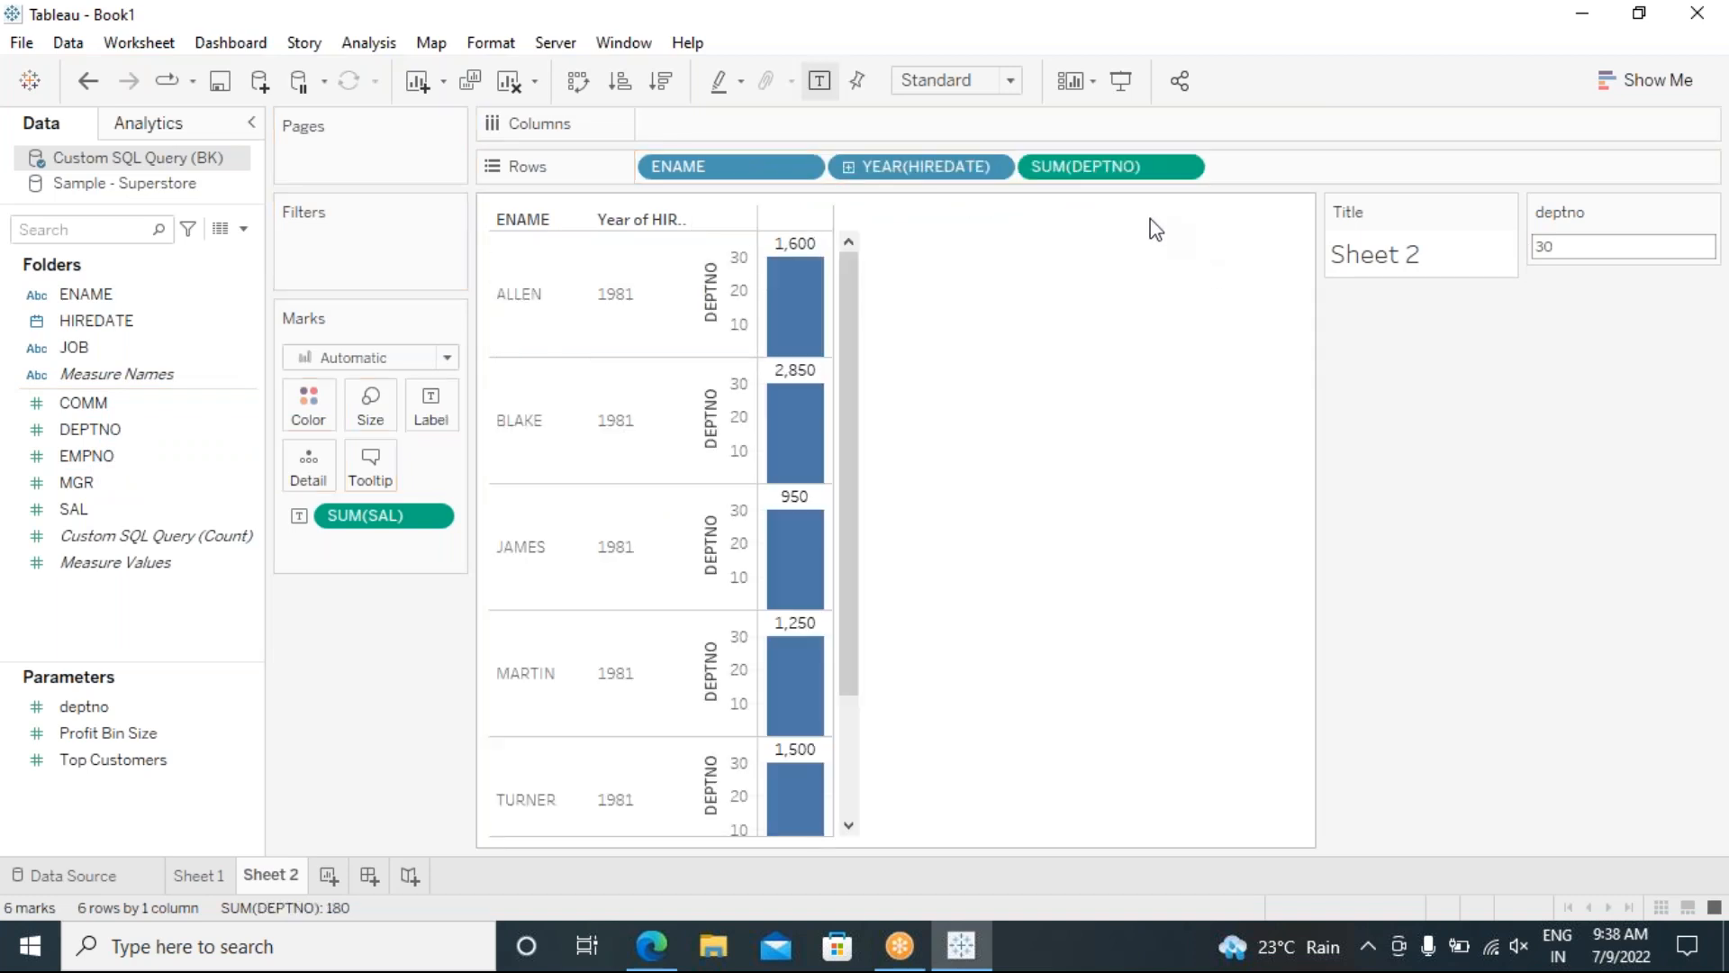
{"action": "left_click", "coordinate": [1182, 167]}
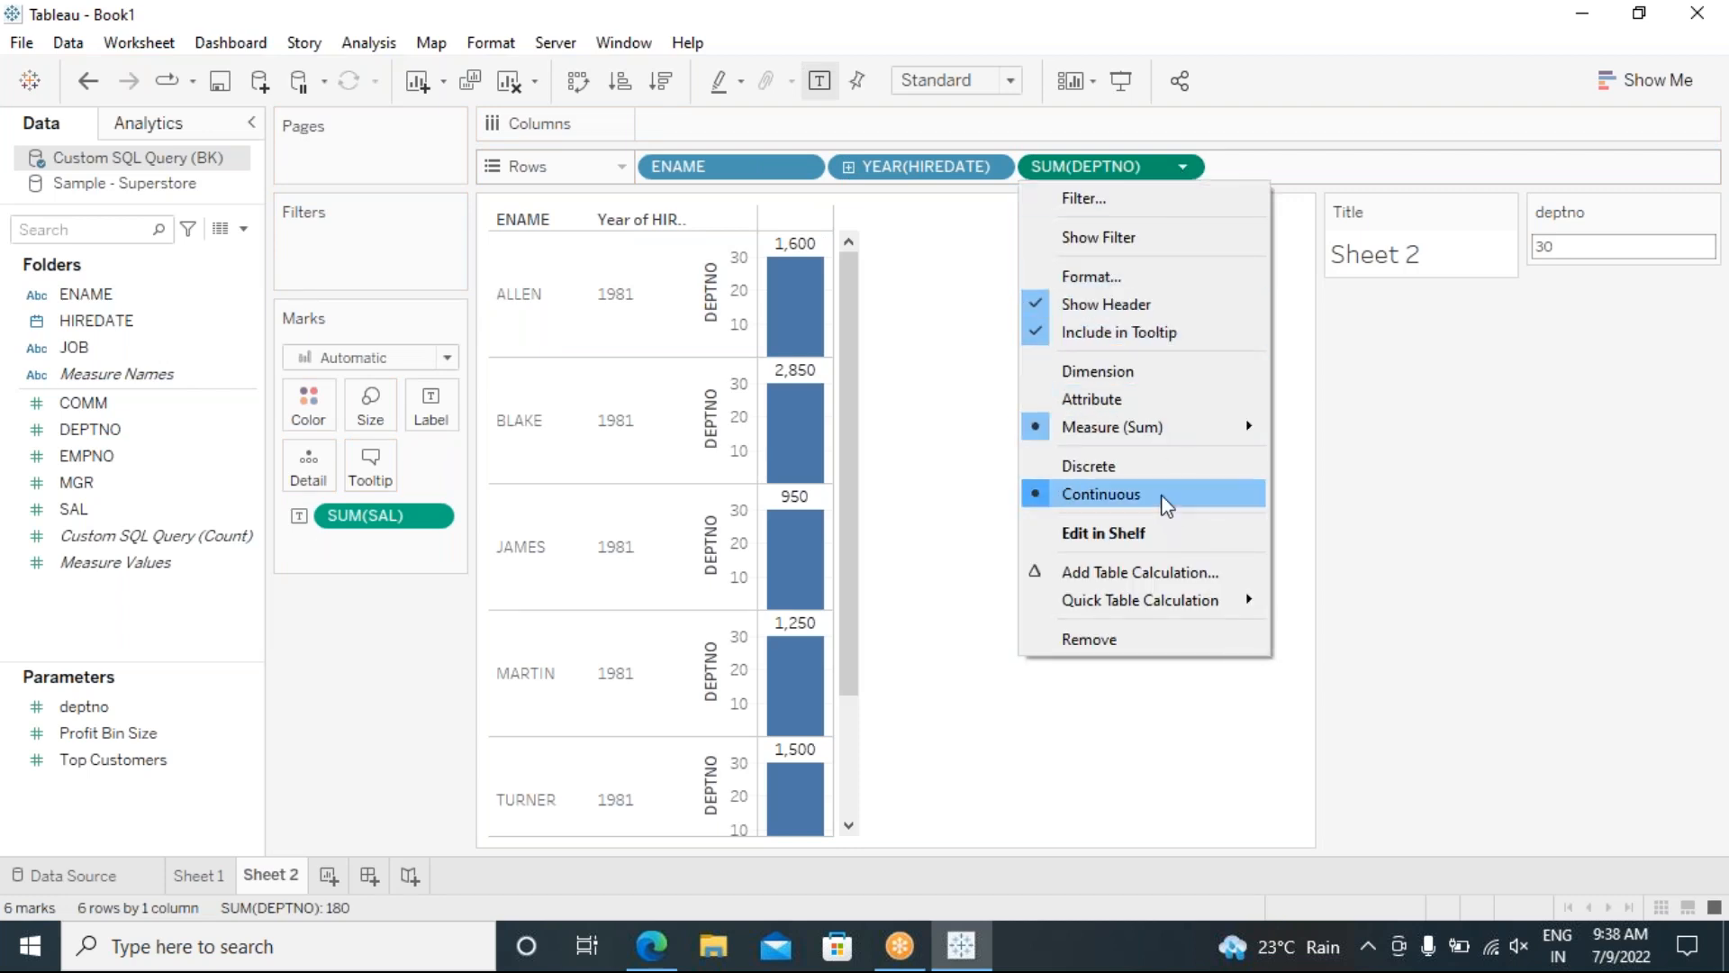
{"action": "left_click", "coordinate": [1154, 470]}
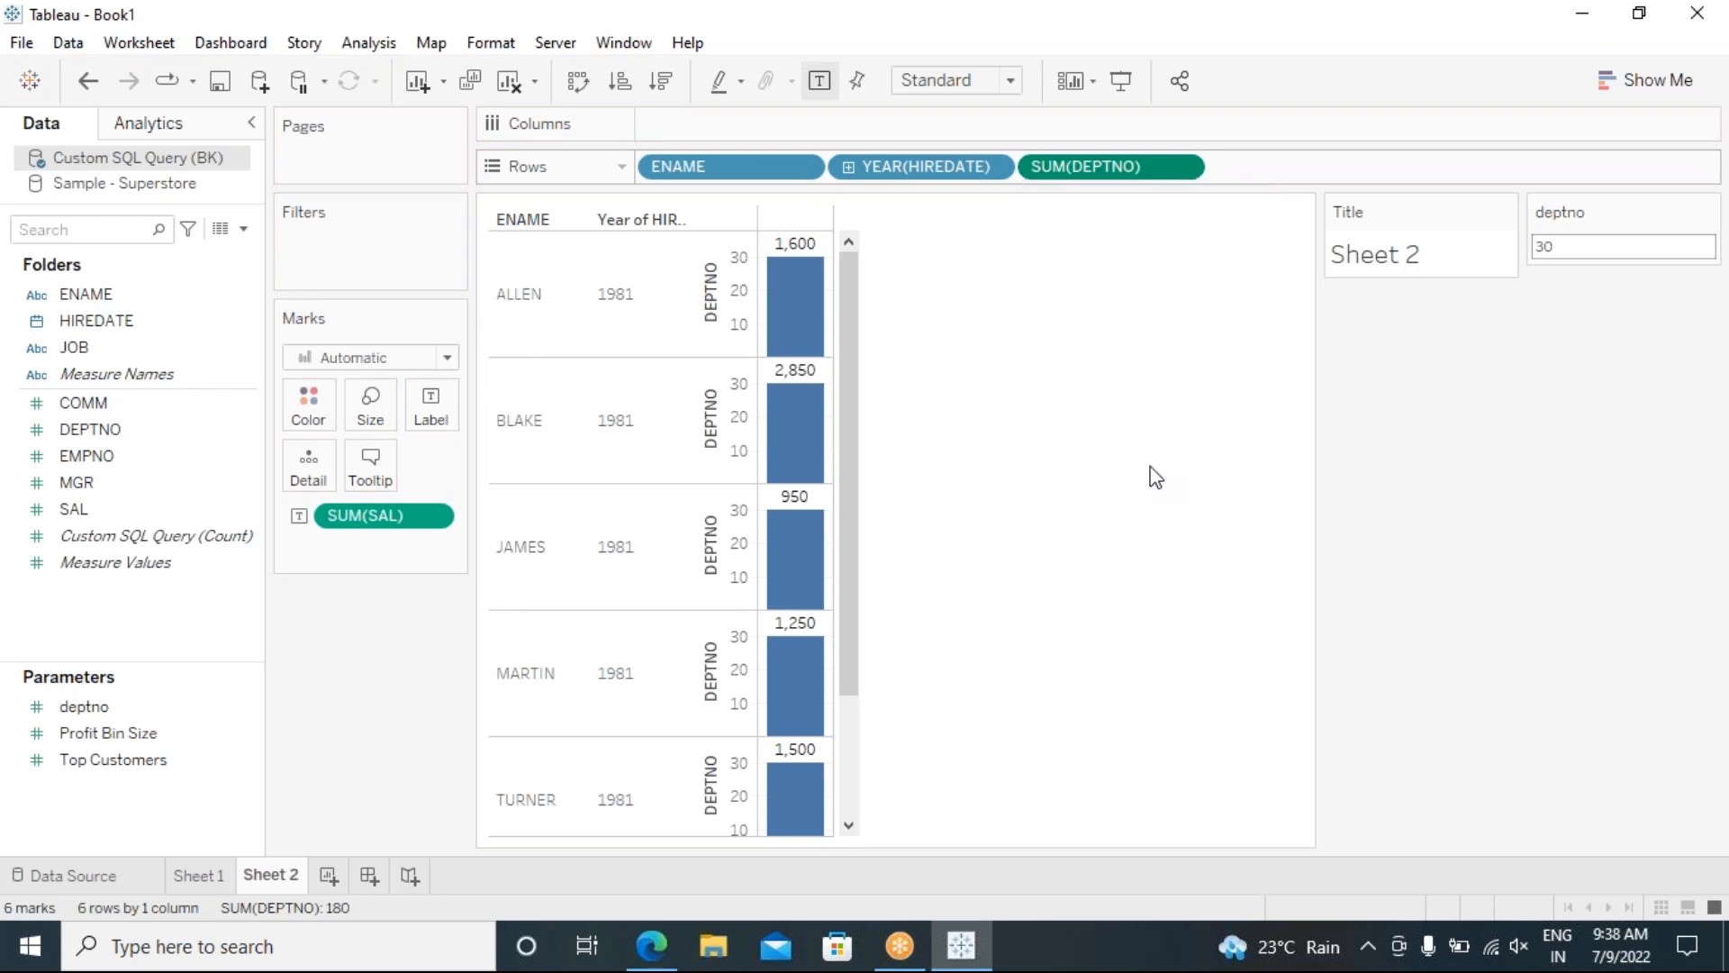
{"action": "left_click_drag", "start_coordinate": [1140, 213], "coordinate": [991, 207]}
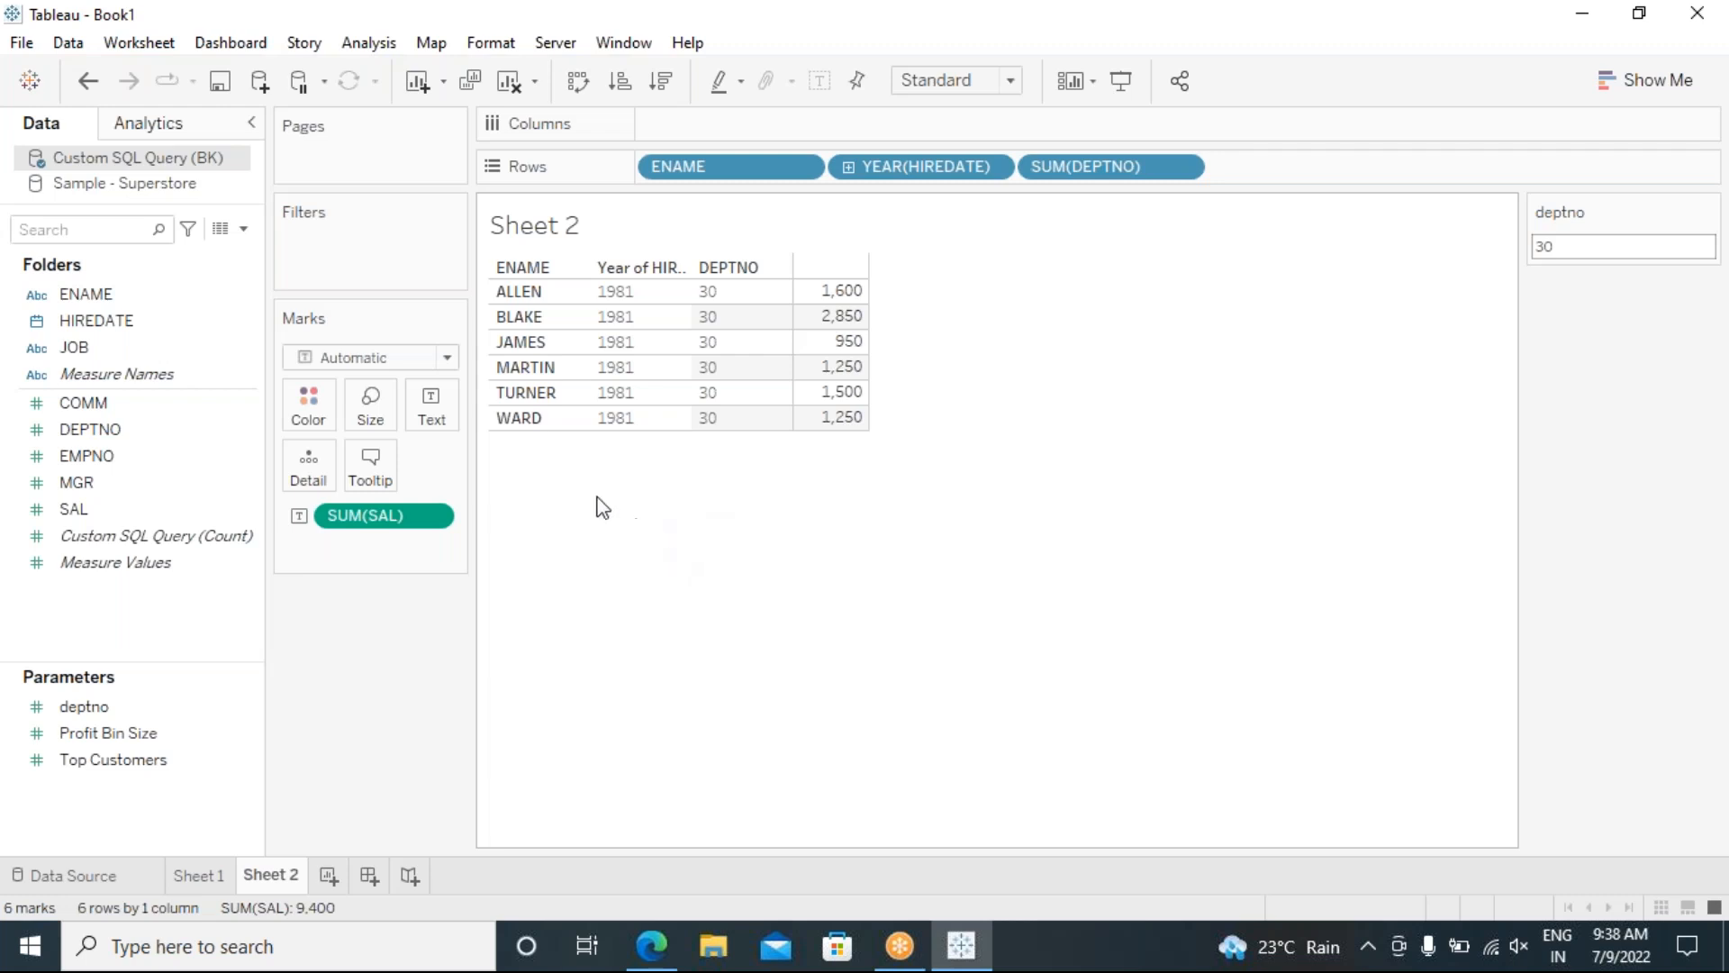
Step: Resize the Data pane and cards area, then add blank worksheet Sheet 3 with Ctrl+M
{"action": "left_click_drag", "start_coordinate": [1569, 246], "coordinate": [1507, 246]}
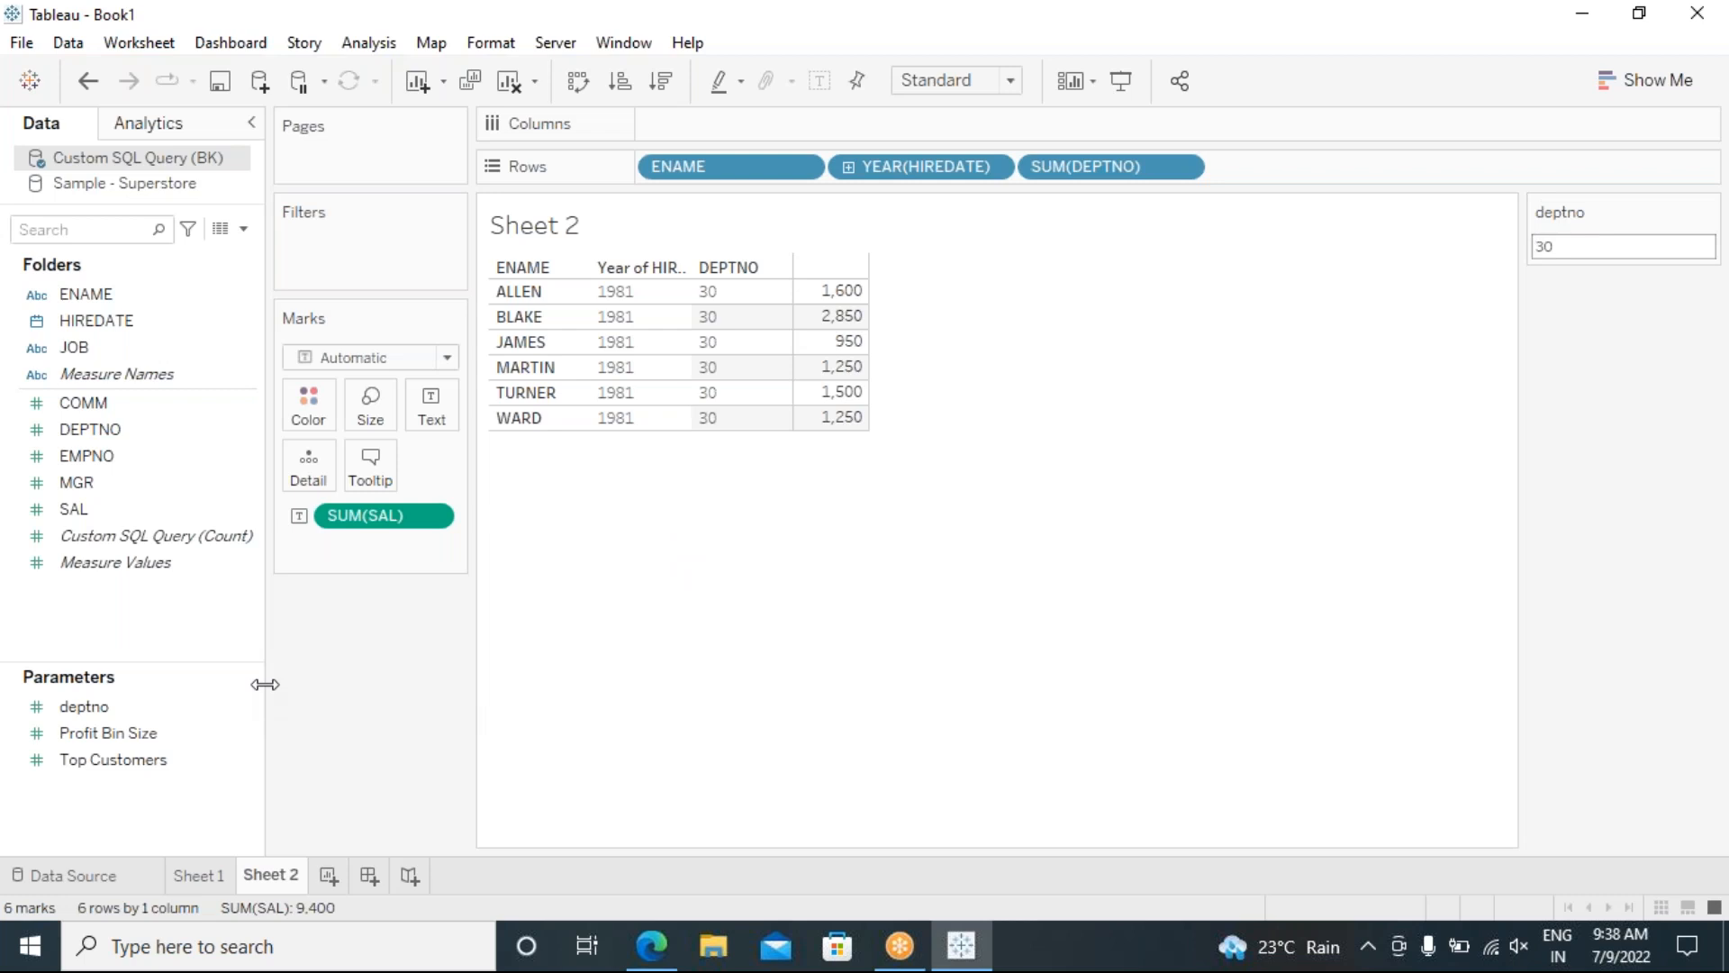
{"action": "left_click_drag", "start_coordinate": [266, 673], "coordinate": [207, 671]}
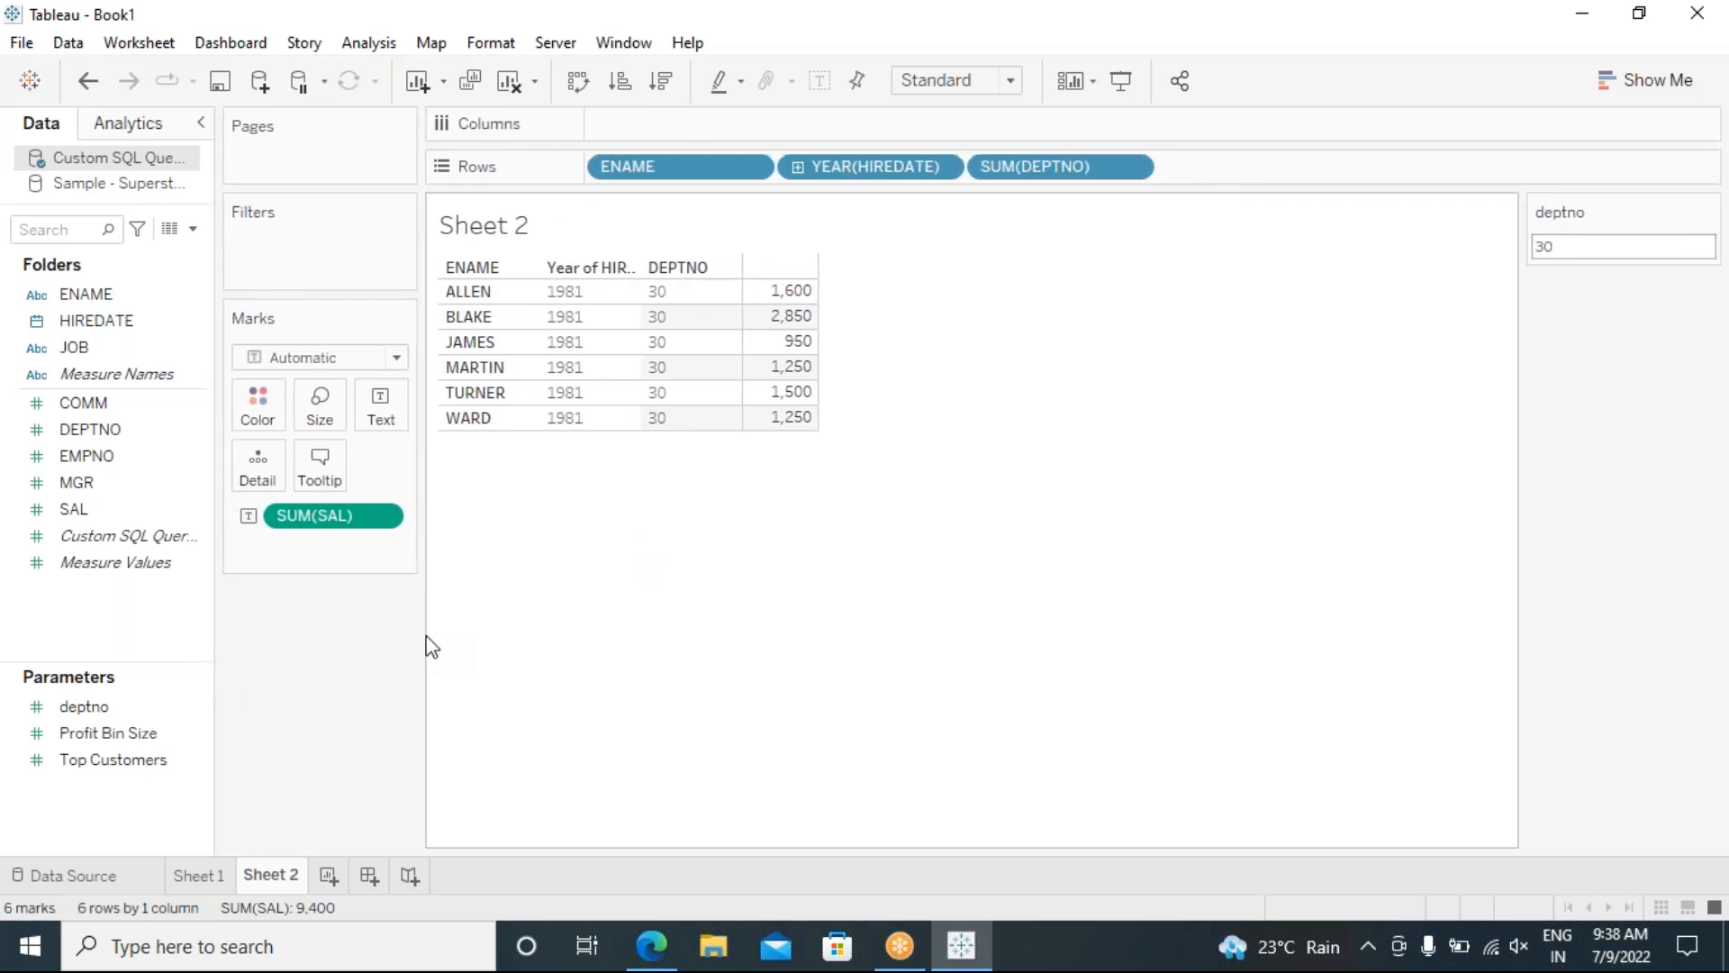
{"action": "left_click_drag", "start_coordinate": [424, 635], "coordinate": [572, 648]}
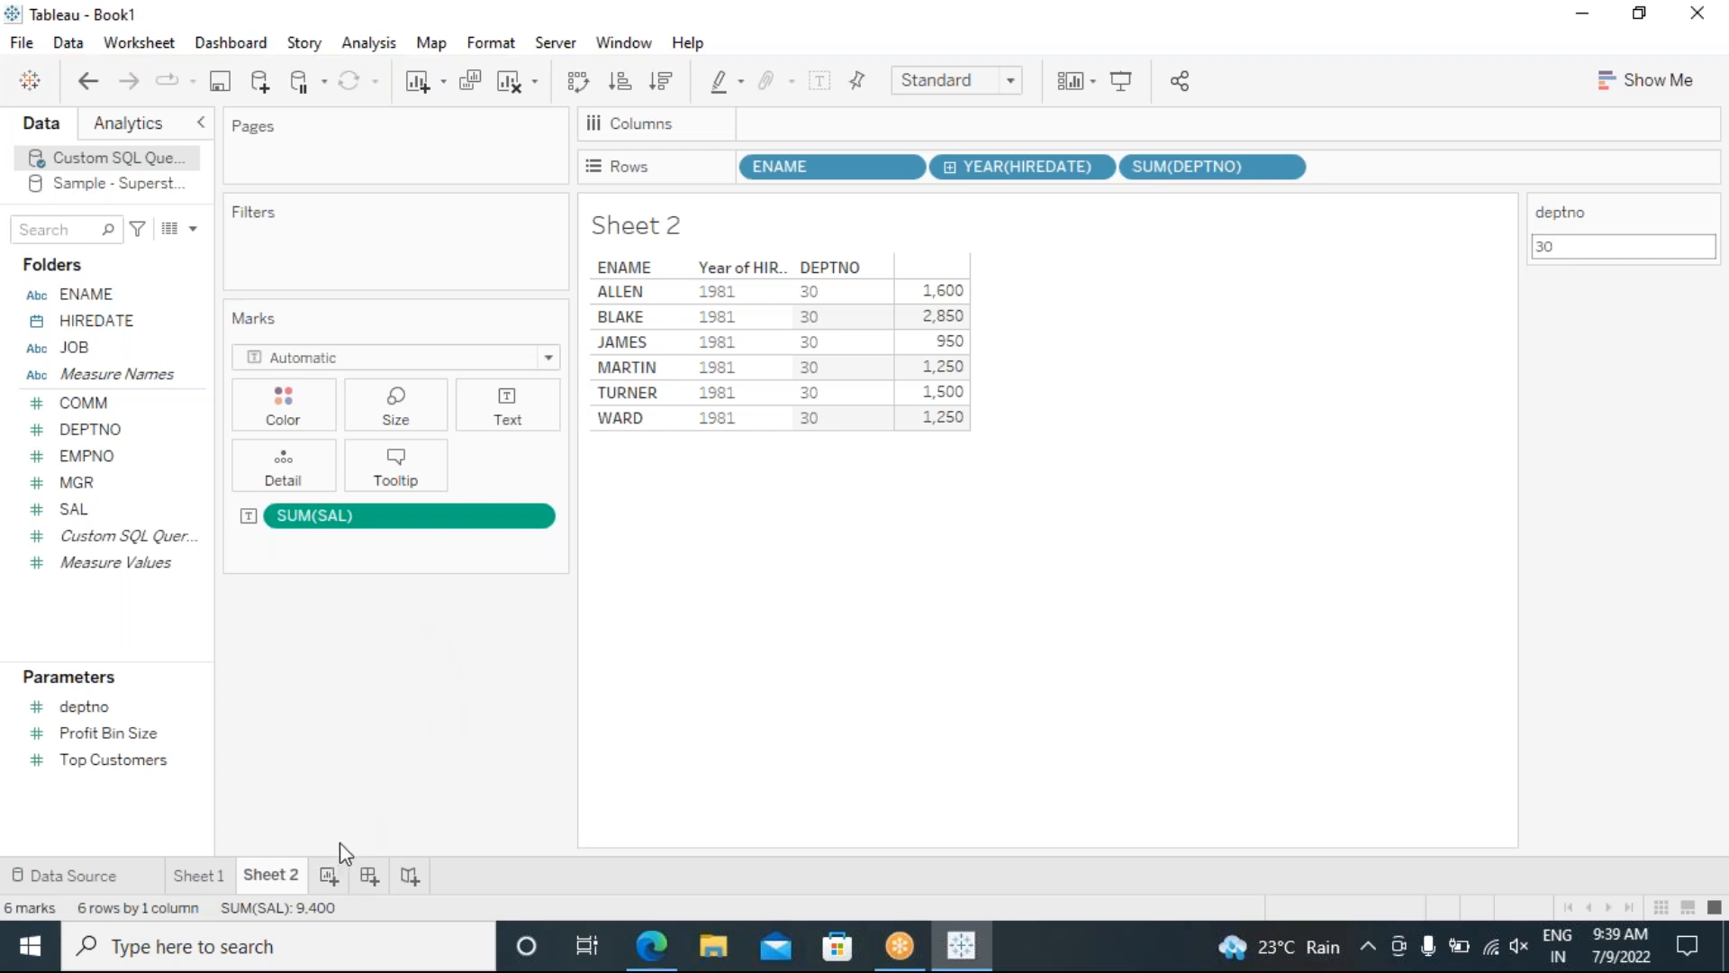
{"action": "key", "text": "ctrl+m"}
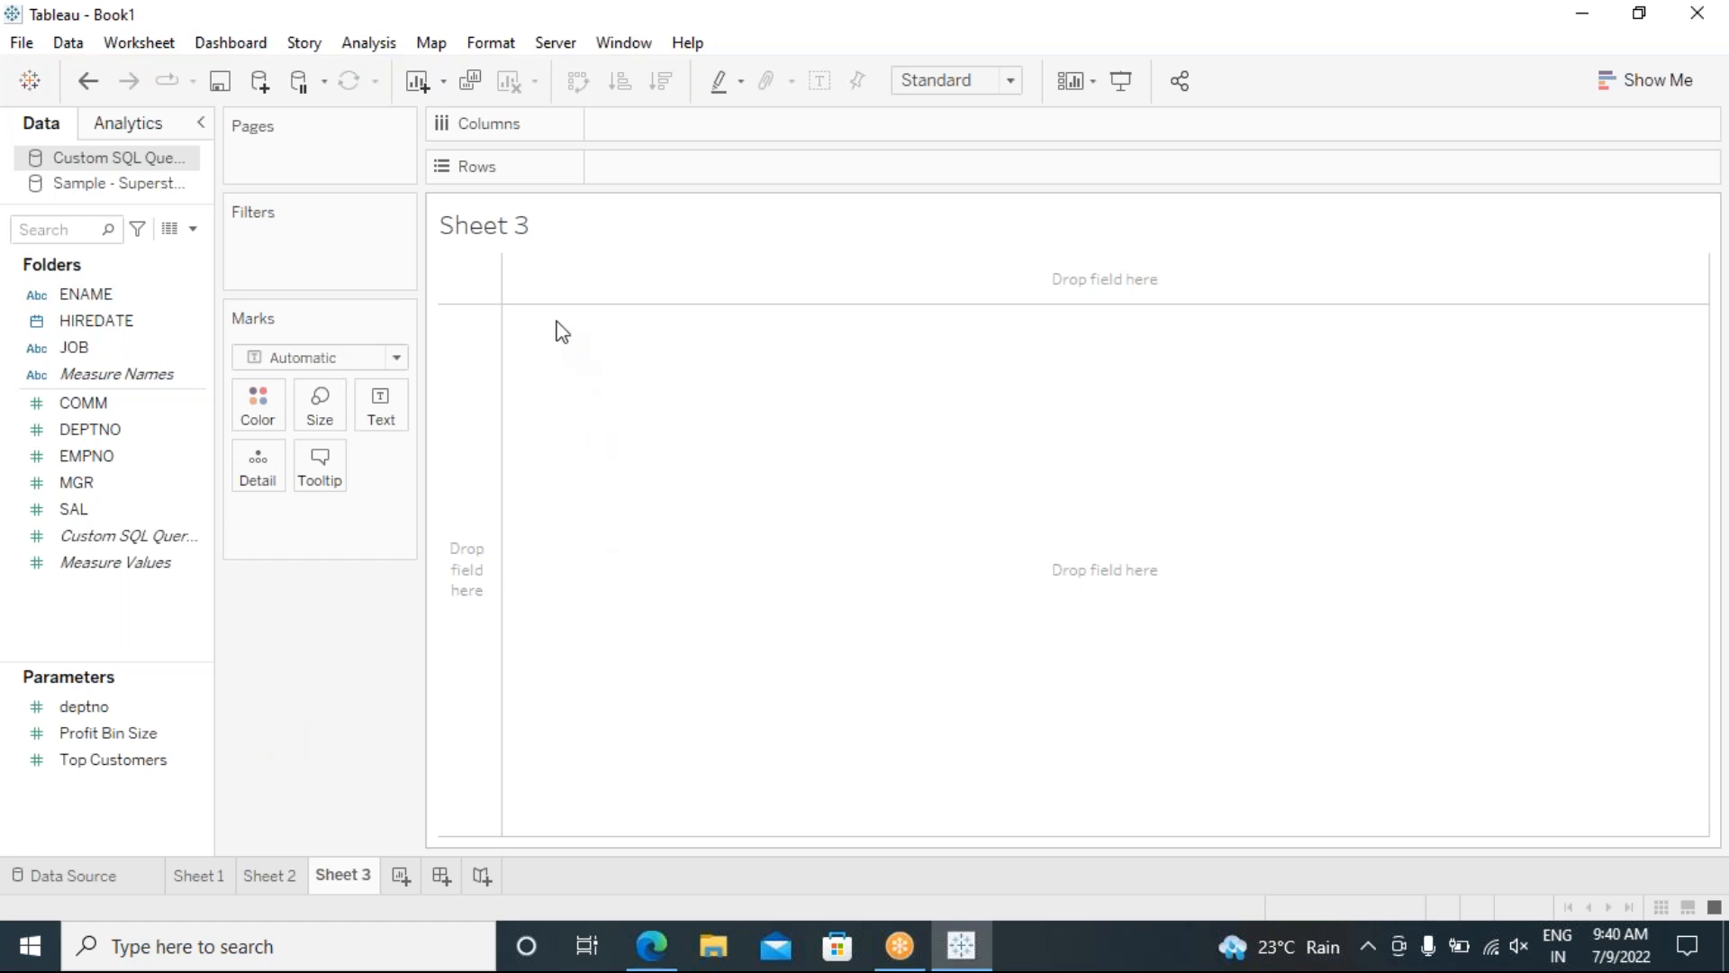
Step: Adjust the field list and marks/filters pane widths on Sheet 3
{"action": "left_click_drag", "start_coordinate": [423, 298], "coordinate": [438, 303]}
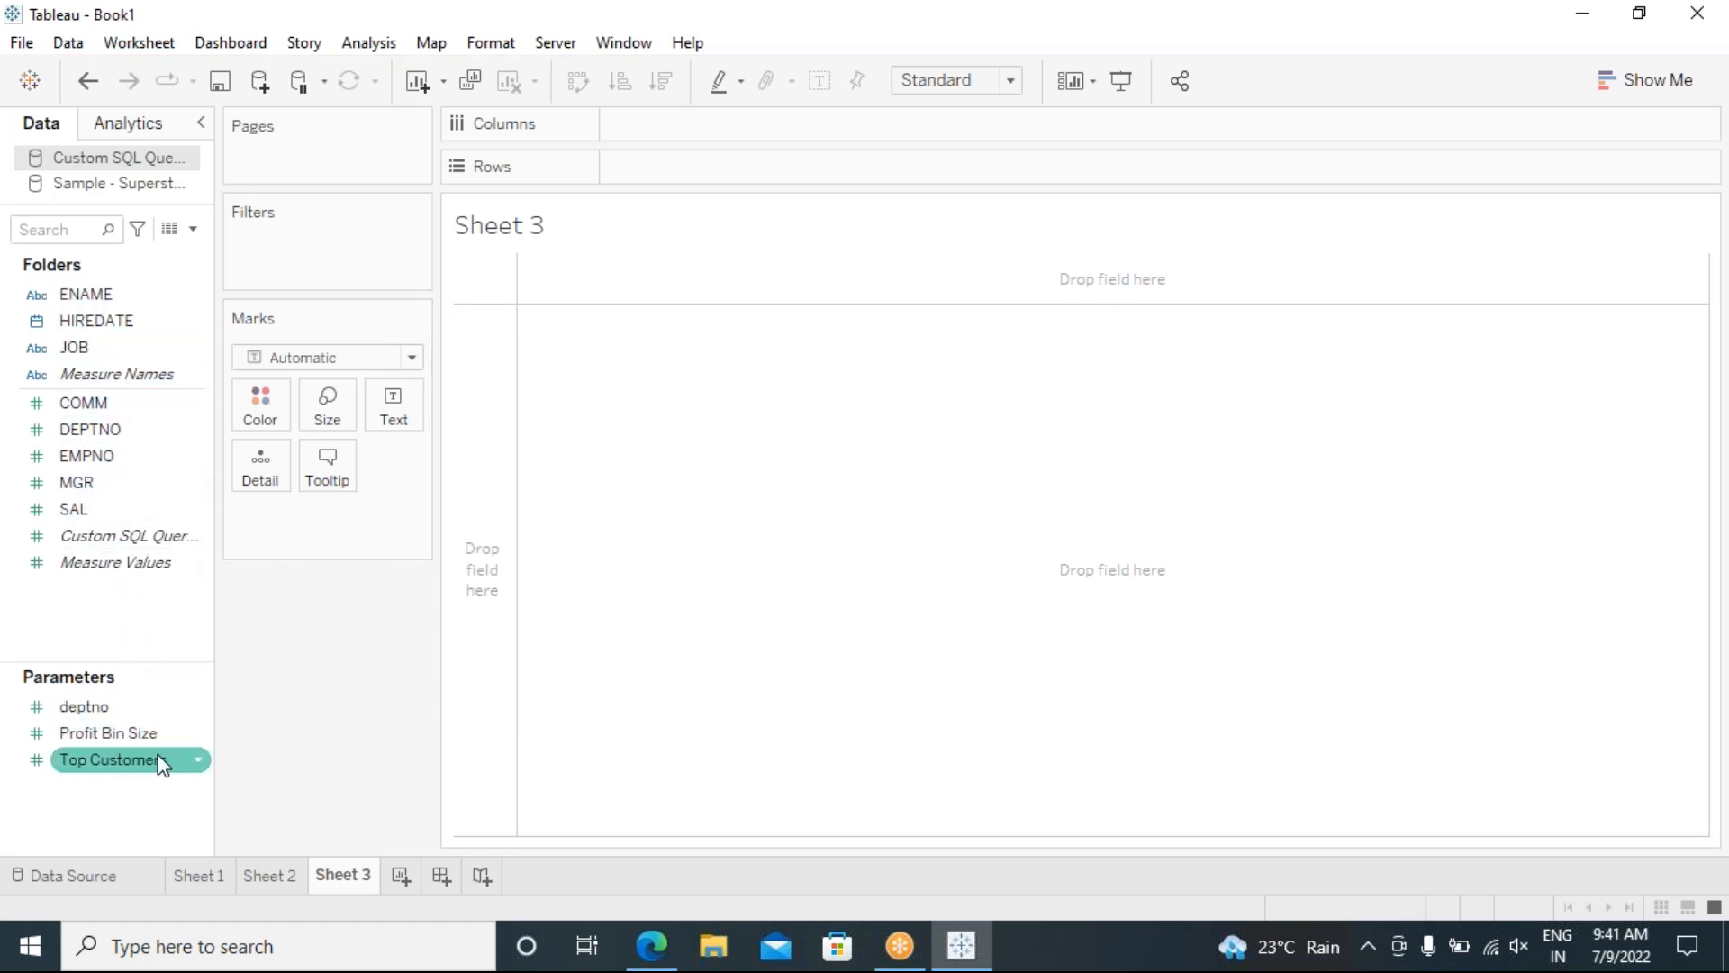
{"action": "left_click_drag", "start_coordinate": [218, 622], "coordinate": [260, 631]}
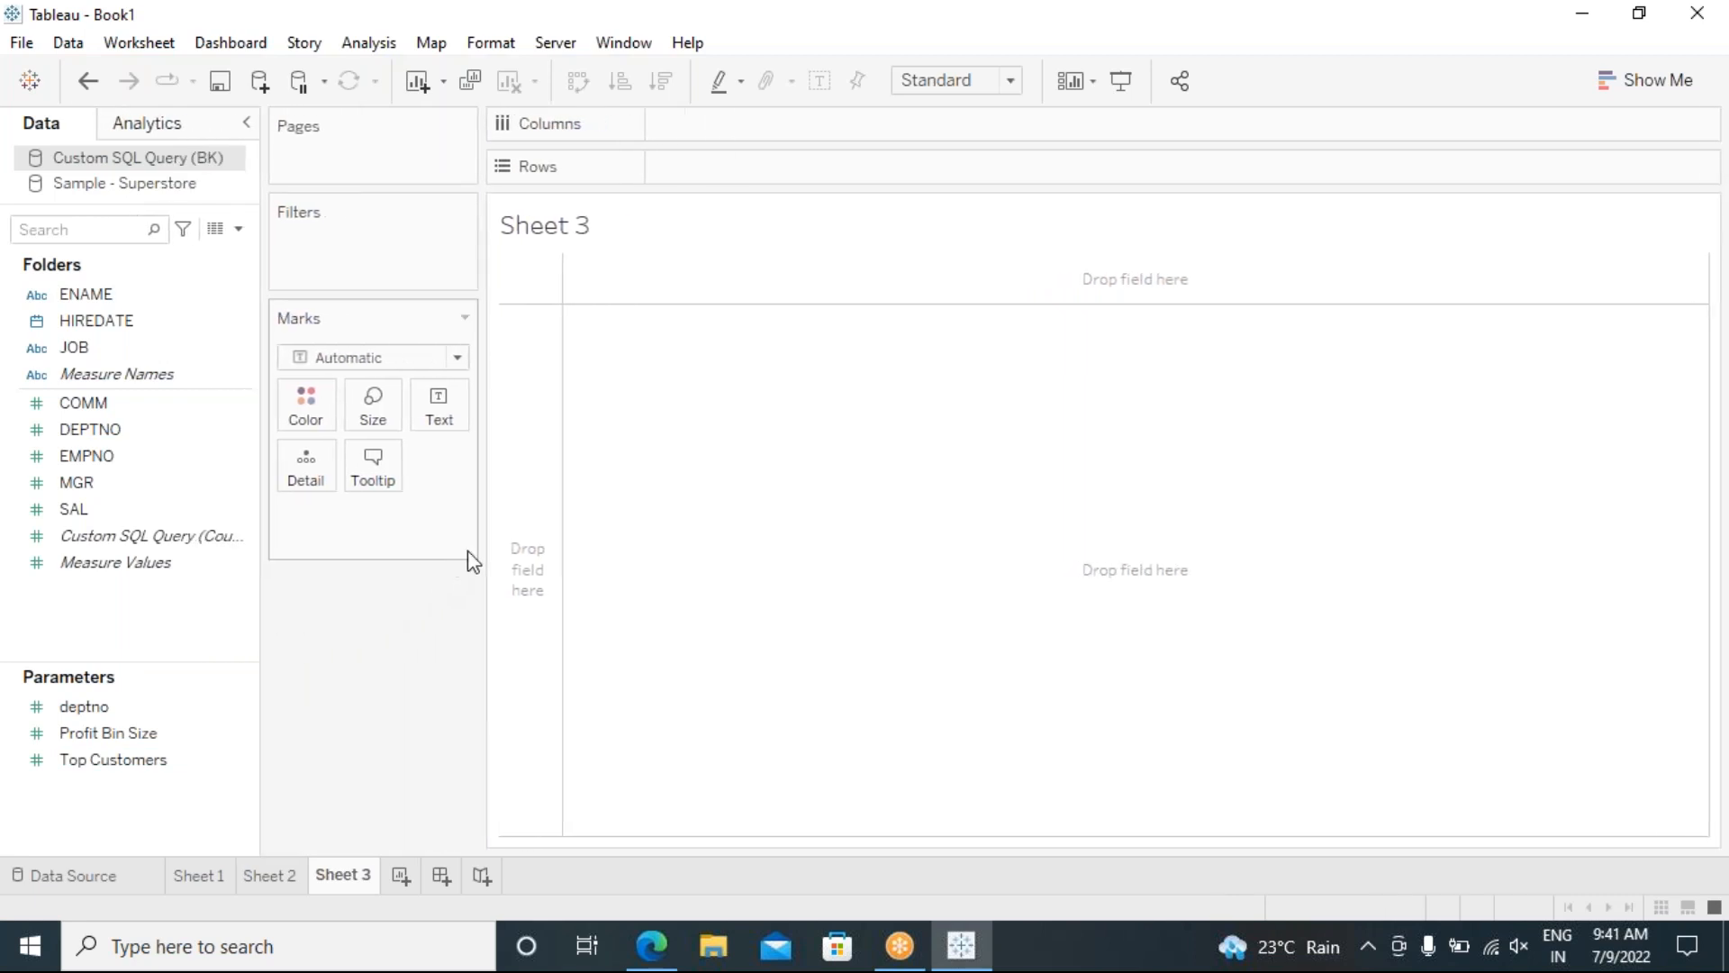
{"action": "left_click_drag", "start_coordinate": [483, 544], "coordinate": [407, 578]}
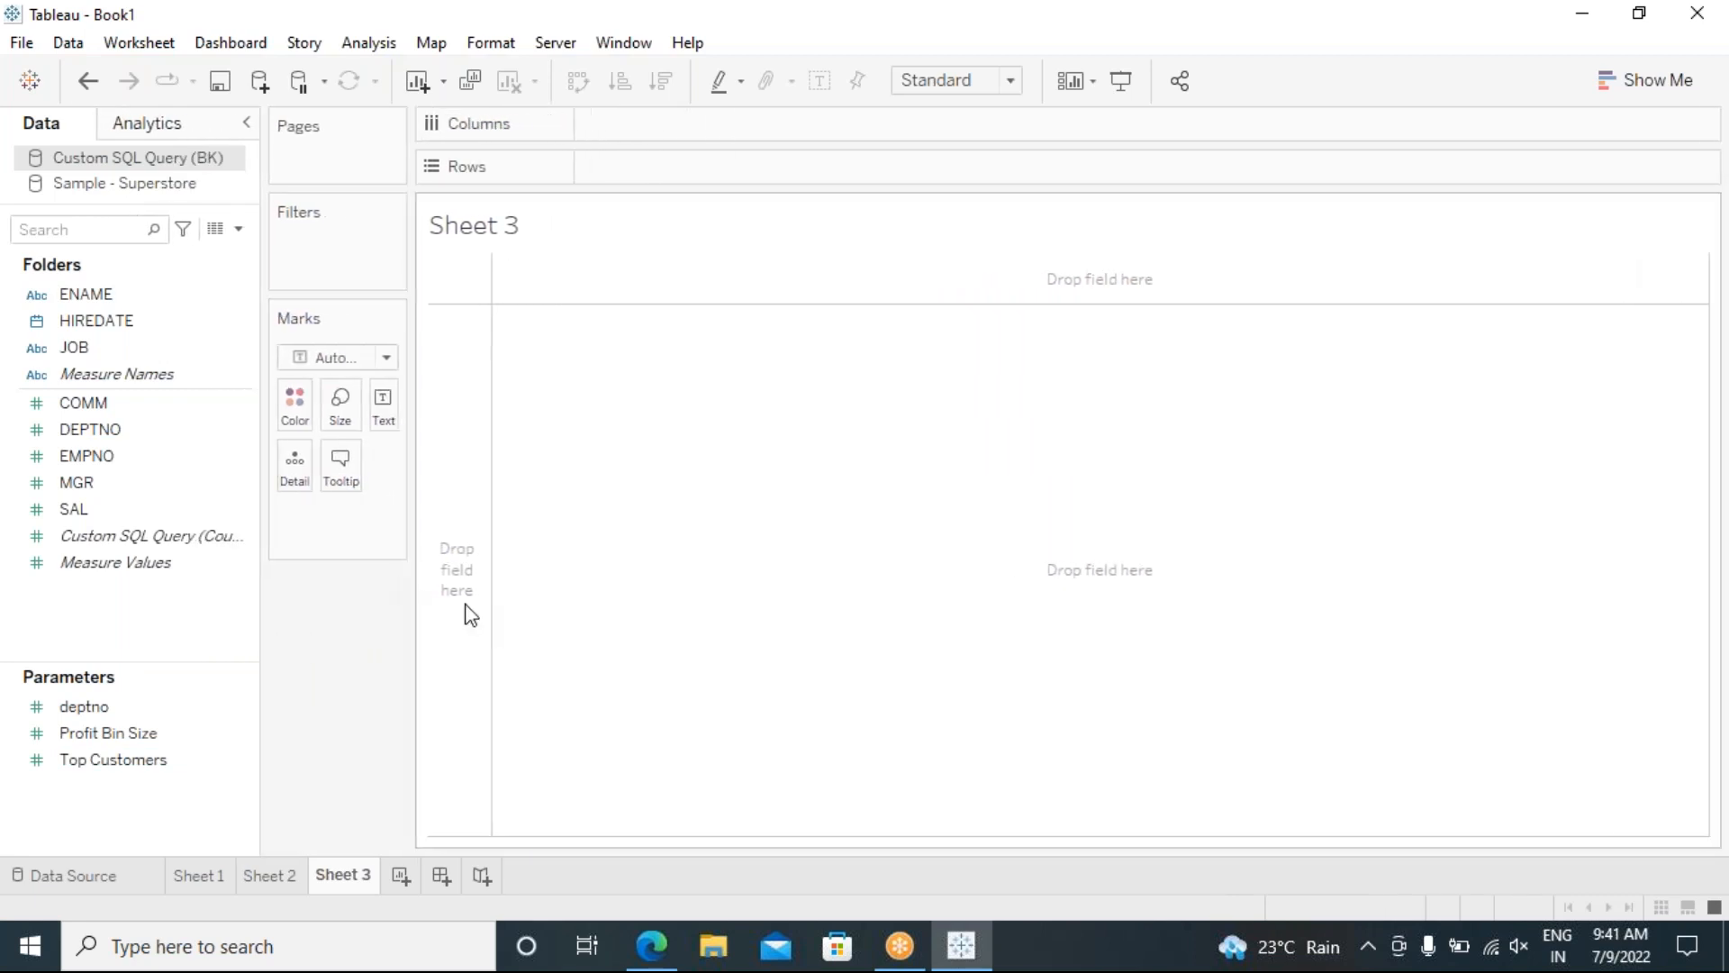
Step: Minimize Tableau and search Bing in a new tab for personal loan calculator hdfc
{"action": "left_click", "coordinate": [1571, 36]}
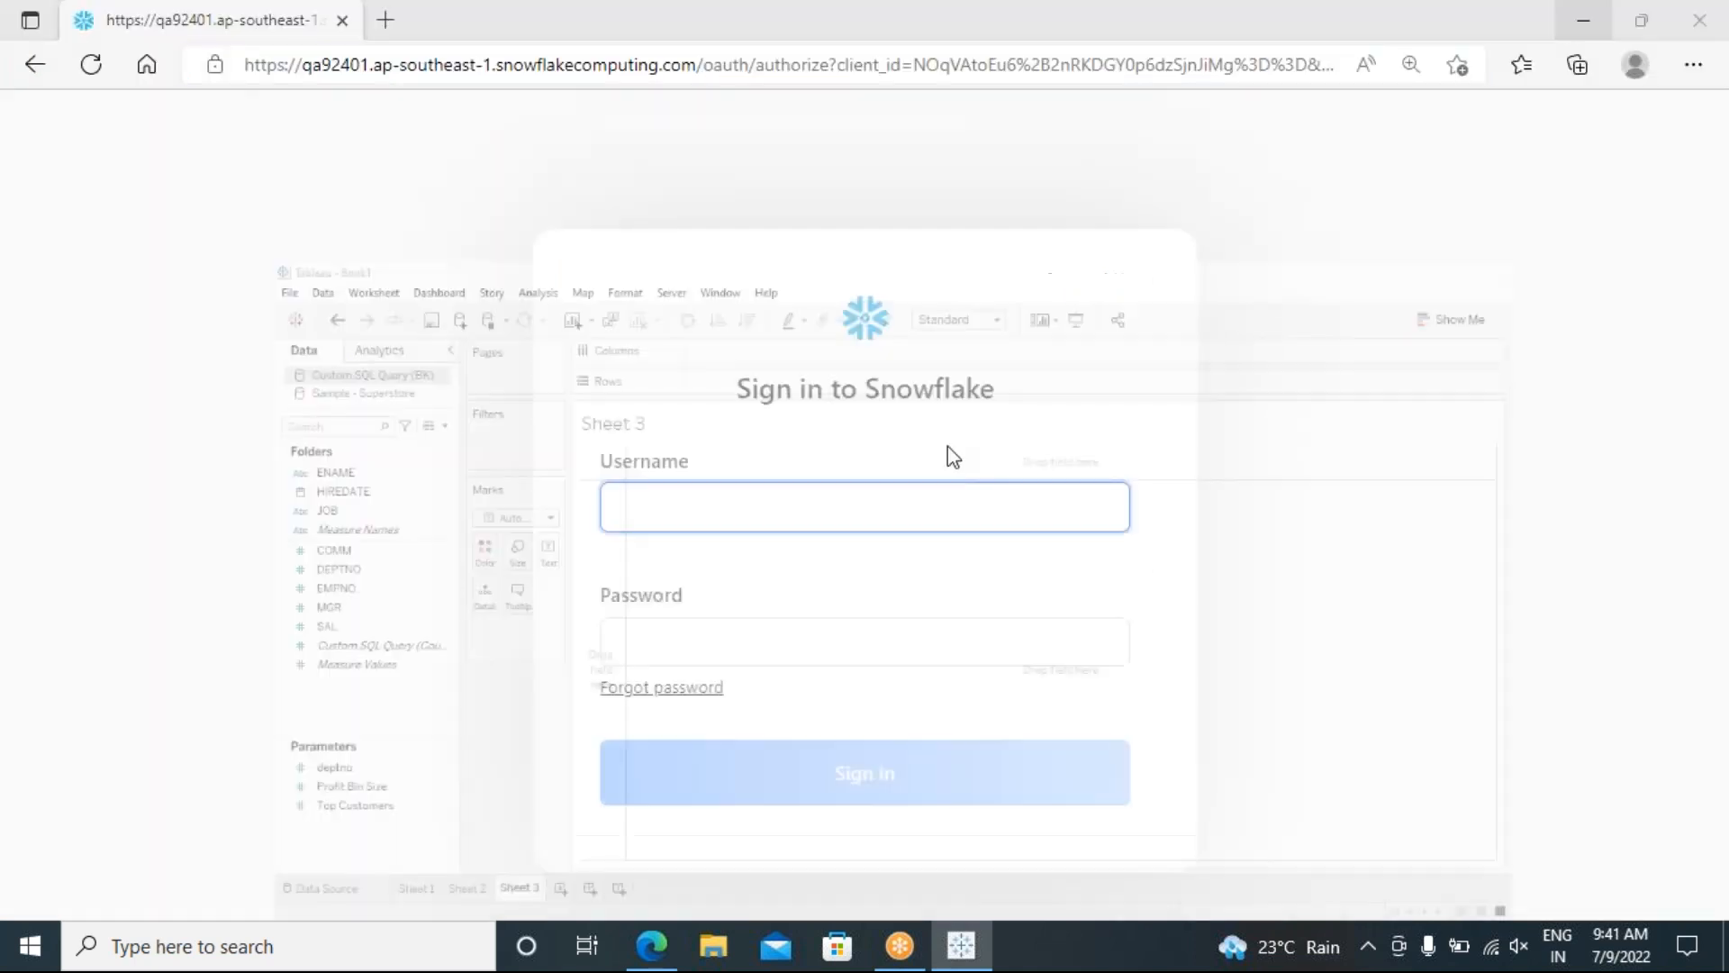
{"action": "left_click", "coordinate": [385, 25]}
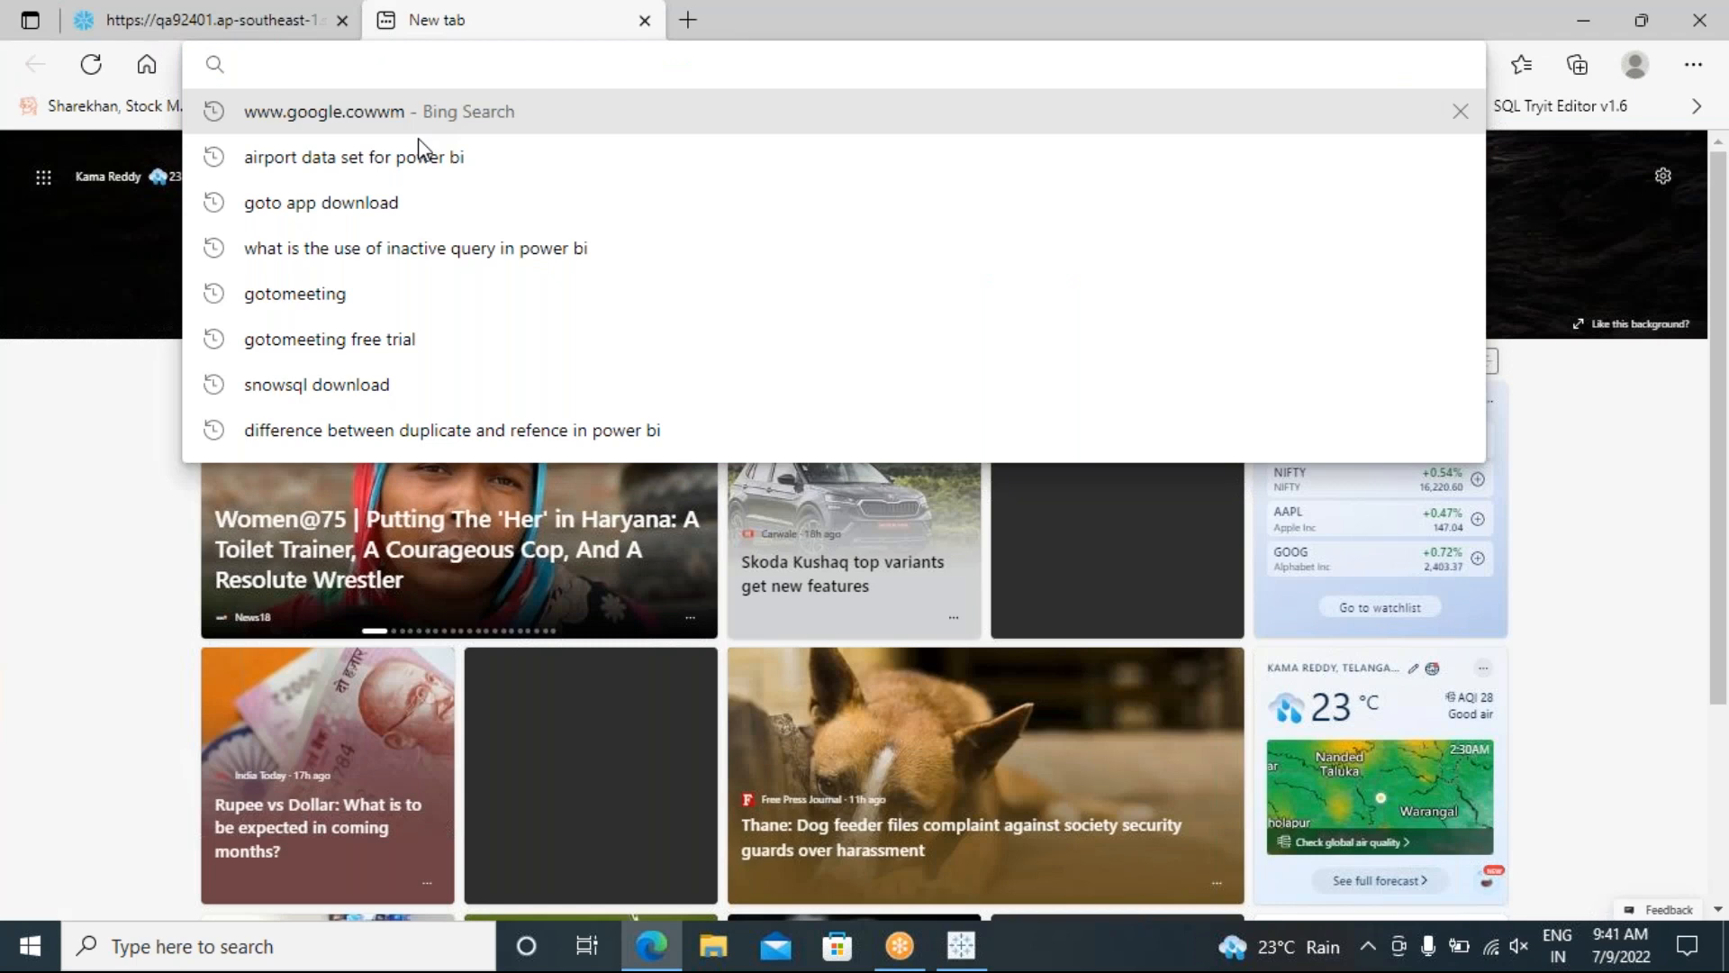
{"action": "type", "text": "PERSONA"}
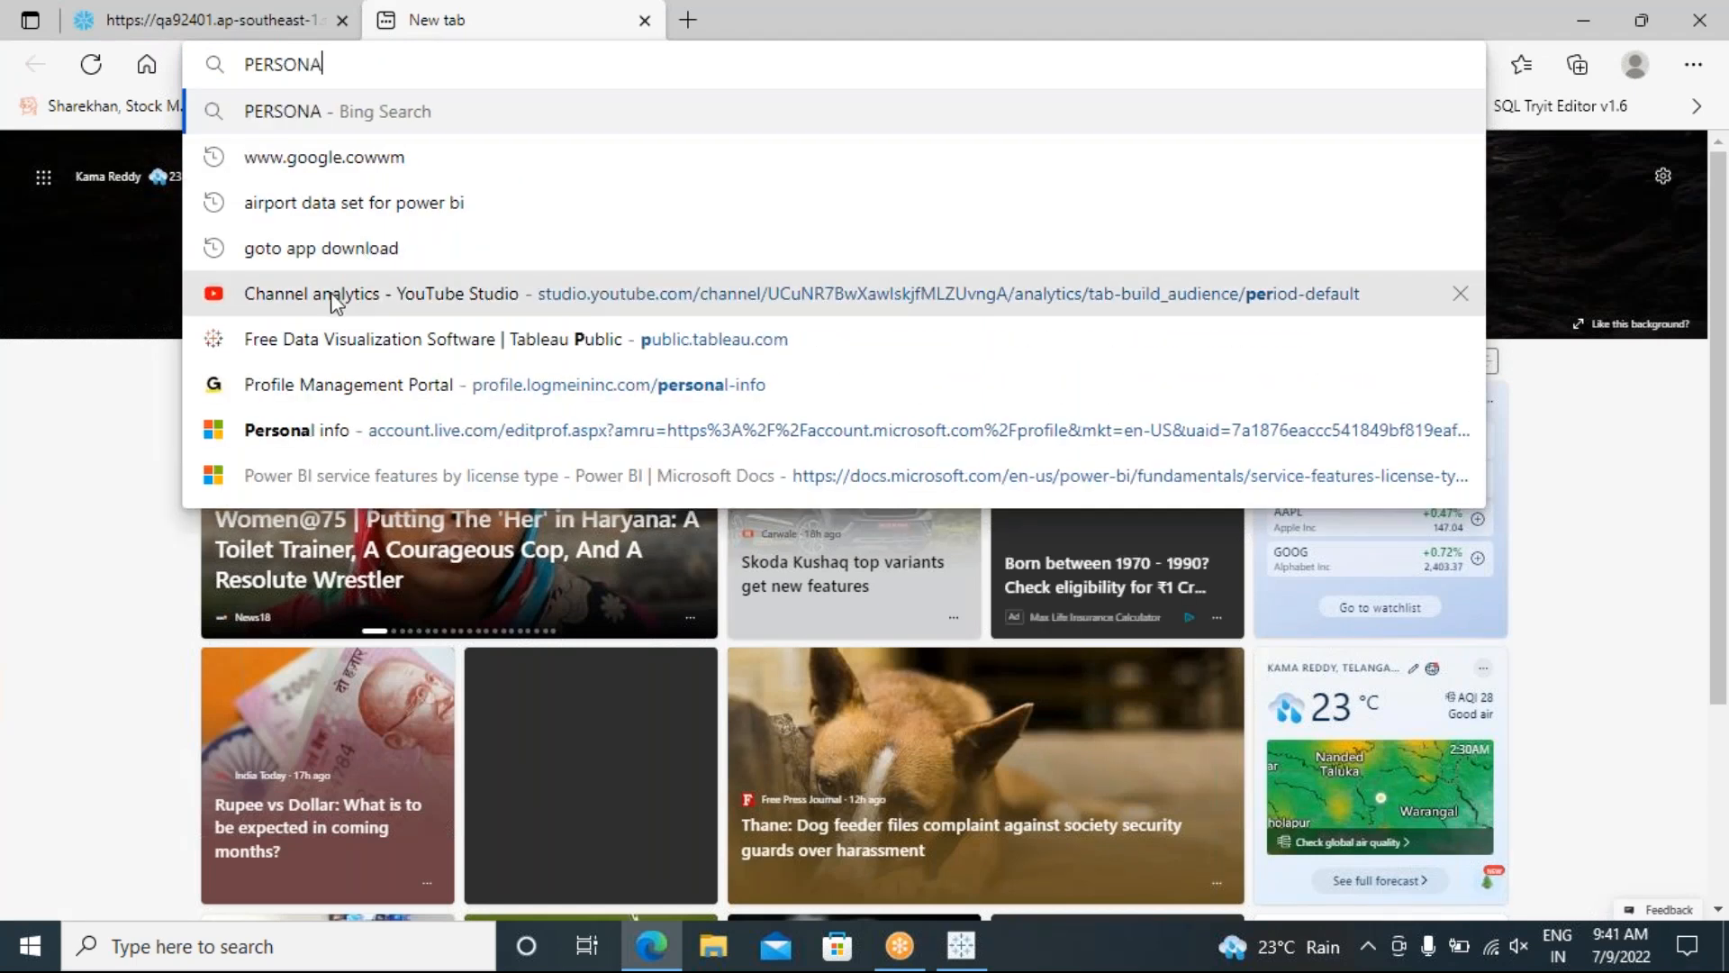
{"action": "type", "text": "L LOAN CALC"}
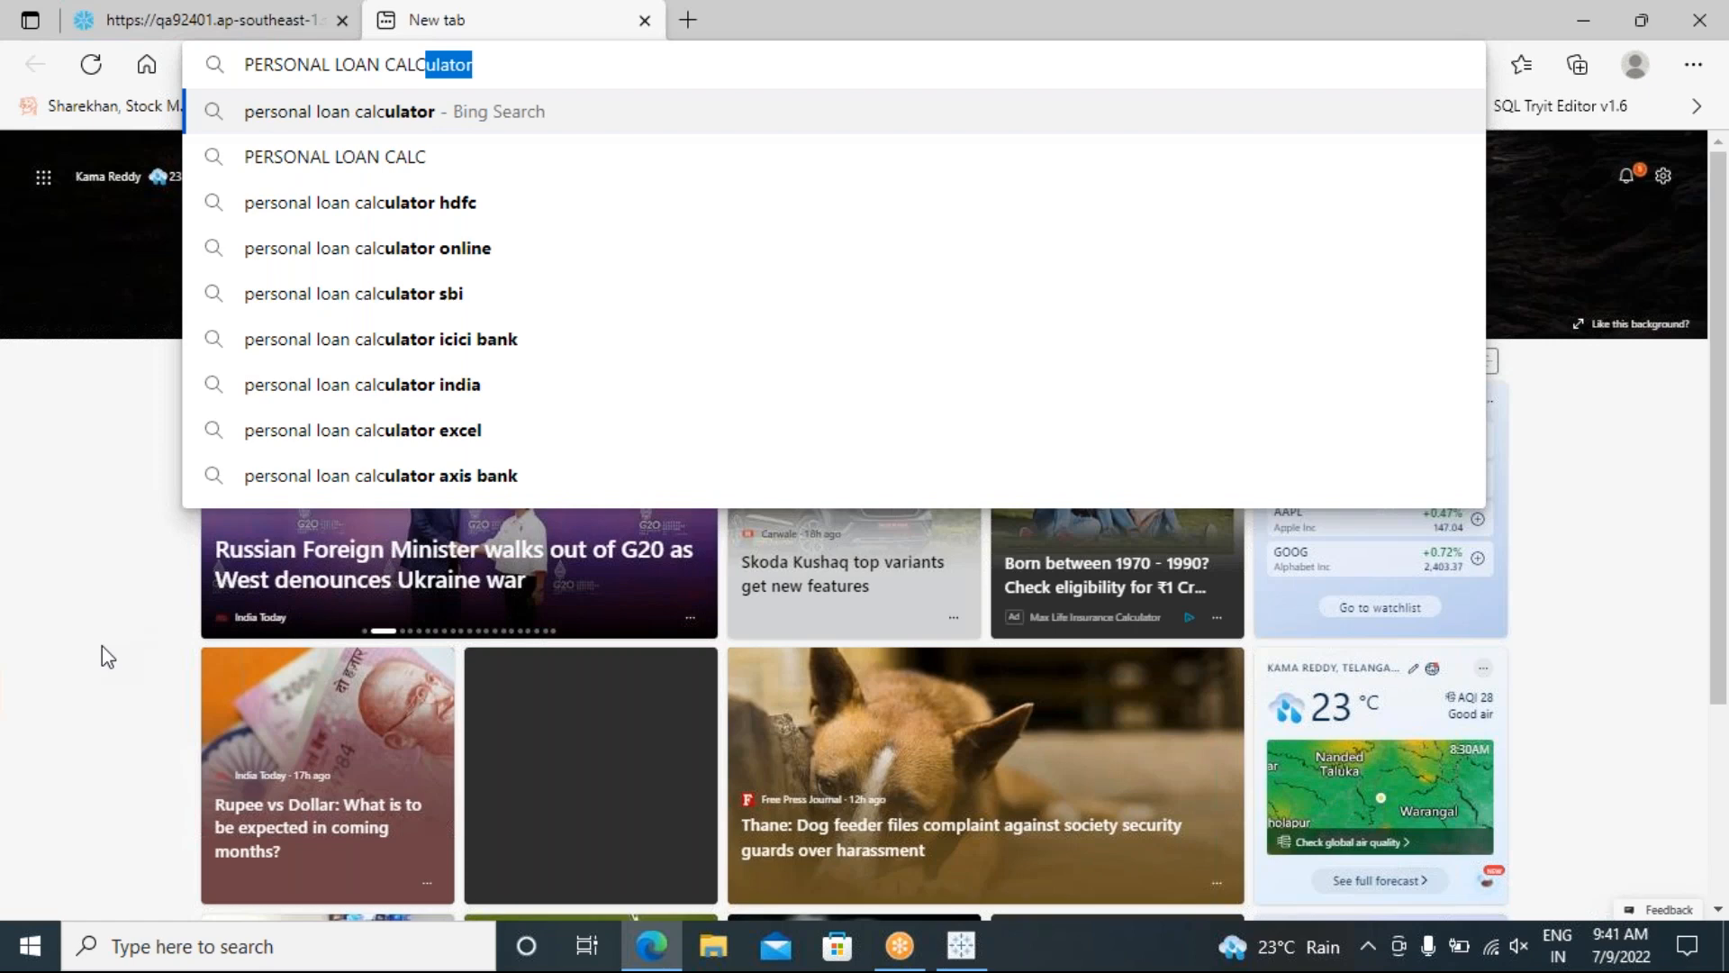
{"action": "left_click", "coordinate": [433, 207]}
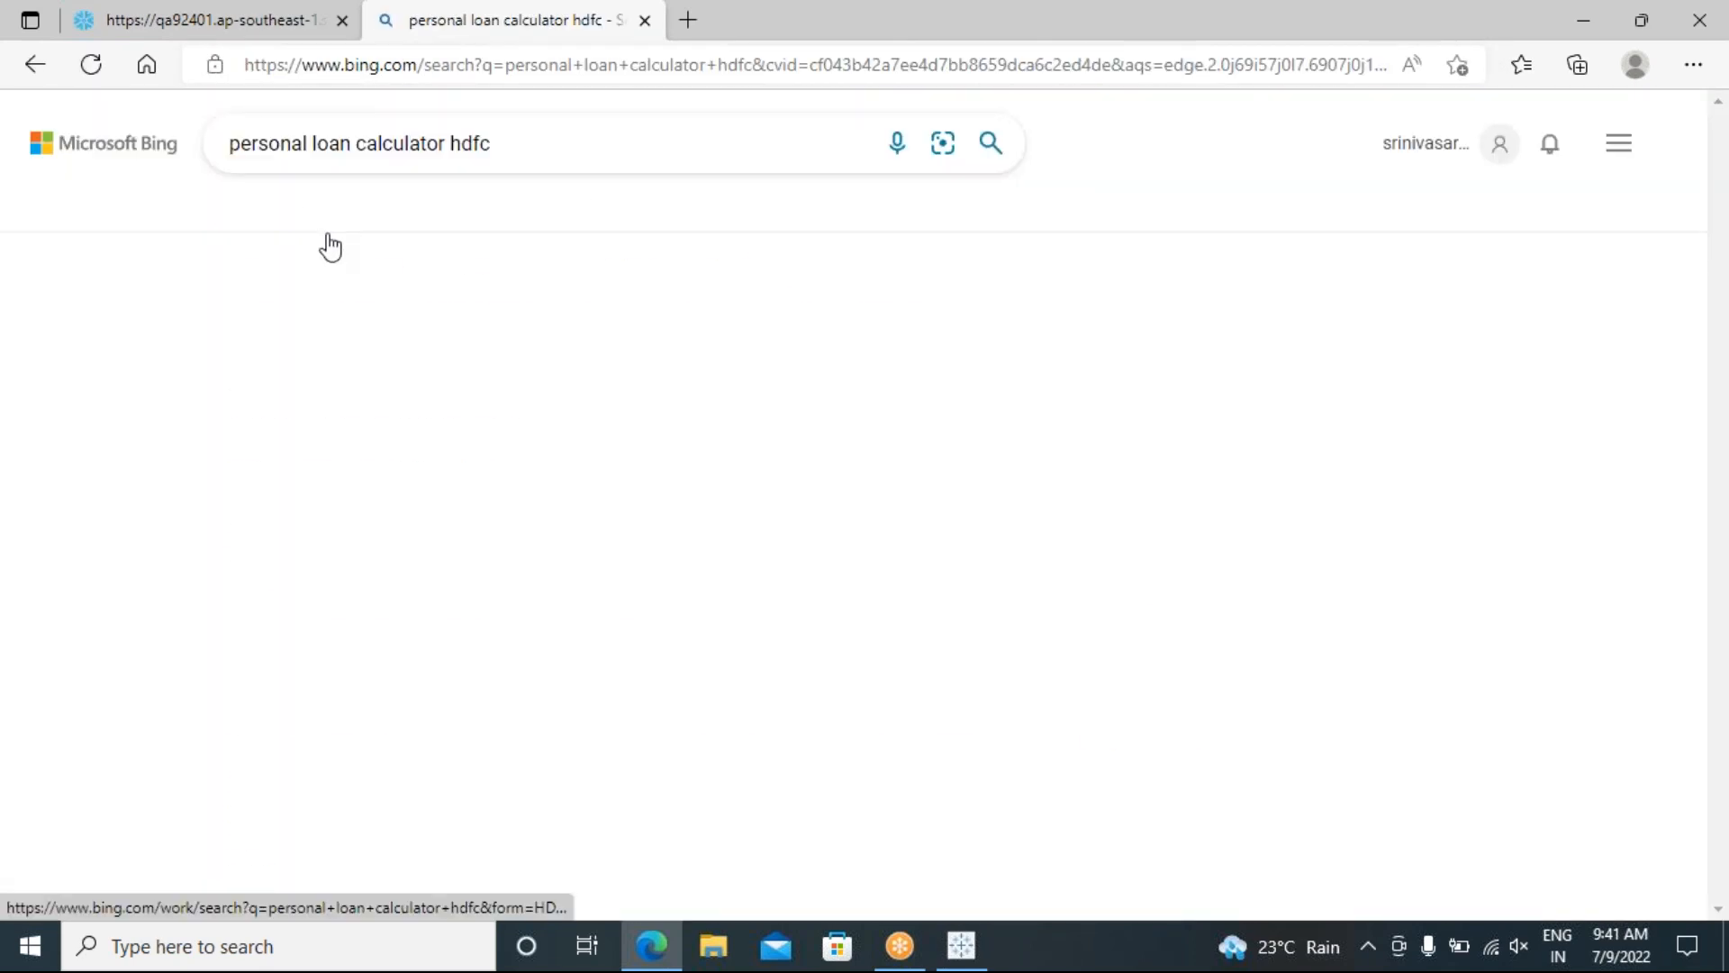
Step: Close the Paisabazaar result and open HDFC Bank's Personal Loan EMI Calculator page
{"action": "left_click", "coordinate": [379, 326]}
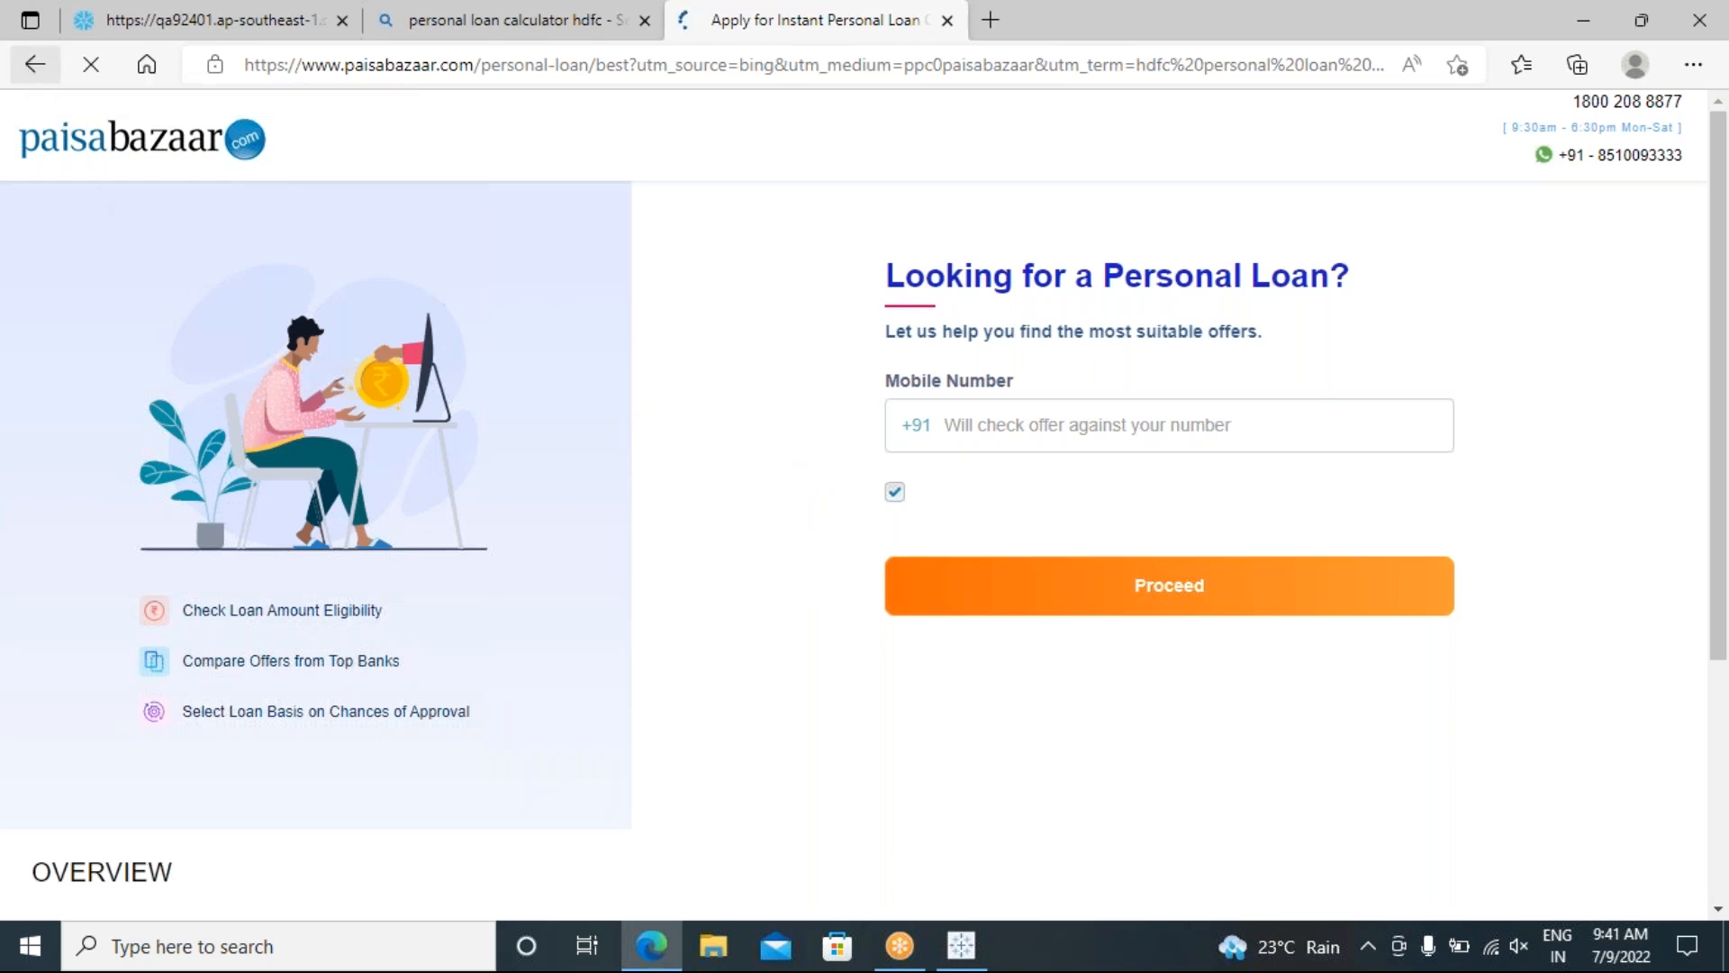
{"action": "key", "text": "ctrl+w"}
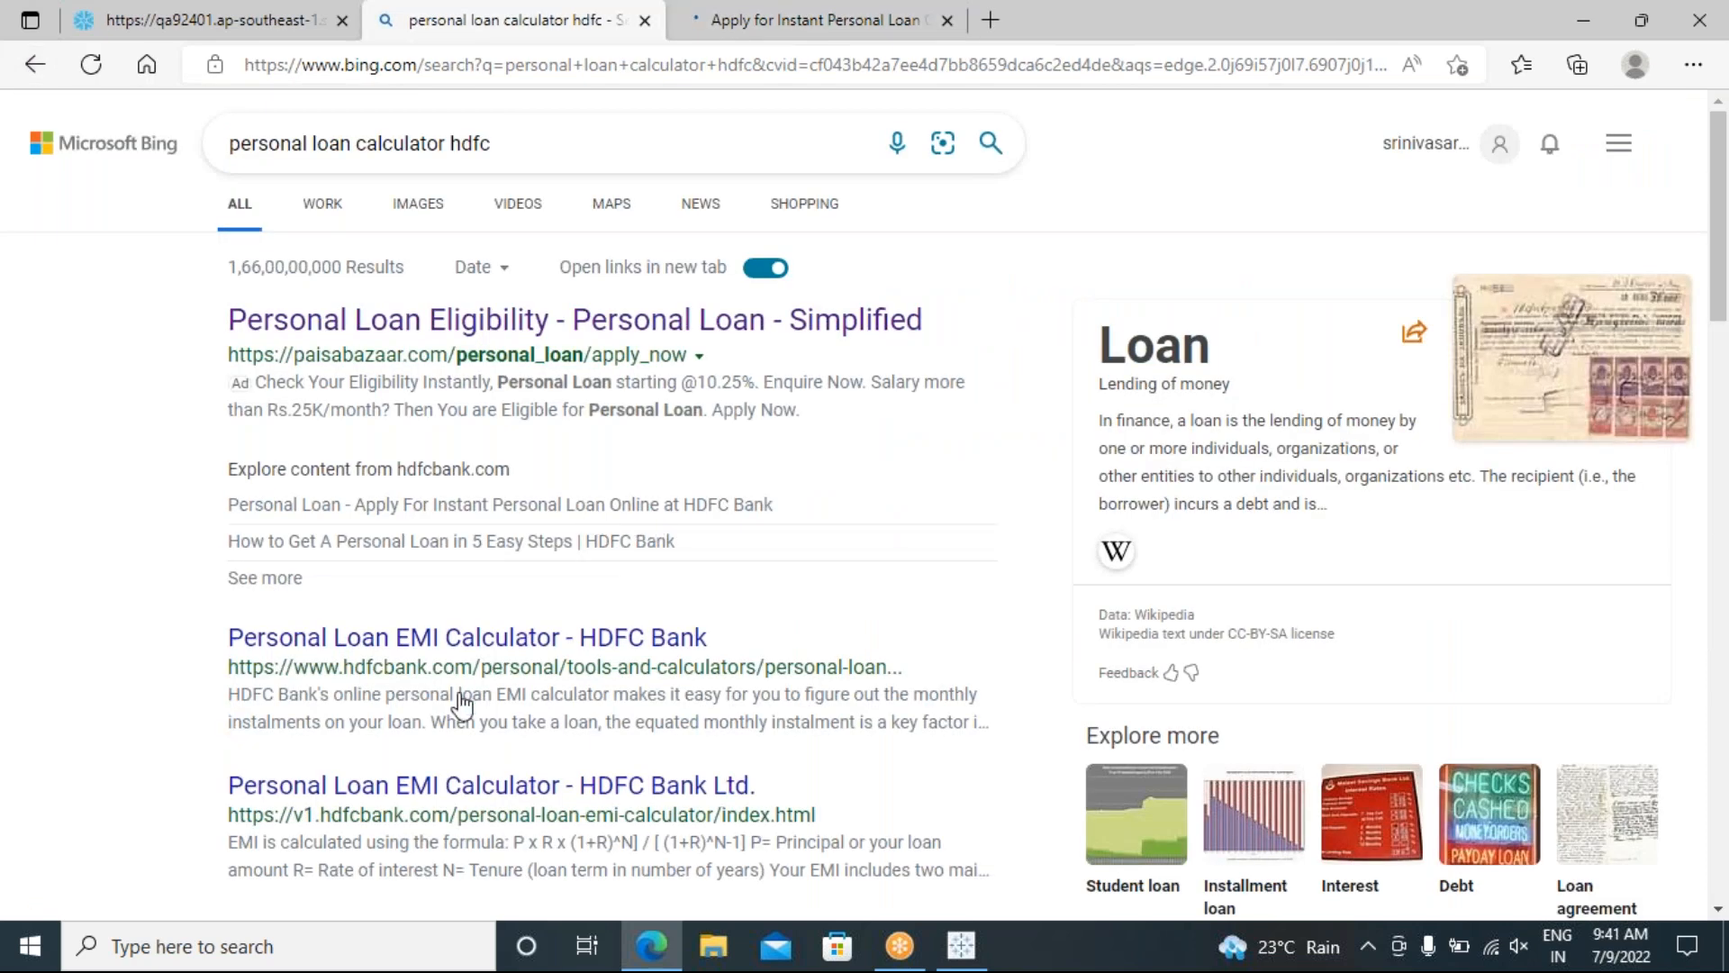
{"action": "left_click", "coordinate": [613, 637]}
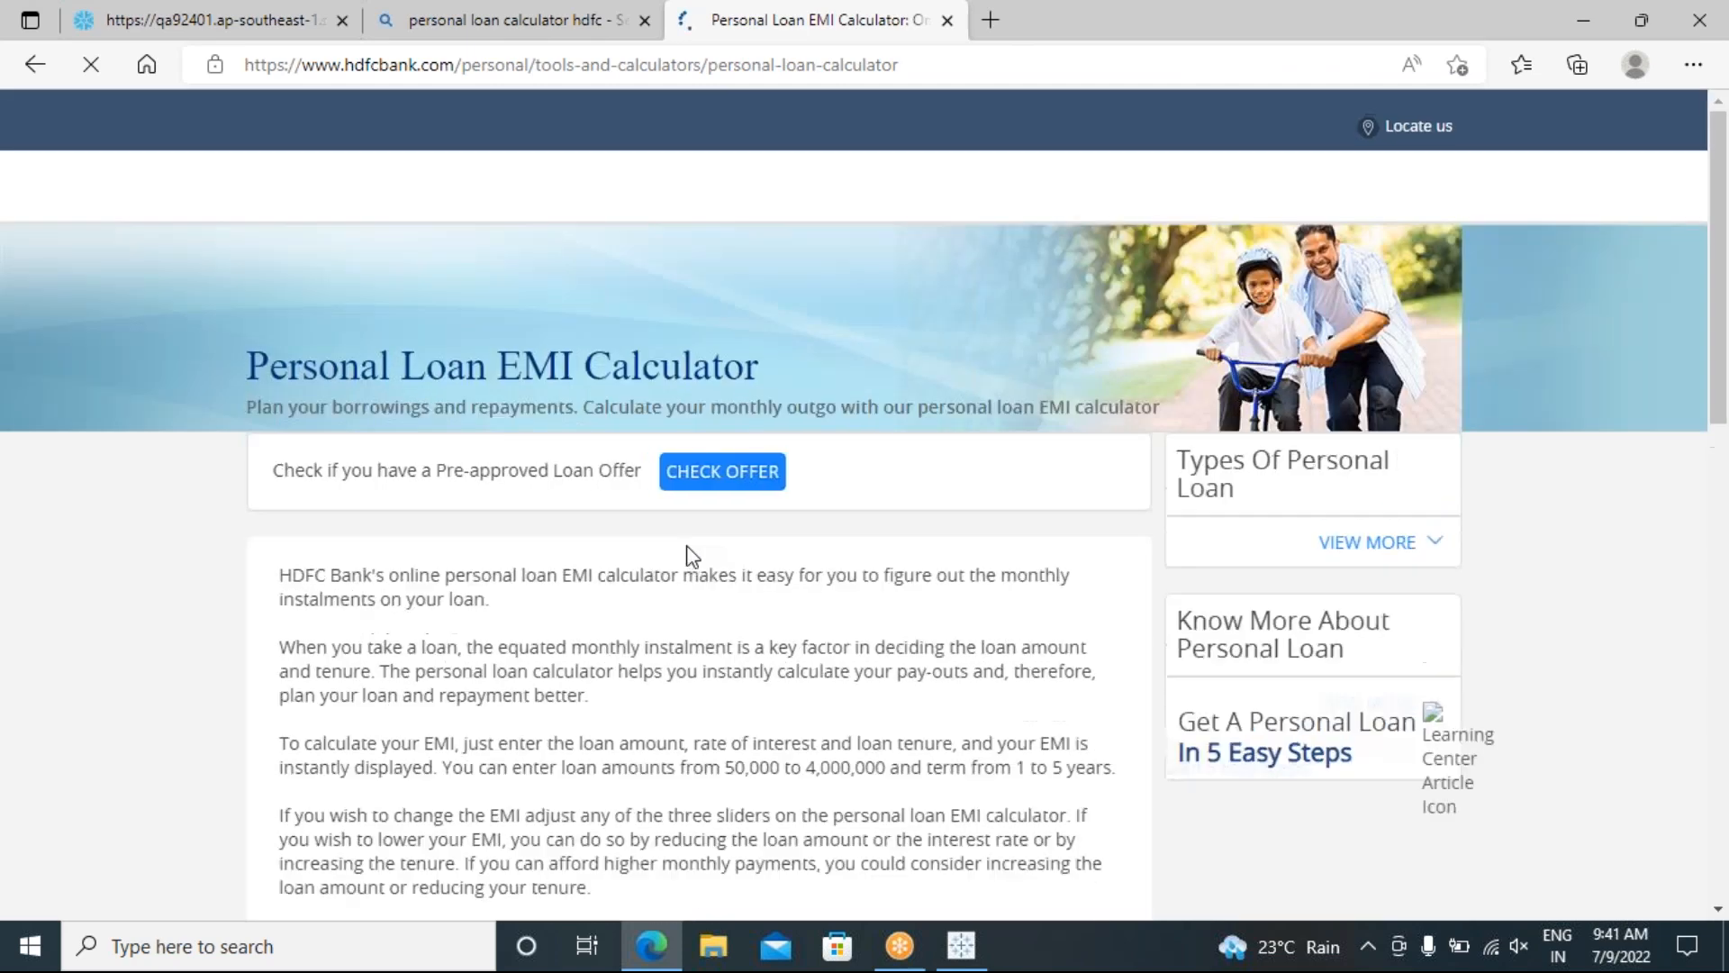
Step: Scroll down the HDFC page toward the EMI calculator's amount, years and interest inputs
{"action": "scroll", "coordinate": [860, 584], "scroll_direction": "down", "scroll_amount": 2}
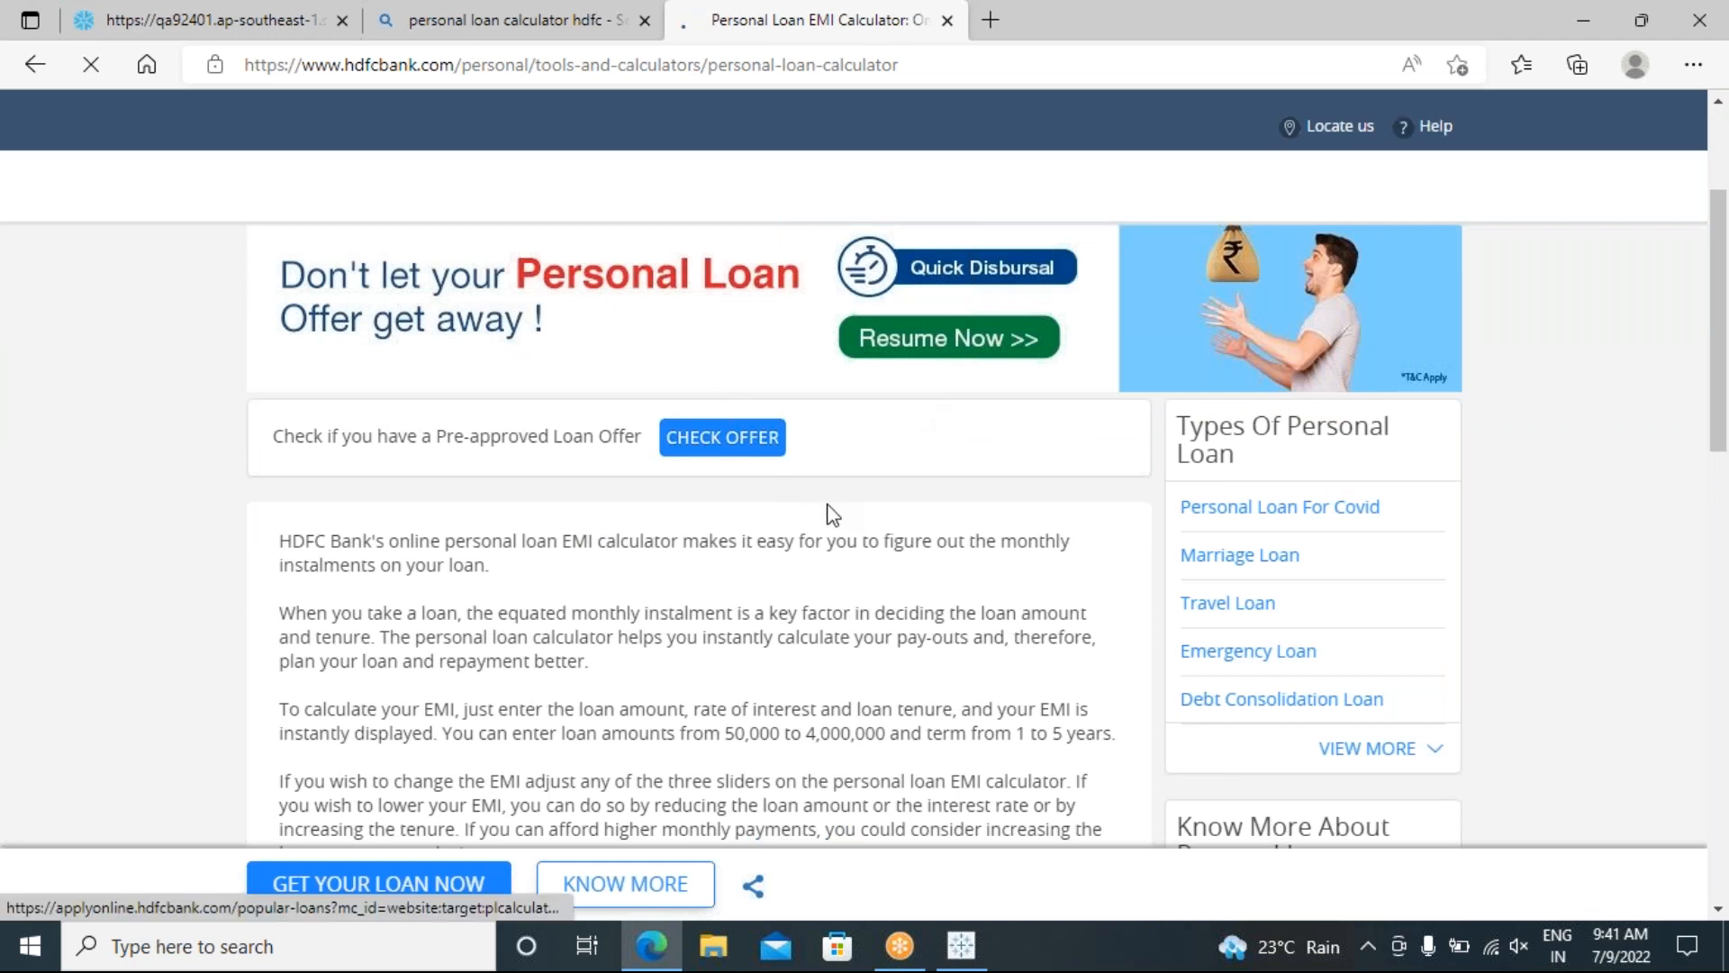
{"action": "scroll", "coordinate": [830, 505], "scroll_direction": "down", "scroll_amount": 2}
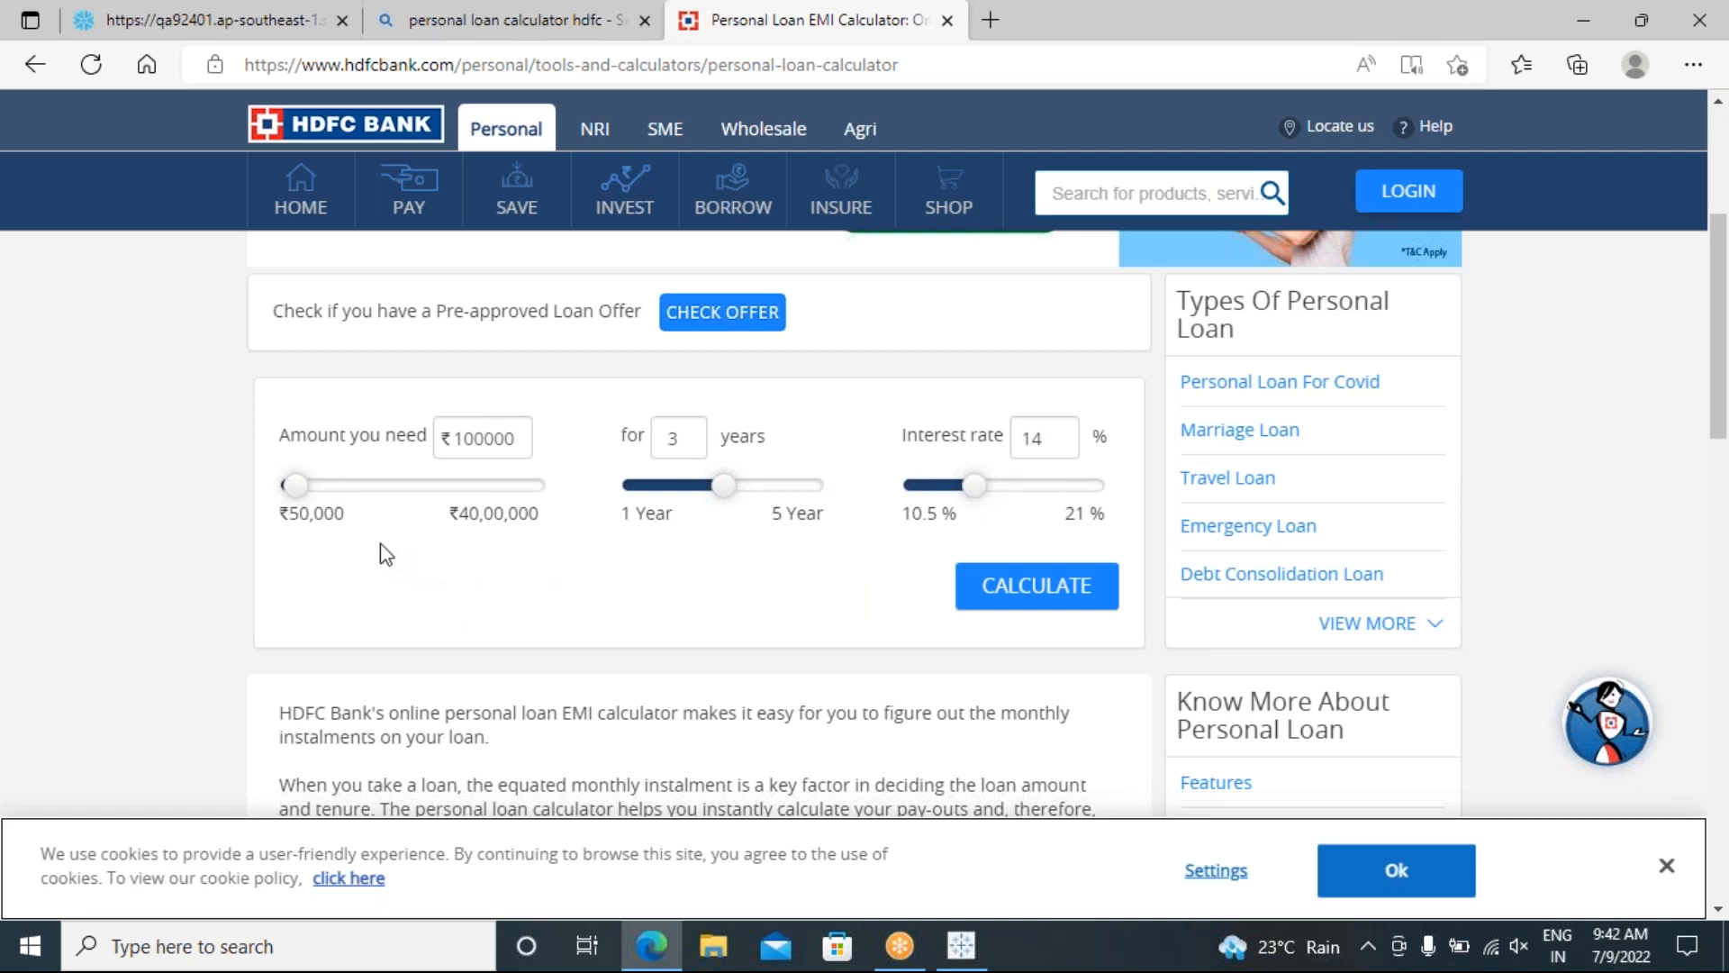
Step: Set the loan amount to ₹500000 with a 3-year tenure
{"action": "mouse_move", "coordinate": [299, 489]}
{"action": "left_mouse_down"}
{"action": "mouse_move", "coordinate": [367, 509]}
{"action": "mouse_move", "coordinate": [301, 498]}
{"action": "mouse_move", "coordinate": [318, 494]}
{"action": "left_mouse_up"}
{"action": "left_click_drag", "start_coordinate": [523, 439], "coordinate": [448, 443]}
{"action": "type", "text": "500000"}
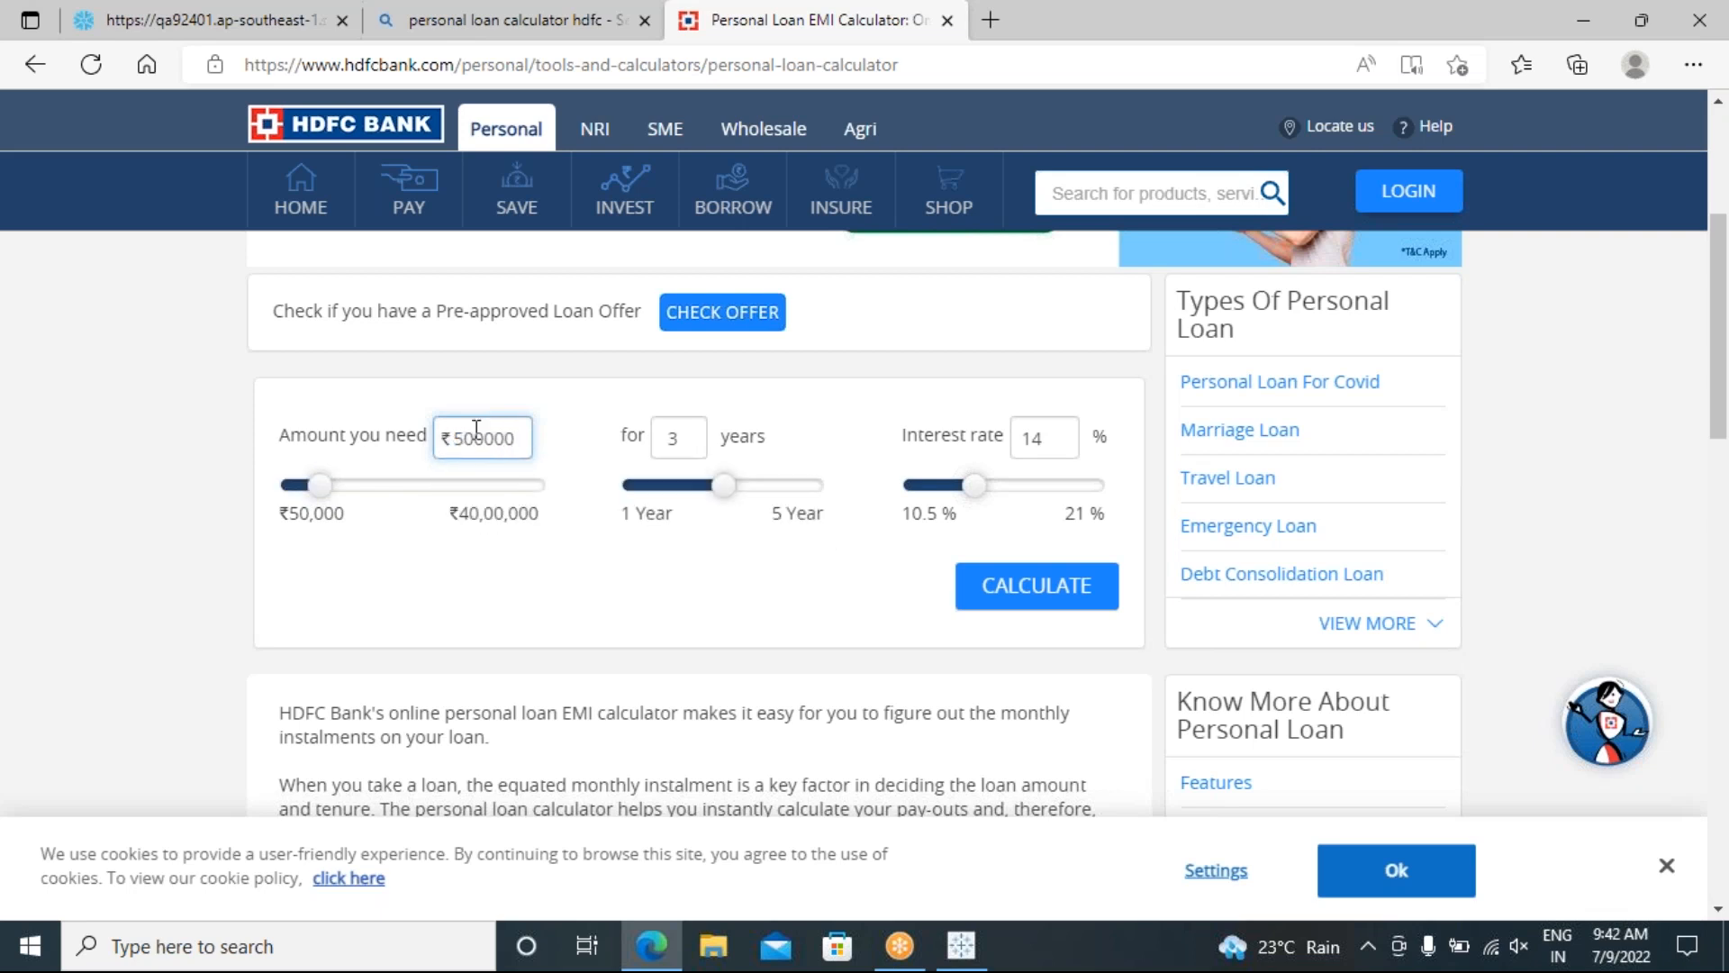
{"action": "left_click", "coordinate": [664, 439]}
{"action": "double_click", "coordinate": [676, 438]}
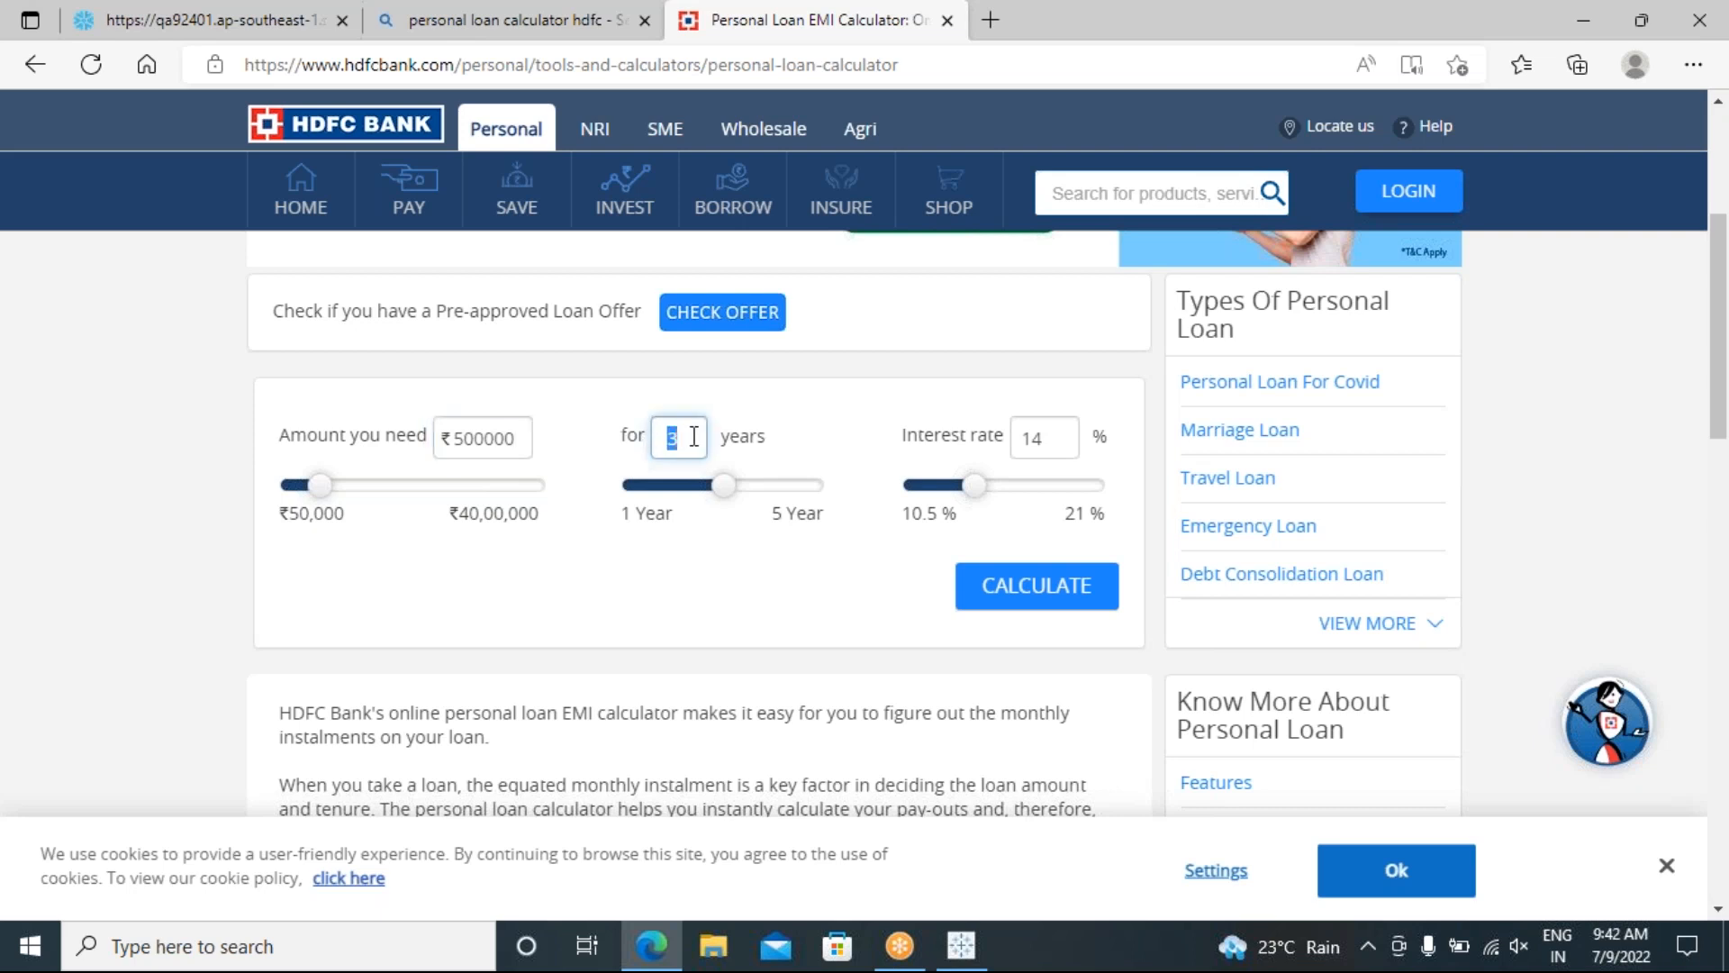
Step: Change the interest rate to 11% and recalculate the EMI to ₹16,369
{"action": "left_click_drag", "start_coordinate": [1051, 437], "coordinate": [992, 442]}
{"action": "type", "text": "1"}
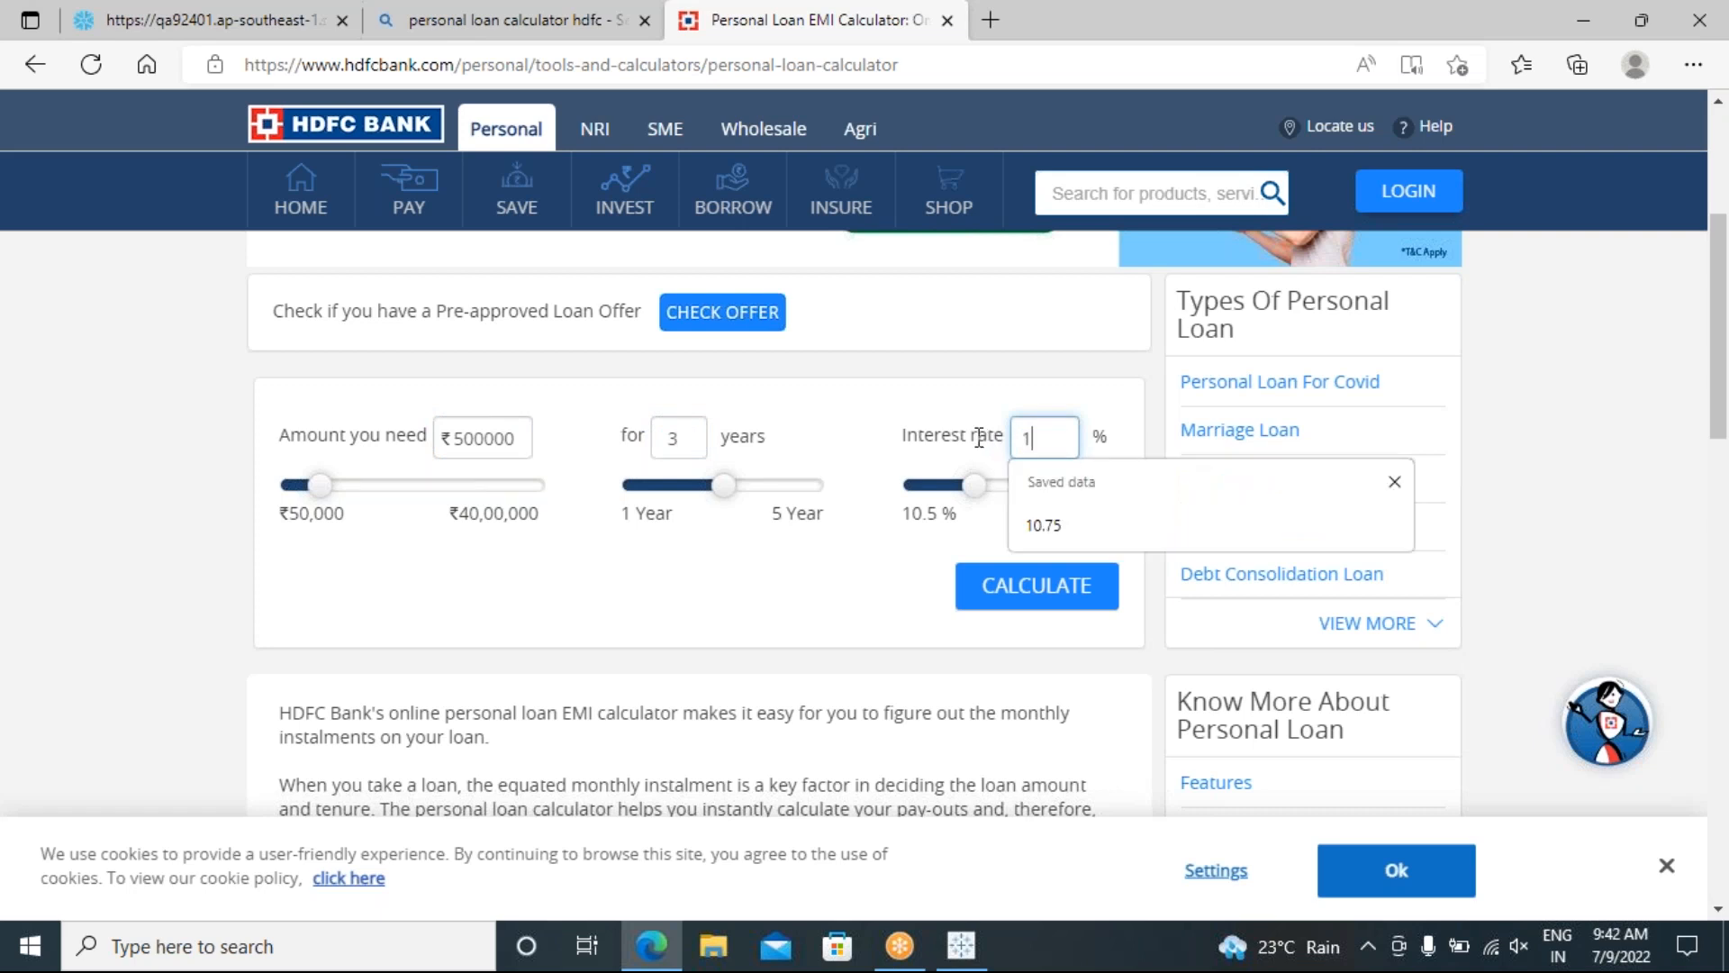
{"action": "left_click", "coordinate": [881, 616]}
{"action": "left_click", "coordinate": [1013, 599]}
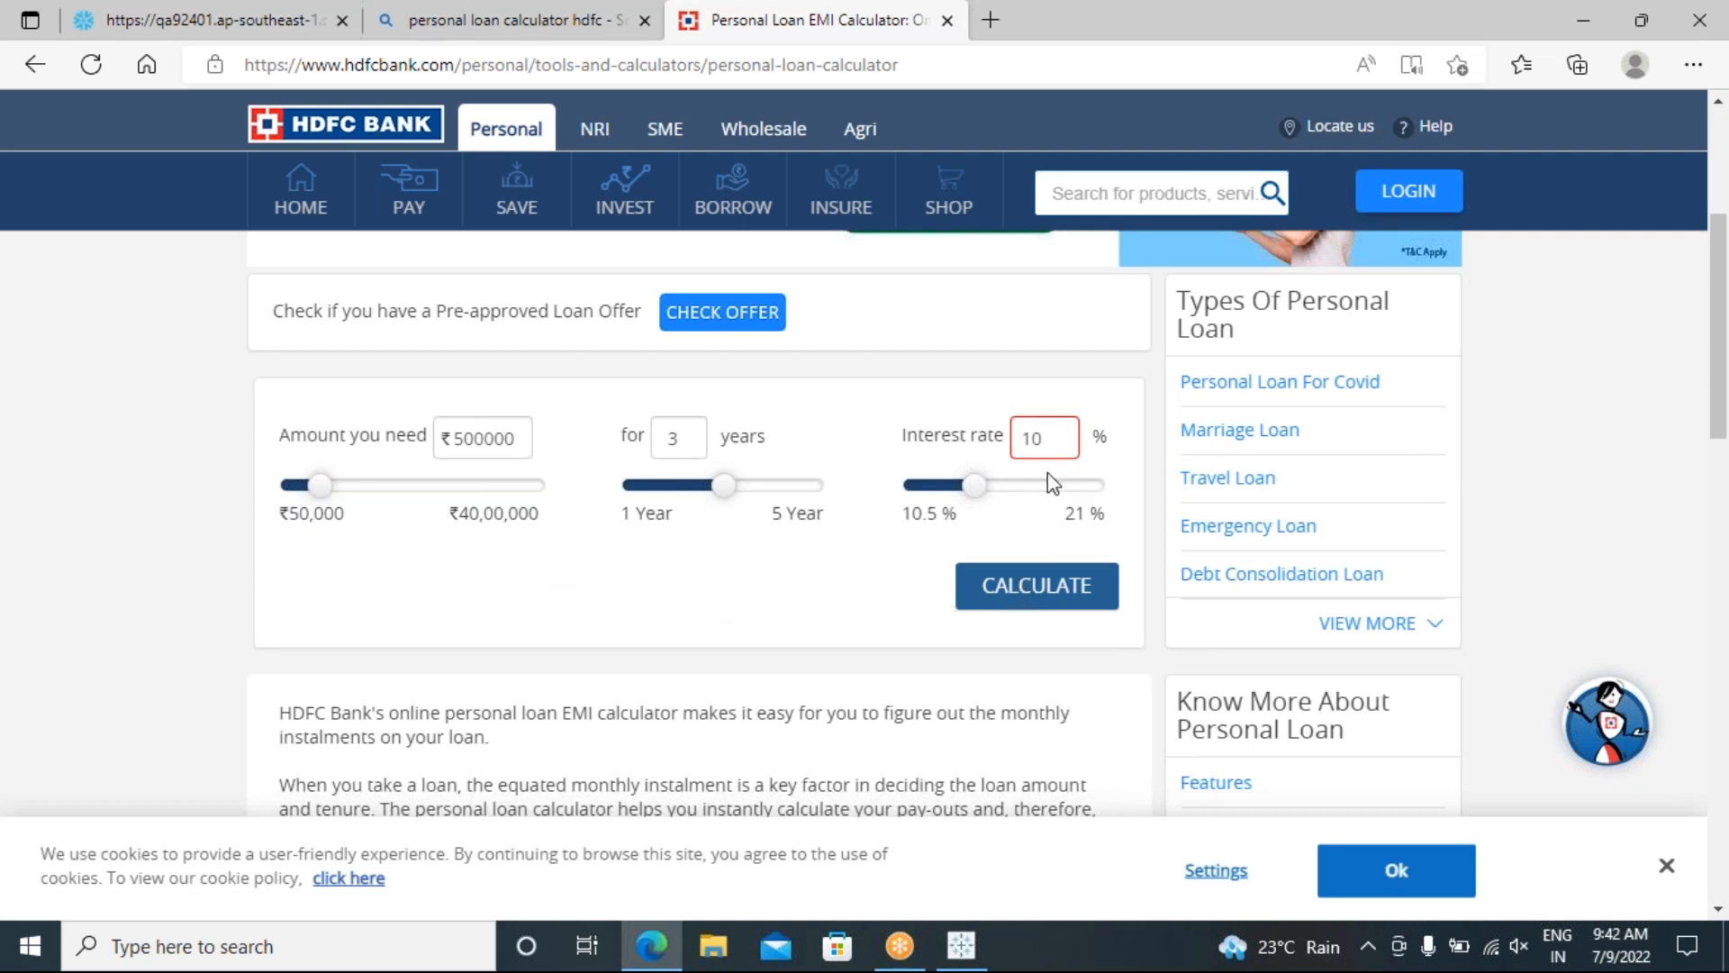
{"action": "left_click", "coordinate": [1052, 441]}
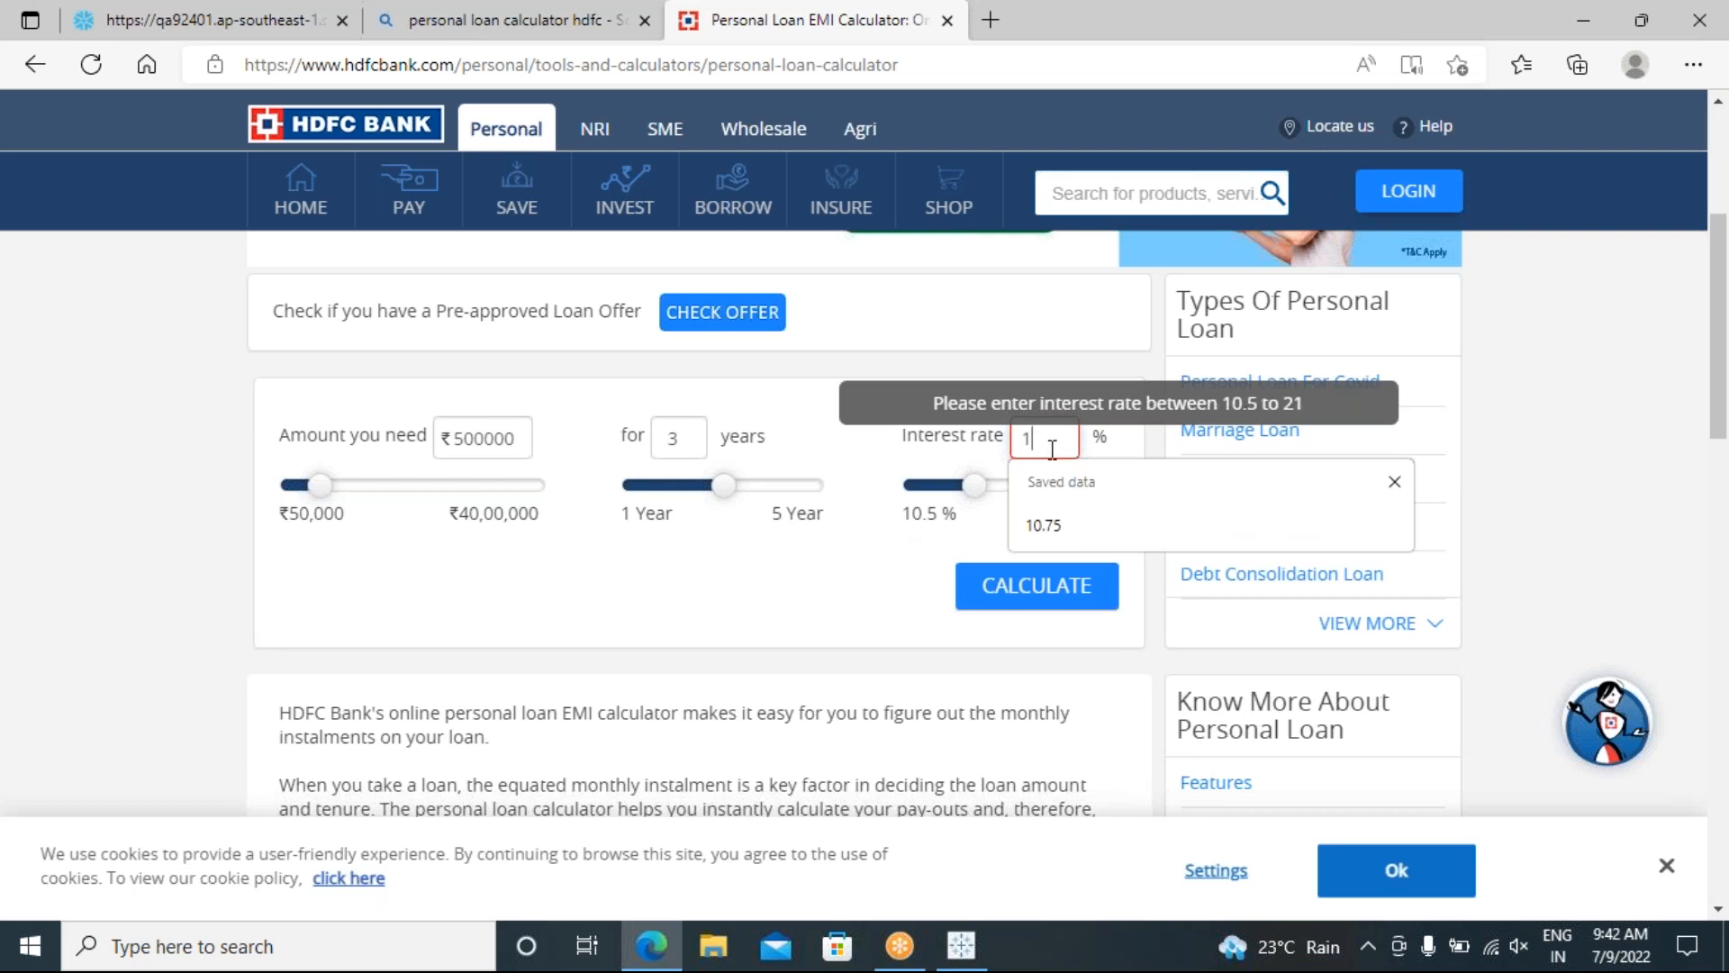
{"action": "type", "text": "1"}
{"action": "left_click", "coordinate": [1009, 595]}
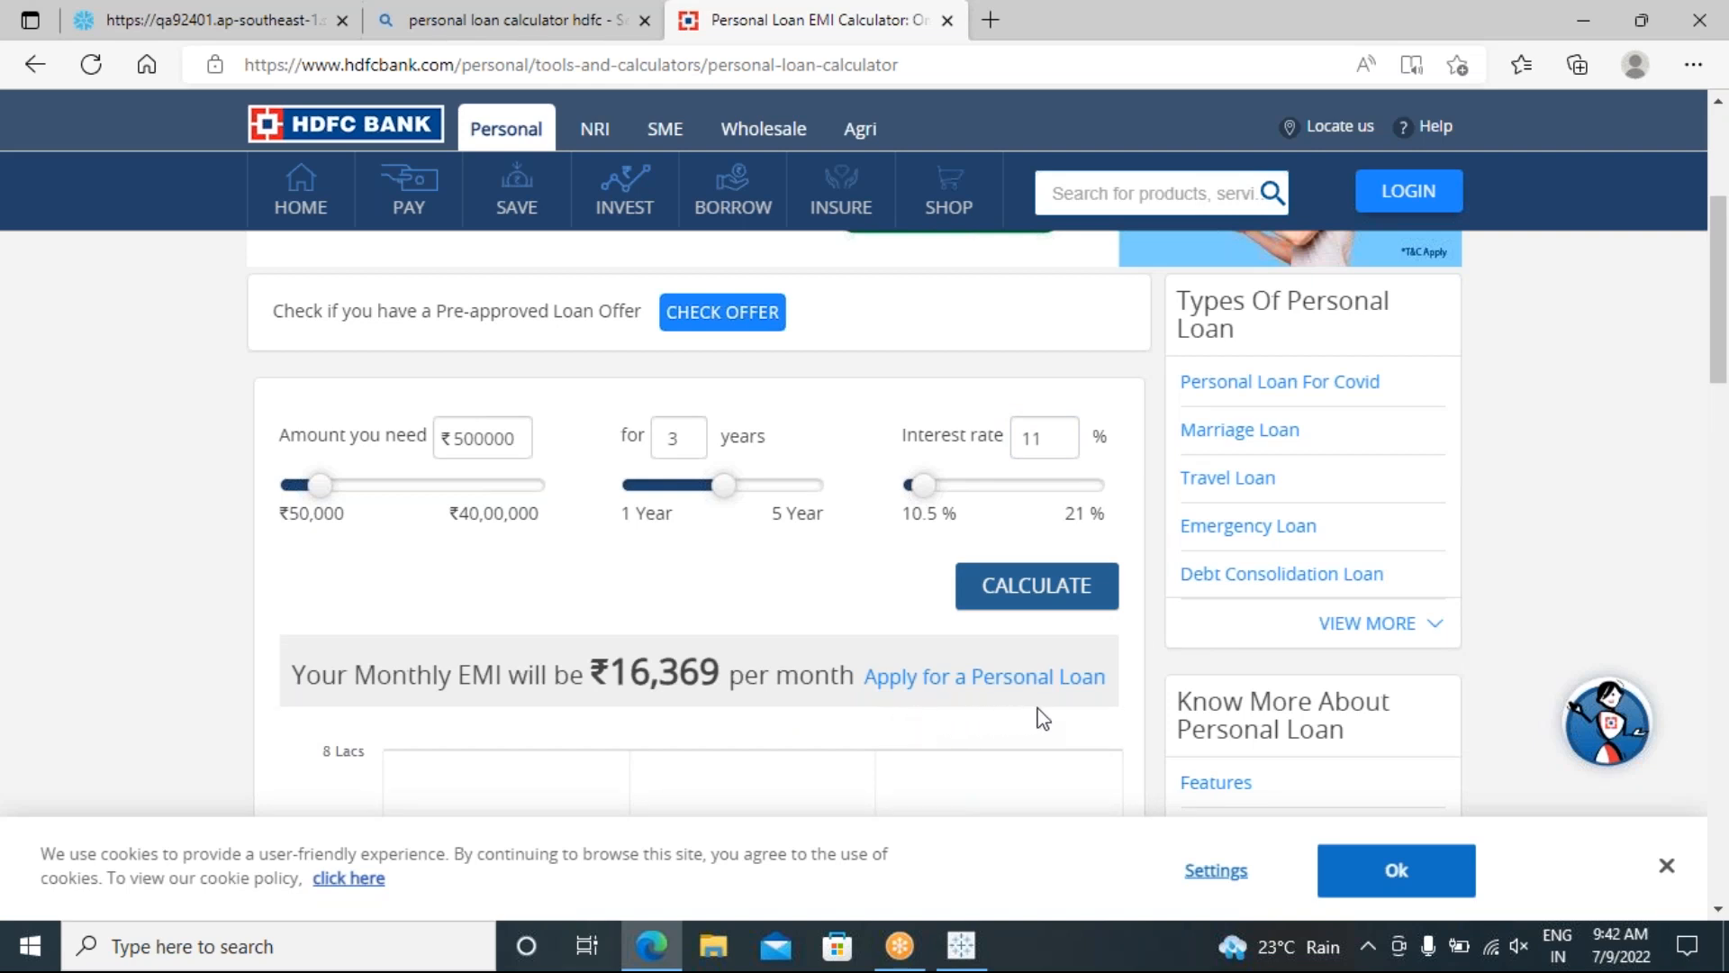
Step: Review the calculator results and highlight the ₹16,369 monthly EMI amount
{"action": "scroll", "coordinate": [1043, 718], "scroll_direction": "down", "scroll_amount": 5}
{"action": "scroll", "coordinate": [1043, 718], "scroll_direction": "up", "scroll_amount": 4}
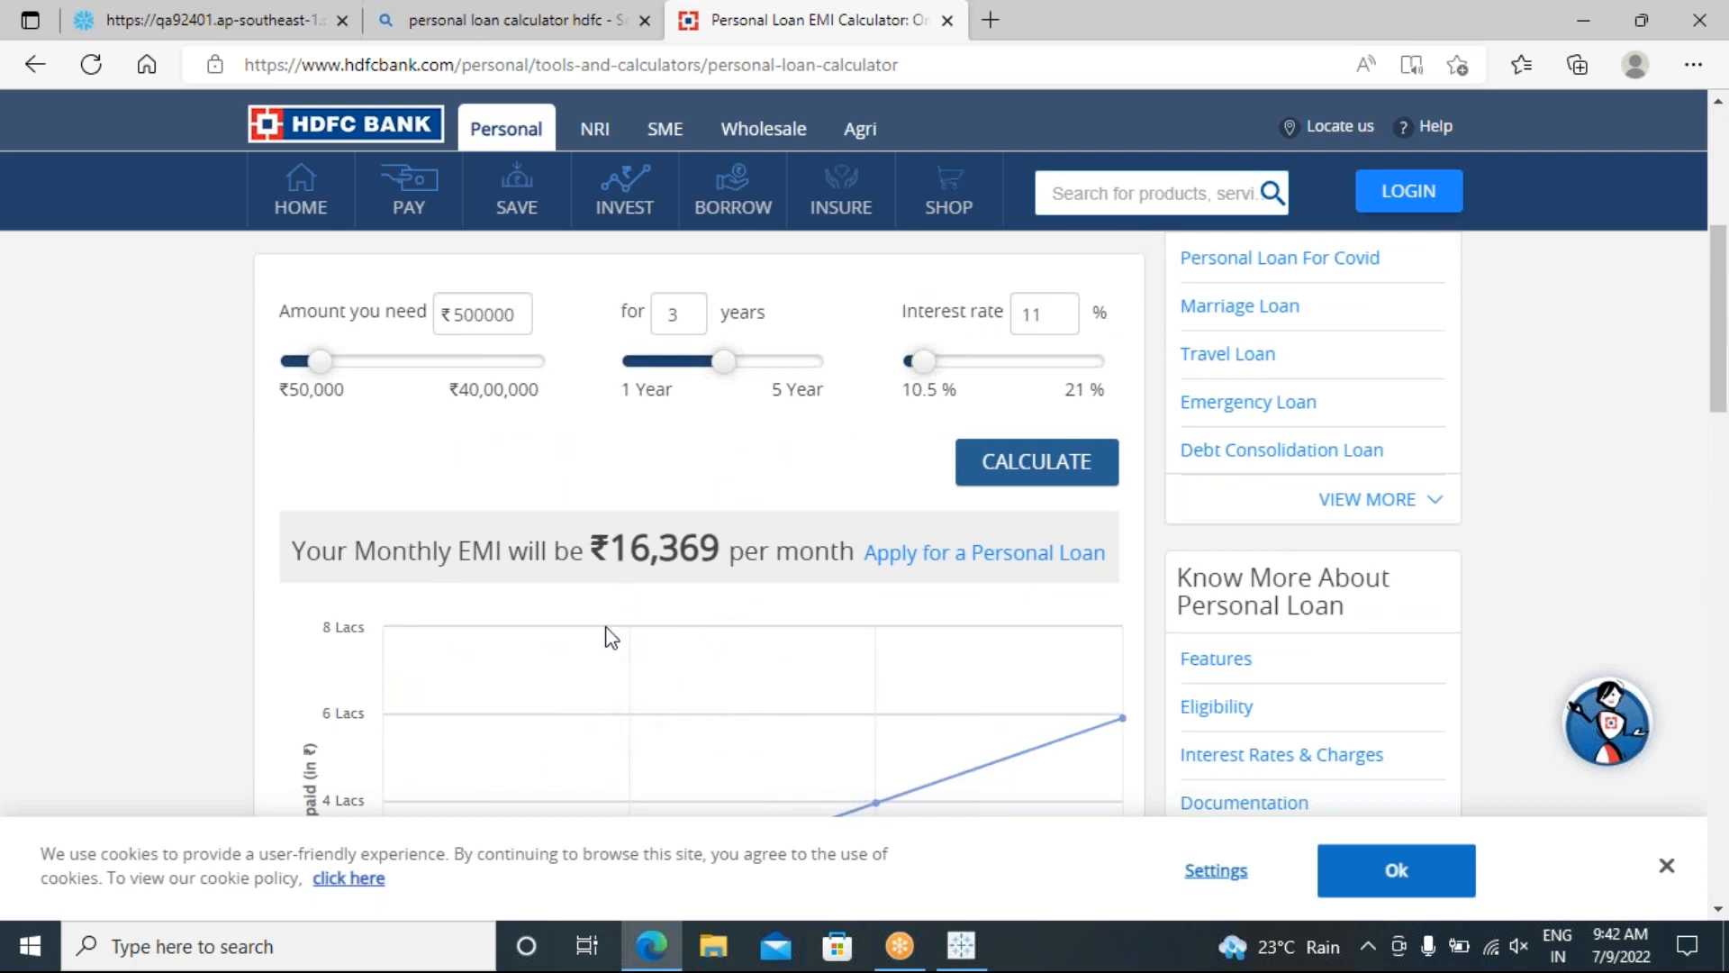
{"action": "scroll", "coordinate": [388, 492], "scroll_direction": "up", "scroll_amount": 3}
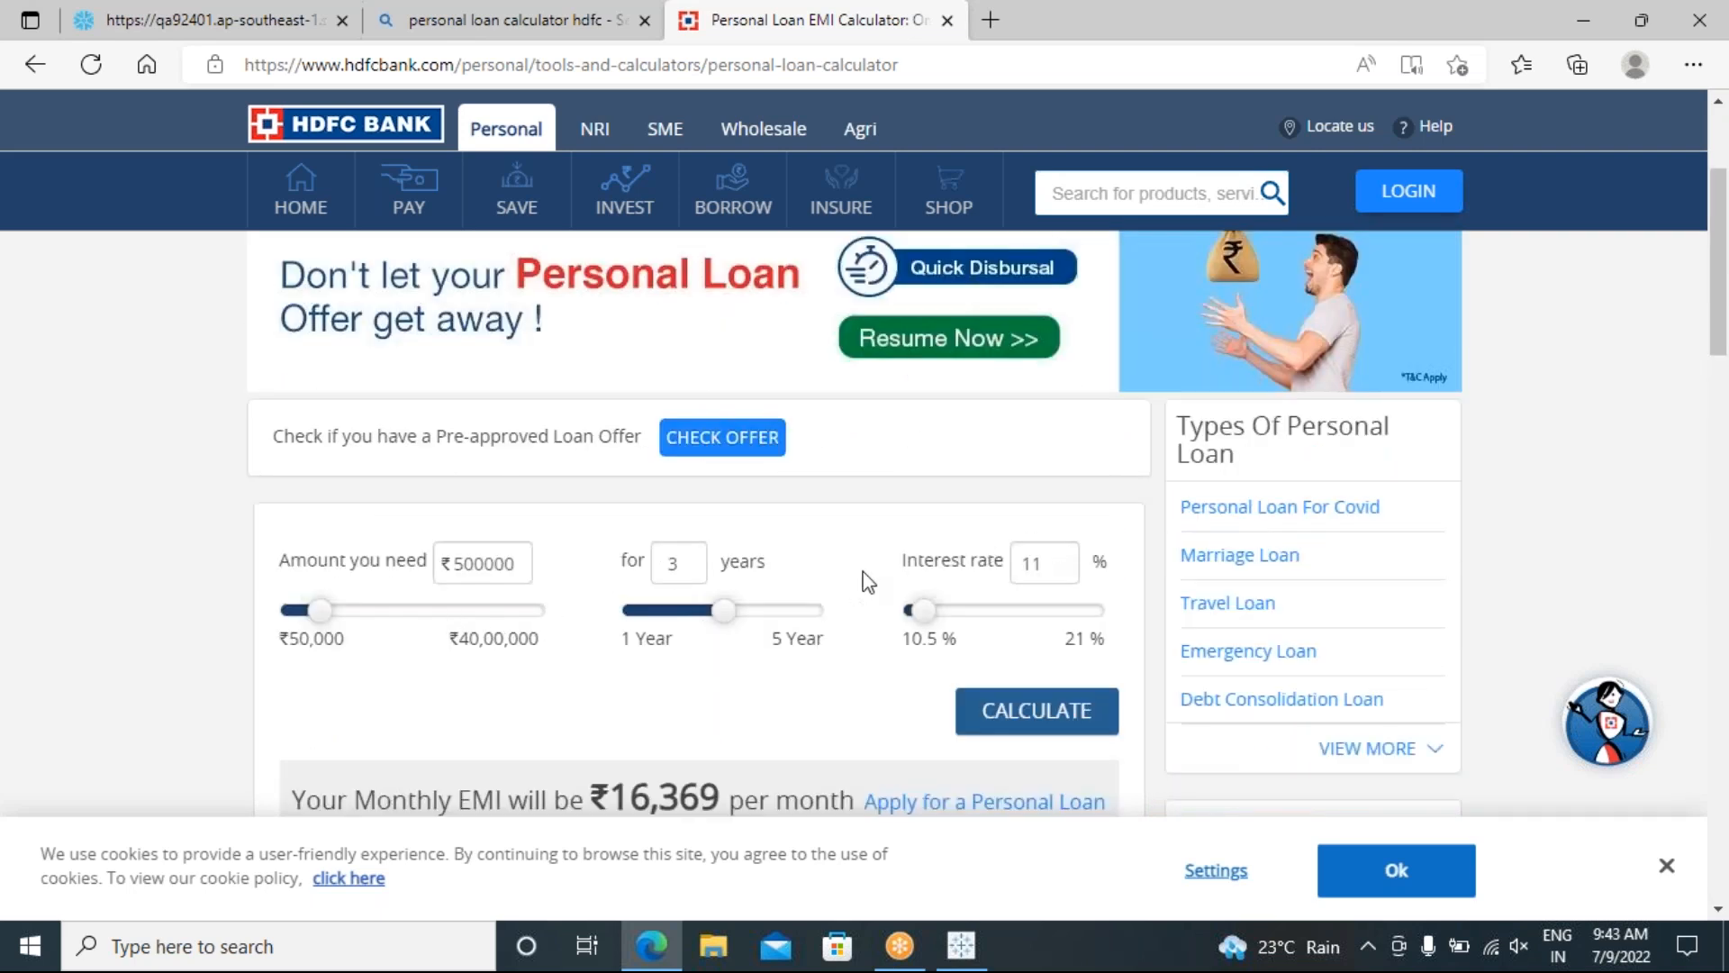
{"action": "scroll", "coordinate": [869, 586], "scroll_direction": "down", "scroll_amount": 1}
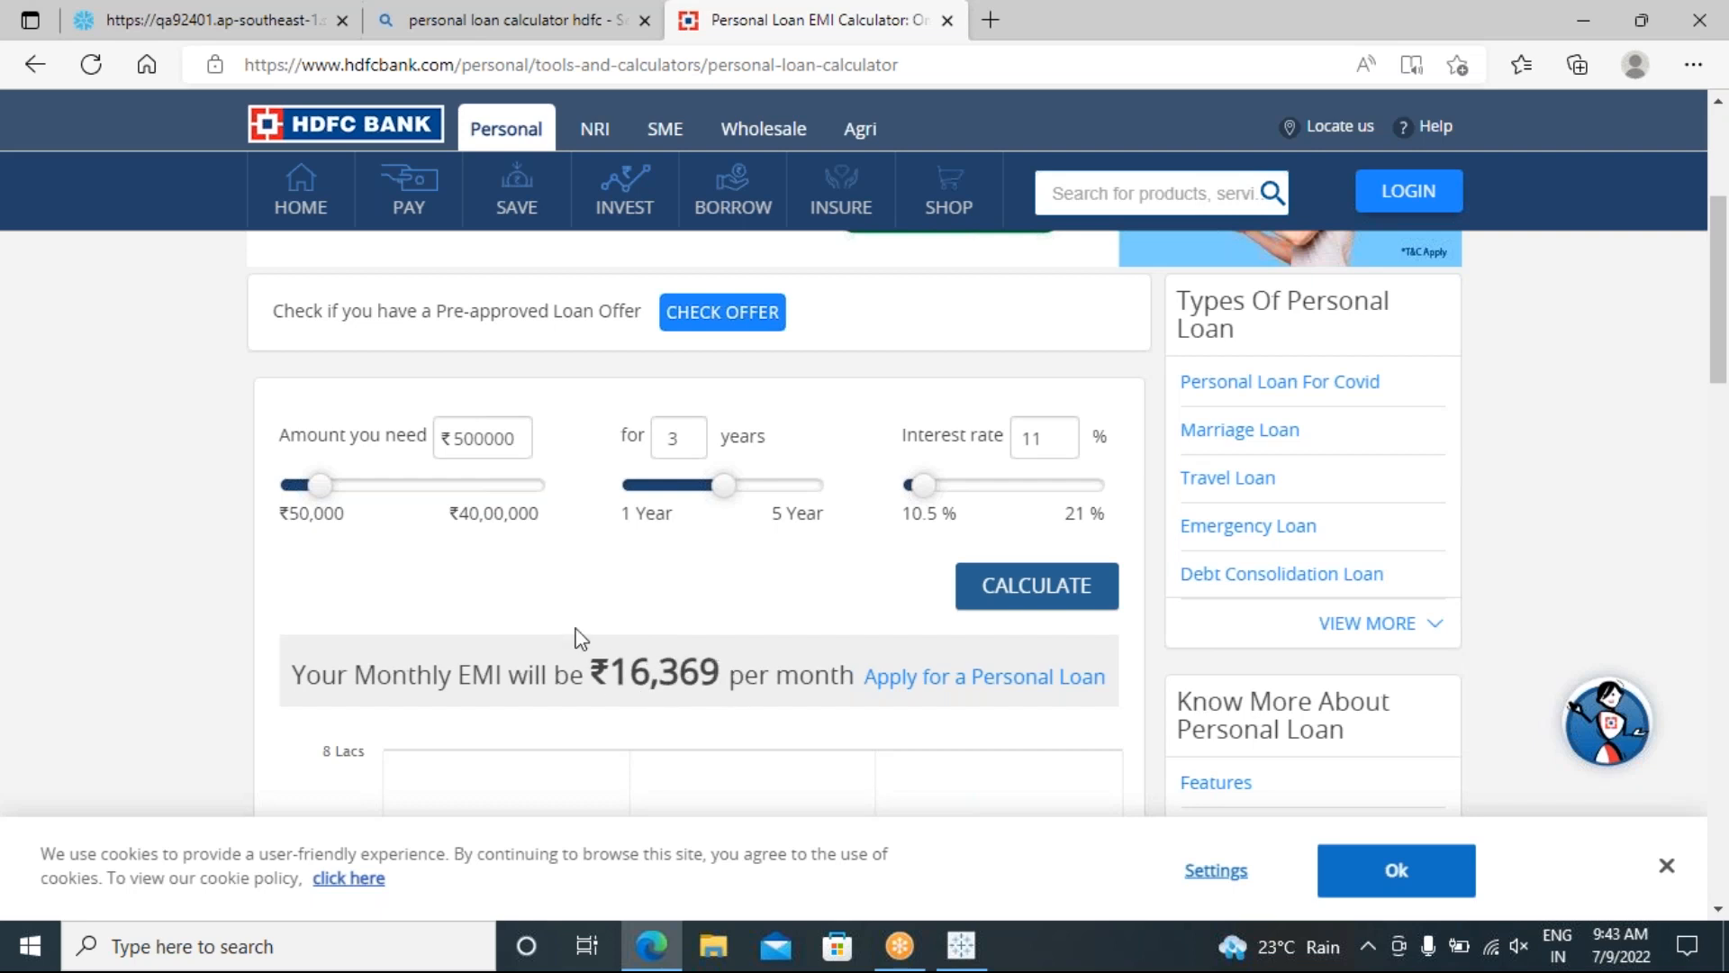
{"action": "left_click_drag", "start_coordinate": [720, 677], "coordinate": [585, 677]}
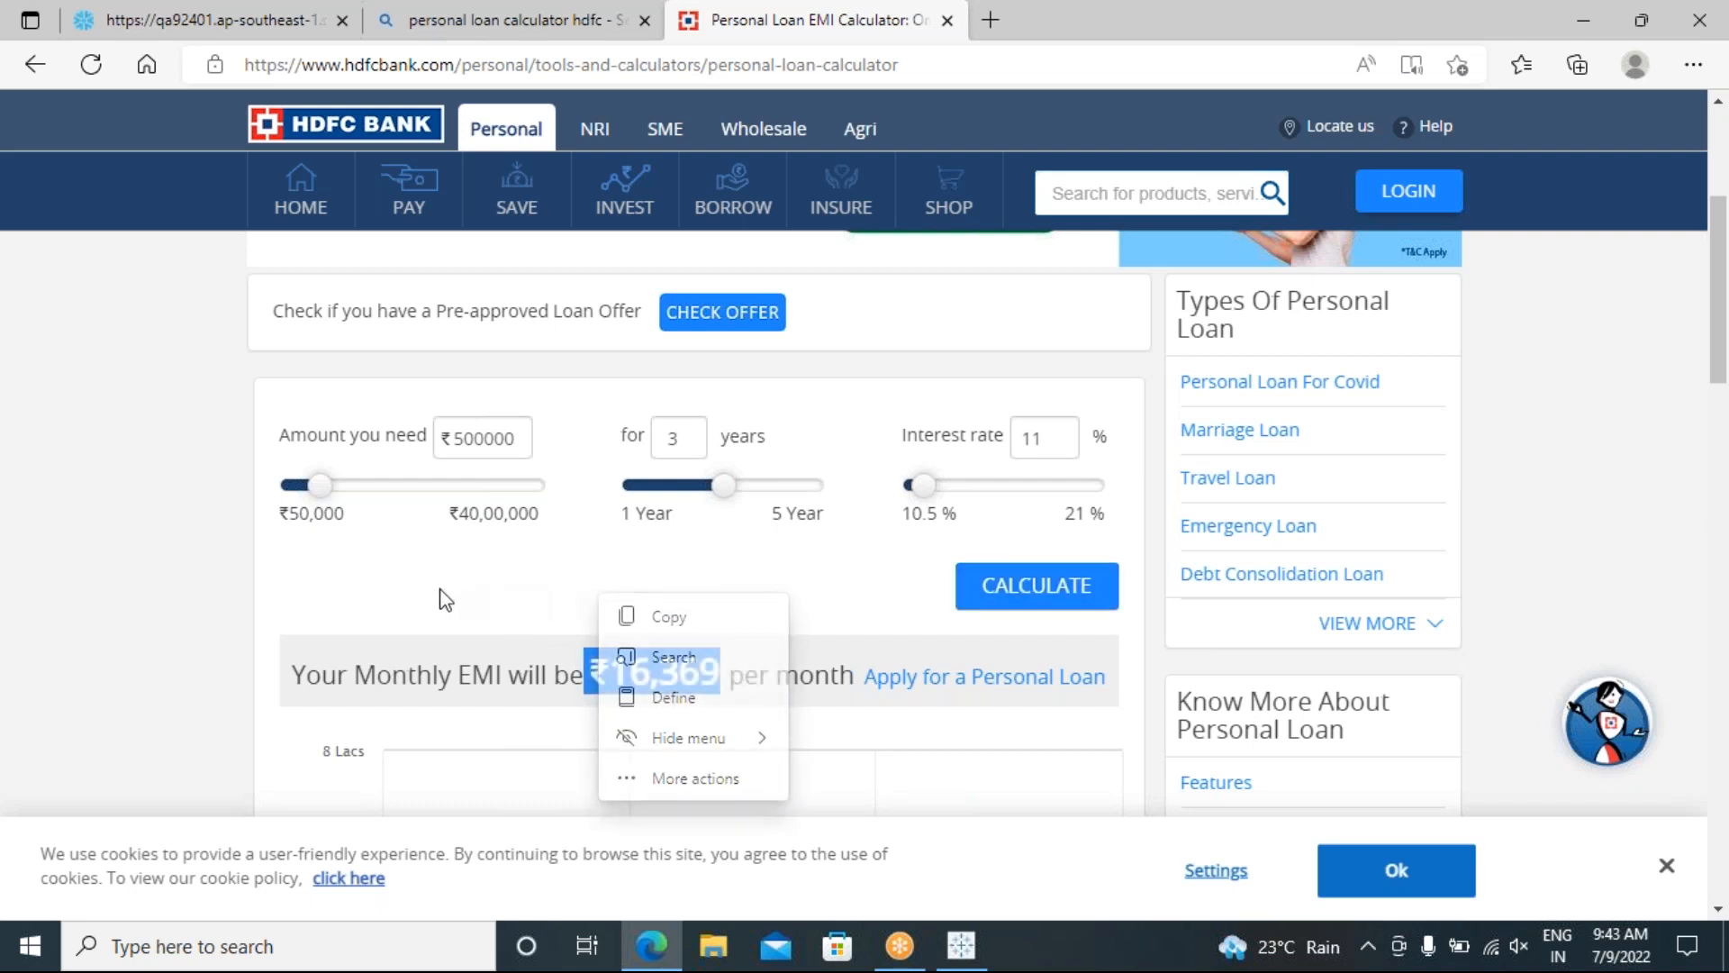
{"action": "left_click", "coordinate": [445, 613]}
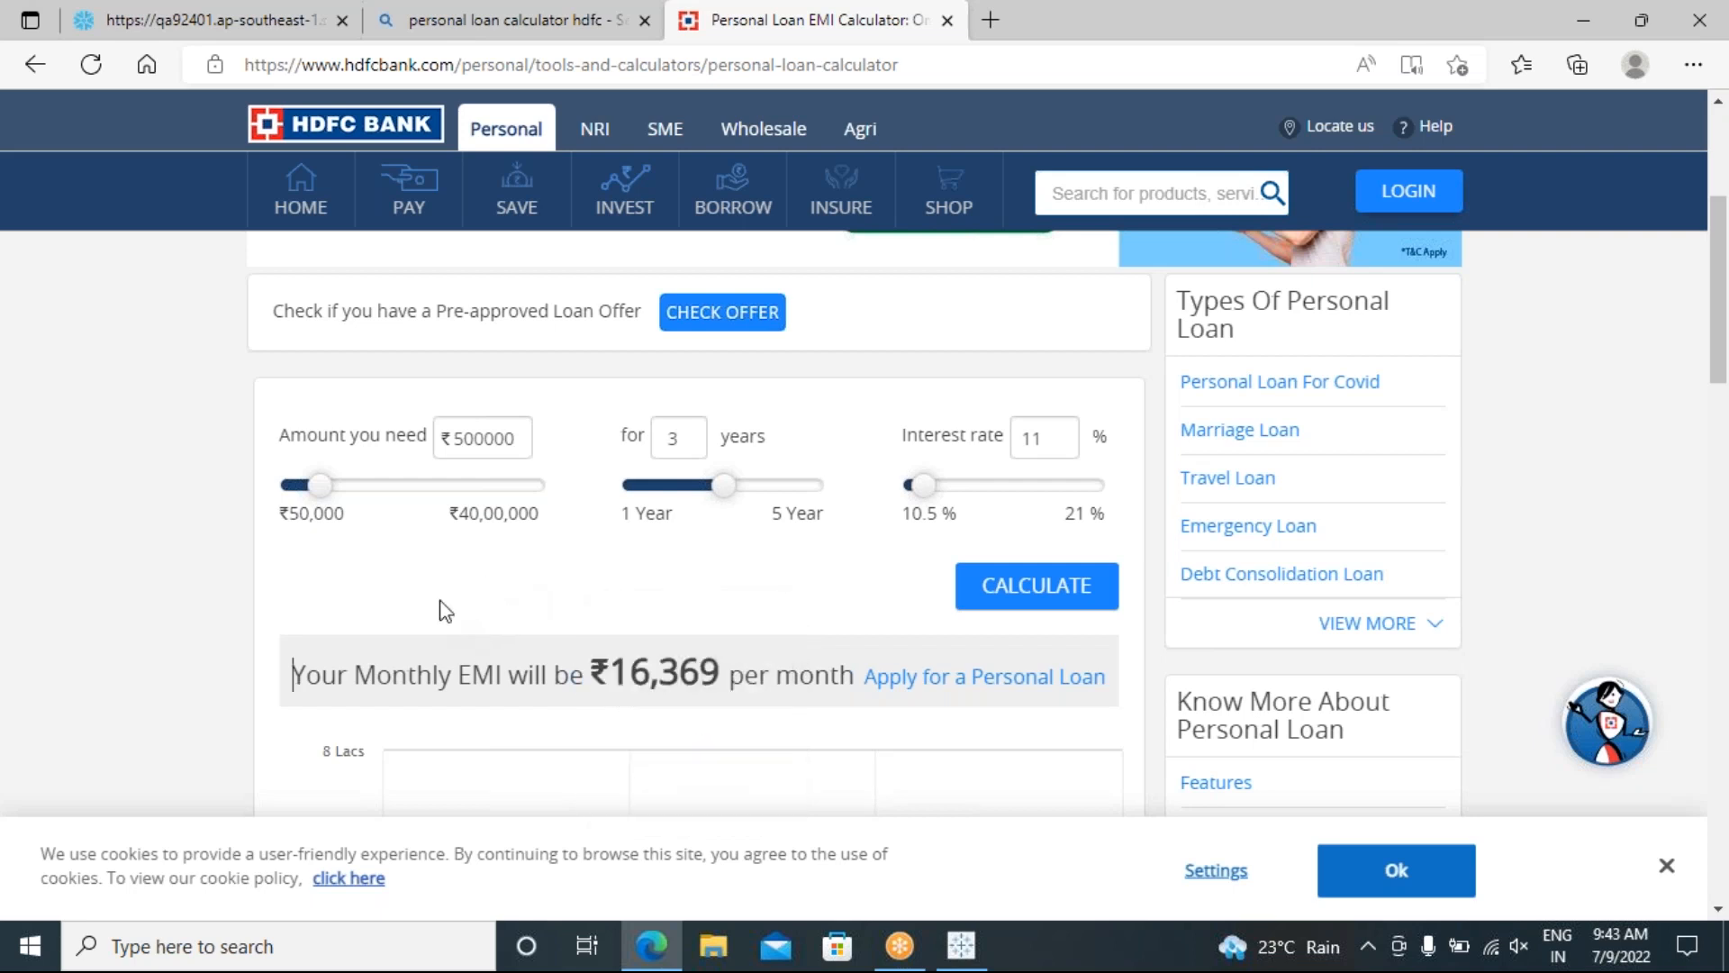
{"action": "scroll", "coordinate": [444, 607], "scroll_direction": "up", "scroll_amount": 1}
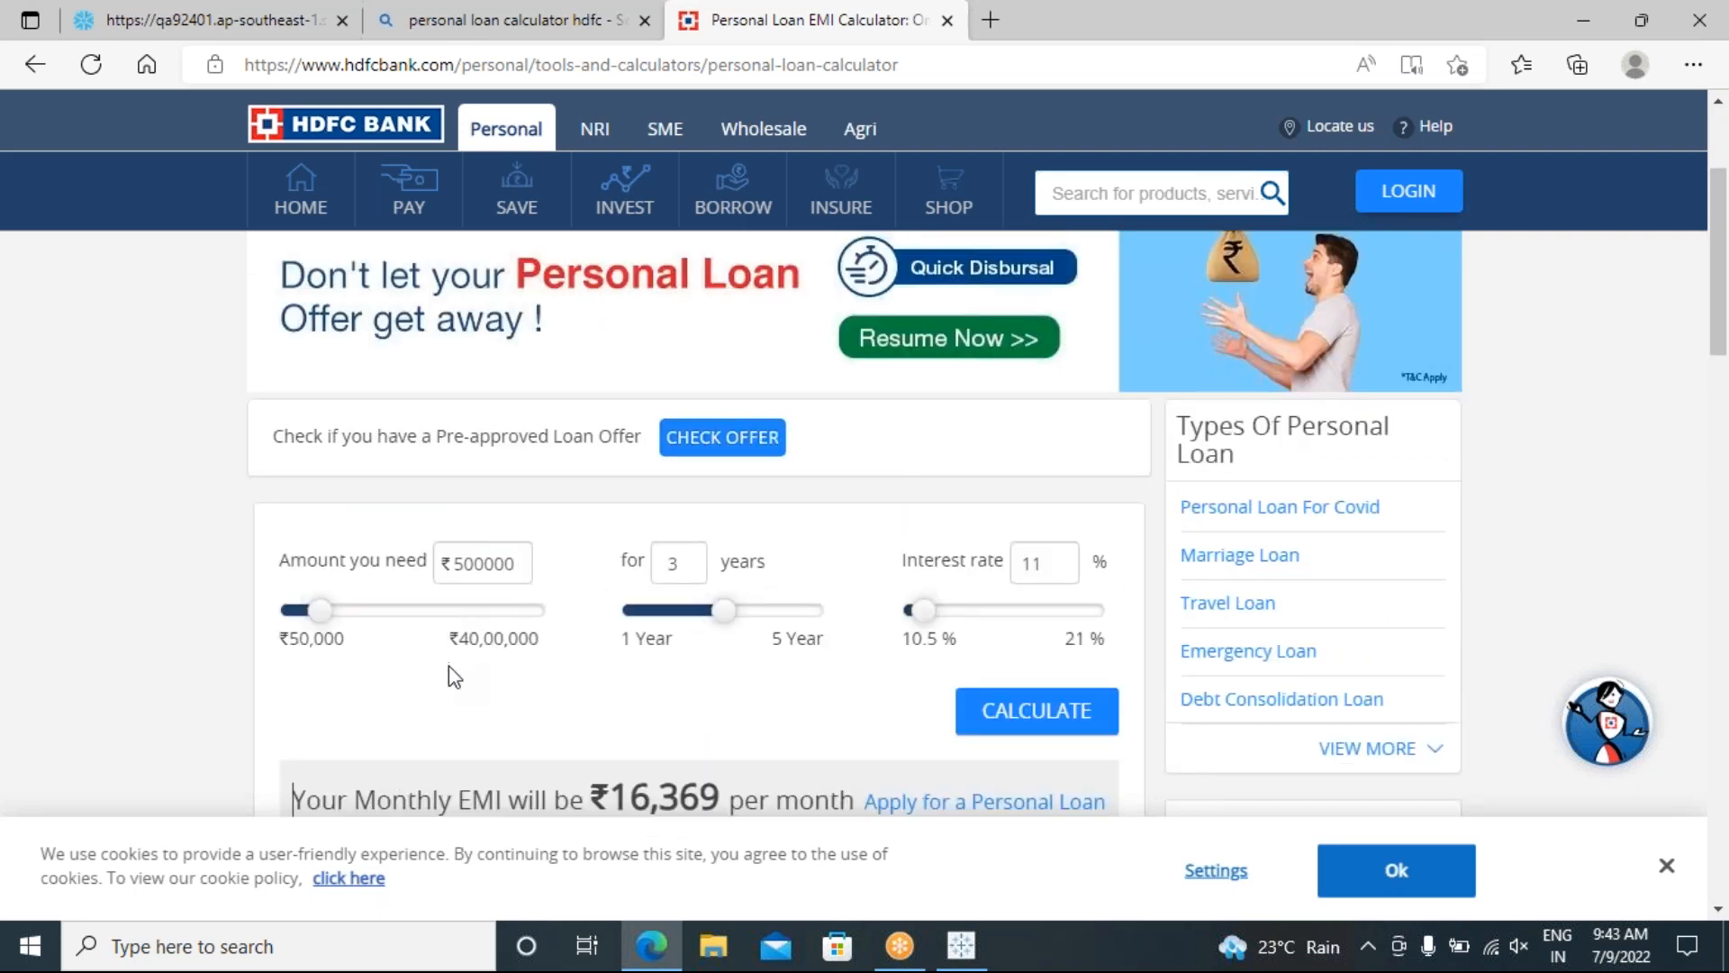
{"action": "scroll", "coordinate": [449, 666], "scroll_direction": "down", "scroll_amount": 4}
{"action": "scroll", "coordinate": [449, 661], "scroll_direction": "up", "scroll_amount": 4}
Step: Close the separate Bing window, return to Bing results, minimise Edge and restore Tableau
{"action": "left_click_drag", "start_coordinate": [446, 27], "coordinate": [247, 166]}
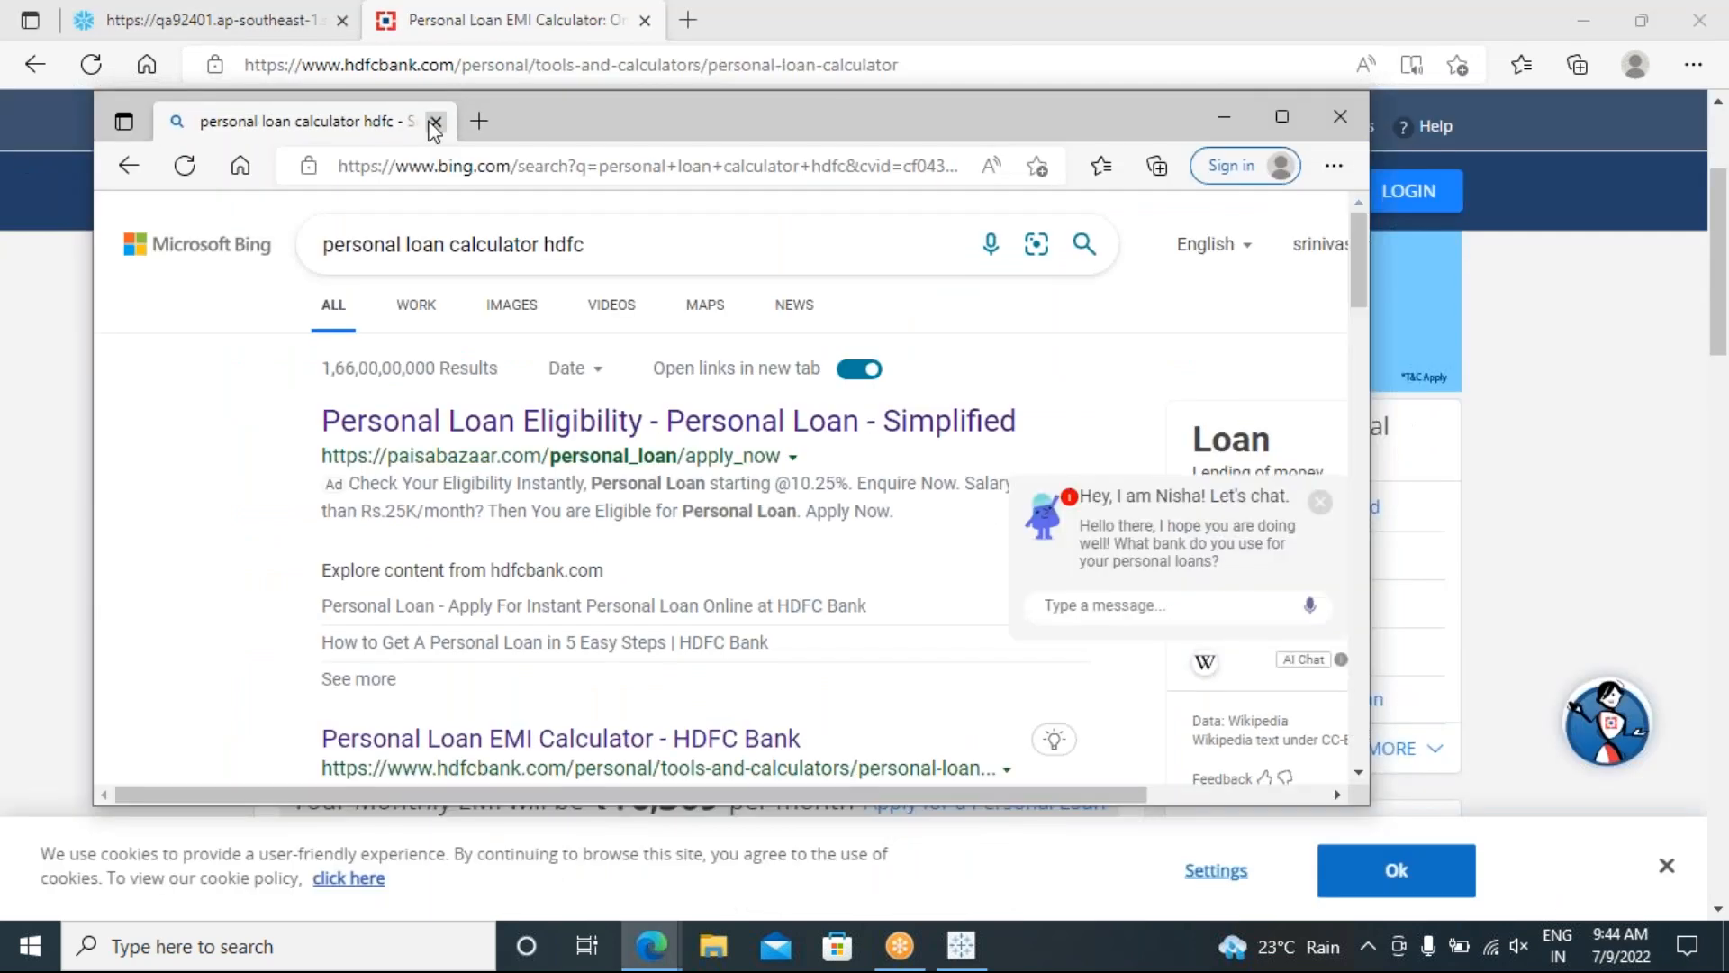
{"action": "left_click", "coordinate": [435, 122]}
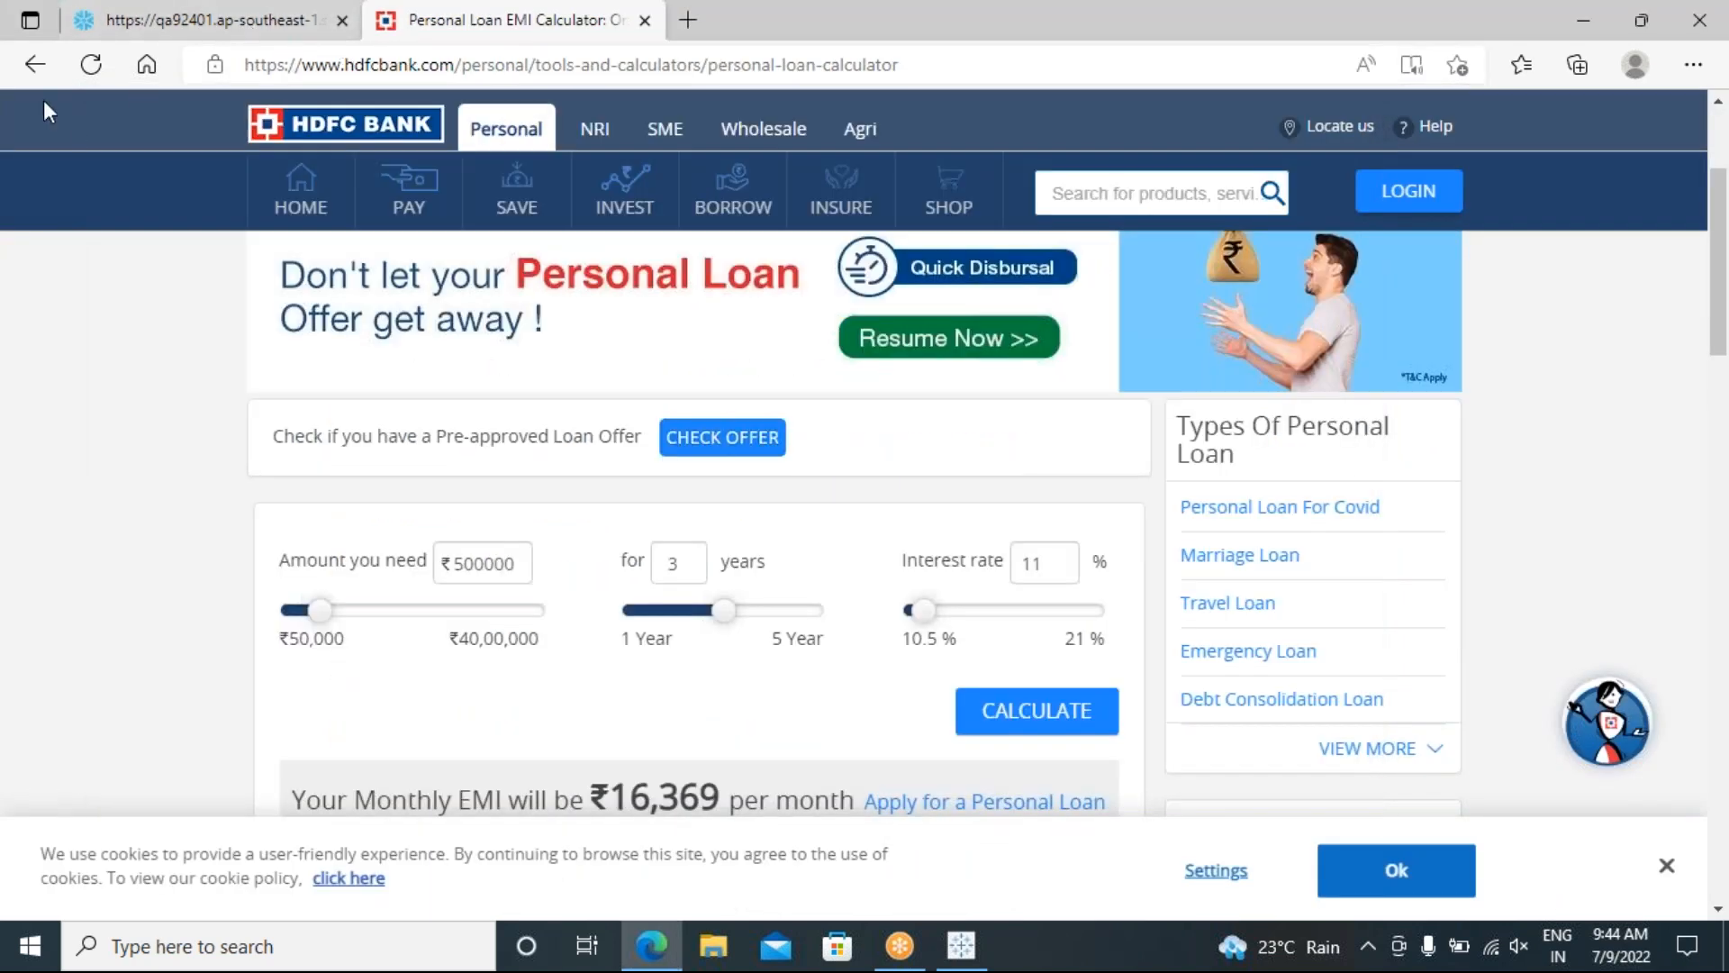
{"action": "left_click", "coordinate": [31, 66]}
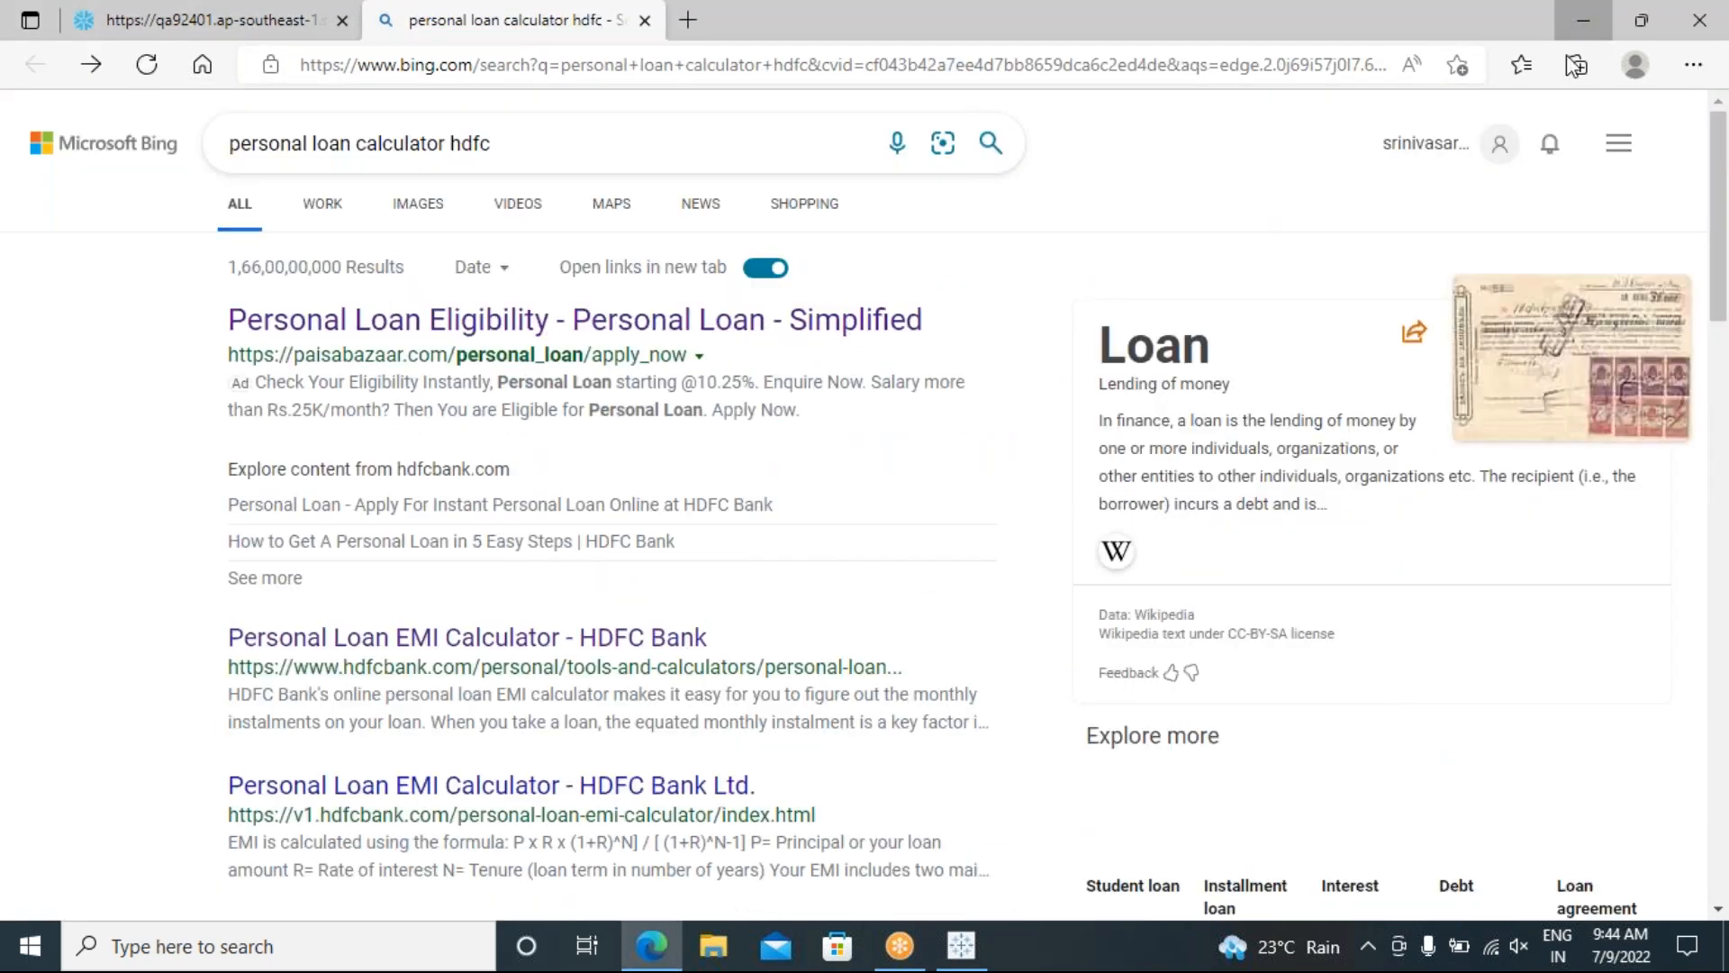
{"action": "left_click", "coordinate": [1583, 20]}
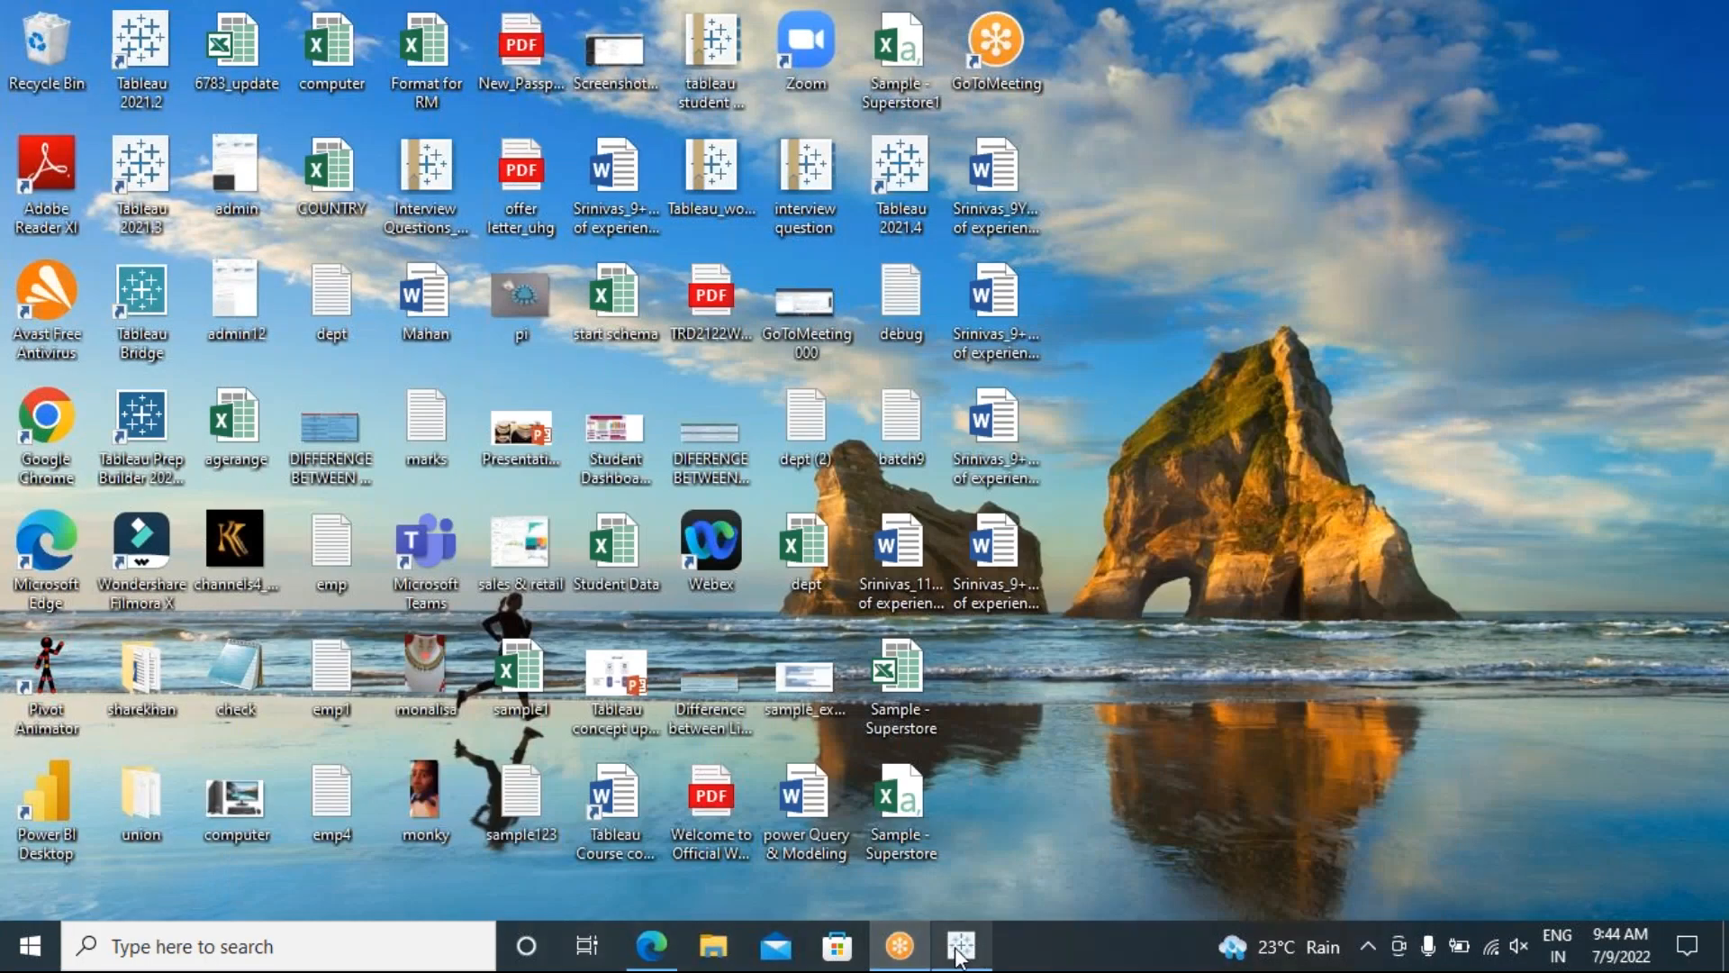
{"action": "left_click", "coordinate": [968, 945]}
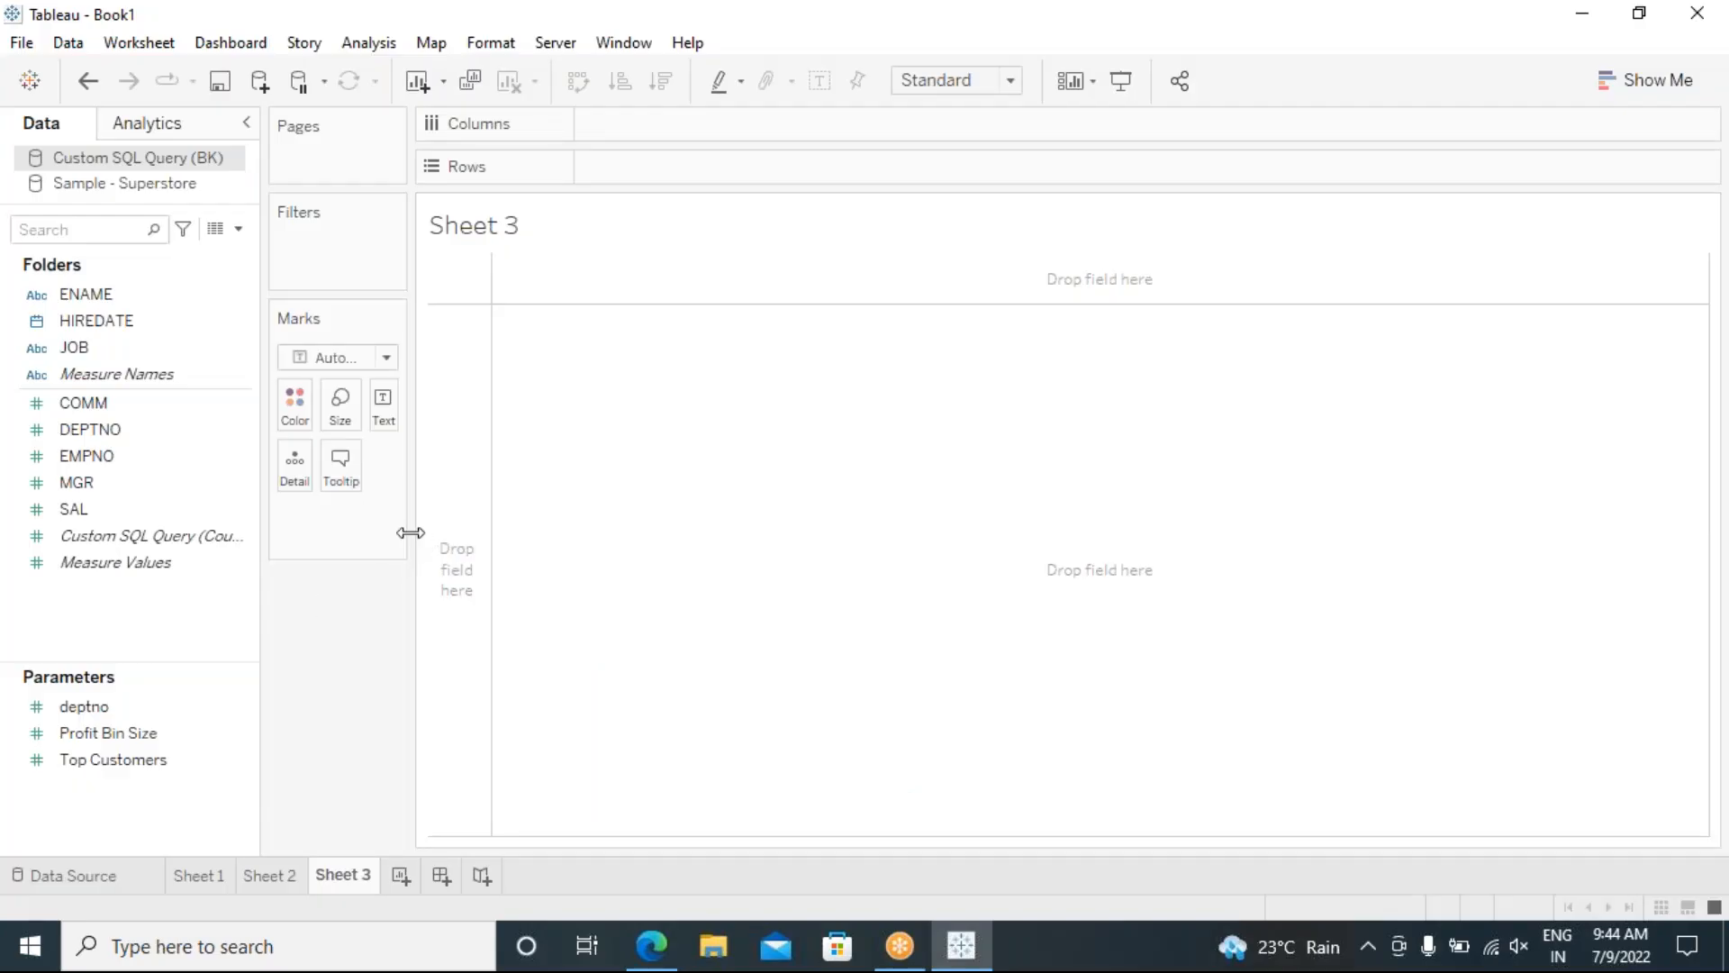
Step: Widen the Marks cards and open the Data pane menu for creating new fields
{"action": "left_click_drag", "start_coordinate": [409, 533], "coordinate": [557, 541]}
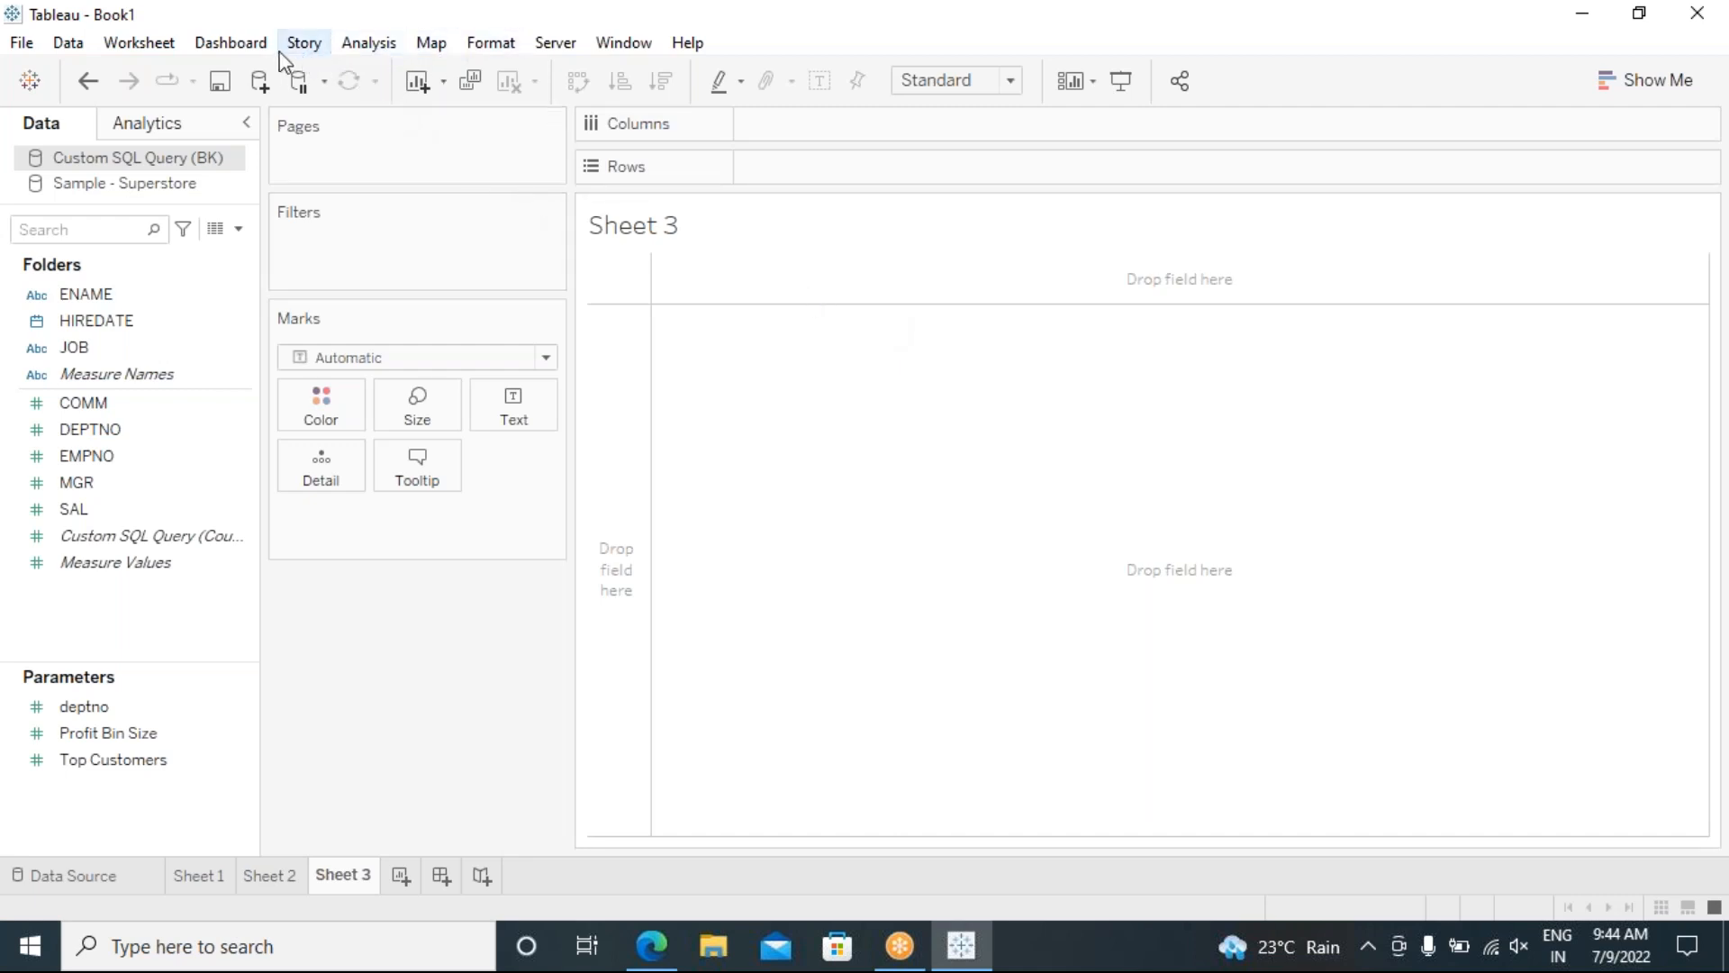
{"action": "left_click", "coordinate": [360, 43]}
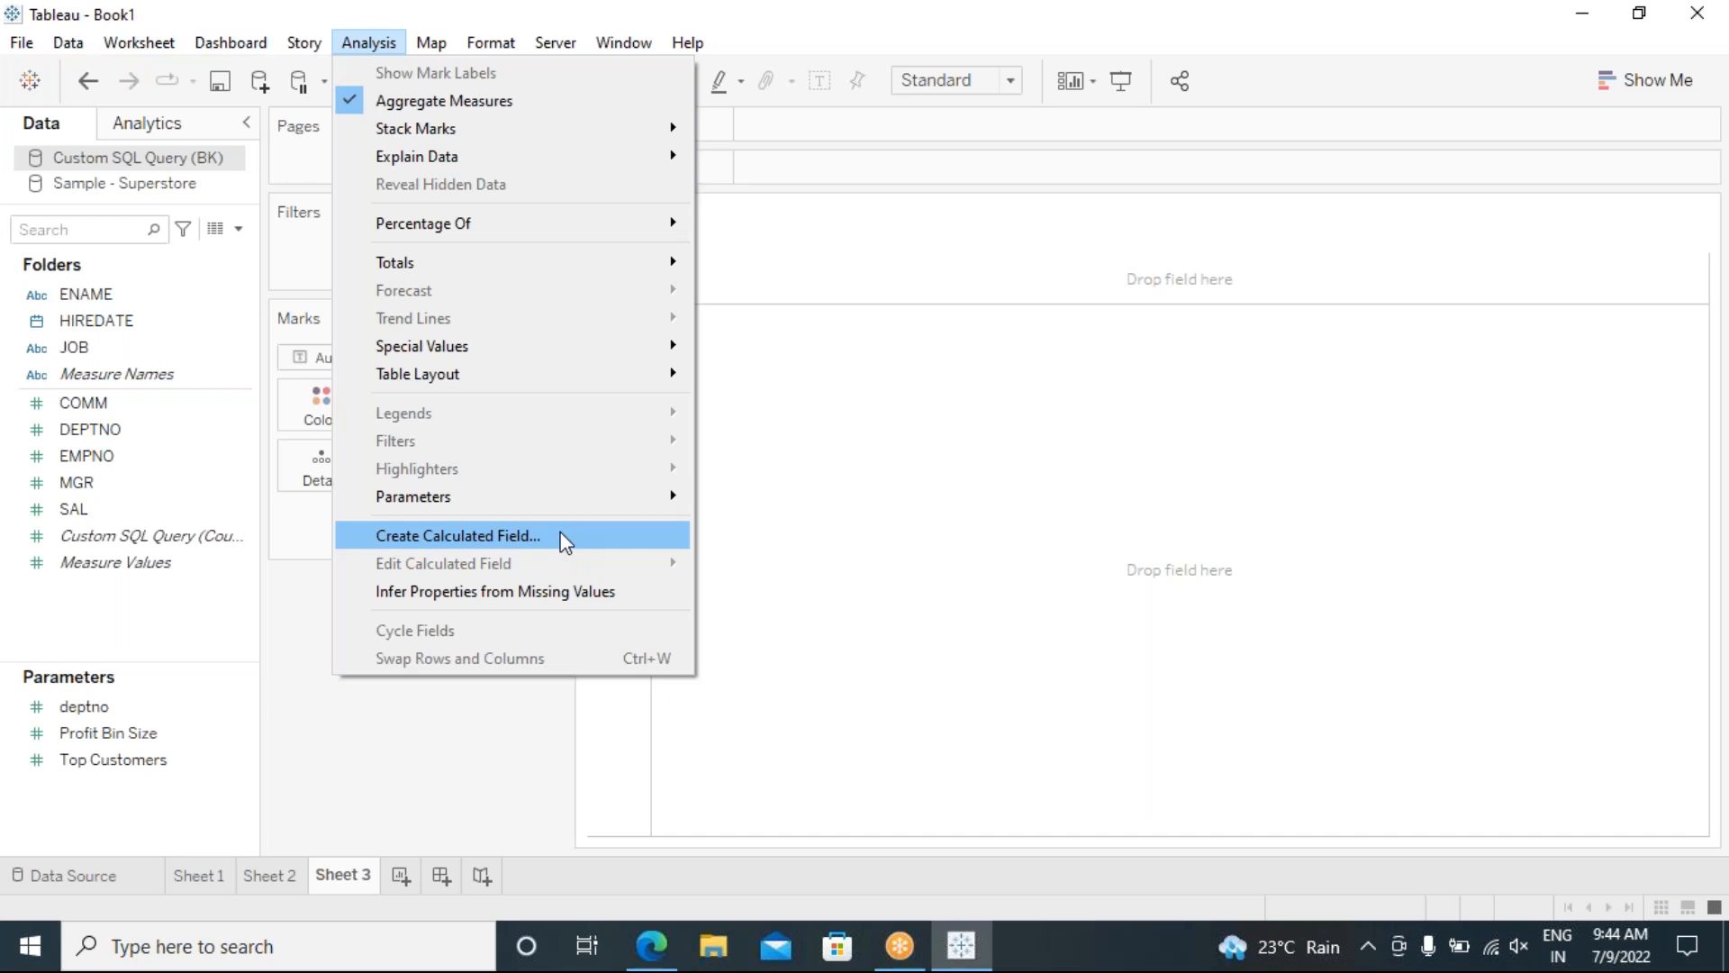
{"action": "left_click", "coordinate": [440, 751]}
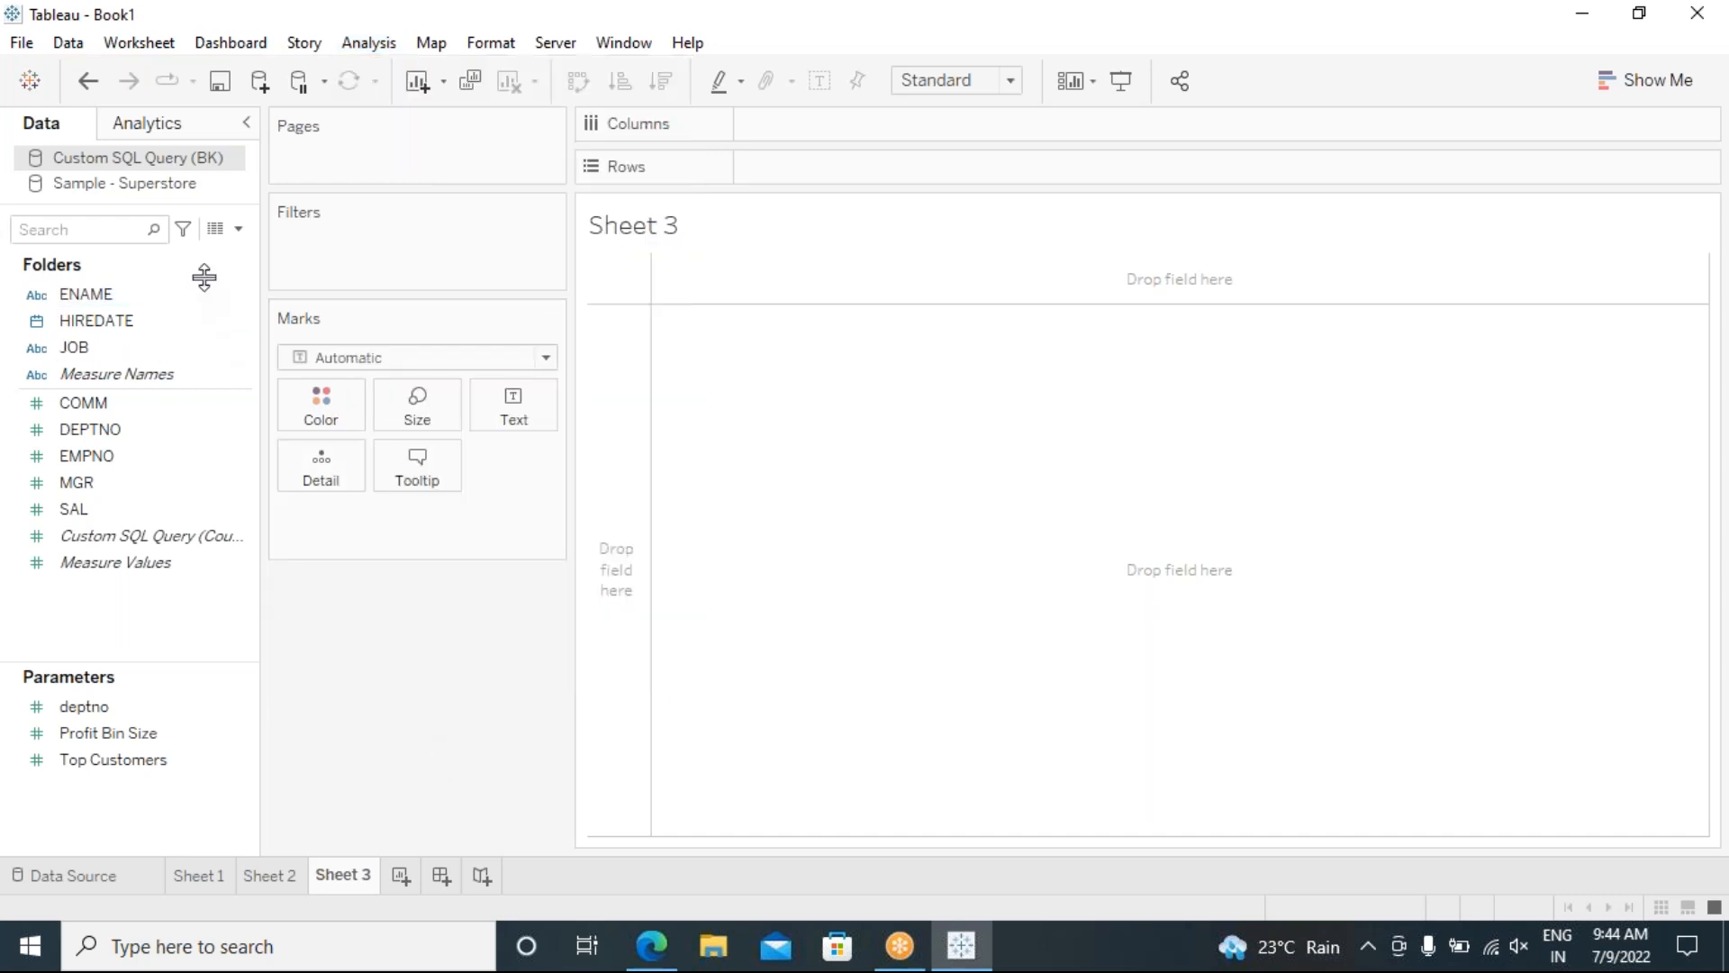
{"action": "left_click", "coordinate": [239, 228]}
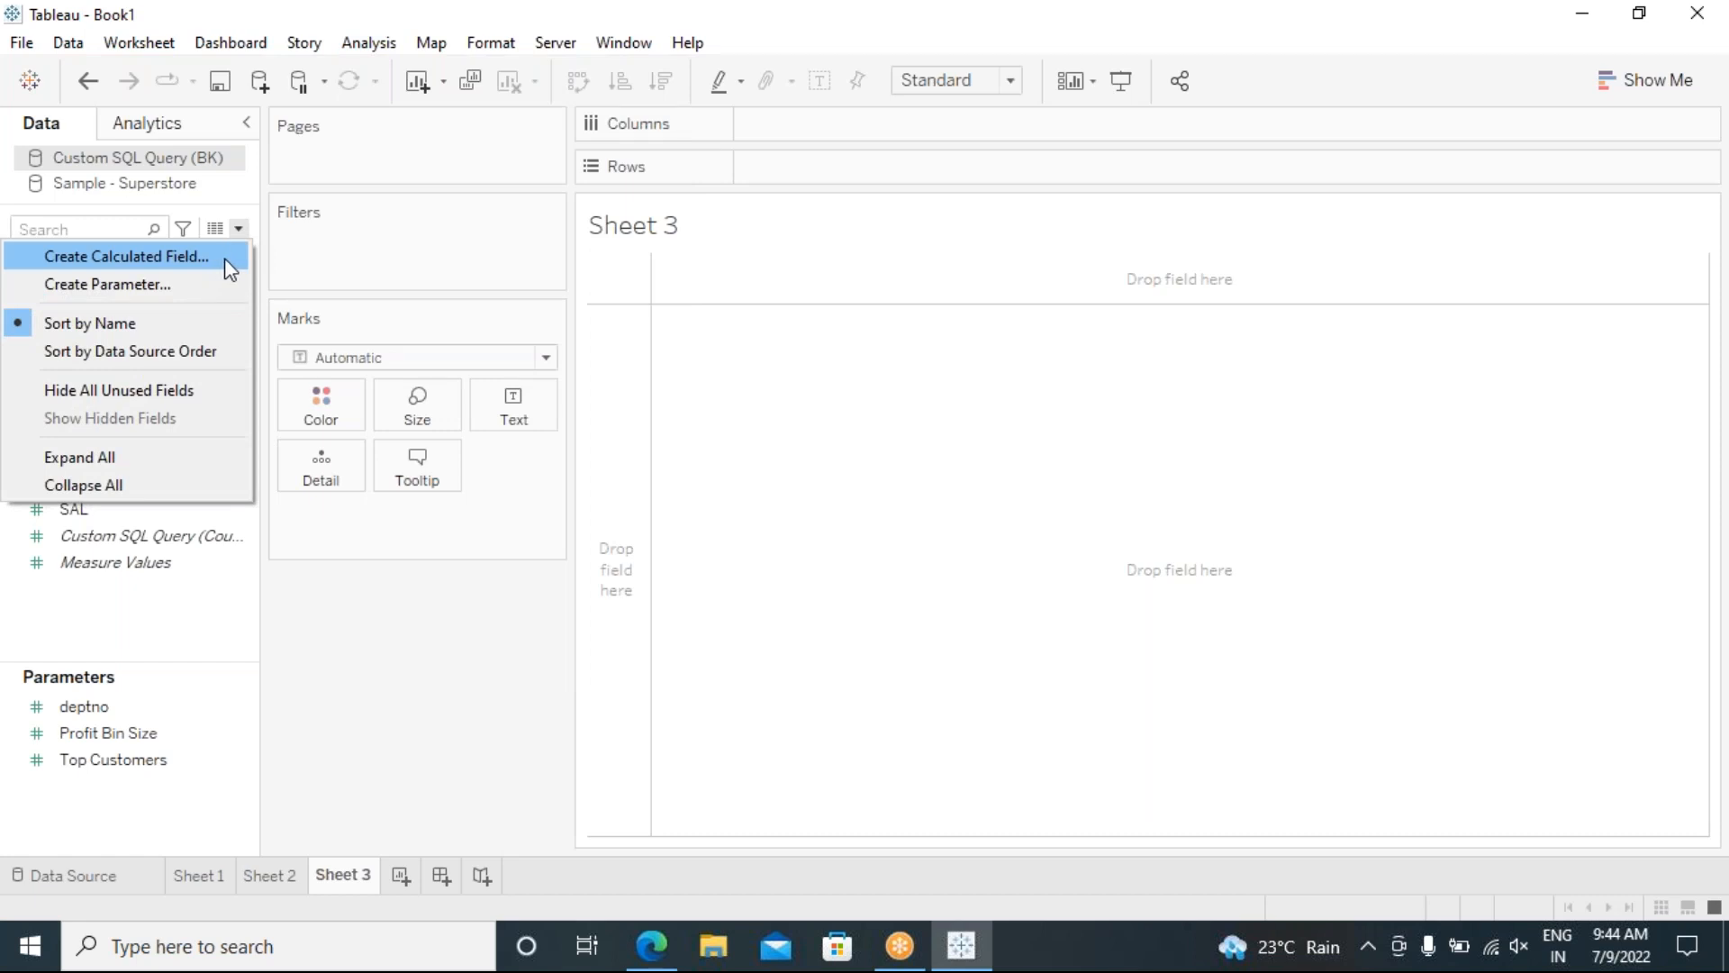
Step: Create calculated field Calculation1 and filter its function list to Logical, then Date functions
{"action": "left_click", "coordinate": [224, 258]}
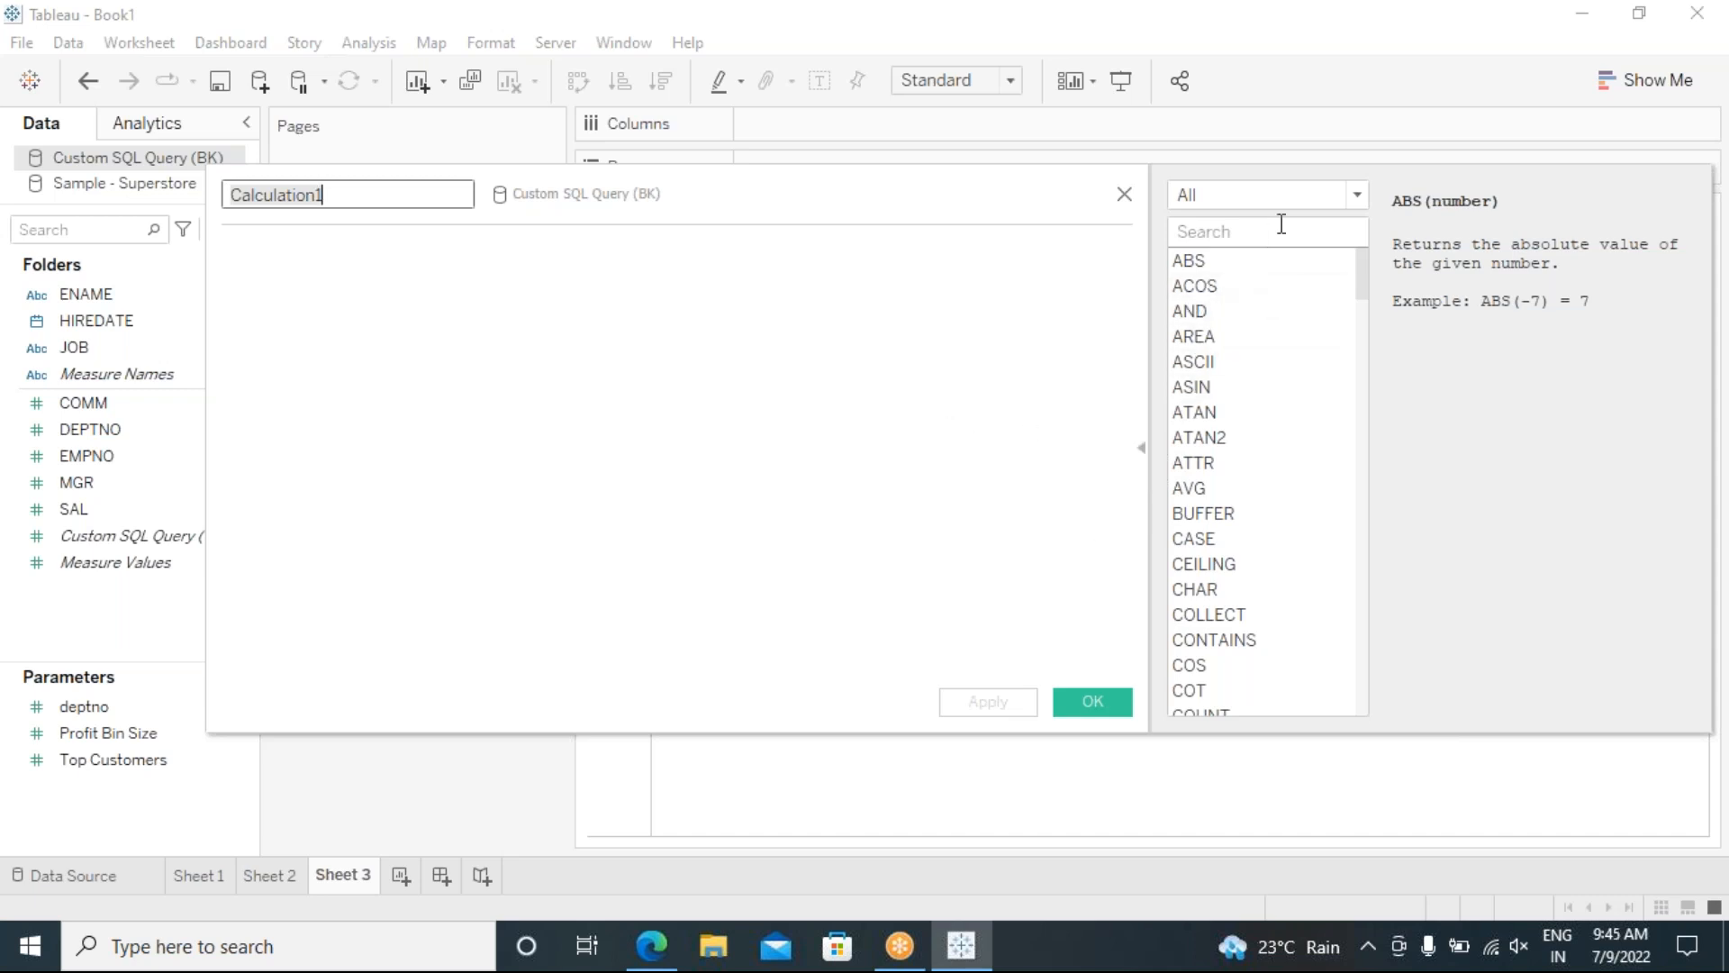
{"action": "left_click", "coordinate": [1359, 196]}
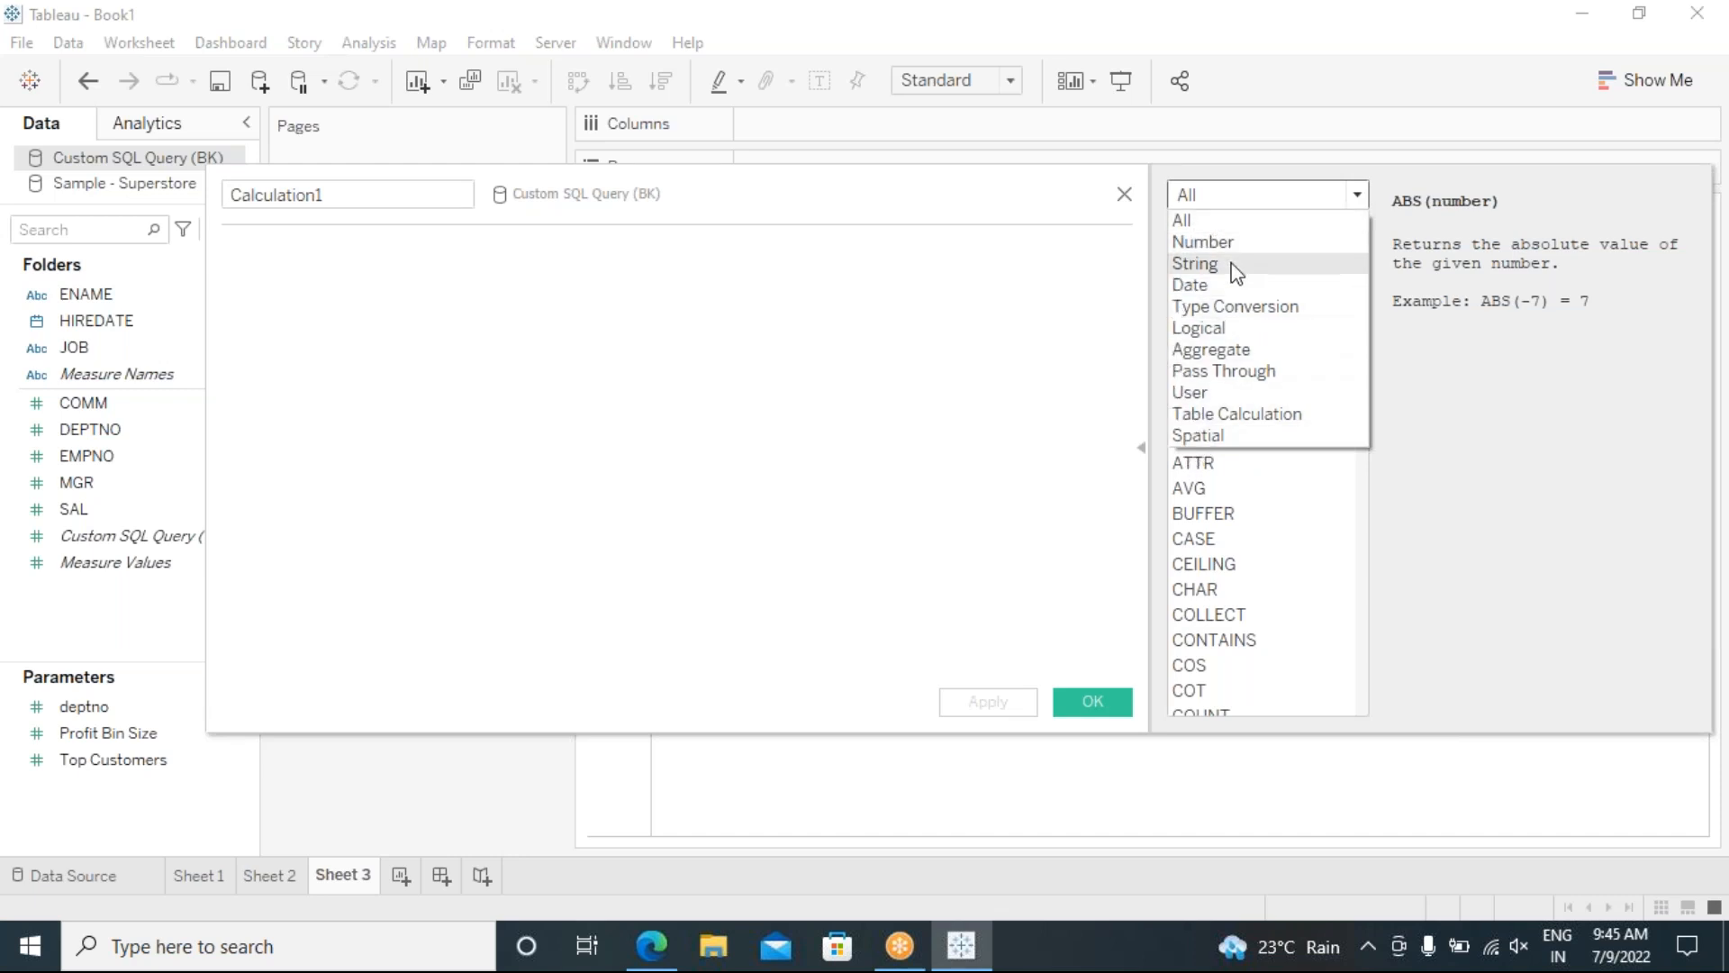
{"action": "left_click", "coordinate": [1197, 329]}
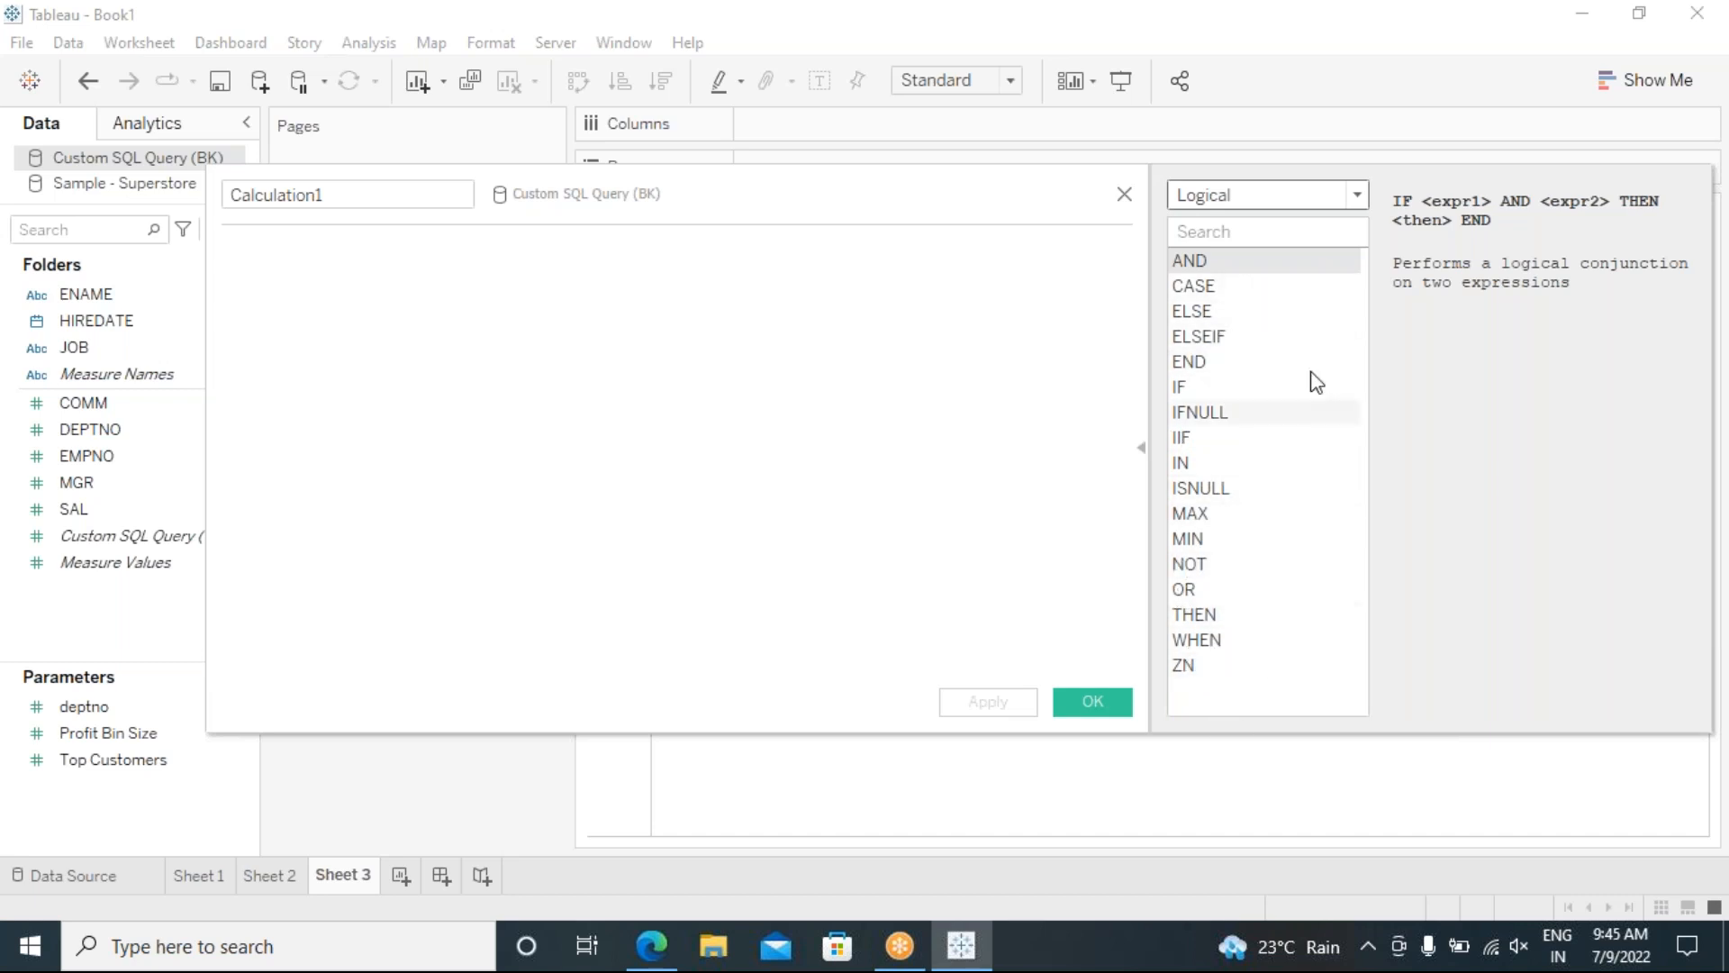
{"action": "left_click", "coordinate": [1353, 198]}
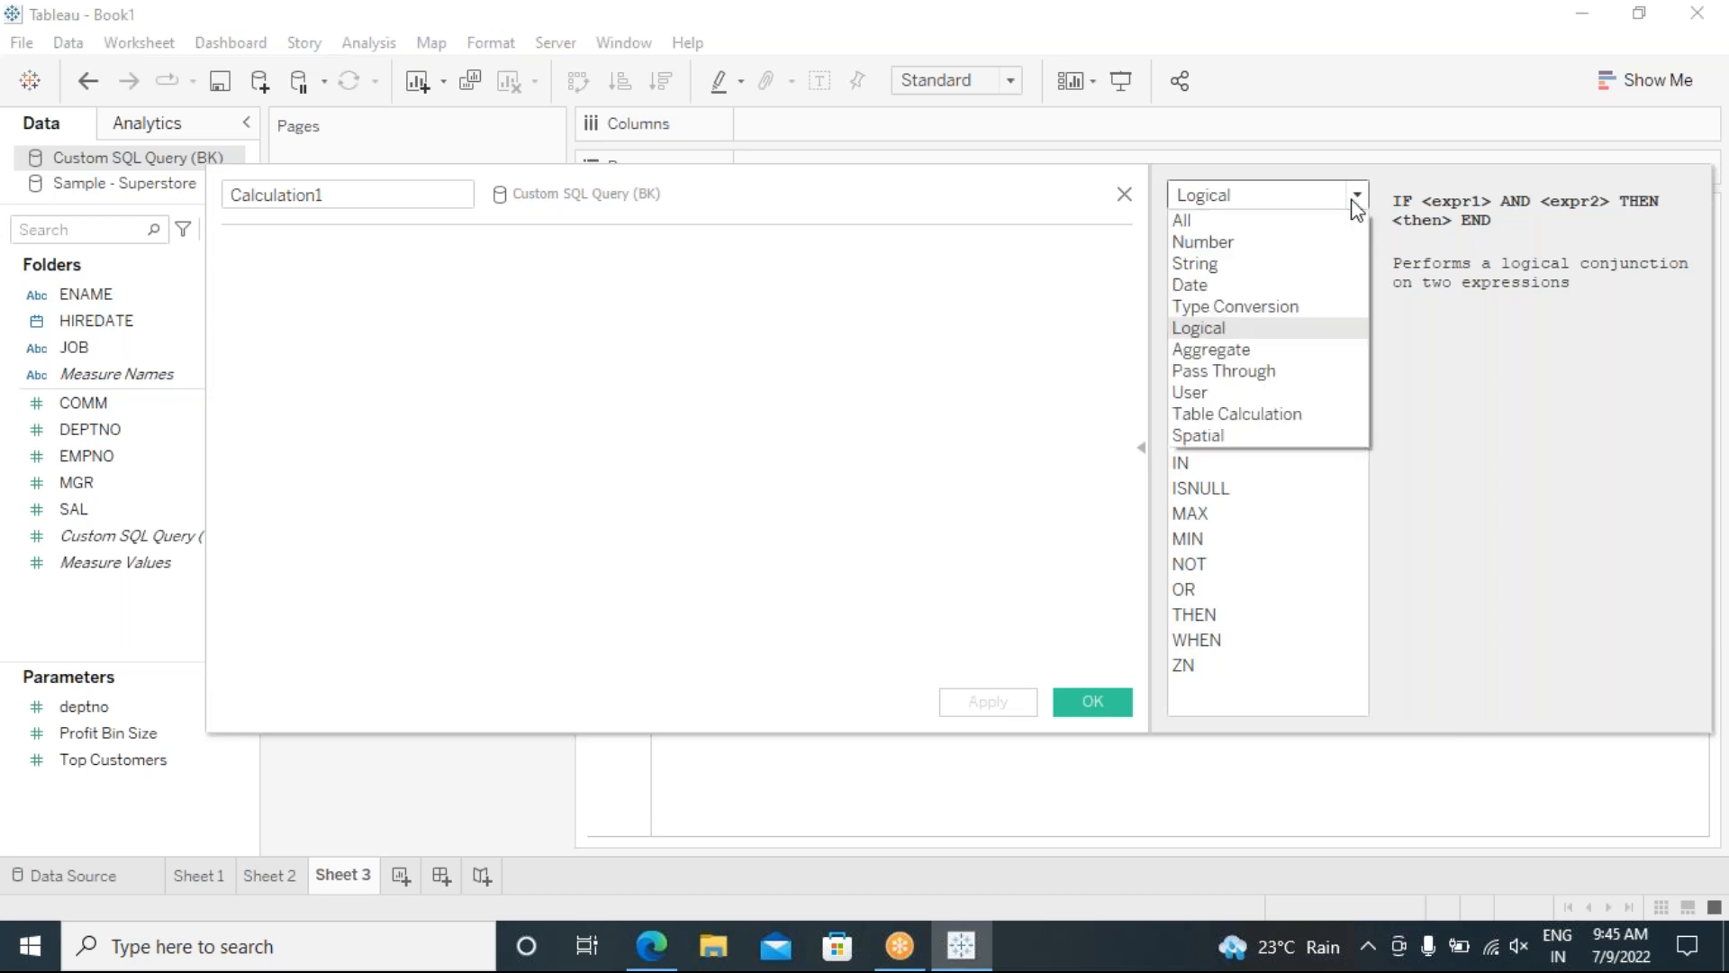
{"action": "left_click", "coordinate": [1260, 285]}
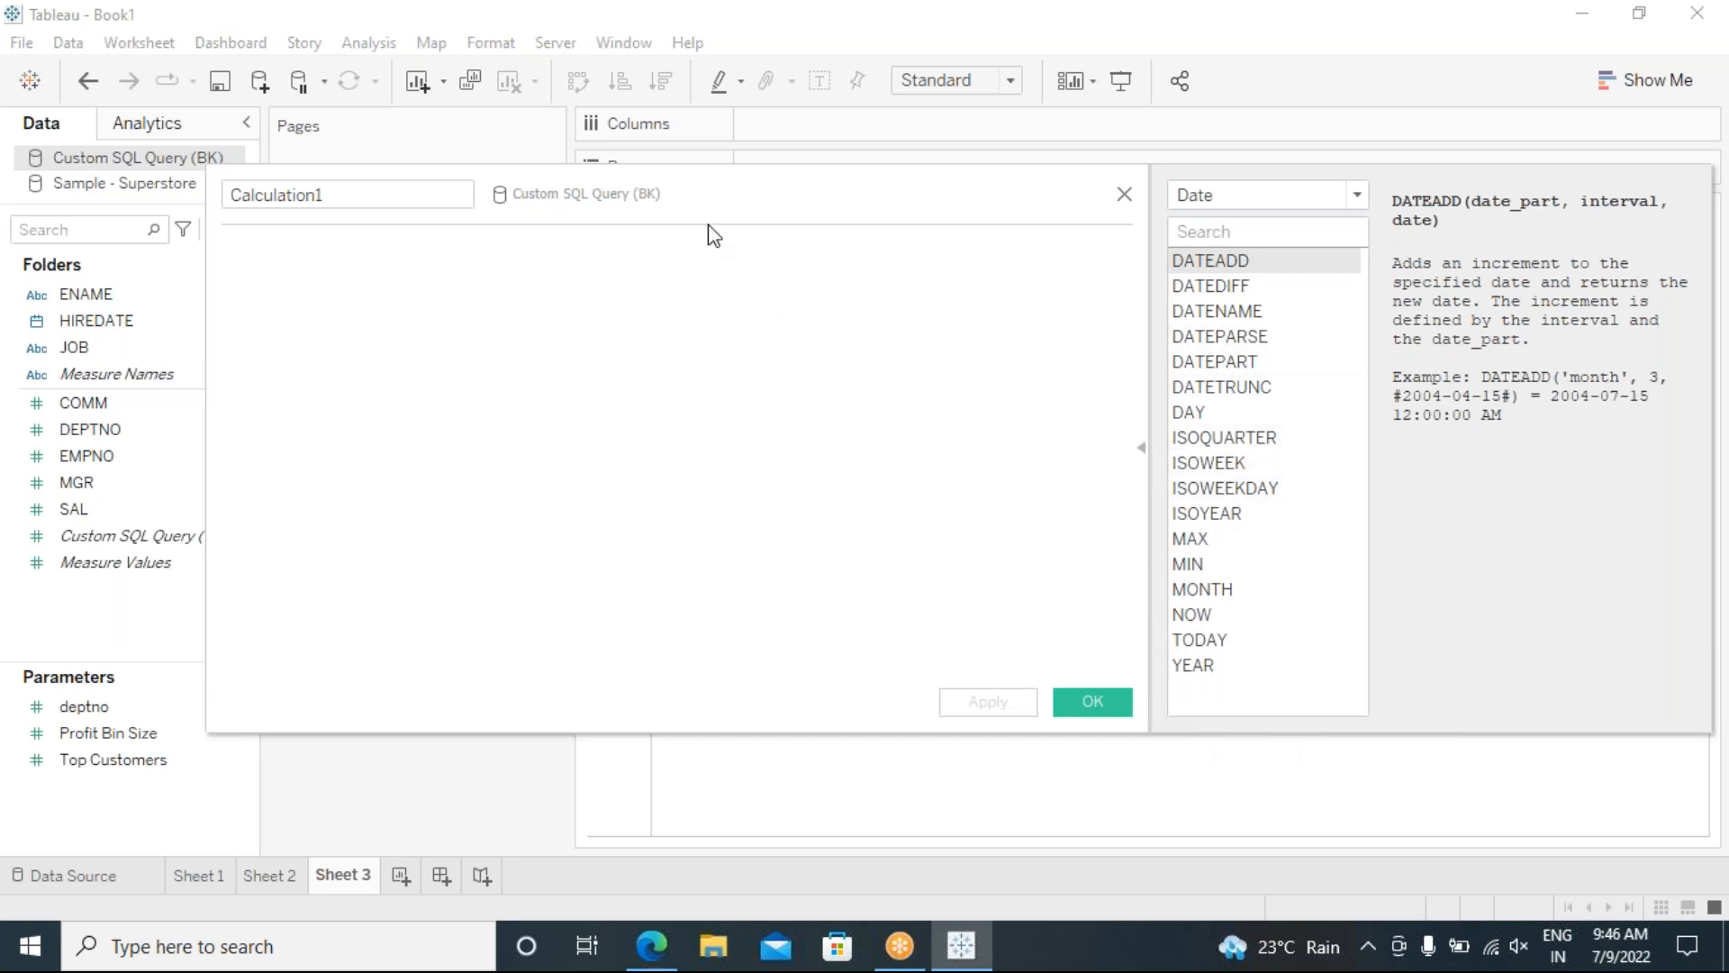
{"action": "left_click_drag", "start_coordinate": [699, 197], "coordinate": [754, 234]}
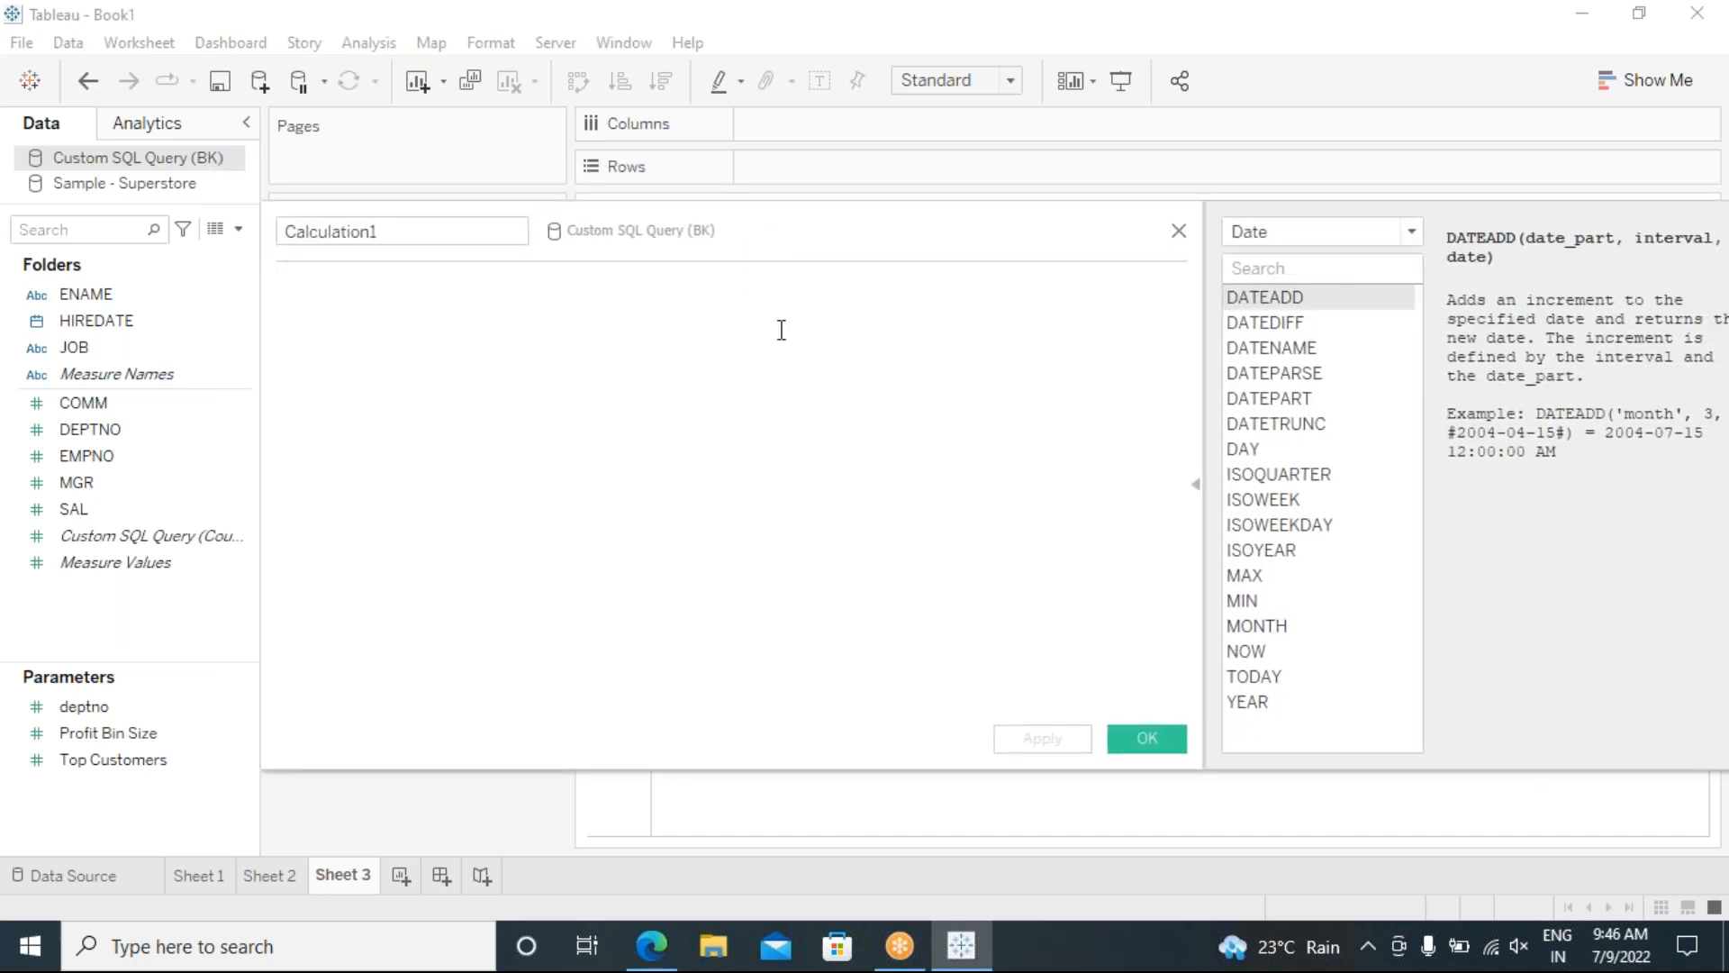
Step: Define calculated field TODAY DATE &TIME as NOW(), save it, and place it on Text
{"action": "left_click_drag", "start_coordinate": [387, 232], "coordinate": [287, 236]}
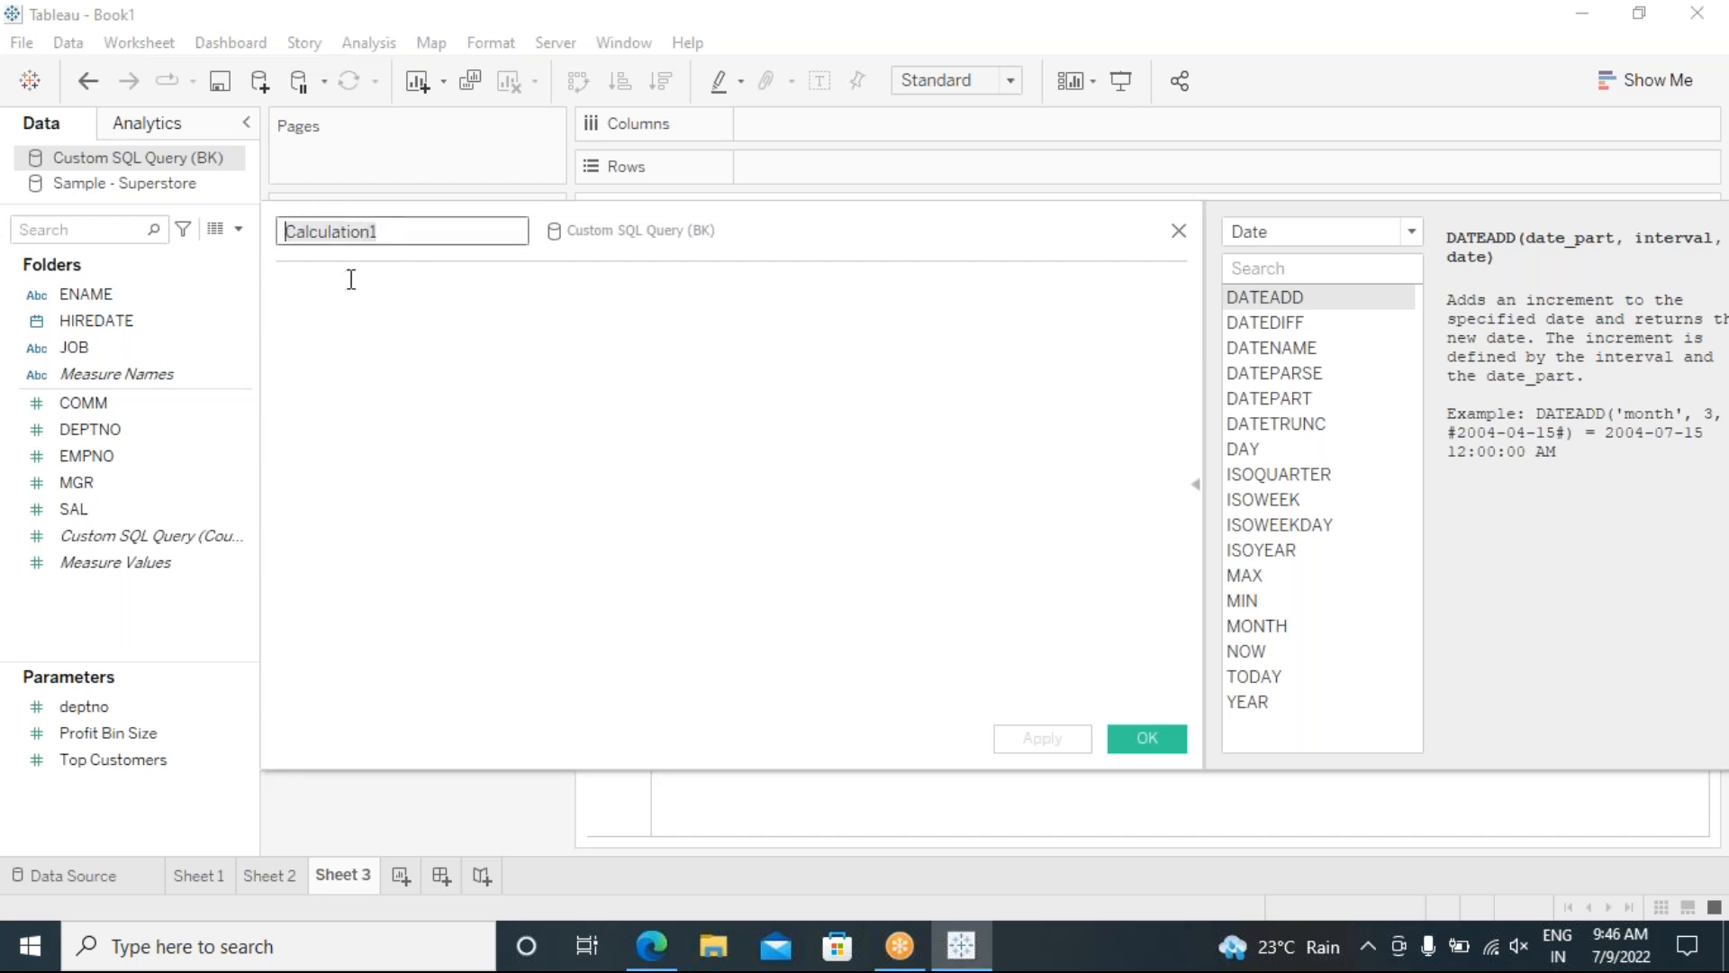
{"action": "key", "text": "BackSpace"}
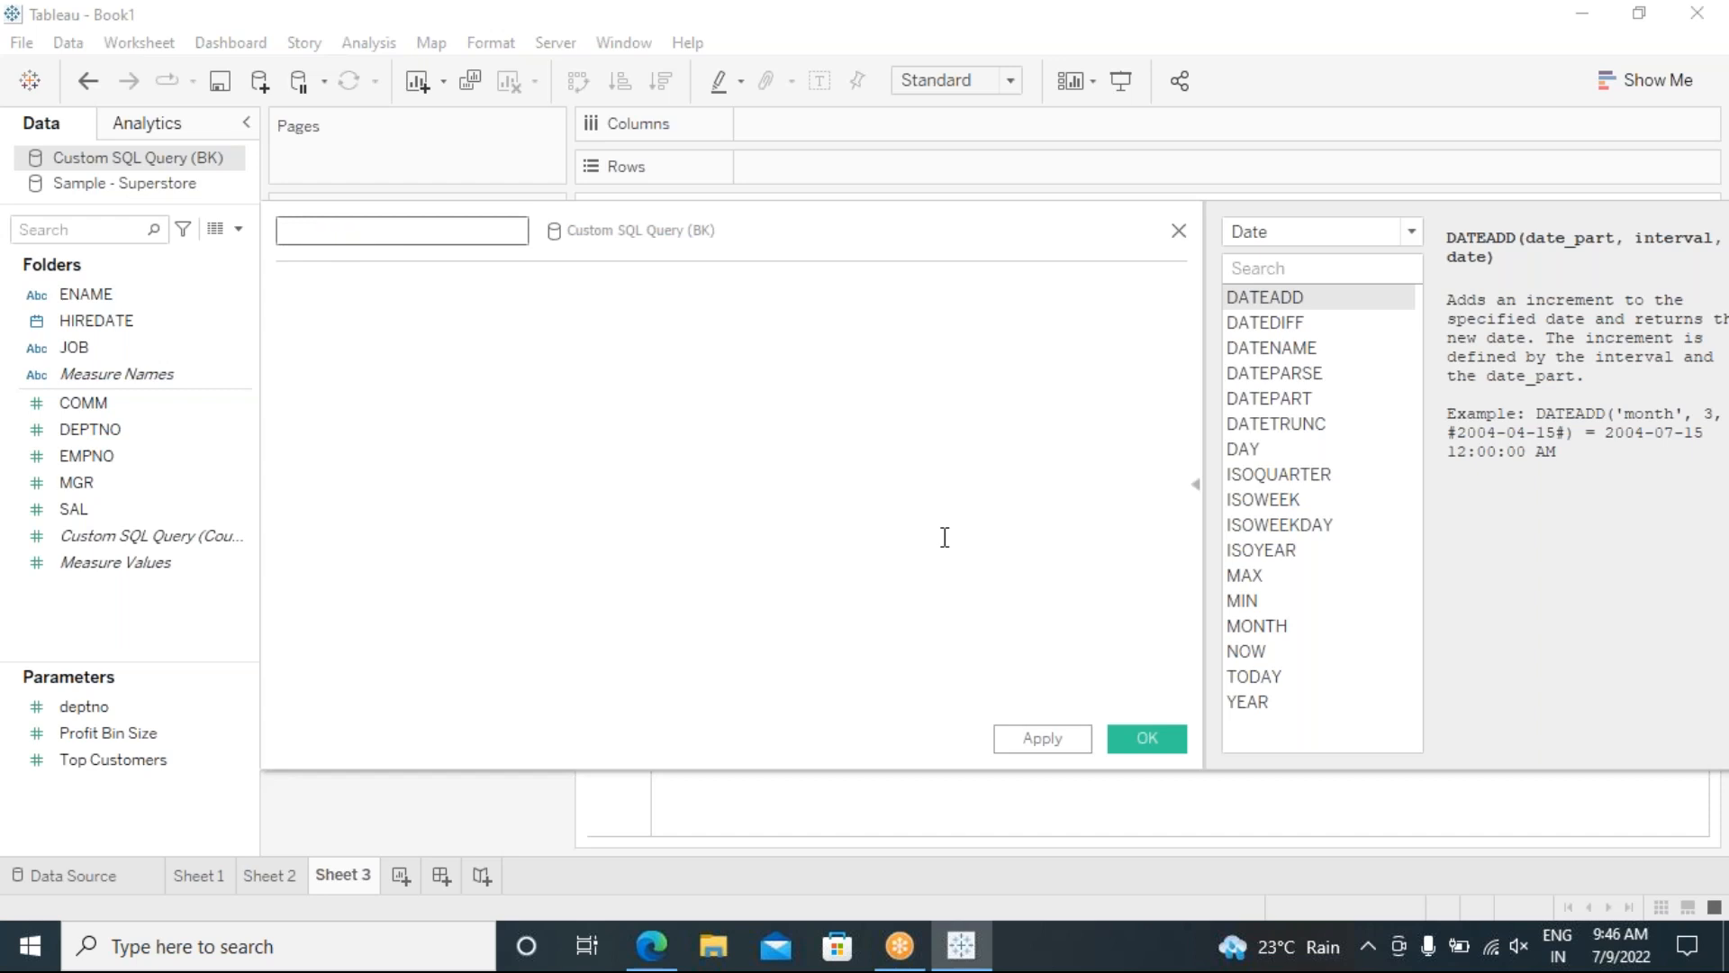
{"action": "double_click", "coordinate": [1285, 658]}
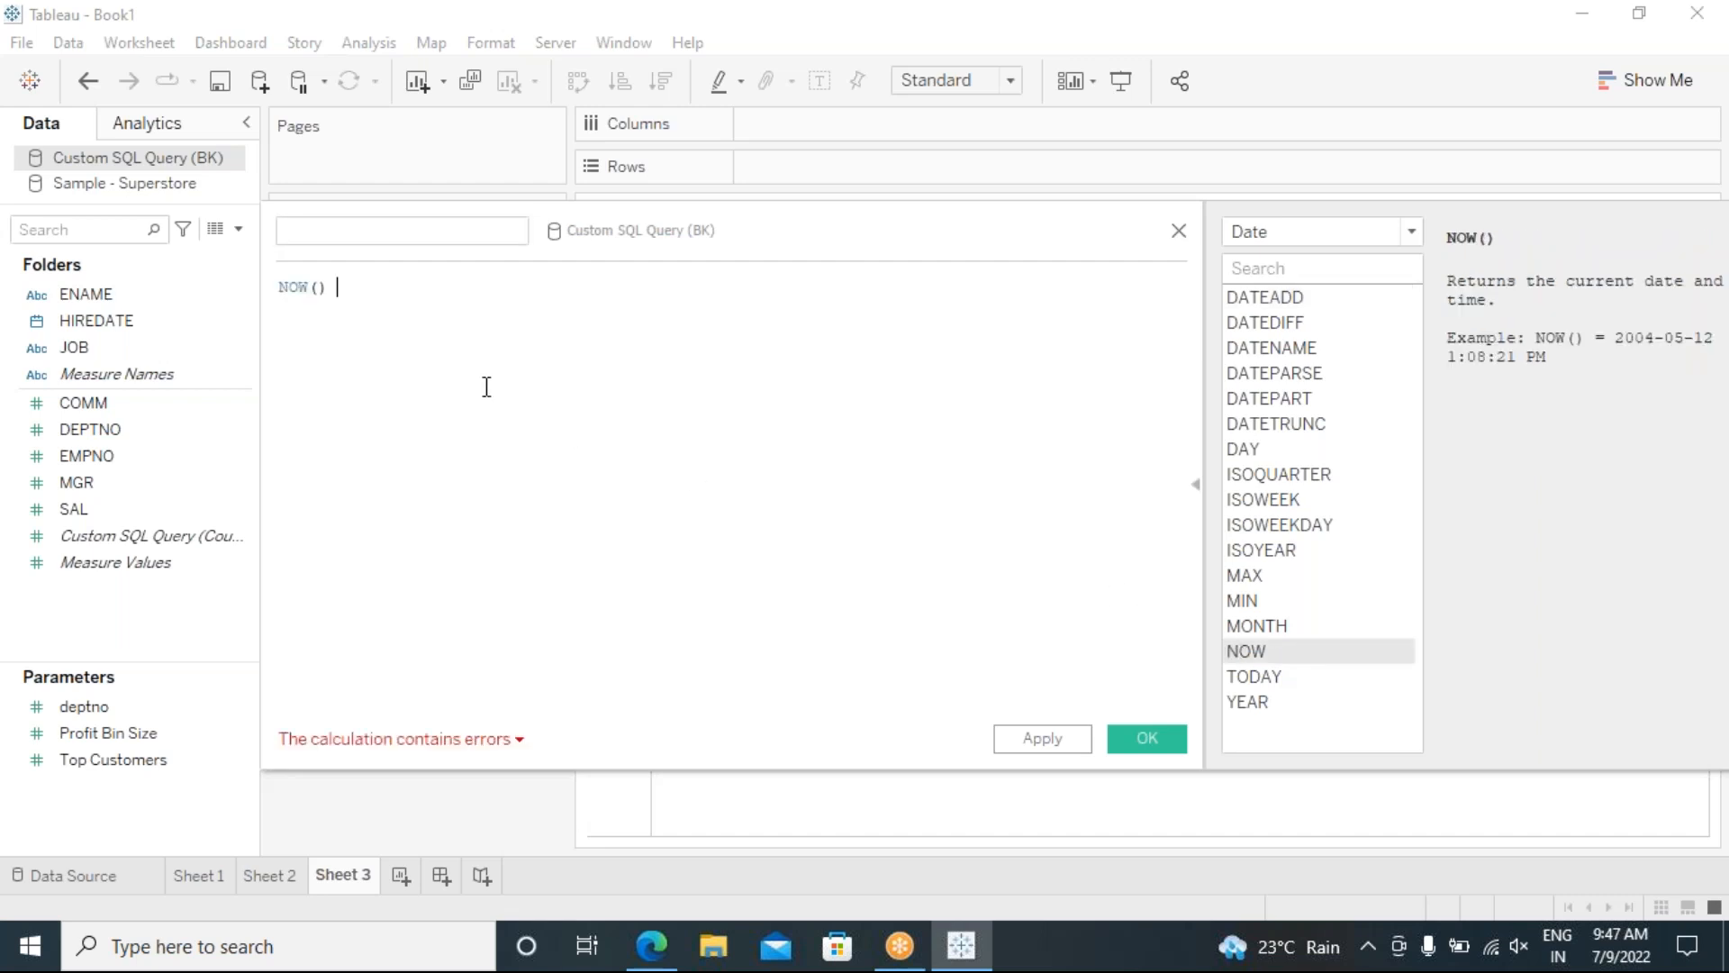
{"action": "left_click", "coordinate": [370, 229]}
{"action": "type", "text": "CURRENT"}
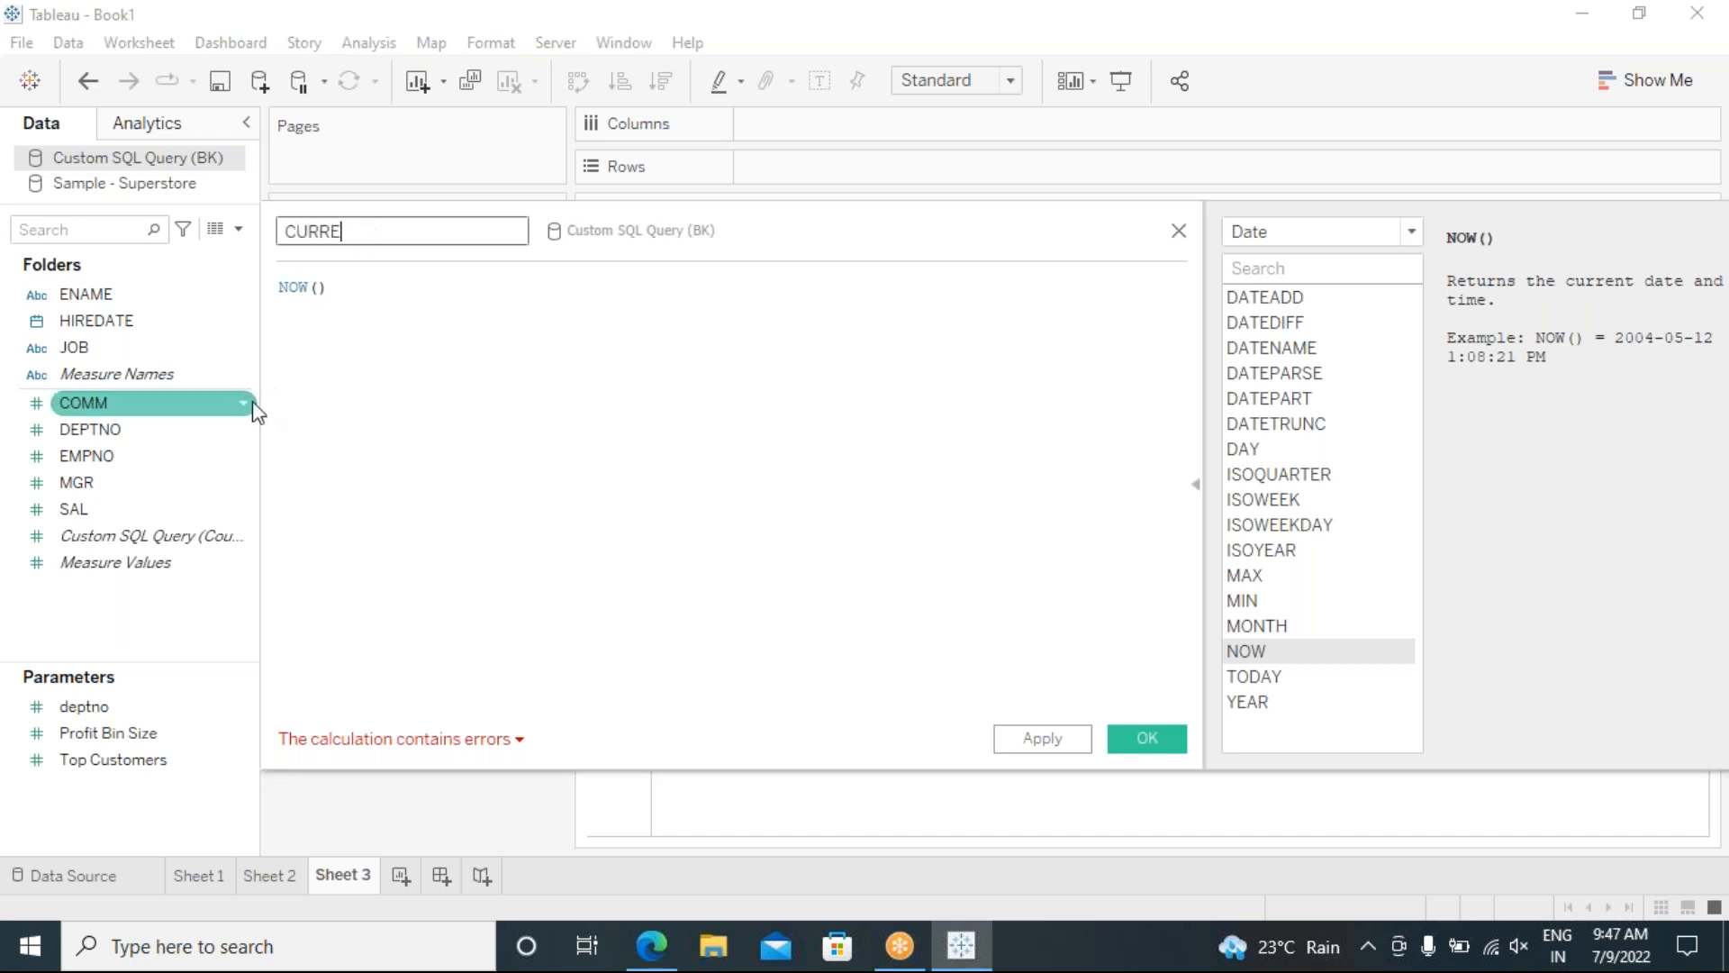
{"action": "key", "text": "BackSpace"}
{"action": "key", "text": "BackSpace"}
{"action": "key", "text": "BackSpace"}
{"action": "key", "text": "BackSpace"}
{"action": "key", "text": "BackSpace"}
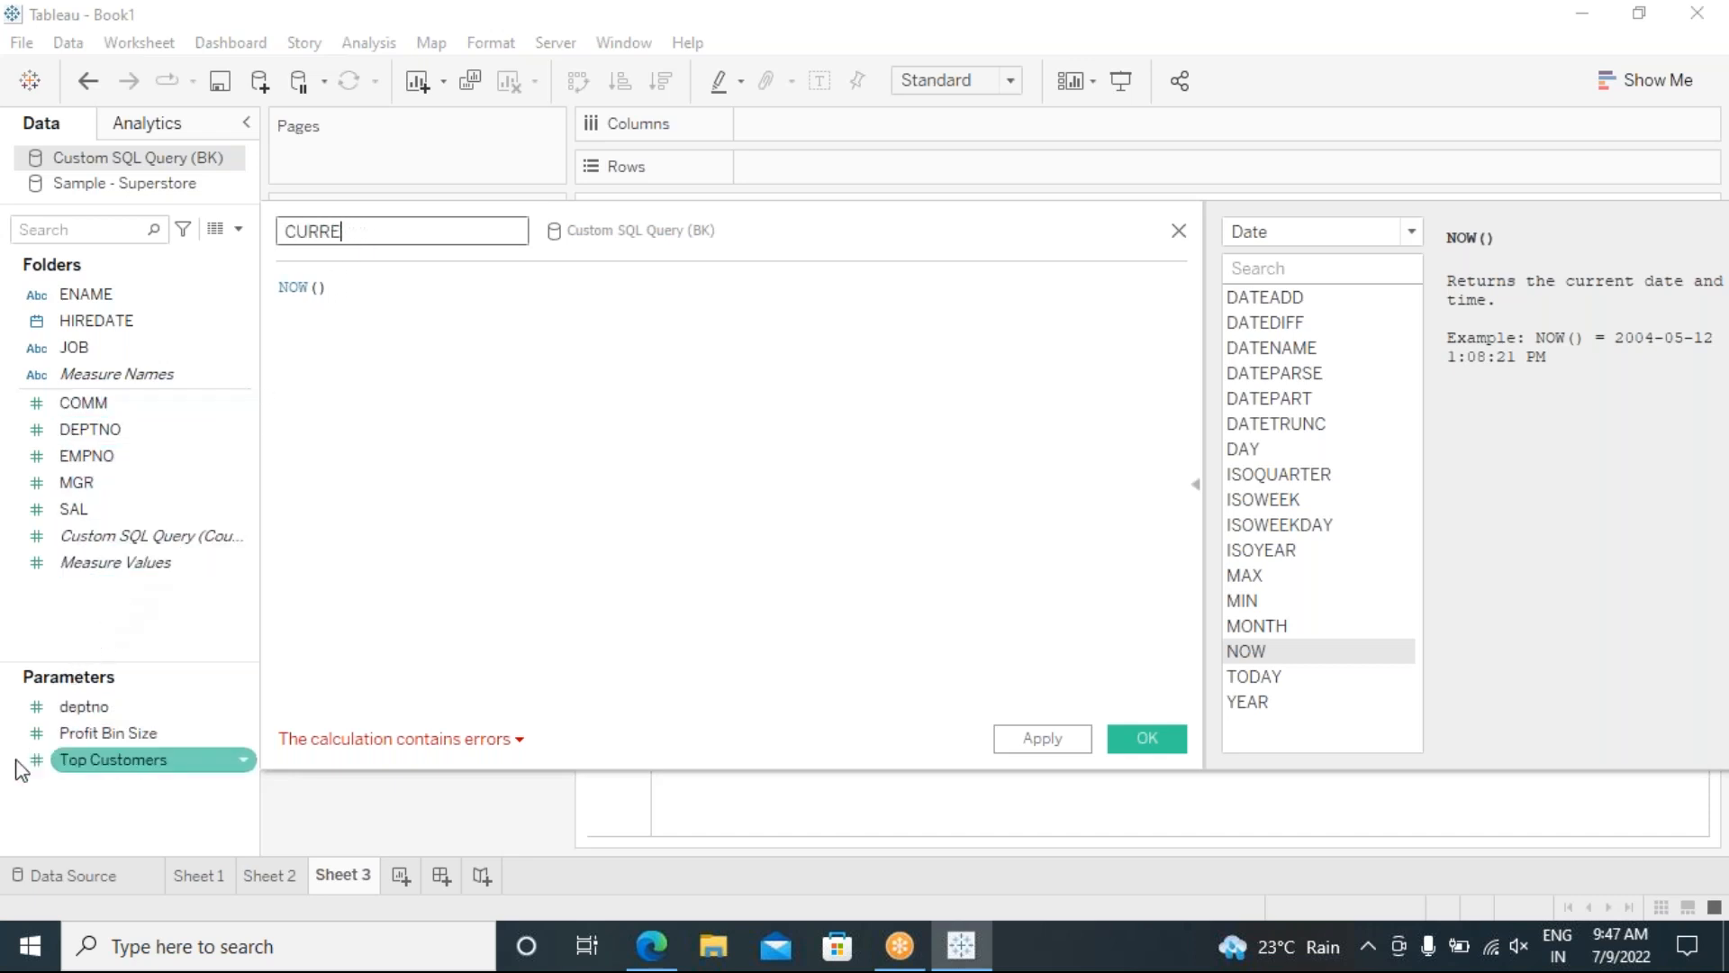
{"action": "key", "text": "BackSpace"}
{"action": "key", "text": "BackSpace"}
{"action": "type", "text": "TODAY"}
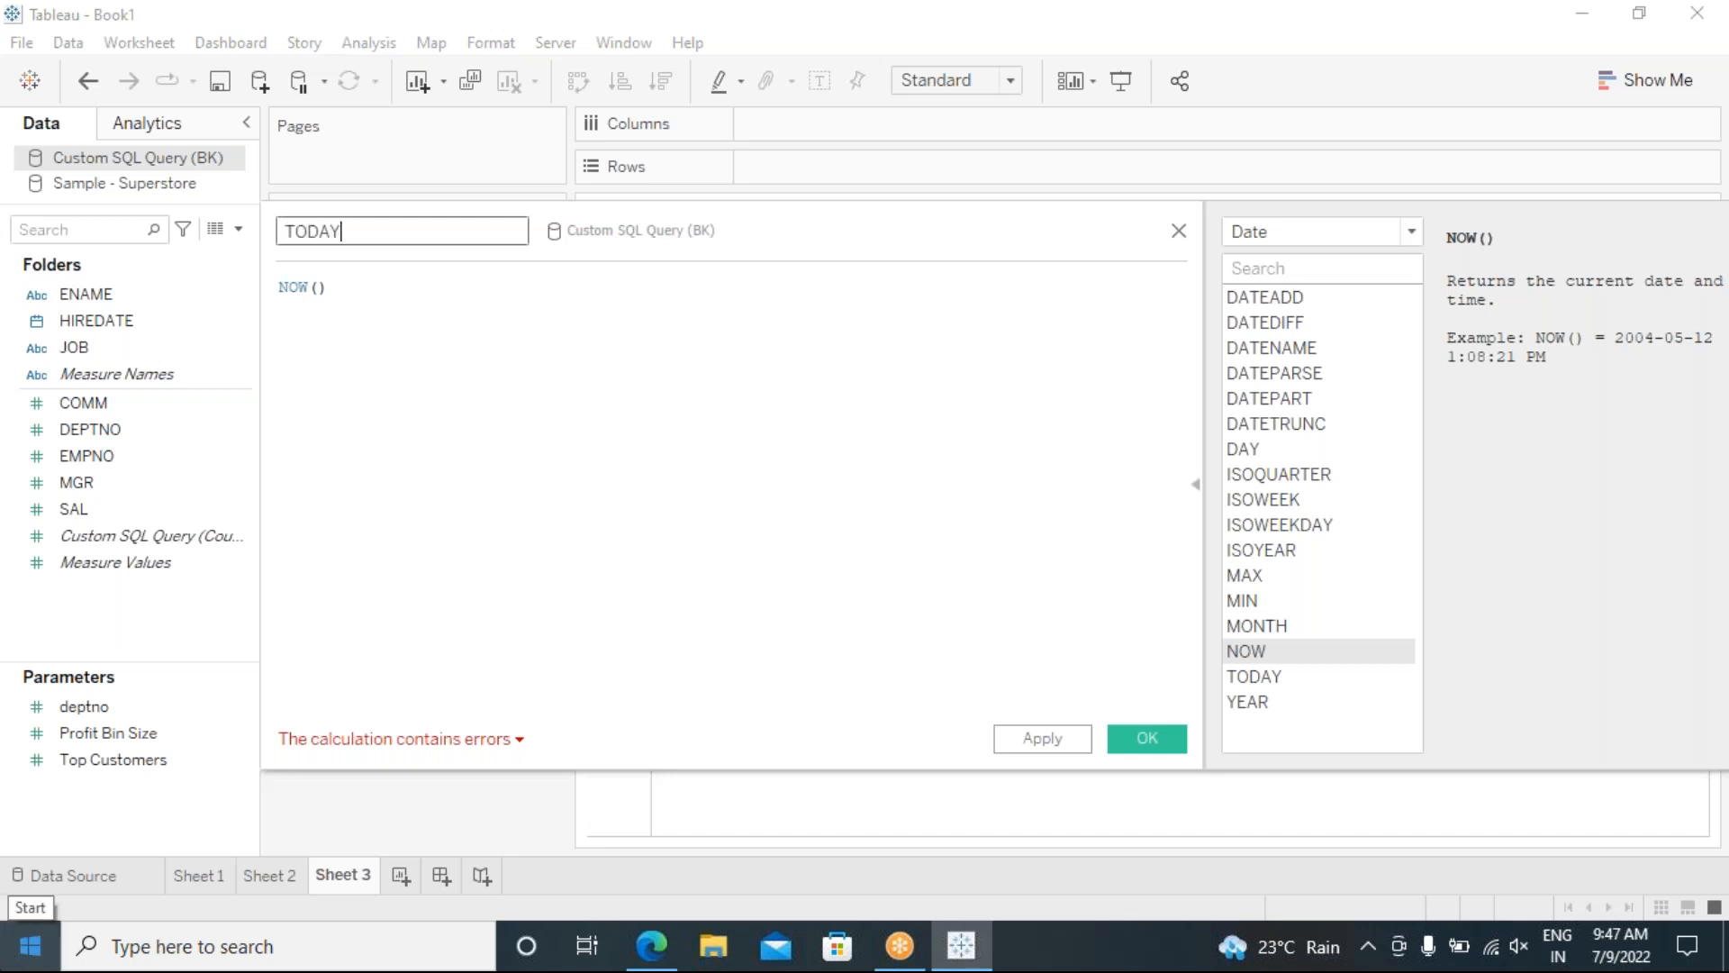
{"action": "type", "text": " DATE &TIME"}
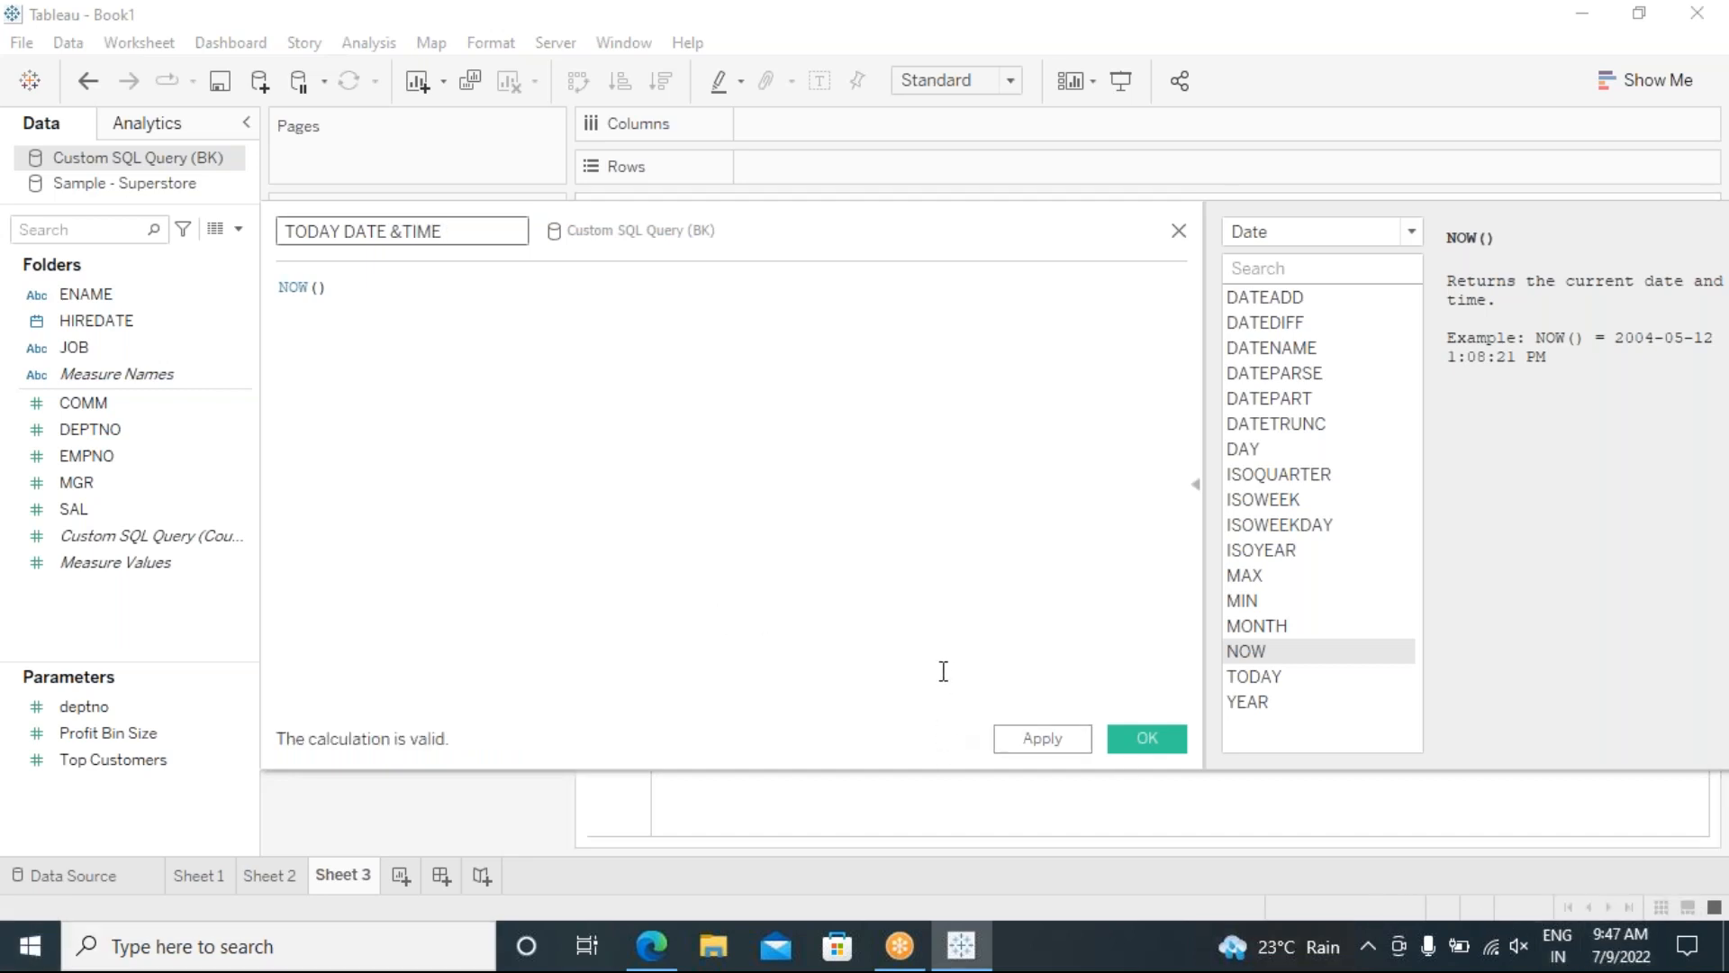
{"action": "left_click", "coordinate": [1048, 744]}
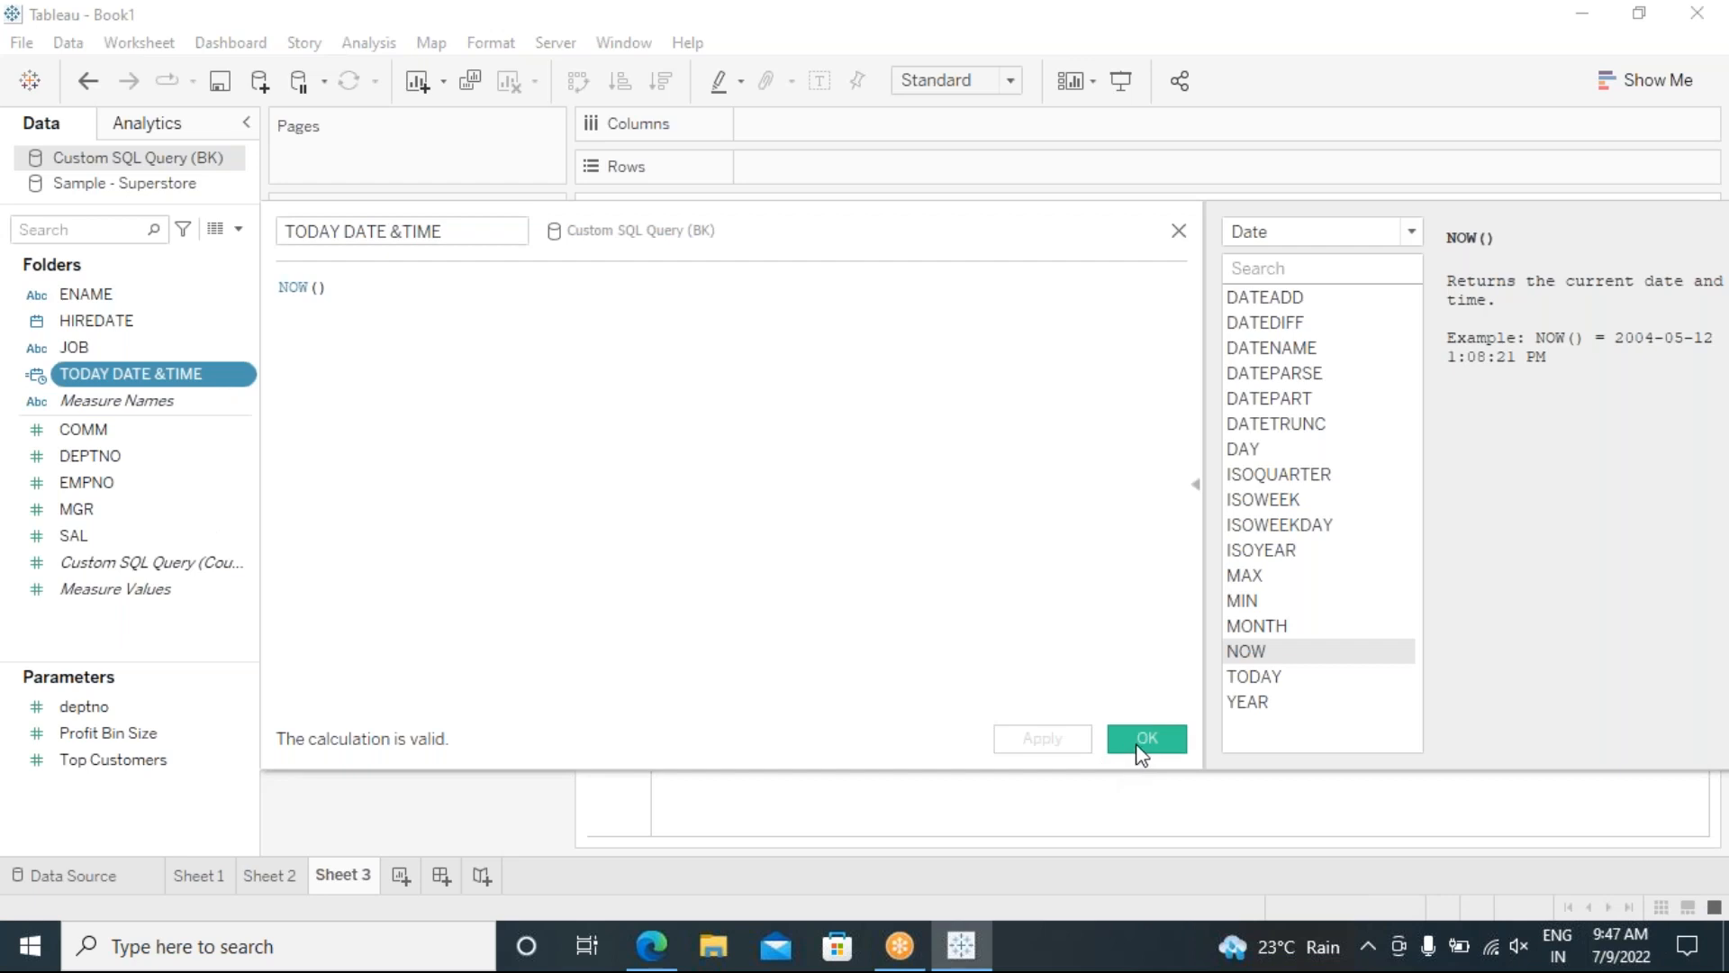
{"action": "left_click", "coordinate": [1141, 746]}
{"action": "left_click_drag", "start_coordinate": [106, 376], "coordinate": [513, 407]}
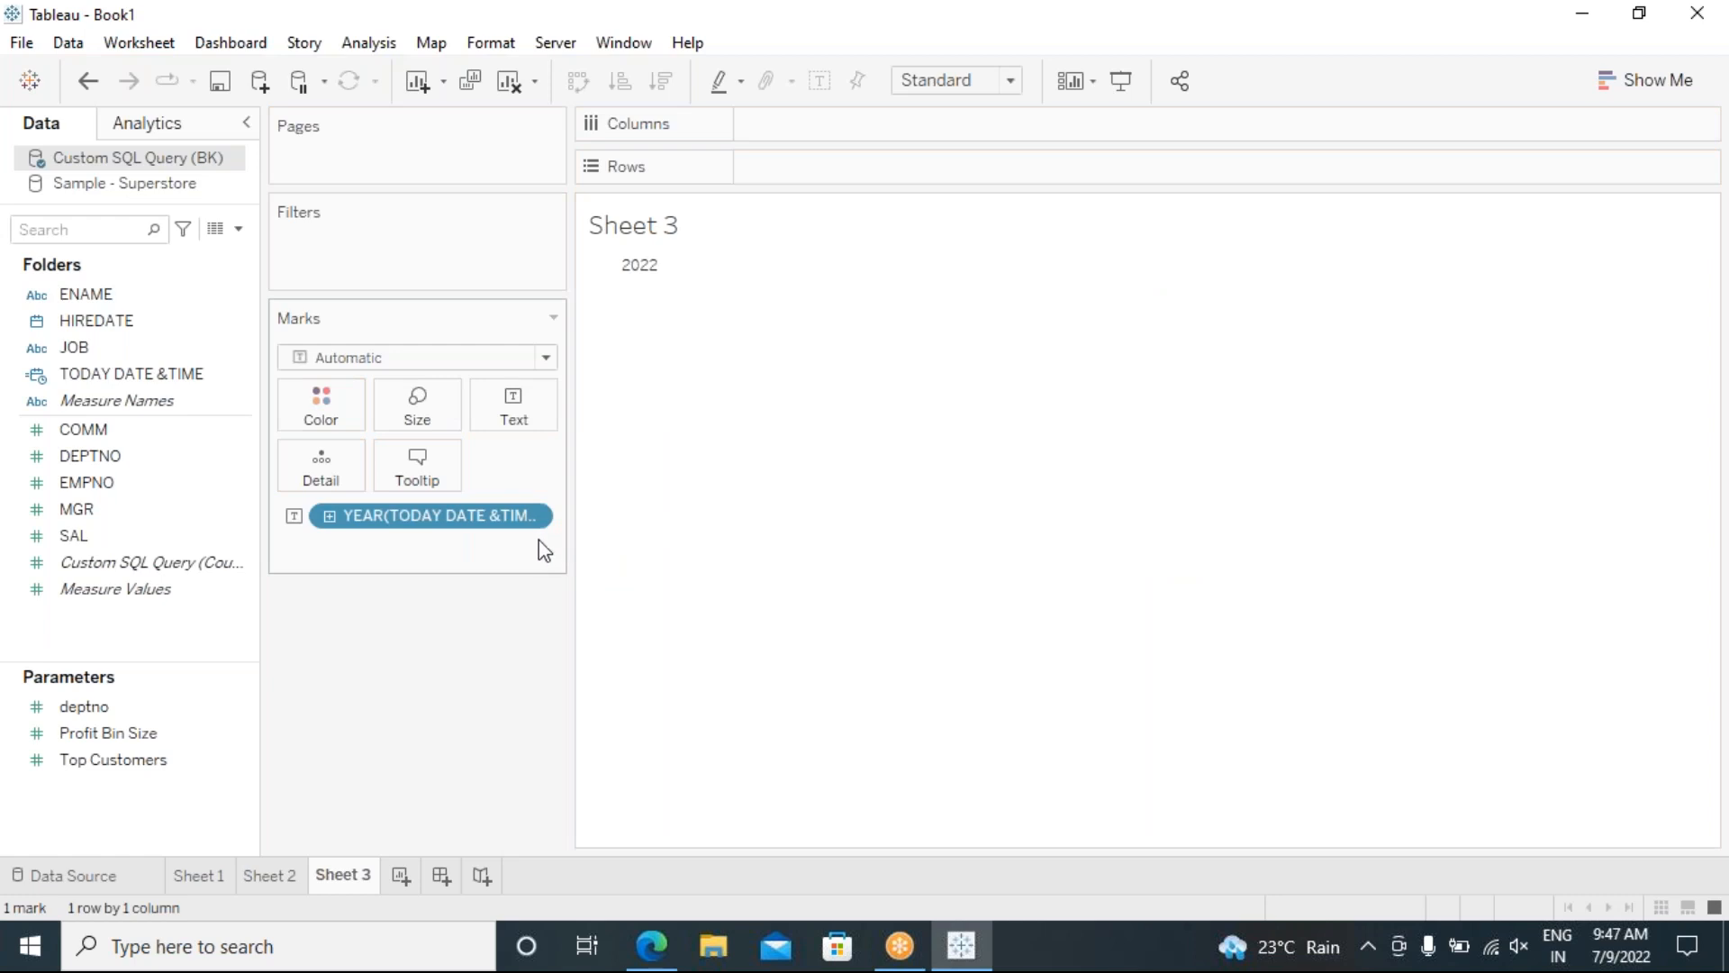
Step: Switch the TODAY DATE &TIME pill from YEAR to Exact Date, showing 7/8/2022 9:17:39 PM
{"action": "mouse_move", "coordinate": [638, 270]}
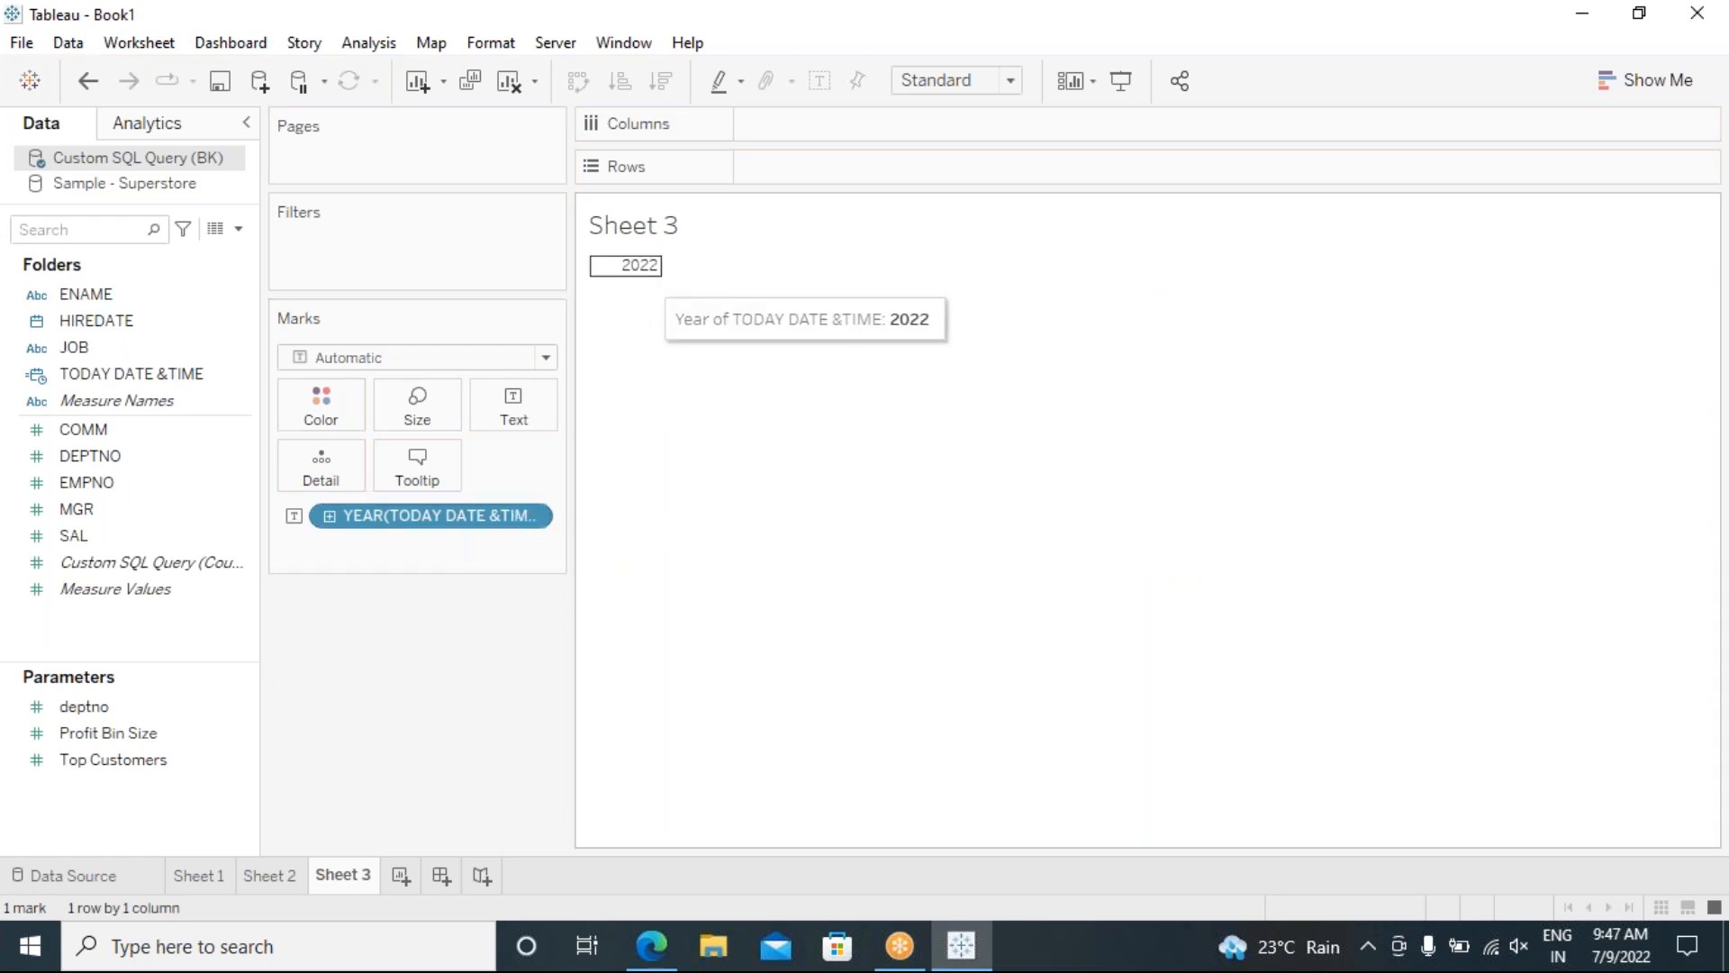
{"action": "left_click", "coordinate": [532, 517]}
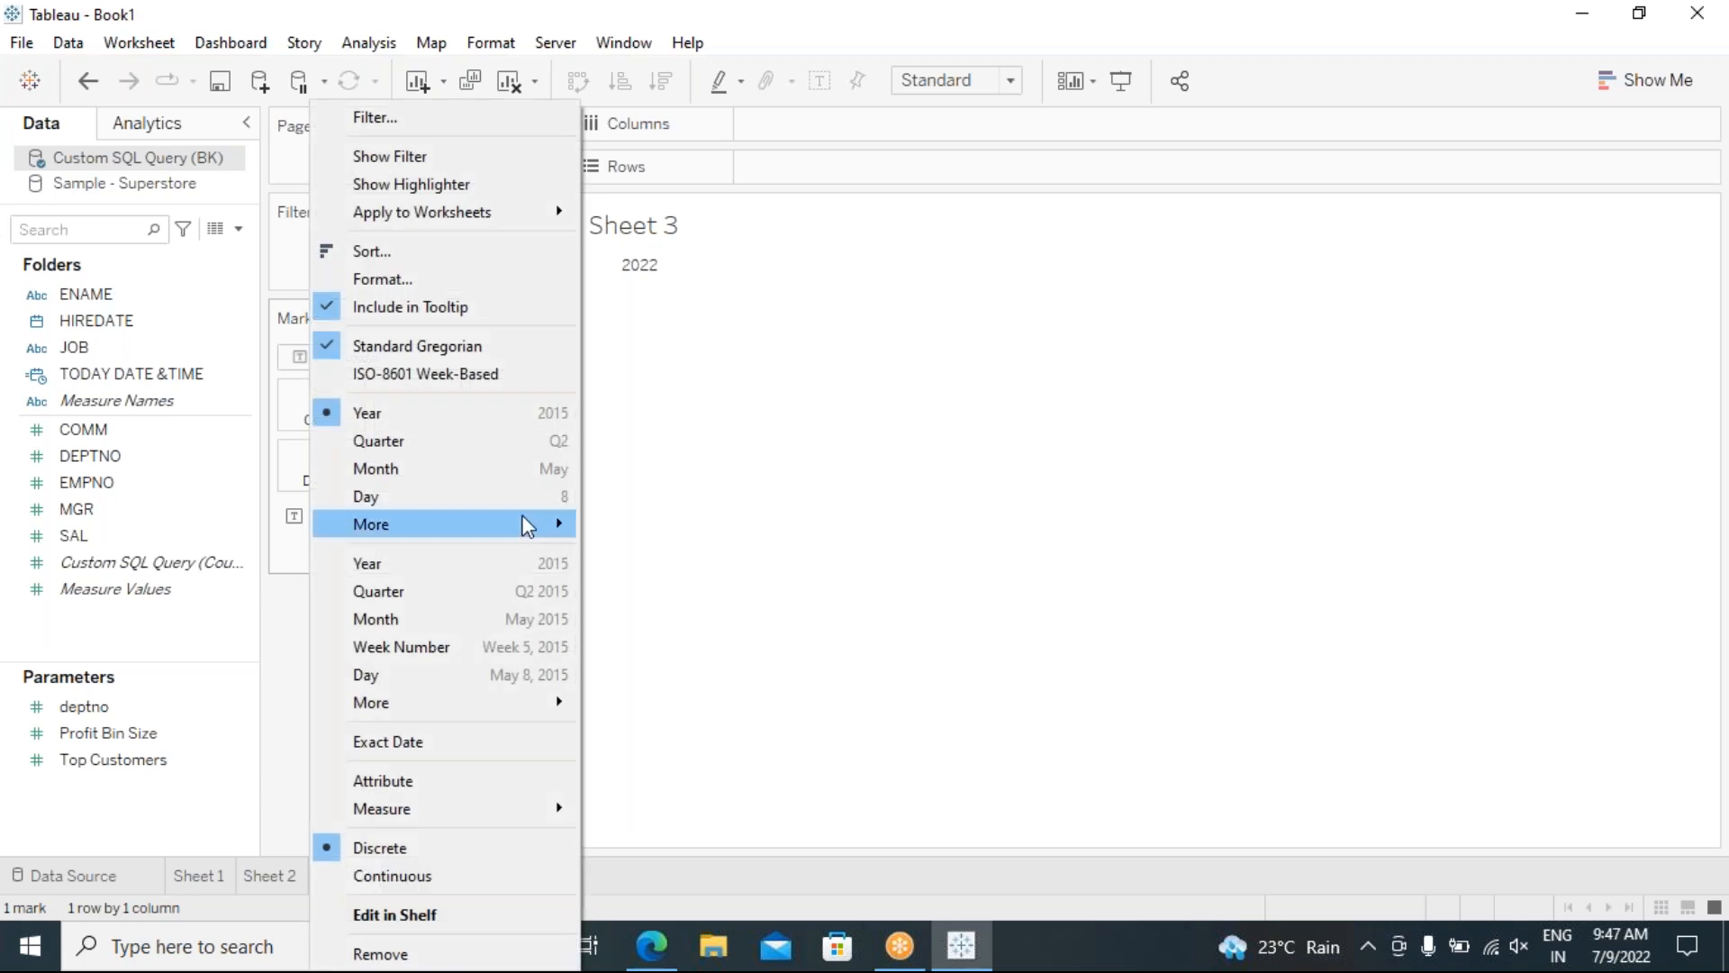
{"action": "left_click", "coordinate": [389, 743]}
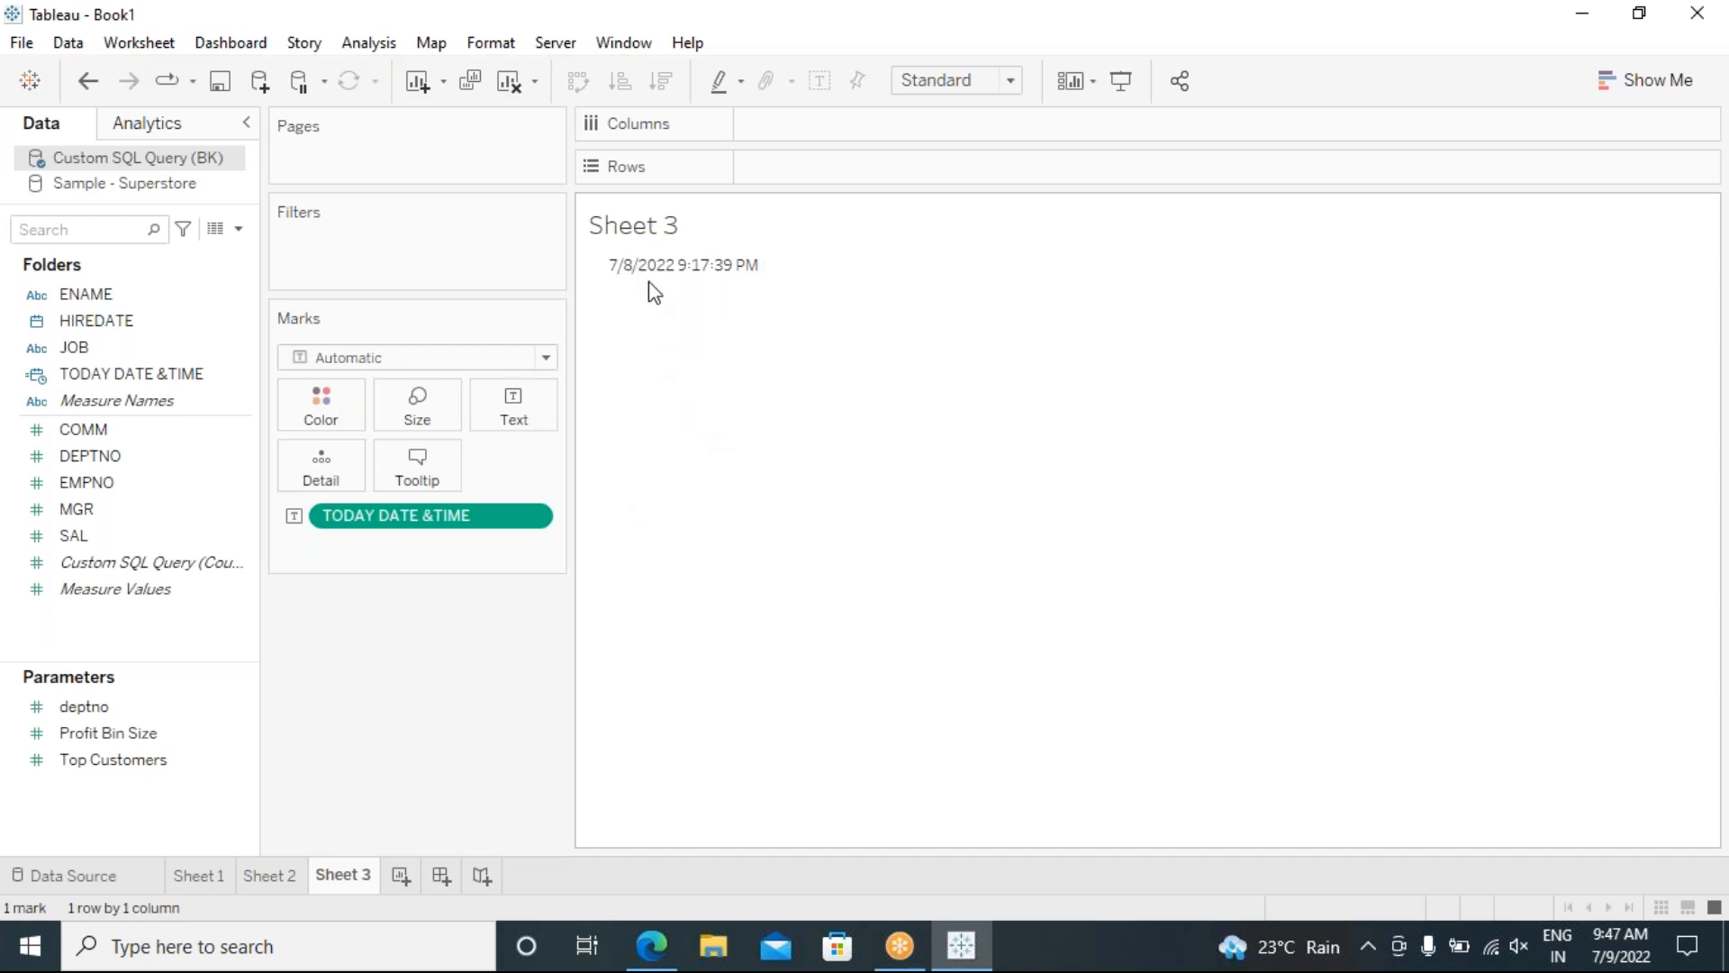
{"action": "mouse_move", "coordinate": [755, 278]}
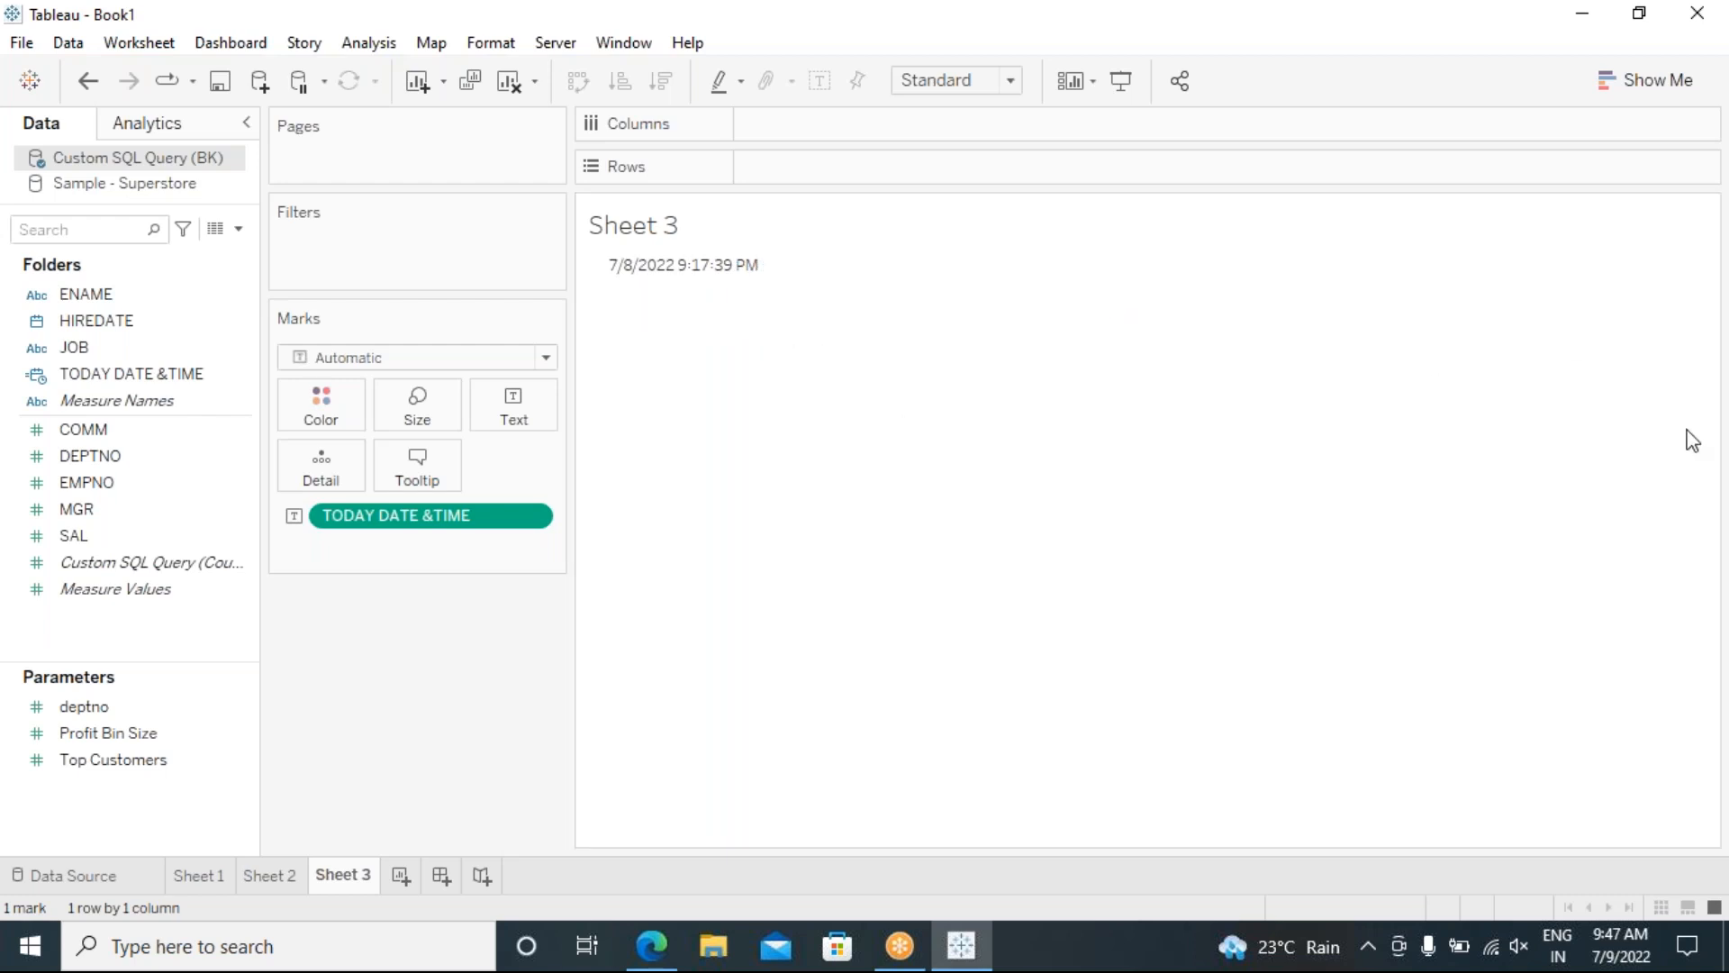
{"action": "left_click", "coordinate": [1727, 601]}
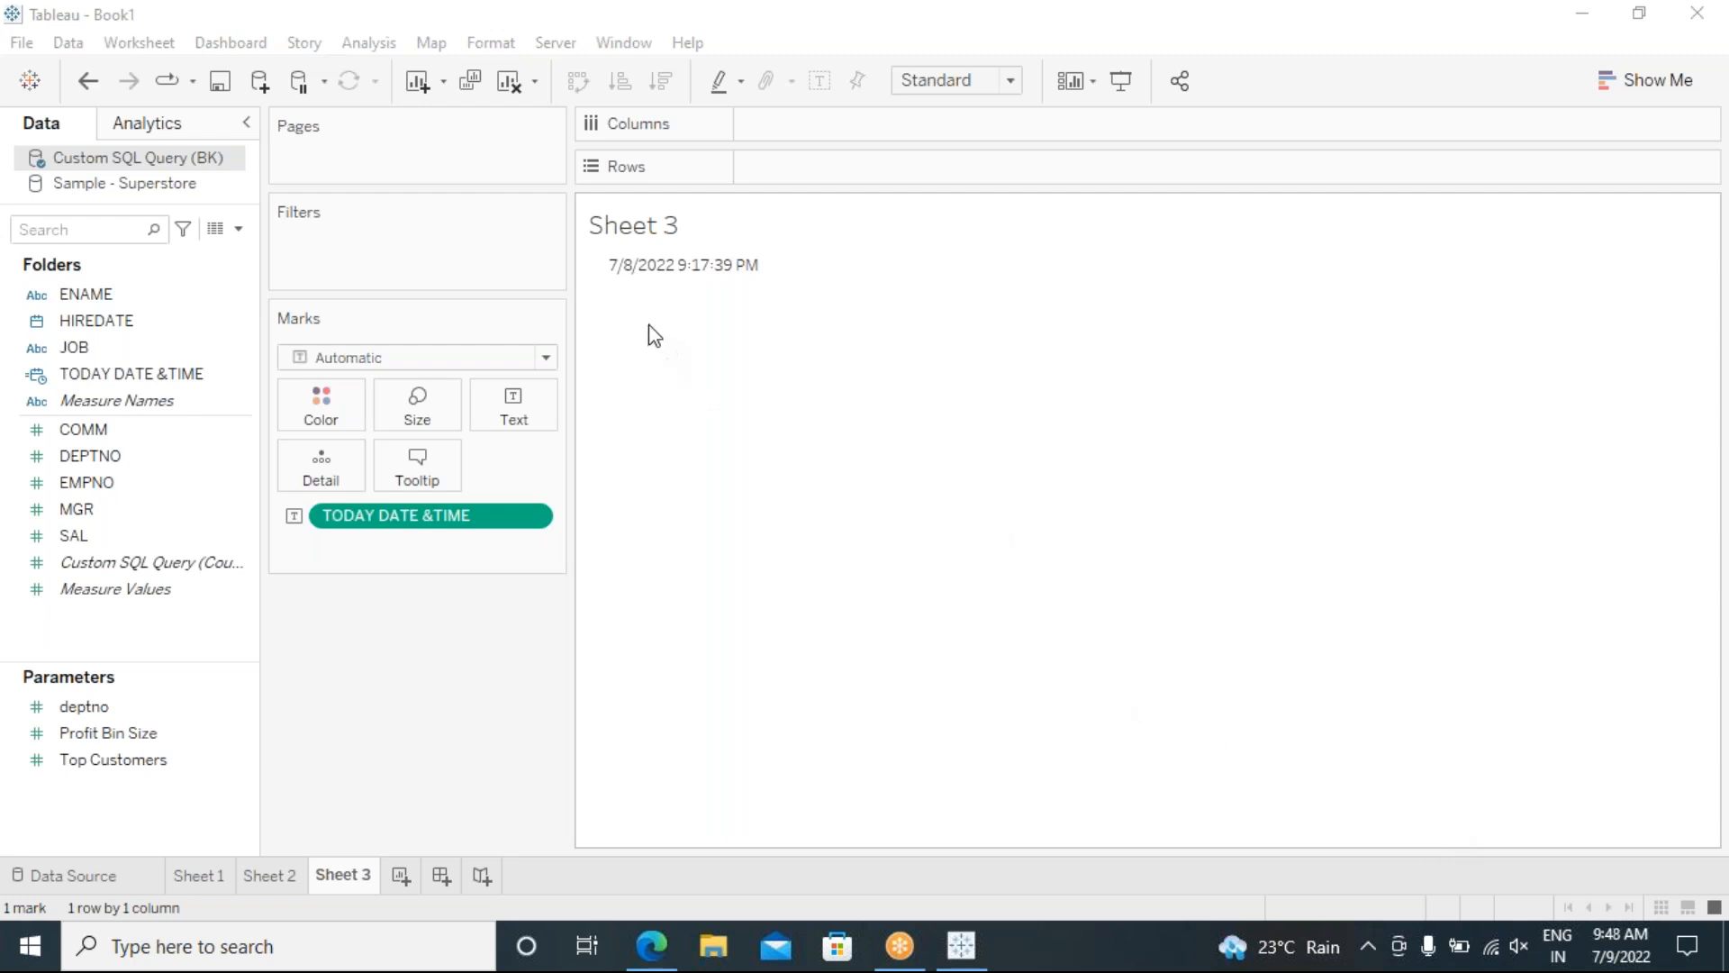
Step: In Sample - Superstore, create calculated field NOW_SUPER with the formula NOW()
{"action": "mouse_move", "coordinate": [661, 281]}
{"action": "left_click", "coordinate": [94, 191]}
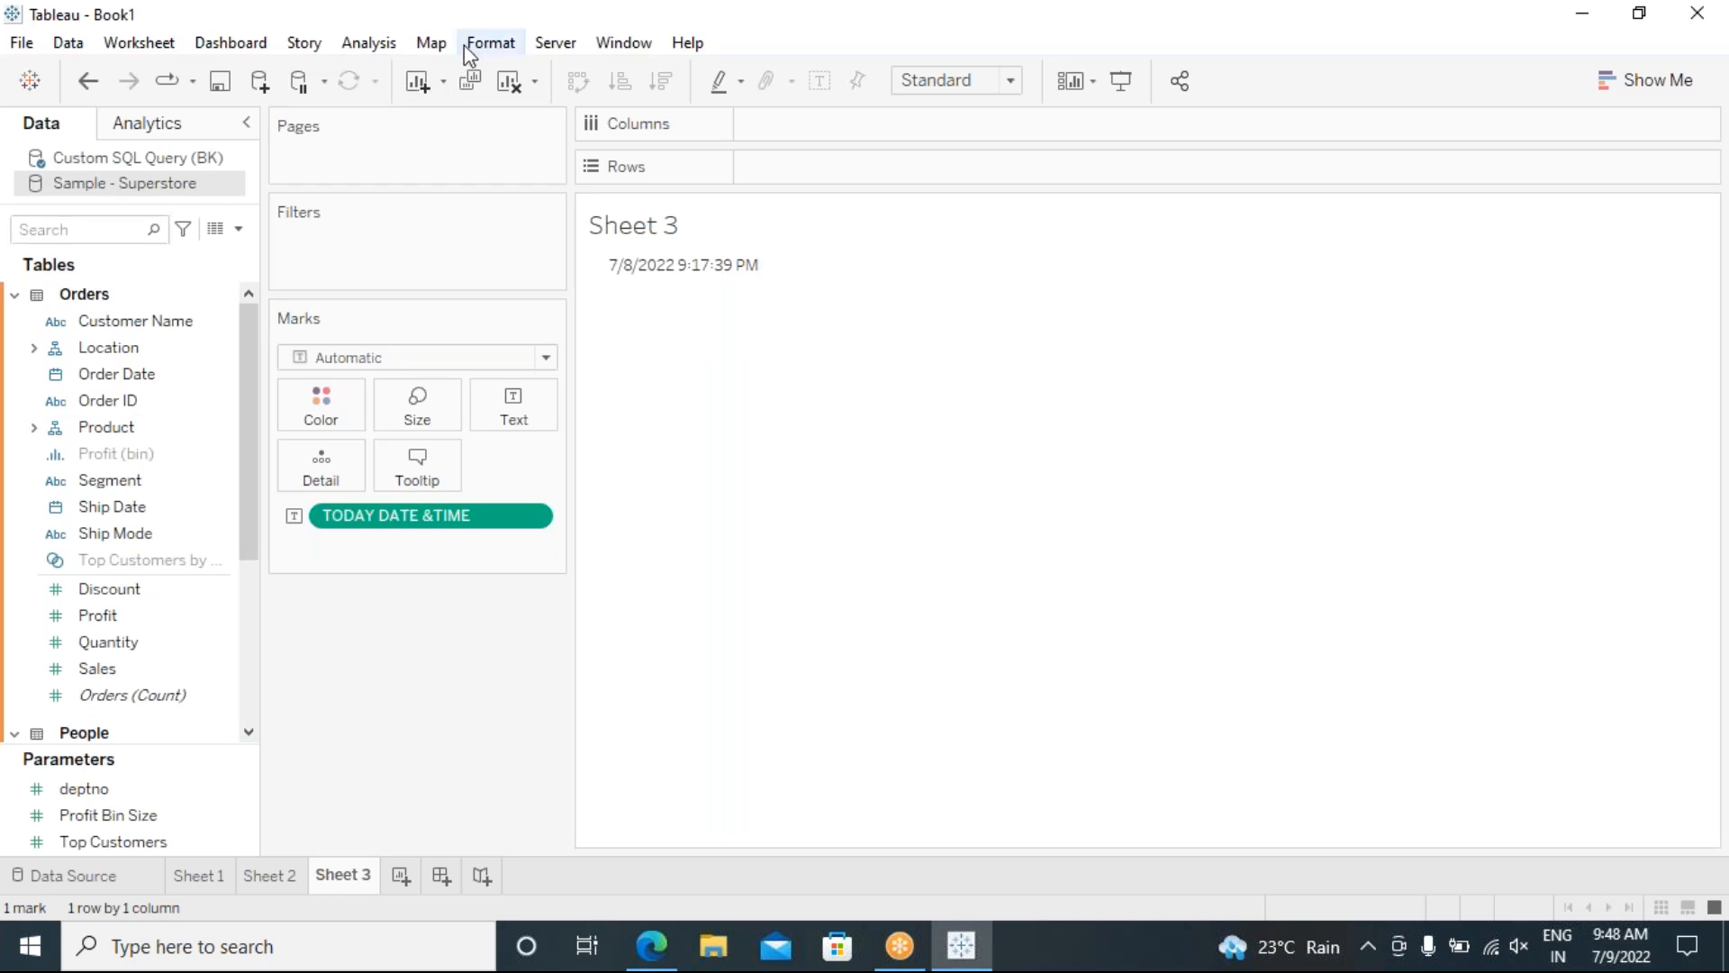
{"action": "left_click", "coordinate": [370, 43]}
{"action": "left_click", "coordinate": [577, 565]}
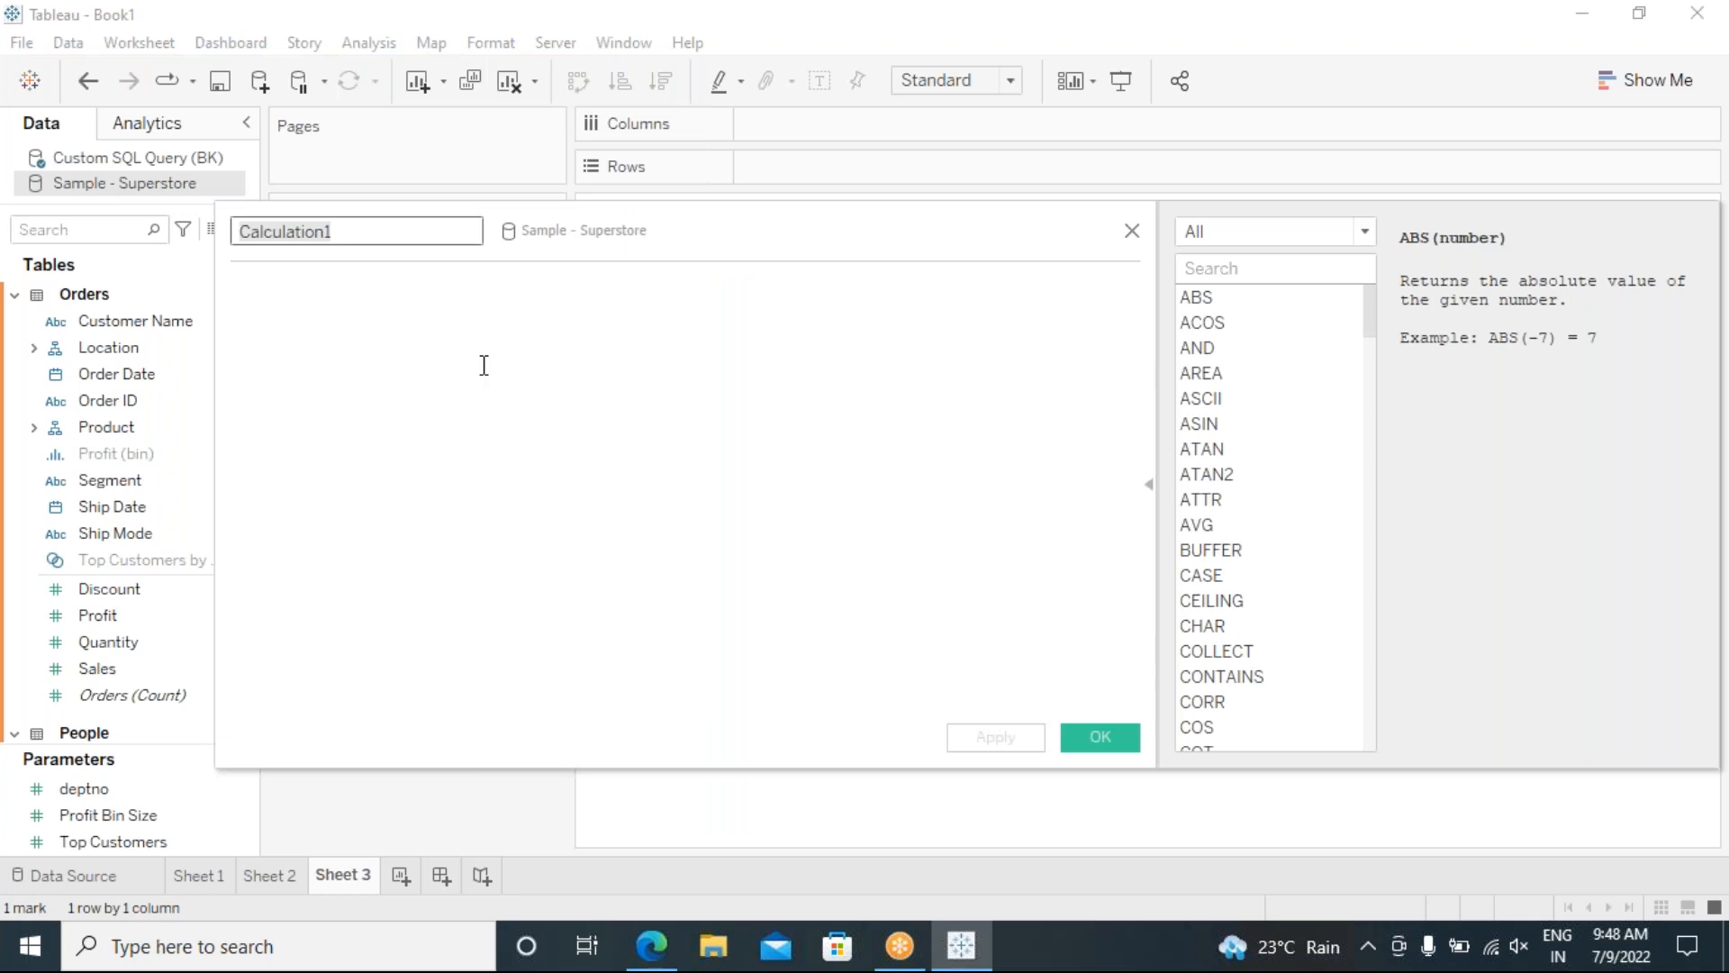
{"action": "type", "text": "NOW"}
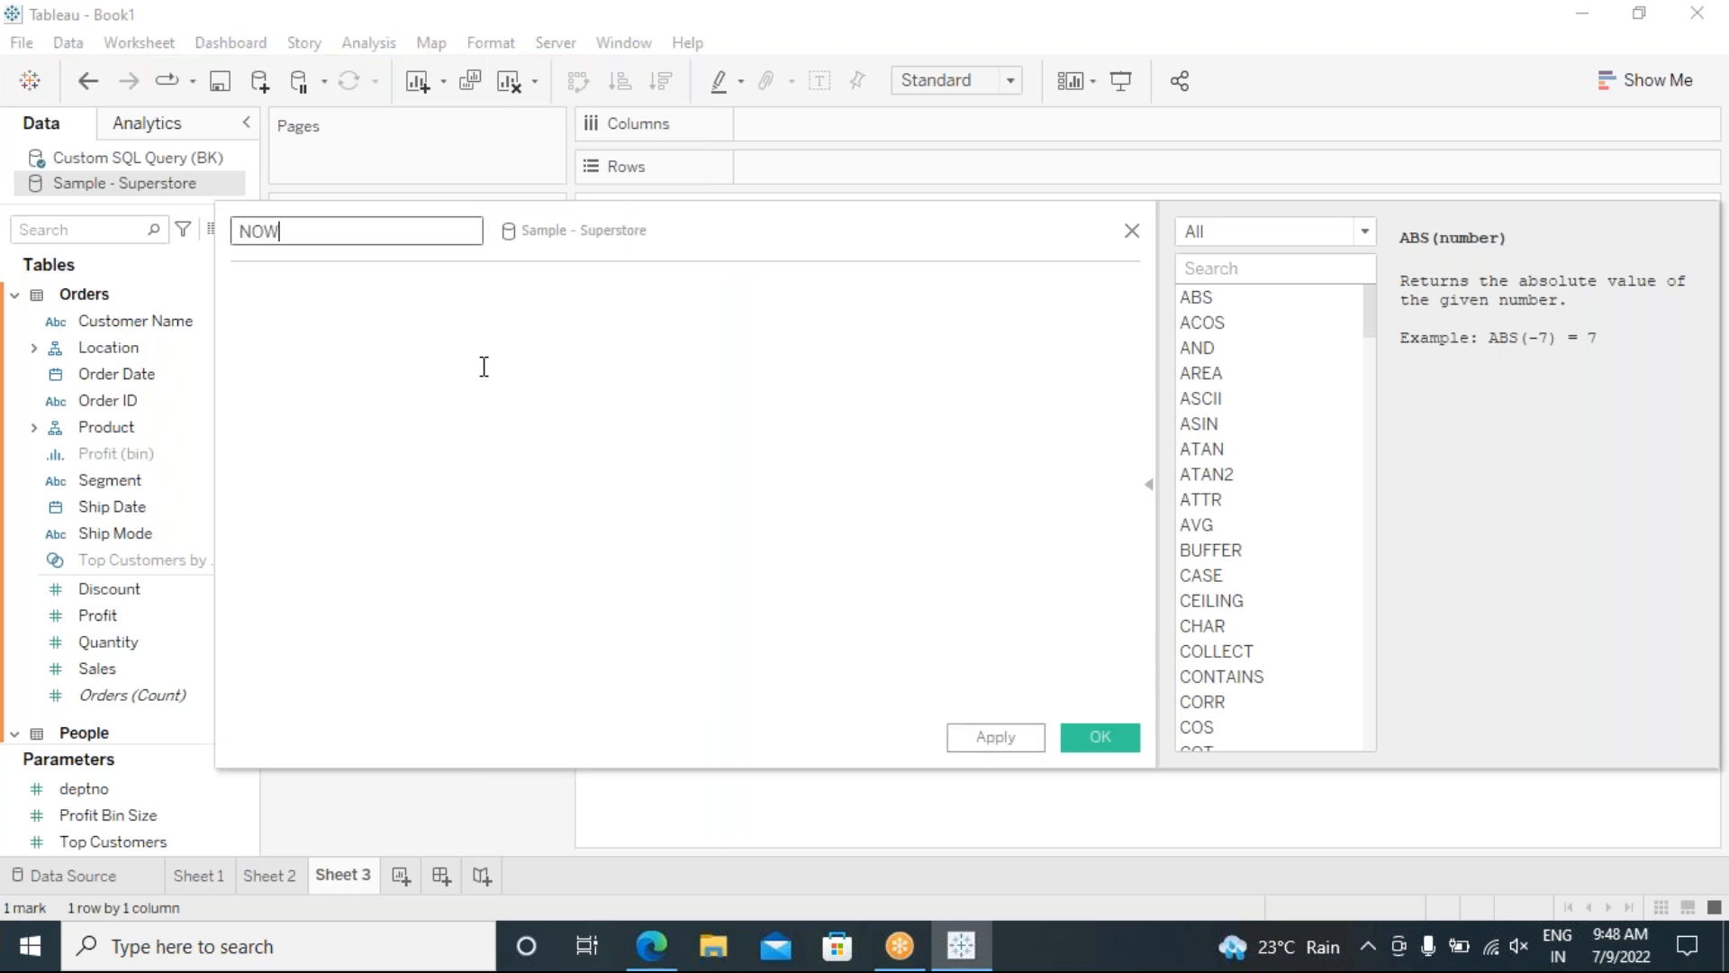
{"action": "type", "text": "_SUPER"}
{"action": "left_click", "coordinate": [484, 367]}
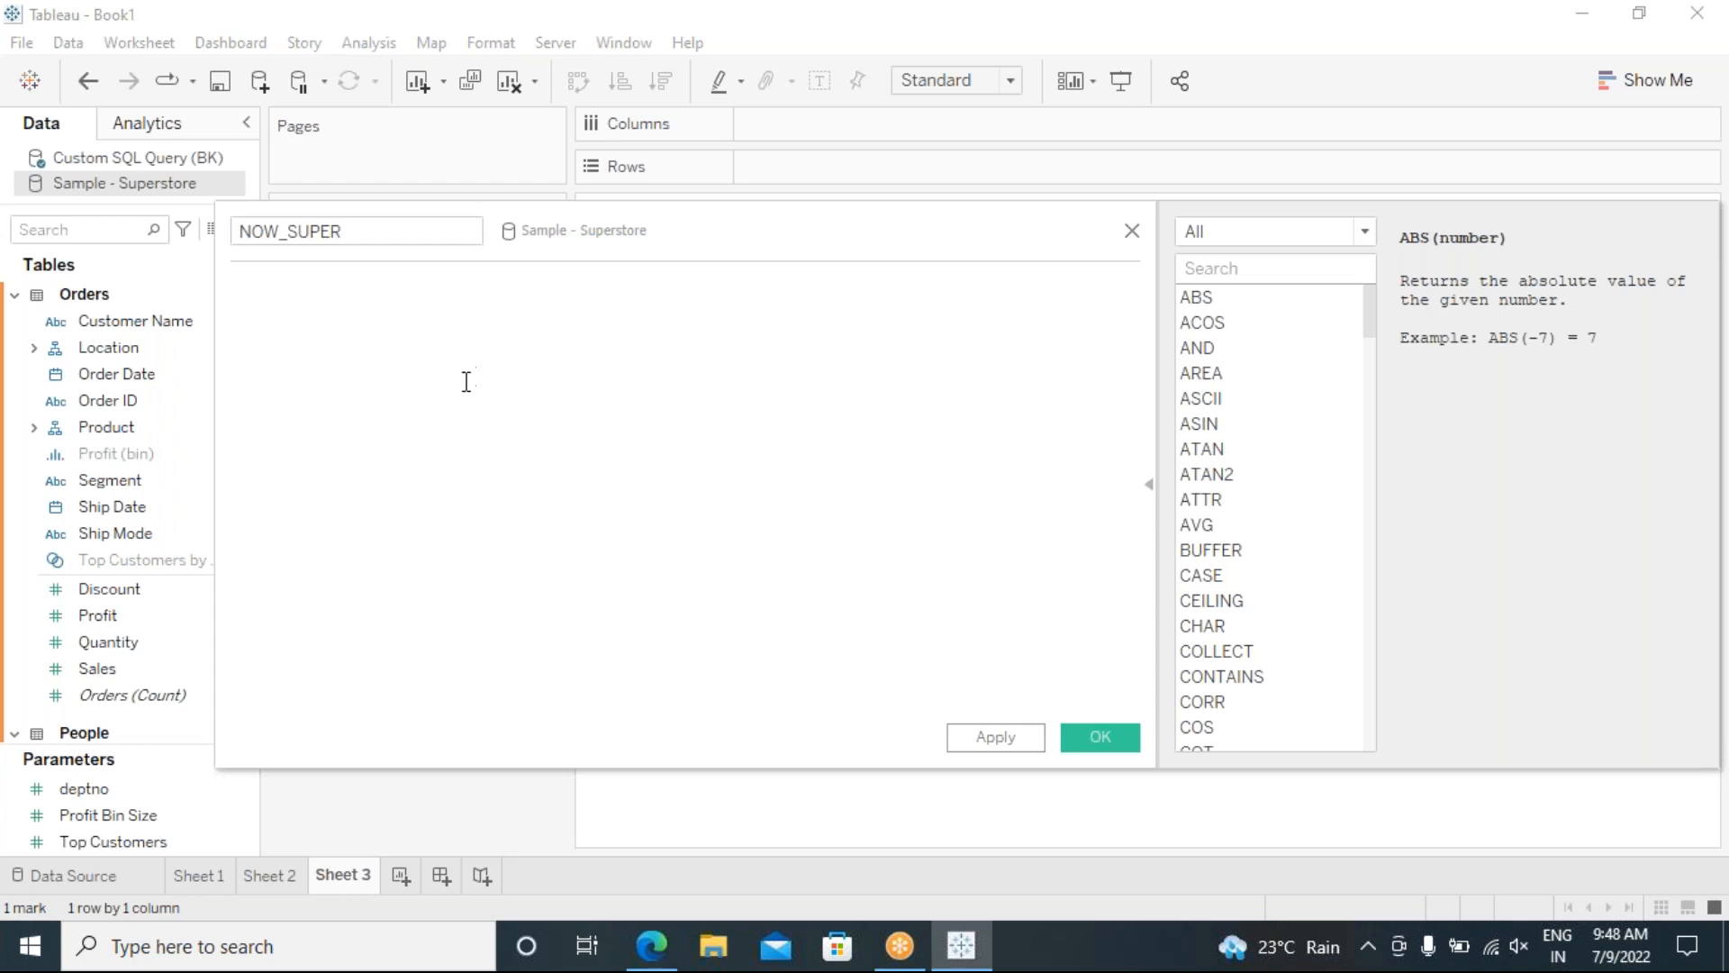
{"action": "type", "text": "NOW()"}
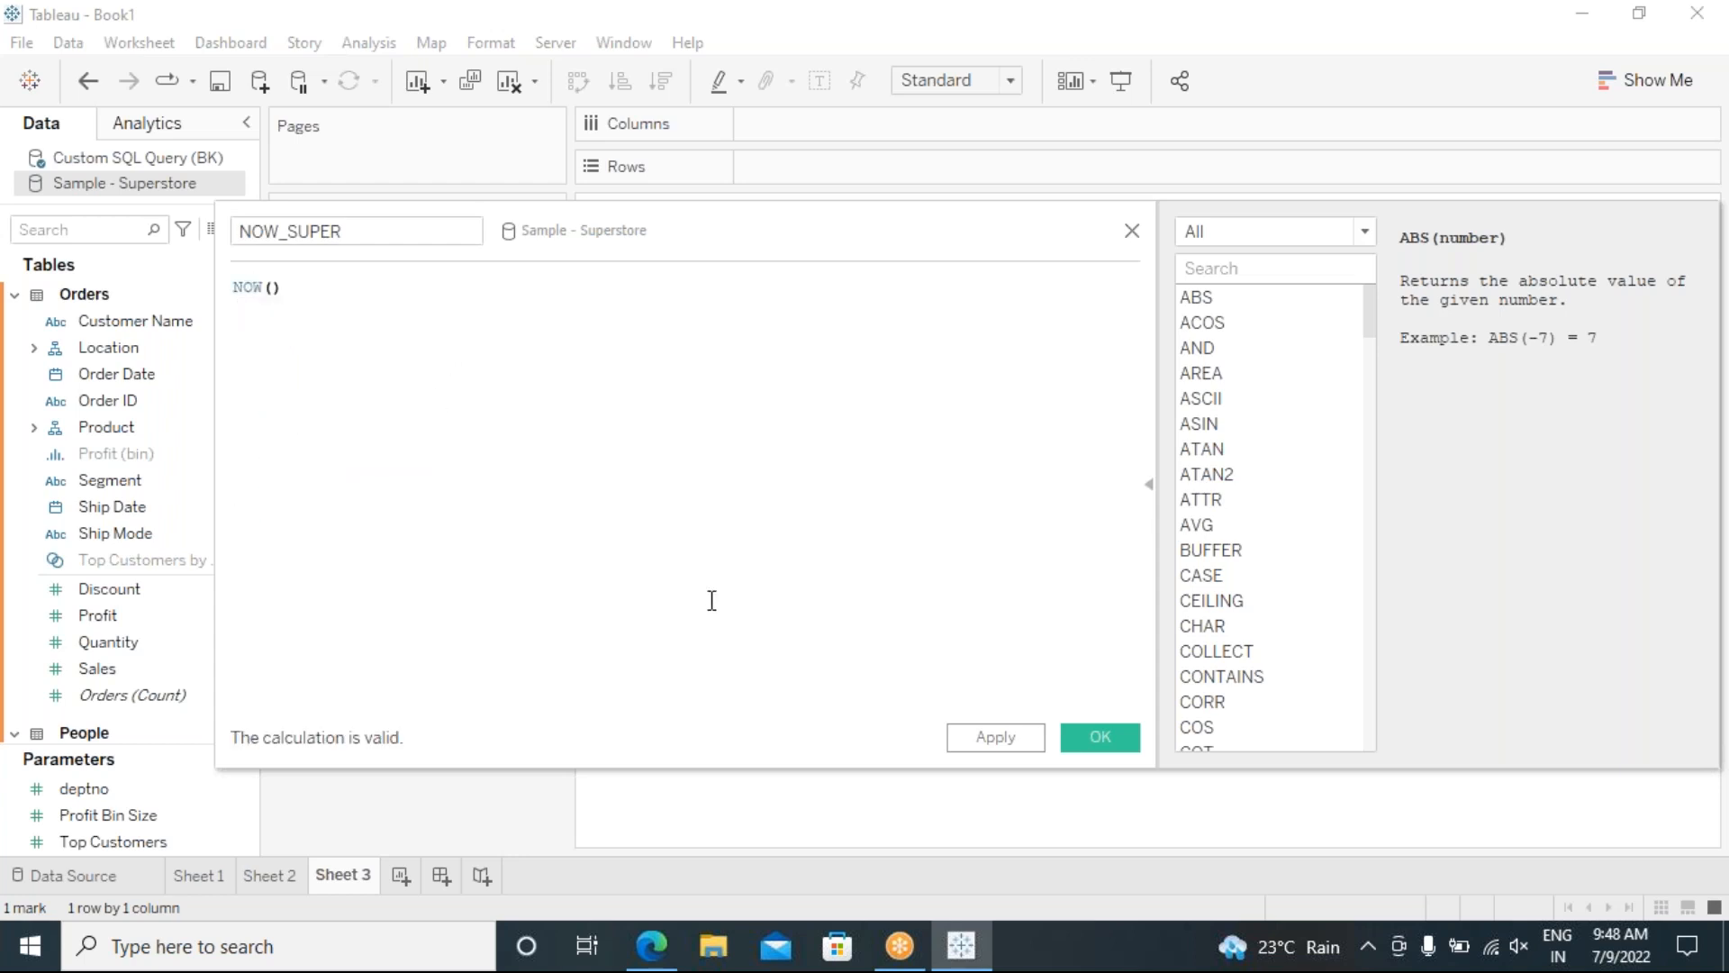
{"action": "left_click", "coordinate": [1098, 742]}
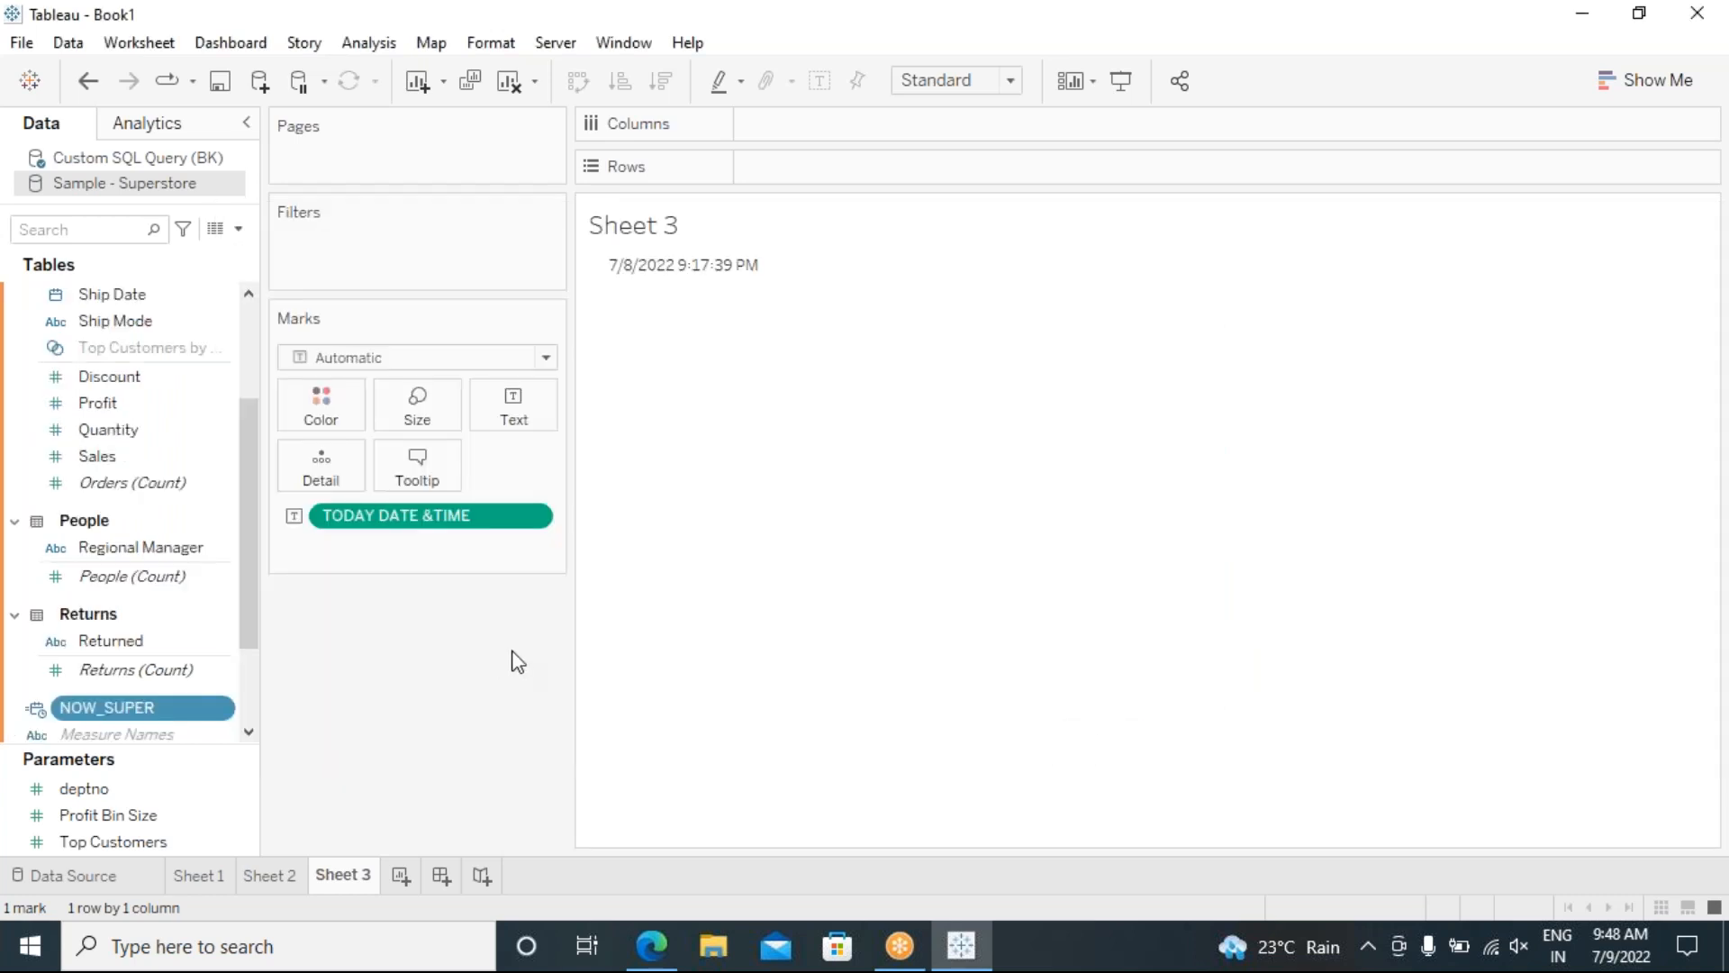
Step: Swap TODAY DATE &TIME for NOW_SUPER on Text, dismissing blending warnings, then clear the sheet
{"action": "left_click_drag", "start_coordinate": [155, 707], "coordinate": [522, 408]}
{"action": "left_click", "coordinate": [846, 494]}
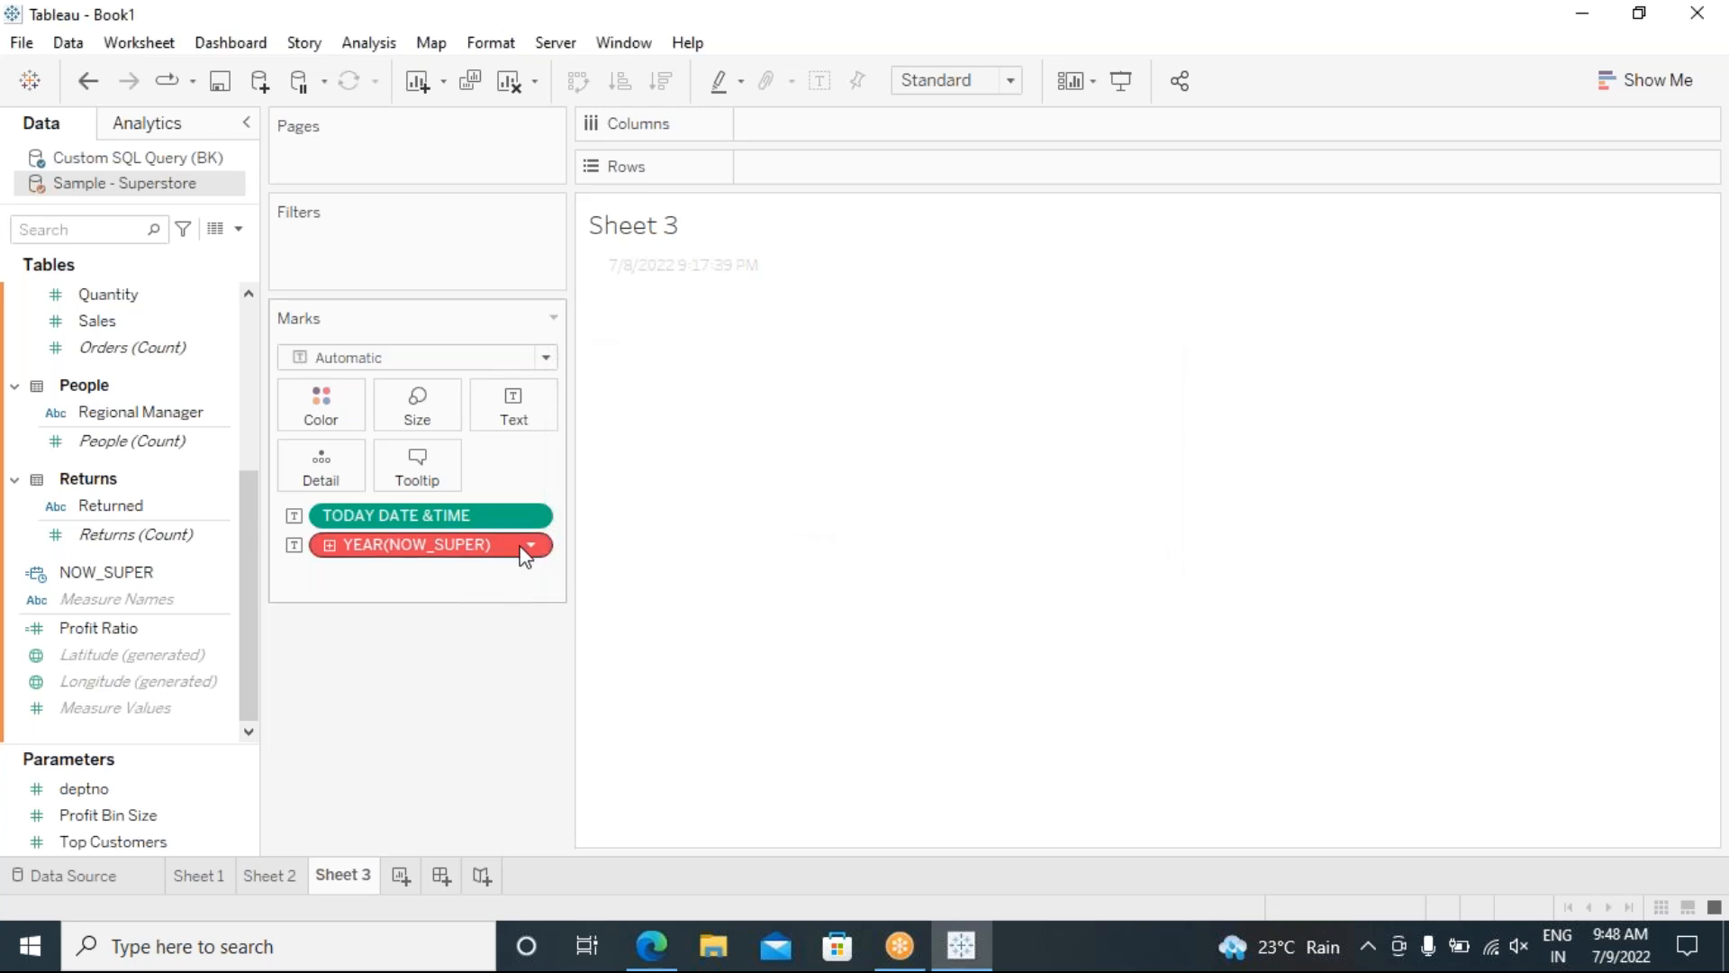
{"action": "left_click_drag", "start_coordinate": [491, 515], "coordinate": [397, 687]}
{"action": "left_click", "coordinate": [858, 498]}
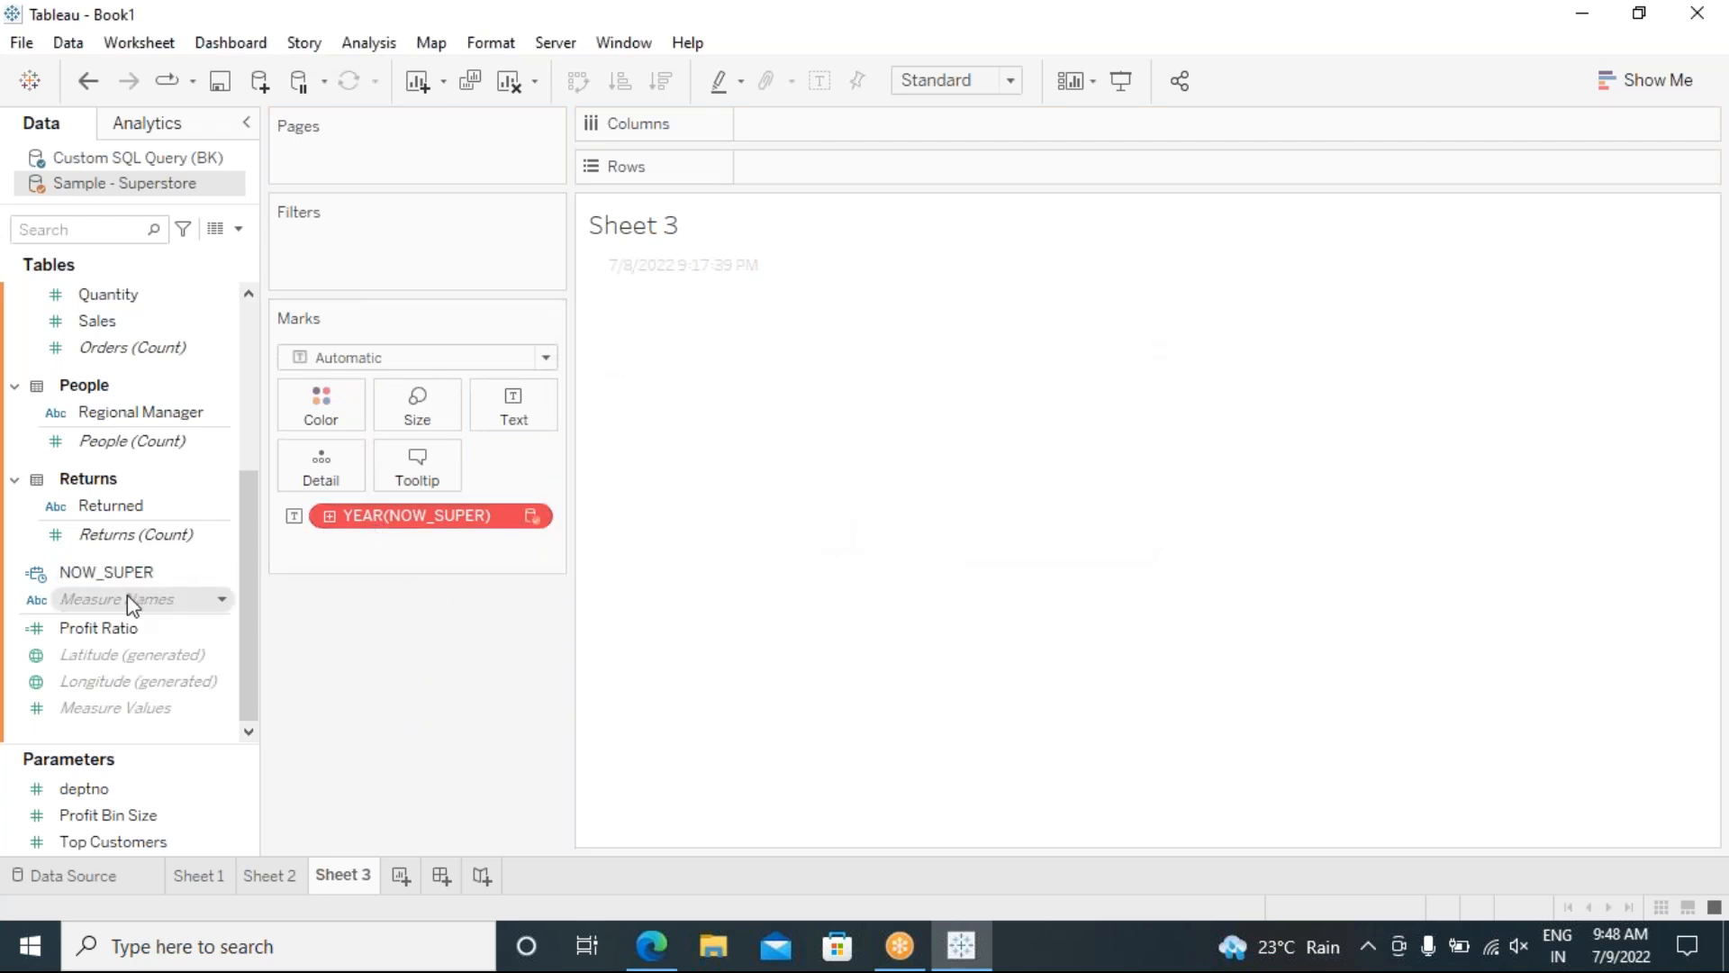
{"action": "left_click_drag", "start_coordinate": [252, 562], "coordinate": [341, 403]}
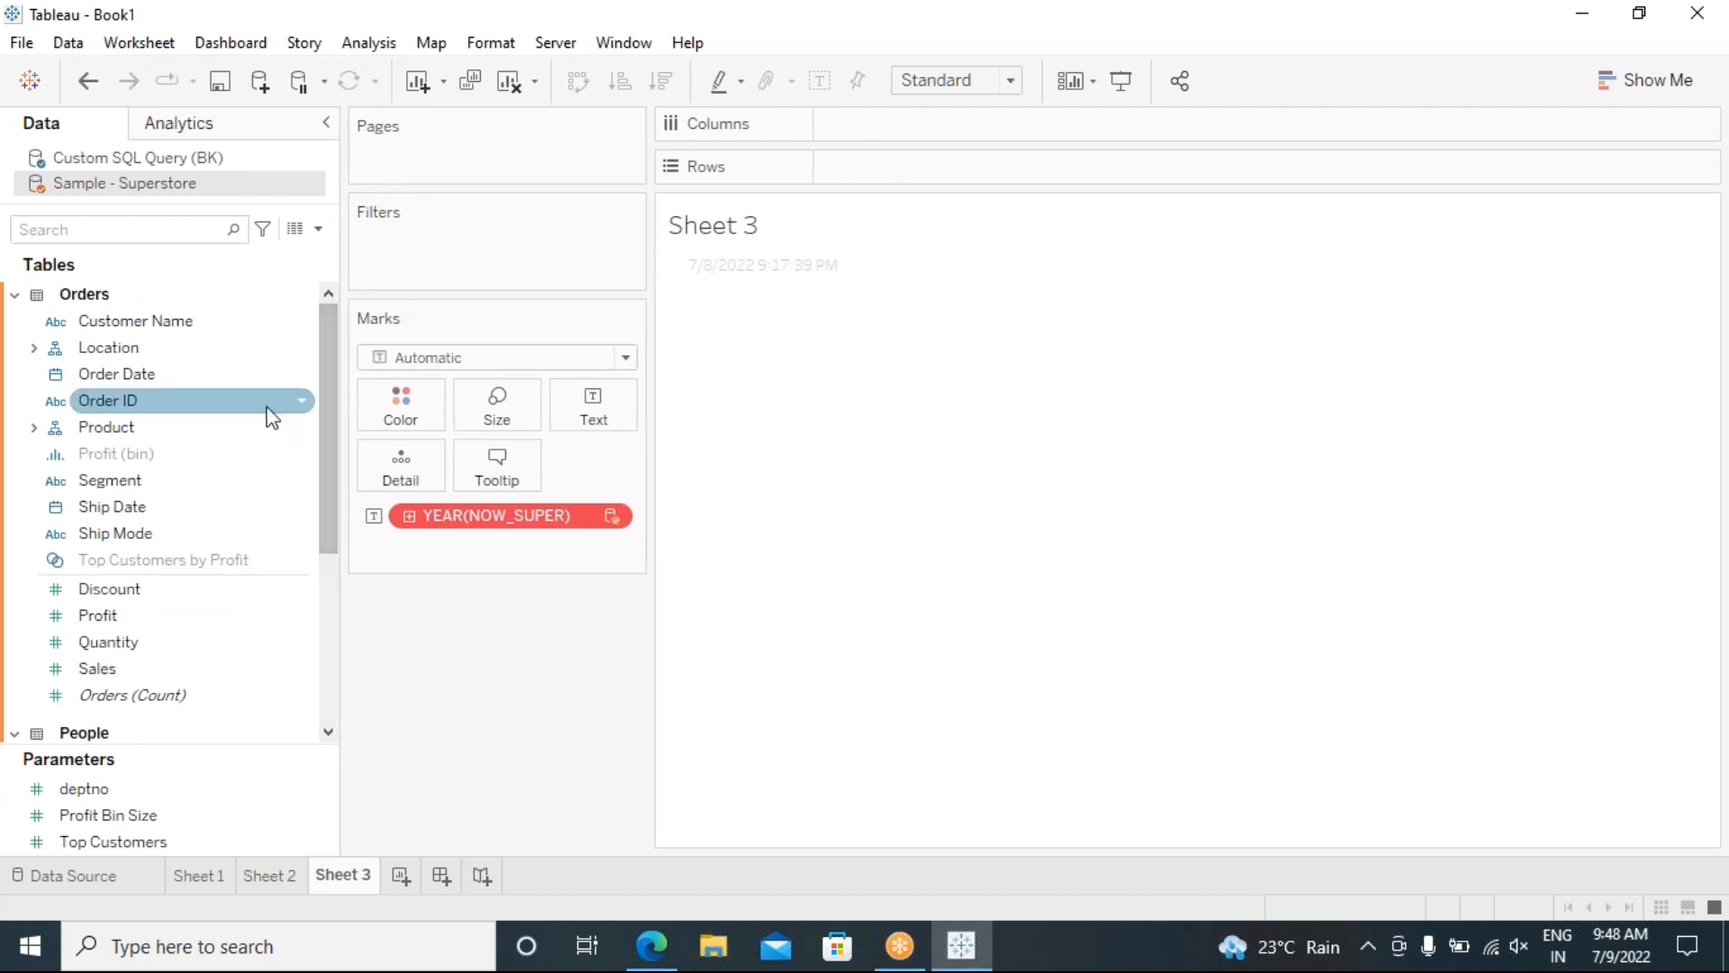
{"action": "left_click", "coordinate": [93, 160]}
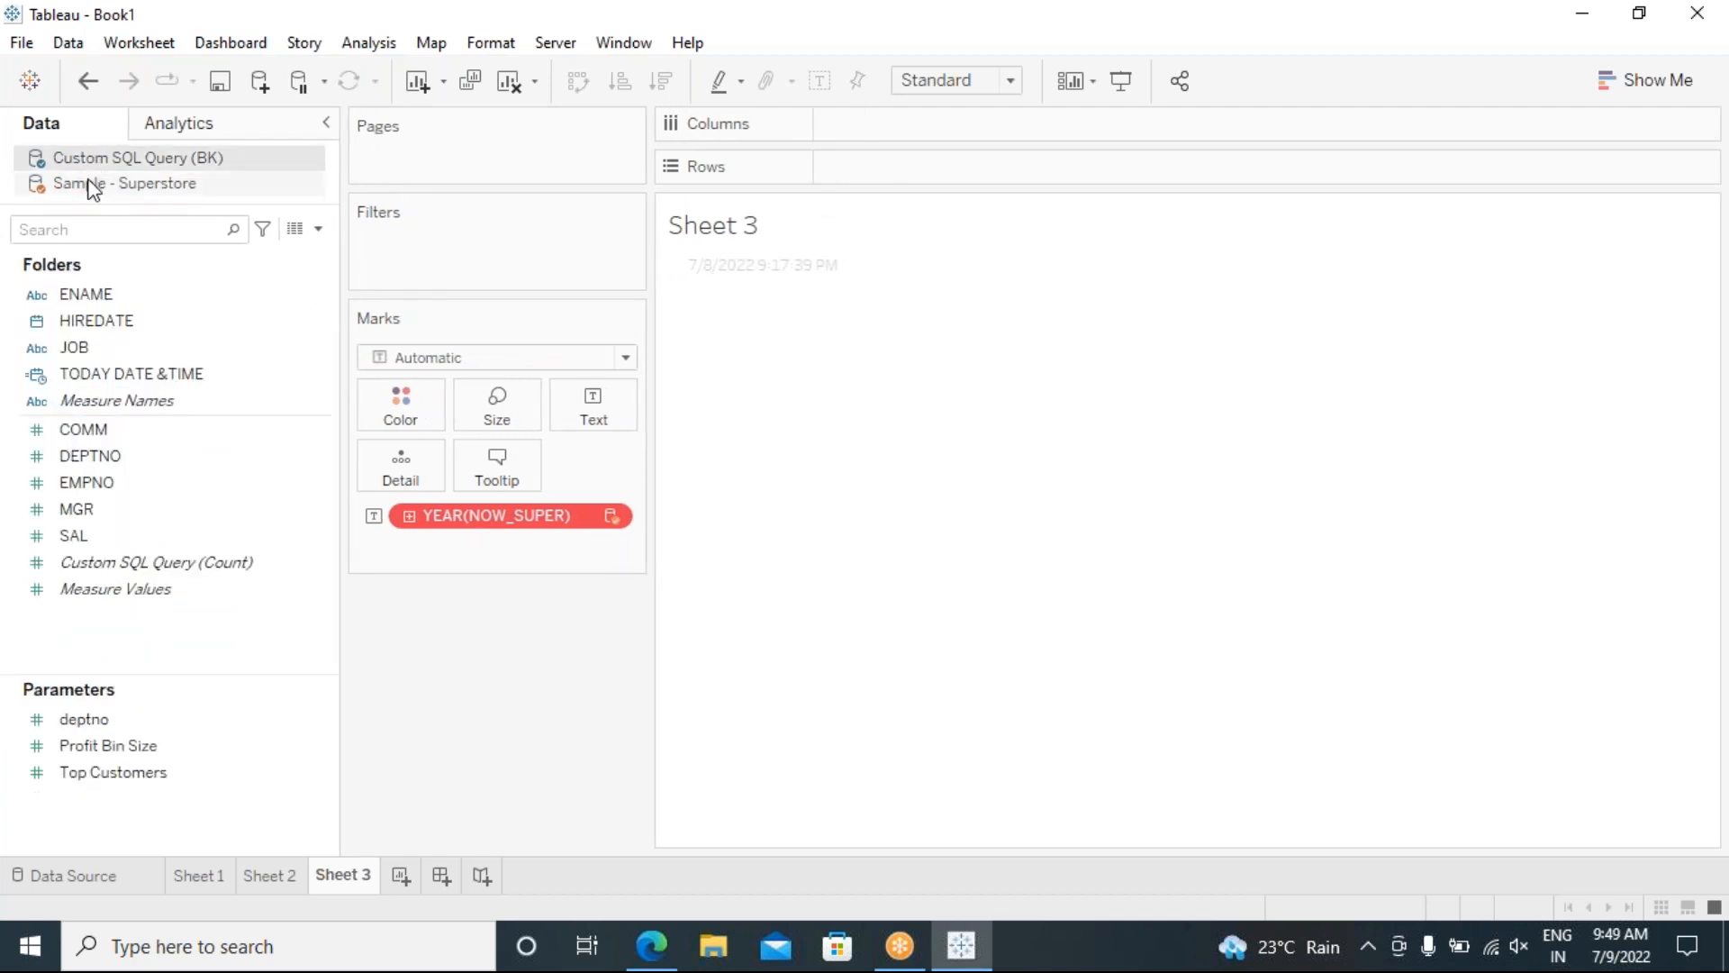
{"action": "left_click", "coordinate": [94, 185]}
{"action": "left_click_drag", "start_coordinate": [321, 373], "coordinate": [324, 564]}
{"action": "left_click_drag", "start_coordinate": [488, 529], "coordinate": [489, 620]}
Step: Put NOW_SUPER on Text again and show it as Exact Date, 7/9/2022 9:49:20 AM
{"action": "scroll", "coordinate": [256, 576], "scroll_direction": "up", "scroll_amount": 3}
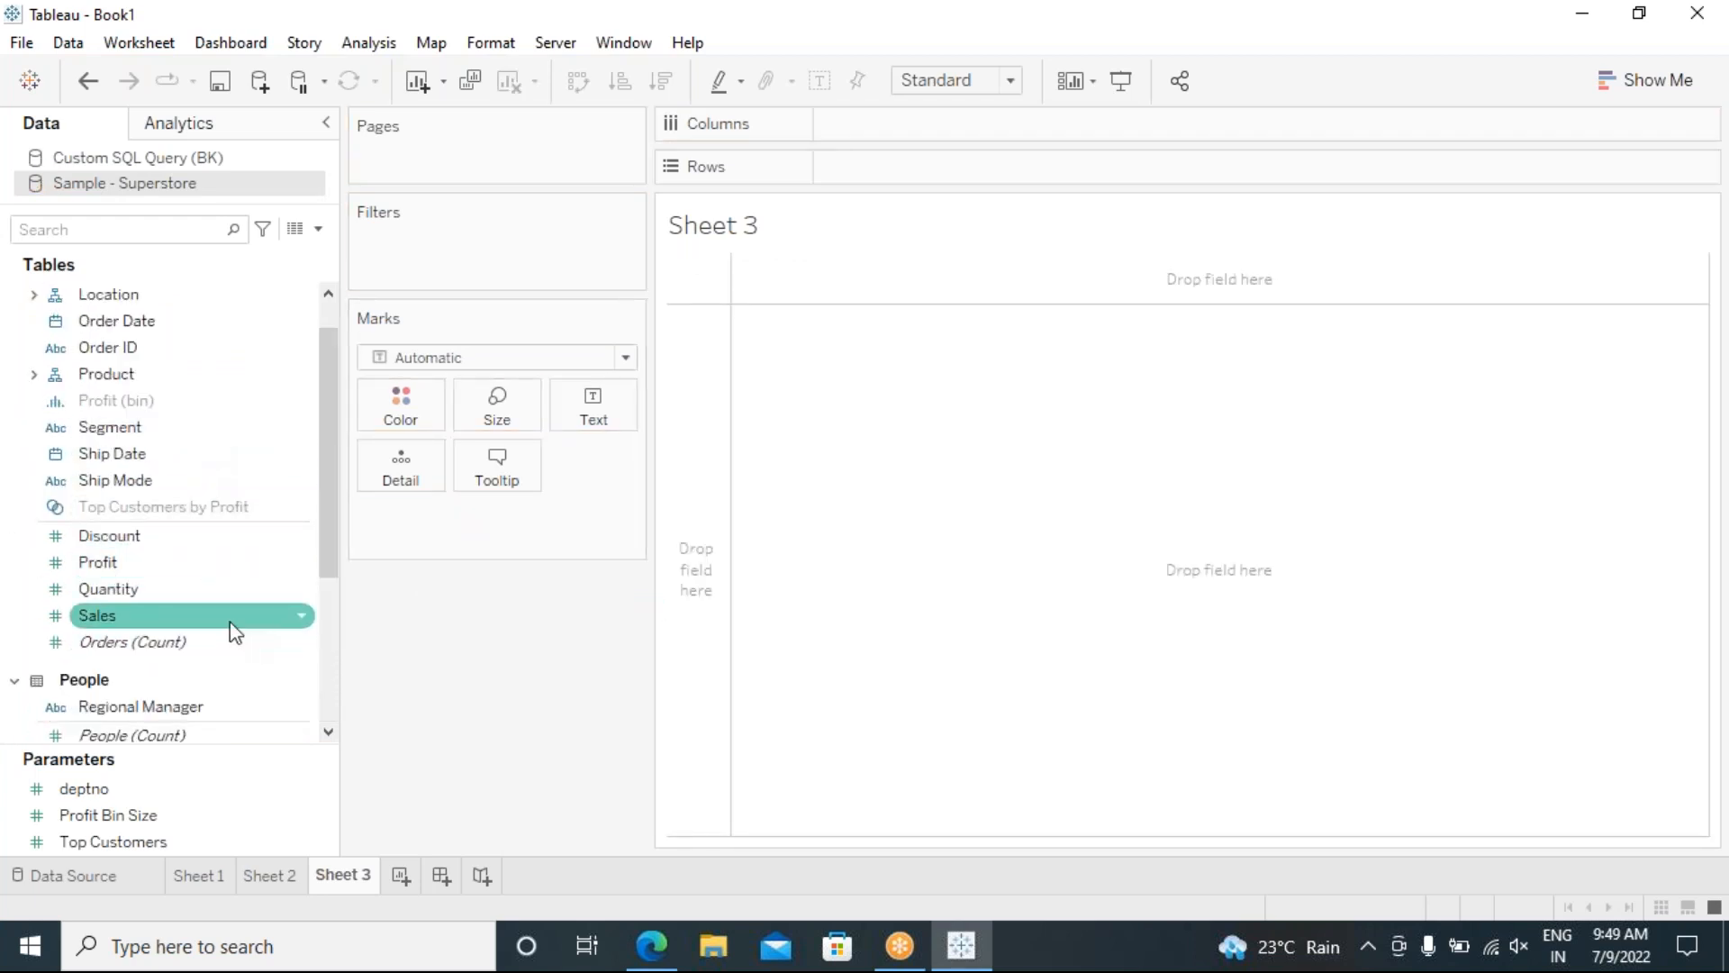
{"action": "scroll", "coordinate": [197, 624], "scroll_direction": "up", "scroll_amount": 1}
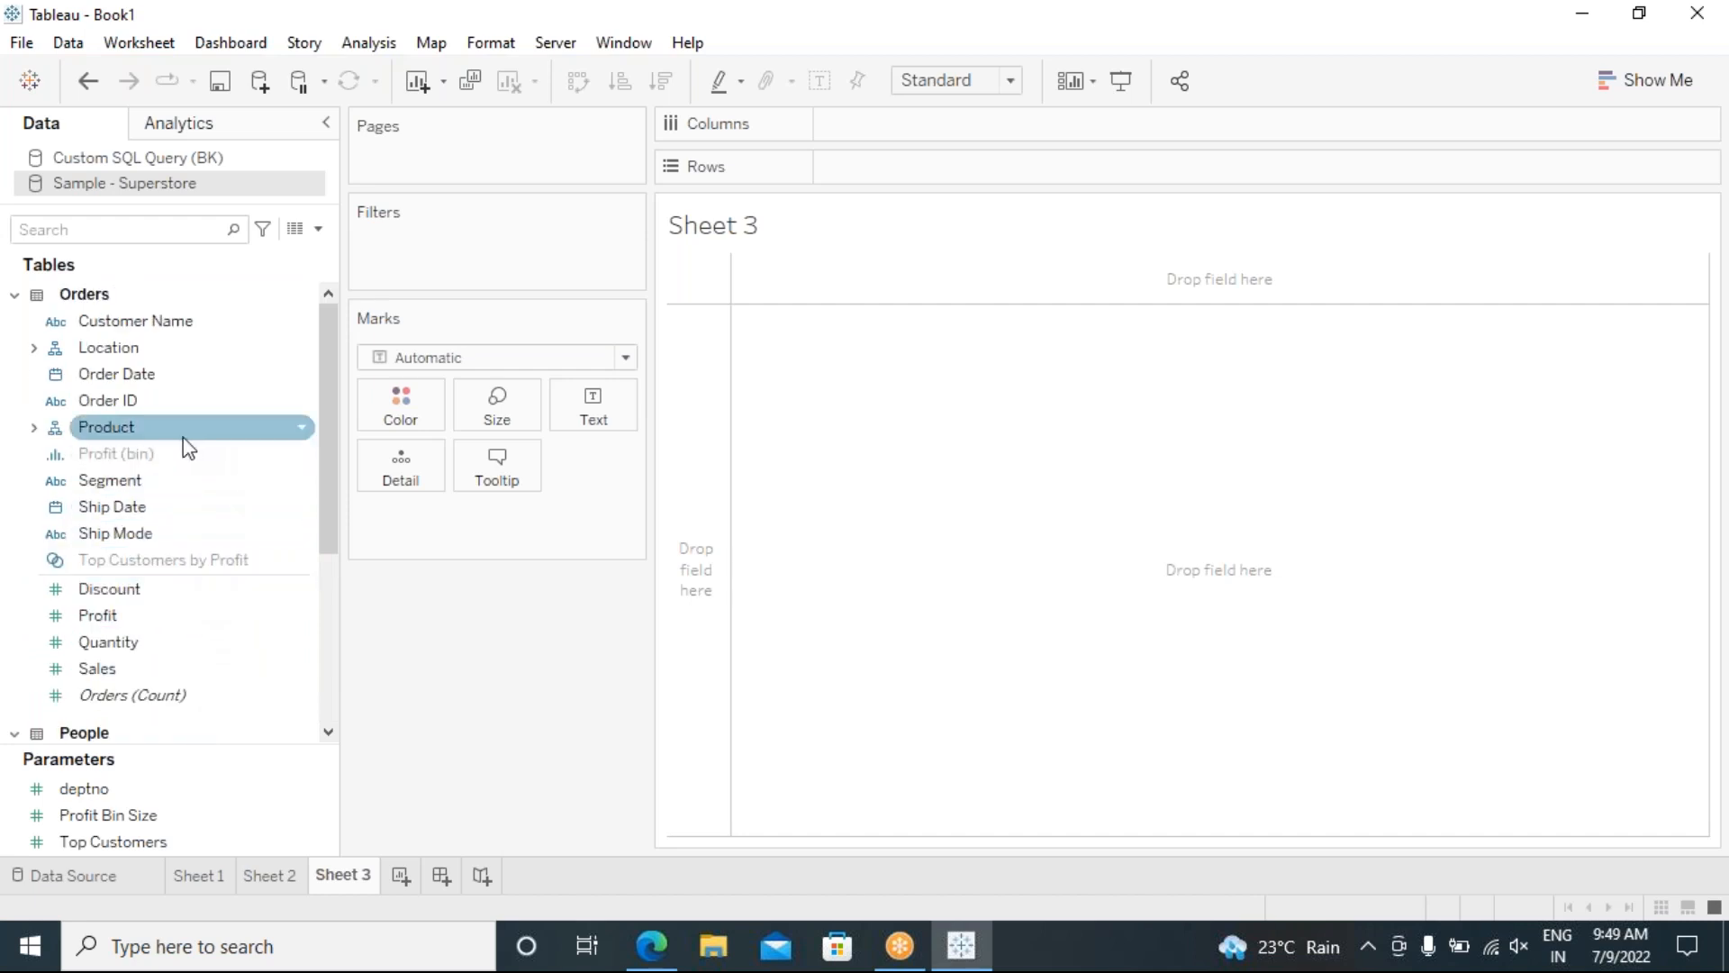
{"action": "scroll", "coordinate": [189, 603], "scroll_direction": "down", "scroll_amount": 3}
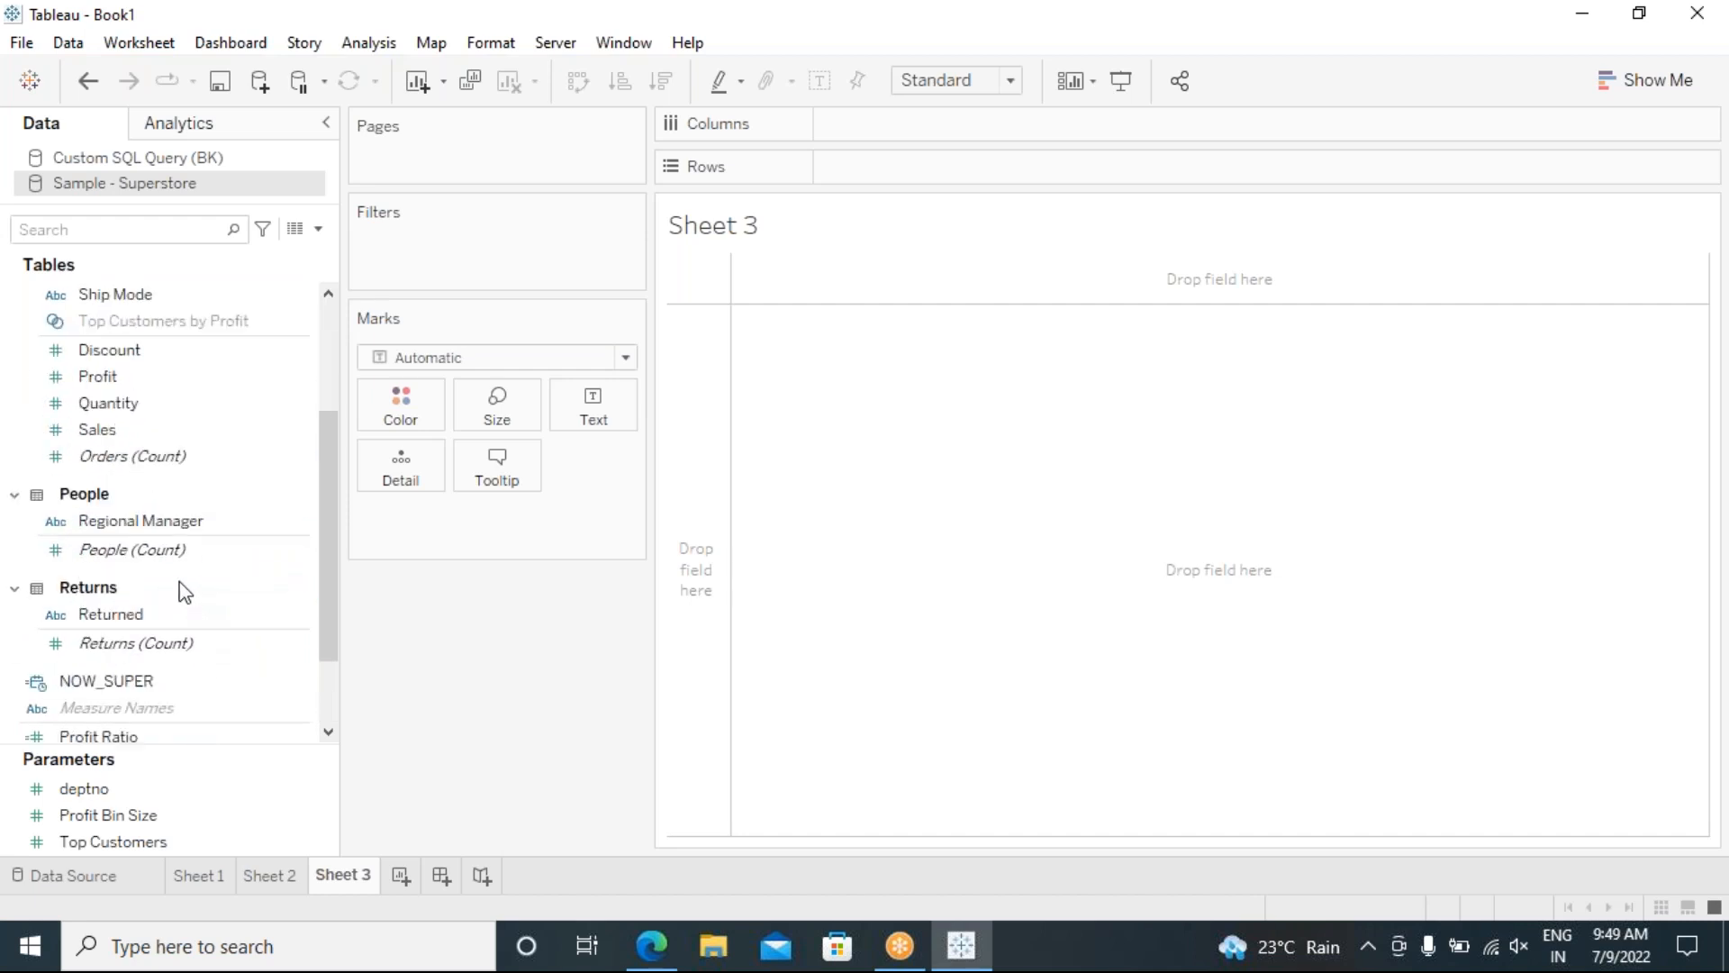
{"action": "scroll", "coordinate": [185, 592], "scroll_direction": "down", "scroll_amount": 2}
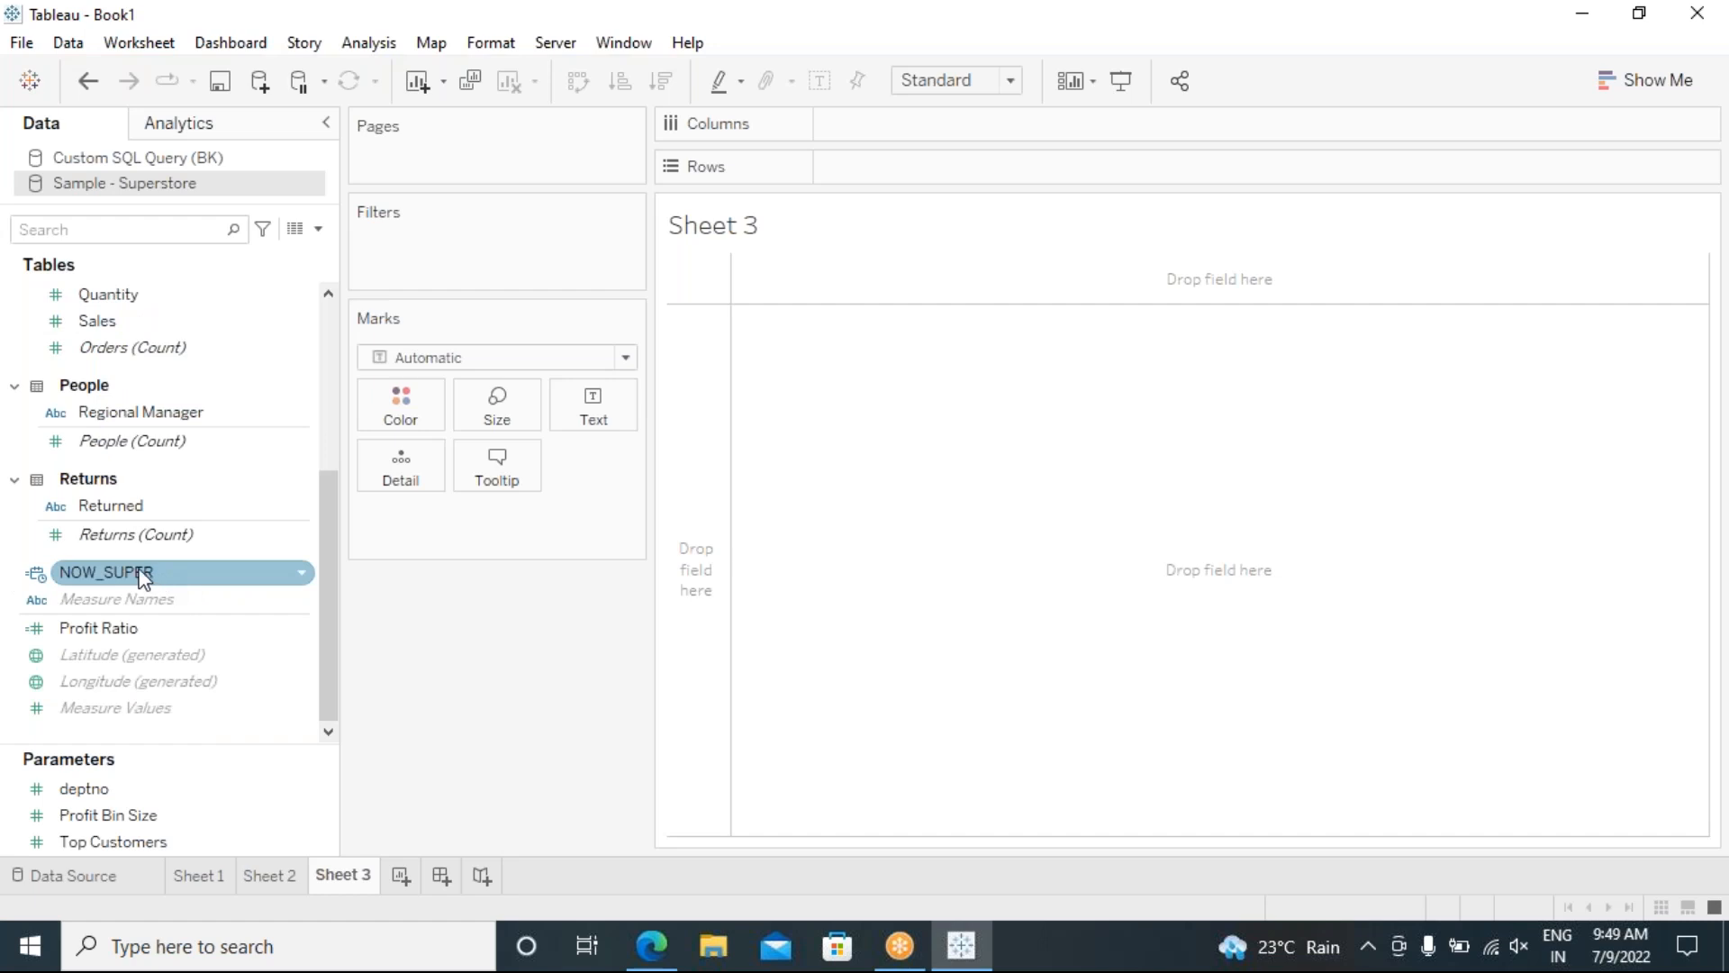
{"action": "left_click_drag", "start_coordinate": [116, 582], "coordinate": [591, 432]}
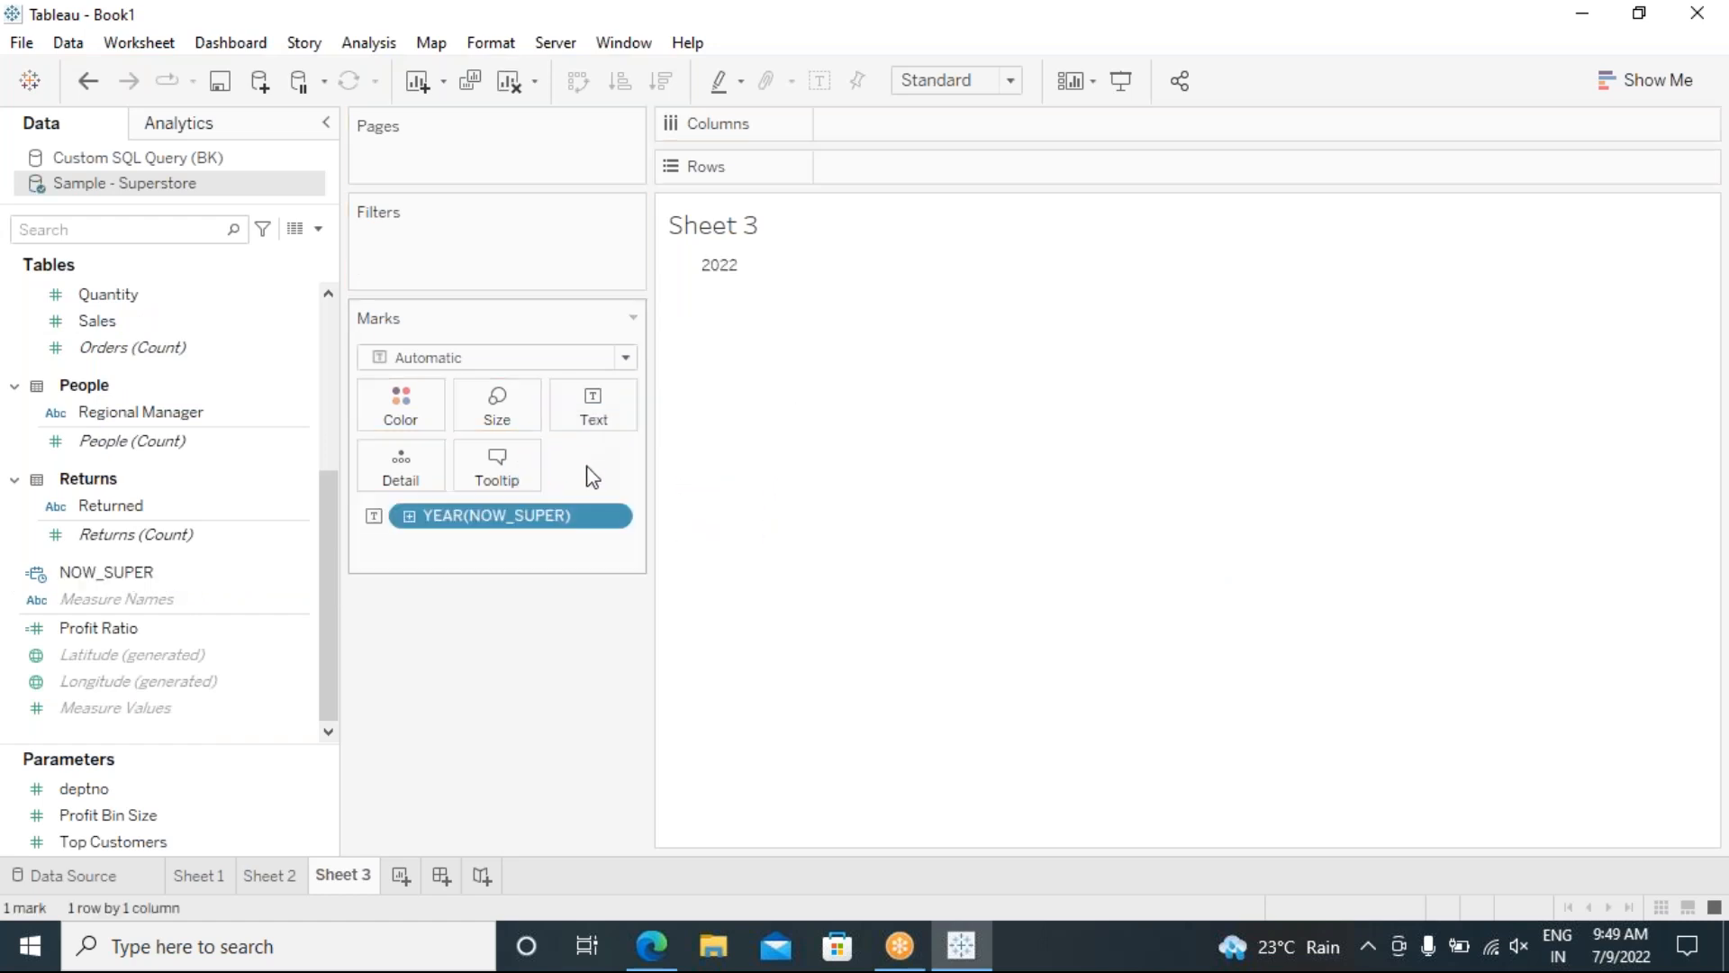
{"action": "left_click", "coordinate": [611, 519]}
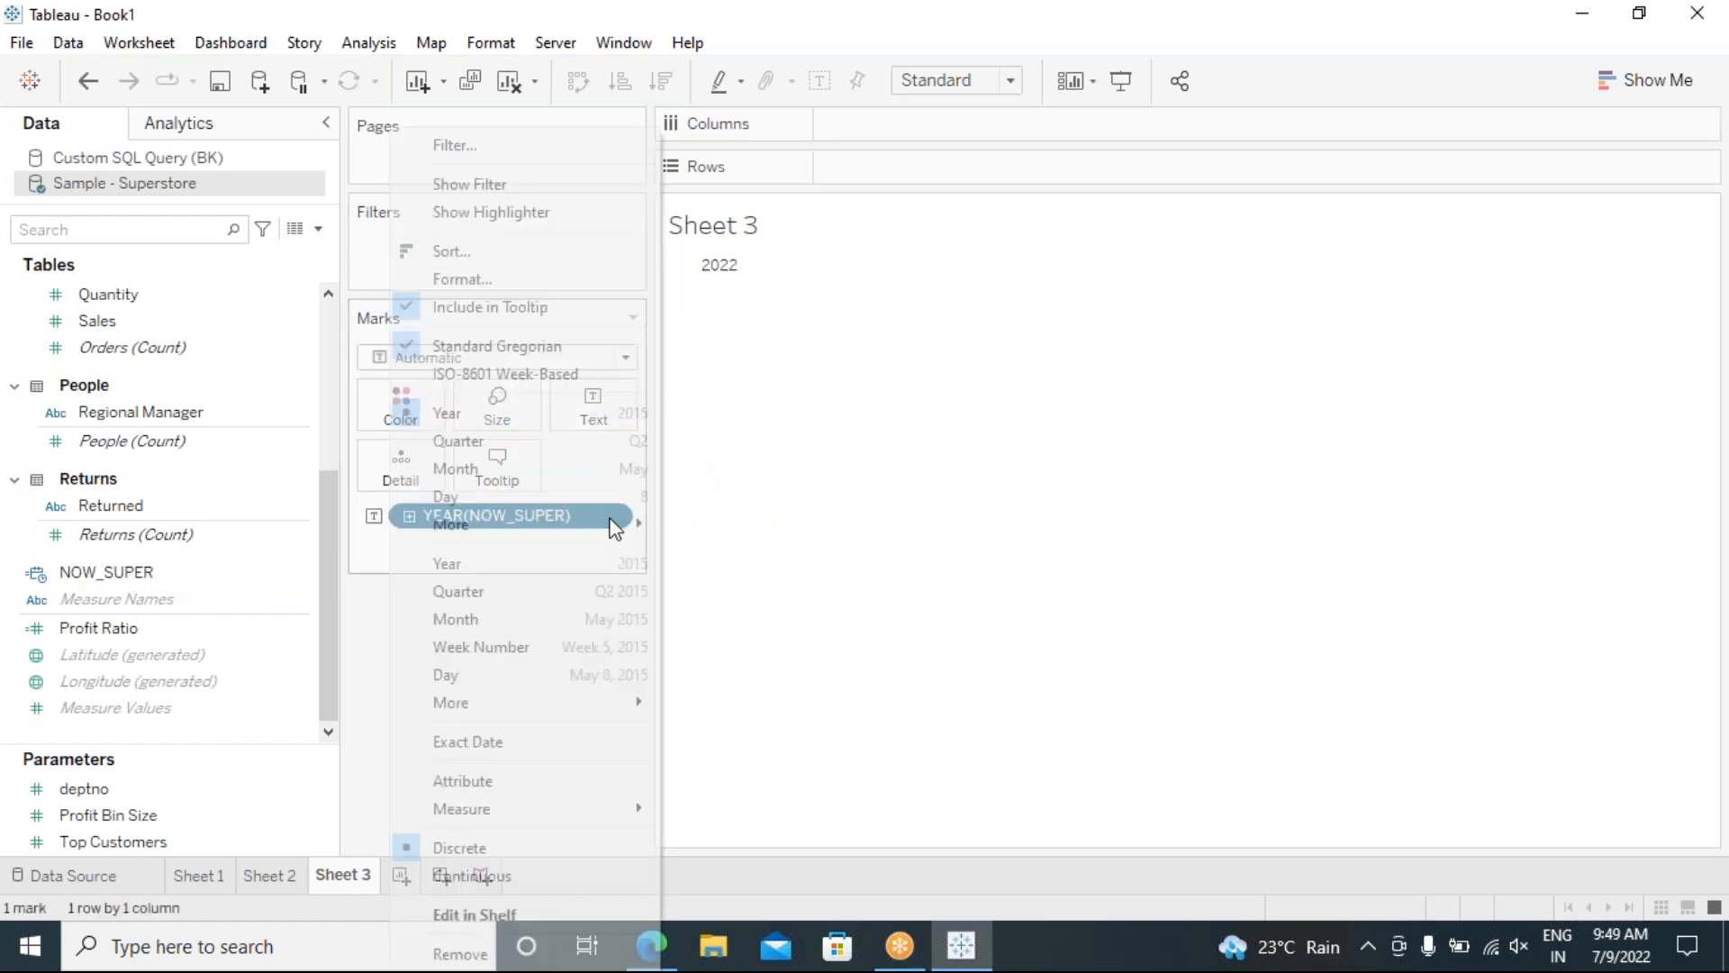
{"action": "left_click", "coordinate": [493, 753]}
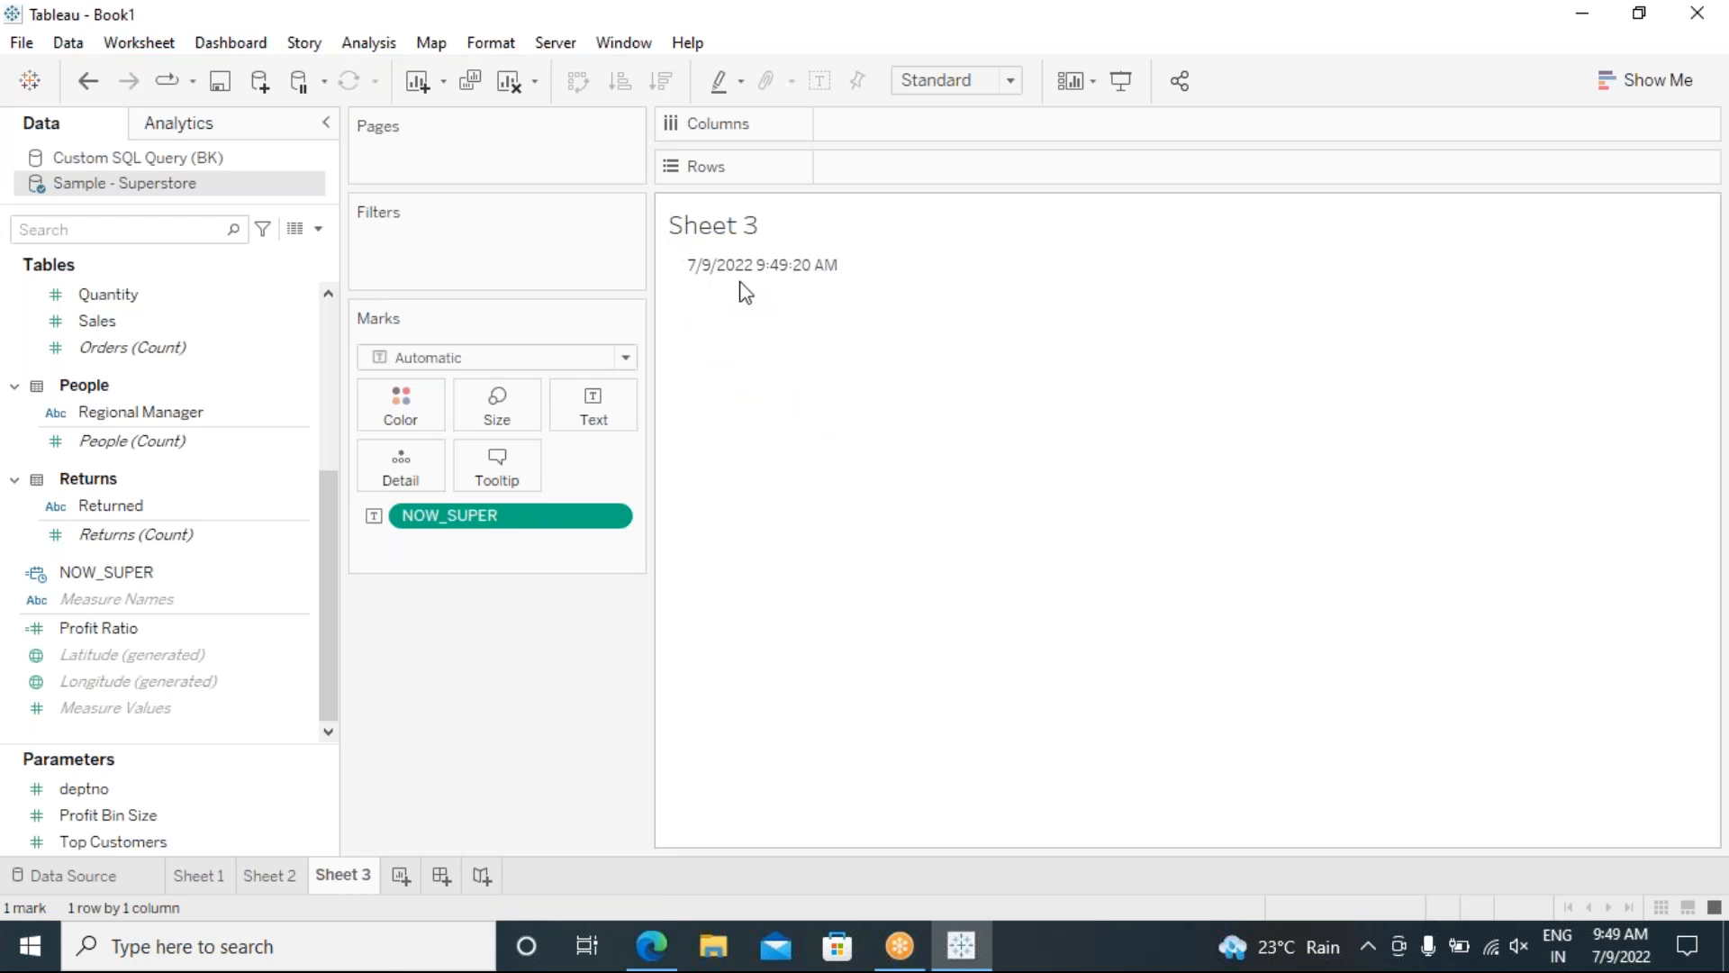
{"action": "mouse_move", "coordinate": [770, 287]}
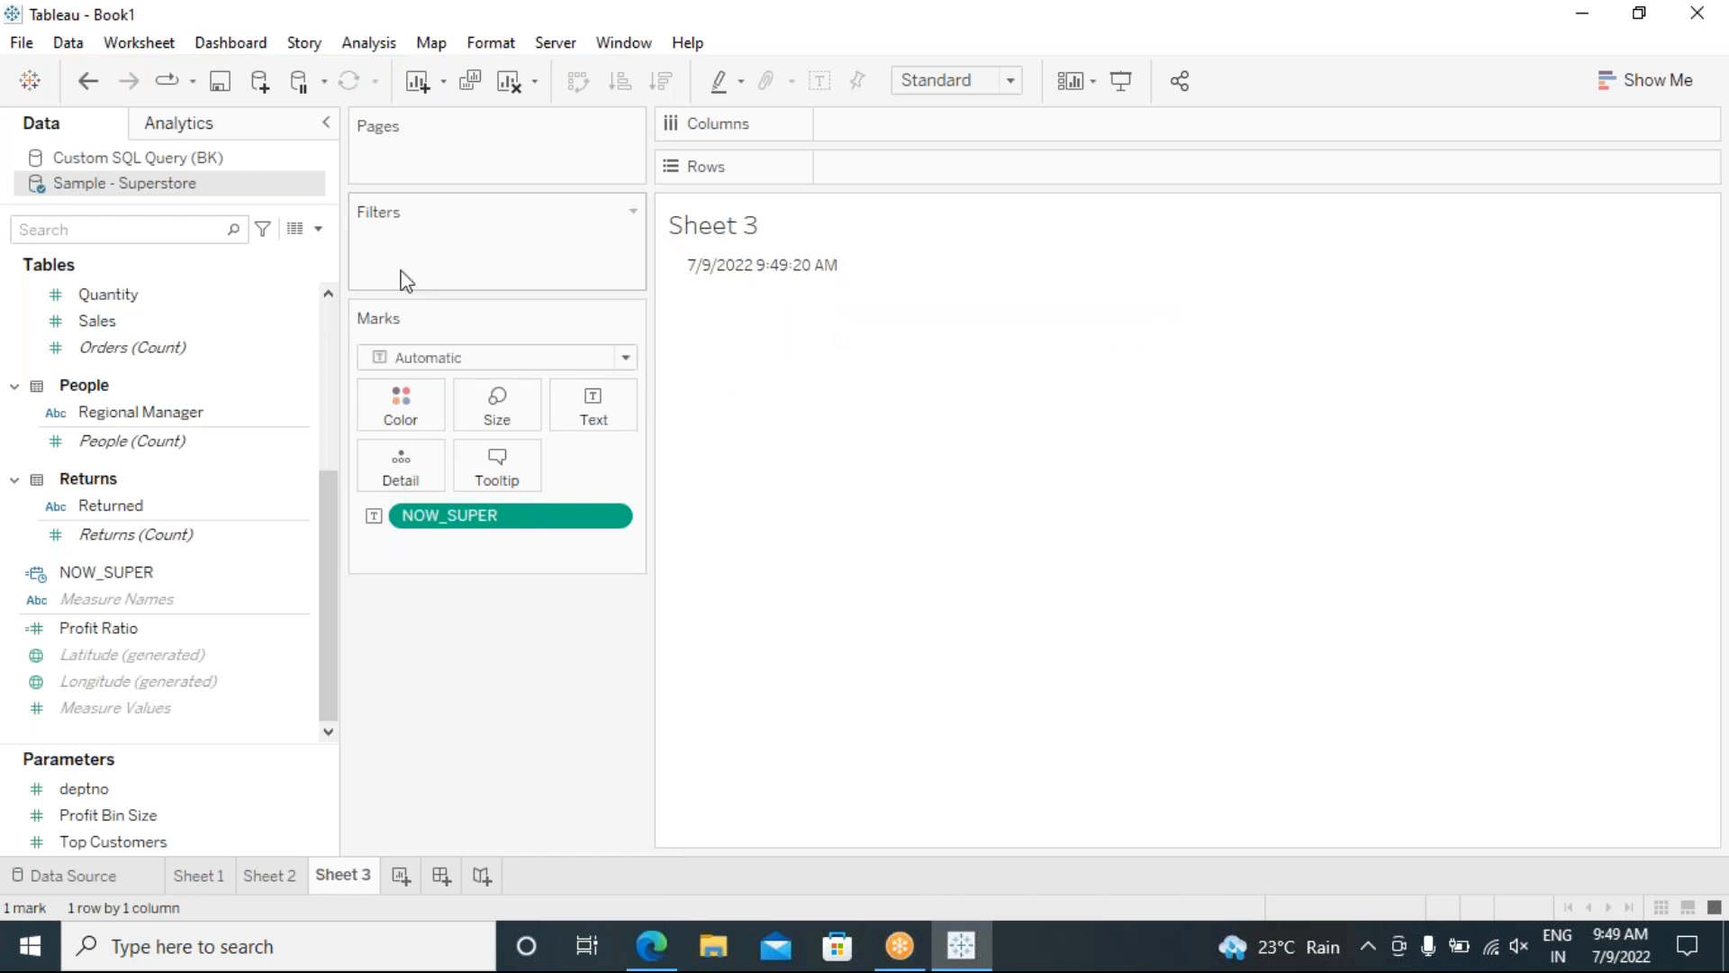
{"action": "left_click", "coordinate": [117, 162]}
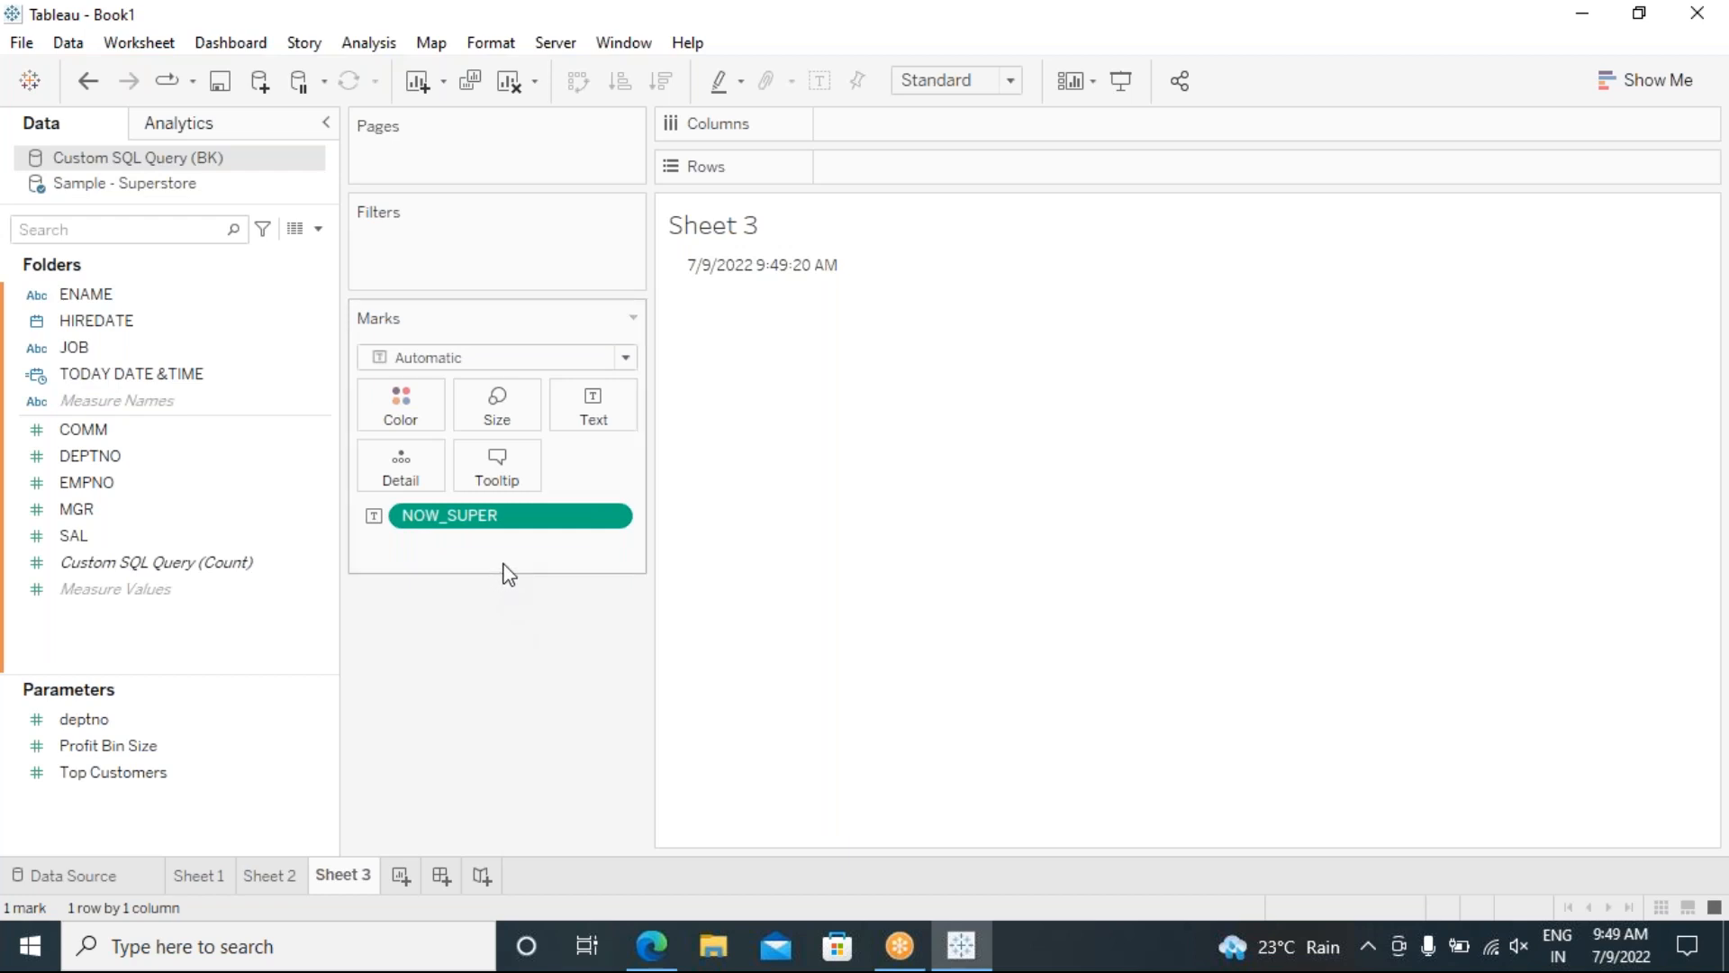
{"action": "left_click", "coordinate": [162, 189]}
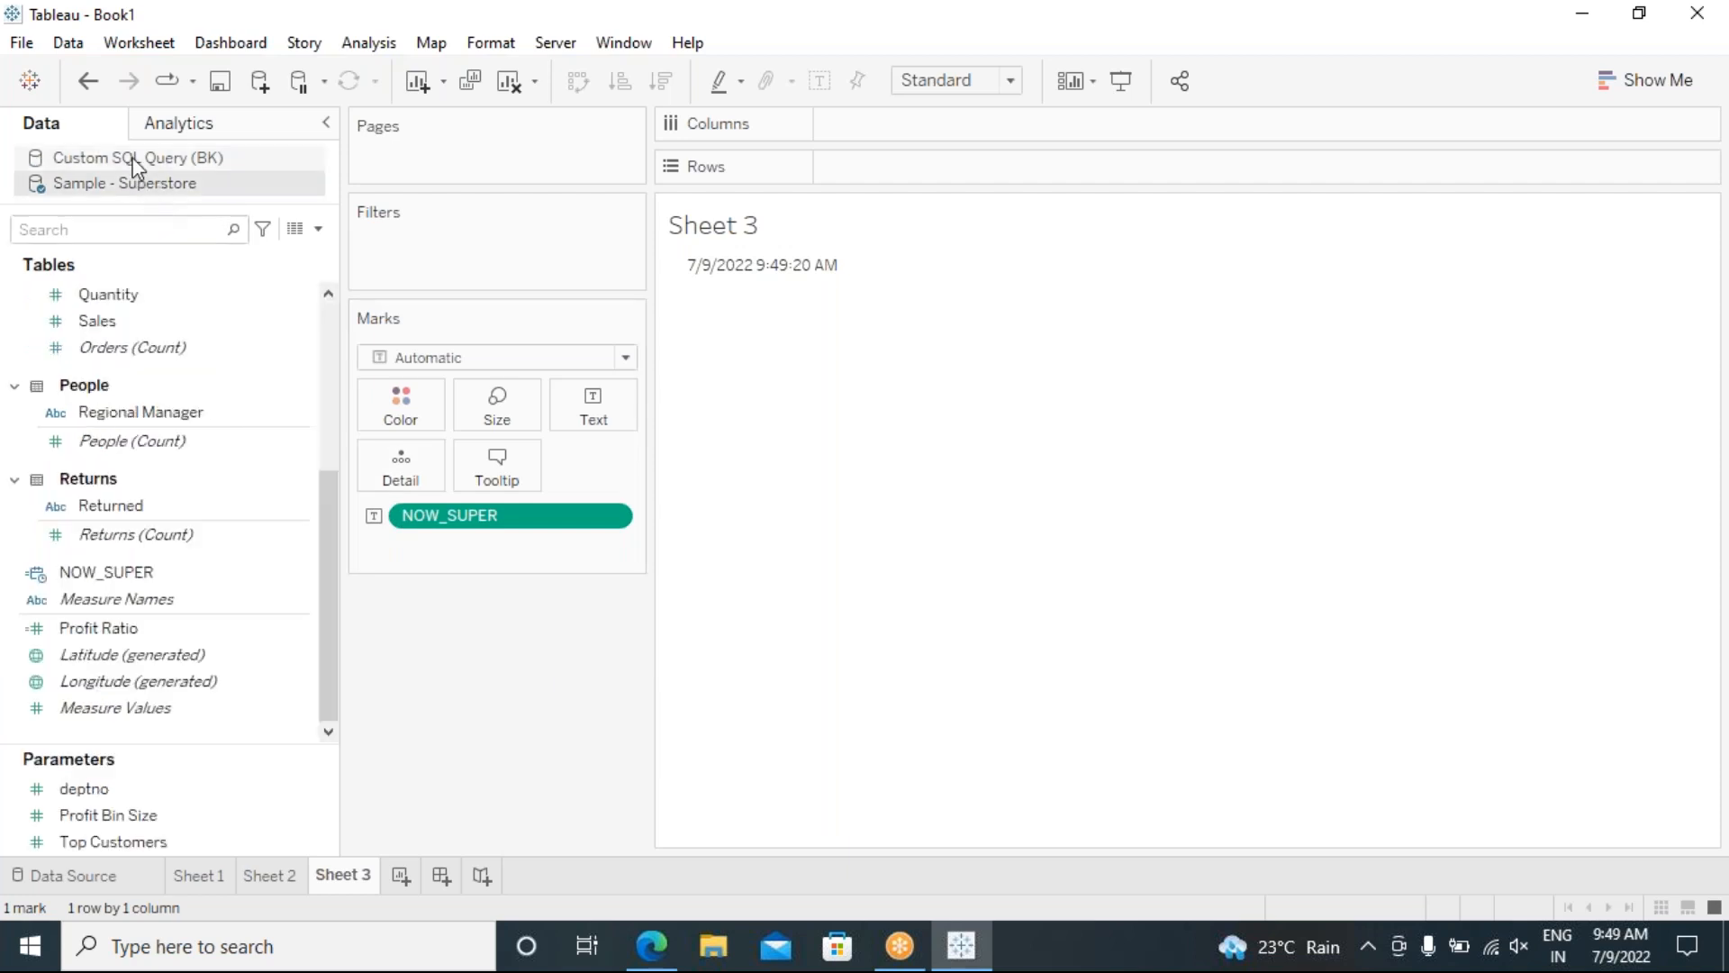
{"action": "left_click", "coordinate": [133, 157]}
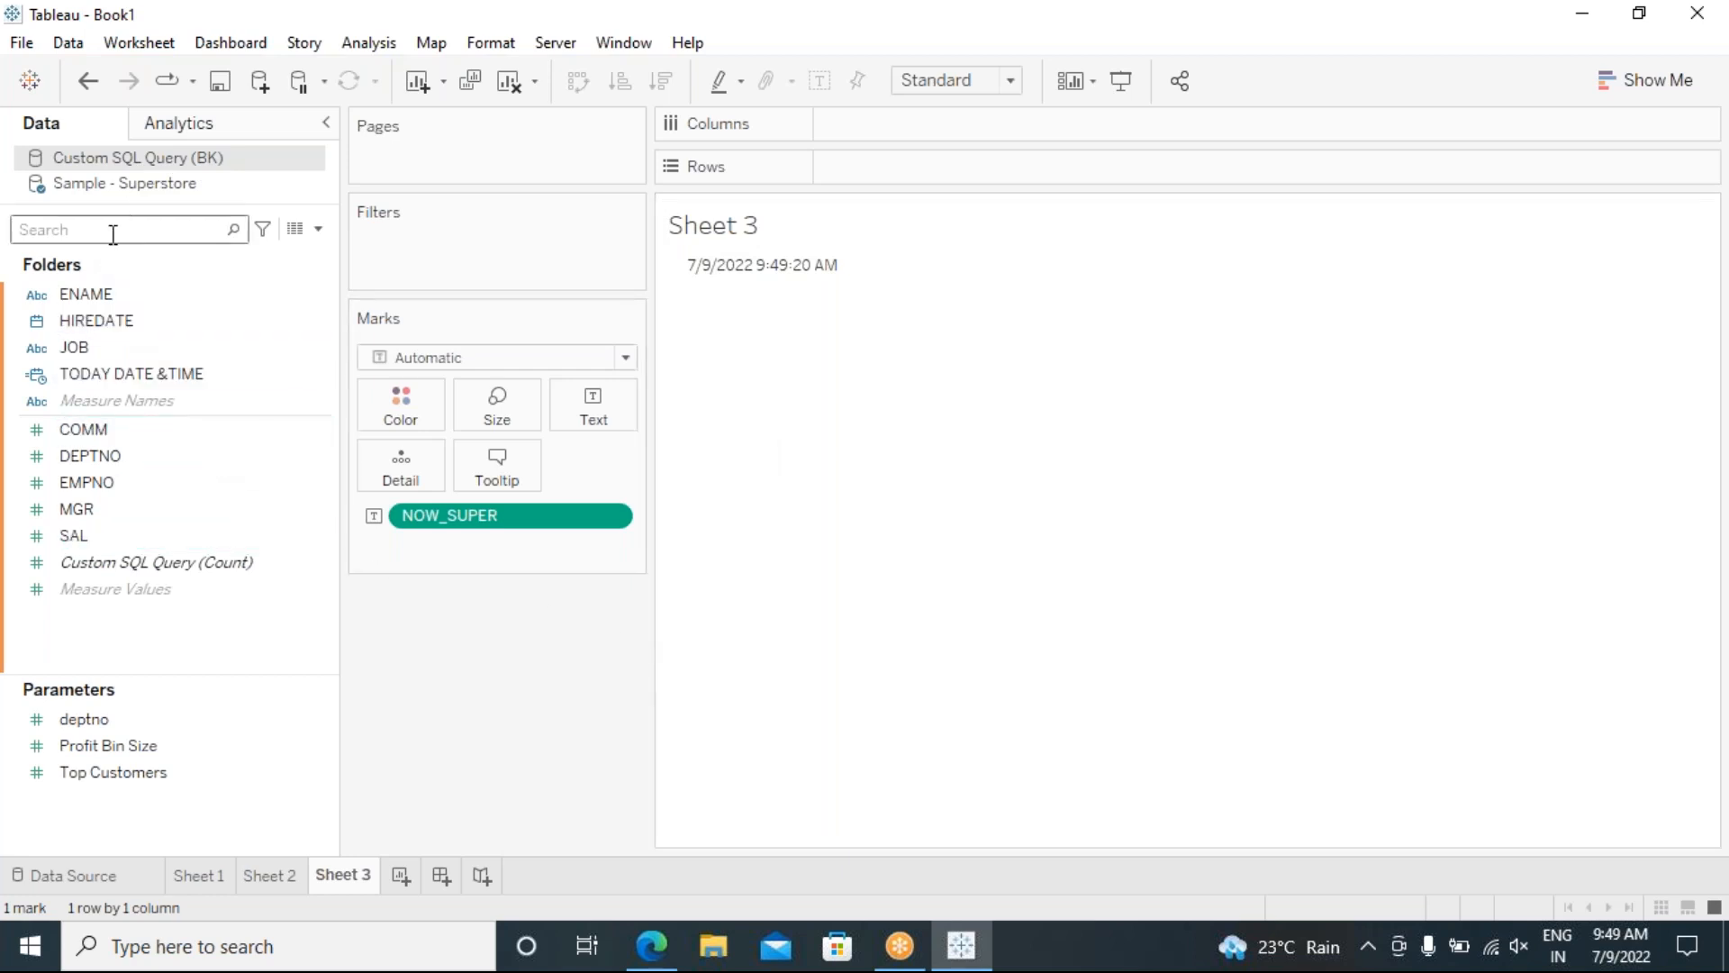
{"action": "left_click", "coordinate": [158, 187]}
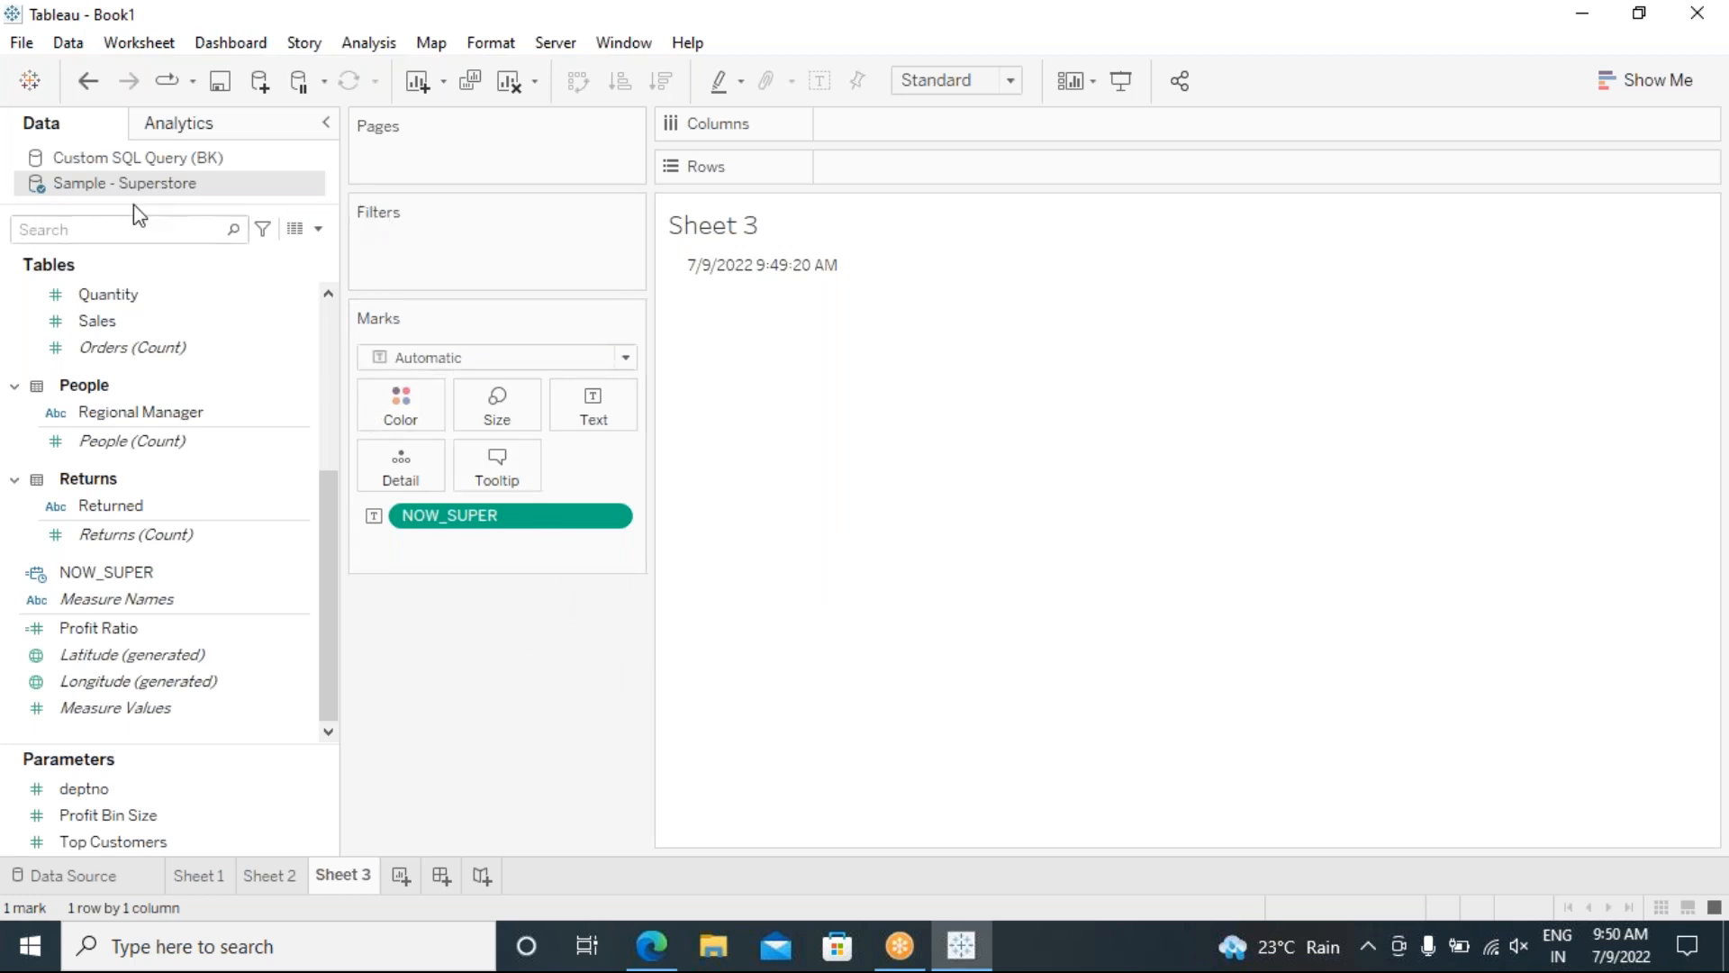
Step: Start a calculated field in Custom SQL Query (BK), filter to Date functions, and enter TODAY()
{"action": "left_click", "coordinate": [125, 161]}
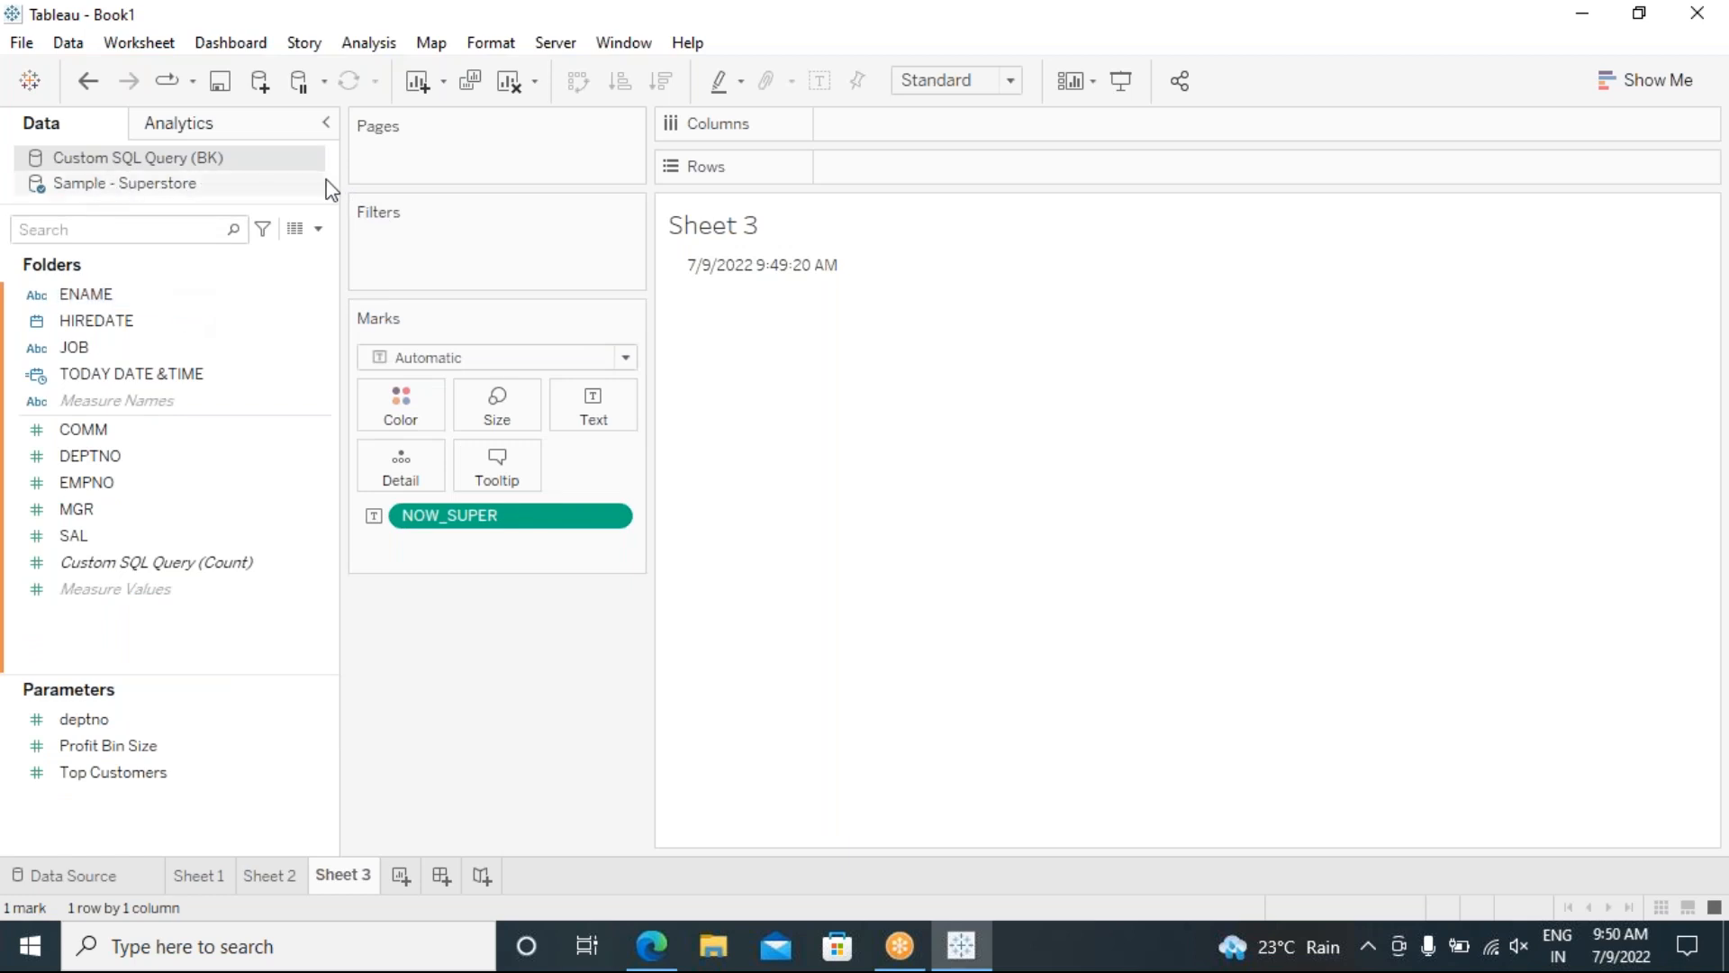
{"action": "left_click", "coordinate": [388, 45]}
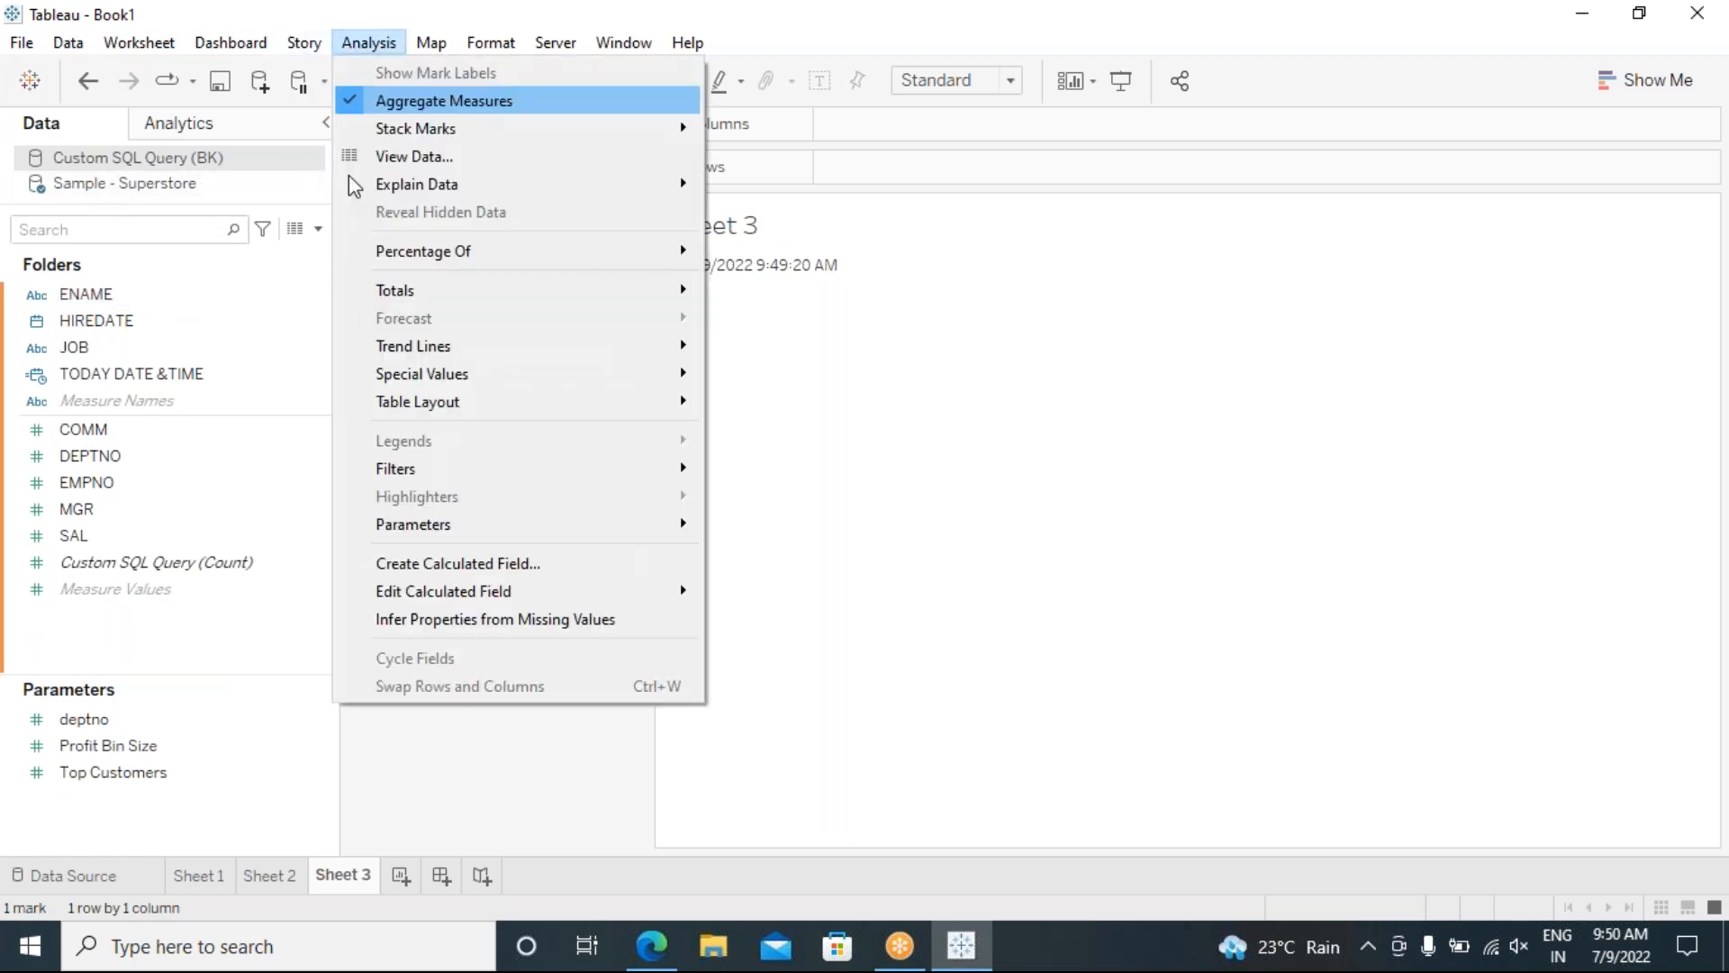
{"action": "left_click", "coordinate": [457, 561]}
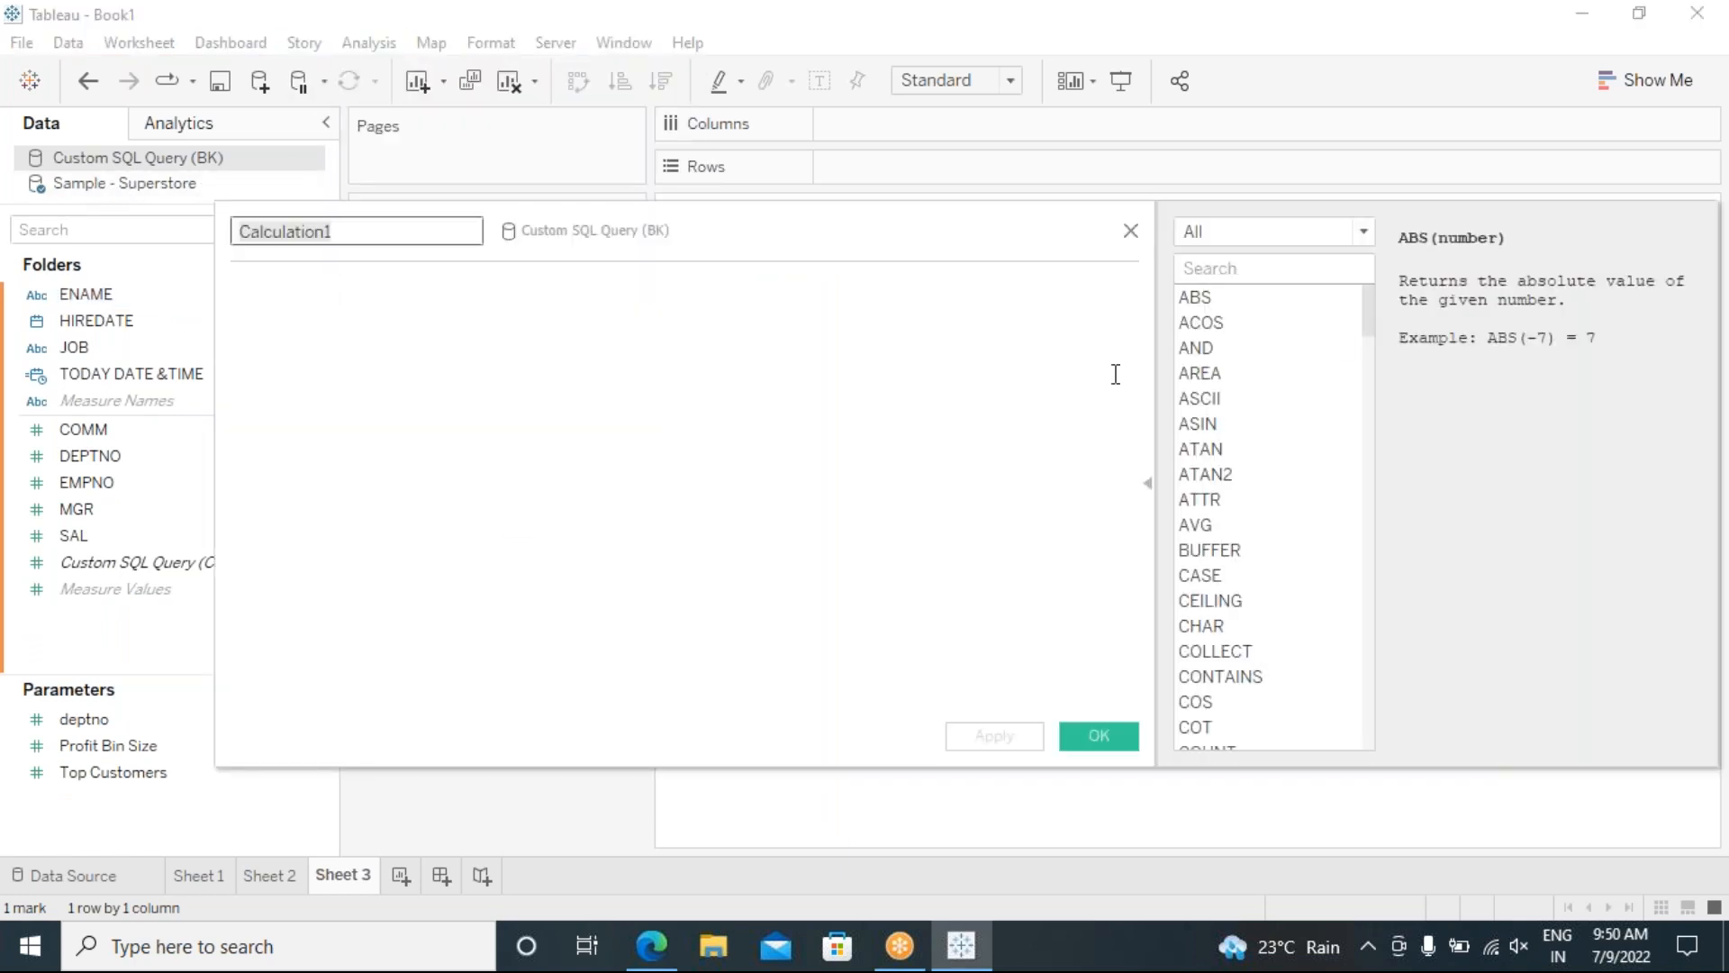
{"action": "left_click", "coordinate": [1363, 232]}
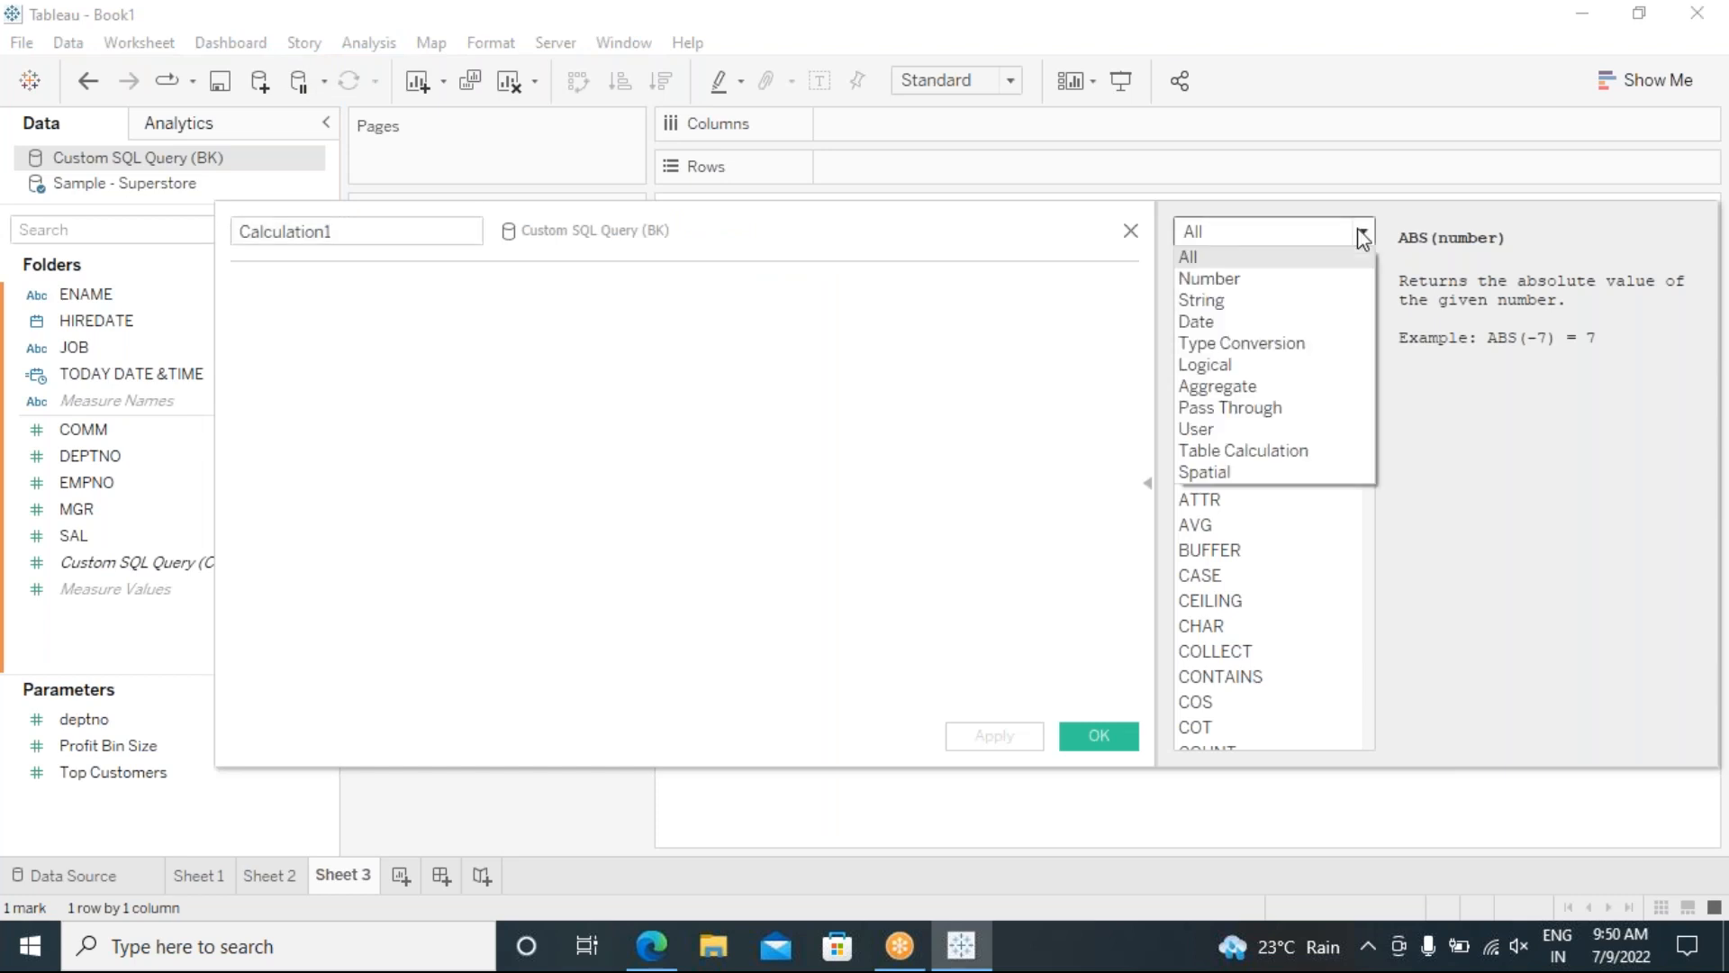
{"action": "left_click", "coordinate": [1213, 322]}
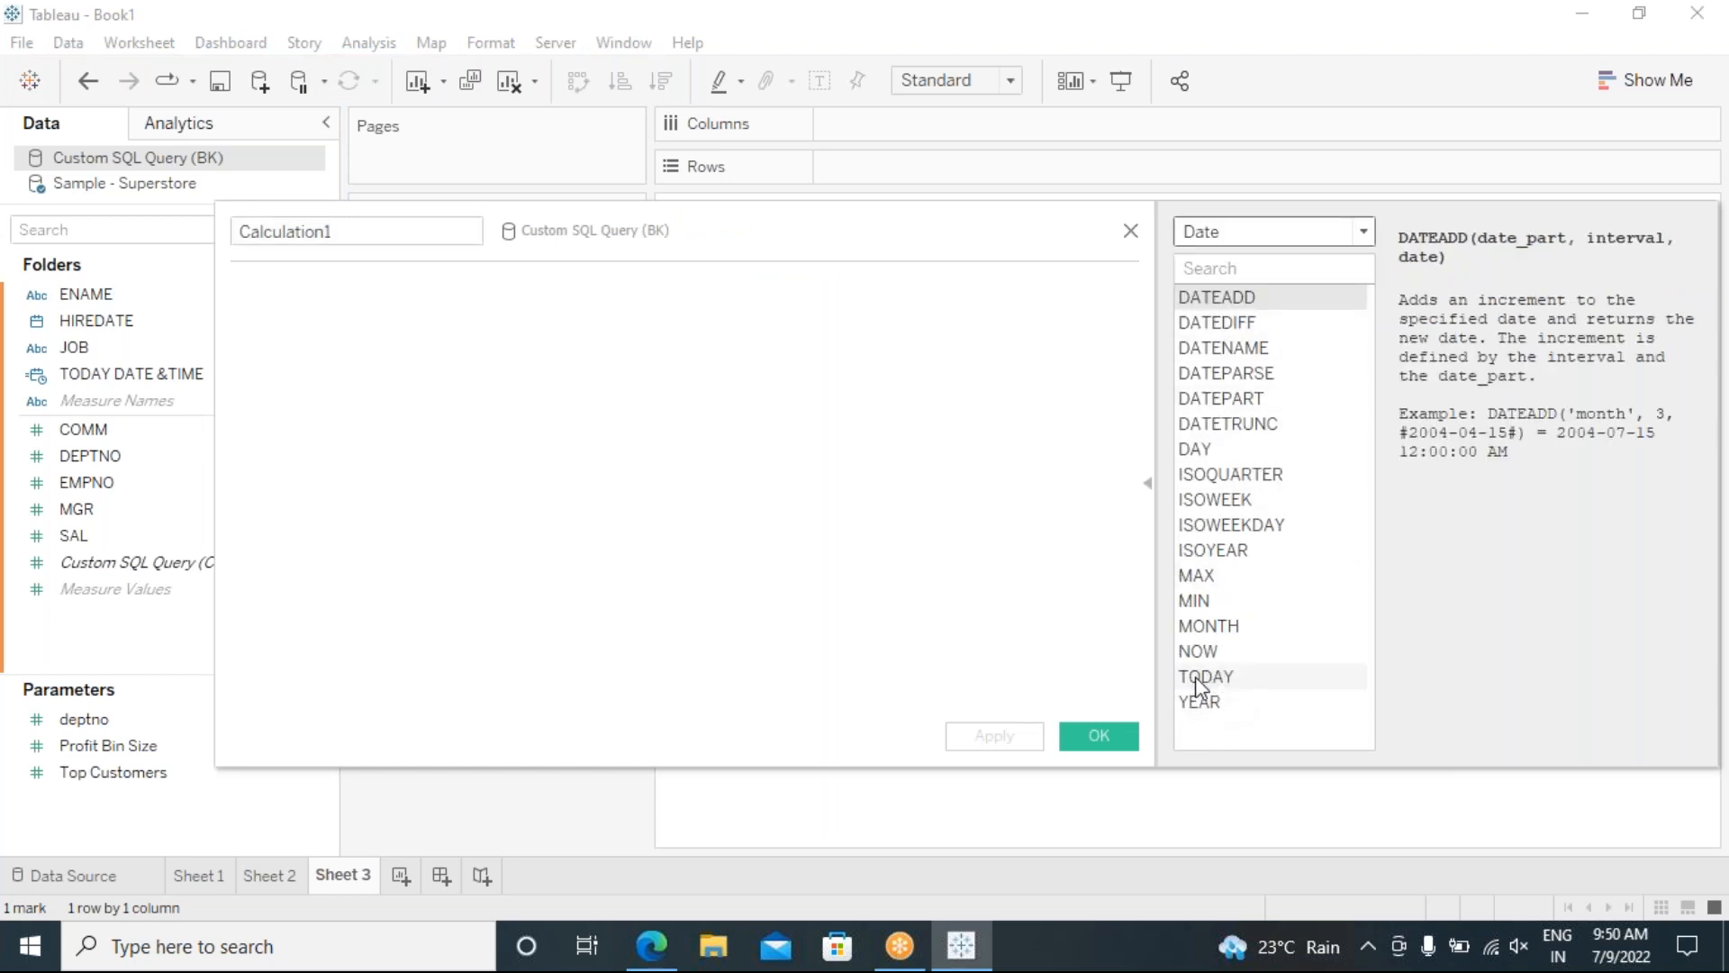
{"action": "left_click", "coordinate": [497, 398]}
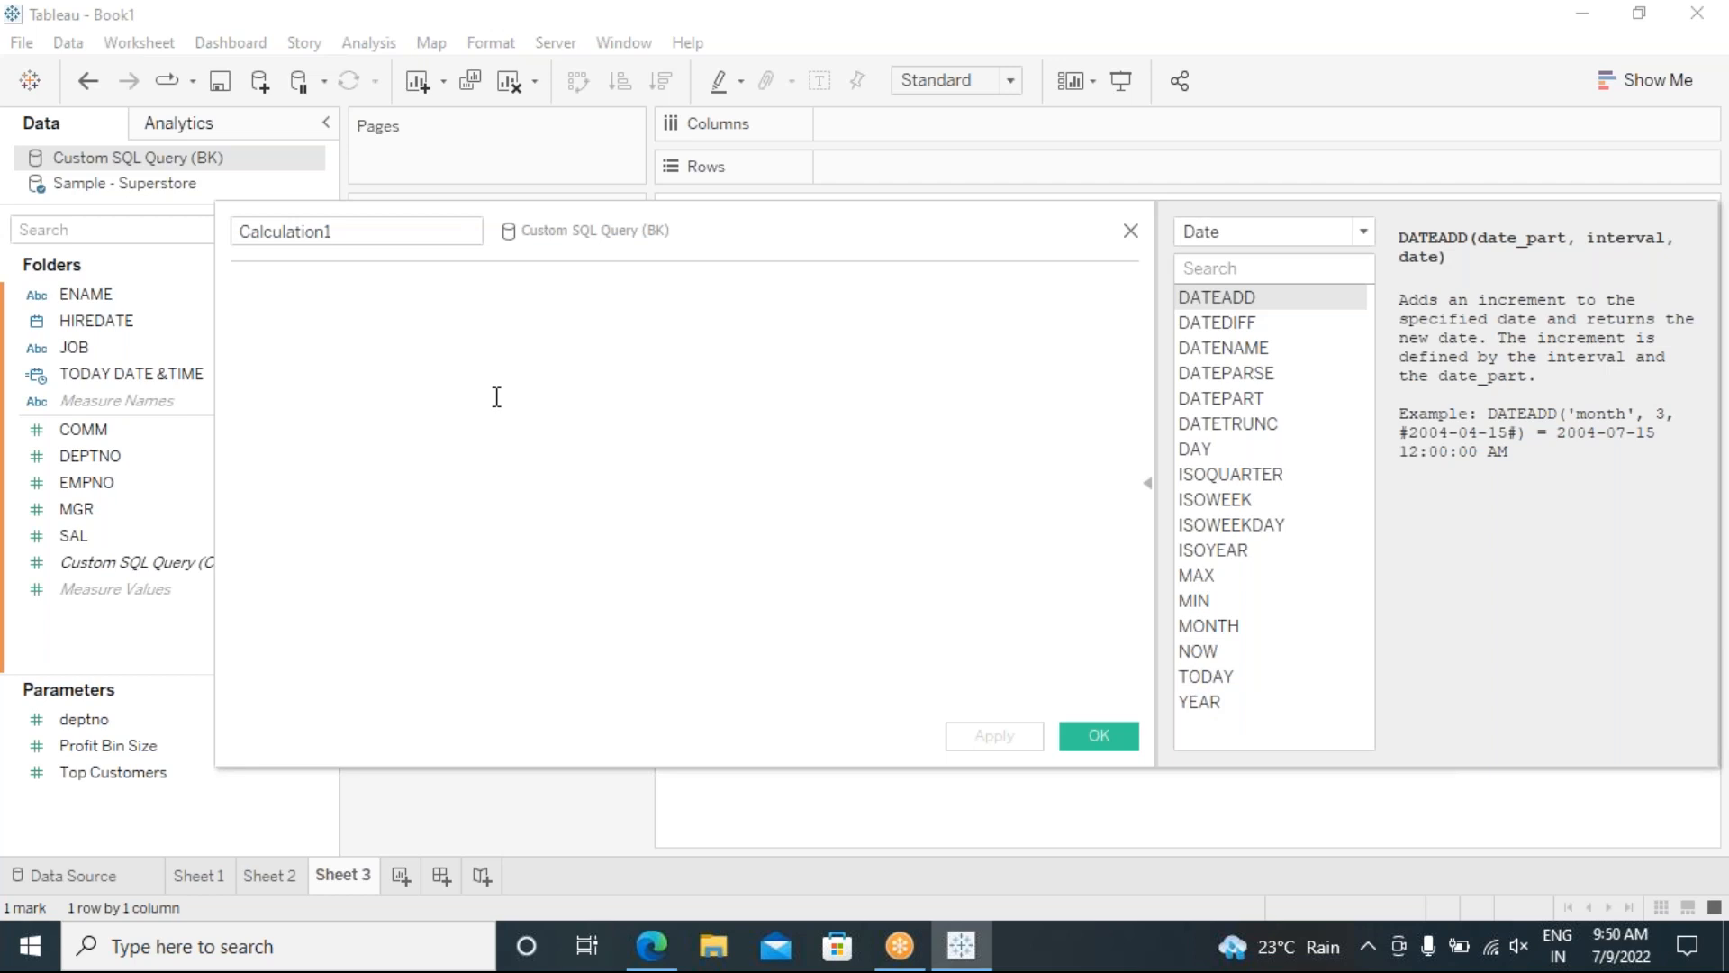
{"action": "type", "text": "TODA"}
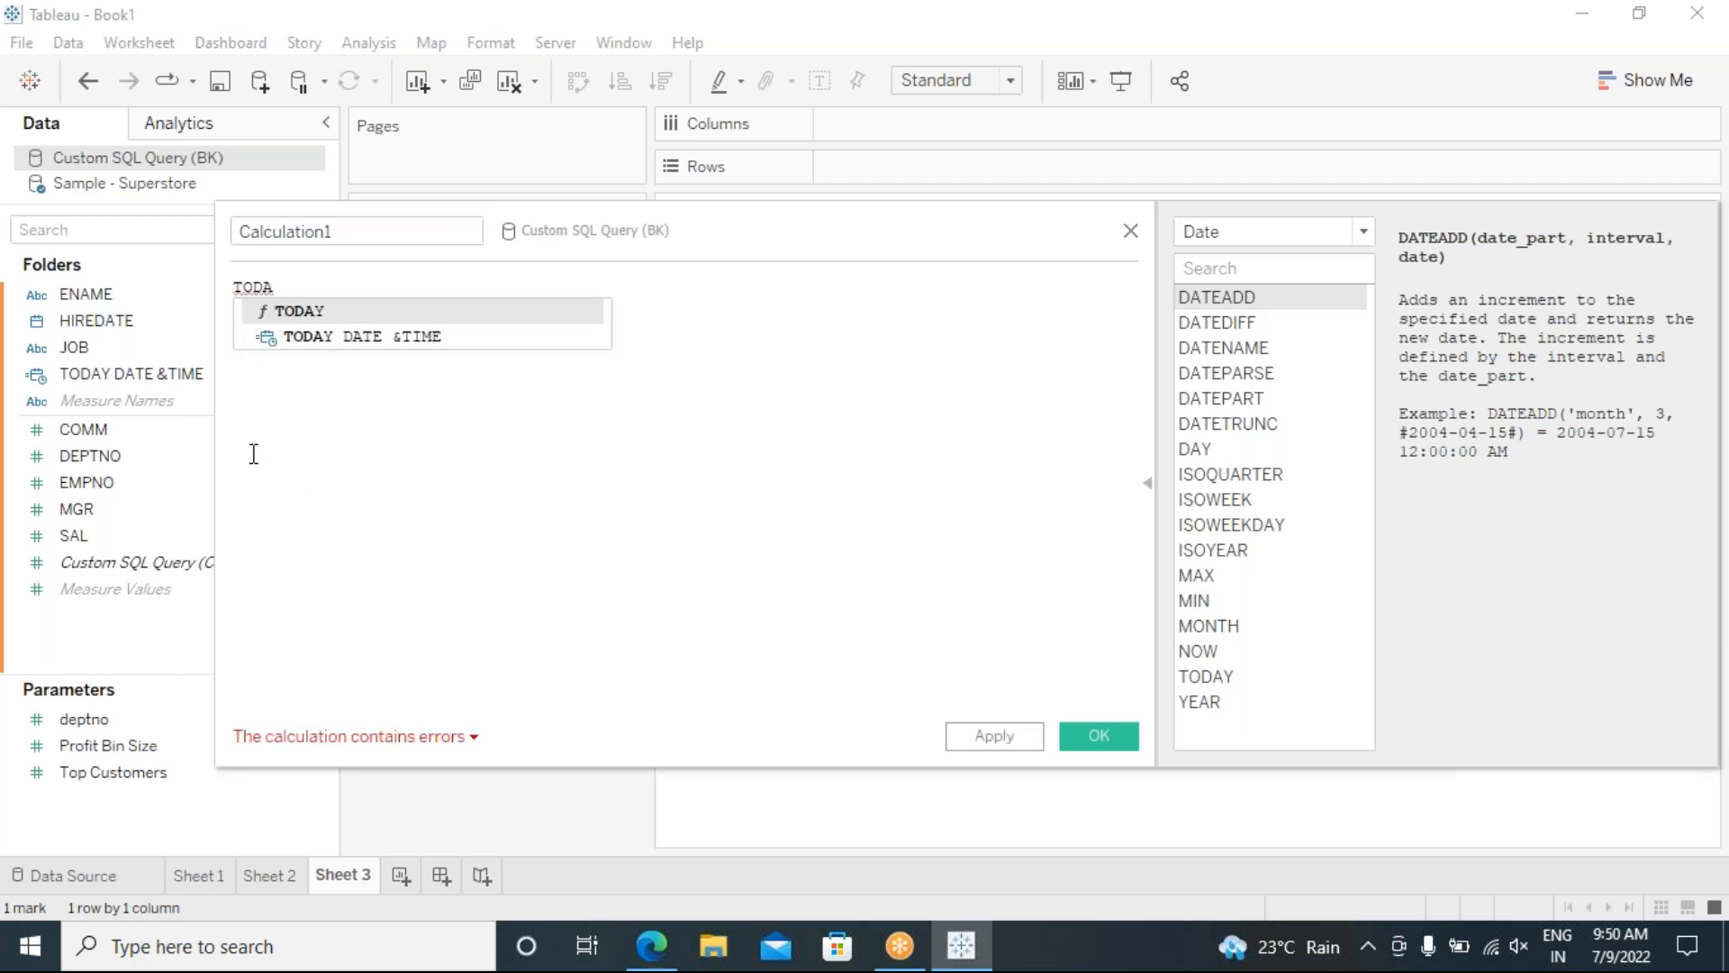
{"action": "left_click", "coordinate": [323, 311]}
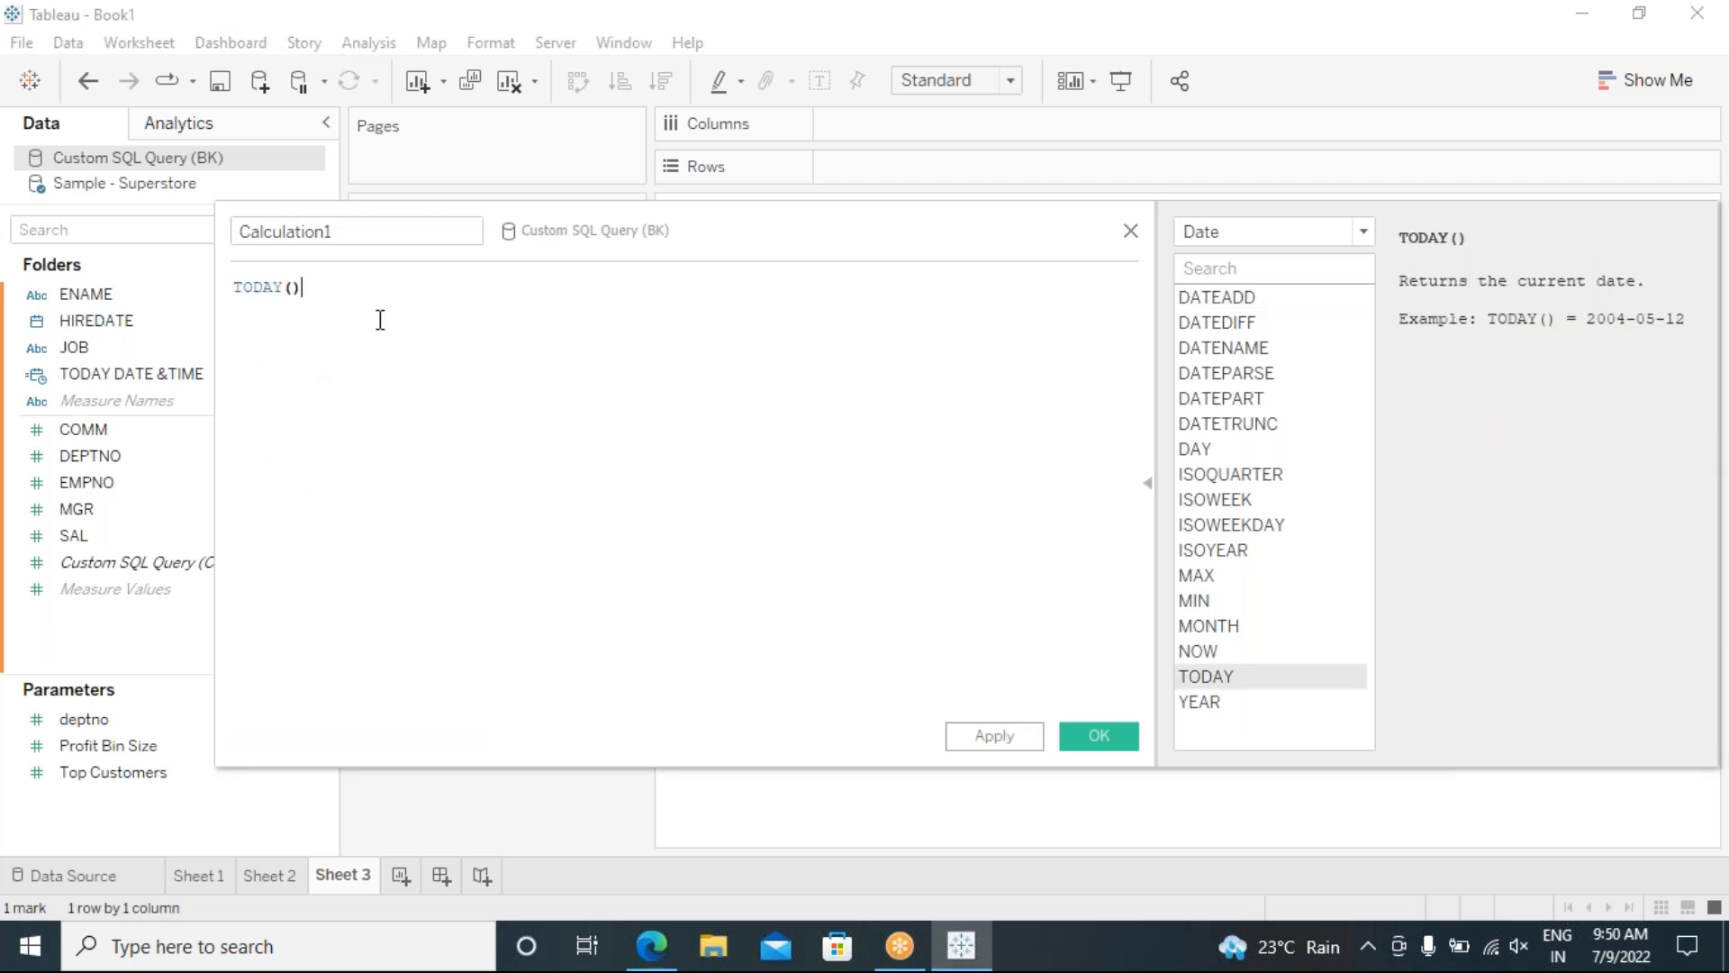
Step: Name the field TODAY, remove duplicated formula text, save it, and drag it to Marks
{"action": "left_click", "coordinate": [334, 233]}
{"action": "left_click_drag", "start_coordinate": [335, 233], "coordinate": [234, 233]}
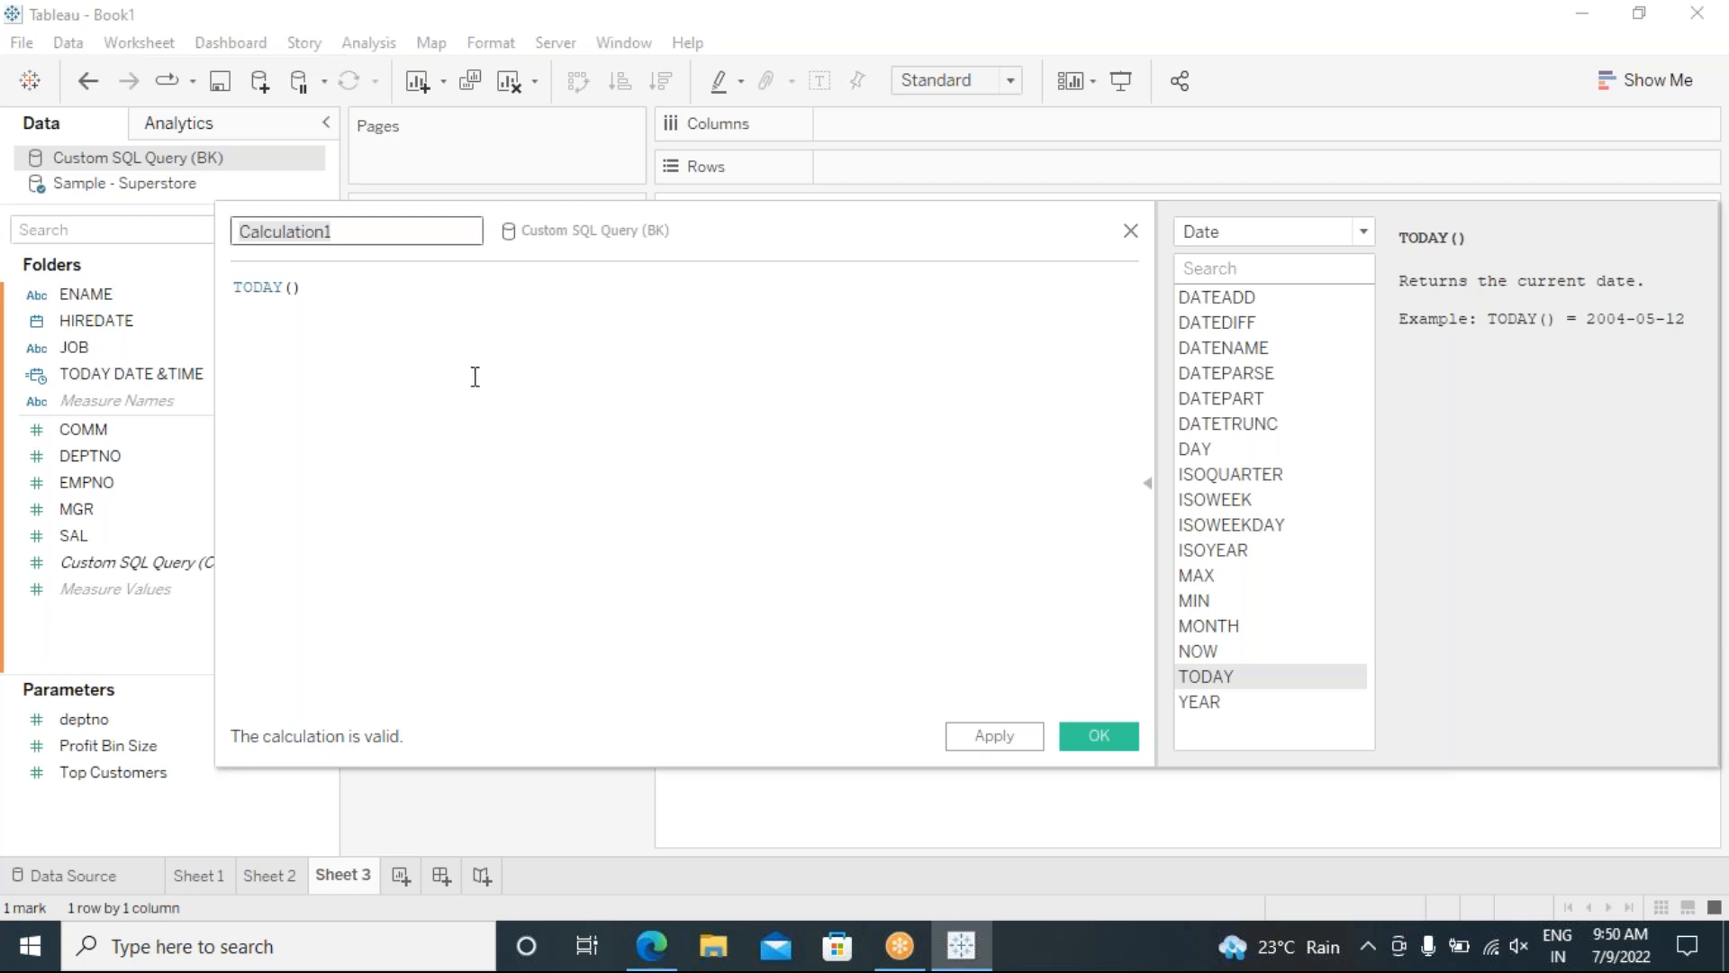
{"action": "left_click", "coordinate": [479, 344]}
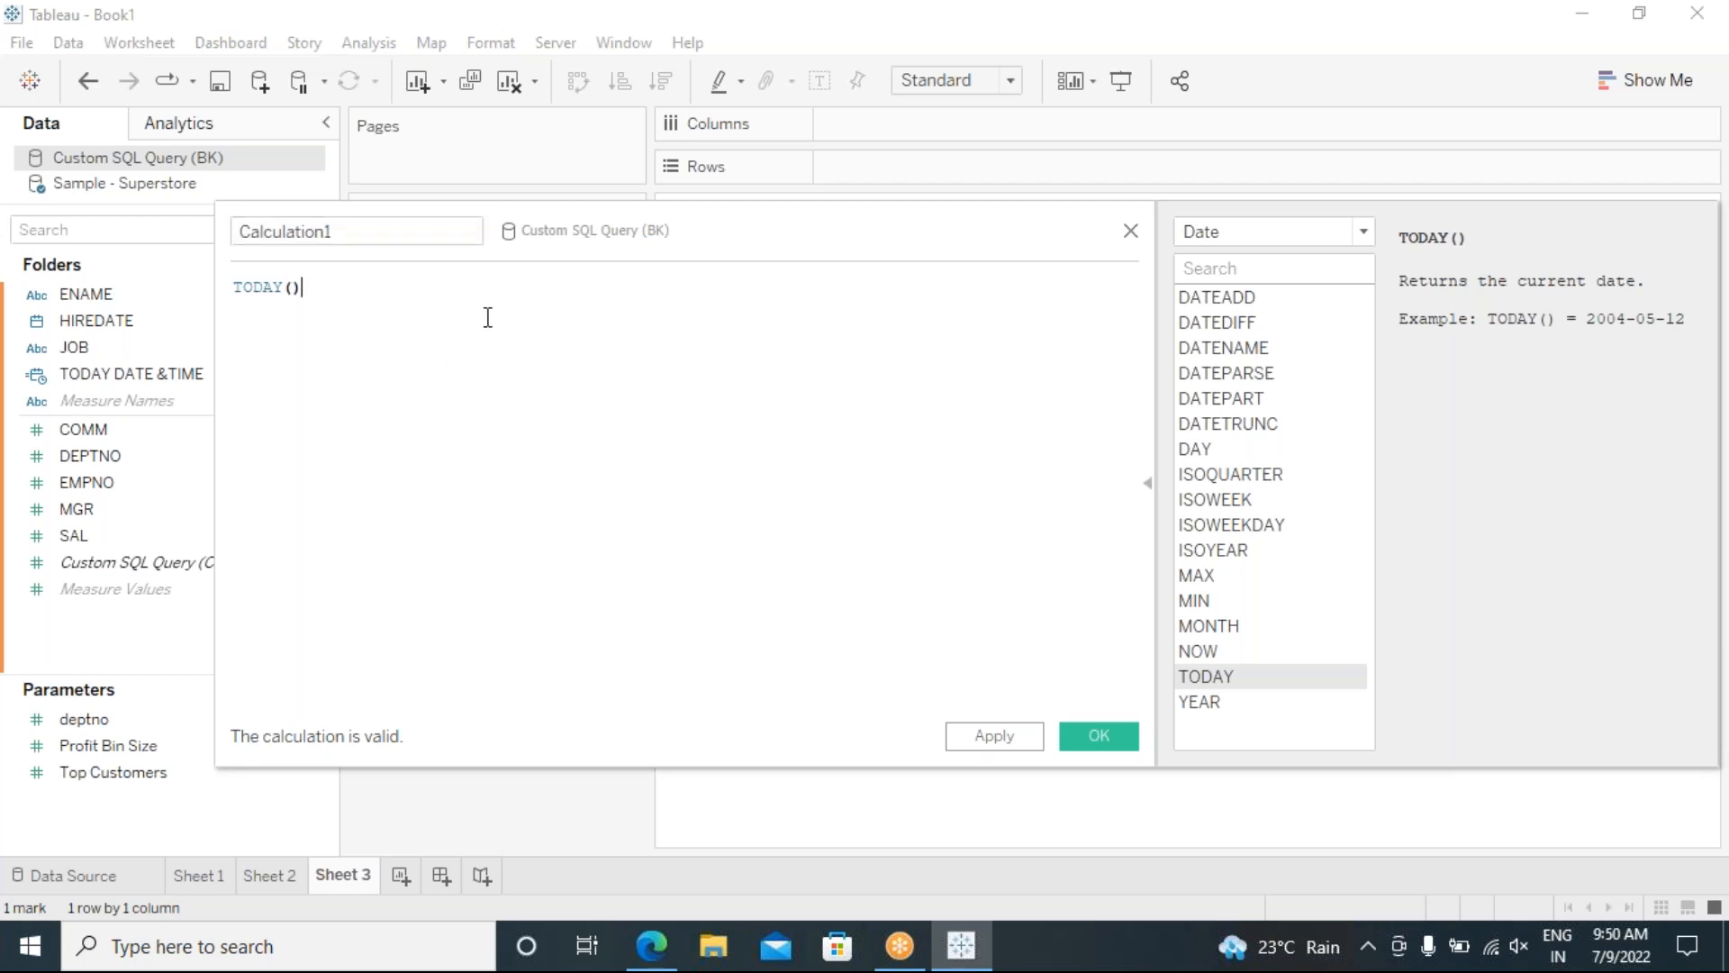
{"action": "type", "text": "TODAY"}
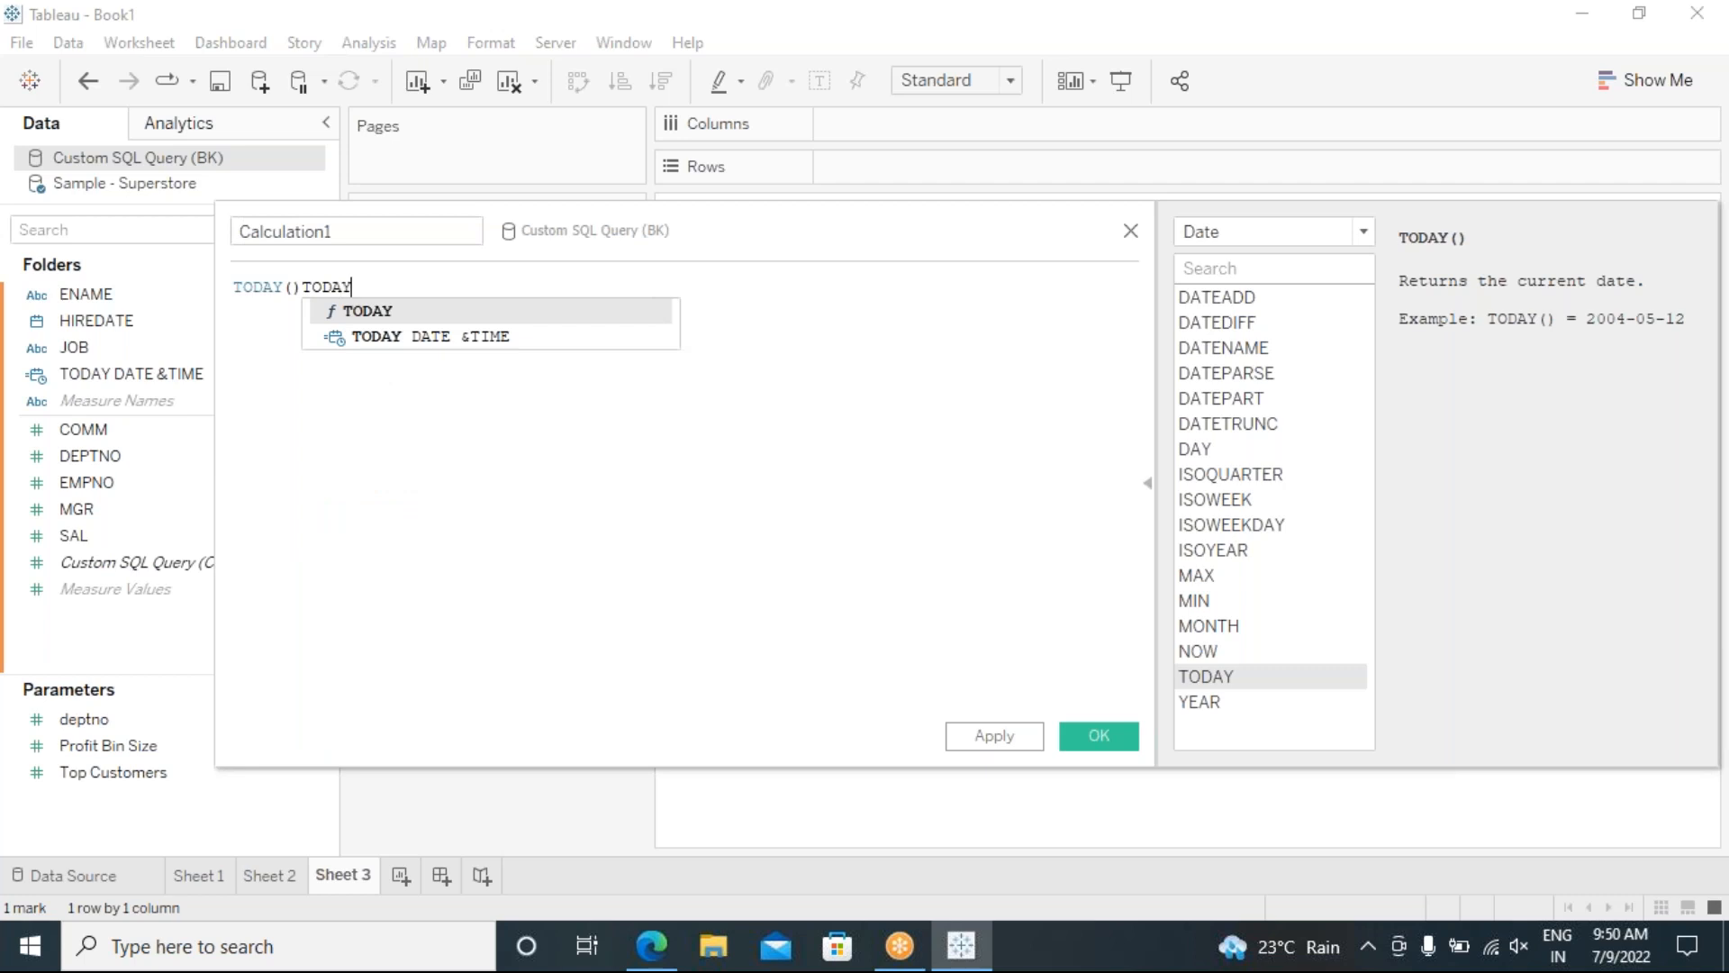
{"action": "double_click", "coordinate": [307, 286]}
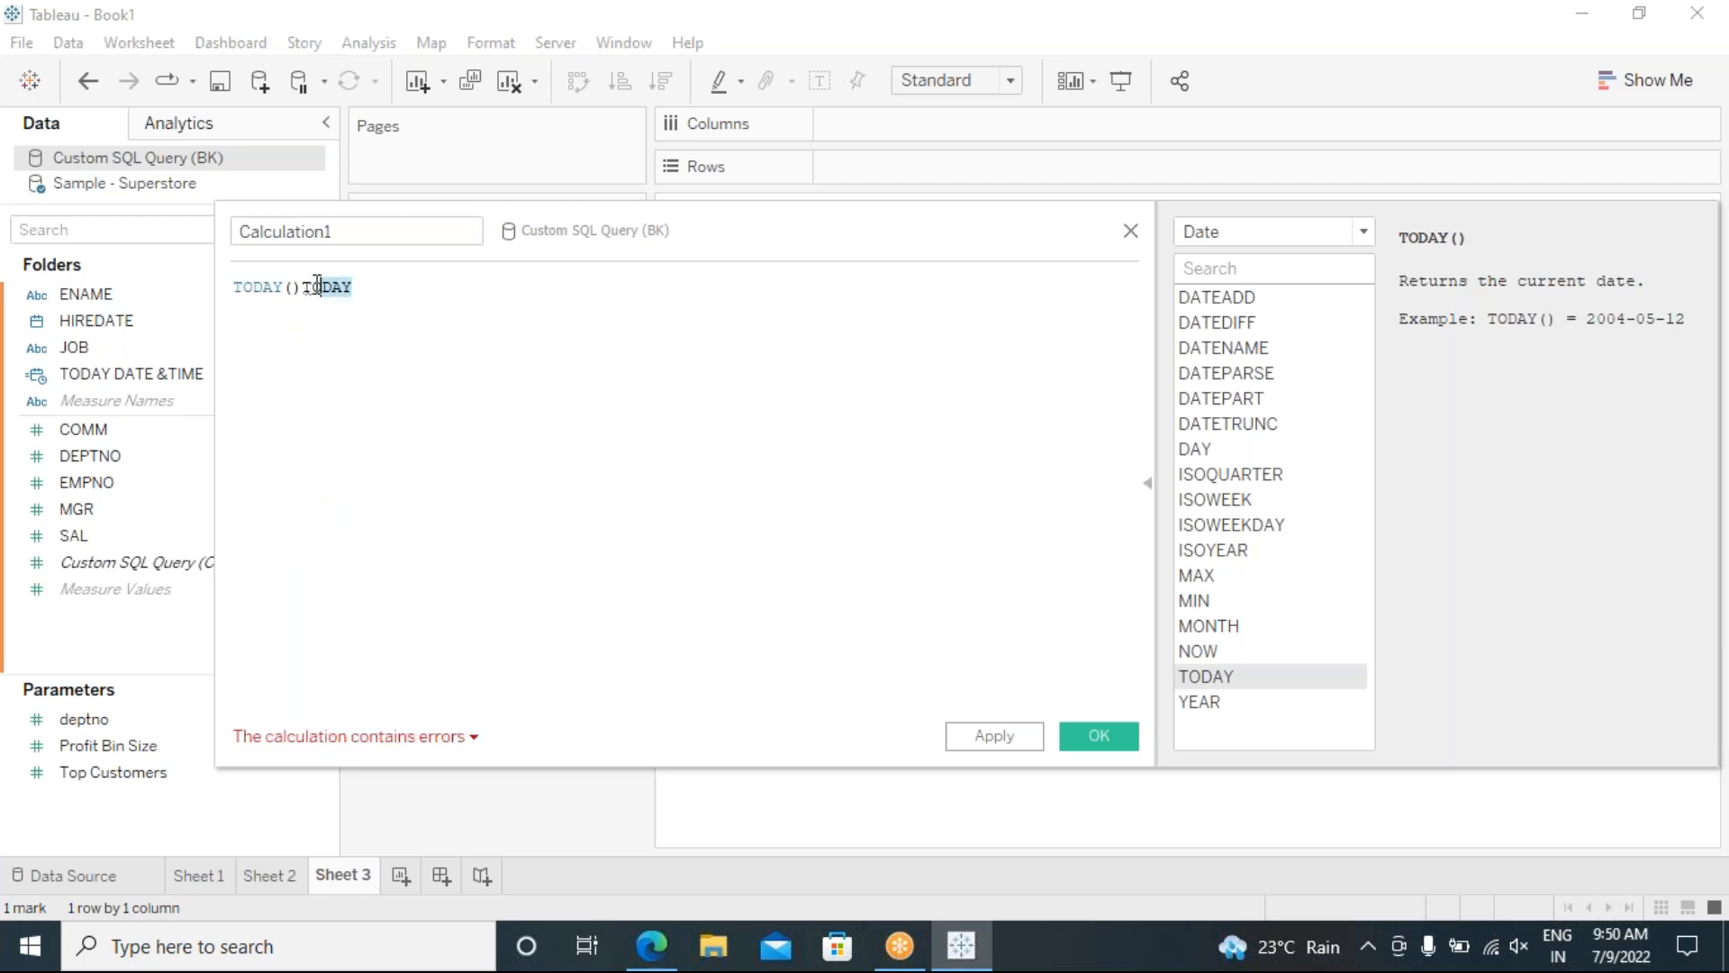
{"action": "key", "text": "BackSpace"}
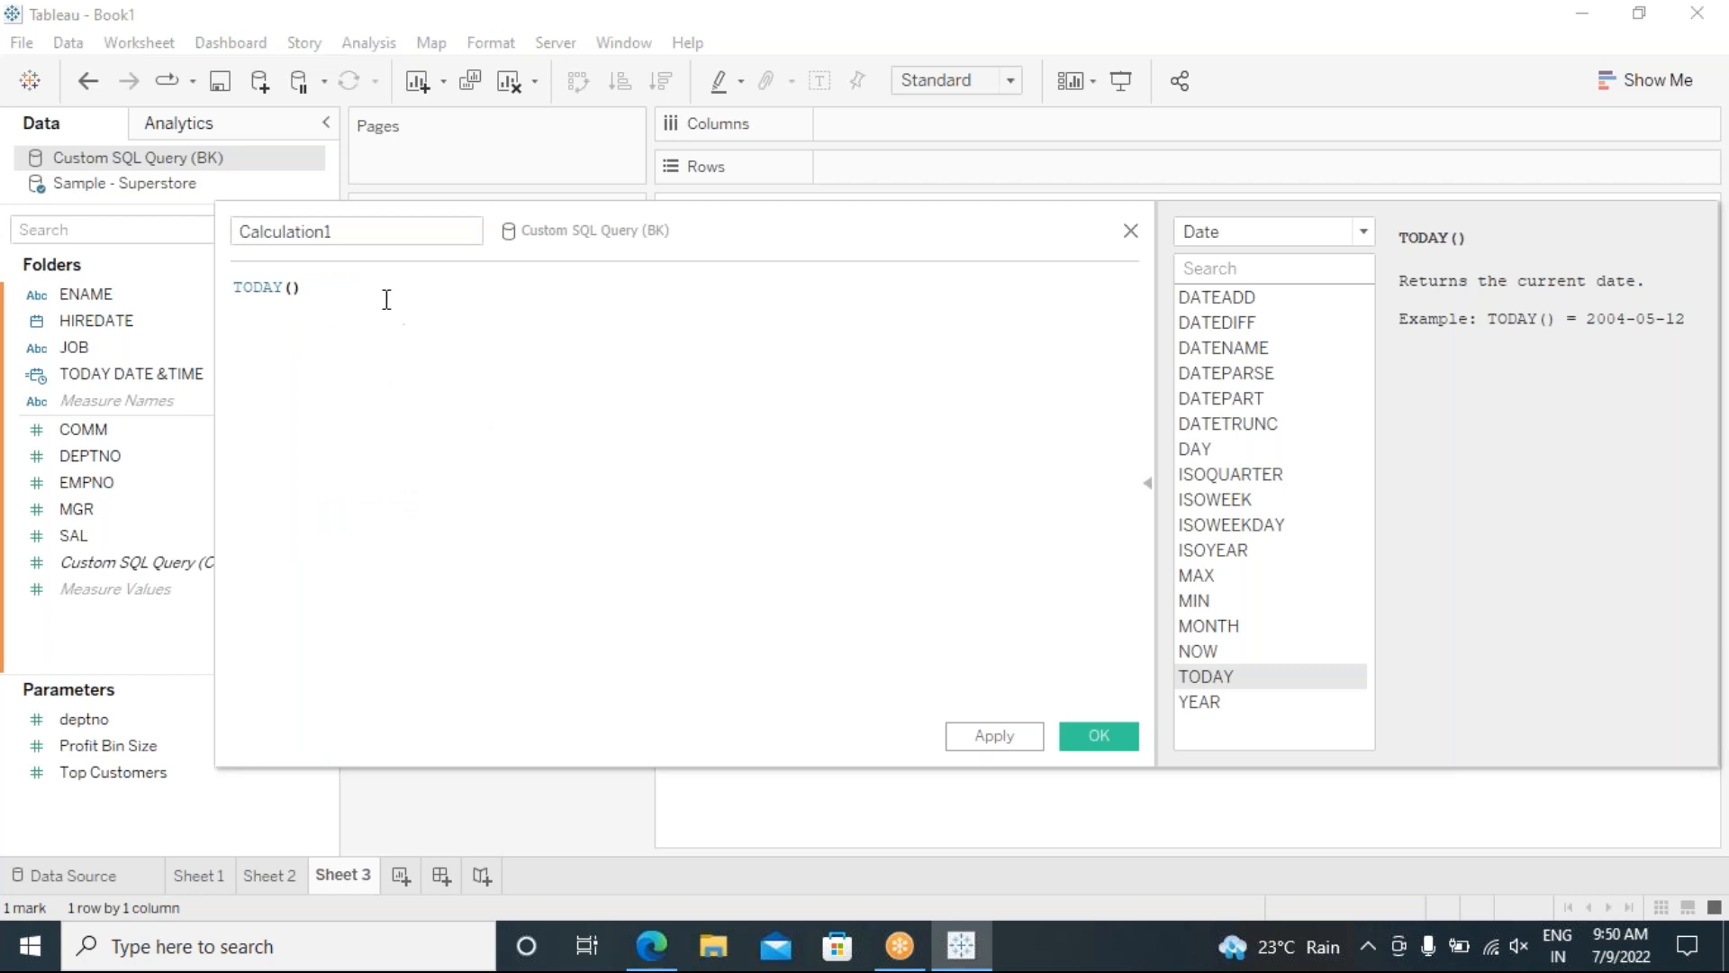
{"action": "left_click_drag", "start_coordinate": [329, 233], "coordinate": [237, 236]}
{"action": "type", "text": "TODAY"}
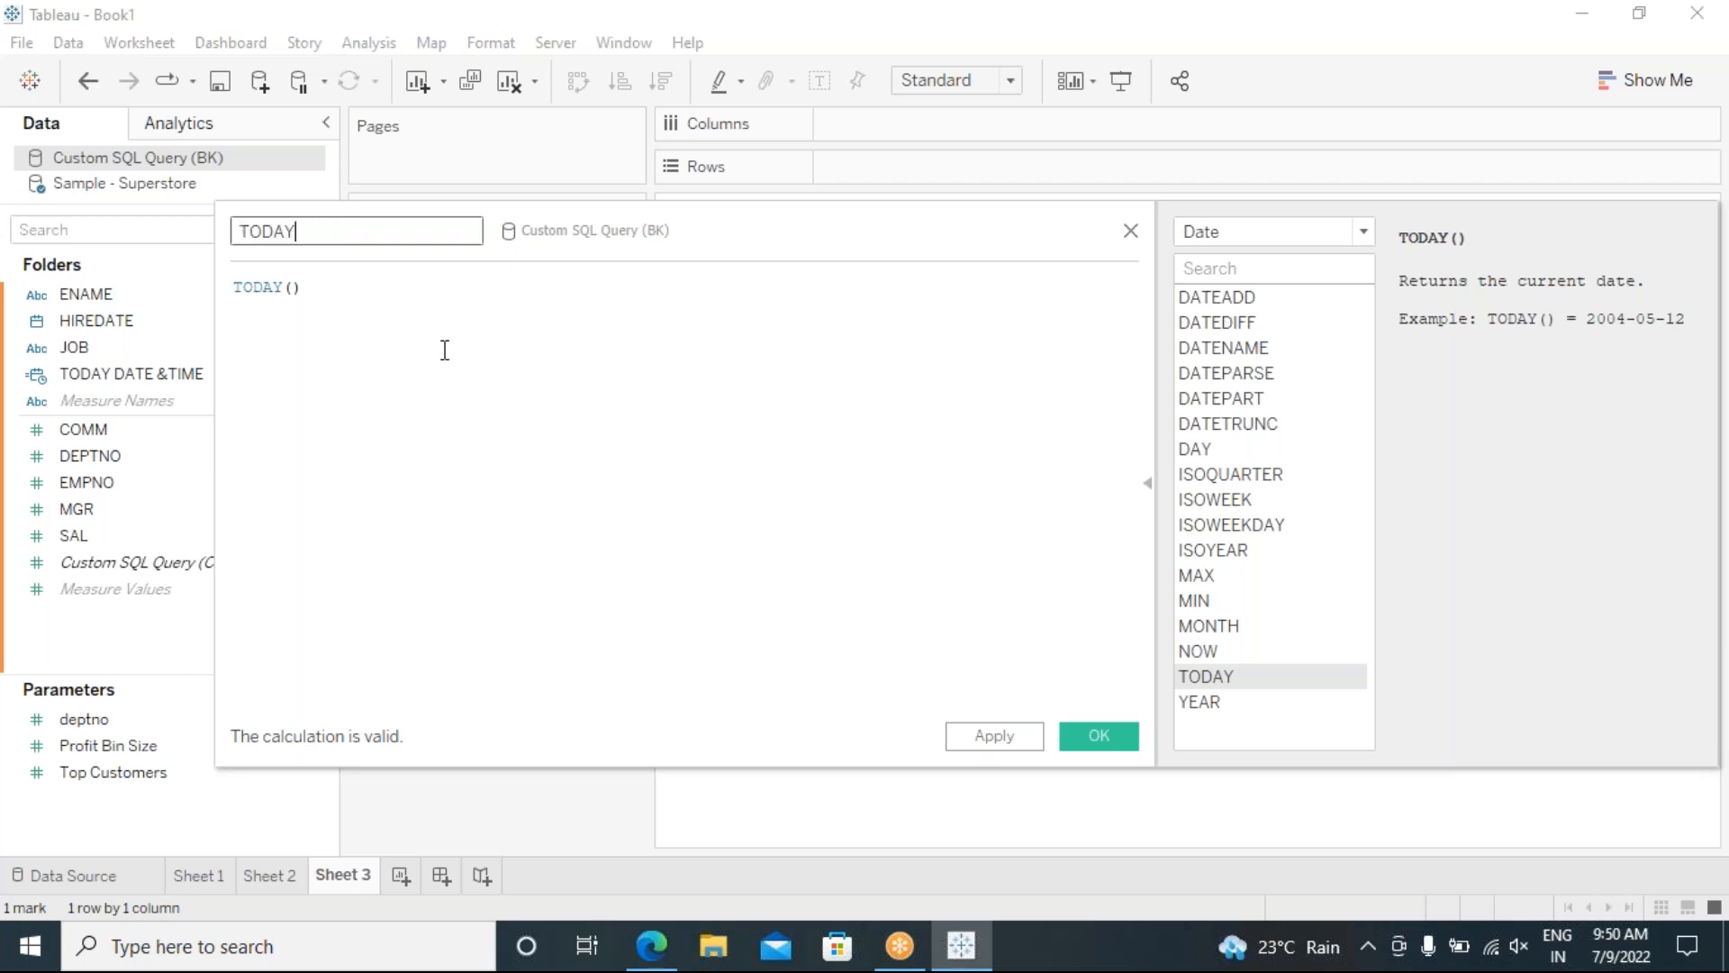
{"action": "left_click", "coordinate": [1040, 739]}
{"action": "left_click", "coordinate": [1101, 746]}
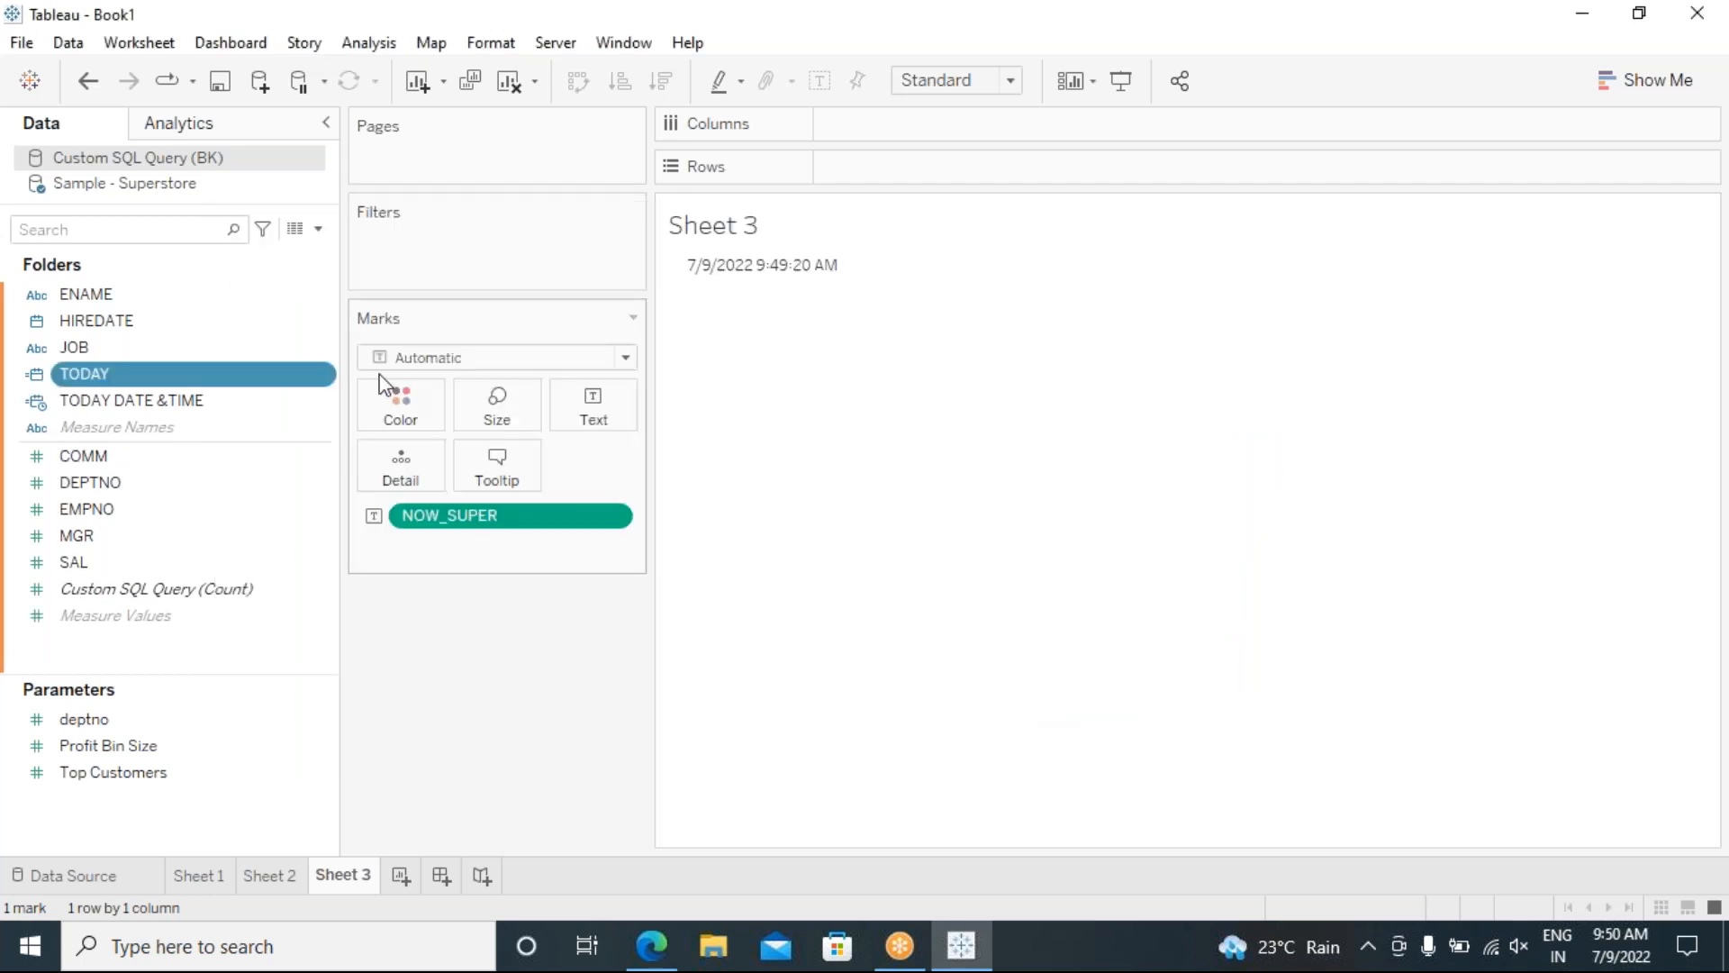
{"action": "mouse_move", "coordinate": [81, 373]}
{"action": "left_mouse_down"}
{"action": "mouse_move", "coordinate": [613, 474]}
{"action": "mouse_move", "coordinate": [625, 465]}
{"action": "mouse_move", "coordinate": [585, 403]}
{"action": "left_mouse_up"}
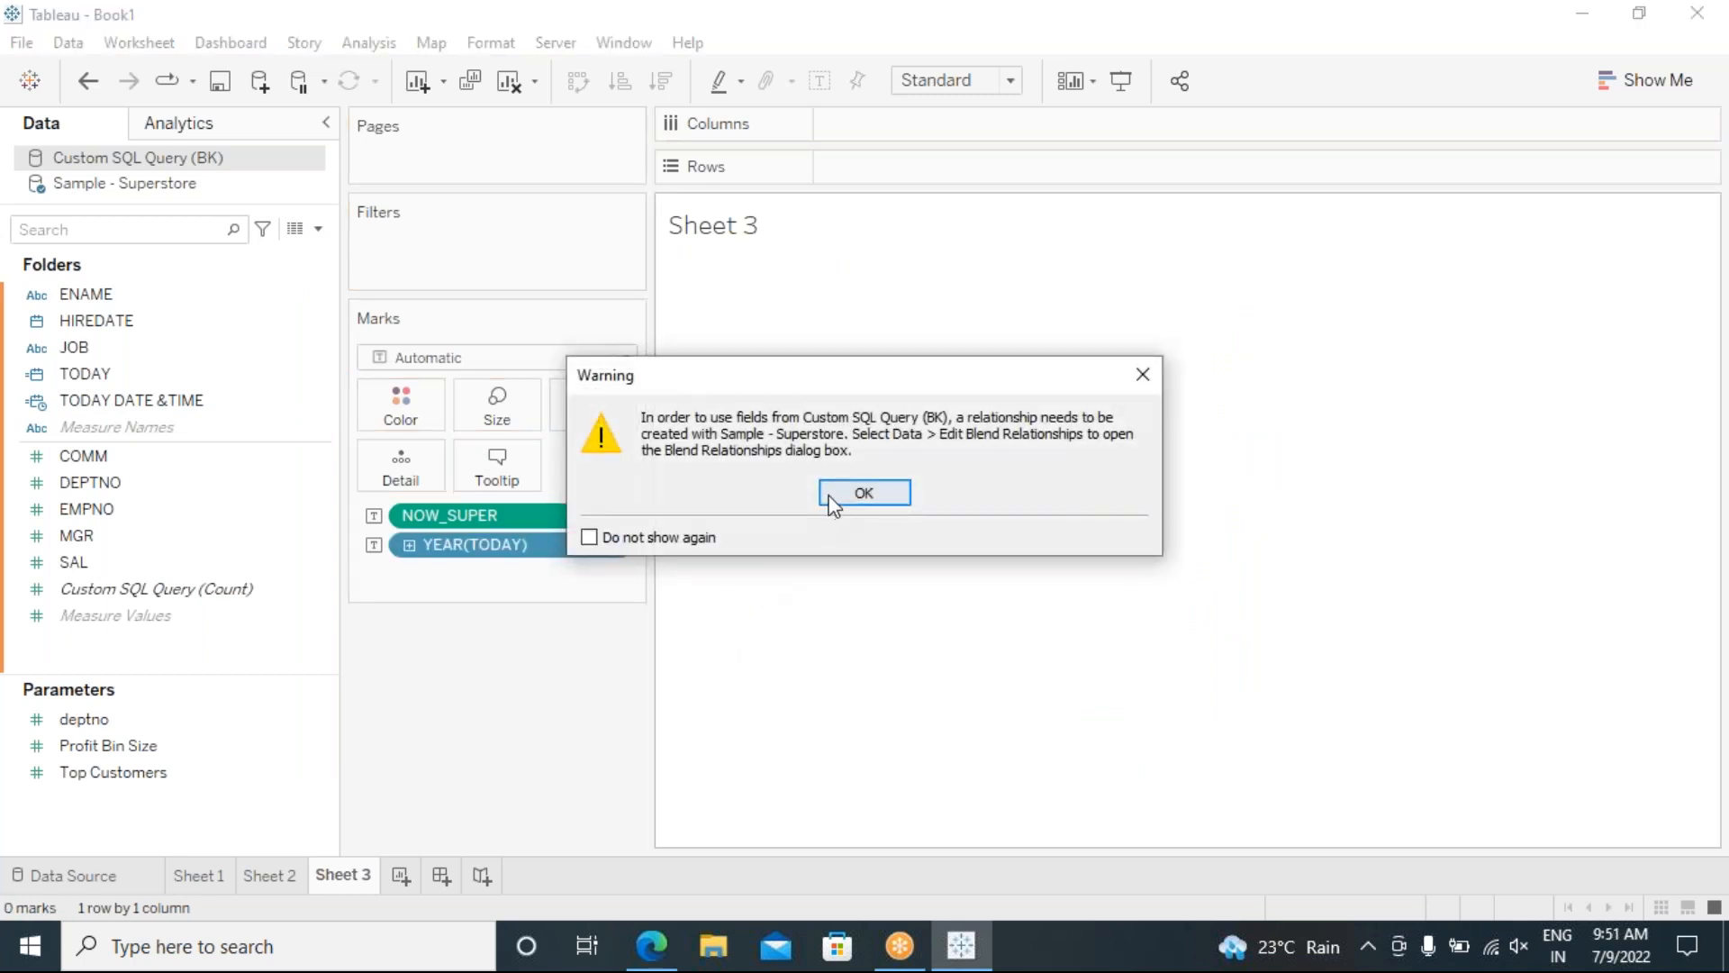
Step: Dismiss the blend warning and remove YEAR(TODAY) and NOW_SUPER from the marks
{"action": "left_click", "coordinate": [839, 494]}
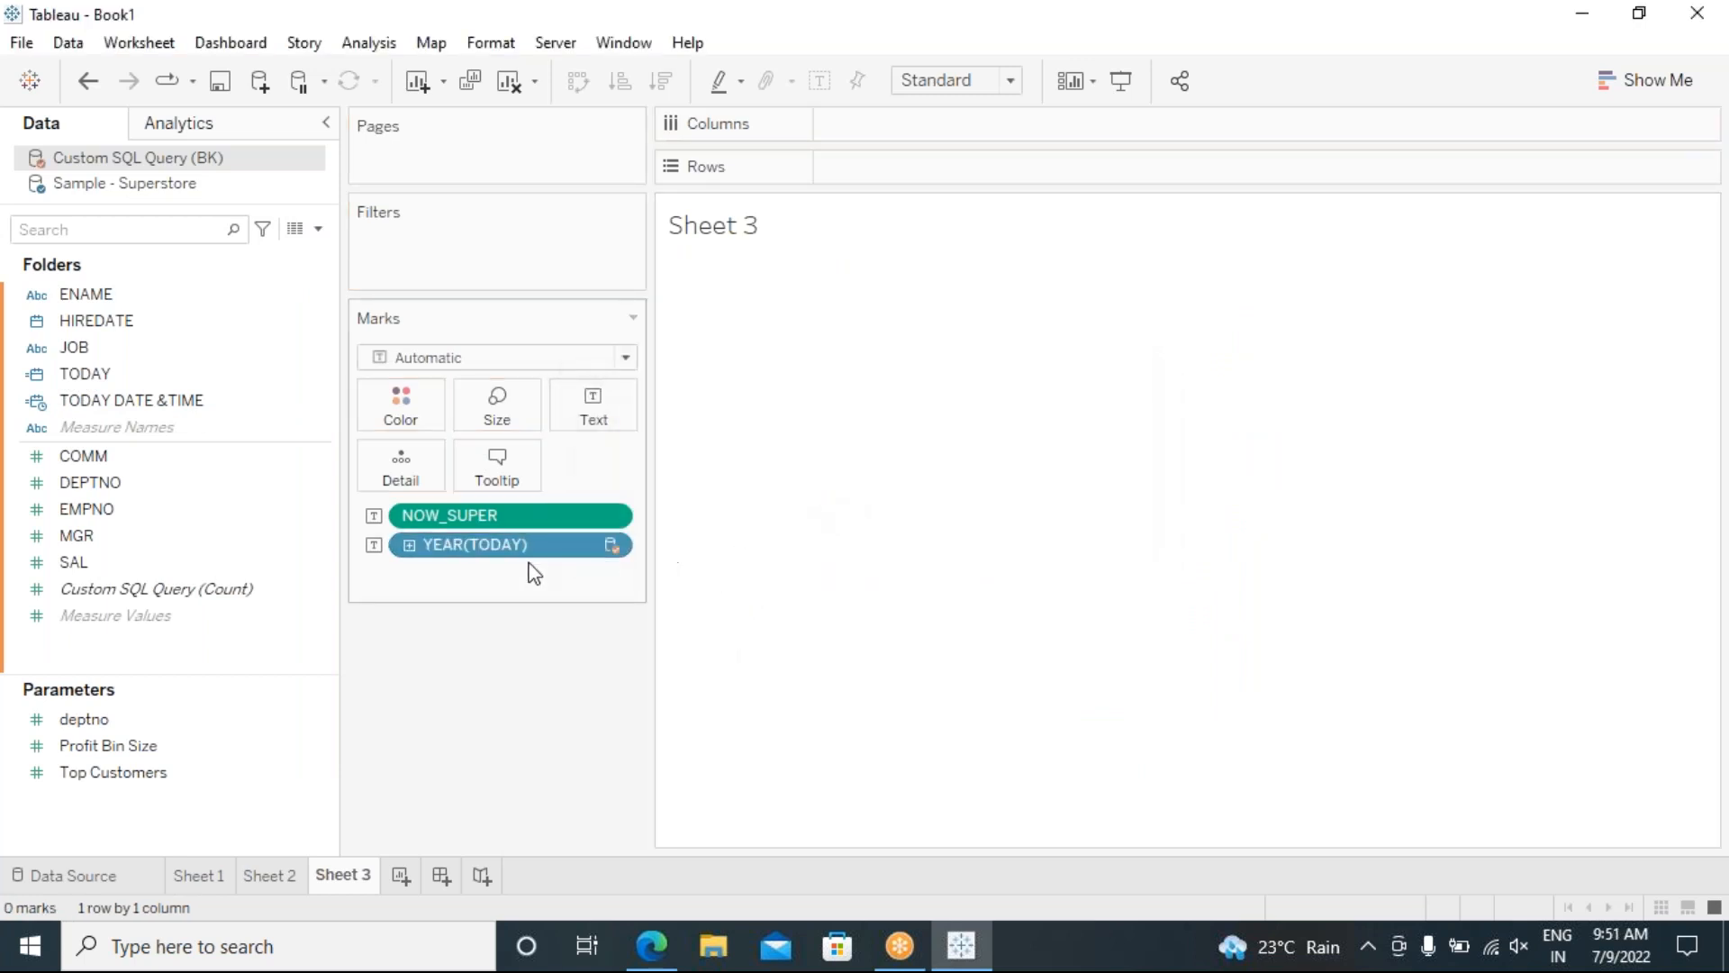
{"action": "left_click_drag", "start_coordinate": [502, 551], "coordinate": [537, 685]}
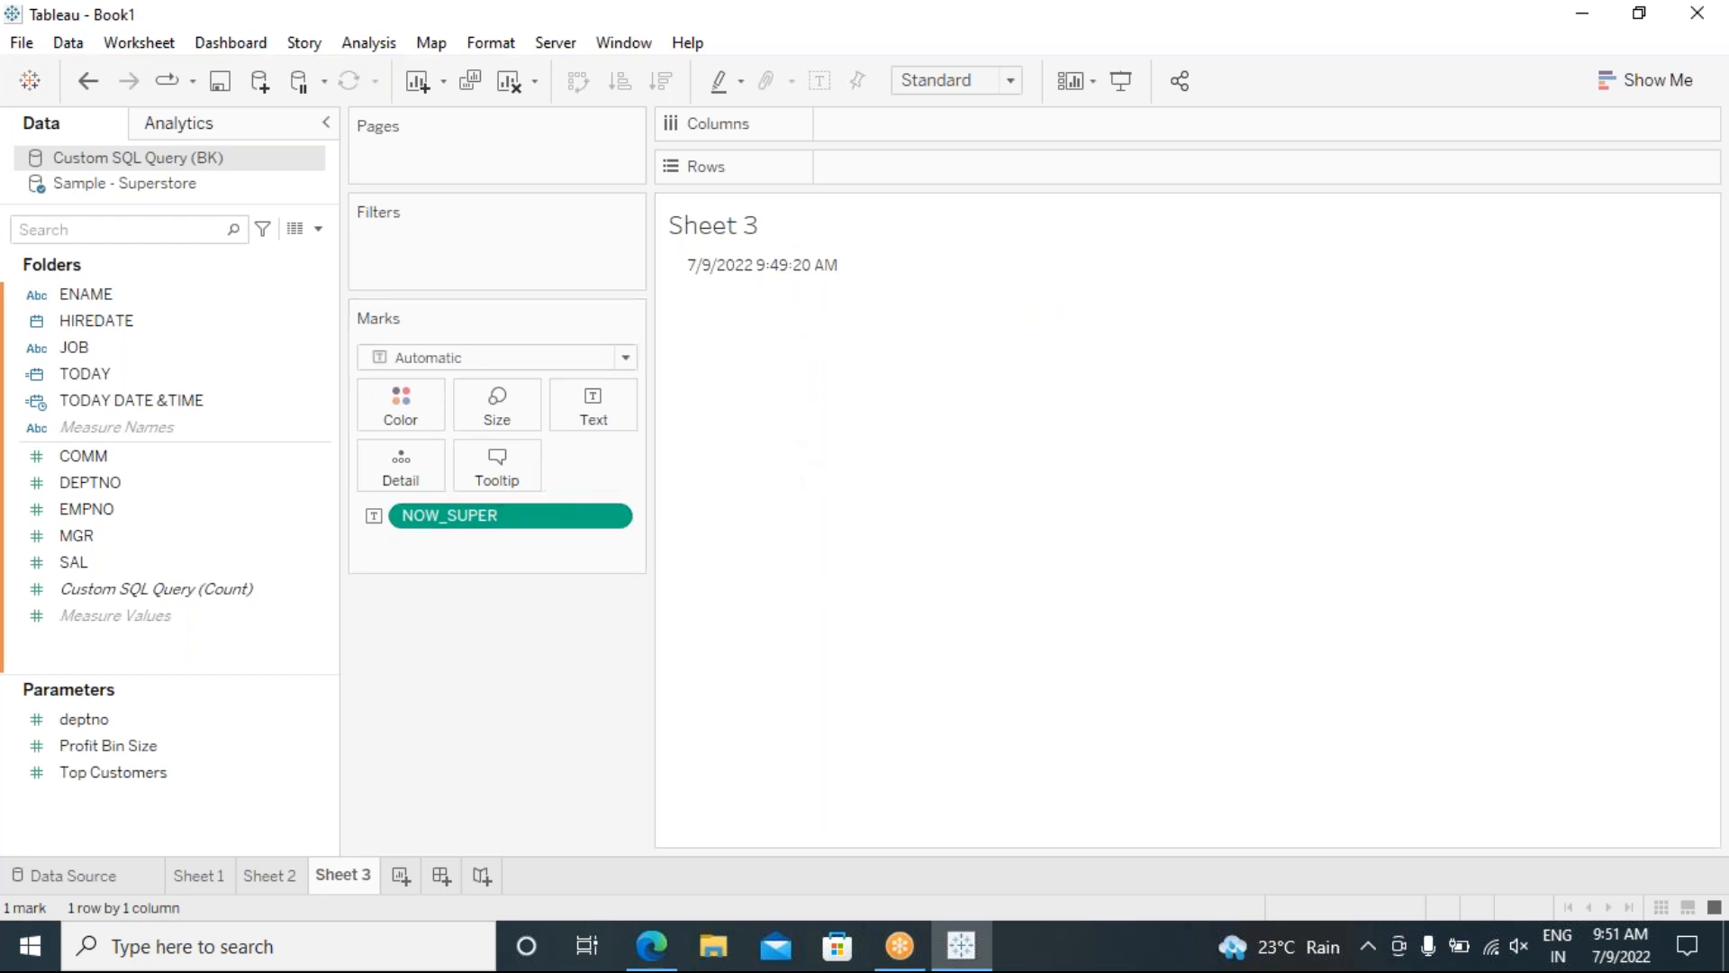
{"action": "left_click_drag", "start_coordinate": [440, 525], "coordinate": [450, 640]}
Step: Show TODAY as an exact date (7/8/2022), then switch to Sample - Superstore and remove it
{"action": "left_click_drag", "start_coordinate": [153, 383], "coordinate": [592, 400]}
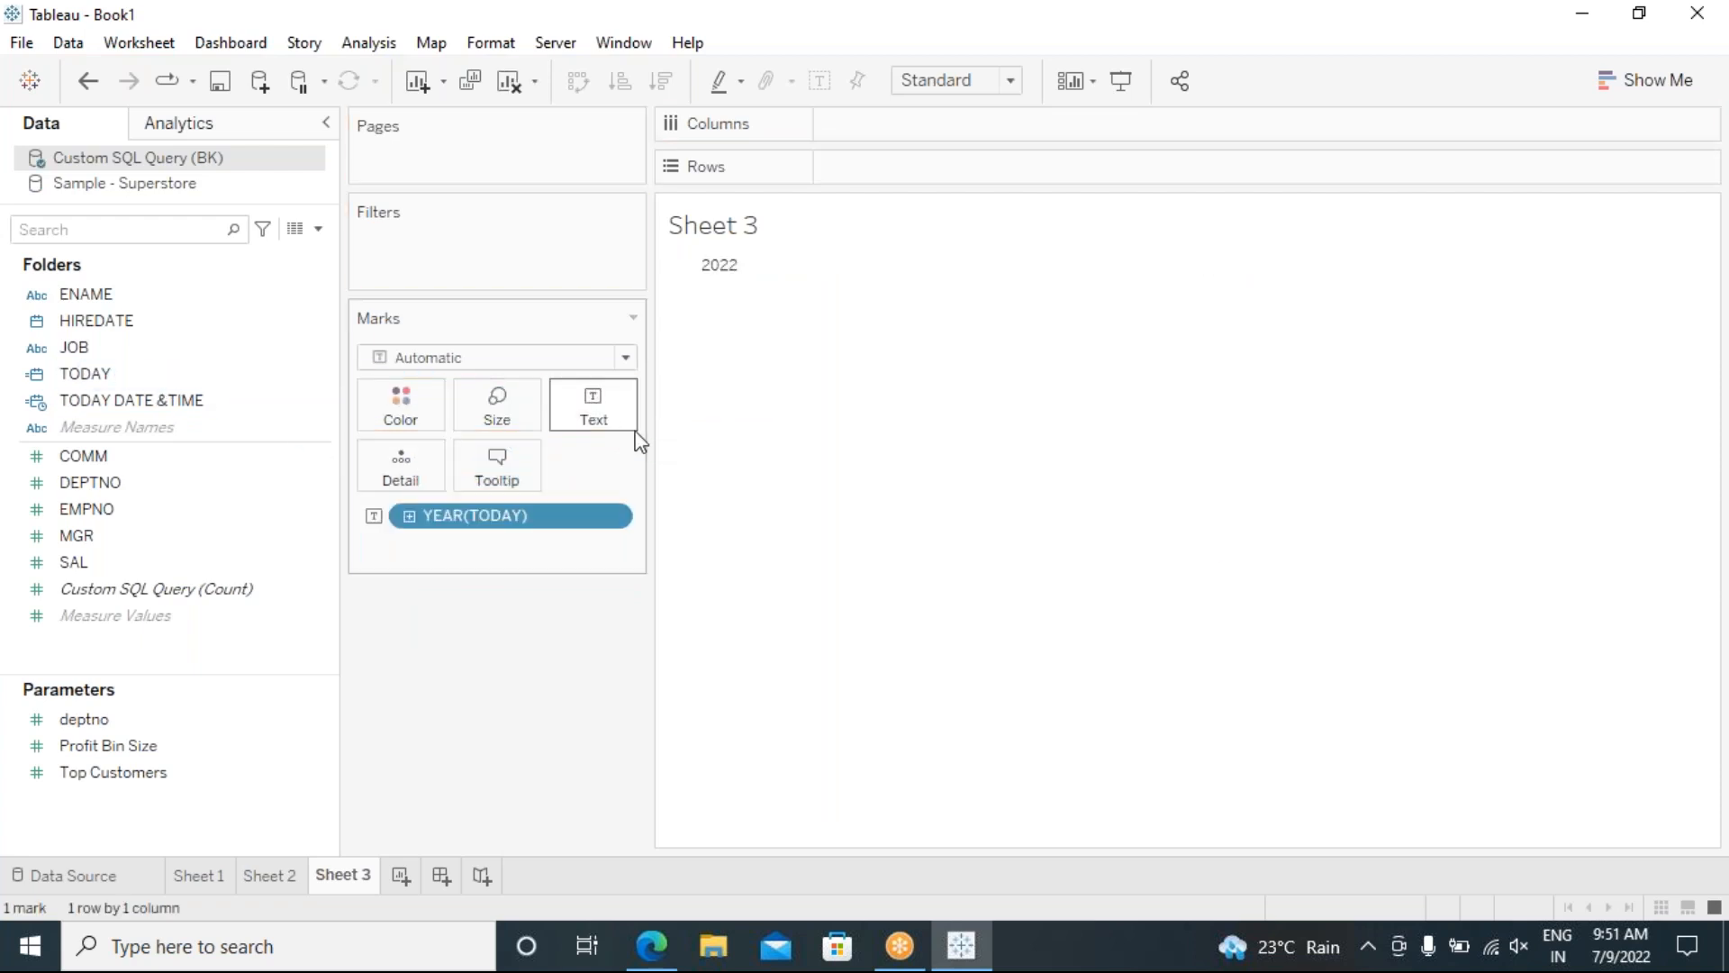
{"action": "left_click", "coordinate": [612, 517]}
{"action": "left_click", "coordinate": [509, 746]}
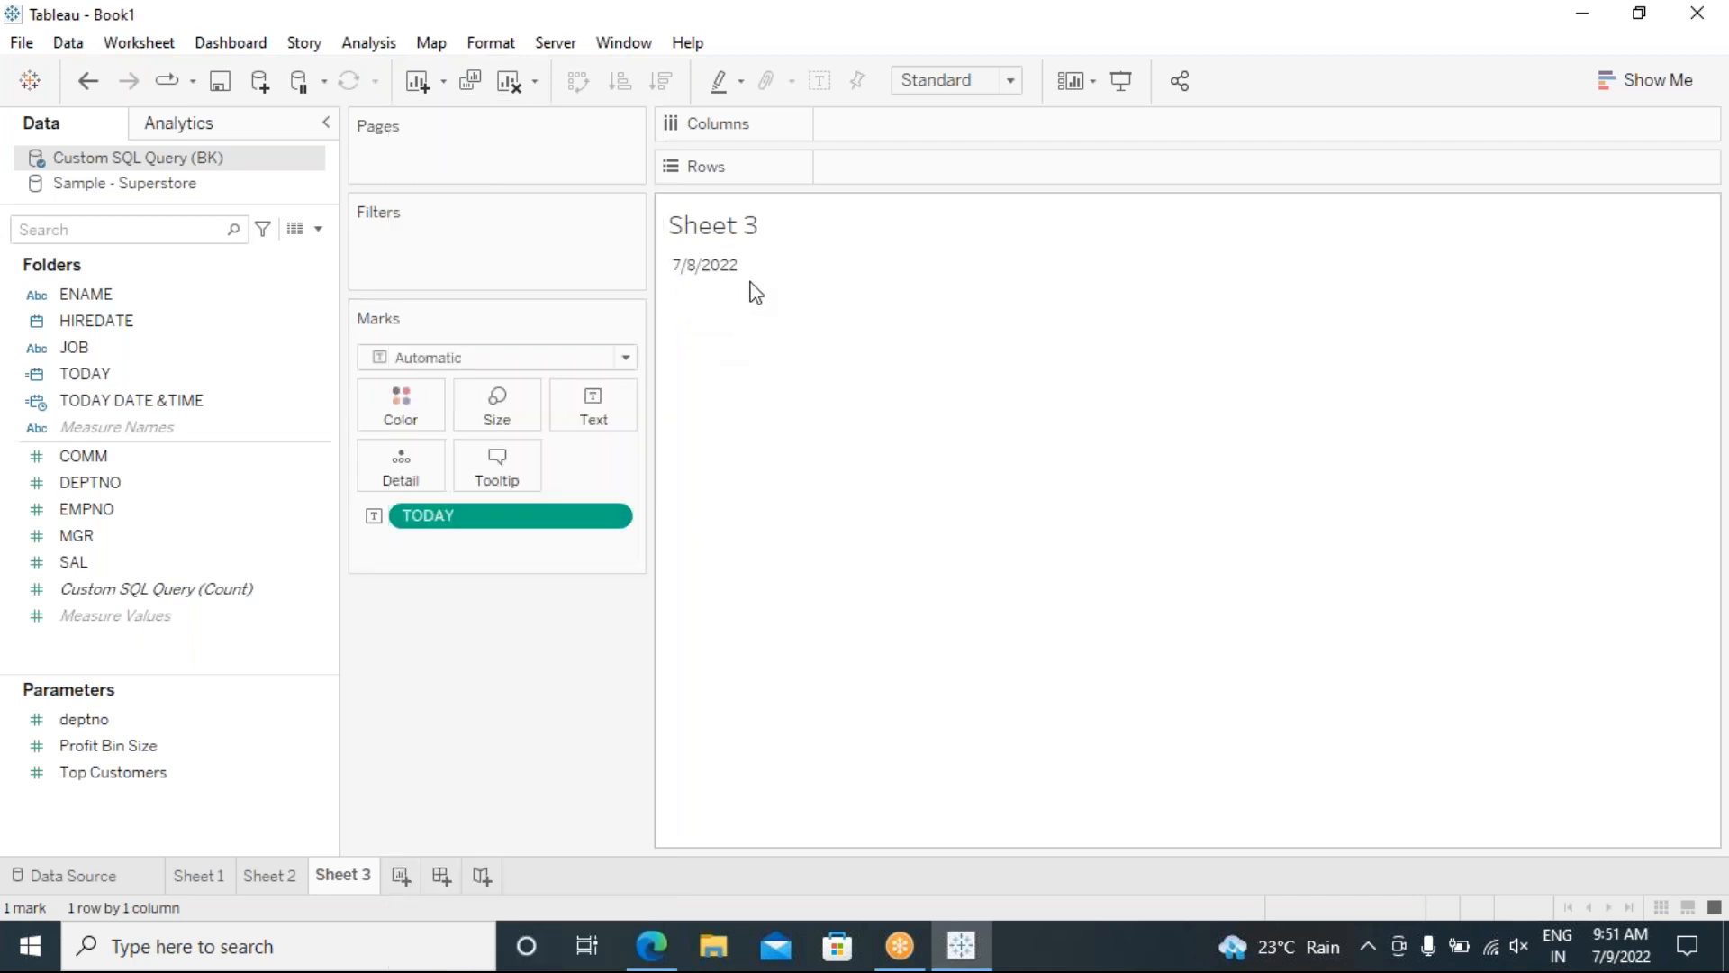
{"action": "left_click", "coordinate": [163, 190]}
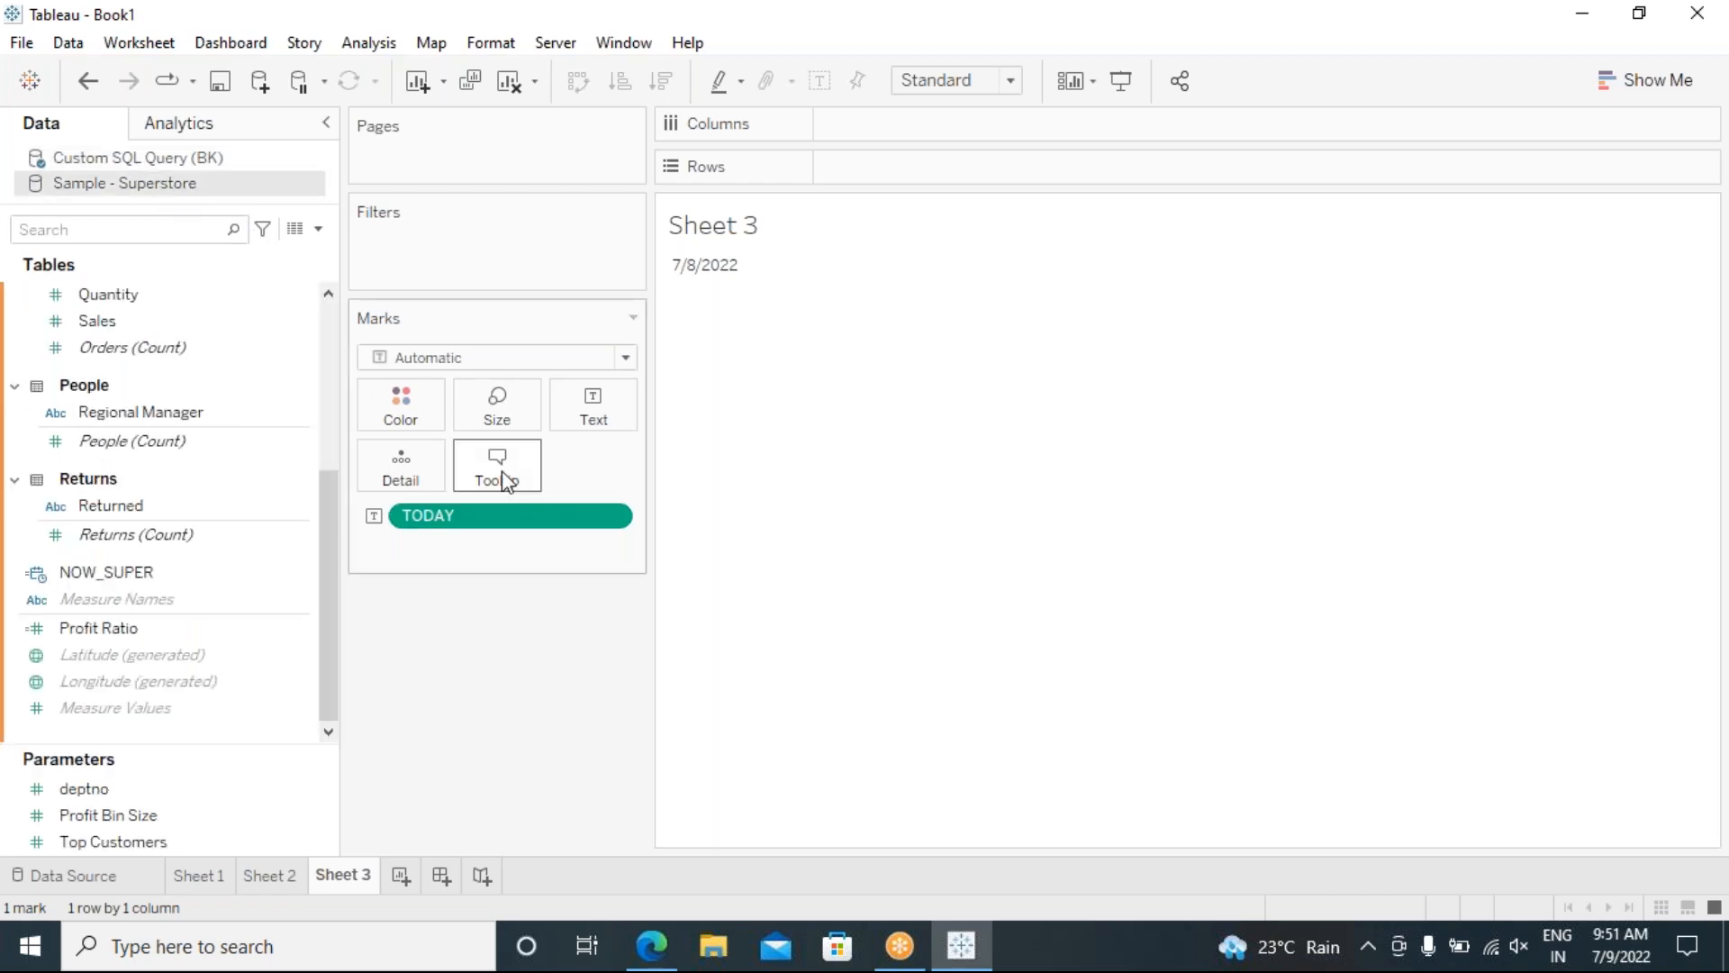
{"action": "left_click_drag", "start_coordinate": [534, 512], "coordinate": [580, 649]}
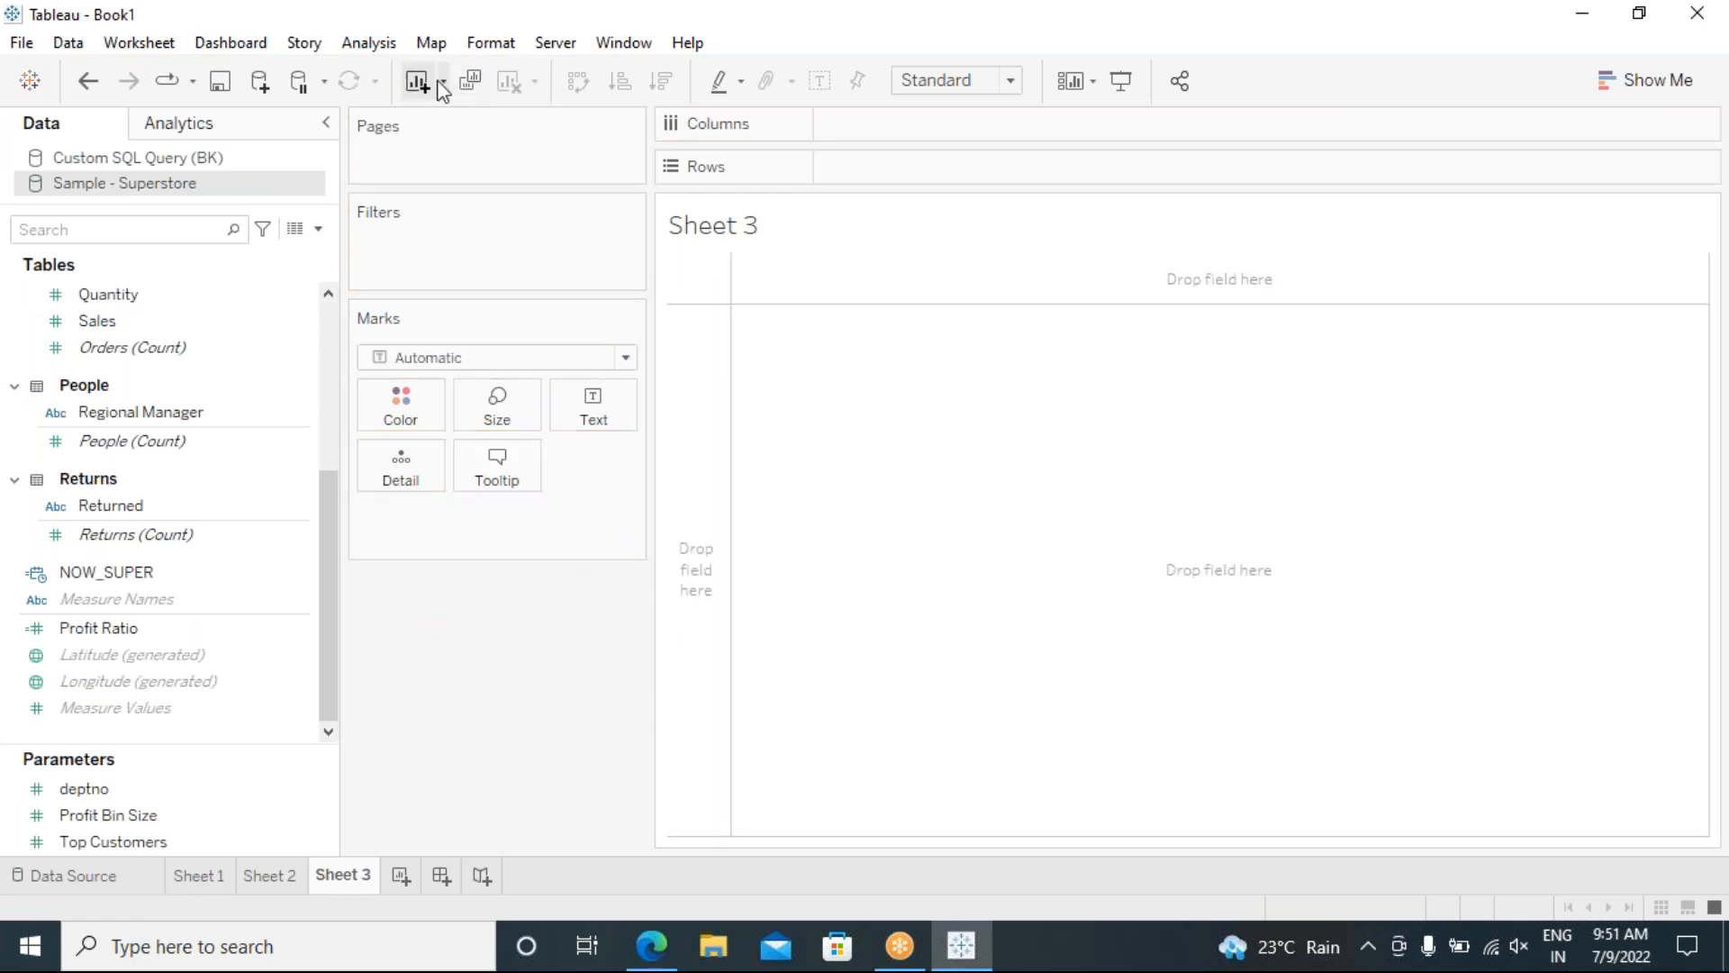
Step: Create a Superstore calculated field named TODAY with formula TODAY() and show it as text (2022)
{"action": "left_click", "coordinate": [352, 42]}
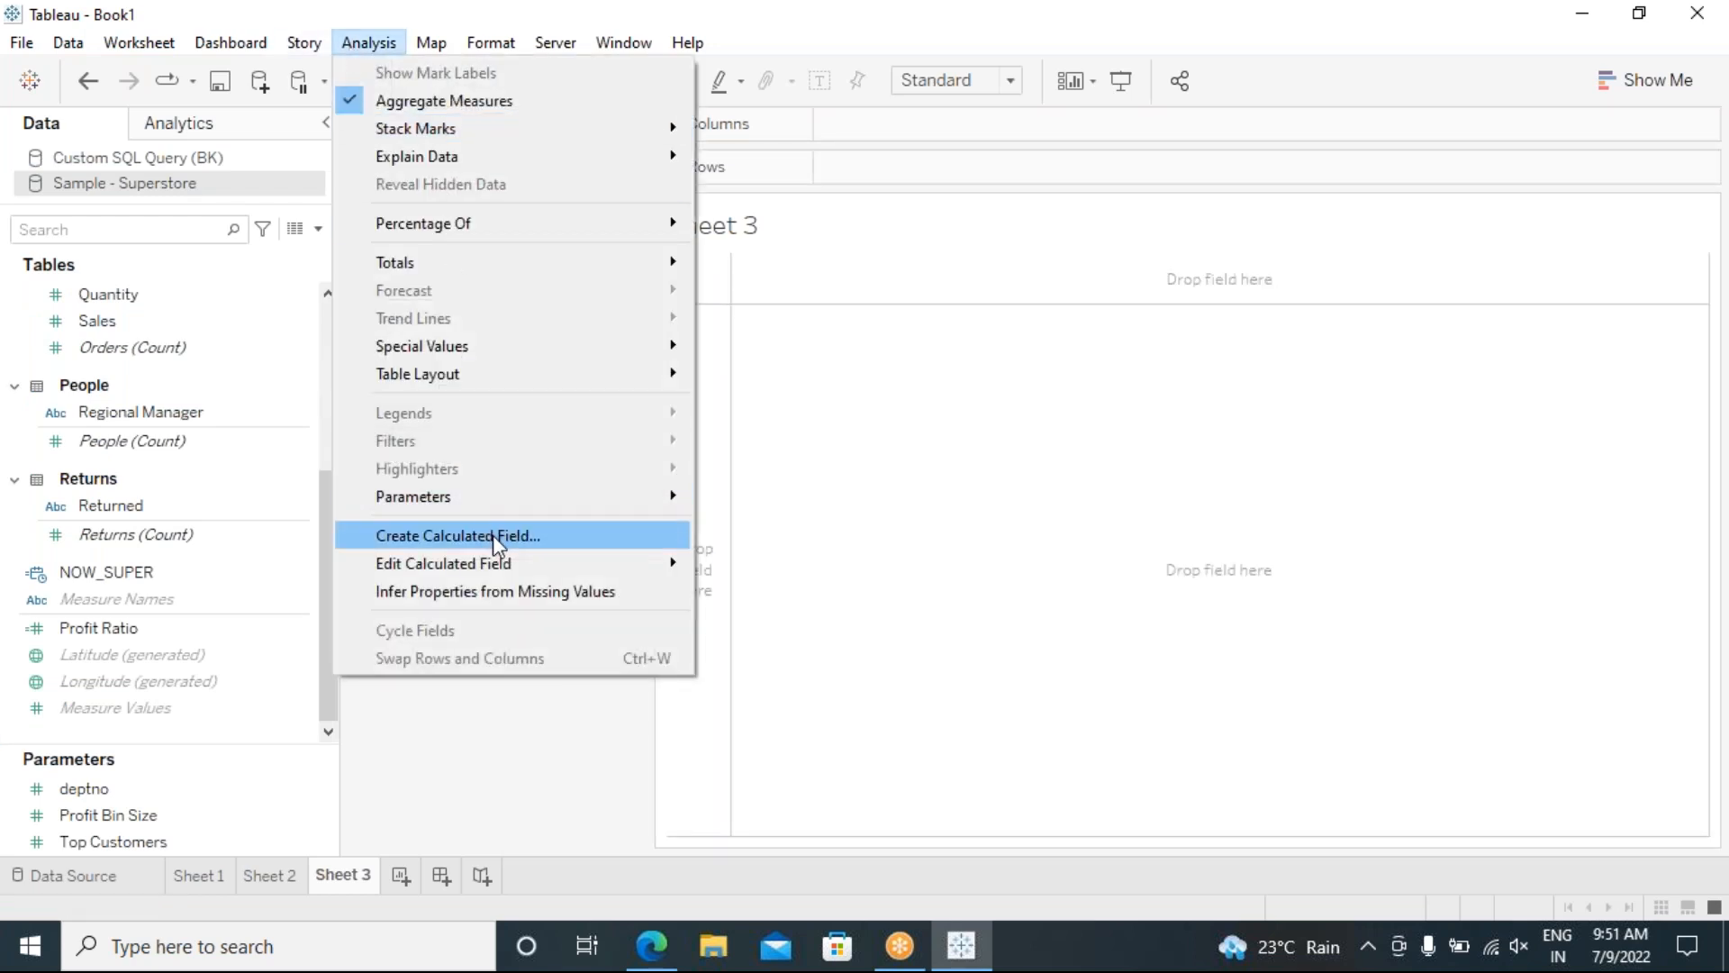
{"action": "left_click", "coordinate": [493, 535]}
{"action": "left_click_drag", "start_coordinate": [346, 235], "coordinate": [228, 239]}
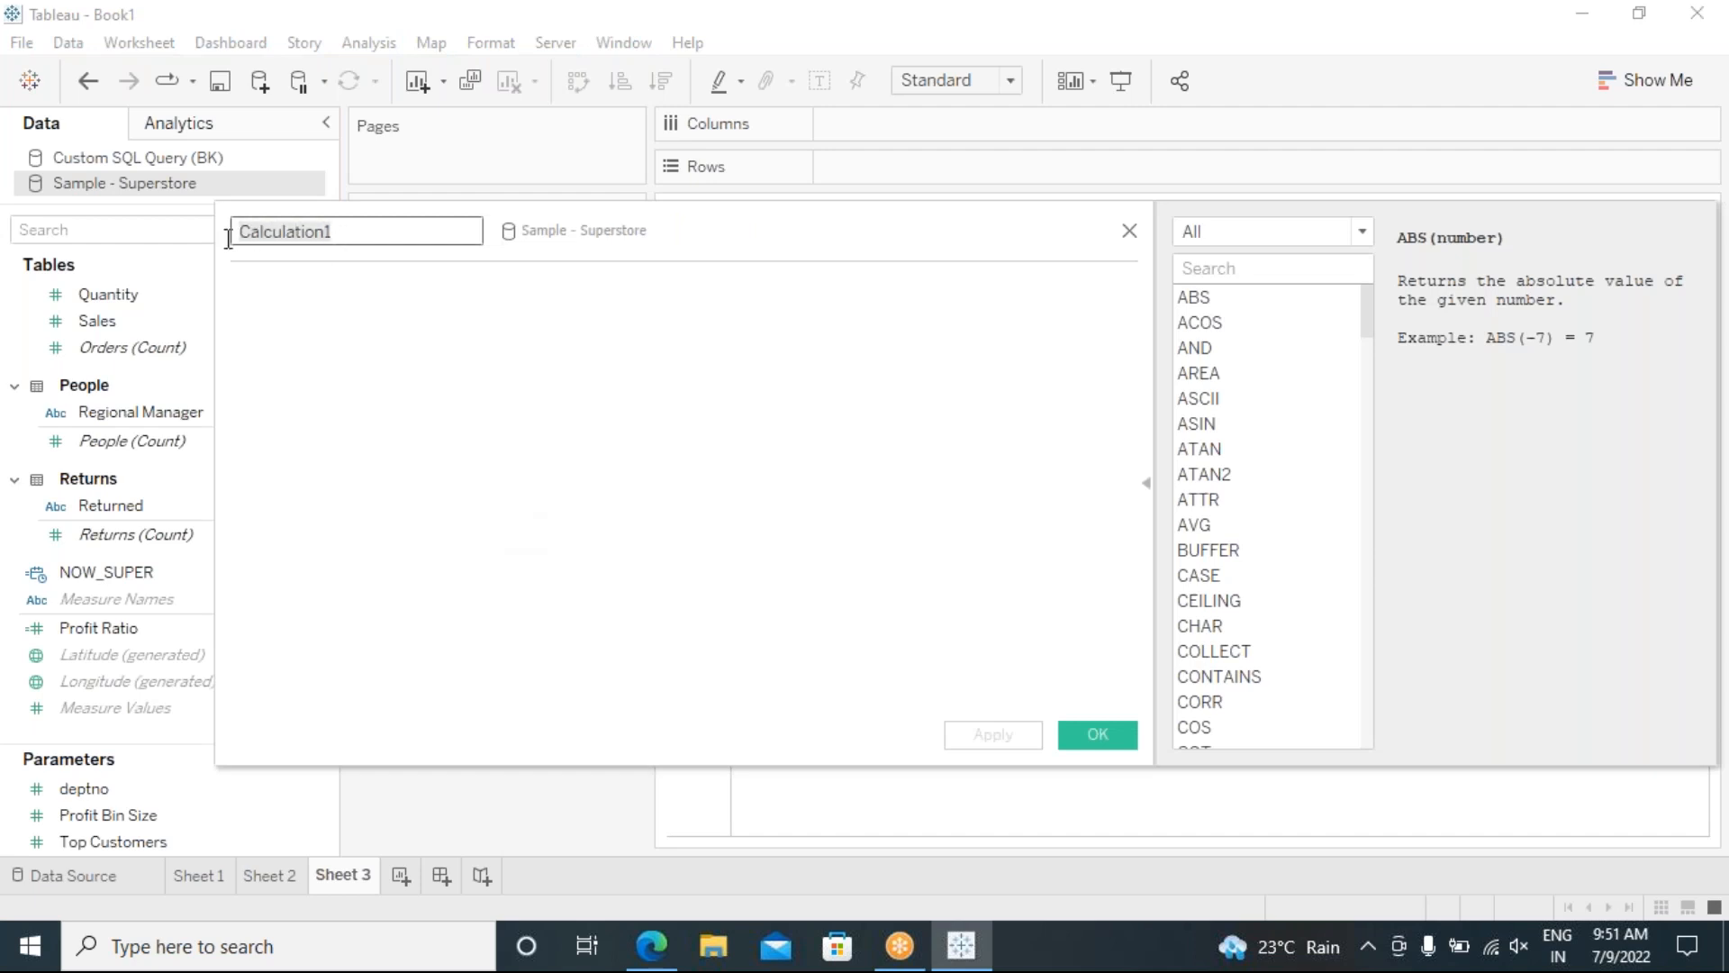
{"action": "type", "text": "TODAY"}
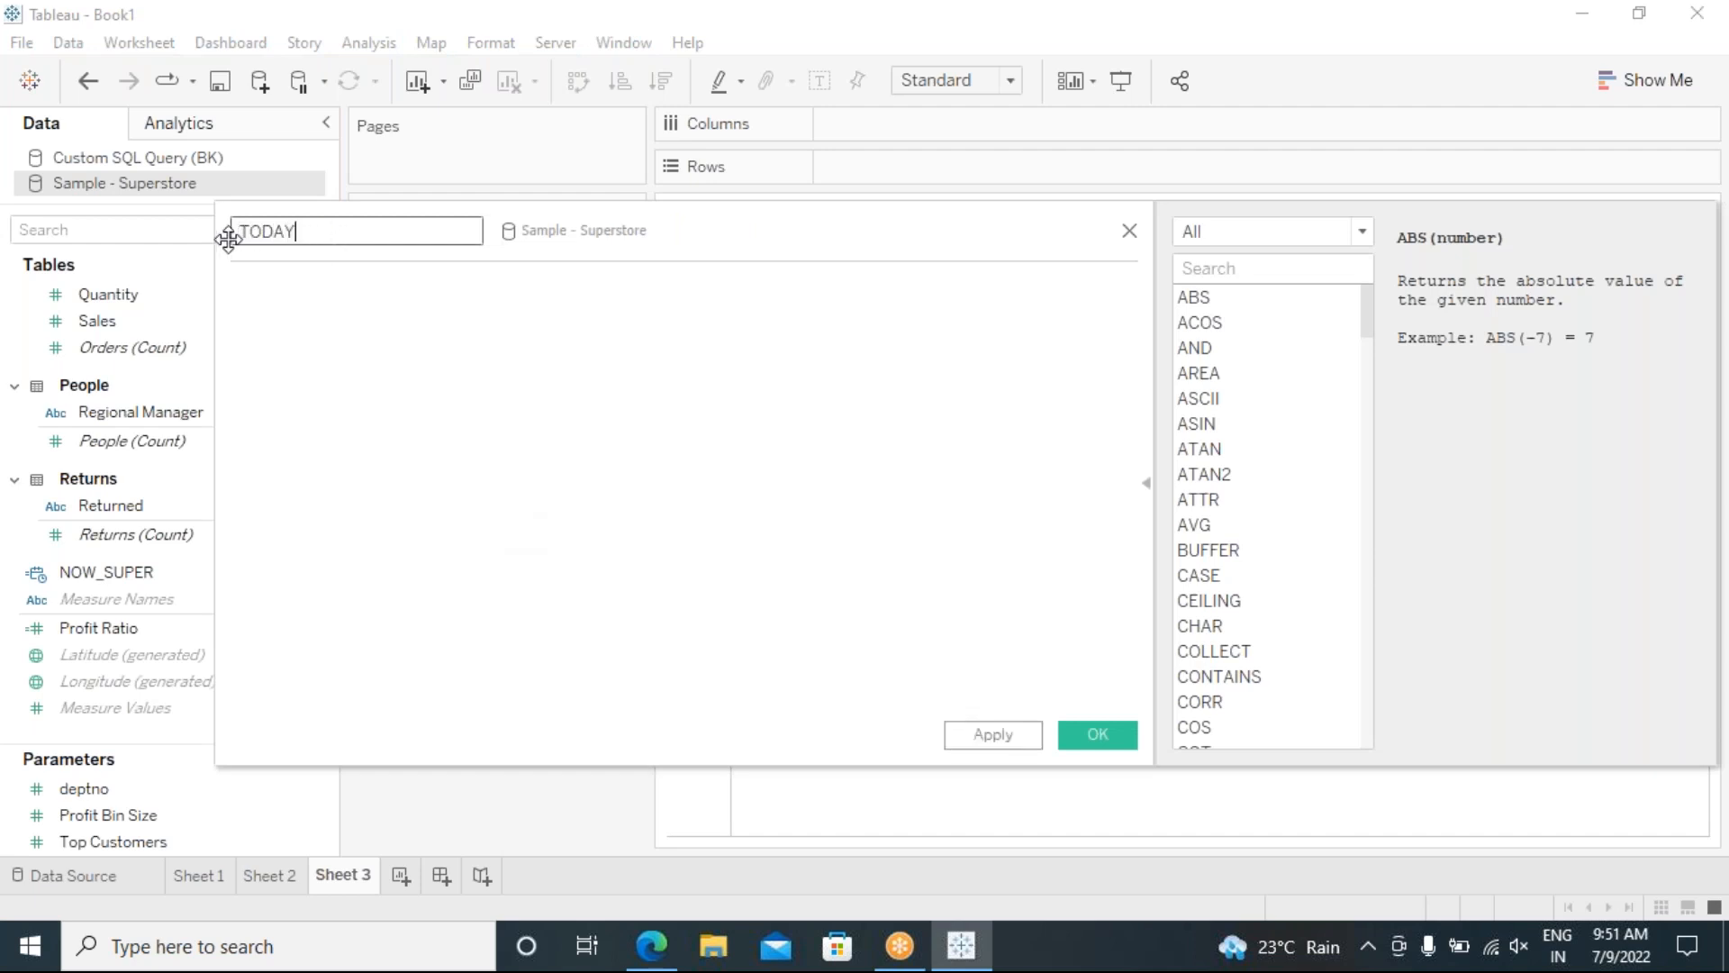
{"action": "left_click", "coordinate": [371, 285]}
{"action": "type", "text": "TO"}
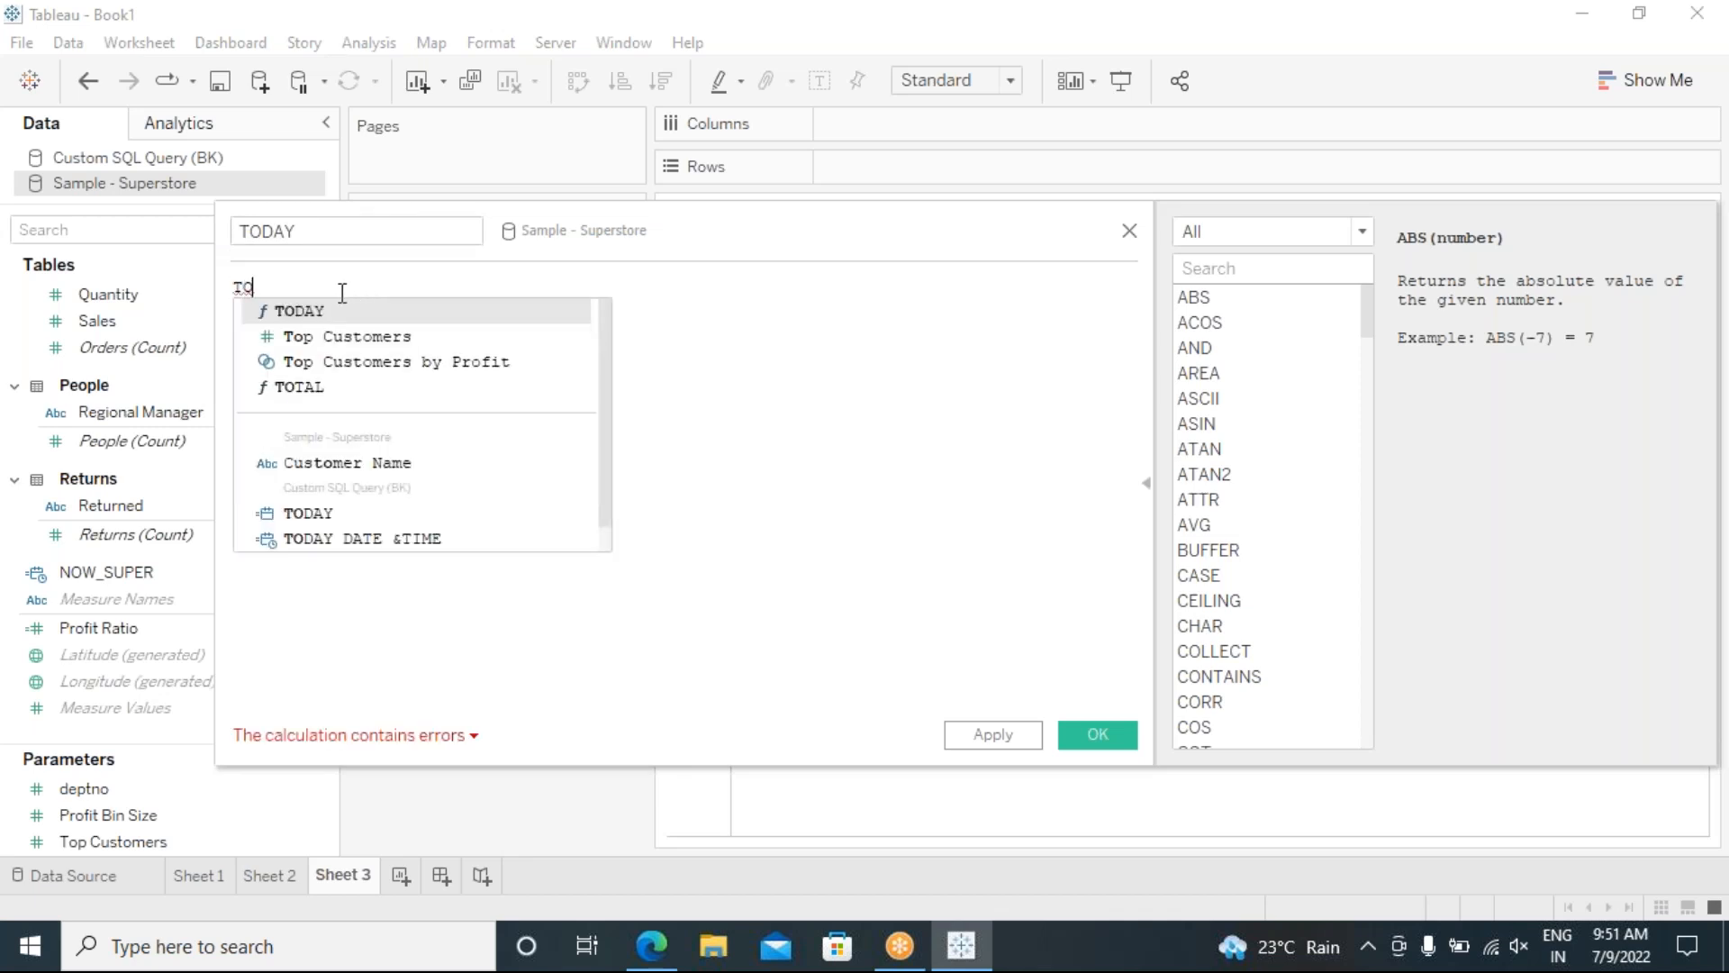
{"action": "left_click", "coordinate": [339, 309]}
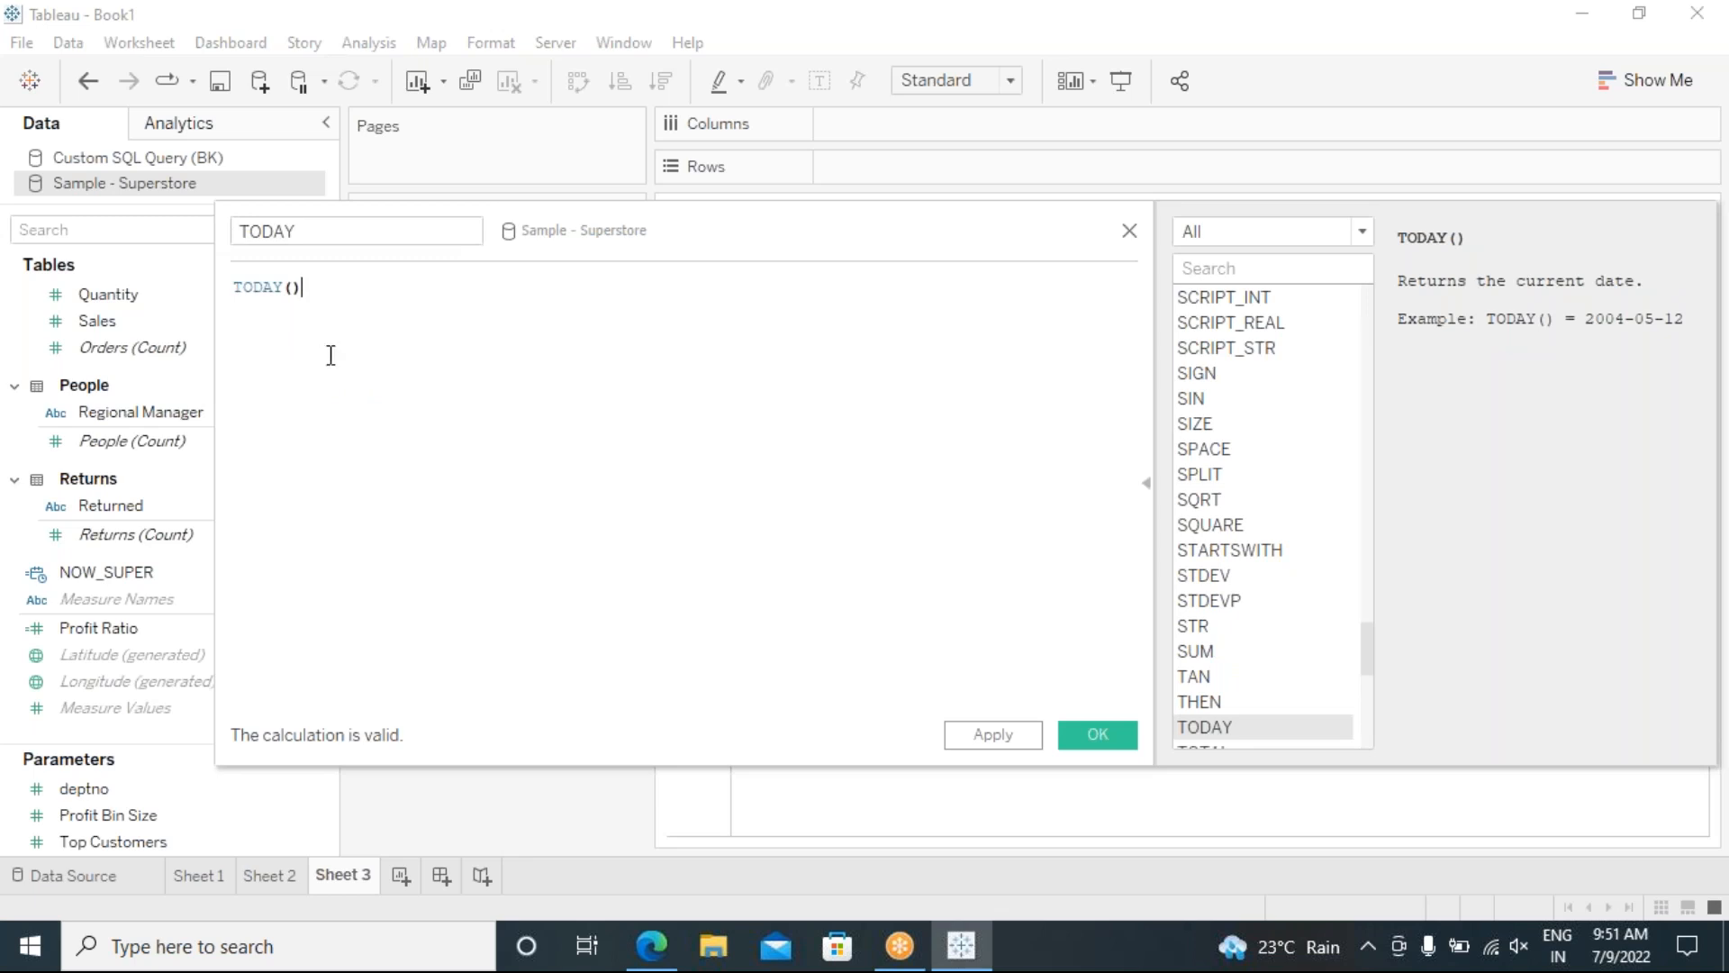
{"action": "left_click", "coordinate": [1095, 744]}
{"action": "left_click_drag", "start_coordinate": [84, 603], "coordinate": [586, 410]}
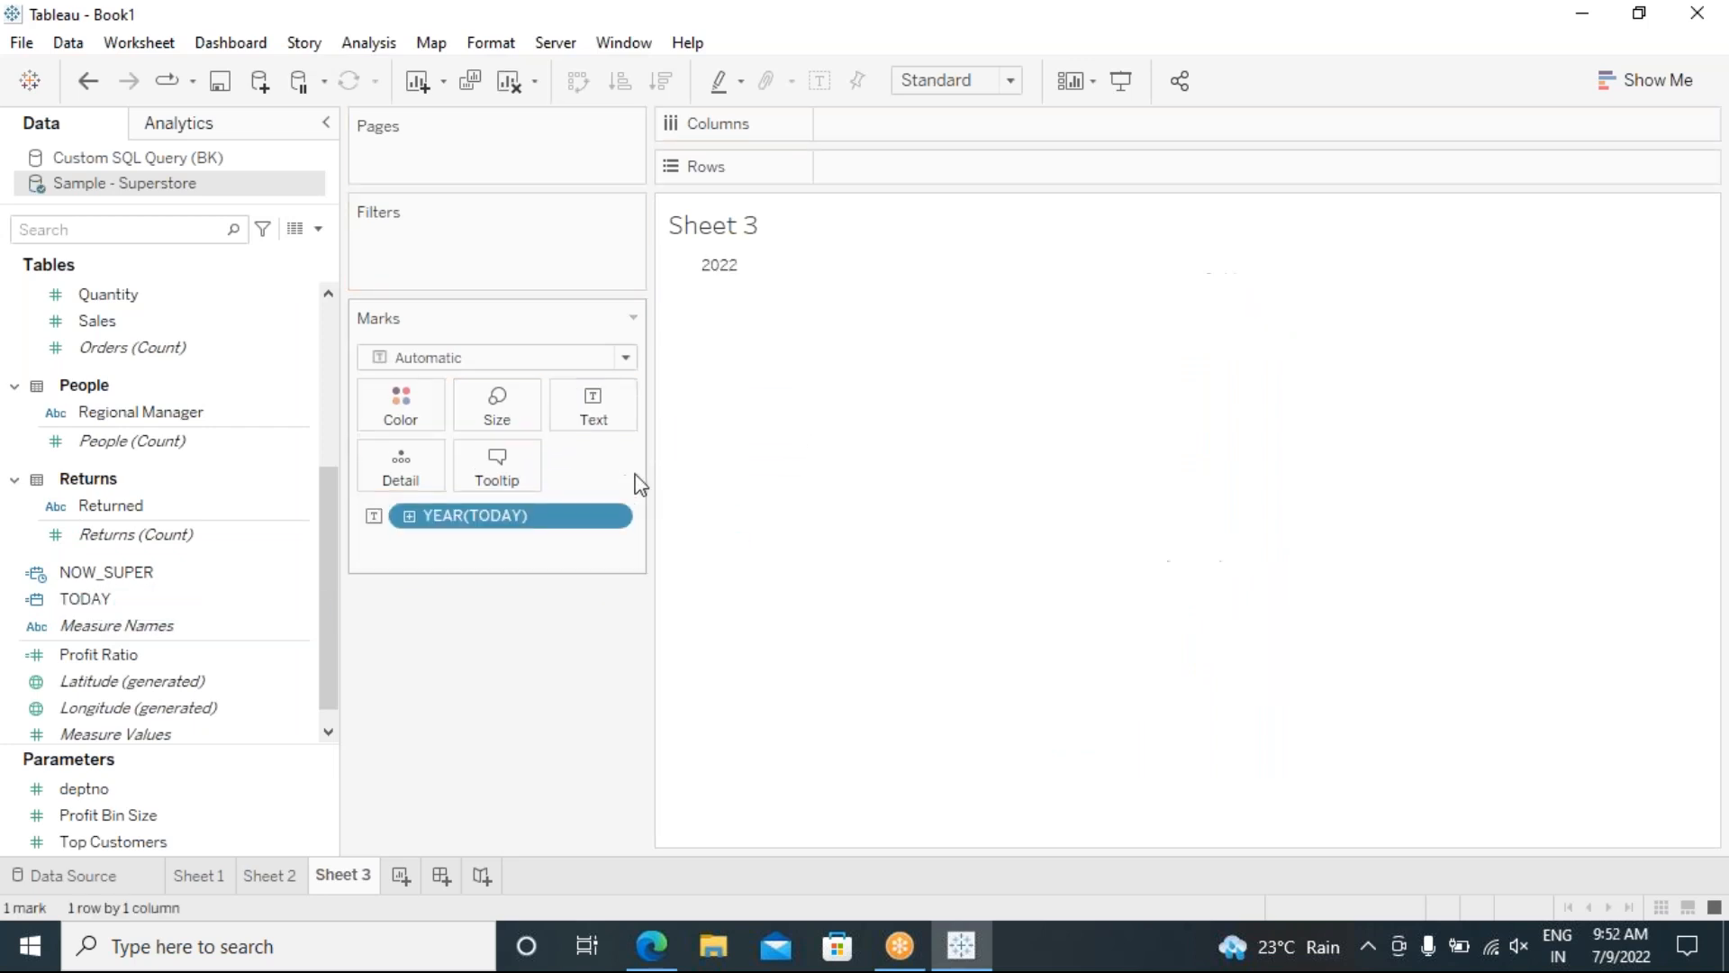
Step: Show TODAY as Exact Date 7/9/2022, then compare Custom SQL Query (BK) and Sample - Superstore fields
{"action": "left_click", "coordinate": [611, 520]}
{"action": "left_click", "coordinate": [531, 743]}
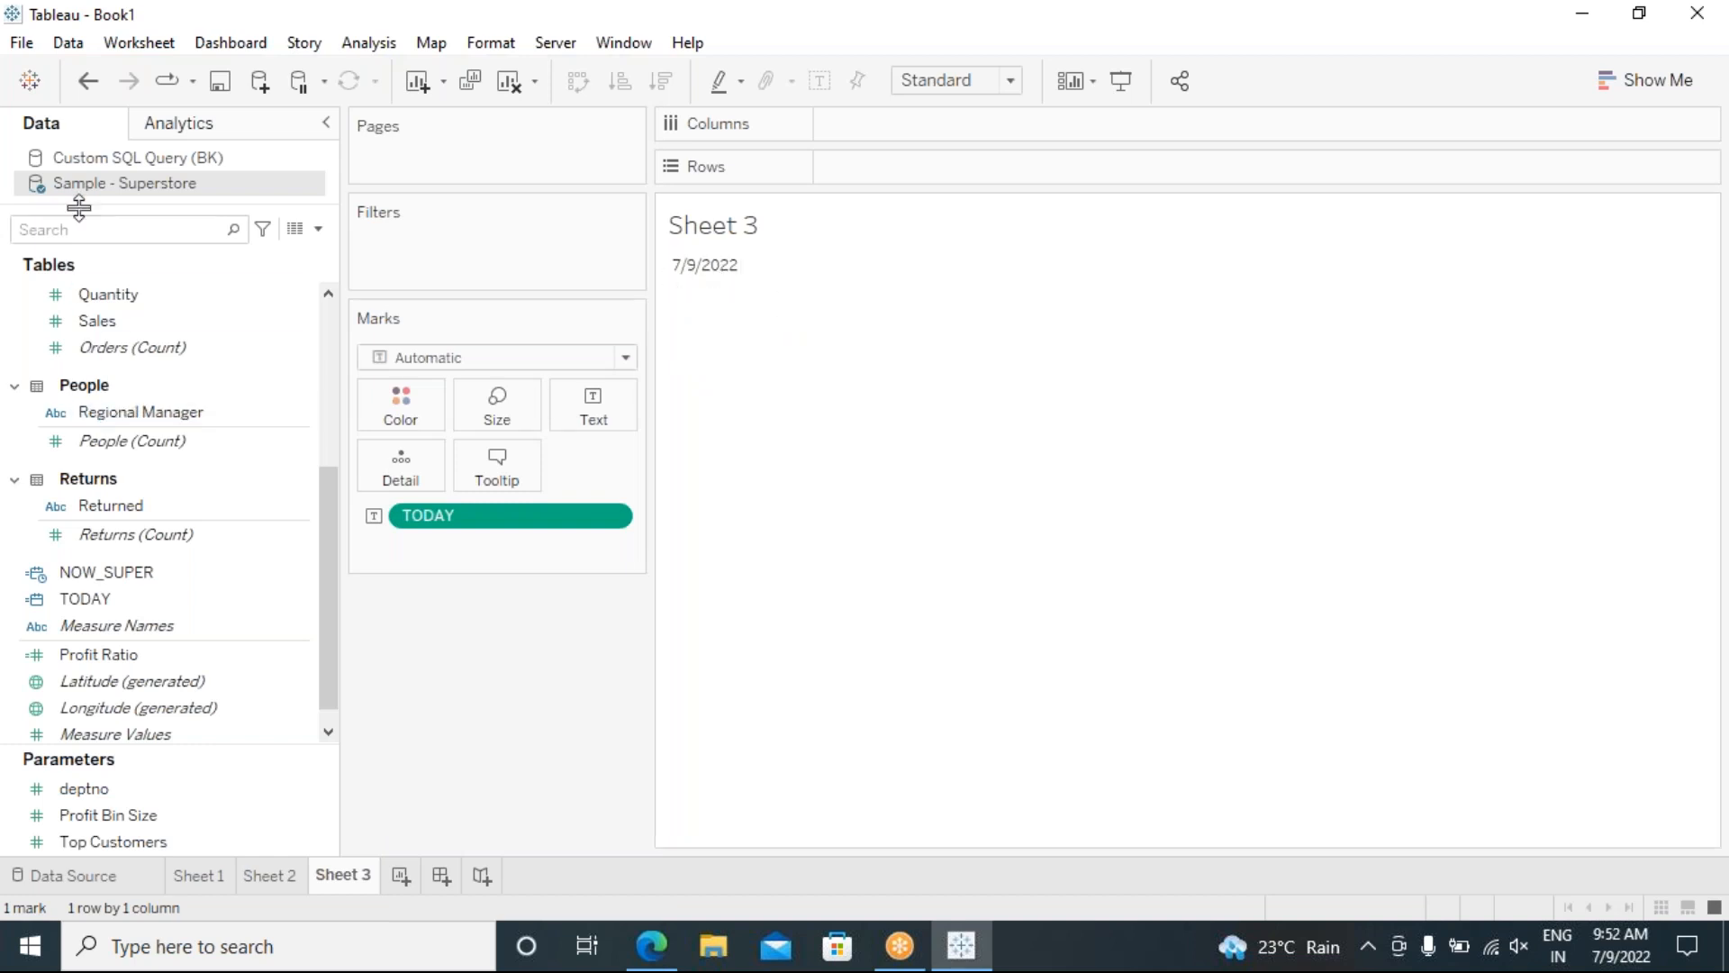
{"action": "left_click", "coordinate": [93, 158]}
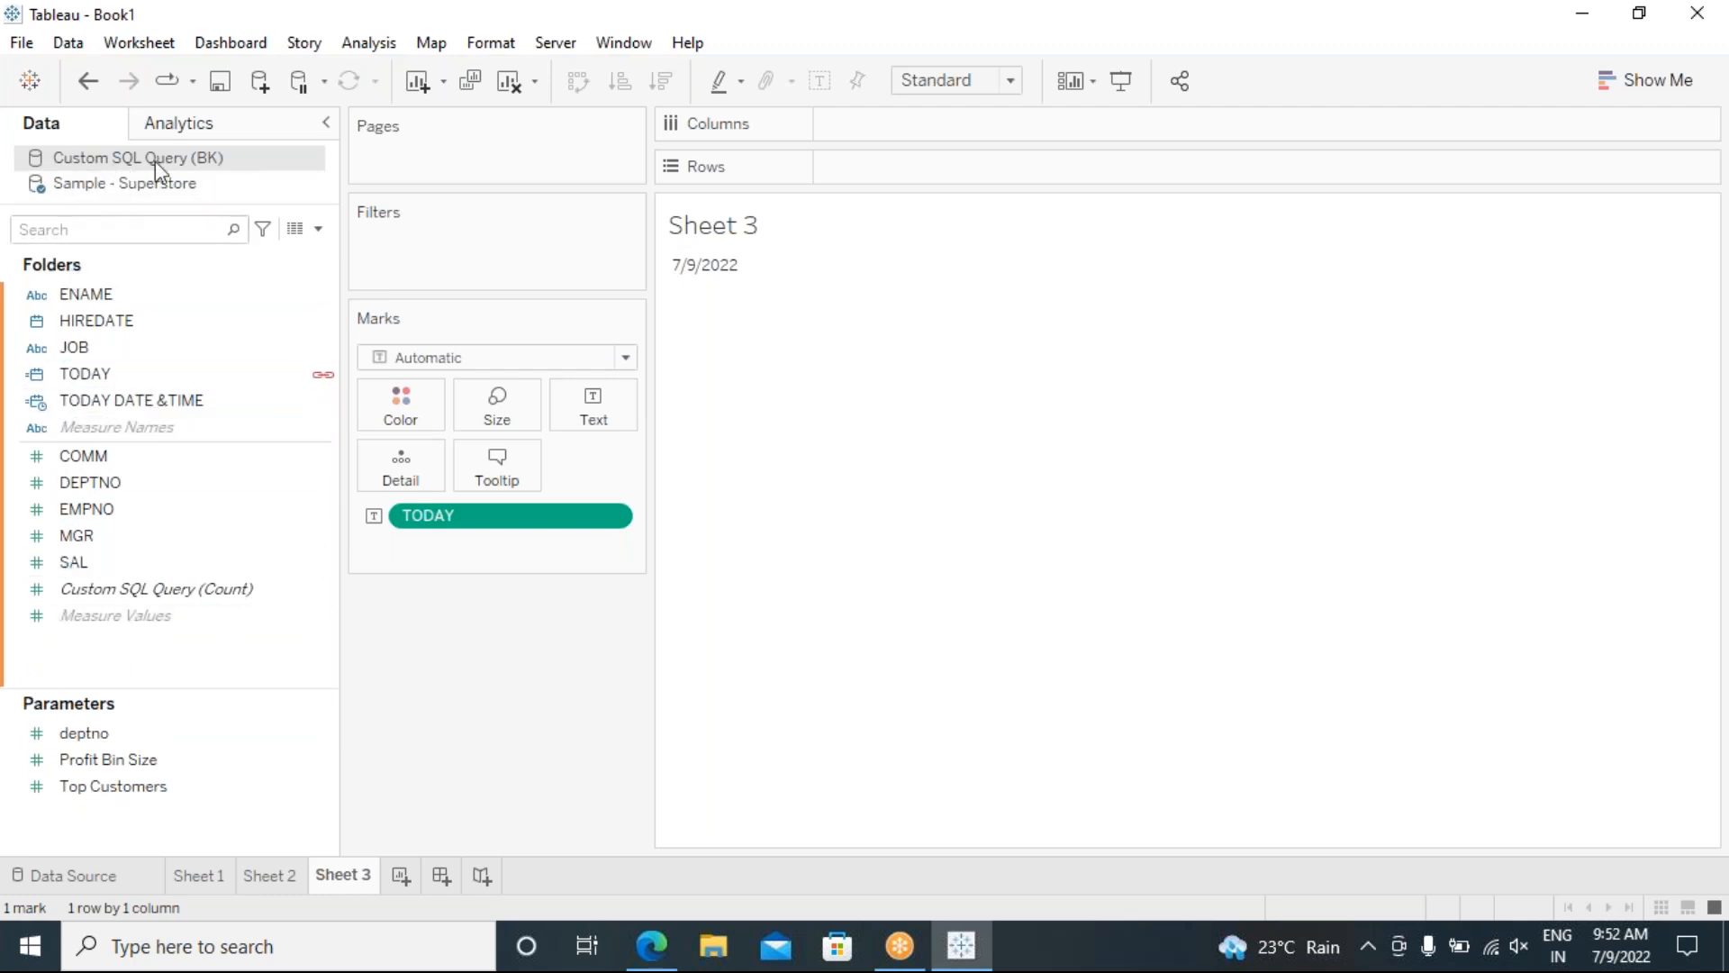
{"action": "left_click", "coordinate": [108, 185]}
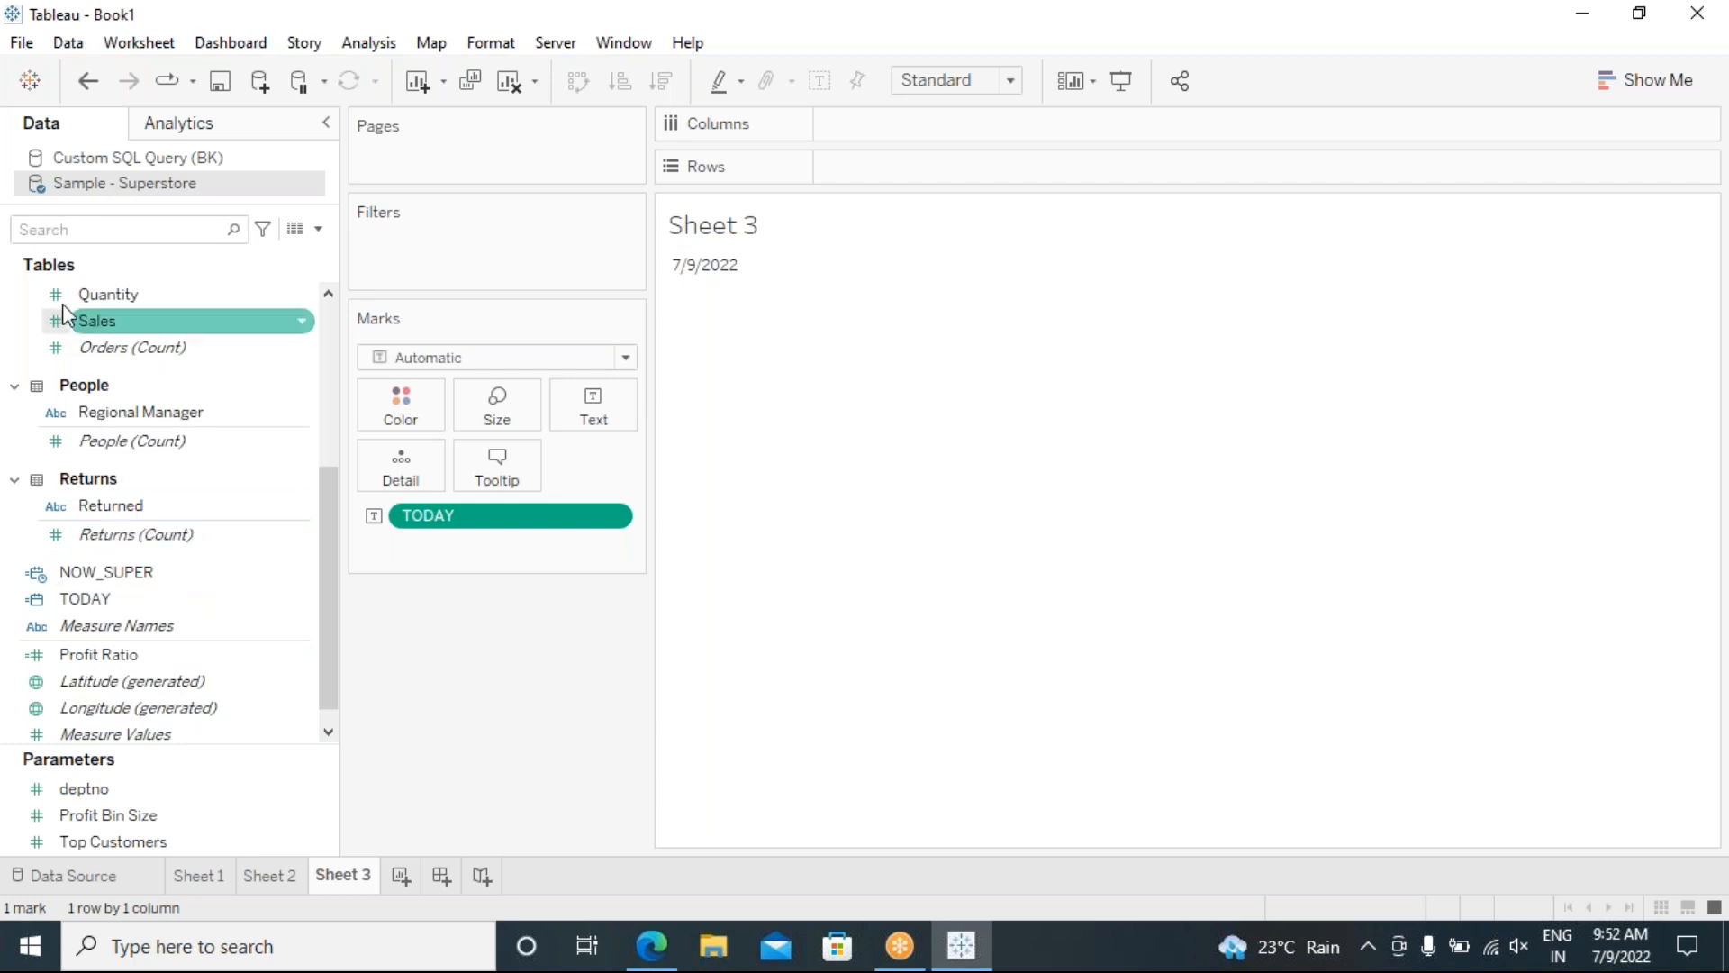
{"action": "left_click", "coordinate": [111, 159]}
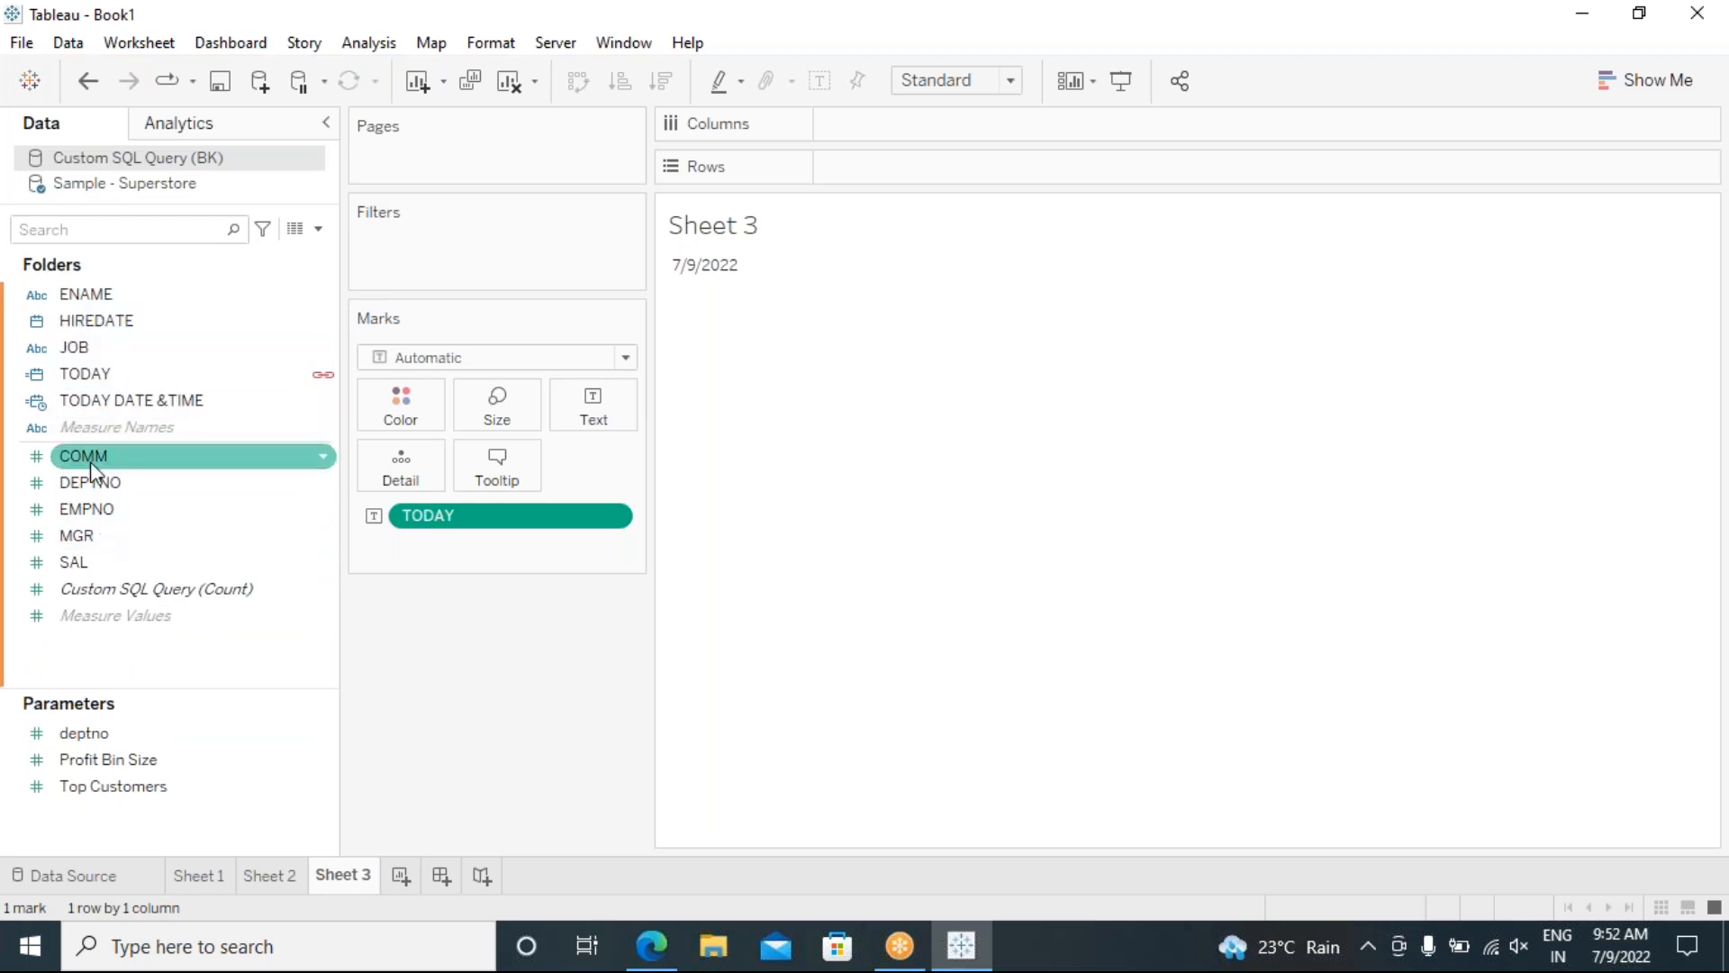
{"action": "left_click", "coordinate": [102, 190]}
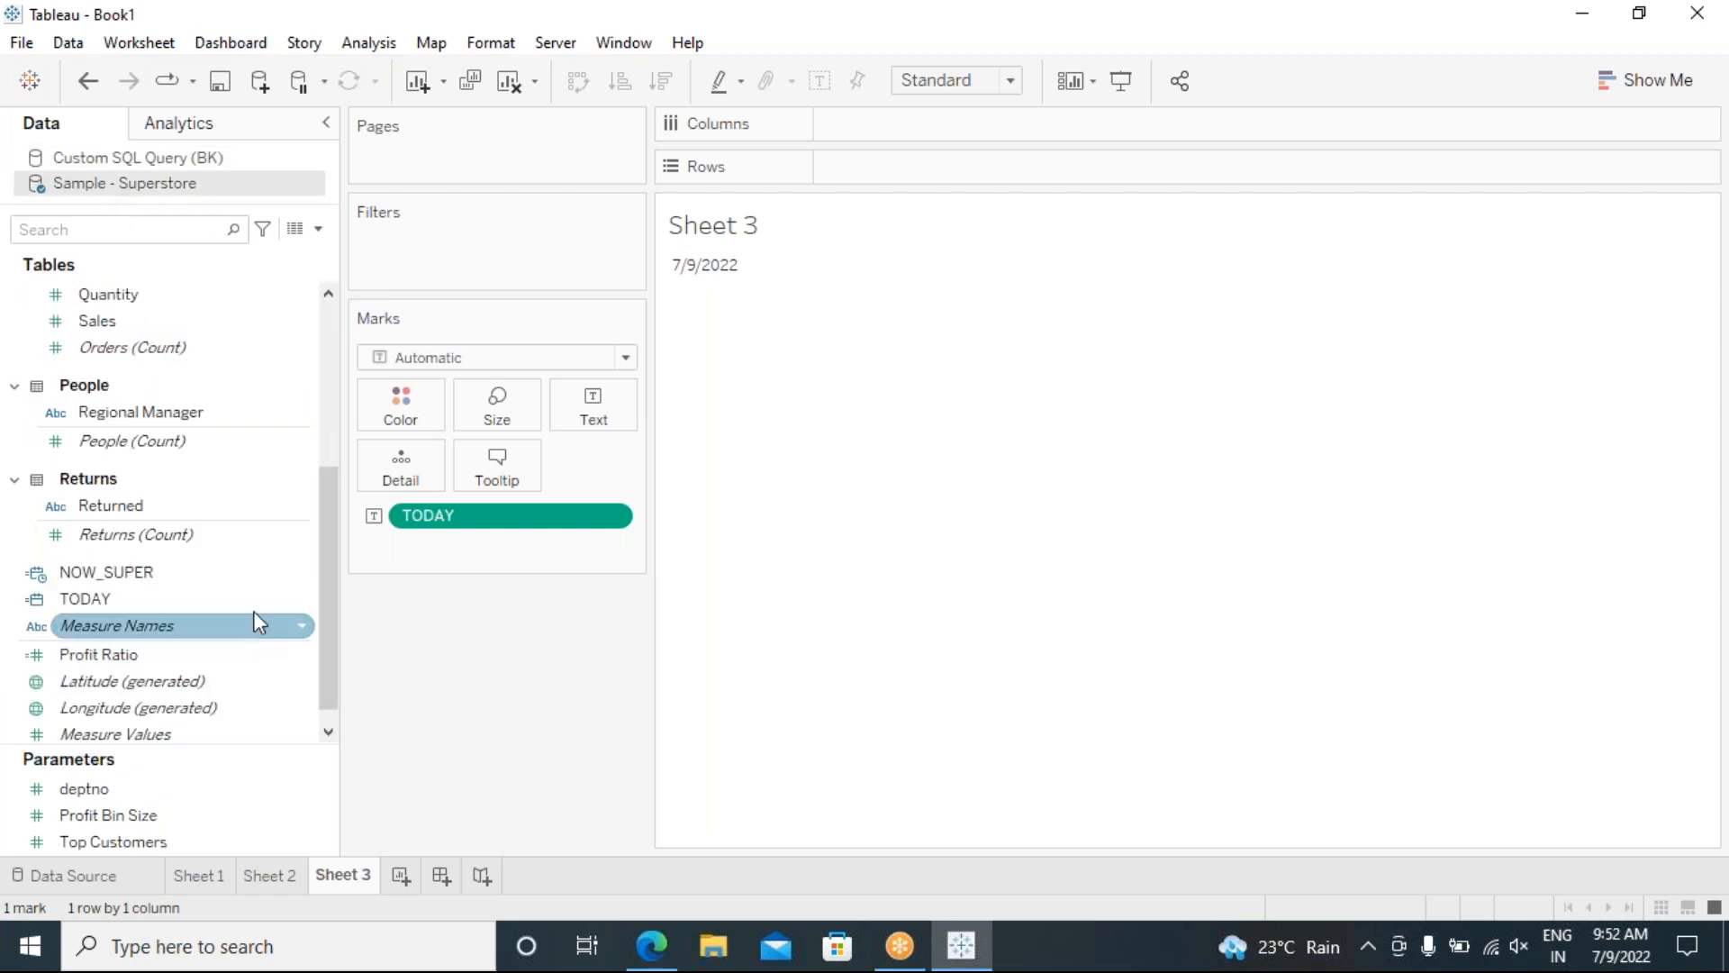
{"action": "scroll", "coordinate": [255, 618], "scroll_direction": "up", "scroll_amount": 5}
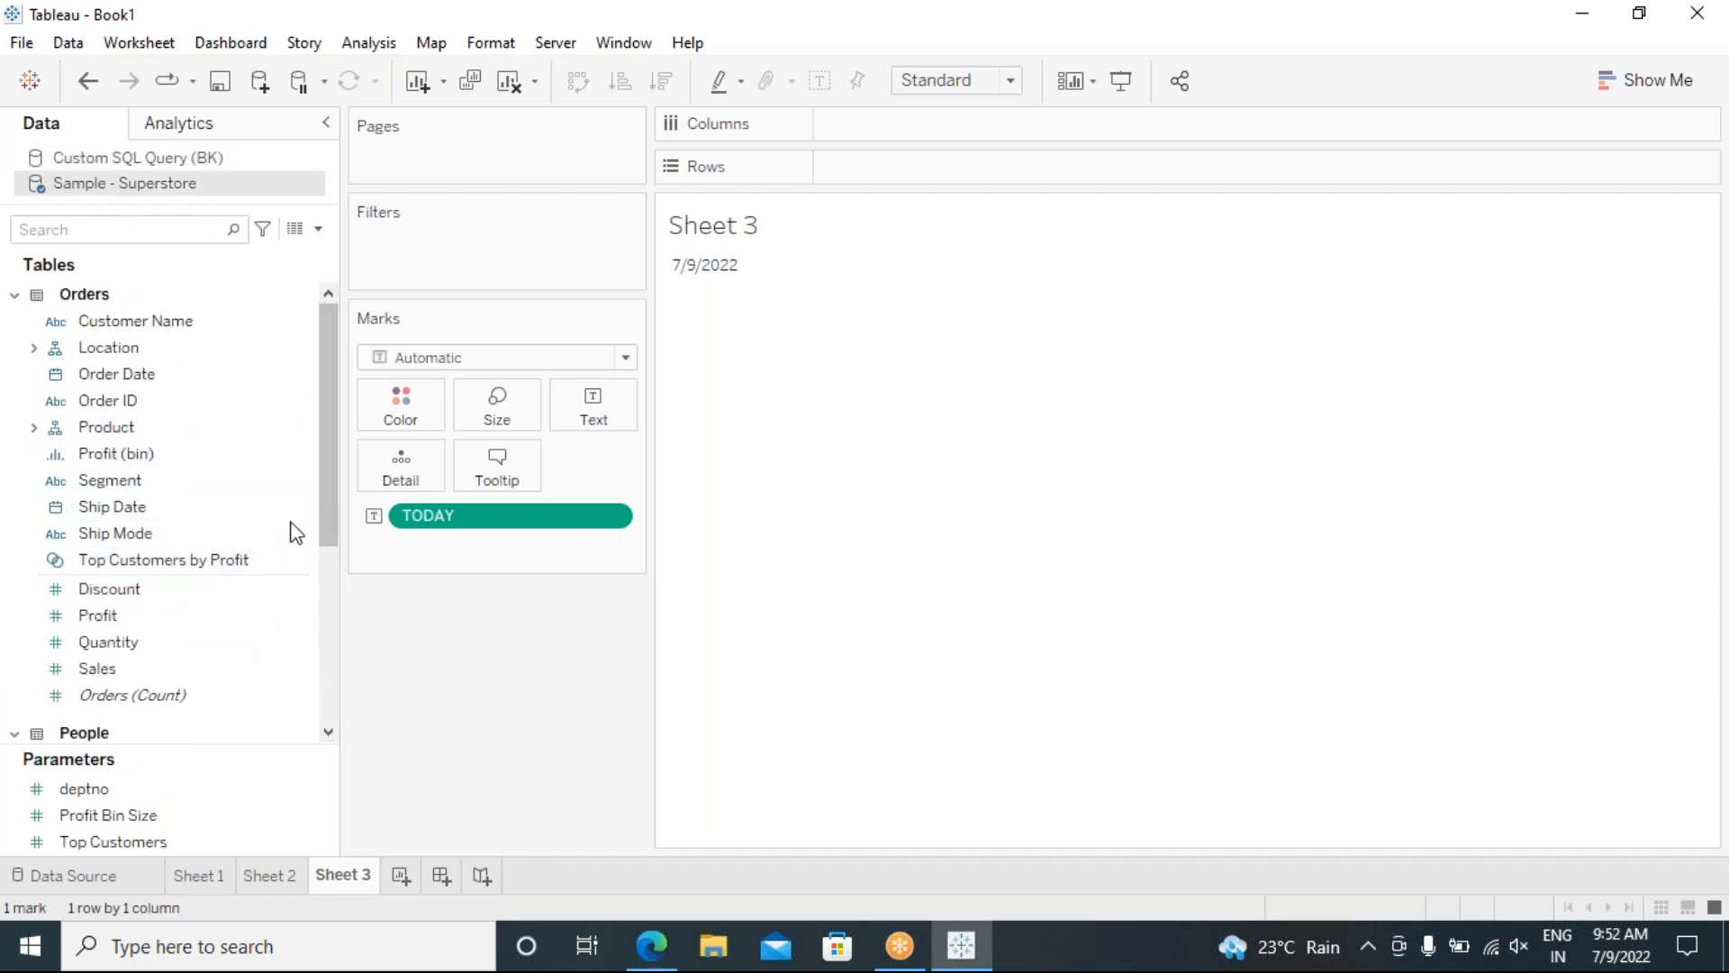
{"action": "mouse_move", "coordinate": [327, 441]}
{"action": "left_mouse_down"}
{"action": "mouse_move", "coordinate": [332, 695]}
{"action": "mouse_move", "coordinate": [299, 429]}
{"action": "left_mouse_up"}
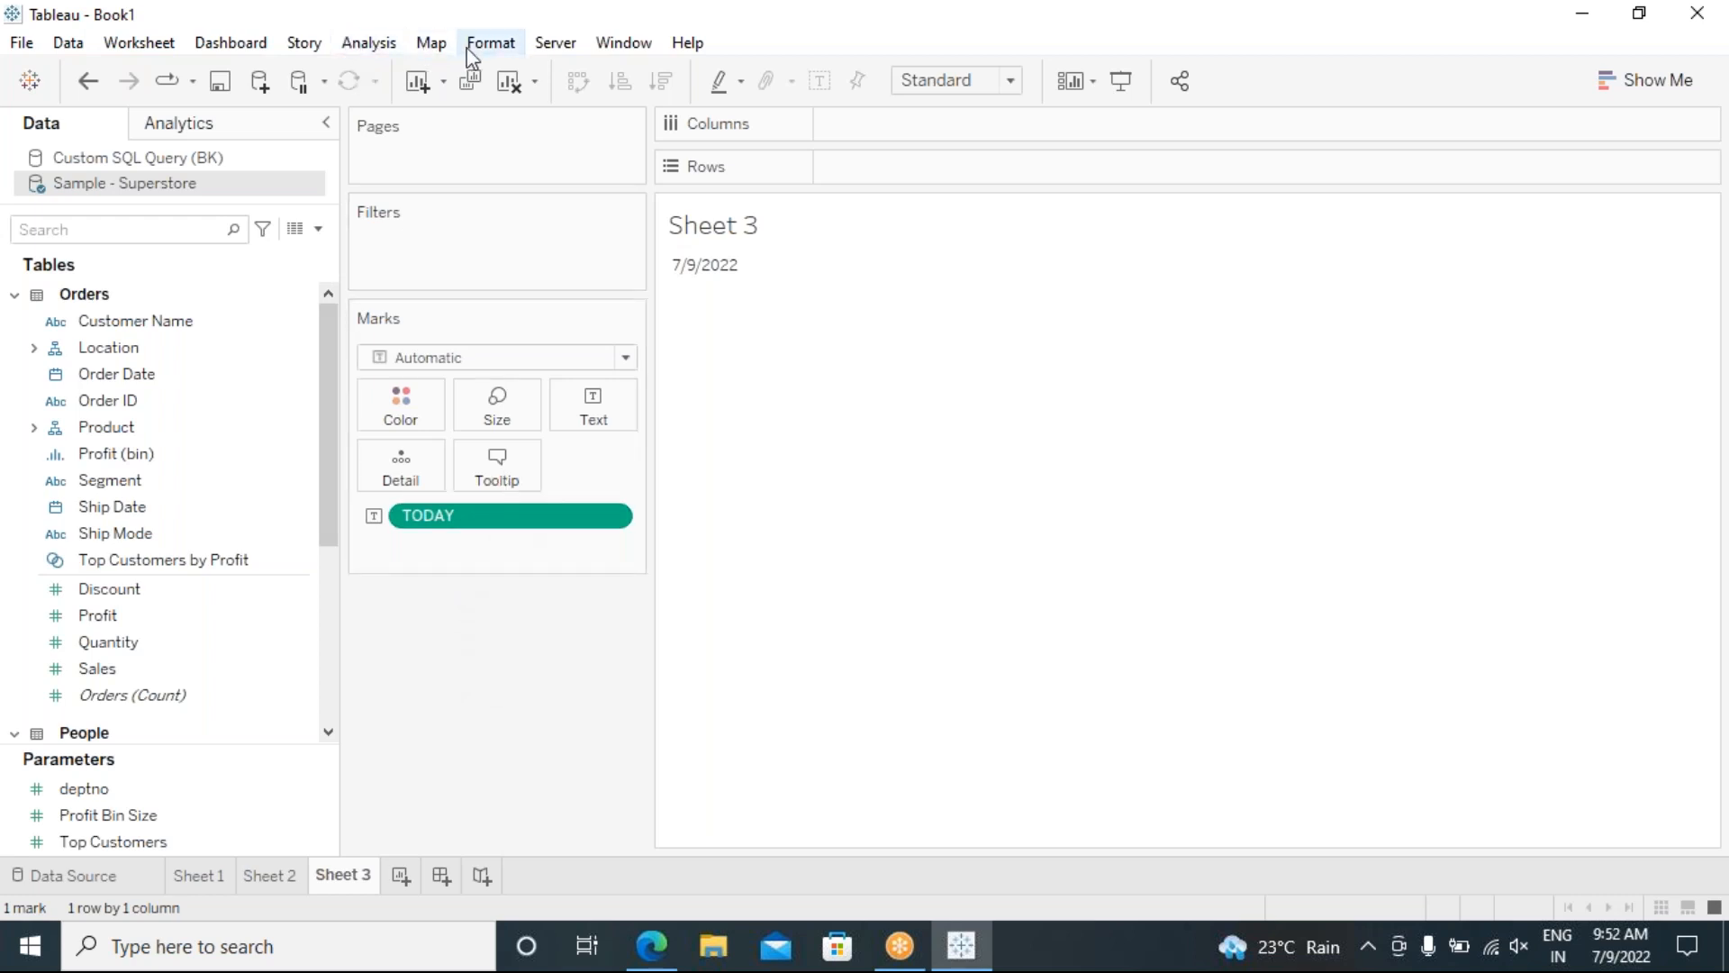
Step: Start another calculated field, list only Date functions, and select its default name
{"action": "left_click", "coordinate": [369, 44]}
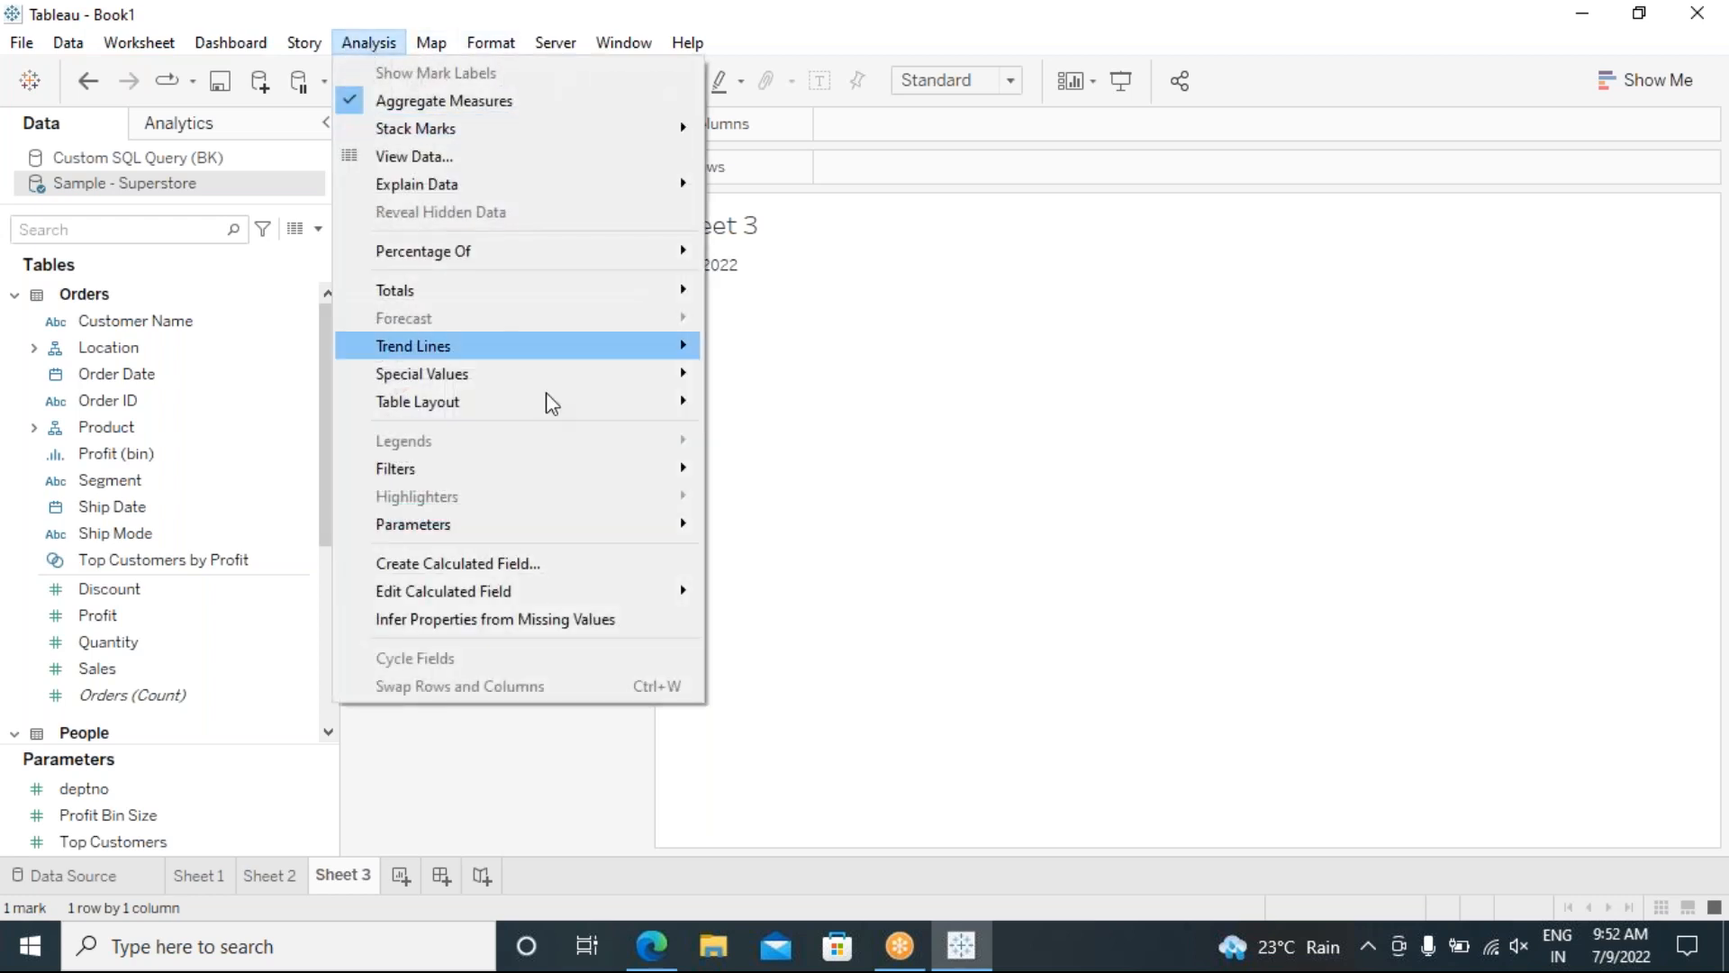
{"action": "left_click", "coordinate": [630, 562]}
{"action": "left_click", "coordinate": [1330, 231]}
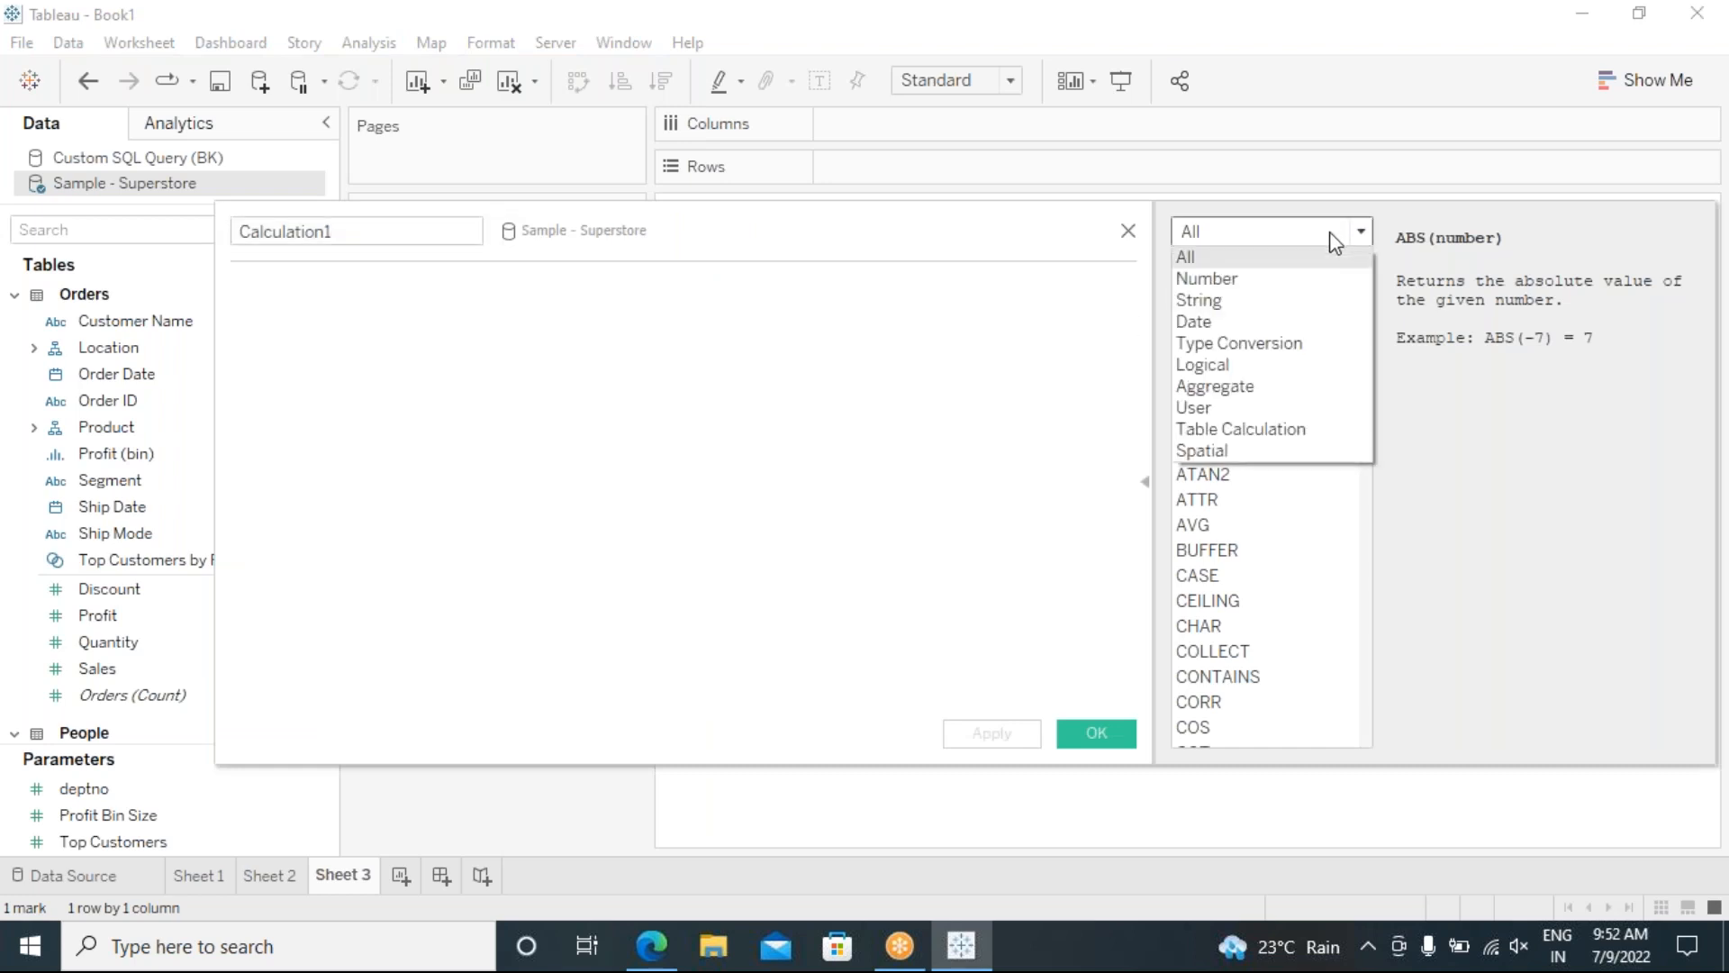
{"action": "left_click", "coordinate": [1223, 325]}
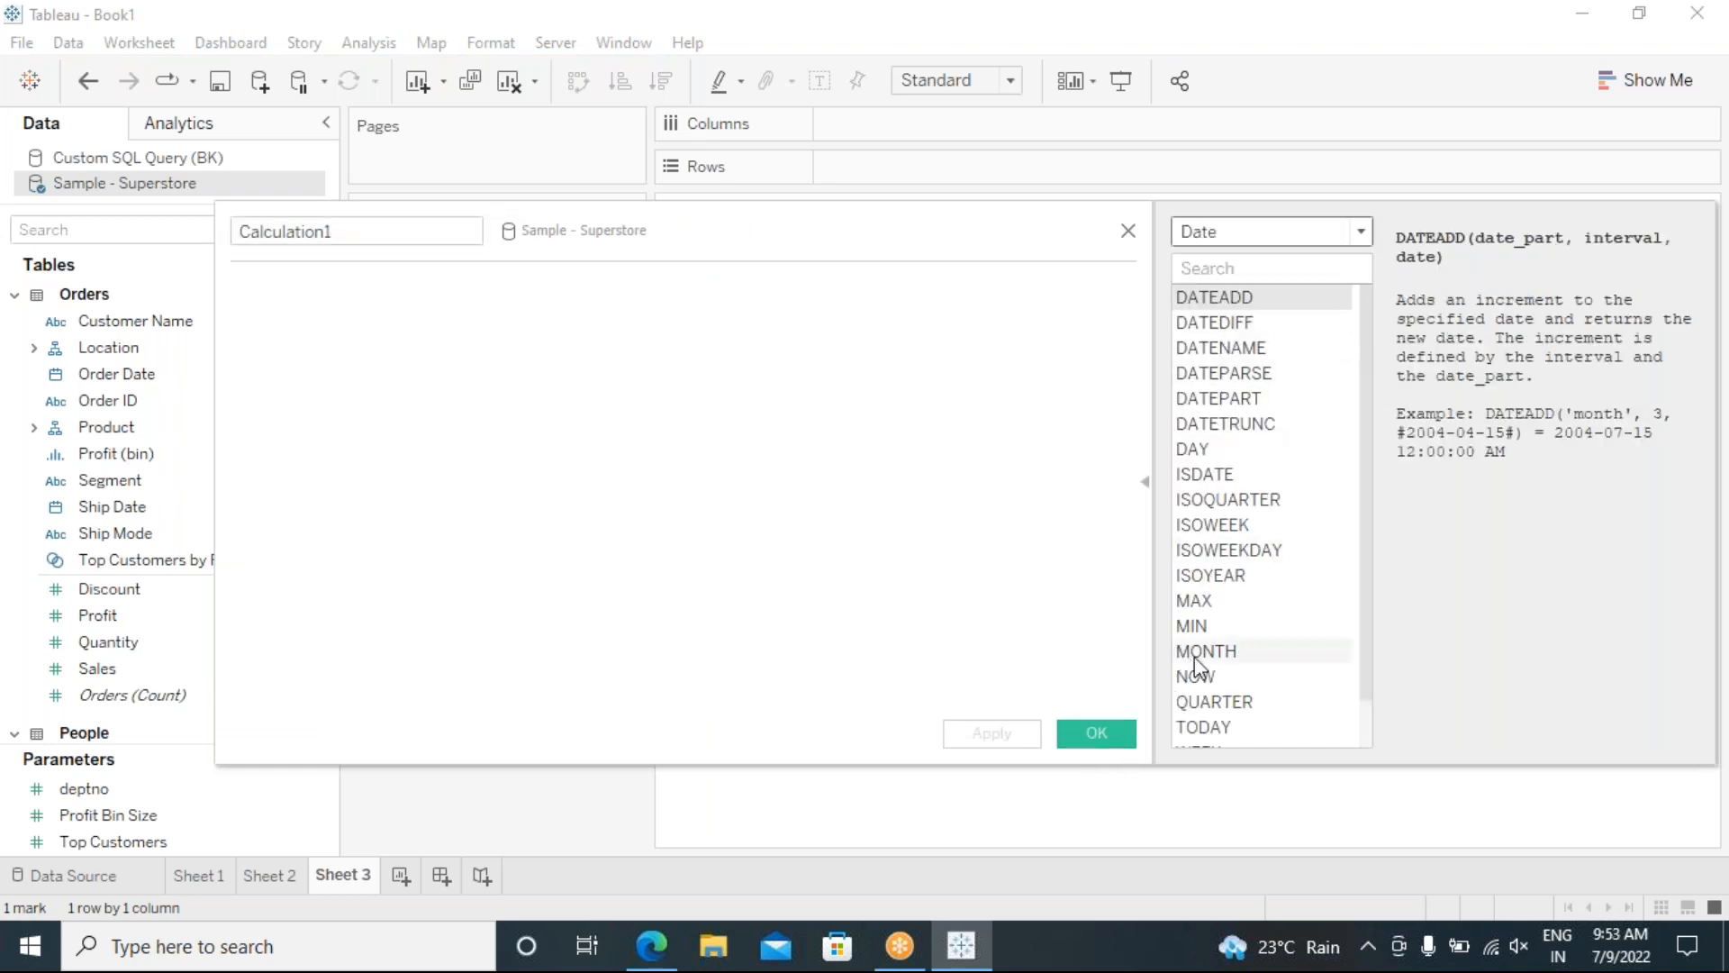
{"action": "scroll", "coordinate": [1360, 693], "scroll_direction": "down", "scroll_amount": 1}
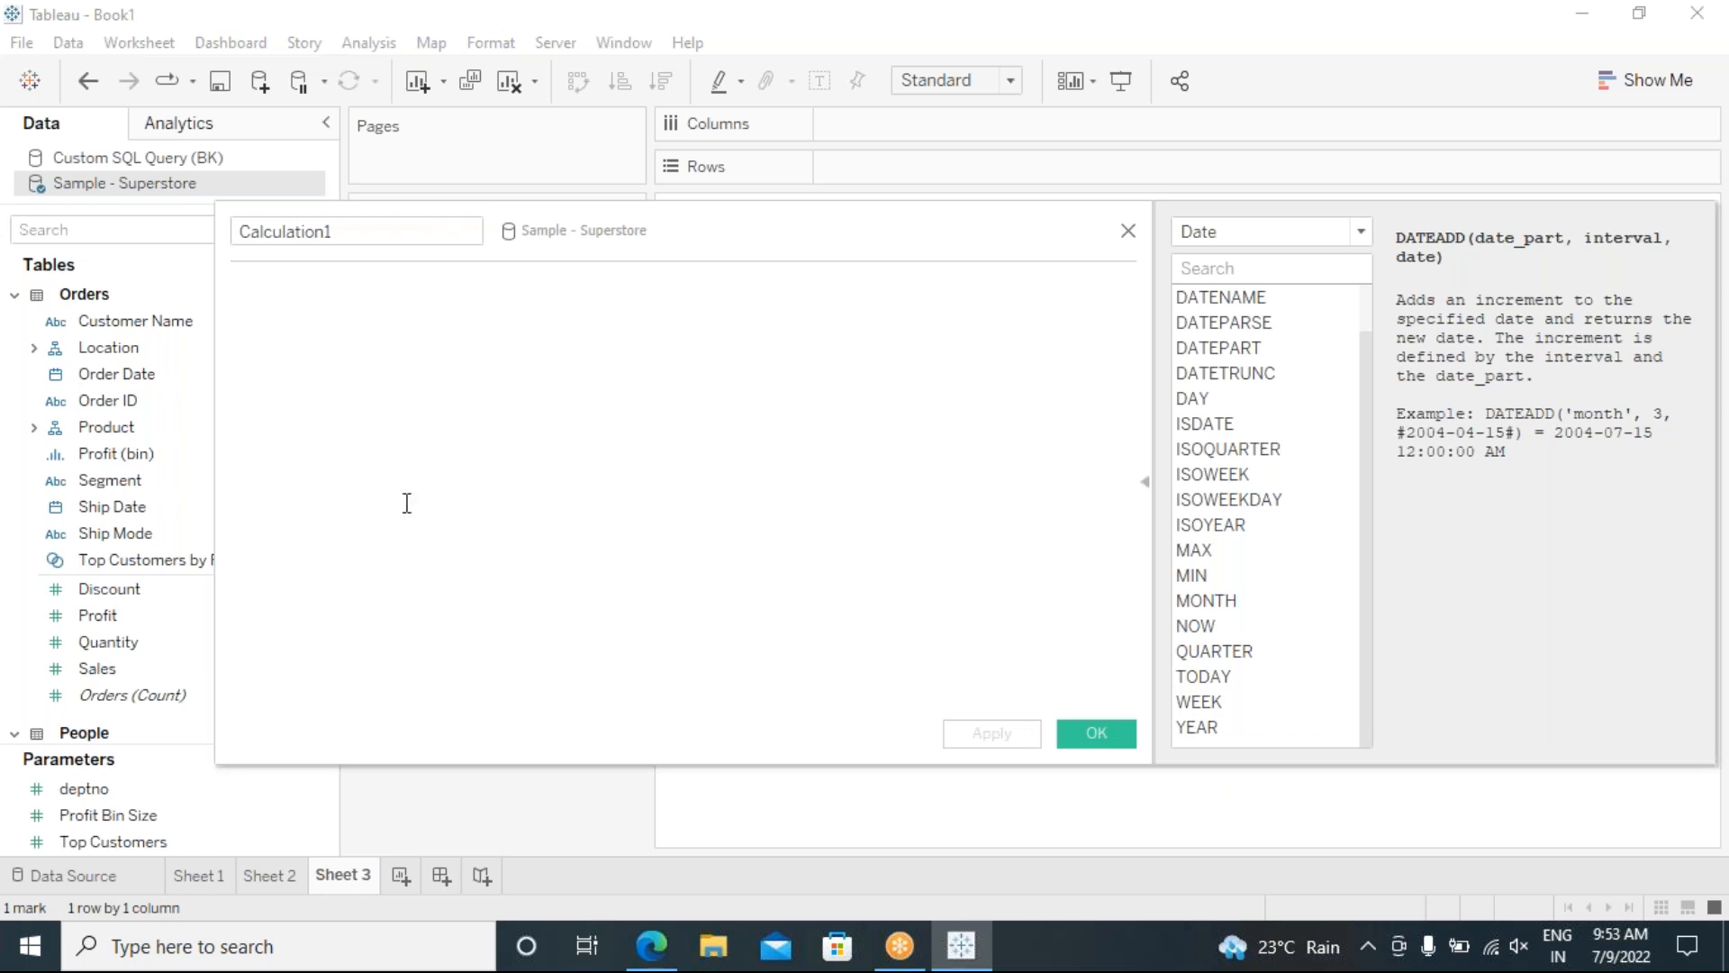
{"action": "left_click_drag", "start_coordinate": [410, 236], "coordinate": [243, 232]}
Step: Name the calculation YEAR and enter the formula YEAR(#2022-07-09#)
{"action": "type", "text": "YEAR"}
{"action": "left_click", "coordinate": [331, 328]}
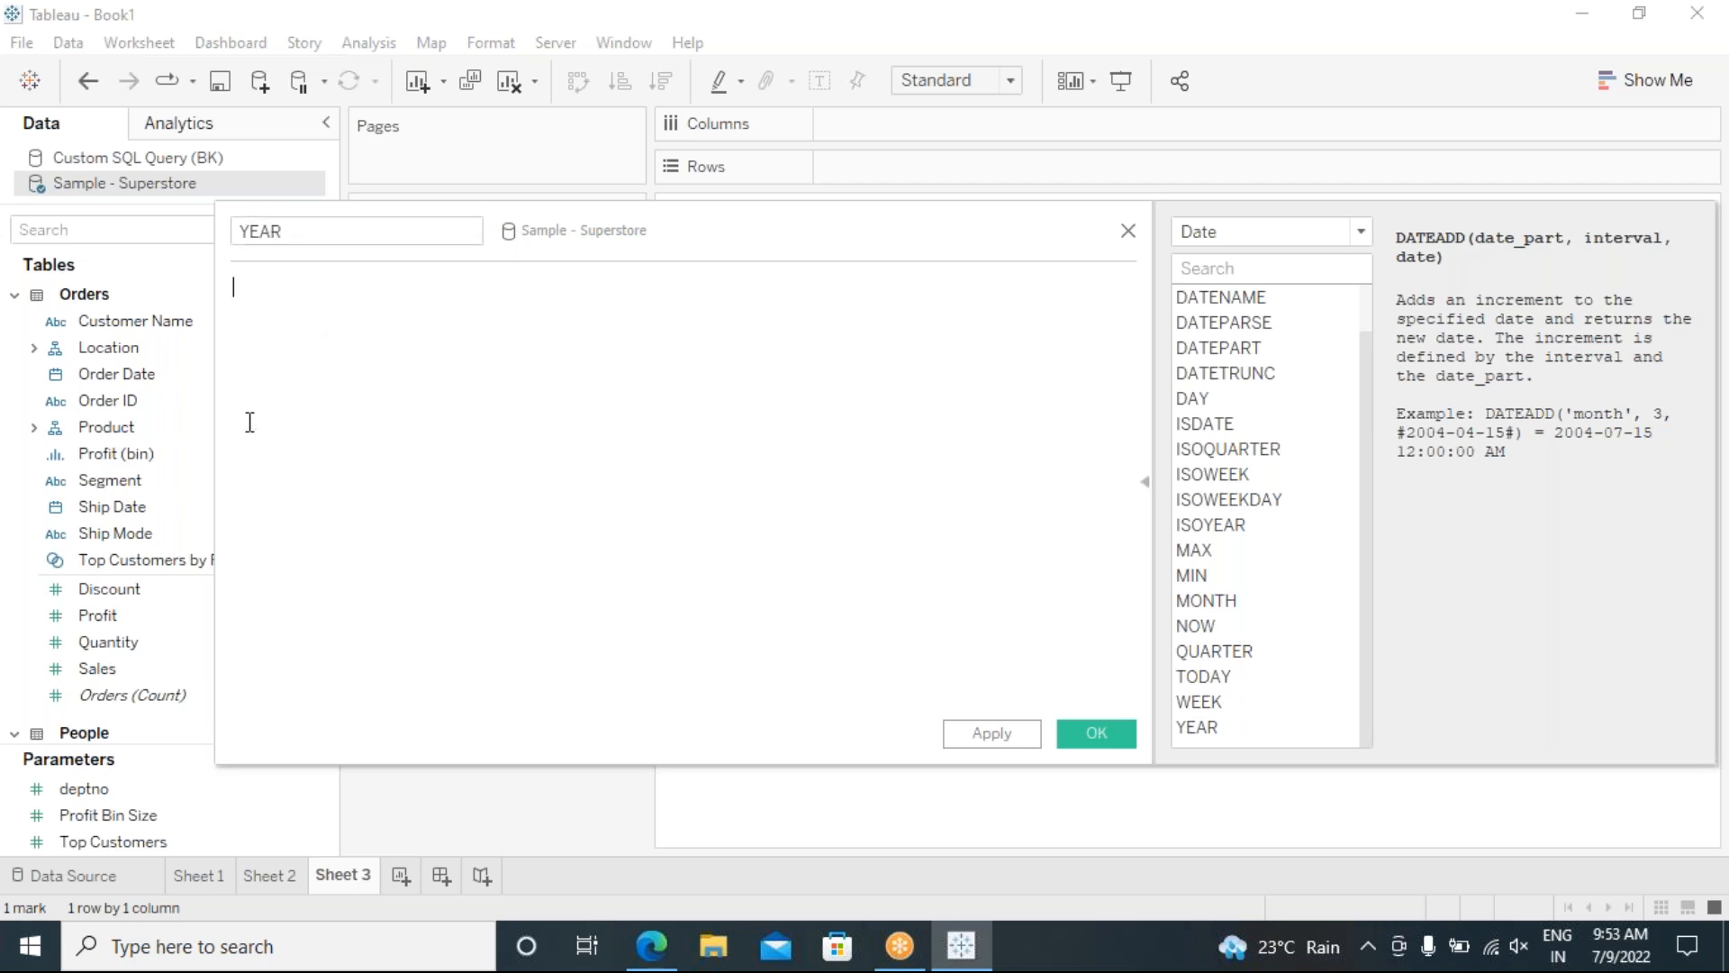
{"action": "type", "text": "YEAR"}
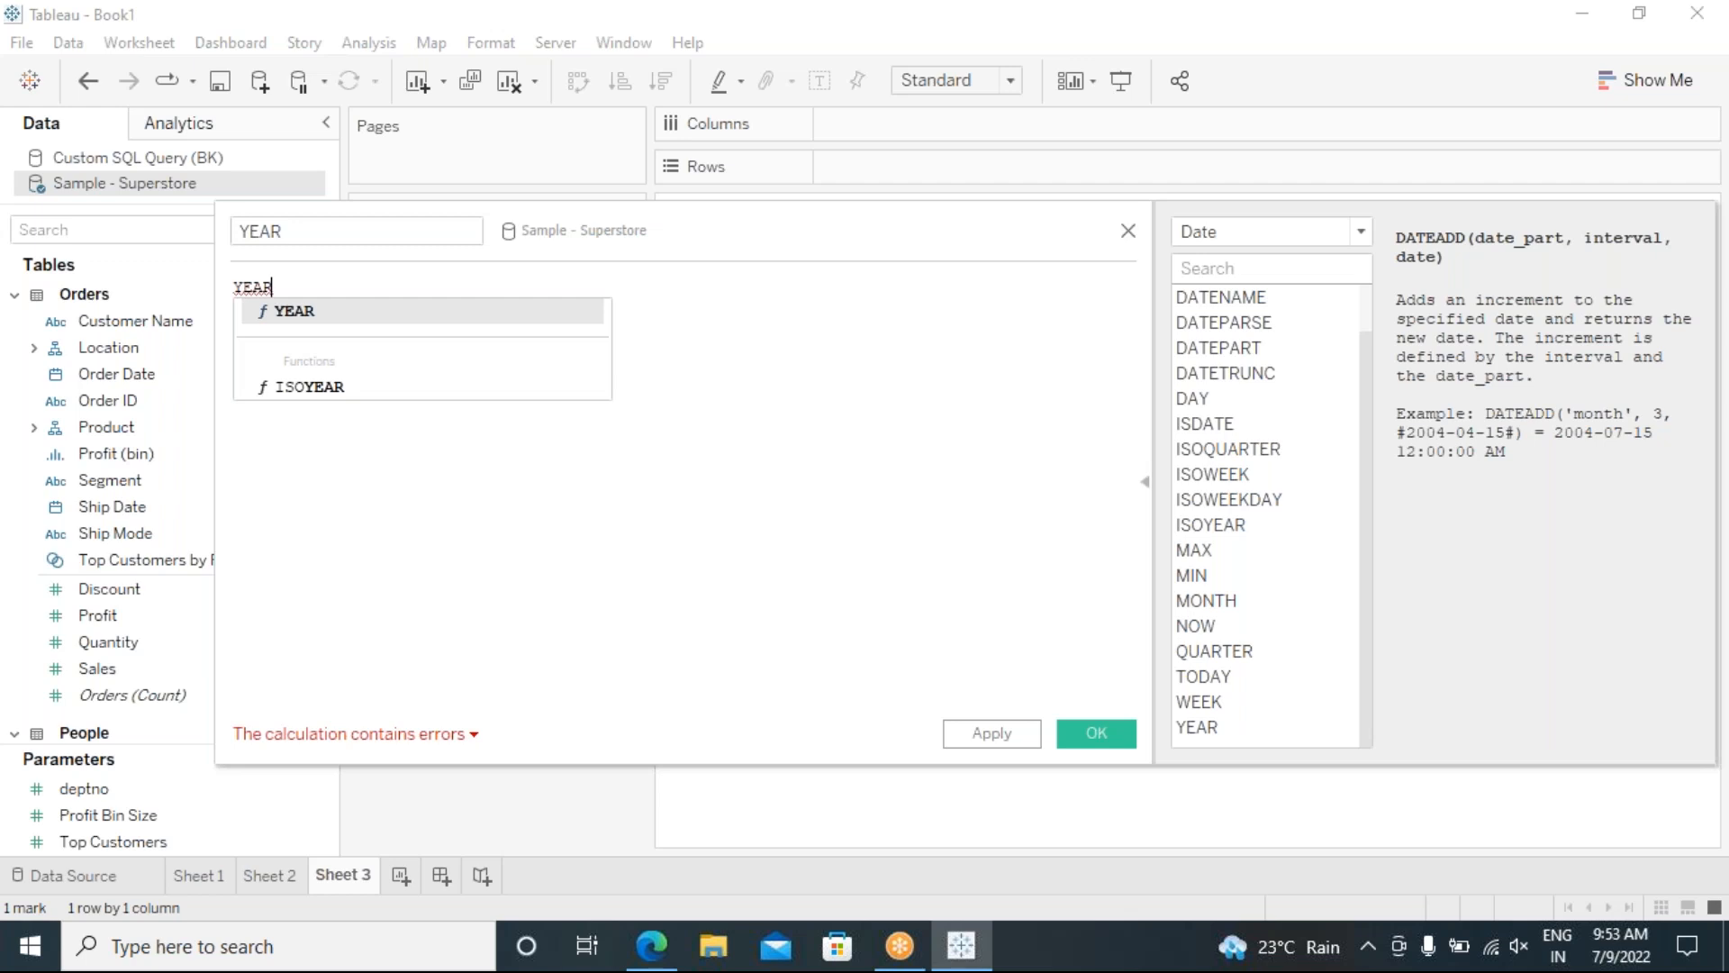
{"action": "key", "text": "Return"}
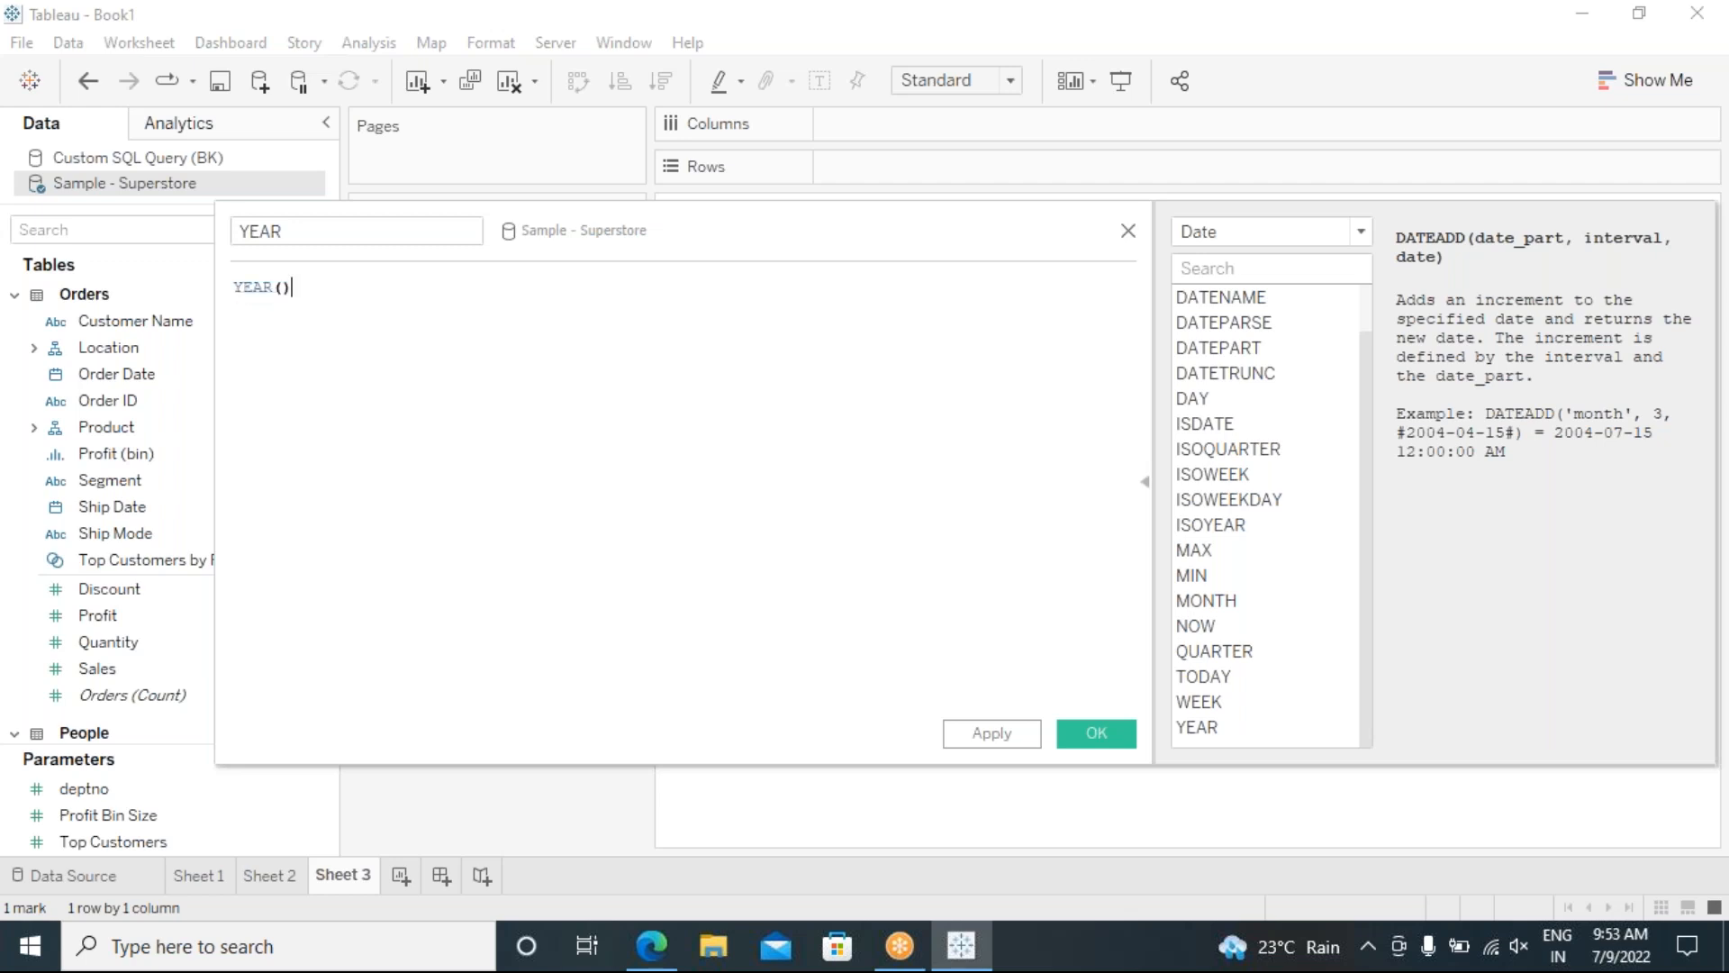
{"action": "key", "text": "Left"}
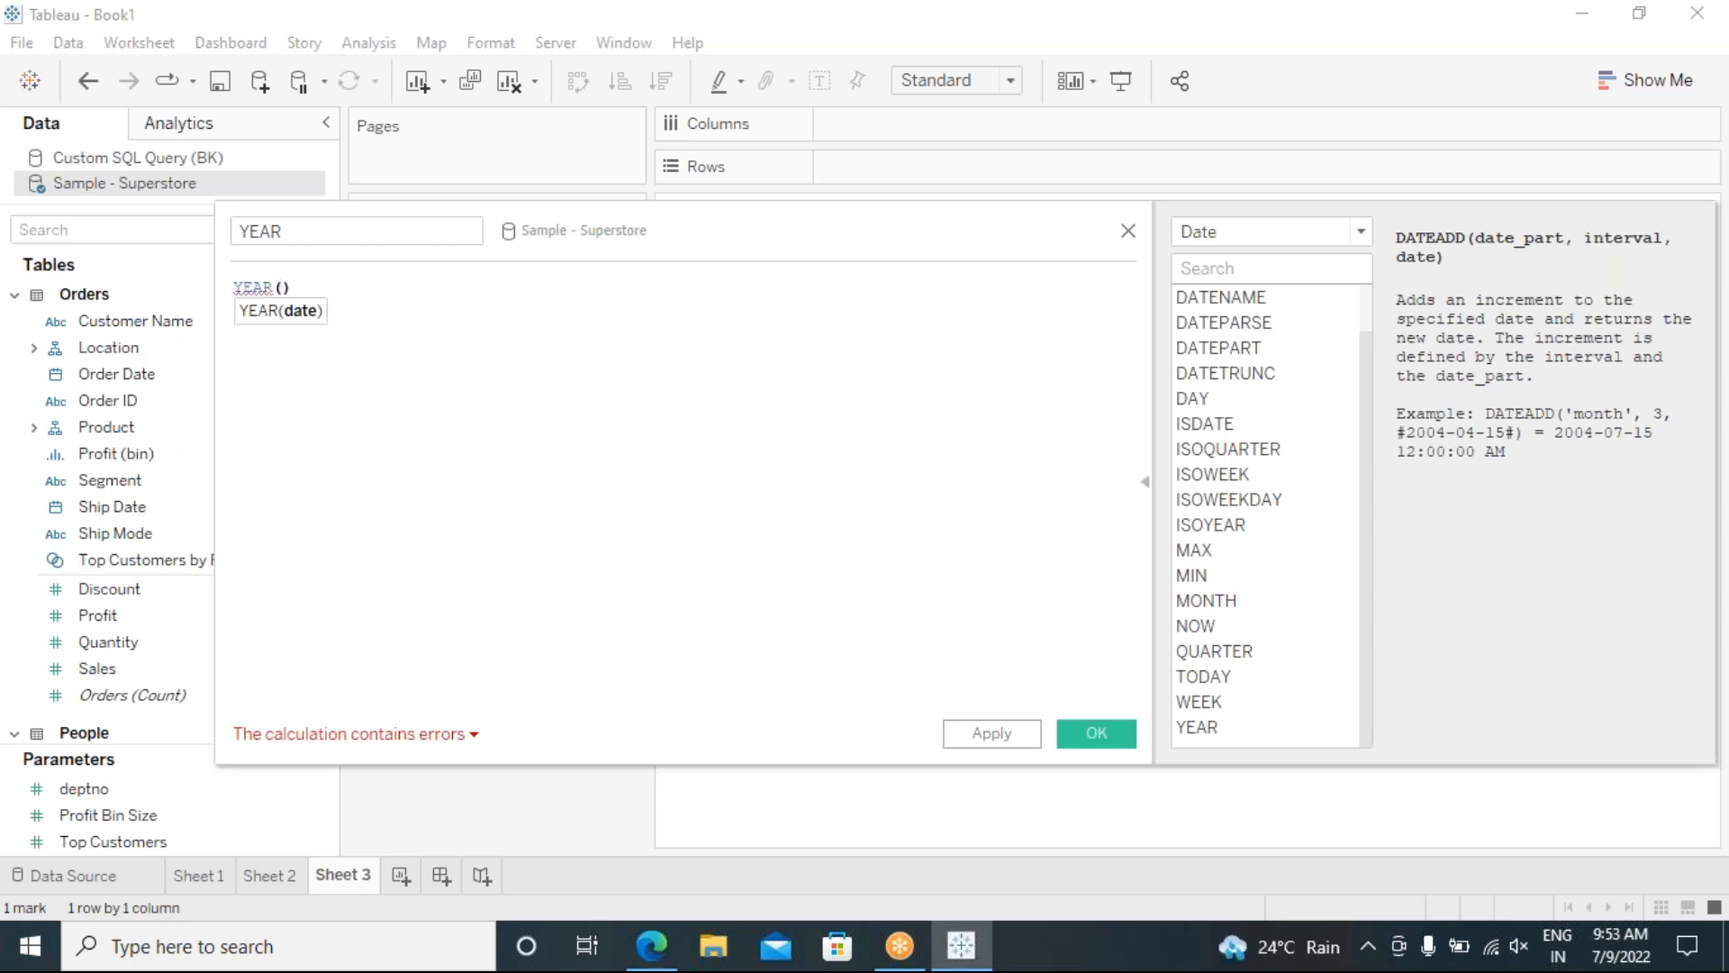
{"action": "type", "text": "2022"}
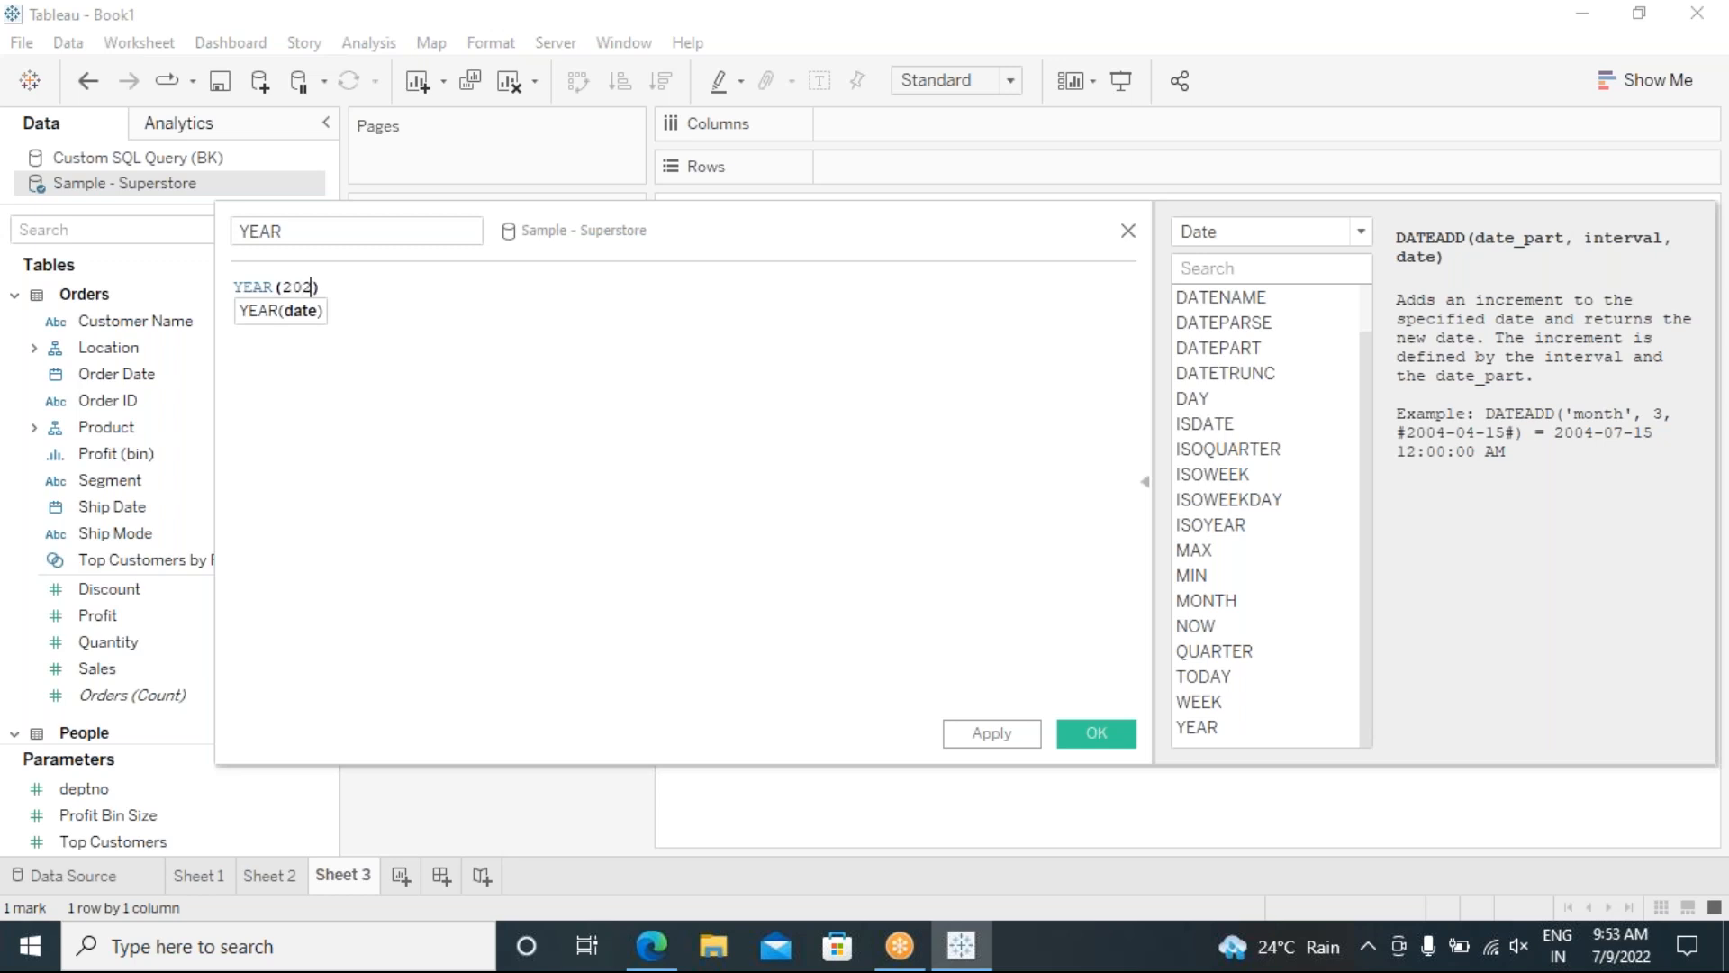
{"action": "type", "text": "-07-09"}
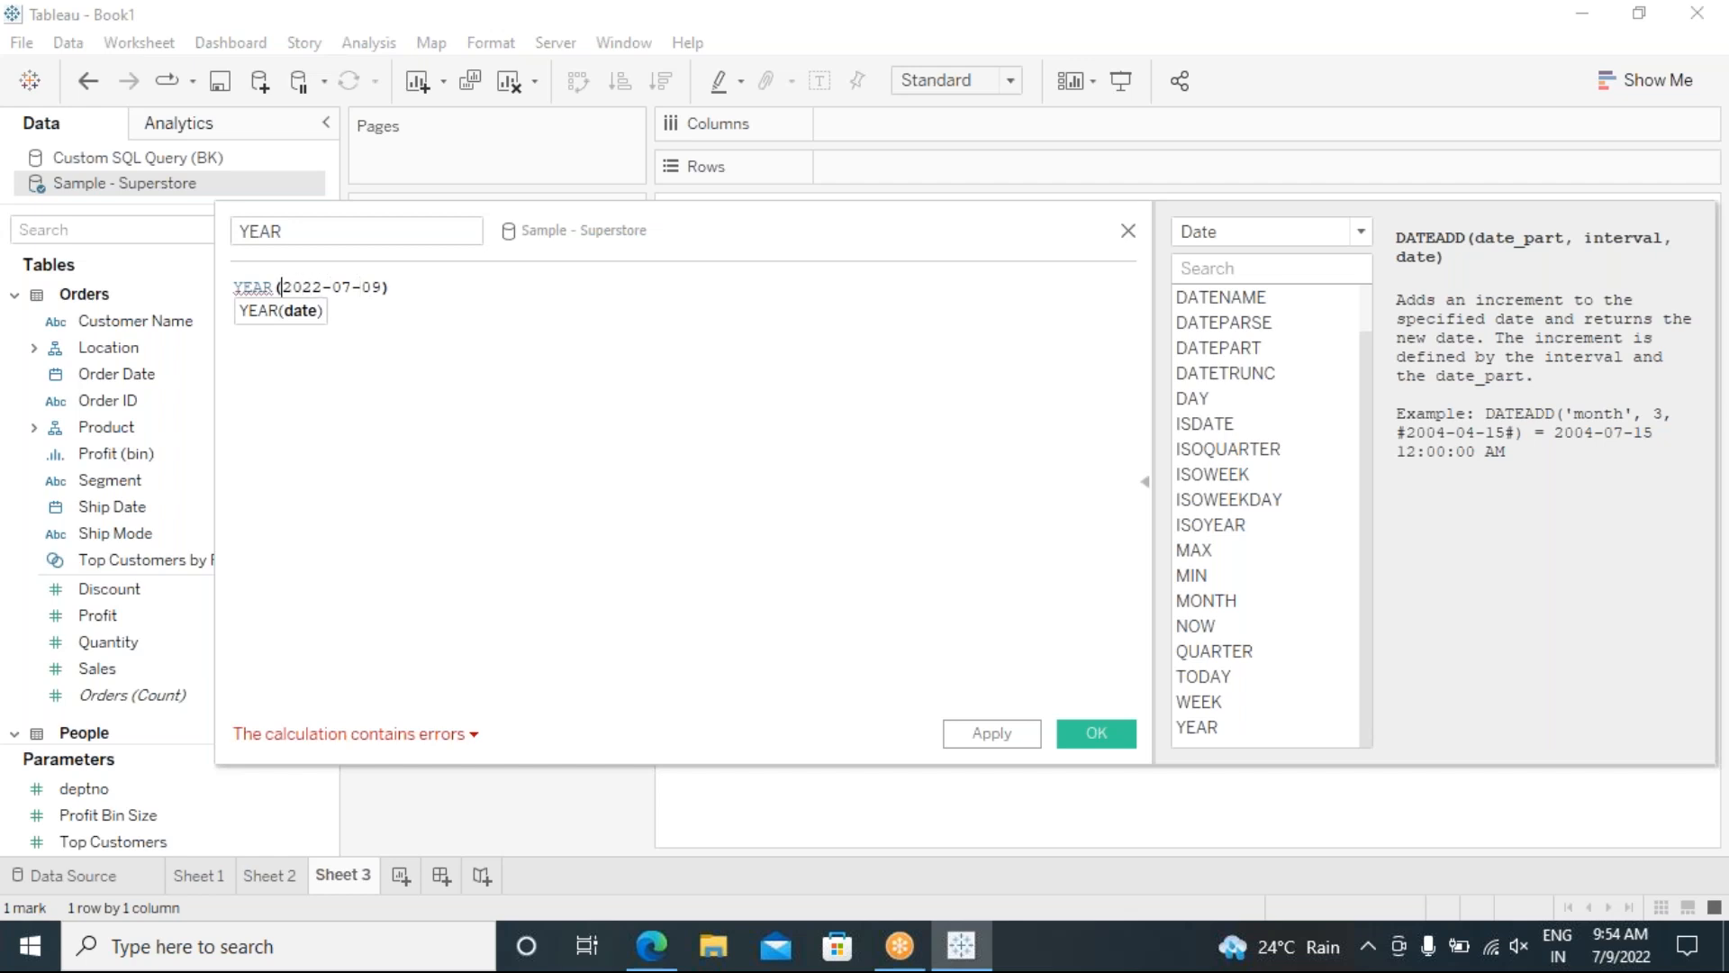
{"action": "type", "text": "#"}
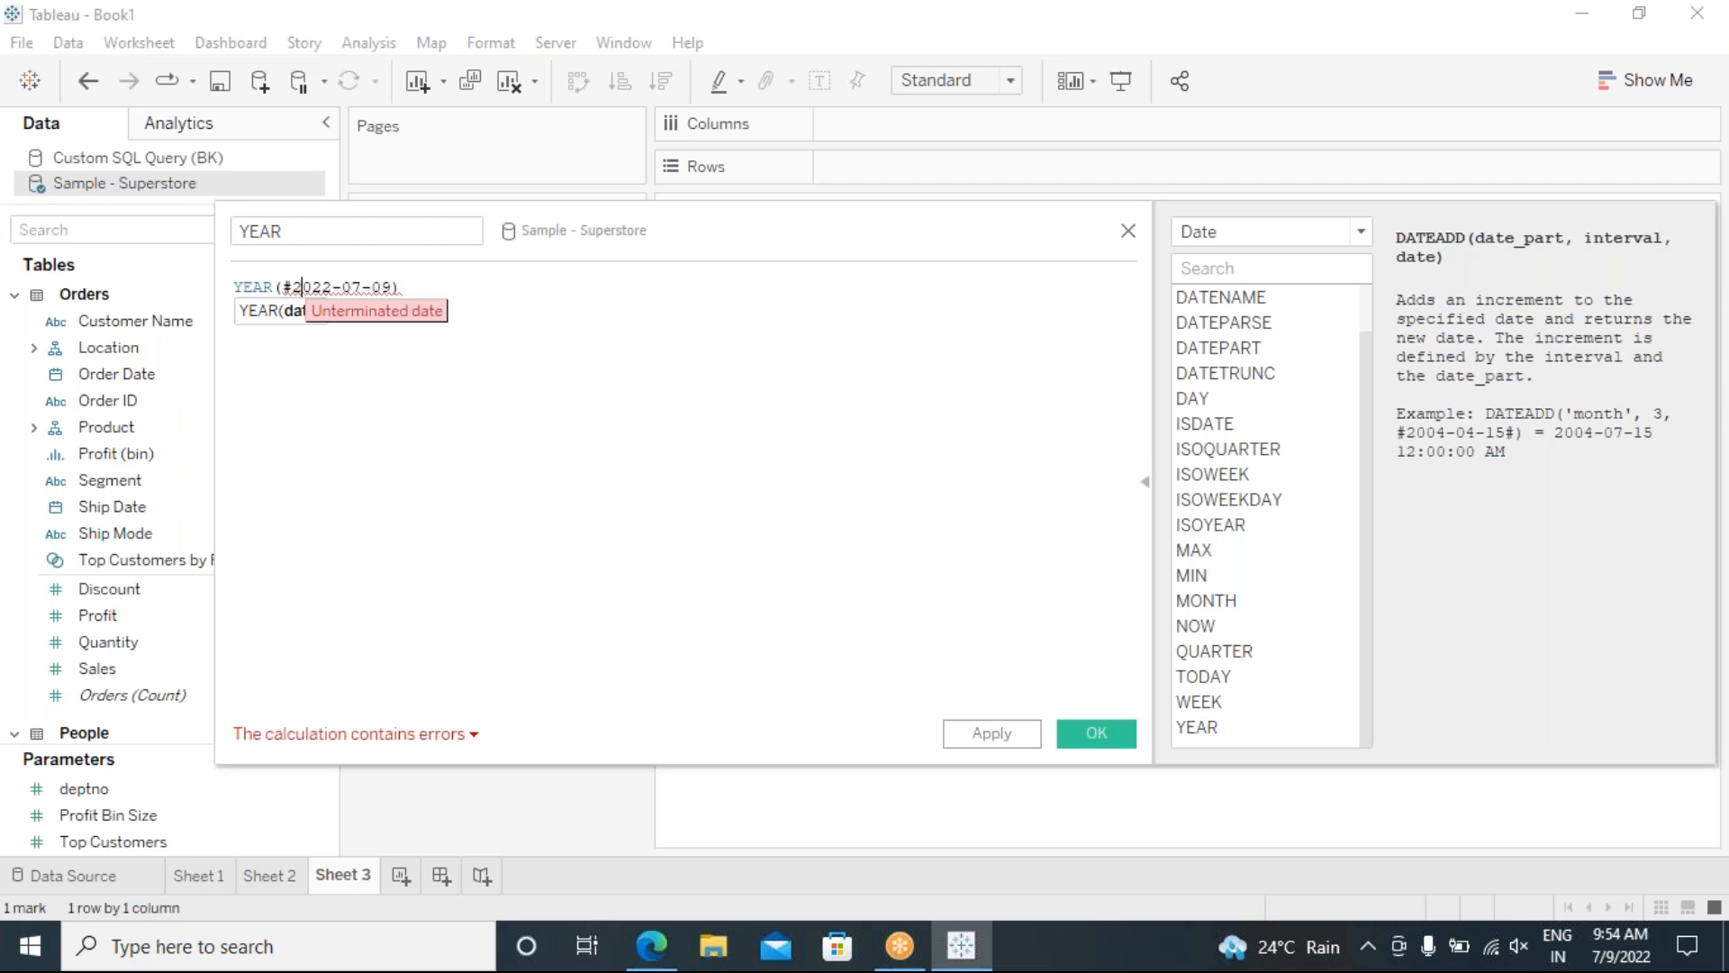
{"action": "left_click", "coordinate": [391, 287]}
{"action": "type", "text": "#"}
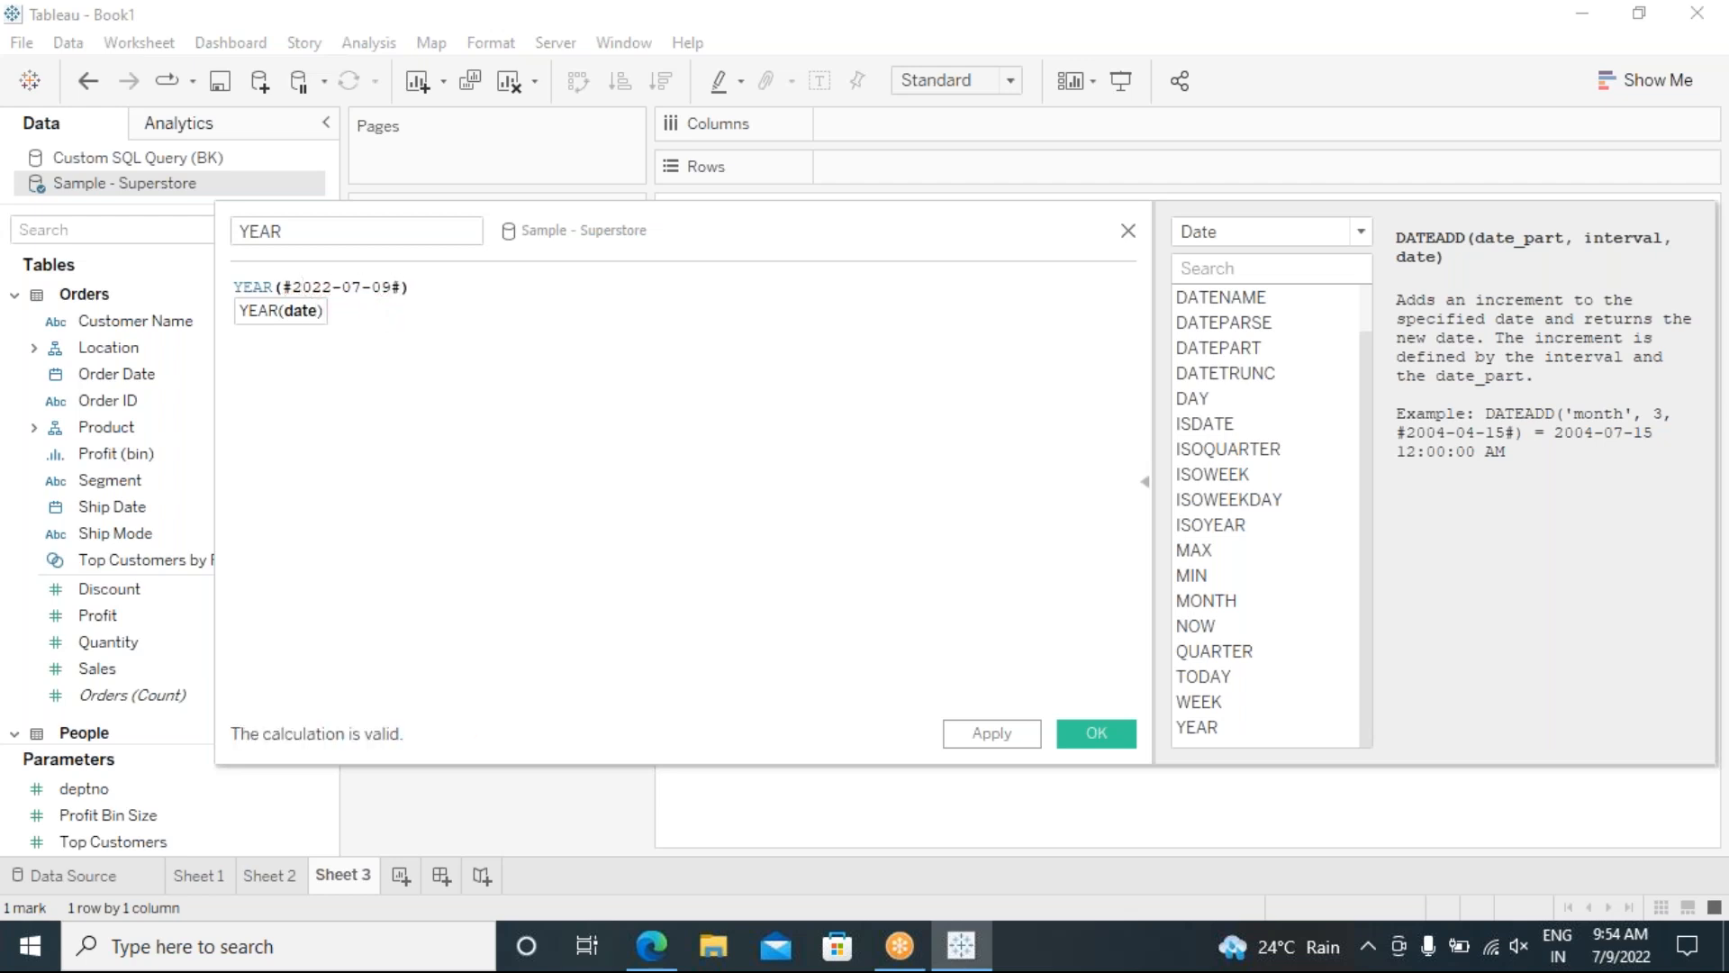
{"action": "left_click", "coordinate": [380, 447]}
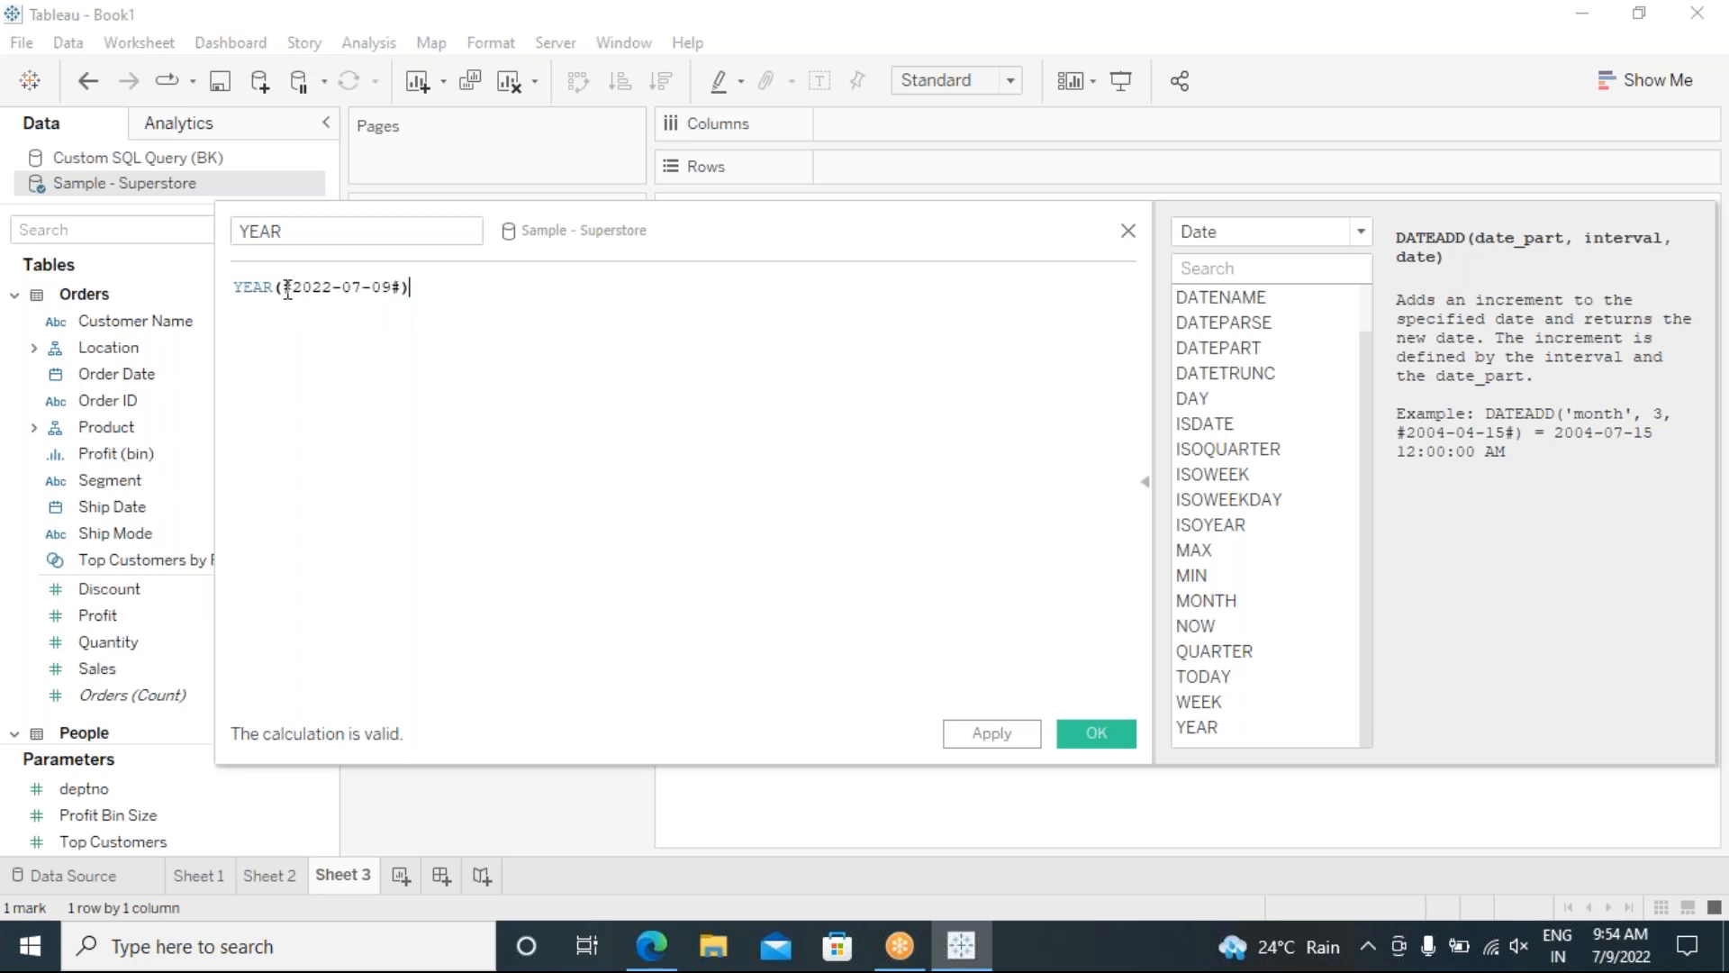
Step: Highlight the date value 2022-07-09 inside the YEAR formula
{"action": "left_click_drag", "start_coordinate": [293, 289], "coordinate": [392, 293]}
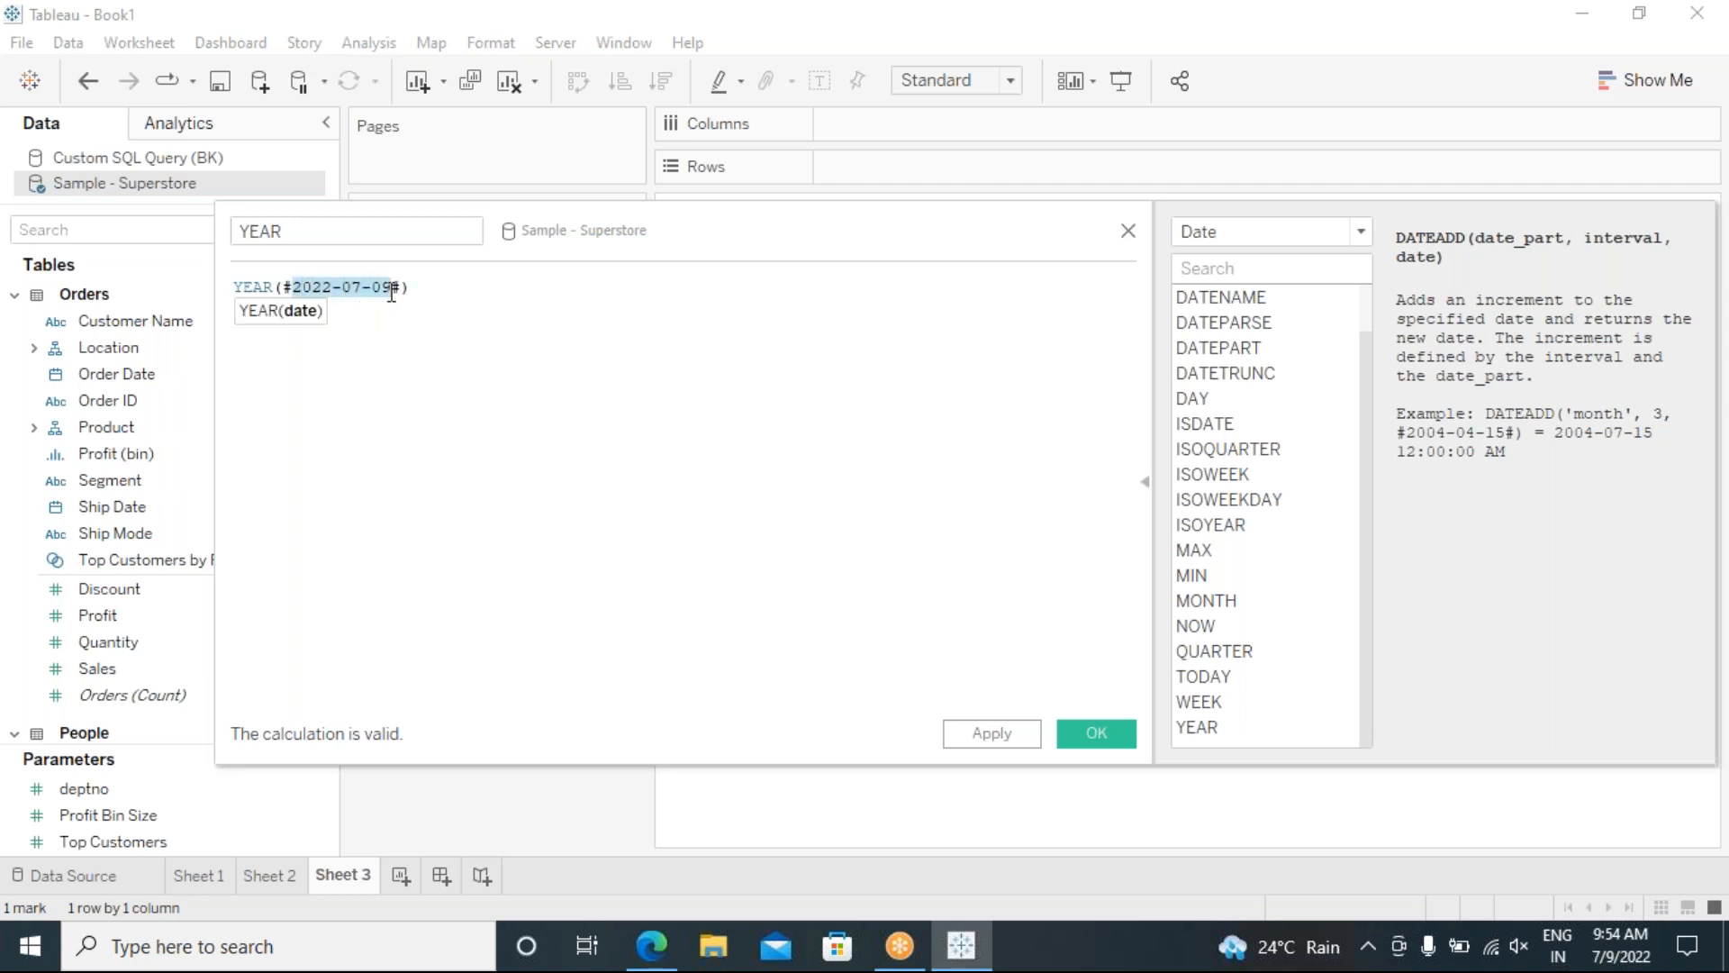
{"action": "left_click", "coordinate": [340, 327]}
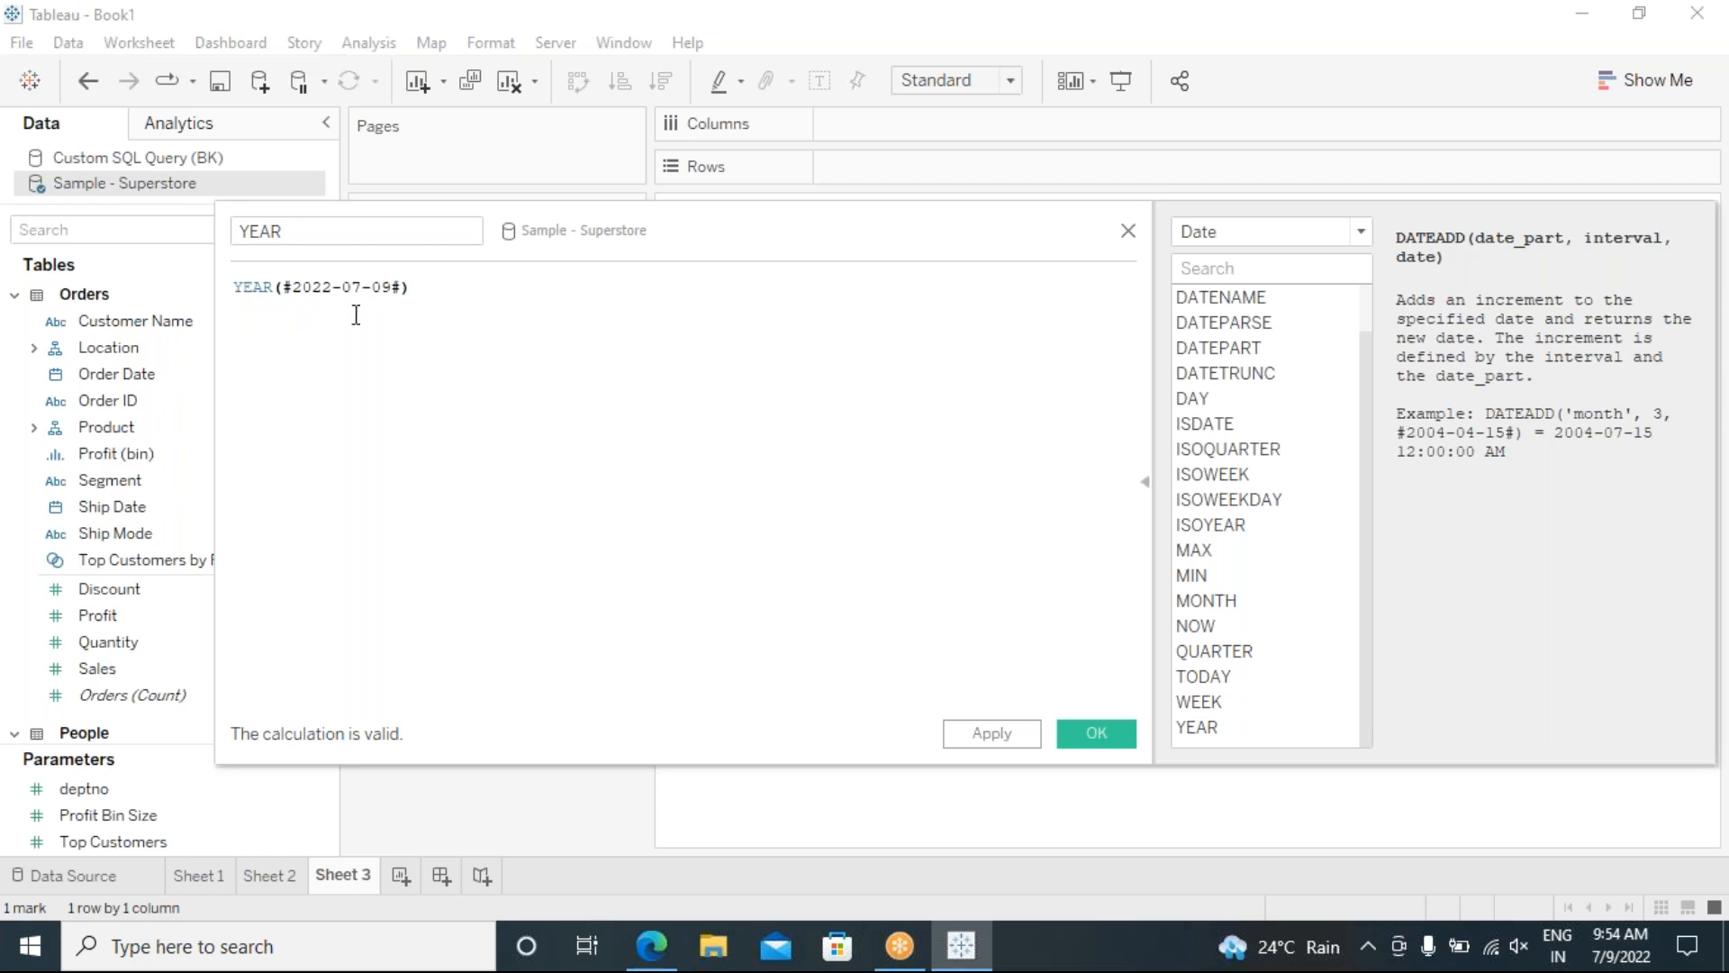
{"action": "left_click", "coordinate": [391, 287]}
{"action": "left_click_drag", "start_coordinate": [391, 286], "coordinate": [298, 280]}
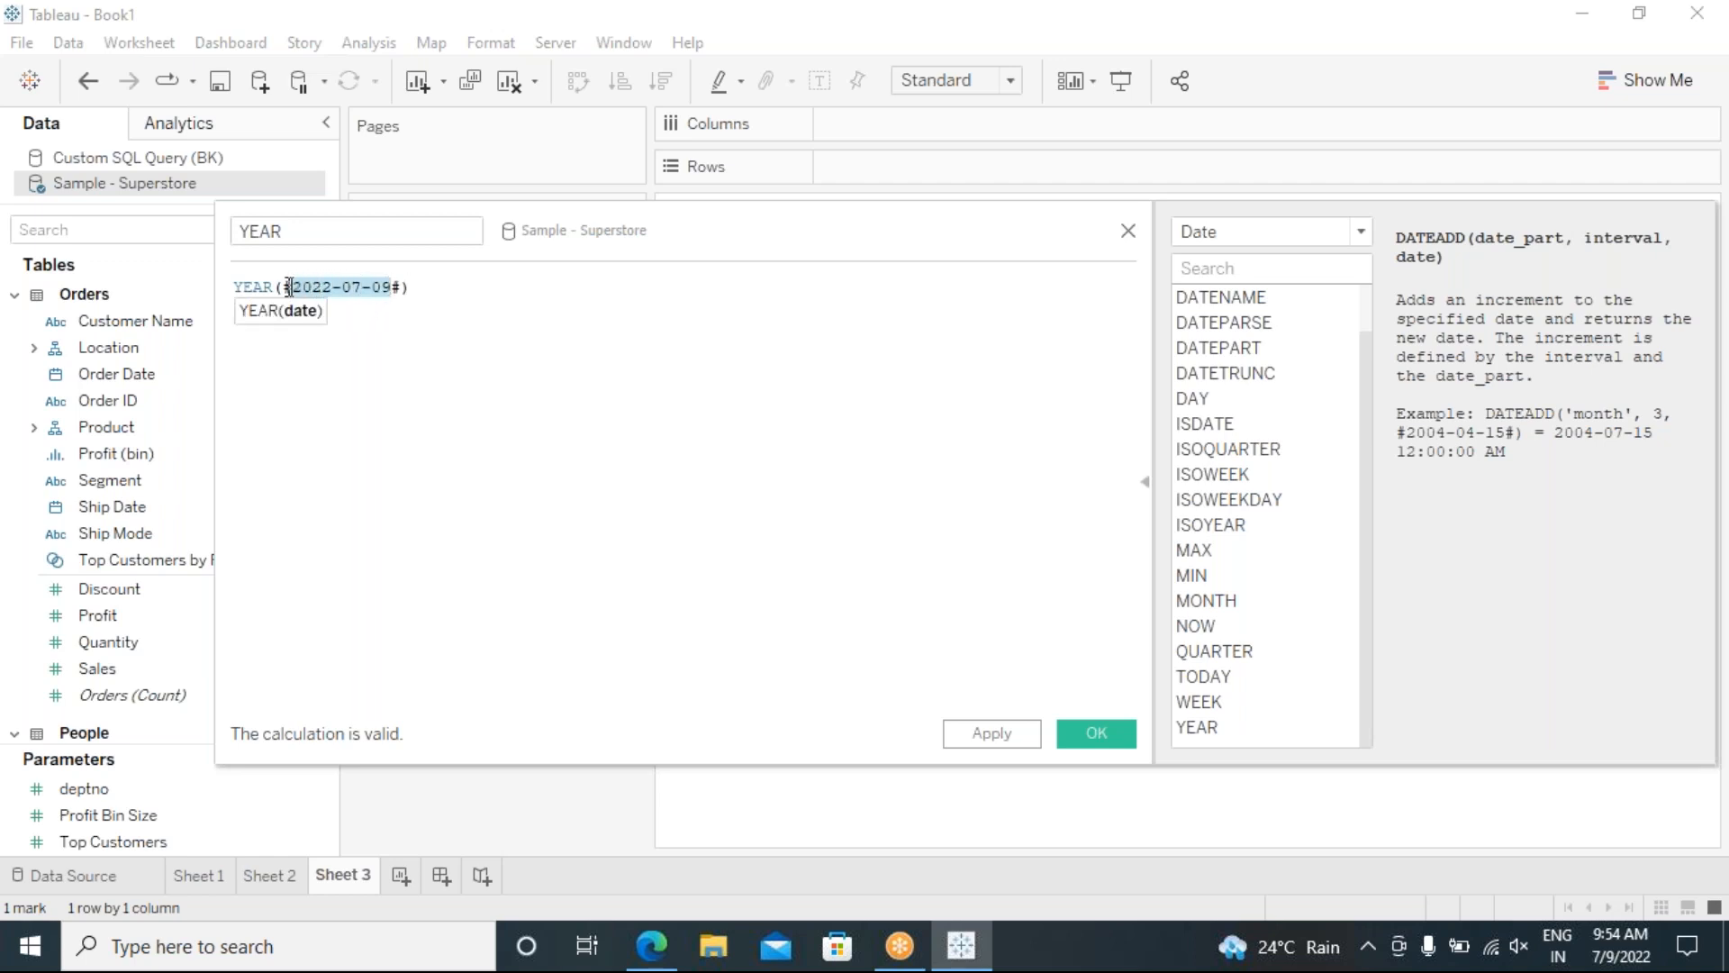
{"action": "left_click", "coordinate": [368, 345]}
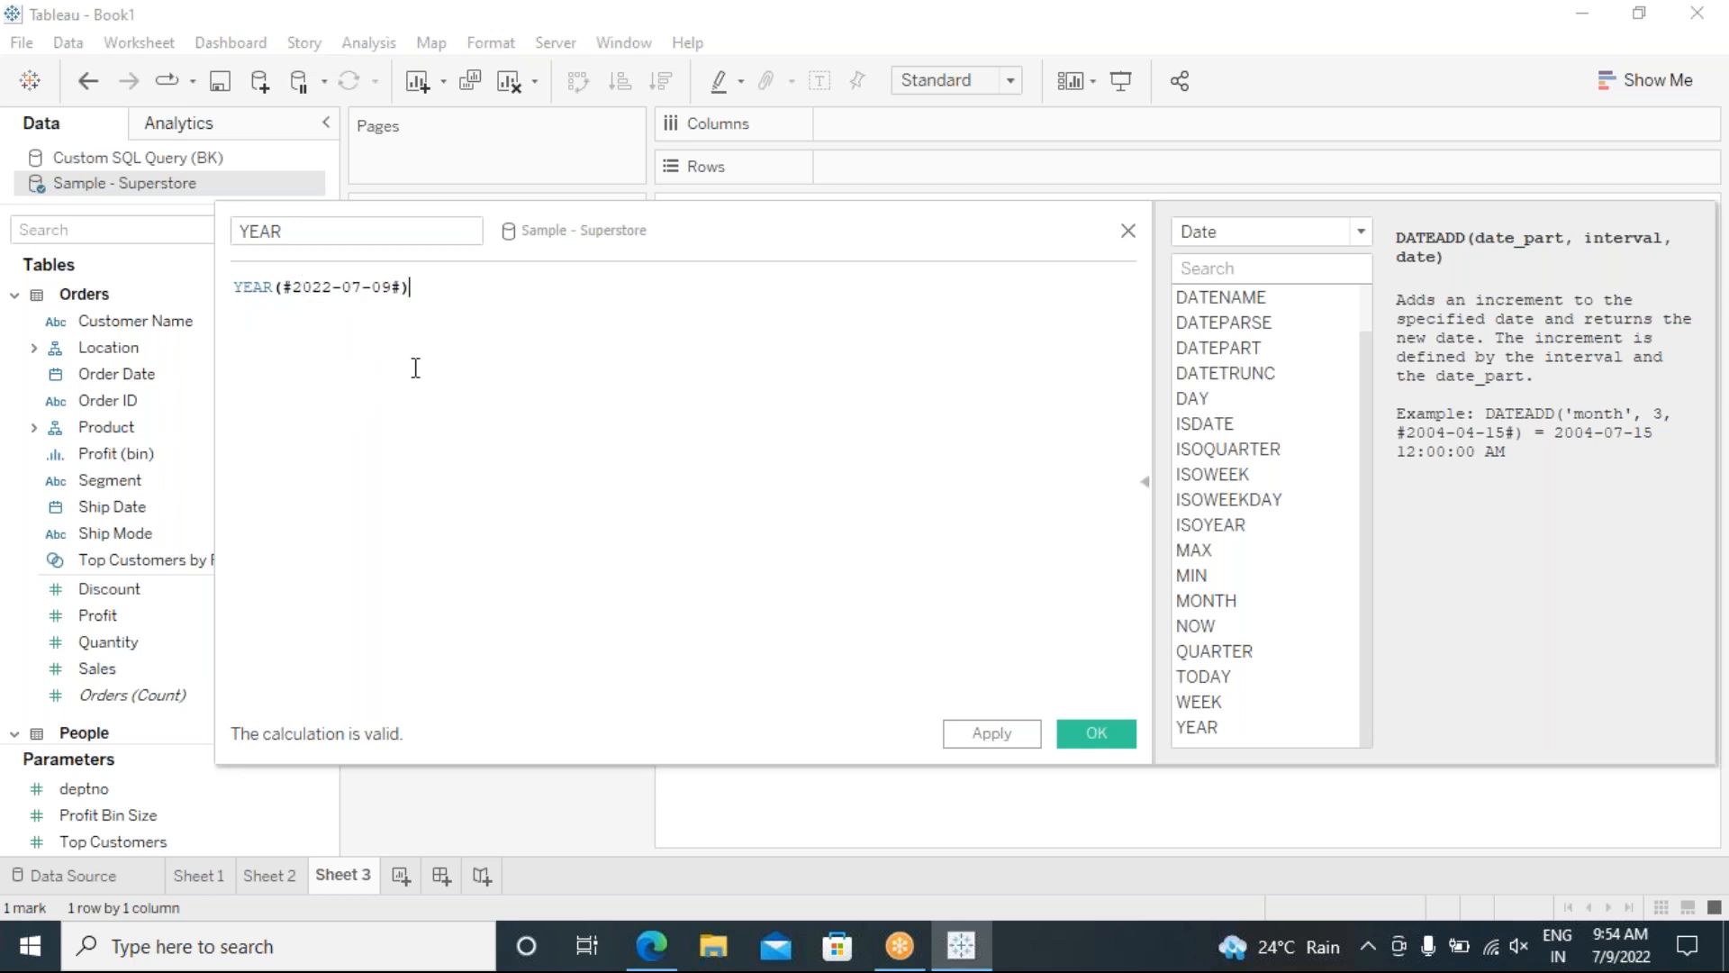
Step: Add the comment //2022 below the formula, then highlight the date's year part
{"action": "key", "text": "Return"}
{"action": "type", "text": "///2022"}
{"action": "key", "text": "BackSpace"}
{"action": "left_click_drag", "start_coordinate": [342, 285], "coordinate": [292, 285]}
{"action": "left_click", "coordinate": [334, 298]}
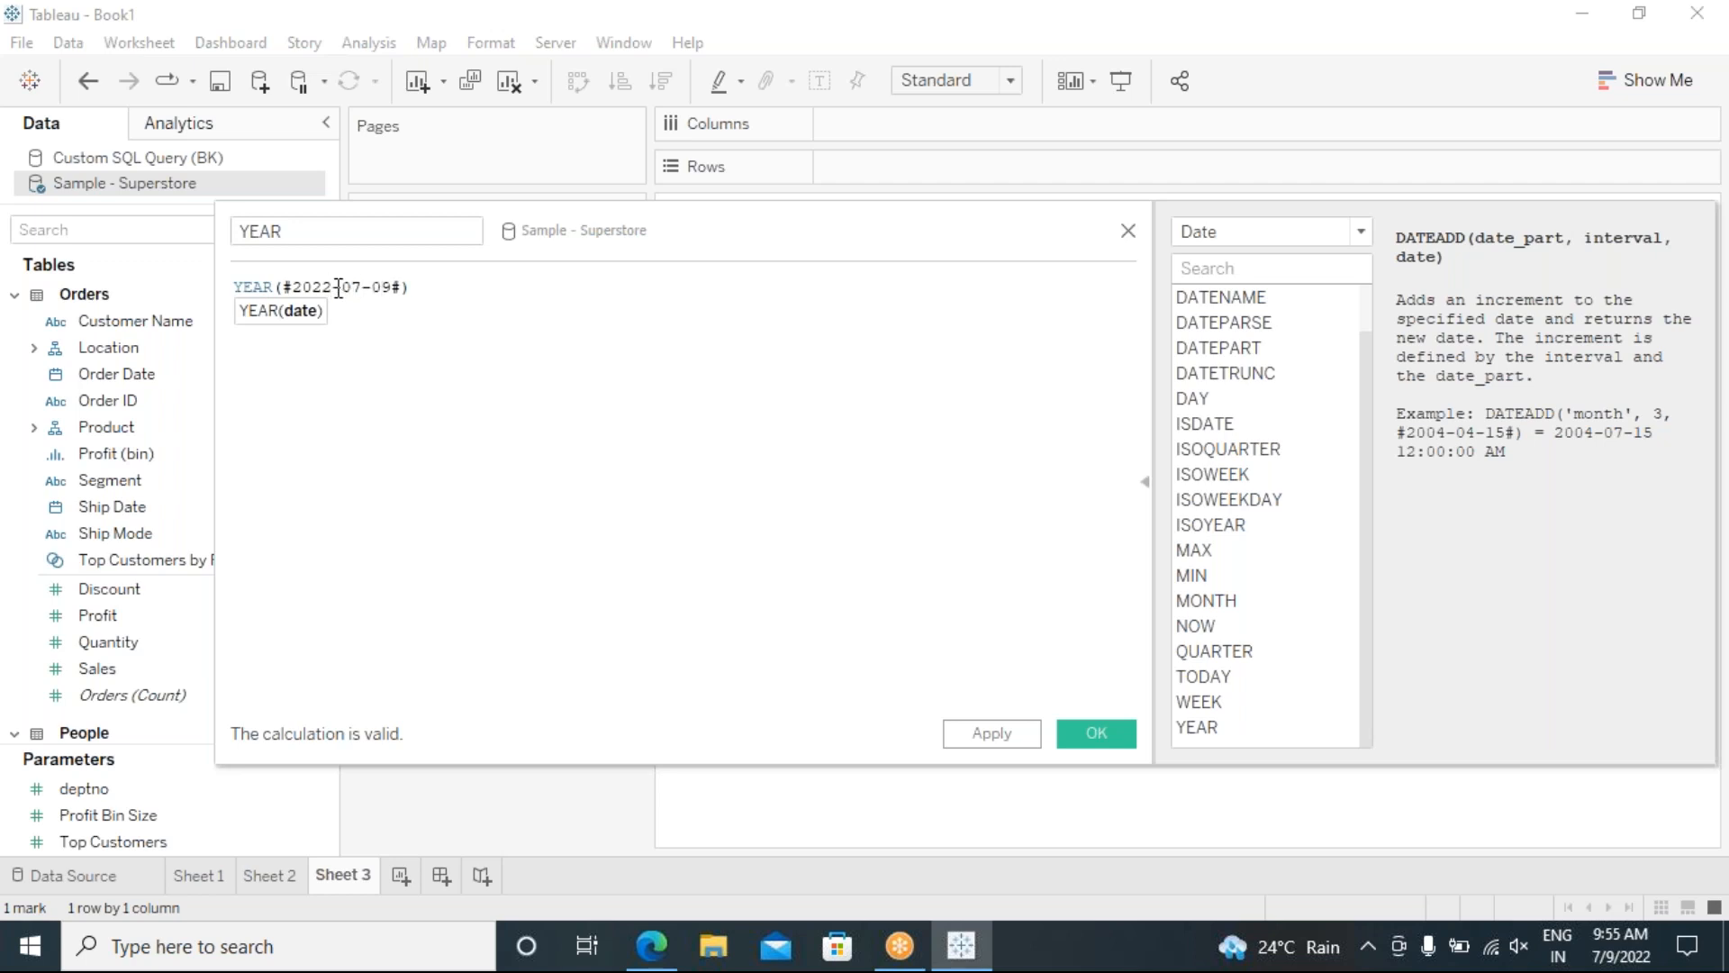
{"action": "left_click_drag", "start_coordinate": [323, 288], "coordinate": [392, 288]}
Step: Add a second comment line //YEAR(TODAY())= 2022 below the formula
{"action": "left_click", "coordinate": [430, 287]}
{"action": "key", "text": "Return"}
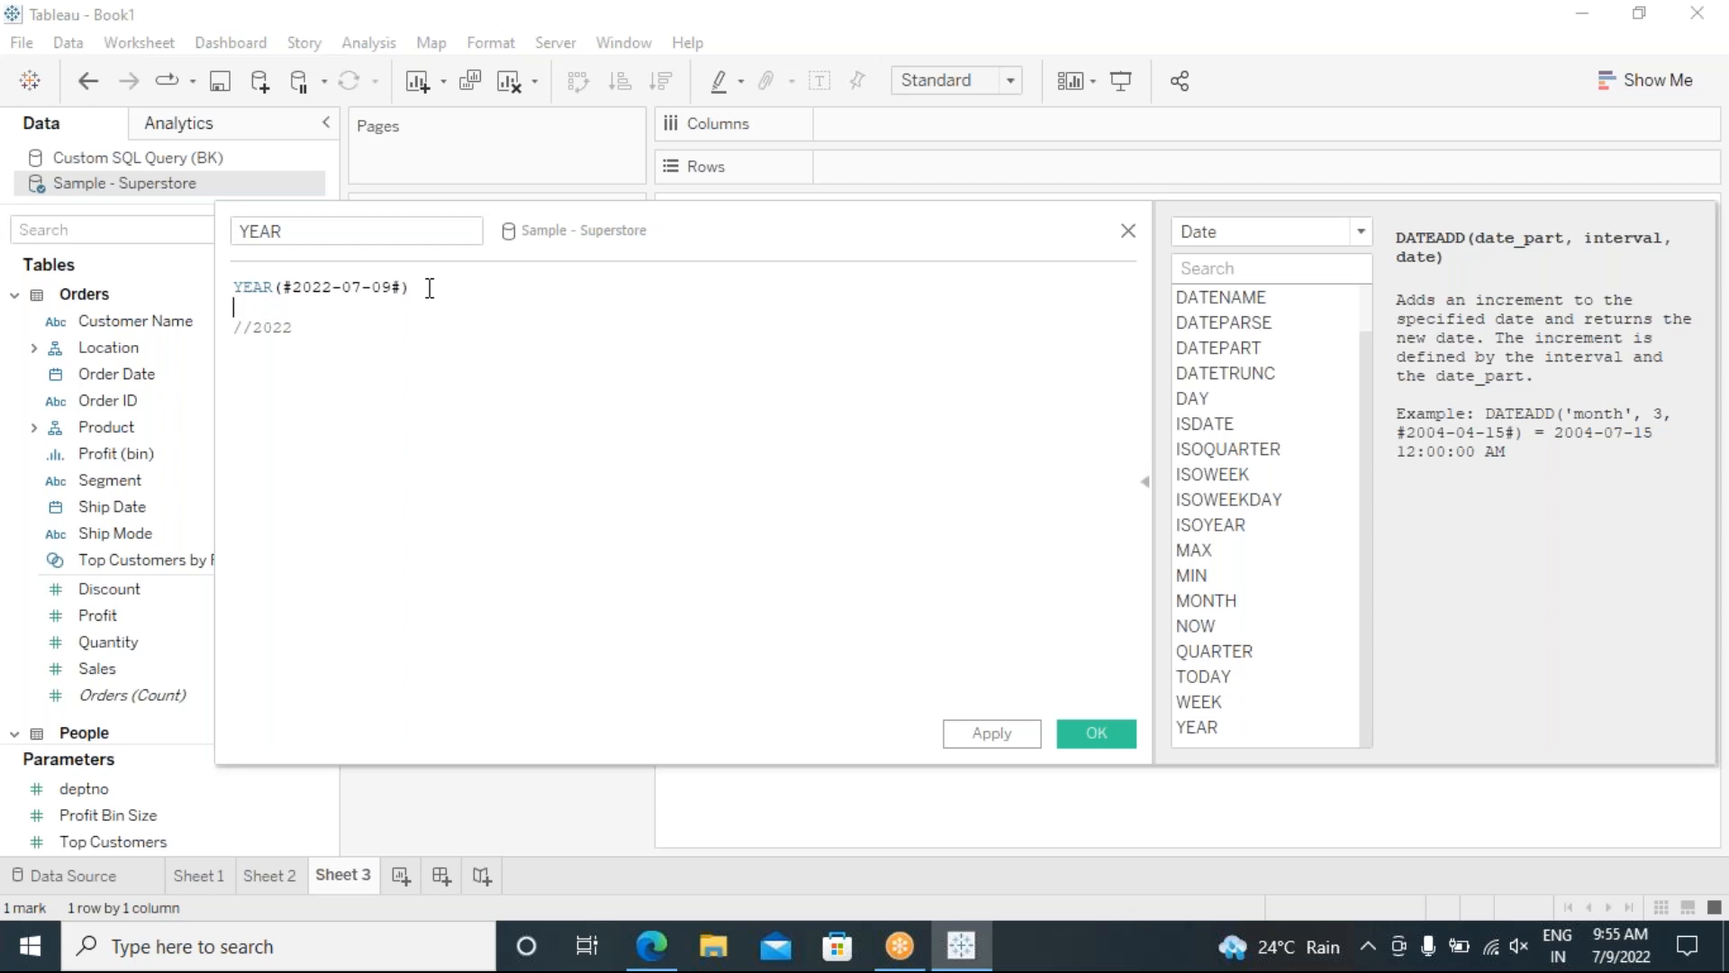
{"action": "type", "text": "//"}
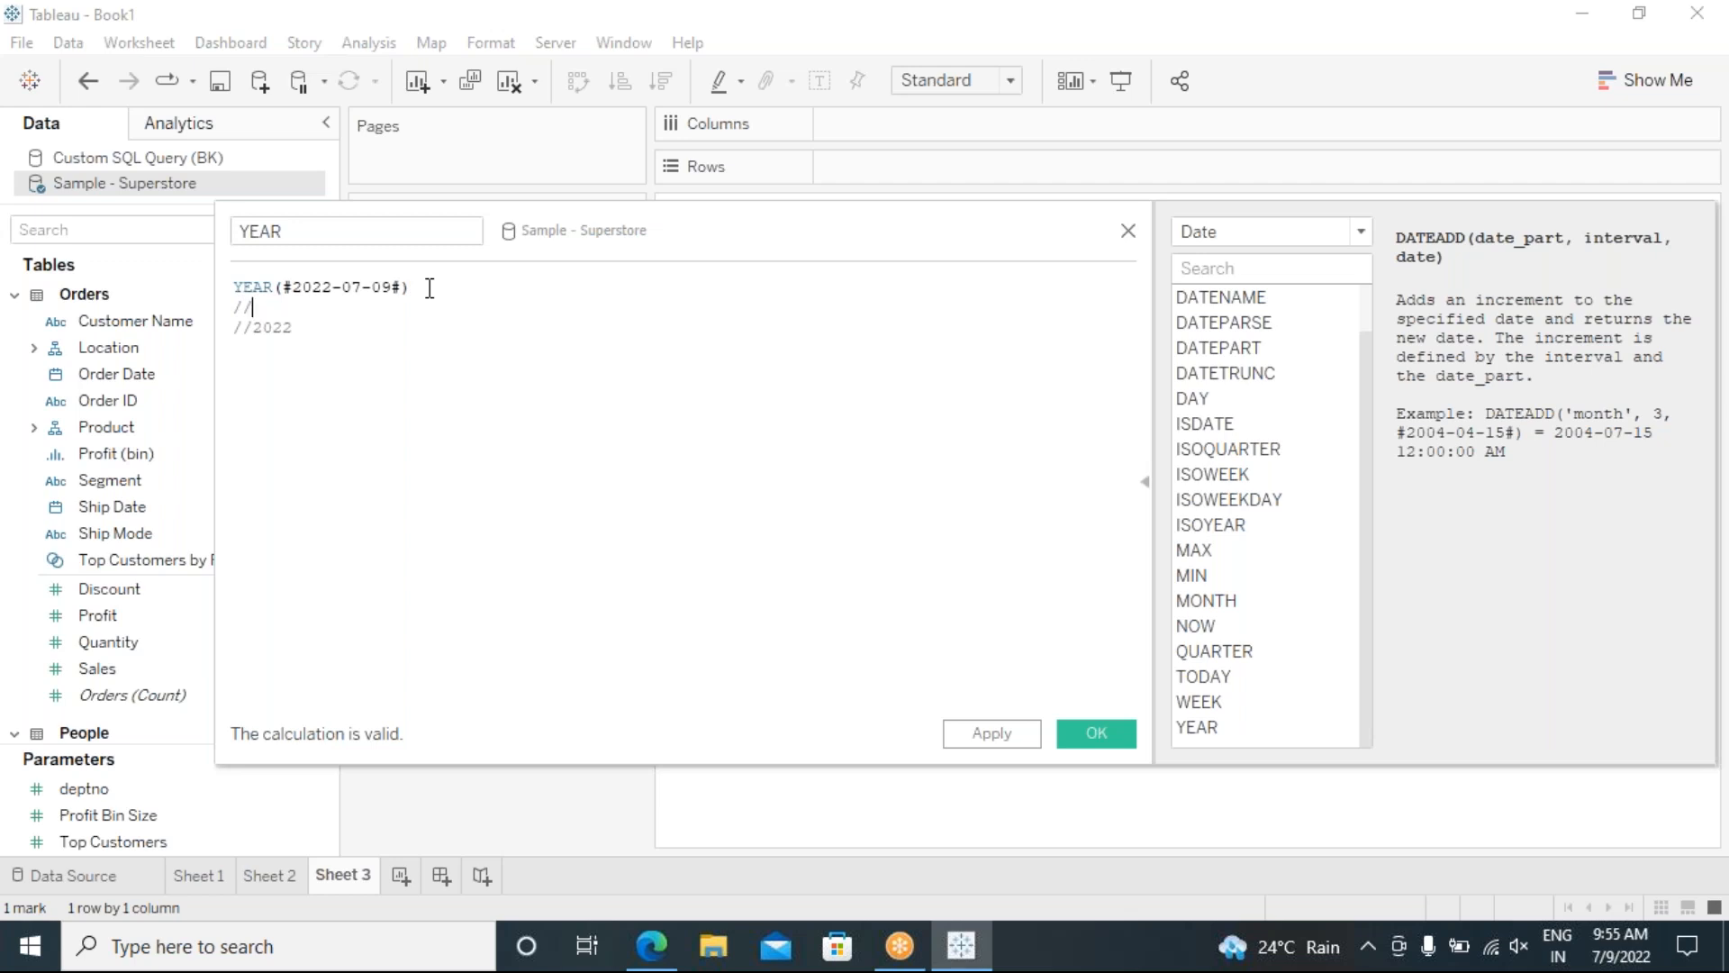
{"action": "type", "text": "YEAR(TODAY"}
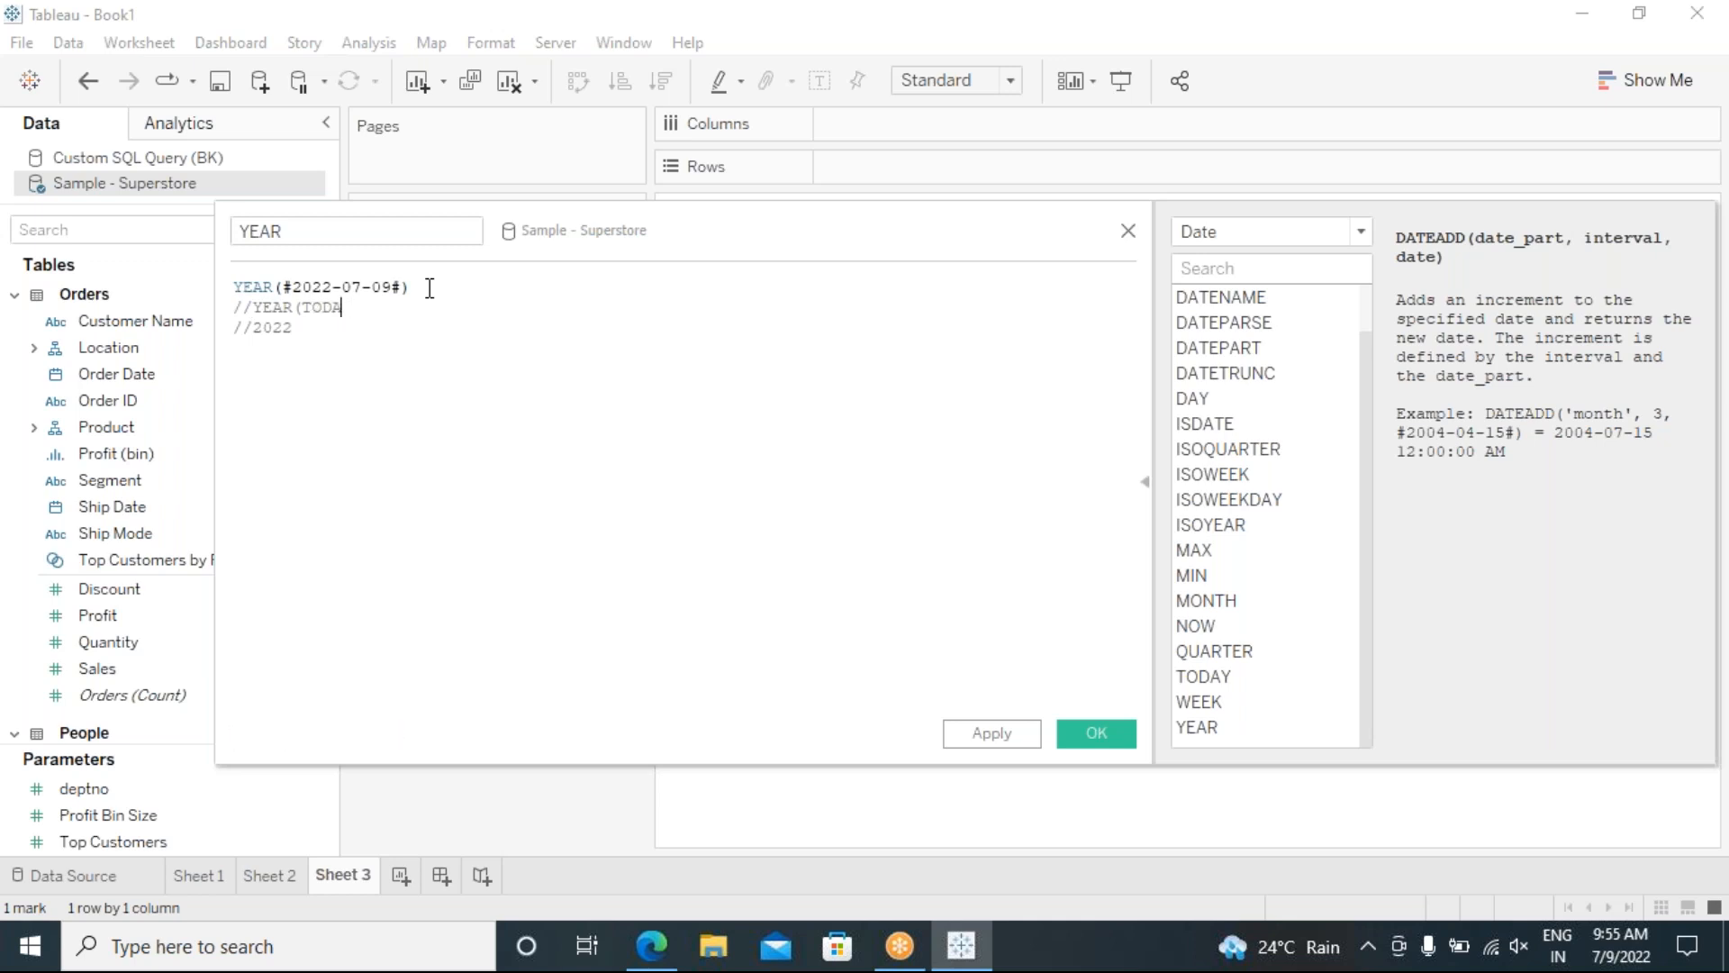
{"action": "type", "text": "()"}
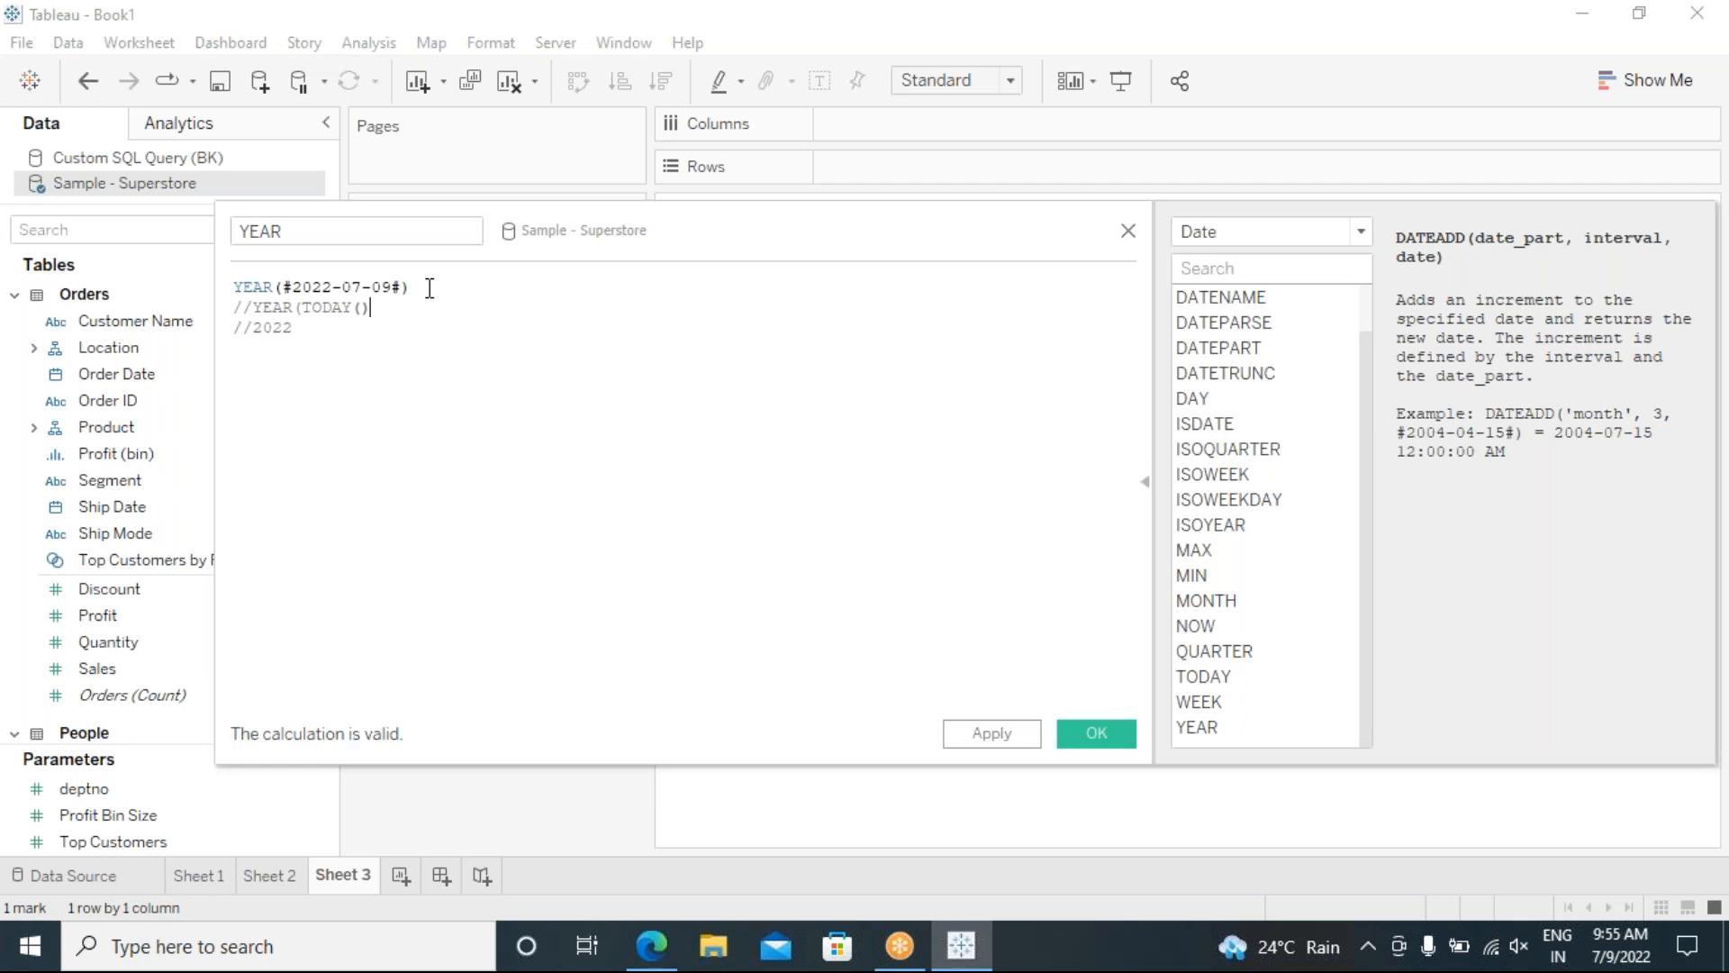
{"action": "type", "text": ")"}
{"action": "type", "text": "="}
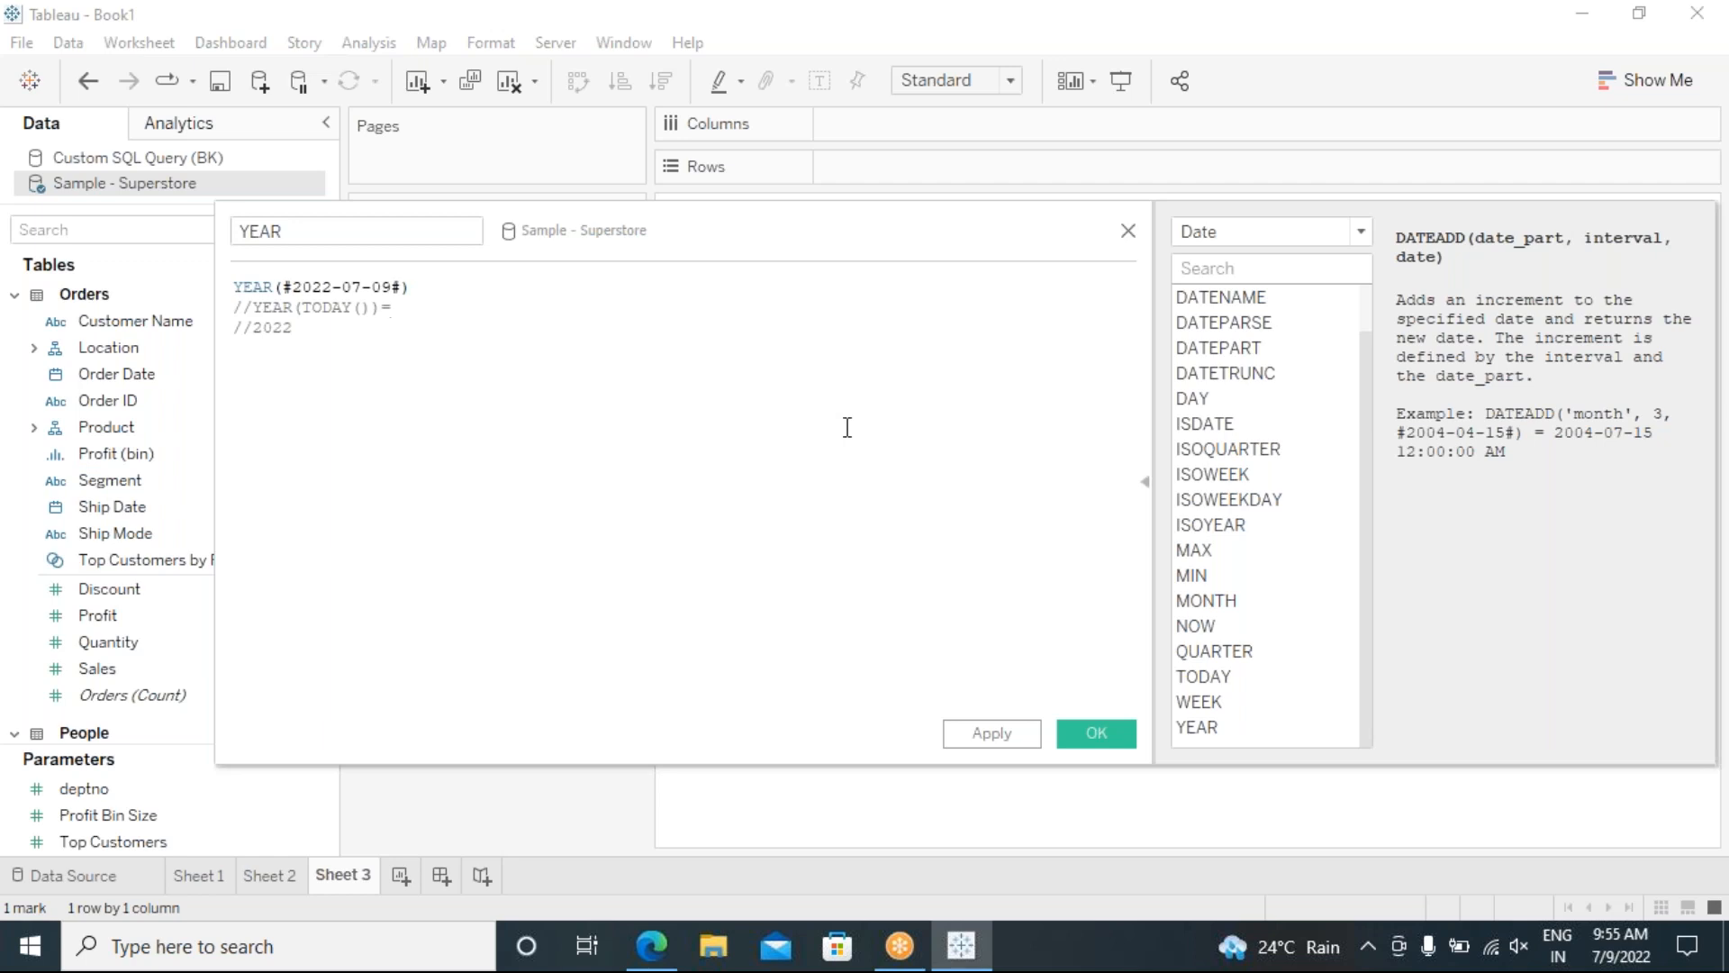
{"action": "type", "text": " 2022"}
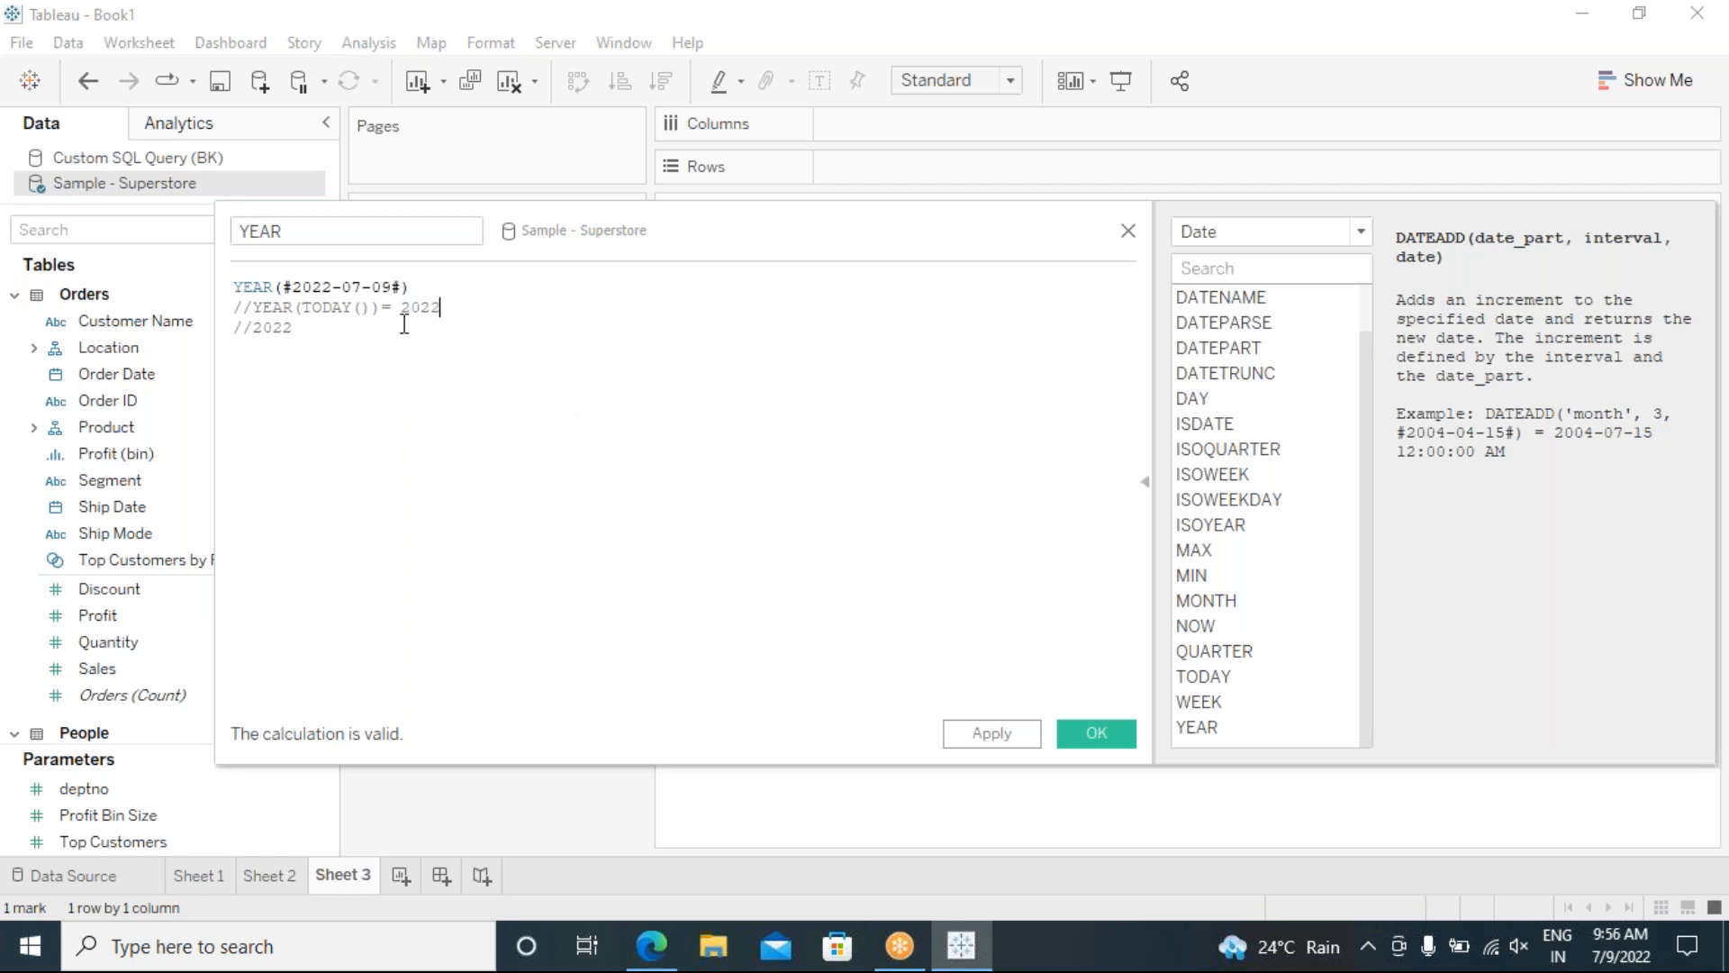
Step: Highlight 2022, TODAY() and YEAR in the comments, then apply and save the YEAR field
{"action": "left_click_drag", "start_coordinate": [404, 313], "coordinate": [432, 320]}
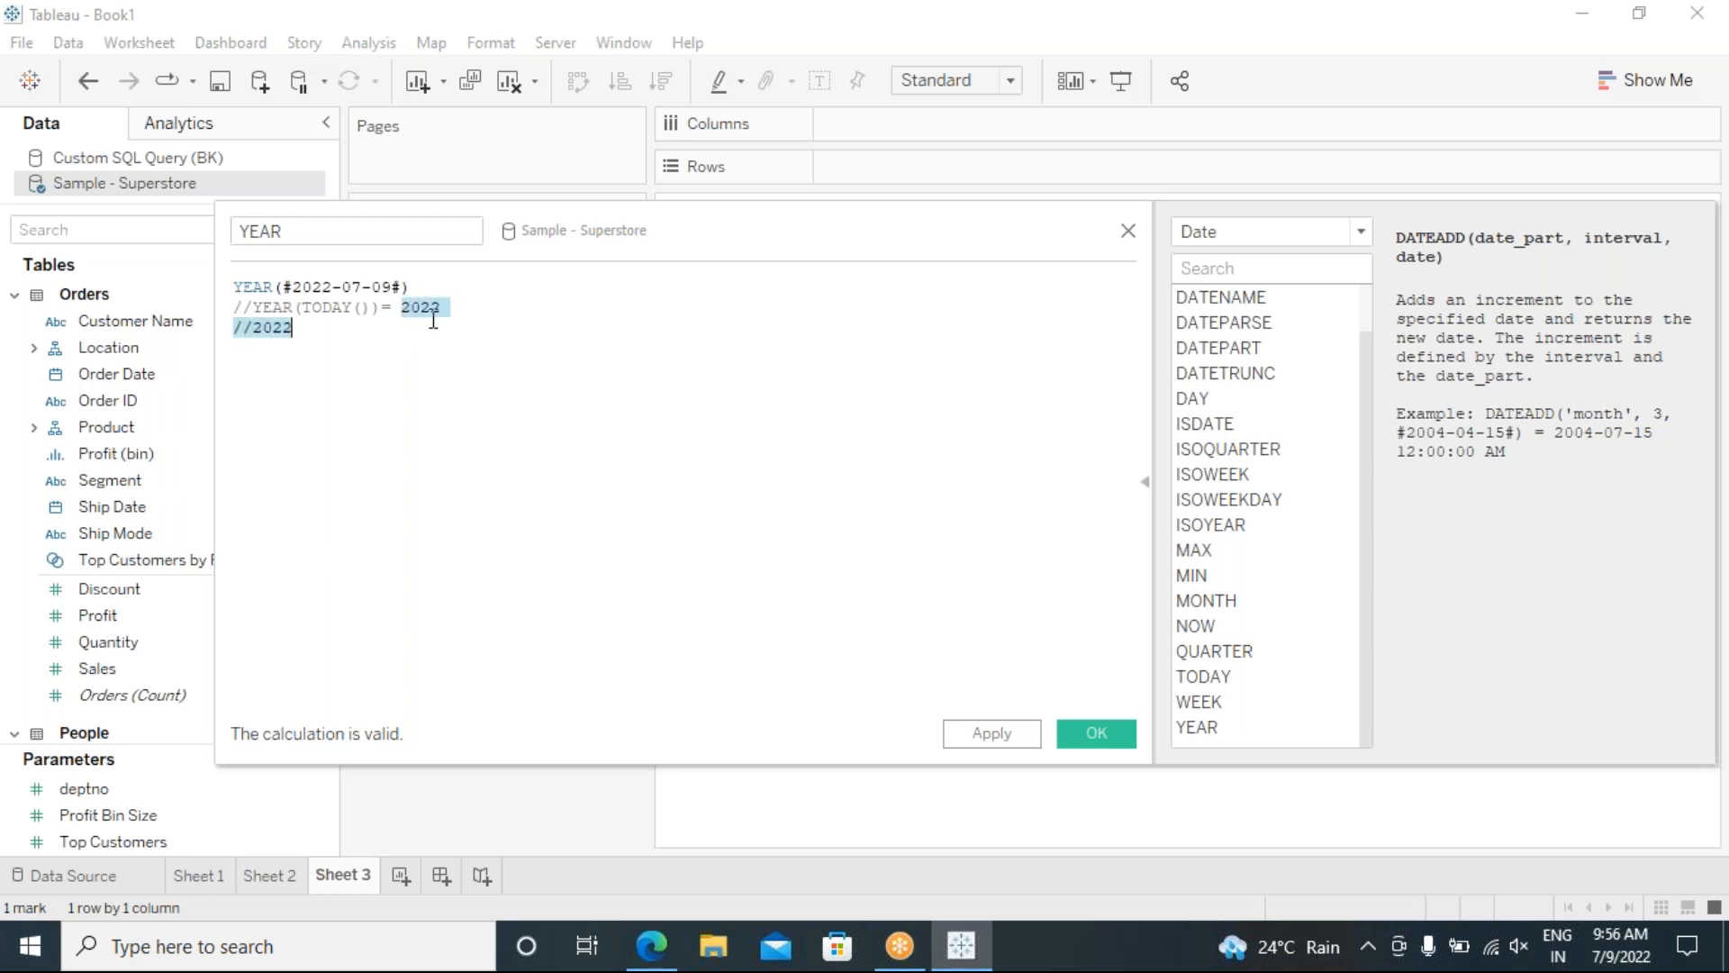
{"action": "left_click", "coordinate": [361, 322]}
{"action": "left_click_drag", "start_coordinate": [371, 307], "coordinate": [306, 316]}
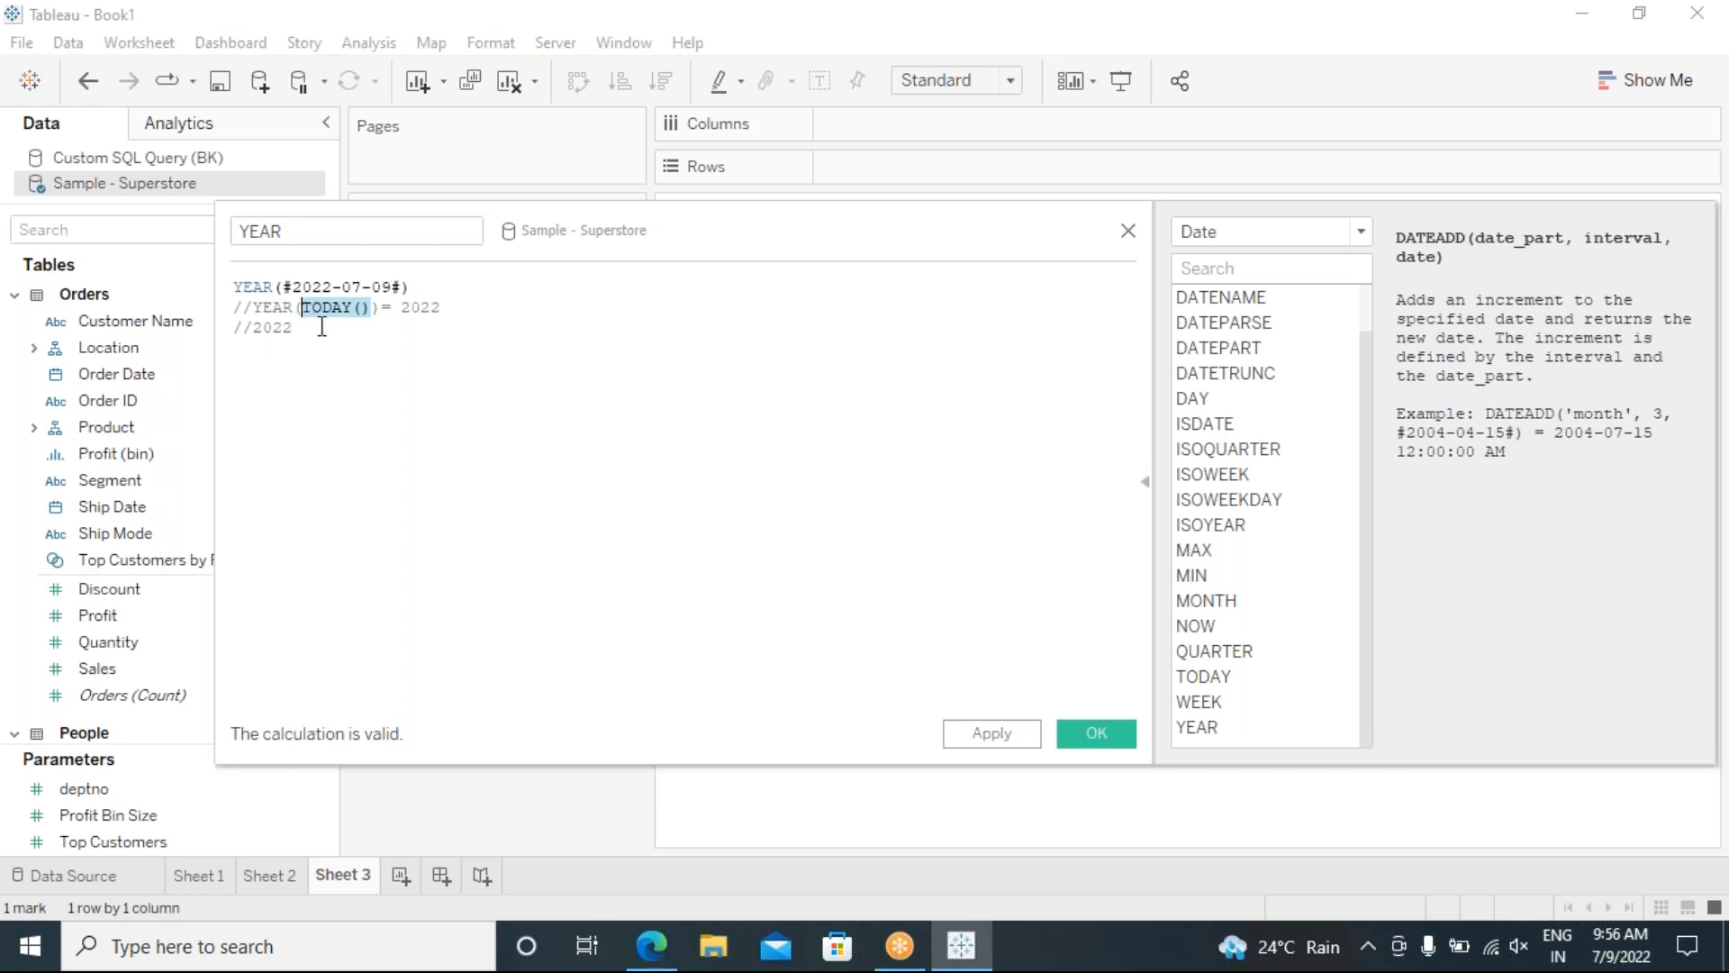
{"action": "left_click_drag", "start_coordinate": [291, 310], "coordinate": [252, 310]}
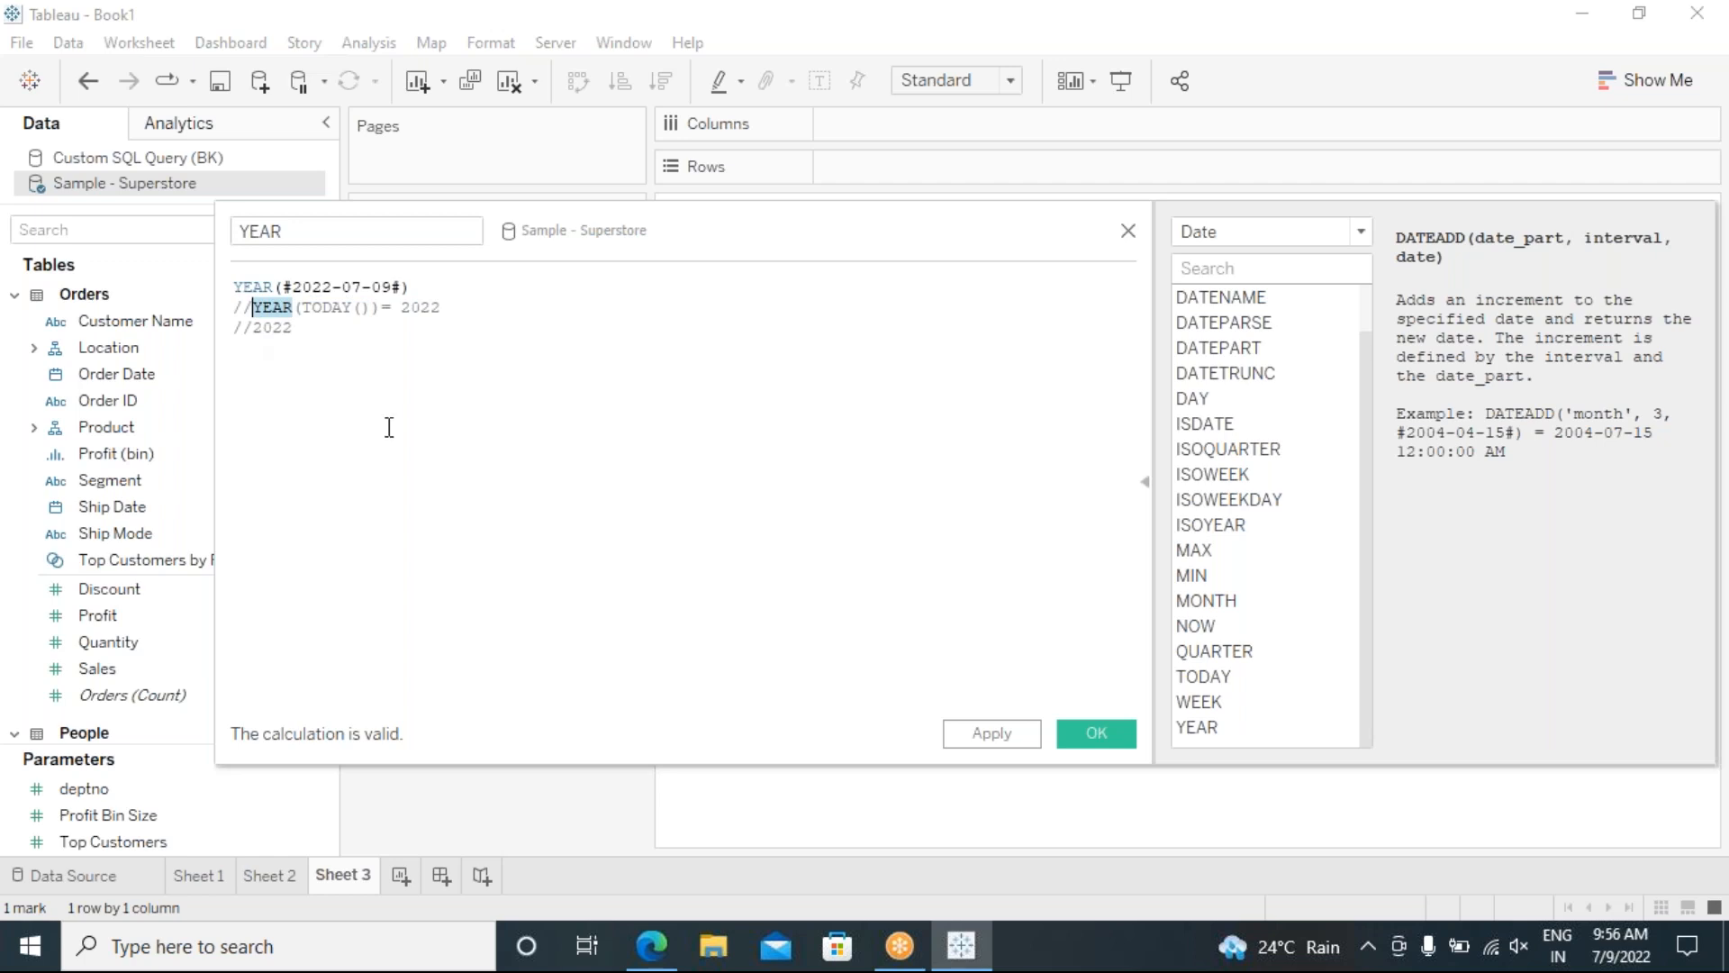
{"action": "left_click", "coordinate": [461, 312]}
{"action": "left_click", "coordinate": [368, 327]}
{"action": "left_click", "coordinate": [1001, 733]}
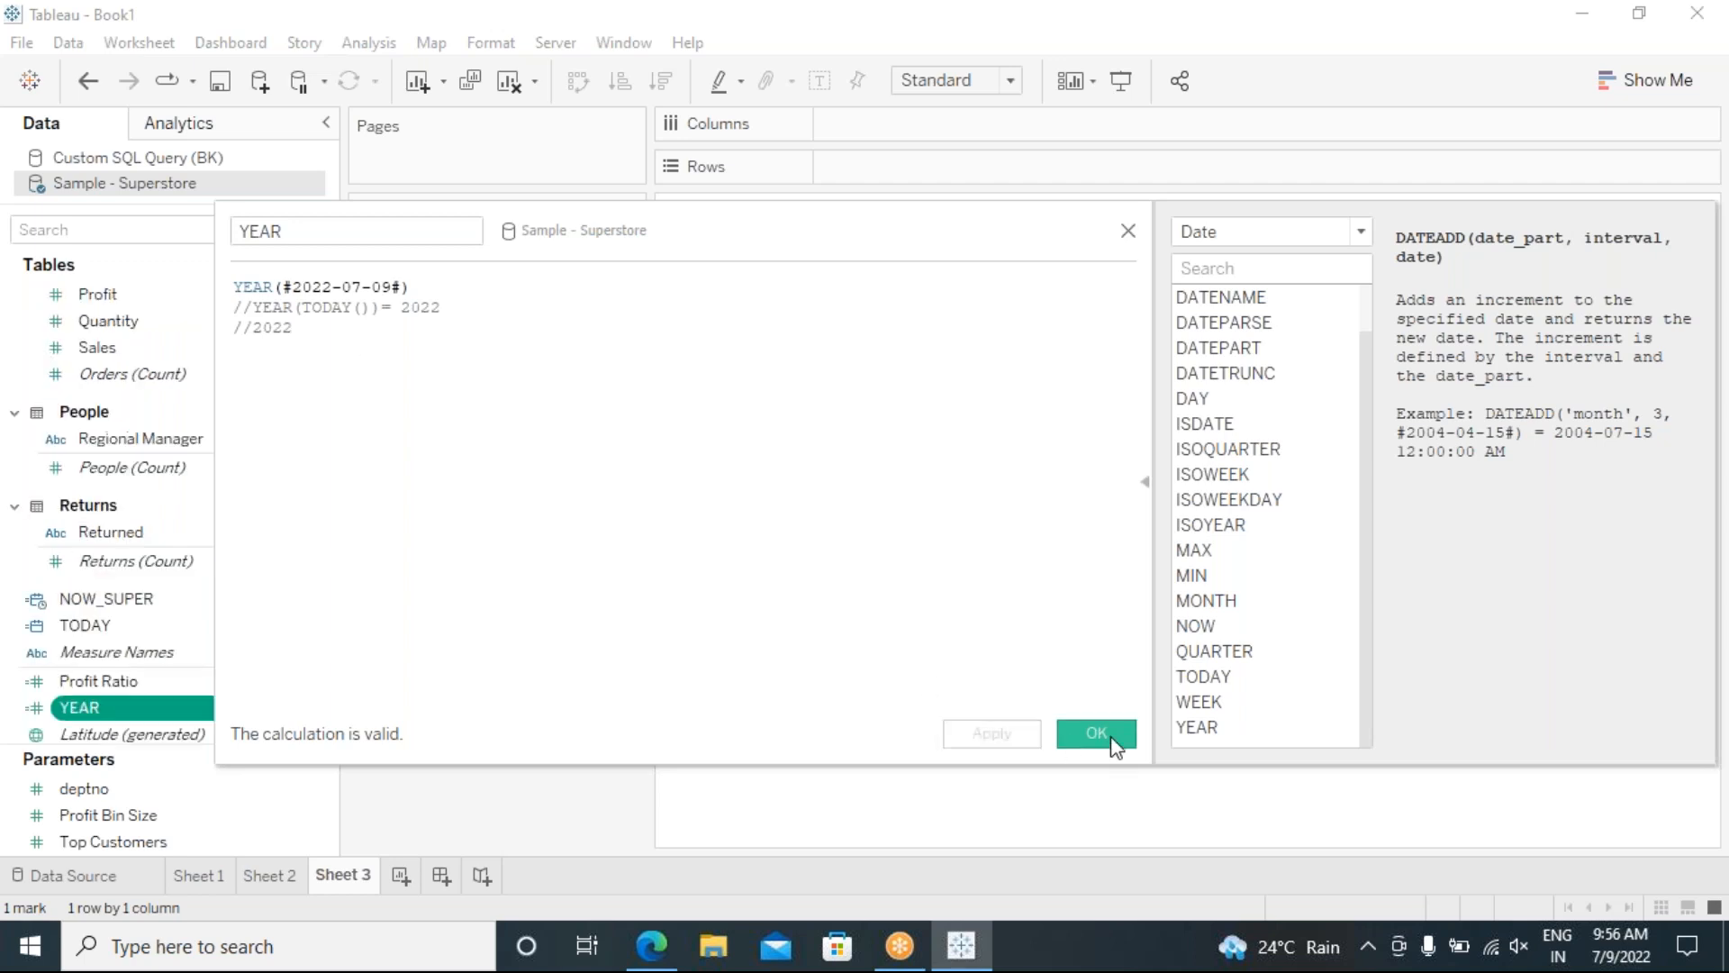
{"action": "left_click", "coordinate": [1113, 739]}
Step: Create a calculated field MONTH with formula MONTH(TODAY()) and the comment // 07
{"action": "left_click", "coordinate": [363, 45]}
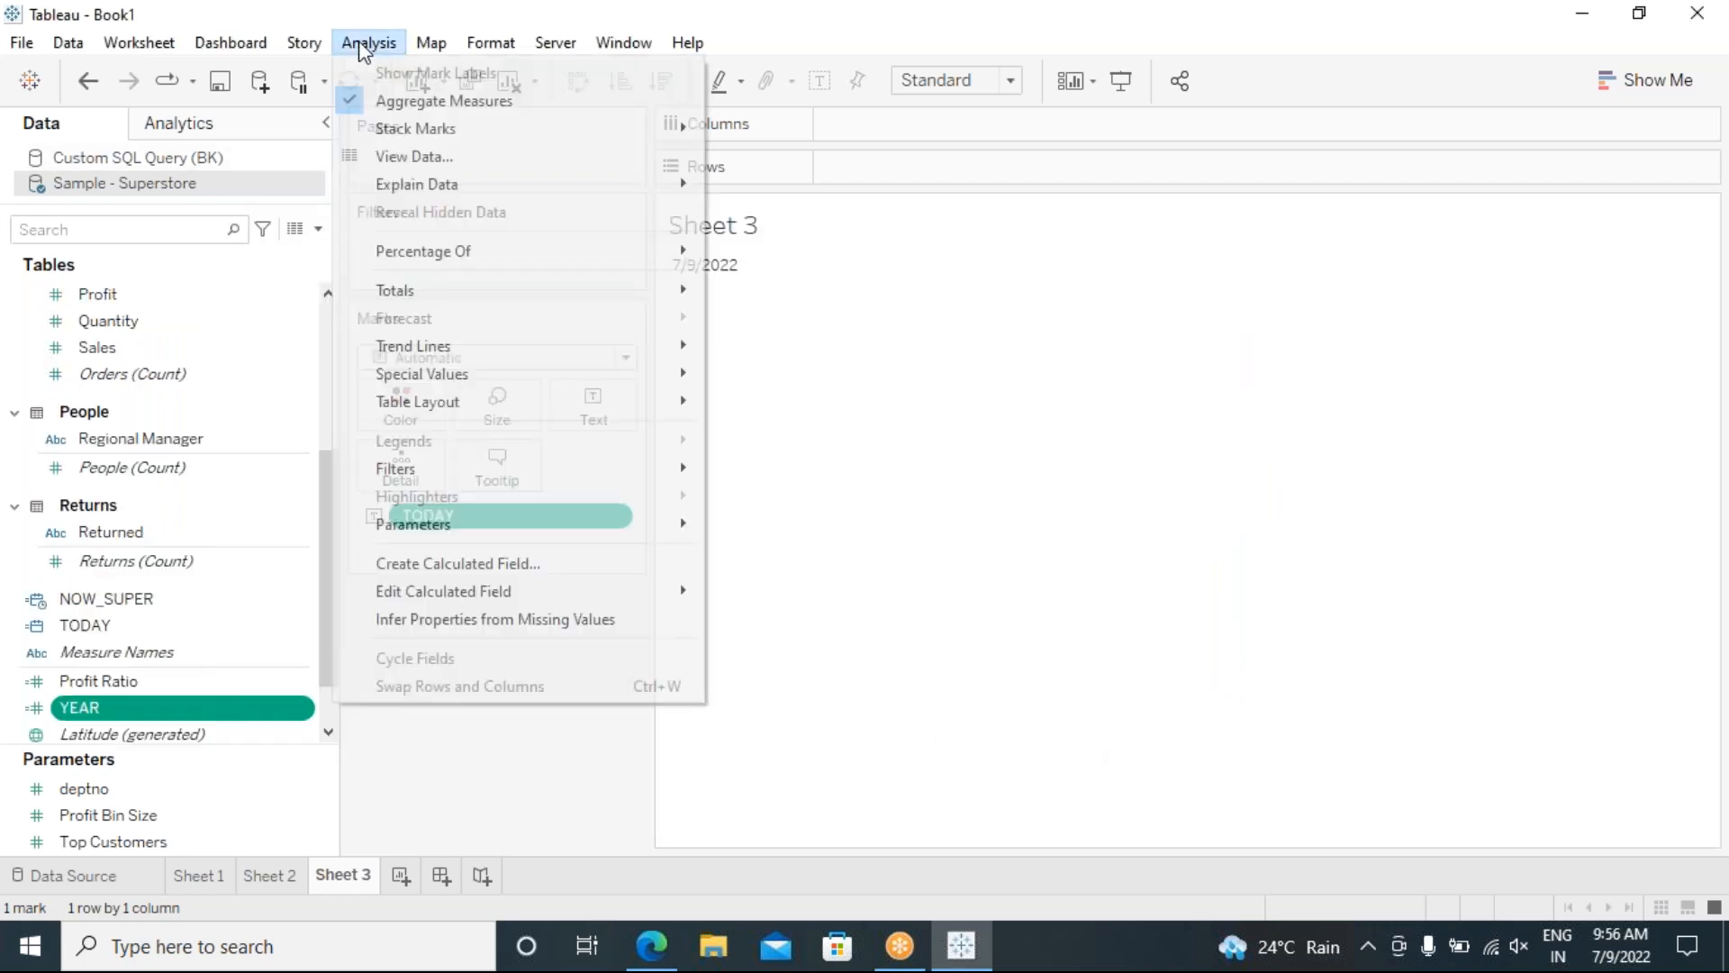
{"action": "left_click", "coordinate": [515, 563]}
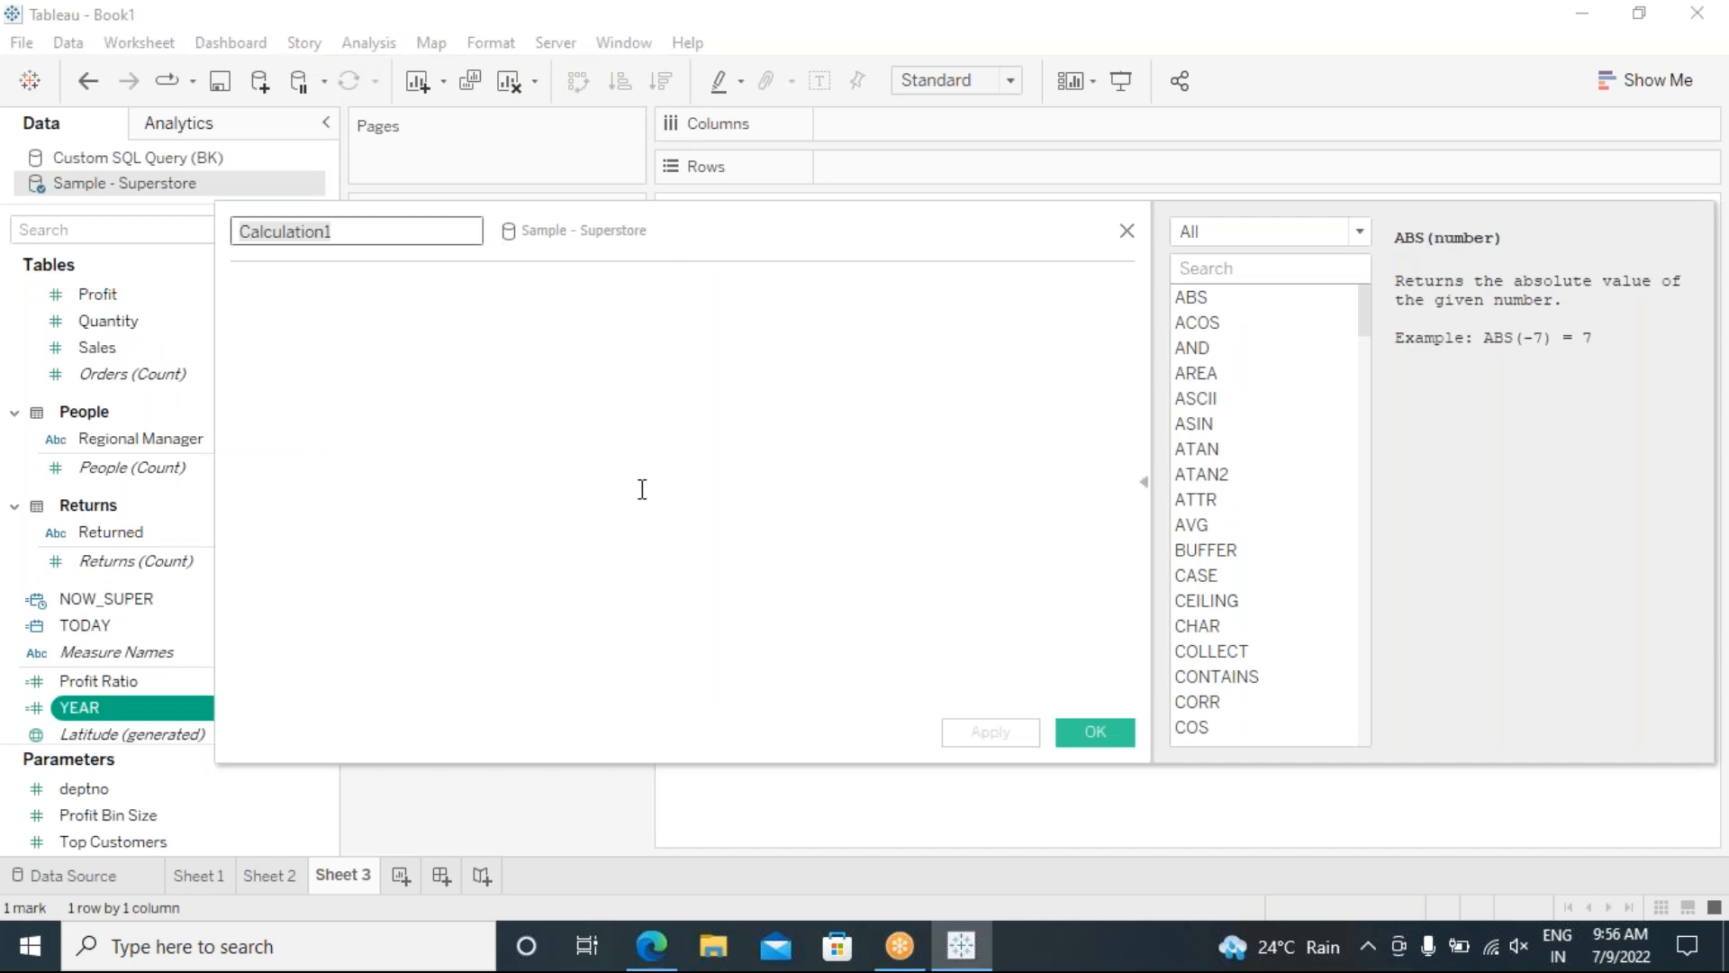
{"action": "type", "text": "MONTH"}
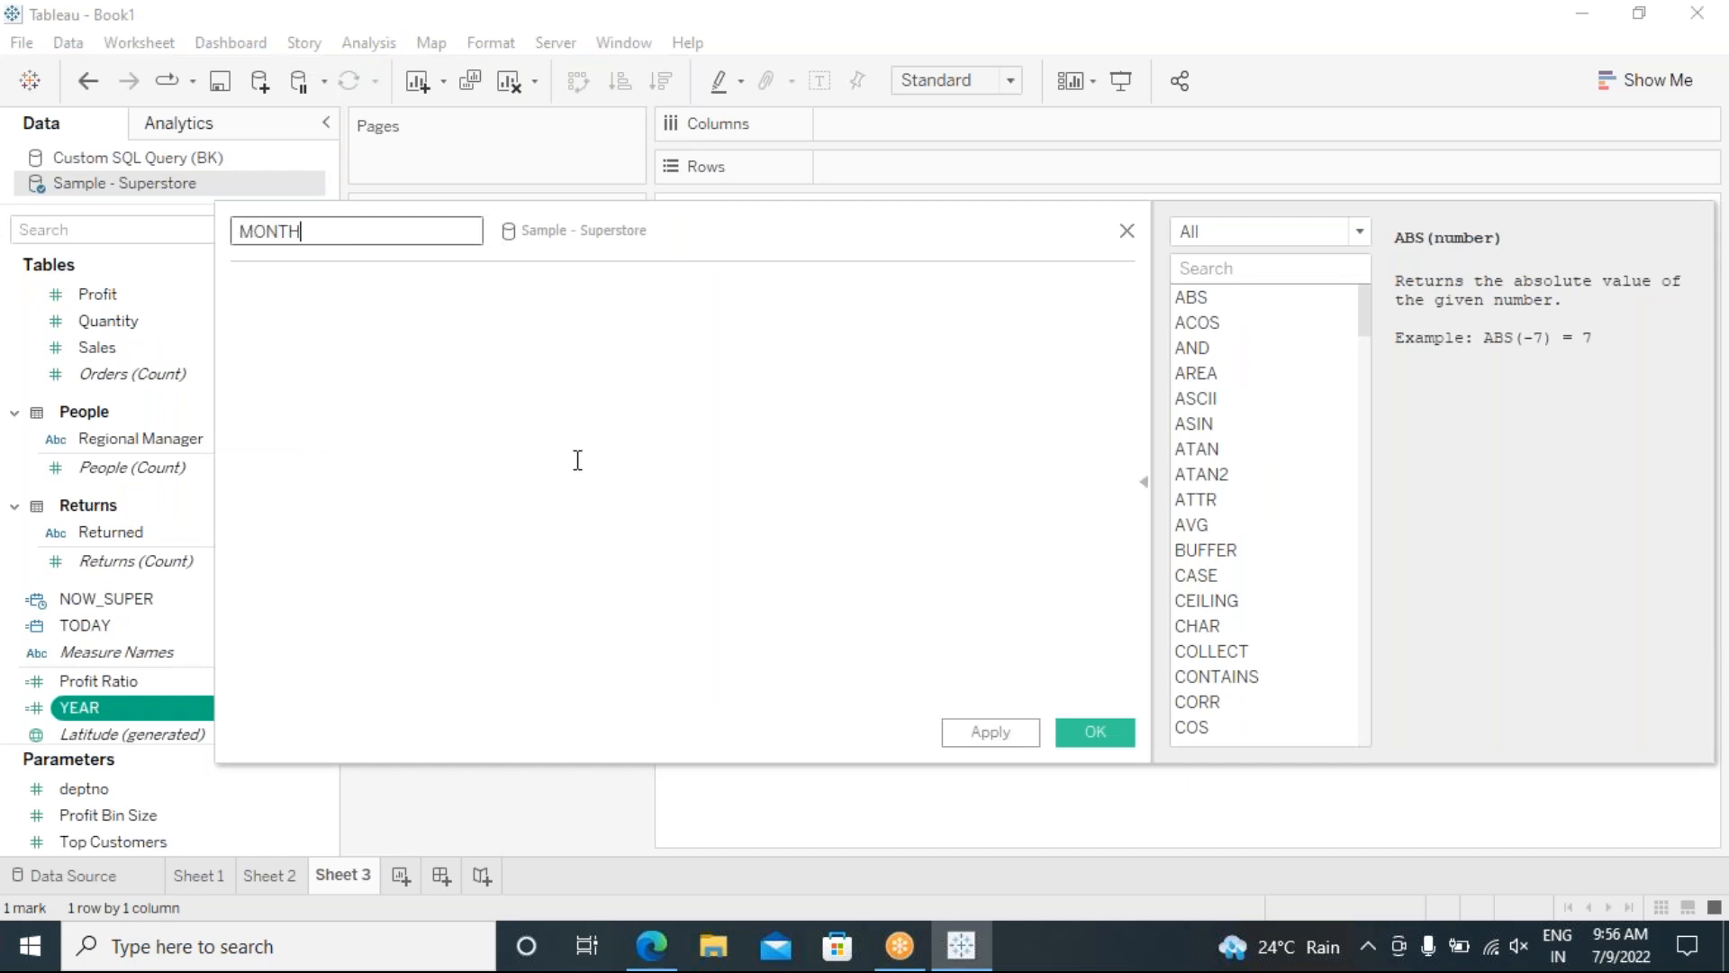
{"action": "left_click", "coordinate": [574, 393]}
{"action": "type", "text": "MONTH"}
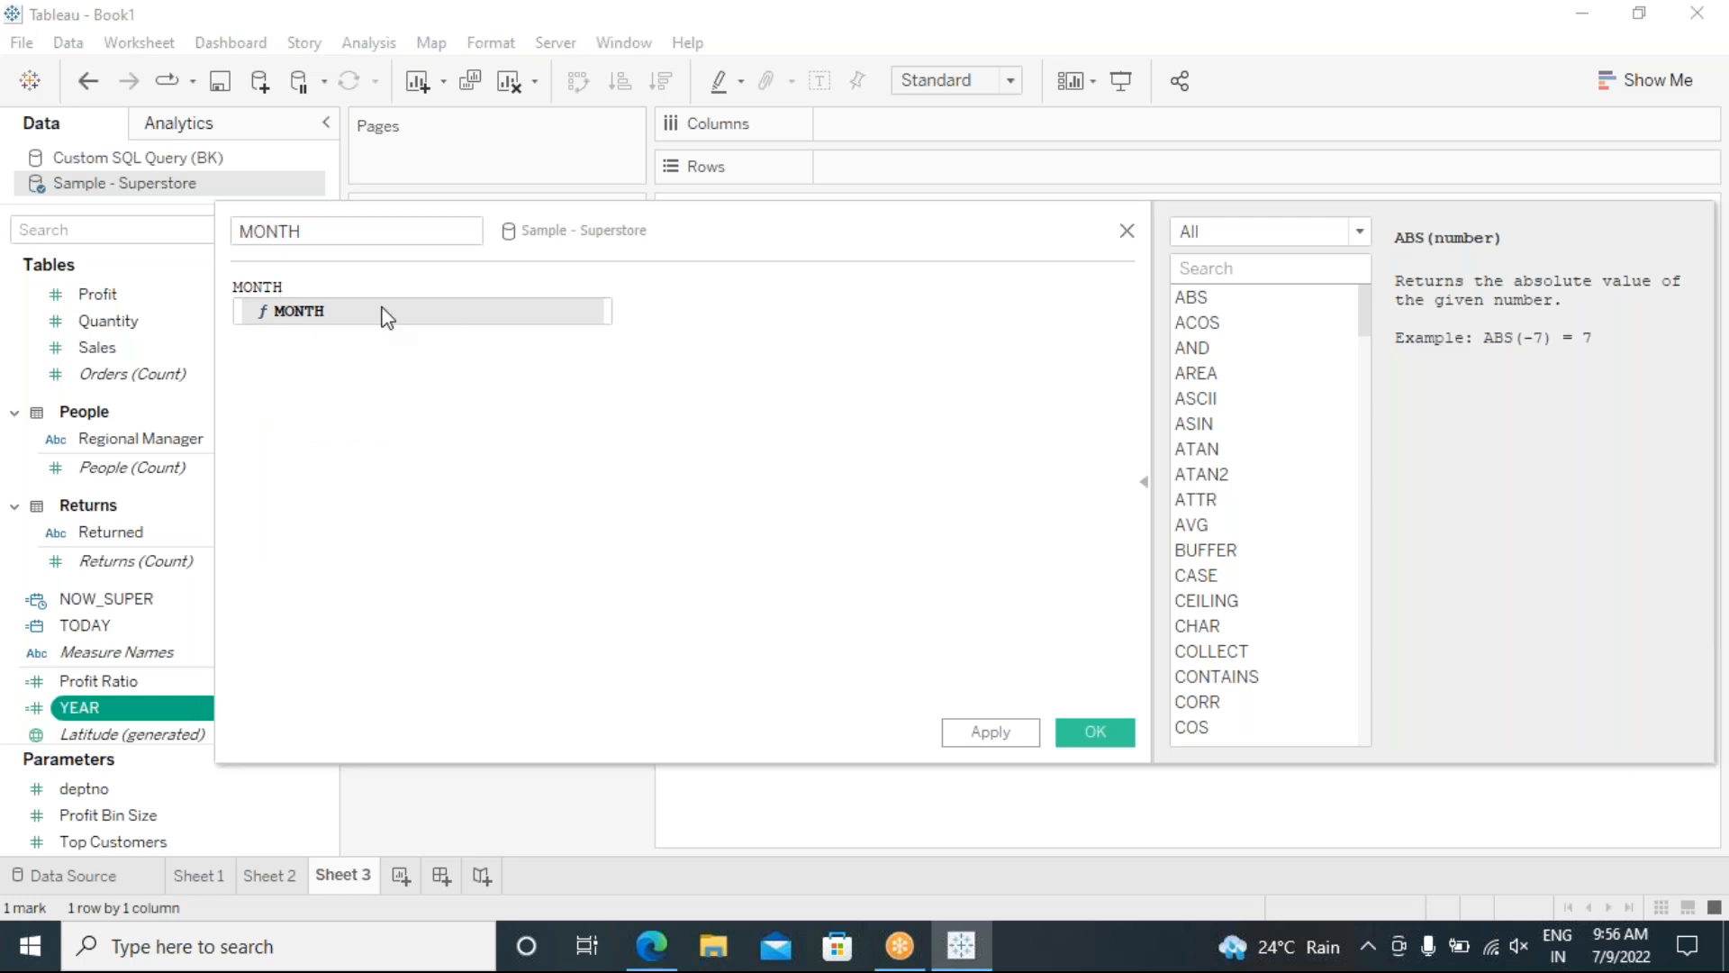
{"action": "left_click", "coordinate": [345, 312]}
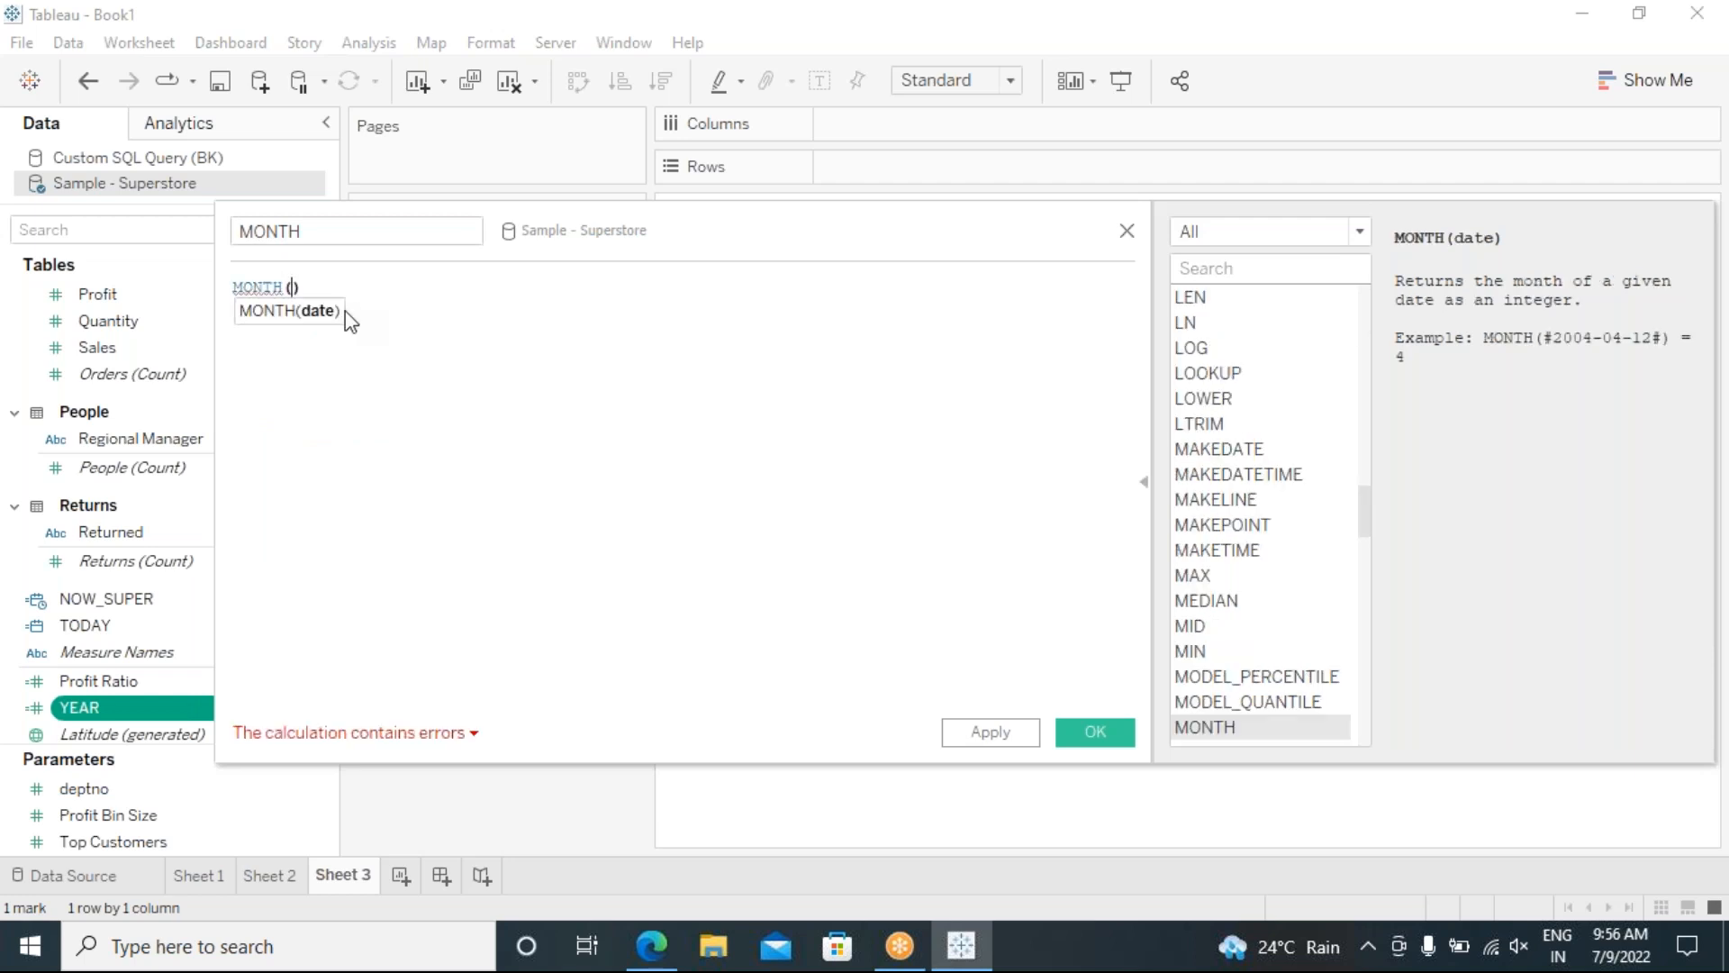
{"action": "type", "text": "TODA"}
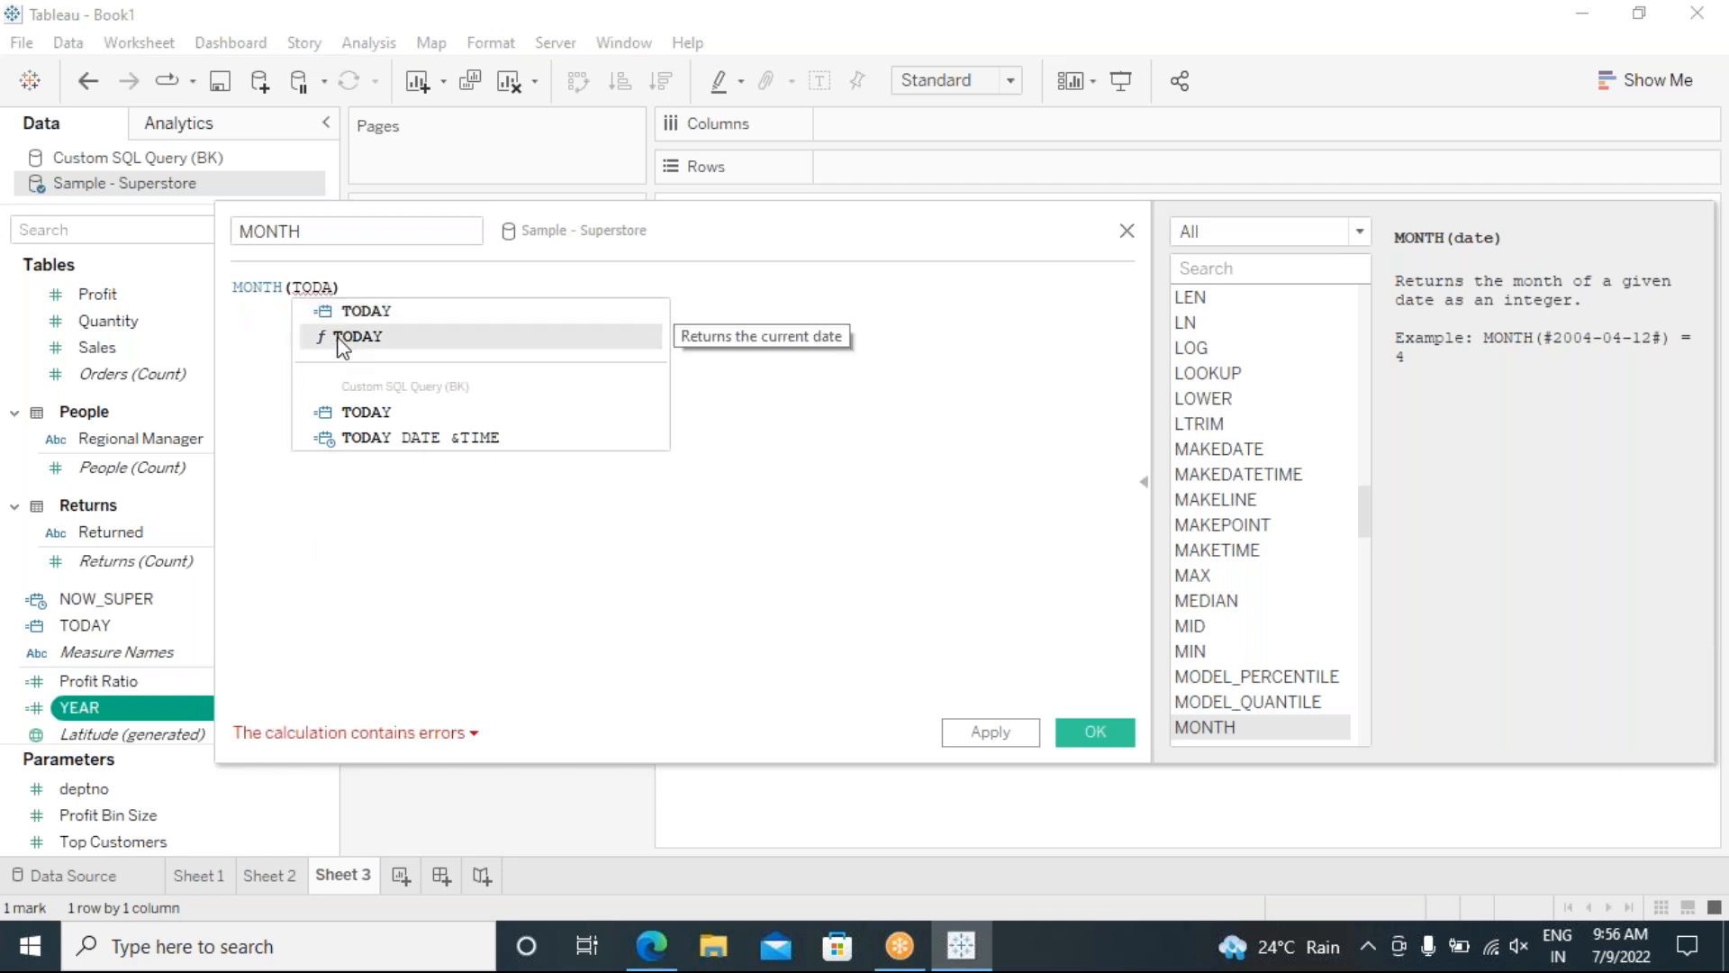
{"action": "left_click", "coordinate": [334, 337]}
{"action": "key", "text": "Return"}
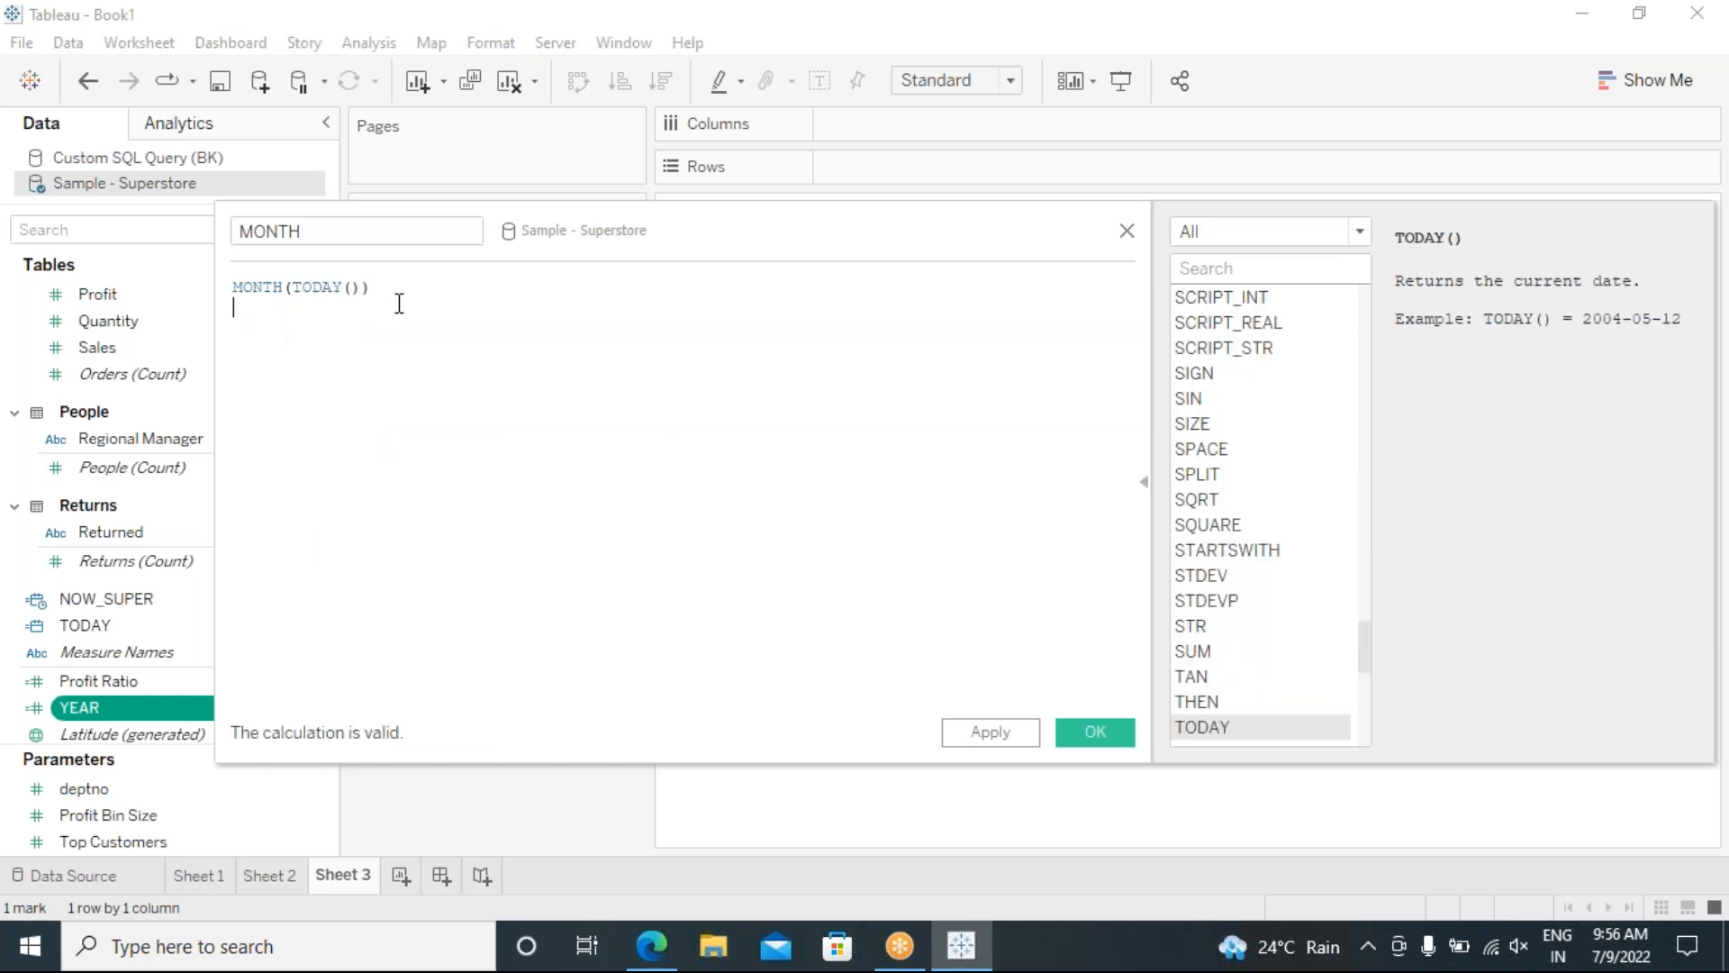
{"action": "type", "text": "//"}
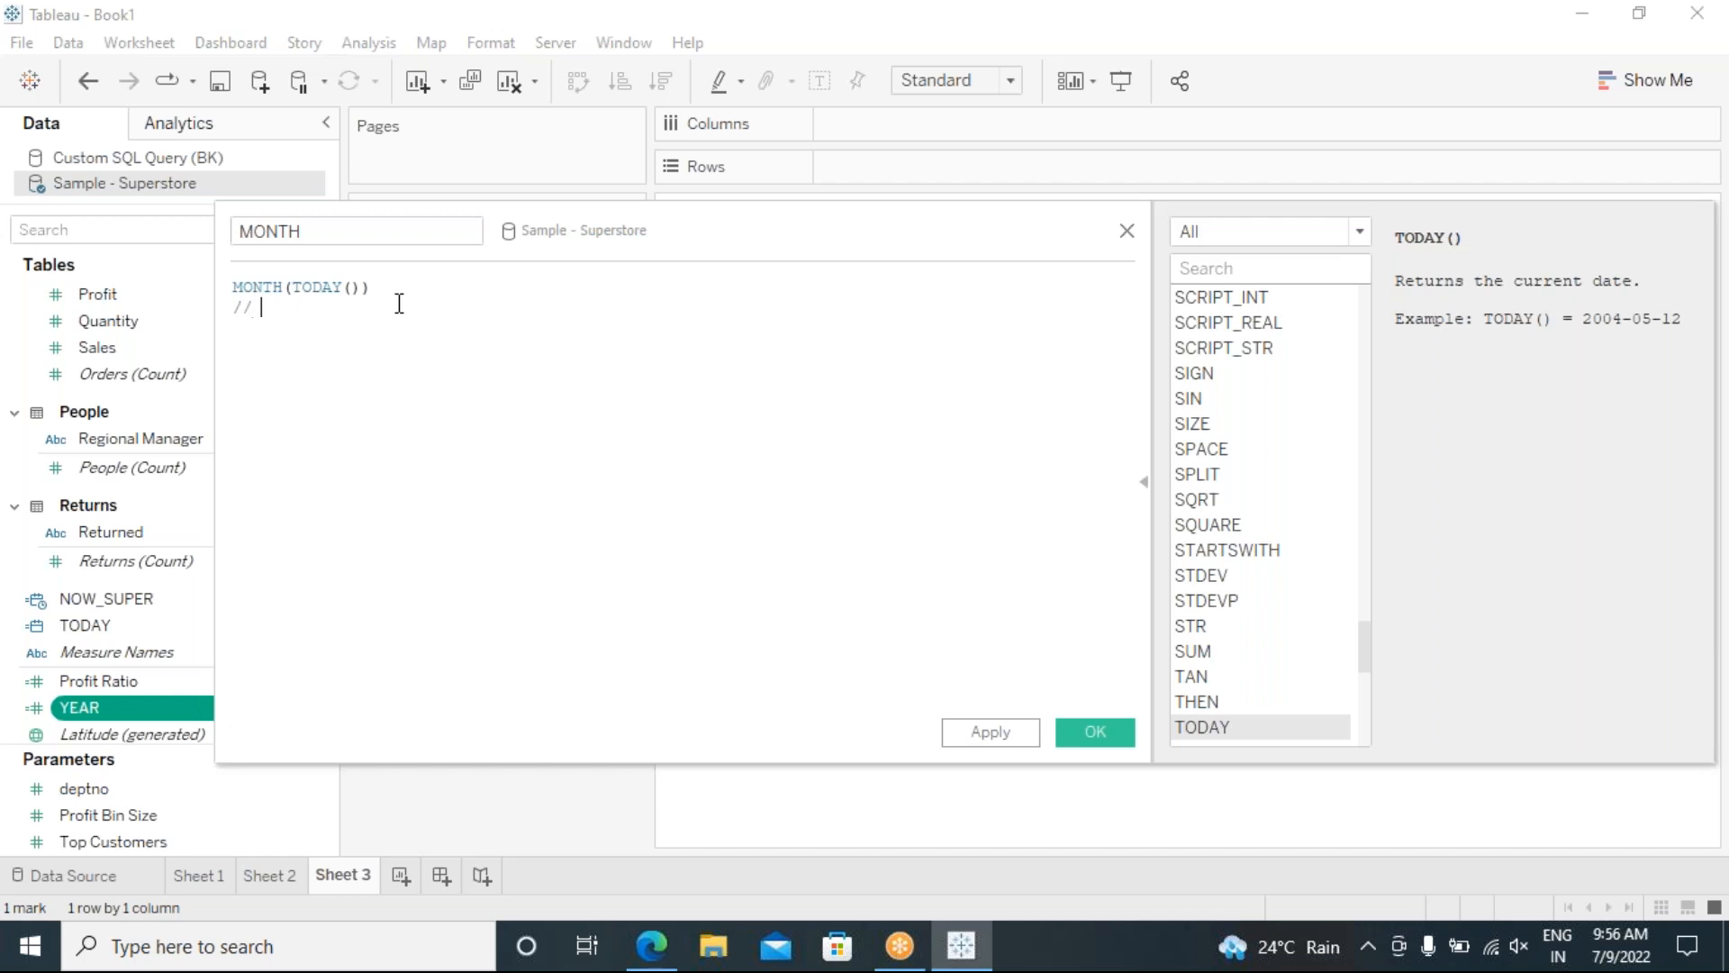
{"action": "type", "text": " 07"}
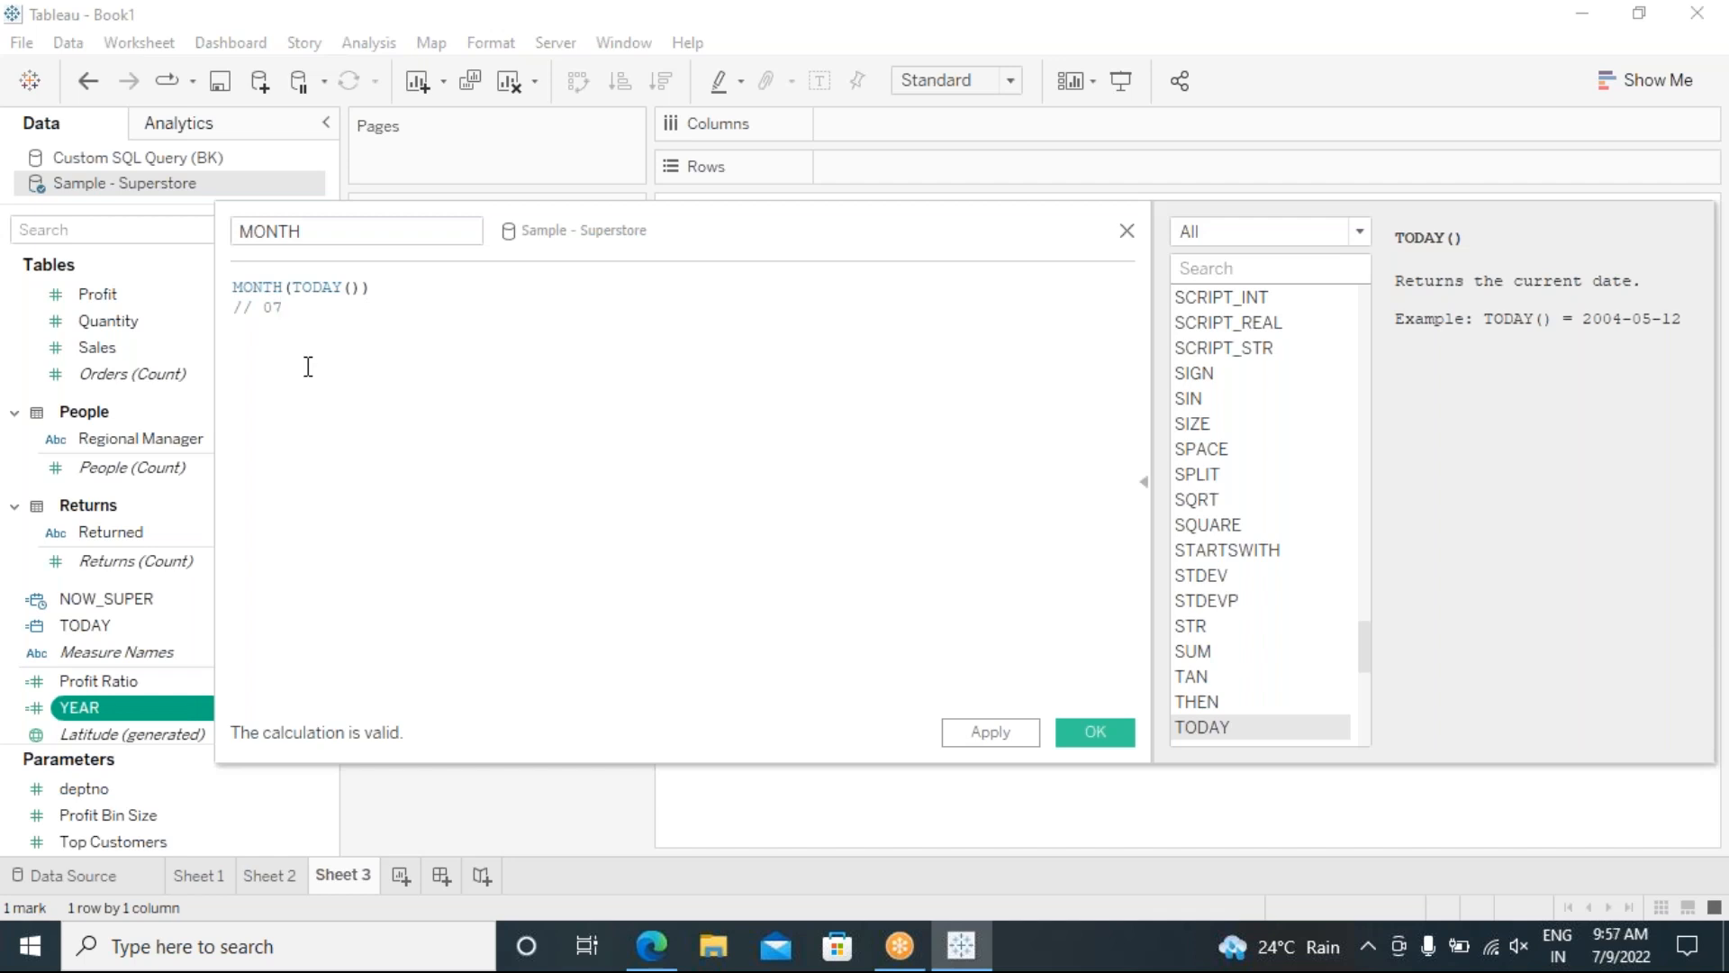
{"action": "left_click", "coordinate": [1091, 733]}
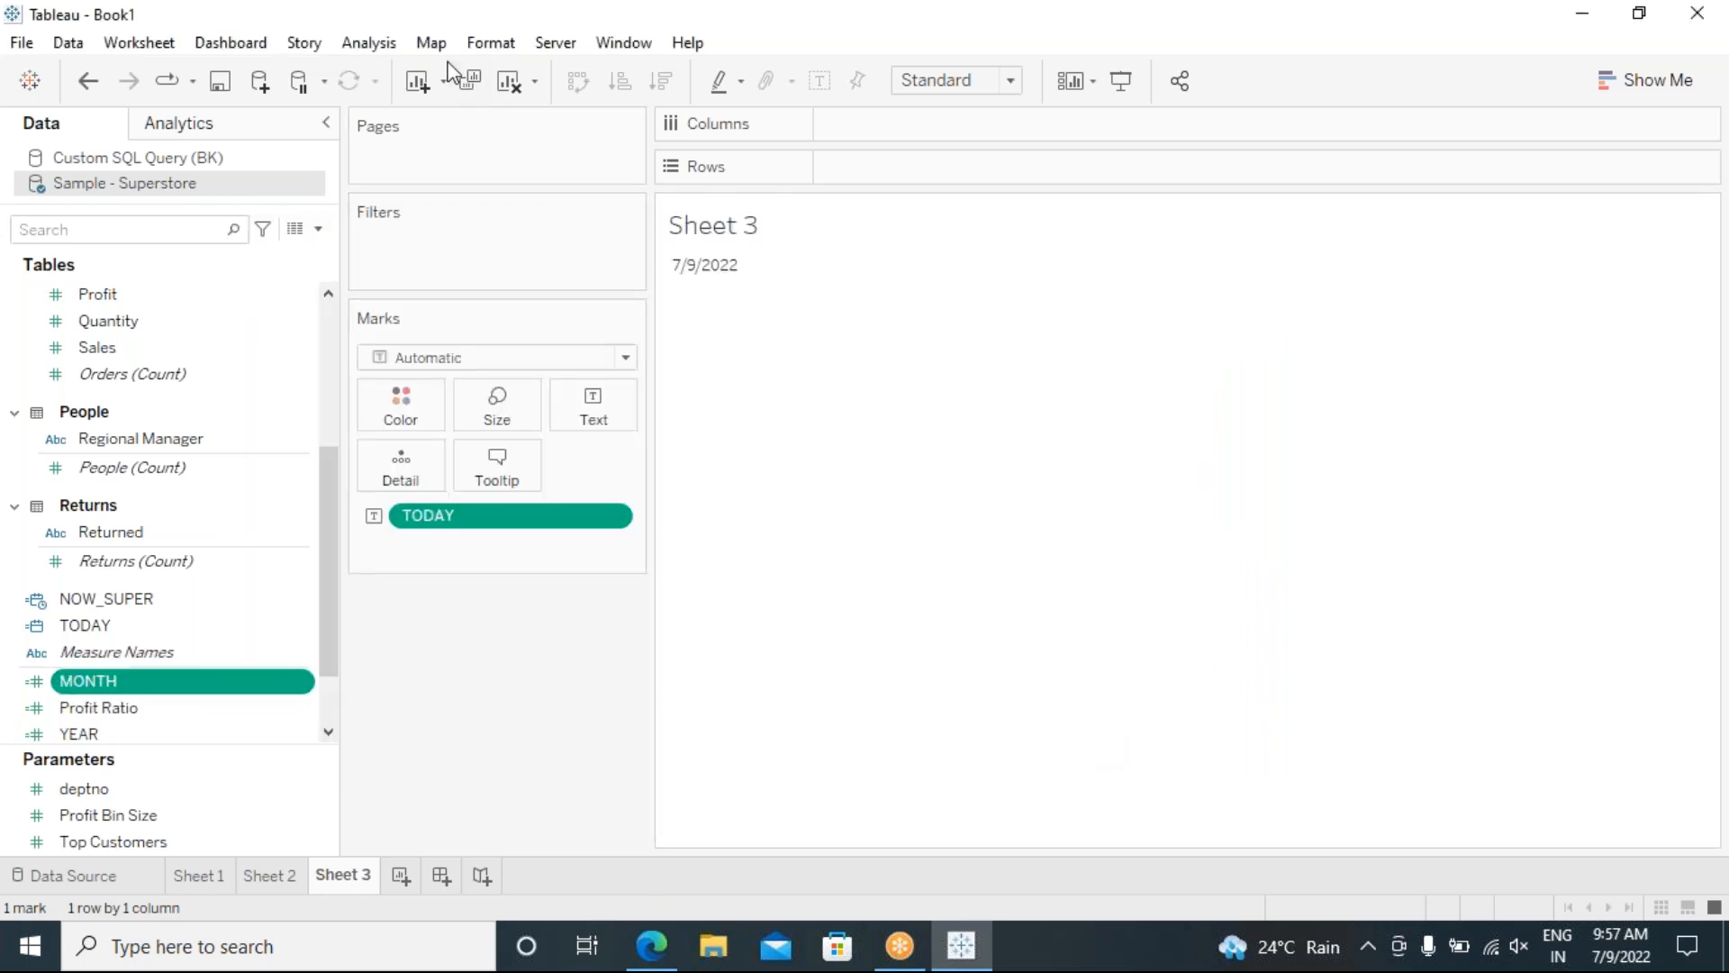
Step: Create a calculated field DAY with formula DAY(TODAY()) and the comment //09
{"action": "left_click", "coordinate": [386, 44]}
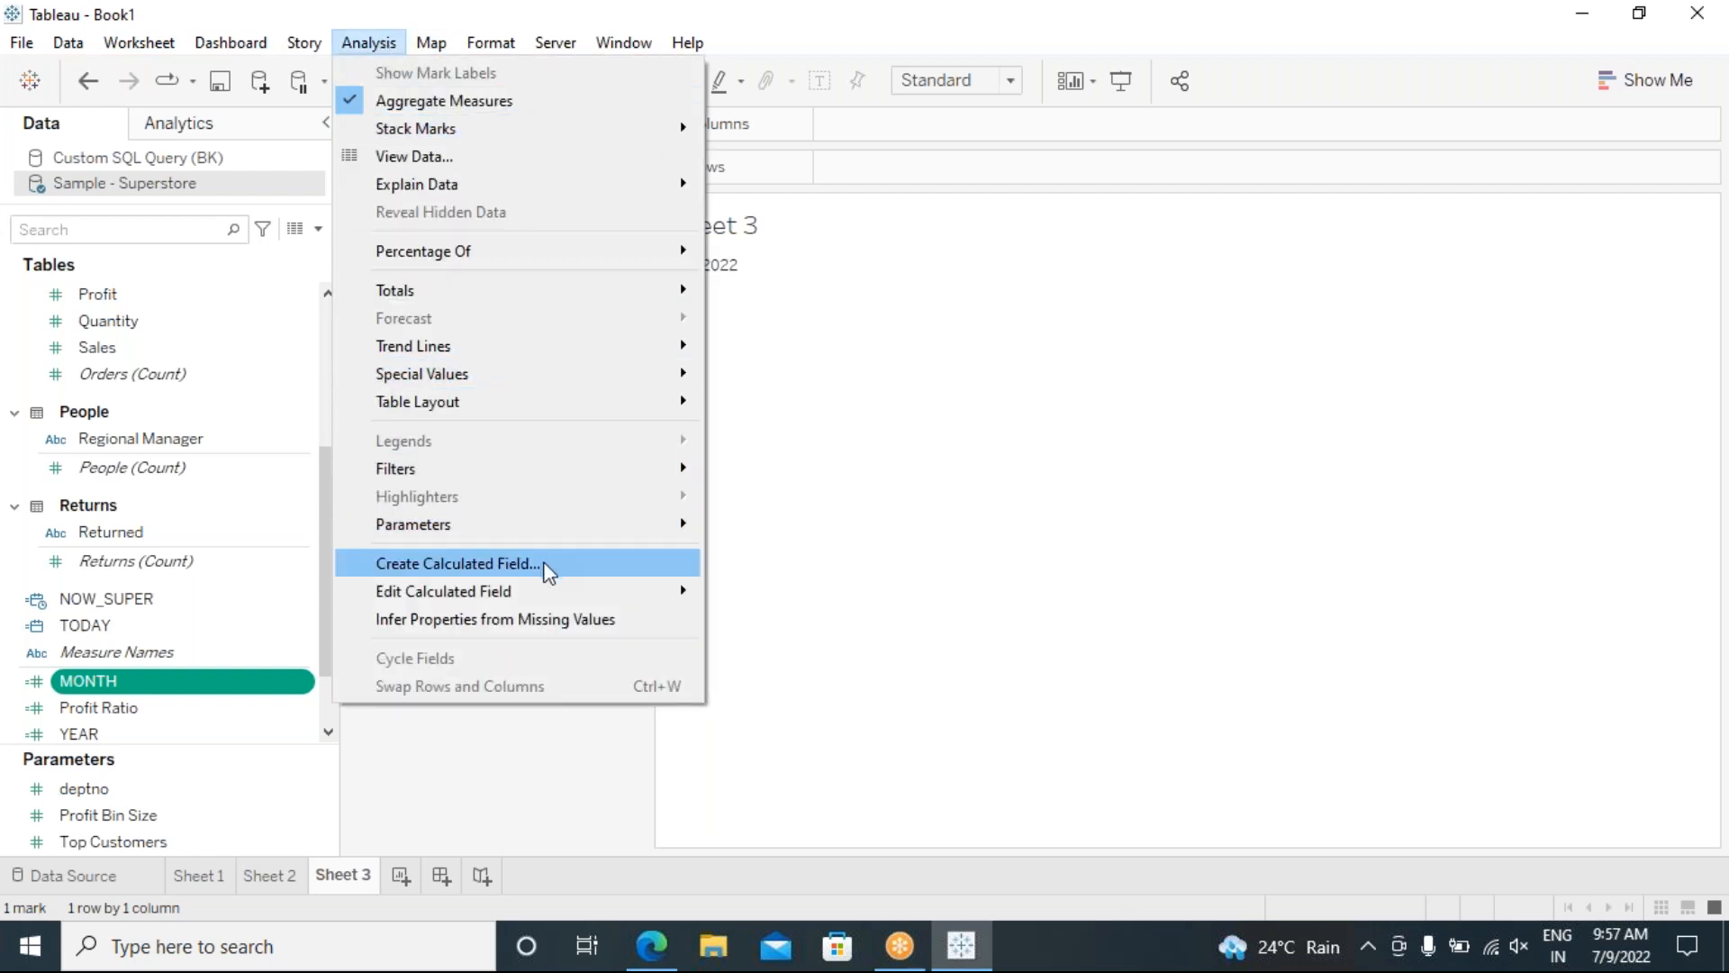
{"action": "left_click", "coordinate": [544, 564]}
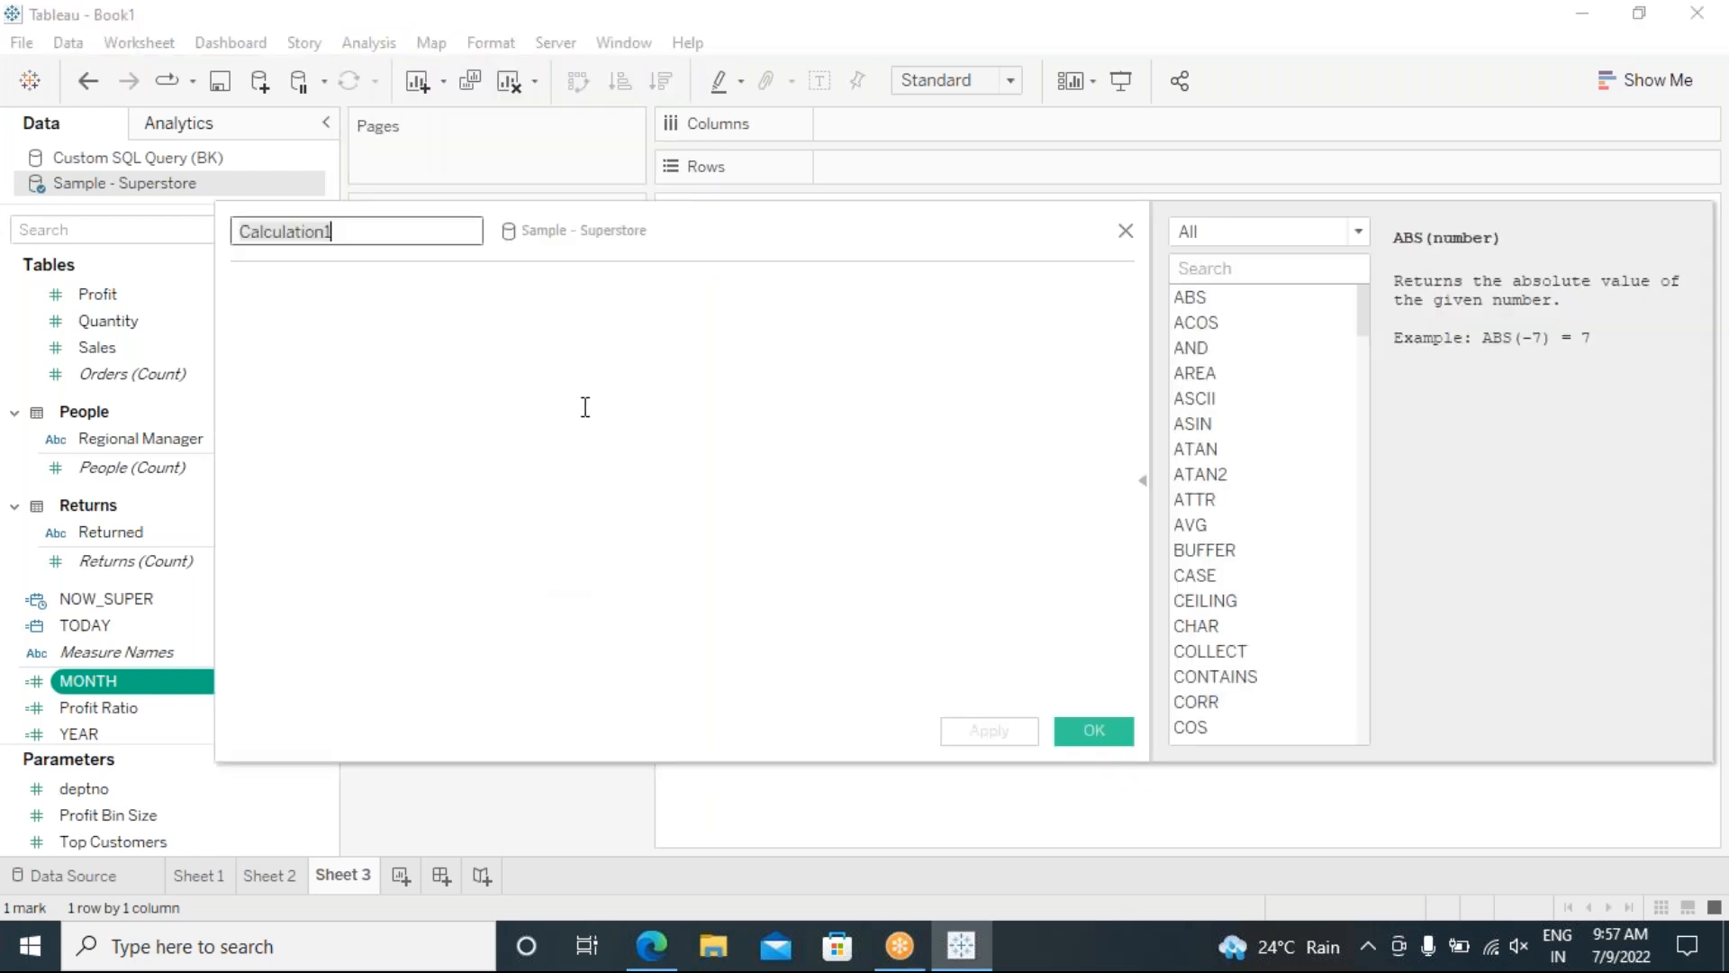
{"action": "type", "text": "DAY"}
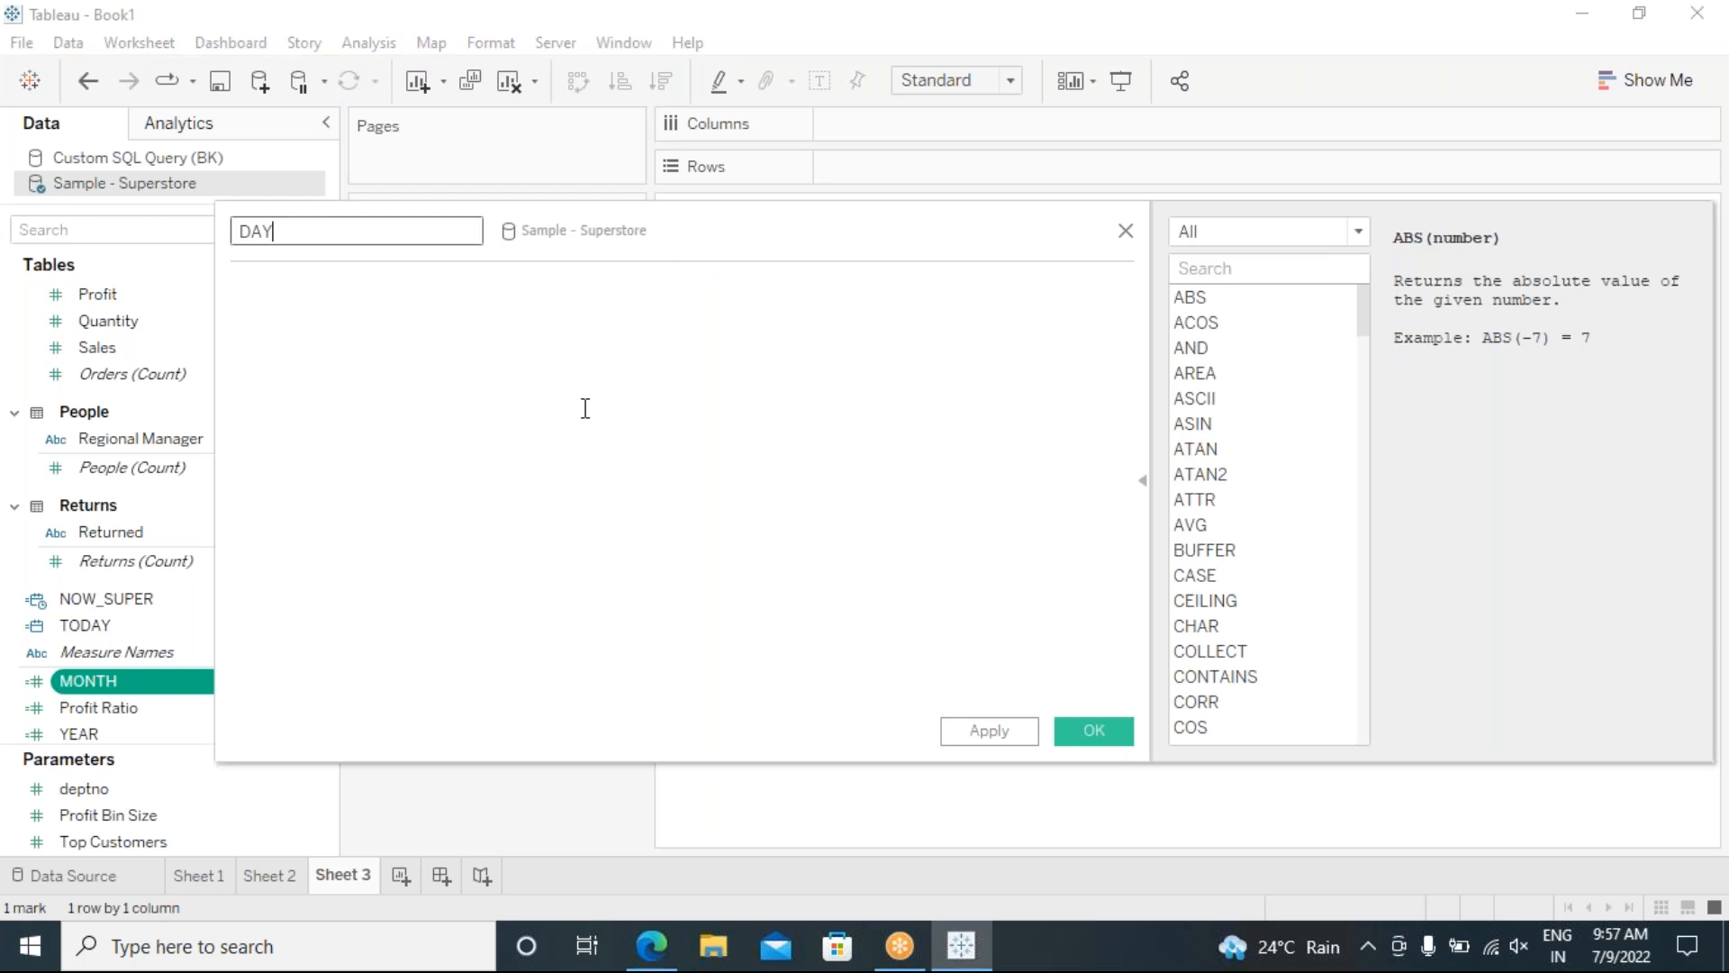
{"action": "left_click", "coordinate": [459, 370]}
{"action": "type", "text": "DA"}
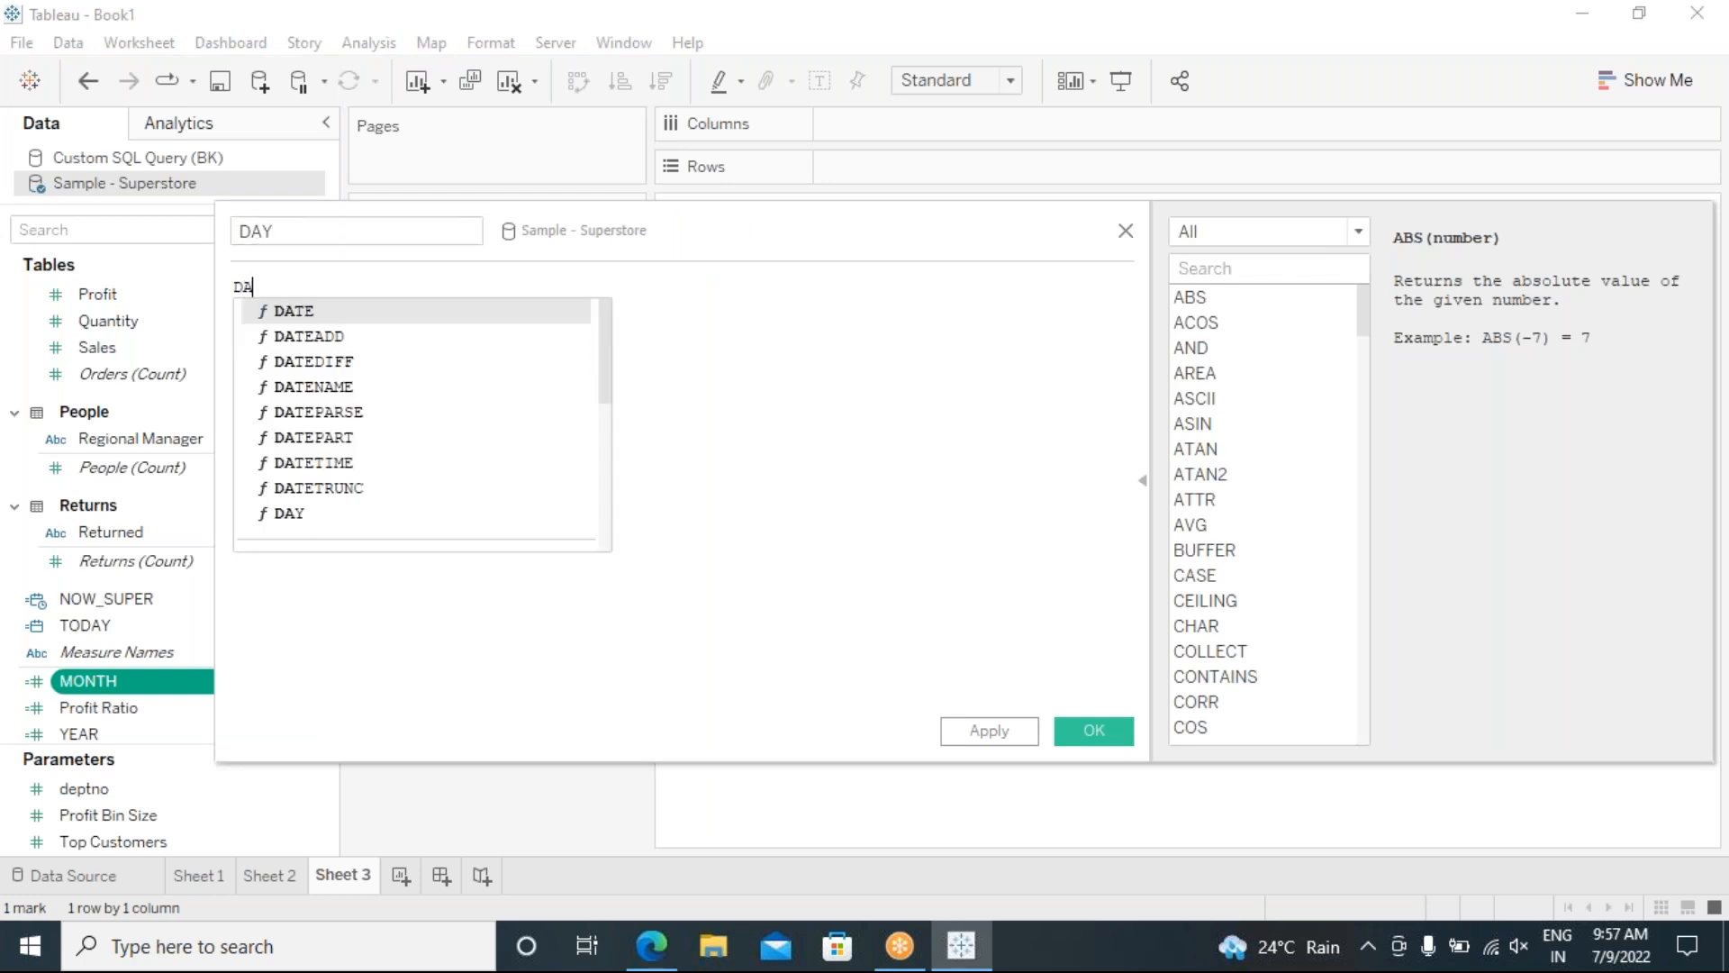
{"action": "type", "text": "Y"}
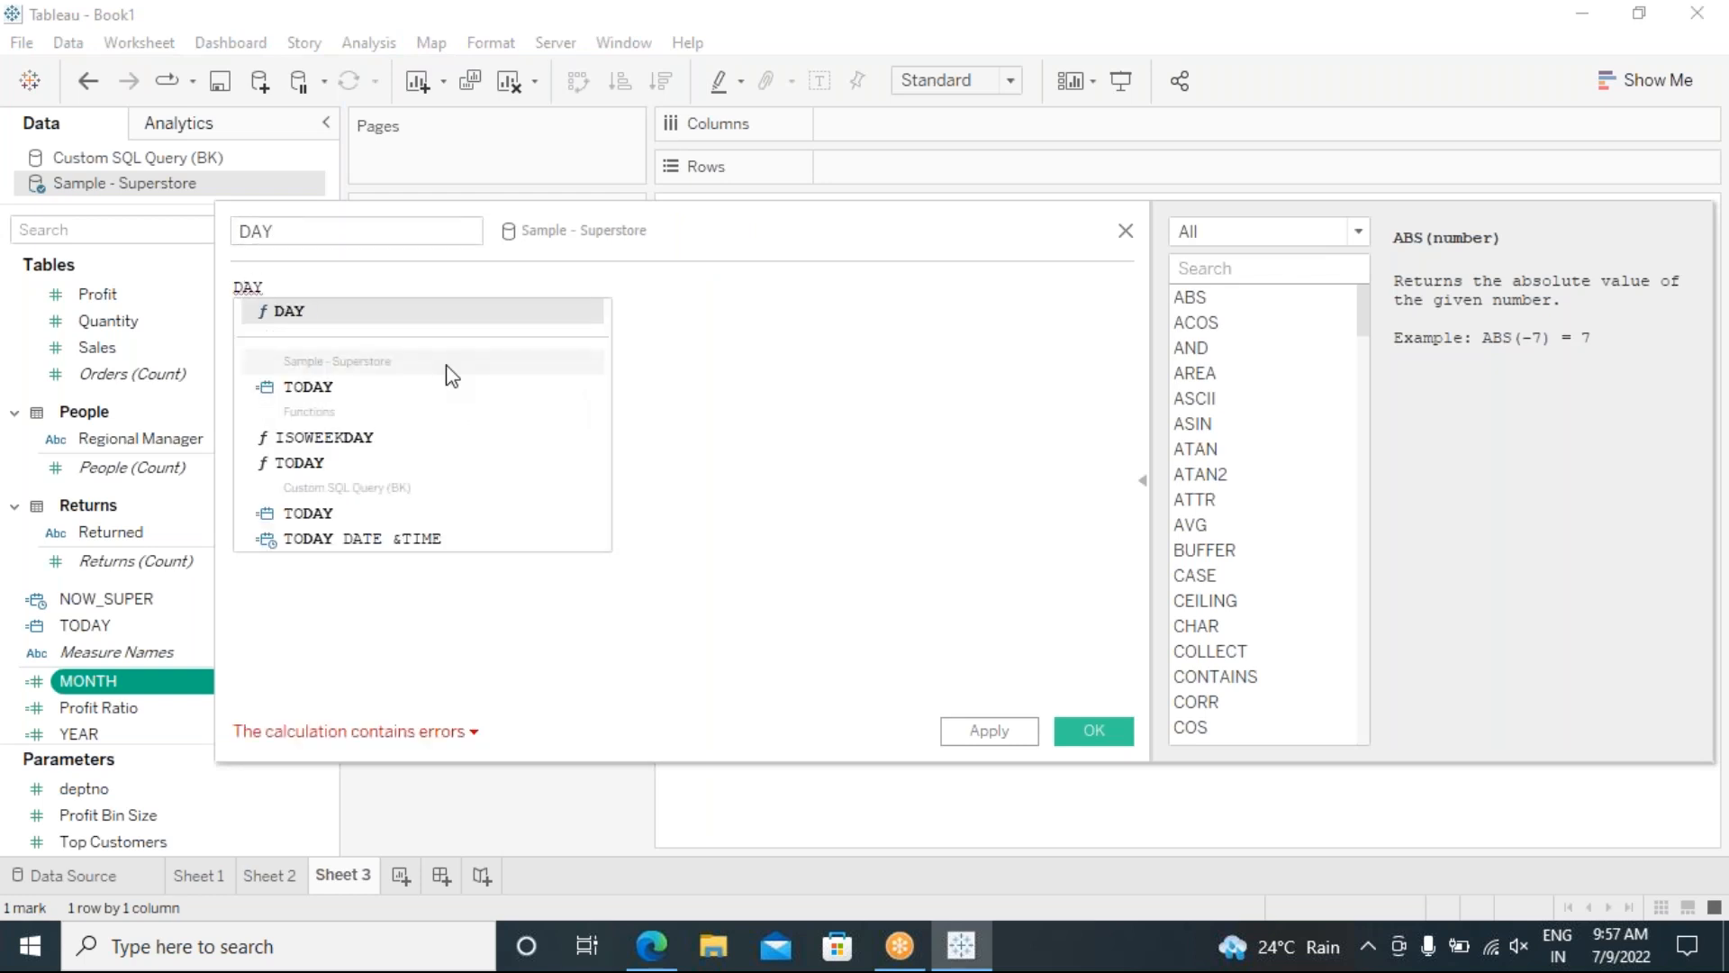
{"action": "left_click", "coordinate": [313, 313]}
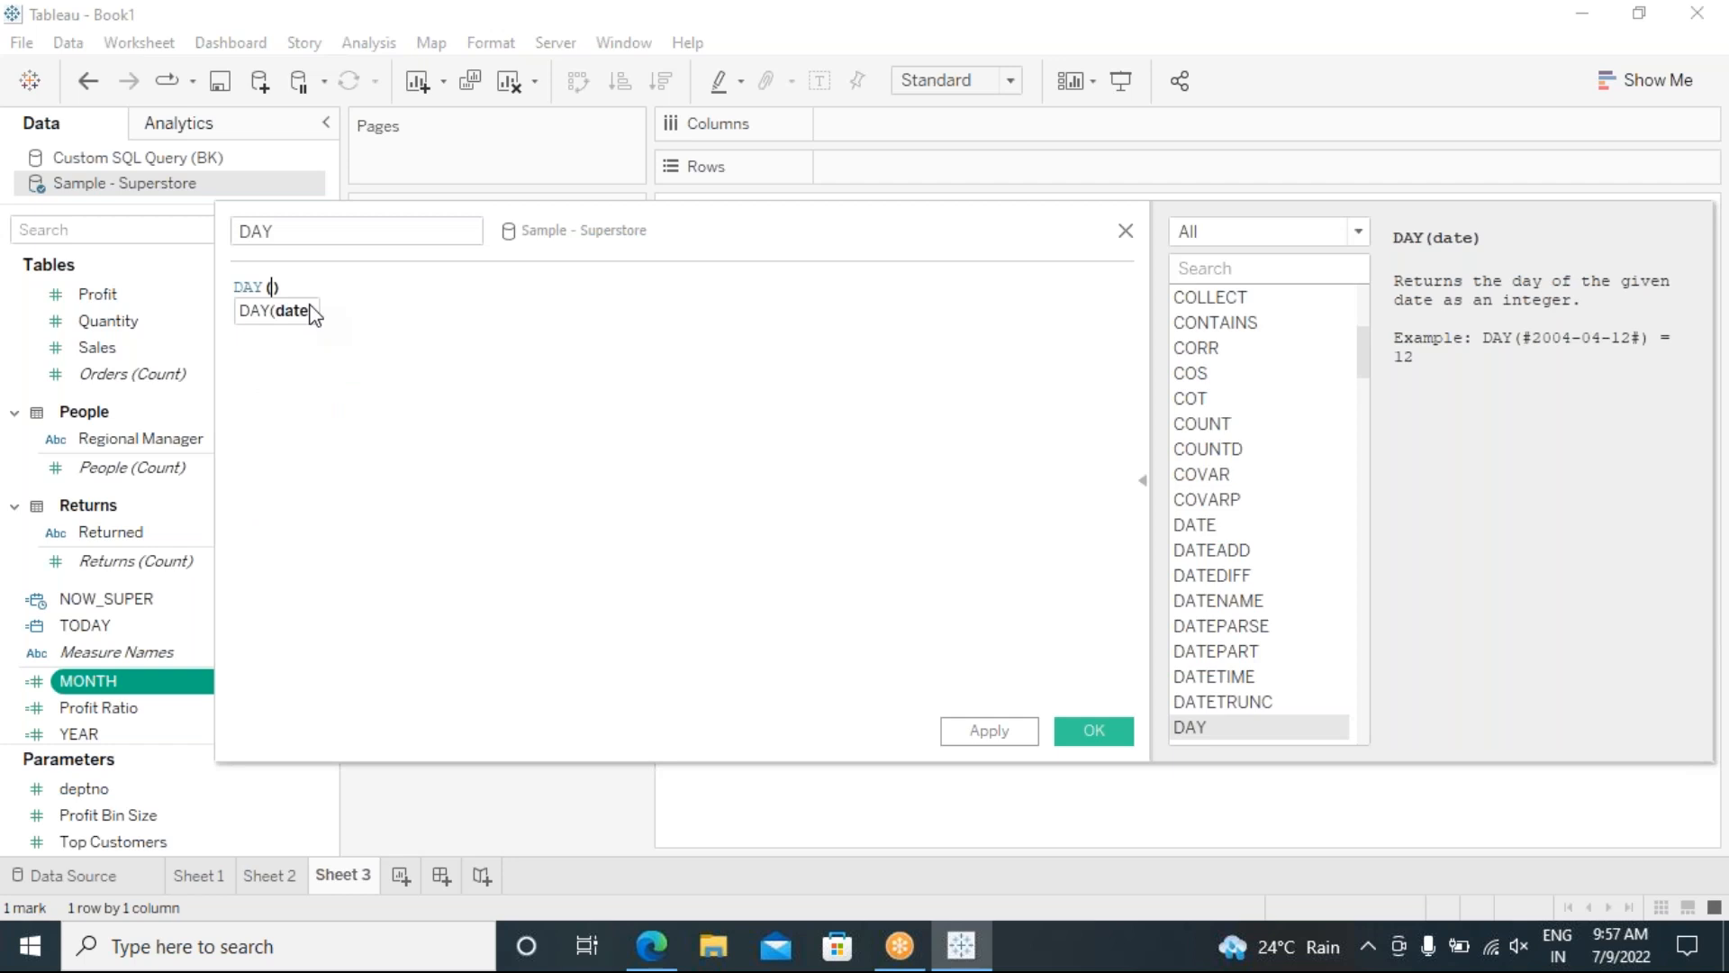
{"action": "type", "text": "TODA"}
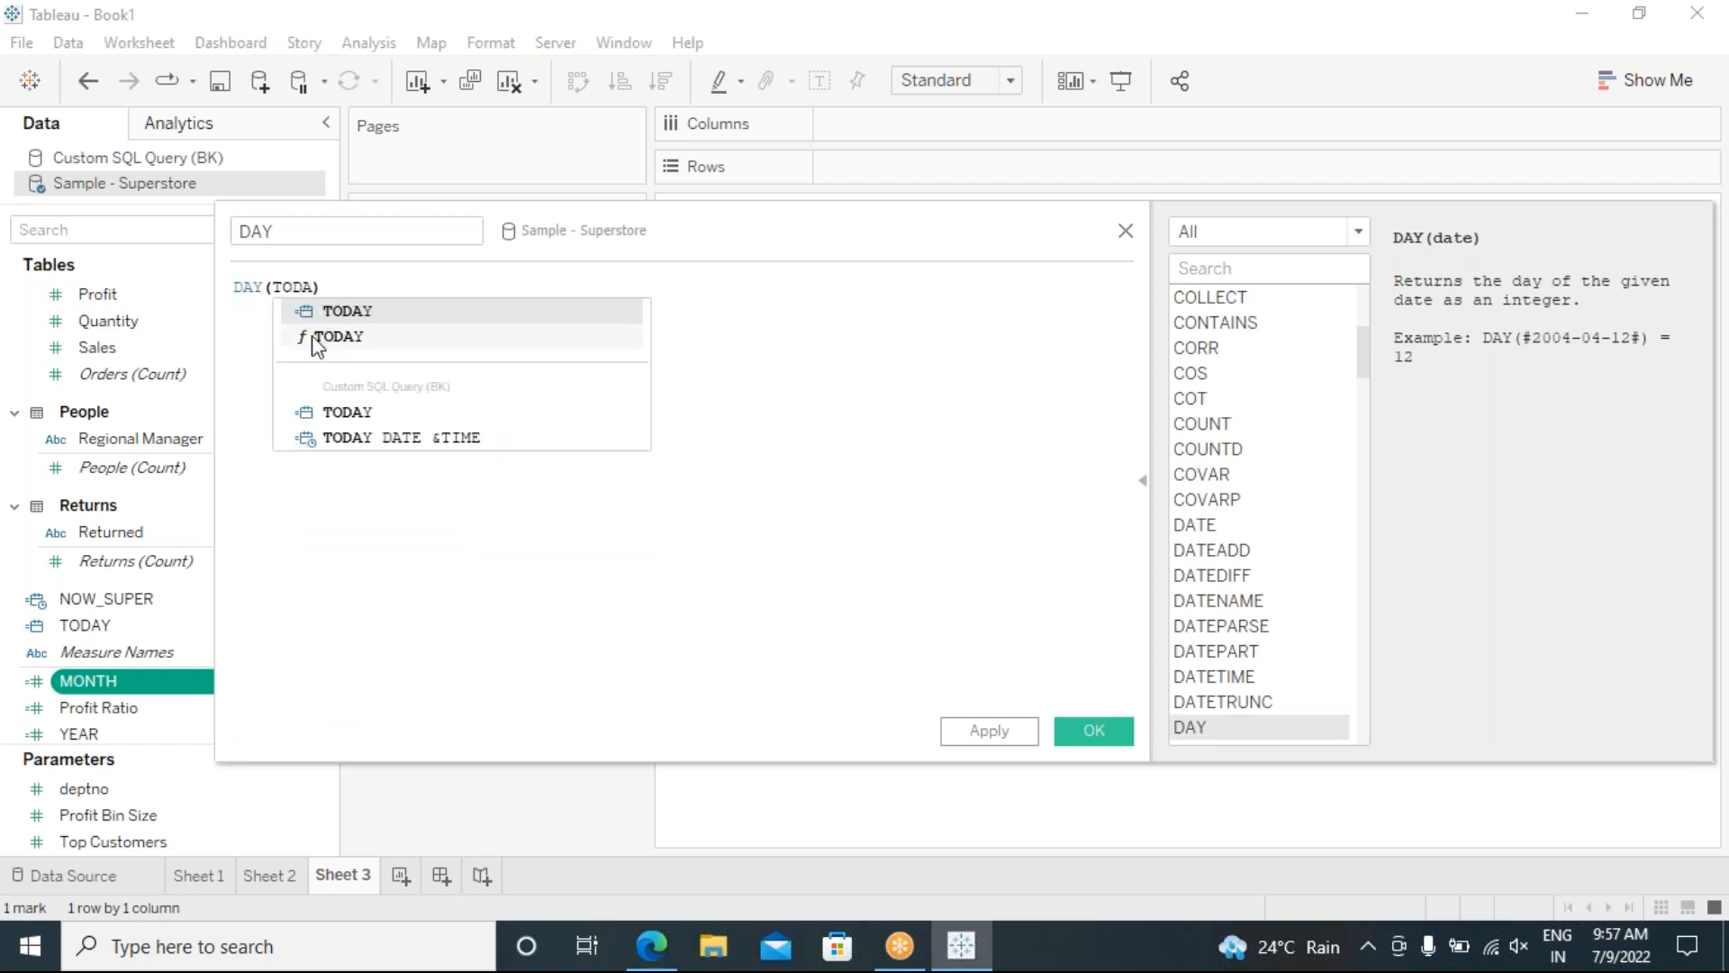
{"action": "left_click", "coordinate": [321, 339]}
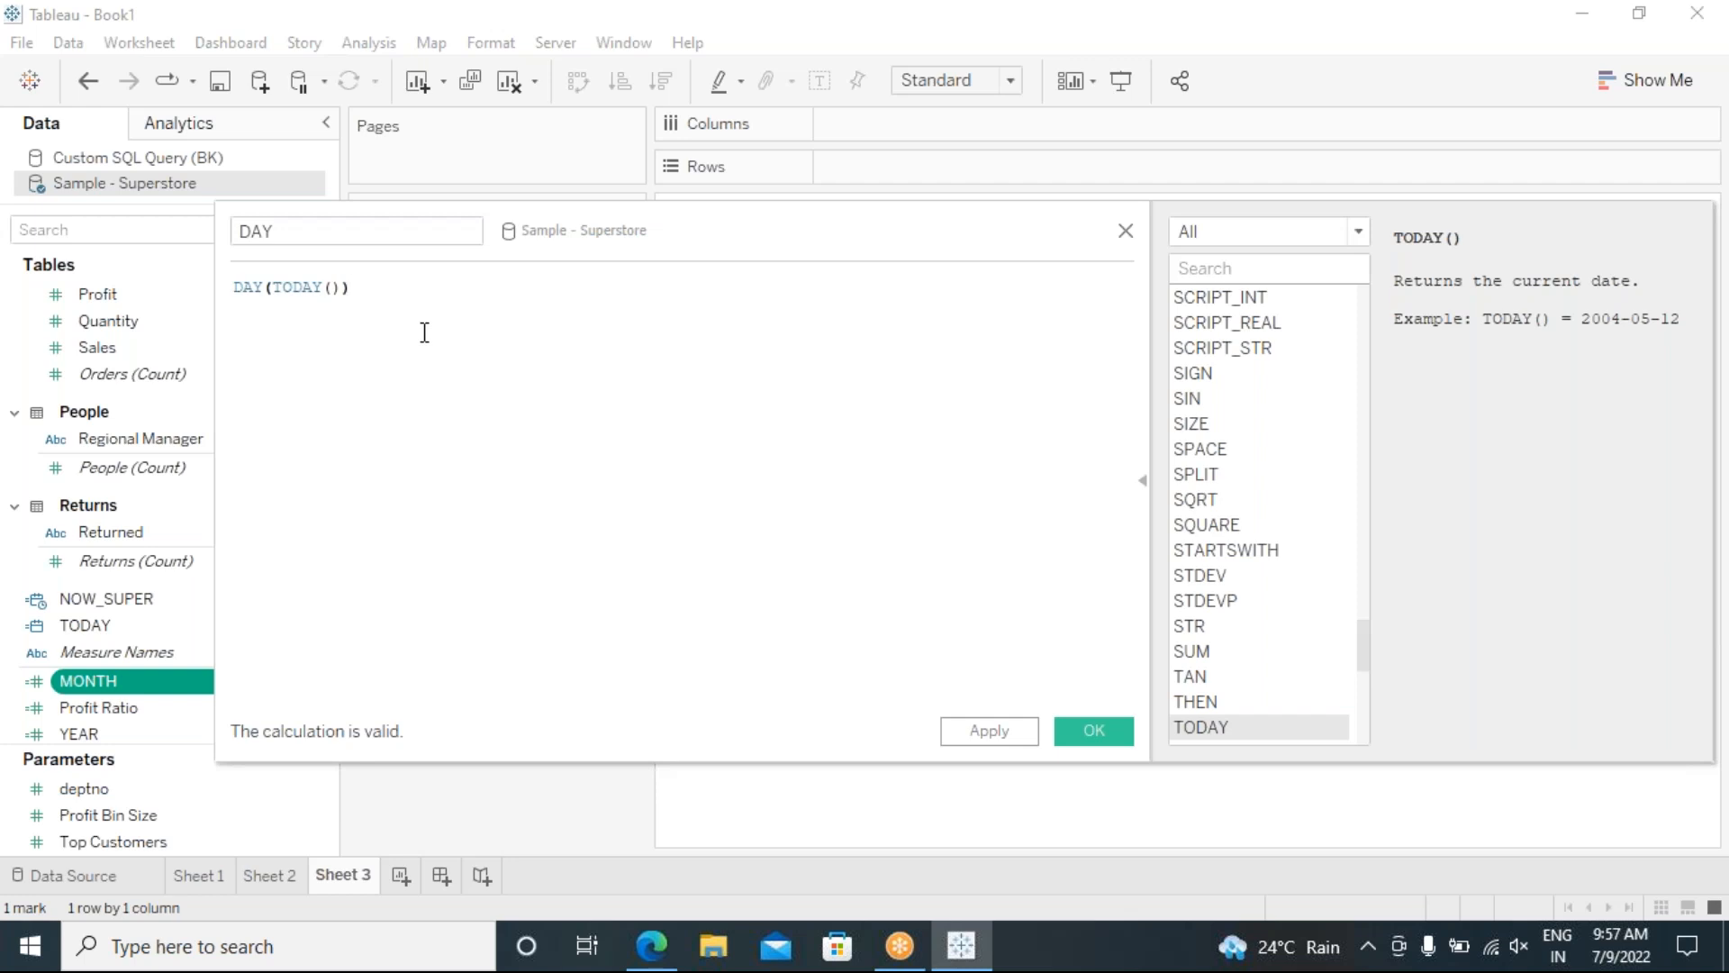
{"action": "key", "text": "Return"}
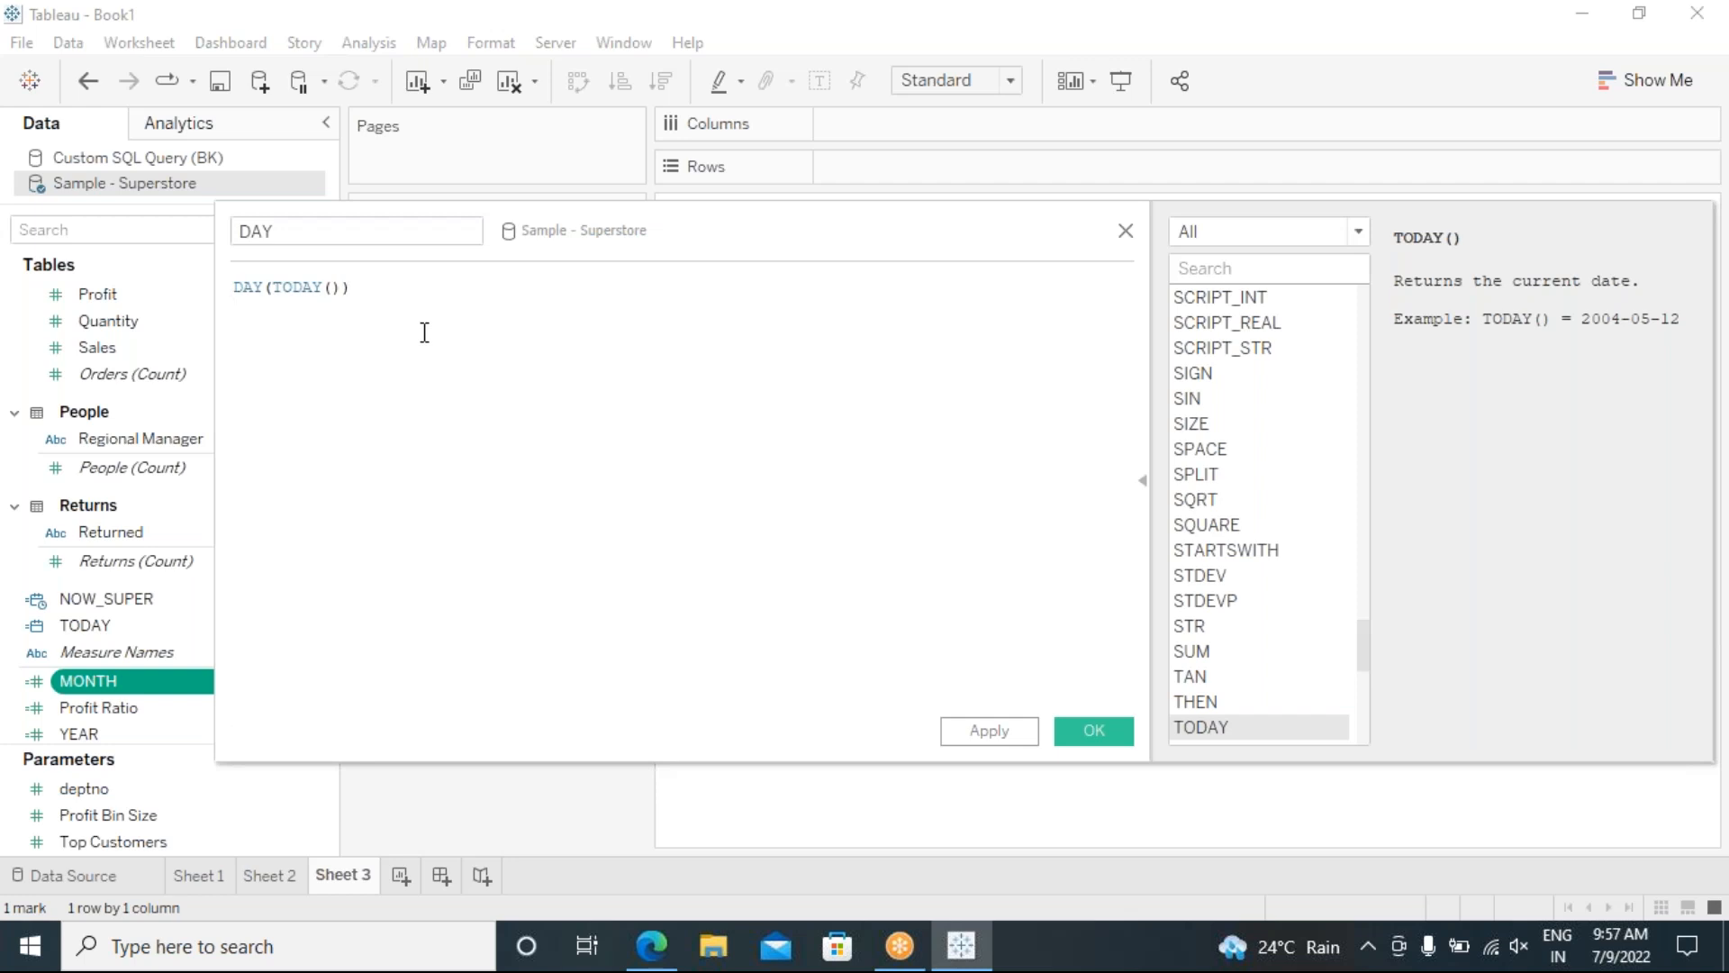
{"action": "type", "text": "//09"}
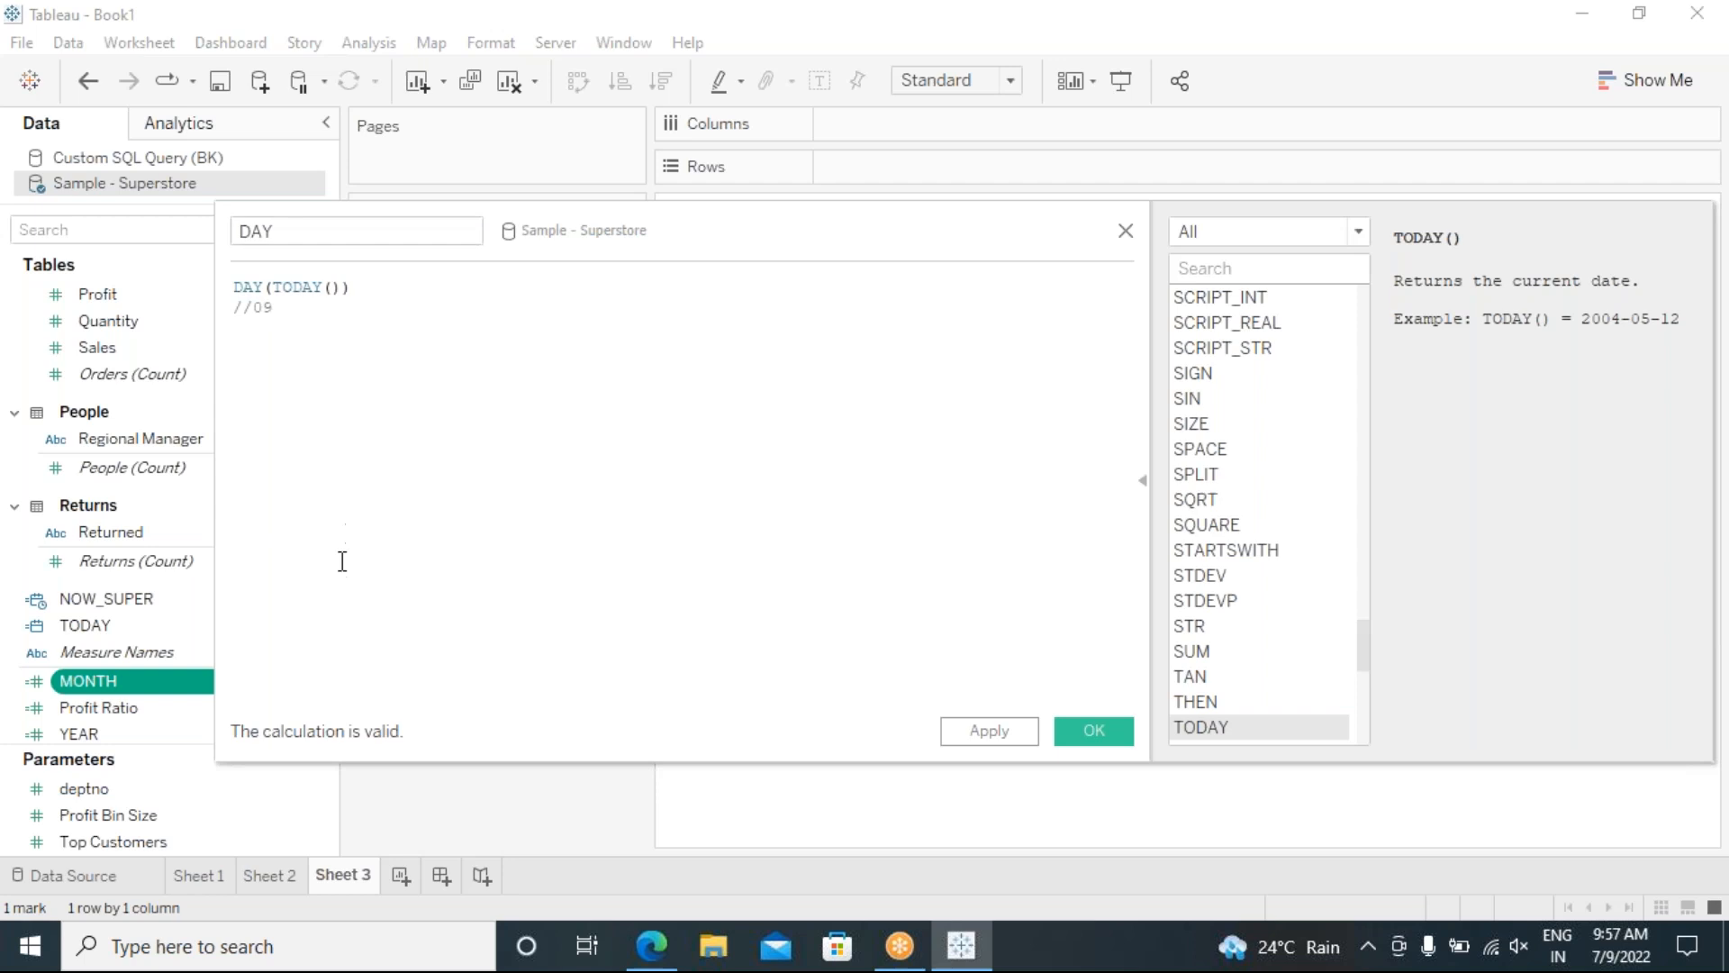
{"action": "left_click", "coordinate": [1088, 734]}
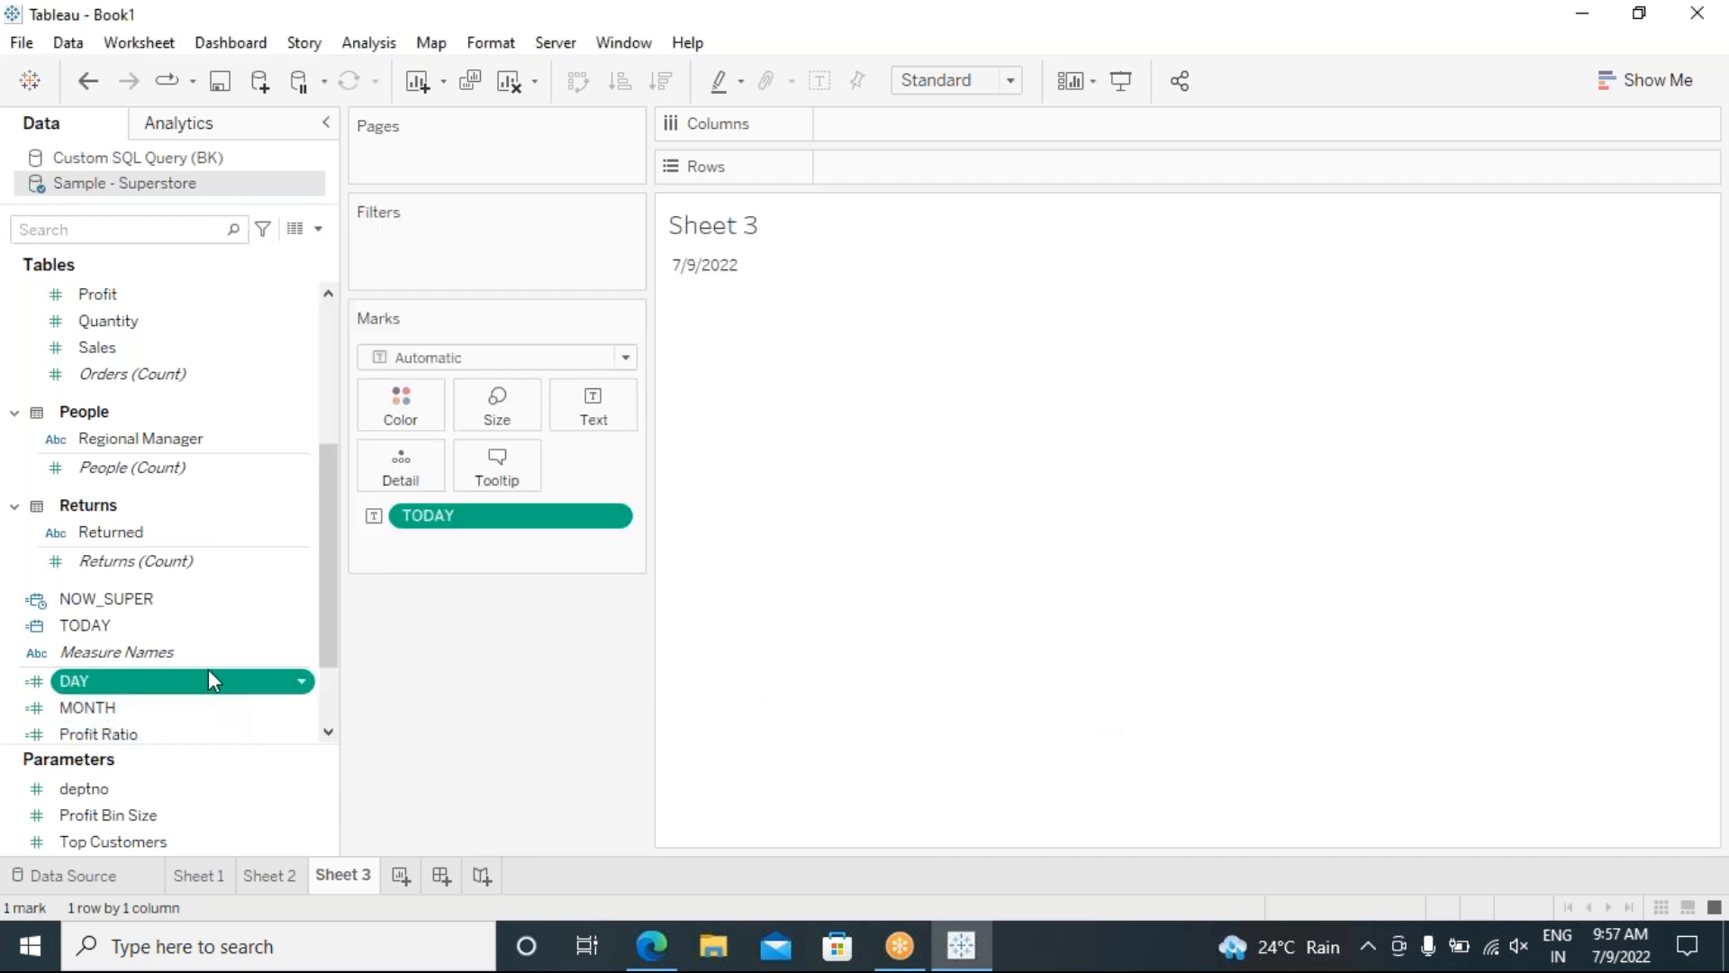
Step: Enlarge and scroll the Data pane field list, then right-click the MONTH field
{"action": "left_click_drag", "start_coordinate": [214, 748], "coordinate": [220, 810]}
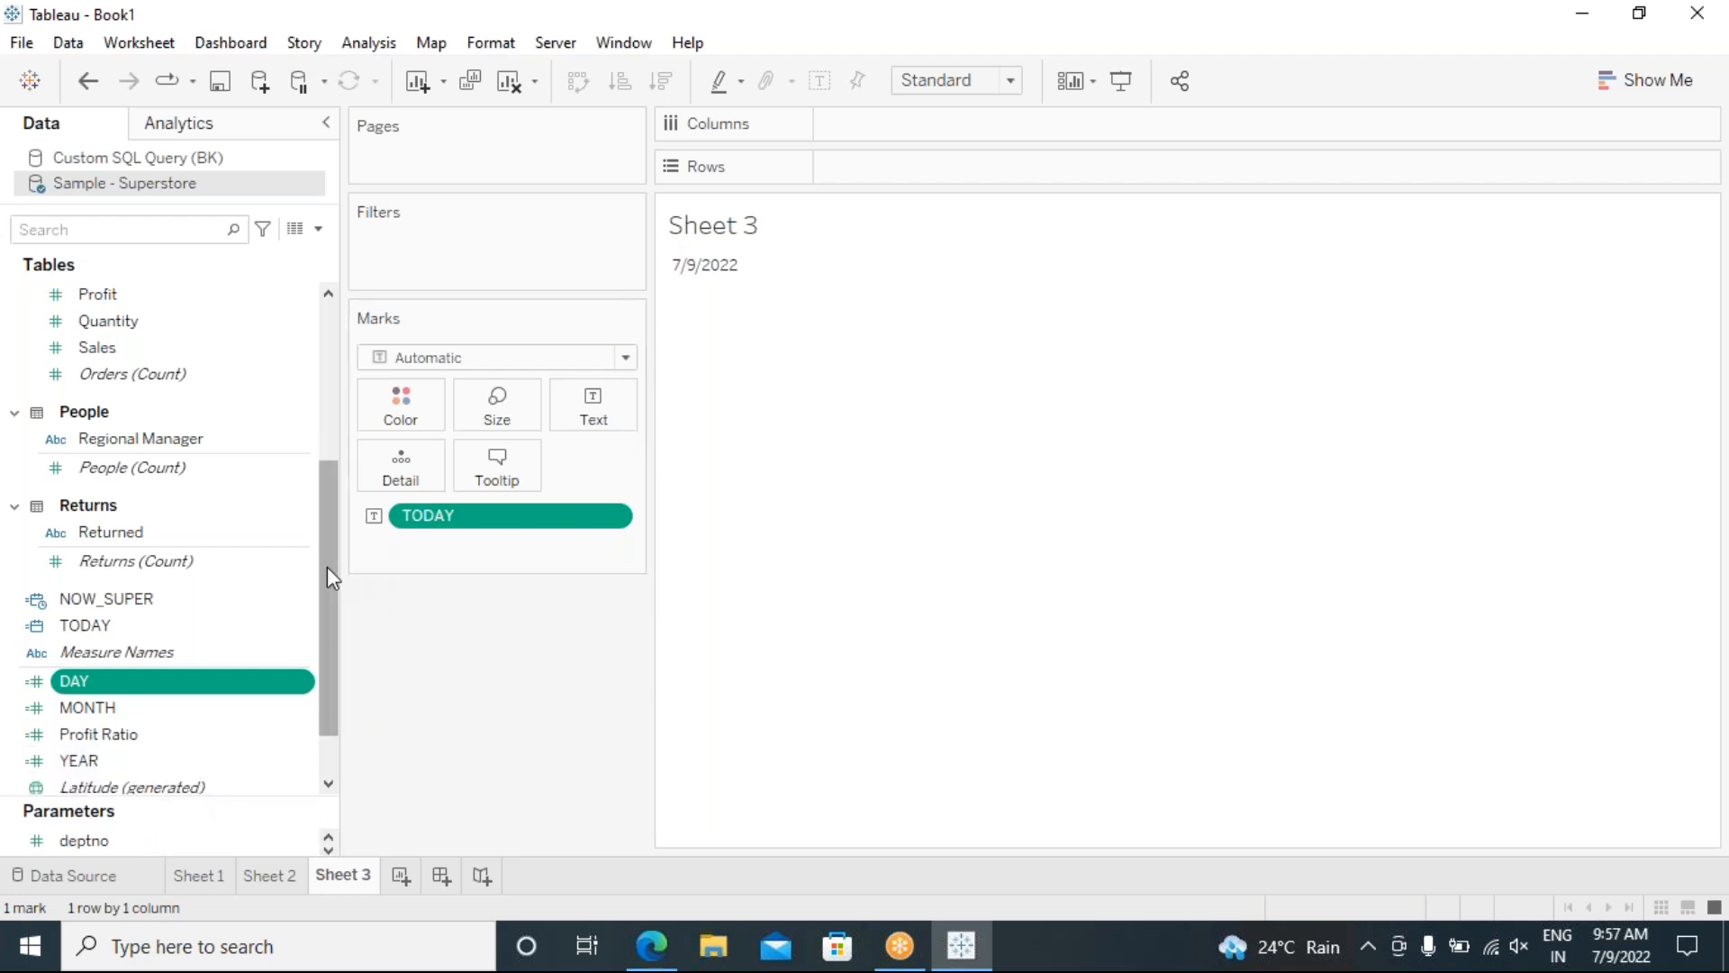
{"action": "scroll", "coordinate": [324, 610], "scroll_direction": "down", "scroll_amount": 2}
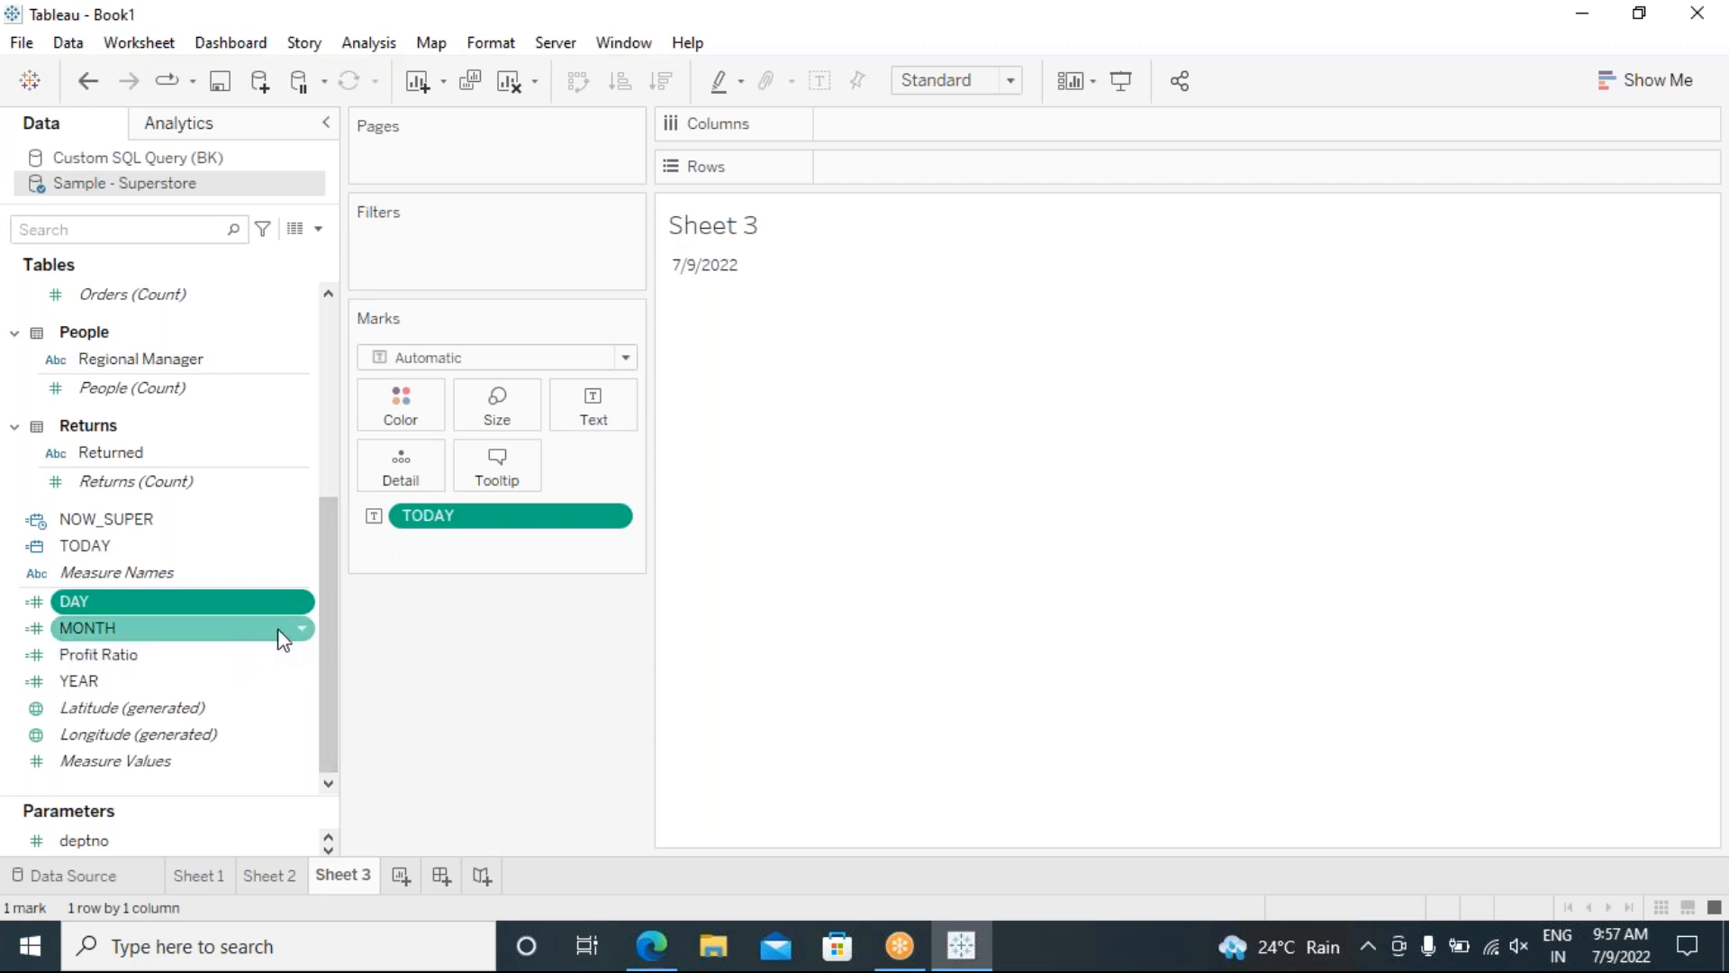
{"action": "left_click", "coordinate": [301, 633]}
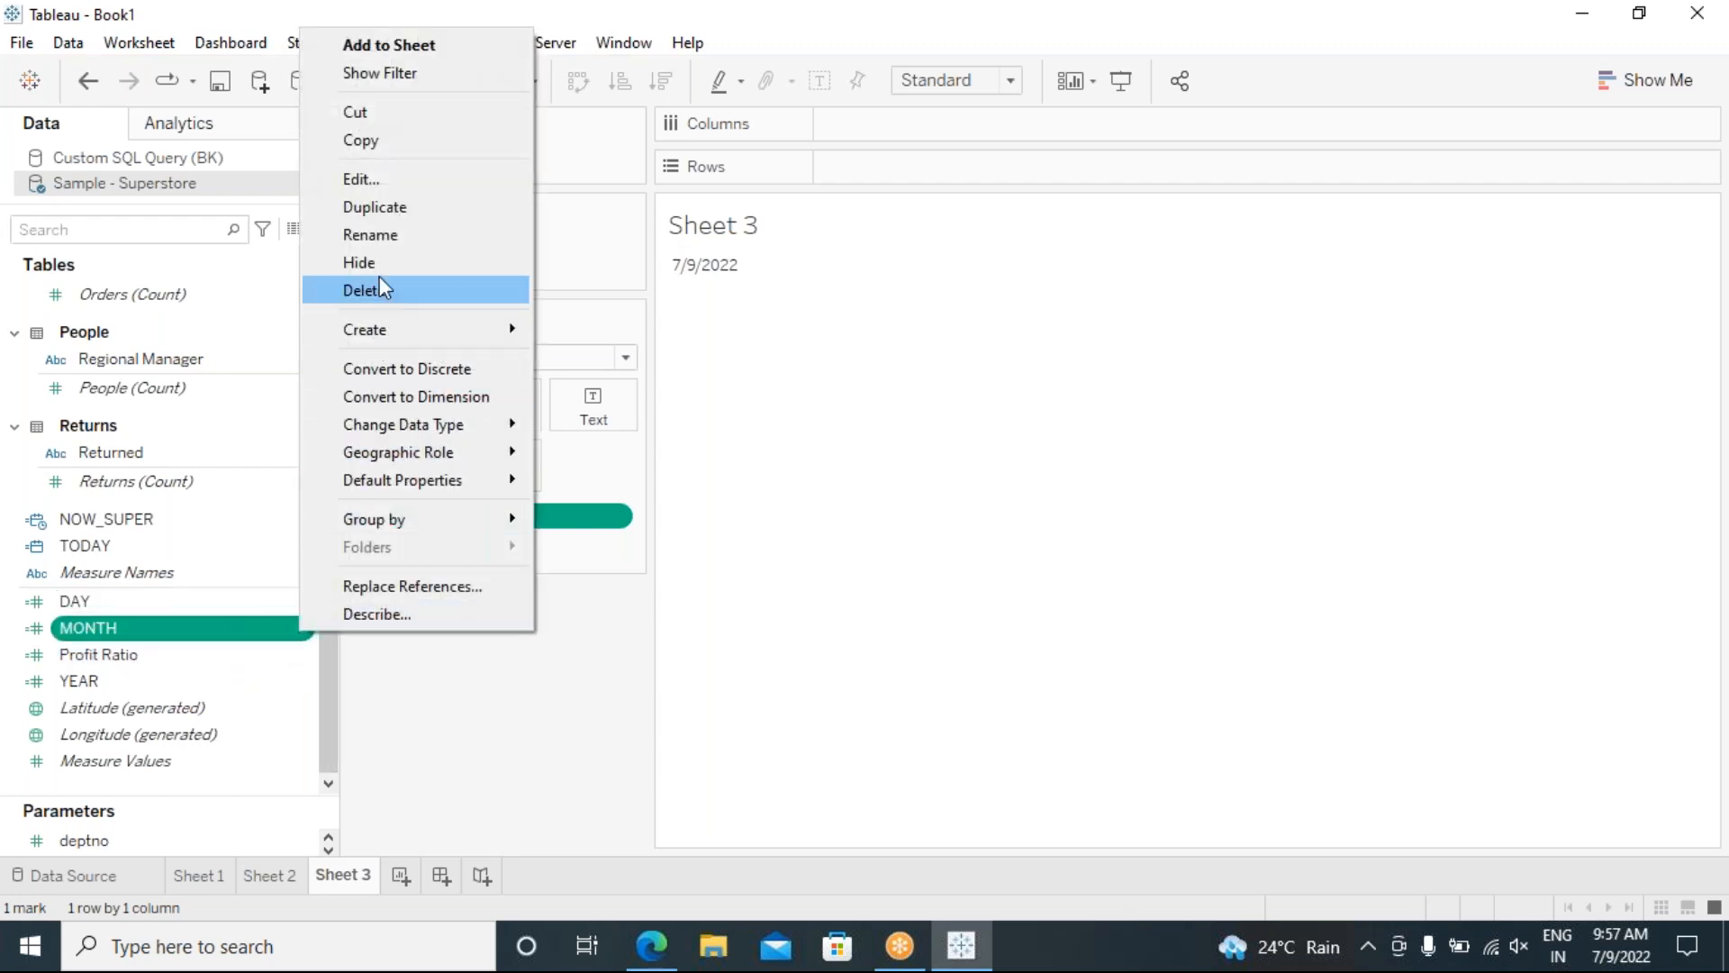
Step: Edit MONTH, adding an unfinished YEAR() line below its // 07 comment
{"action": "left_click", "coordinate": [391, 178]}
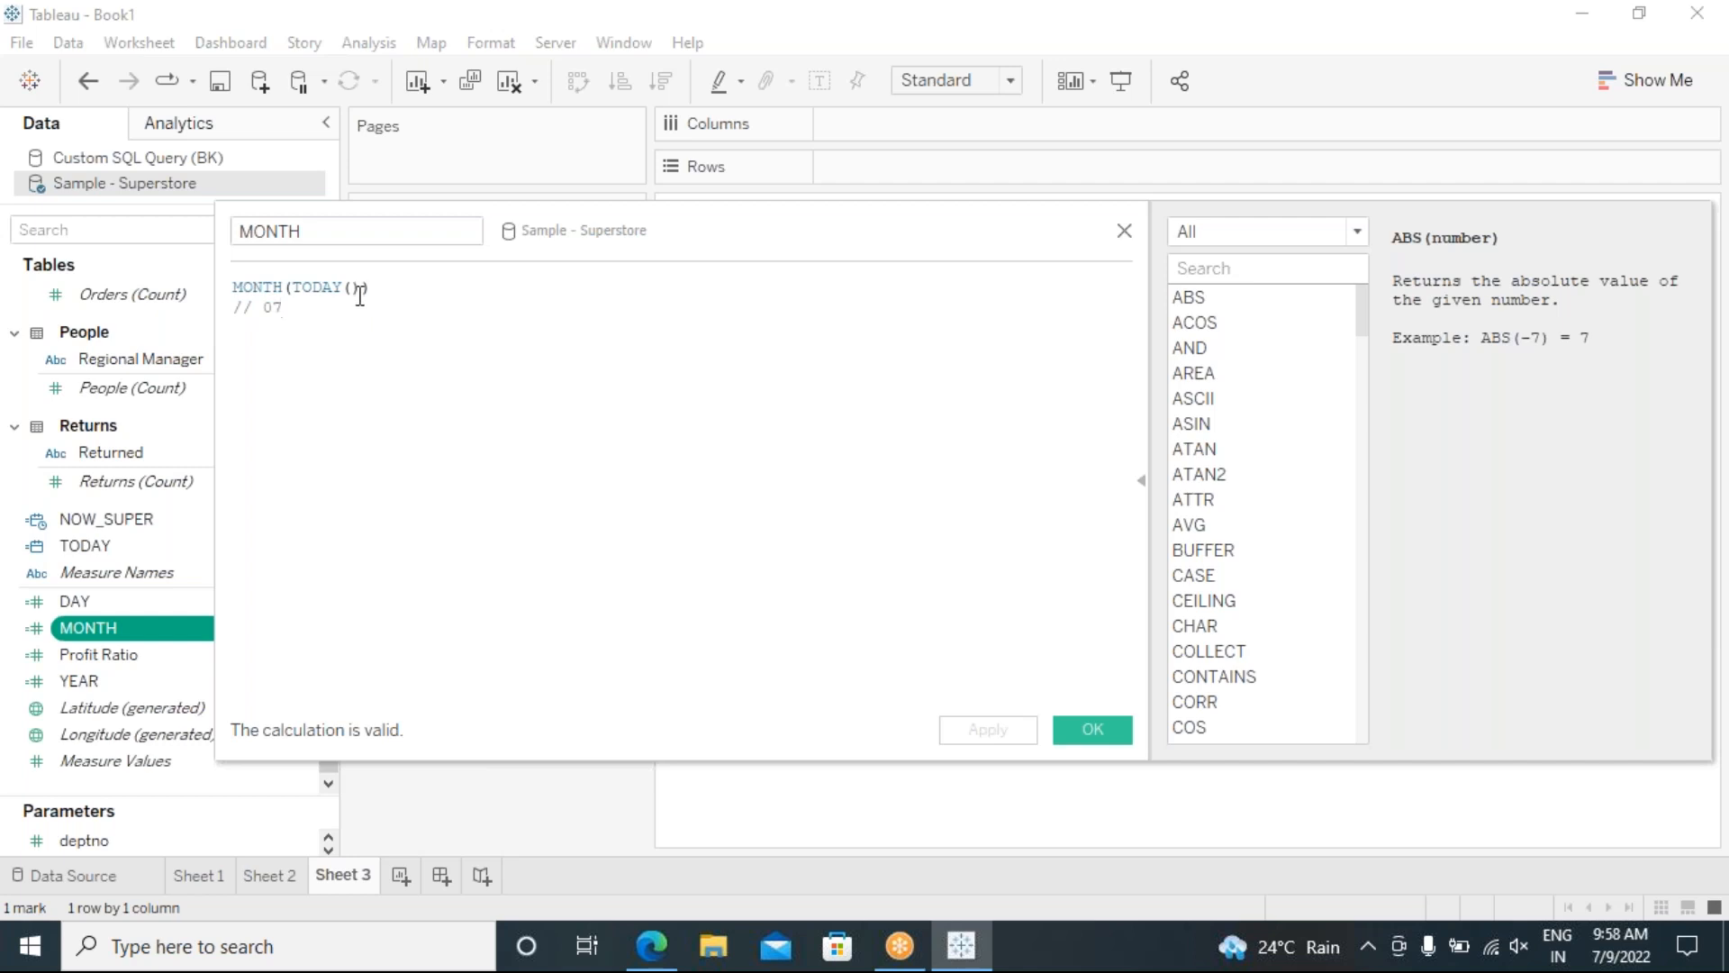
{"action": "left_click_drag", "start_coordinate": [360, 291], "coordinate": [299, 290]}
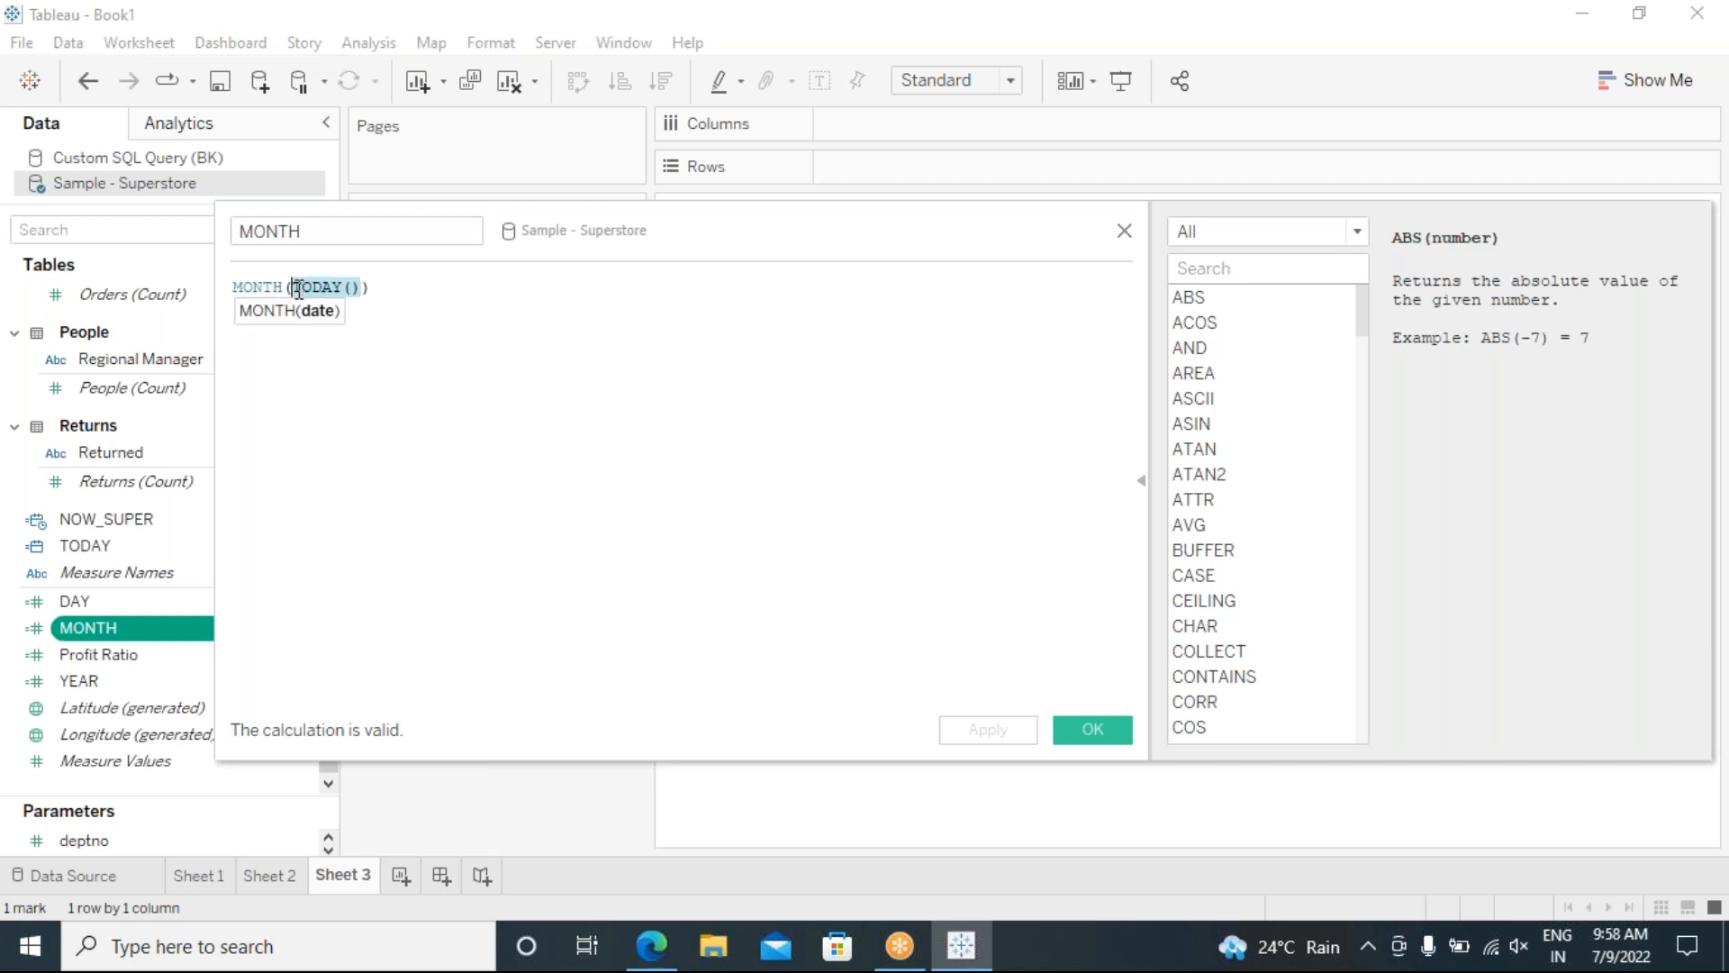
{"action": "left_click", "coordinate": [399, 392]}
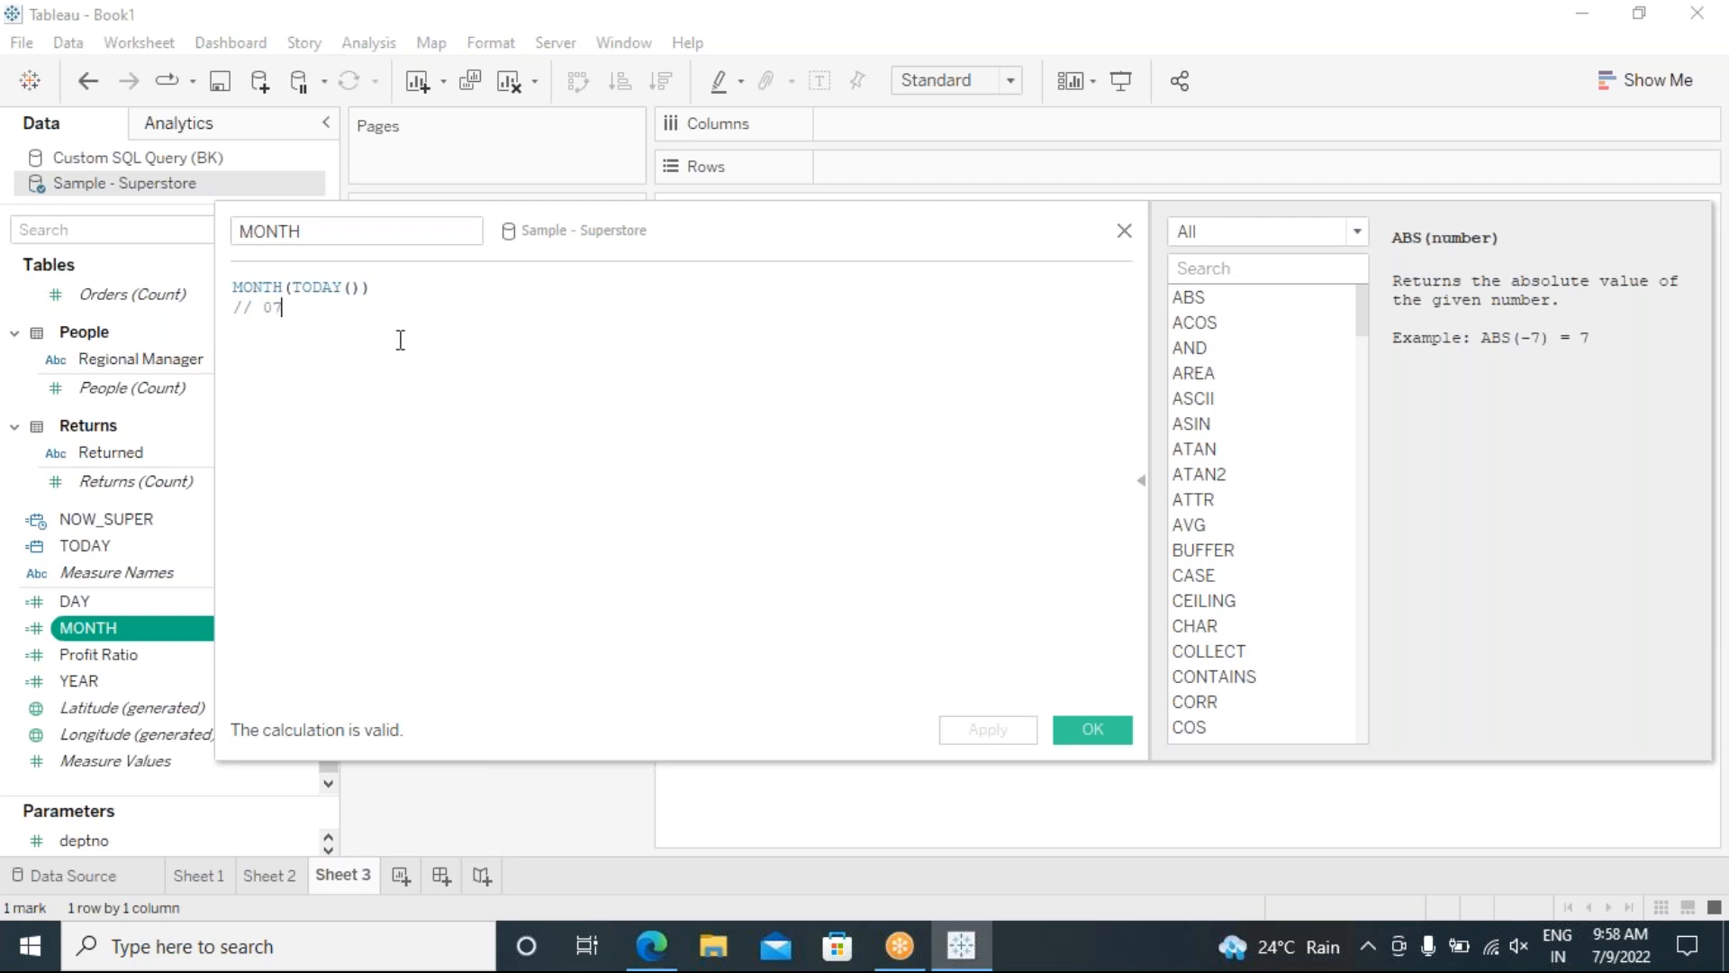
{"action": "key", "text": "Return"}
{"action": "key", "text": "Return"}
{"action": "type", "text": "YEAR"}
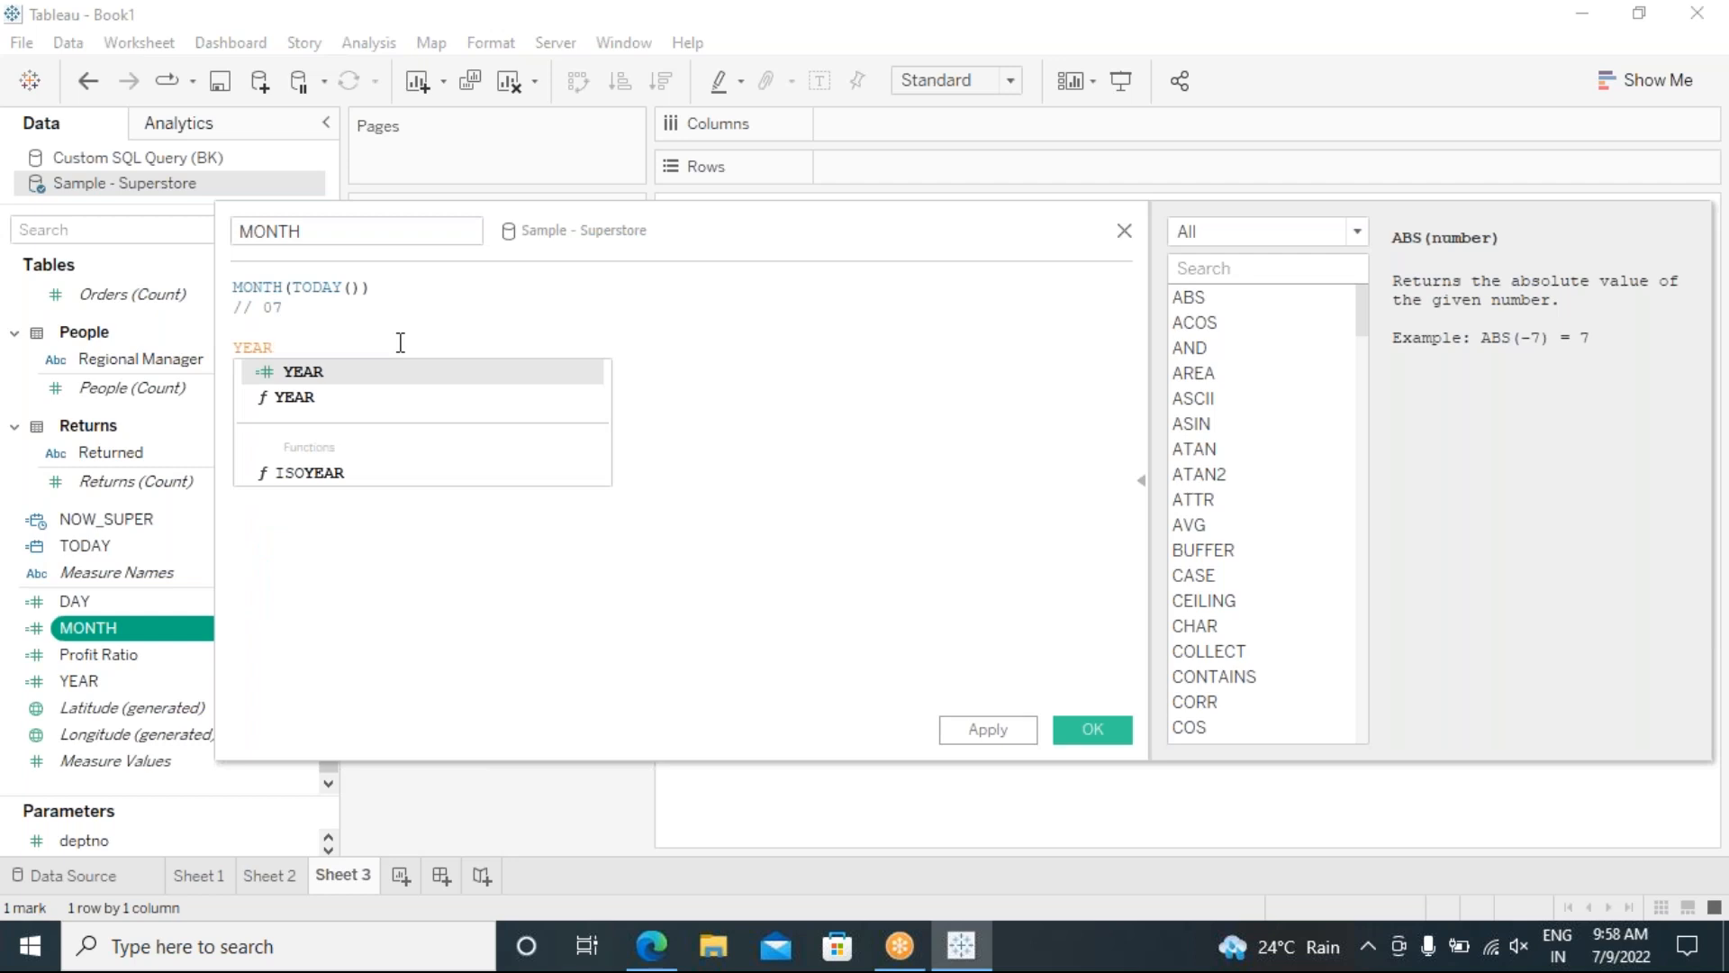
{"action": "left_click", "coordinate": [320, 394]}
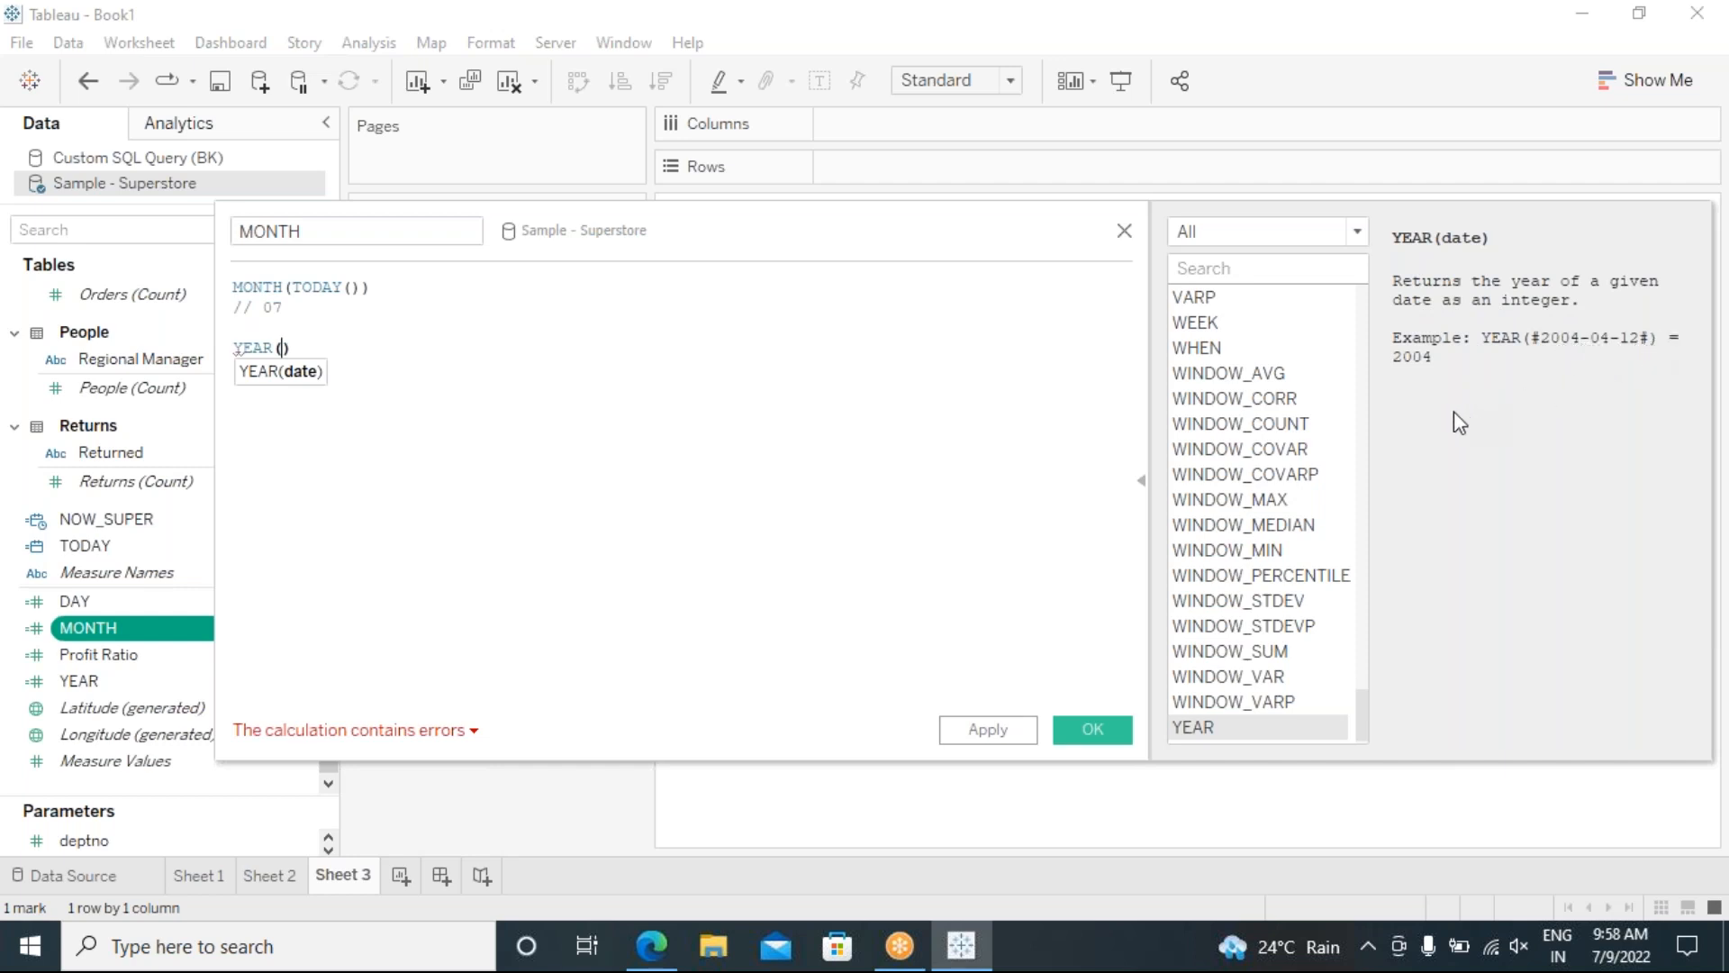
{"action": "left_click", "coordinate": [804, 233]}
{"action": "left_click_drag", "start_coordinate": [803, 233], "coordinate": [676, 214]}
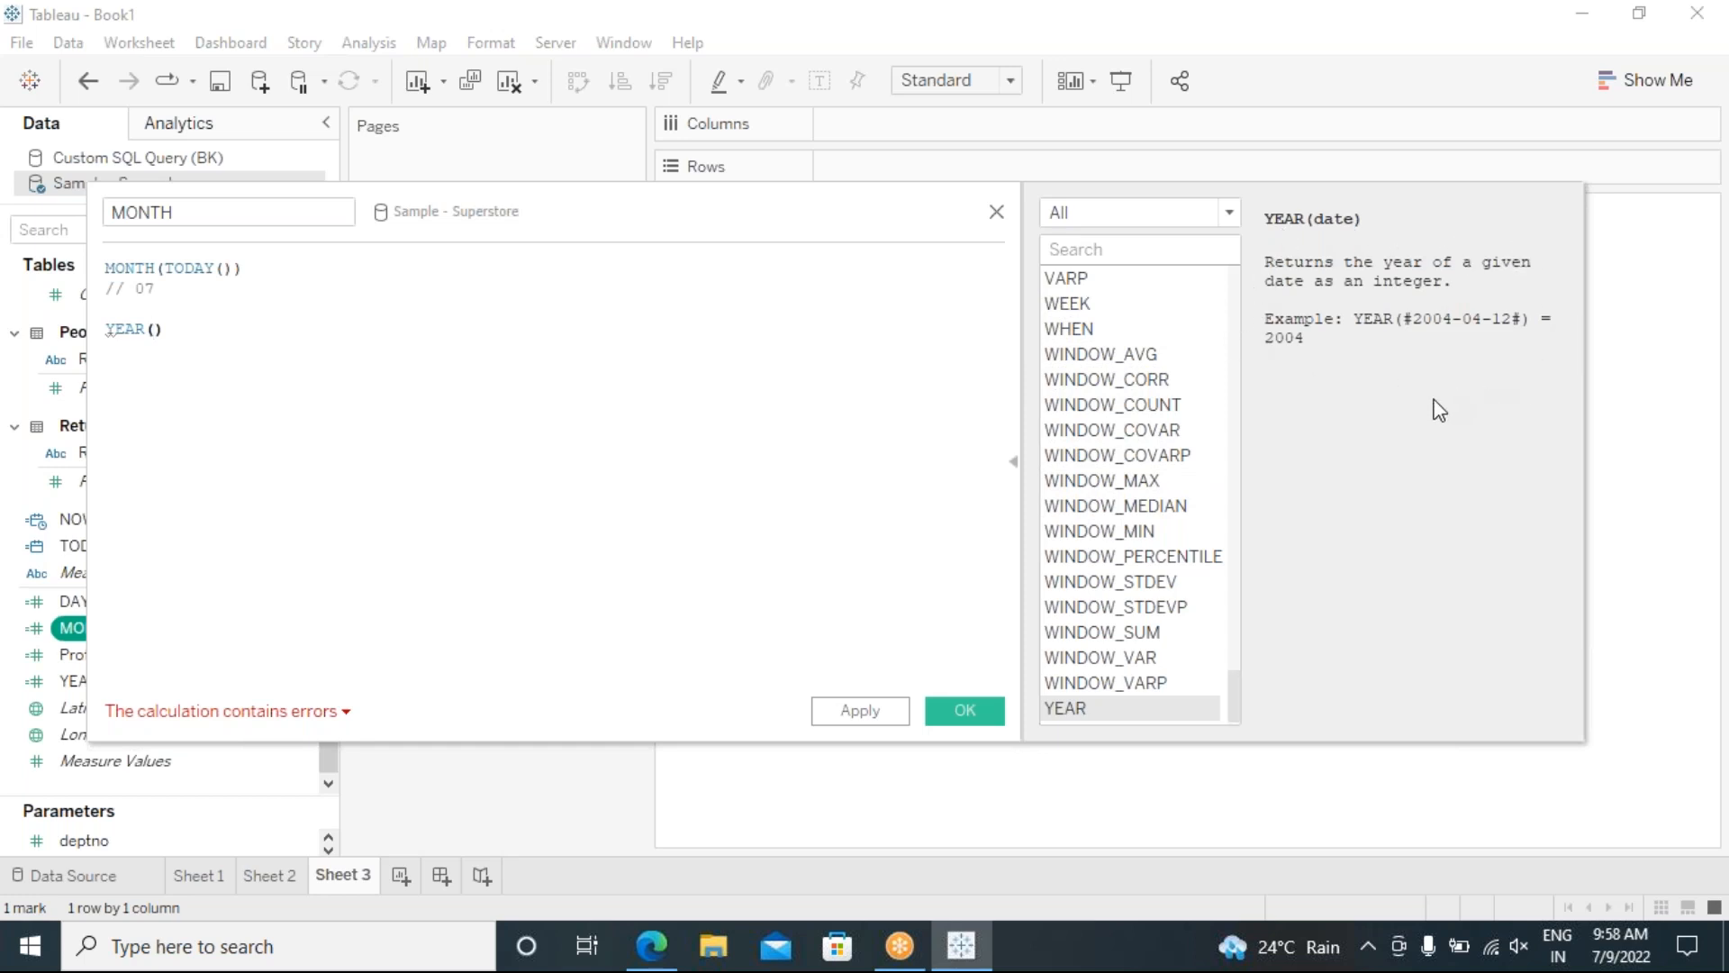
Step: Filter the function list to Date functions and read the MONTH, NOW and QUARTER descriptions
{"action": "scroll", "coordinate": [1174, 405], "scroll_direction": "down", "scroll_amount": 1}
{"action": "left_click", "coordinate": [1227, 216]}
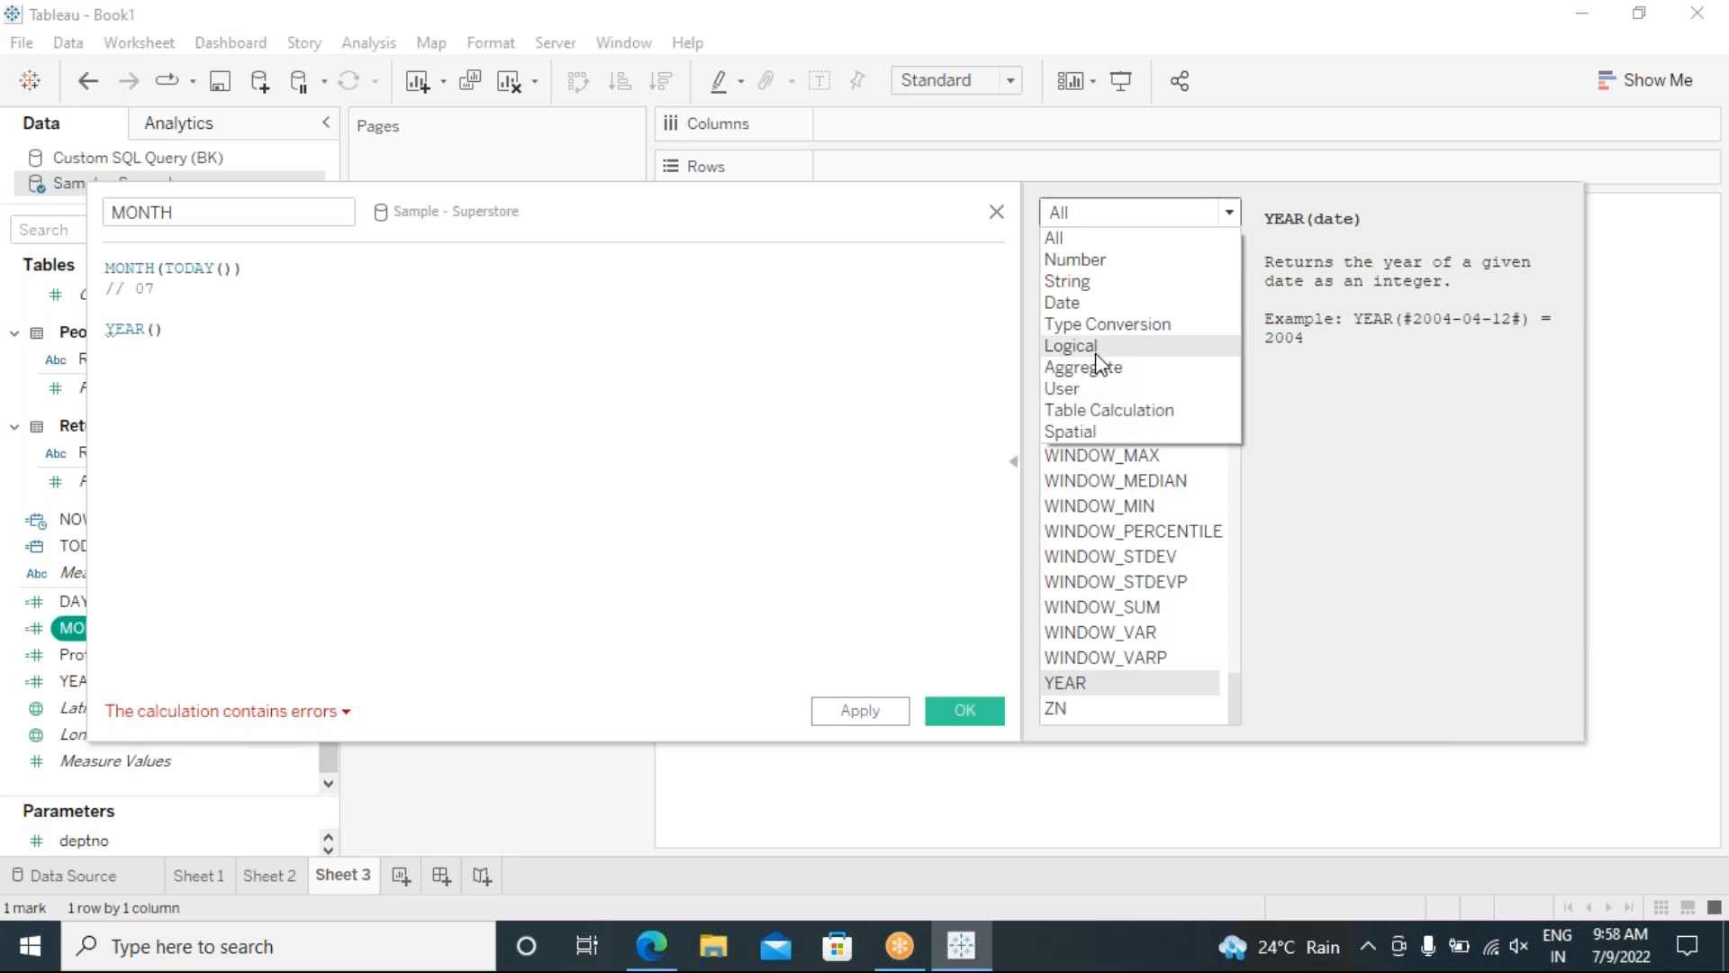
{"action": "left_click", "coordinate": [1084, 304]}
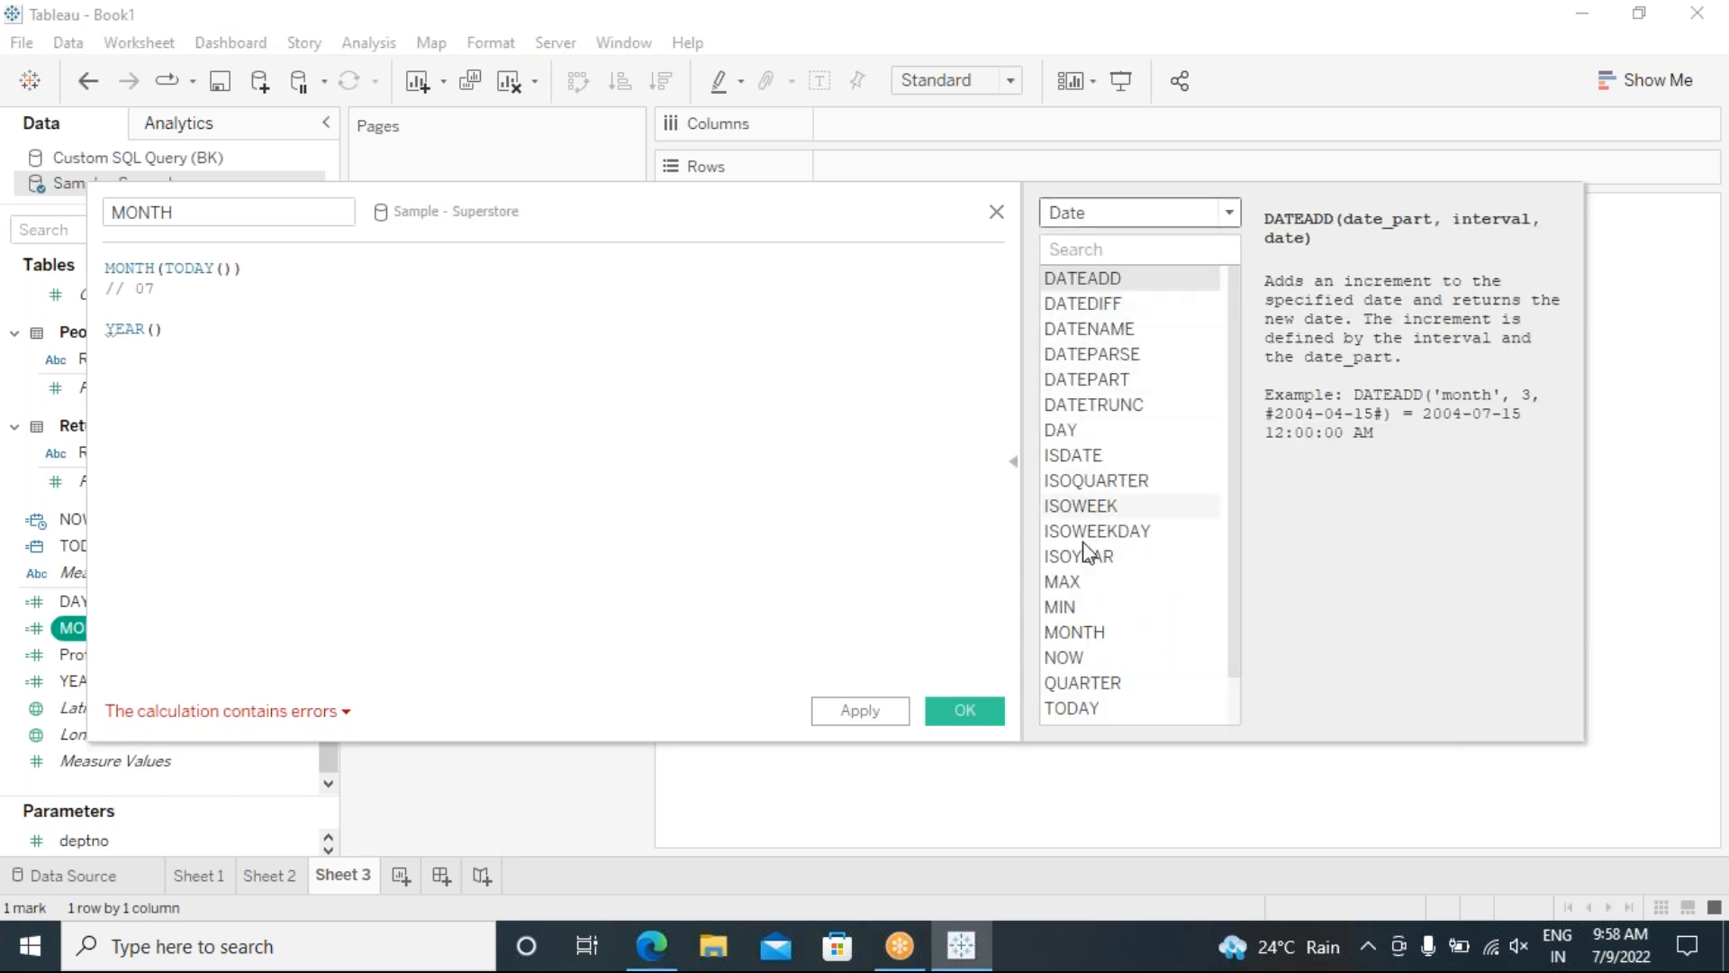
{"action": "left_click", "coordinate": [1101, 633]}
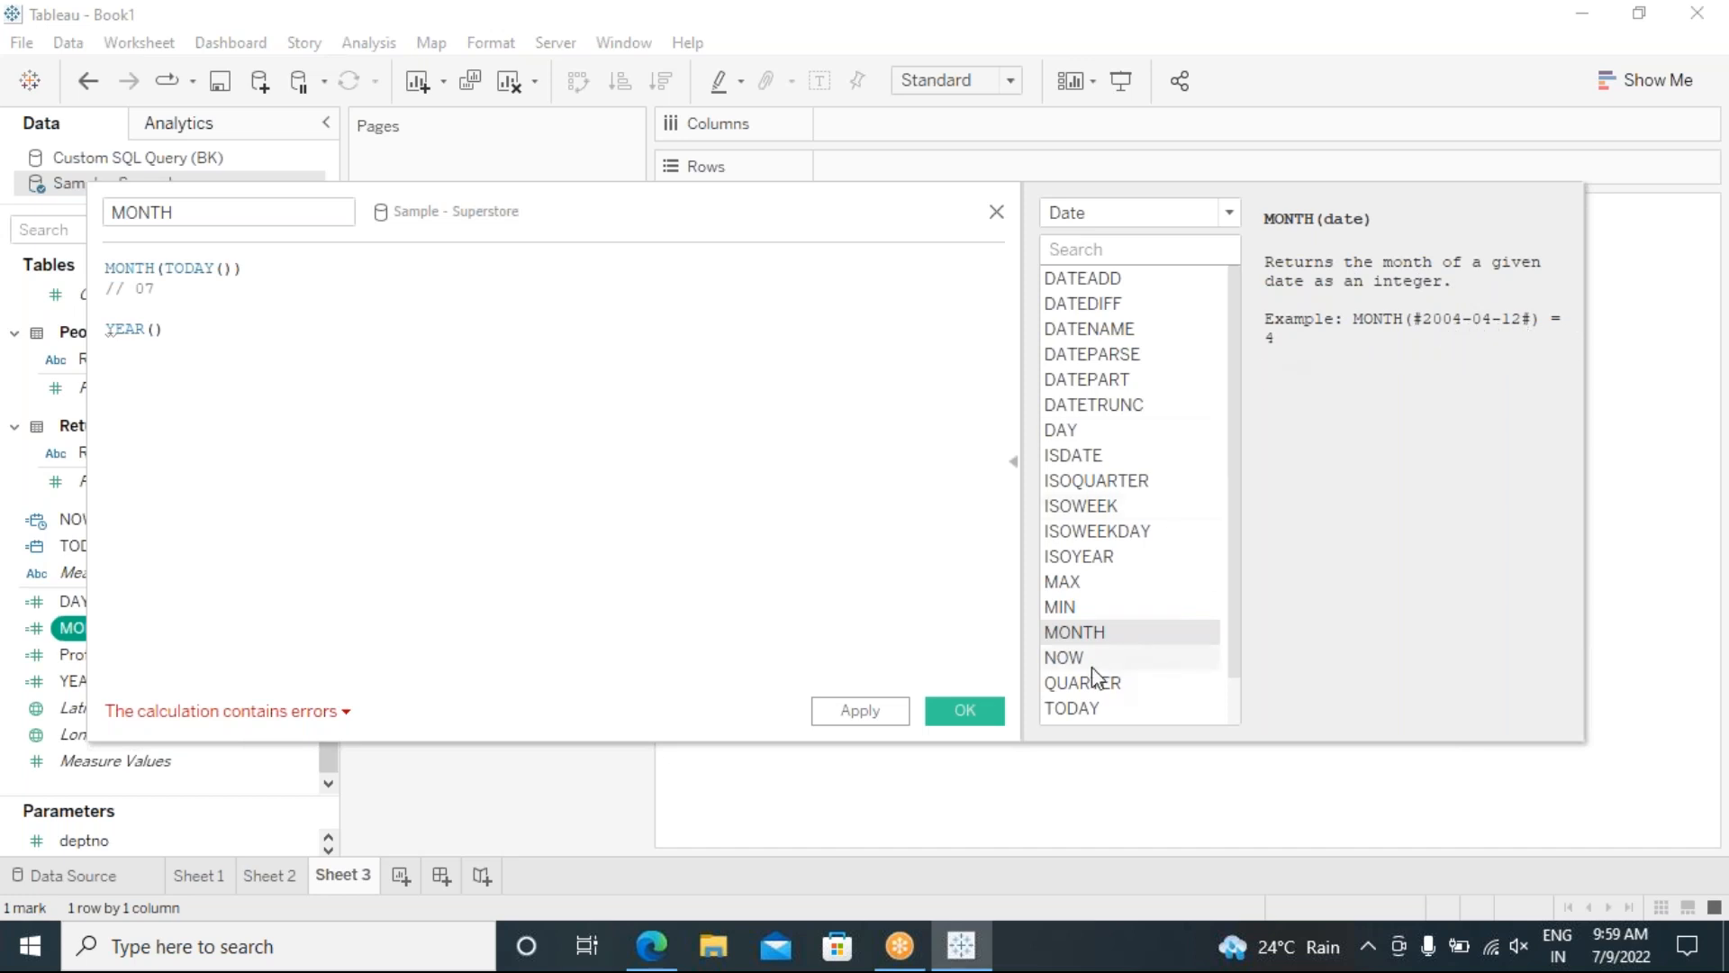
{"action": "left_click", "coordinate": [1139, 660]}
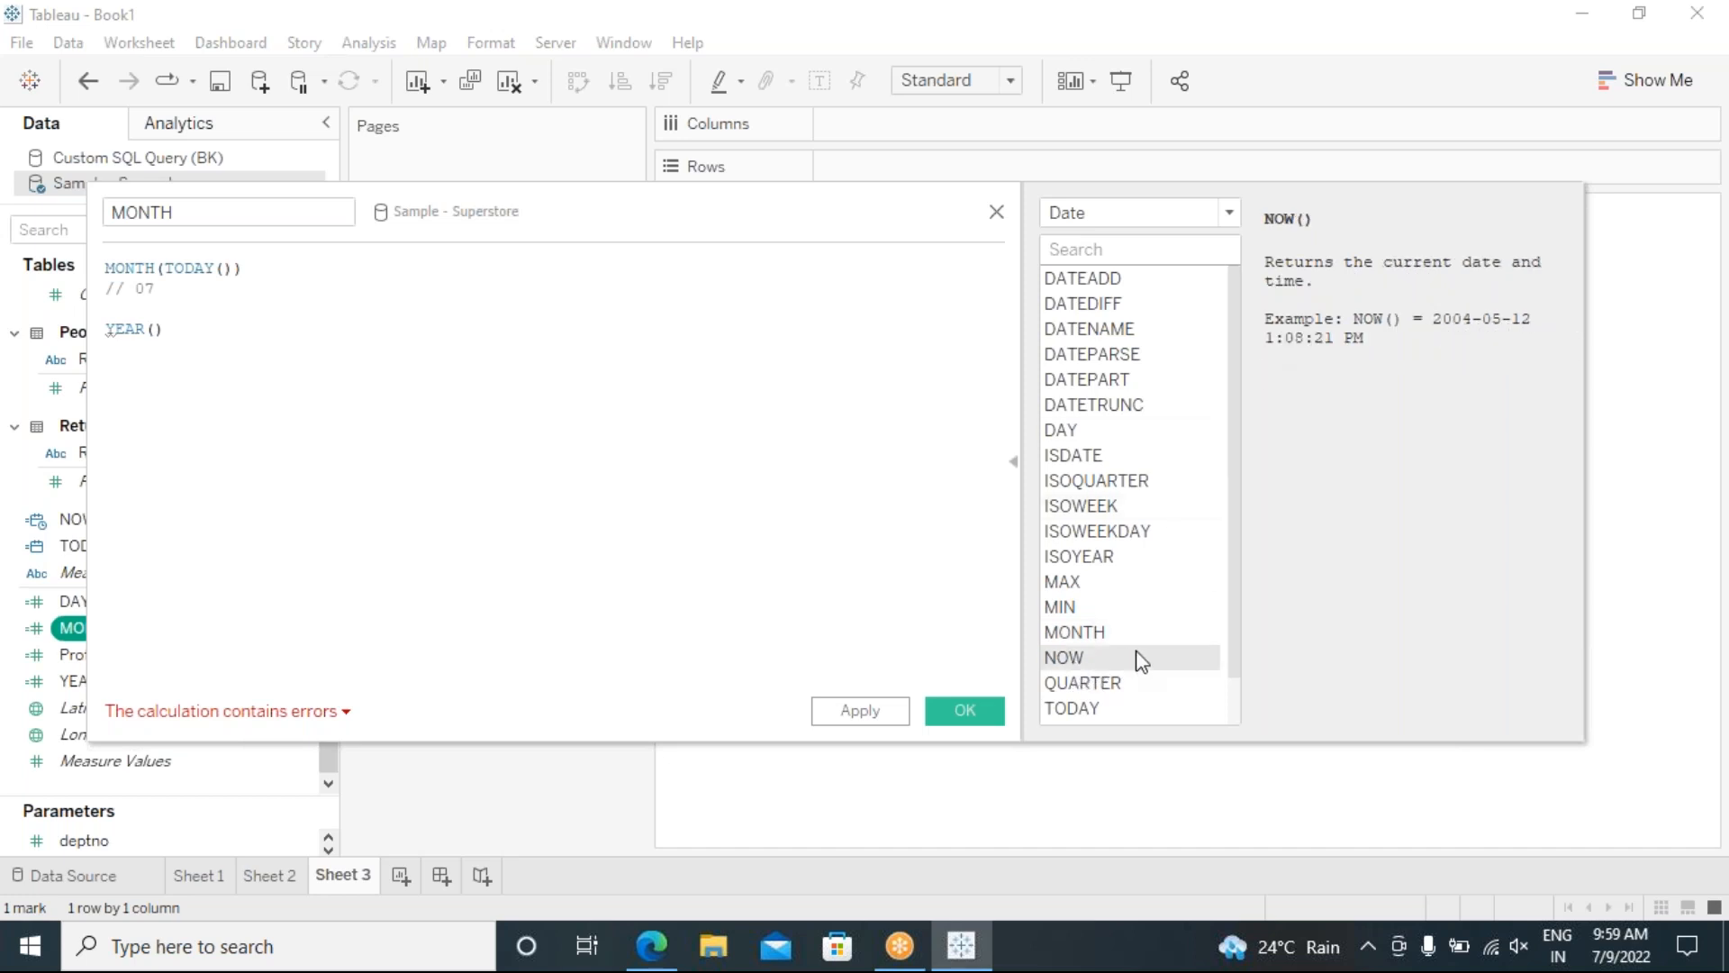
{"action": "left_click", "coordinate": [1104, 684]}
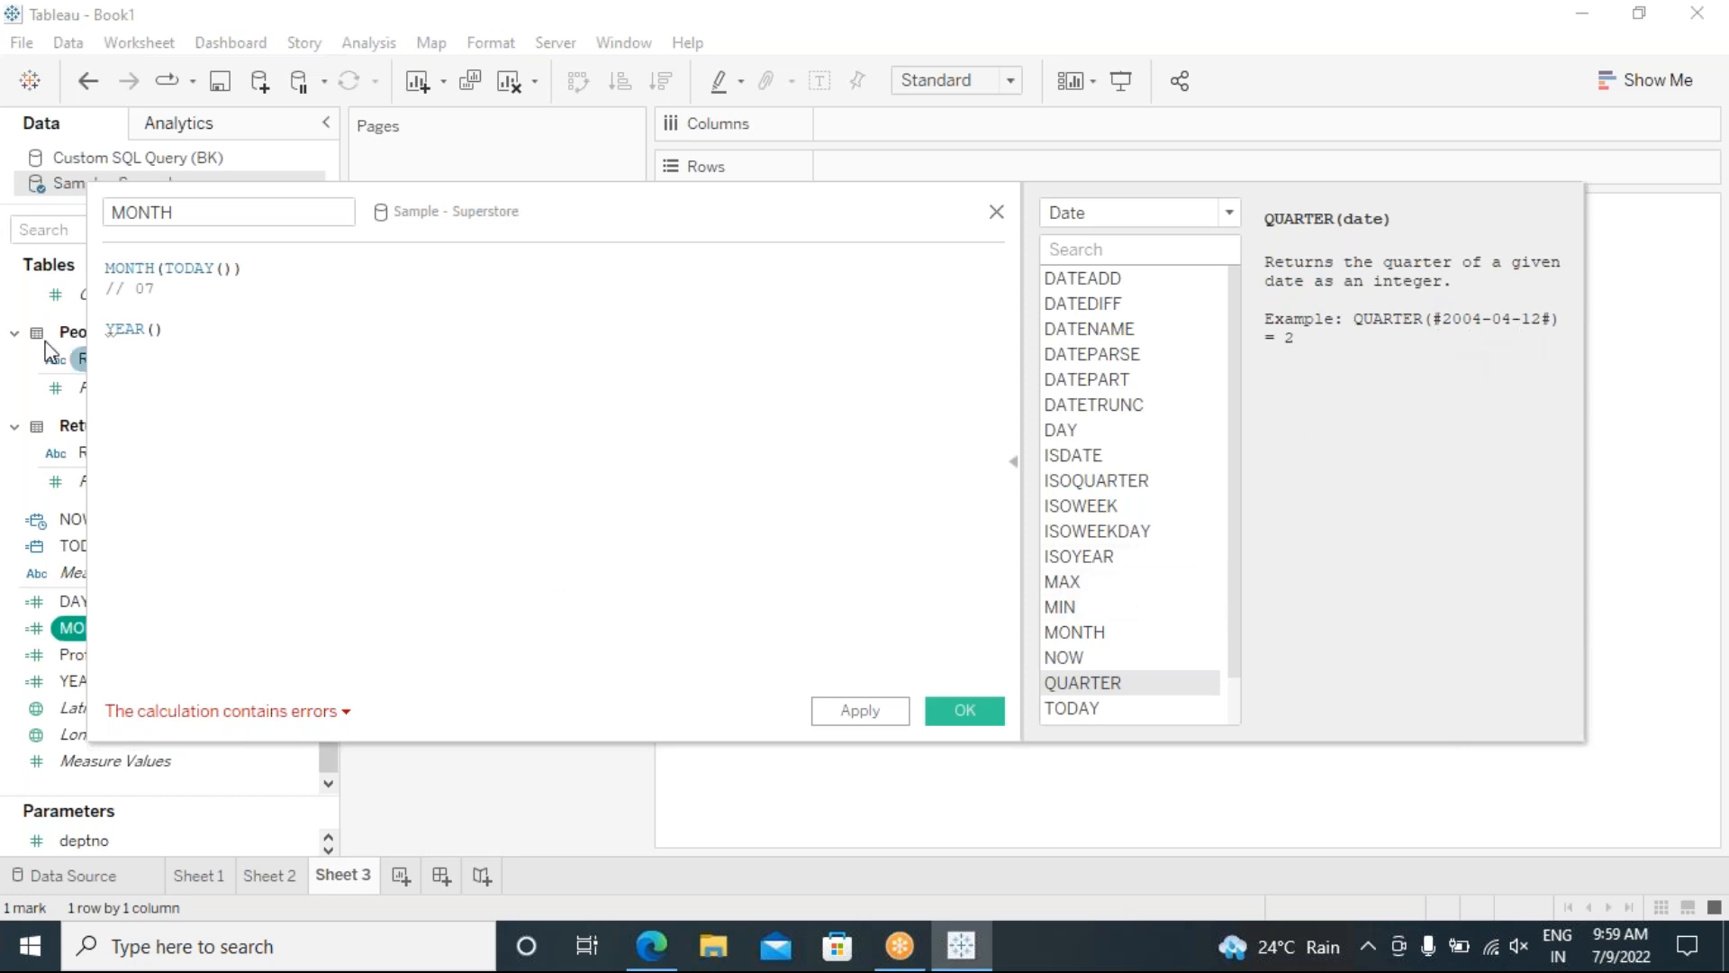
Step: Comment out the unfinished YEAR() line with // and save the valid MONTH(TODAY()) calculation
{"action": "left_click", "coordinate": [109, 329]}
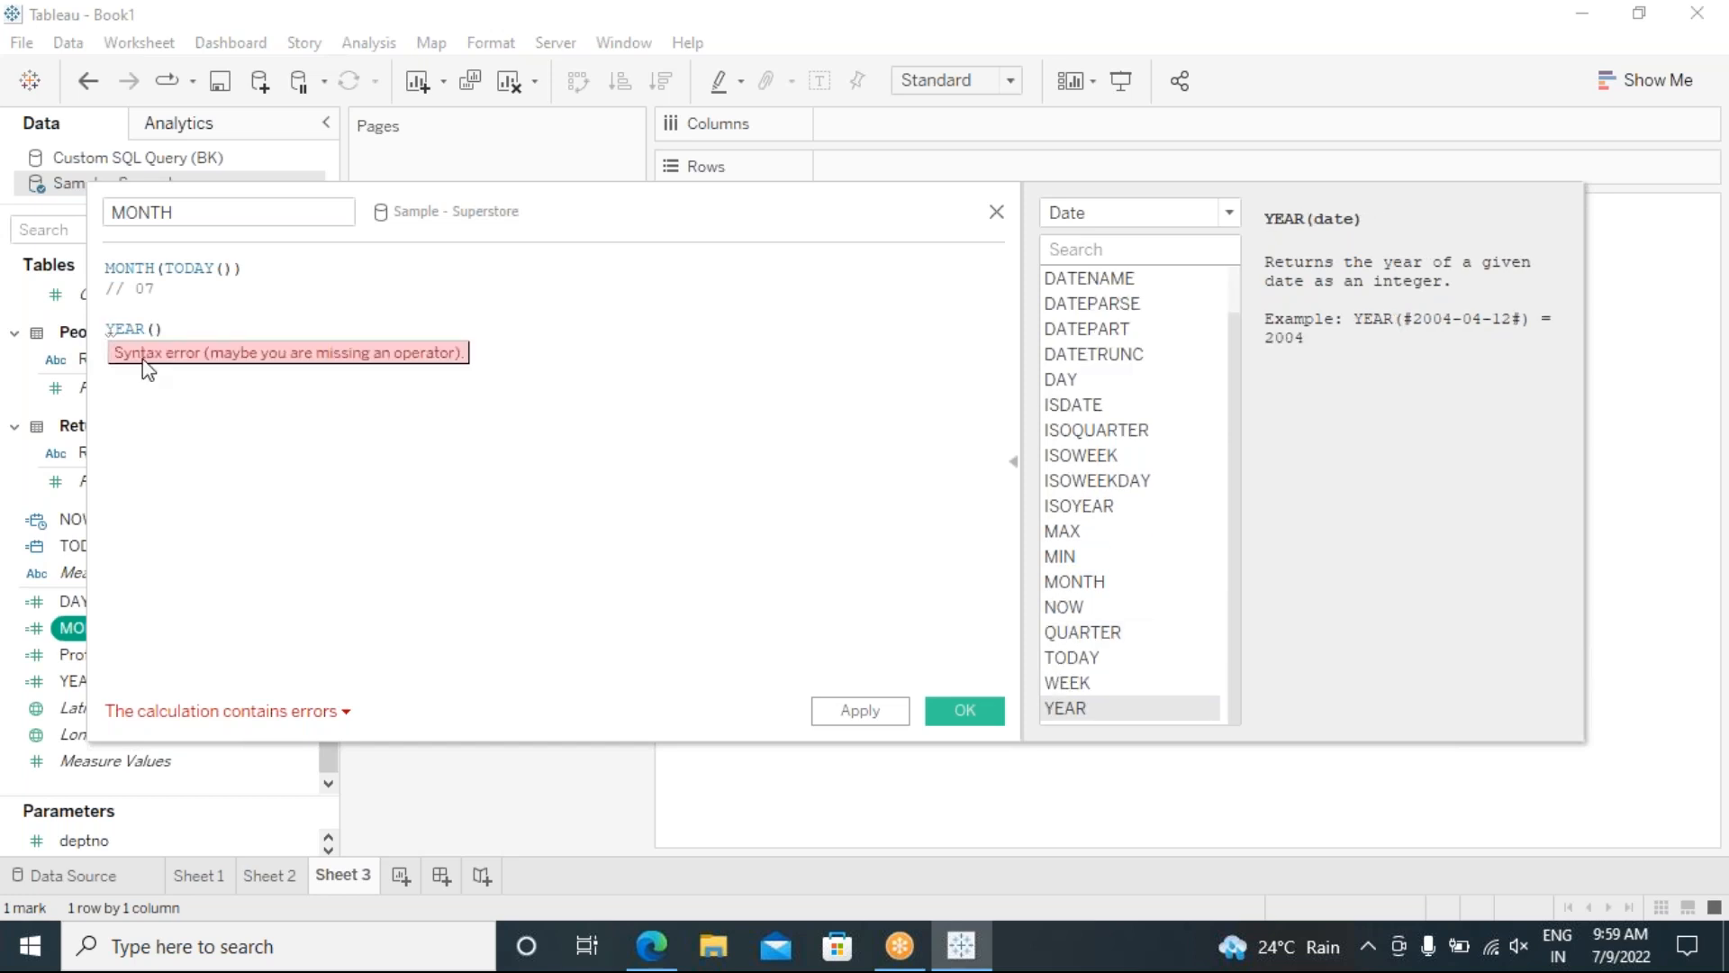
{"action": "type", "text": "//"}
{"action": "left_click", "coordinate": [859, 710]}
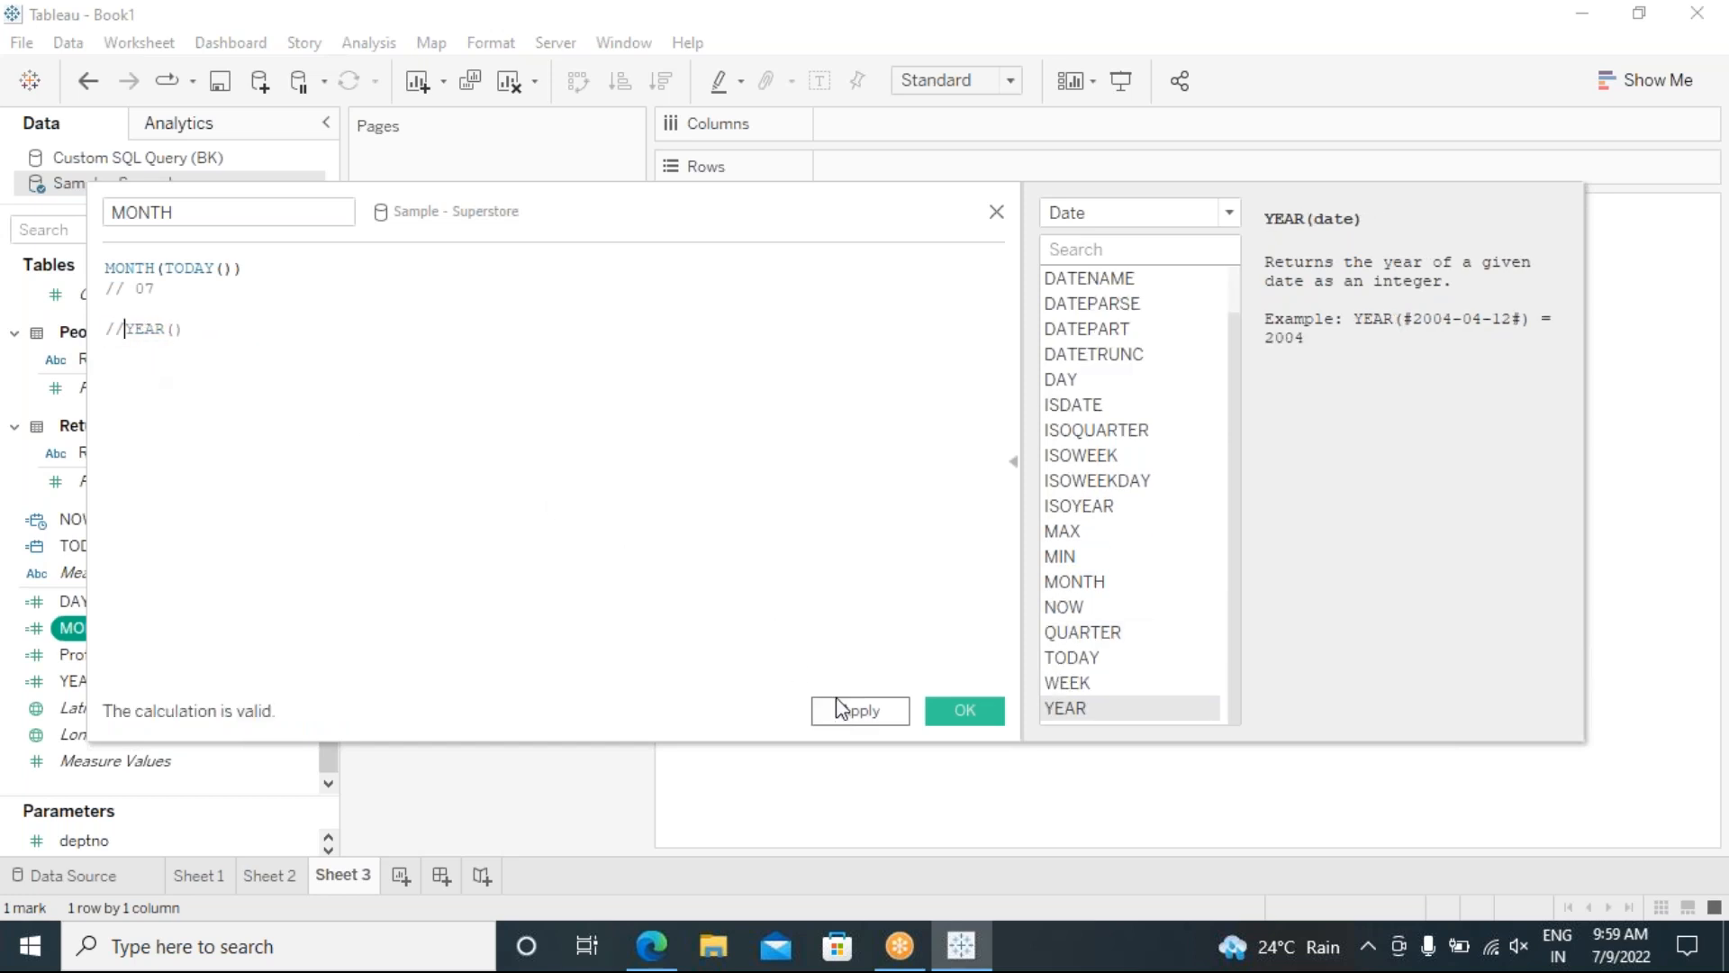
{"action": "left_click", "coordinate": [960, 711]}
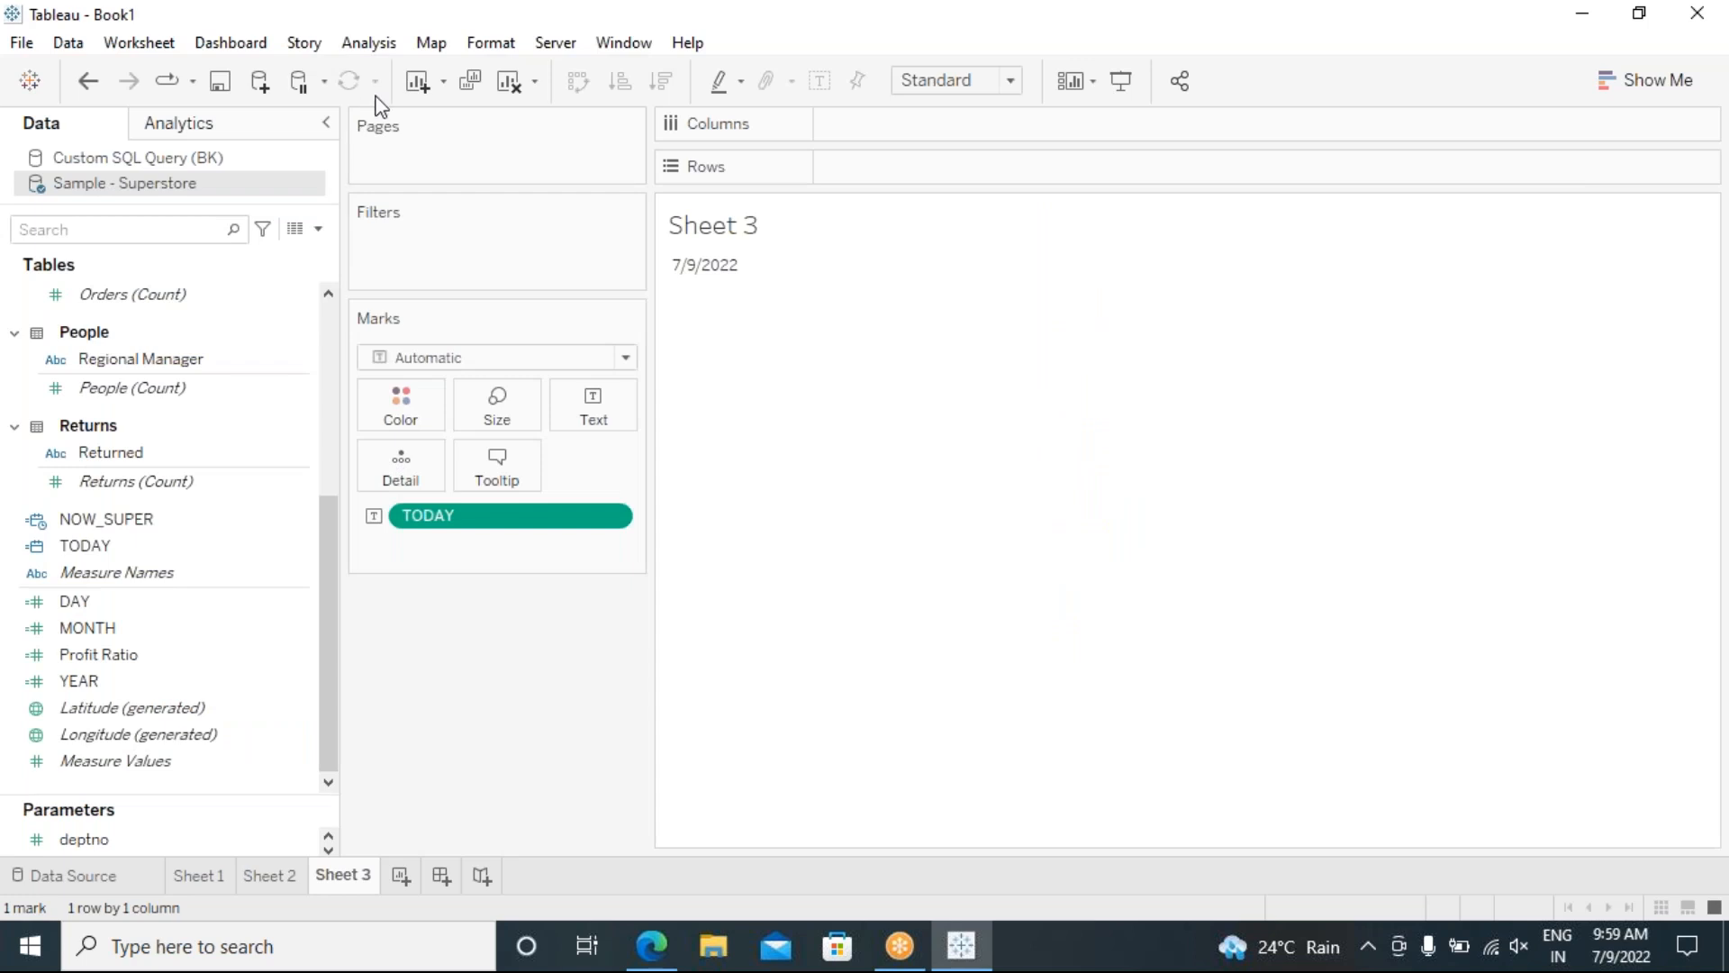
Step: Create a new calculated field named qUARTER with the formula QUARTER(TODAY()) via autocomplete
{"action": "left_click", "coordinate": [368, 47]}
{"action": "left_click", "coordinate": [443, 568]}
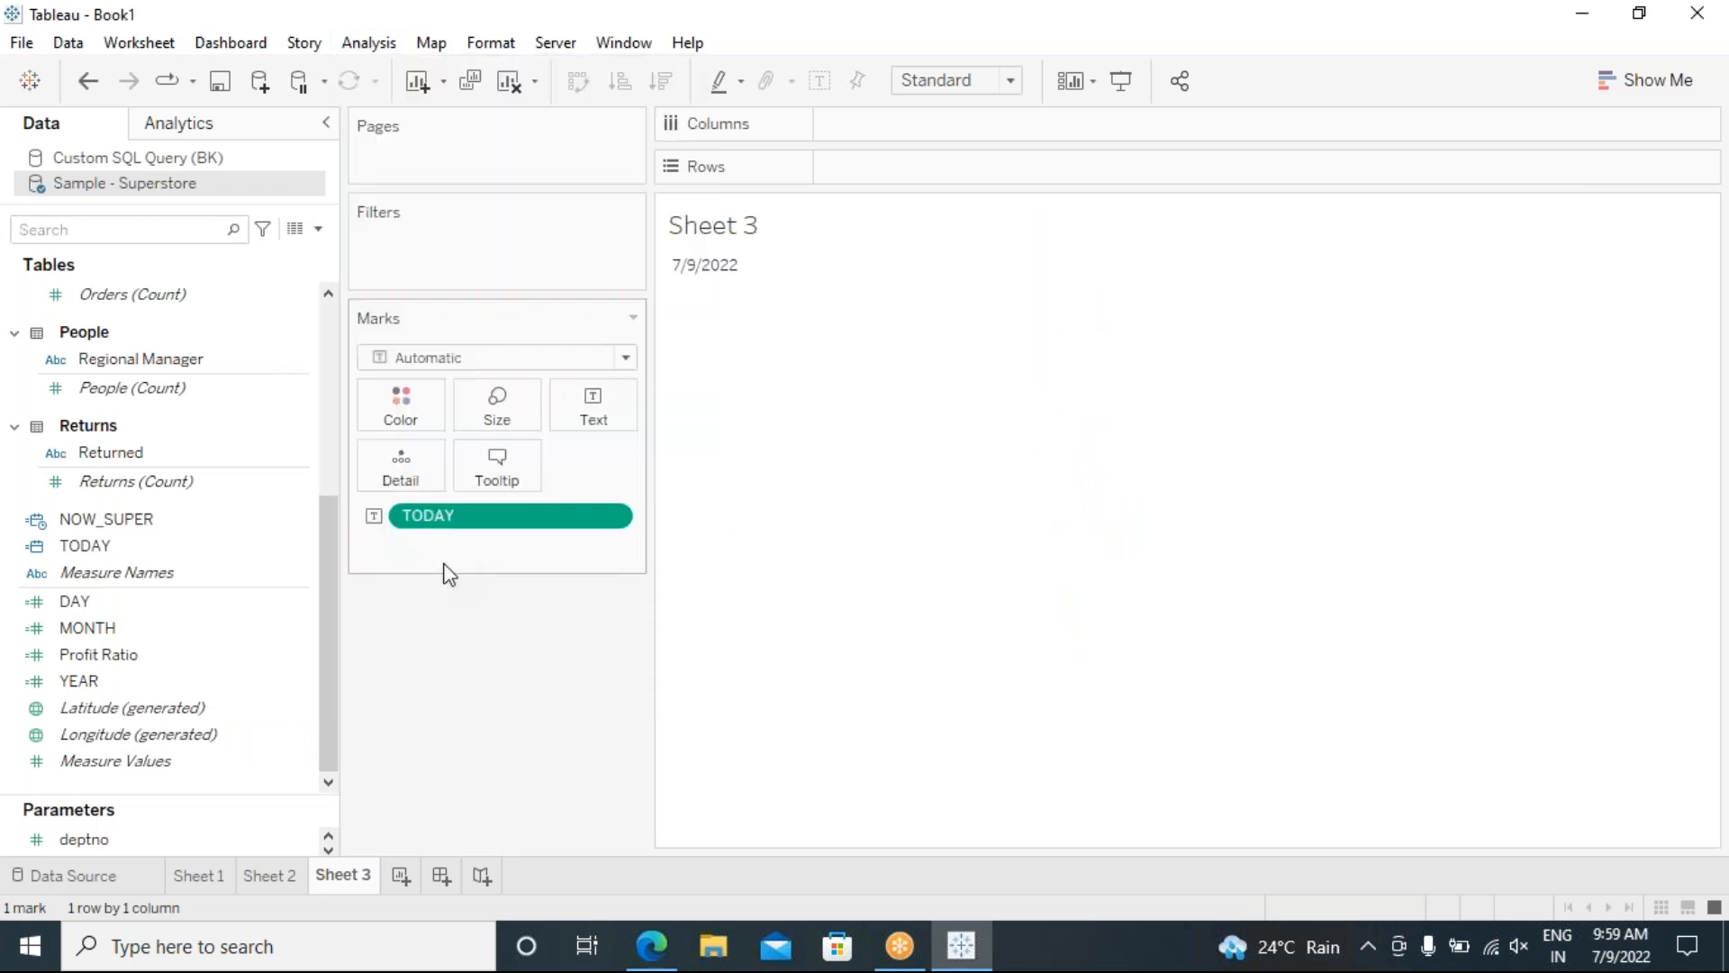
{"action": "type", "text": "q"}
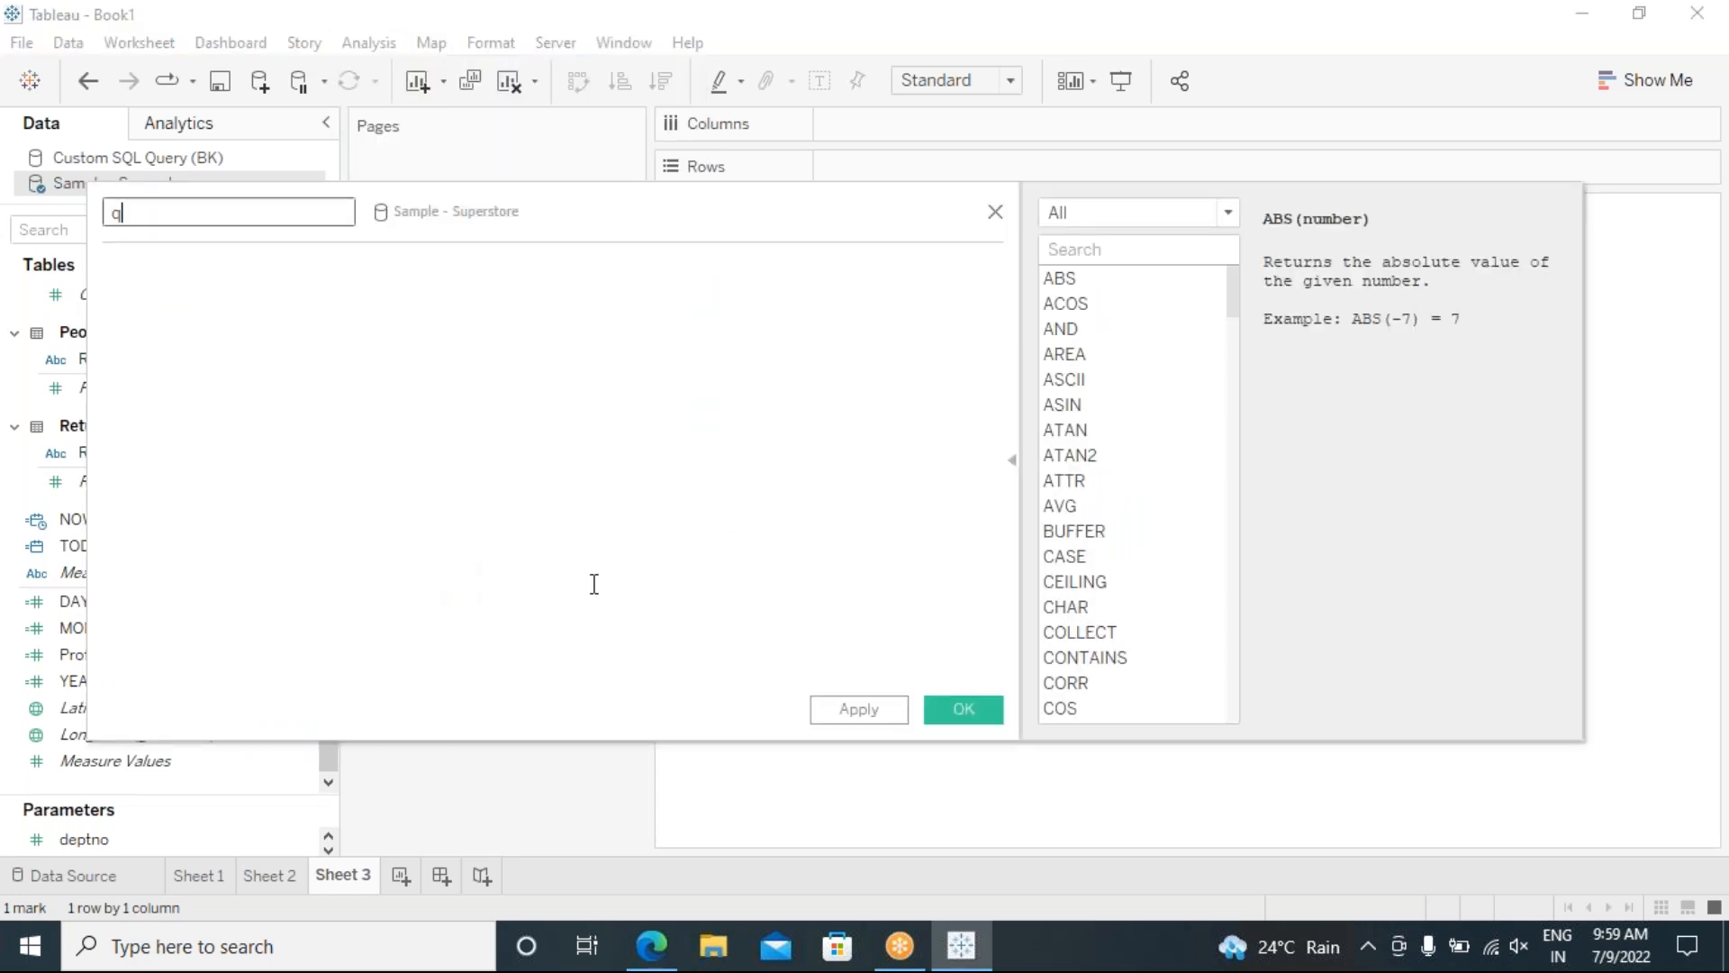
{"action": "type", "text": "UARTER"}
{"action": "left_click", "coordinate": [187, 317]}
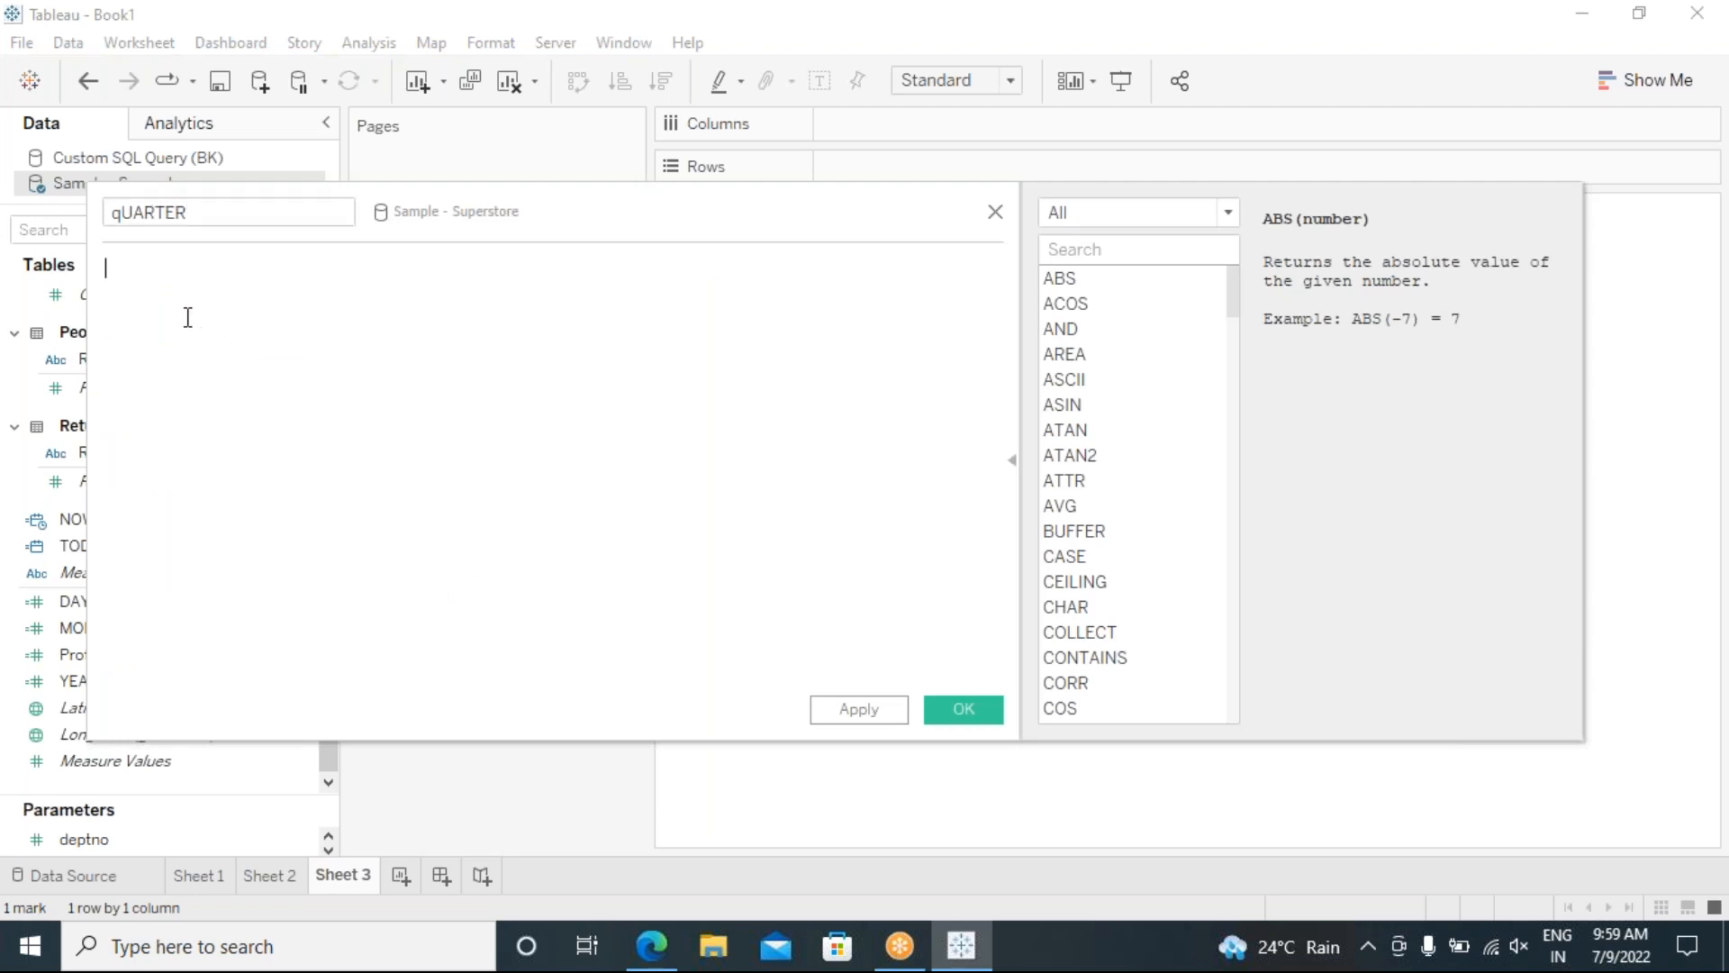
{"action": "type", "text": "q"}
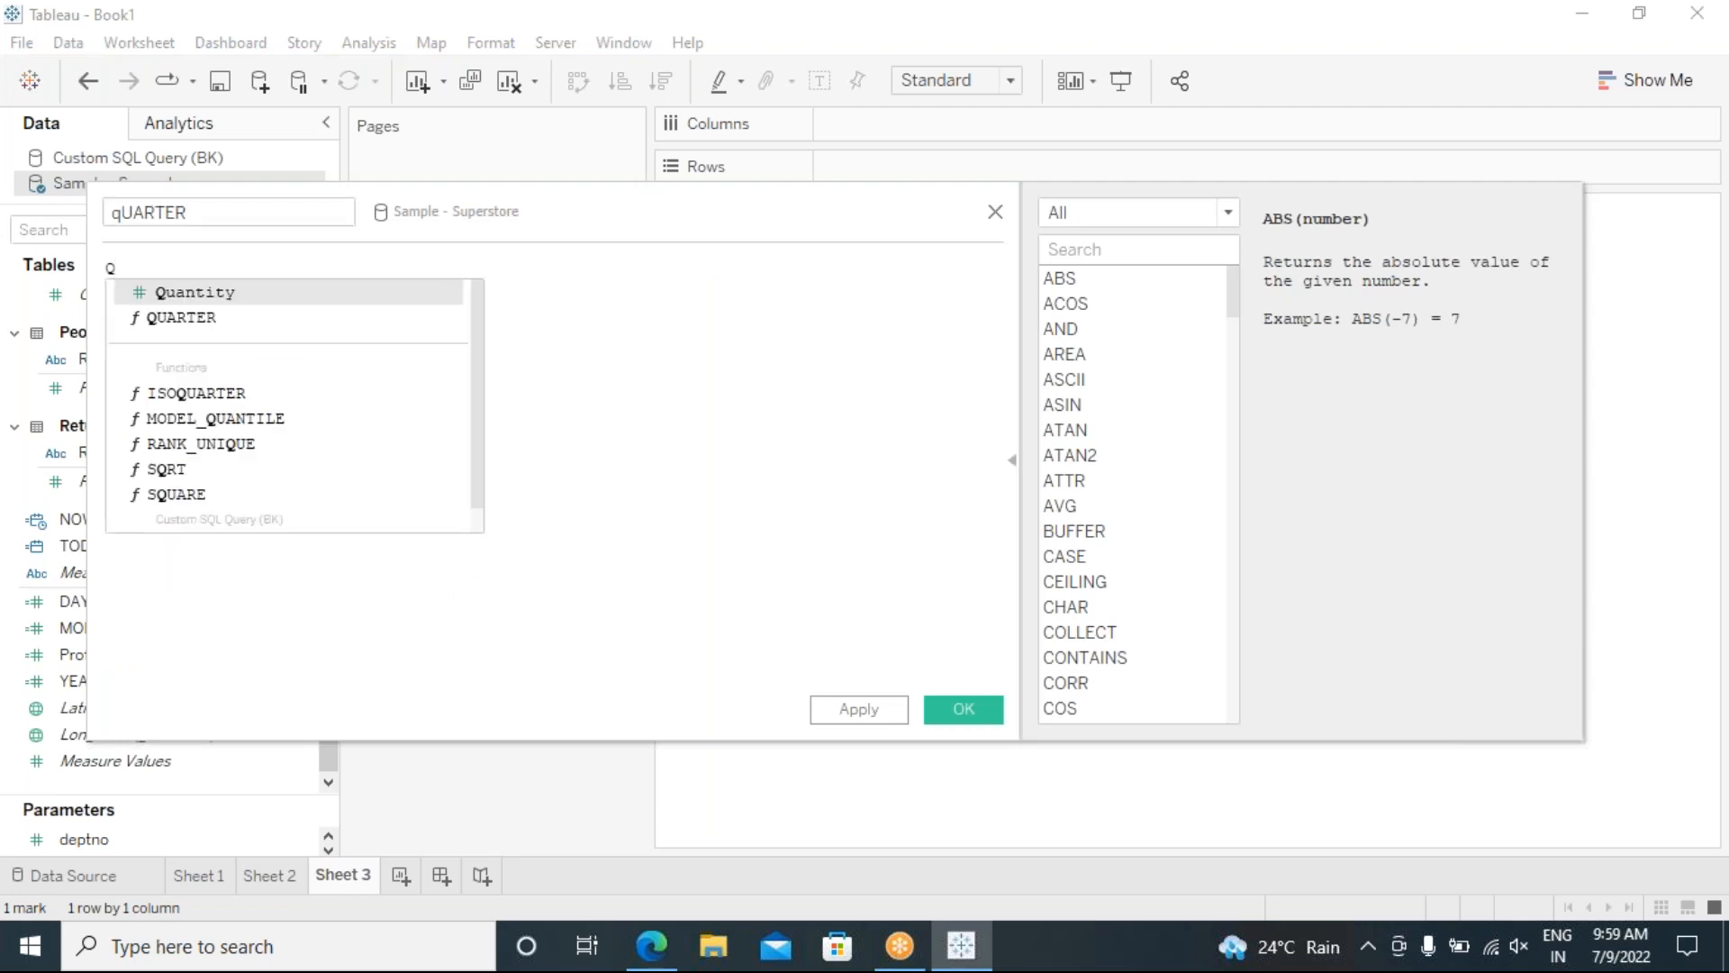
{"action": "left_click", "coordinate": [196, 317]}
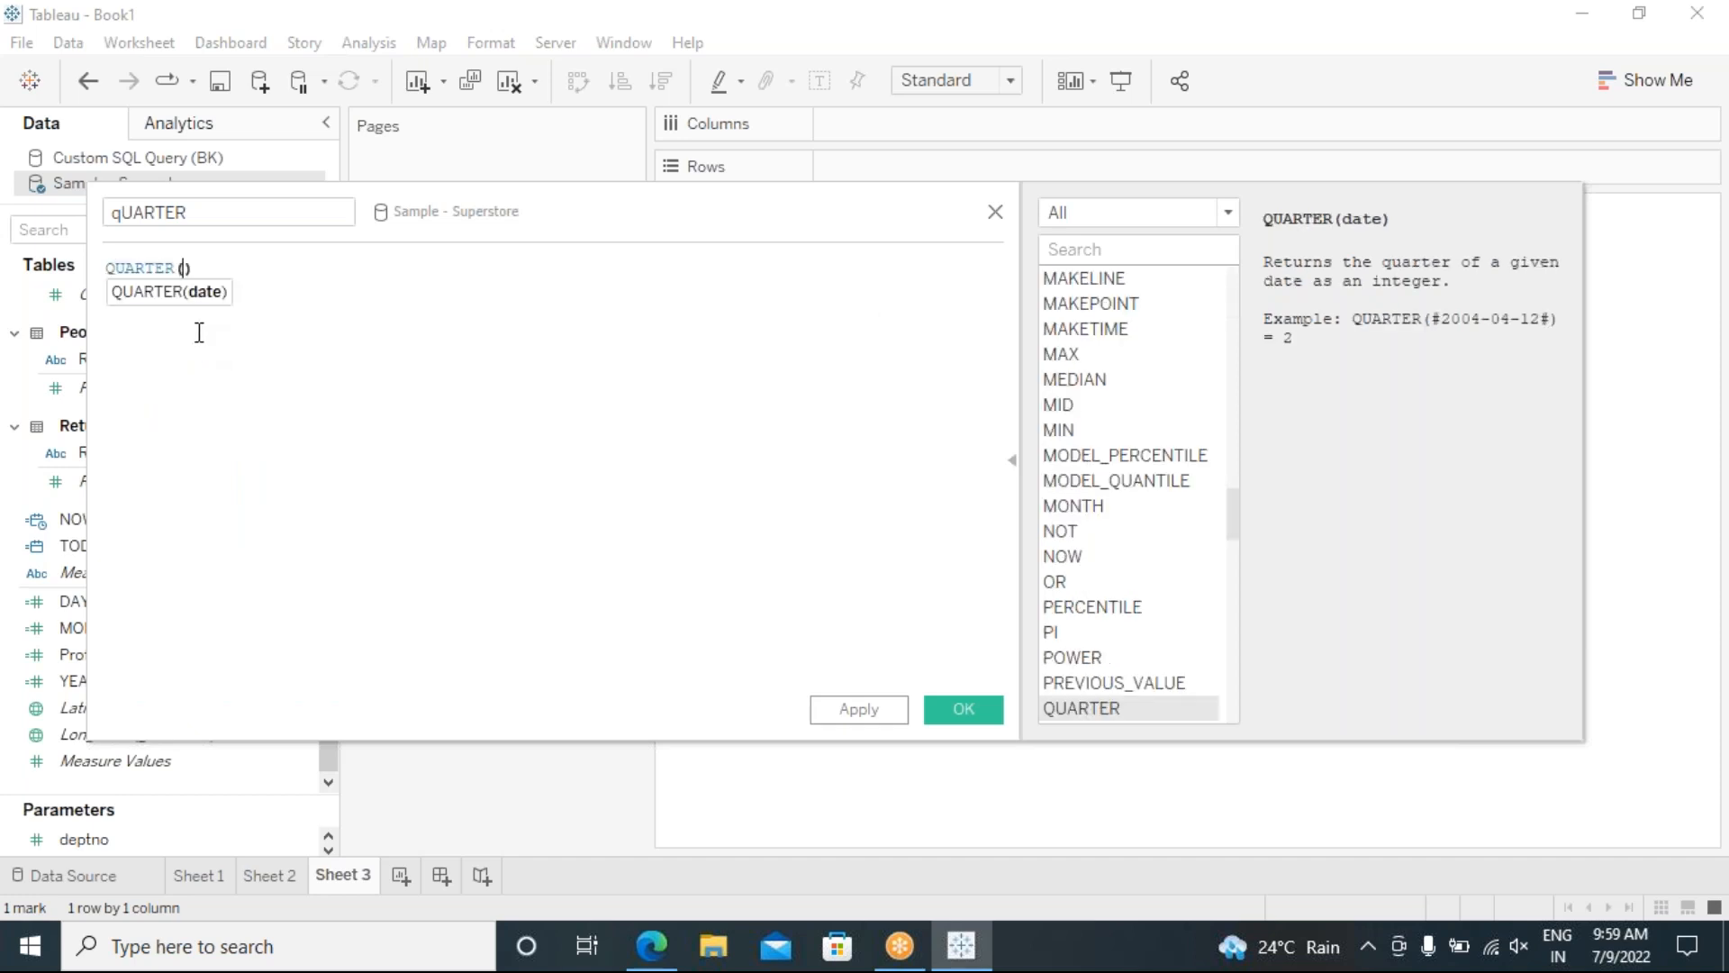
{"action": "type", "text": "TODA"}
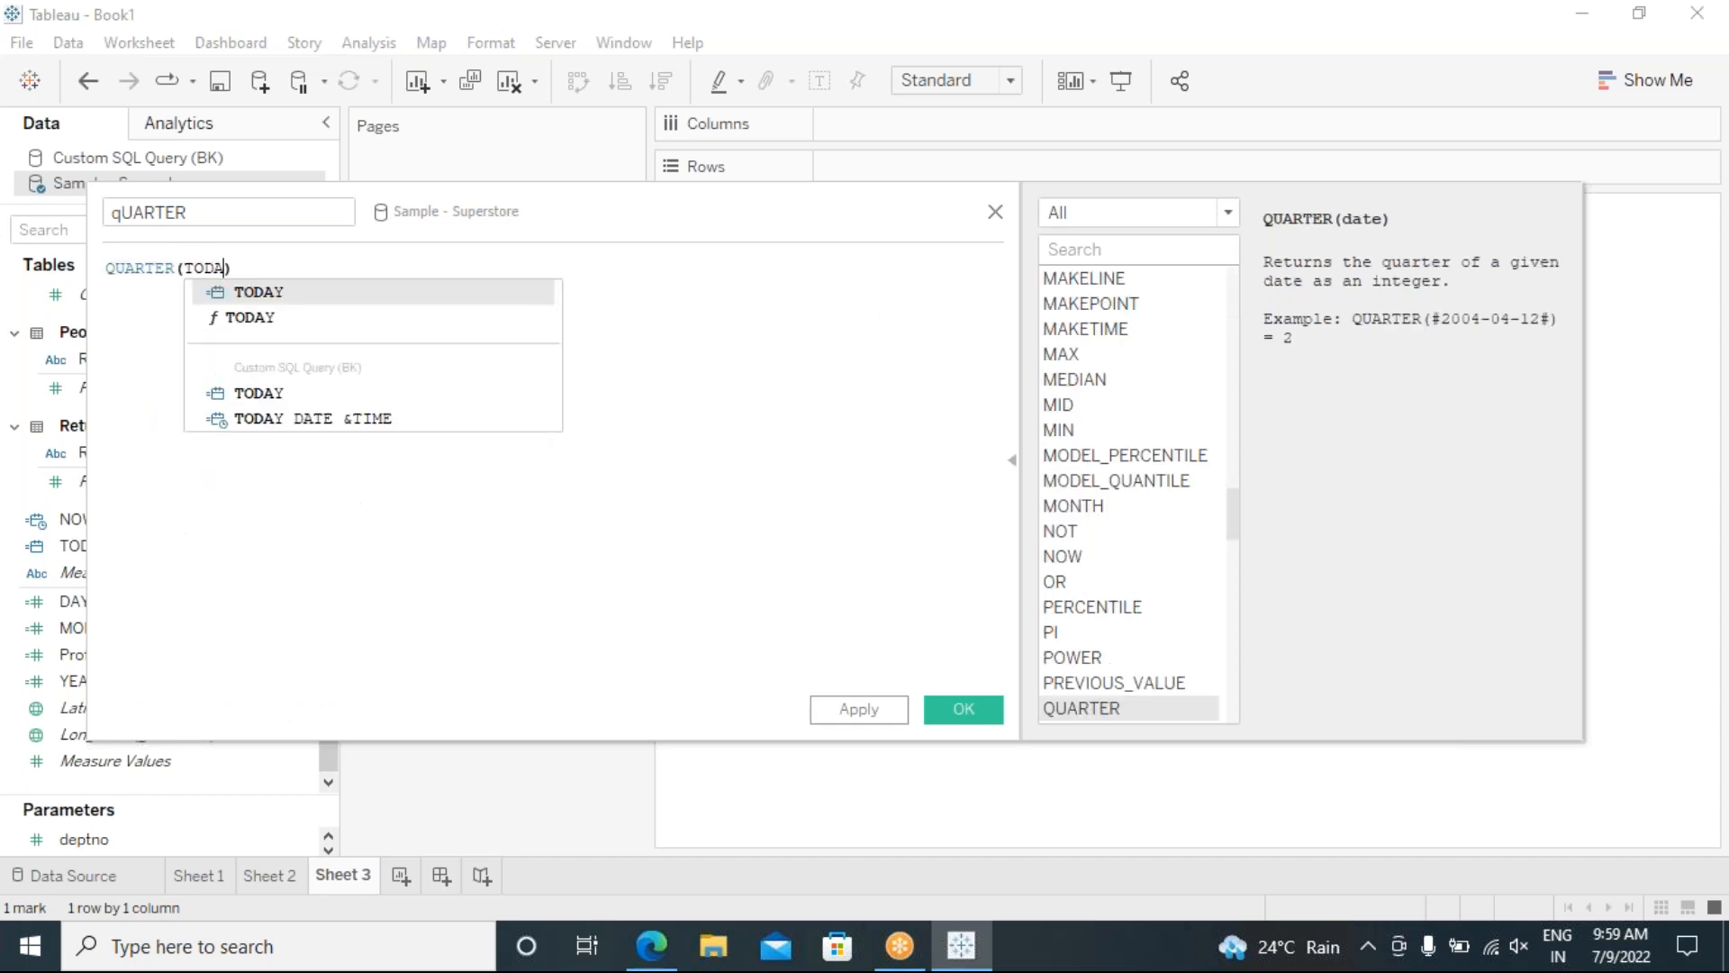
{"action": "left_click", "coordinate": [231, 318]}
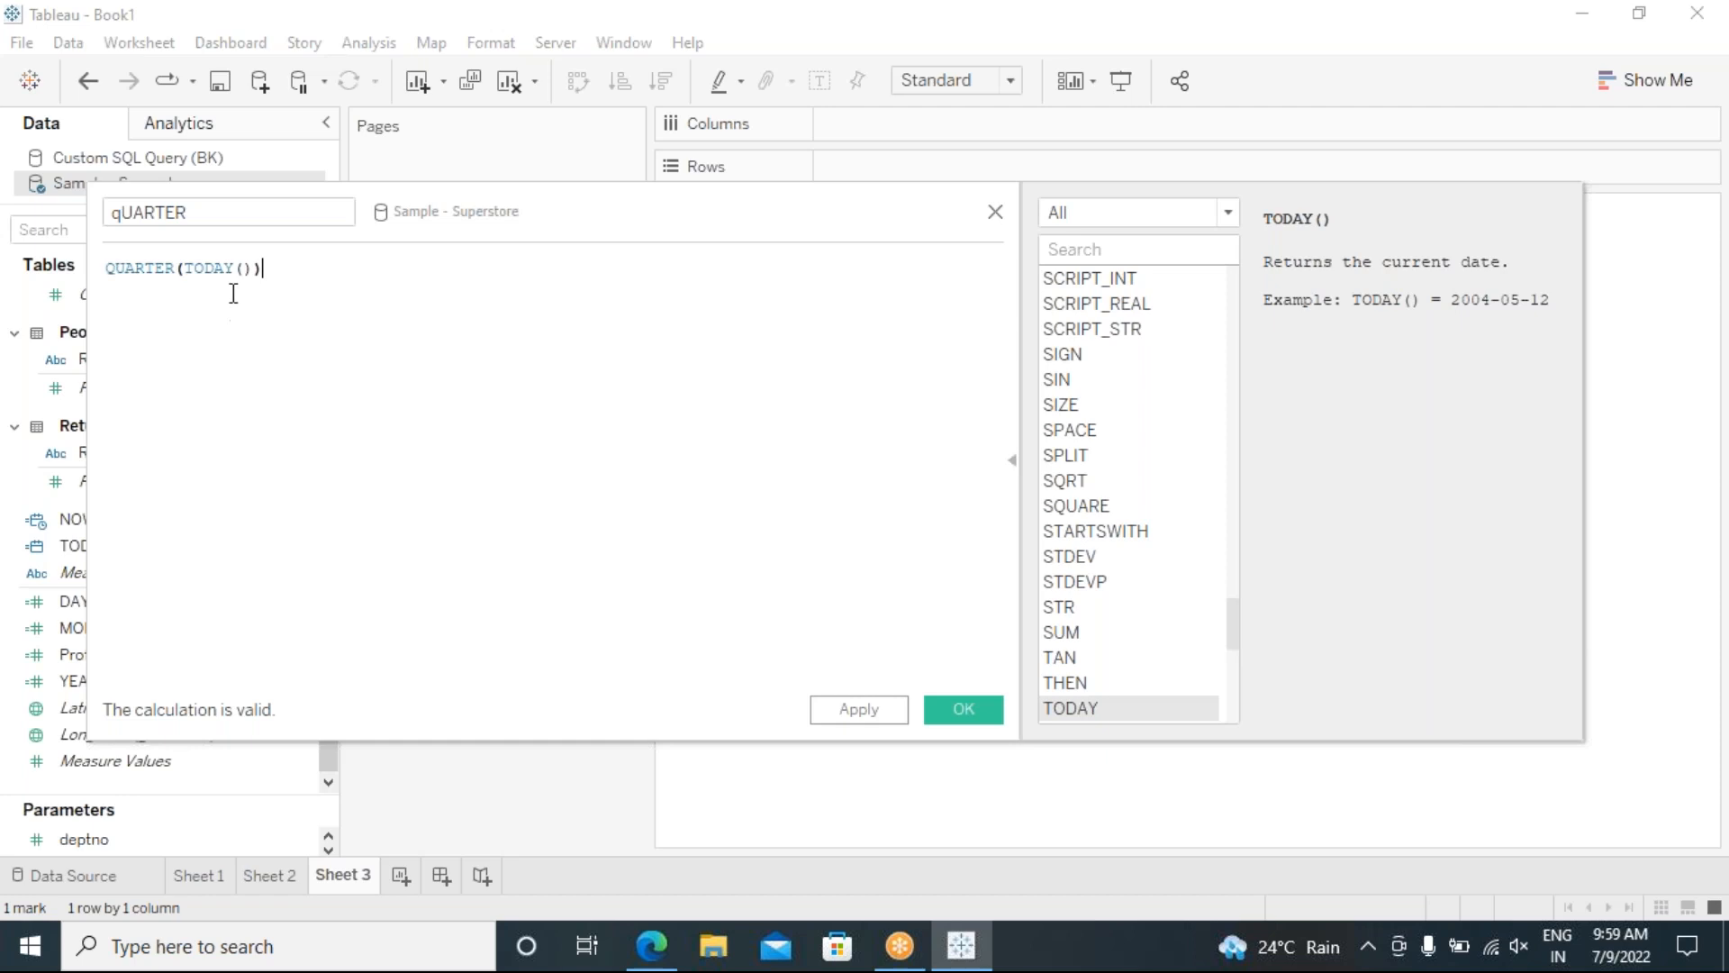
Step: Check the TODAY() argument, then apply and save the qUARTER field
{"action": "left_click_drag", "start_coordinate": [256, 269], "coordinate": [189, 261]}
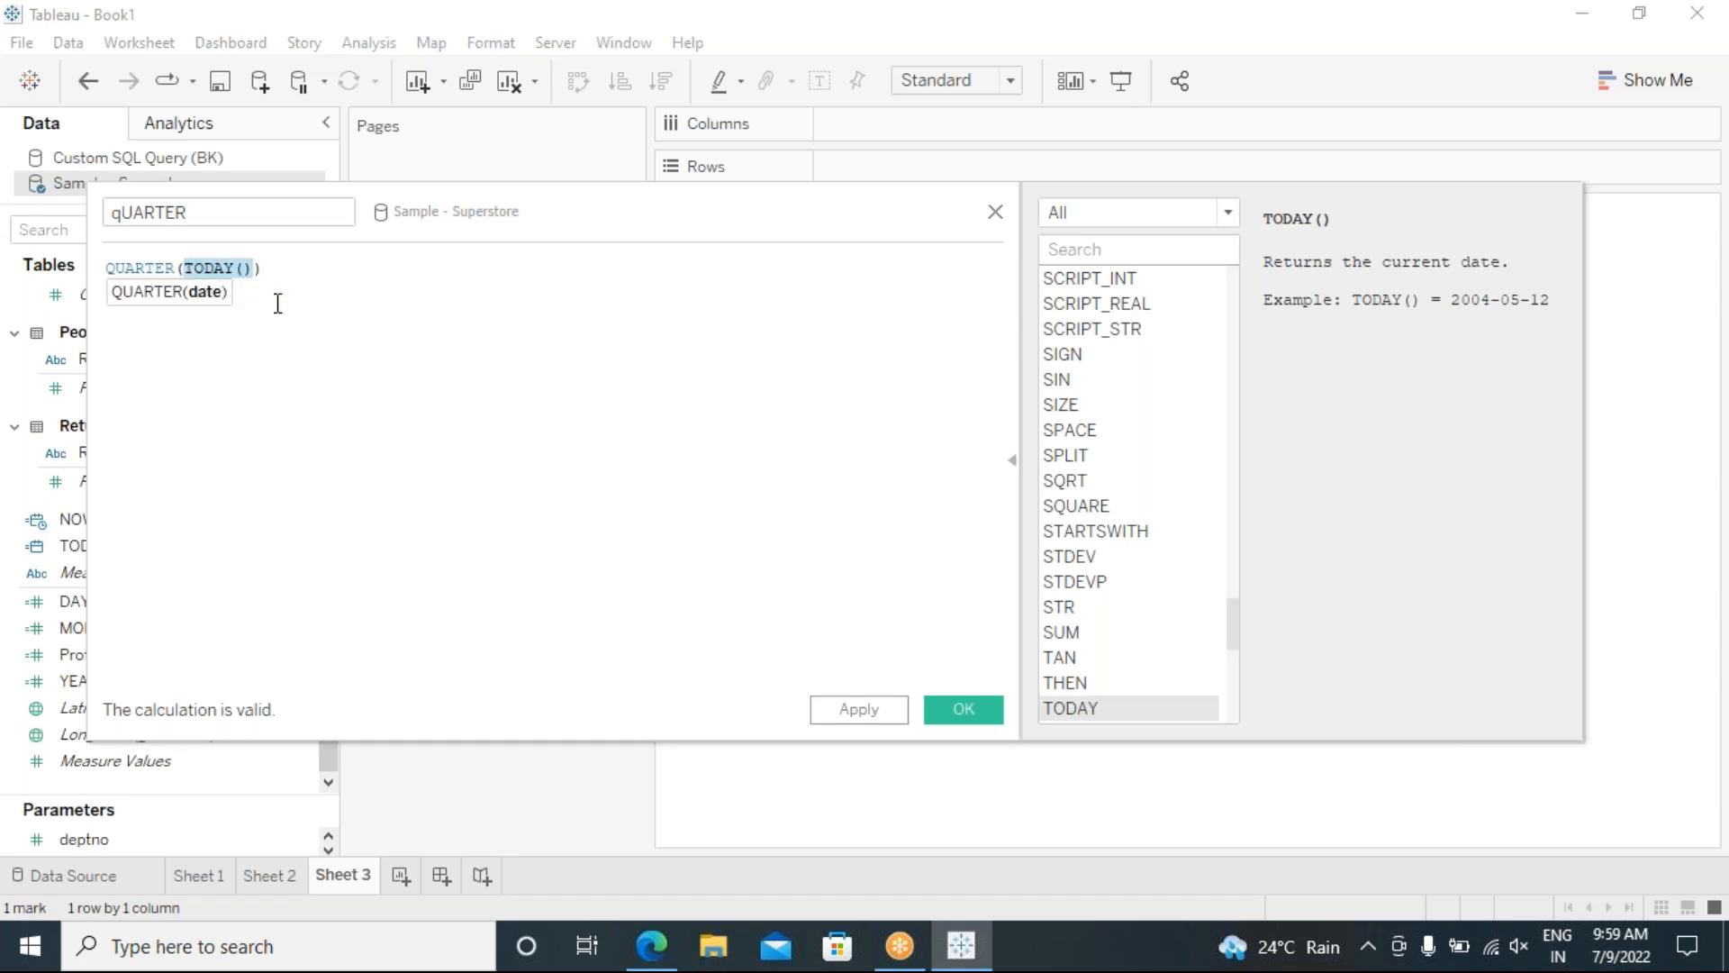
{"action": "left_click", "coordinate": [345, 342]}
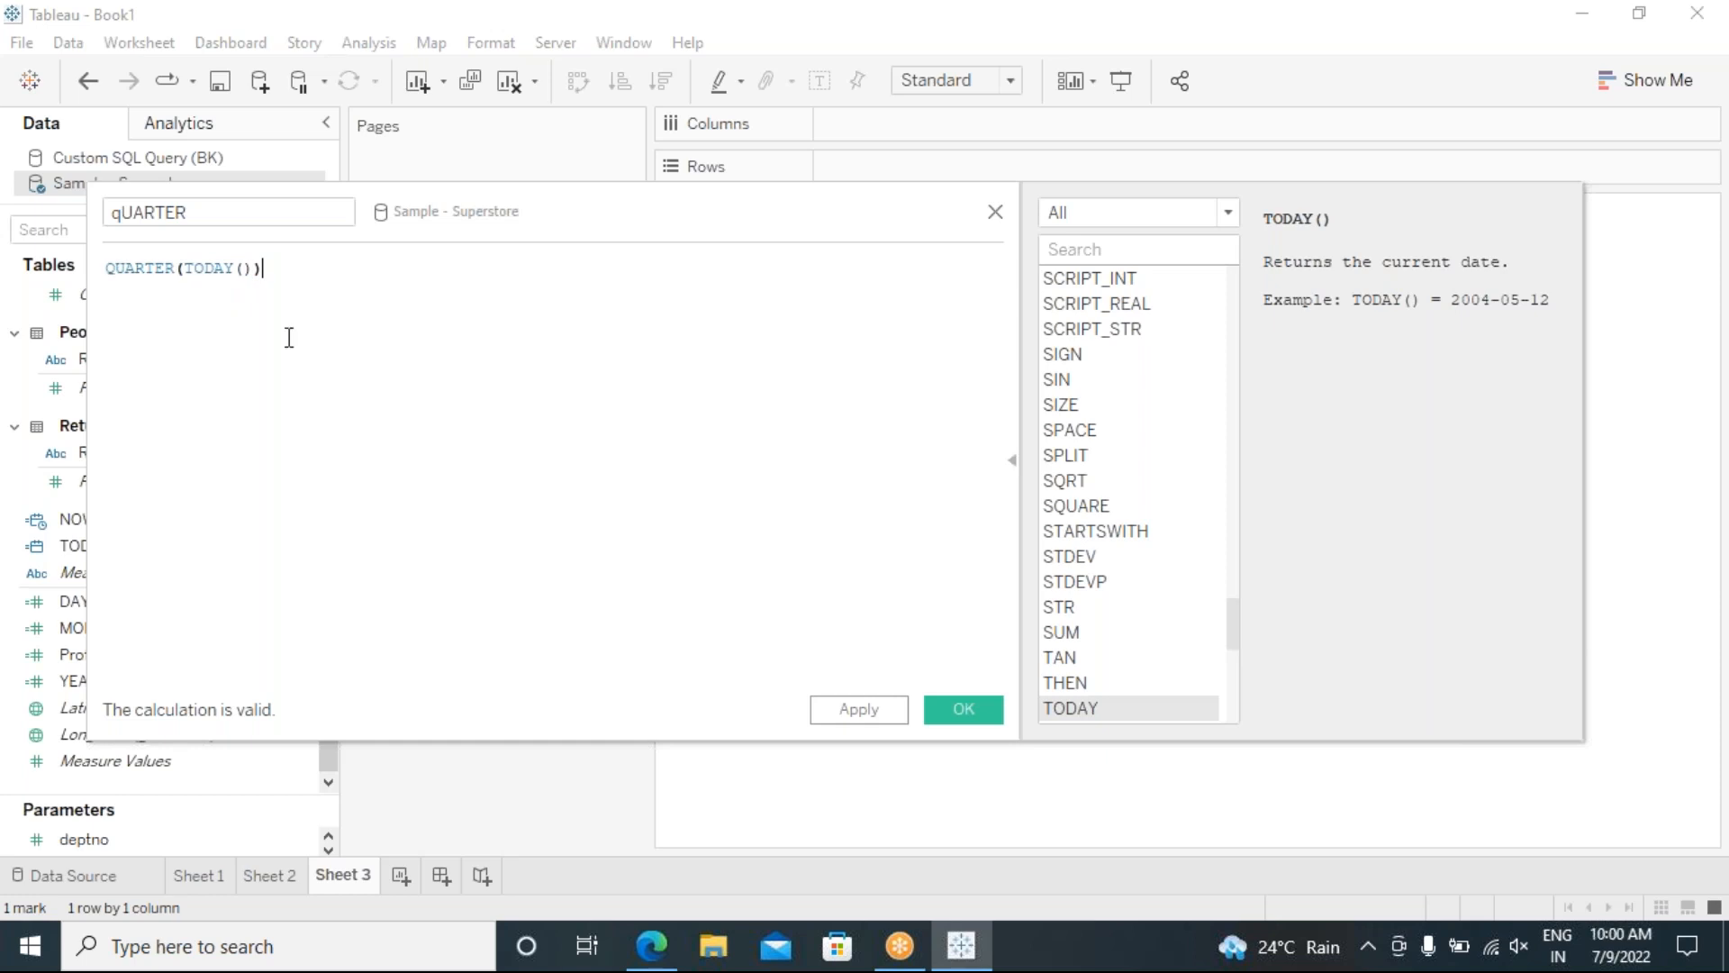
{"action": "left_click_drag", "start_coordinate": [254, 269], "coordinate": [184, 268]}
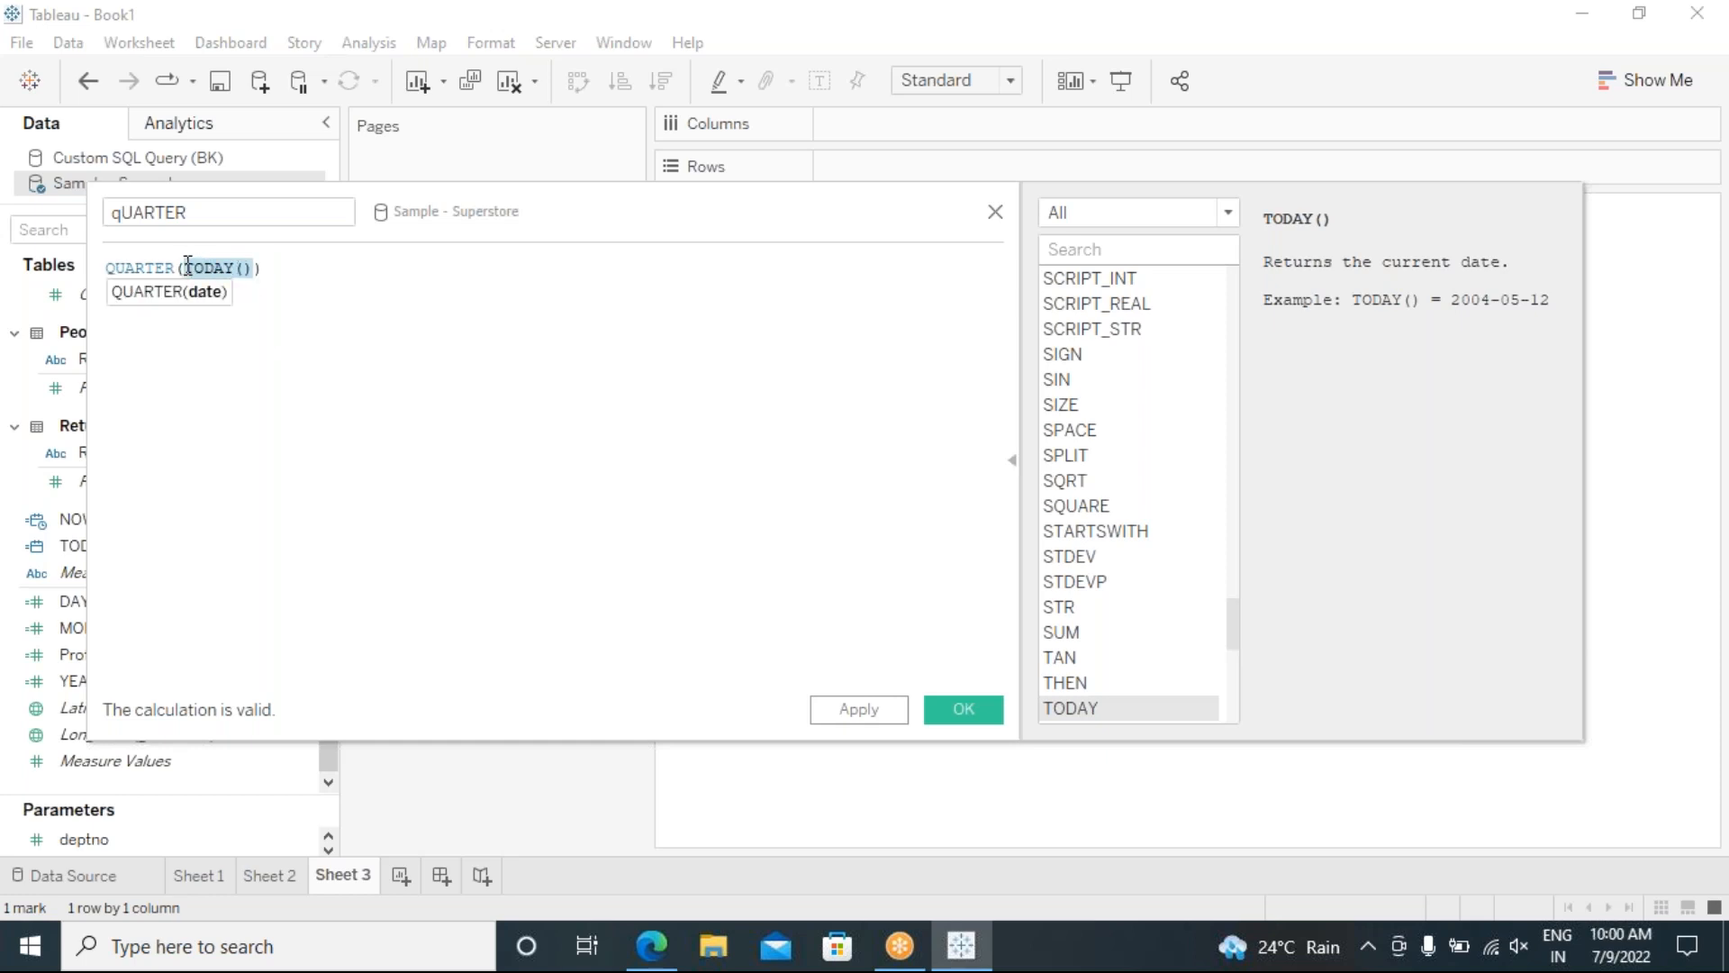
{"action": "left_click", "coordinate": [366, 381]}
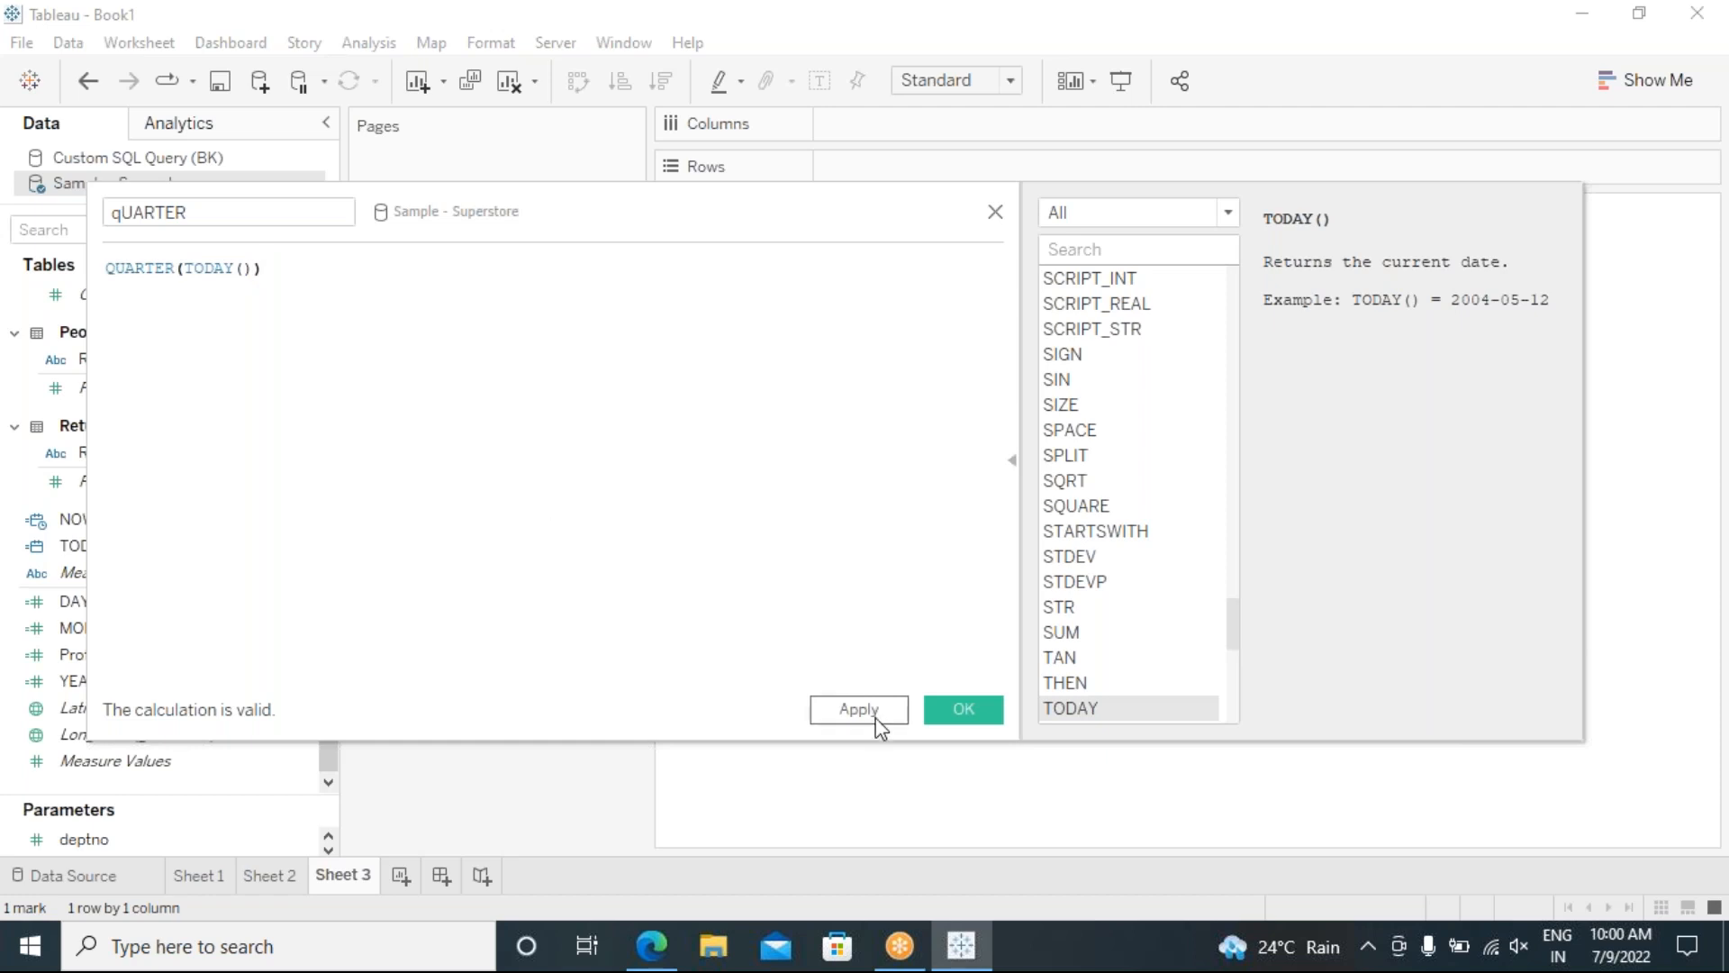
{"action": "left_click", "coordinate": [905, 713]}
{"action": "left_click", "coordinate": [961, 716]}
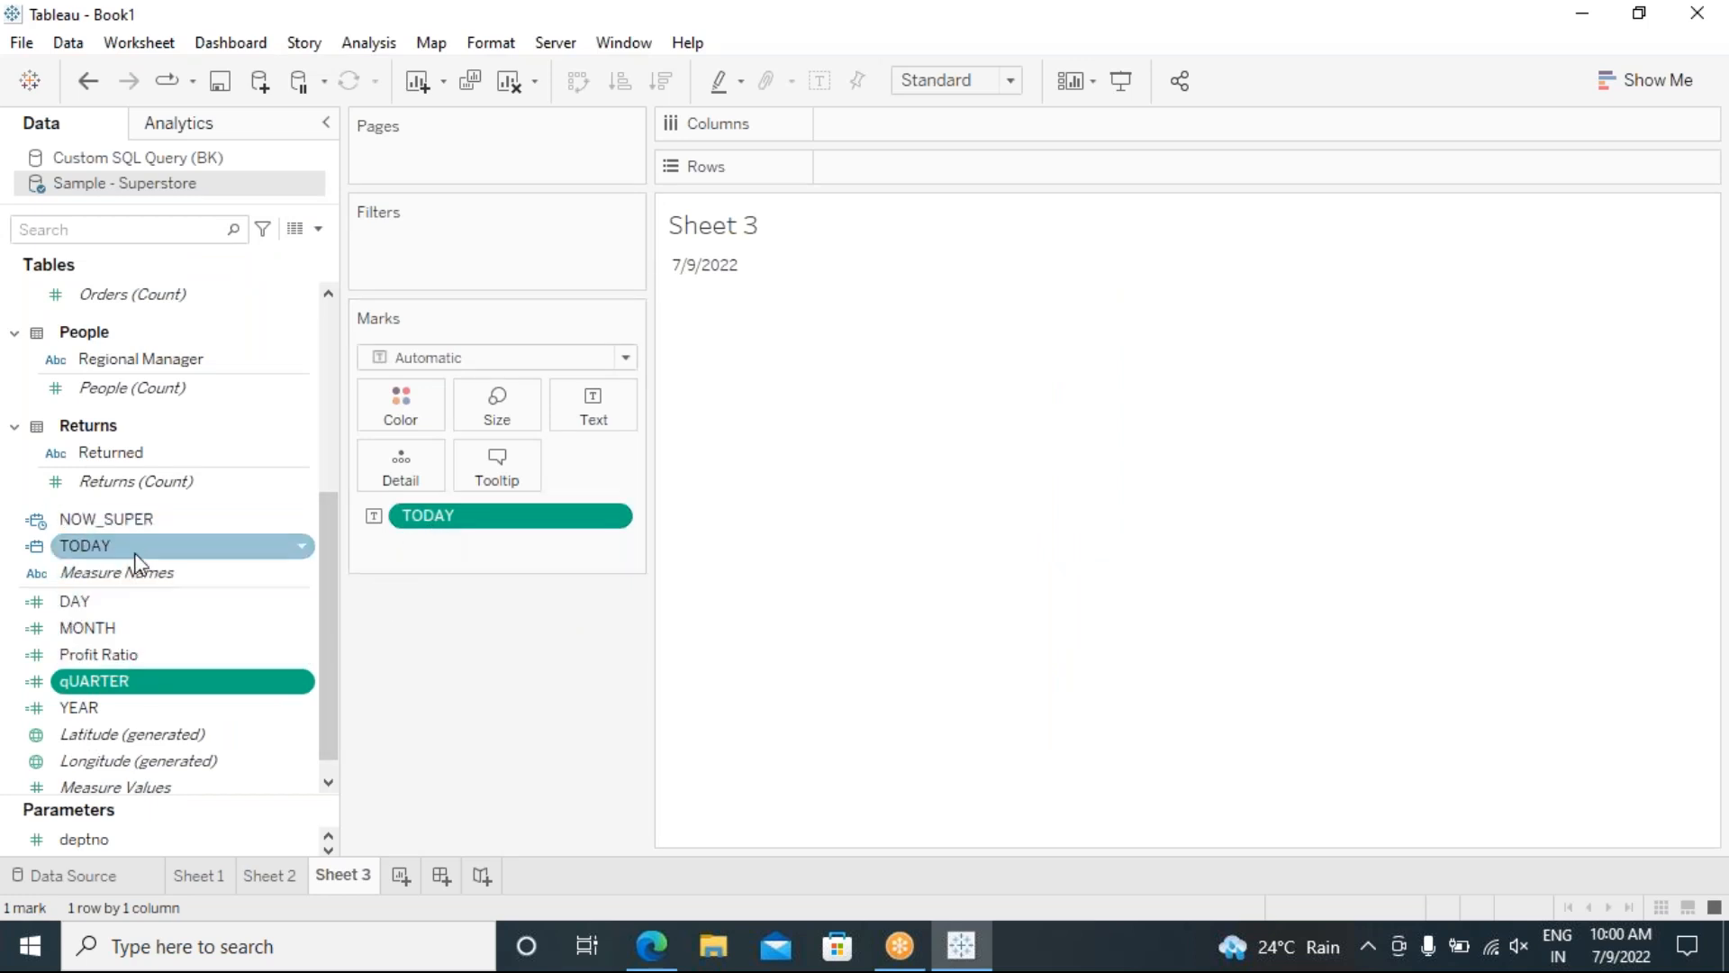
Step: Drop YEAR, qUARTER, MONTH and DAY onto Text, showing 2,022, 3, 7 and 9
{"action": "scroll", "coordinate": [170, 618], "scroll_direction": "up", "scroll_amount": 3}
{"action": "scroll", "coordinate": [170, 617], "scroll_direction": "down", "scroll_amount": 4}
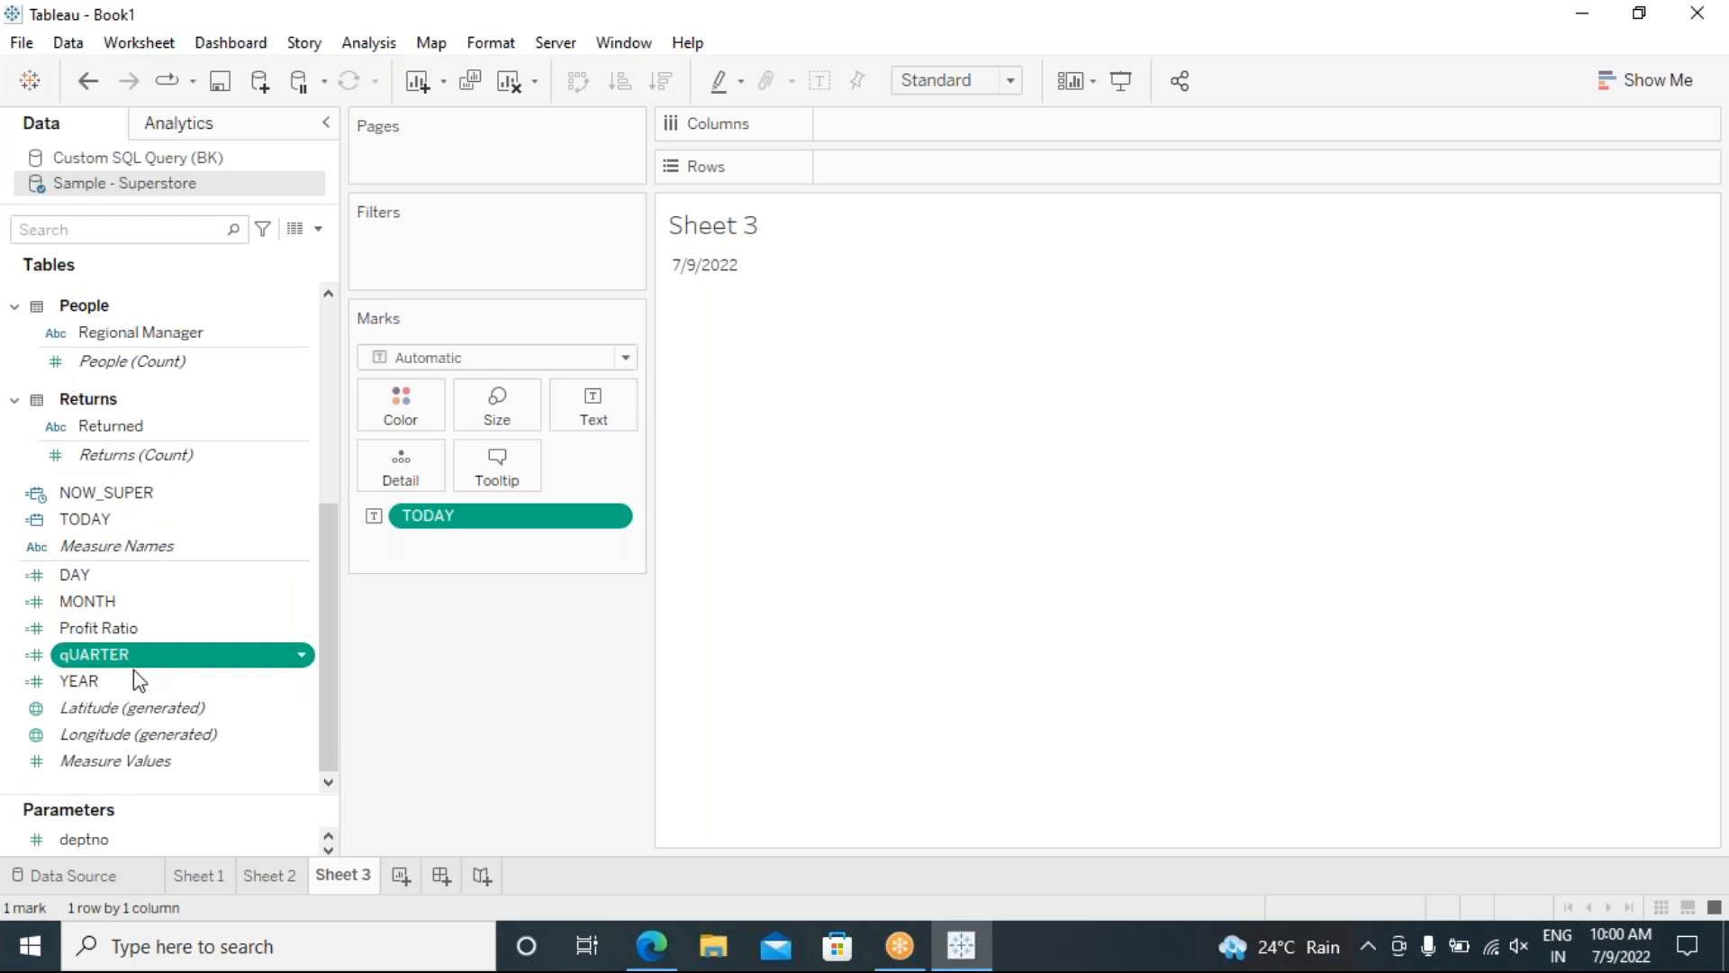
{"action": "left_click_drag", "start_coordinate": [95, 682], "coordinate": [594, 417]}
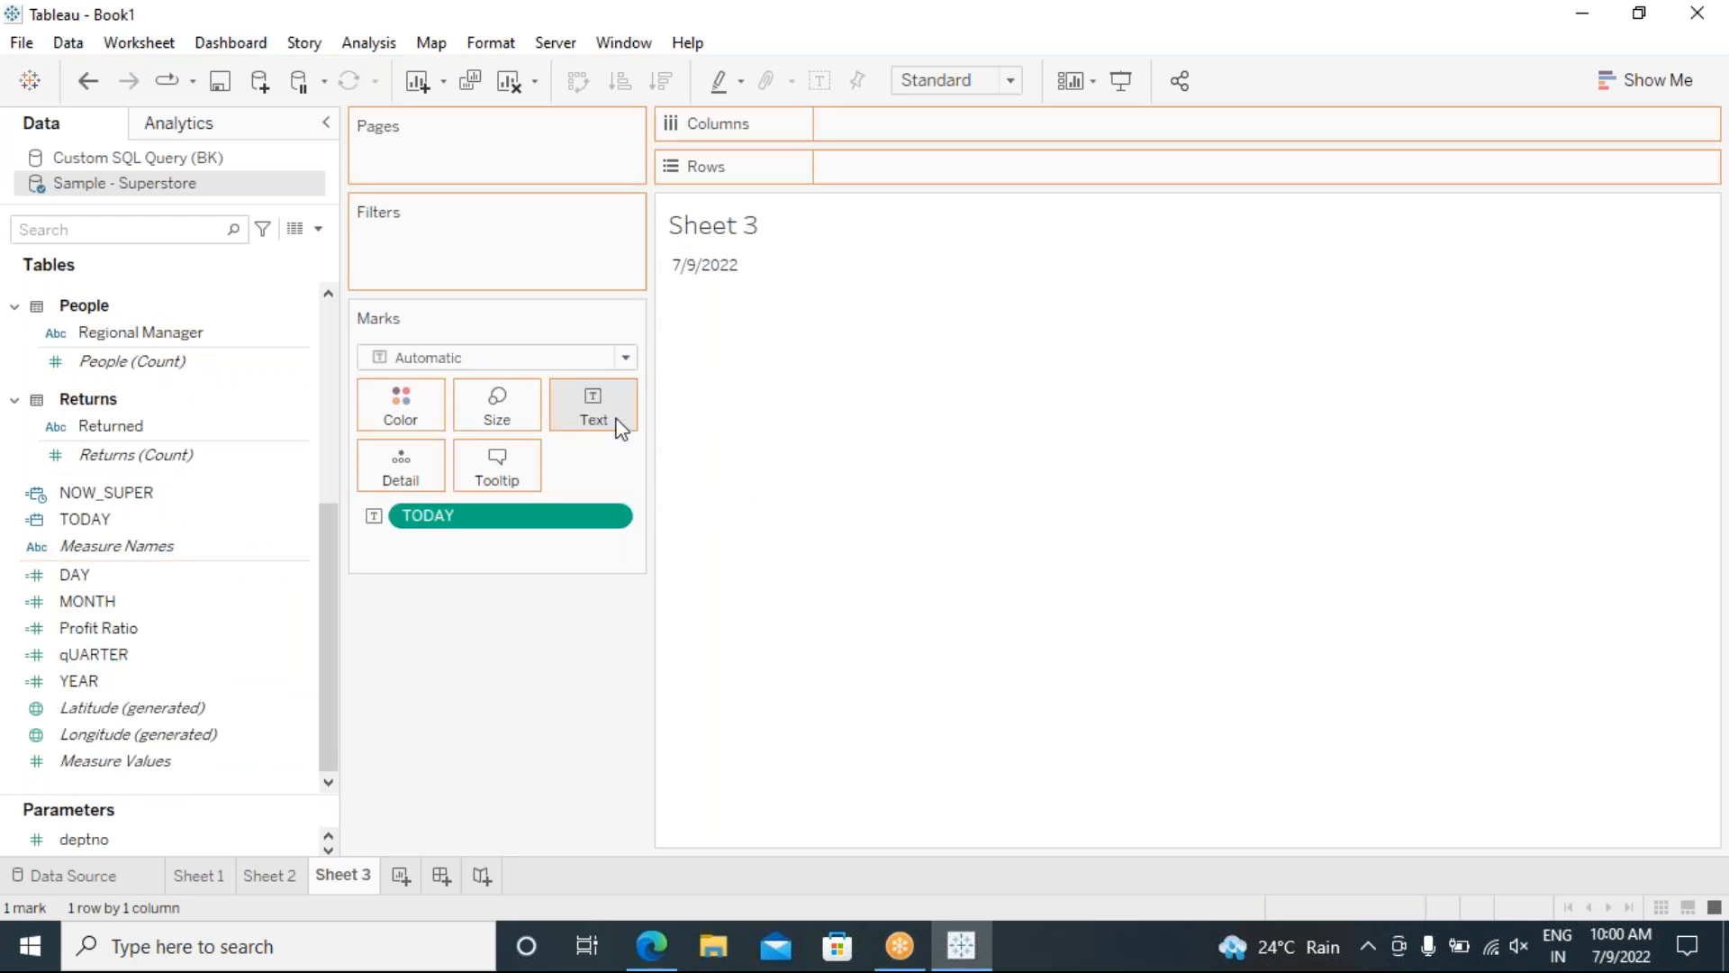
{"action": "mouse_move", "coordinate": [716, 308]}
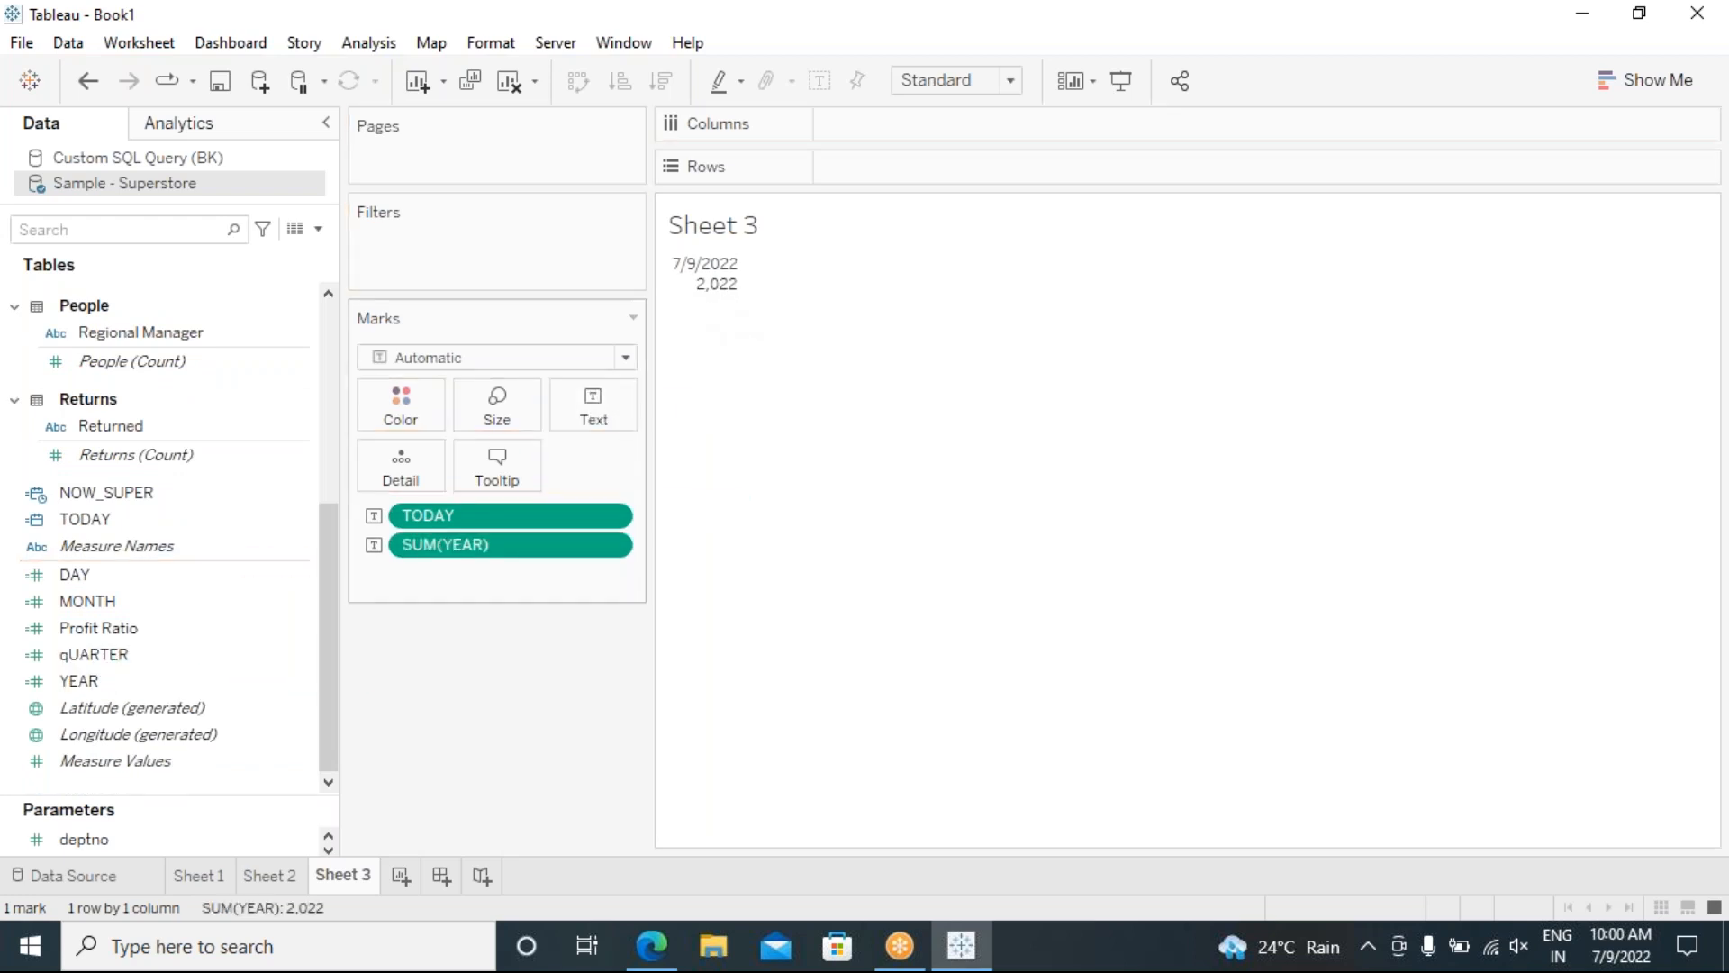
{"action": "left_click", "coordinate": [180, 660]}
{"action": "left_click_drag", "start_coordinate": [103, 664], "coordinate": [592, 402]}
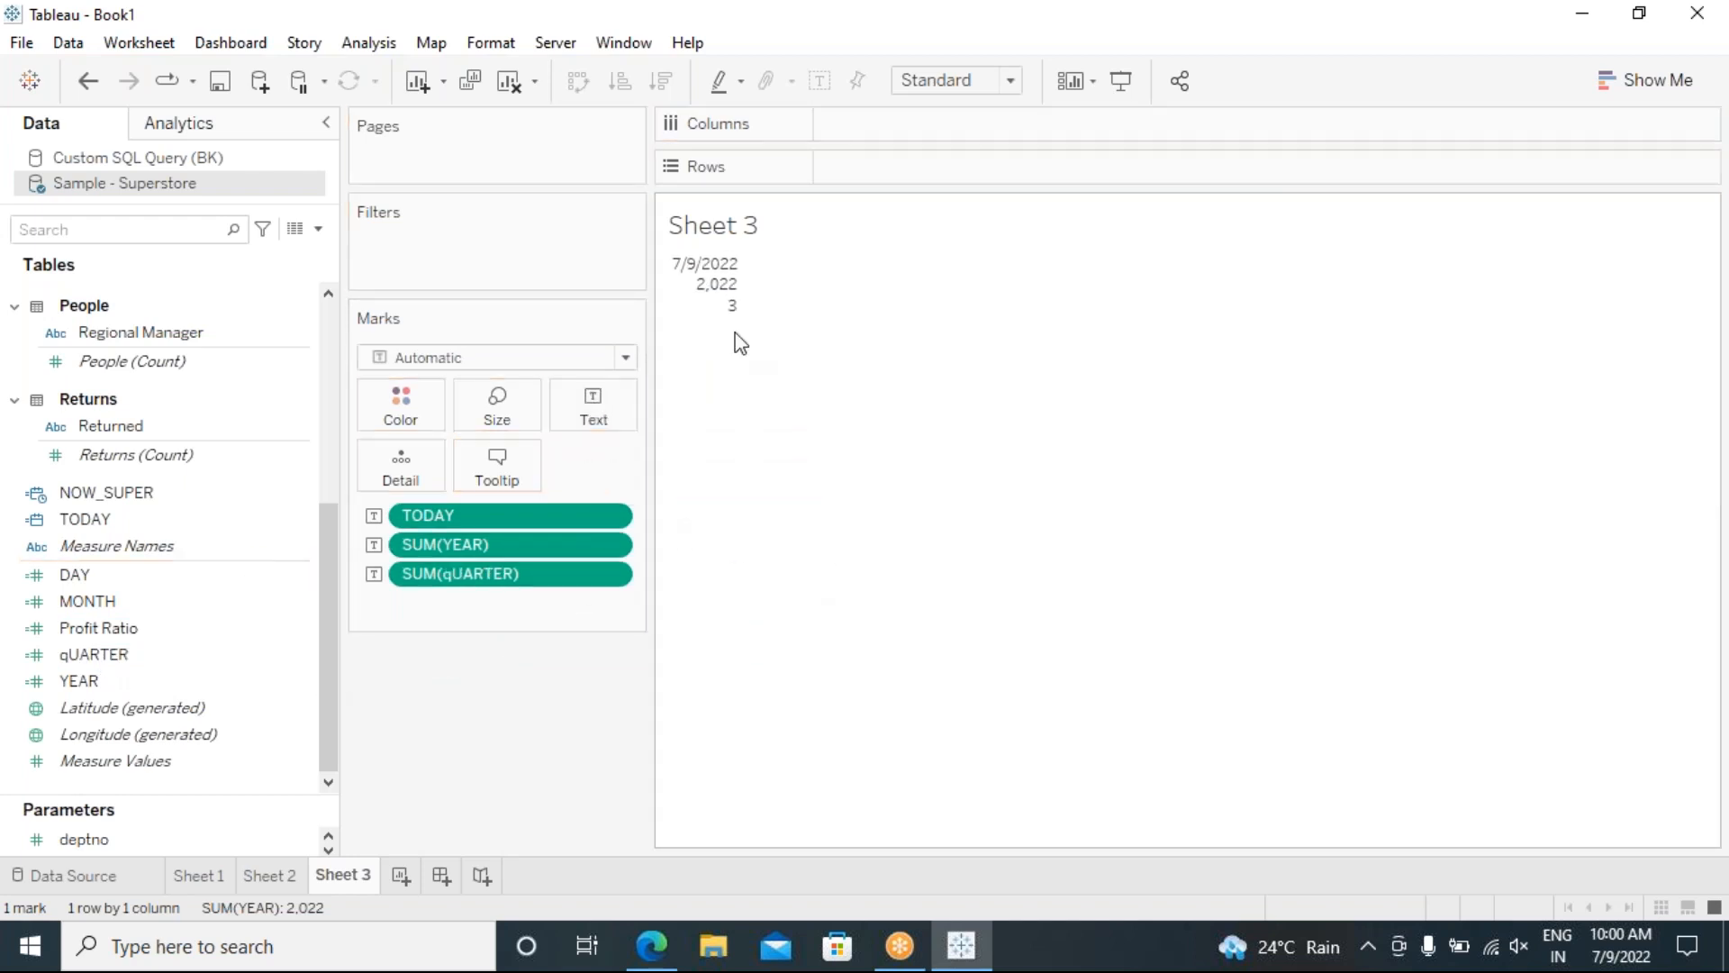
{"action": "left_click_drag", "start_coordinate": [110, 602], "coordinate": [593, 410]}
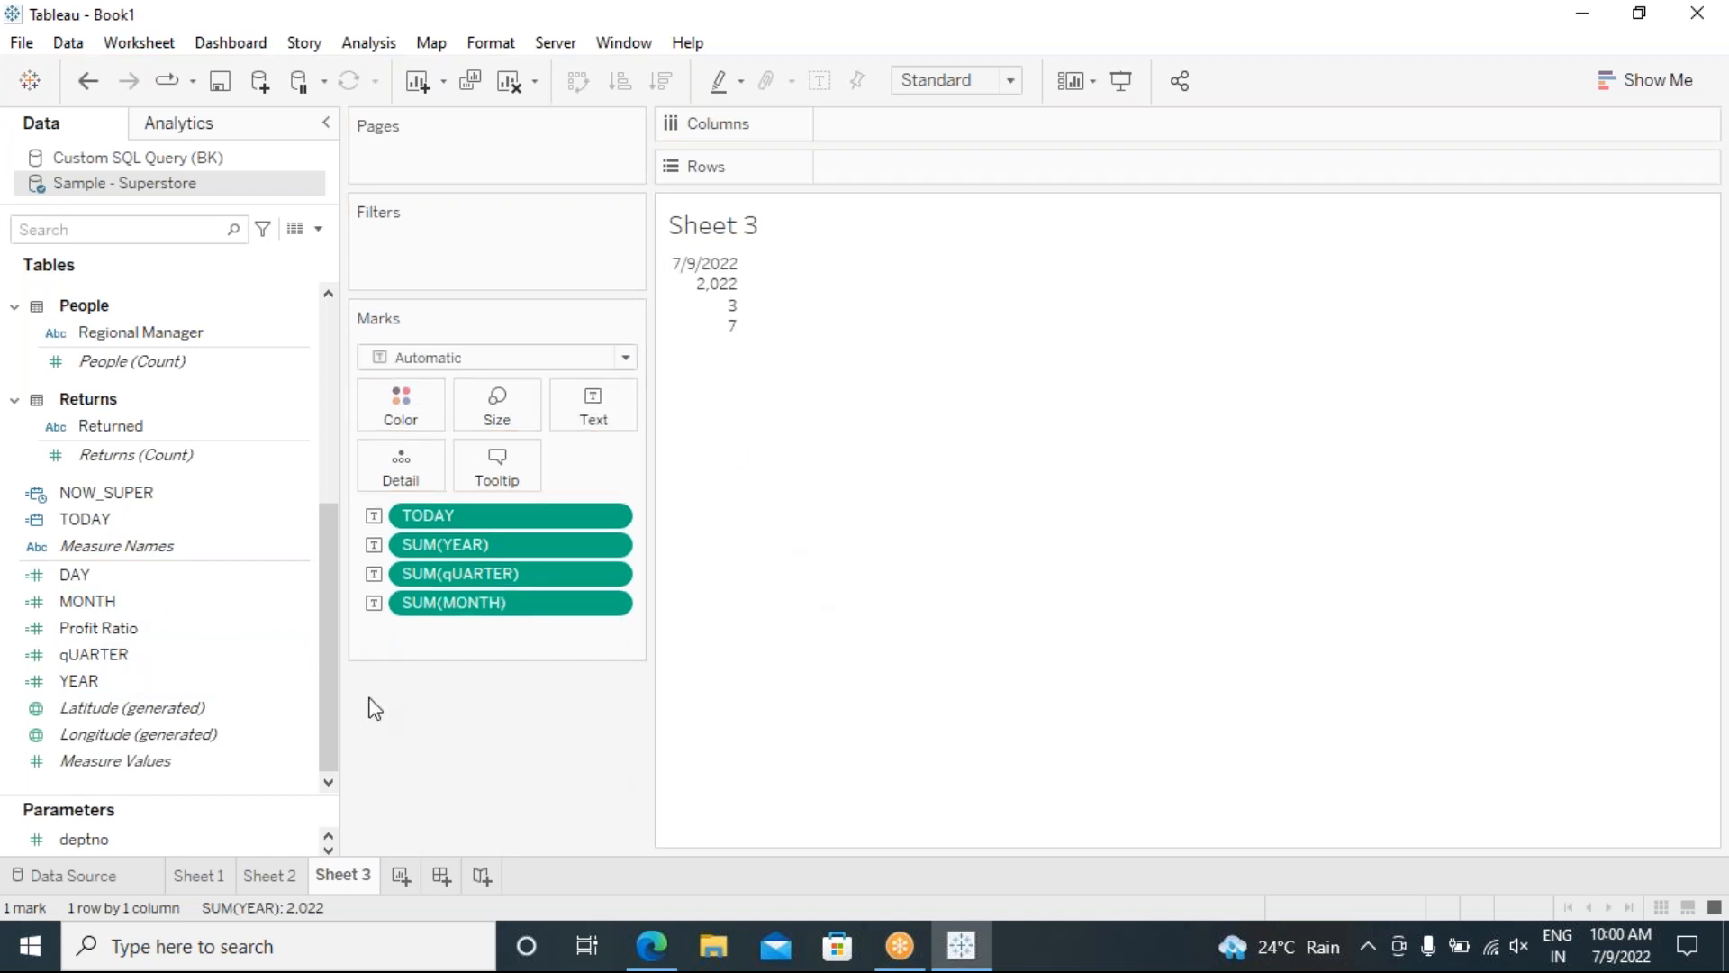
{"action": "left_click_drag", "start_coordinate": [94, 581], "coordinate": [647, 453]}
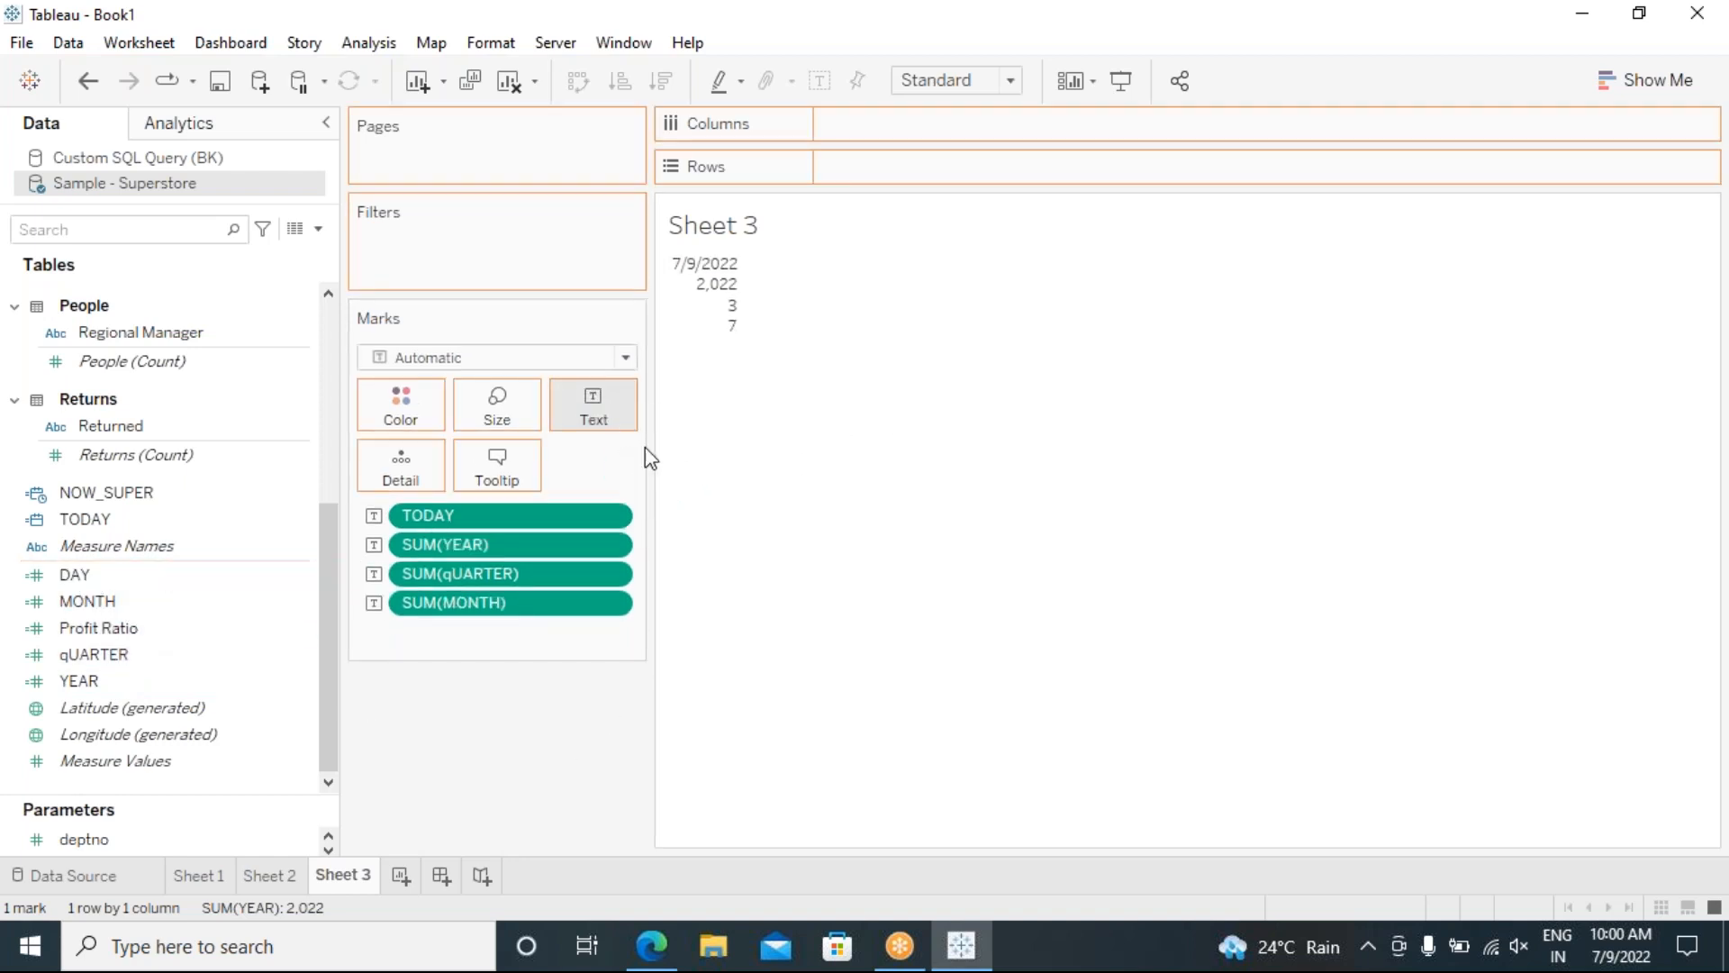
{"action": "mouse_move", "coordinate": [730, 355]}
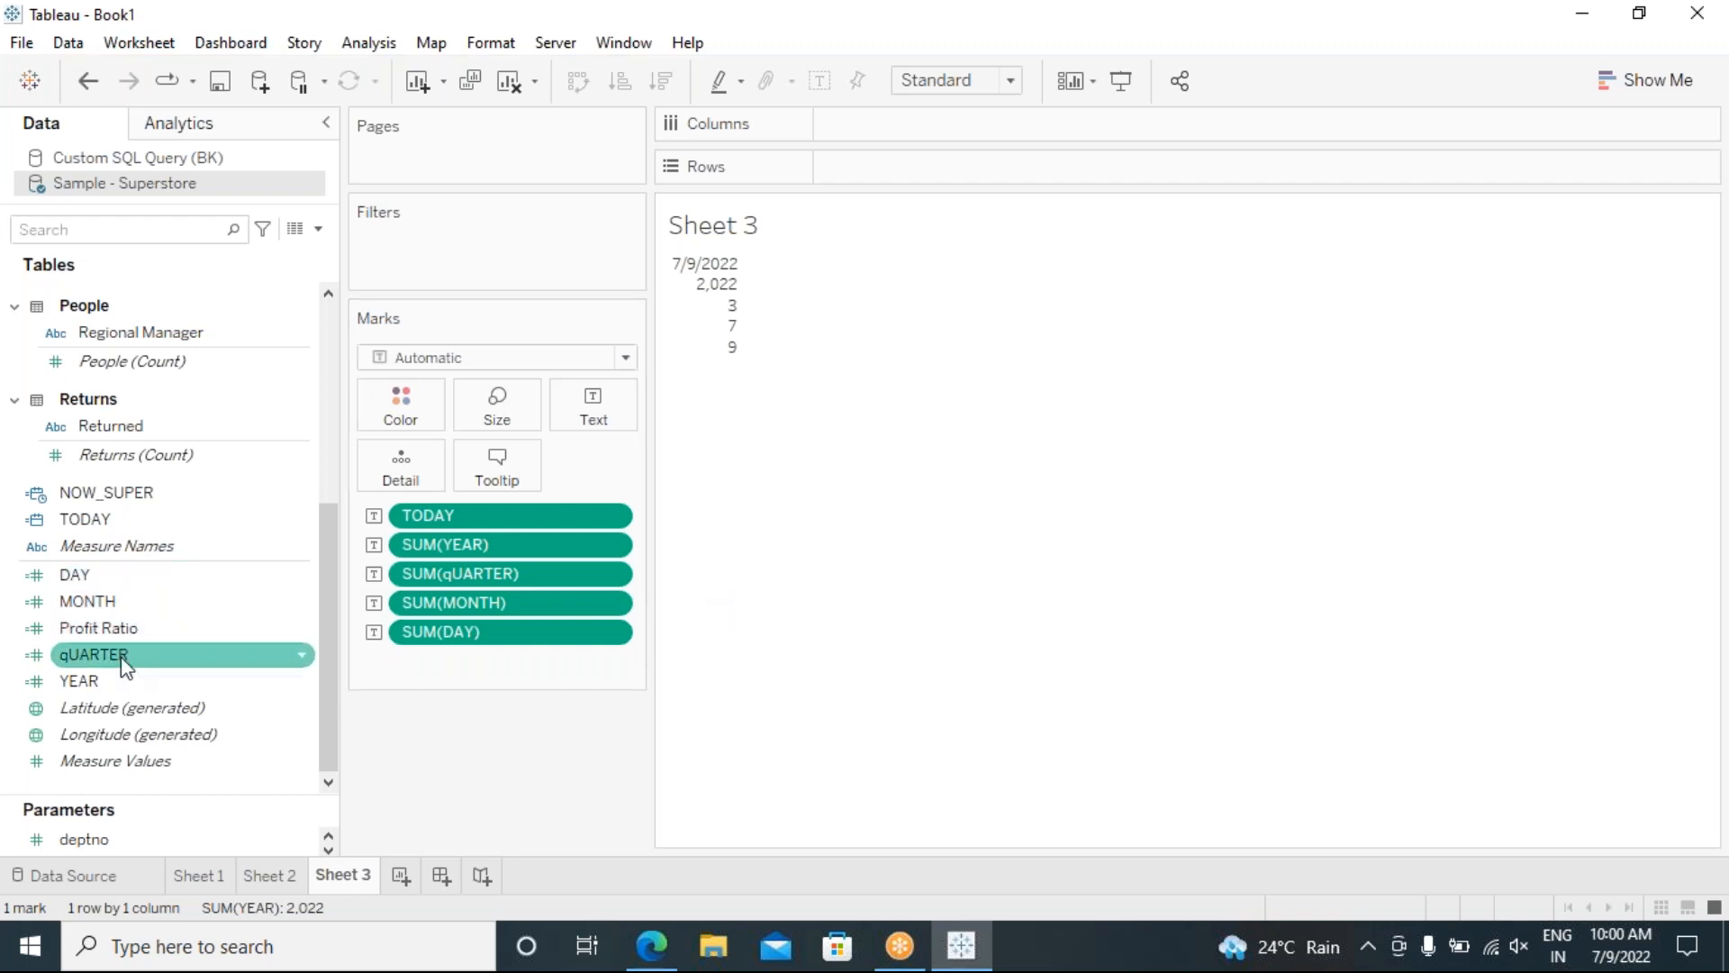
{"action": "mouse_move", "coordinate": [726, 305]}
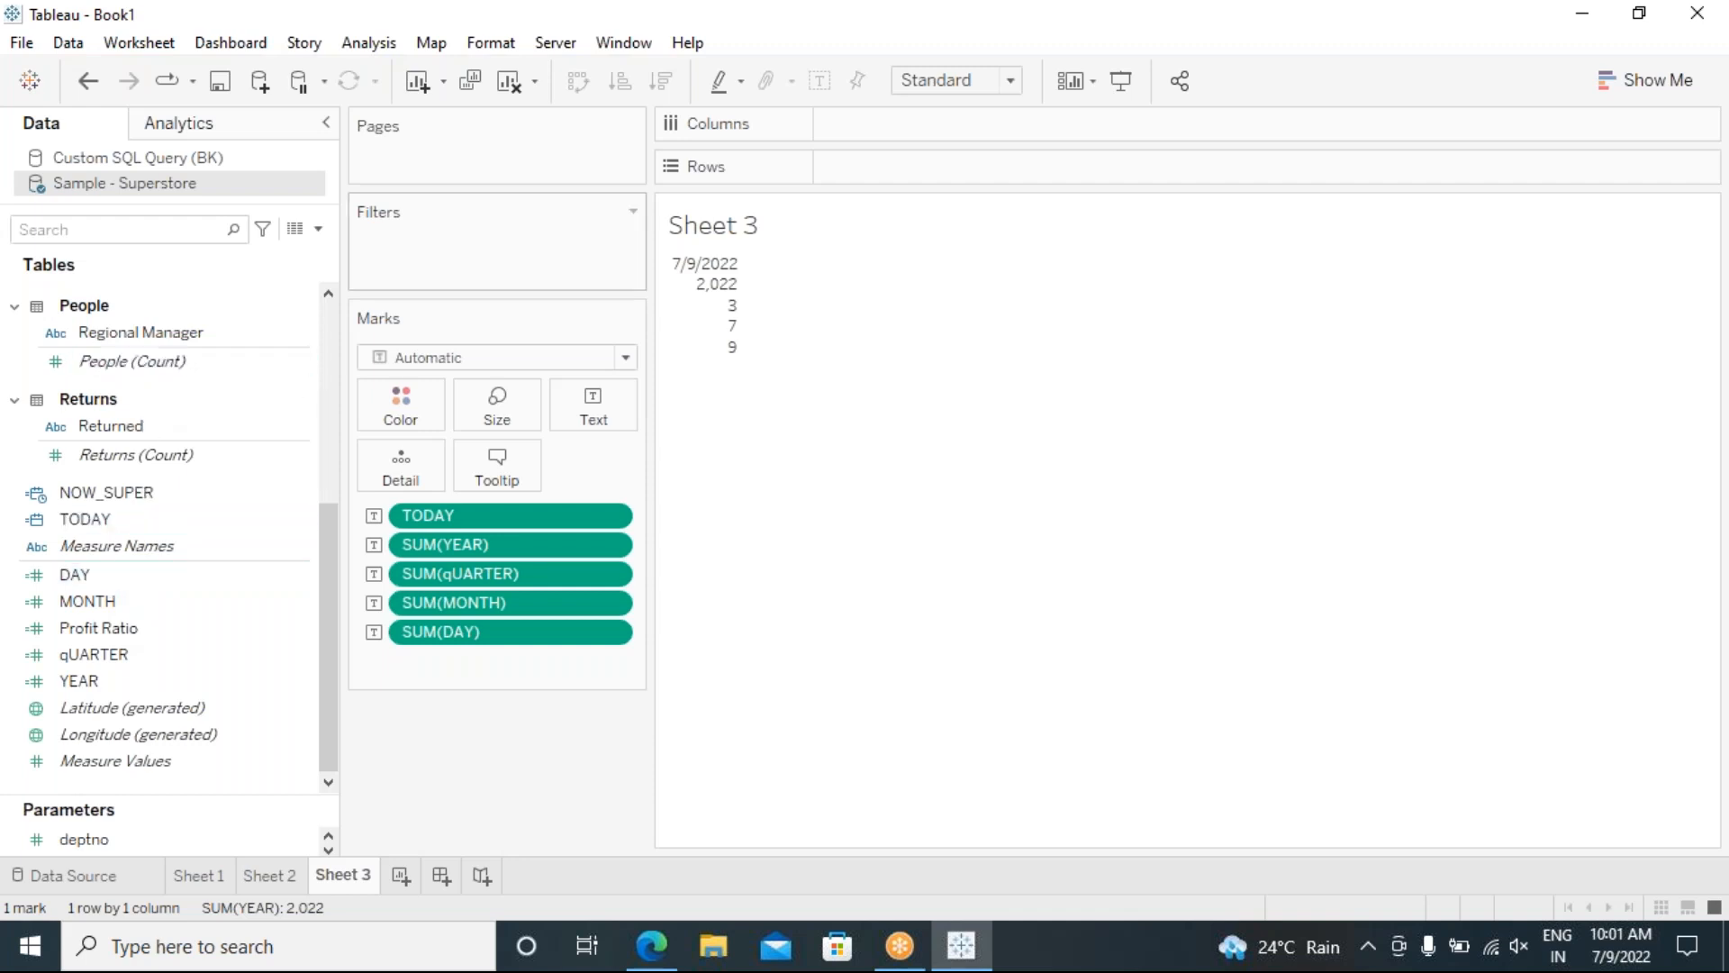
Step: Start a new calculated field and name it MAKEDATE
{"action": "left_click", "coordinate": [375, 45]}
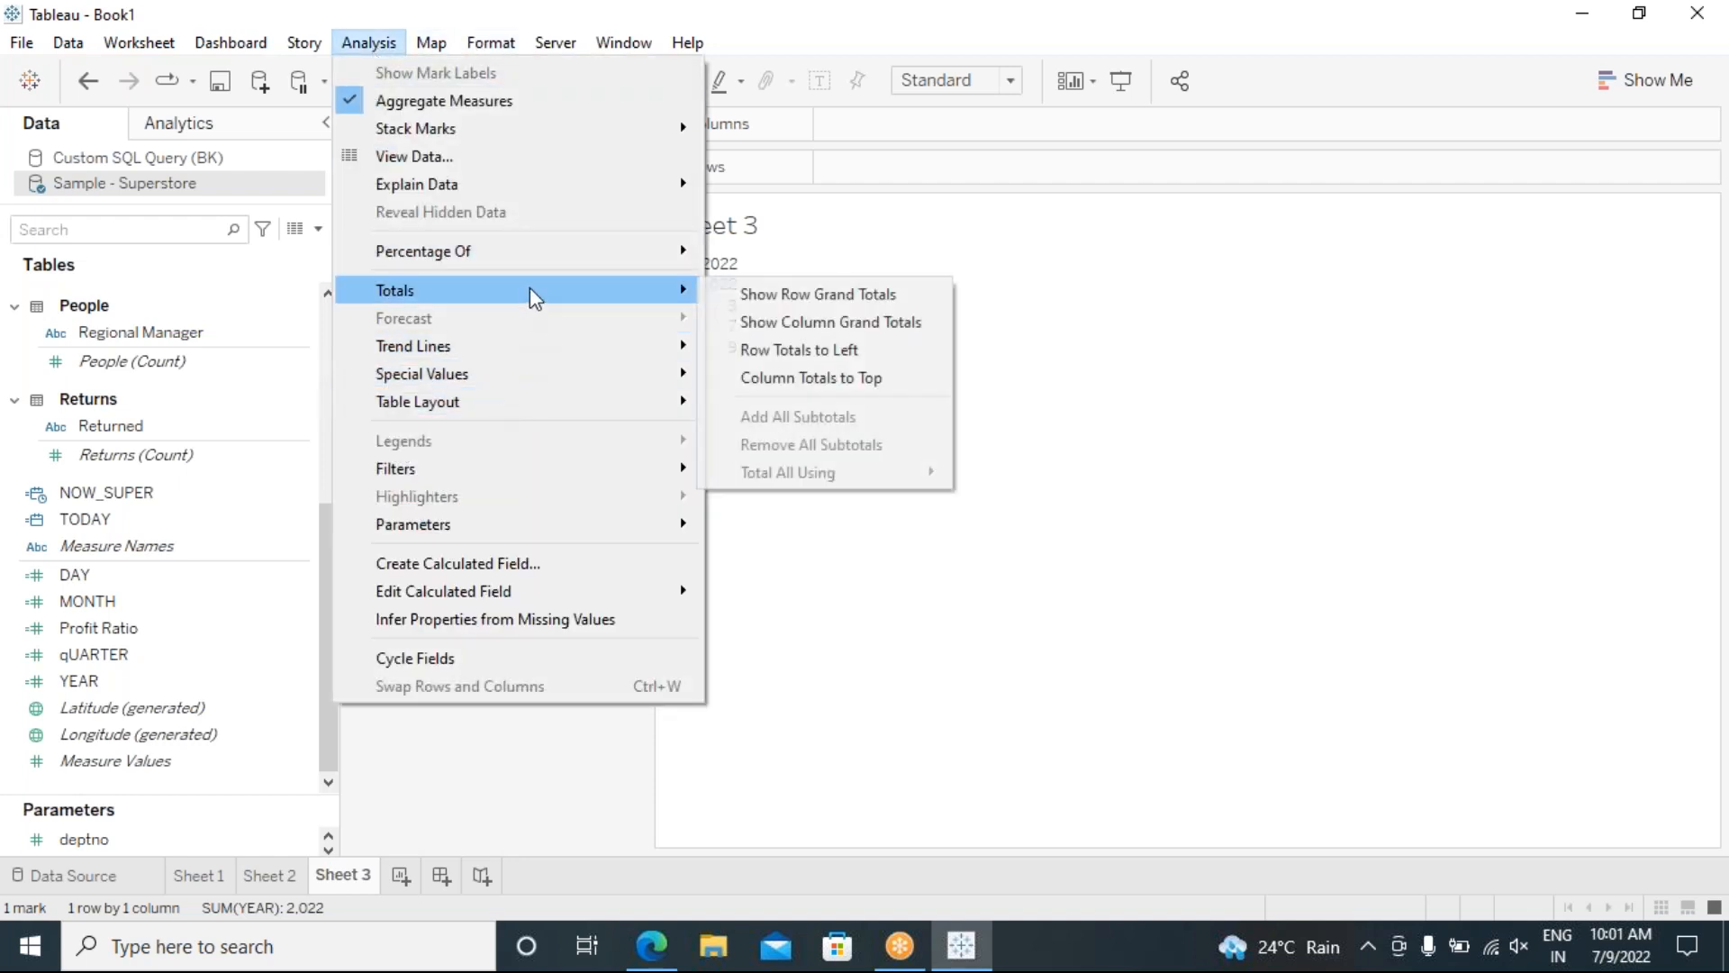
{"action": "left_click", "coordinate": [558, 565]}
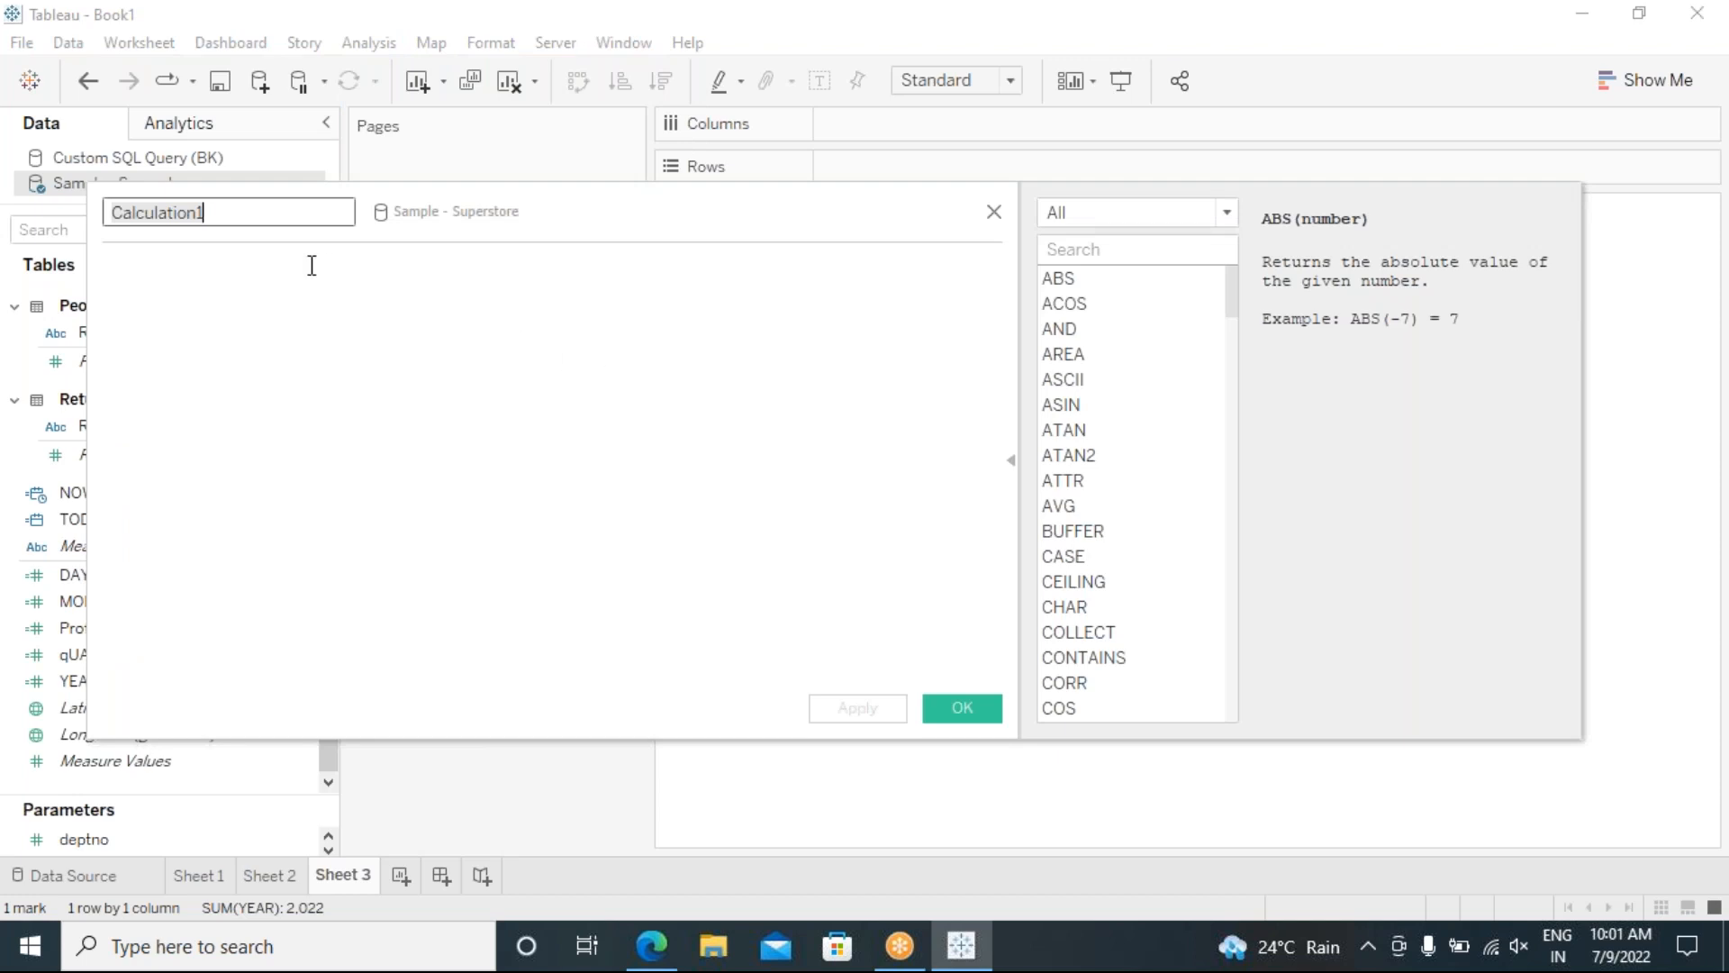
{"action": "type", "text": "MA"}
{"action": "key", "text": "BackSpace"}
{"action": "type", "text": "AKEDATE"}
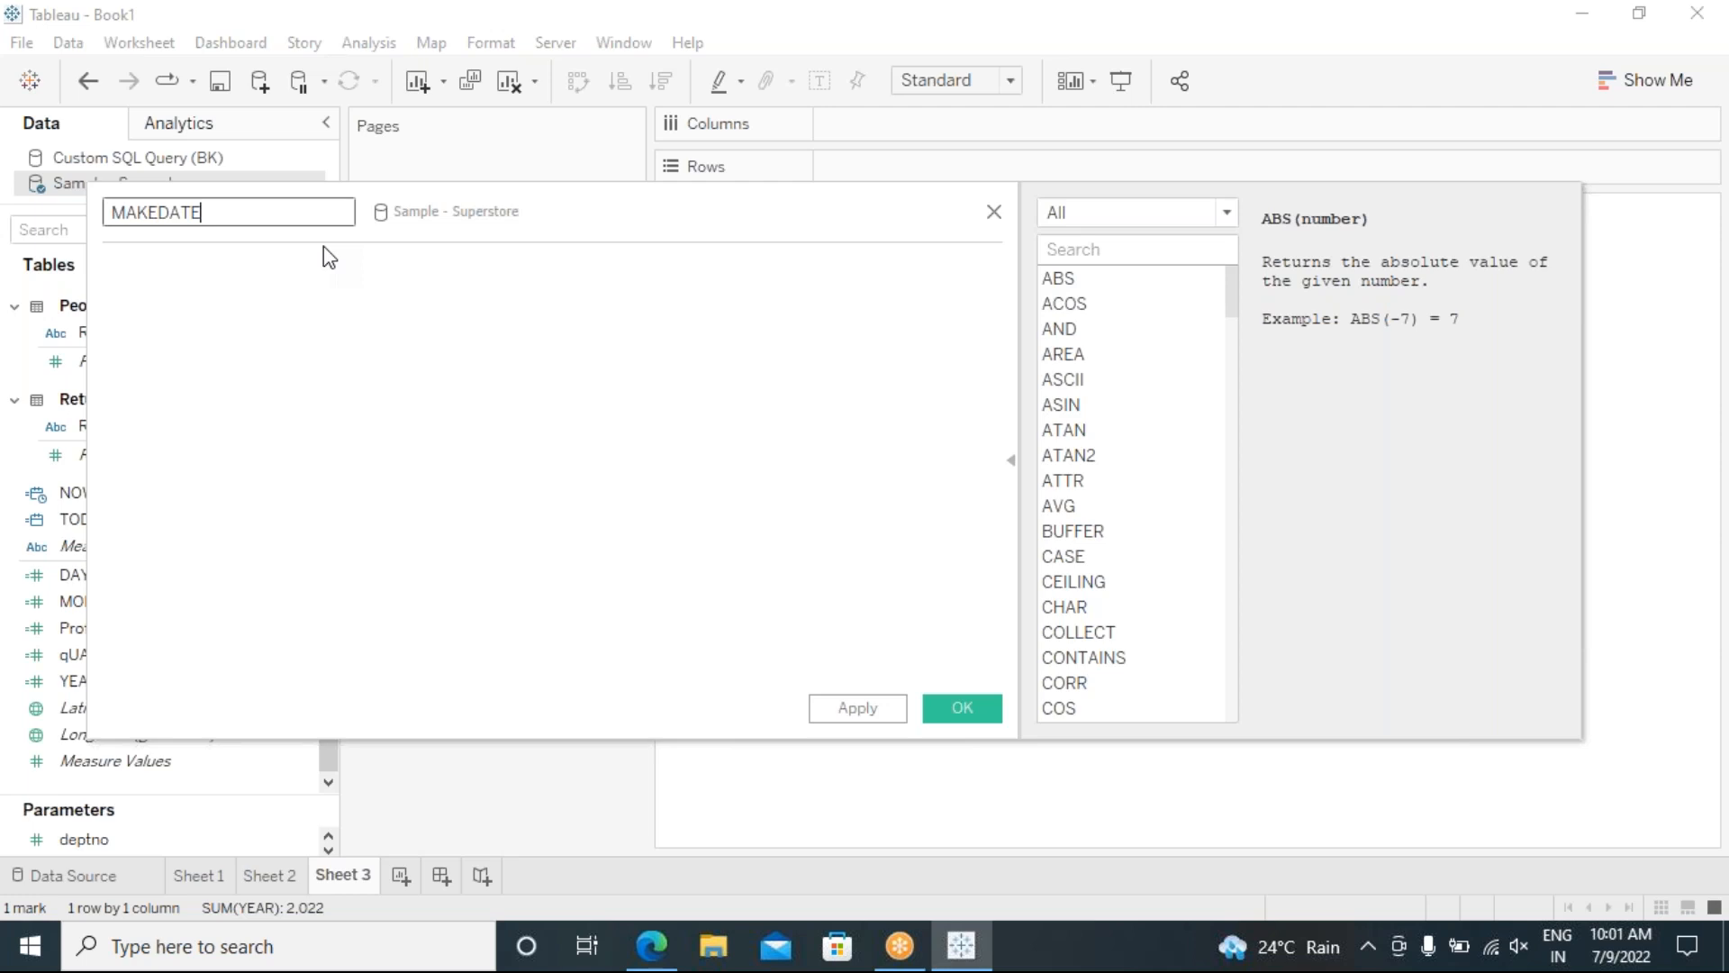
Step: Enter MAKEDATE([YEAR],[MONTH],[DAY]) using autocomplete and save the calculation
{"action": "left_click", "coordinate": [274, 294]}
{"action": "type", "text": "MA"}
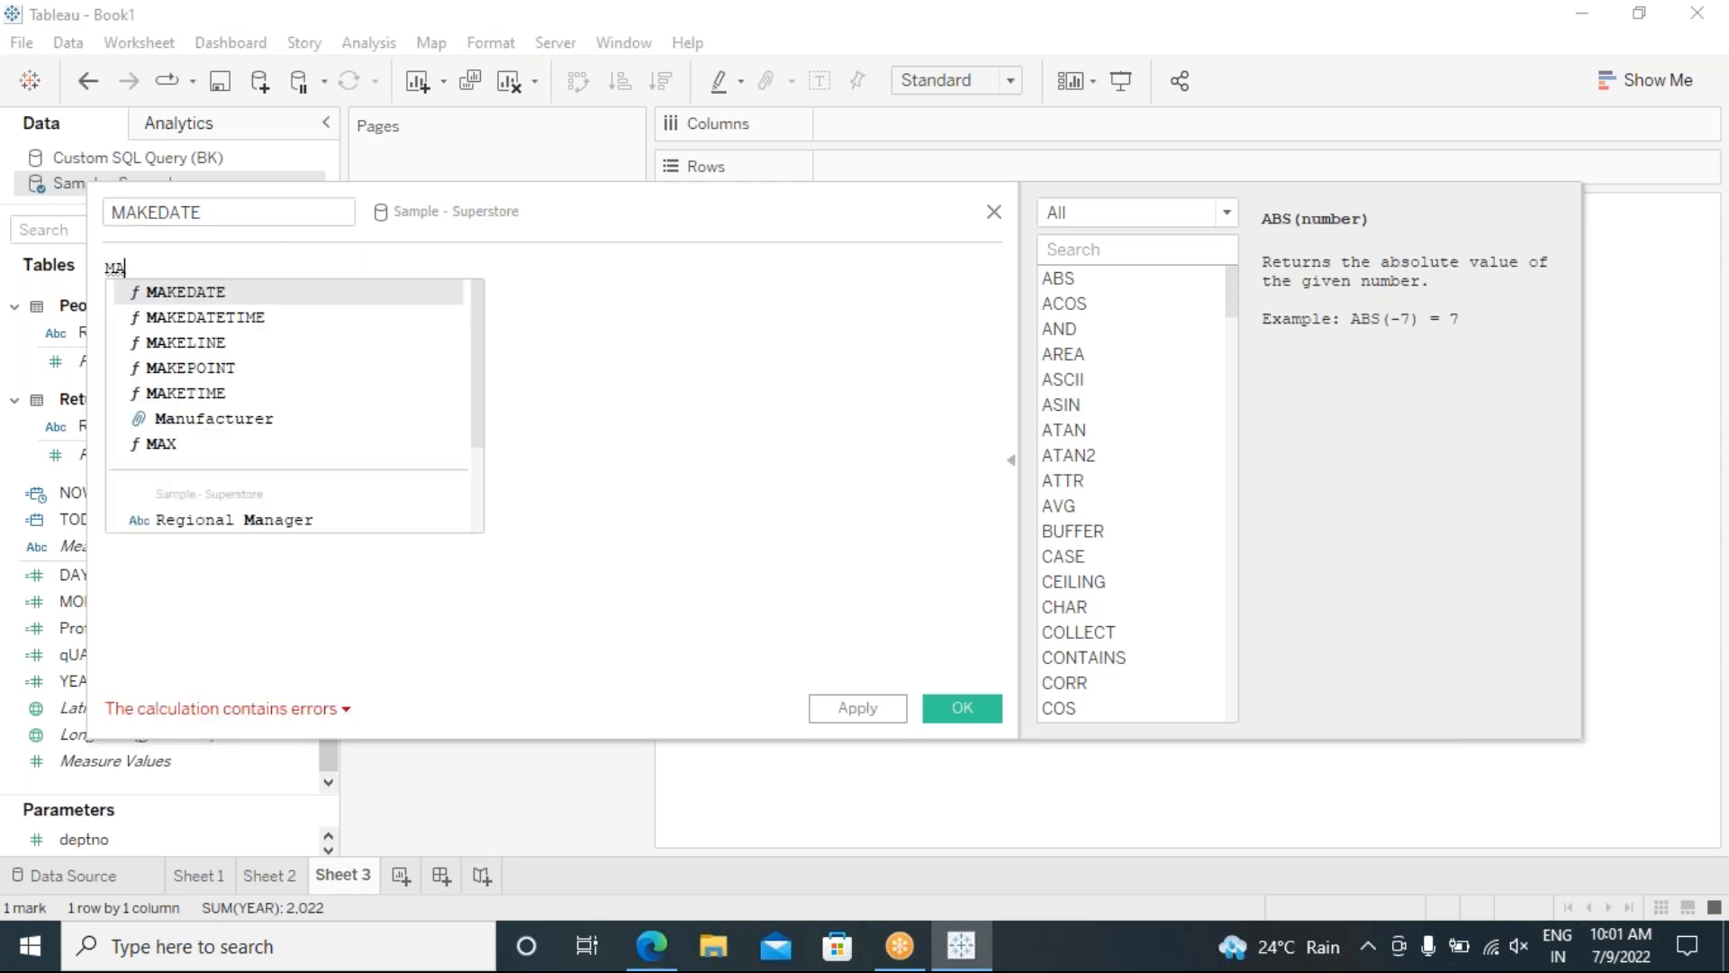
{"action": "key", "text": "Return"}
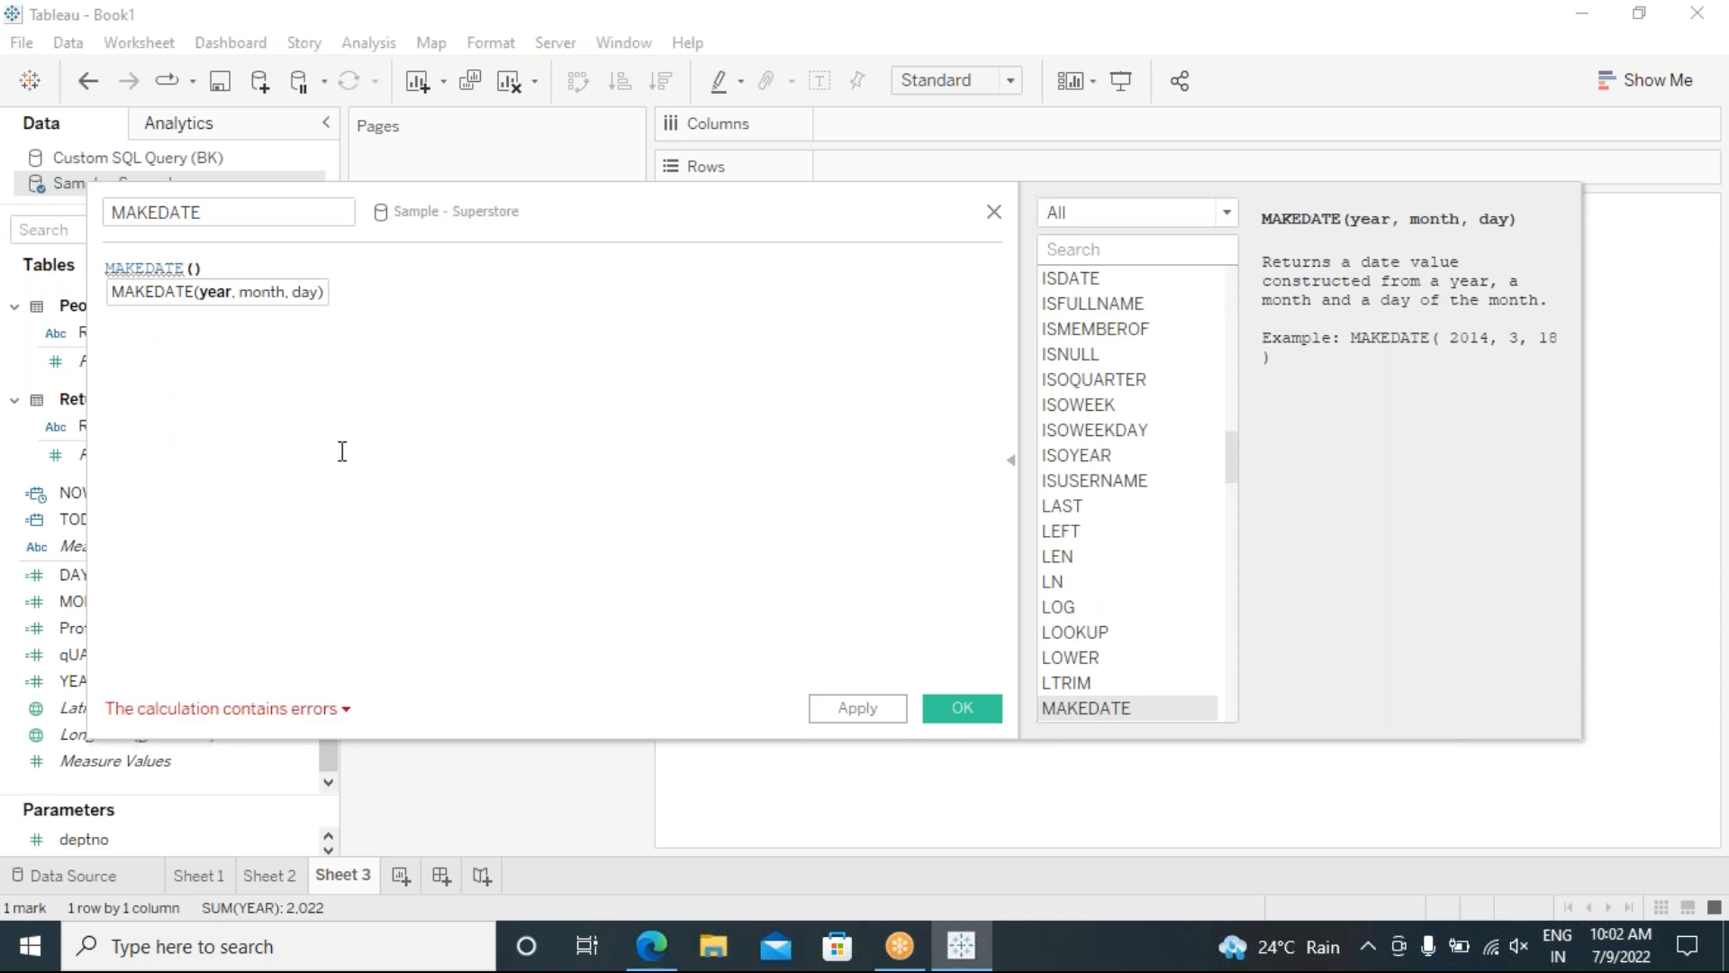
{"action": "type", "text": "YEAR"}
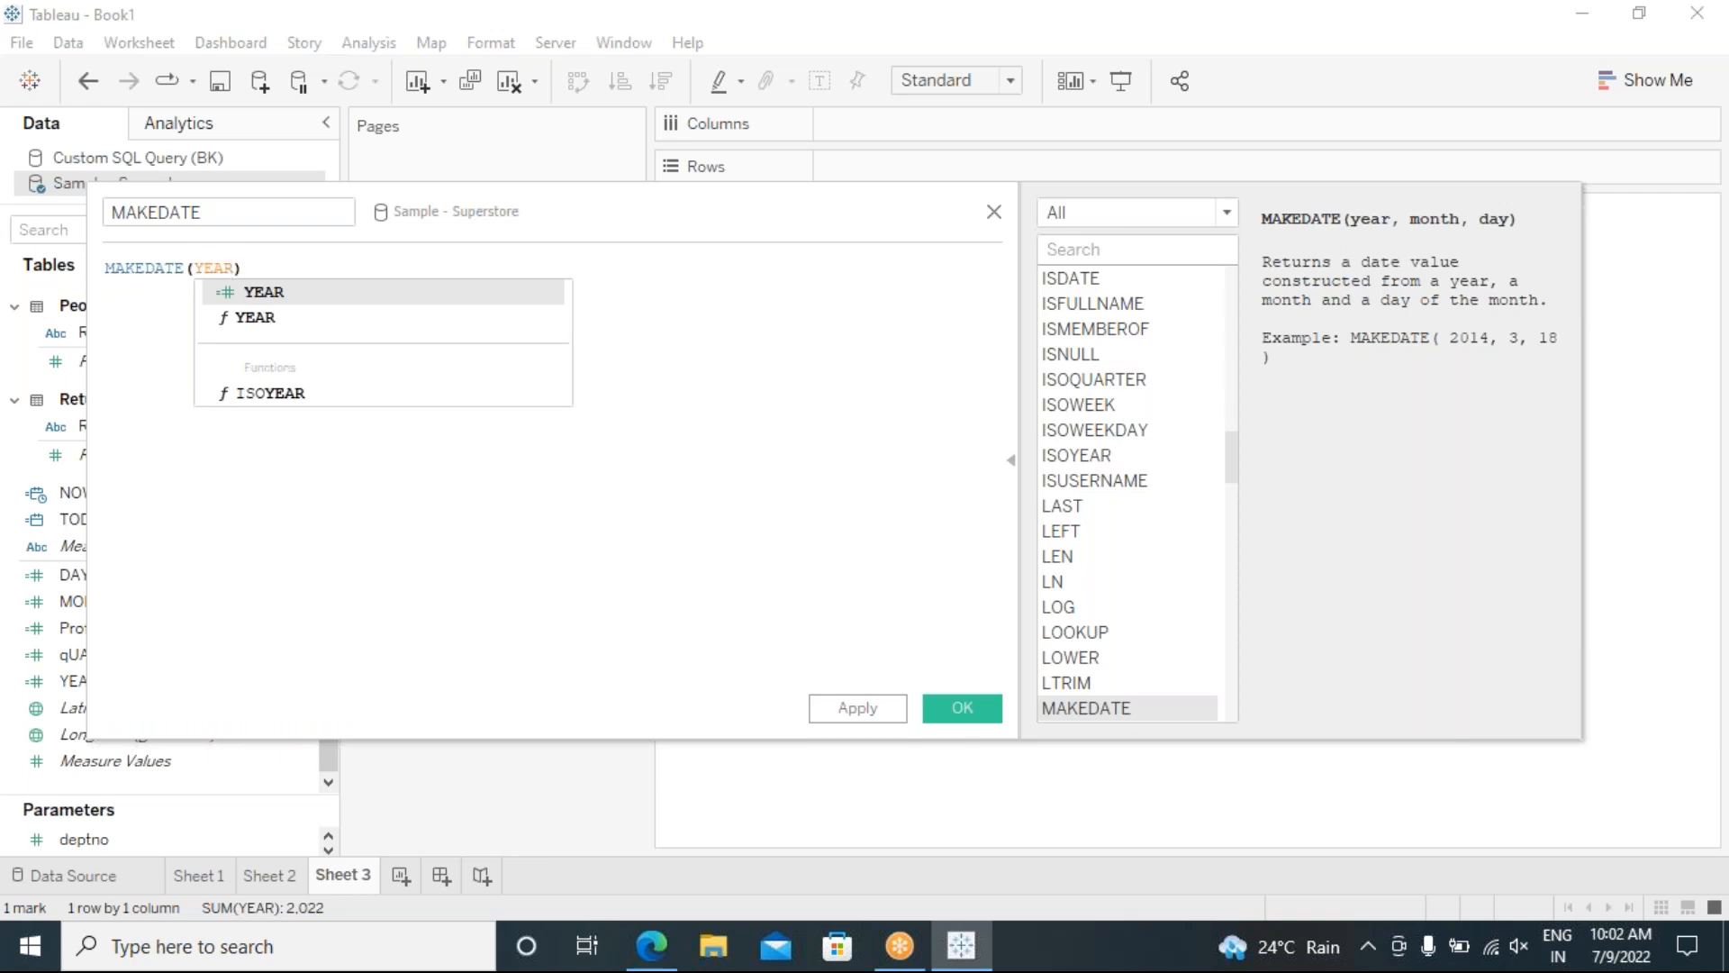
{"action": "left_click", "coordinate": [313, 294]}
{"action": "type", "text": ",MO"}
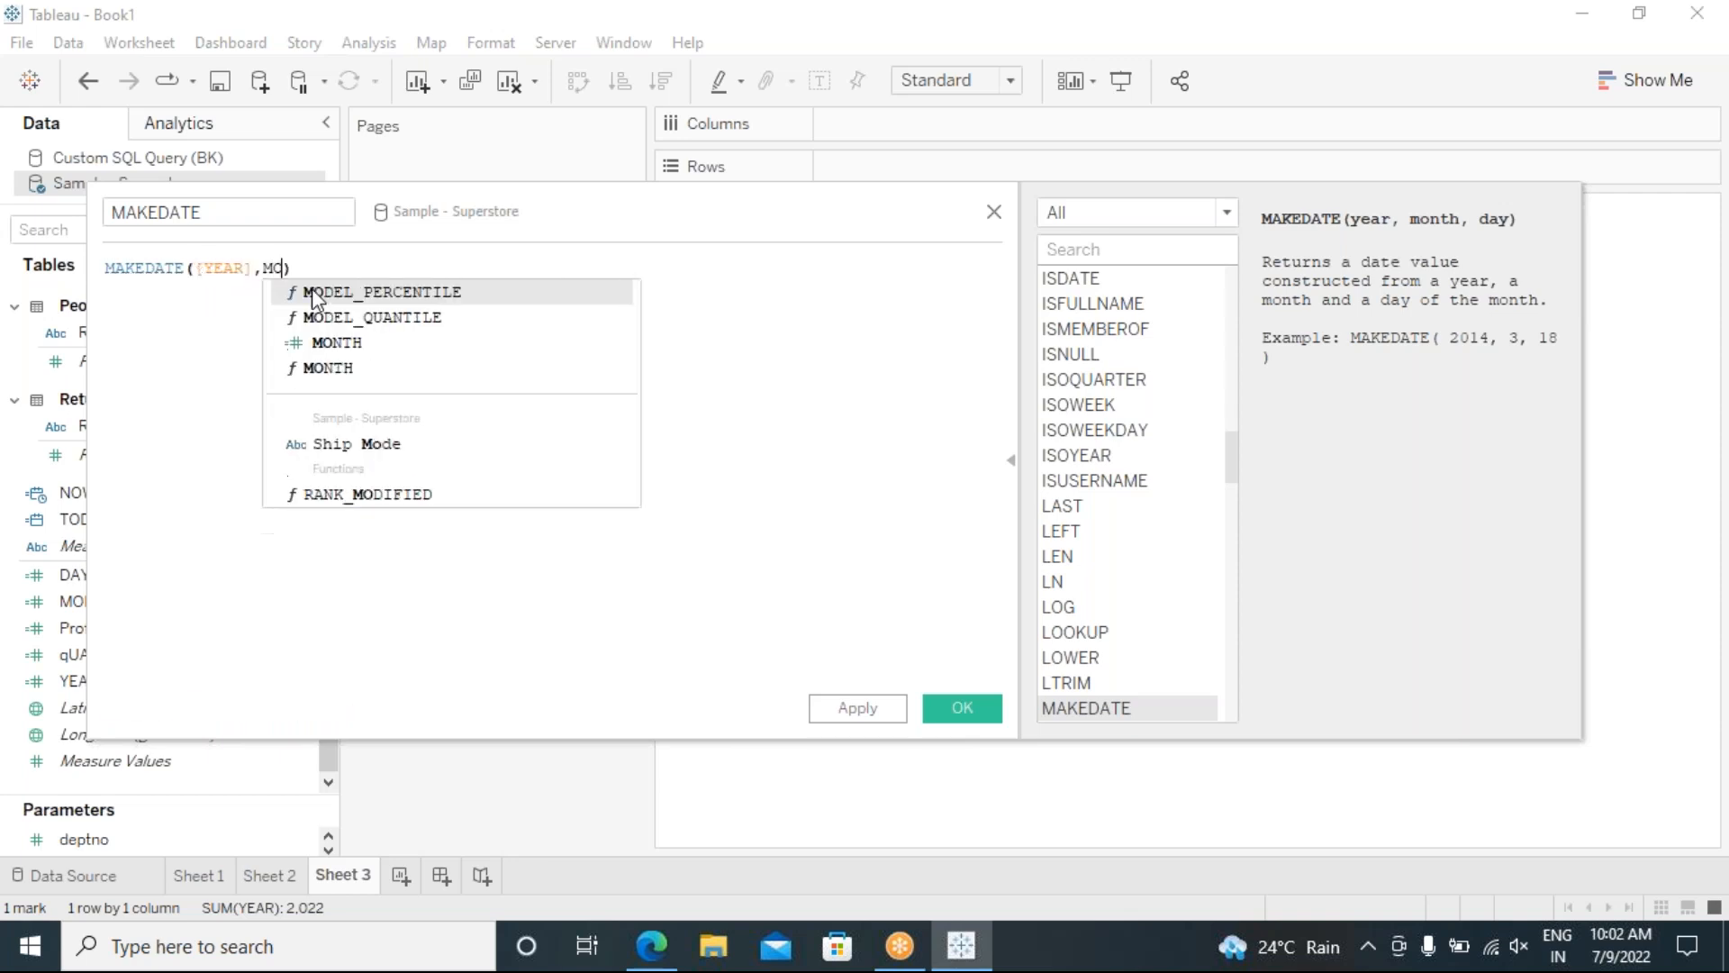
{"action": "left_click", "coordinate": [340, 344]}
{"action": "type", "text": ",DA"}
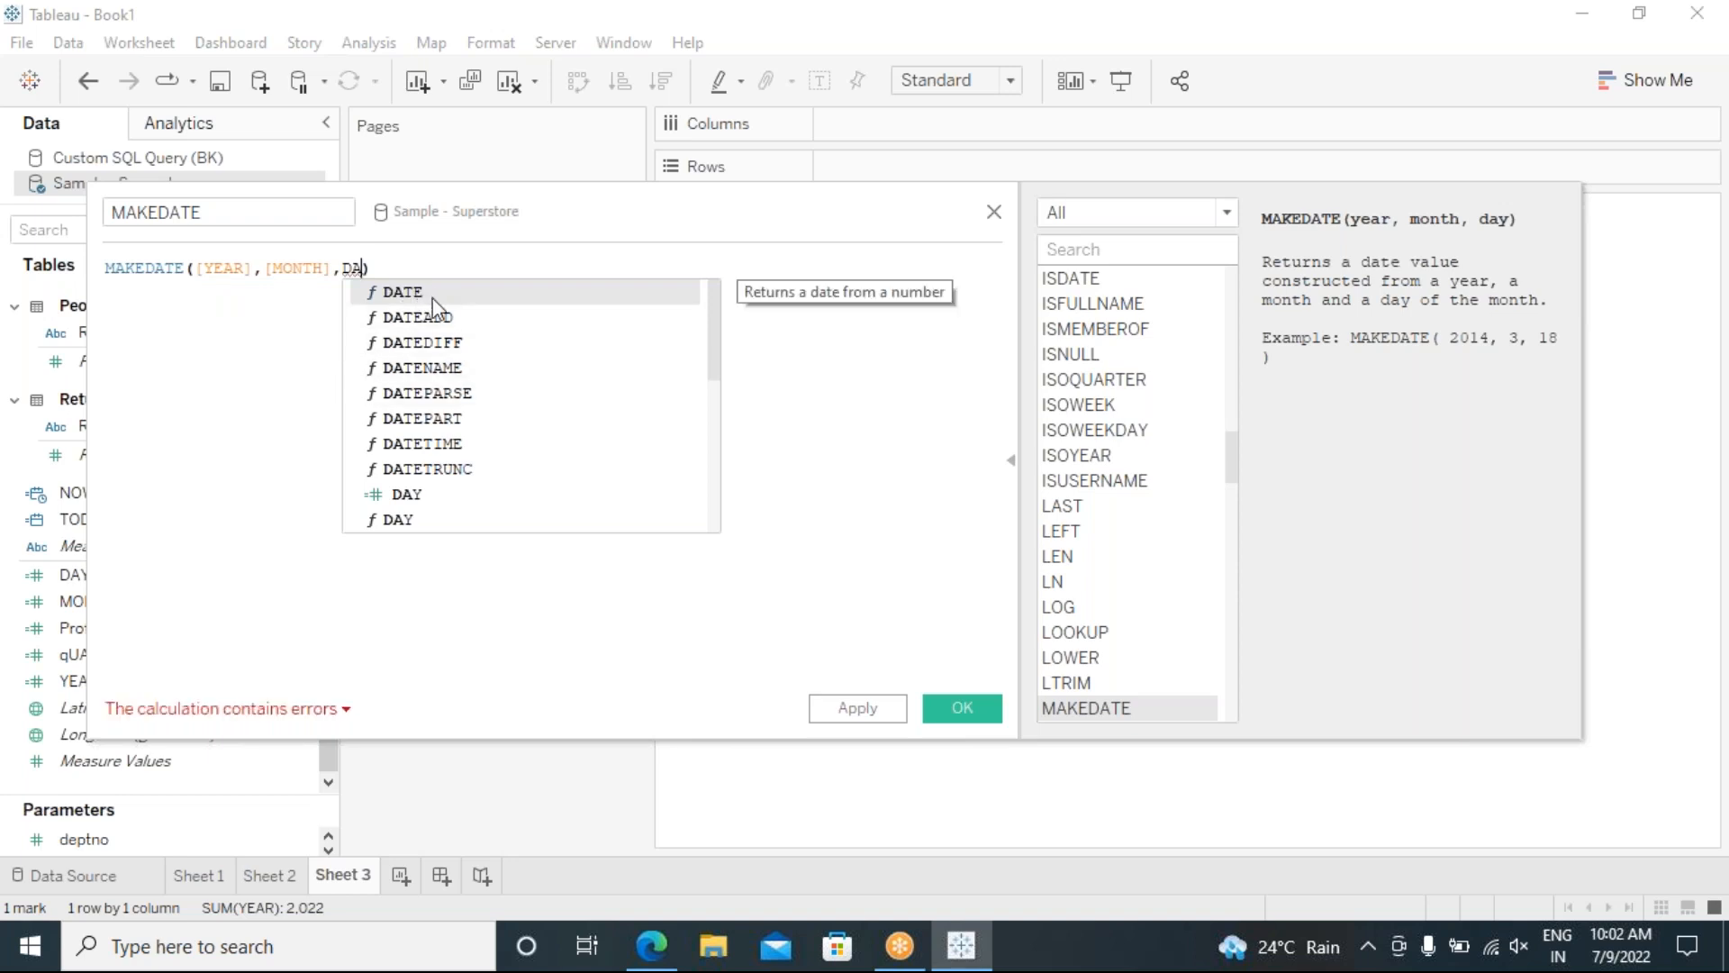
{"action": "left_click", "coordinate": [423, 494]}
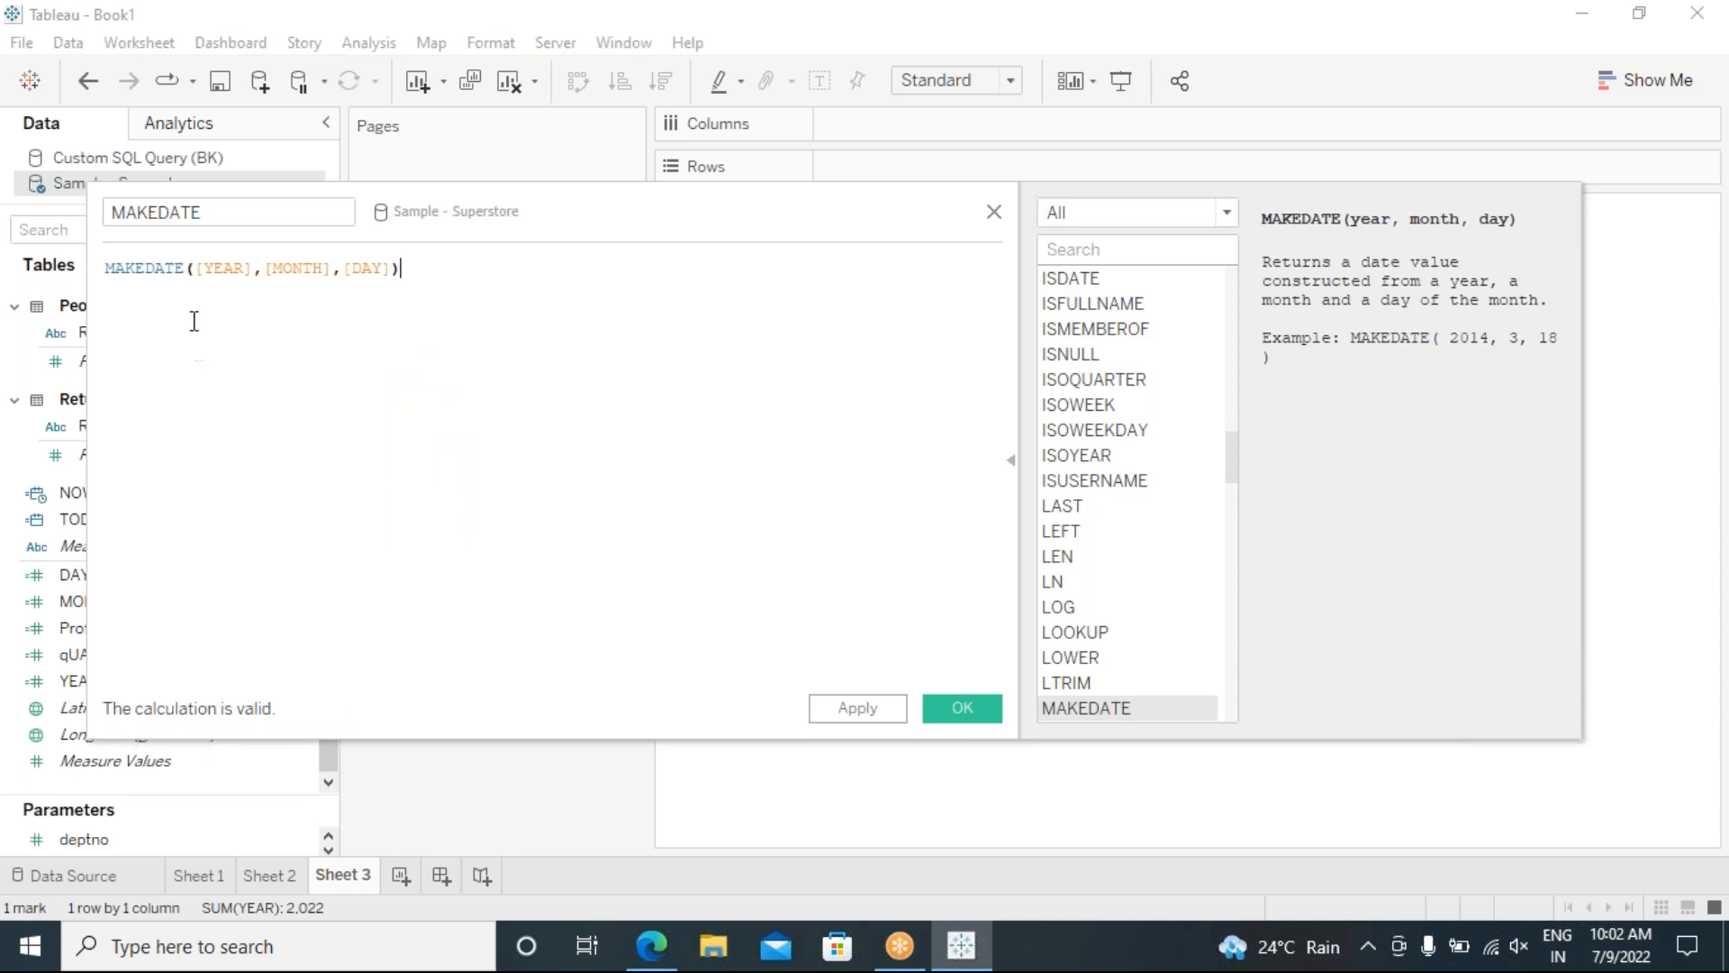
{"action": "left_click", "coordinate": [872, 720]}
{"action": "left_click", "coordinate": [942, 705]}
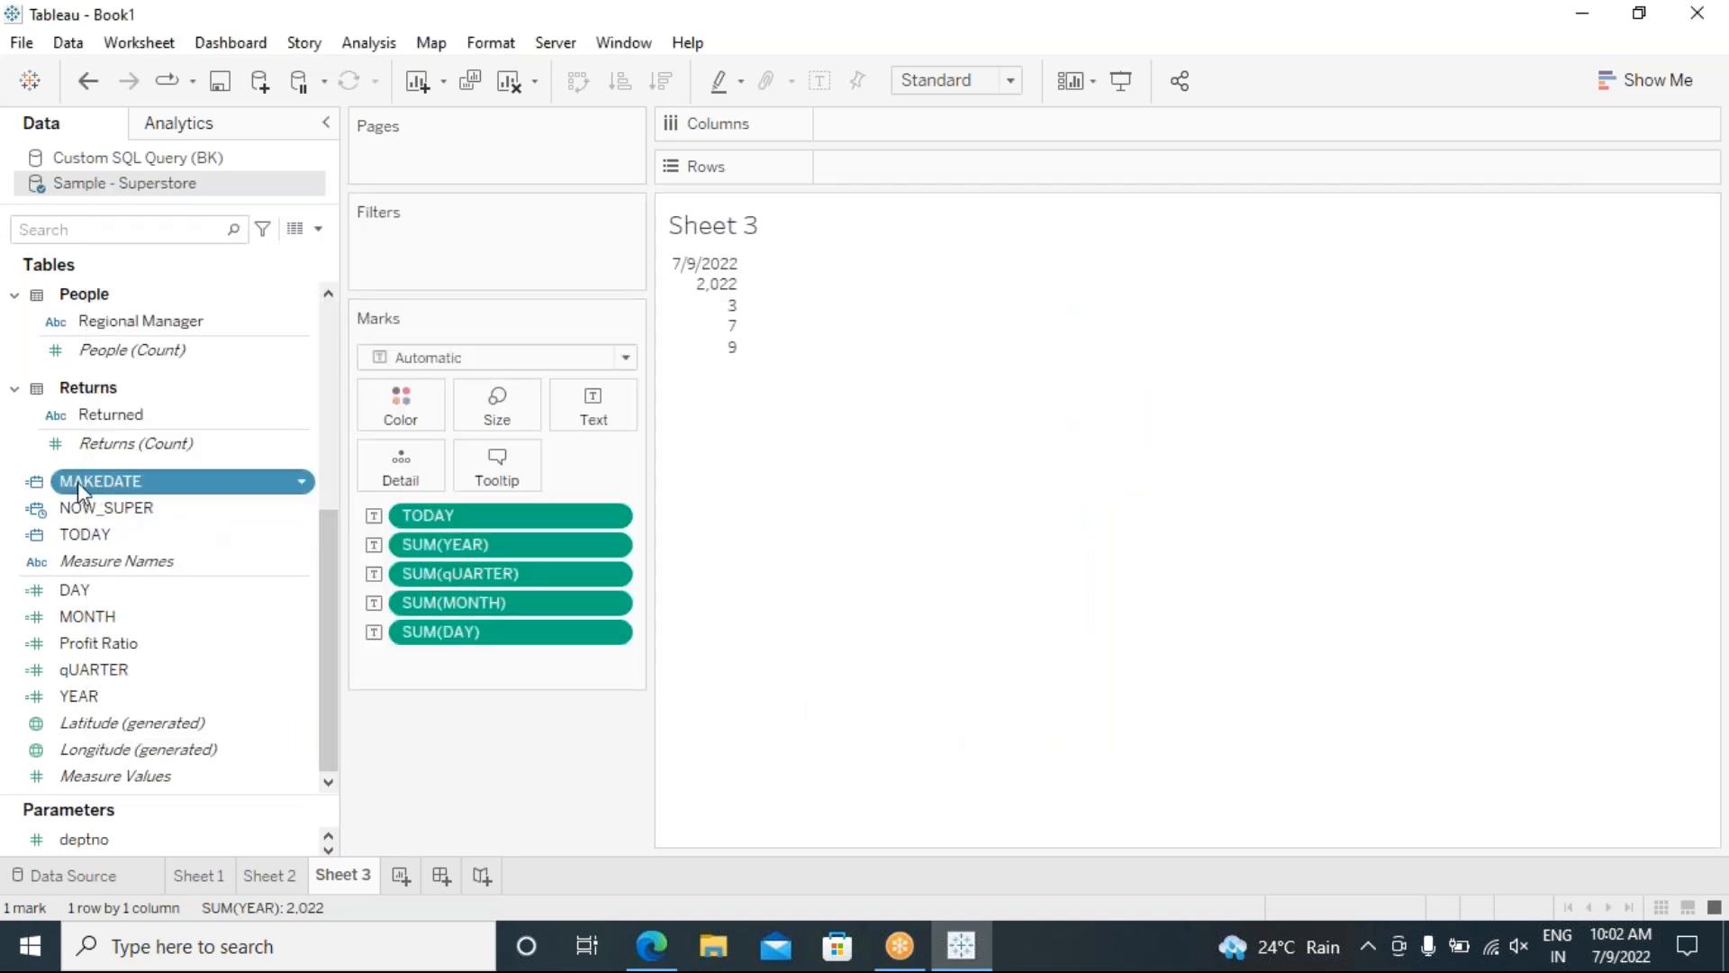
Step: Add MAKEDATE to Text as an Exact Date, showing 7/9/2022 on Sheet 3
{"action": "left_click_drag", "start_coordinate": [99, 479], "coordinate": [601, 412]}
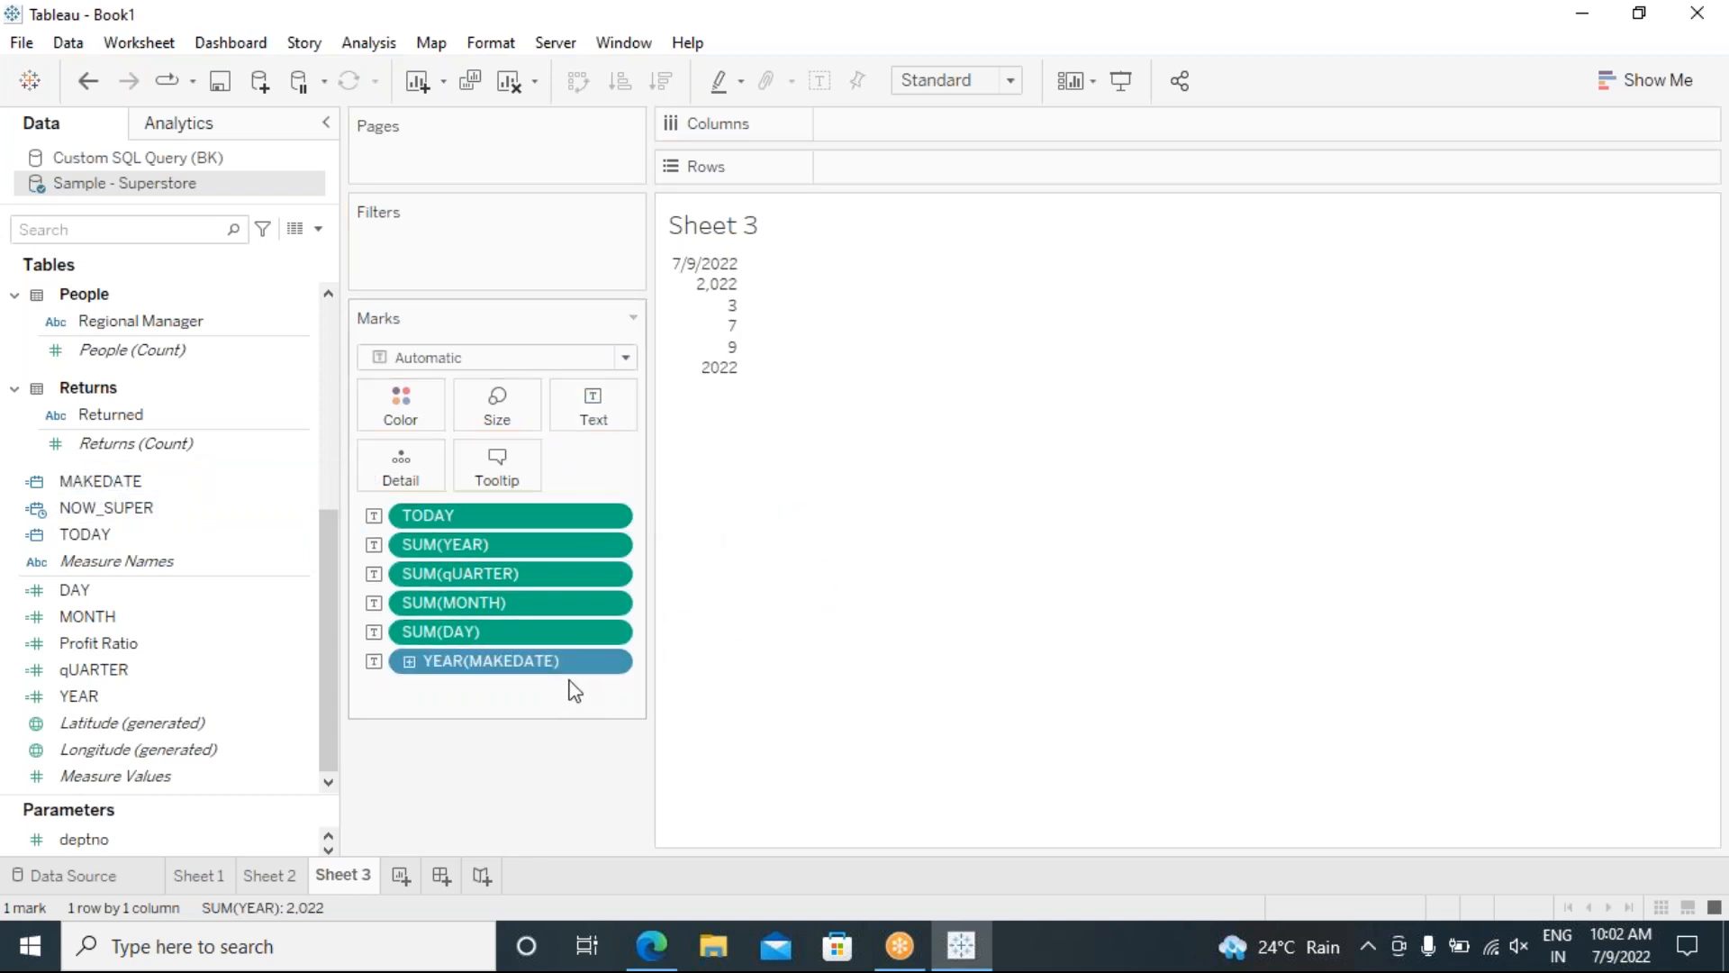
{"action": "left_click", "coordinate": [610, 663]}
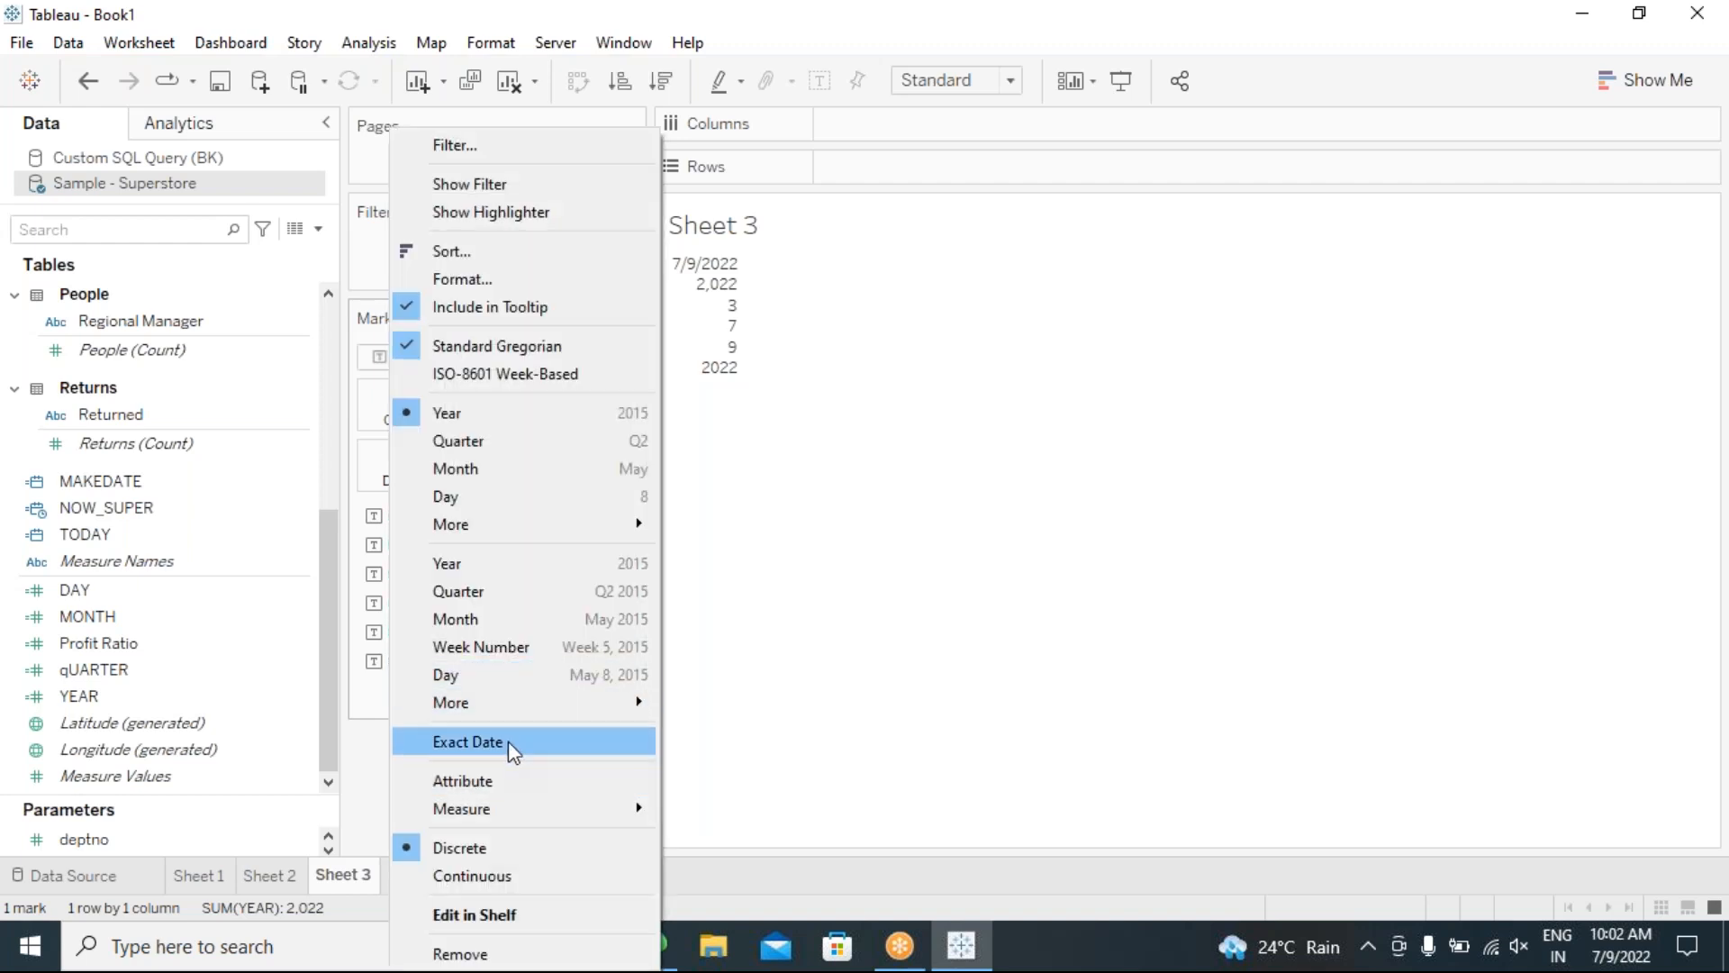
{"action": "left_click", "coordinate": [500, 743]}
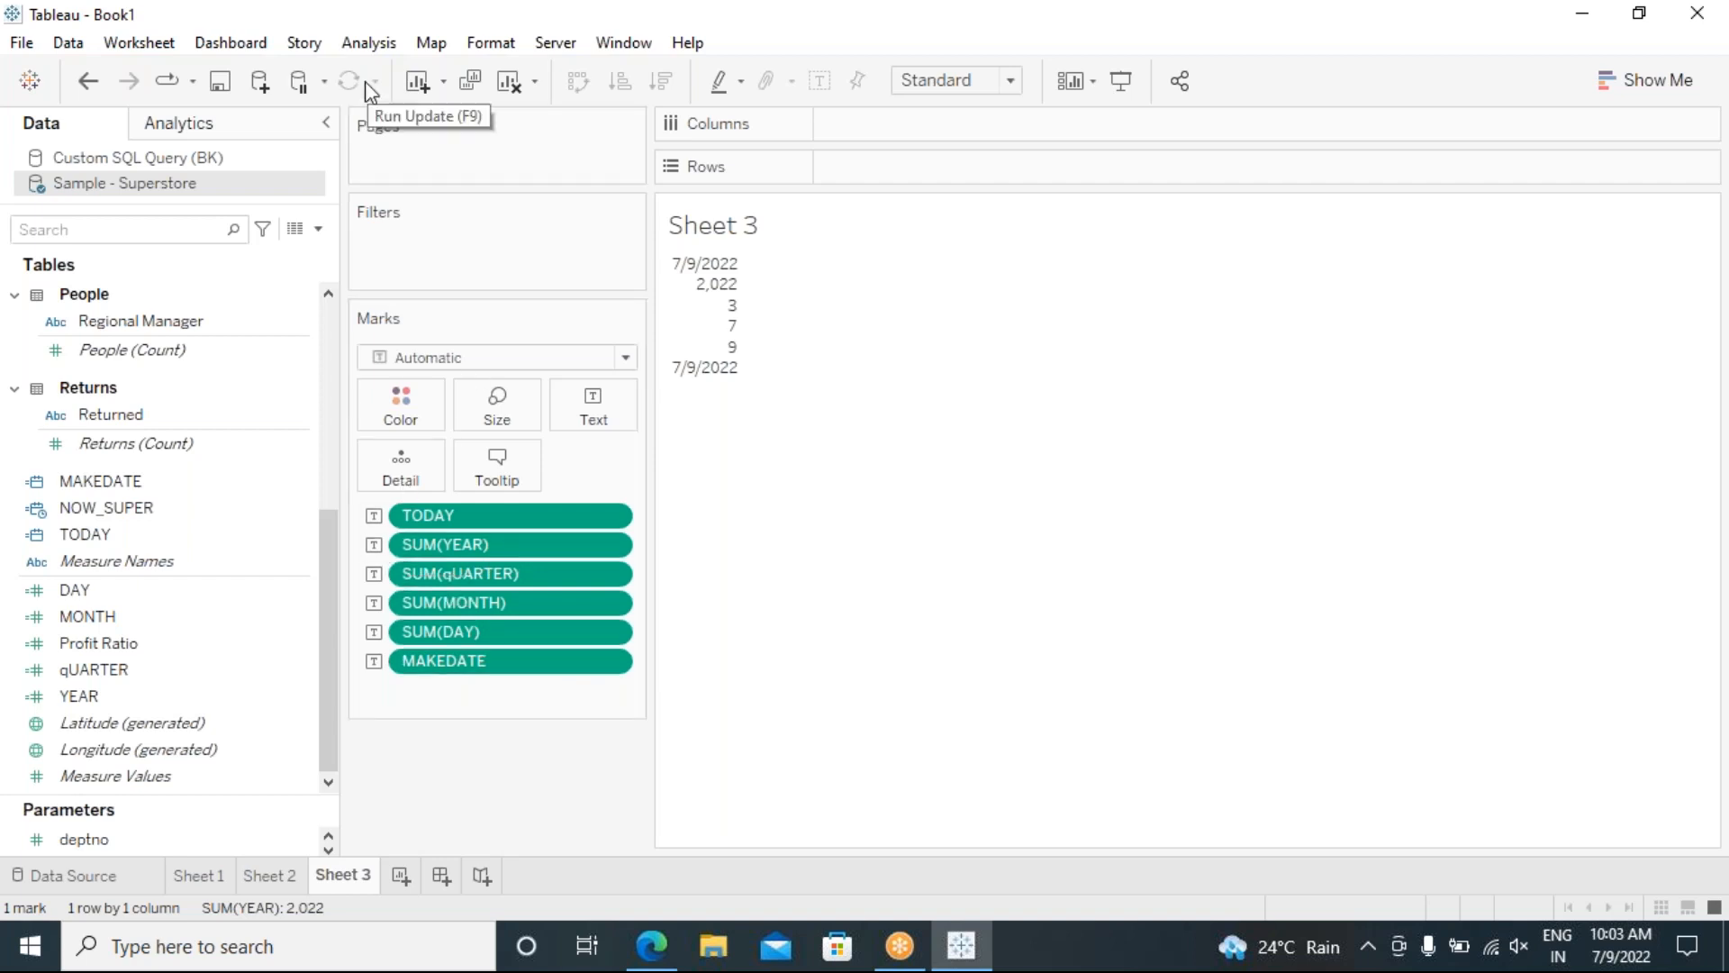
{"action": "left_click", "coordinate": [368, 42]}
Step: In a new calculation, filter functions to Date and read ISOQUARTER, ISOWEEKDAY and WEEK descriptions
{"action": "left_click", "coordinate": [524, 567]}
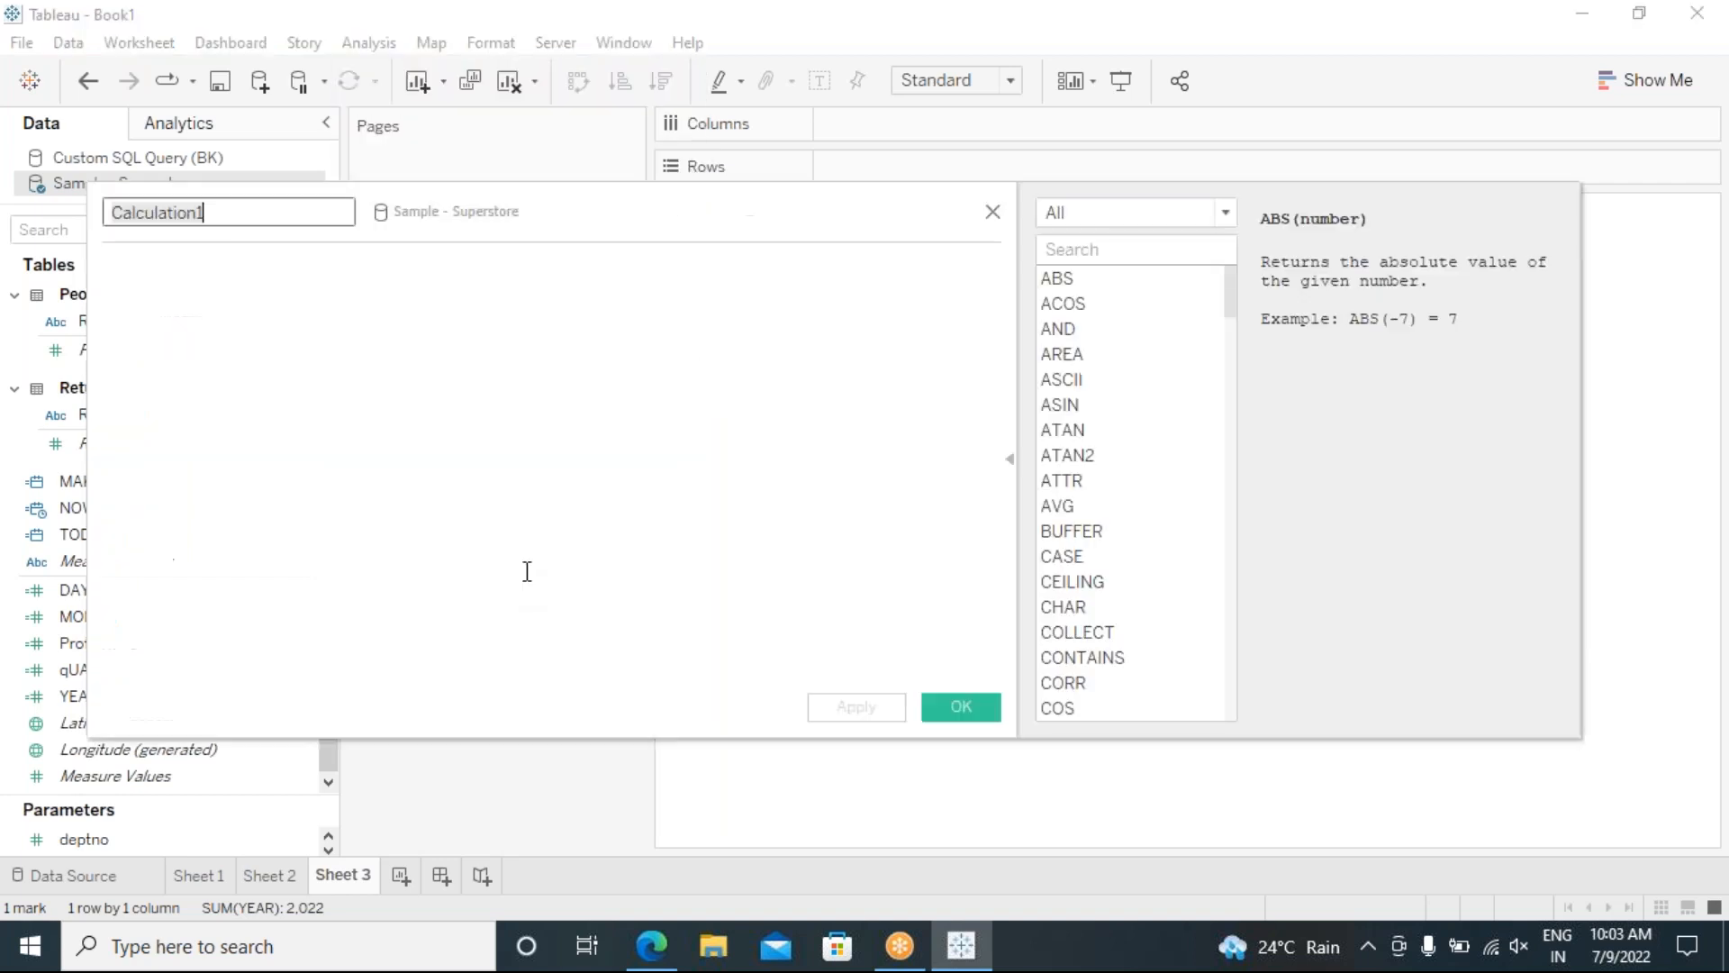
{"action": "left_click", "coordinate": [1231, 212]}
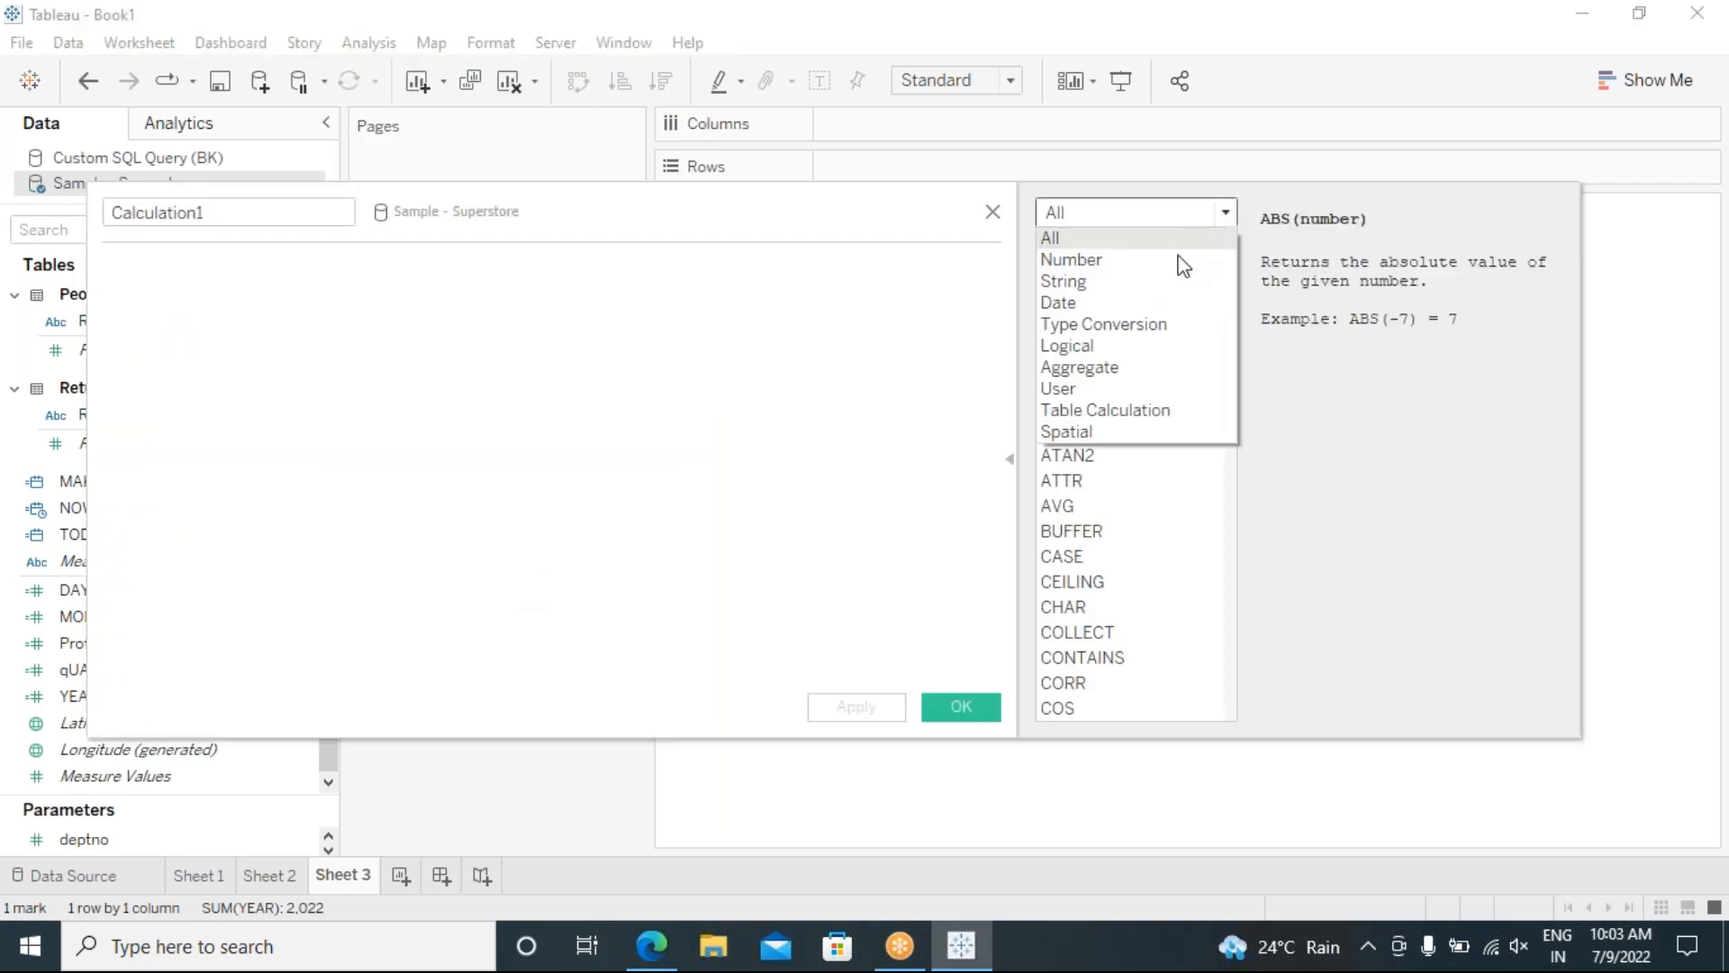
{"action": "left_click", "coordinate": [1104, 303]}
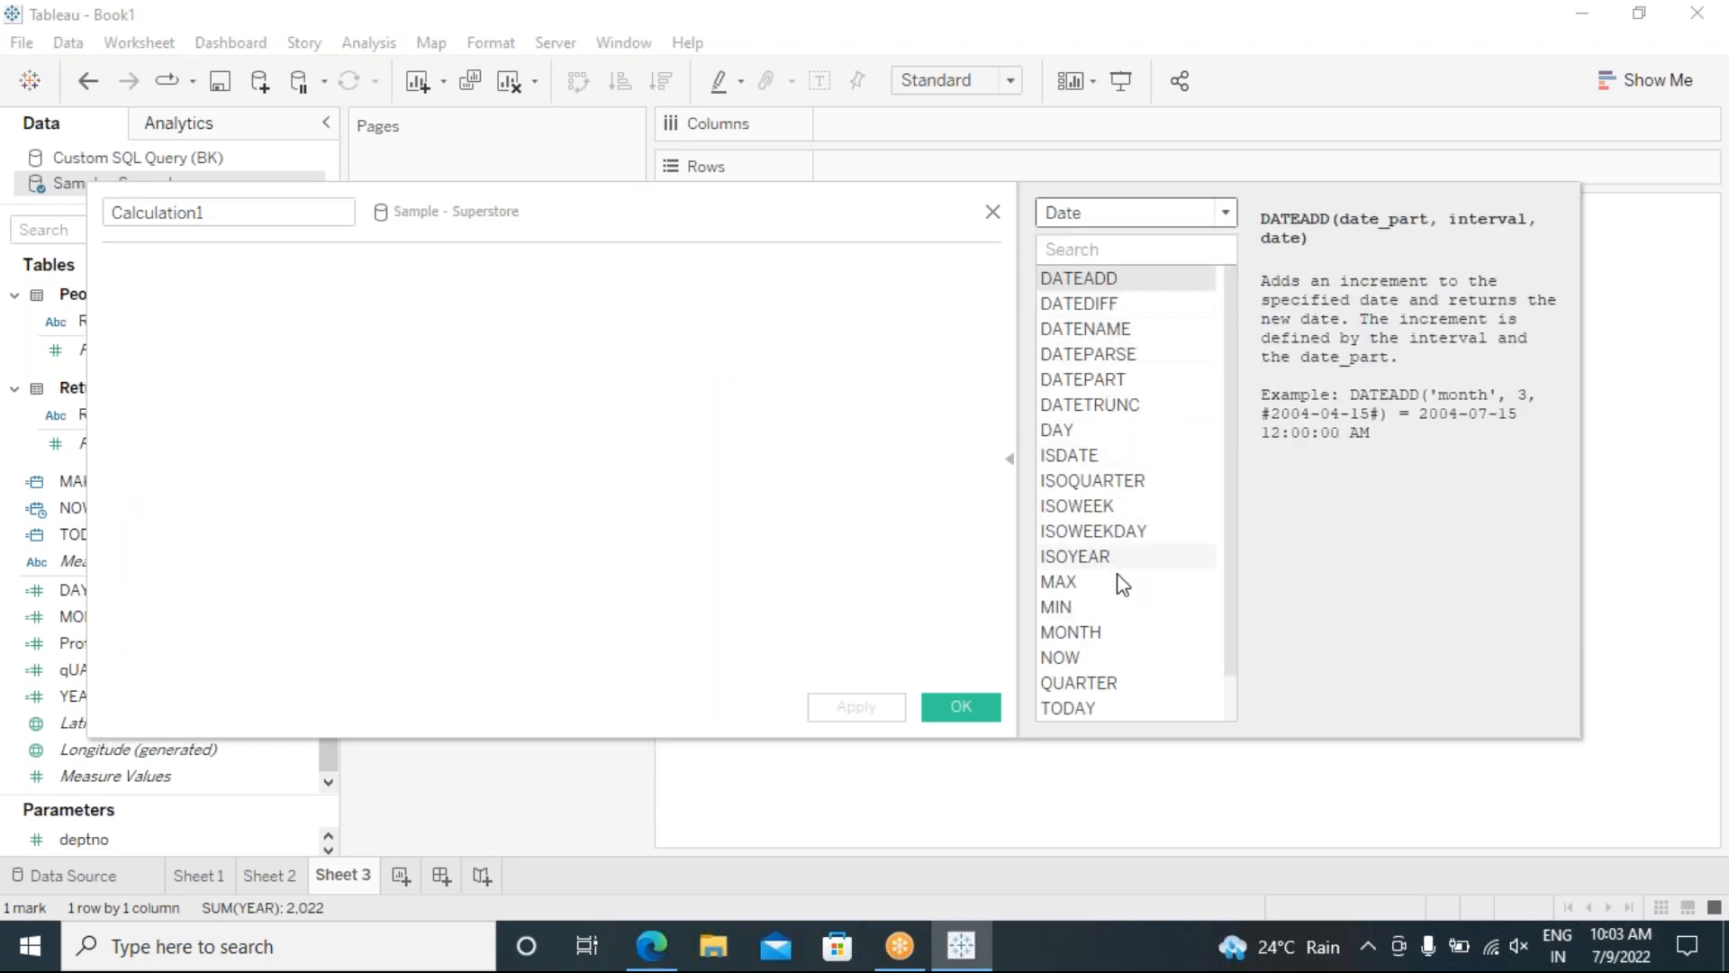
{"action": "left_click", "coordinate": [1218, 481]}
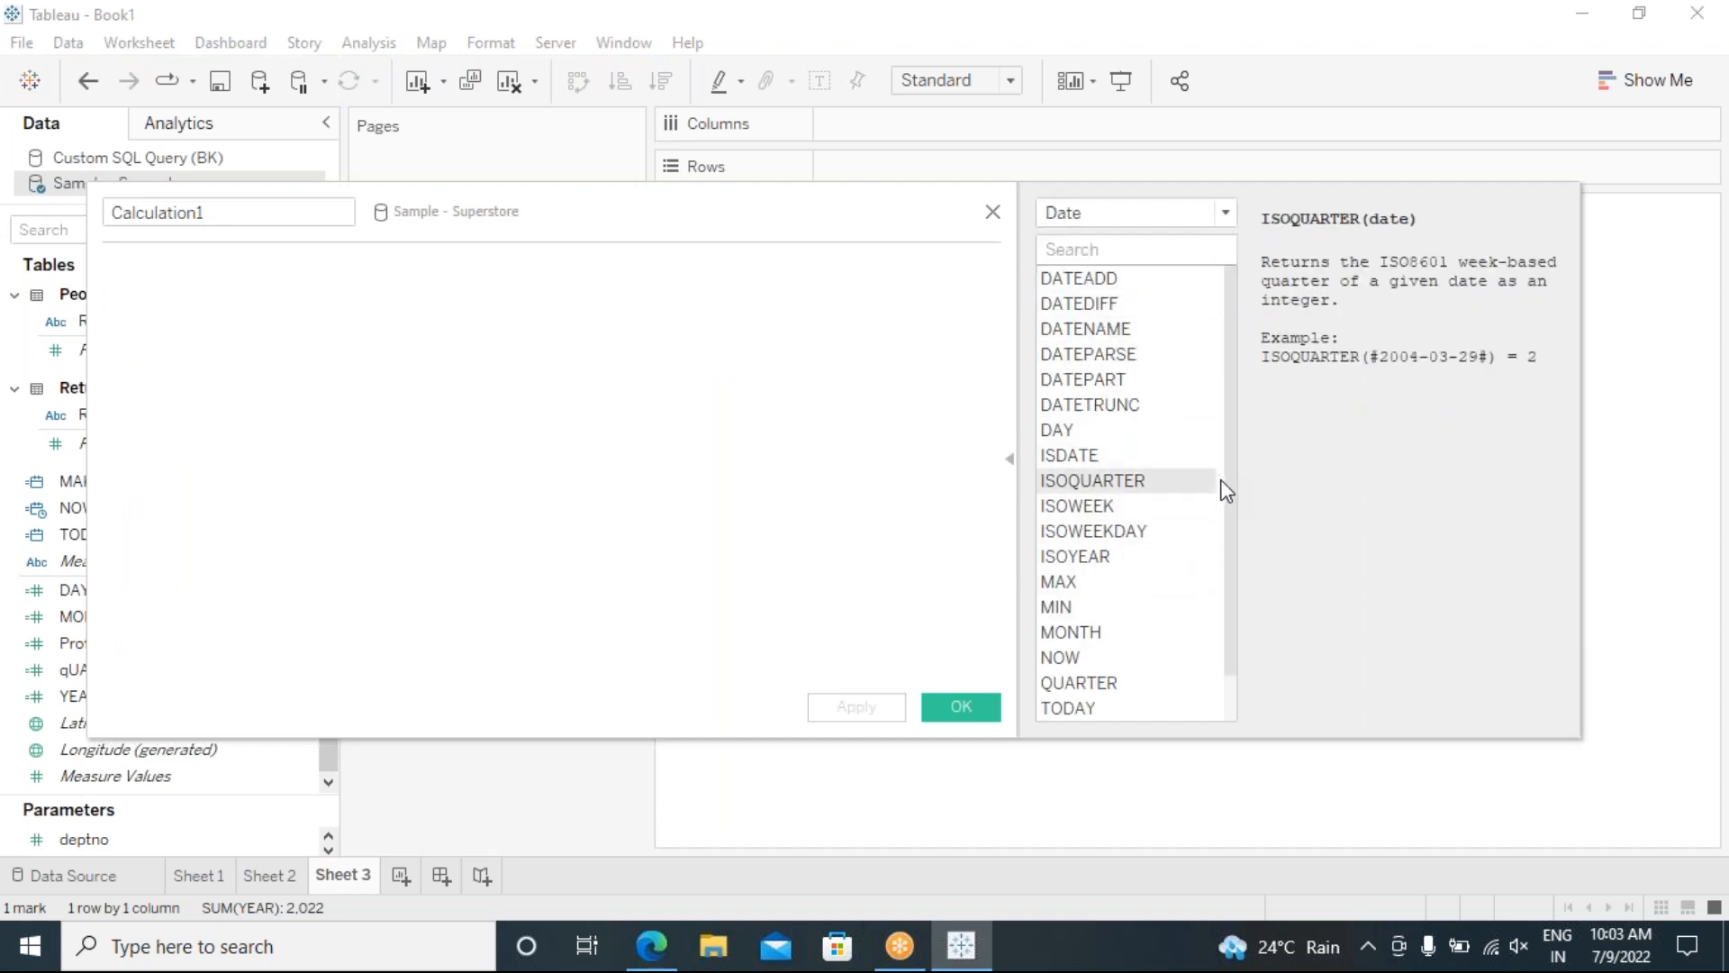
{"action": "left_click", "coordinate": [1218, 531]}
{"action": "scroll", "coordinate": [1229, 585], "scroll_direction": "down", "scroll_amount": 1}
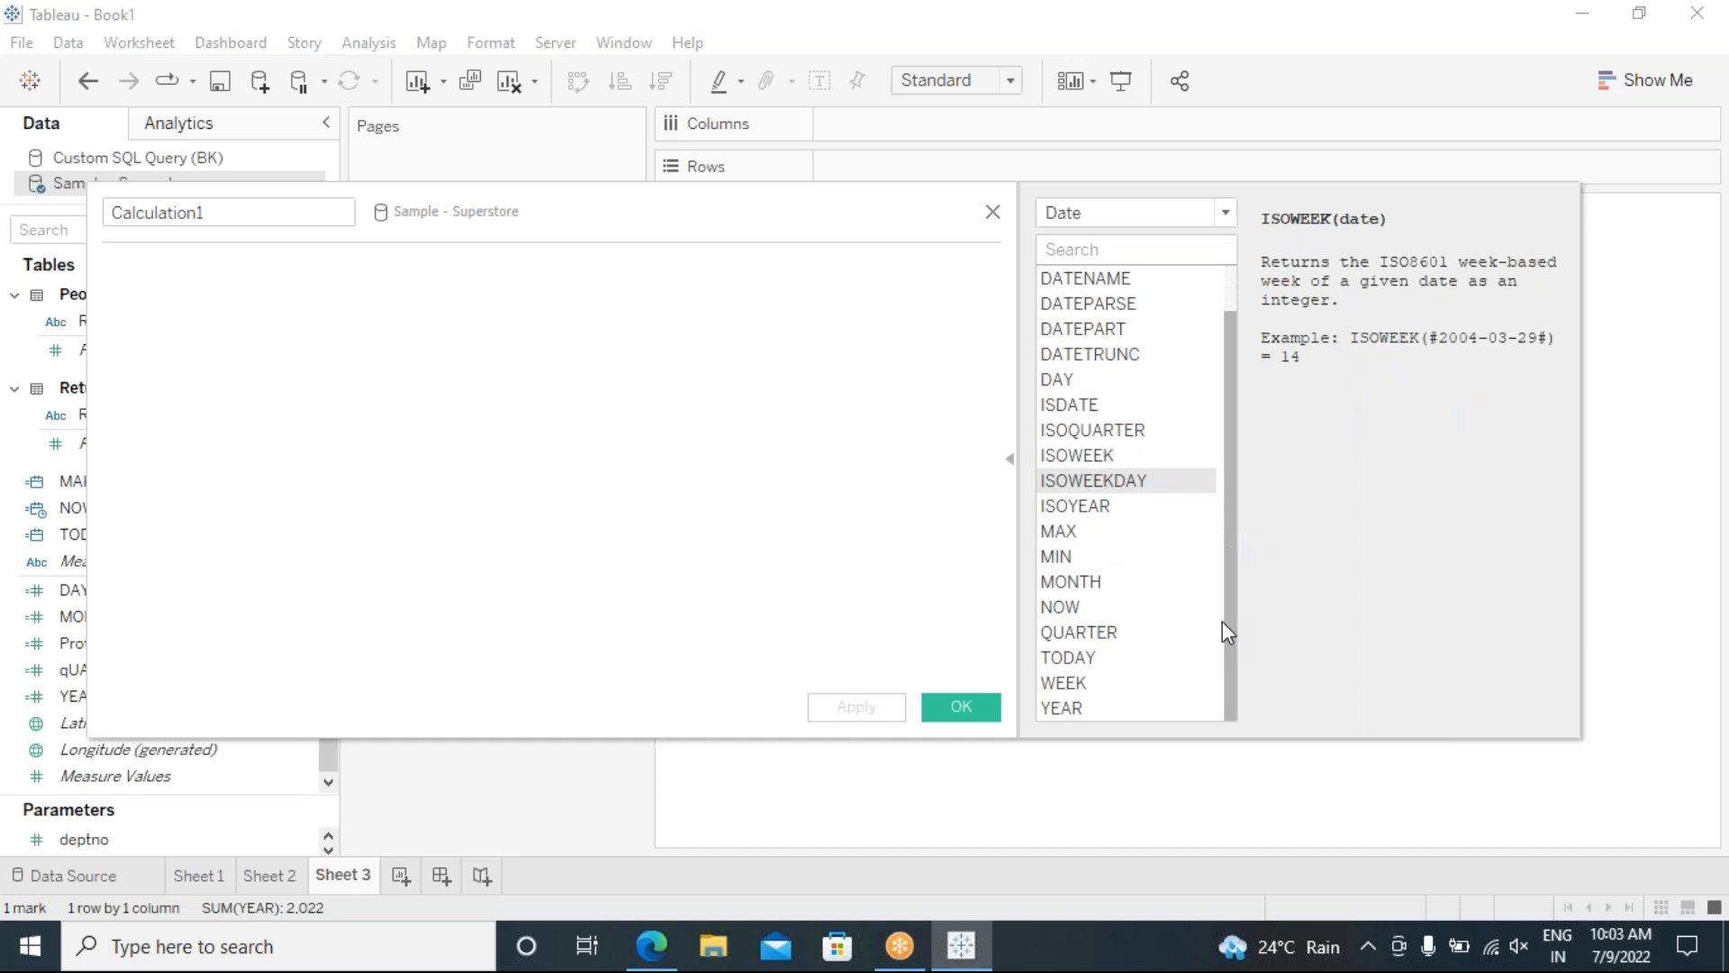
{"action": "left_click", "coordinate": [1100, 683]}
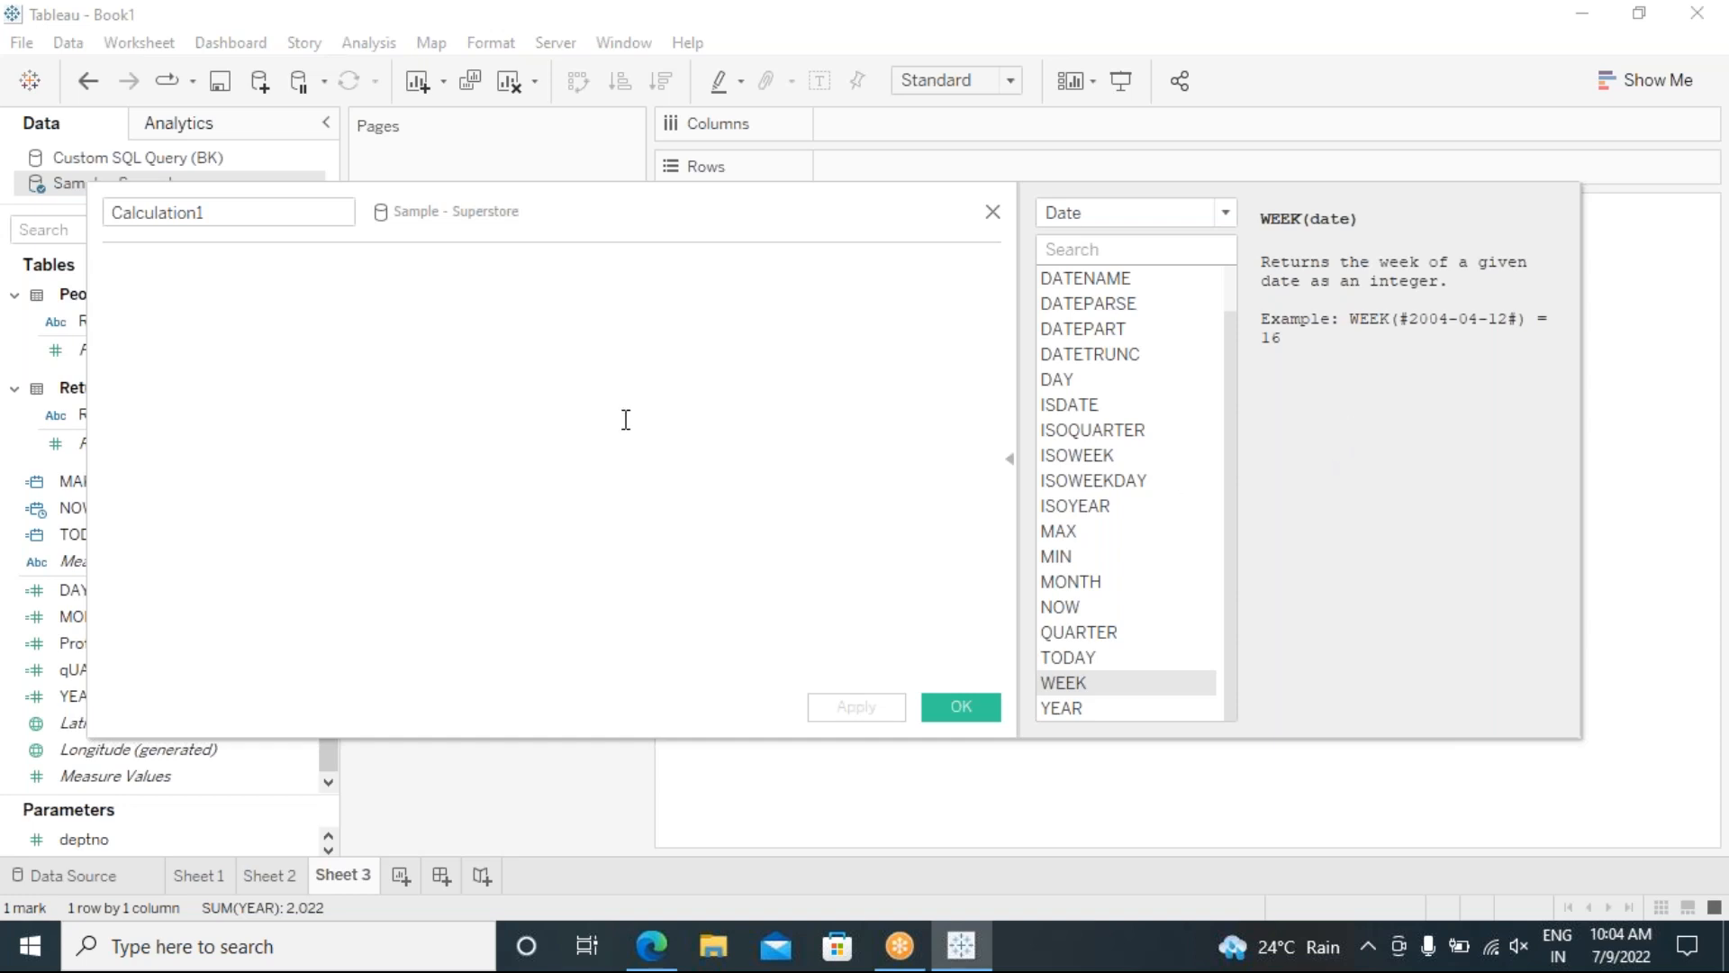
Step: Enter WEEK(TODAY()), name the calculation WEEK, and save it
{"action": "left_click", "coordinate": [371, 349]}
{"action": "type", "text": "WEEK"}
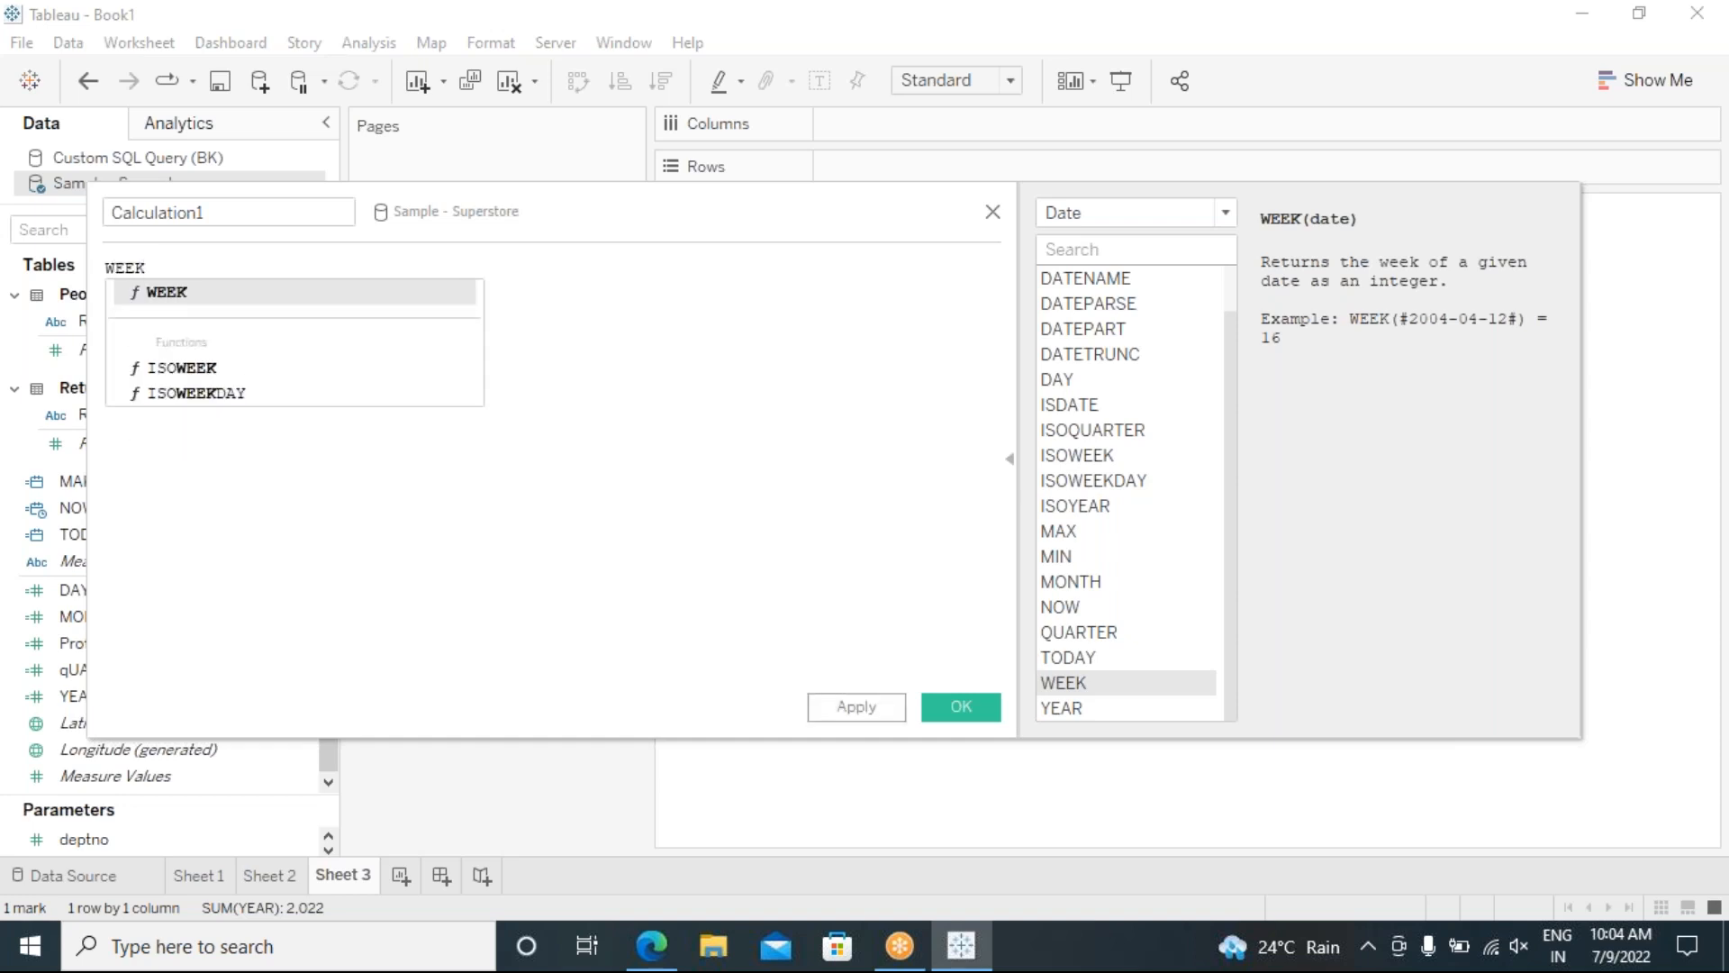
{"action": "left_click", "coordinate": [220, 290]}
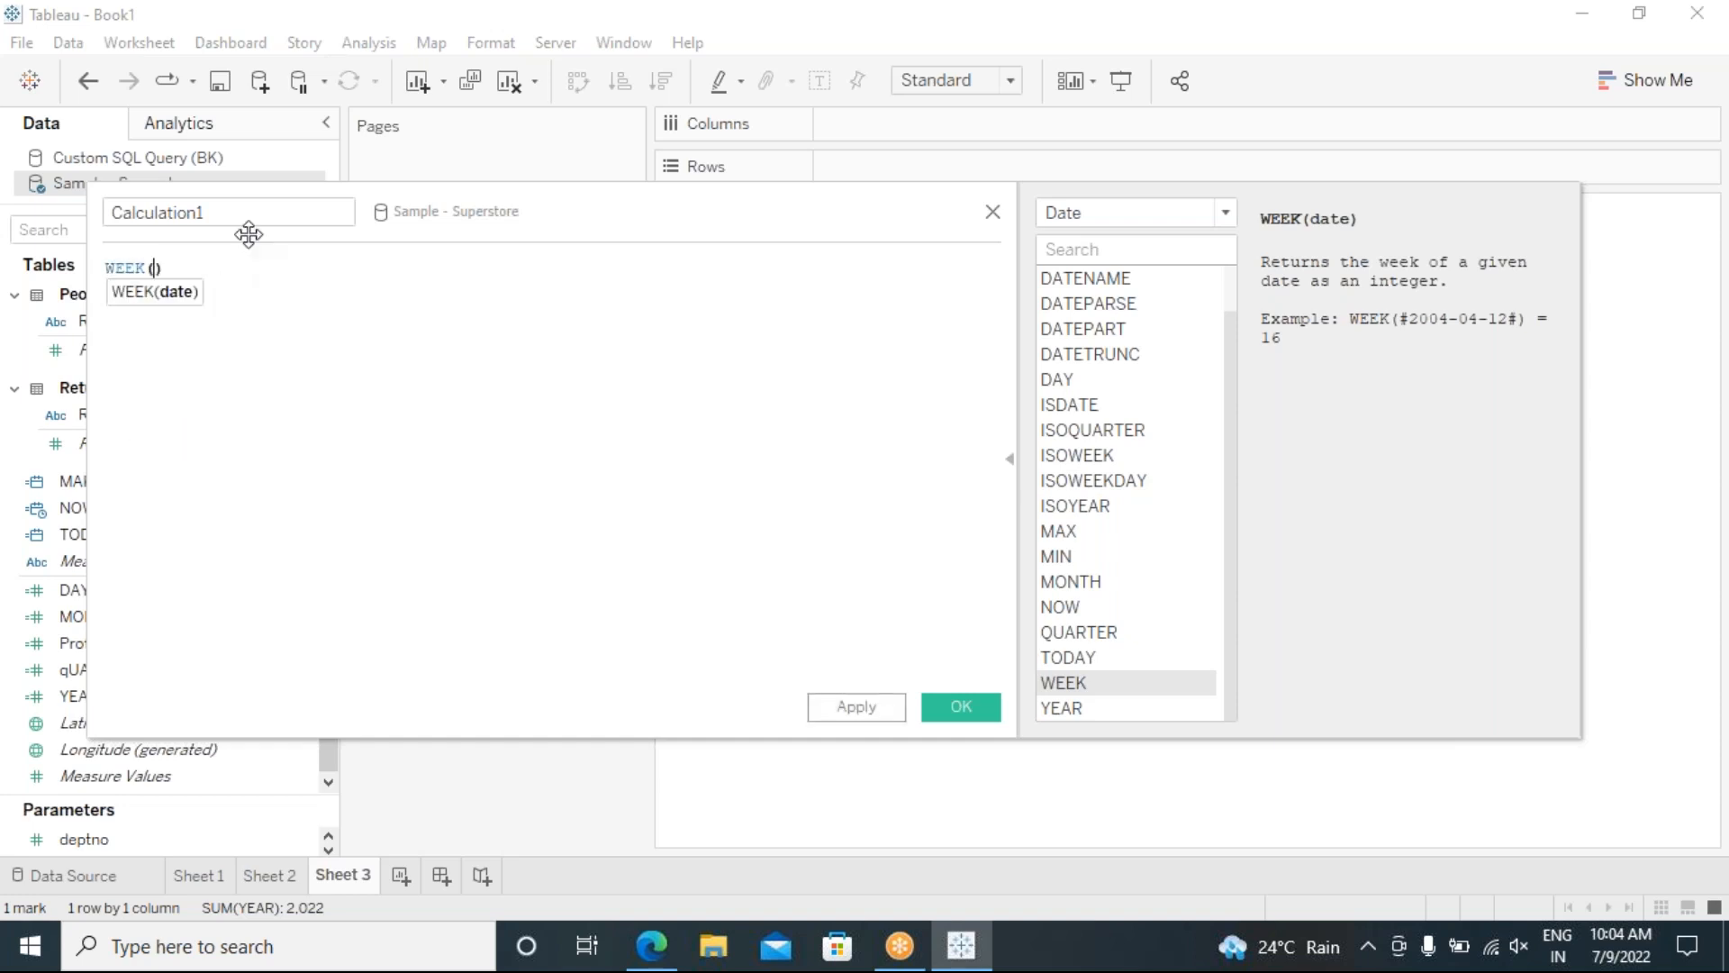
{"action": "left_click", "coordinate": [117, 213]}
{"action": "type", "text": "WEEK"}
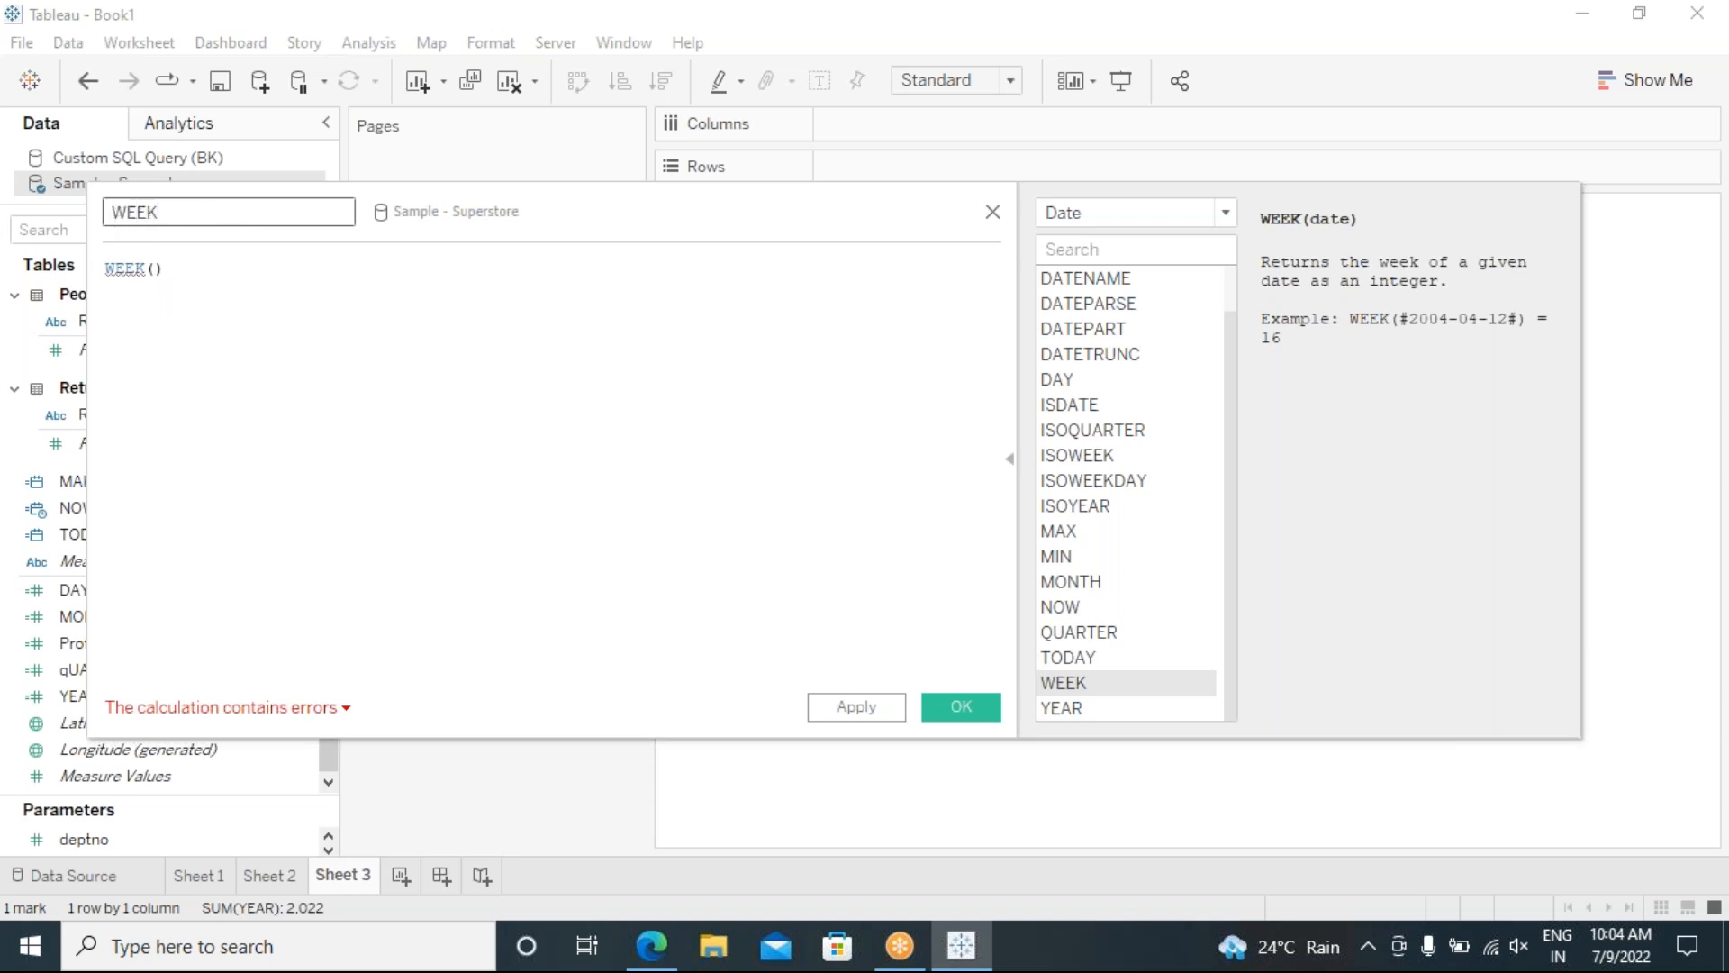
{"action": "left_click", "coordinate": [156, 270]}
{"action": "type", "text": "TOD"}
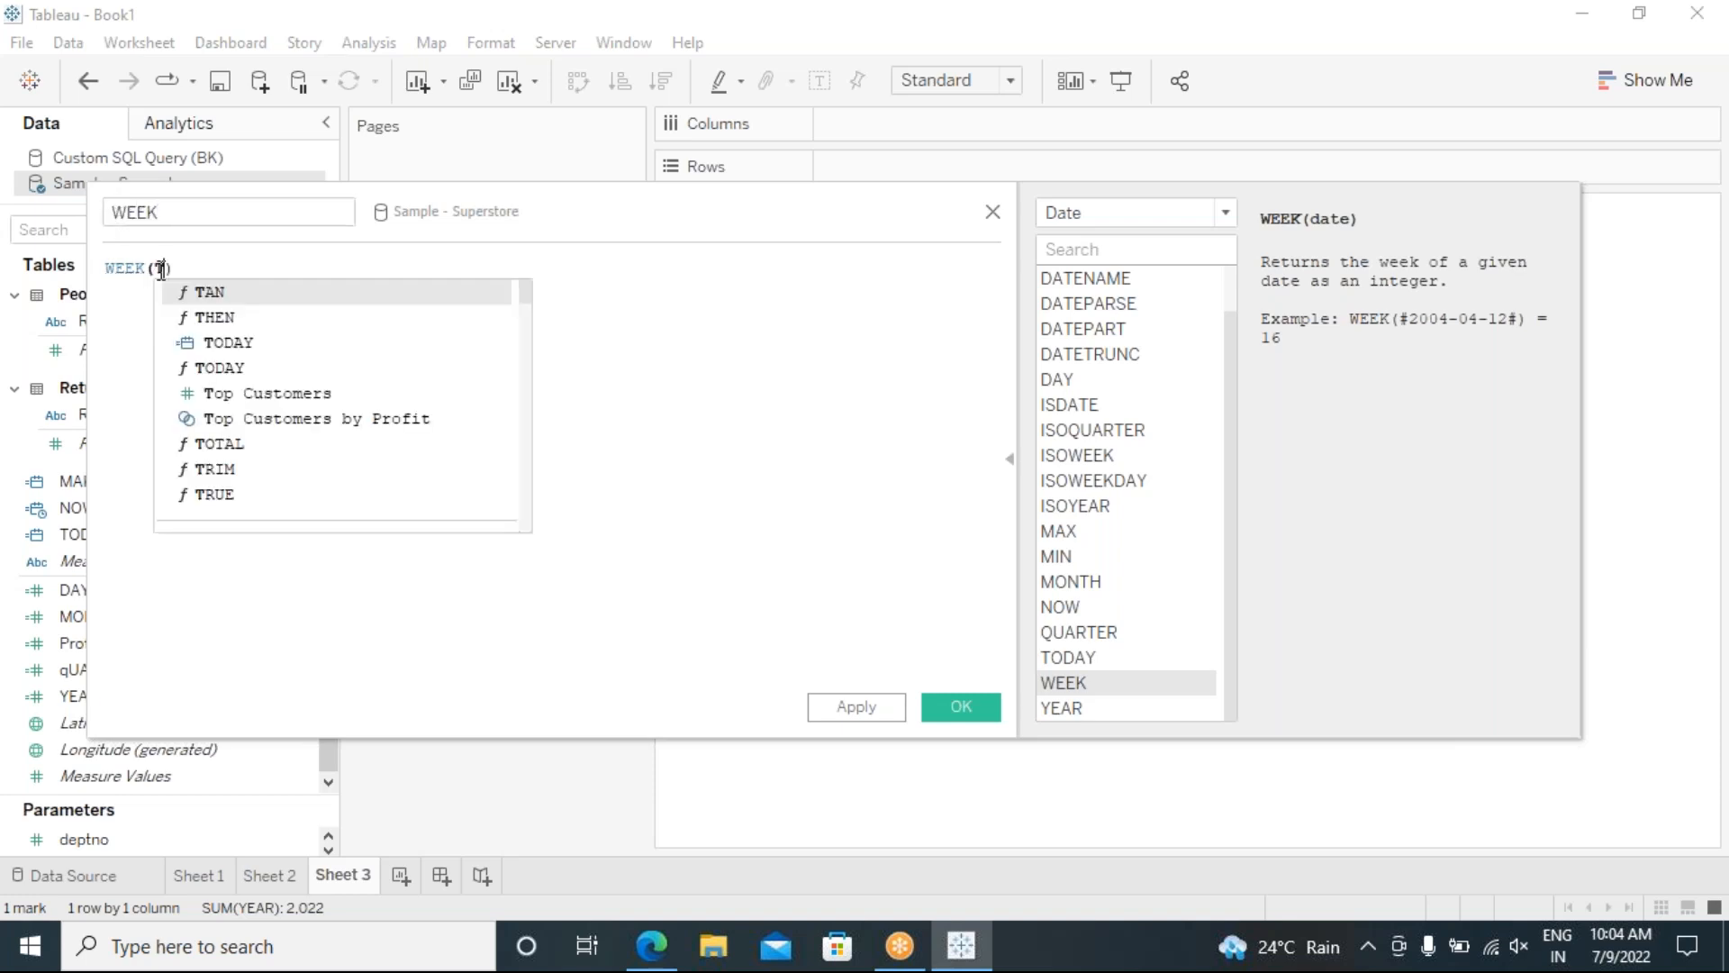
{"action": "double_click", "coordinate": [256, 317]}
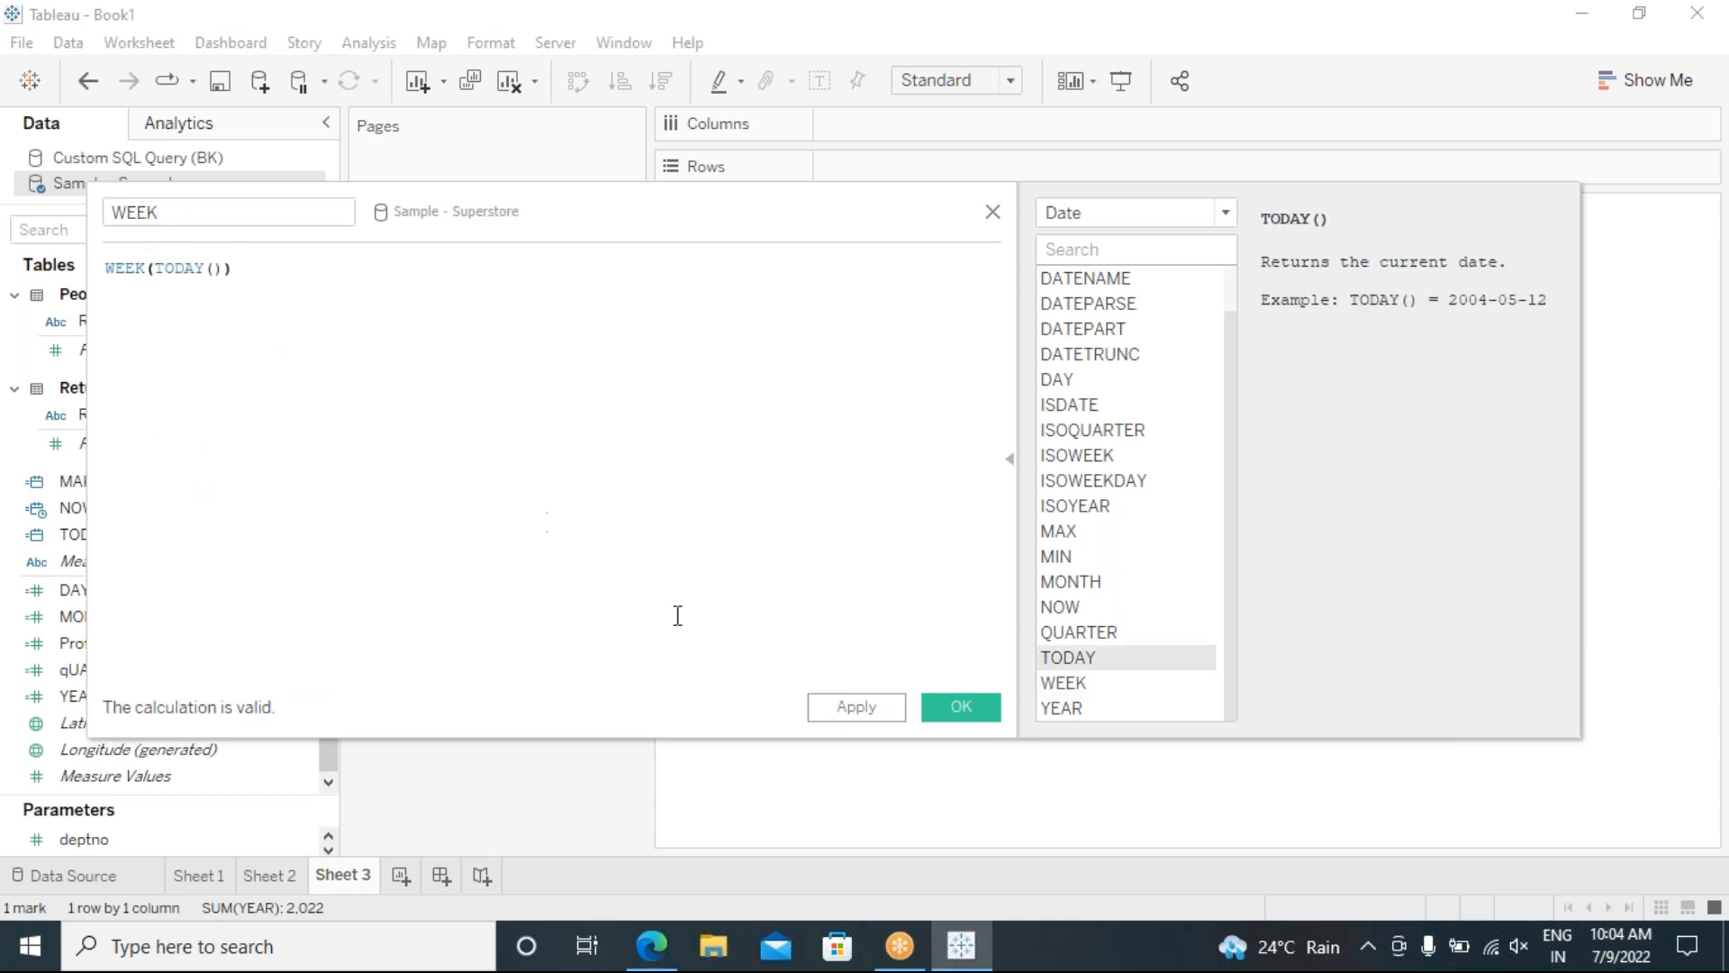
{"action": "left_click", "coordinate": [960, 707]}
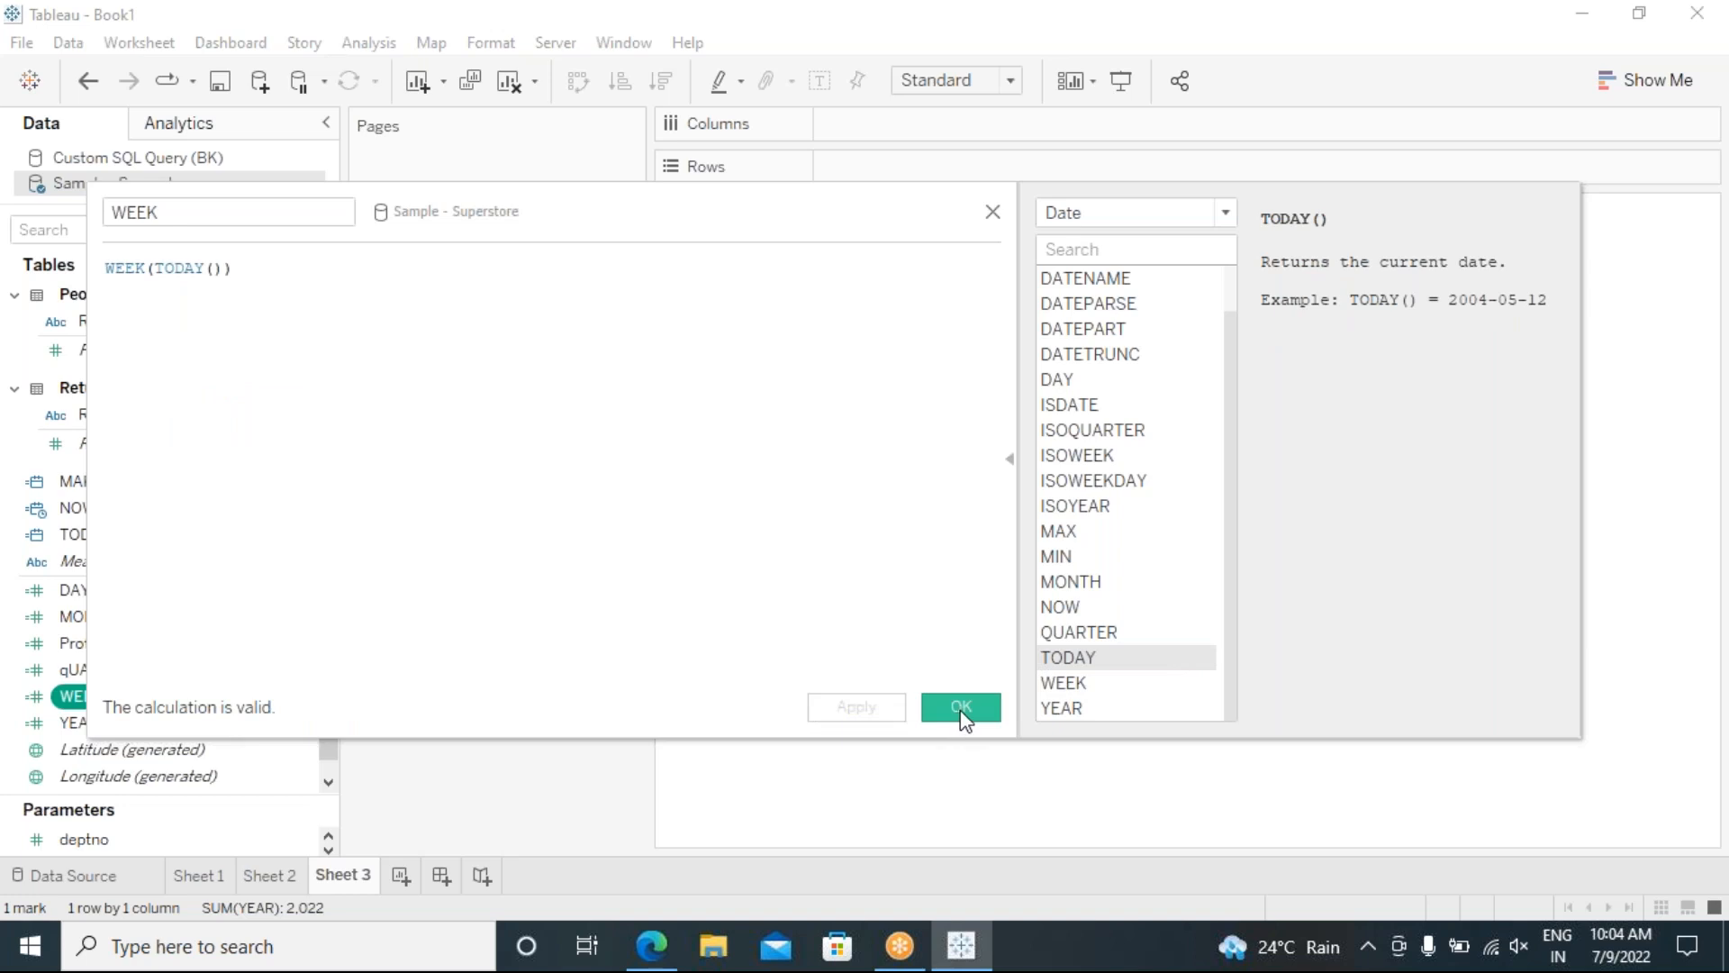
Step: Add WEEK to Text to show week 28, then readjust the cards-area width
{"action": "left_click_drag", "start_coordinate": [94, 695], "coordinate": [641, 540]}
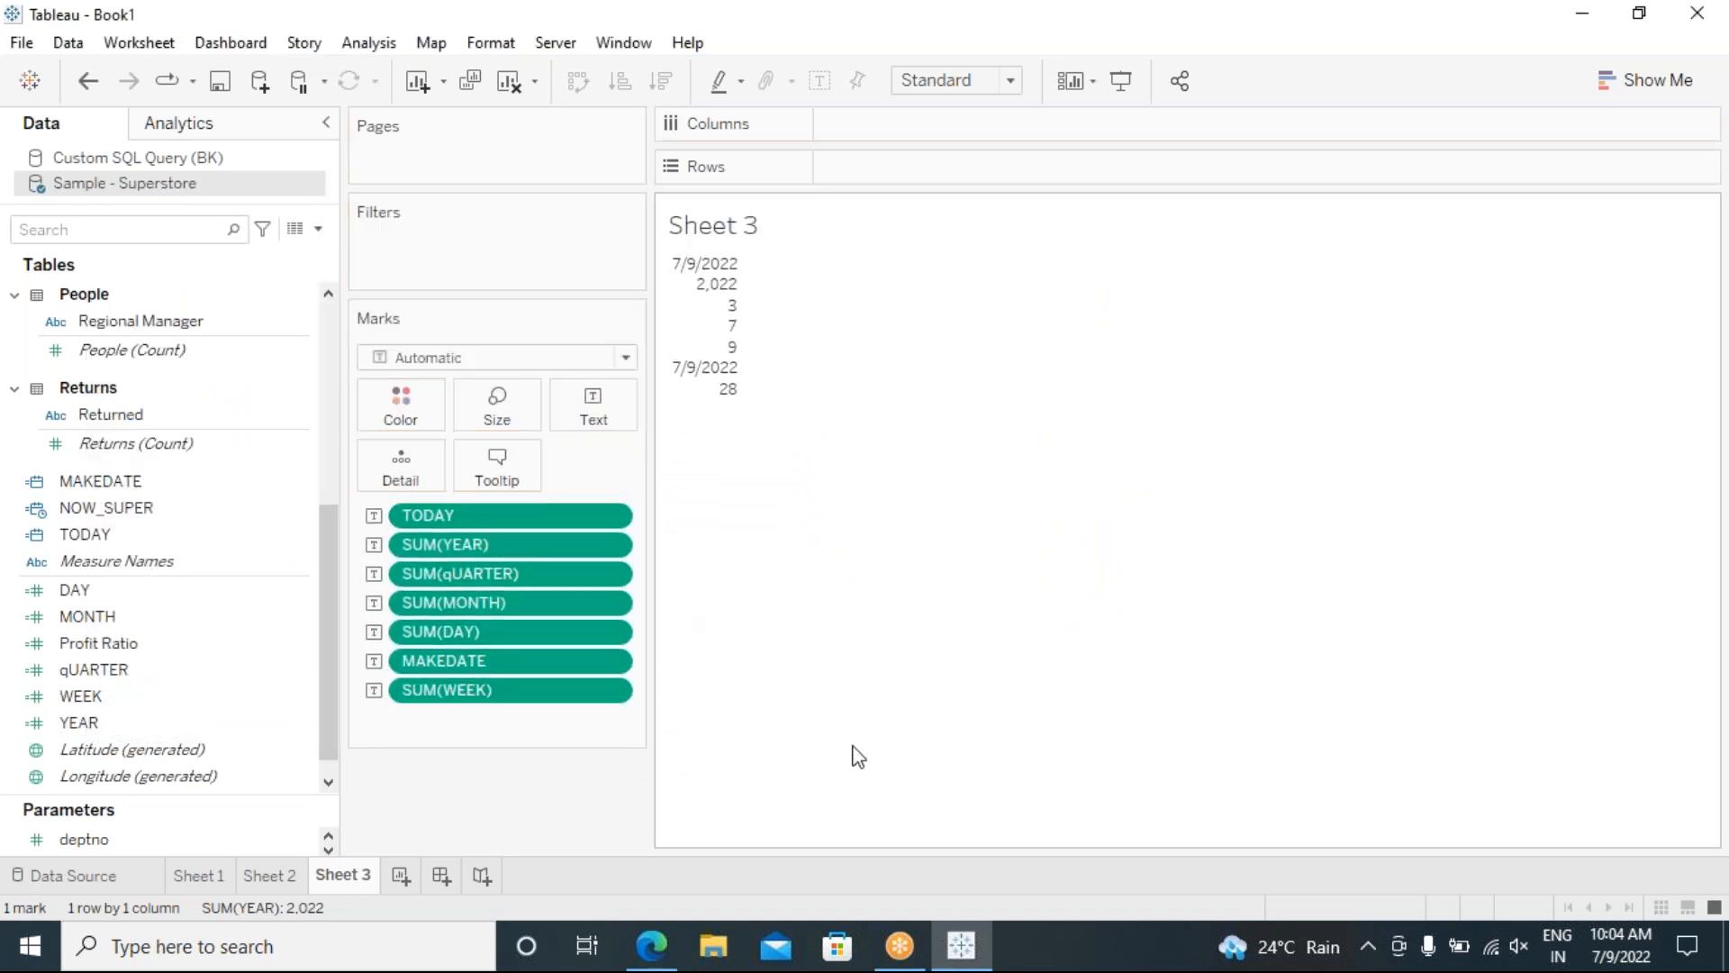
{"action": "mouse_move", "coordinate": [738, 400]}
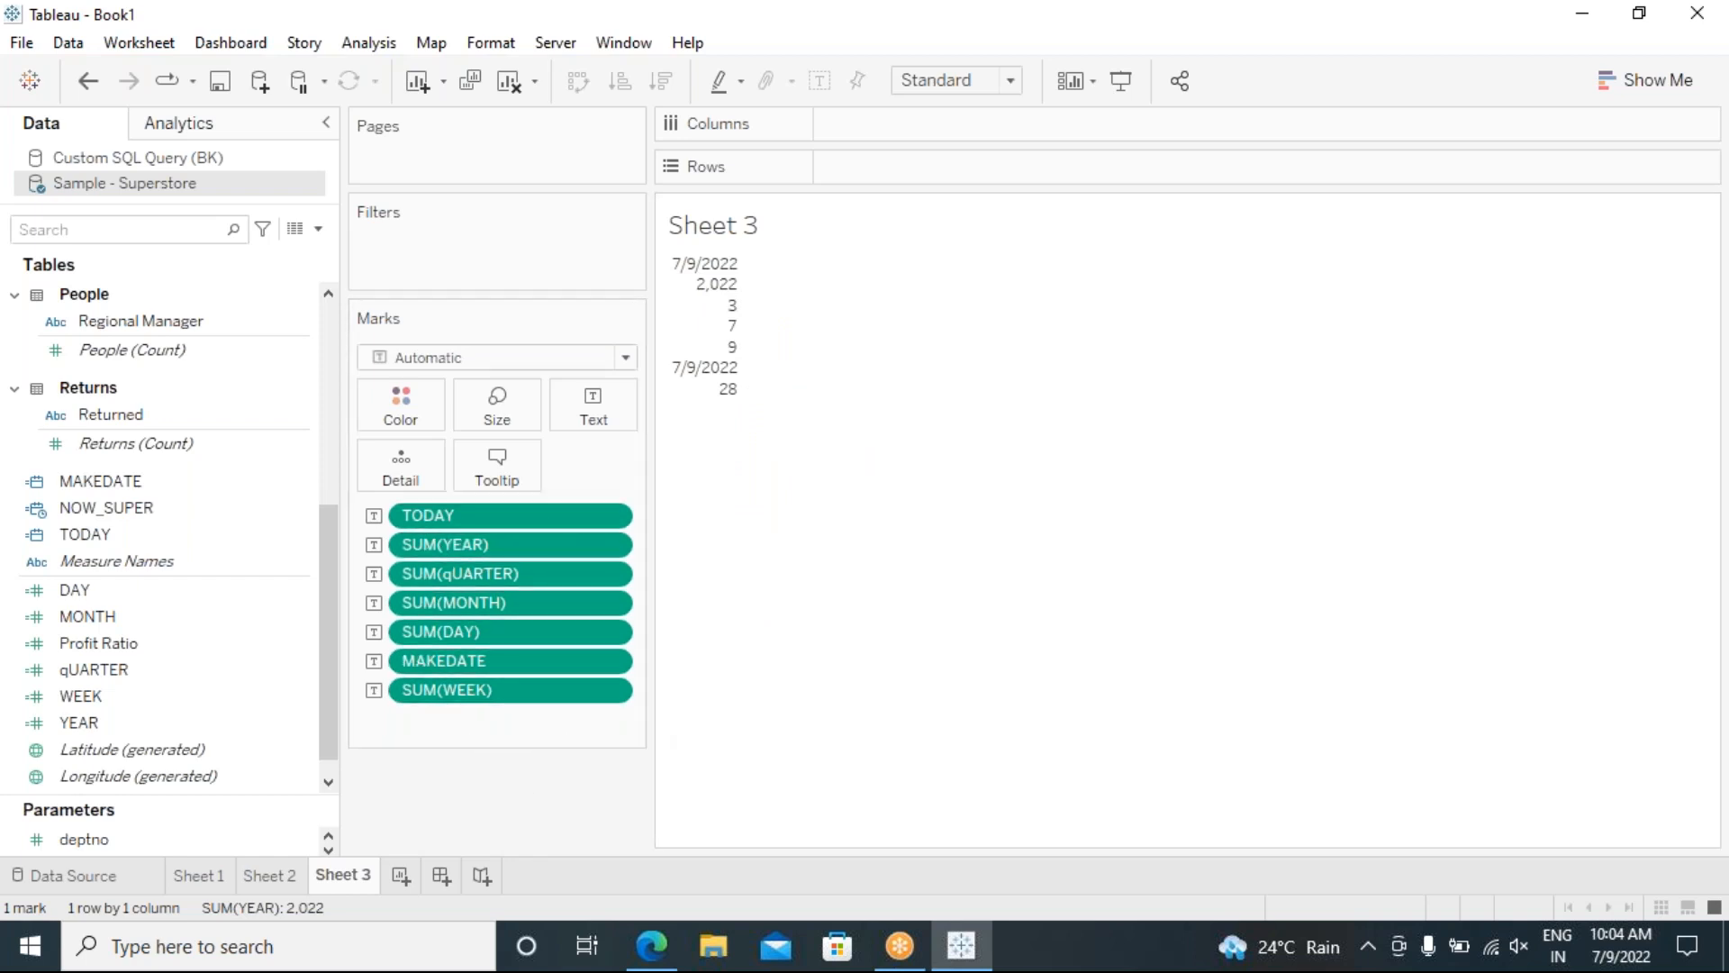
{"action": "left_click_drag", "start_coordinate": [649, 692], "coordinate": [722, 689]}
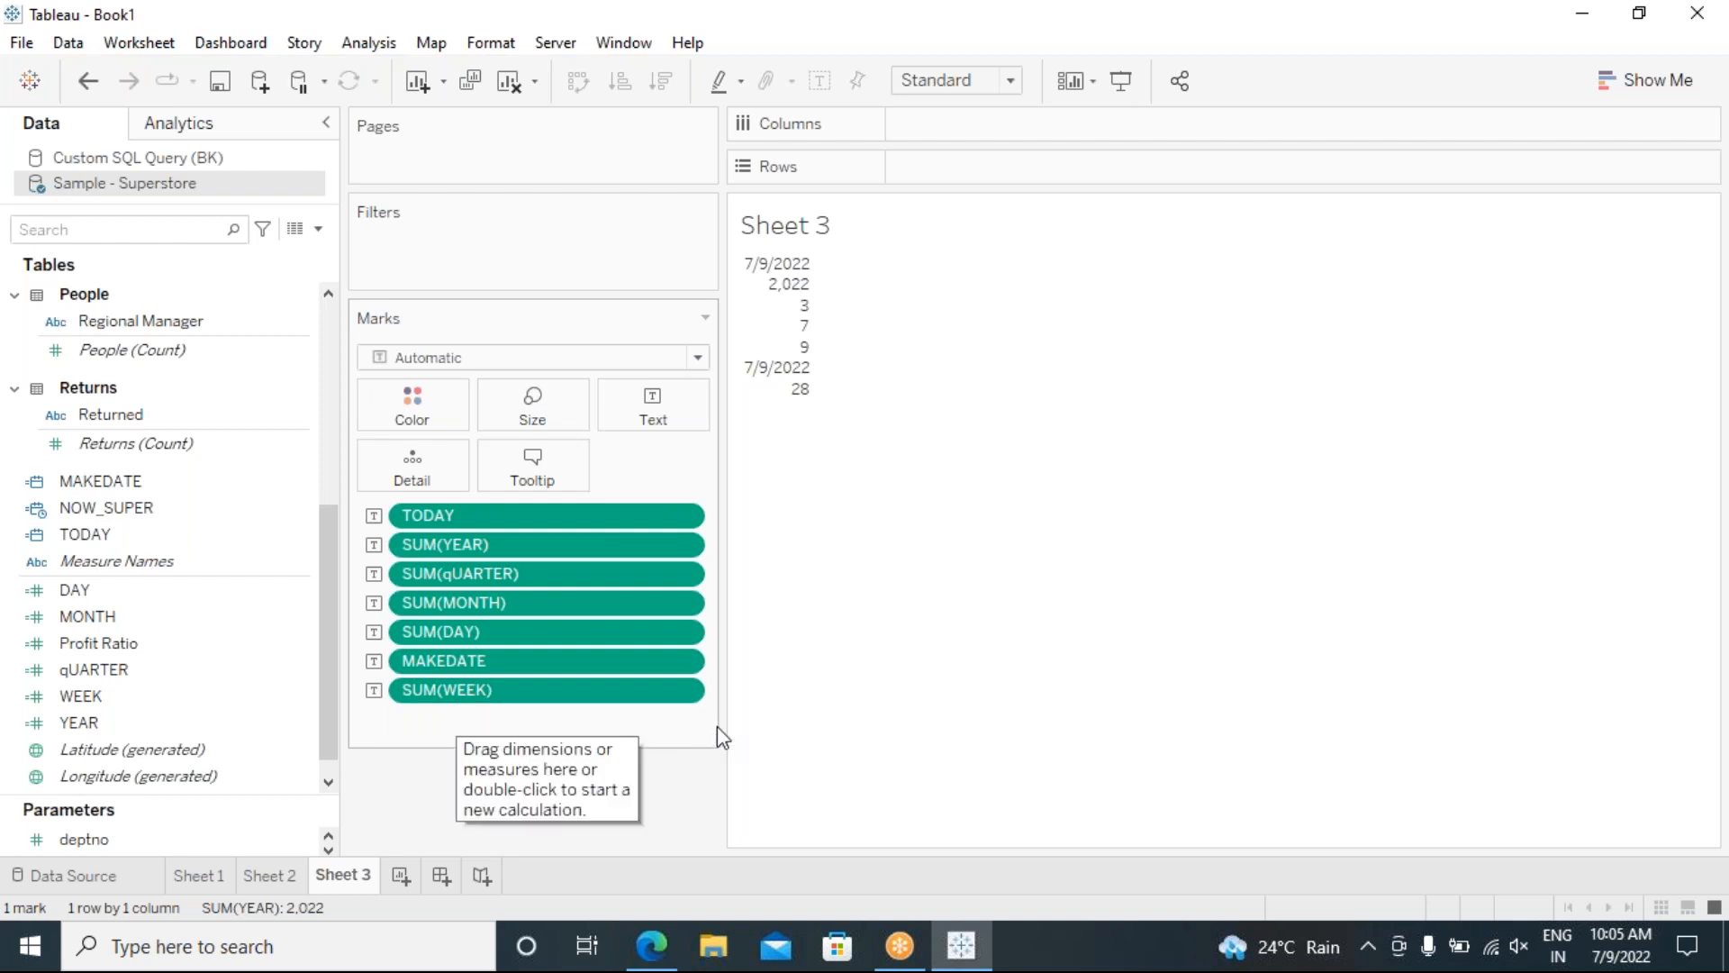
{"action": "left_click_drag", "start_coordinate": [722, 698], "coordinate": [669, 698]}
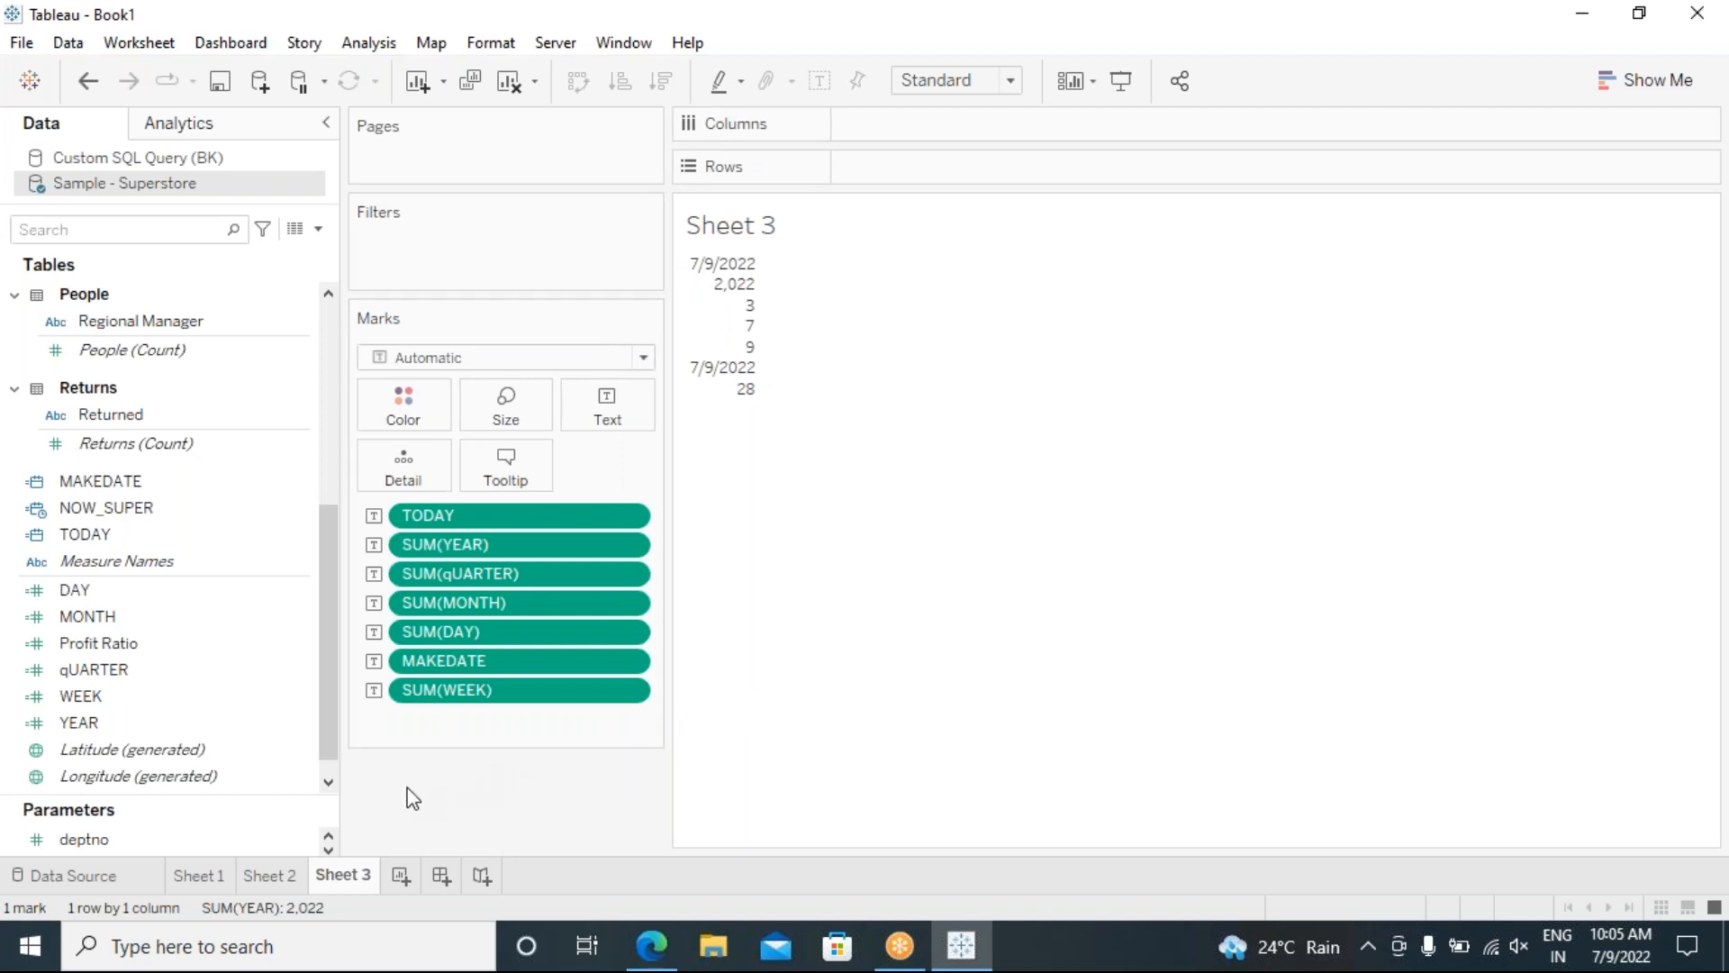
Step: On a new Sheet 4, place Order Date on Rows
{"action": "left_click", "coordinate": [400, 874]}
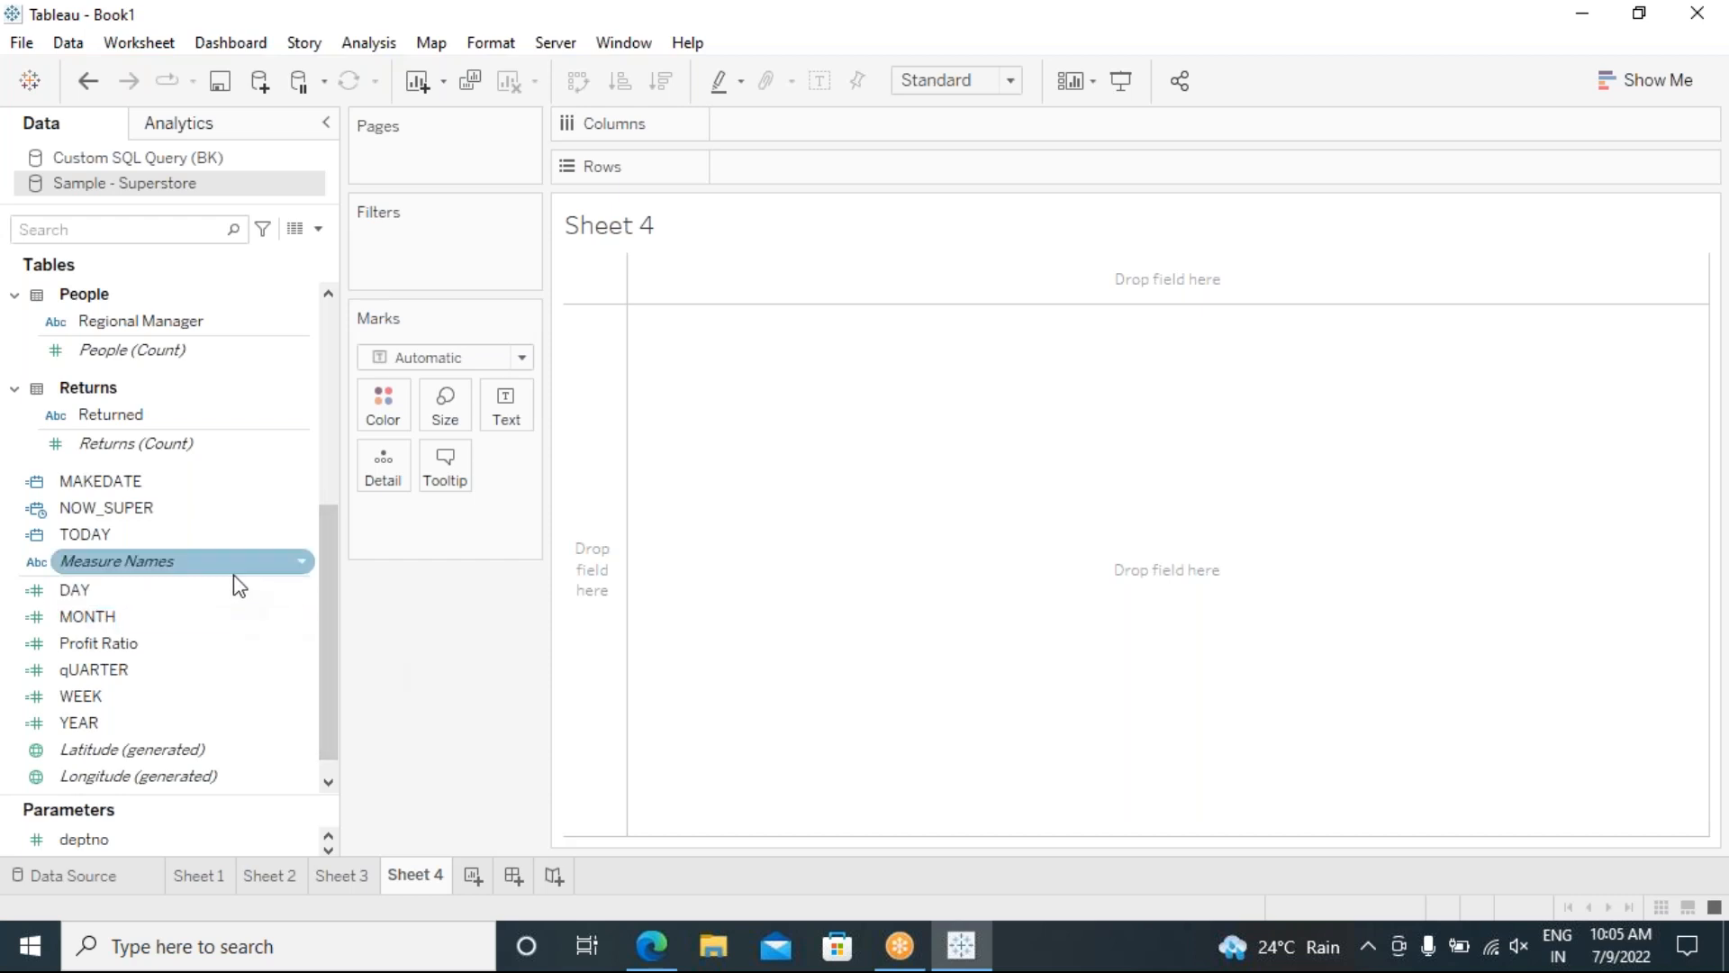
{"action": "scroll", "coordinate": [235, 584], "scroll_direction": "up", "scroll_amount": 5}
{"action": "scroll", "coordinate": [225, 558], "scroll_direction": "up", "scroll_amount": 3}
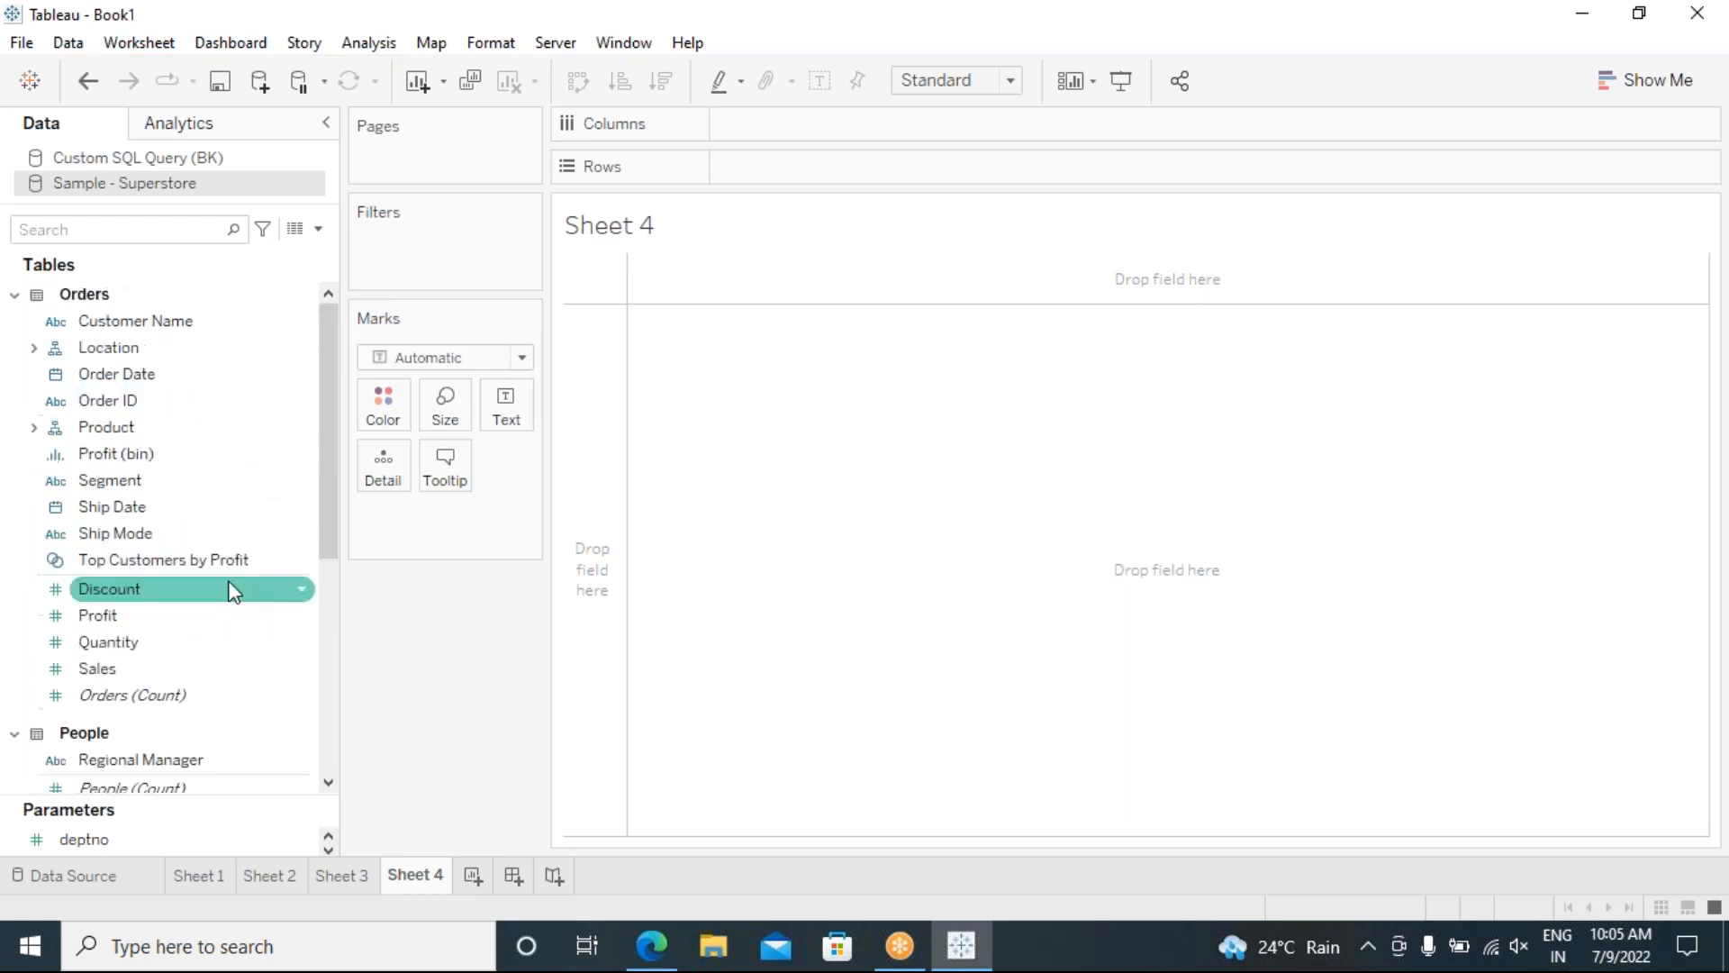
{"action": "left_click", "coordinate": [192, 376]}
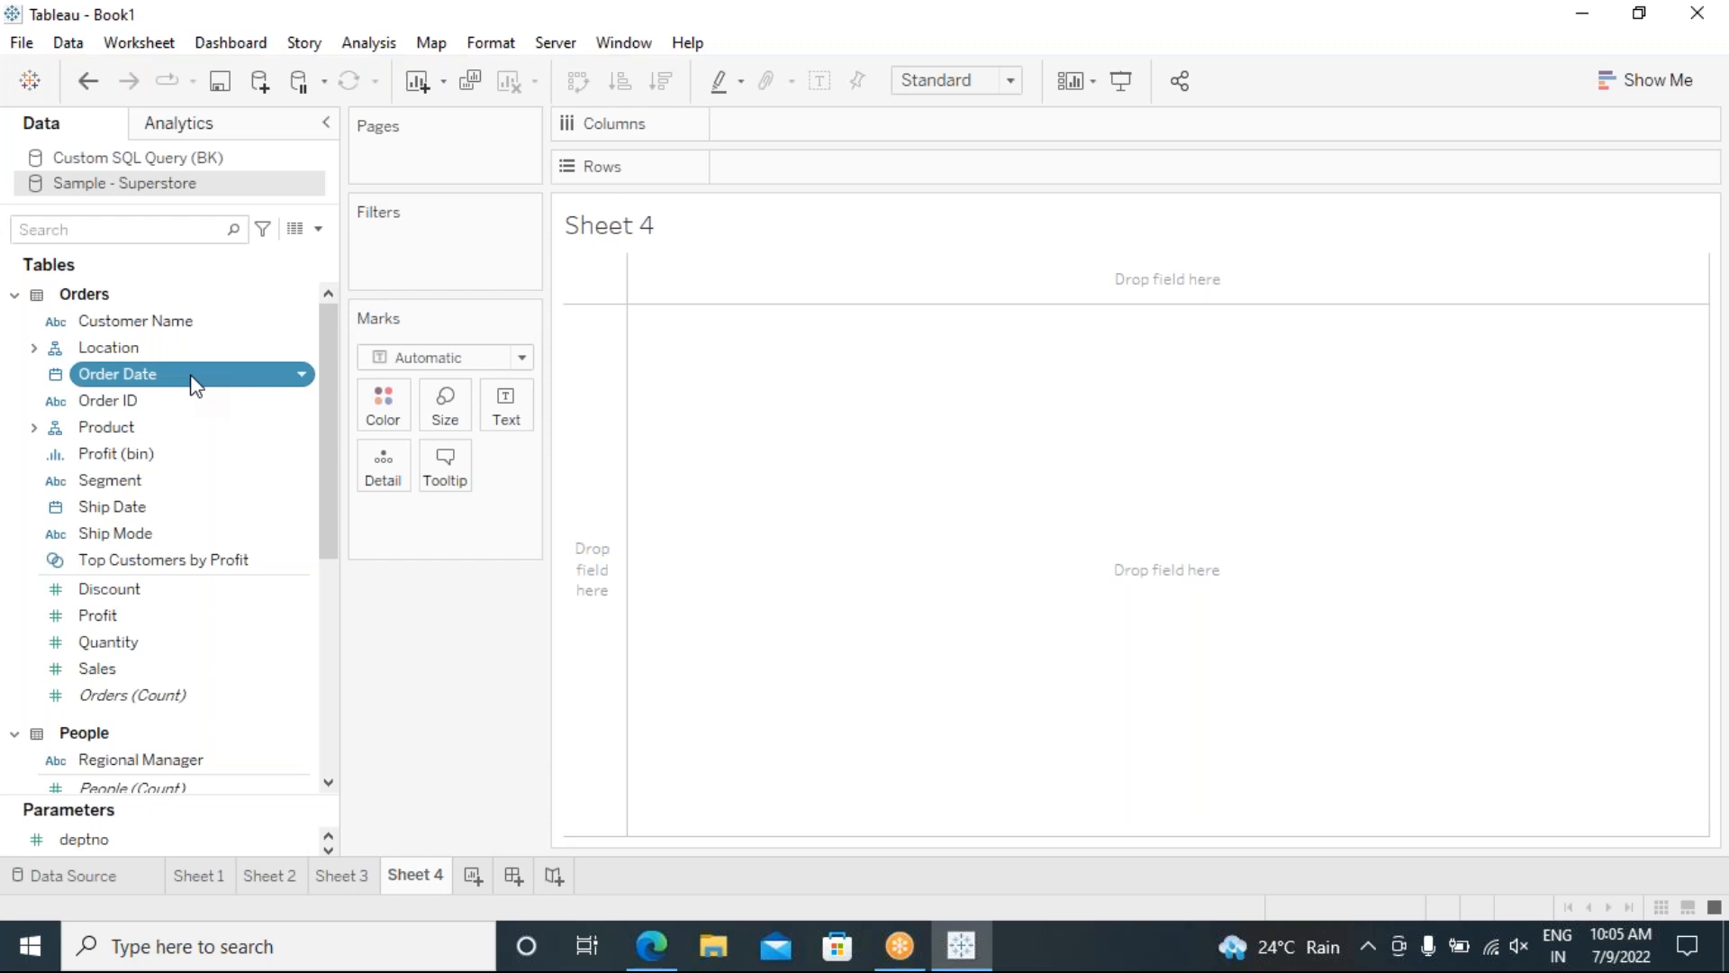
{"action": "left_click_drag", "start_coordinate": [151, 385], "coordinate": [808, 168]}
{"action": "left_click_drag", "start_coordinate": [751, 249], "coordinate": [710, 345]}
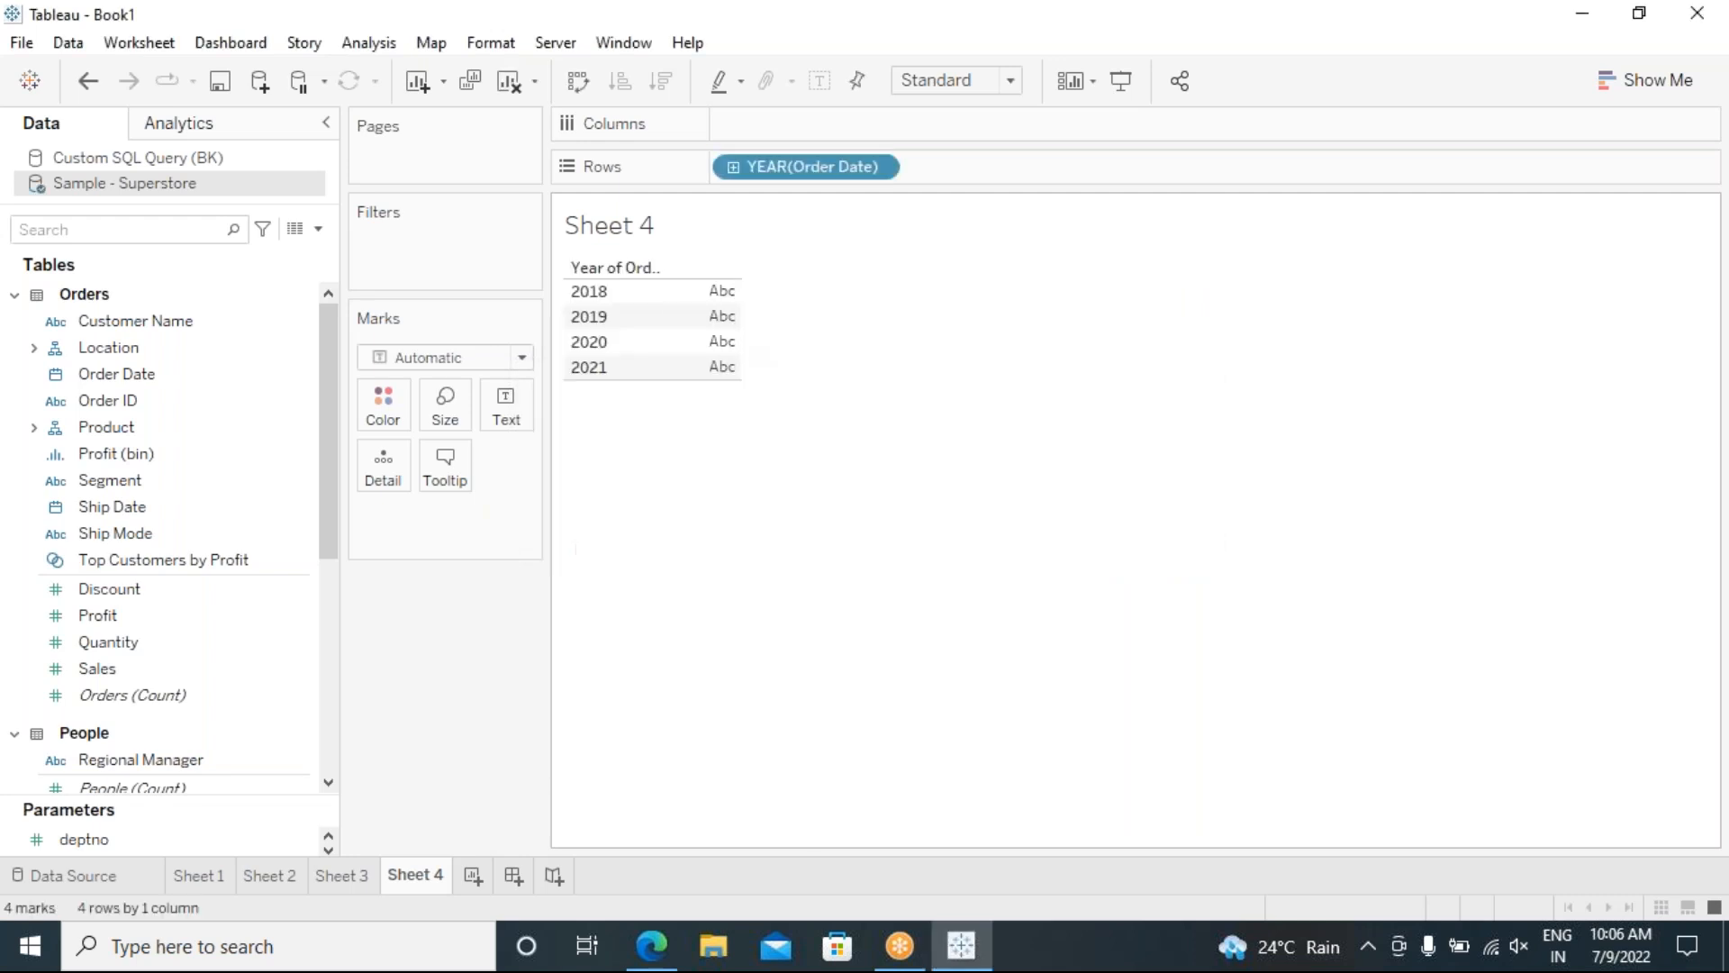
Step: Set the Order Date pill to Exact Date and make it Discrete, listing dates from 1/3/2018
{"action": "left_click", "coordinate": [882, 169]}
{"action": "left_click", "coordinate": [883, 741]}
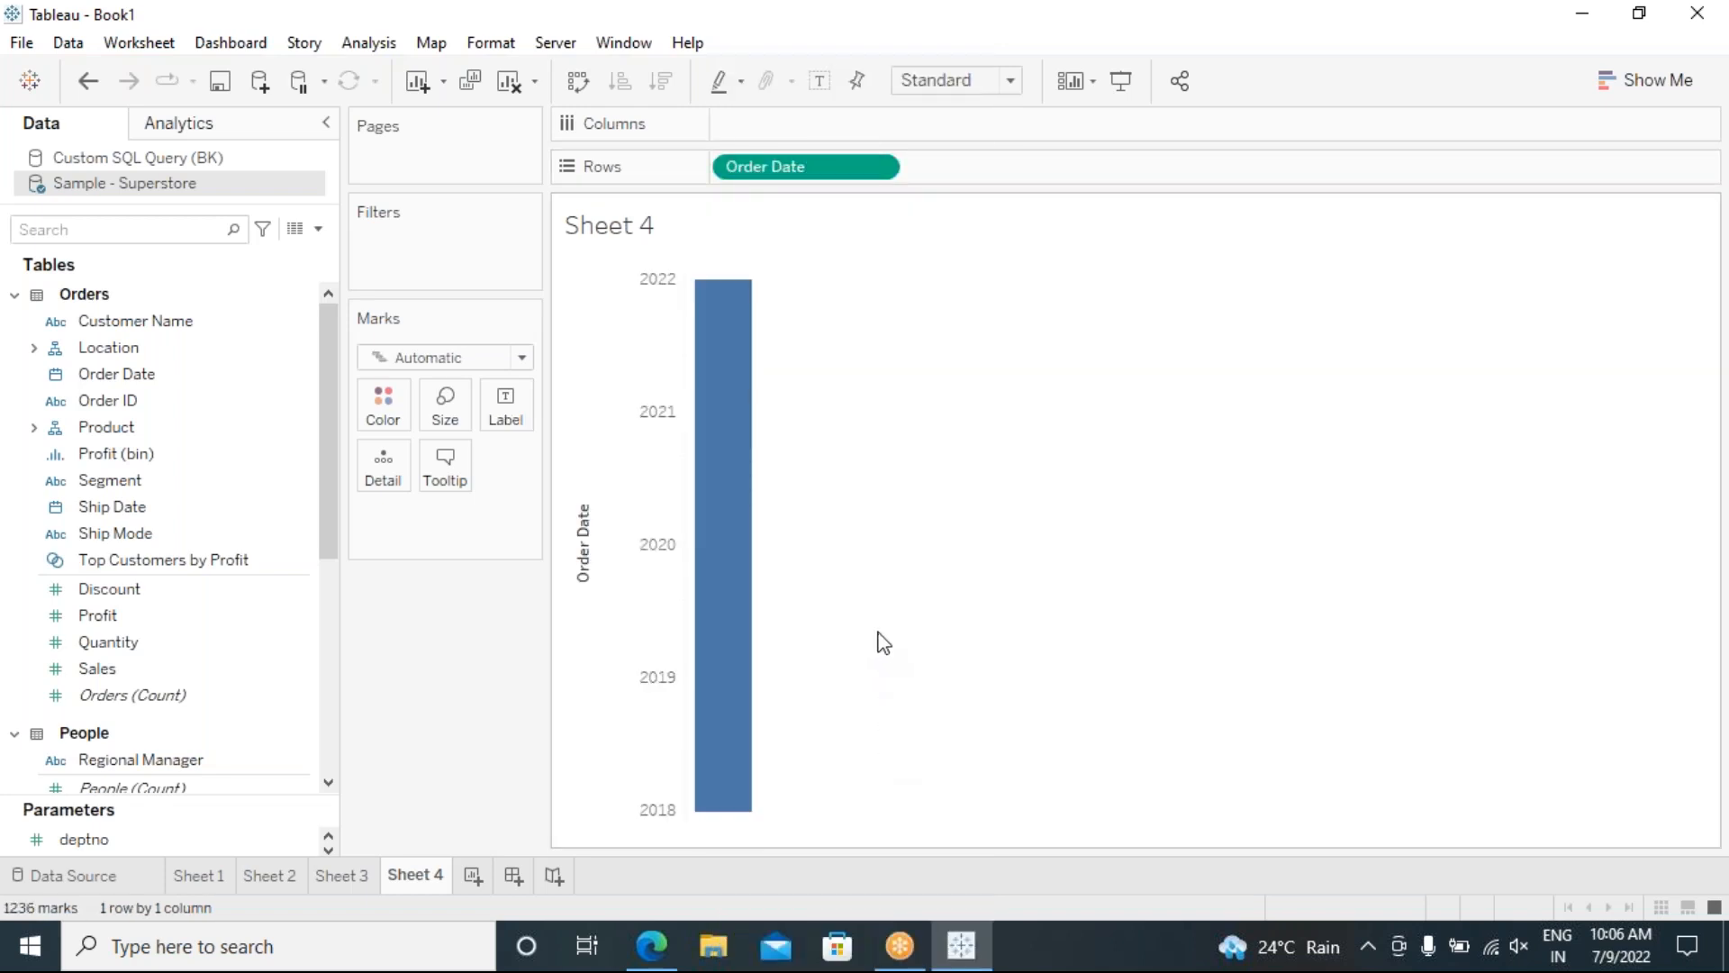
{"action": "left_click", "coordinate": [879, 170]}
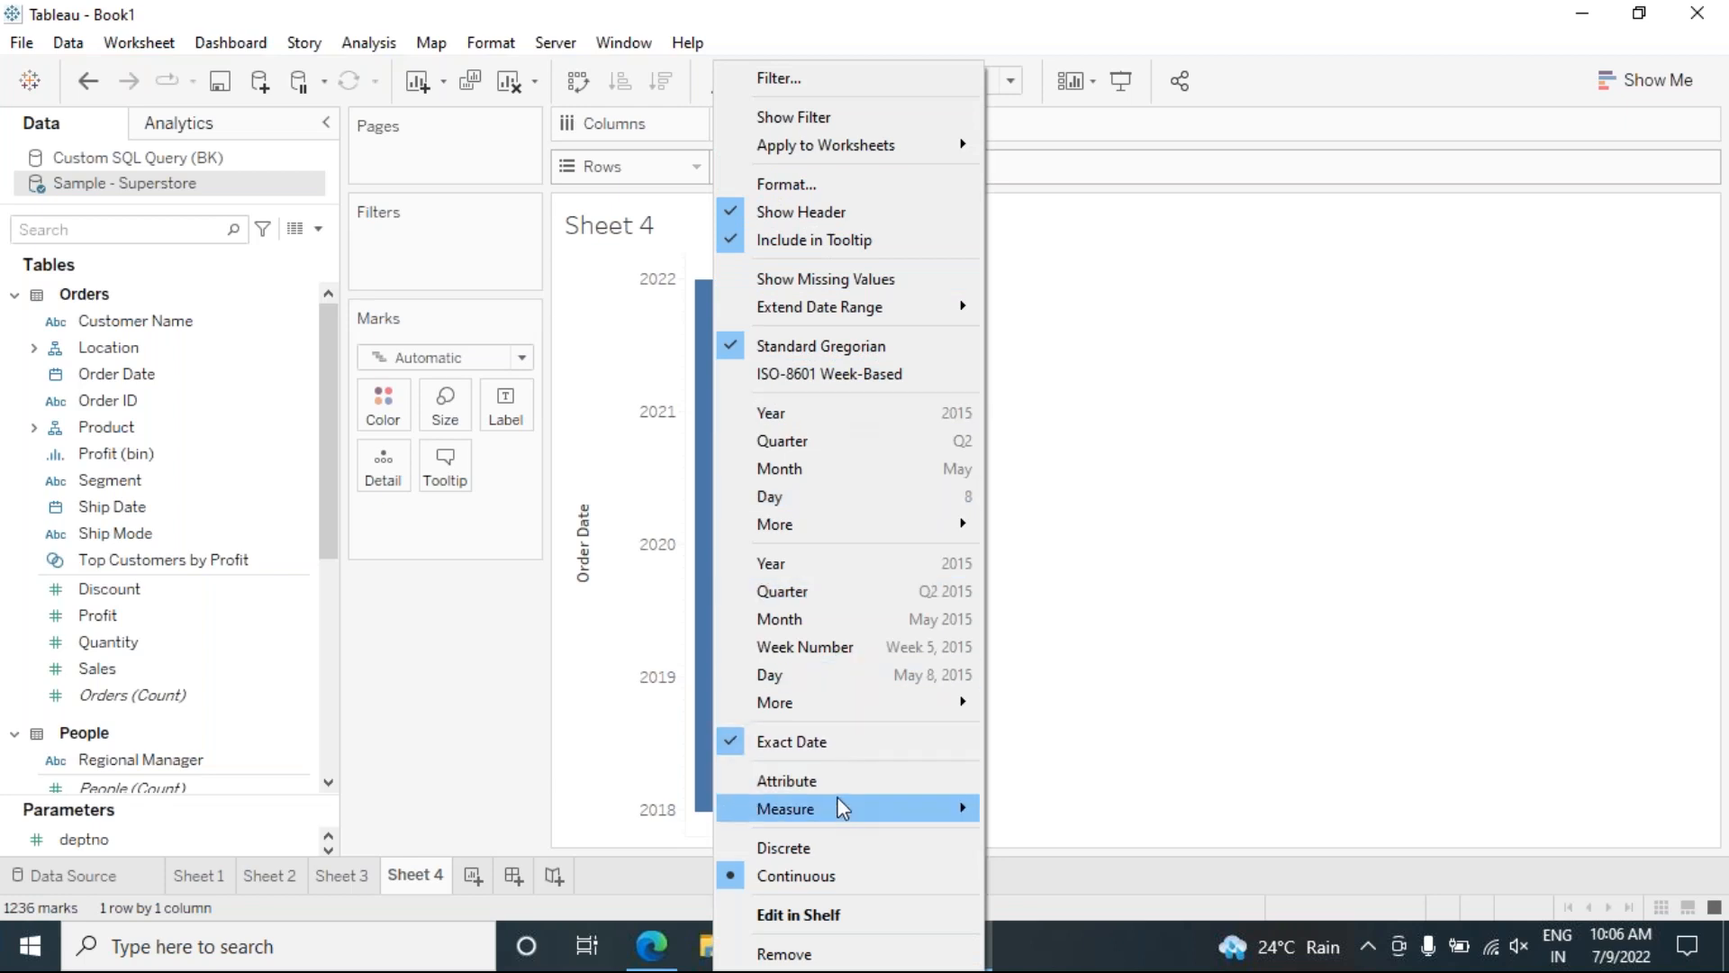
{"action": "left_click", "coordinate": [829, 849]}
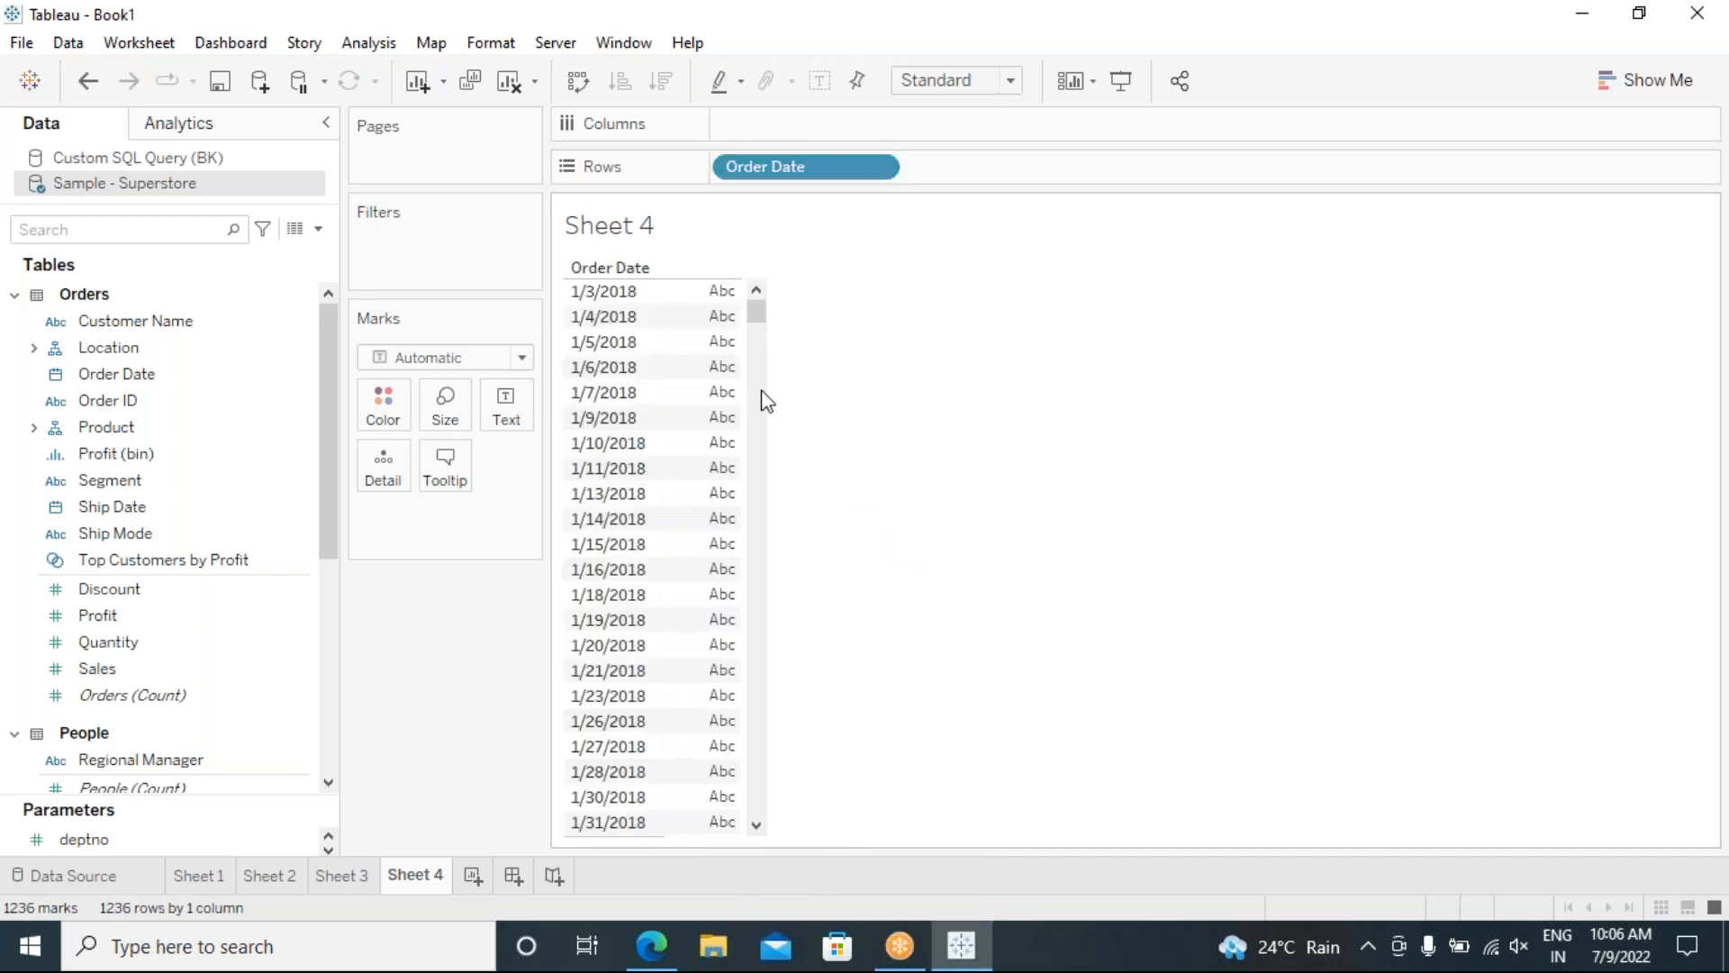
{"action": "mouse_move", "coordinate": [758, 317]}
{"action": "left_mouse_down"}
{"action": "mouse_move", "coordinate": [769, 815]}
{"action": "mouse_move", "coordinate": [783, 521]}
{"action": "mouse_move", "coordinate": [757, 297]}
{"action": "left_mouse_up"}
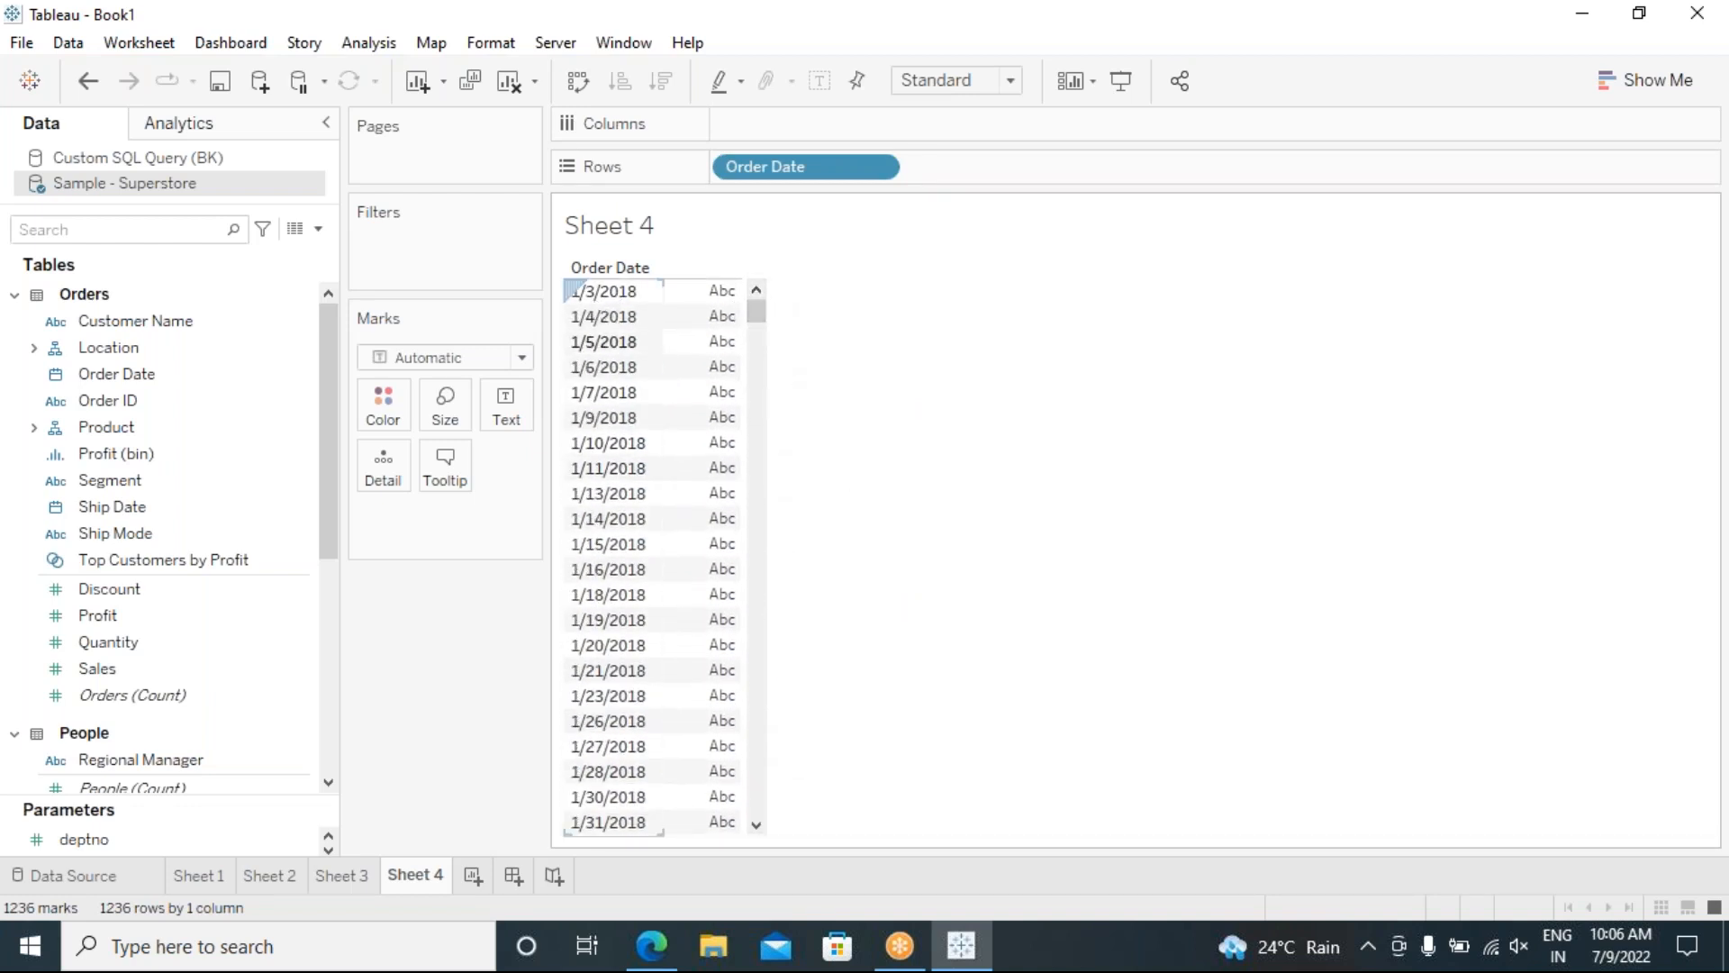
Step: Create a calculated field 'DAYOF ORERDATE' defined as DAY([Order Date]) and save it
{"action": "left_click", "coordinate": [368, 42]}
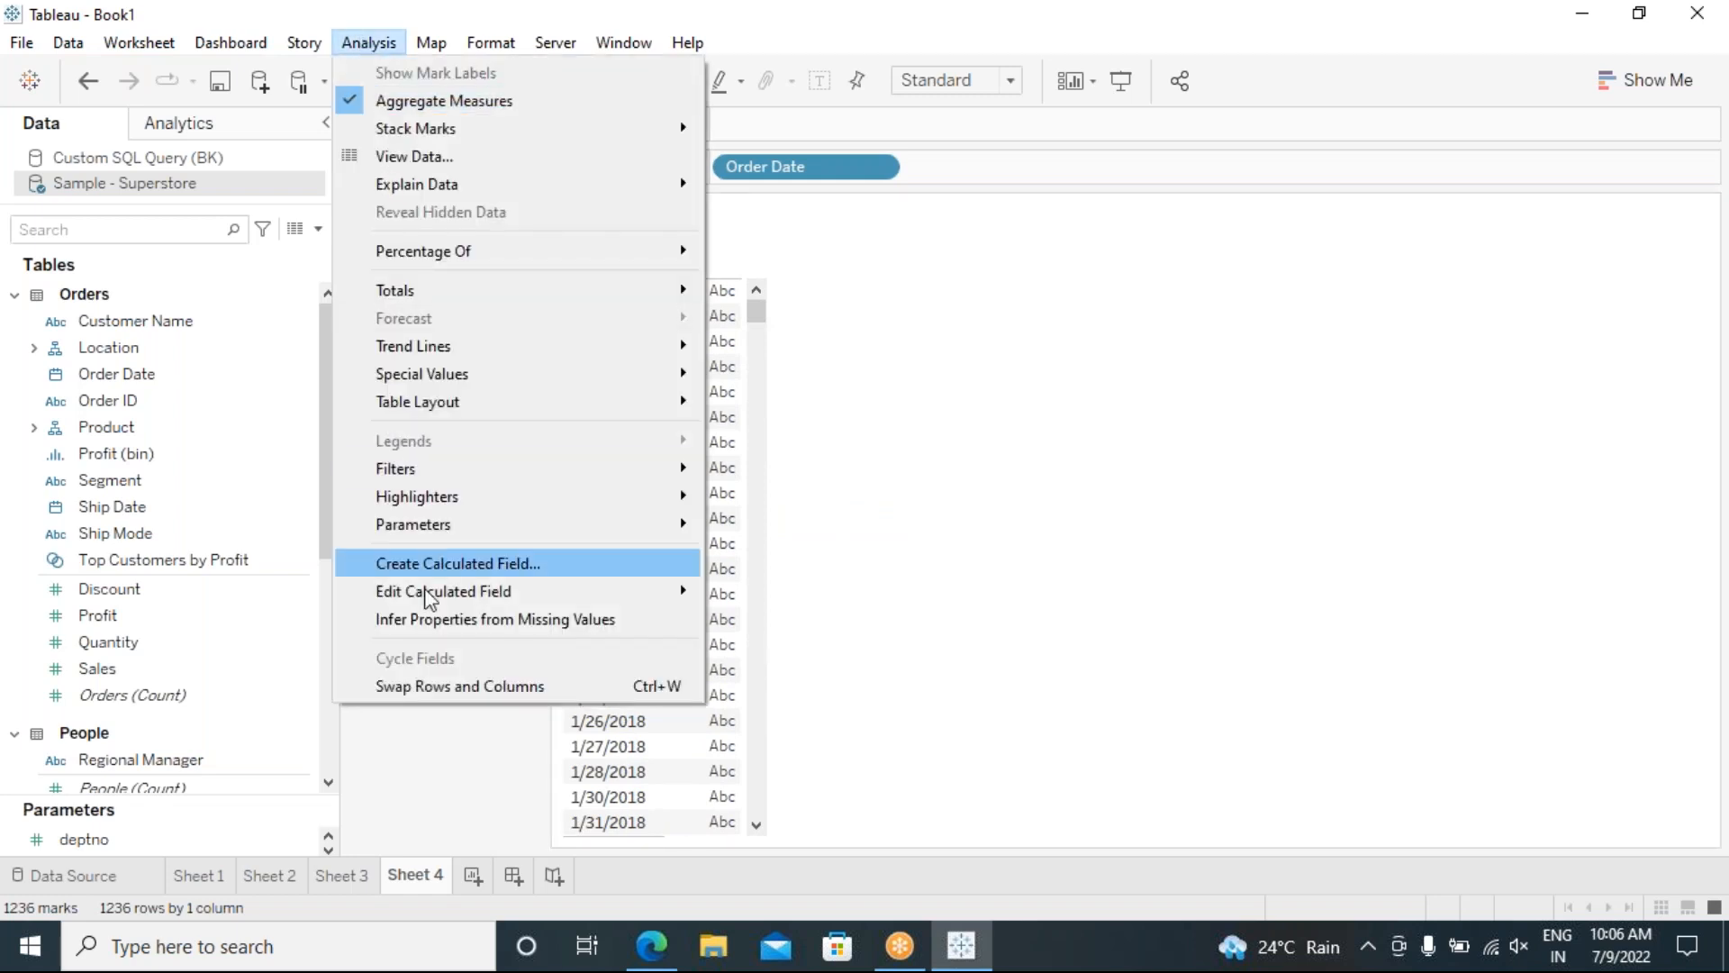
{"action": "left_click", "coordinate": [456, 566]}
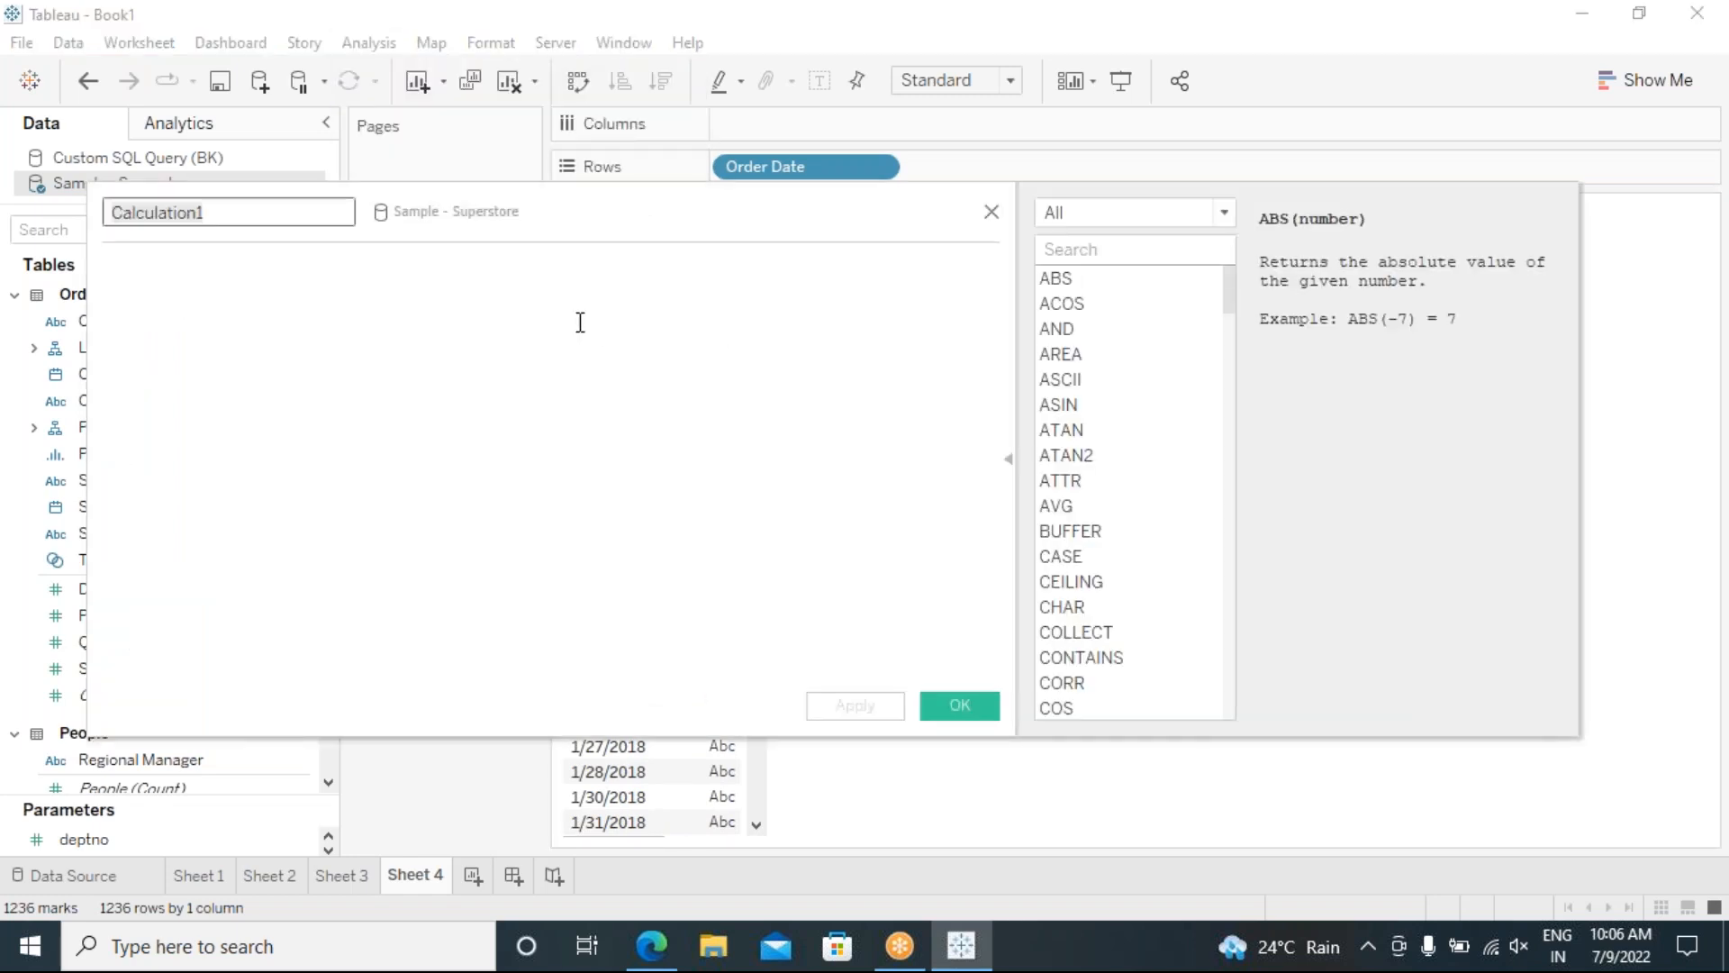
{"action": "type", "text": "DAY"}
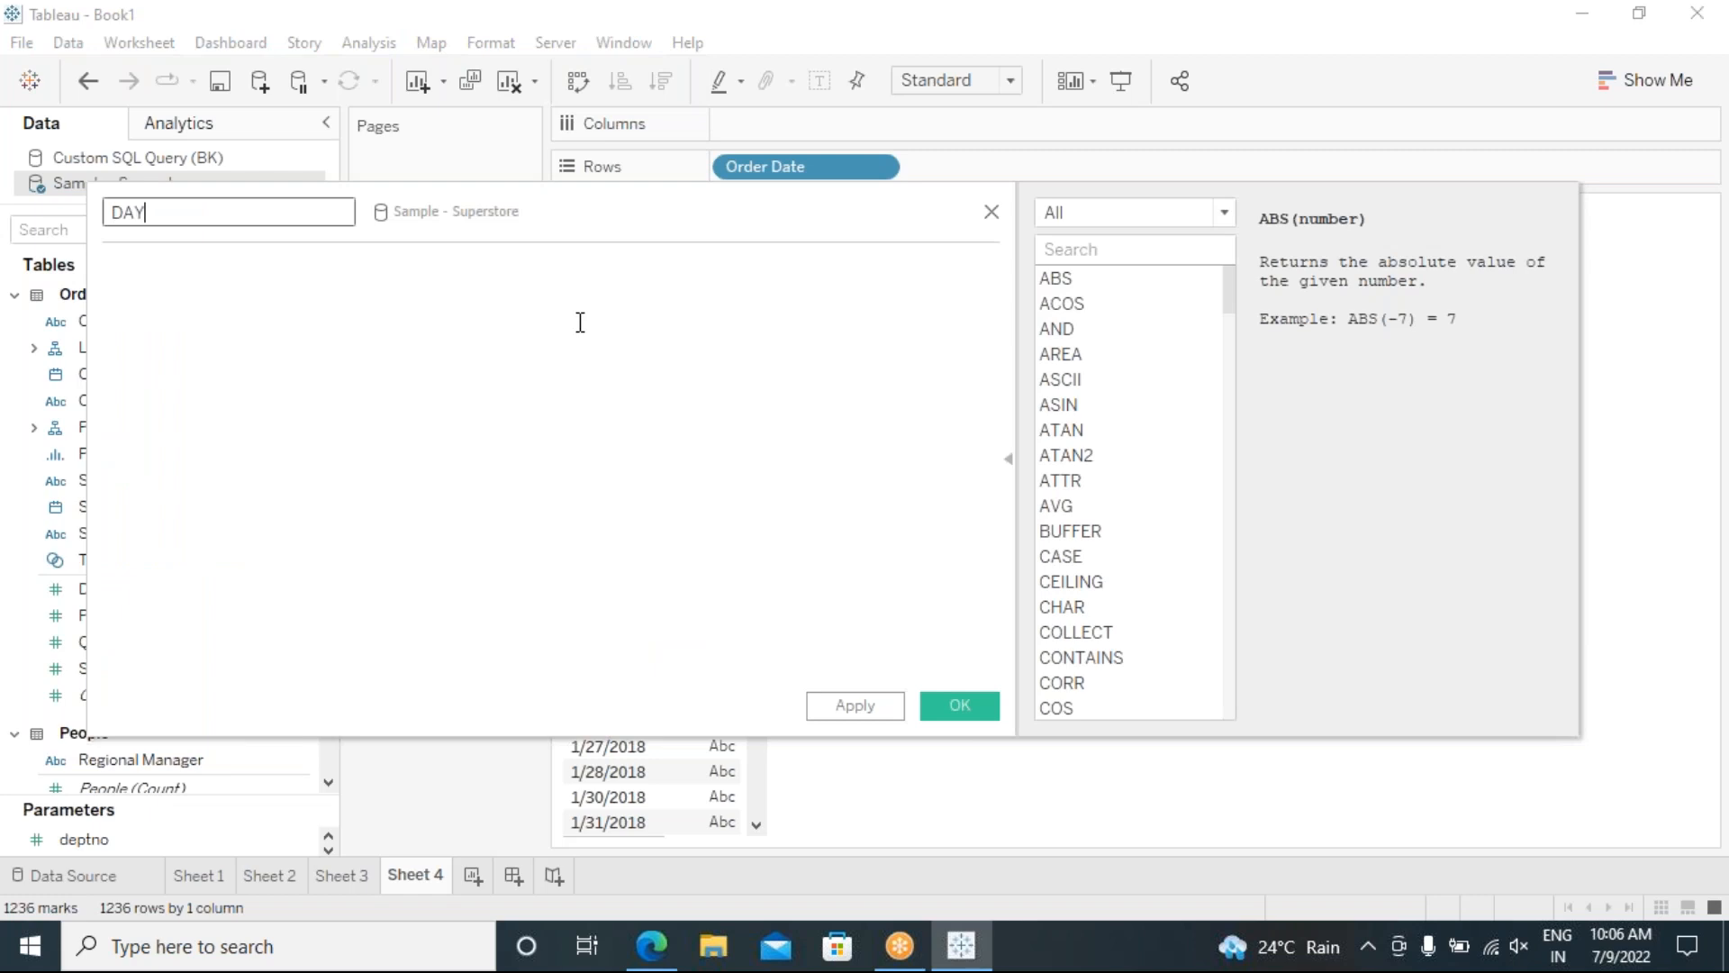
{"action": "type", "text": "OF ORERDATE"}
{"action": "left_click", "coordinate": [347, 344]}
{"action": "type", "text": "DA"}
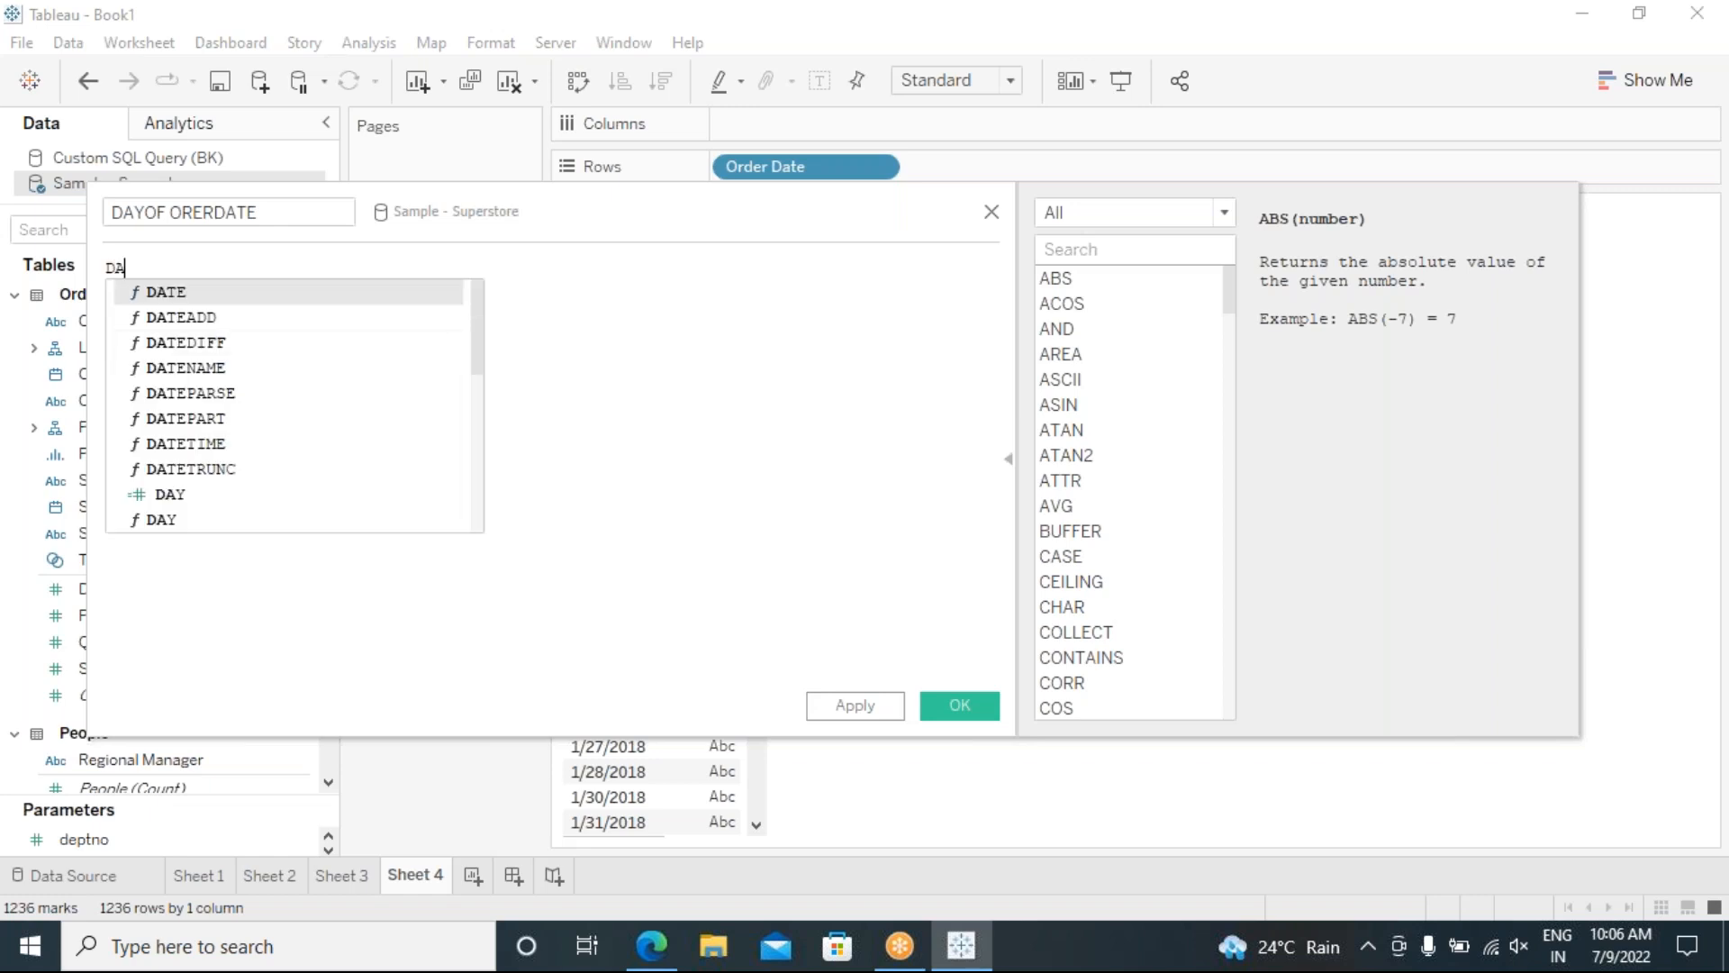
{"action": "type", "text": "Y(ORD"}
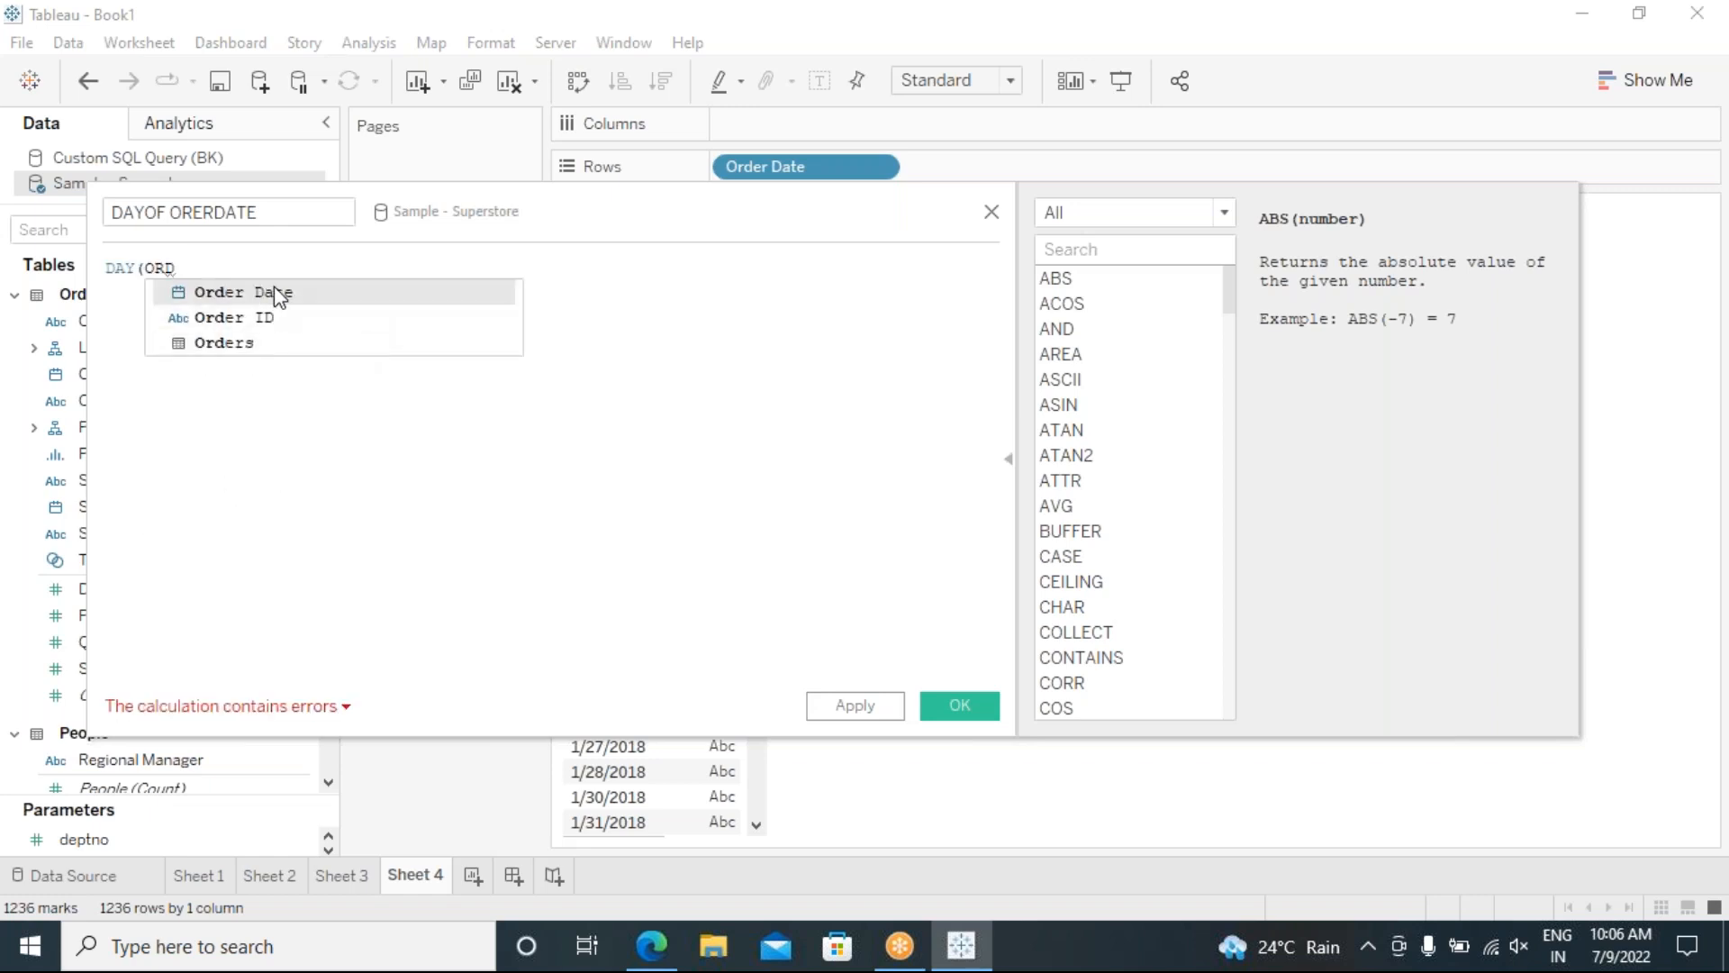
{"action": "left_click", "coordinate": [278, 293]}
{"action": "type", "text": ")"}
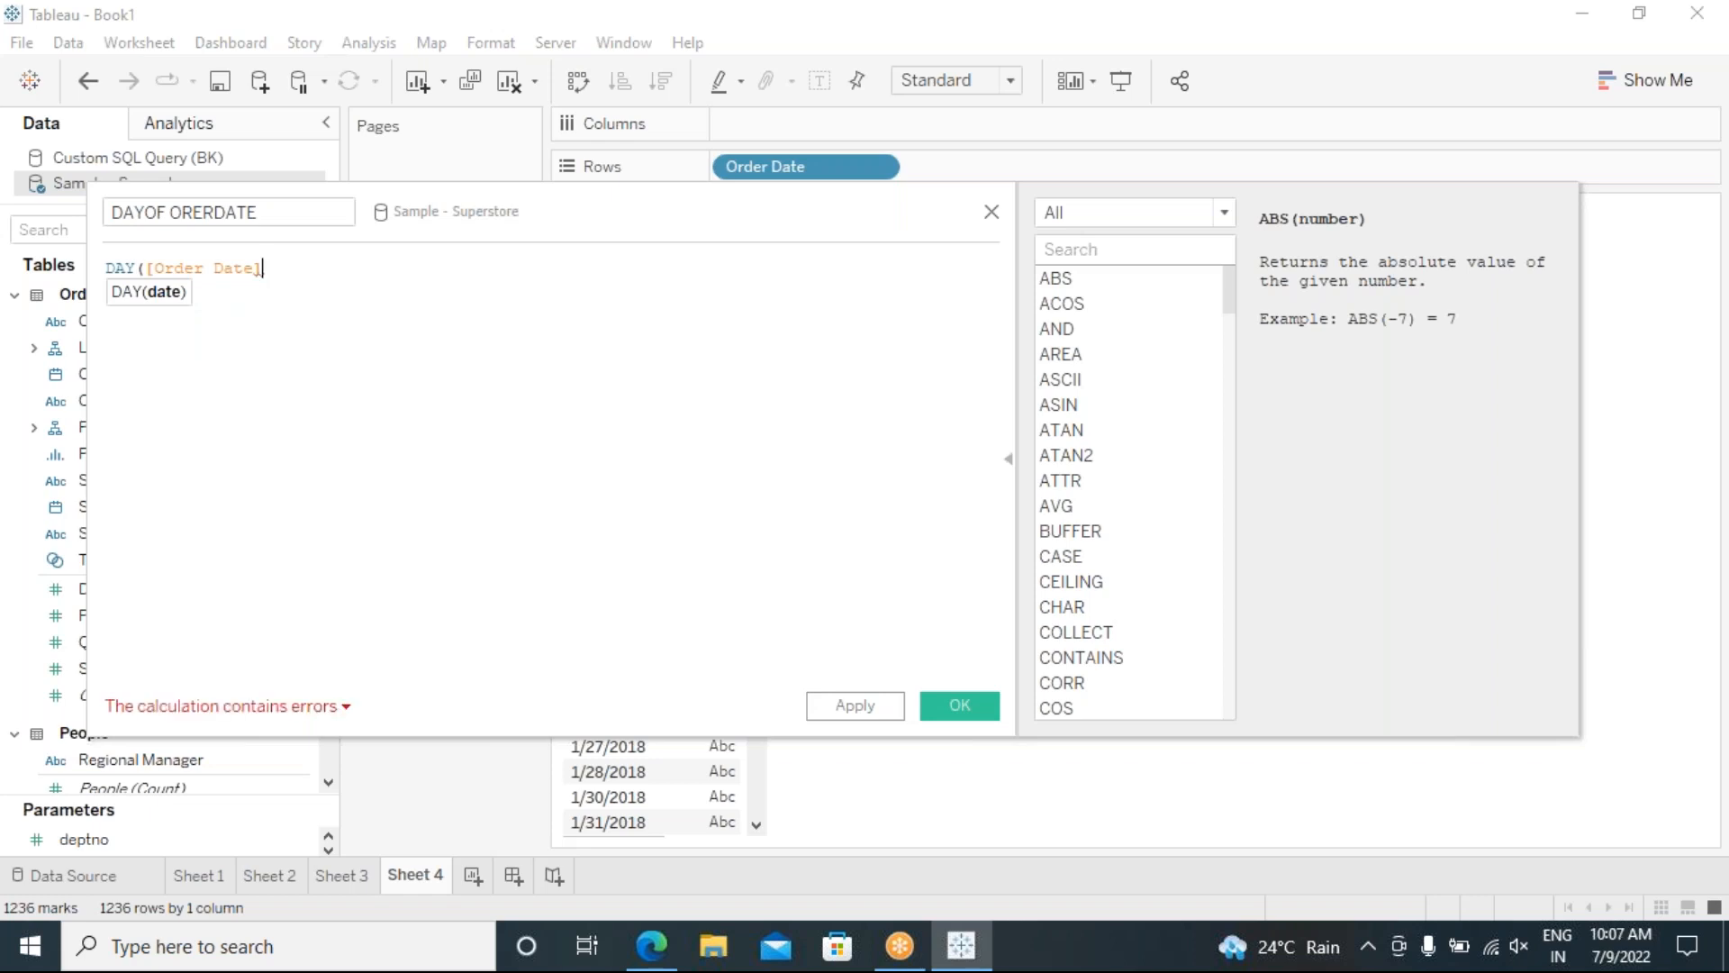
{"action": "left_click", "coordinate": [853, 705]}
{"action": "left_click", "coordinate": [958, 708]}
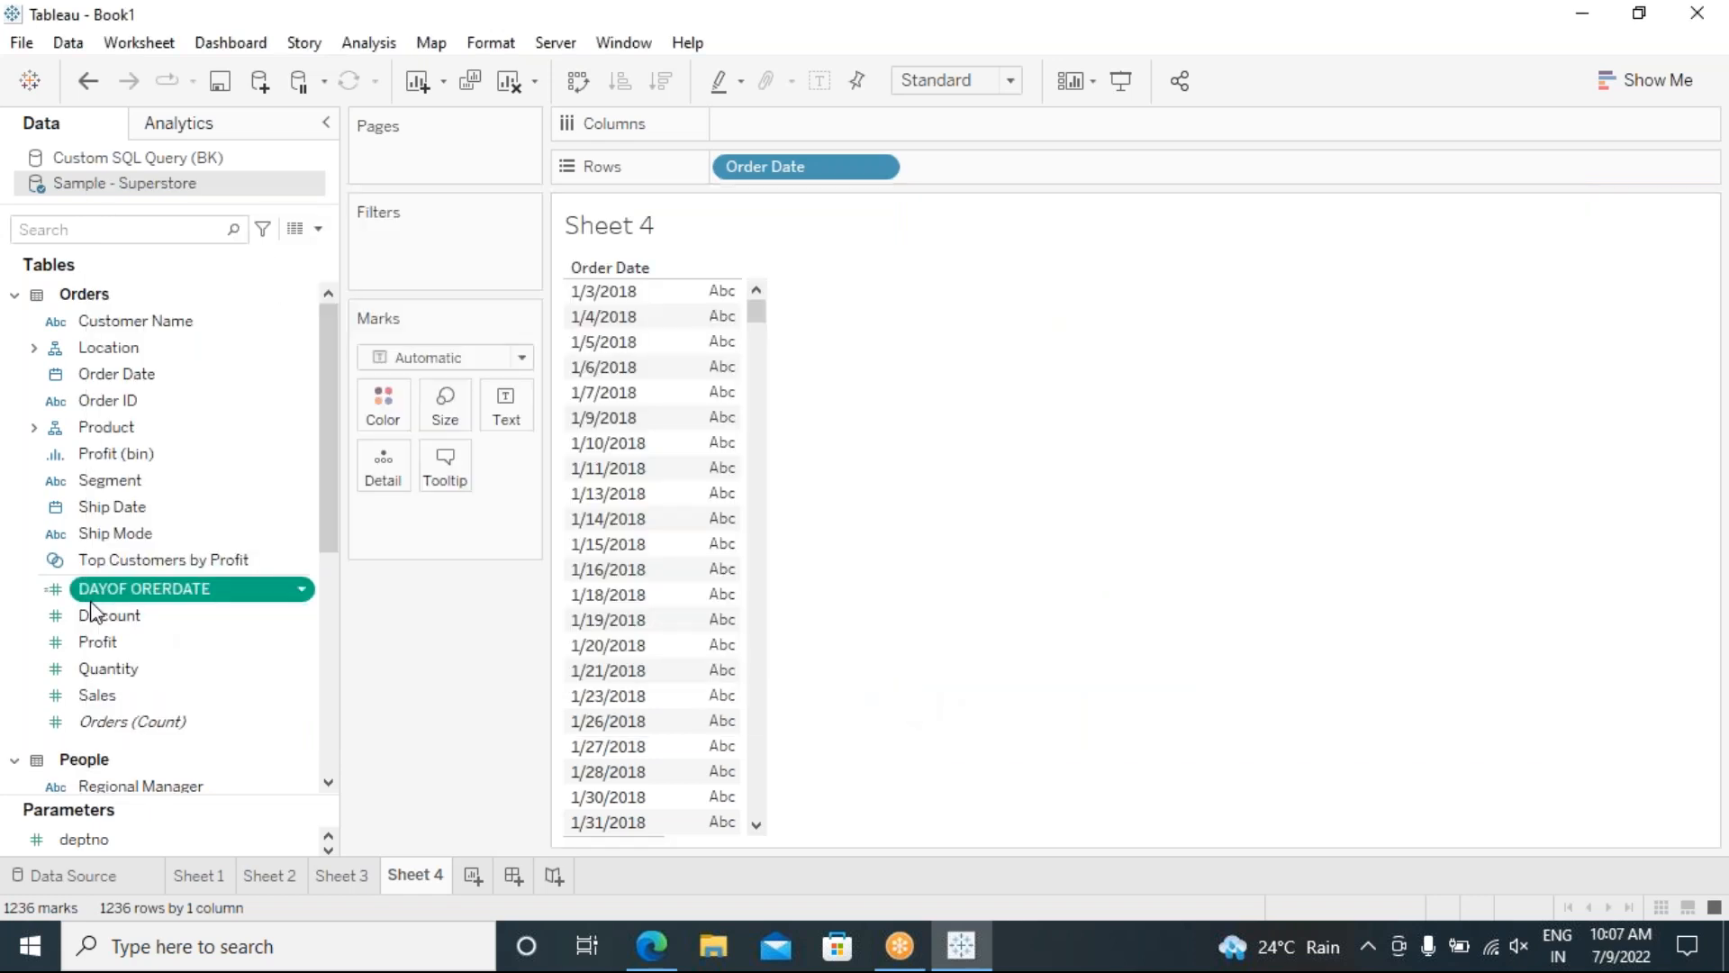
{"action": "left_click_drag", "start_coordinate": [122, 599], "coordinate": [976, 166]}
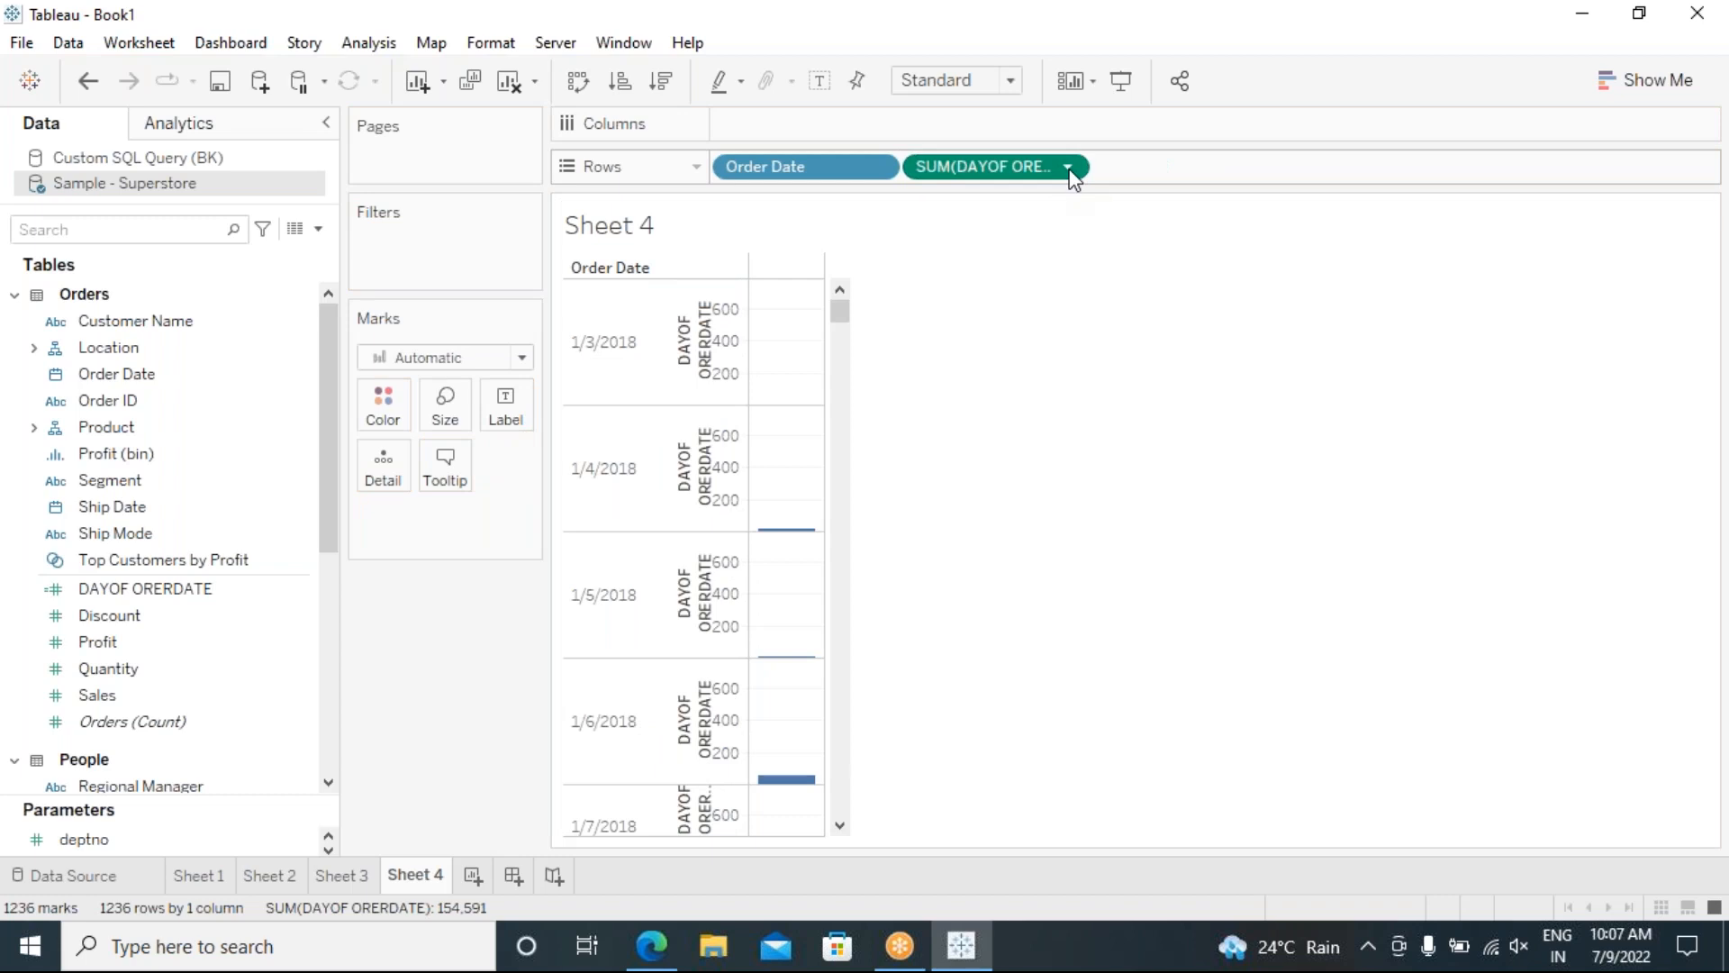
{"action": "left_click", "coordinate": [1068, 167]}
{"action": "left_click", "coordinate": [991, 495]}
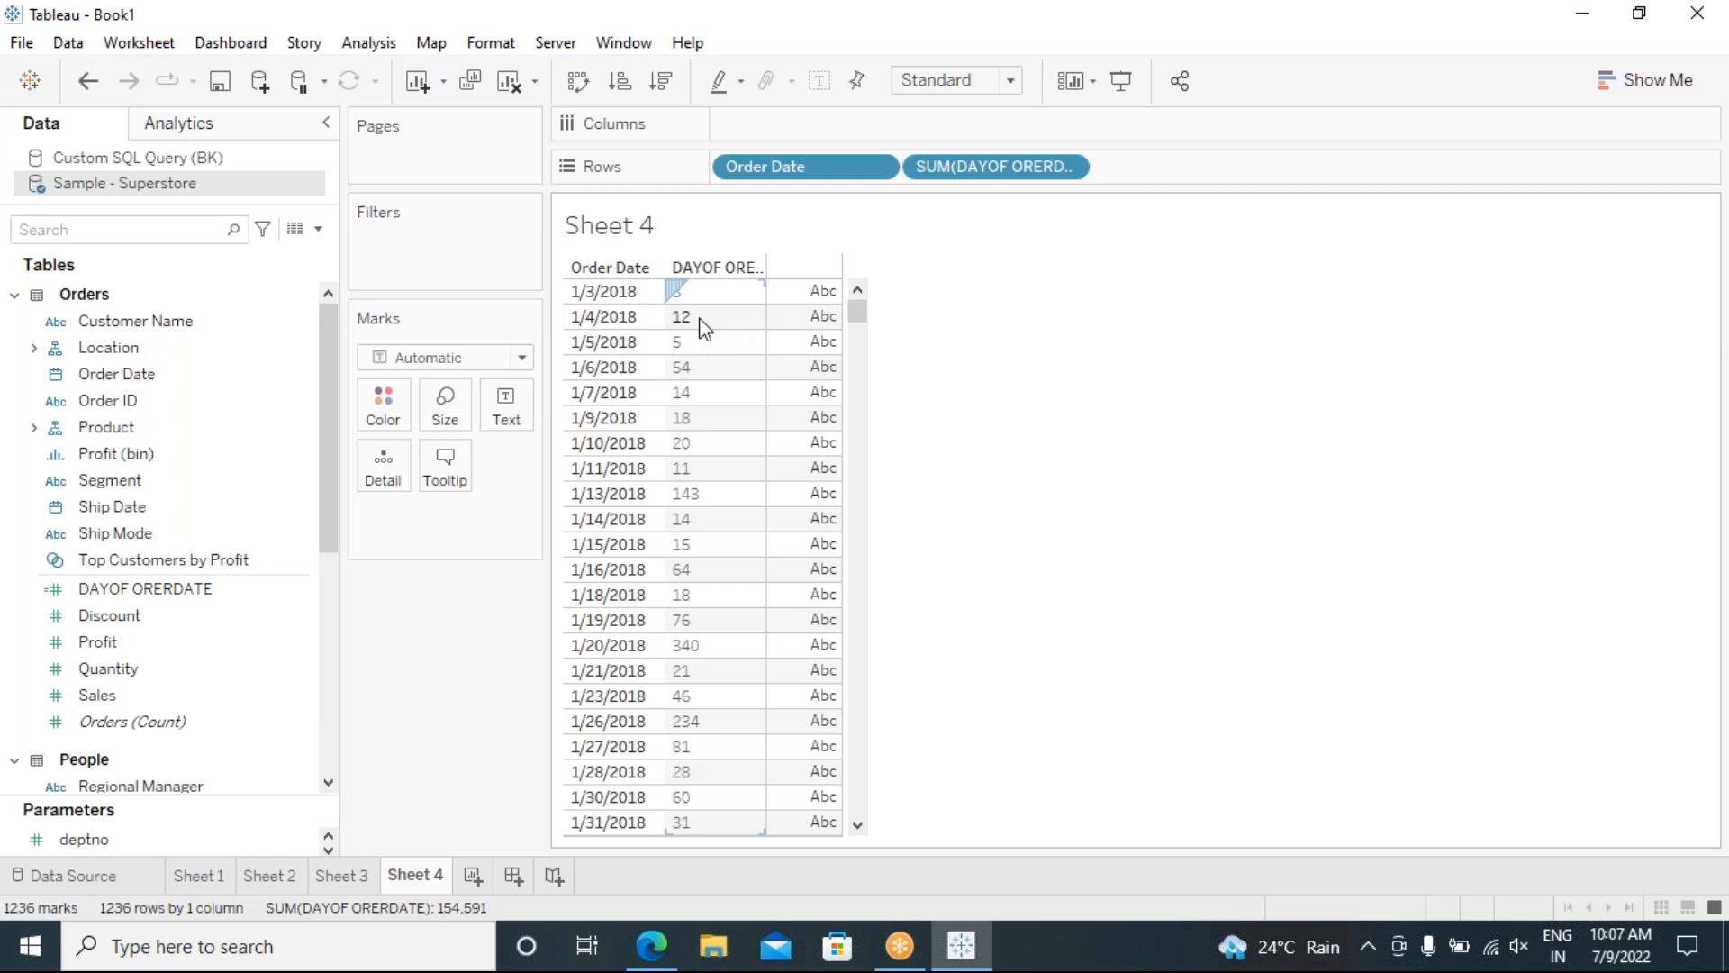
{"action": "left_click_drag", "start_coordinate": [973, 173], "coordinate": [201, 675]}
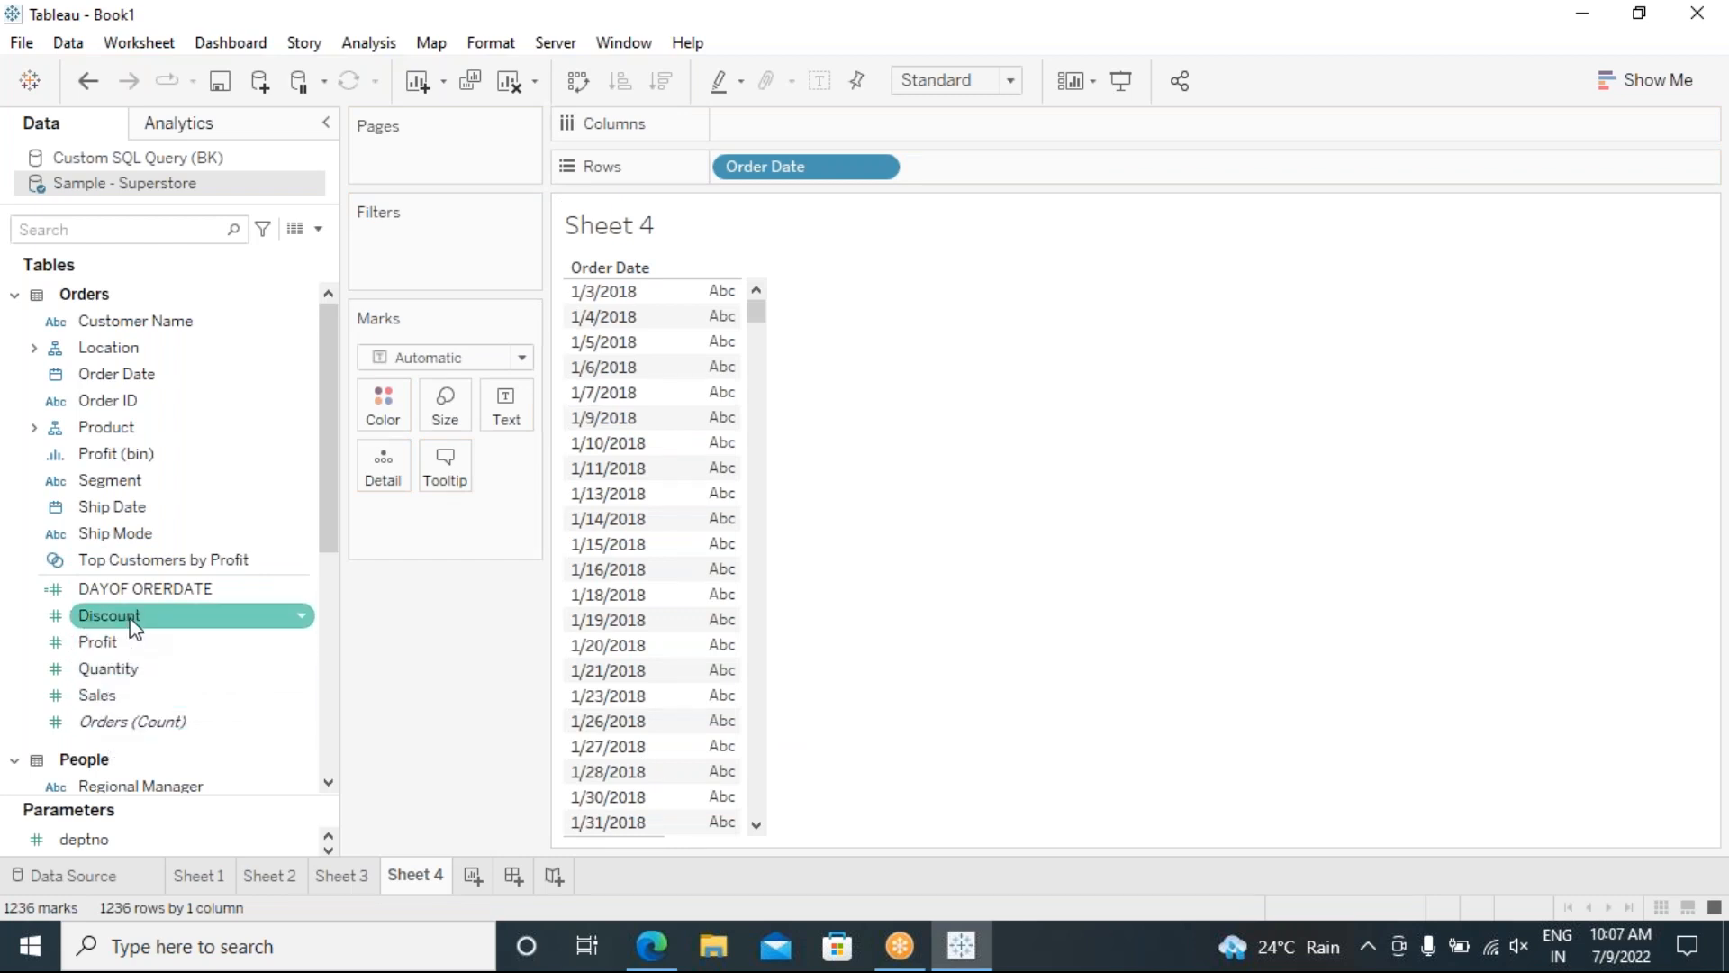
Step: Make DAYOF ORERDATE a dimension on Rows after Order Date, then open a new calculation editor
{"action": "left_click_drag", "start_coordinate": [158, 596], "coordinate": [149, 501]}
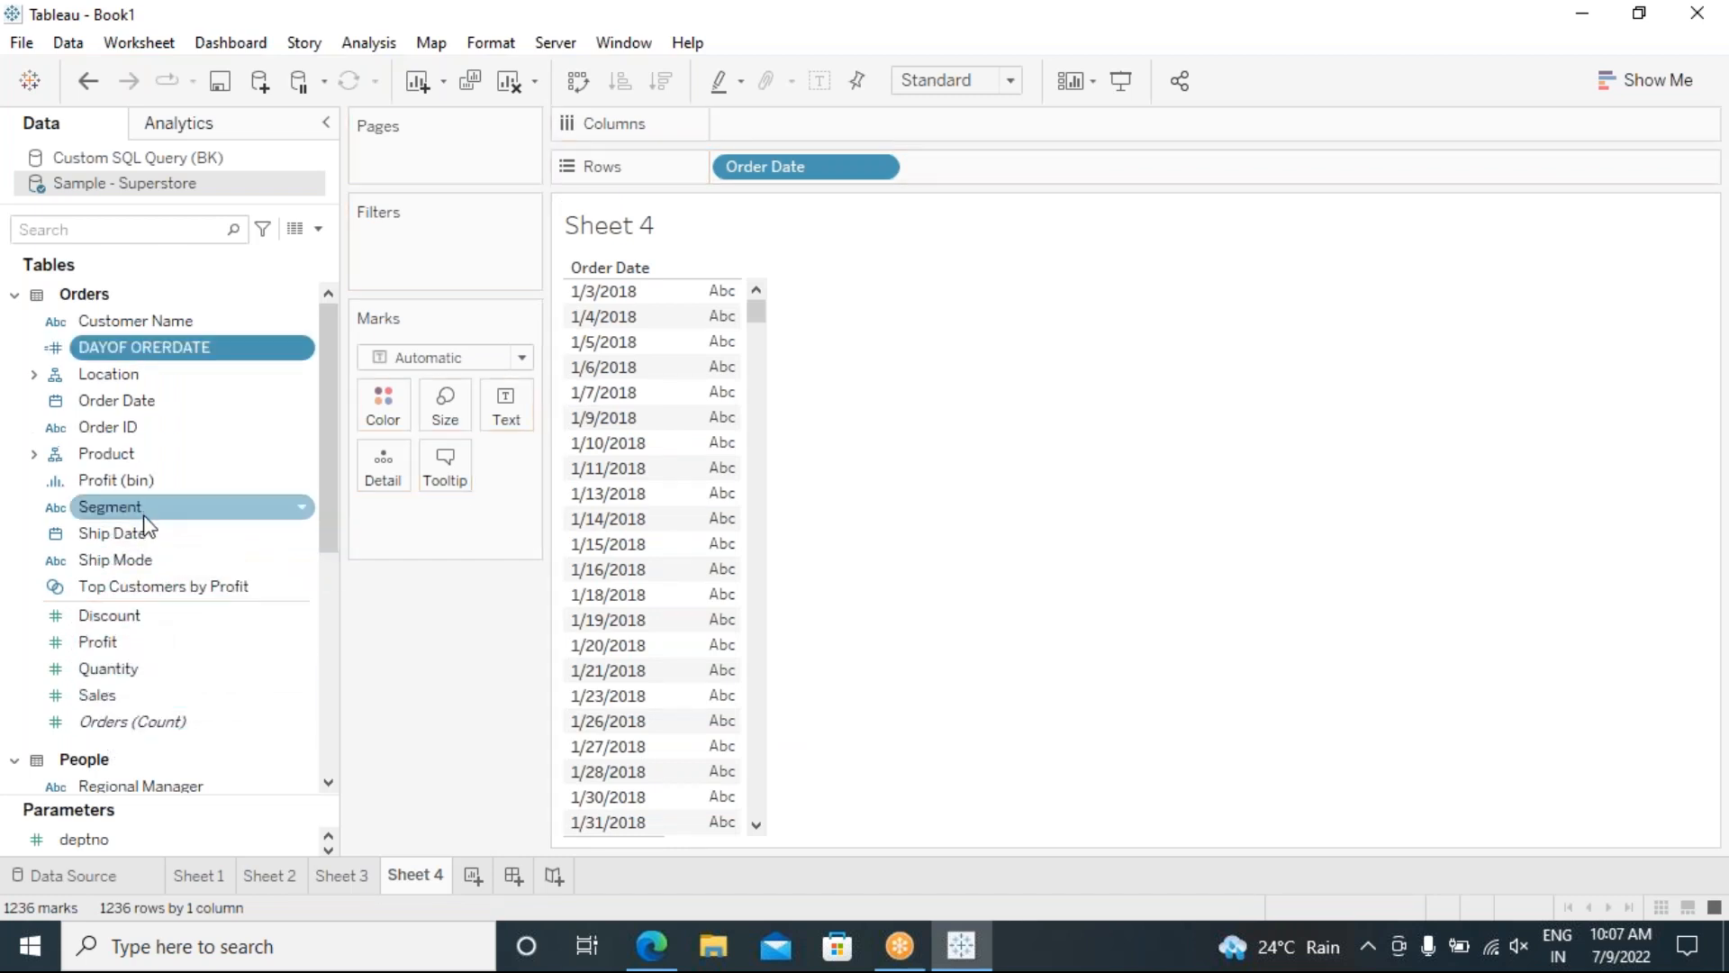
{"action": "mouse_move", "coordinate": [124, 351]}
{"action": "left_mouse_down"}
{"action": "mouse_move", "coordinate": [935, 192]}
{"action": "mouse_move", "coordinate": [909, 172]}
{"action": "left_mouse_up"}
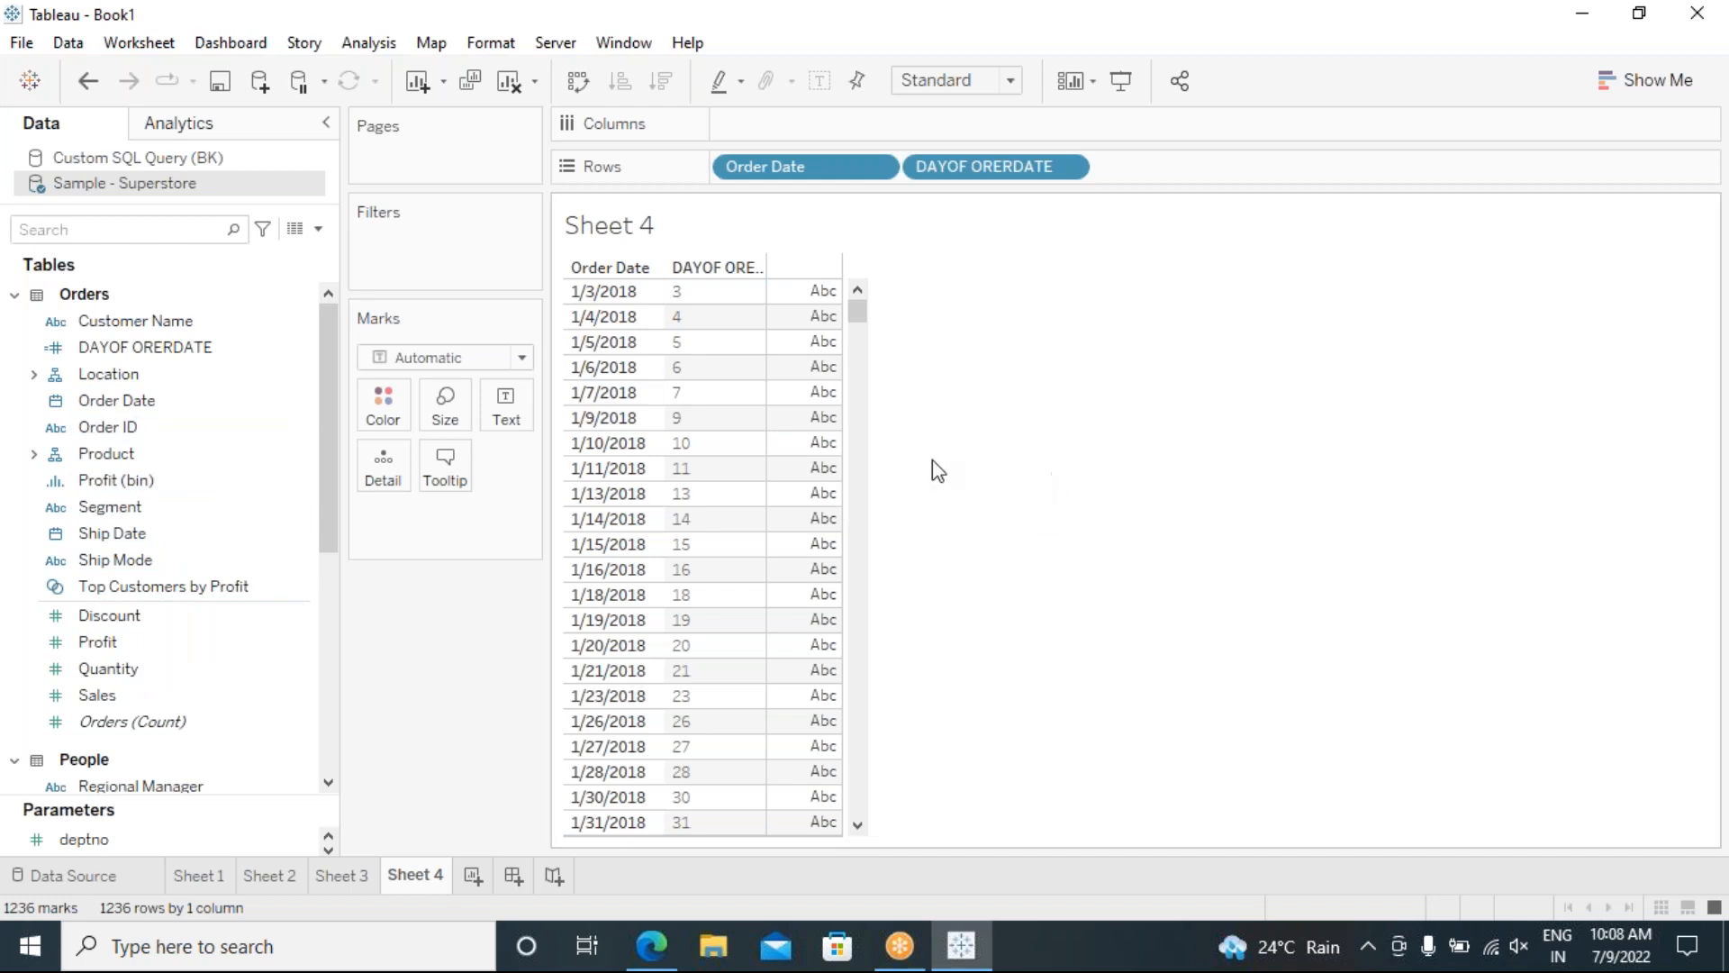
{"action": "left_click", "coordinate": [368, 43]}
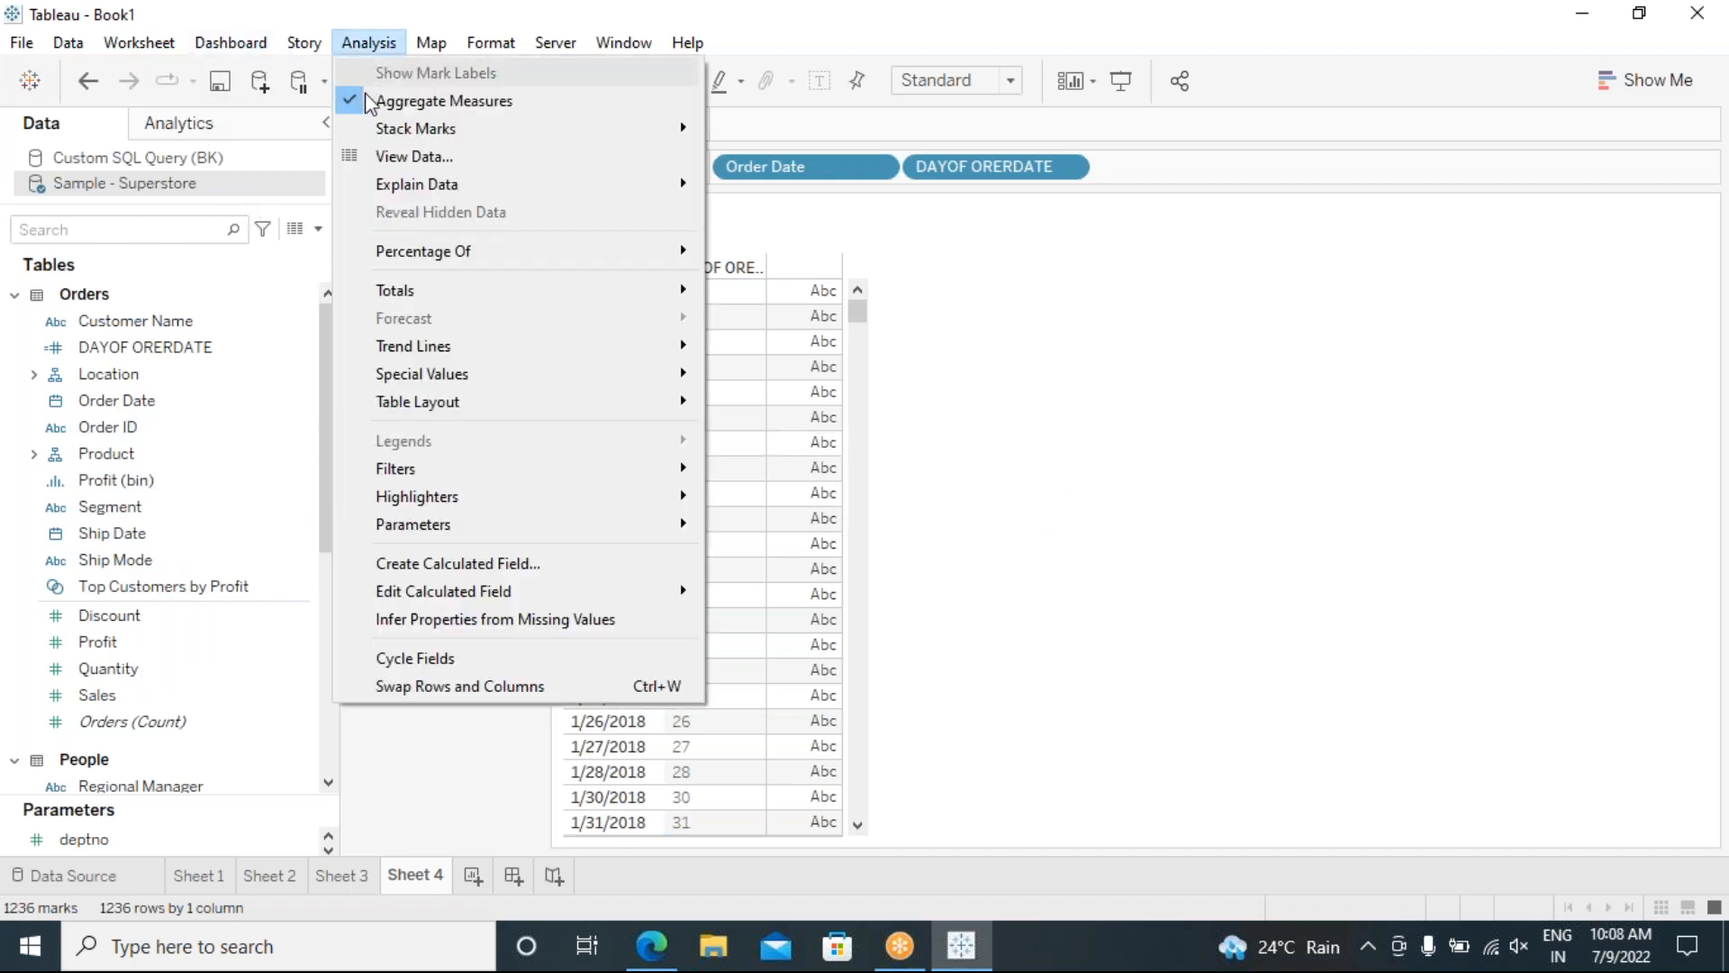
{"action": "left_click", "coordinate": [441, 564]}
{"action": "left_click_drag", "start_coordinate": [515, 194], "coordinate": [1210, 277]}
Step: Close the calculation editor without saving and narrow the Abc column
{"action": "left_click", "coordinate": [948, 378]}
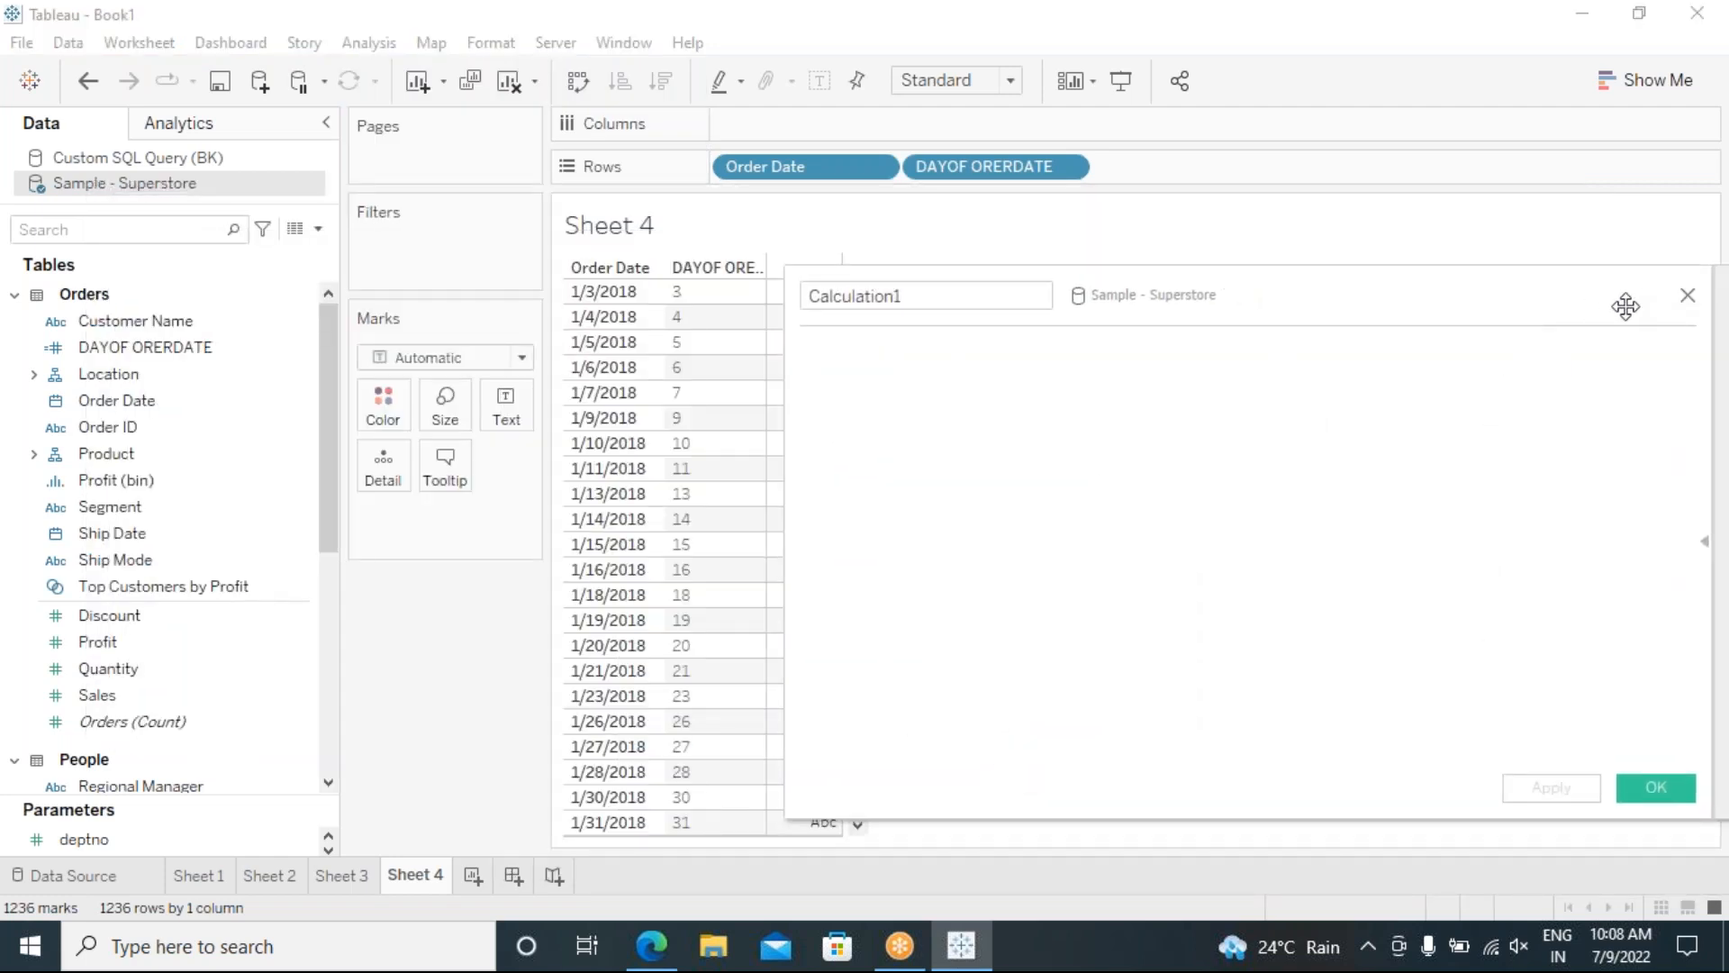
{"action": "left_click", "coordinate": [1687, 297]}
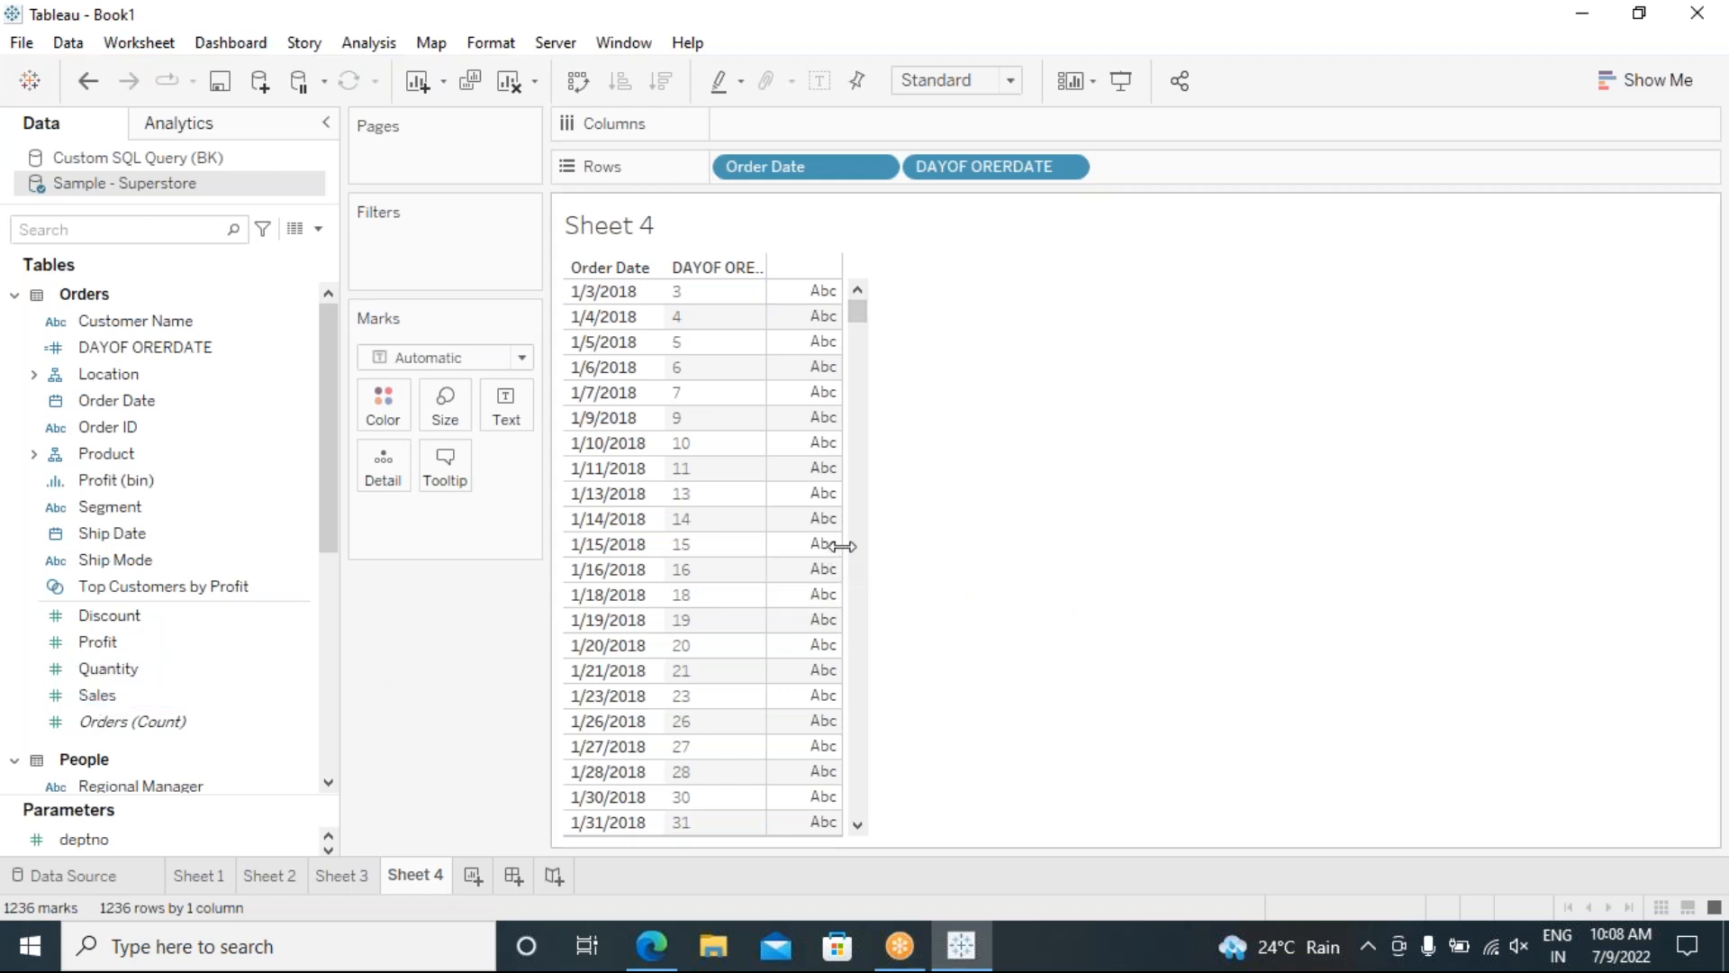
{"action": "left_click_drag", "start_coordinate": [822, 544], "coordinate": [773, 541]}
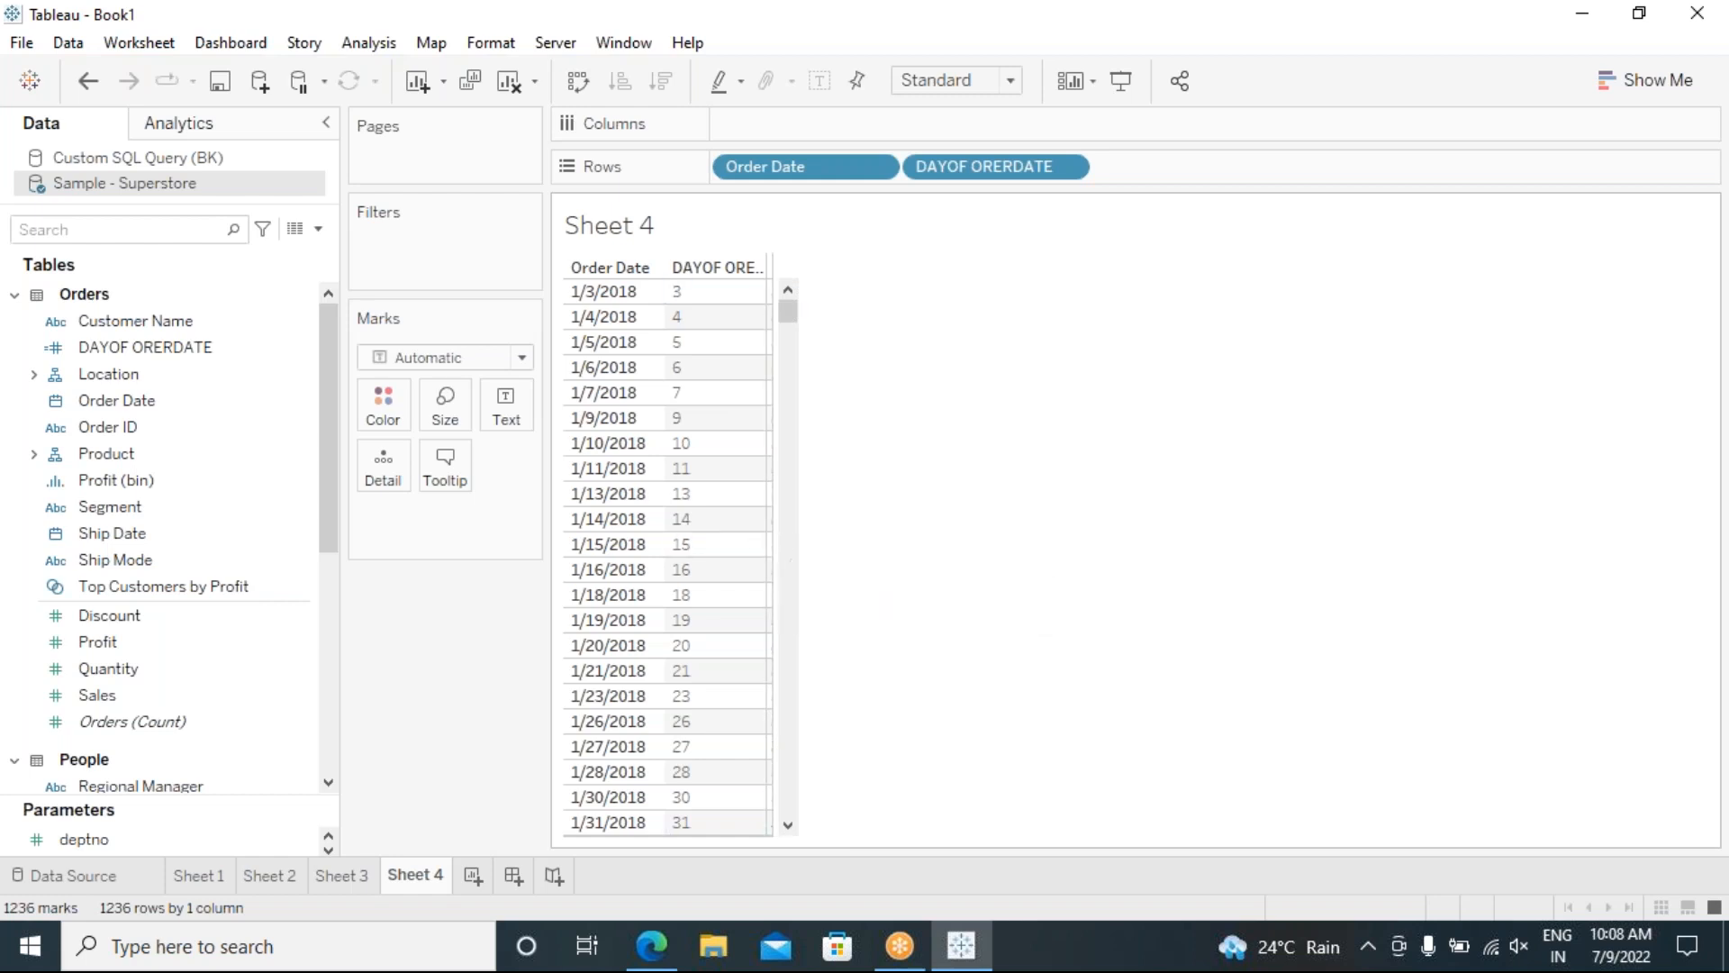
{"action": "left_click_drag", "start_coordinate": [773, 540], "coordinate": [805, 540]}
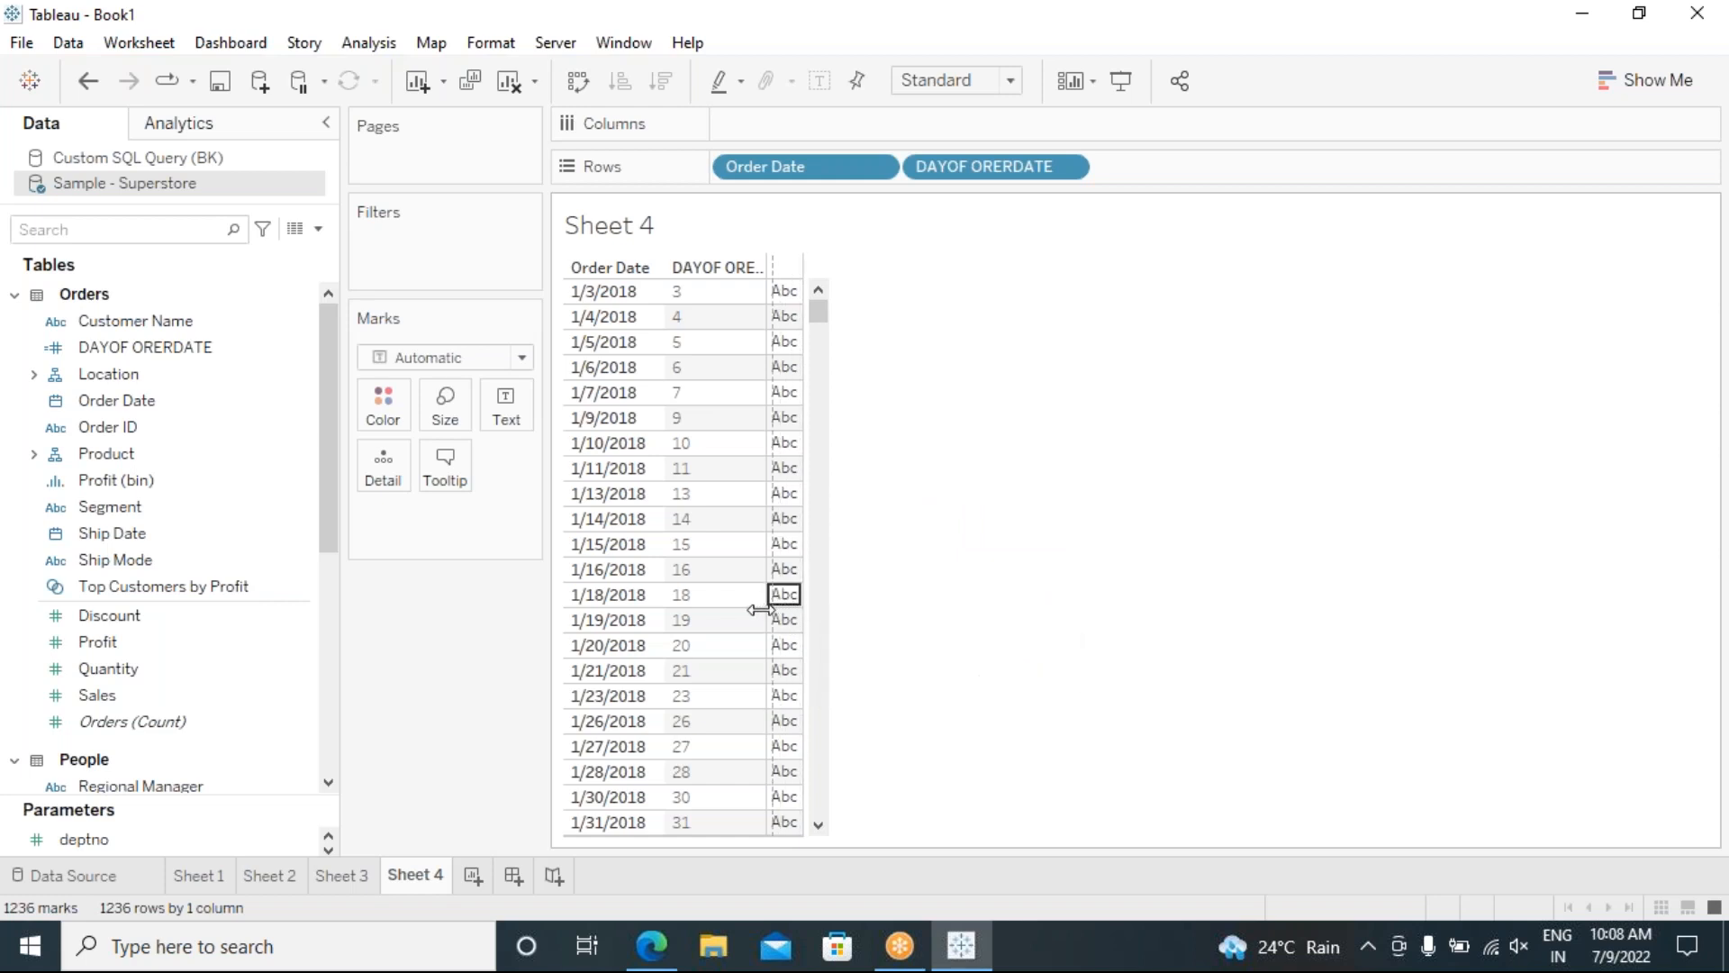
Step: Fine-tune the Abc column width, try summed Sales as row text, then remove it
{"action": "left_click_drag", "start_coordinate": [777, 610], "coordinate": [776, 610]}
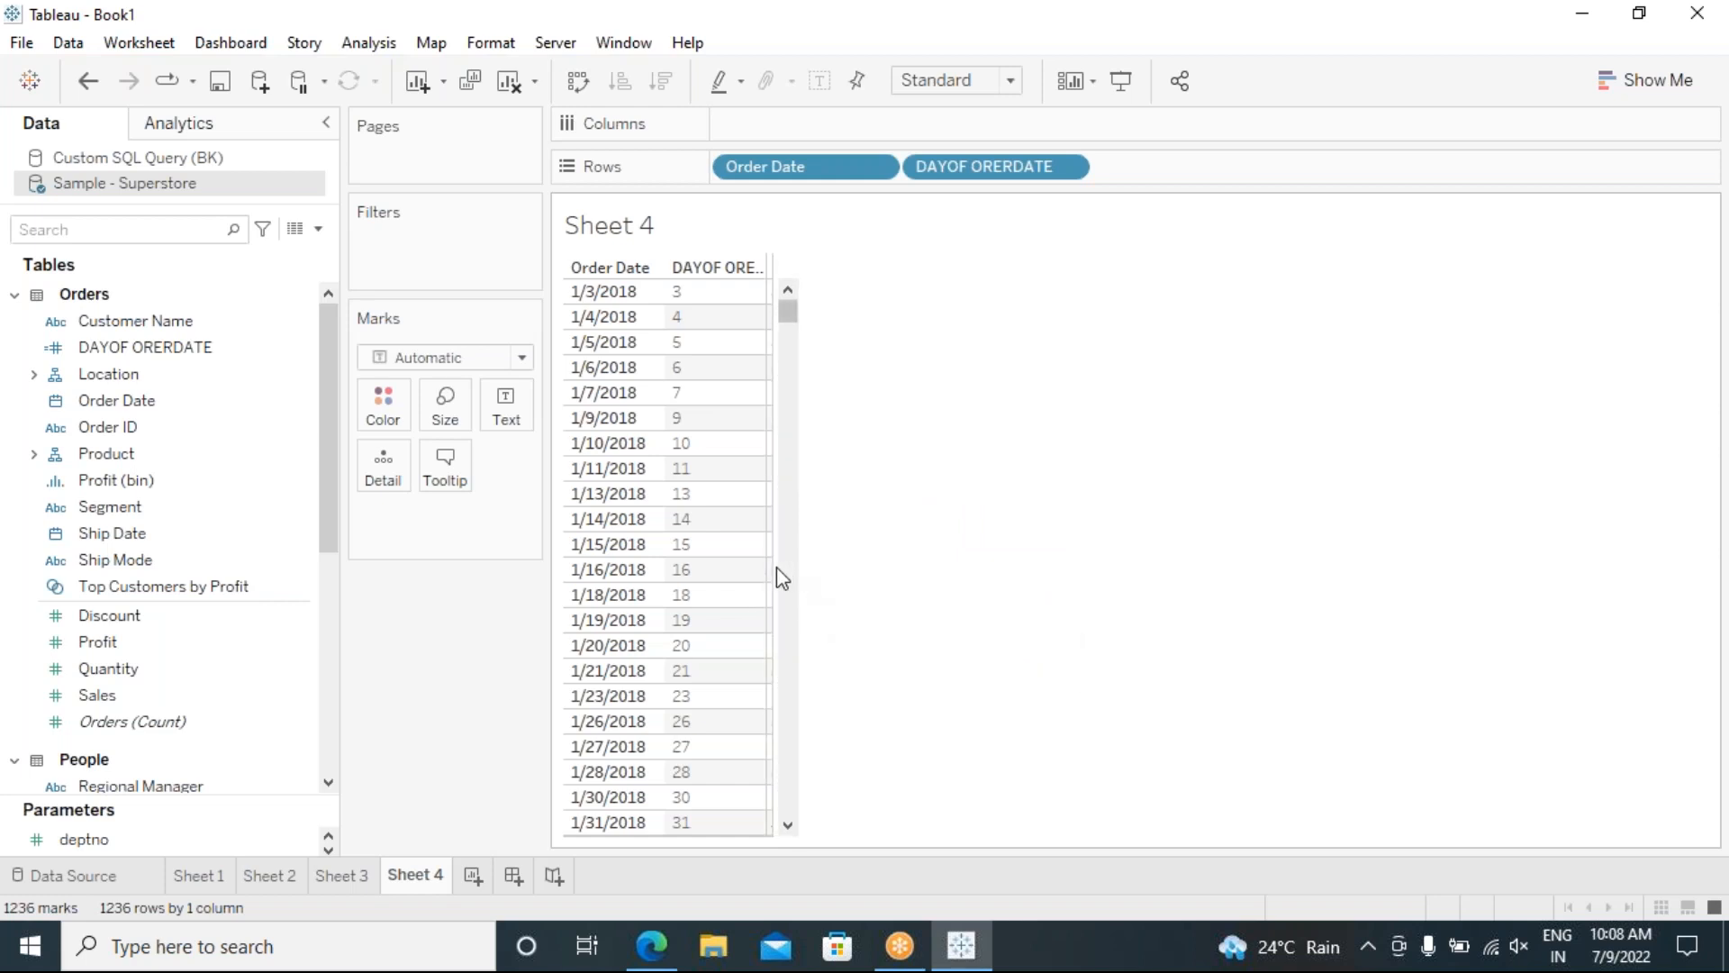
{"action": "left_click_drag", "start_coordinate": [770, 570], "coordinate": [804, 569]}
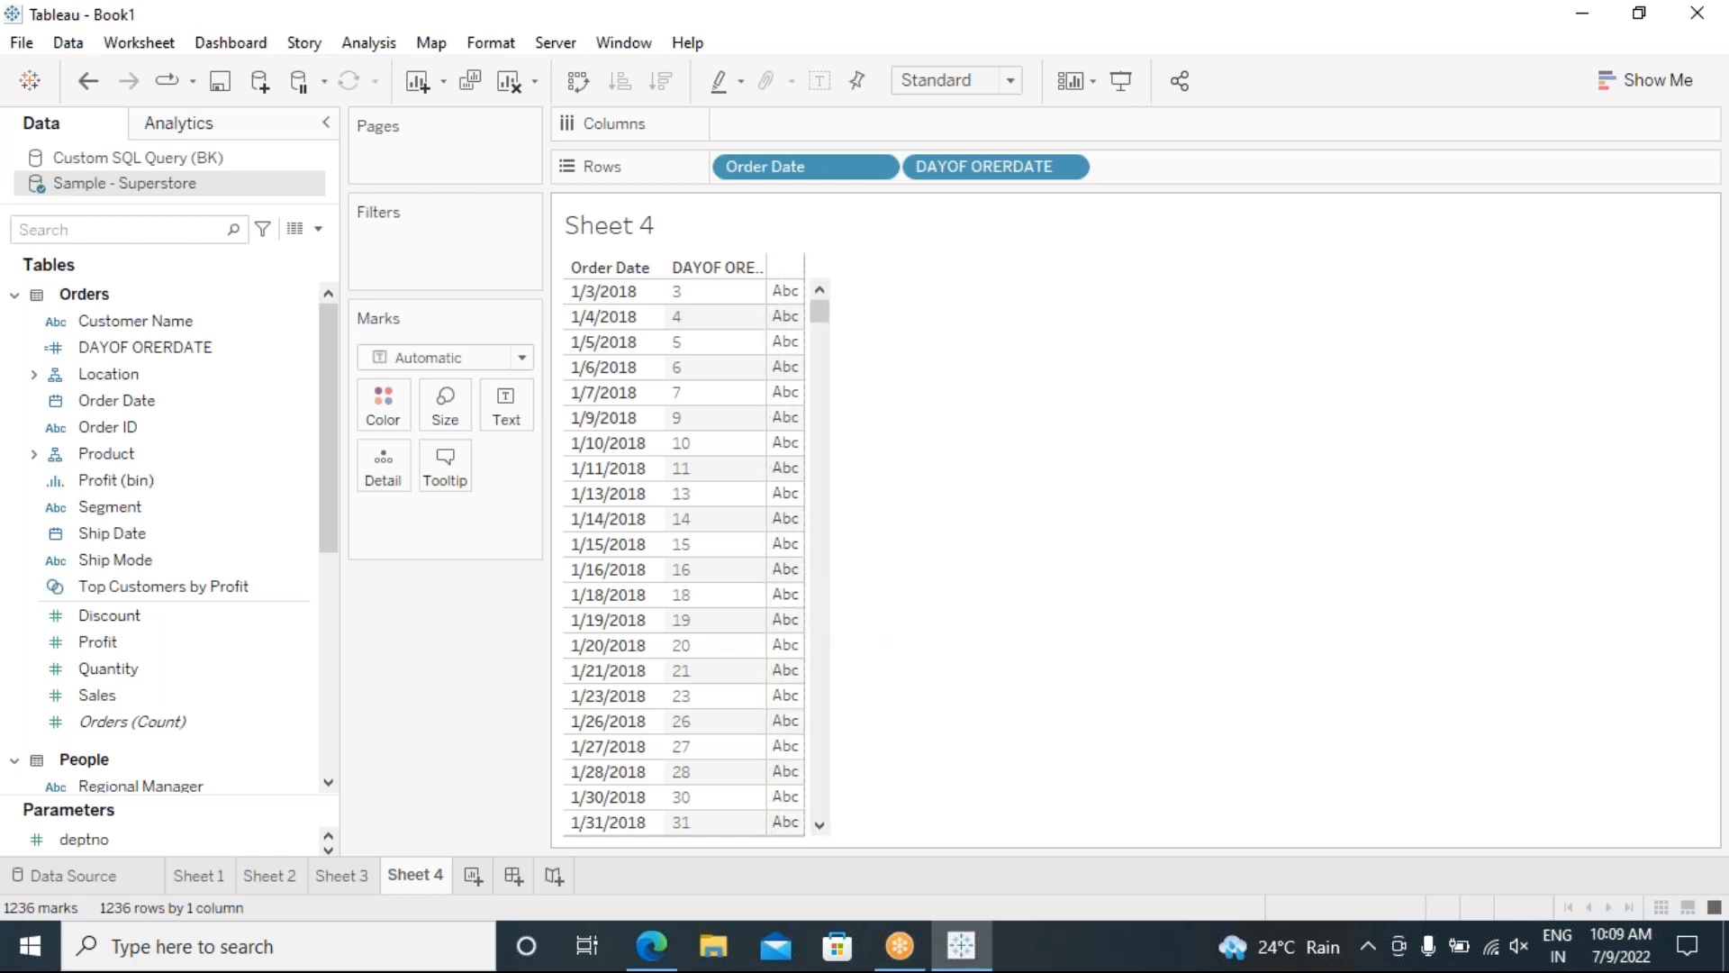
{"action": "left_click_drag", "start_coordinate": [806, 570], "coordinate": [817, 571]}
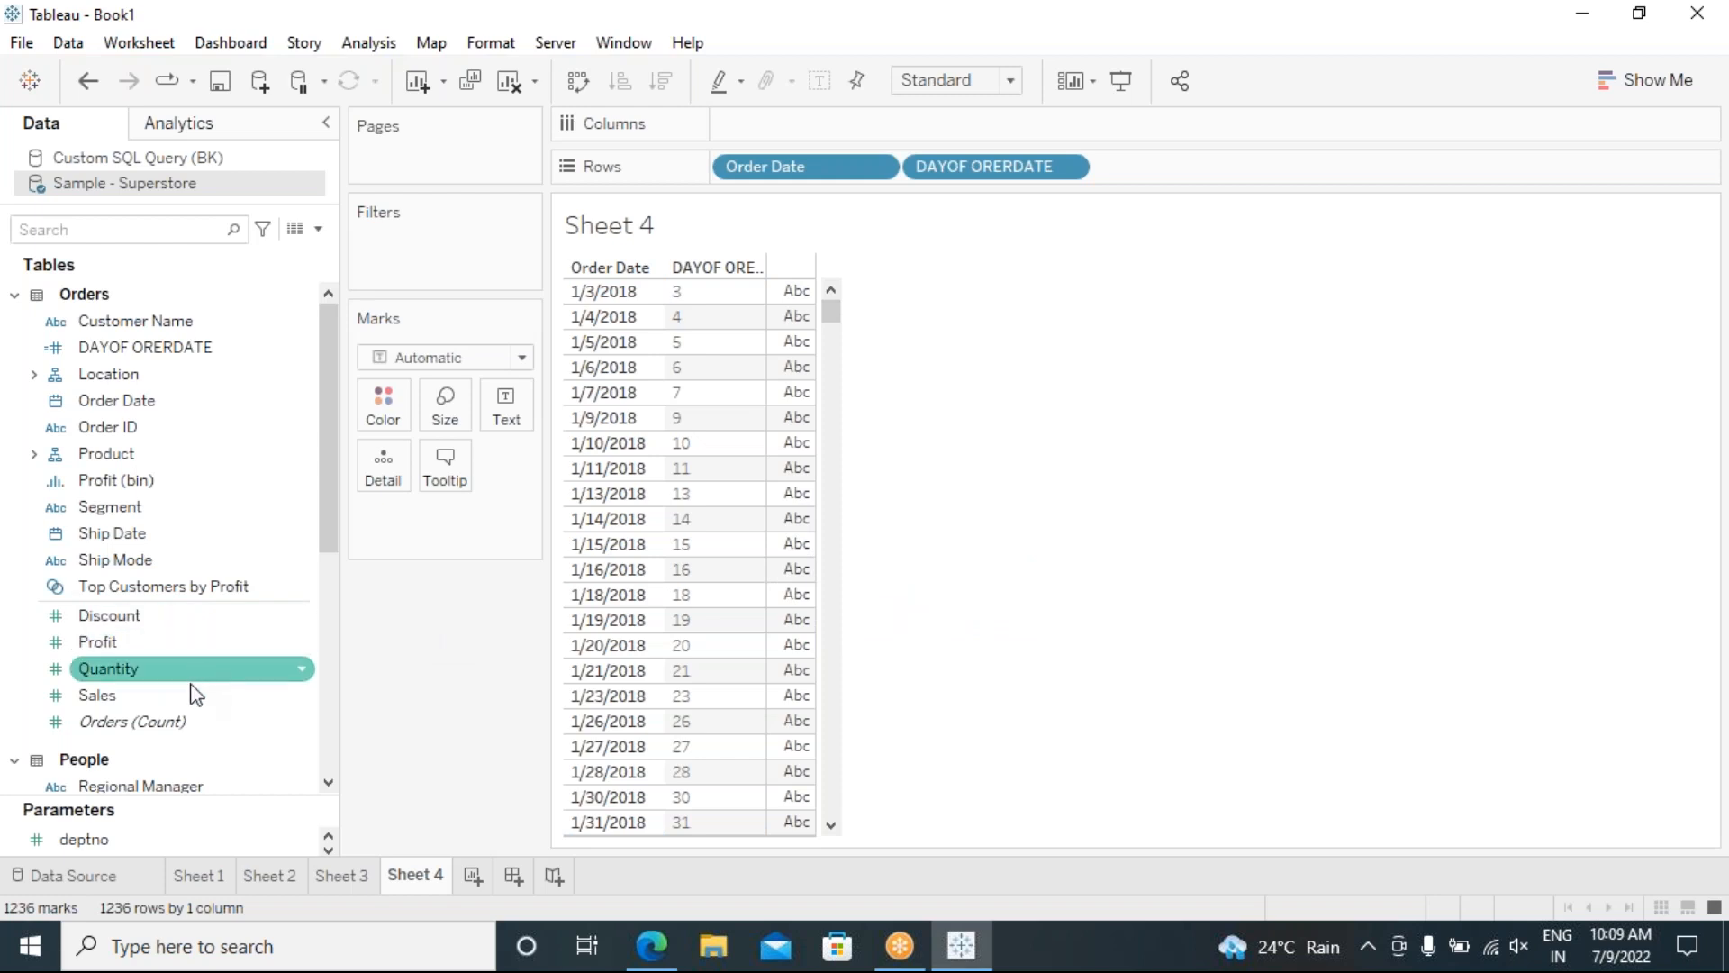
{"action": "left_click_drag", "start_coordinate": [165, 695], "coordinate": [789, 759]}
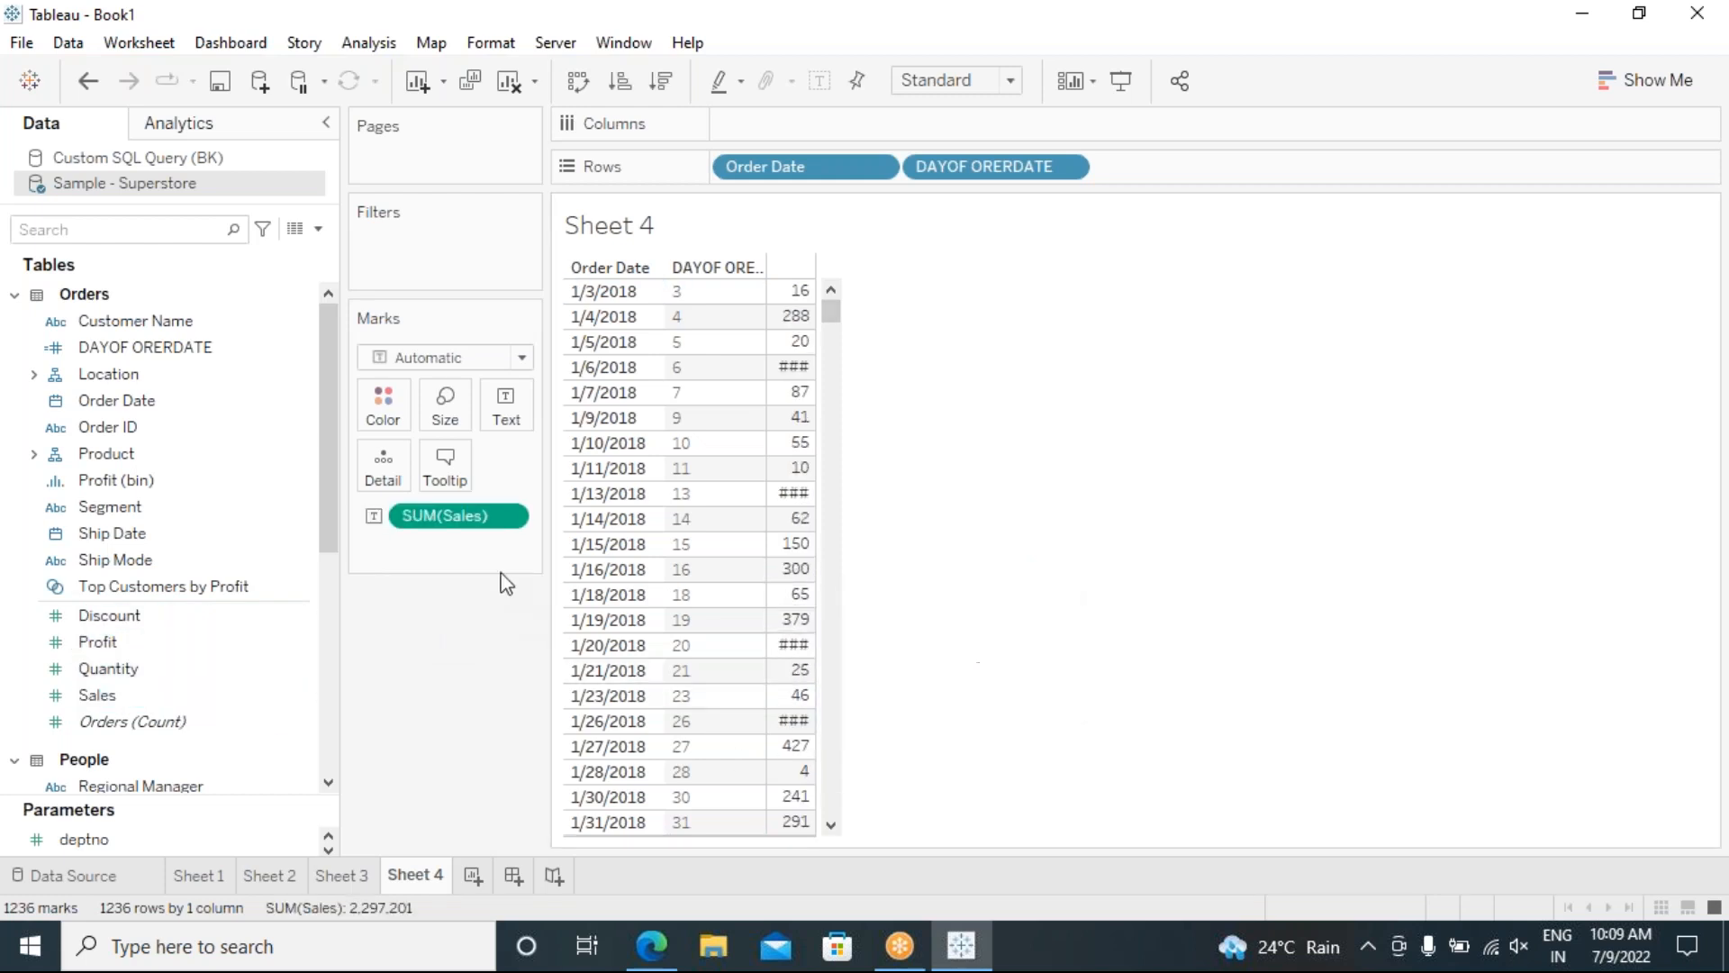
{"action": "left_click_drag", "start_coordinate": [444, 517], "coordinate": [436, 705]}
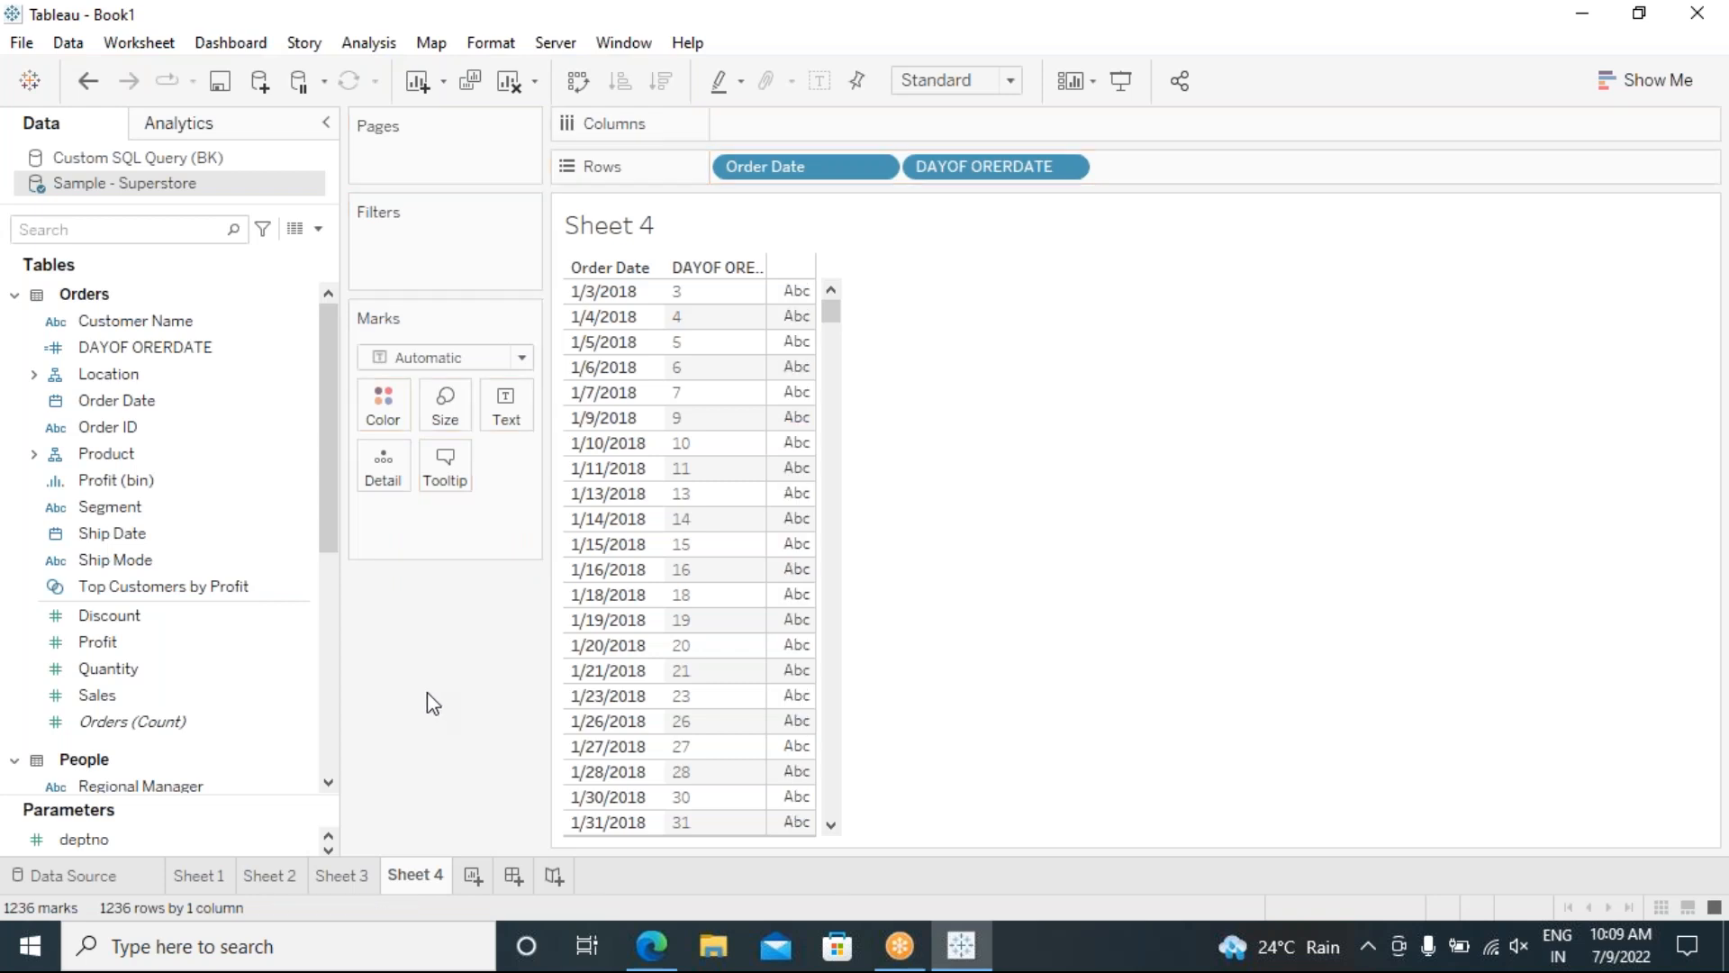
Step: Widen the DAYOF ORERDATE column so its full header shows
{"action": "left_click", "coordinate": [796, 543]}
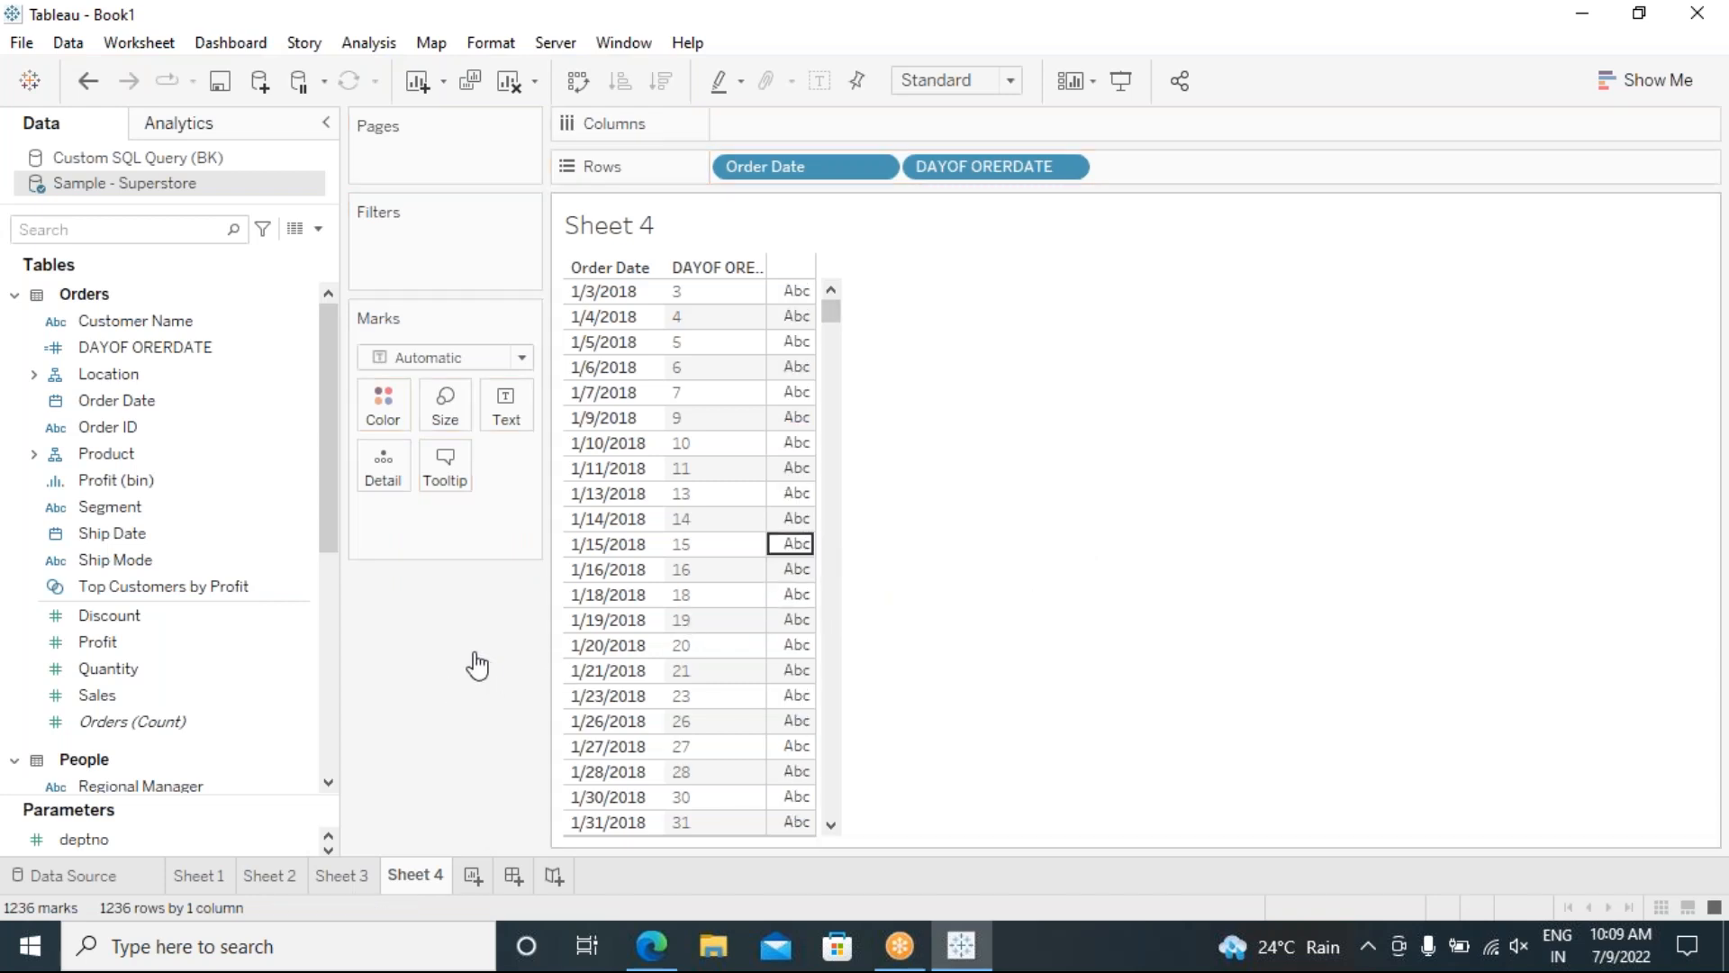
{"action": "left_click", "coordinate": [796, 568]}
{"action": "left_click_drag", "start_coordinate": [767, 576], "coordinate": [812, 589]}
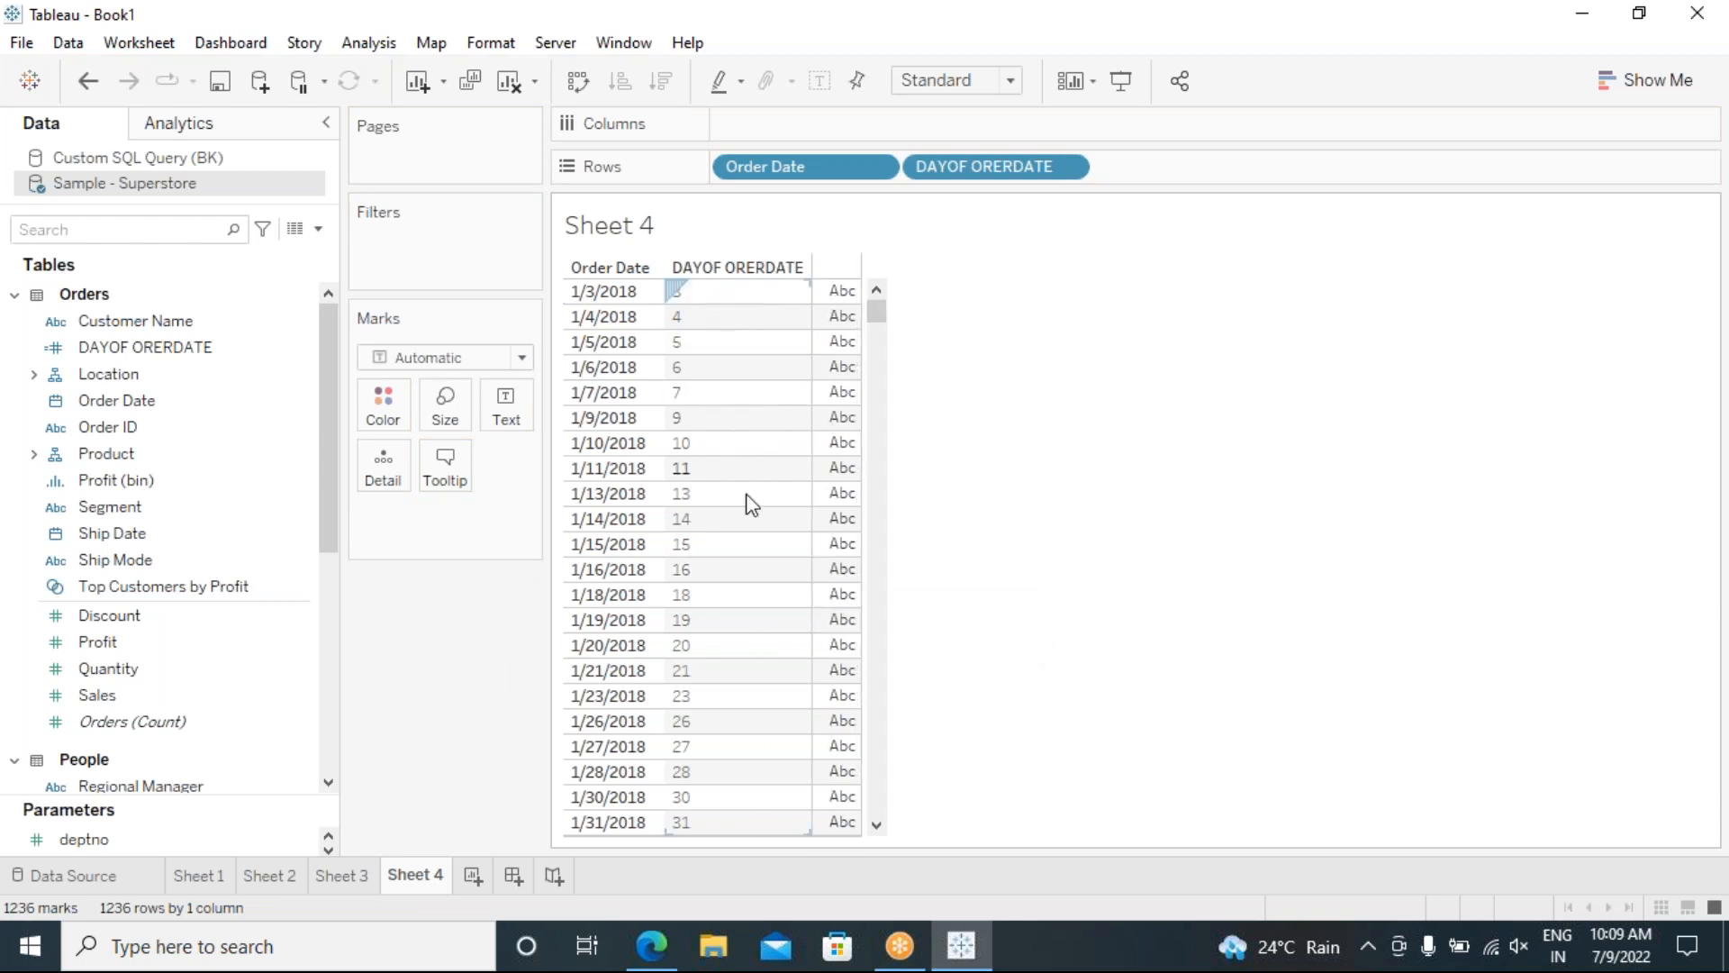
Step: Start a new calculated field named YEAR(ORDERDATE) from the Analysis menu
{"action": "left_click", "coordinate": [369, 43]}
{"action": "left_click", "coordinate": [436, 565]}
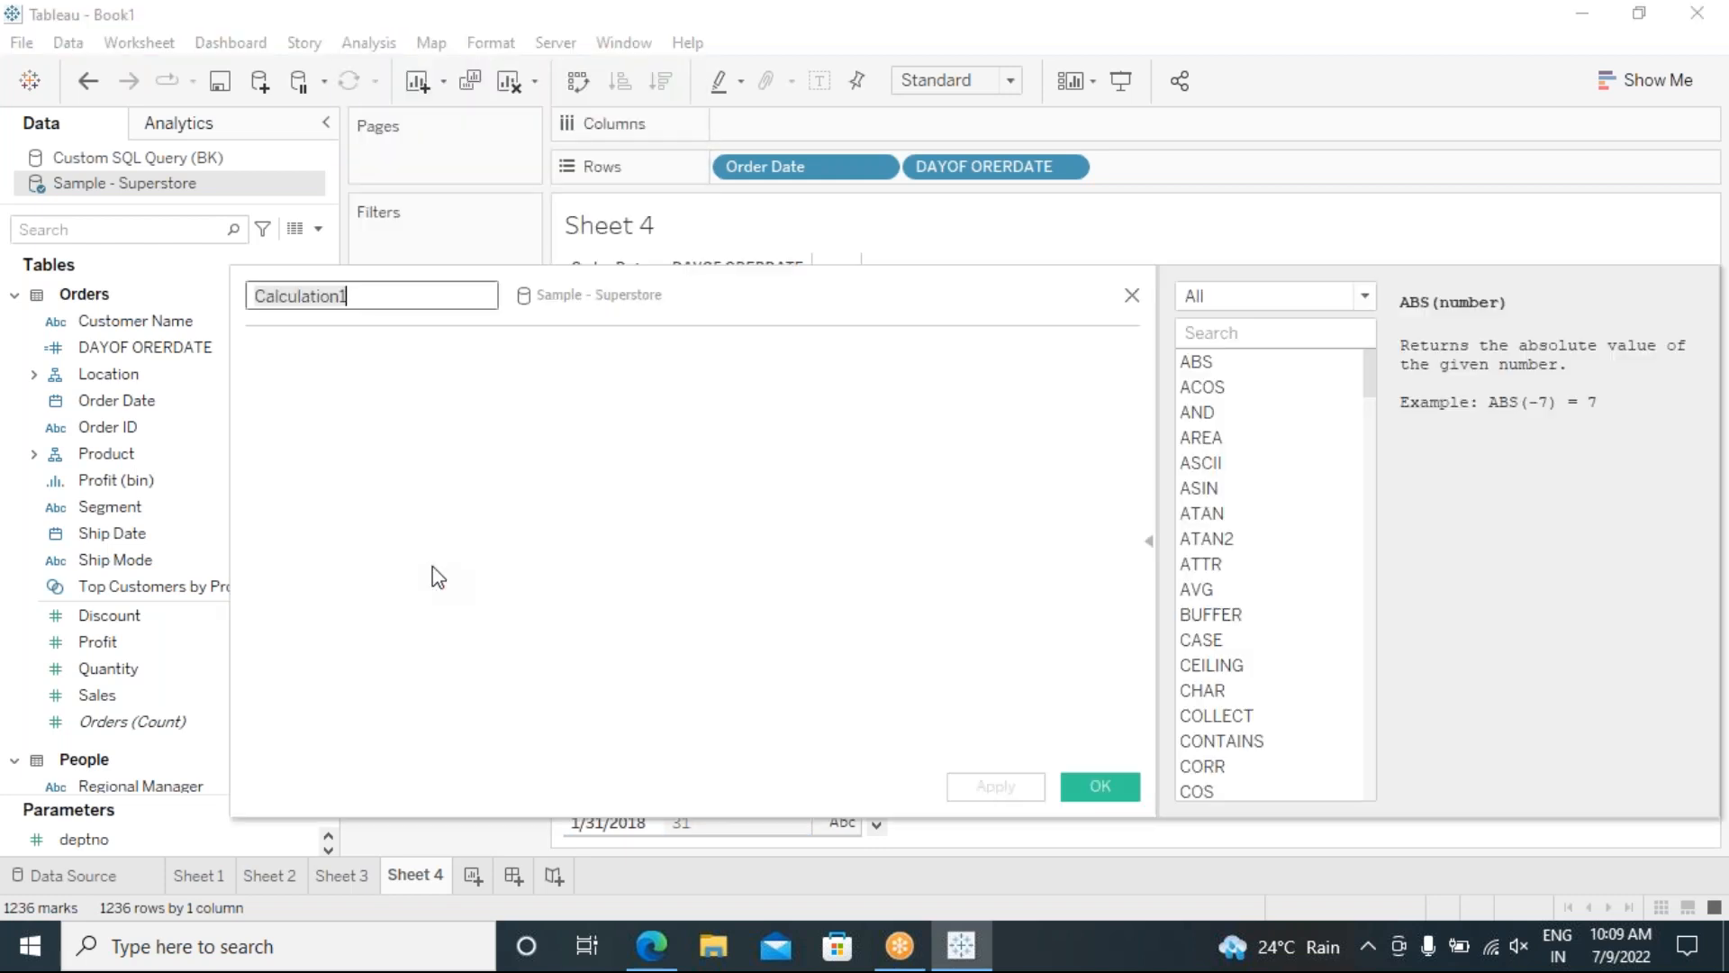
{"action": "left_click_drag", "start_coordinate": [586, 282], "coordinate": [1267, 319]}
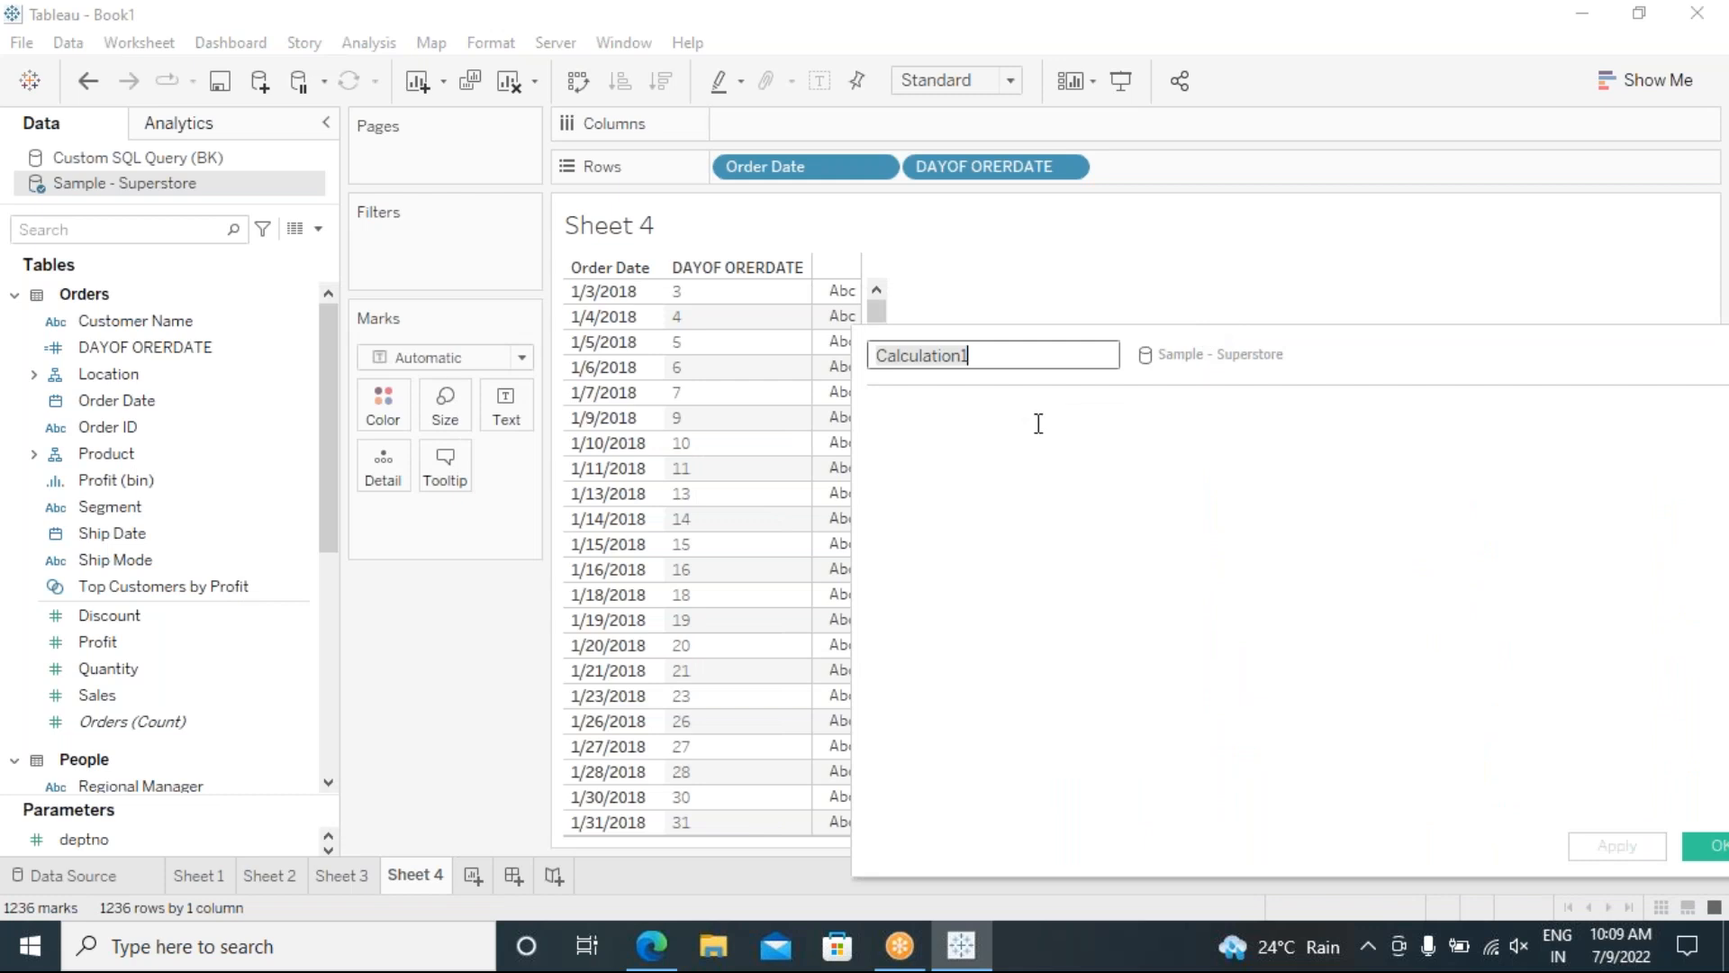
{"action": "type", "text": "YEAR(ORDERDATE"}
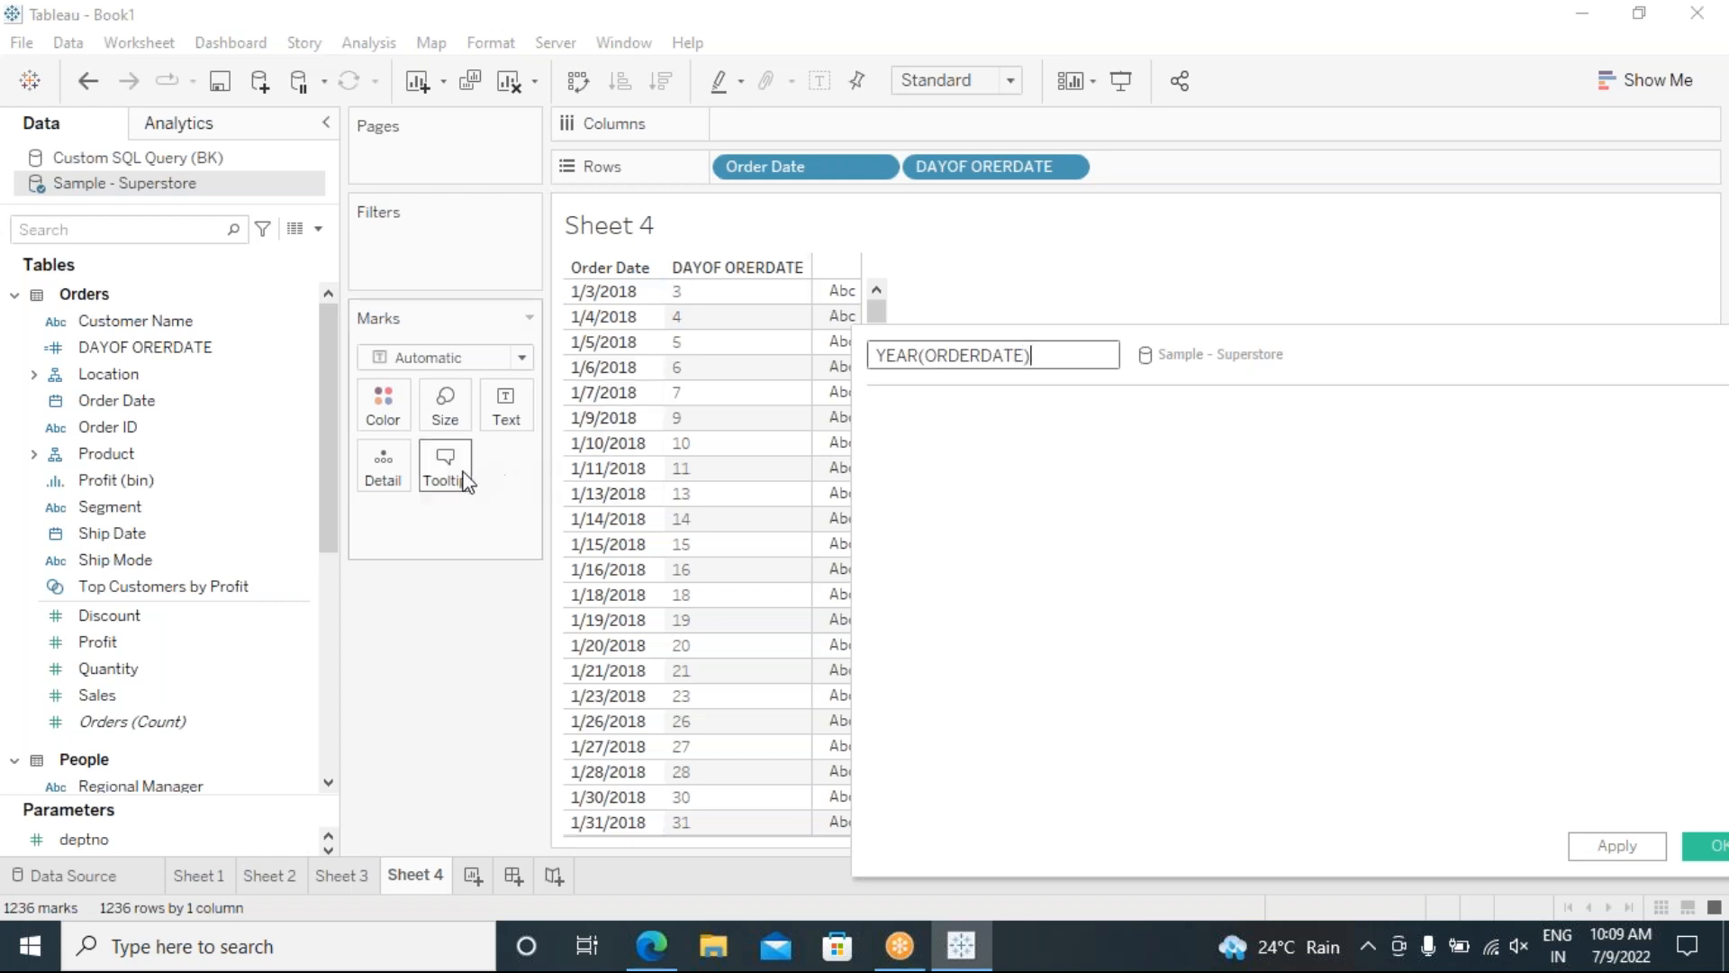
{"action": "left_click", "coordinate": [911, 427]}
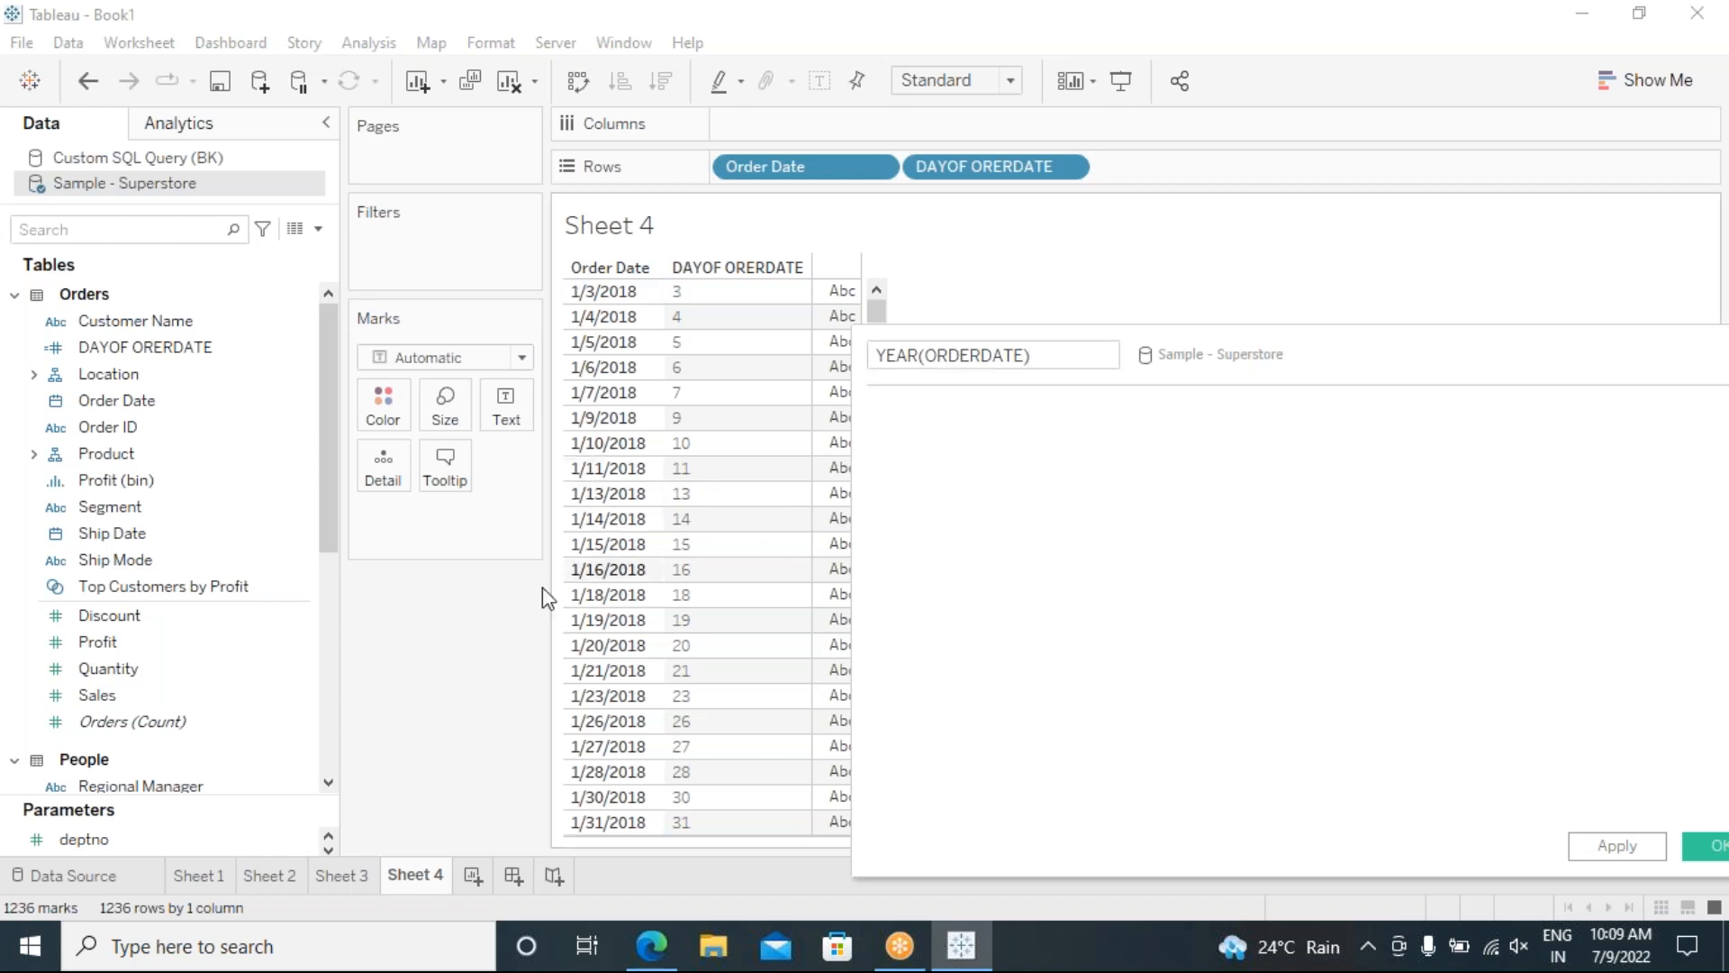
Step: Write the formula YEAR([Order Date]) and save the calculated field
{"action": "left_click_drag", "start_coordinate": [121, 404], "coordinate": [946, 502]}
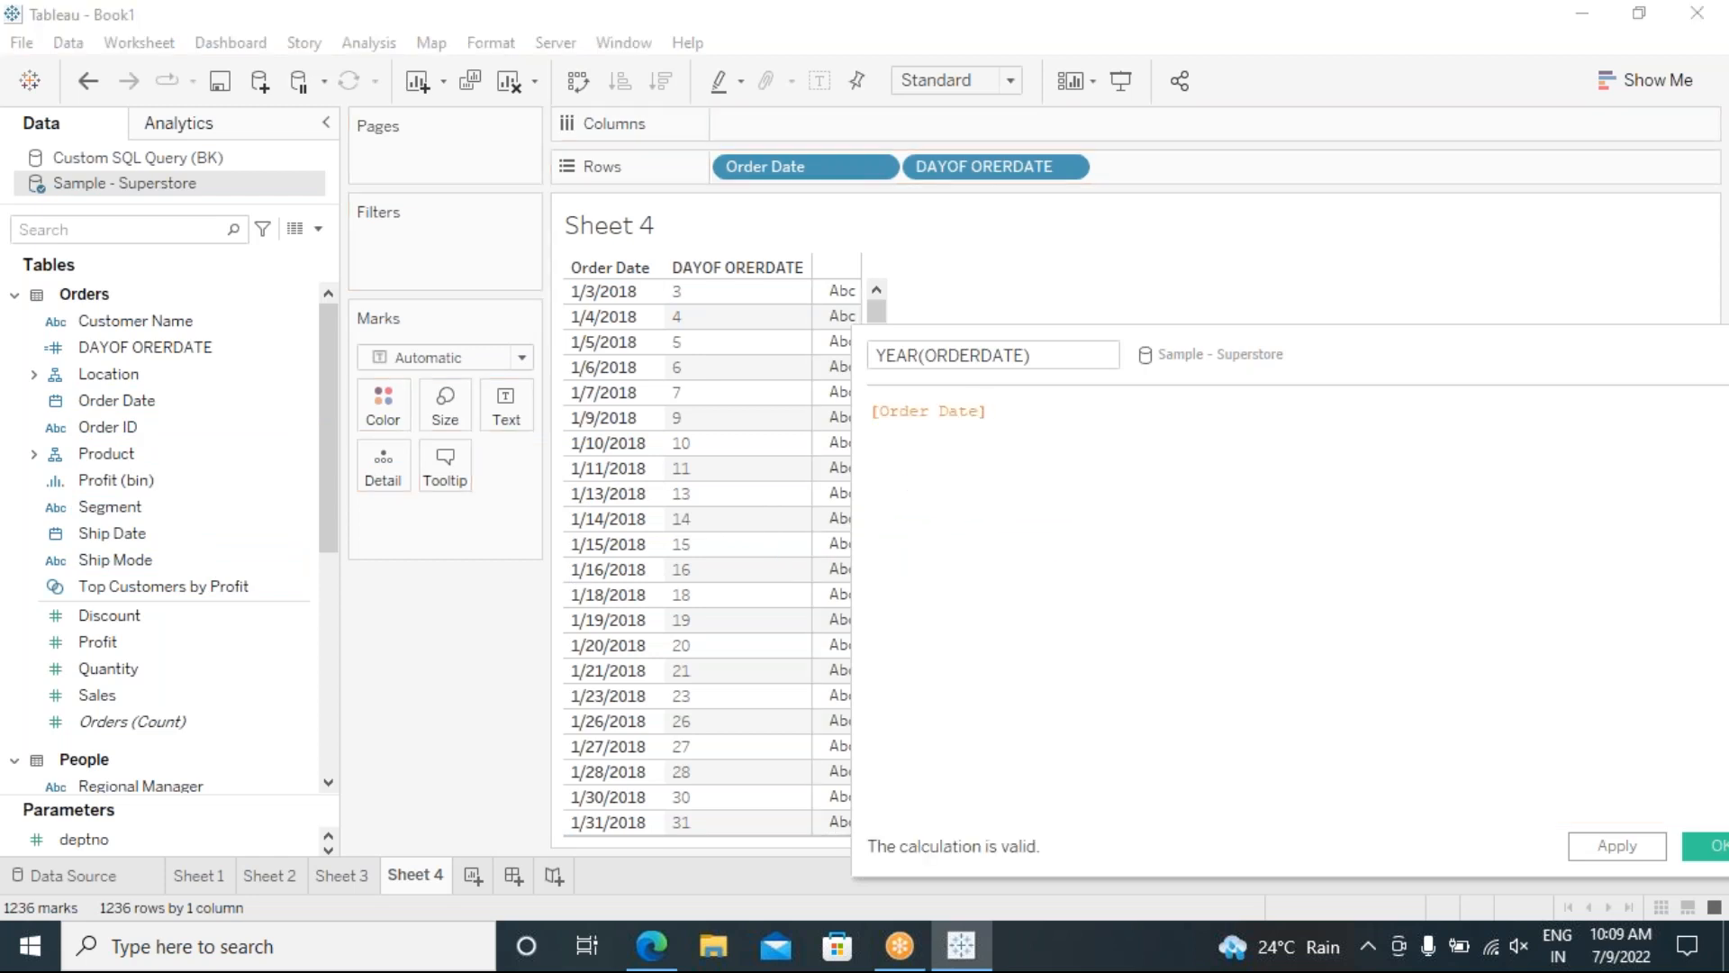
{"action": "type", "text": "YEAR"}
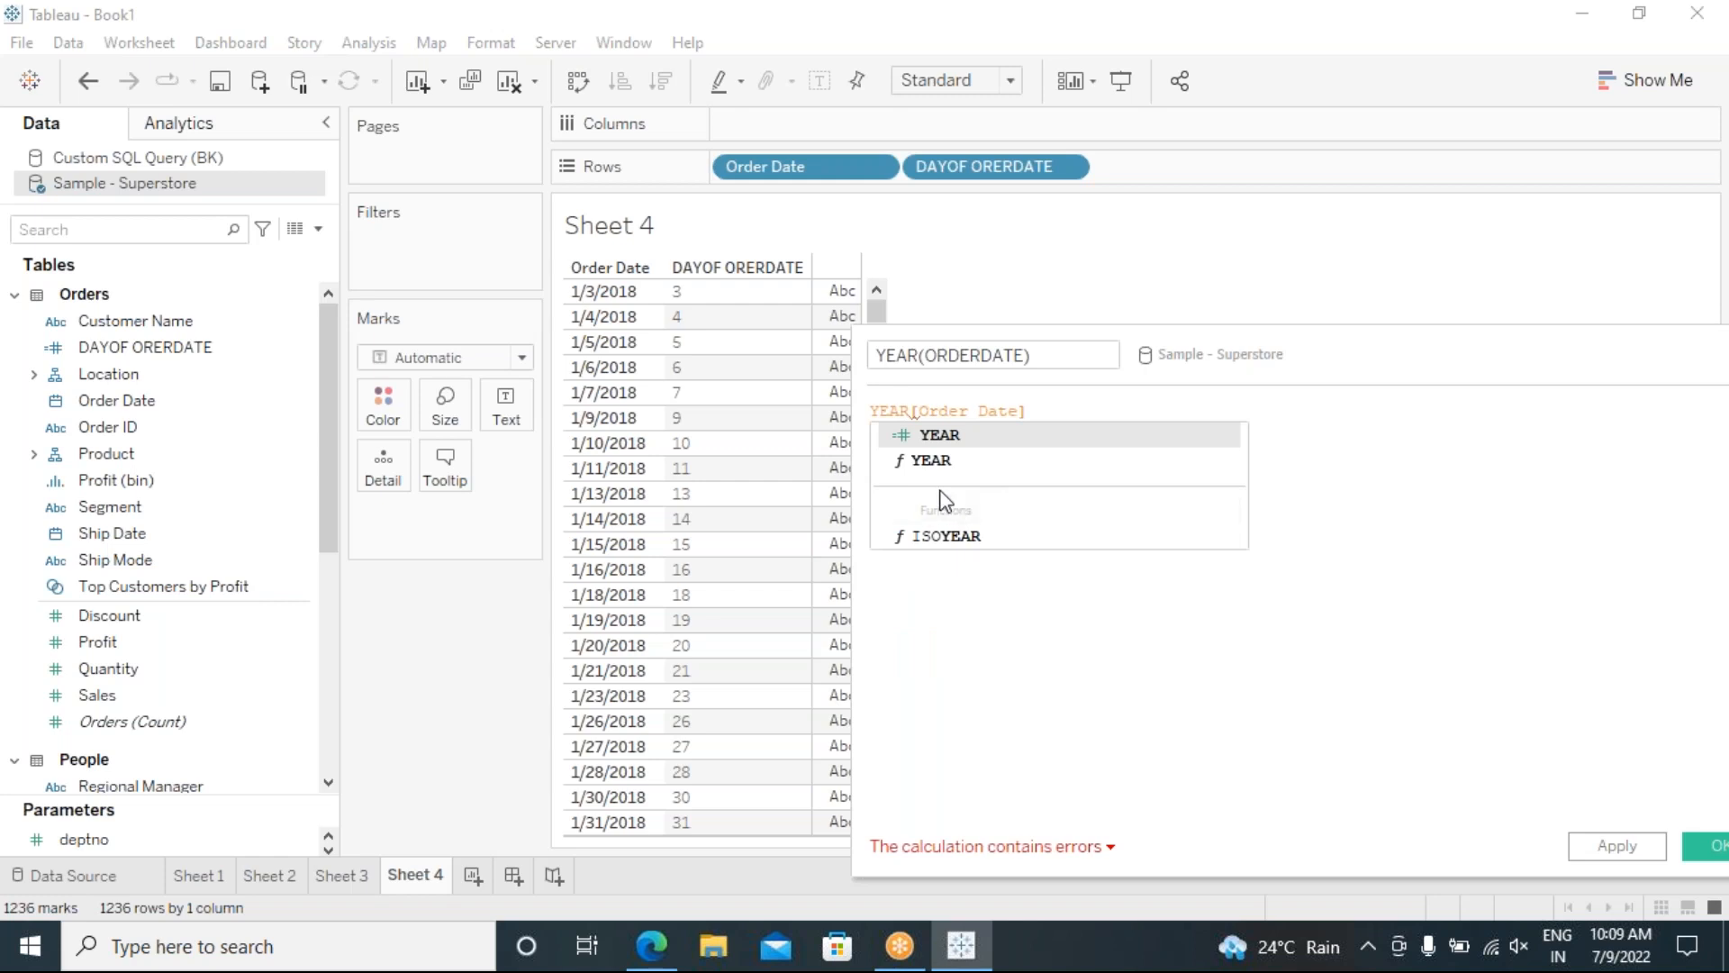
{"action": "double_click", "coordinate": [933, 457]}
{"action": "key", "text": "Delete"}
{"action": "key", "text": "Delete"}
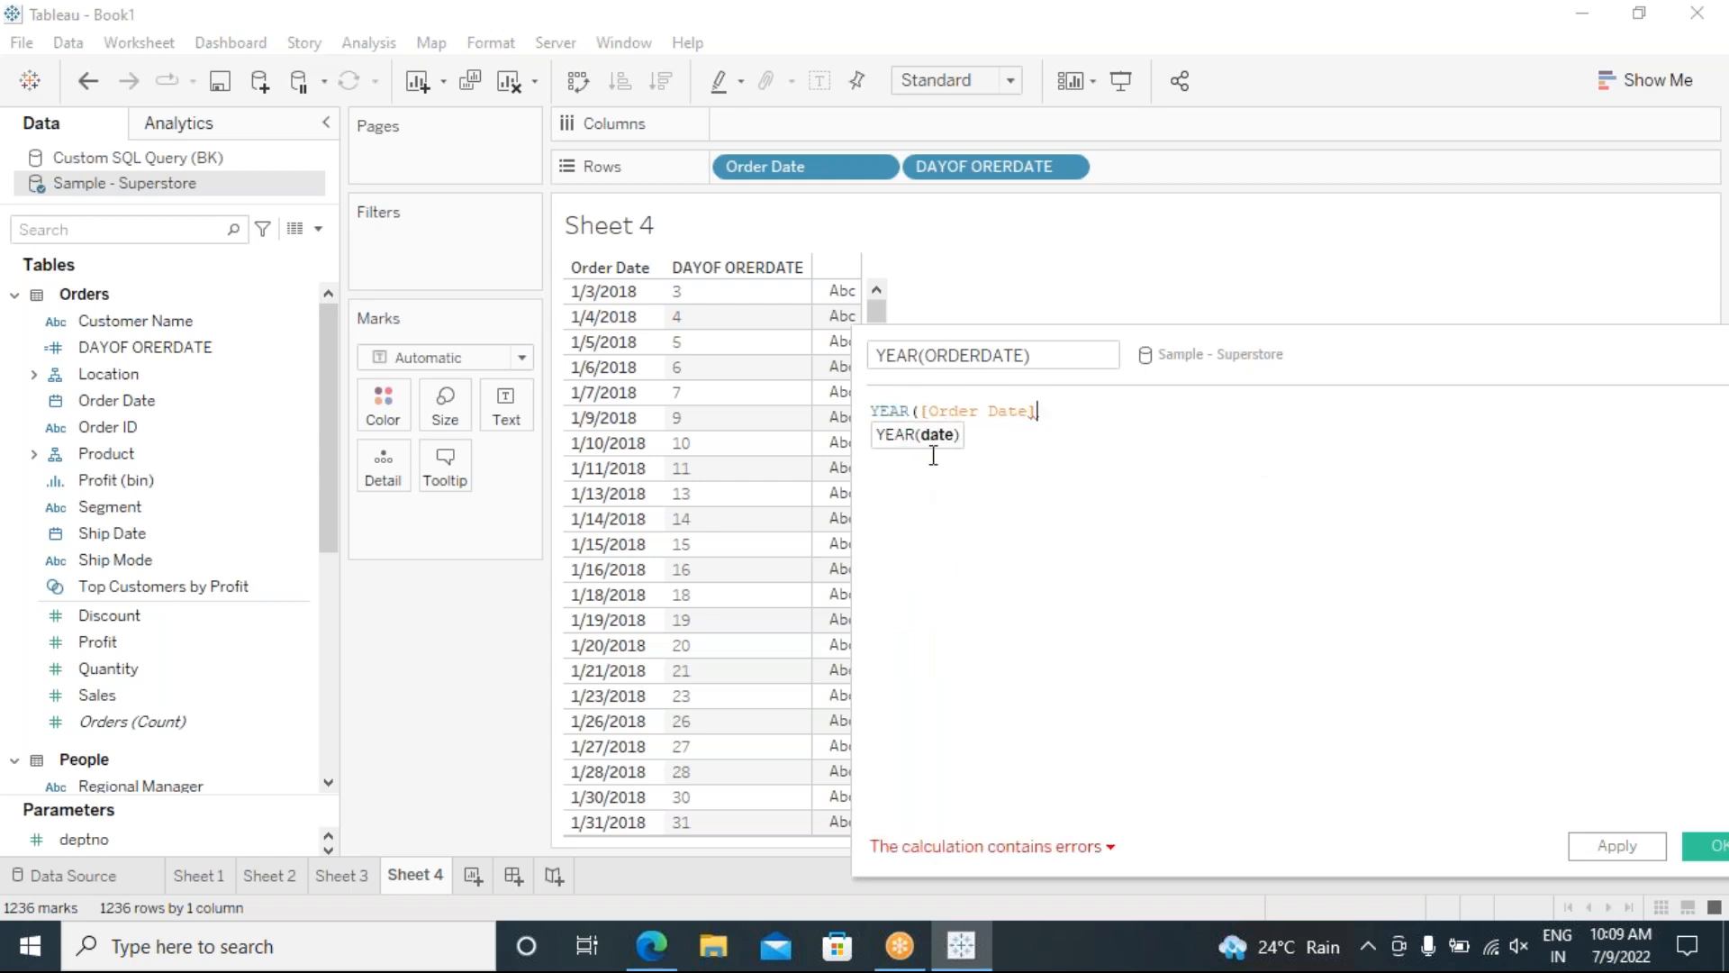
{"action": "type", "text": ")"}
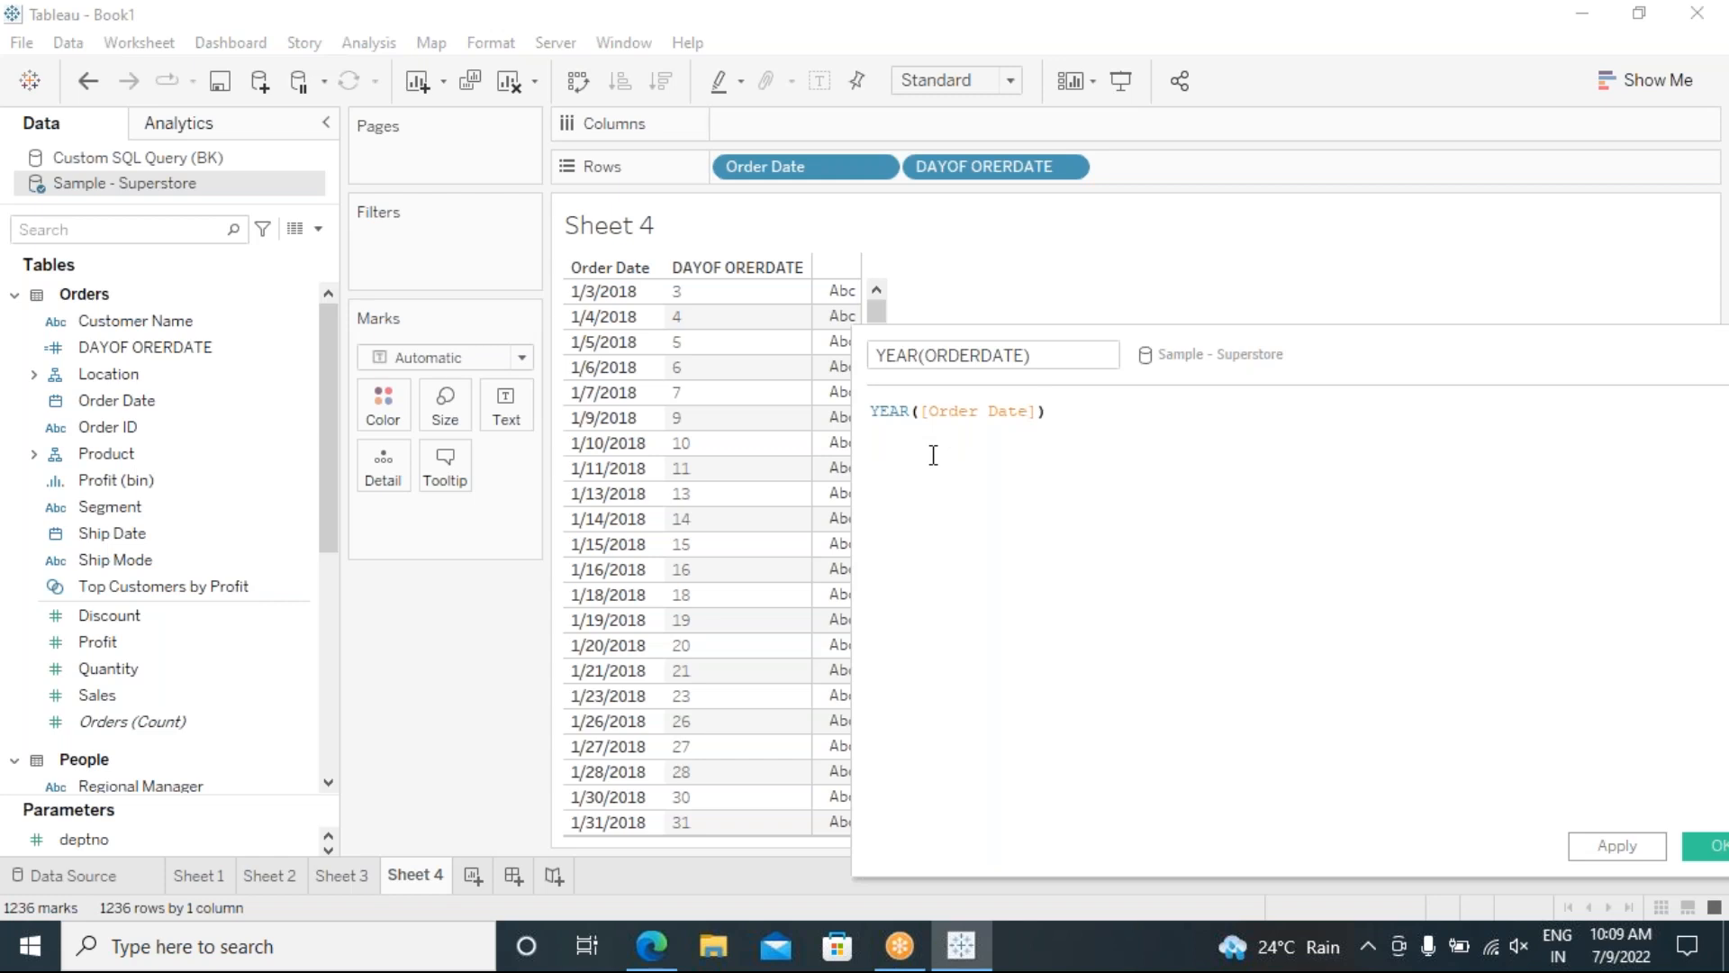
{"action": "left_click_drag", "start_coordinate": [1363, 351], "coordinate": [940, 264]}
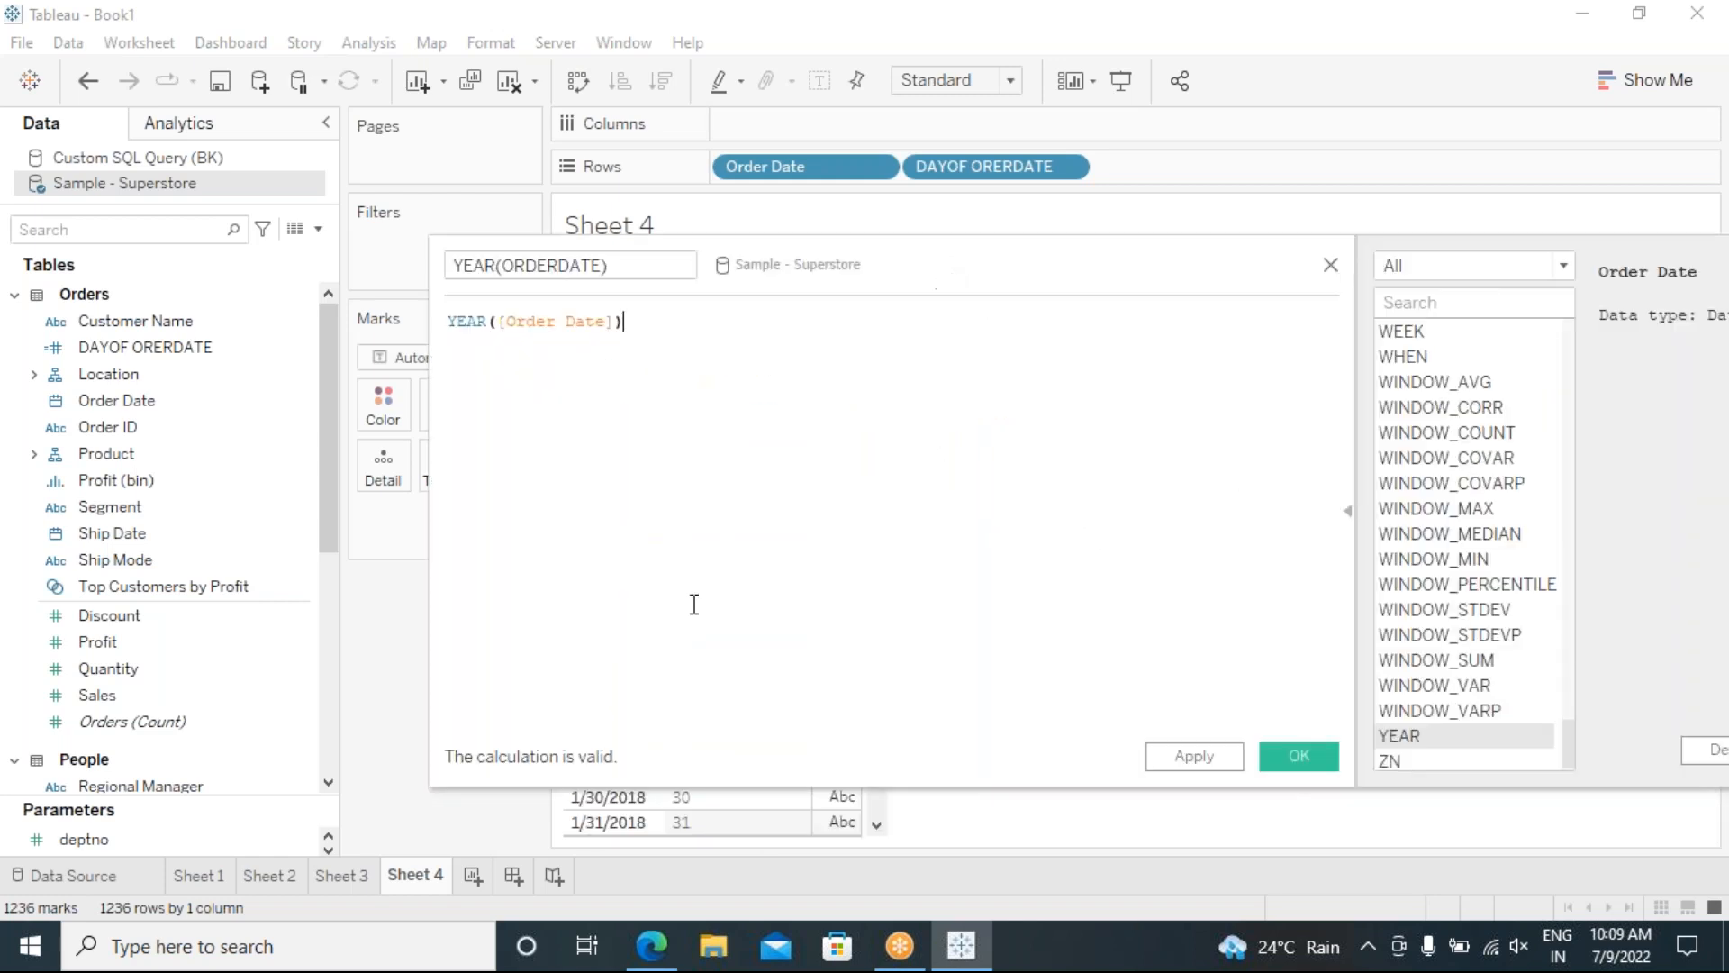
{"action": "left_click", "coordinate": [1195, 756]}
Step: Add YEAR(ORDERDATE) to Rows and scroll through the table's 2018 and 2019 years
{"action": "left_click", "coordinate": [1299, 755]}
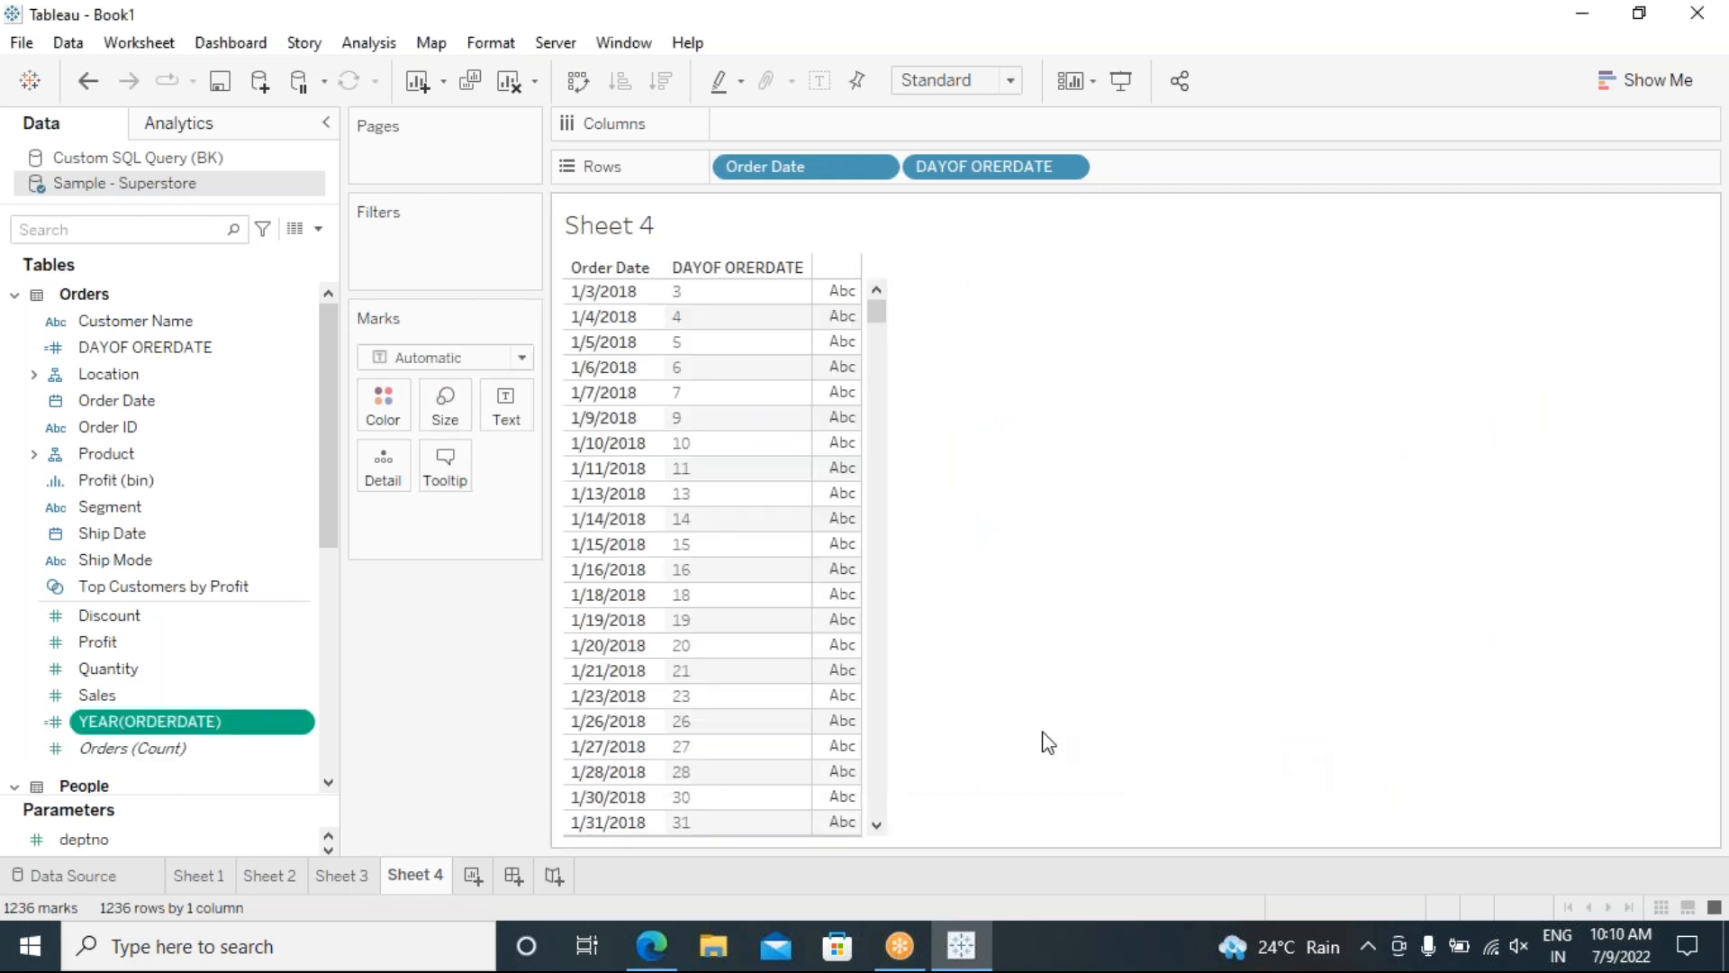
{"action": "left_click_drag", "start_coordinate": [144, 715], "coordinate": [1186, 169]}
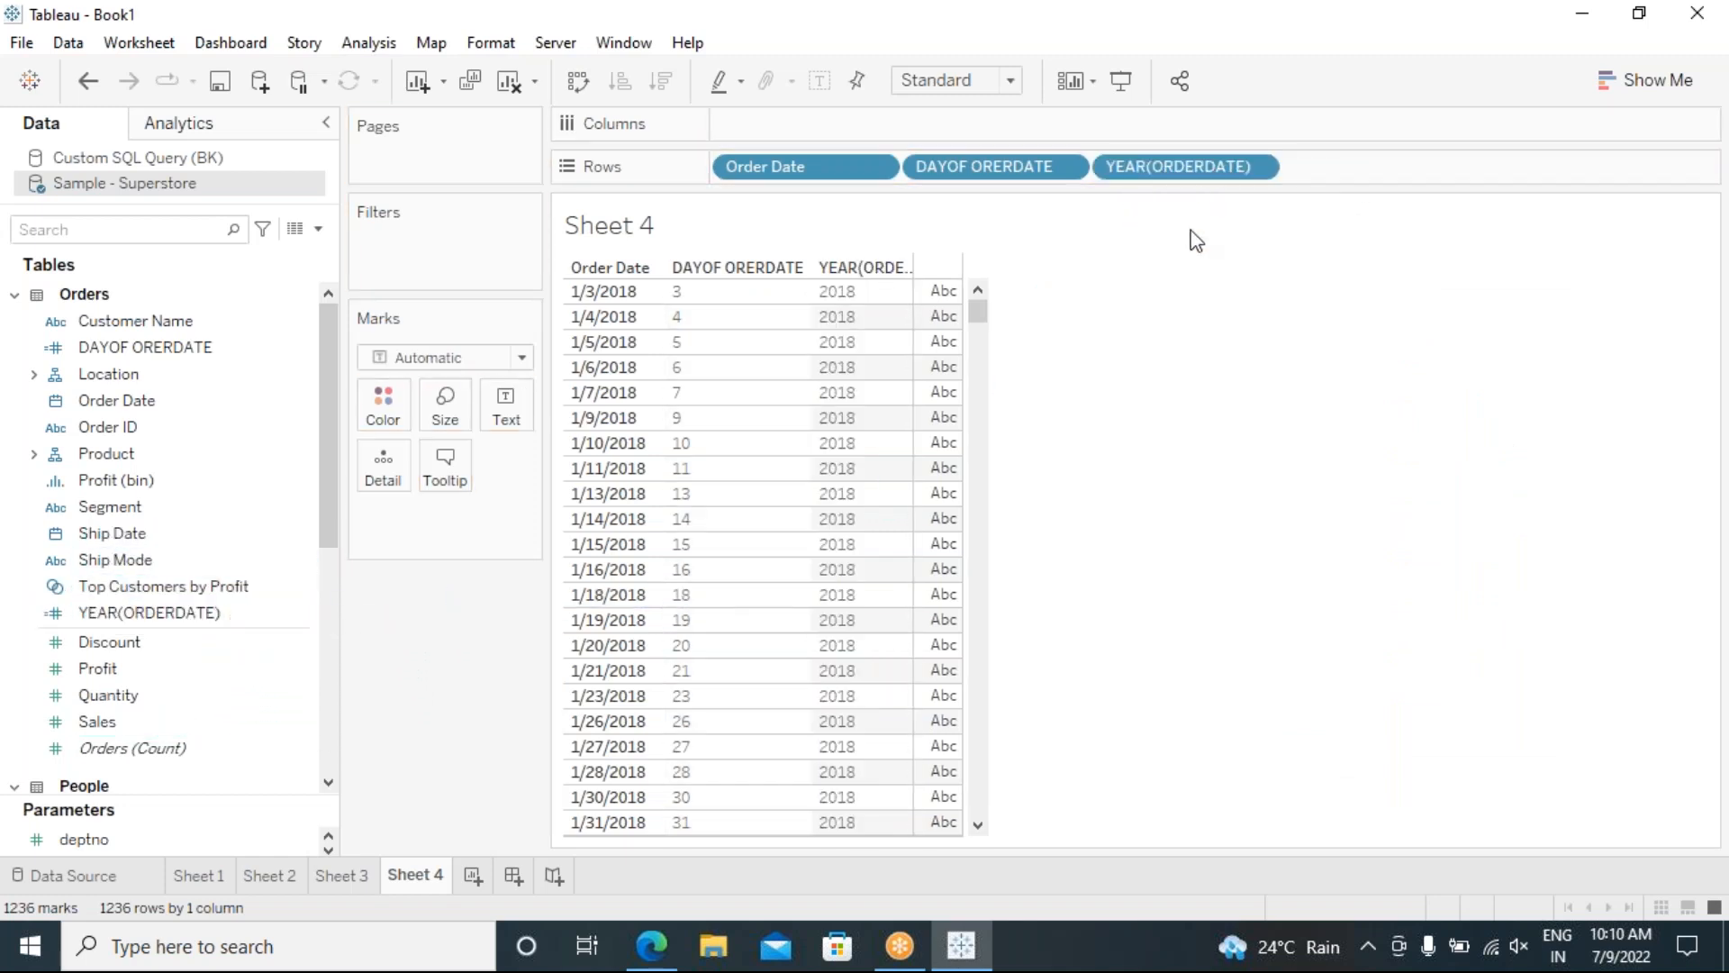
{"action": "scroll", "coordinate": [851, 532], "scroll_direction": "down", "scroll_amount": 20}
{"action": "scroll", "coordinate": [842, 531], "scroll_direction": "down", "scroll_amount": 20}
{"action": "scroll", "coordinate": [628, 628], "scroll_direction": "down", "scroll_amount": 20}
{"action": "scroll", "coordinate": [628, 628], "scroll_direction": "down", "scroll_amount": 20}
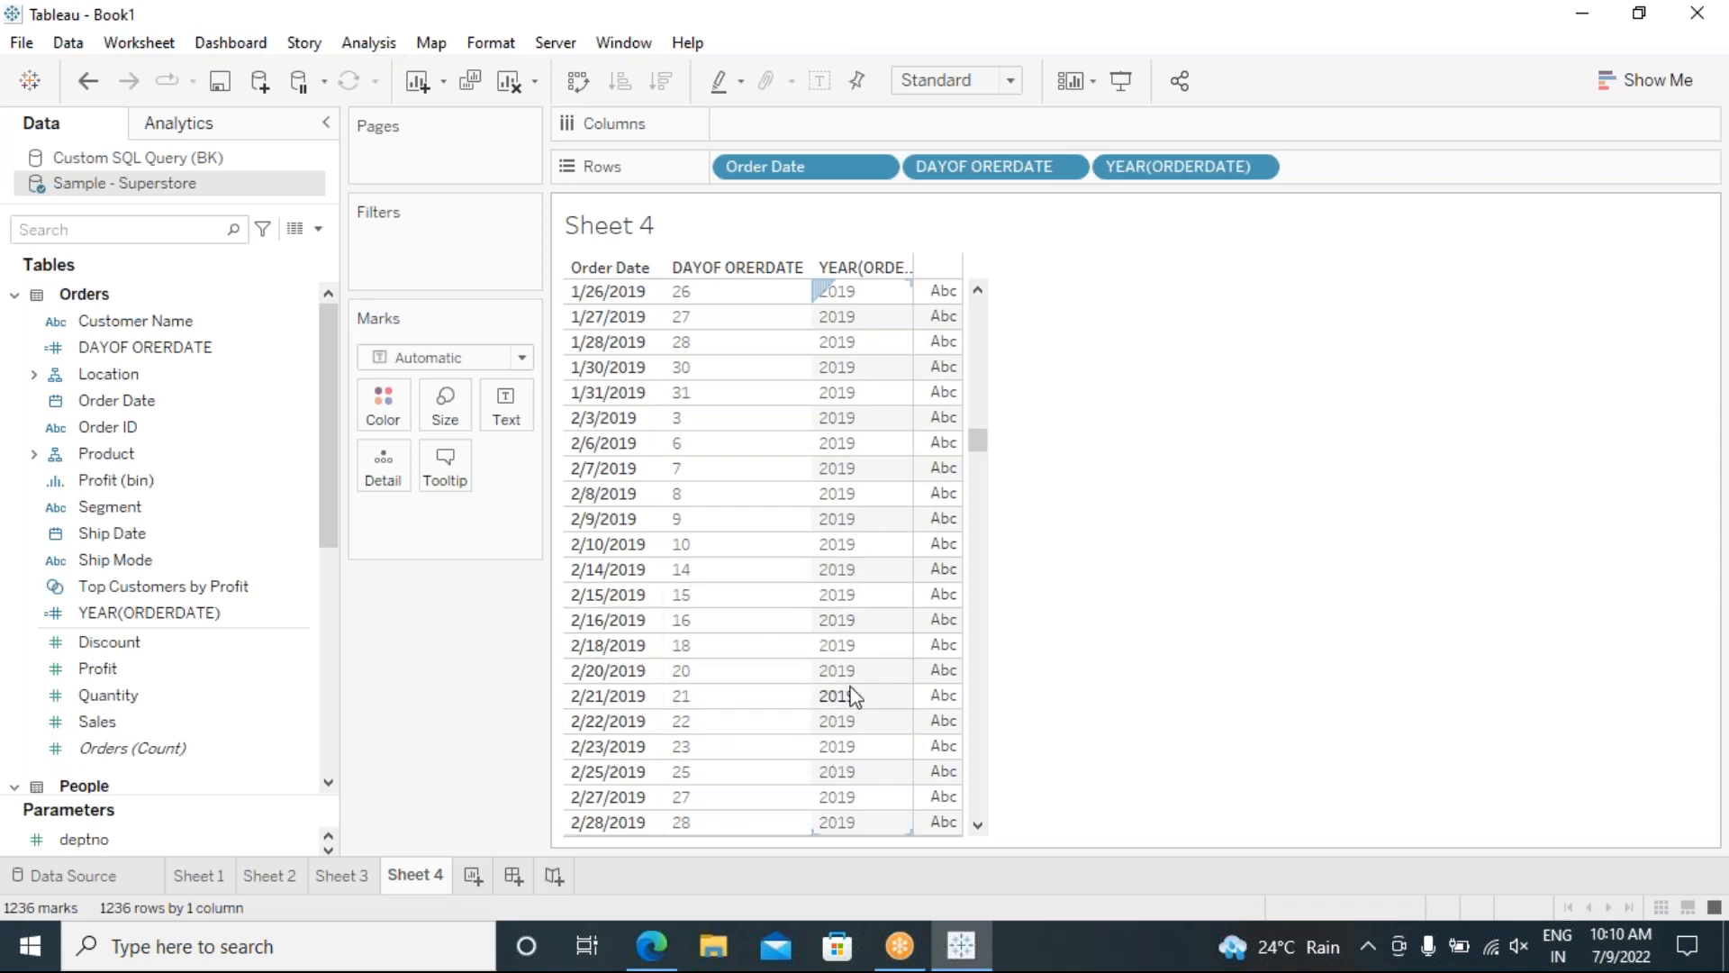
{"action": "scroll", "coordinate": [853, 695], "scroll_direction": "up", "scroll_amount": 15}
{"action": "scroll", "coordinate": [864, 684], "scroll_direction": "up", "scroll_amount": 5}
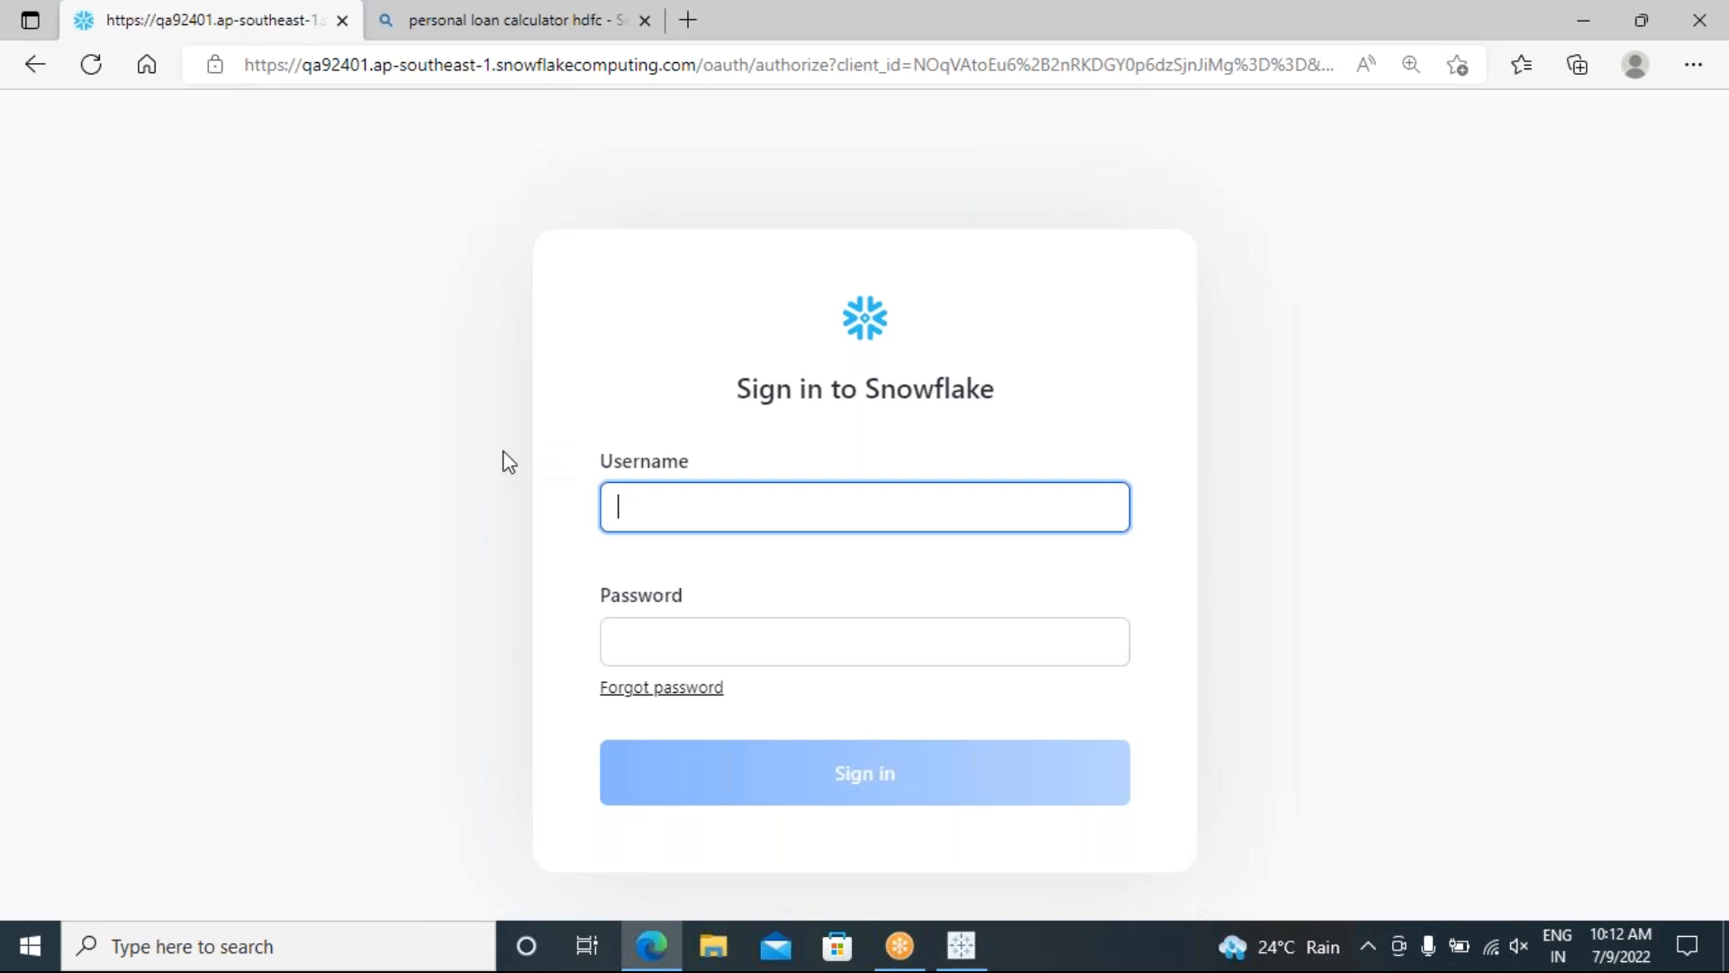
Step: Enter the account username in the Snowflake sign-in form
{"action": "left_click", "coordinate": [663, 502]}
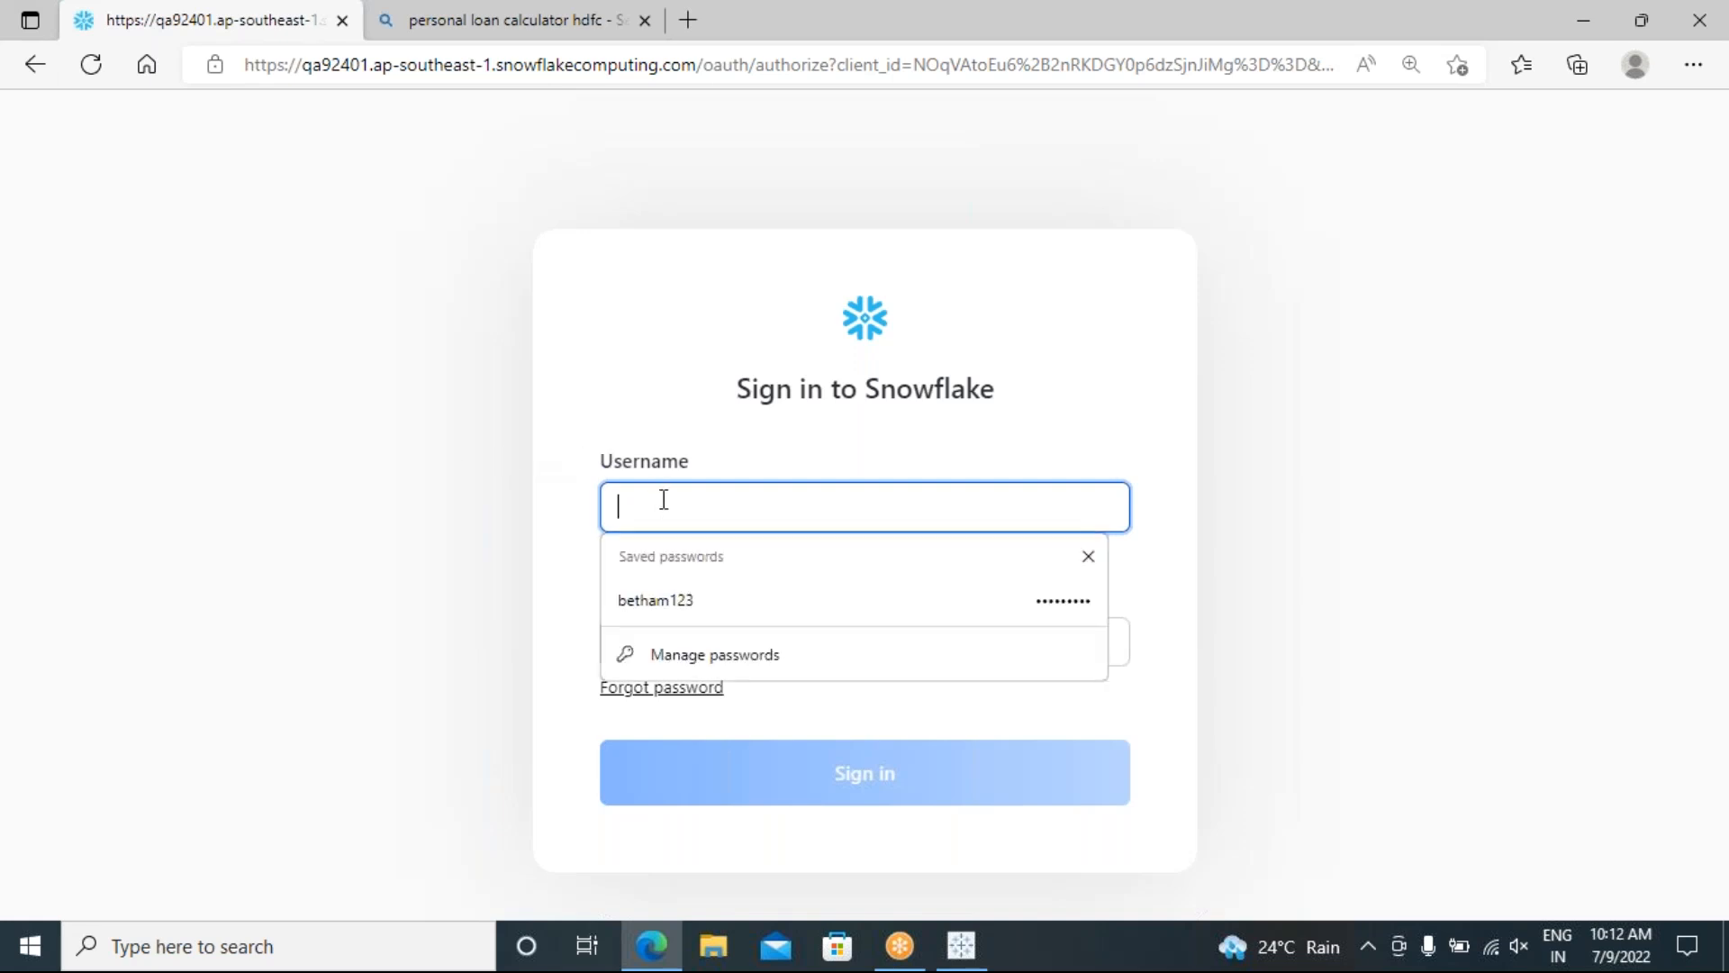
{"action": "type", "text": "H"}
{"action": "key", "text": "BackSpace"}
{"action": "key", "text": "BackSpace"}
{"action": "key", "text": "BackSpace"}
{"action": "key", "text": "BackSpace"}
{"action": "type", "text": "bethamsetty3"}
Step: Enter the account password in the Password field
{"action": "left_click", "coordinate": [674, 633]}
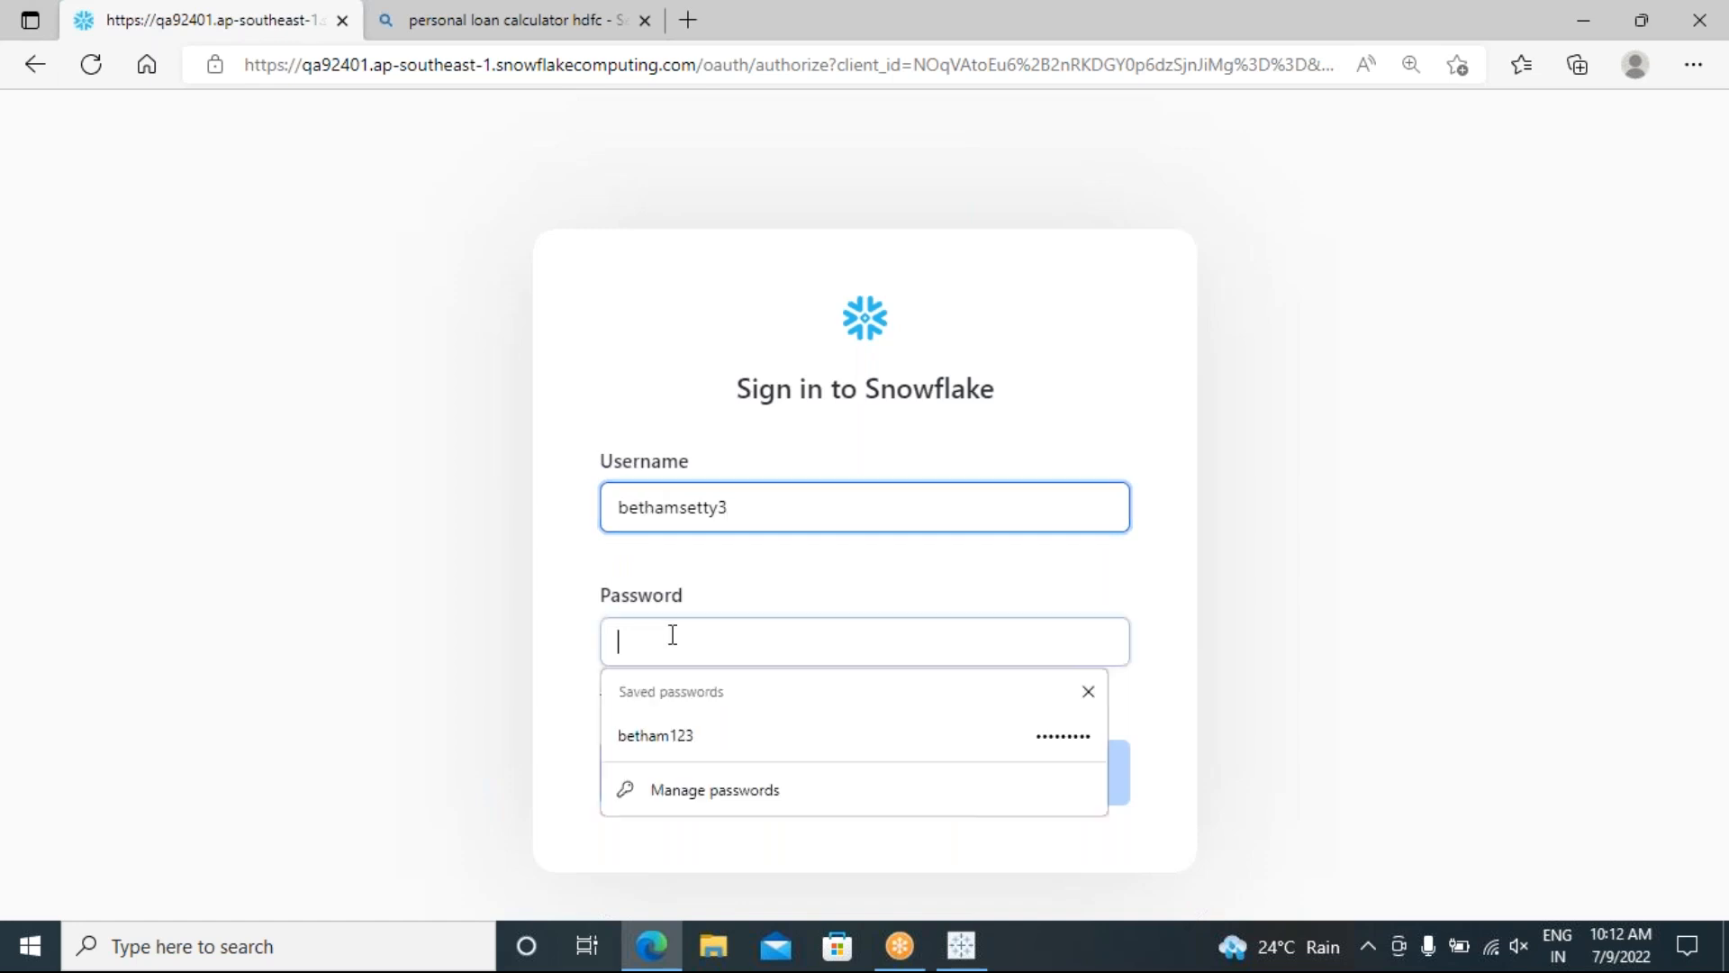
{"action": "type", "text": "••"}
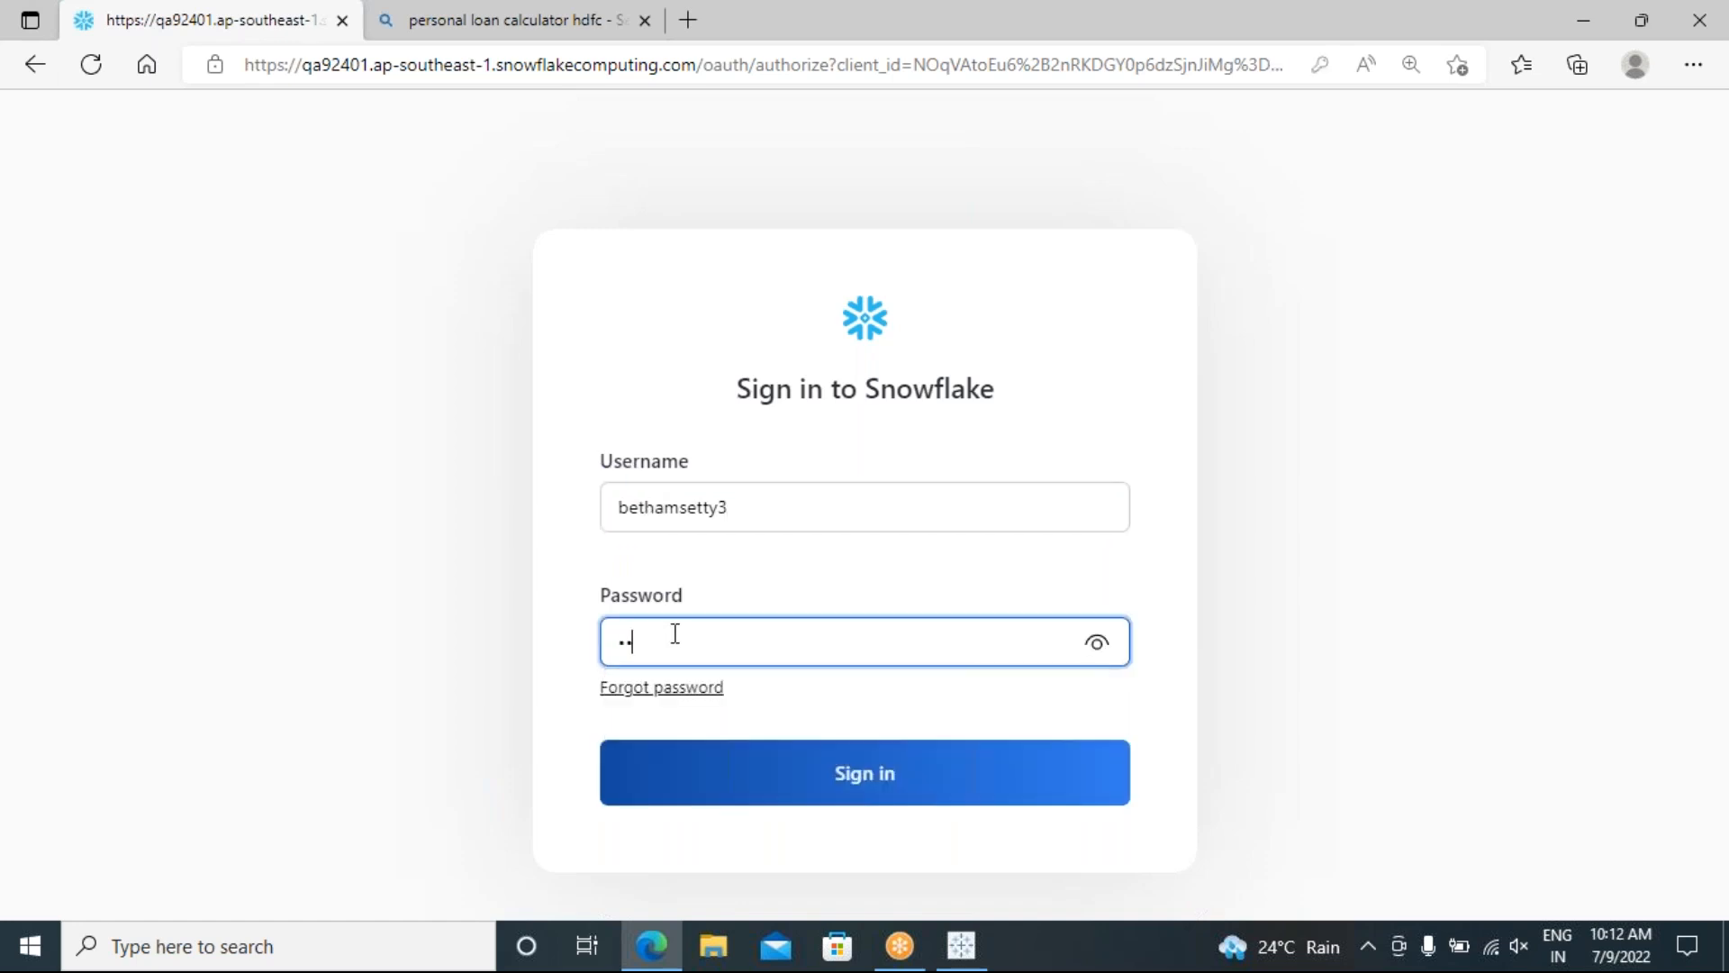
{"action": "type", "text": "•••"}
{"action": "key", "text": "BackSpace"}
{"action": "key", "text": "BackSpace"}
{"action": "key", "text": "BackSpace"}
{"action": "key", "text": "BackSpace"}
{"action": "type", "text": "•••••"}
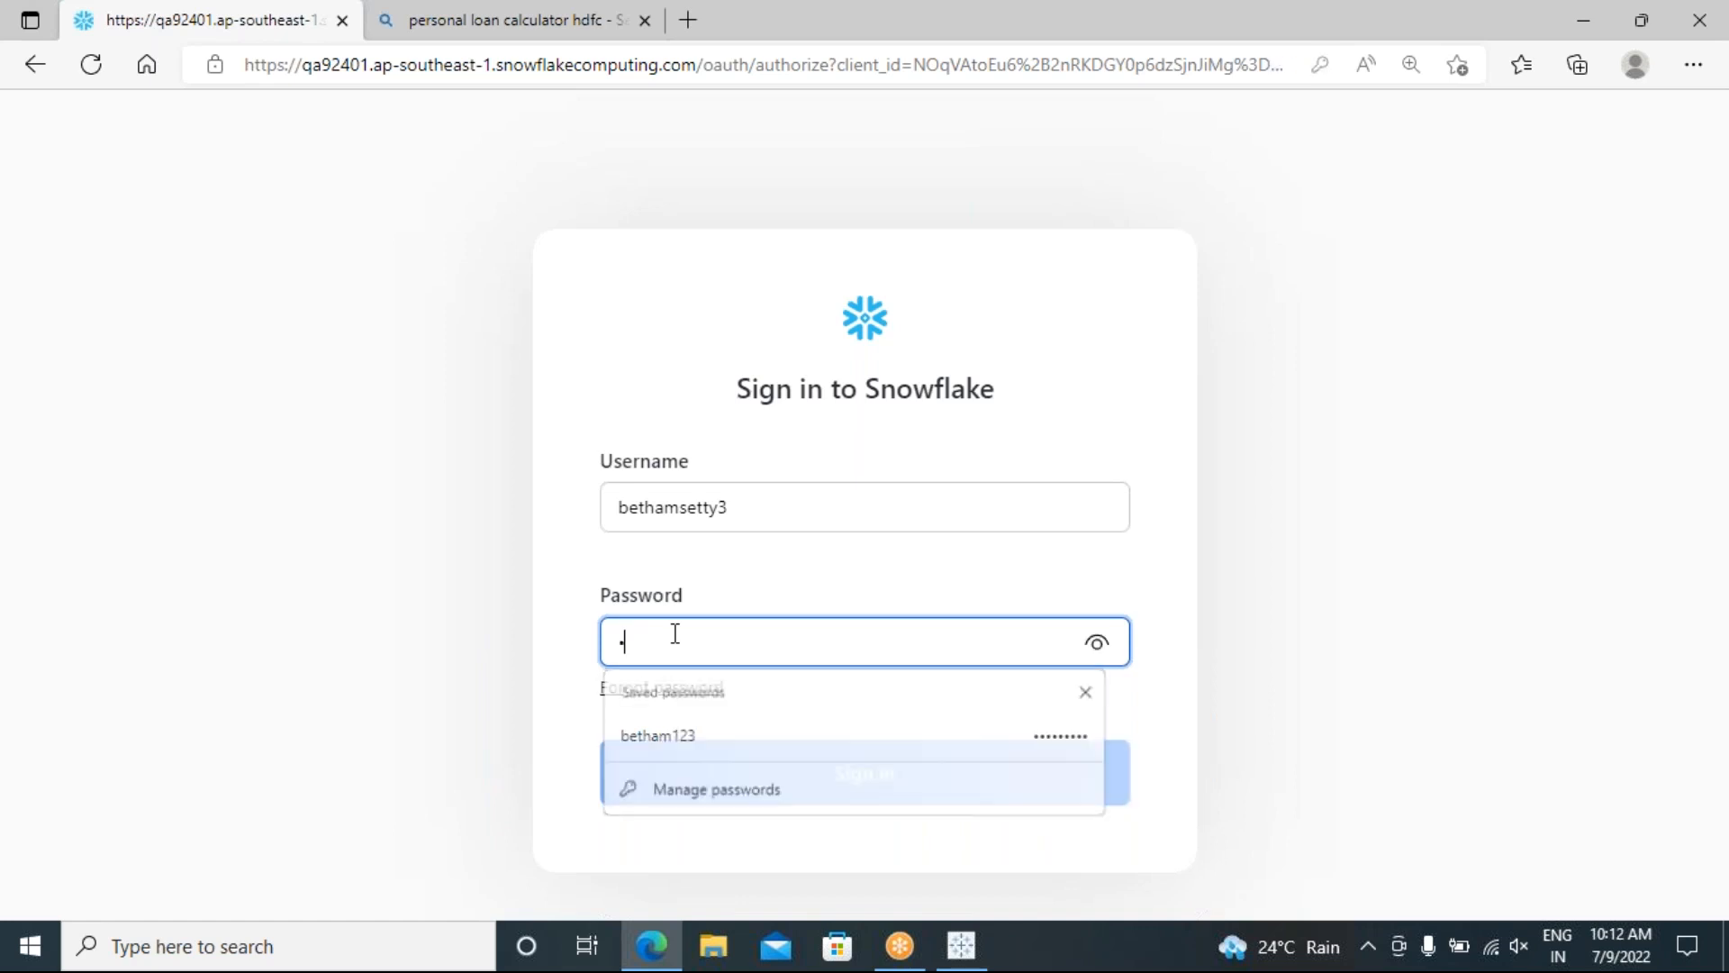
{"action": "type", "text": "•••"}
{"action": "key", "text": "XF86AudioMute"}
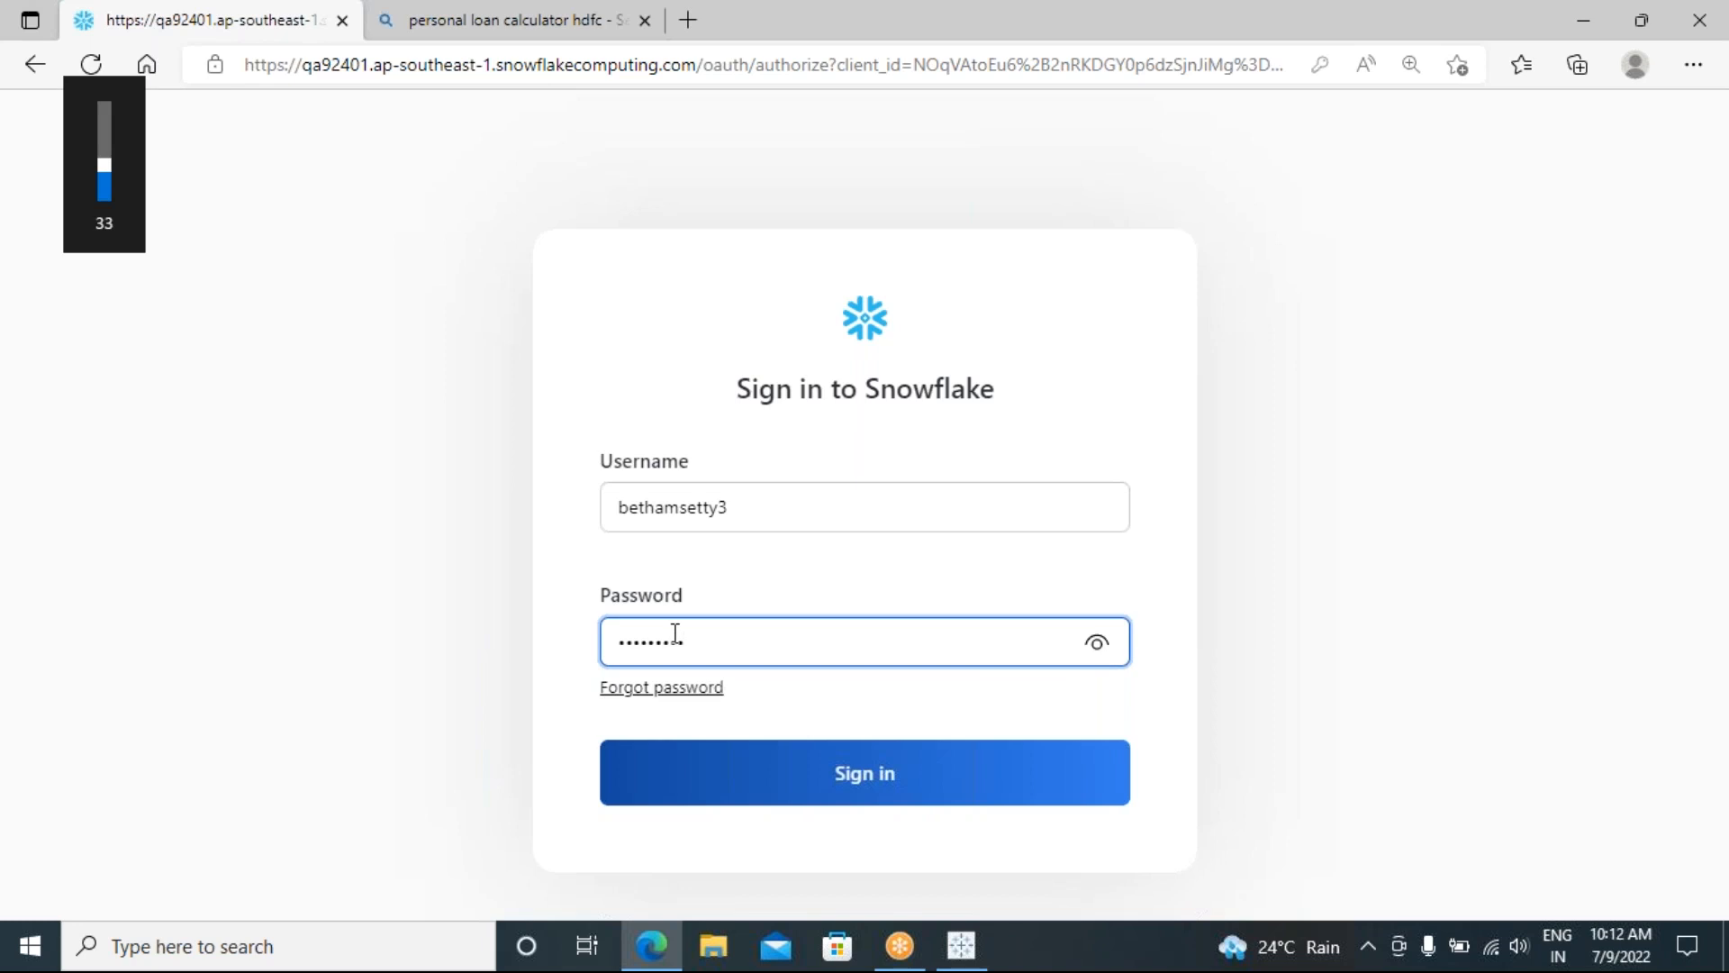
{"action": "left_click", "coordinate": [1534, 957]}
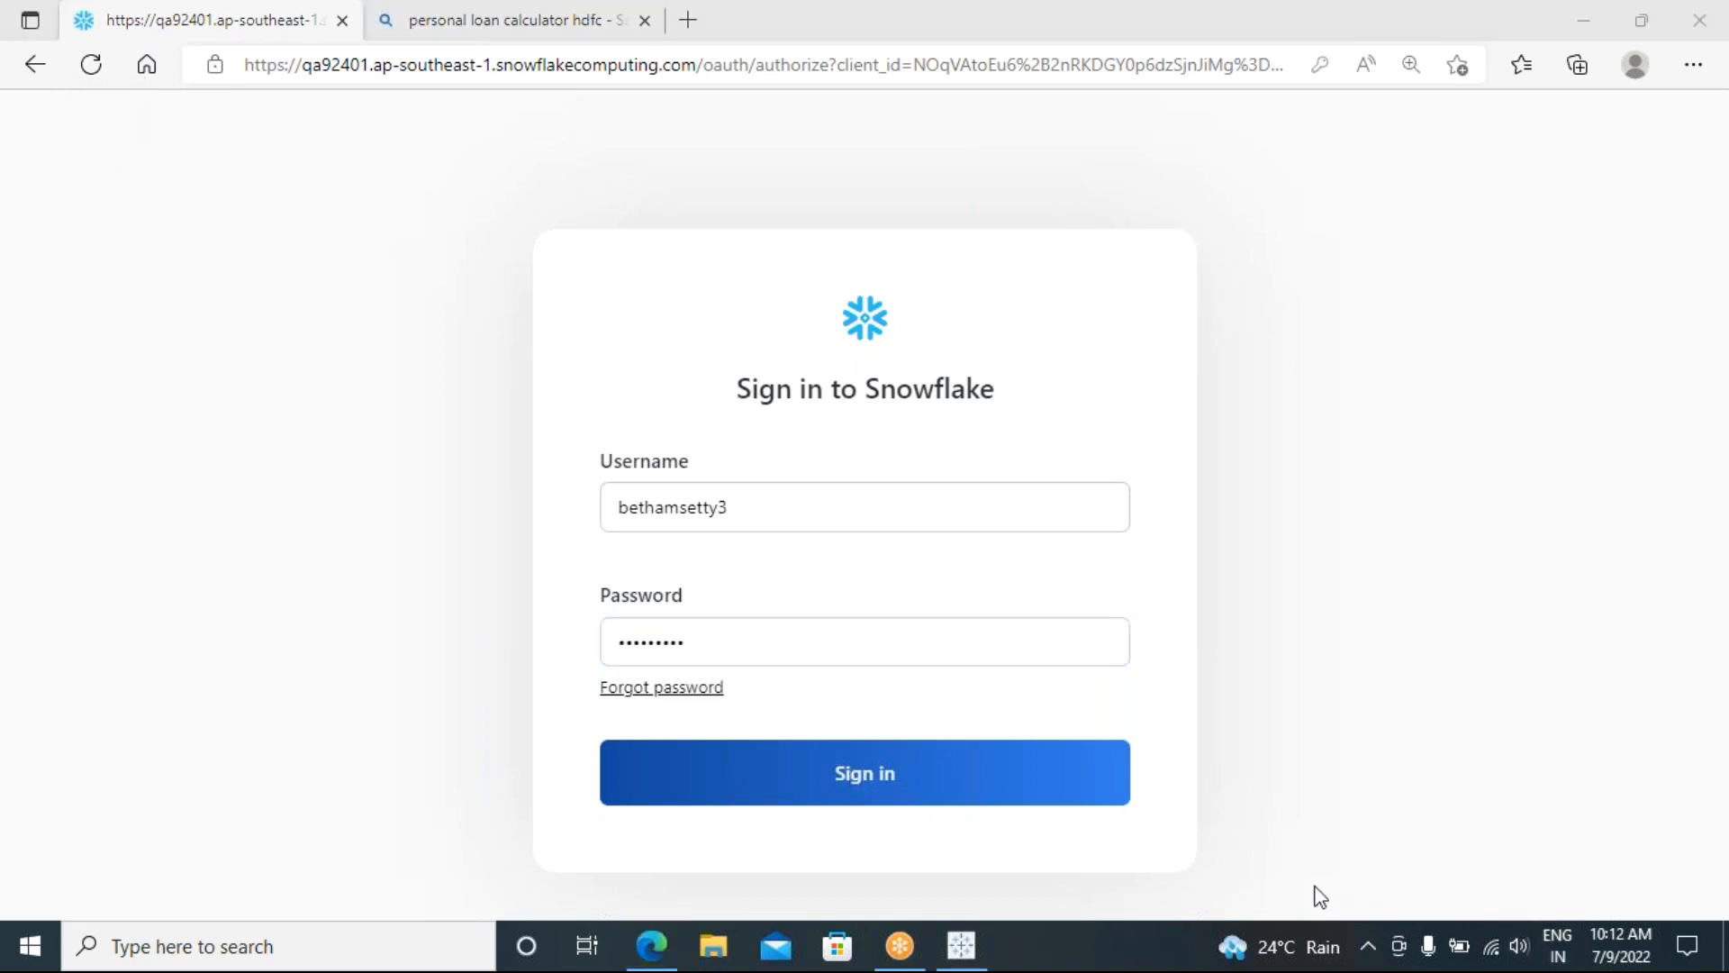
Step: Sign in to Snowflake and switch to the Classic Console
{"action": "left_click", "coordinate": [813, 780]}
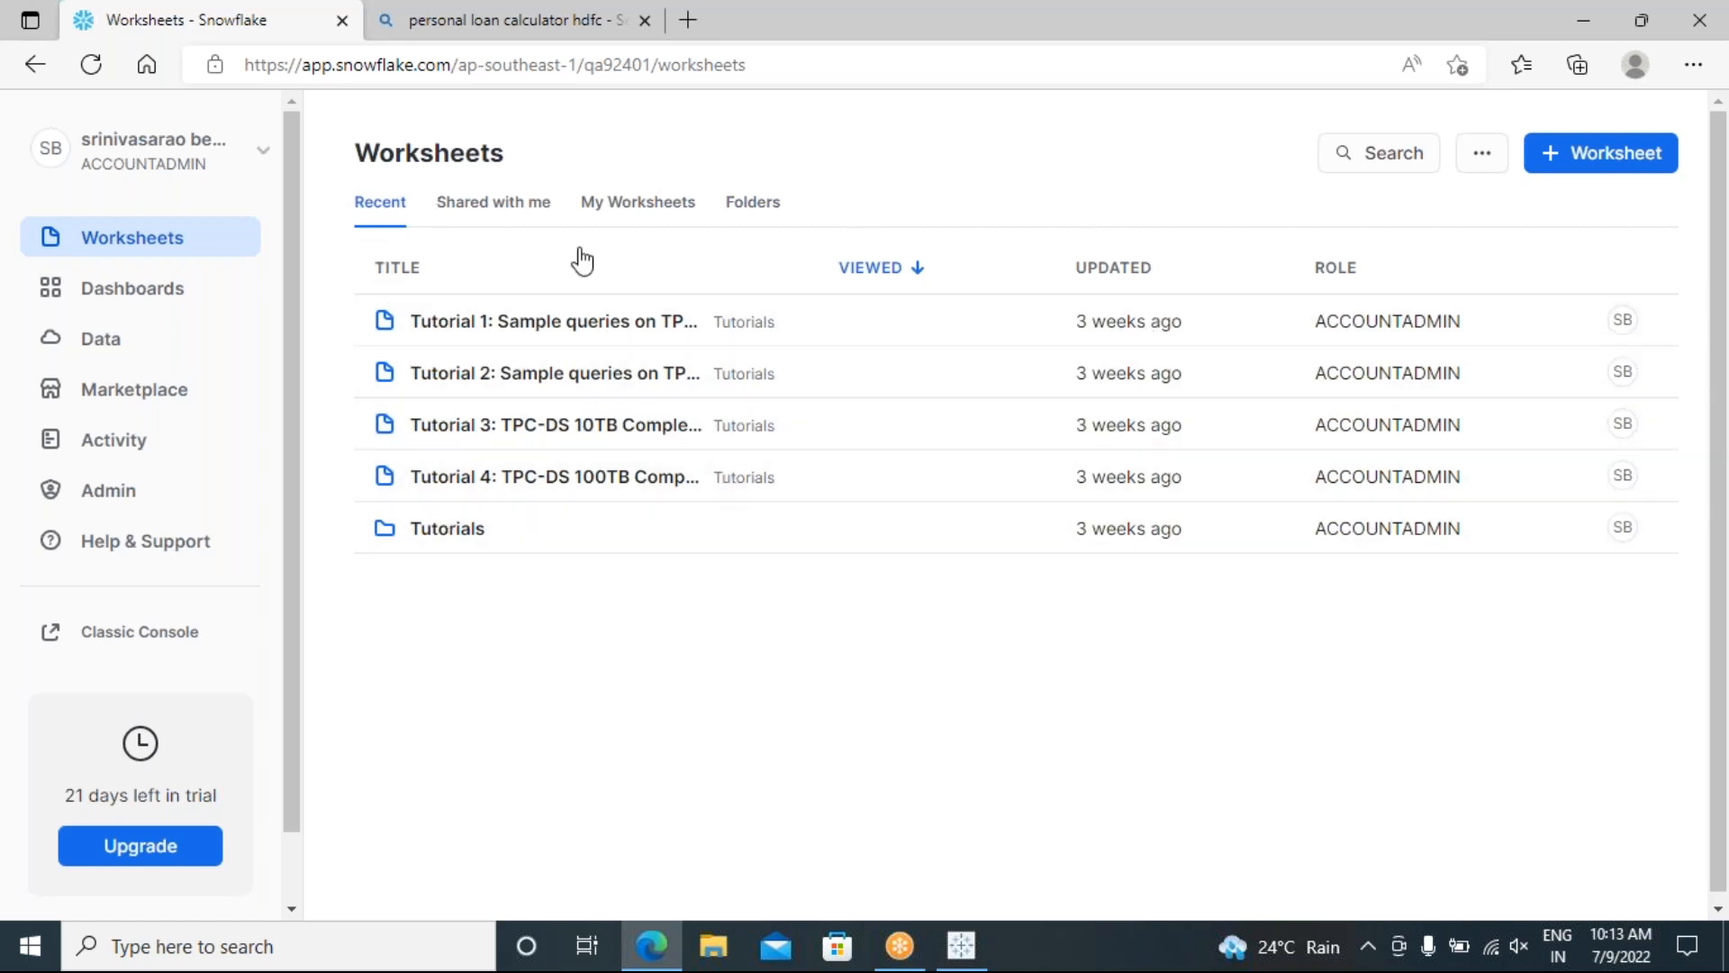
{"action": "left_click", "coordinate": [129, 638]}
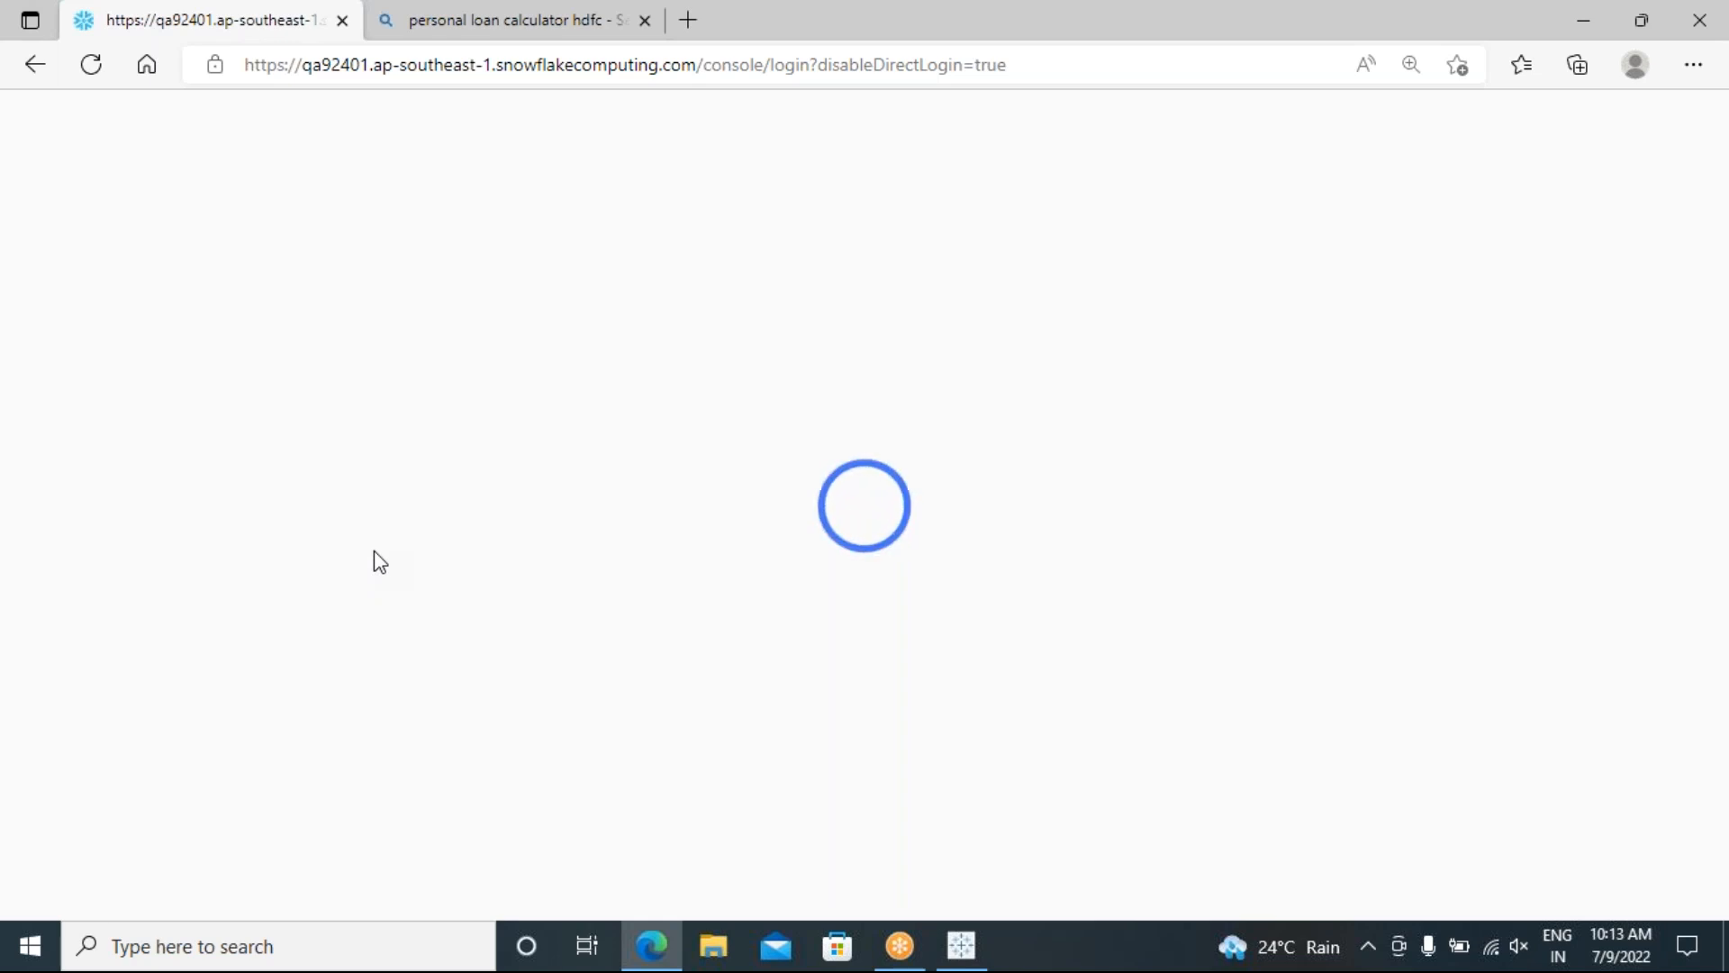
Step: Sign in to the classic console with the account username and password, then open the first worksheet
{"action": "left_click", "coordinate": [632, 500]}
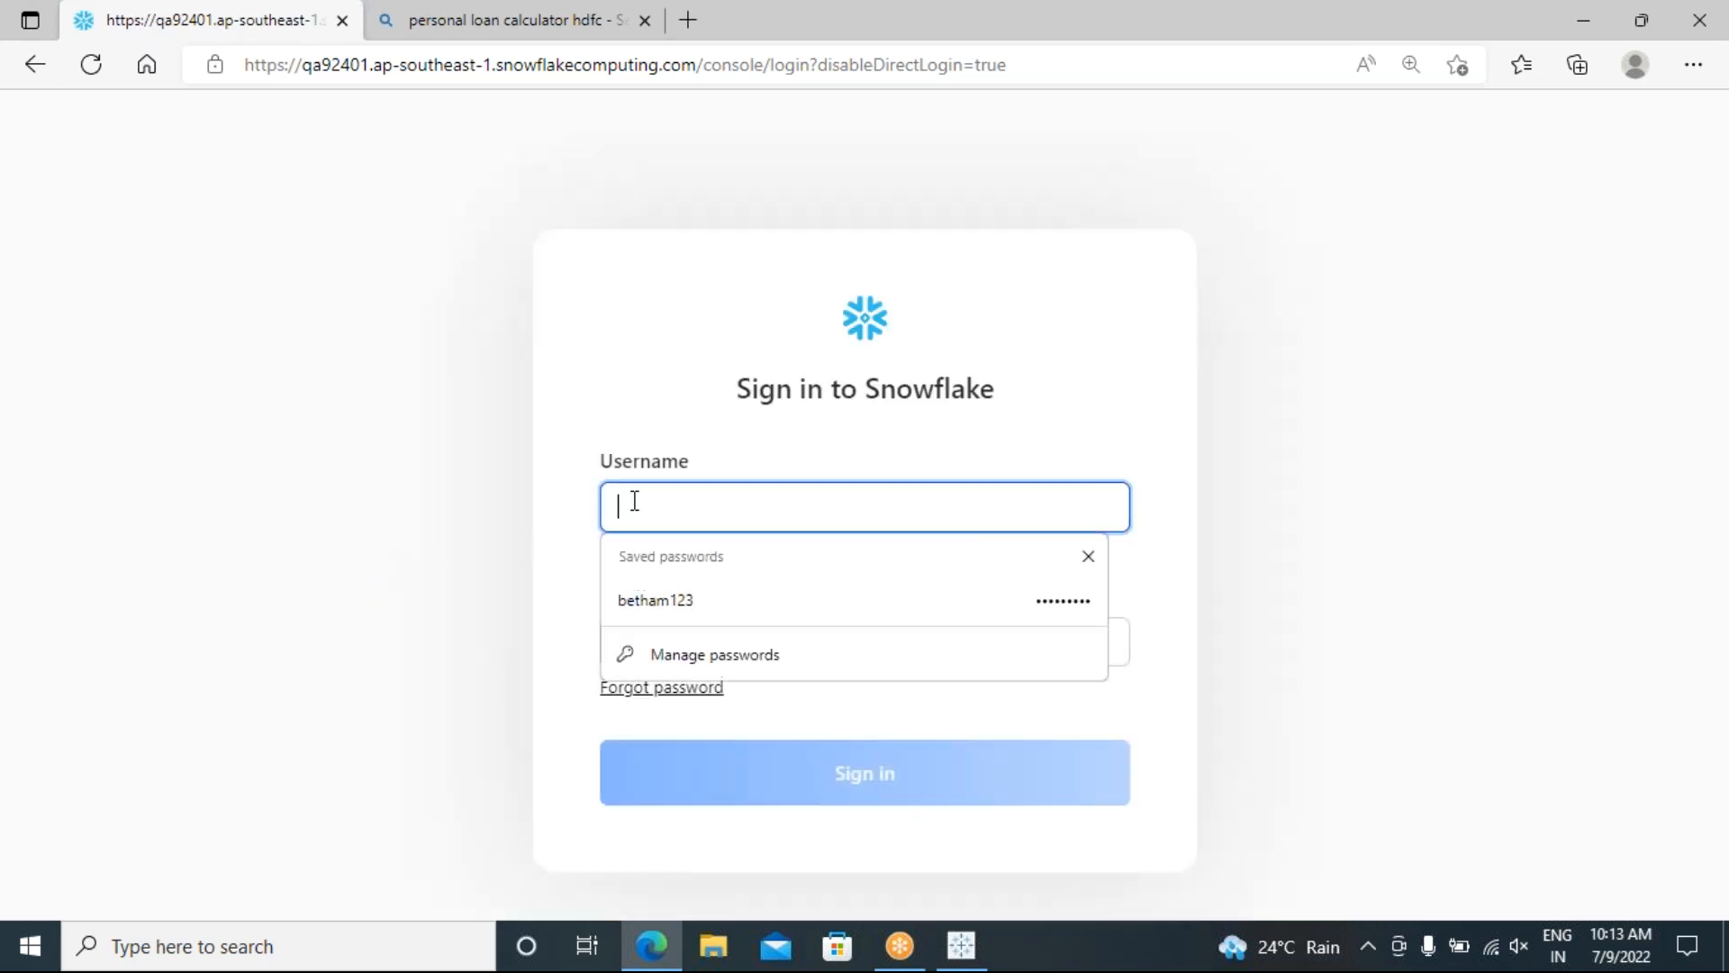
{"action": "type", "text": "bethamsetty"}
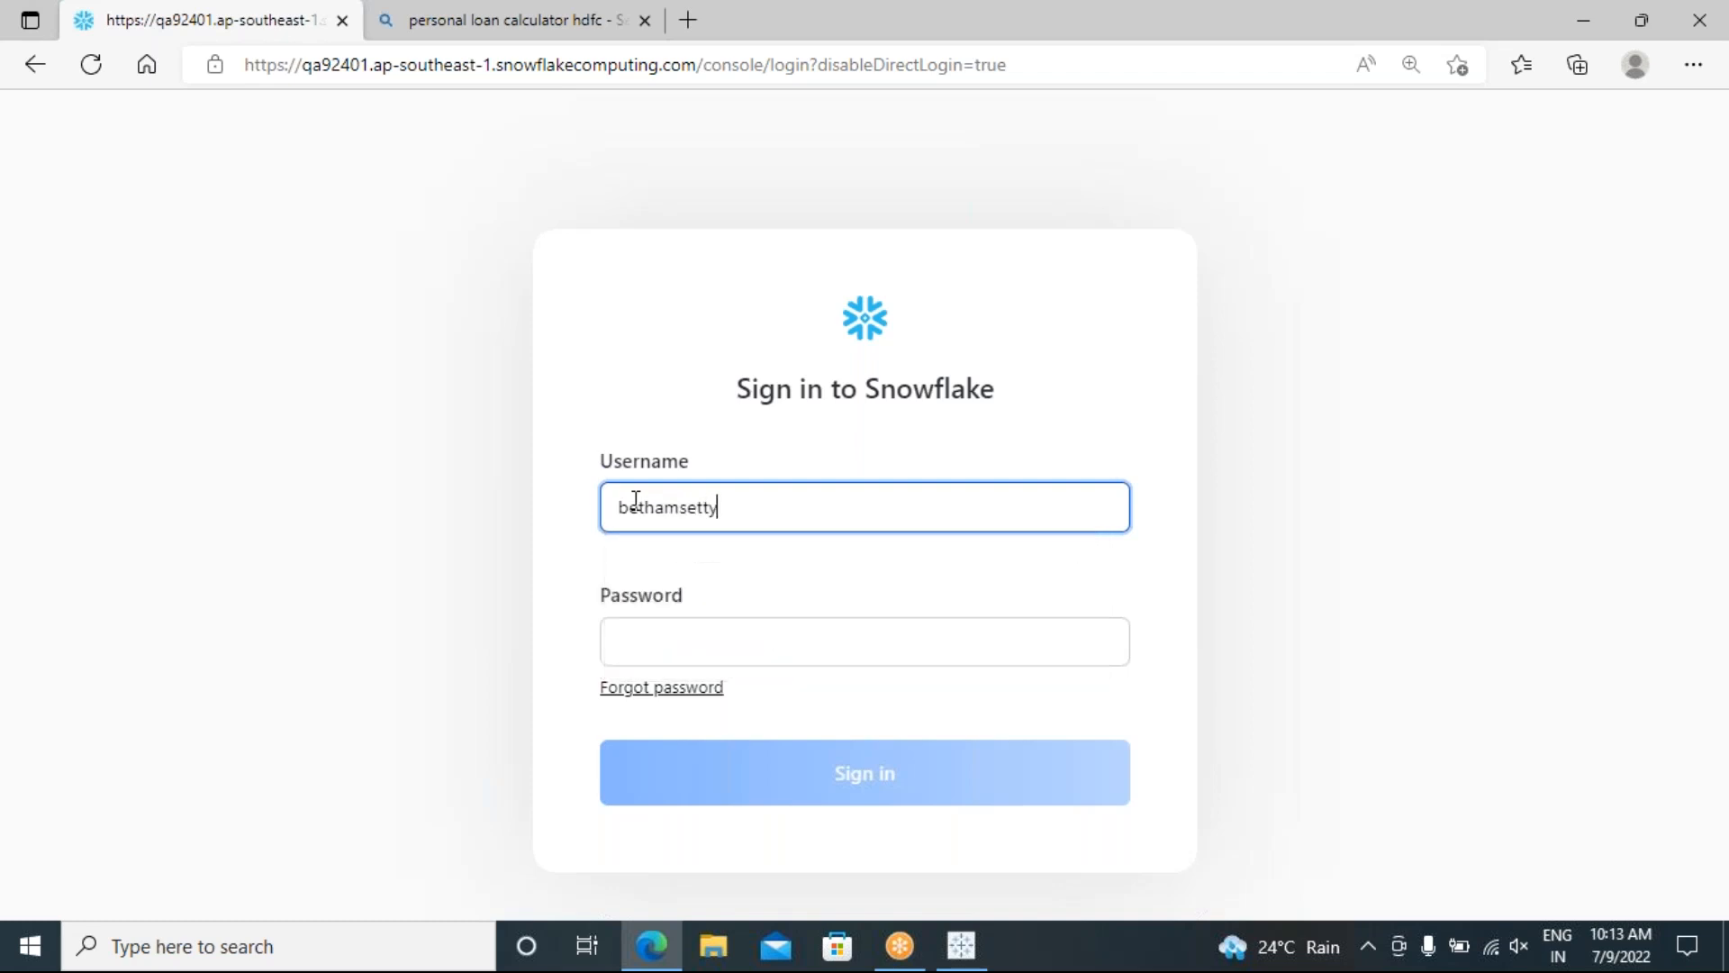
{"action": "type", "text": "3"}
{"action": "left_click", "coordinate": [670, 643]}
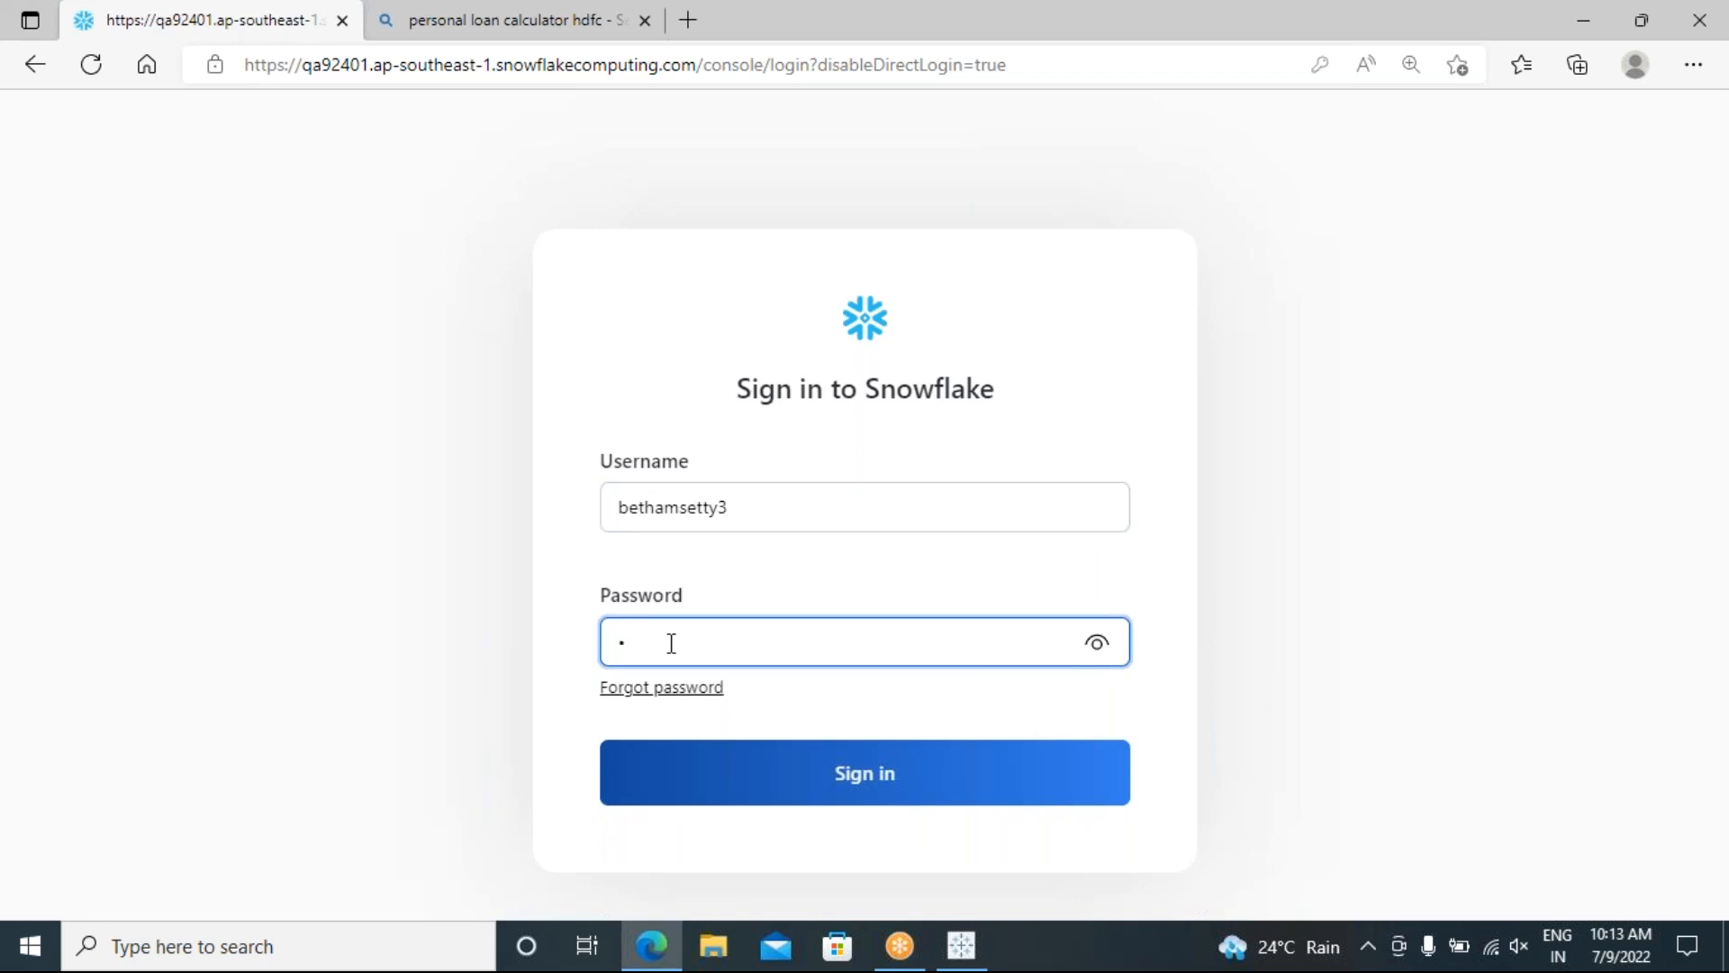
{"action": "type", "text": "••••••••"}
{"action": "left_click", "coordinate": [865, 772]}
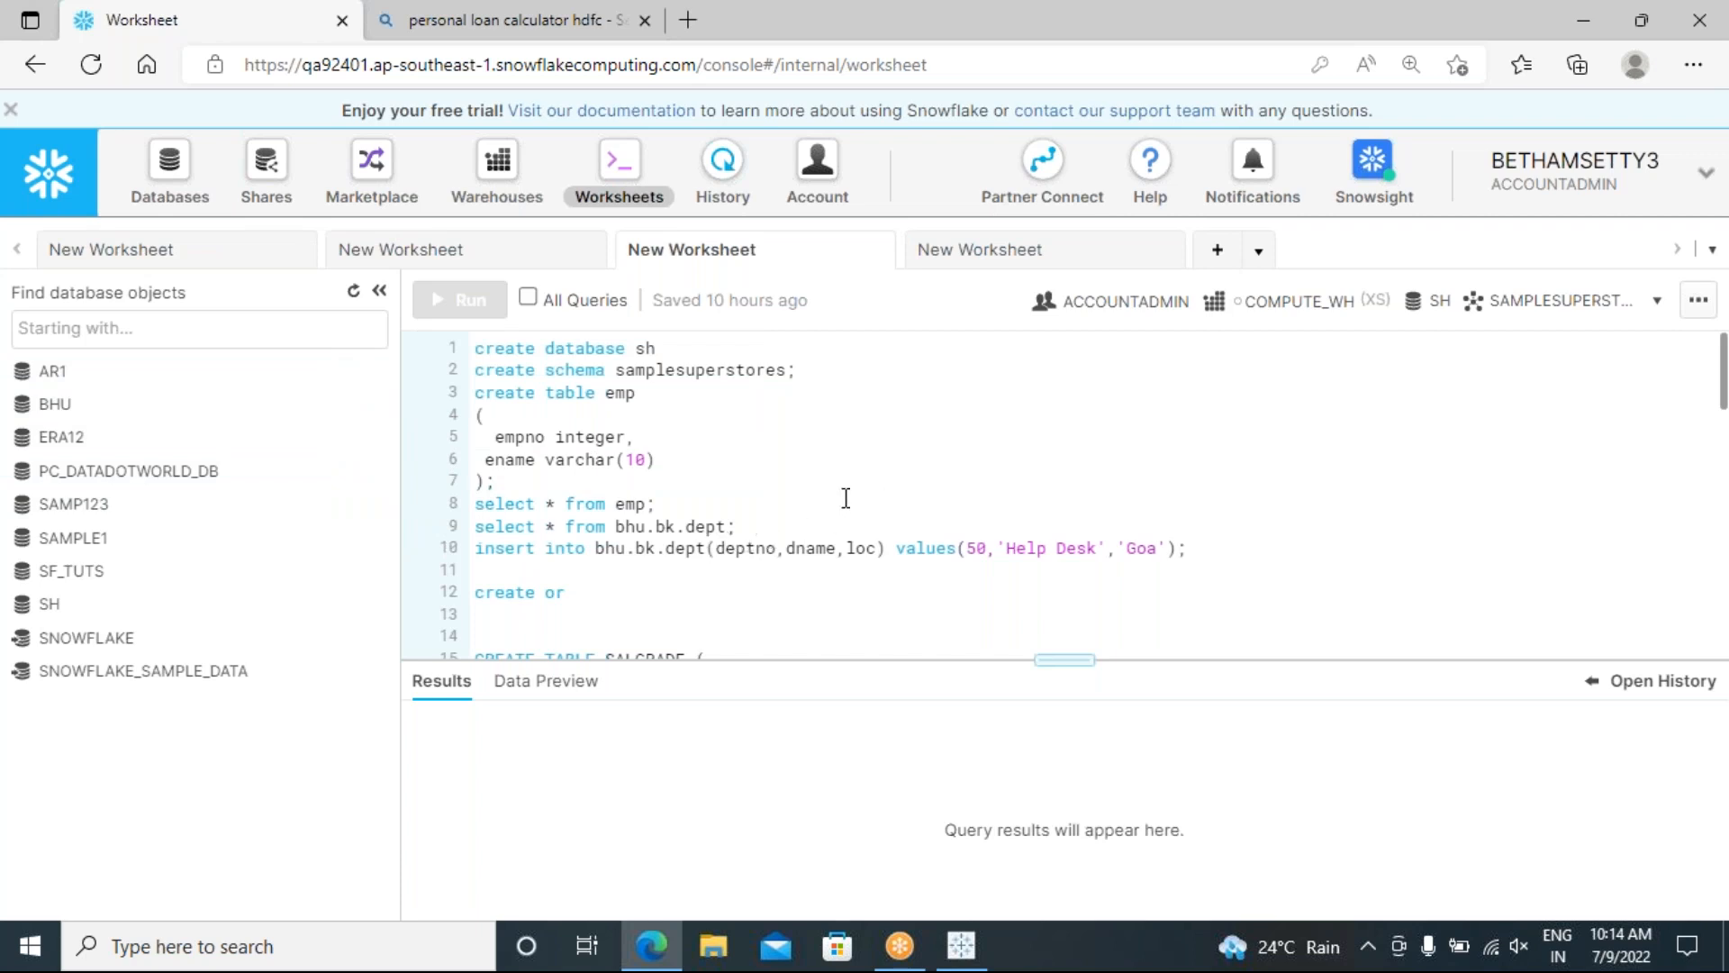
{"action": "left_click", "coordinate": [220, 259]}
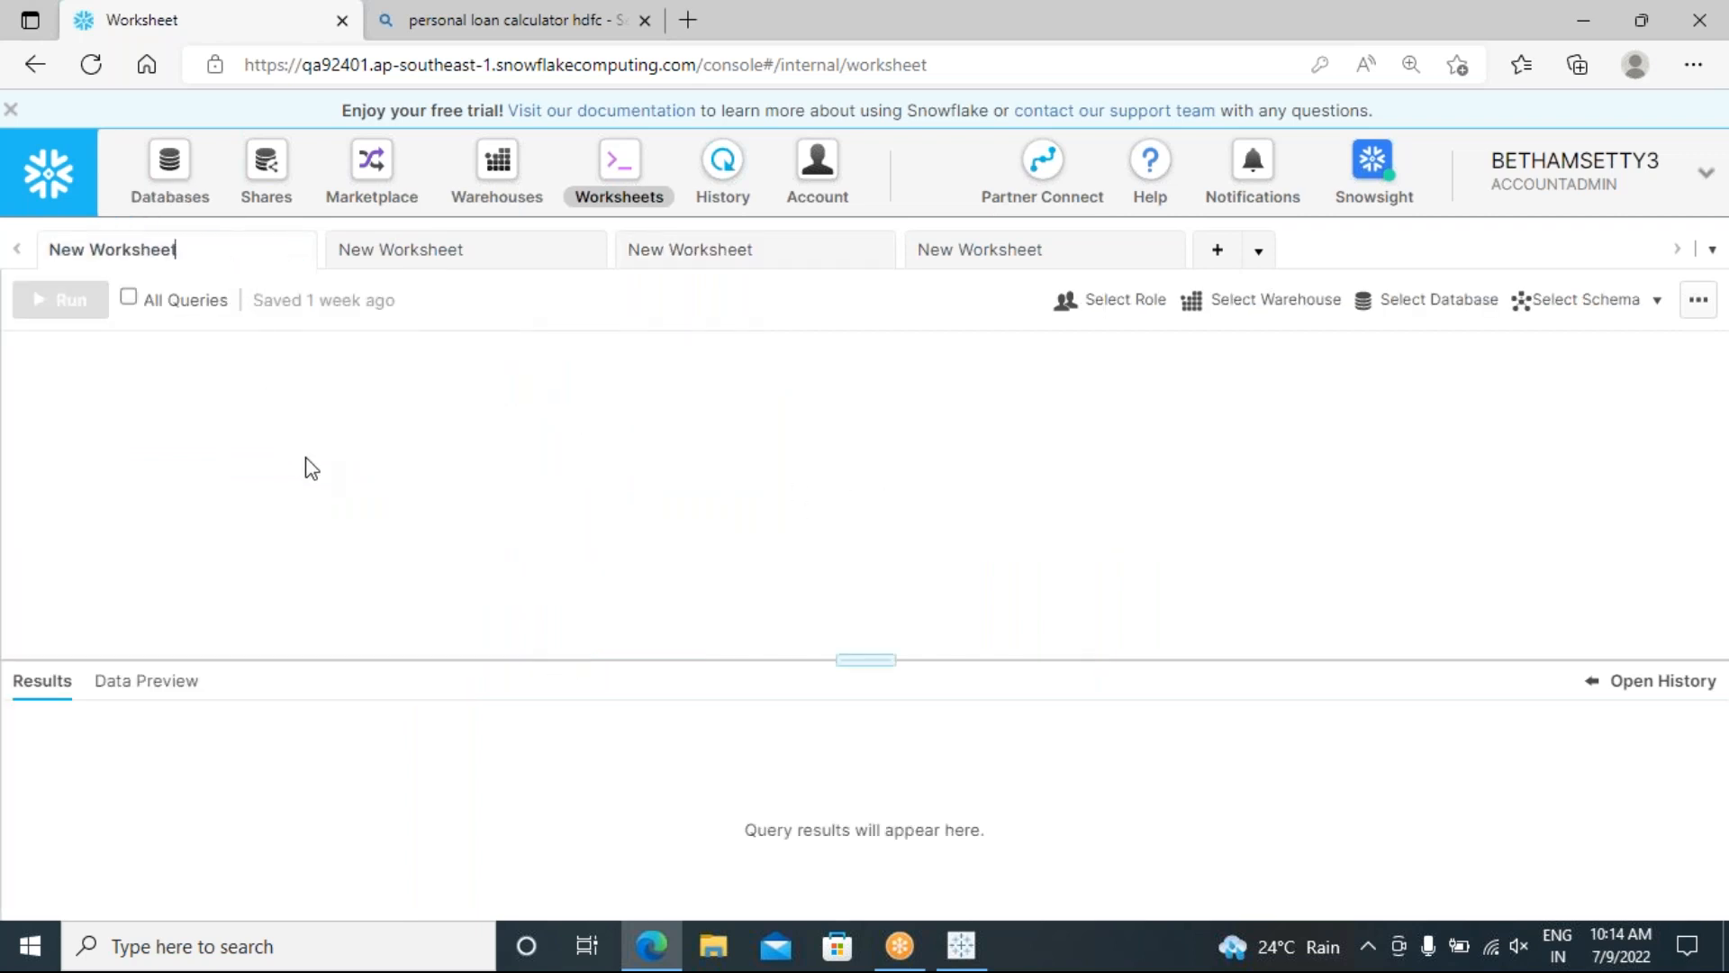
Step: Look through the four existing worksheets and add a fifth blank worksheet
{"action": "left_click", "coordinate": [353, 249]}
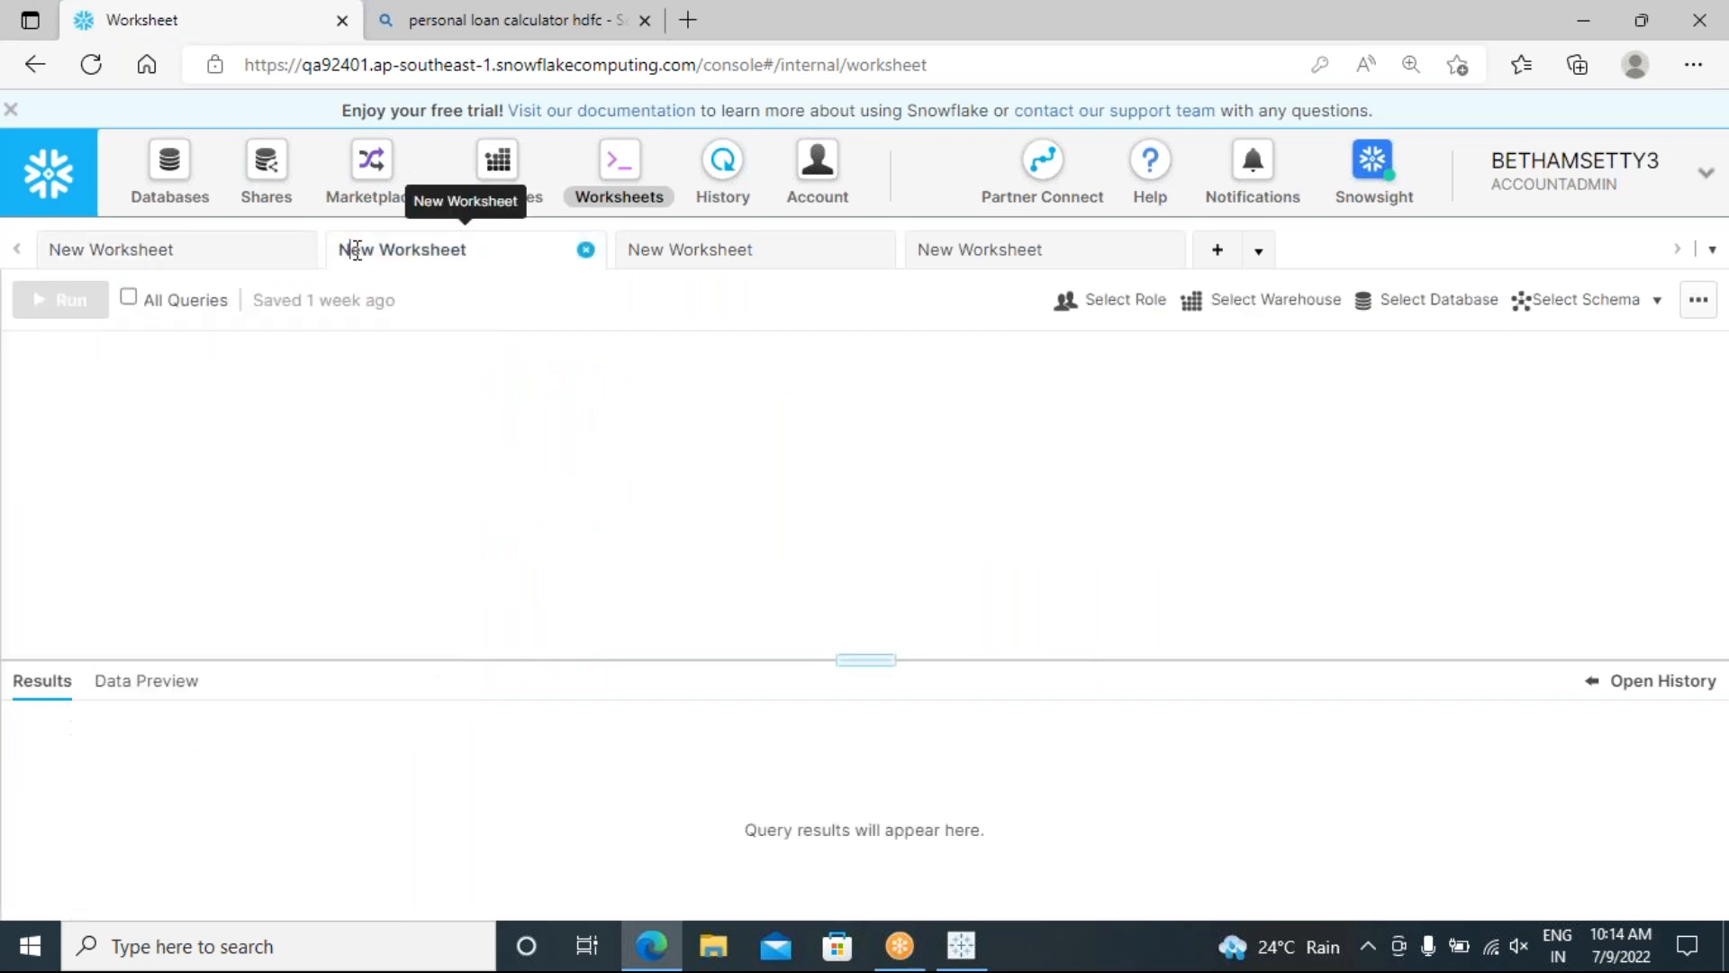
{"action": "left_click", "coordinate": [685, 251]}
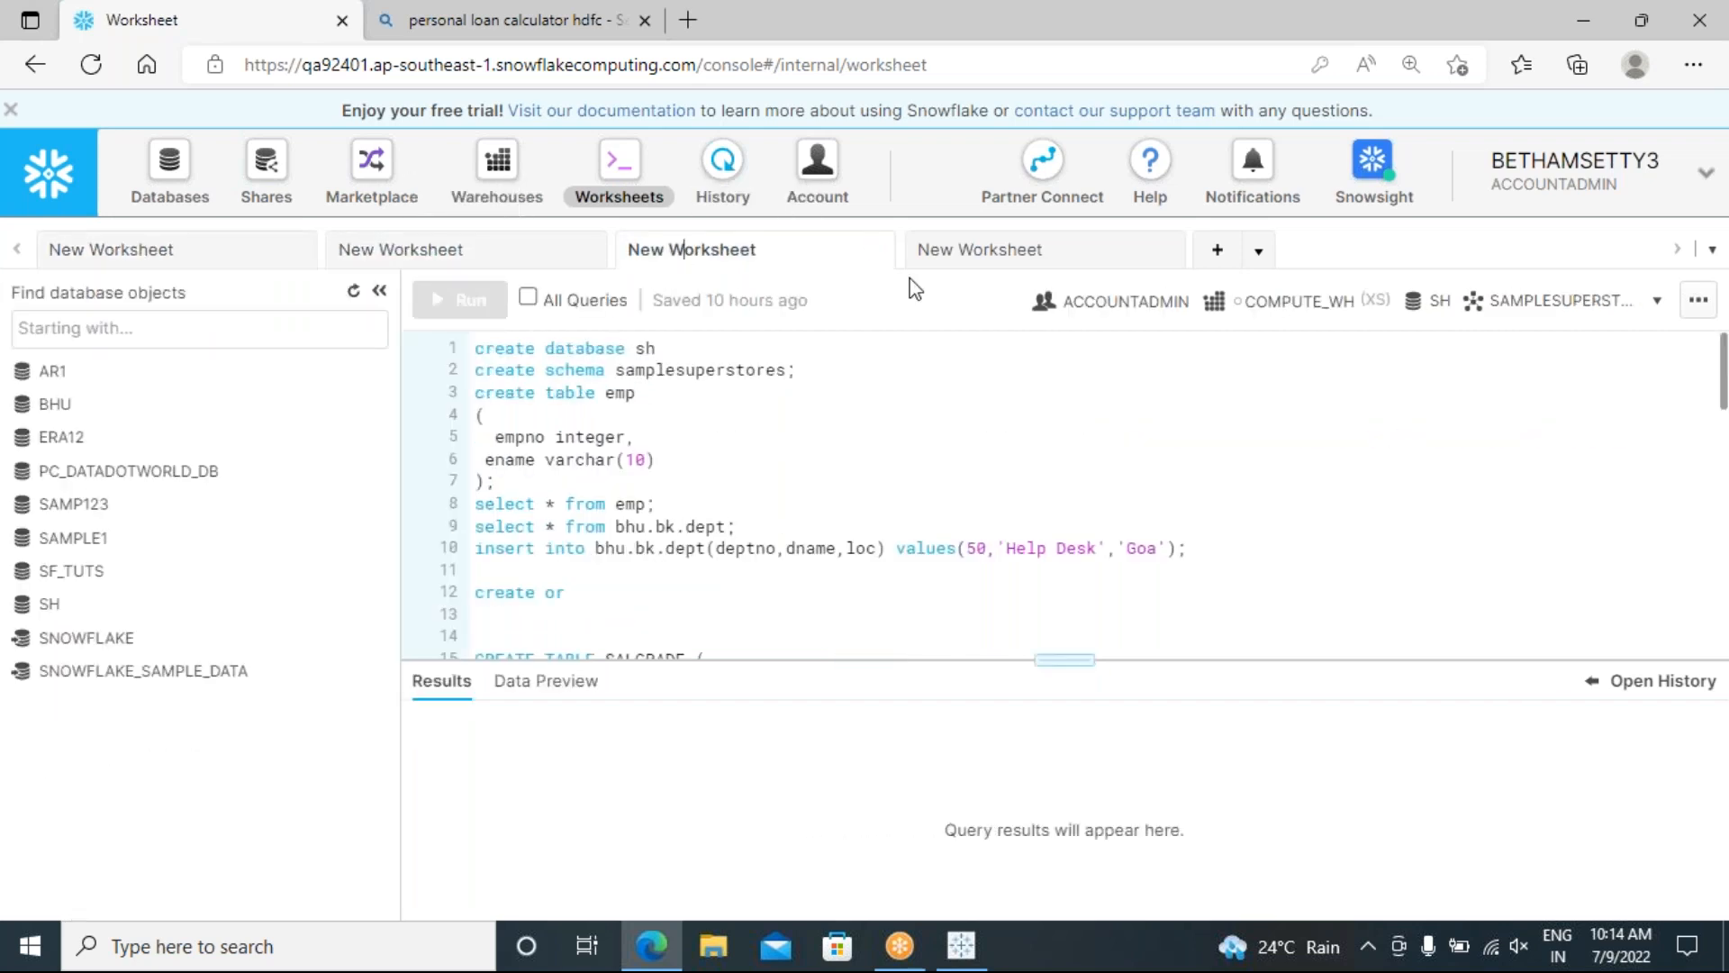
{"action": "left_click", "coordinate": [977, 249]}
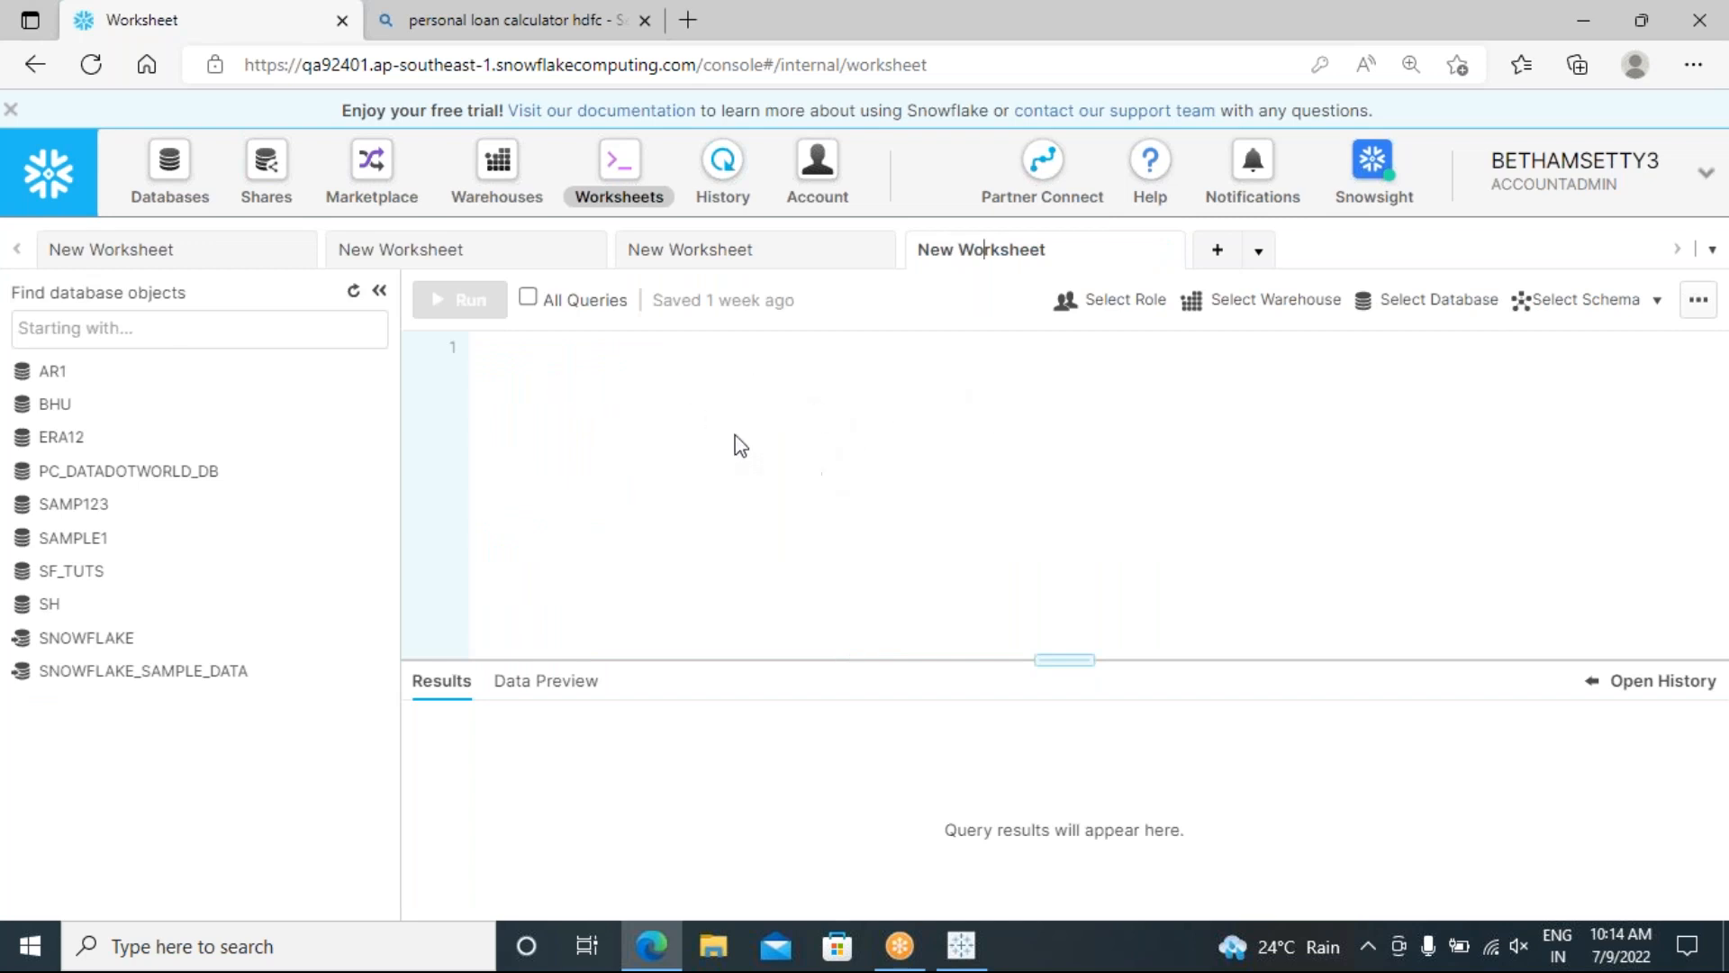
{"action": "left_click", "coordinate": [1218, 256]}
{"action": "left_click", "coordinate": [528, 401]}
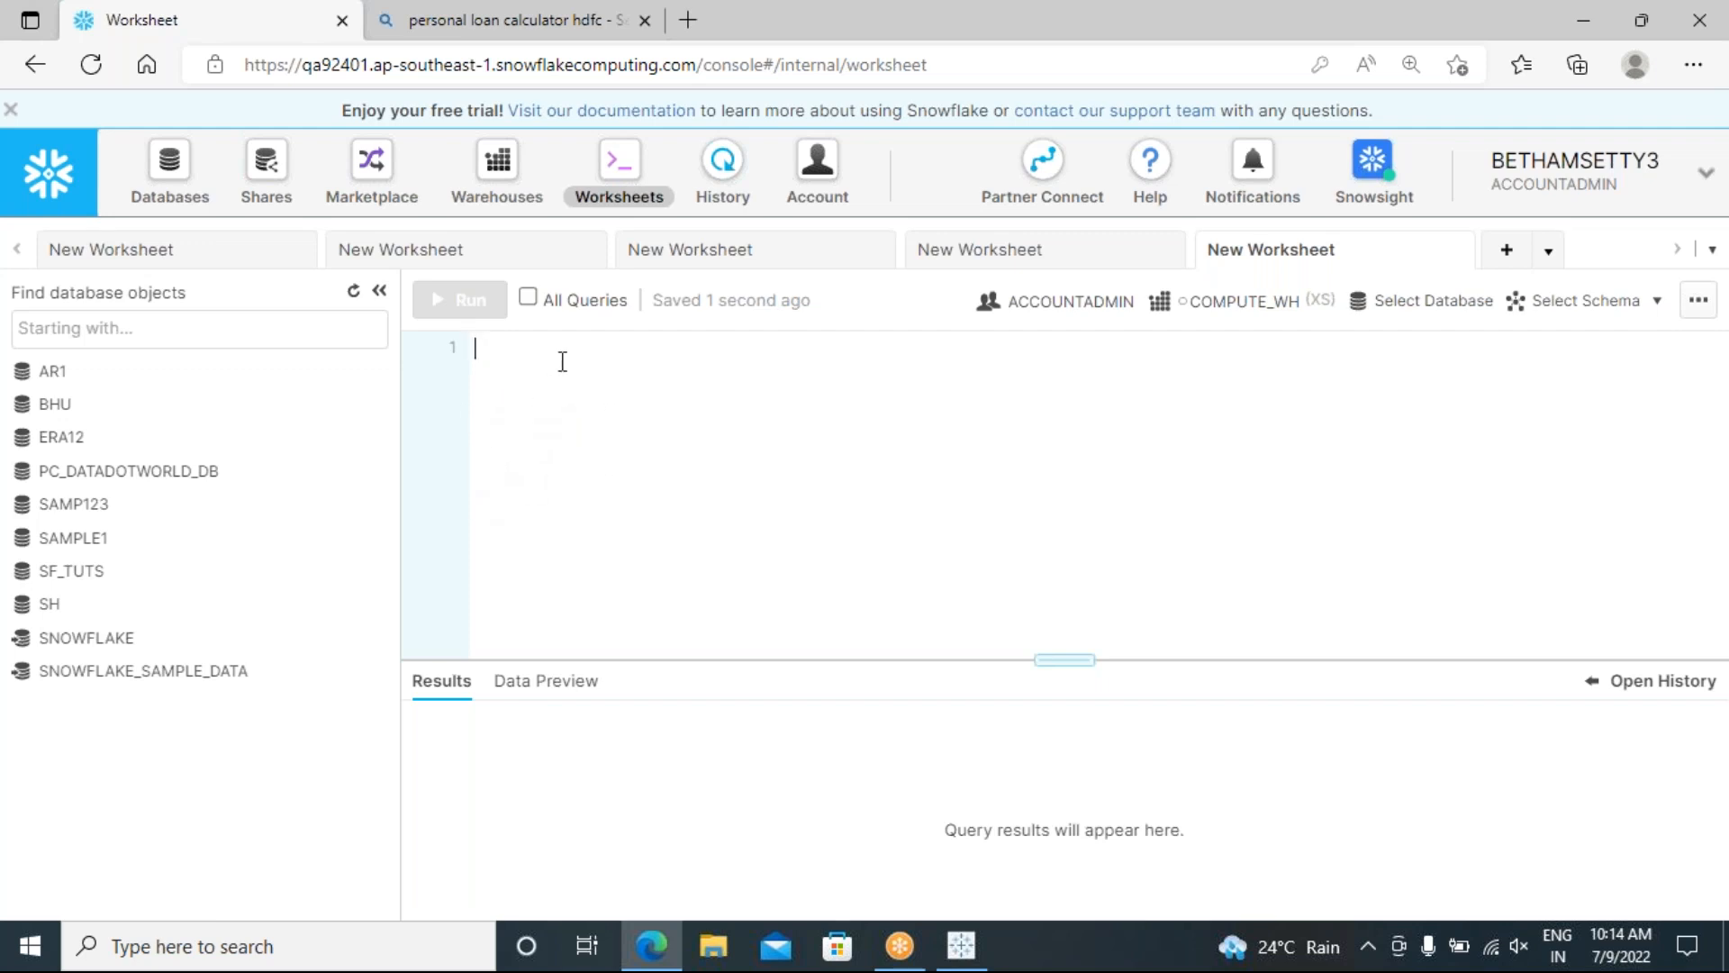
{"action": "key", "text": "Return"}
{"action": "key", "text": "Return"}
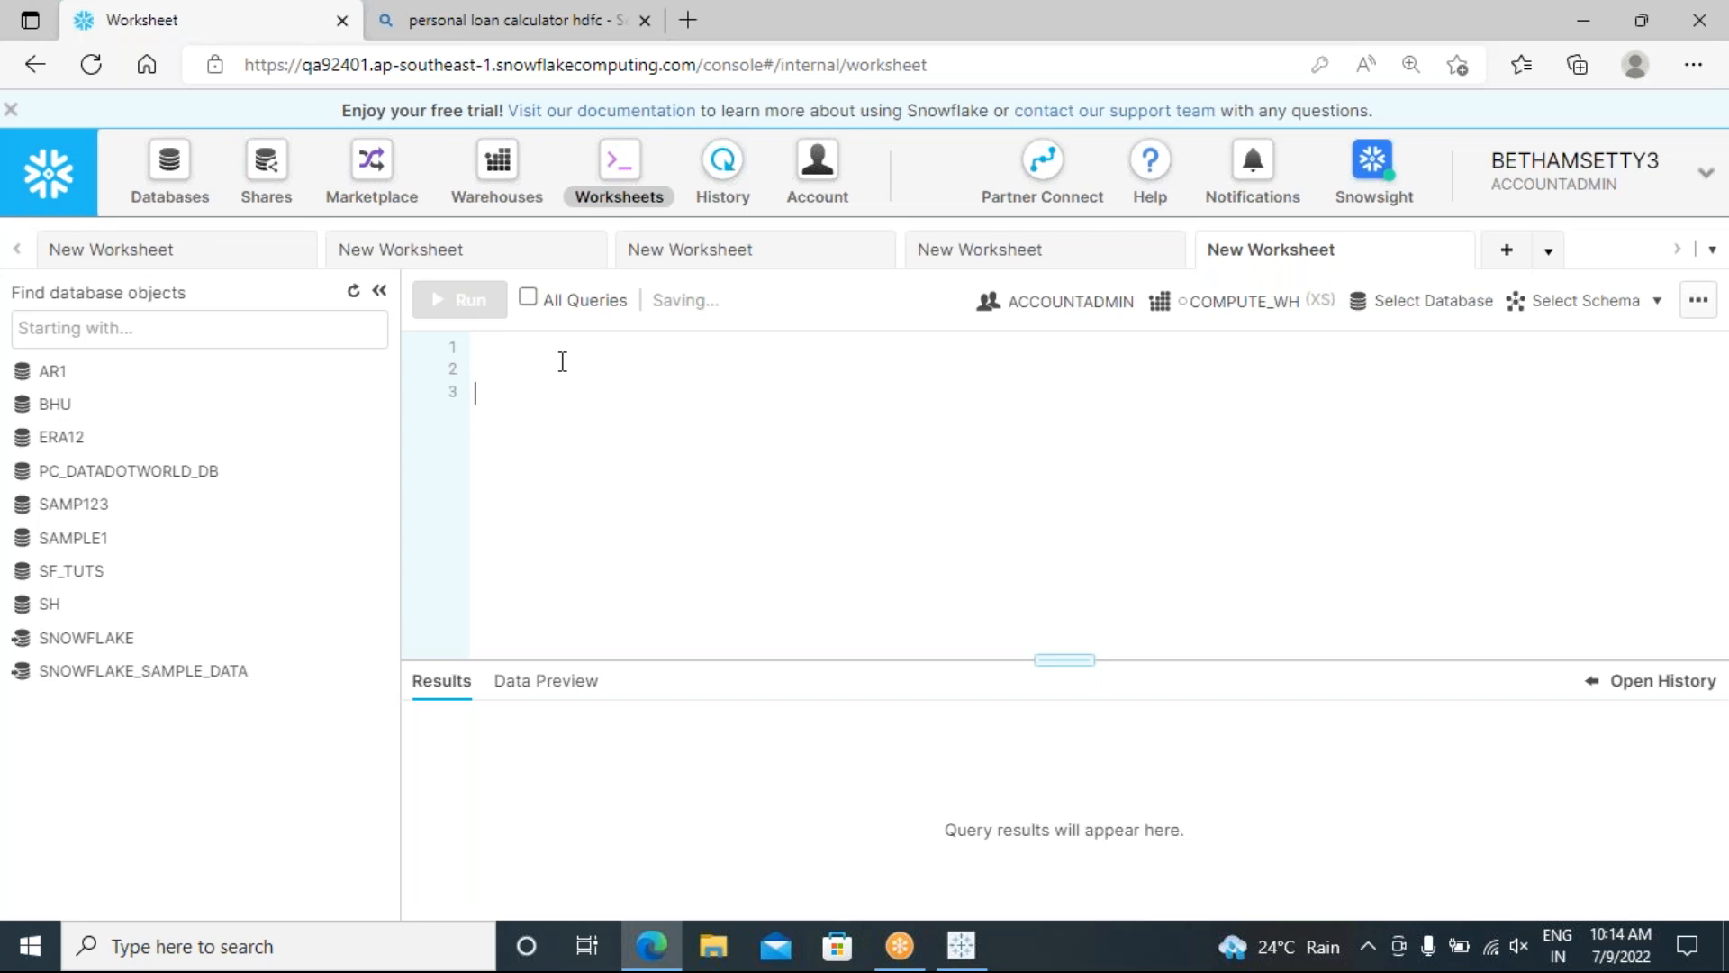
{"action": "key", "text": "Return"}
{"action": "key", "text": "Return"}
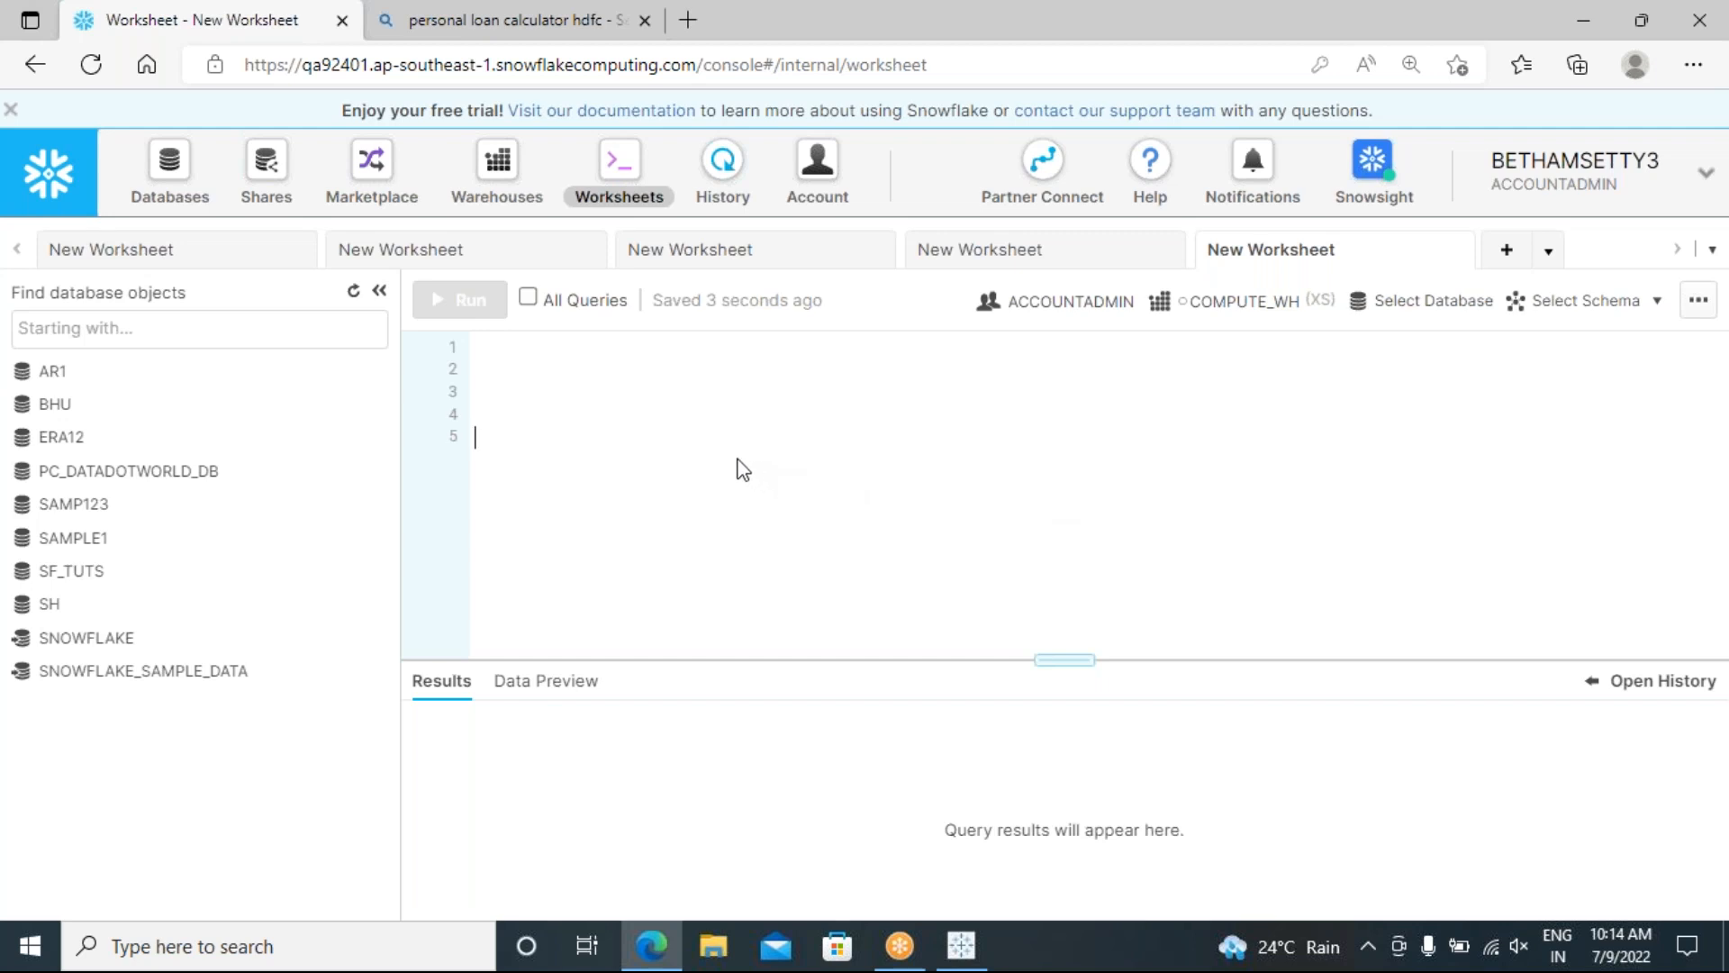
{"action": "key", "text": "BackSpace"}
{"action": "key", "text": "BackSpace"}
{"action": "key", "text": "BackSpace"}
{"action": "key", "text": "BackSpace"}
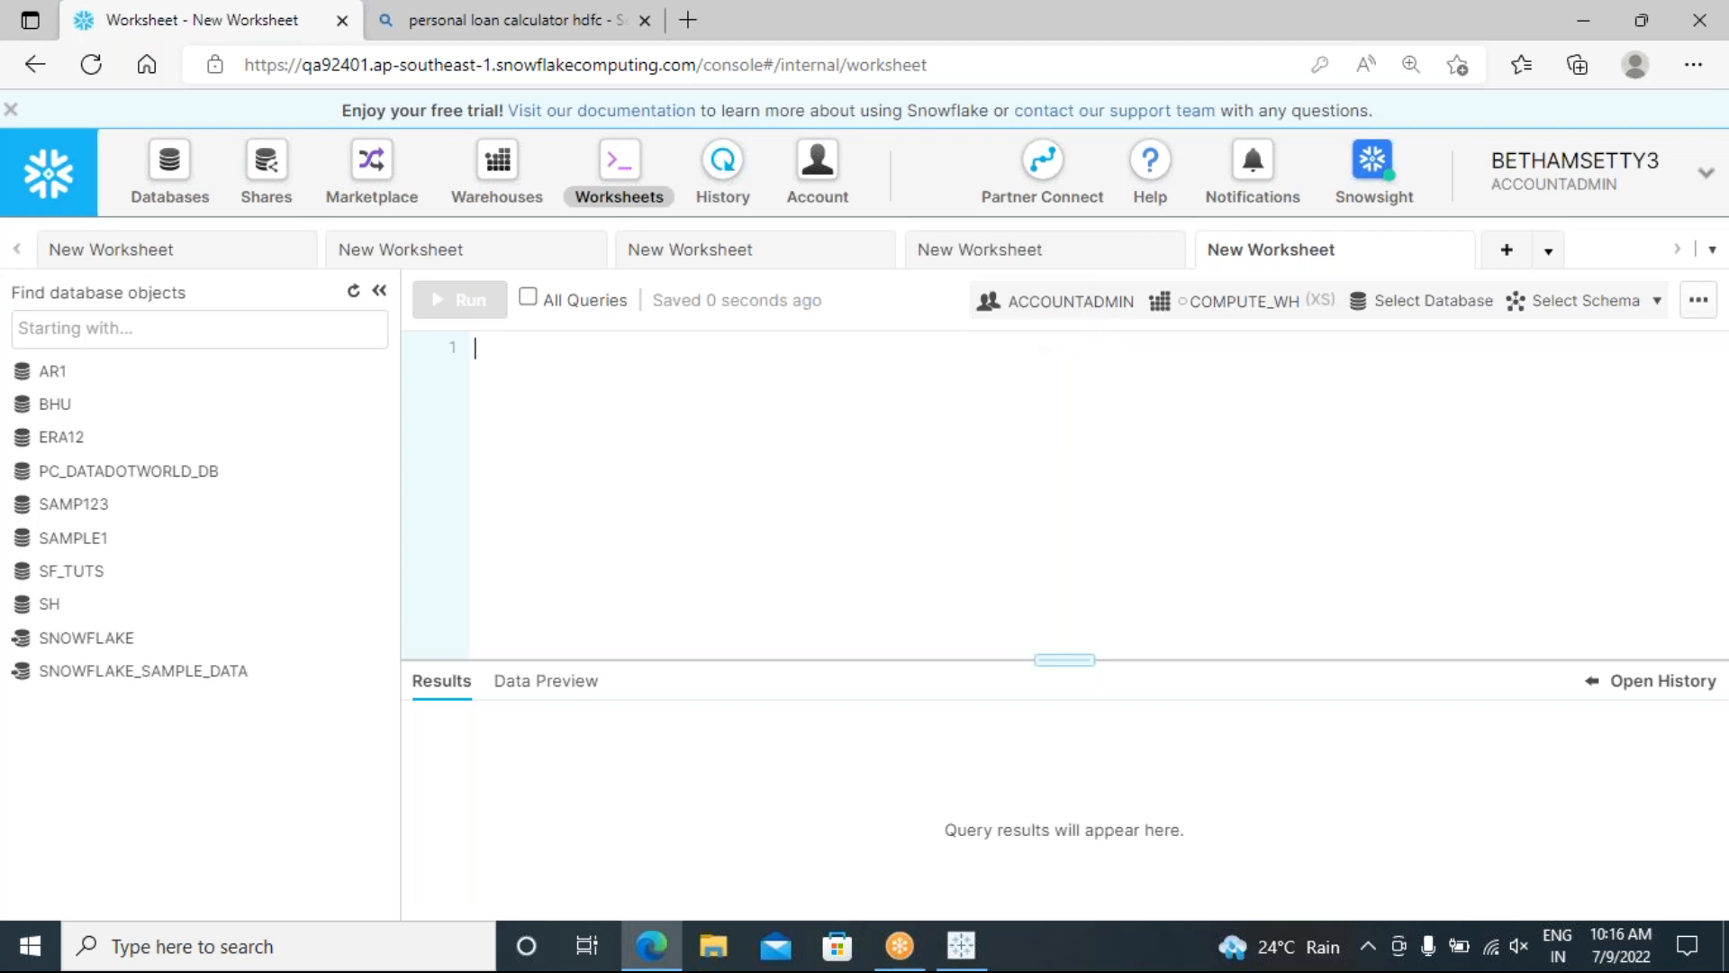
{"action": "left_click", "coordinate": [1687, 190]}
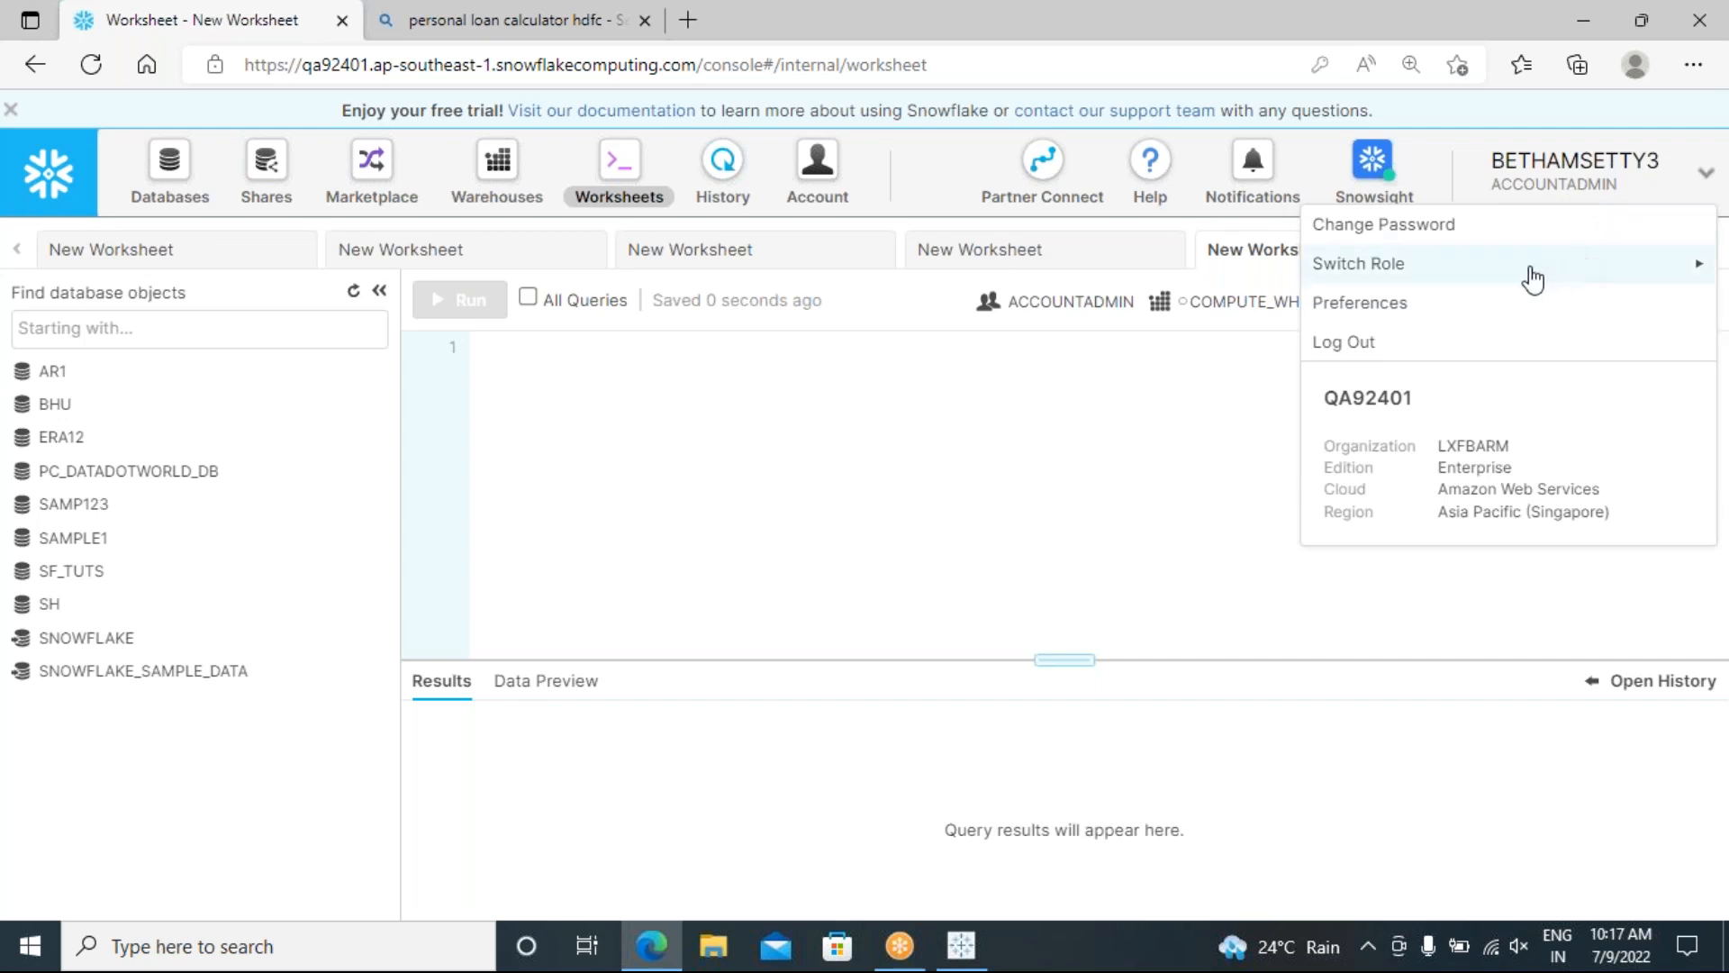
{"action": "mouse_move", "coordinate": [1447, 270]}
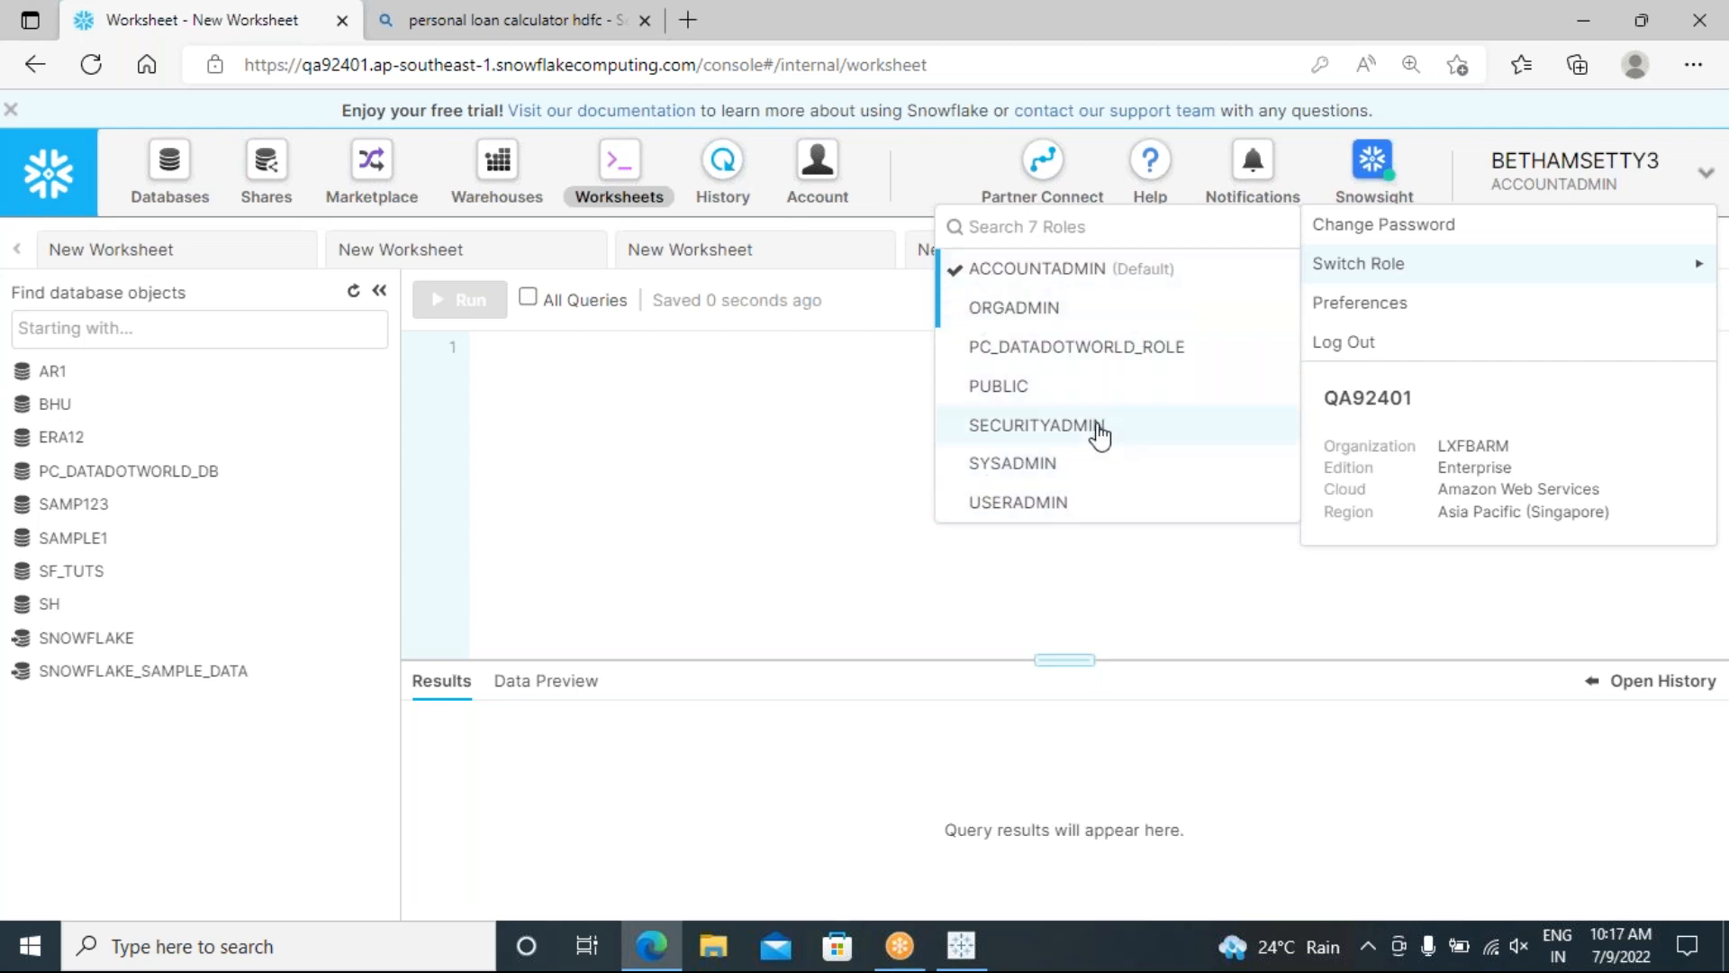
{"action": "left_click", "coordinate": [1020, 472]}
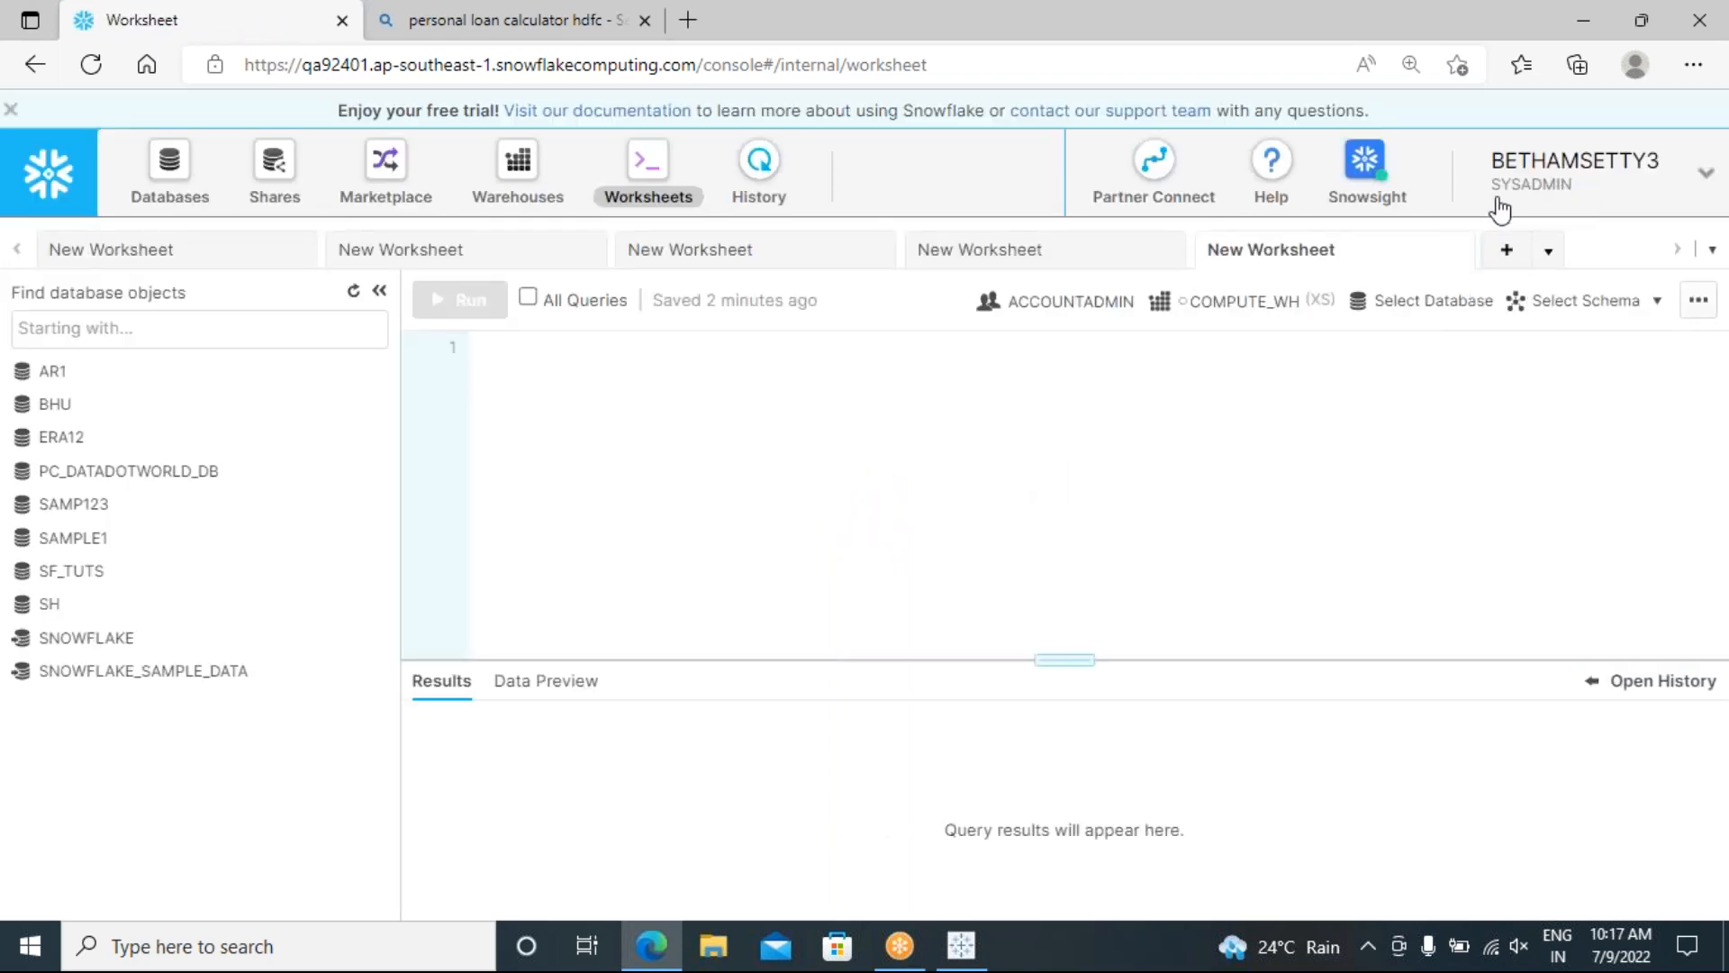
{"action": "left_click", "coordinate": [1706, 175]}
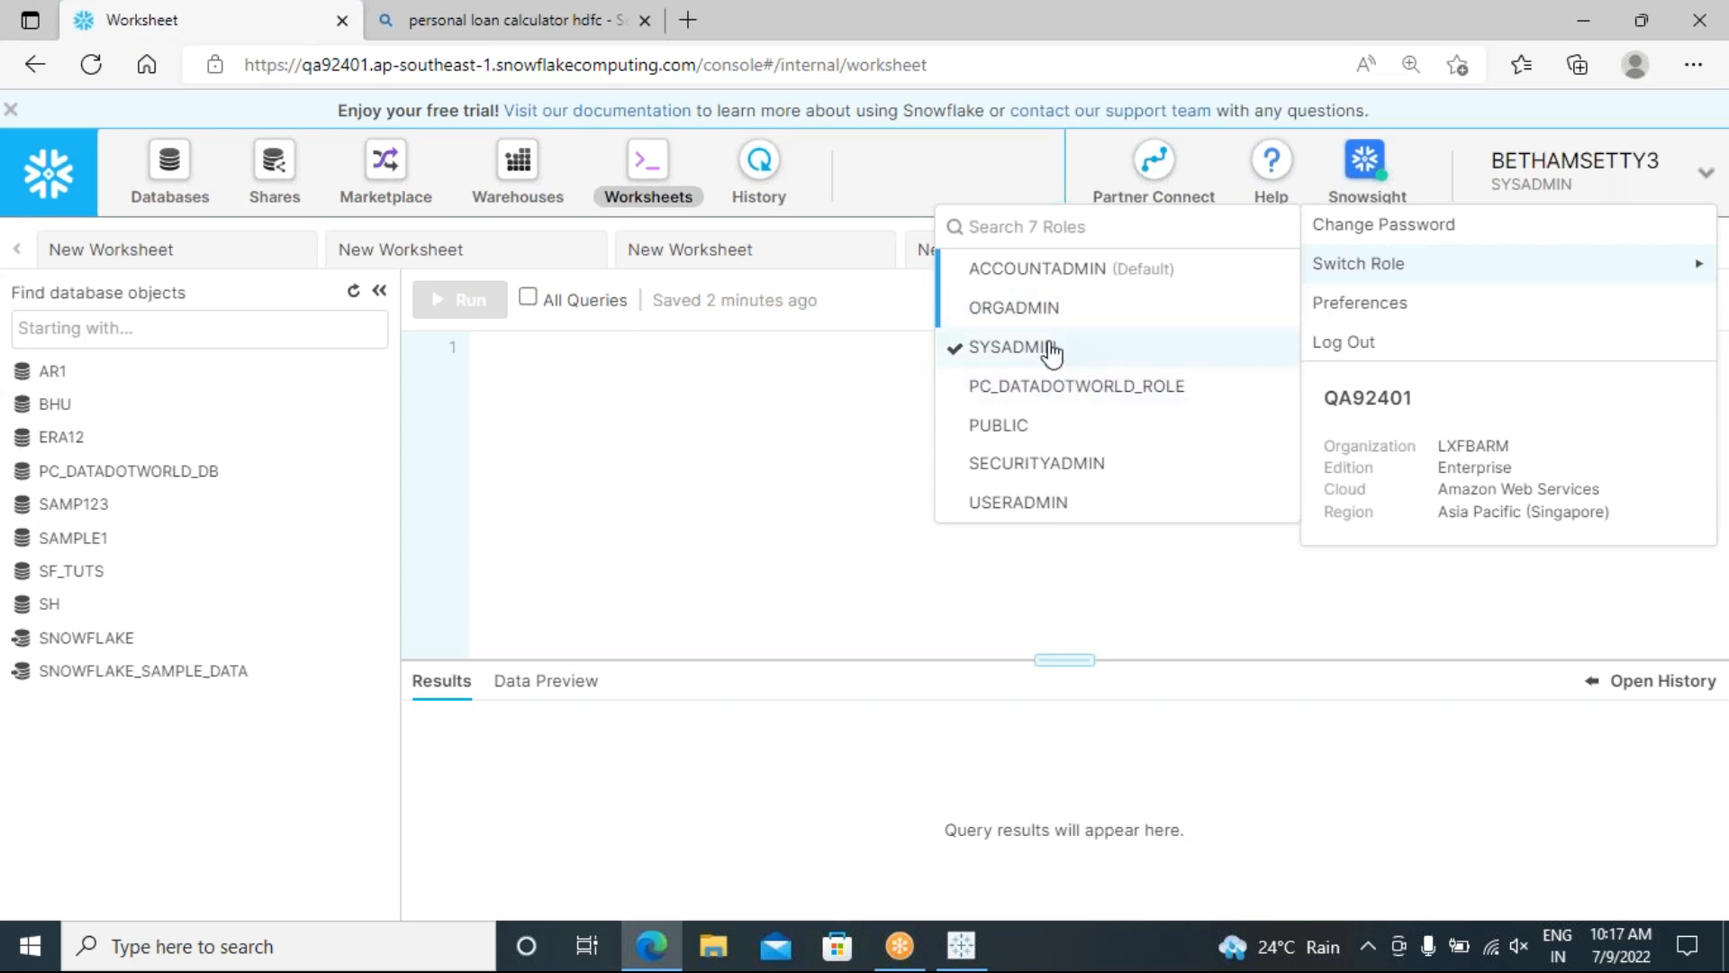
{"action": "left_click", "coordinate": [823, 375]}
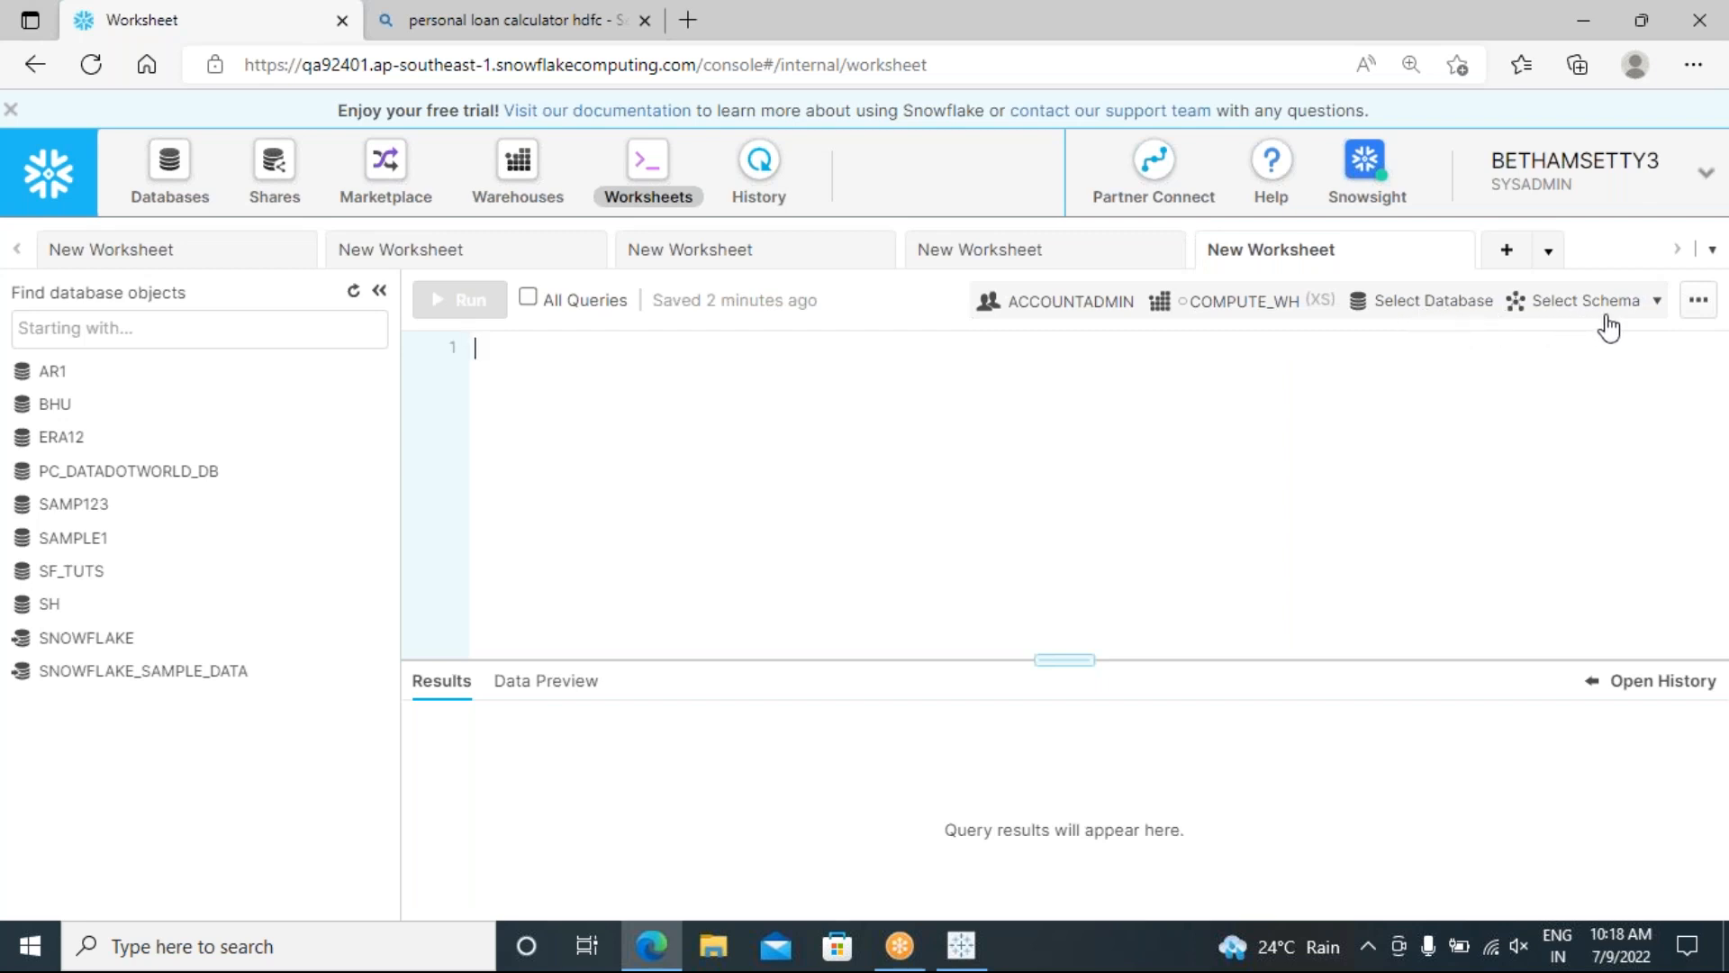
Step: Set the worksheet context to database BHU with schema PUBLIC, then close the panel
{"action": "left_click", "coordinate": [1458, 306]}
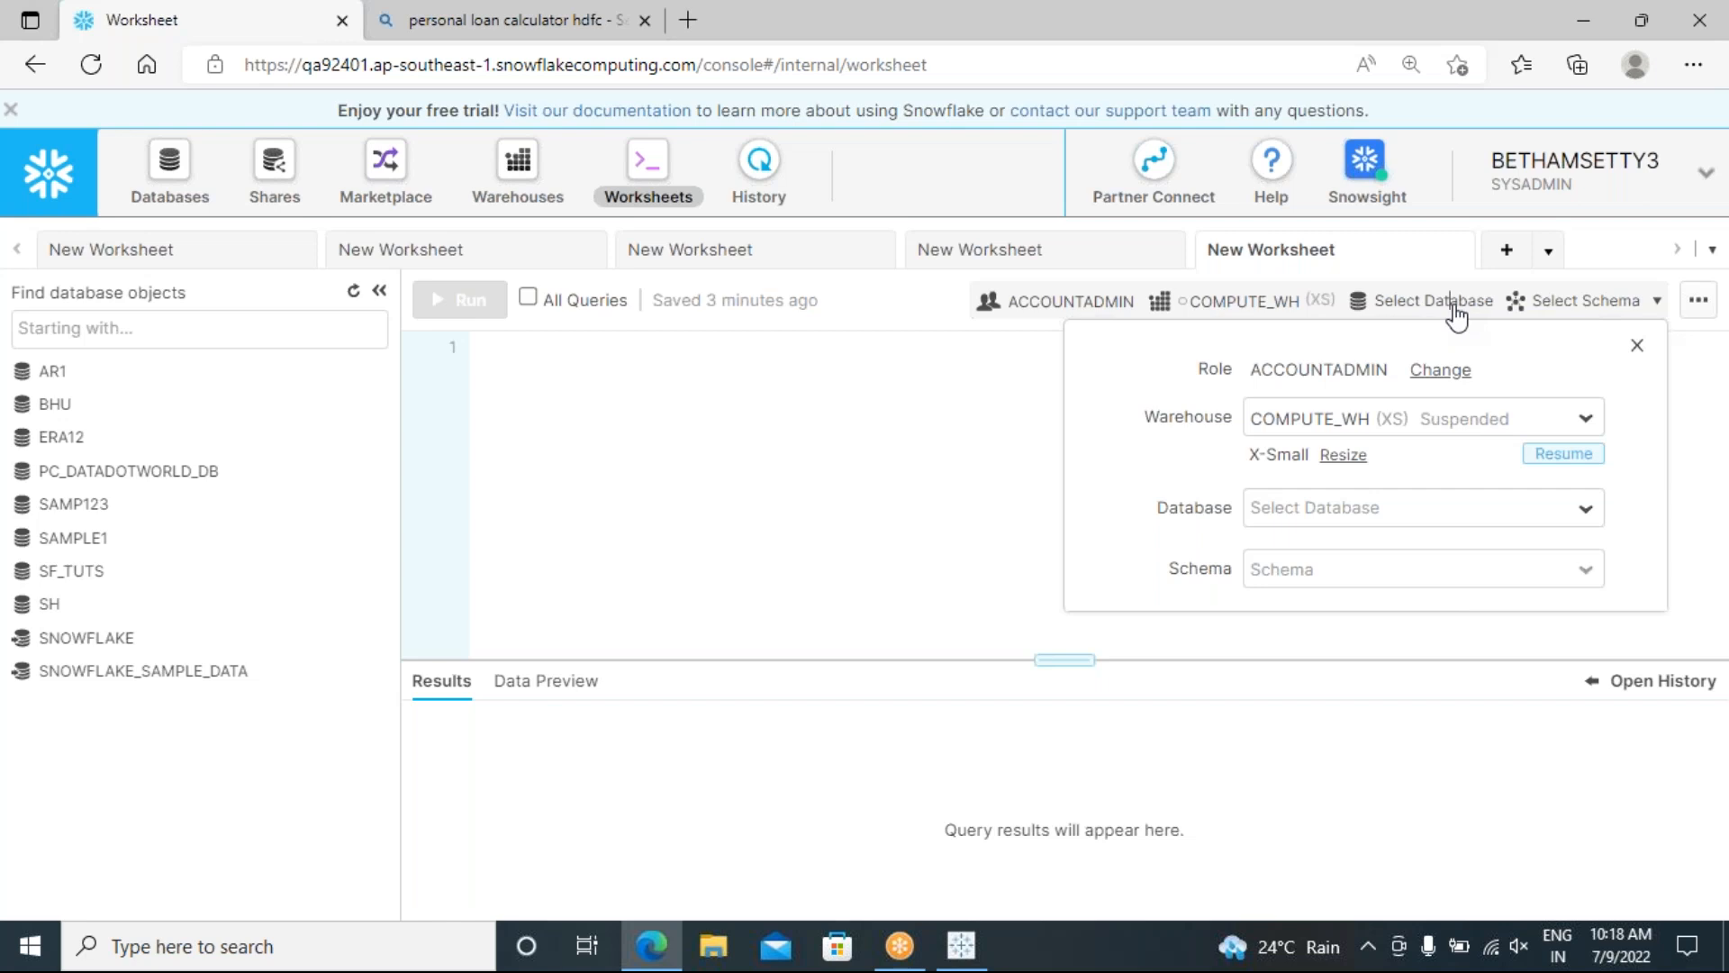
{"action": "left_click", "coordinate": [1587, 510]}
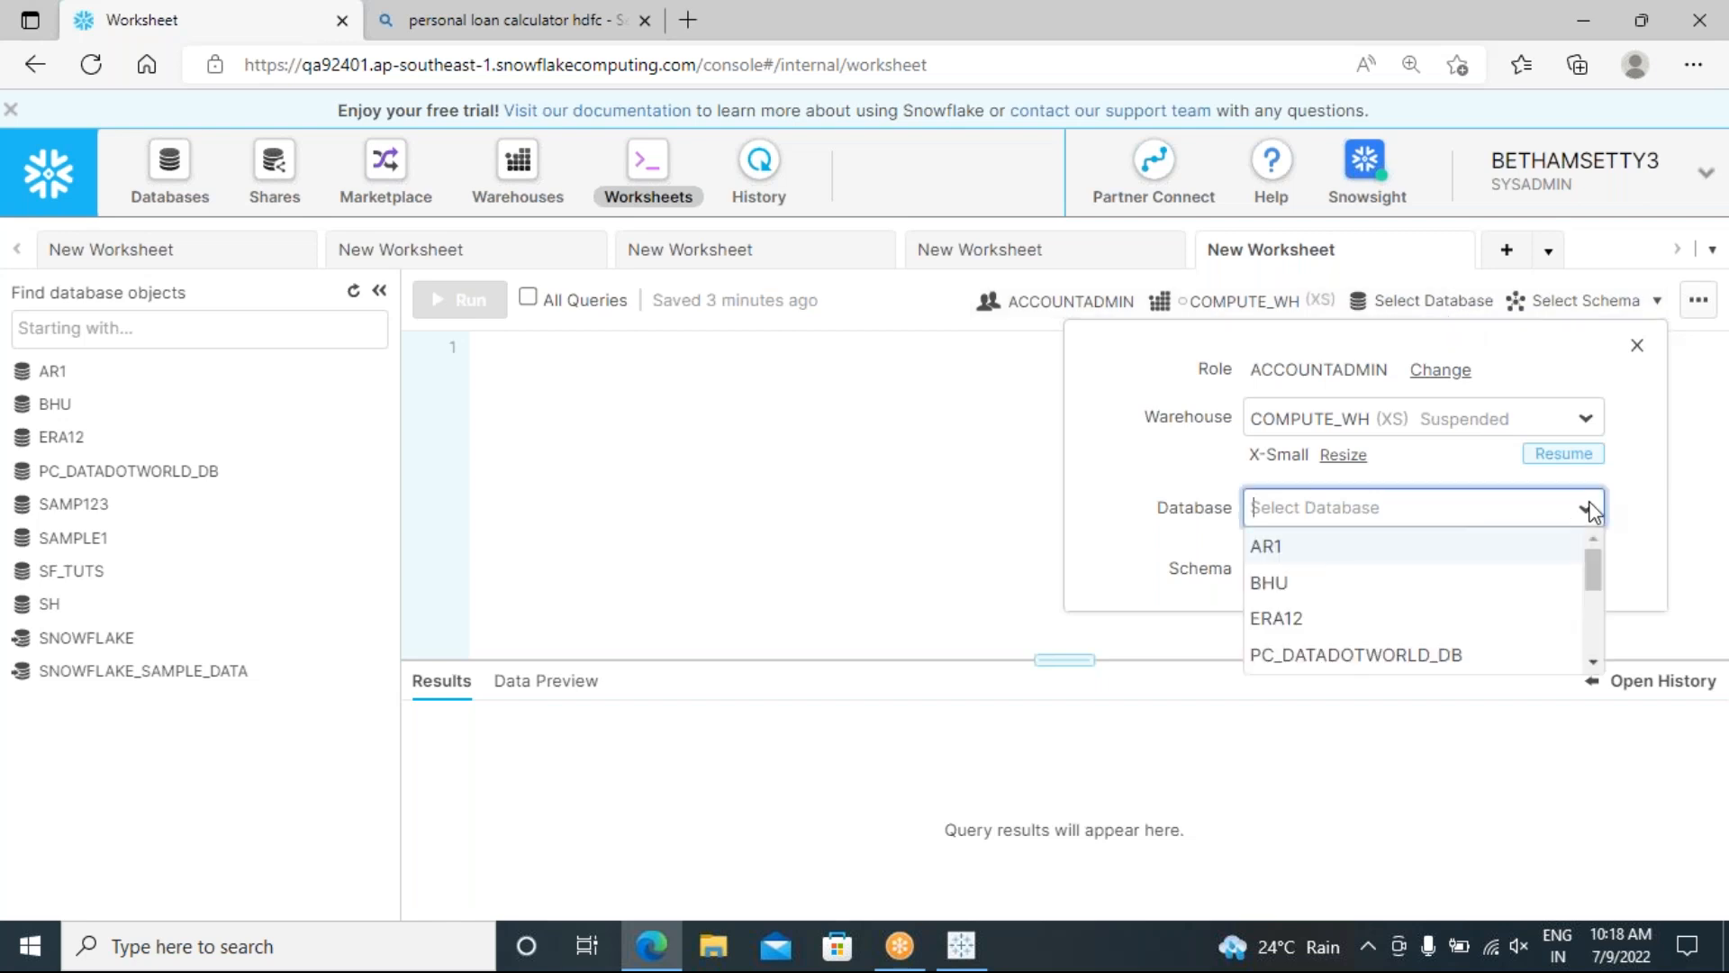
{"action": "left_click", "coordinate": [1277, 586]}
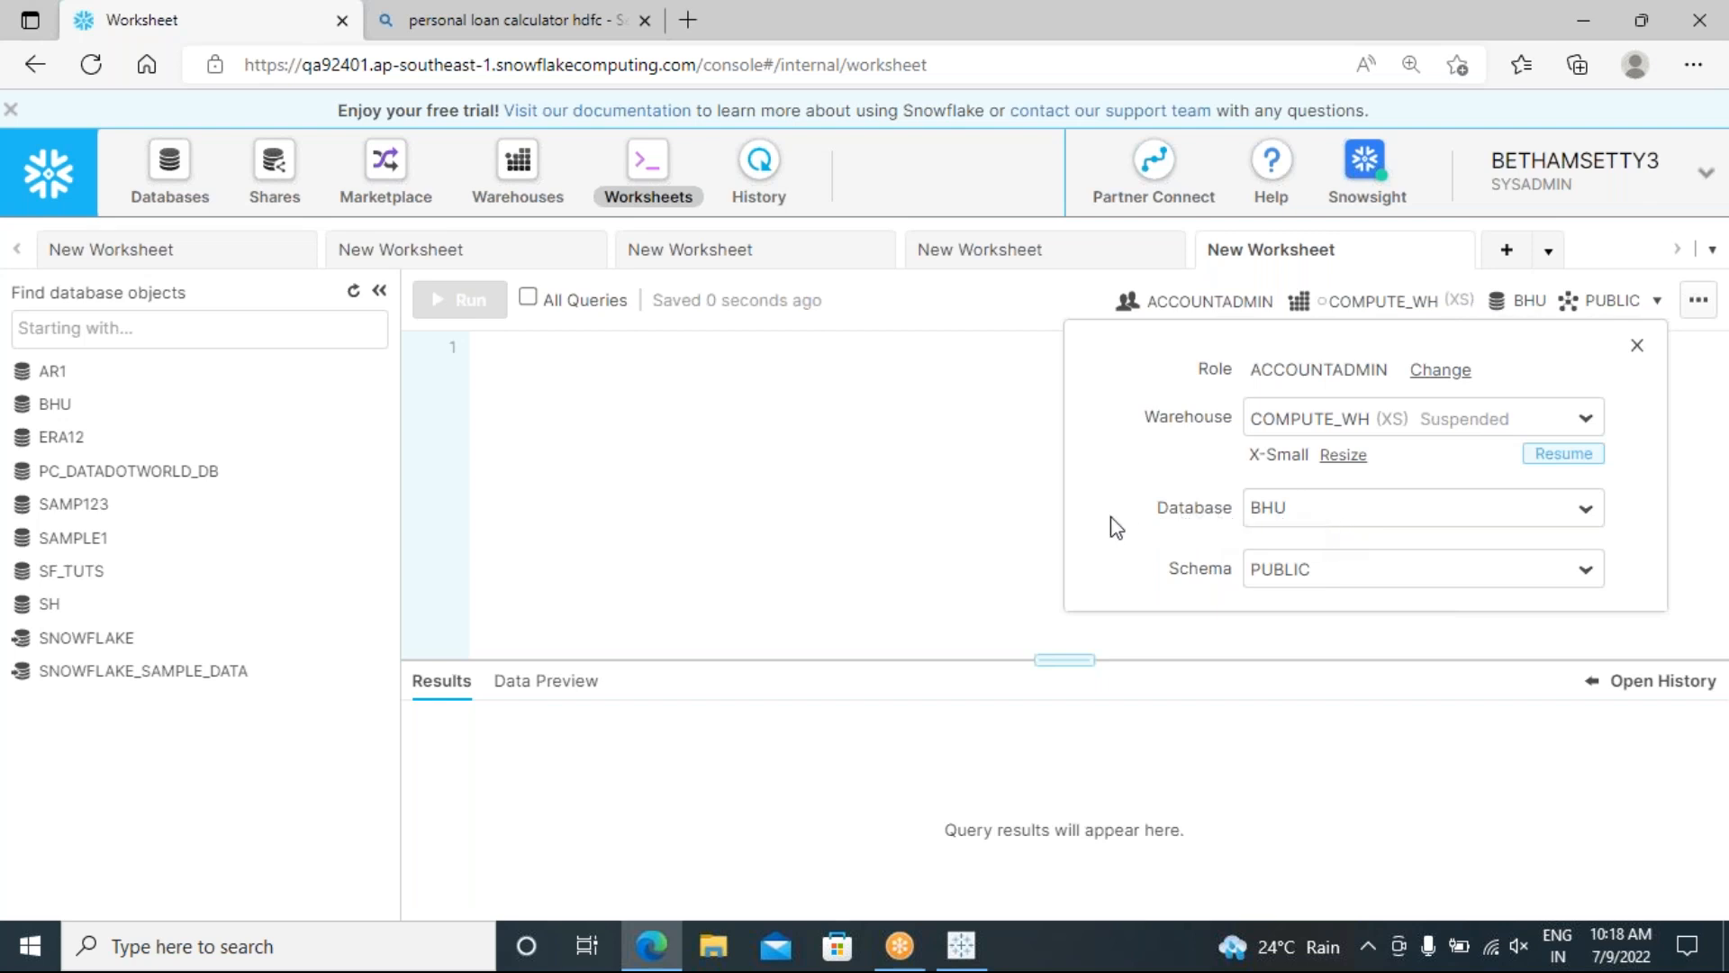
{"action": "left_click", "coordinate": [1349, 574]}
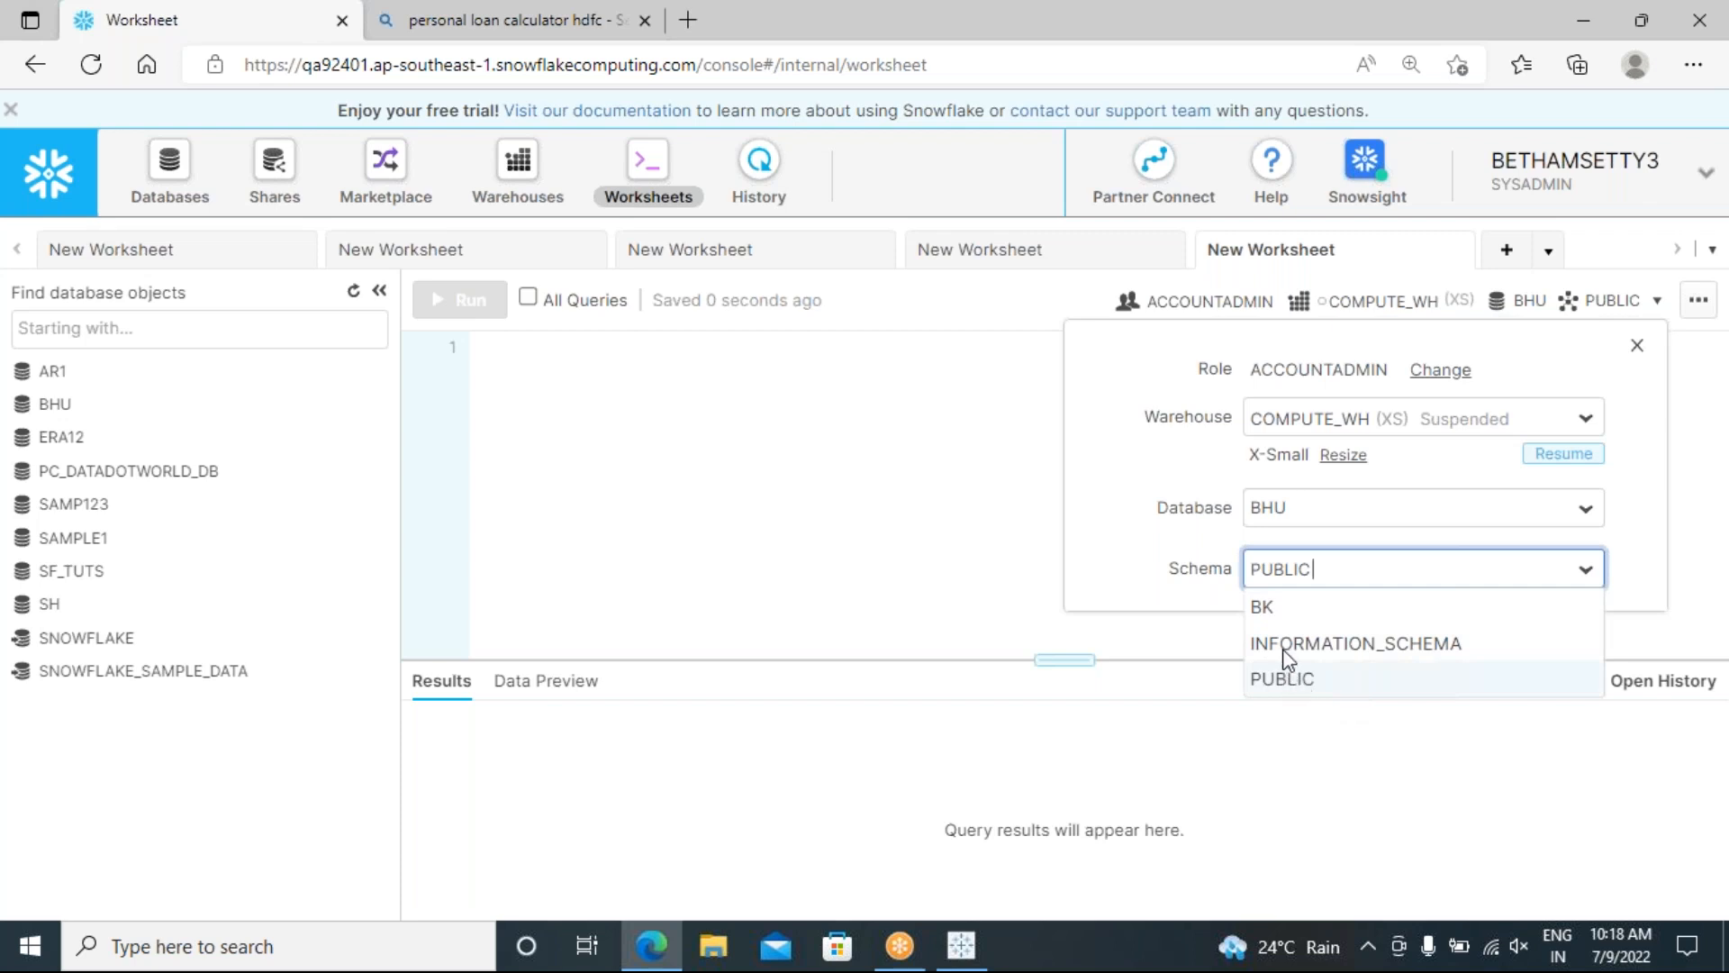
{"action": "left_click", "coordinate": [1209, 623]}
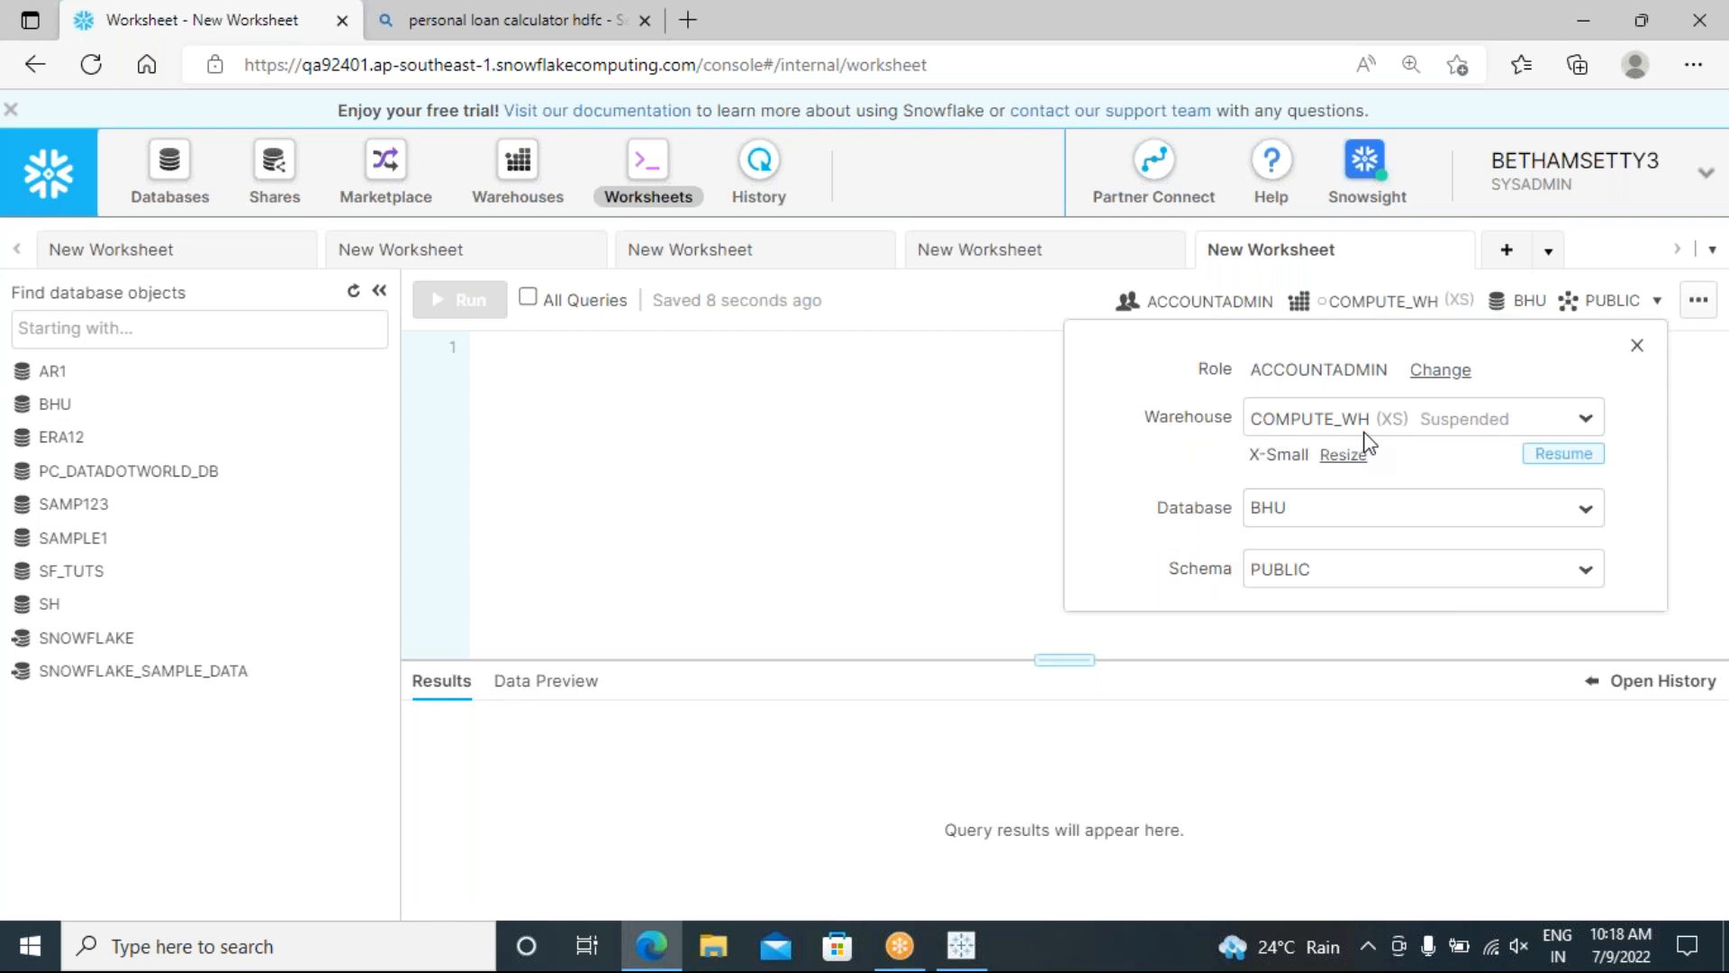
{"action": "left_click", "coordinate": [1637, 350]}
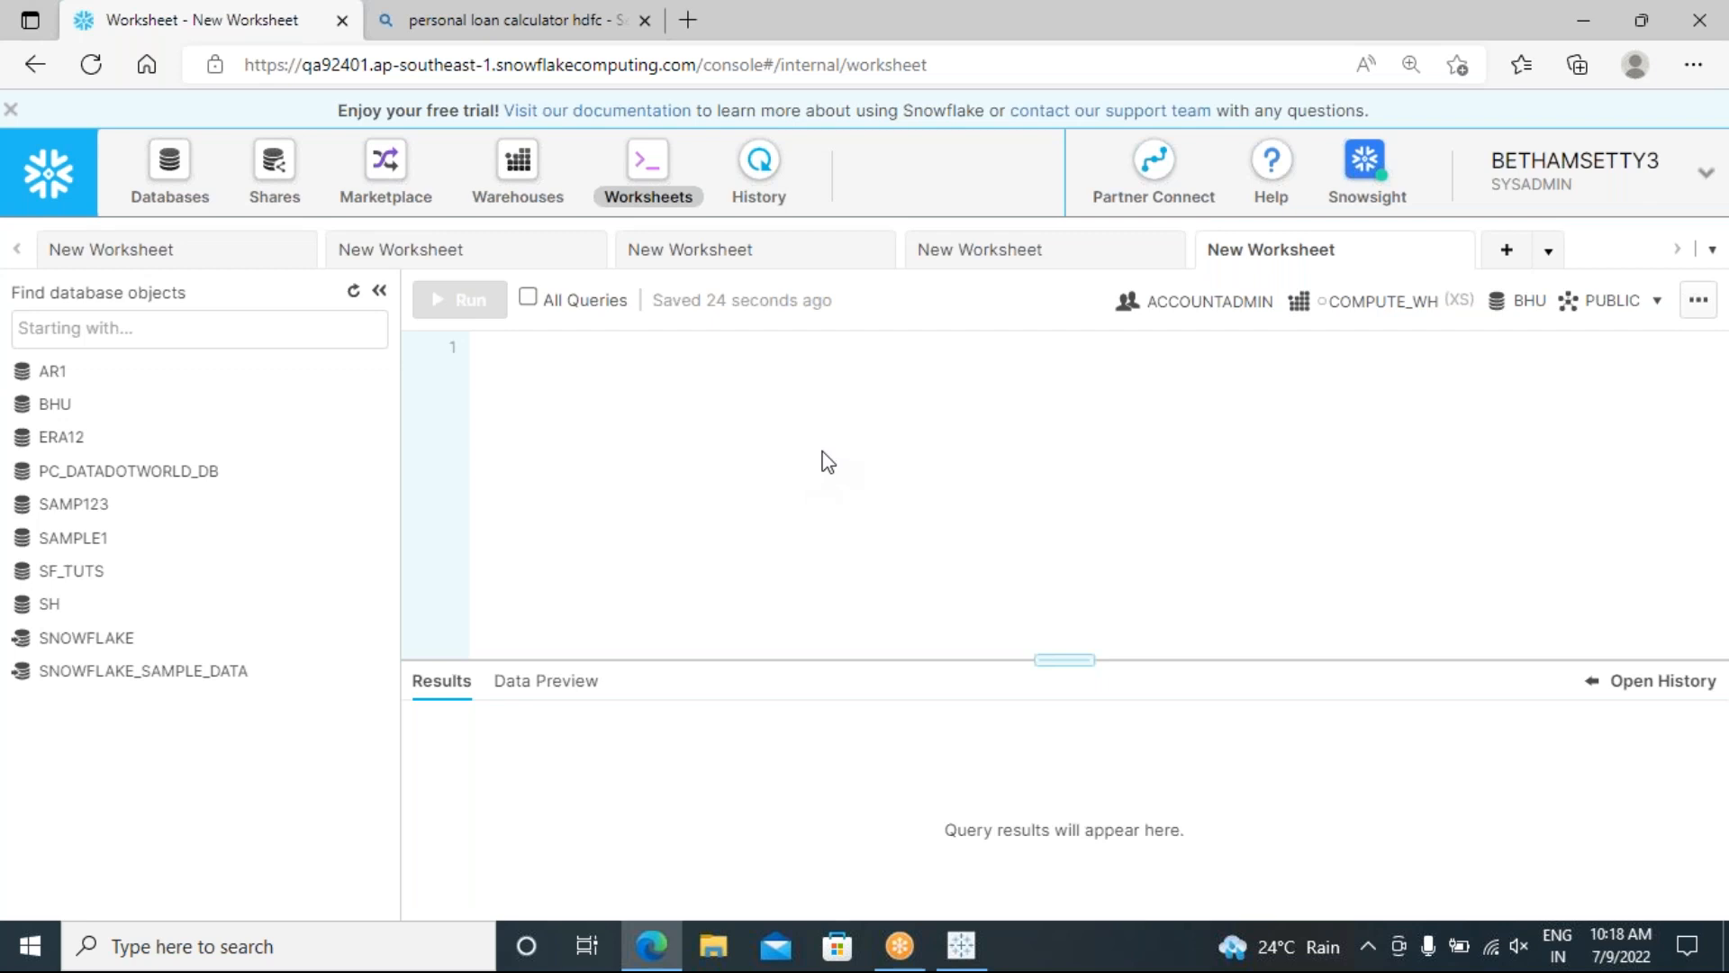
Step: Start creating a new warehouse named tableau_1 from the Warehouses page
{"action": "left_click", "coordinate": [519, 194]}
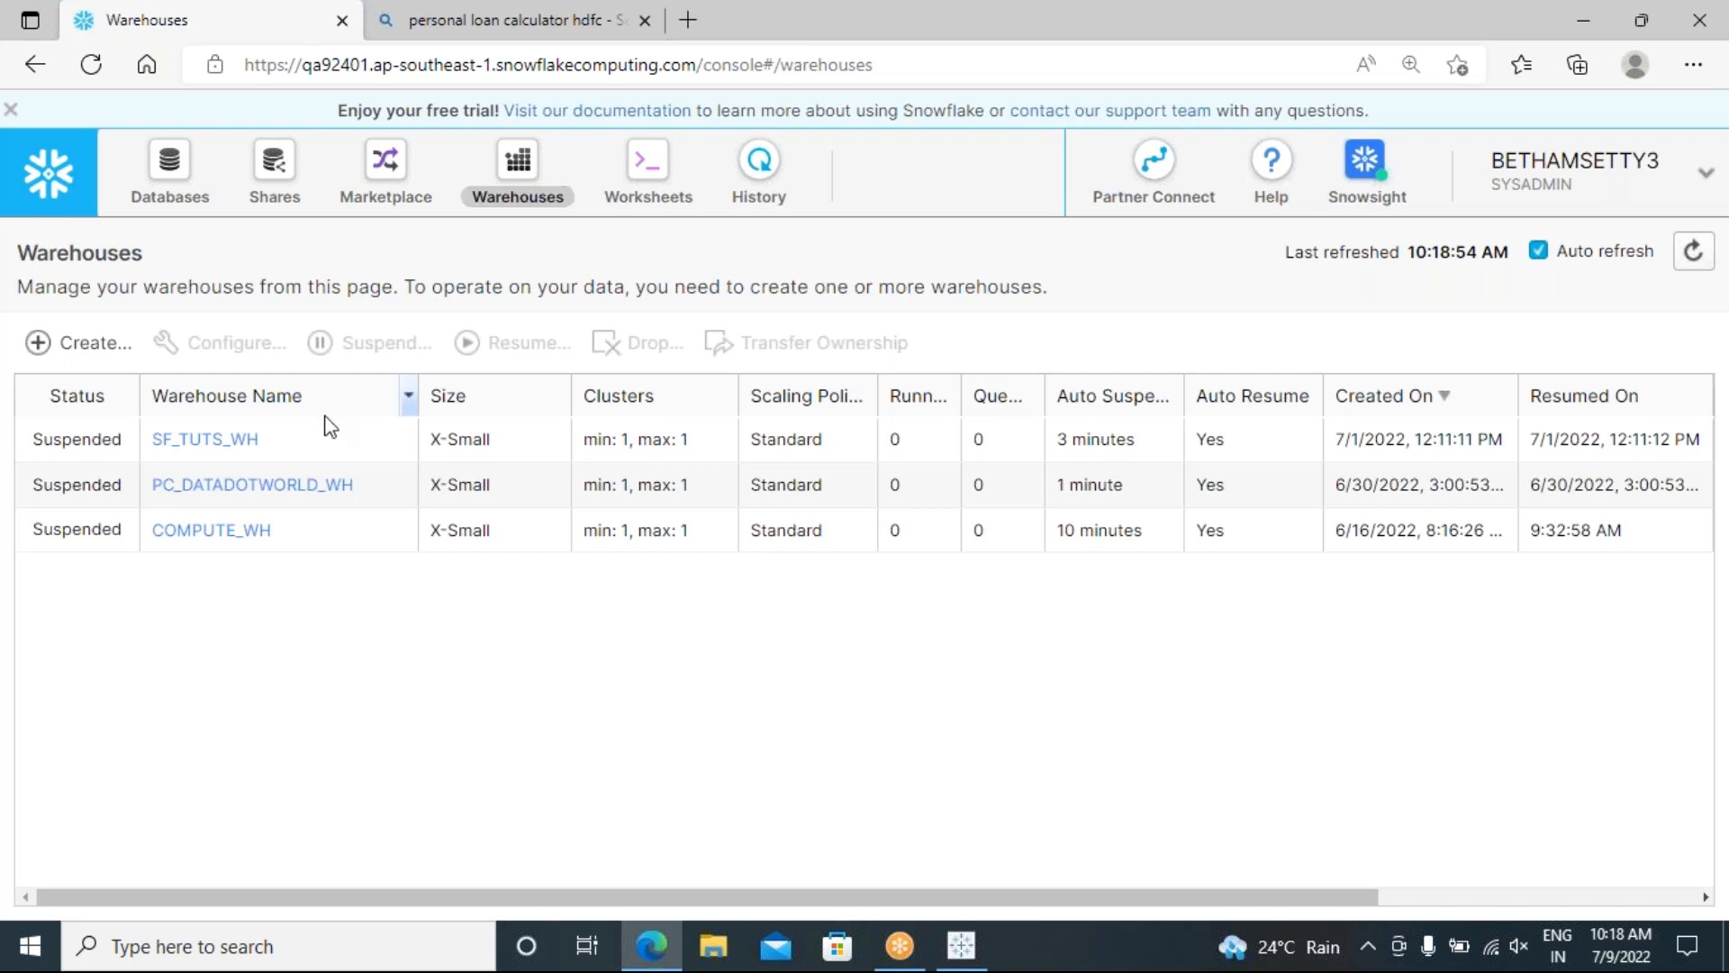
{"action": "left_click", "coordinate": [70, 358]}
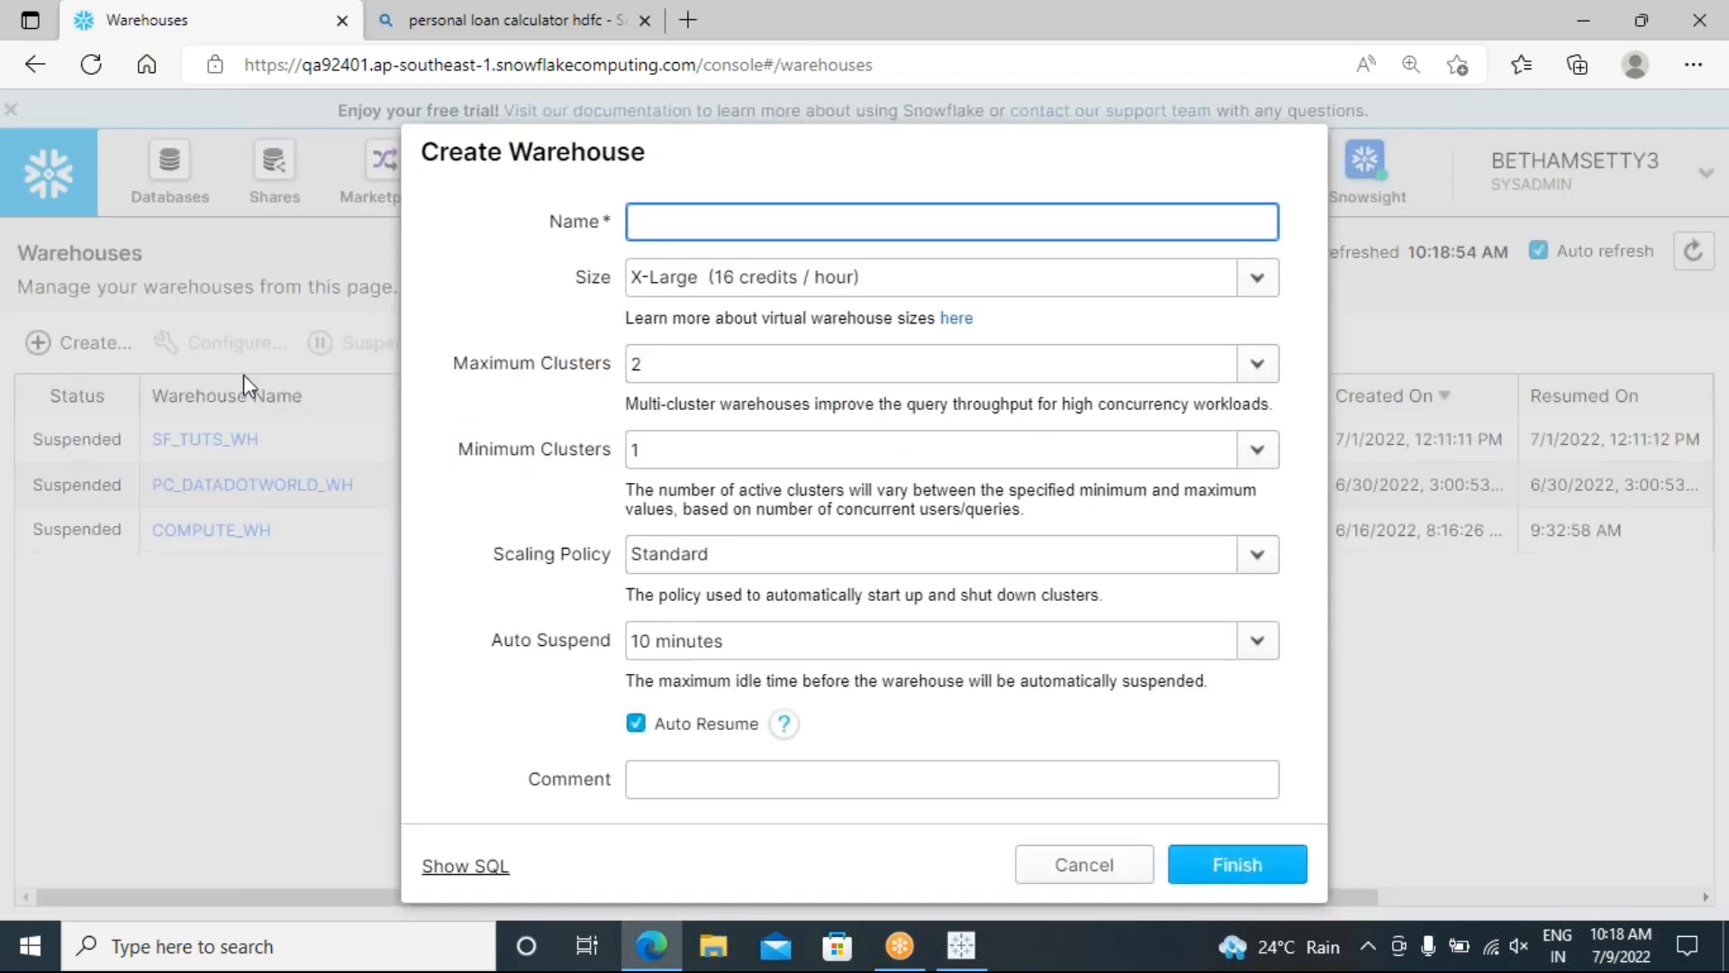
{"action": "left_click", "coordinate": [690, 219]}
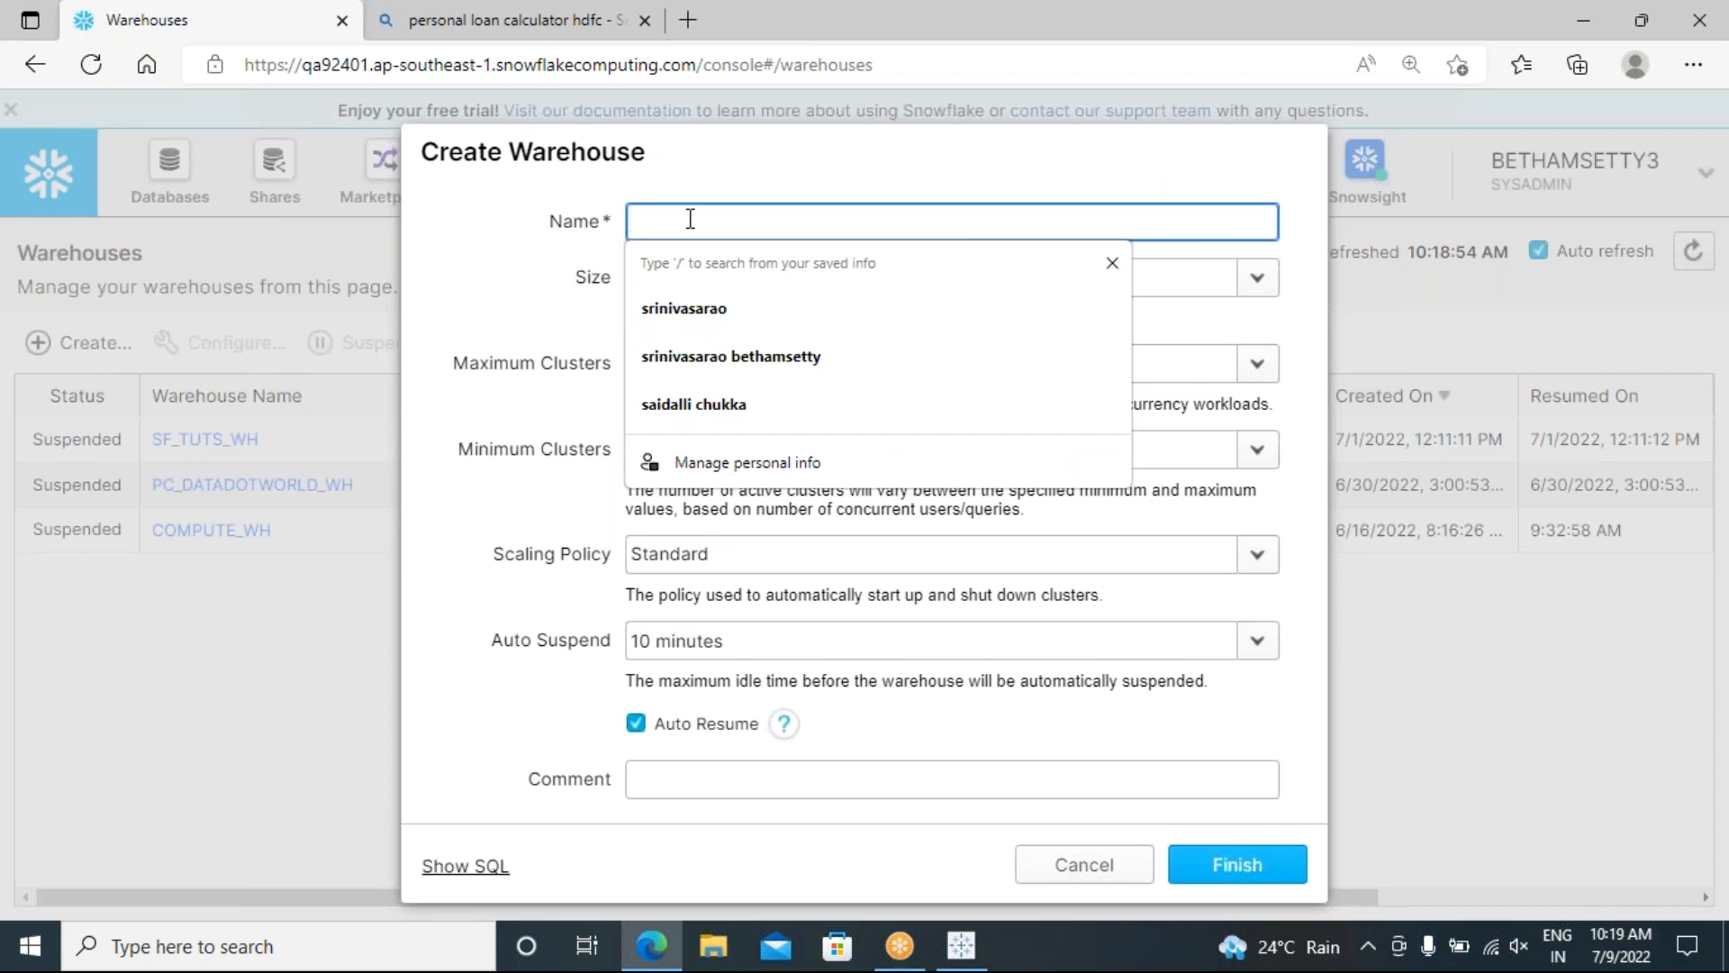
{"action": "type", "text": "ta"}
{"action": "type", "text": "bleau_1"}
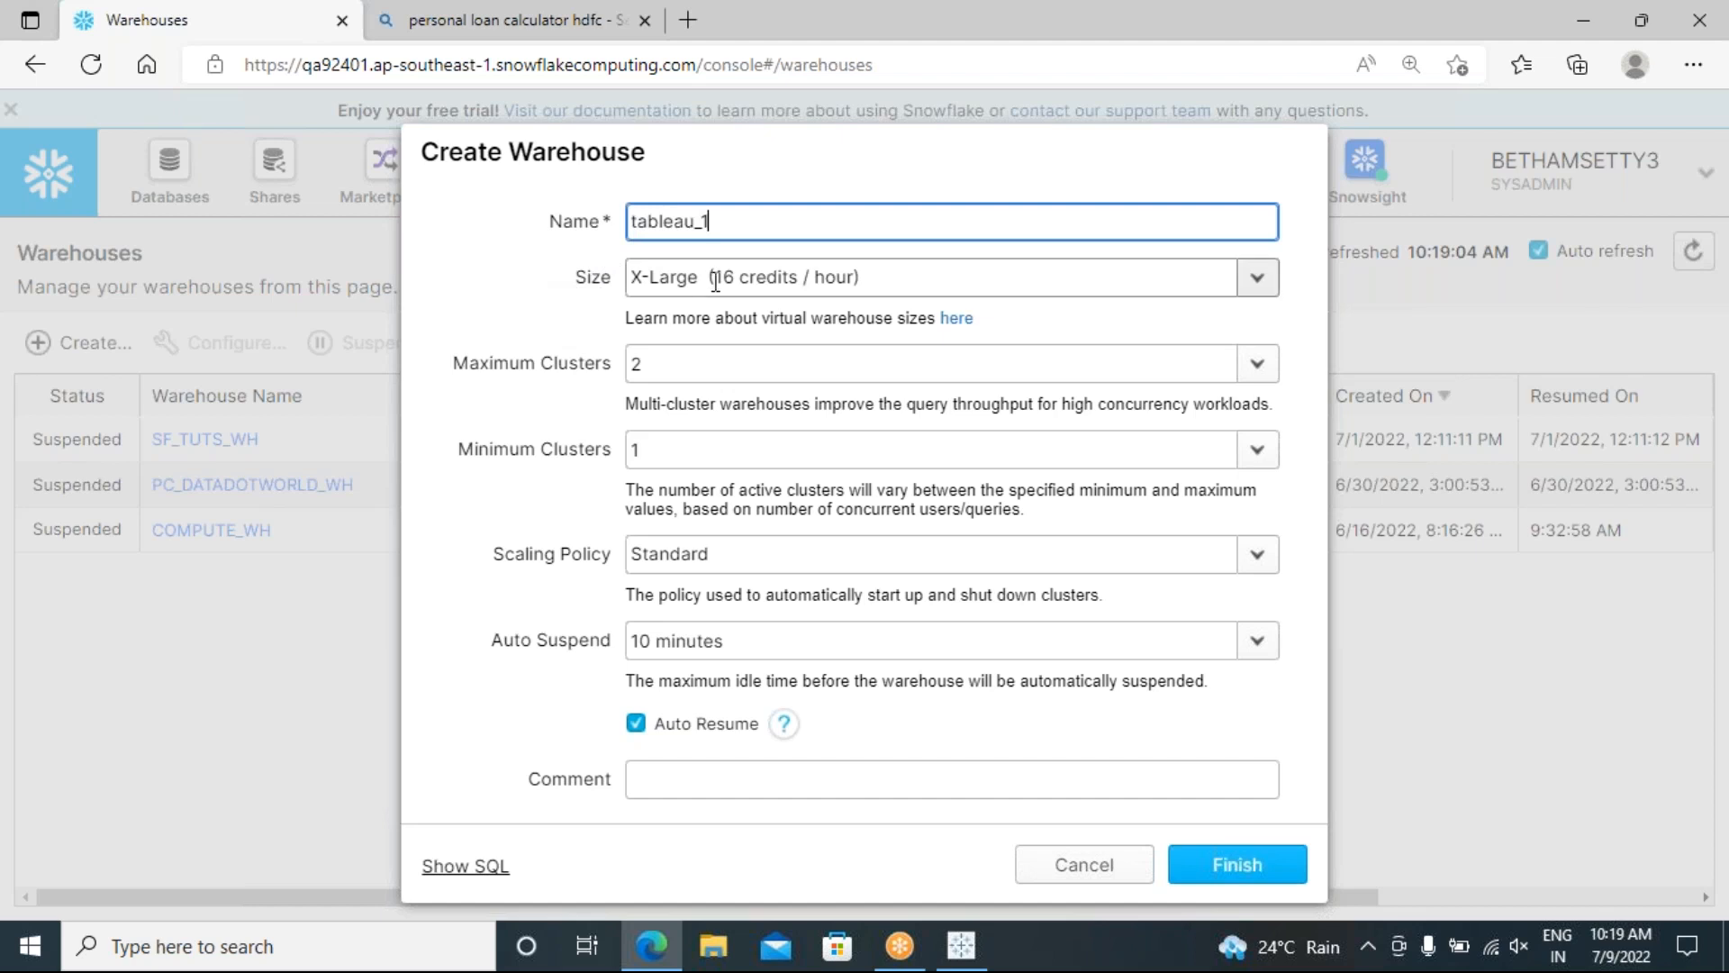
Step: Set the new warehouse size to X-Small
{"action": "left_click", "coordinate": [747, 279]}
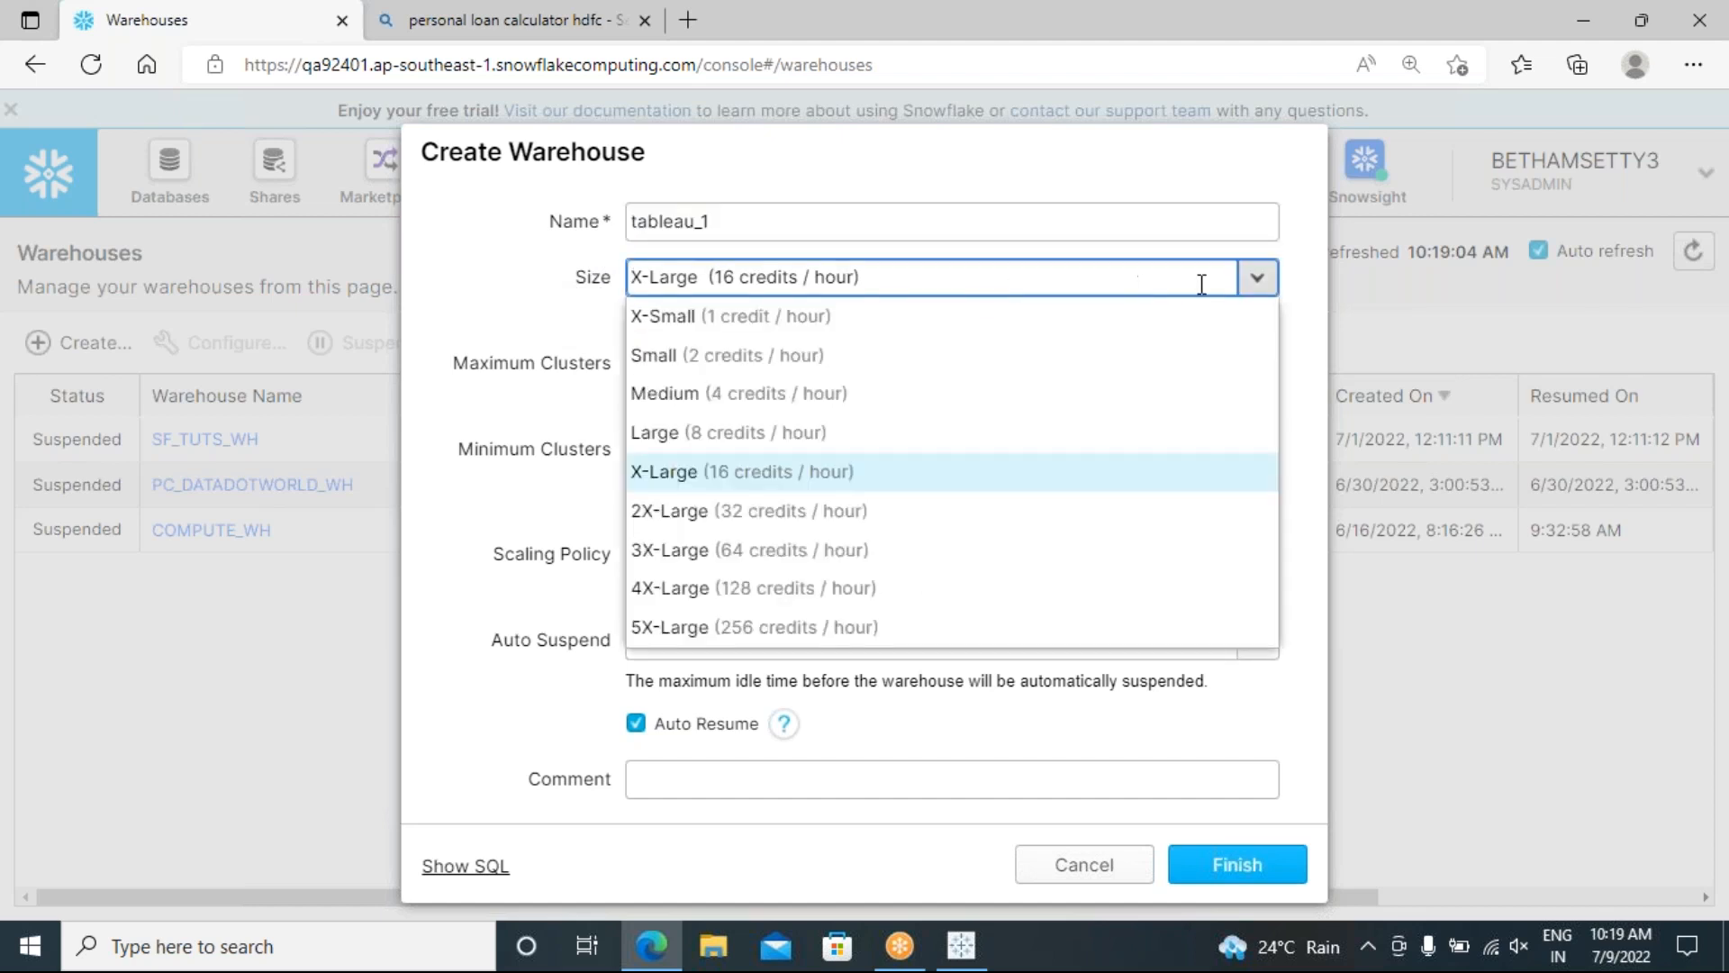
{"action": "left_click", "coordinate": [663, 318]}
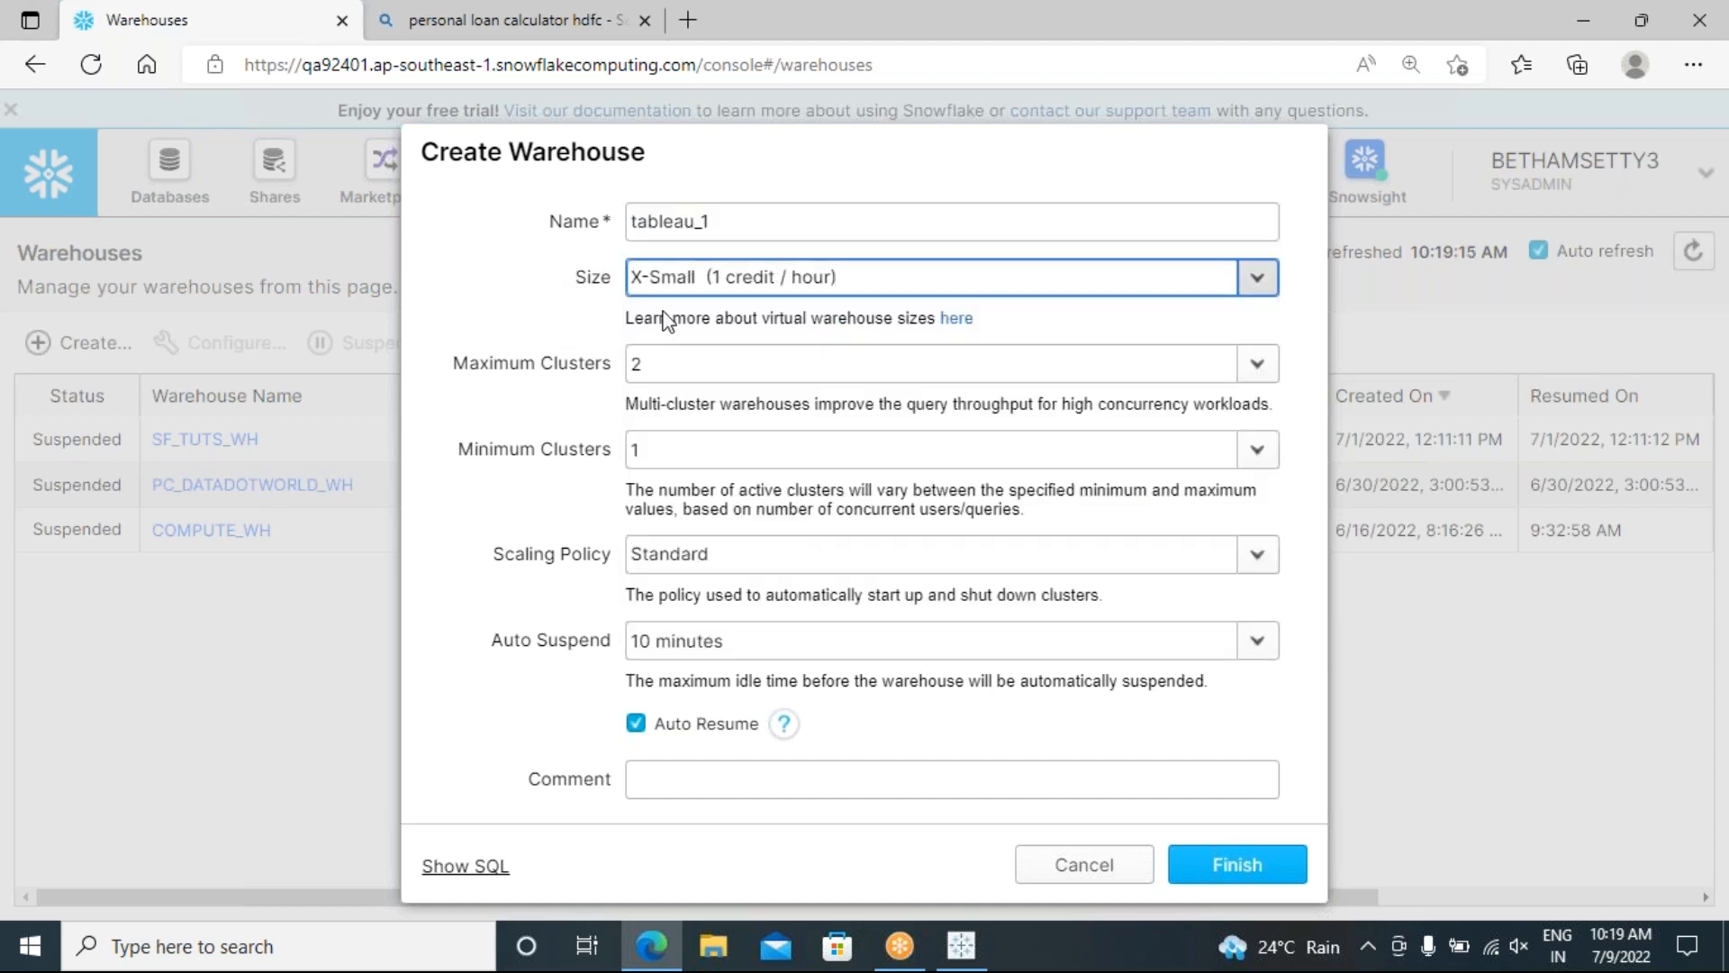
{"action": "left_click", "coordinate": [1257, 278]}
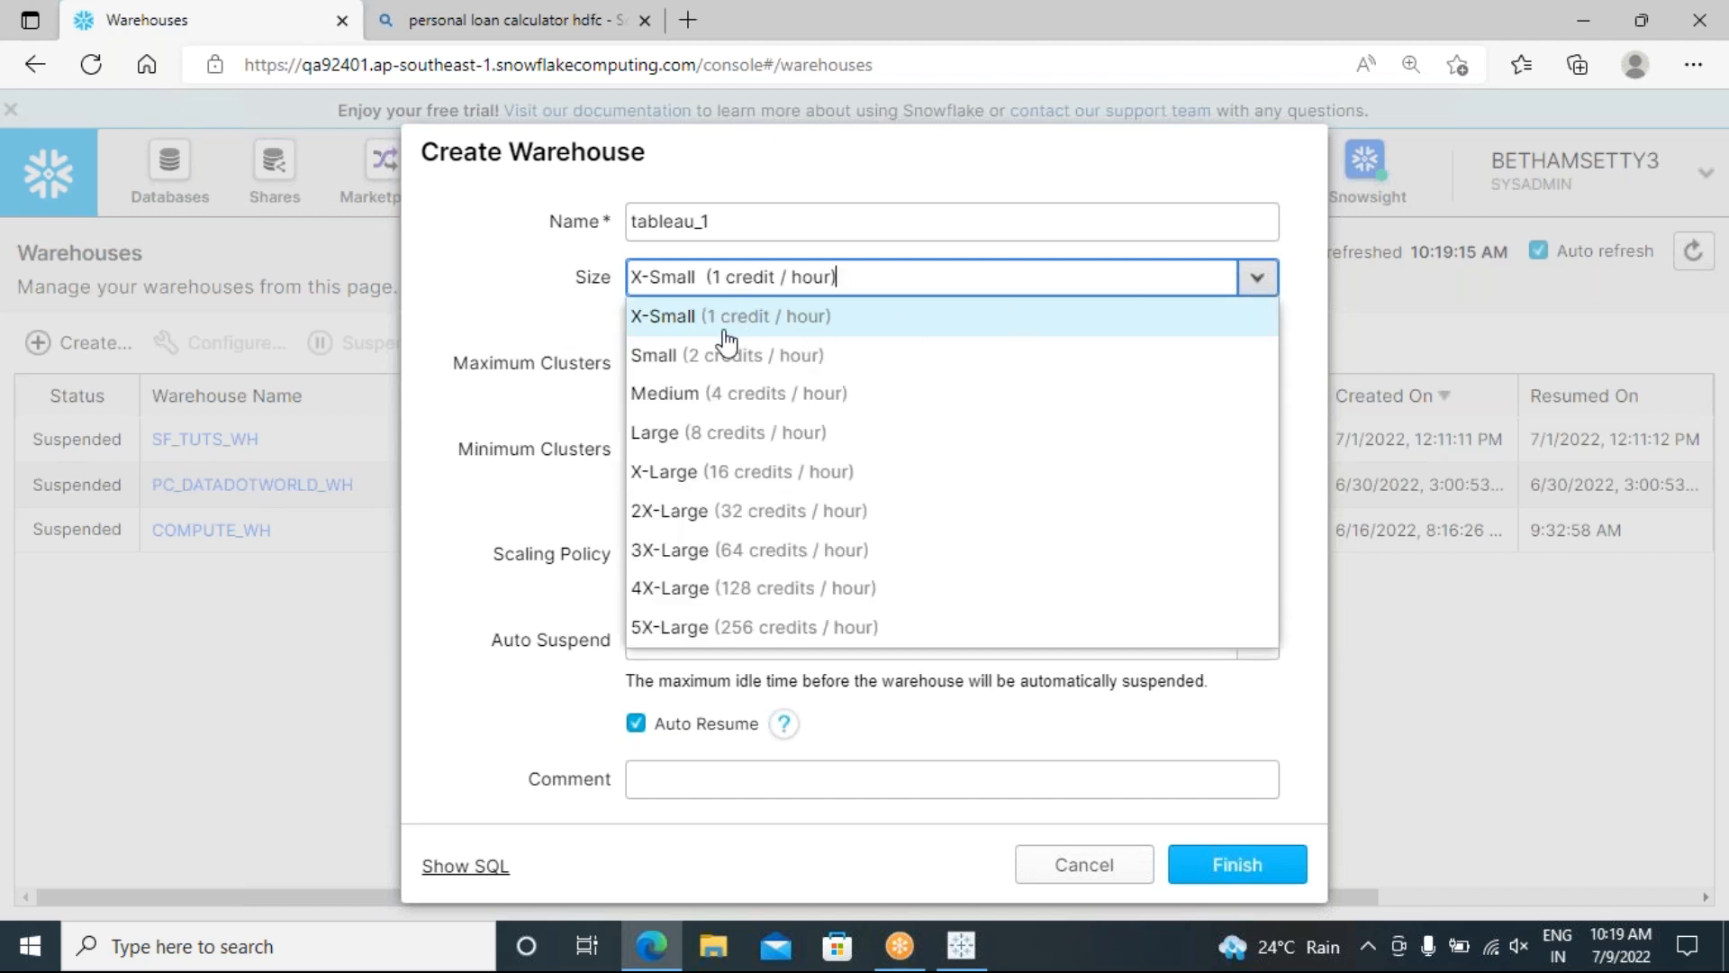
{"action": "left_click", "coordinate": [667, 326]}
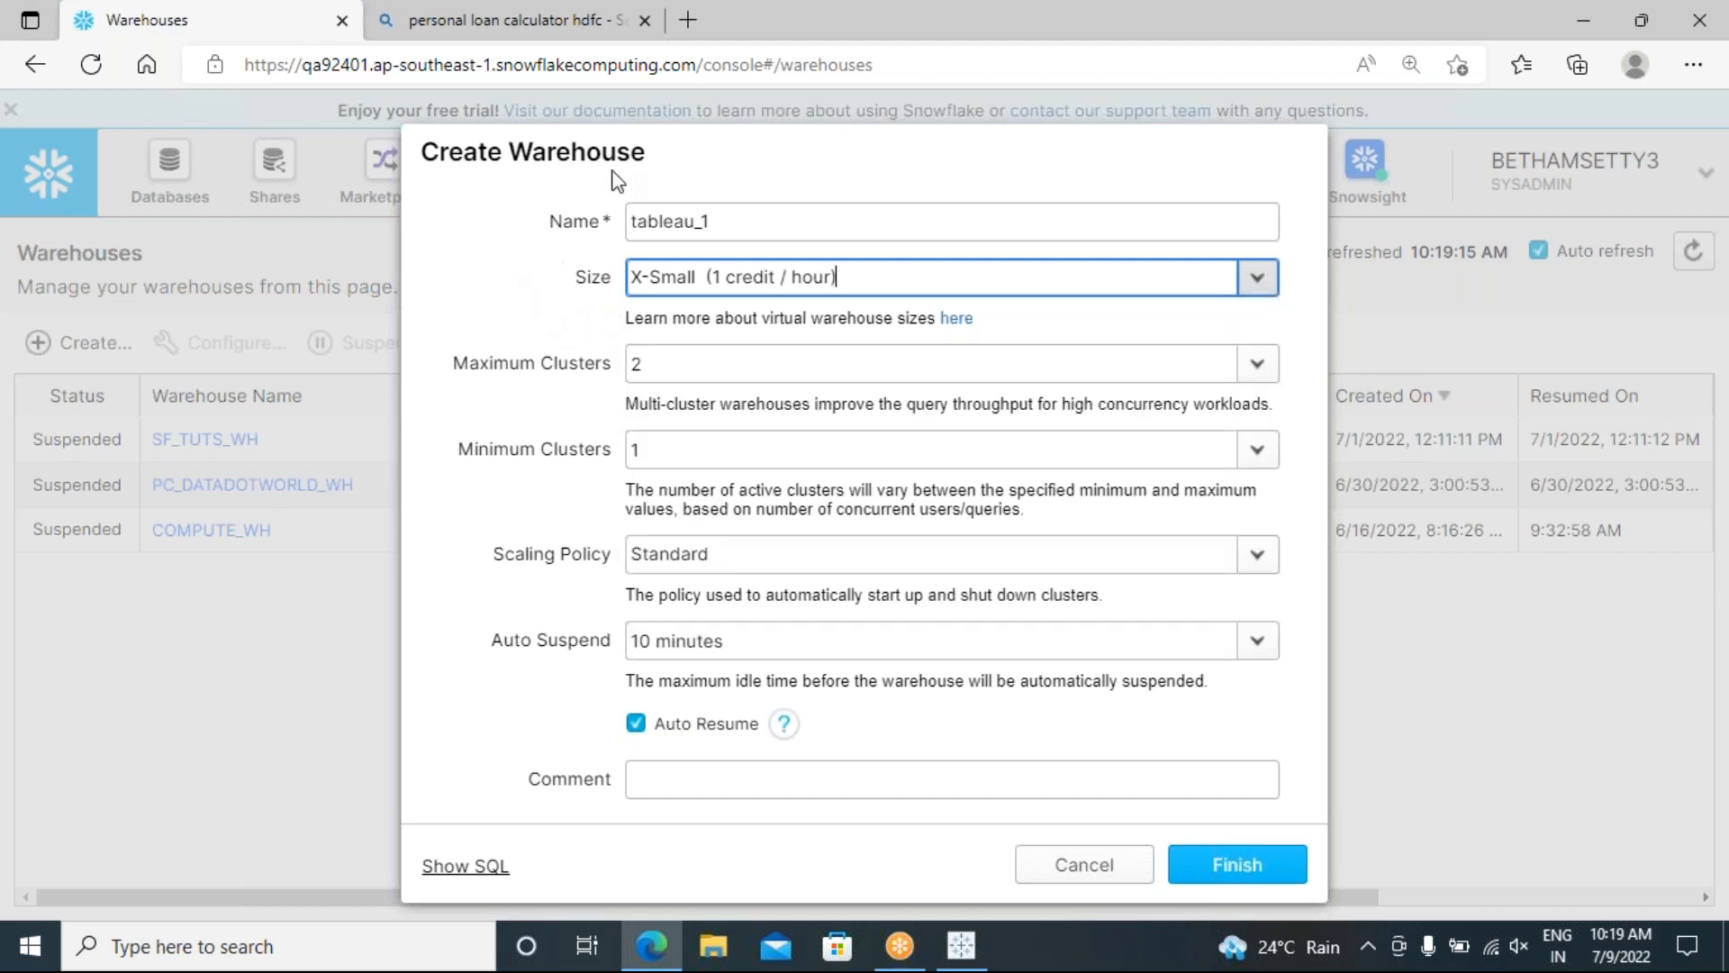
{"action": "left_click", "coordinate": [1261, 281]}
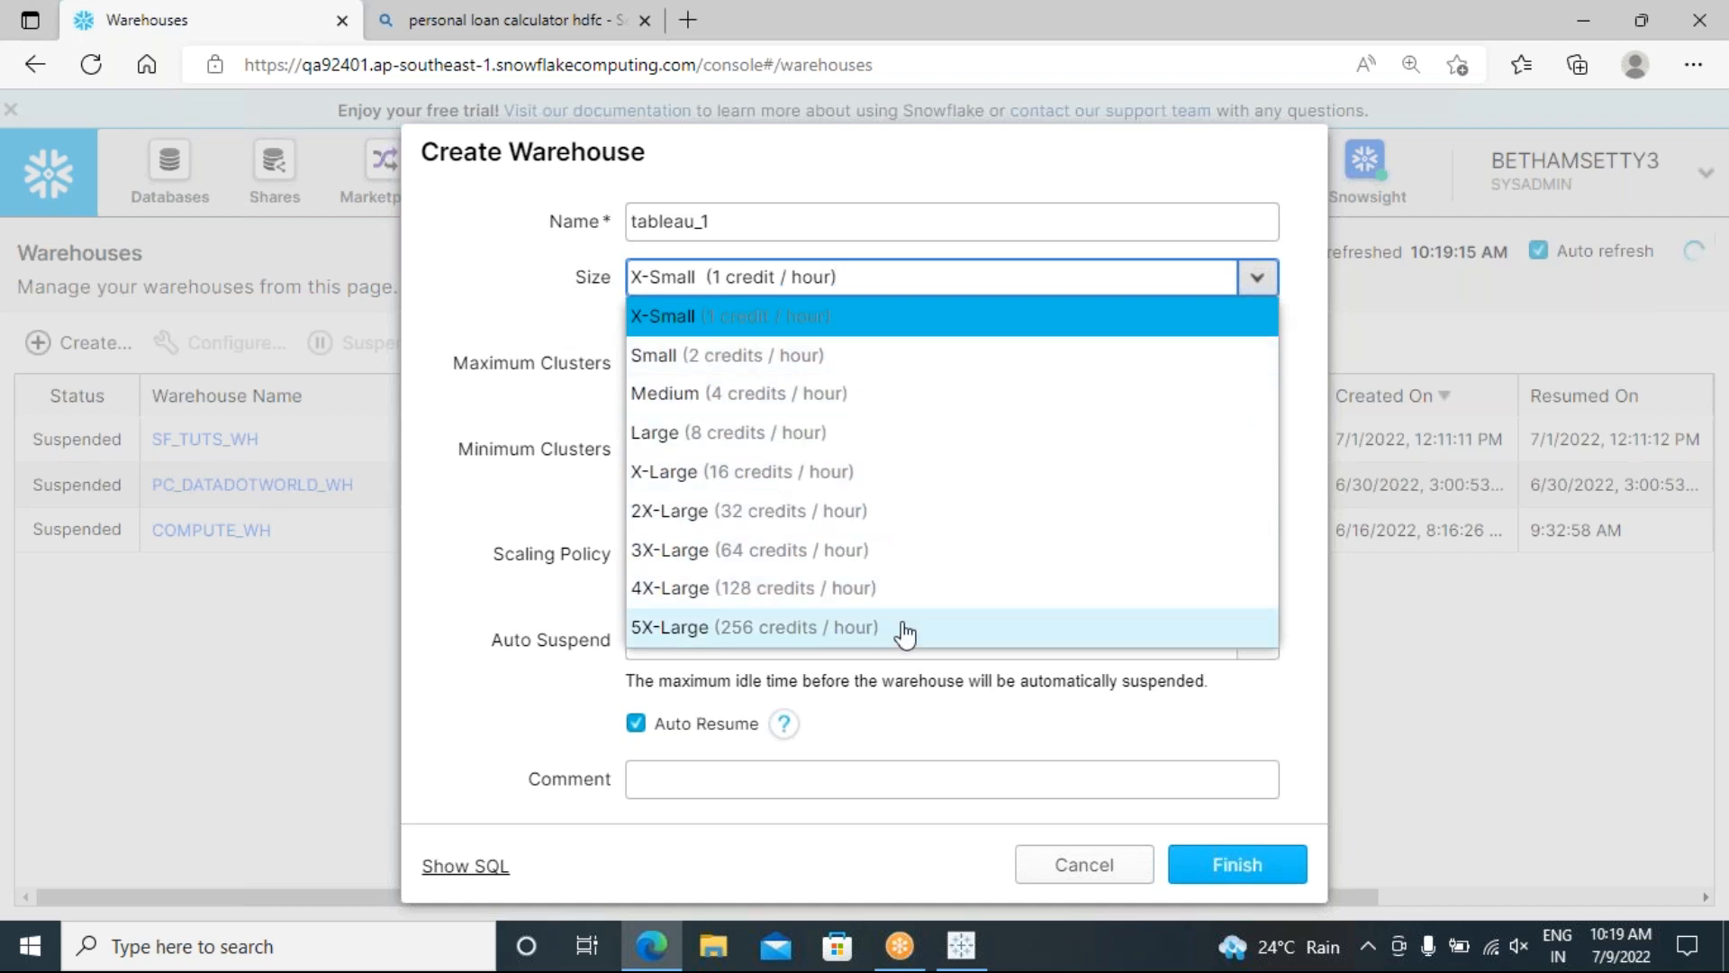
{"action": "left_click", "coordinate": [527, 300]}
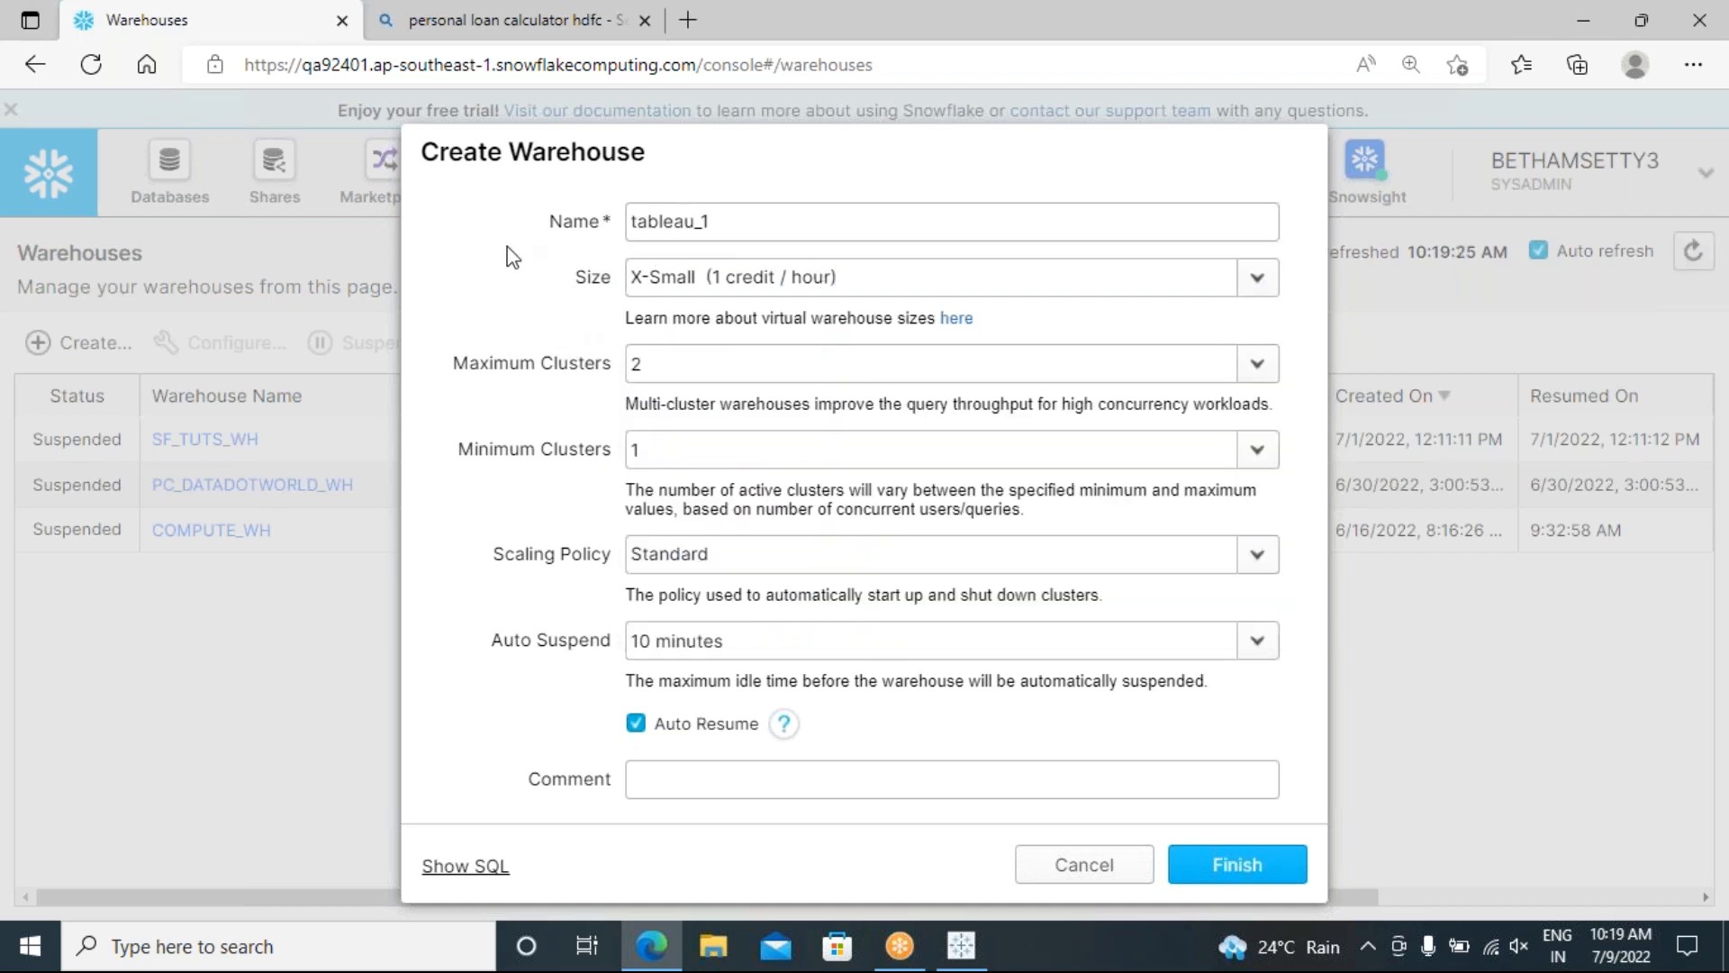
{"action": "left_click", "coordinate": [802, 280]}
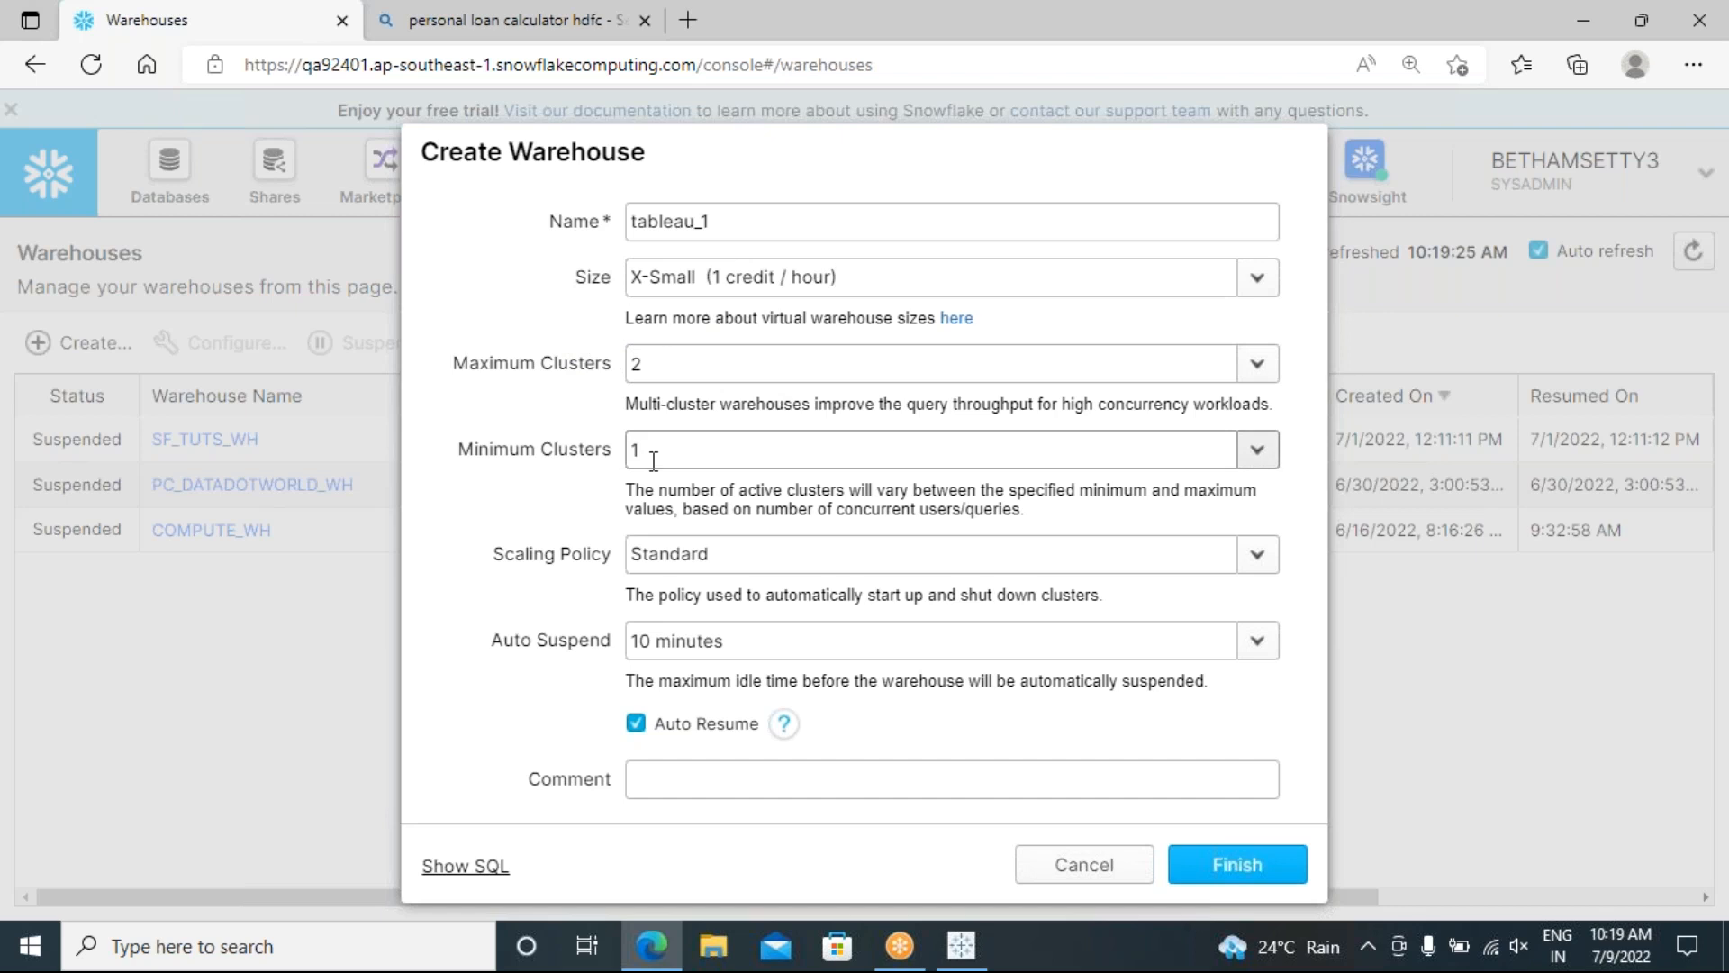
Step: Keep the cluster range at minimum 1 and maximum 2
{"action": "left_click", "coordinate": [596, 451]}
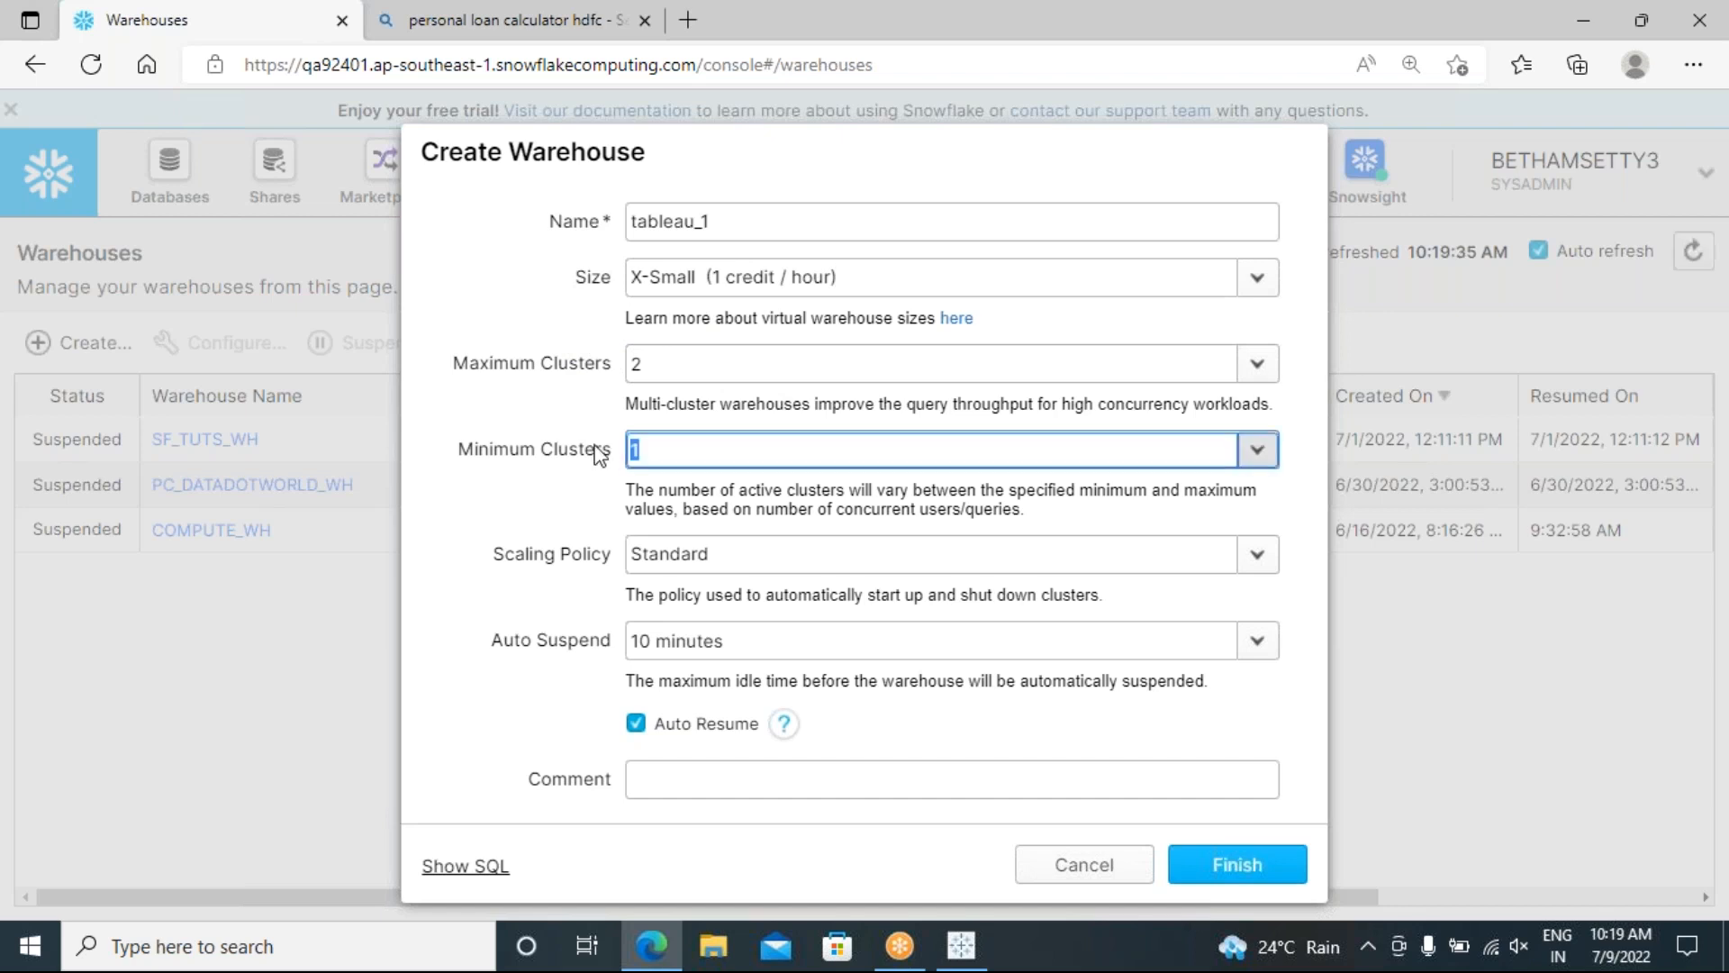
{"action": "left_click", "coordinate": [677, 363]}
{"action": "left_click", "coordinate": [636, 364]}
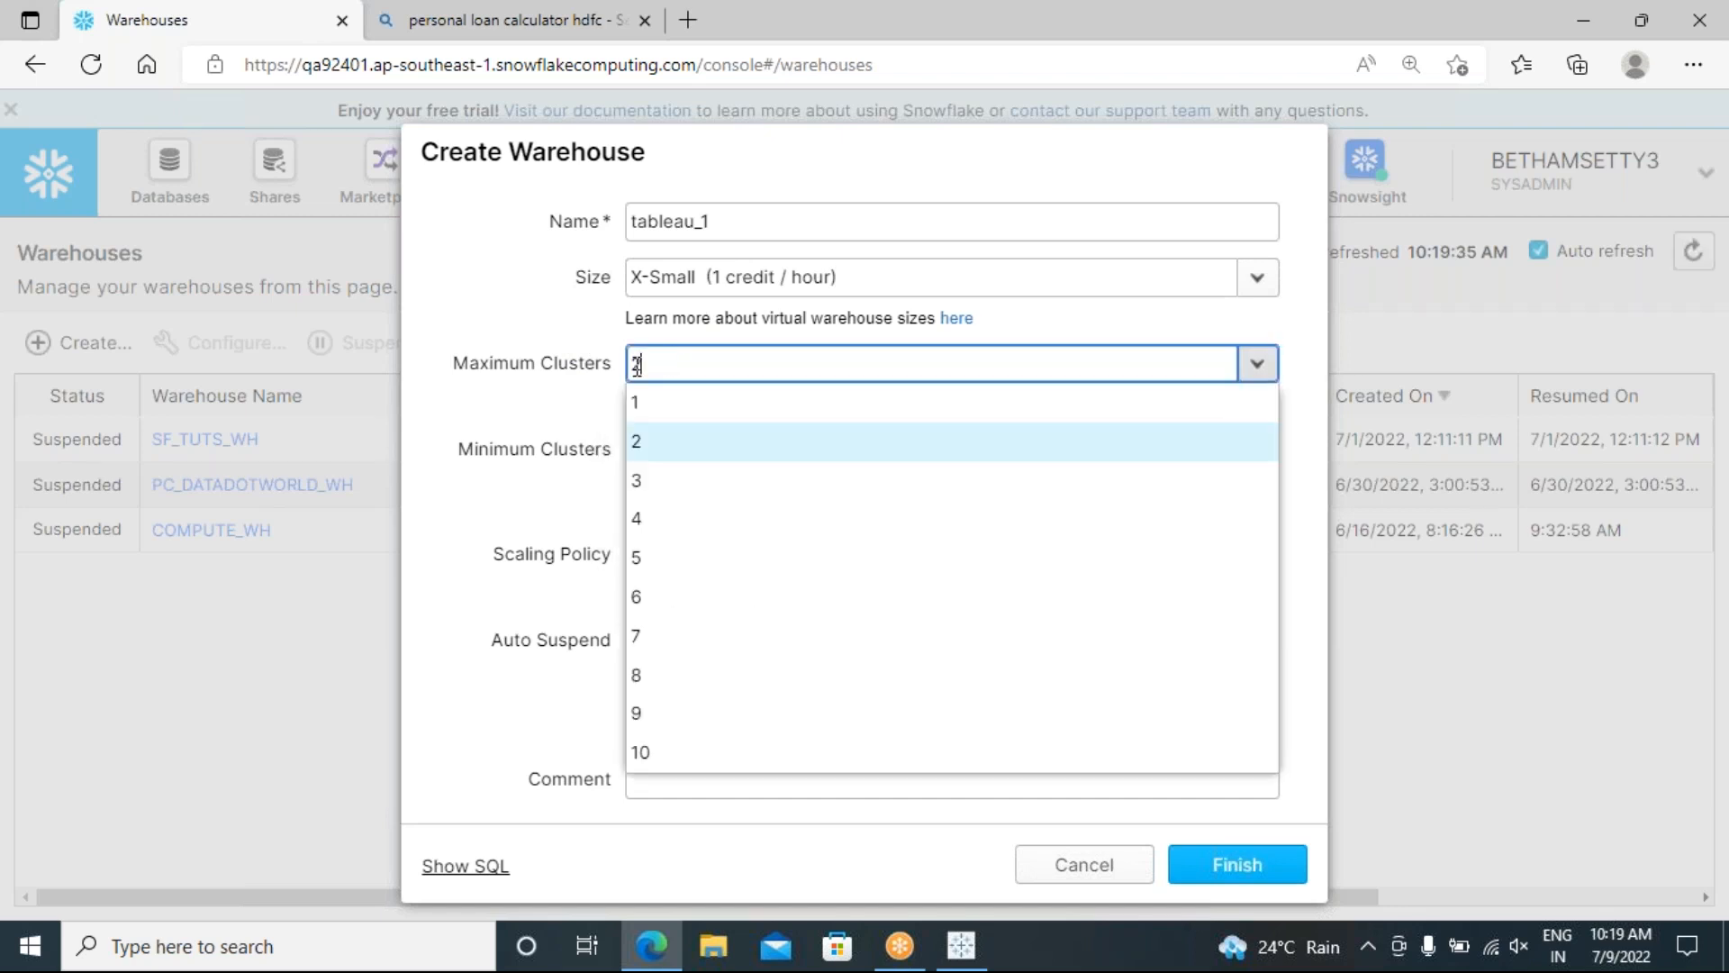
{"action": "left_click", "coordinate": [493, 418]}
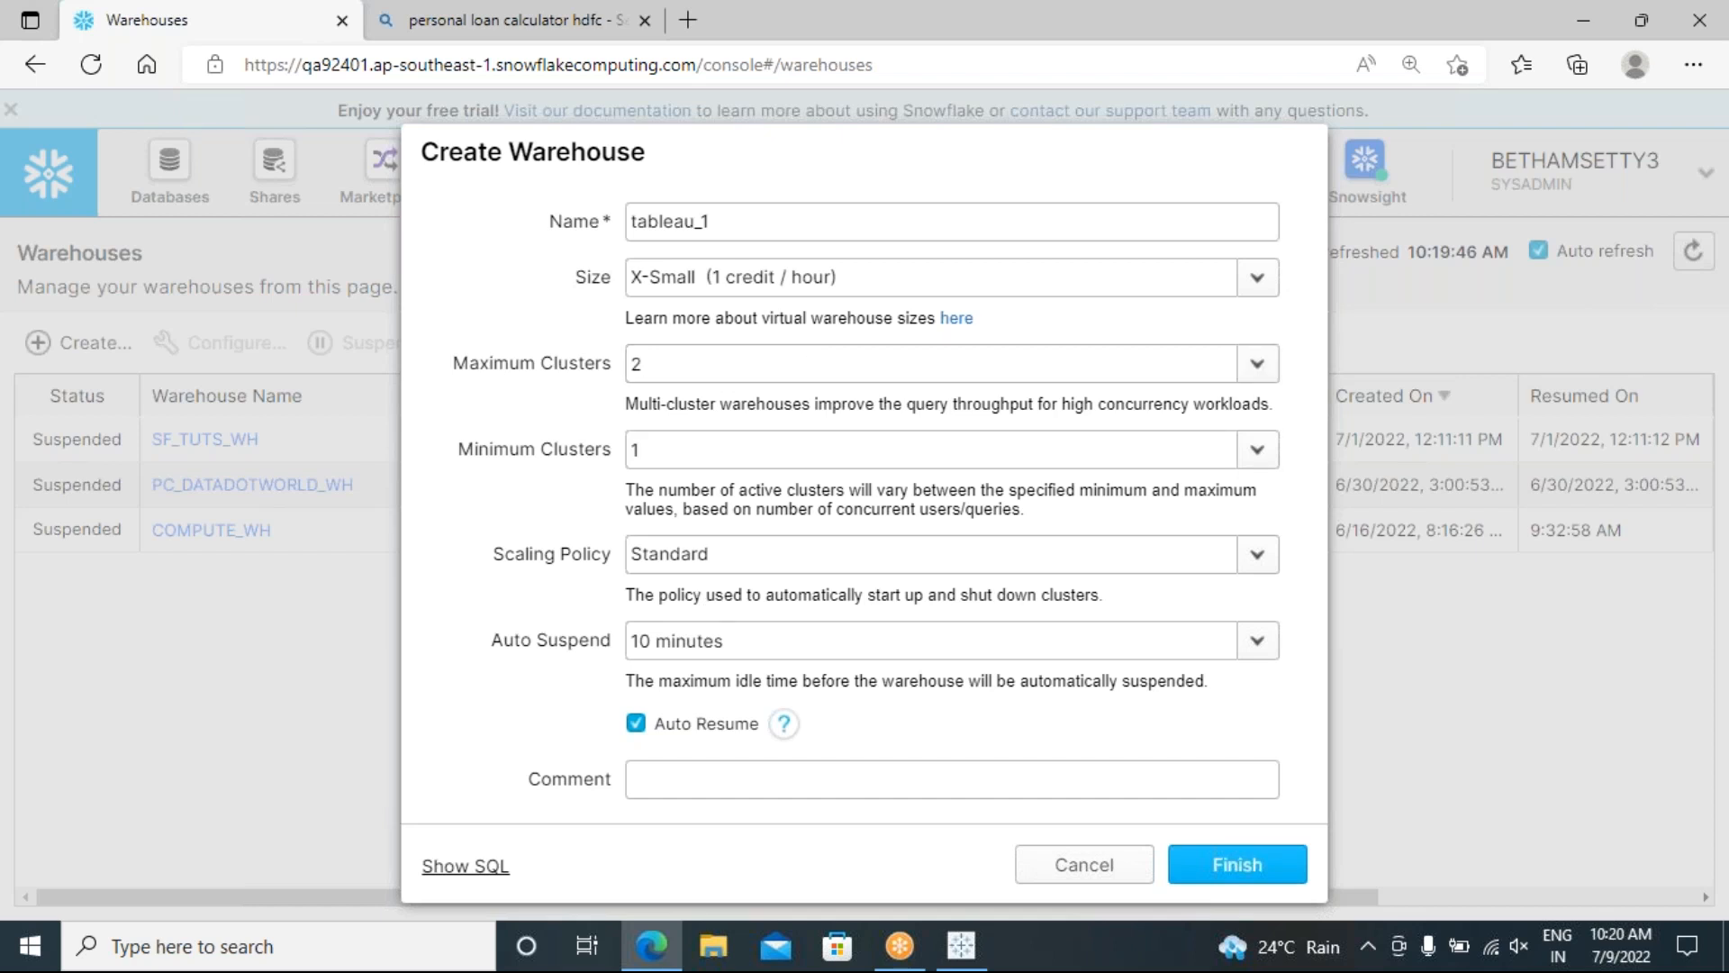
{"action": "left_click", "coordinate": [469, 867]}
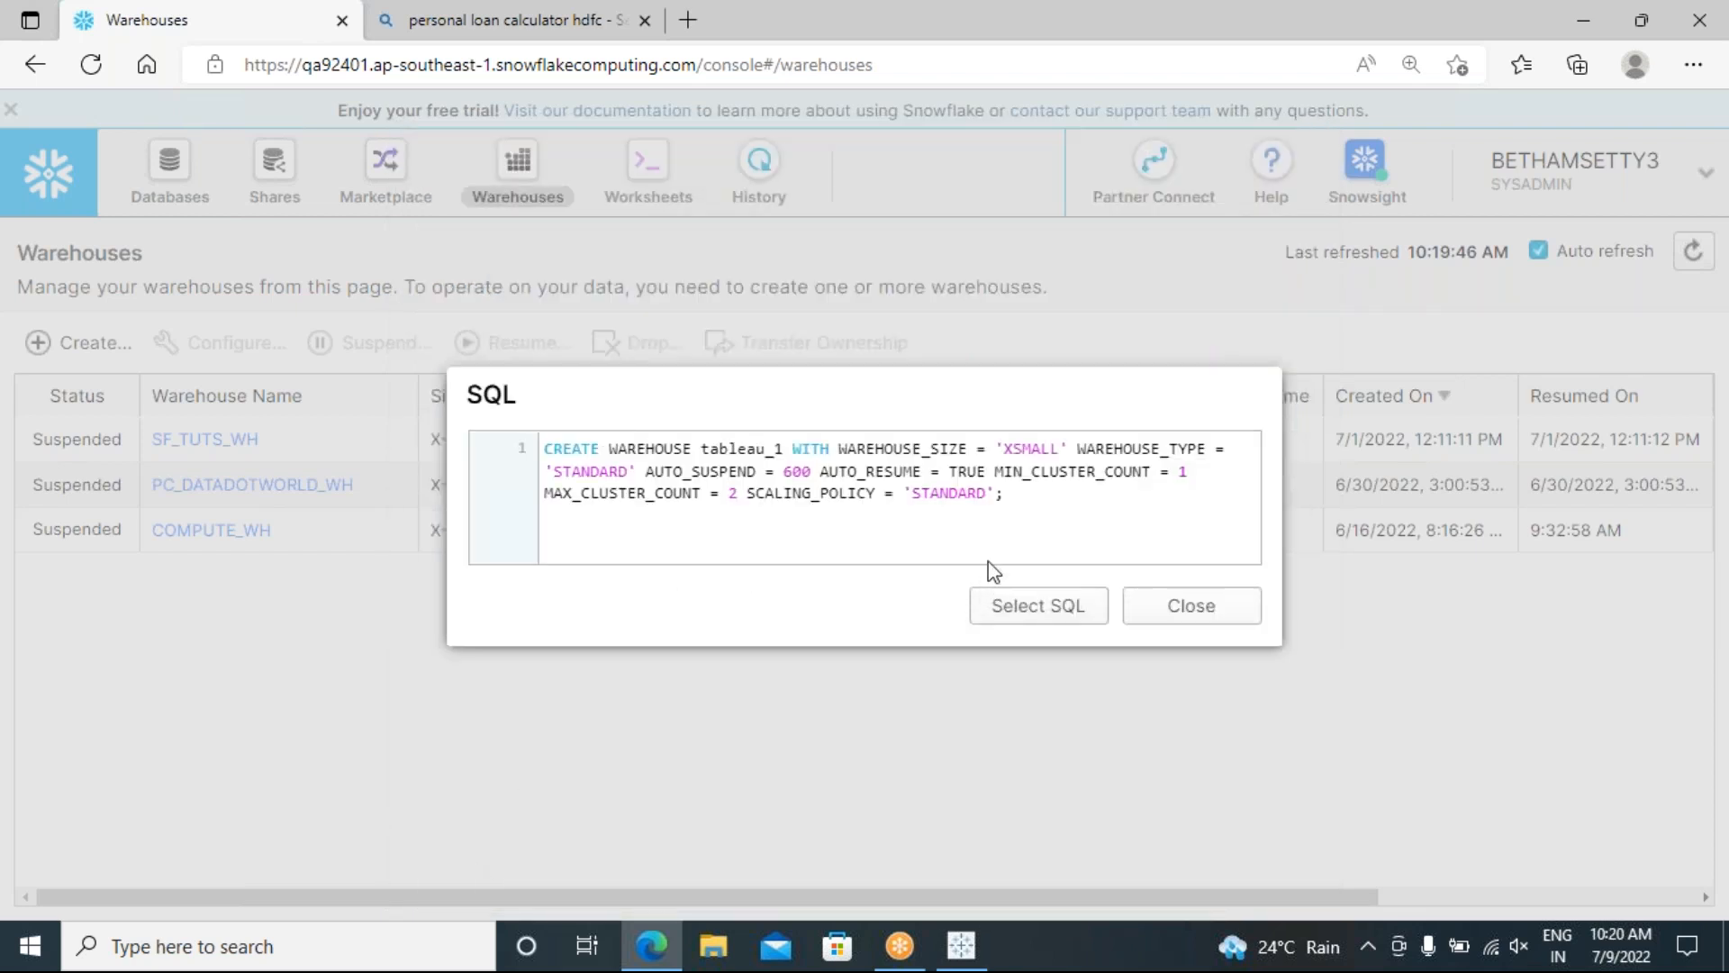
{"action": "left_click_drag", "start_coordinate": [1005, 493], "coordinate": [541, 453]}
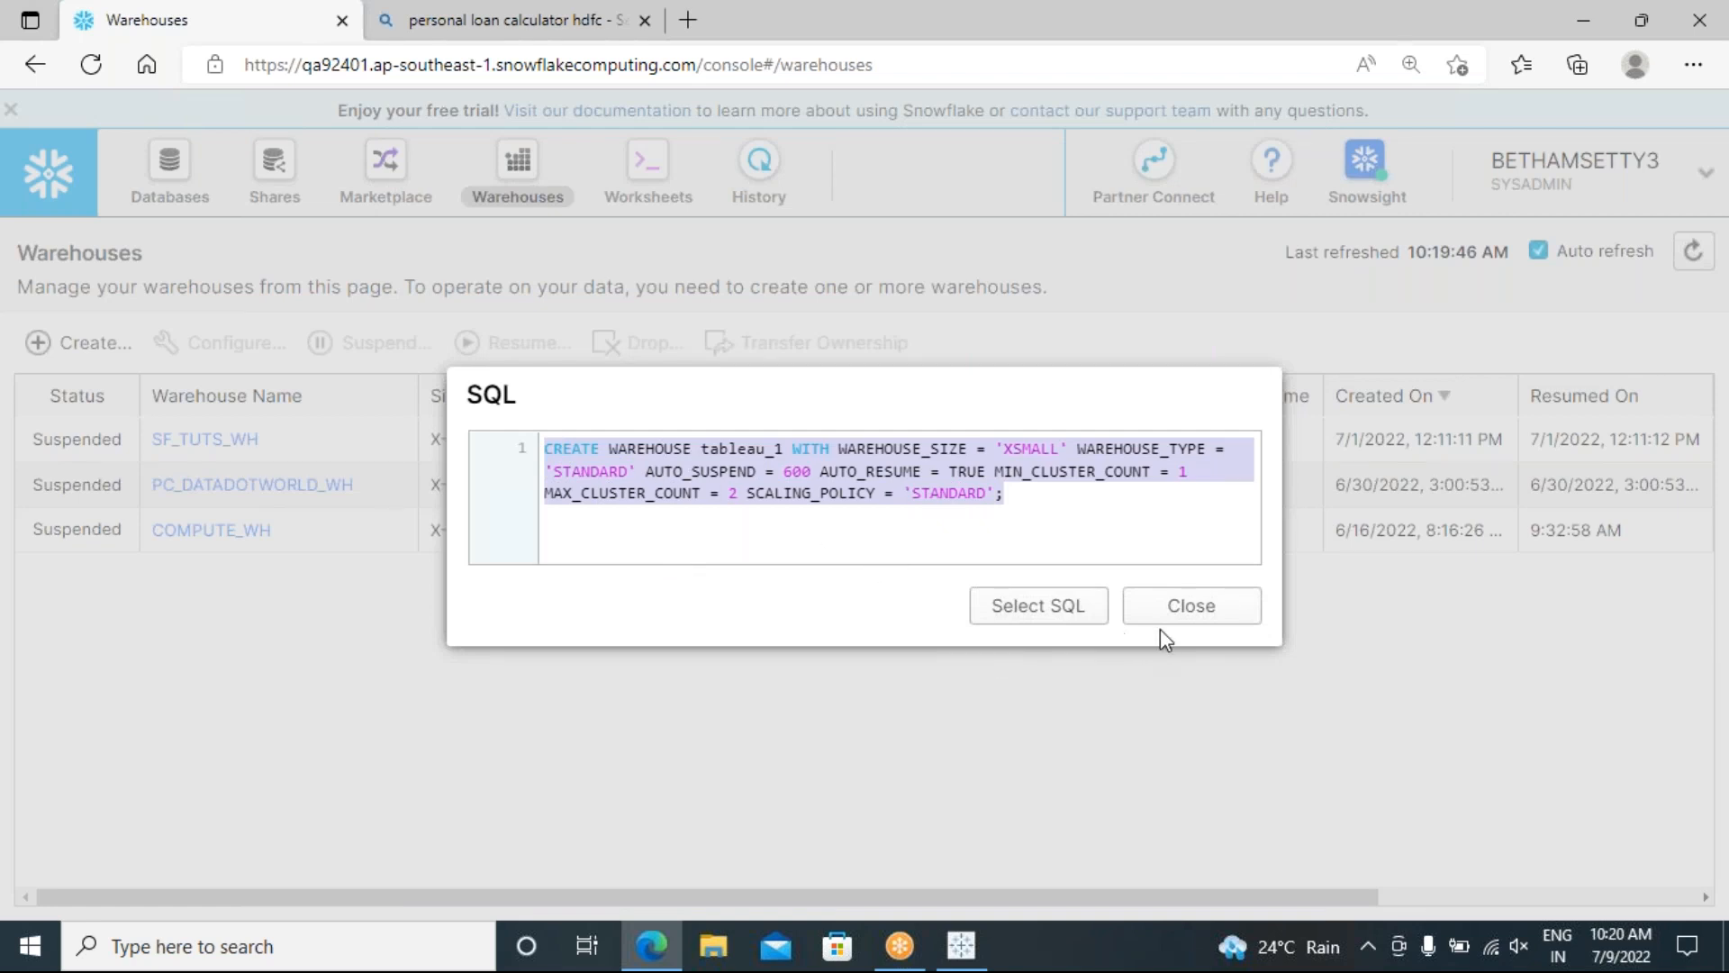
{"action": "left_click", "coordinate": [1054, 622]}
{"action": "left_click", "coordinate": [1185, 617]}
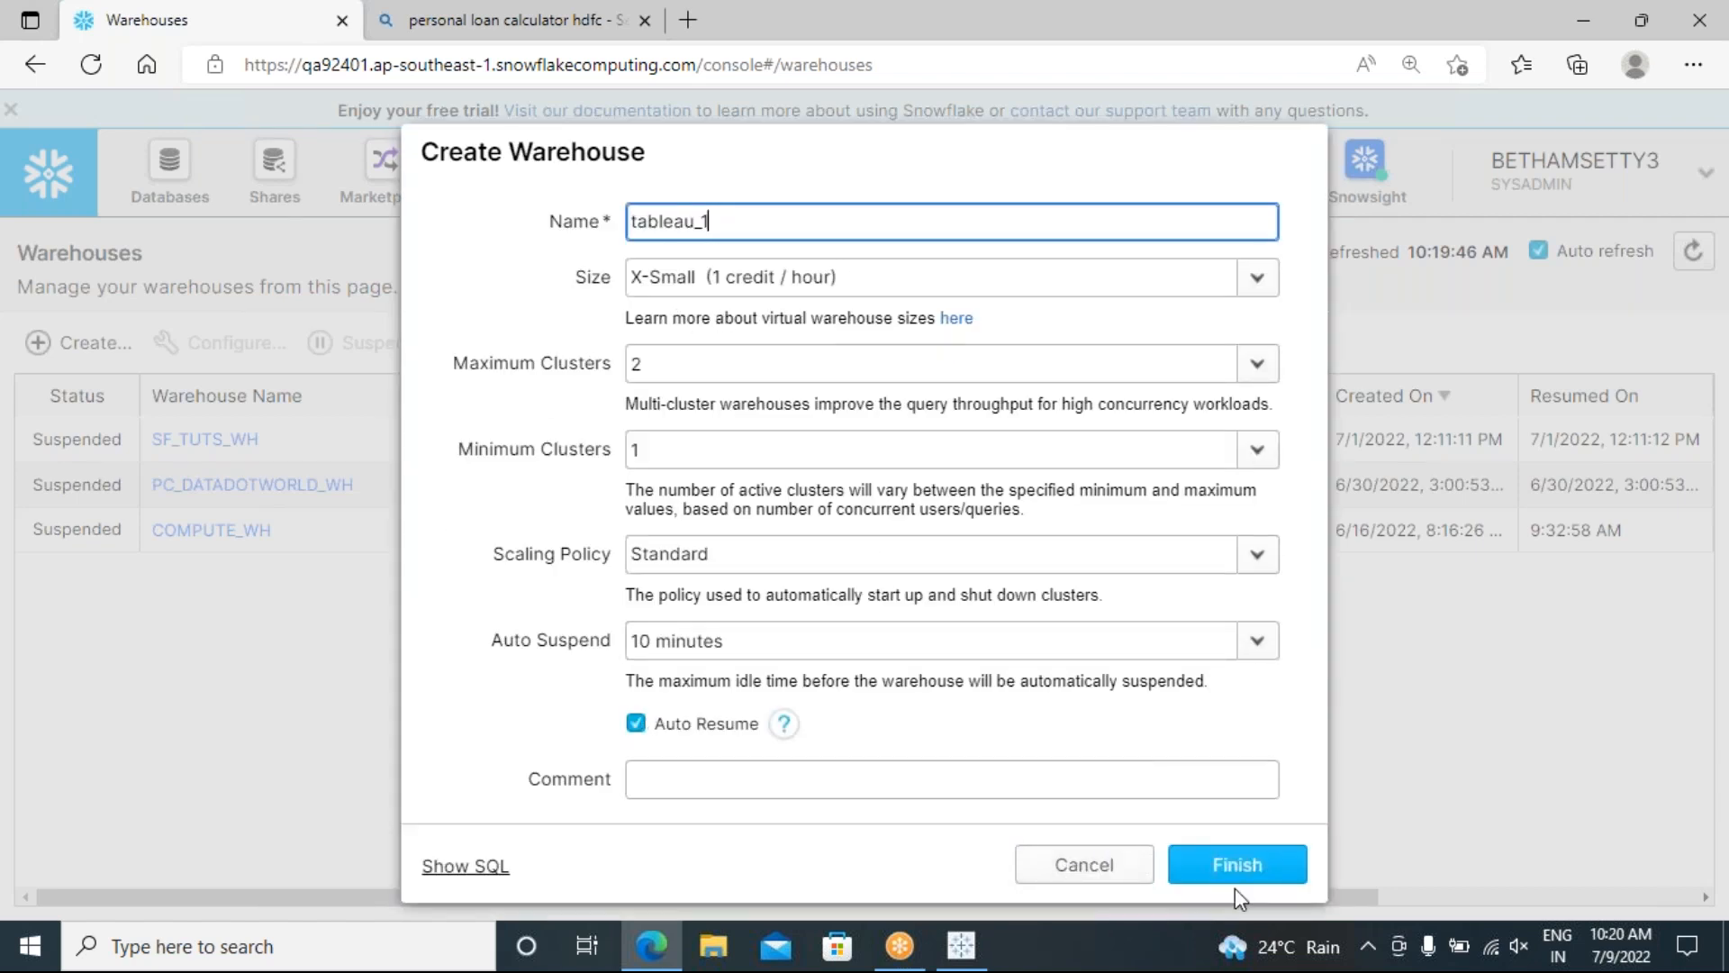
Step: Finish the dialog to create the X-Small TABLEAU_1 warehouse
{"action": "left_click", "coordinate": [1228, 864]}
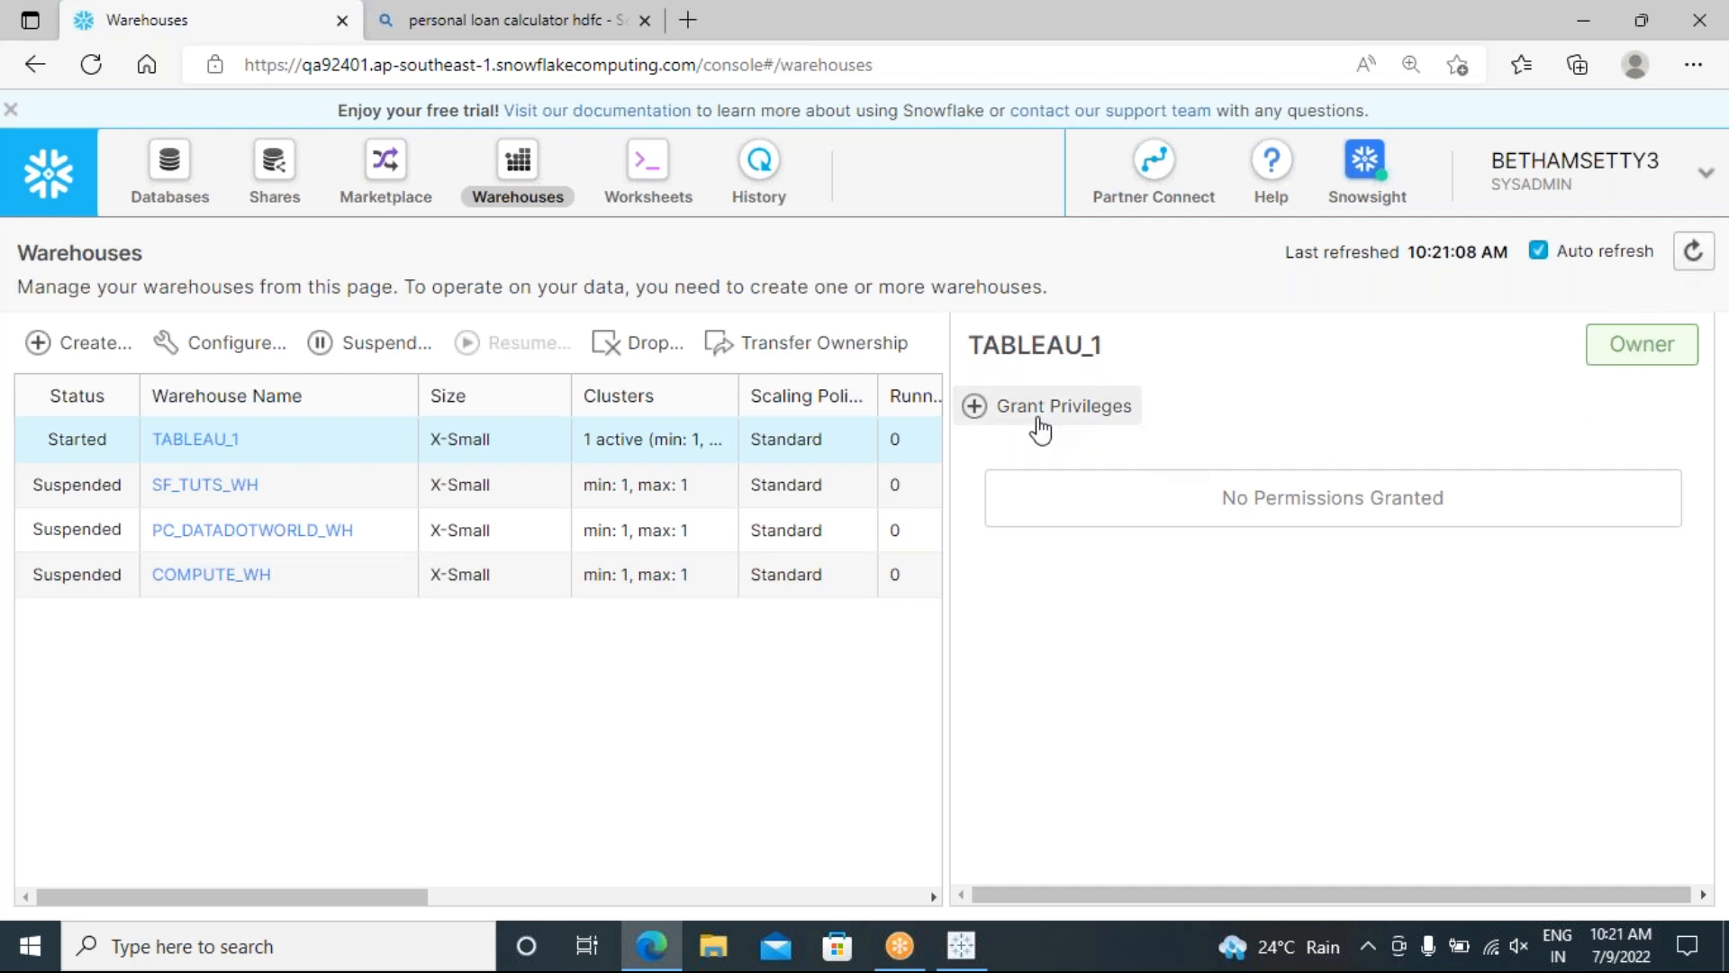
{"action": "left_click", "coordinate": [978, 410]}
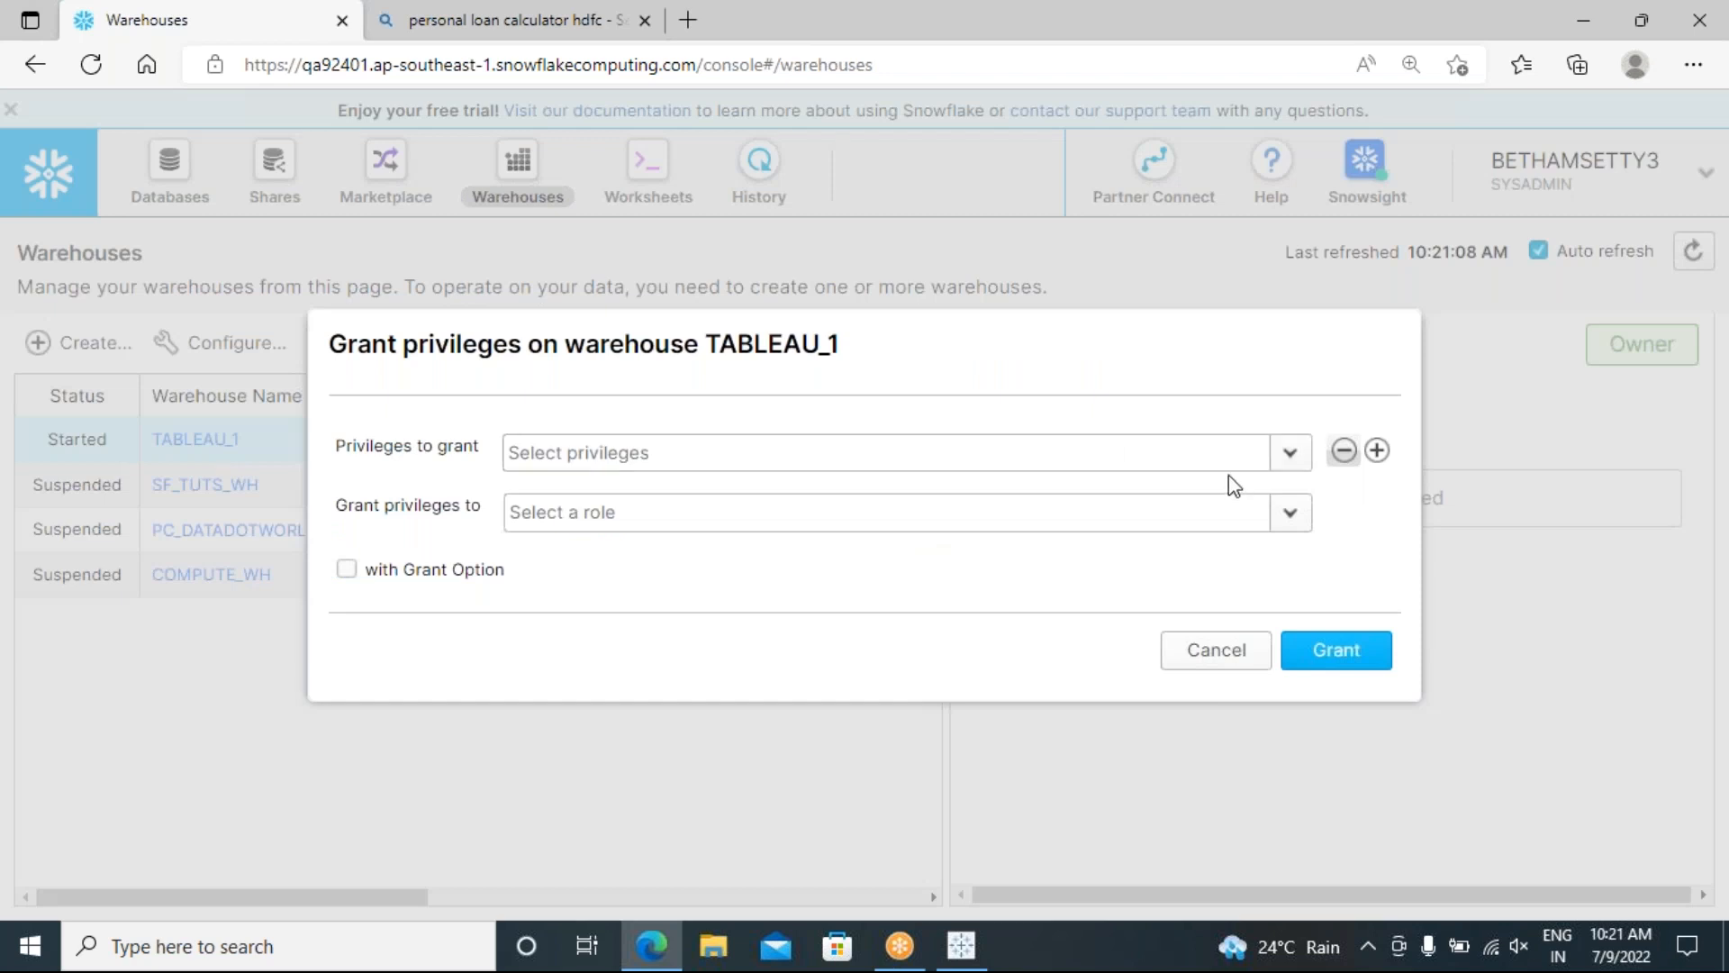
{"action": "left_click", "coordinate": [1290, 454]}
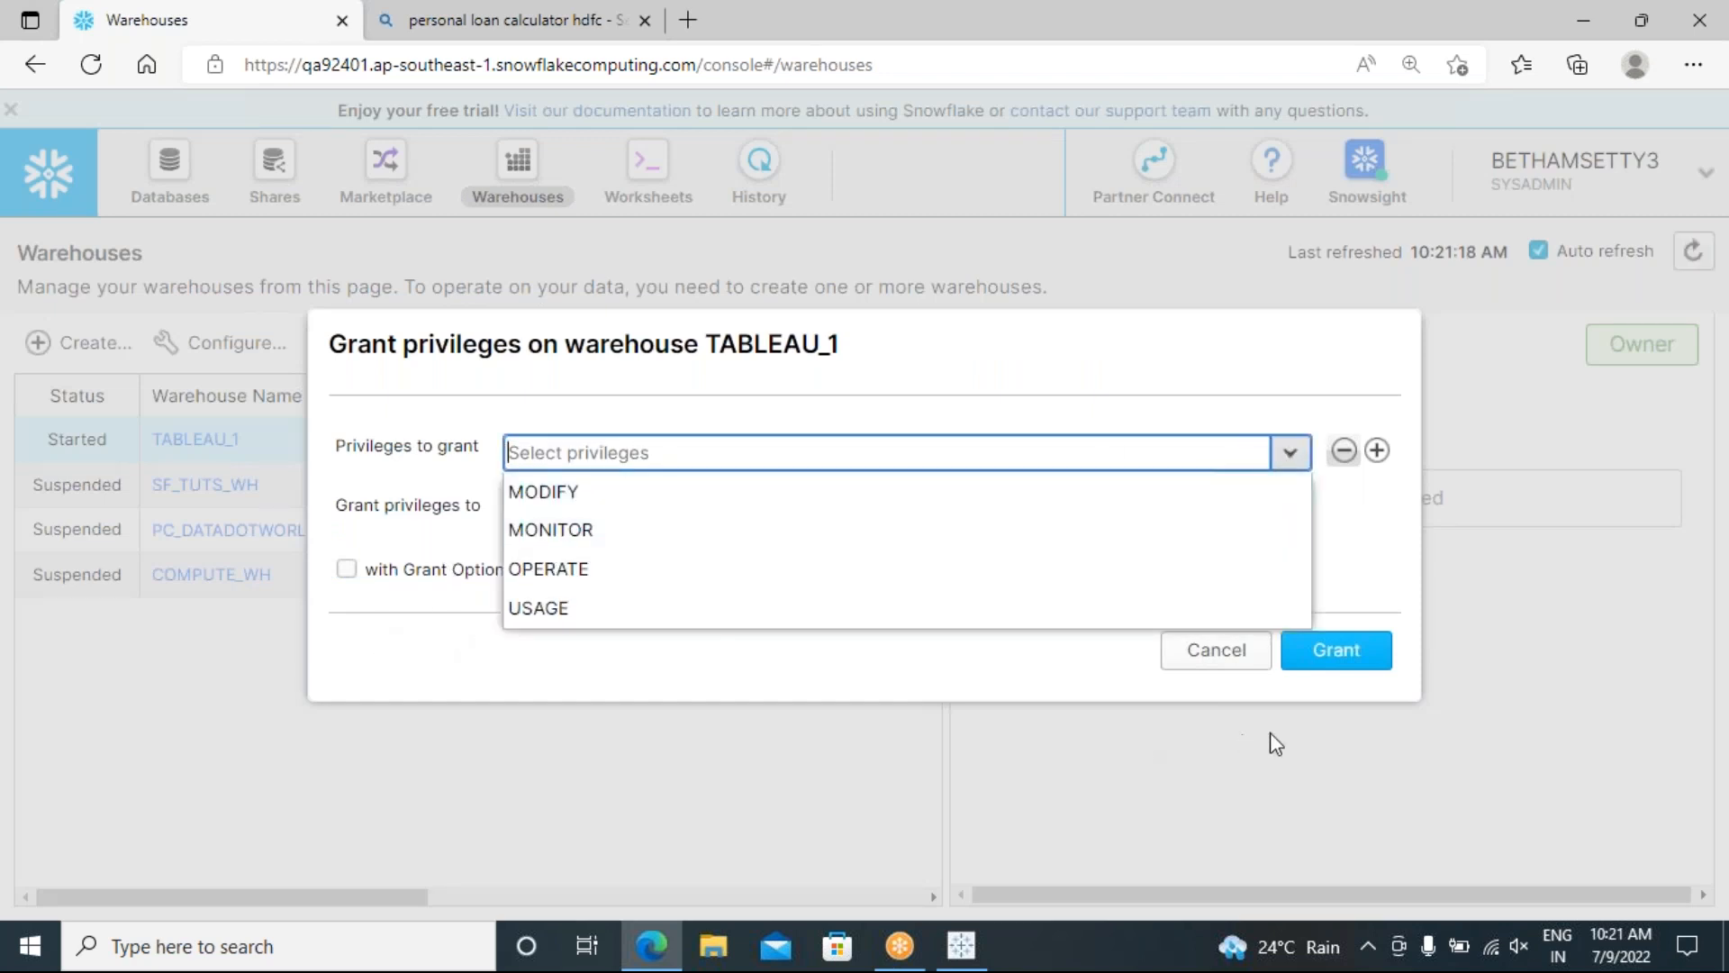
{"action": "left_click", "coordinate": [1218, 650]}
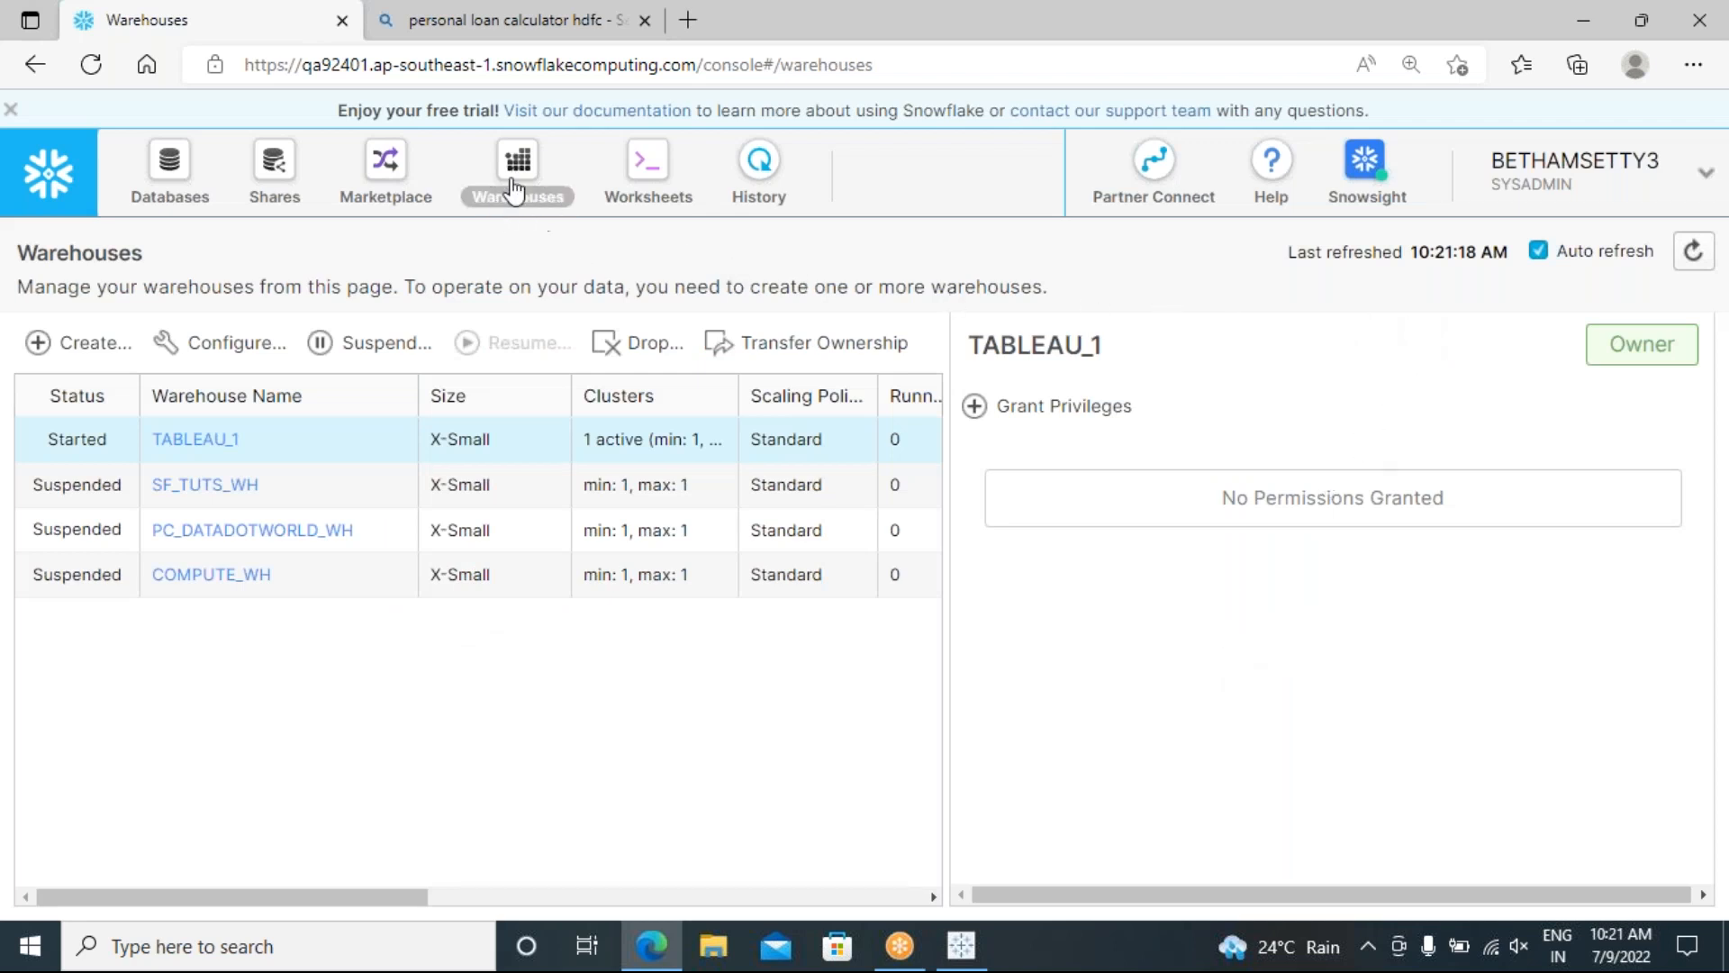
Step: From the Databases list, start a new database named 'samp…'
{"action": "left_click", "coordinate": [173, 168]}
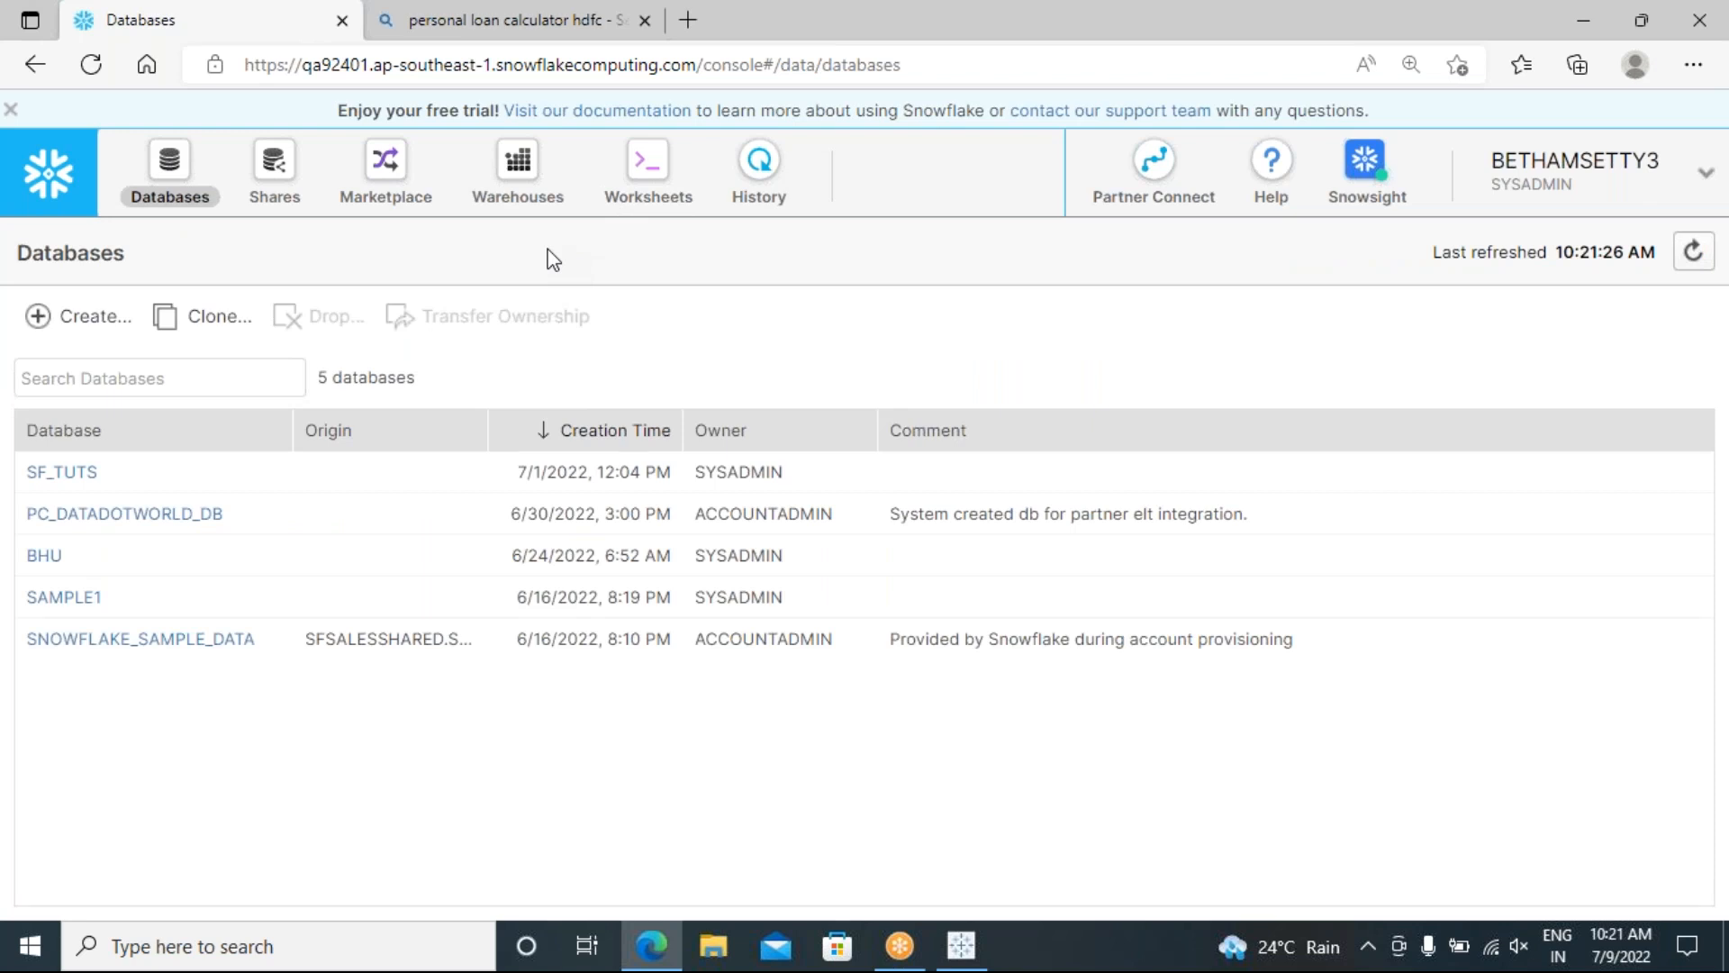
{"action": "left_click", "coordinate": [88, 330]}
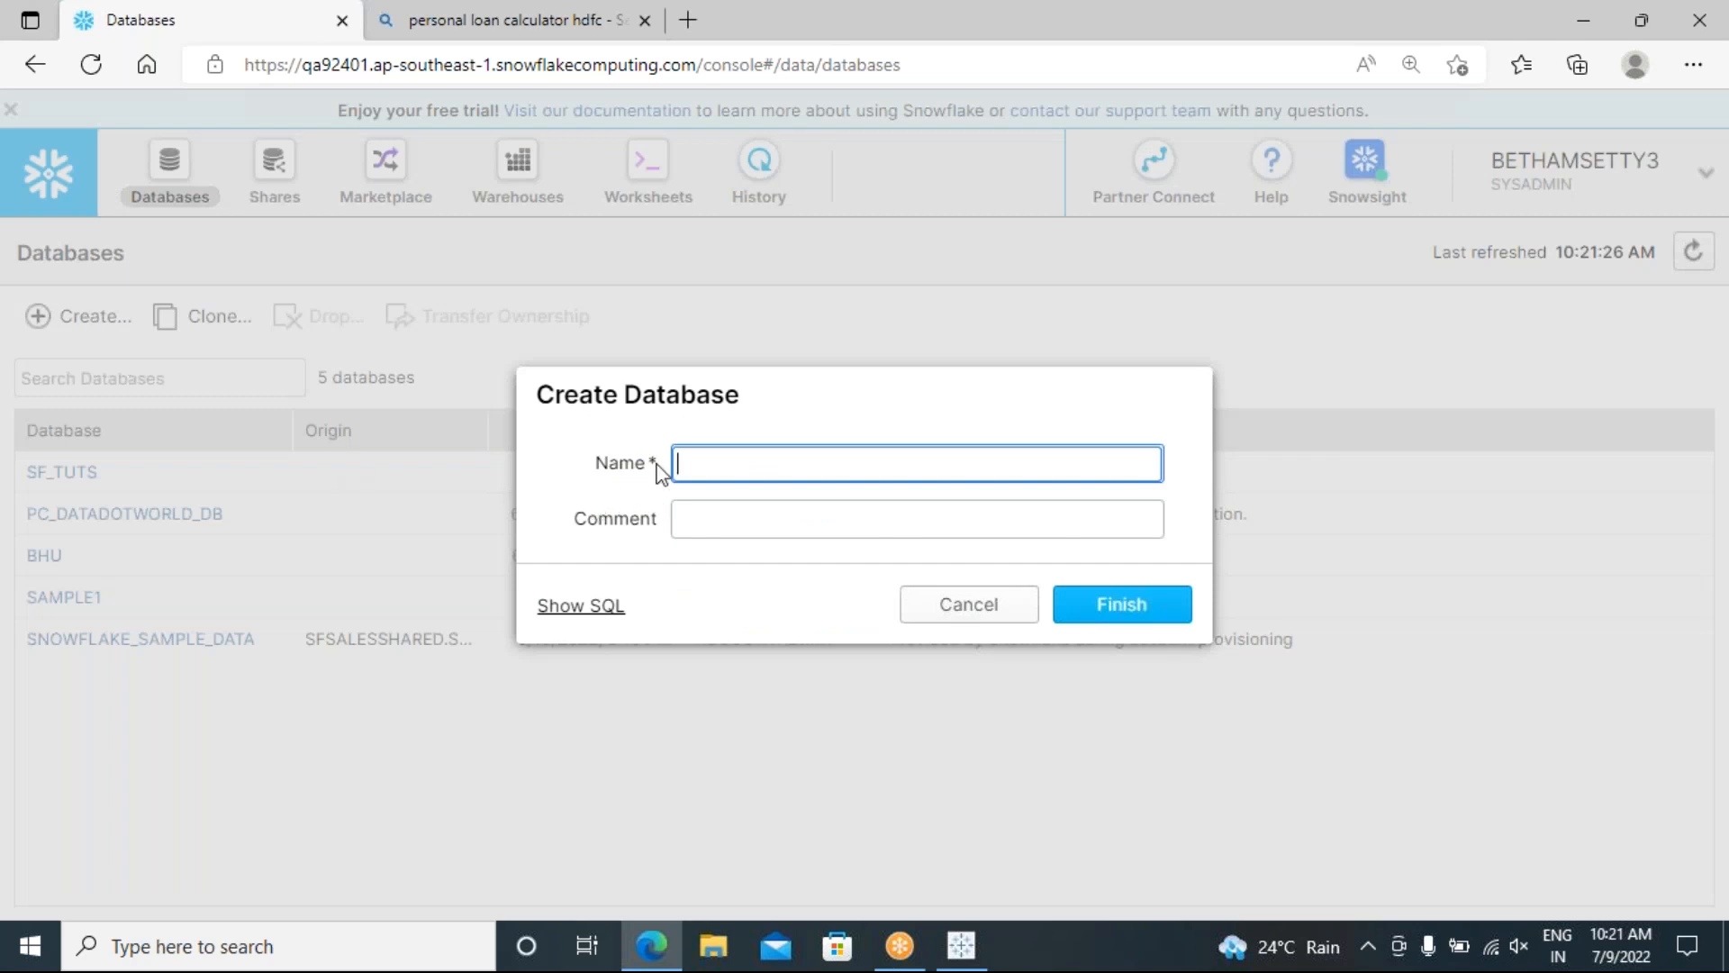
{"action": "left_click", "coordinate": [762, 470]}
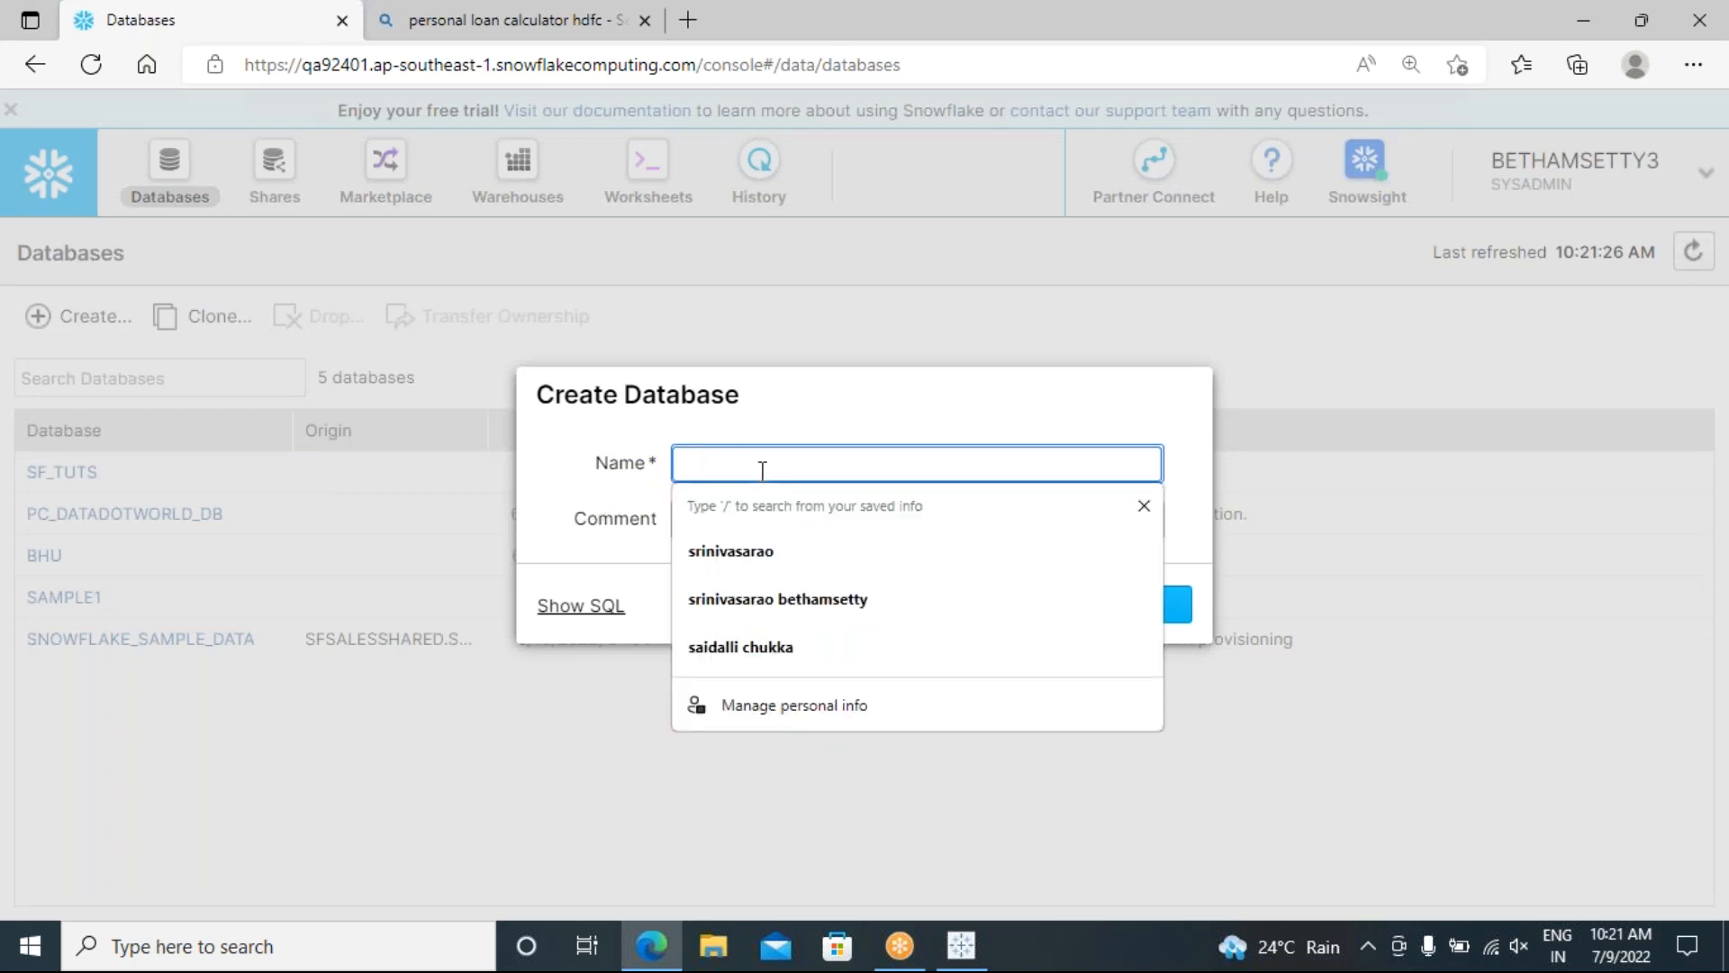
{"action": "type", "text": "samplesuperstores"}
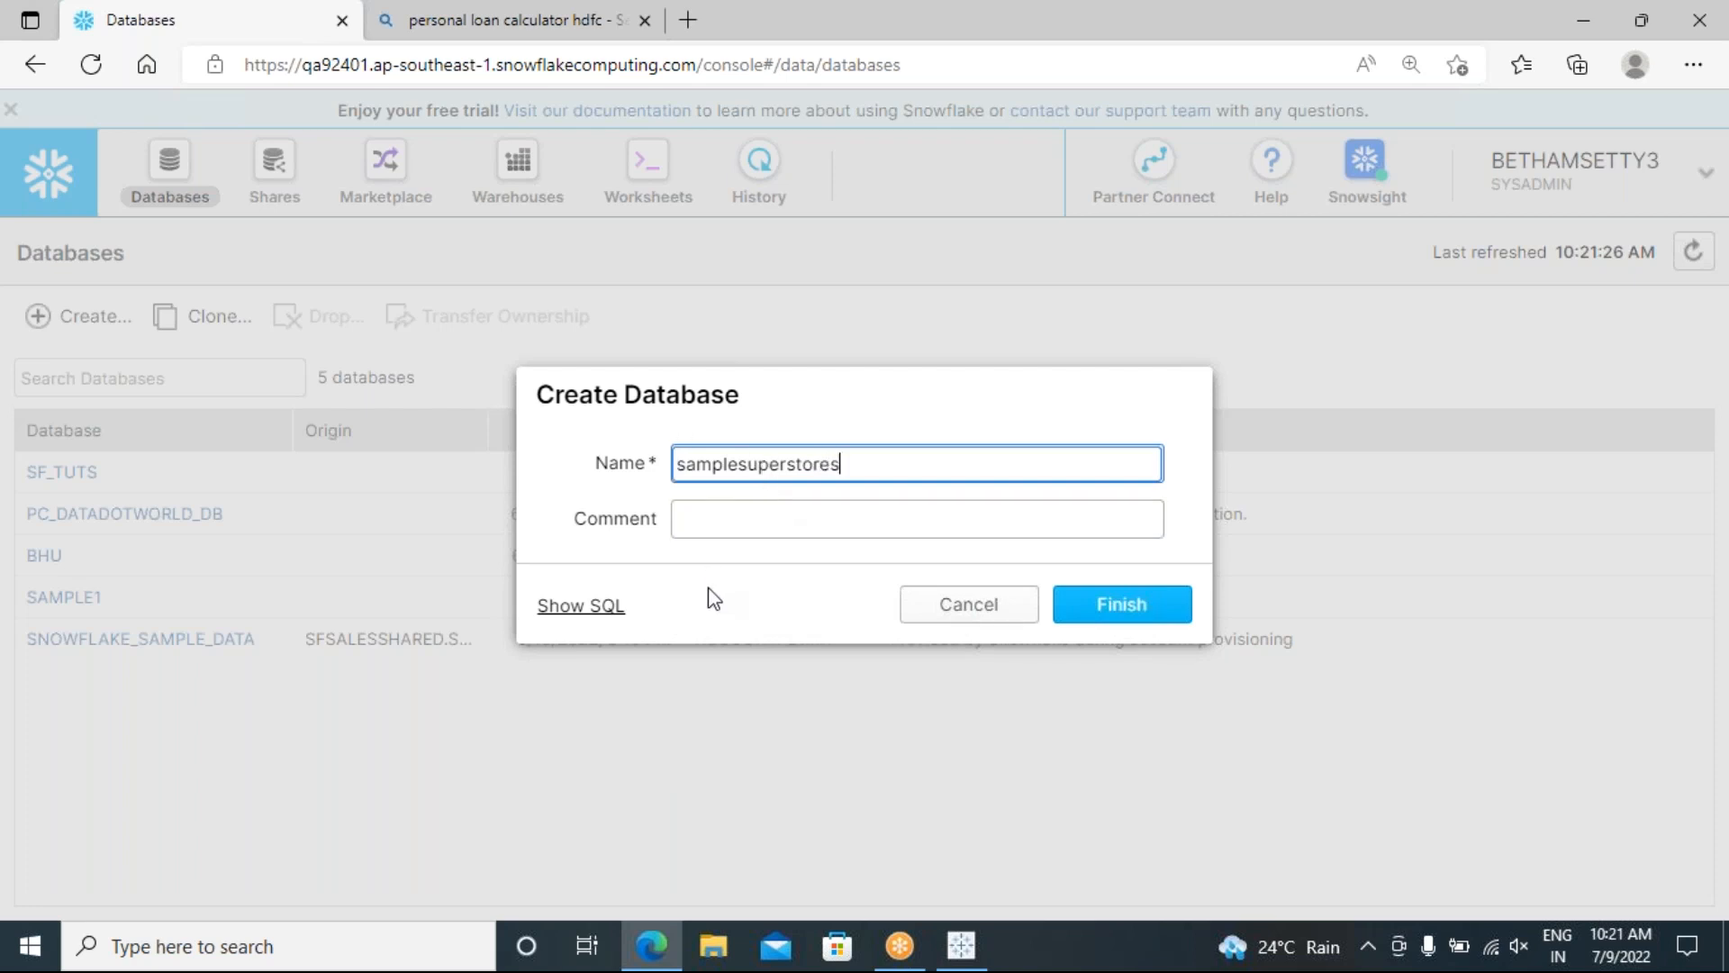
Step: Preview its CREATE DATABASE SQL, then cancel without creating the database
{"action": "left_click", "coordinate": [582, 611]}
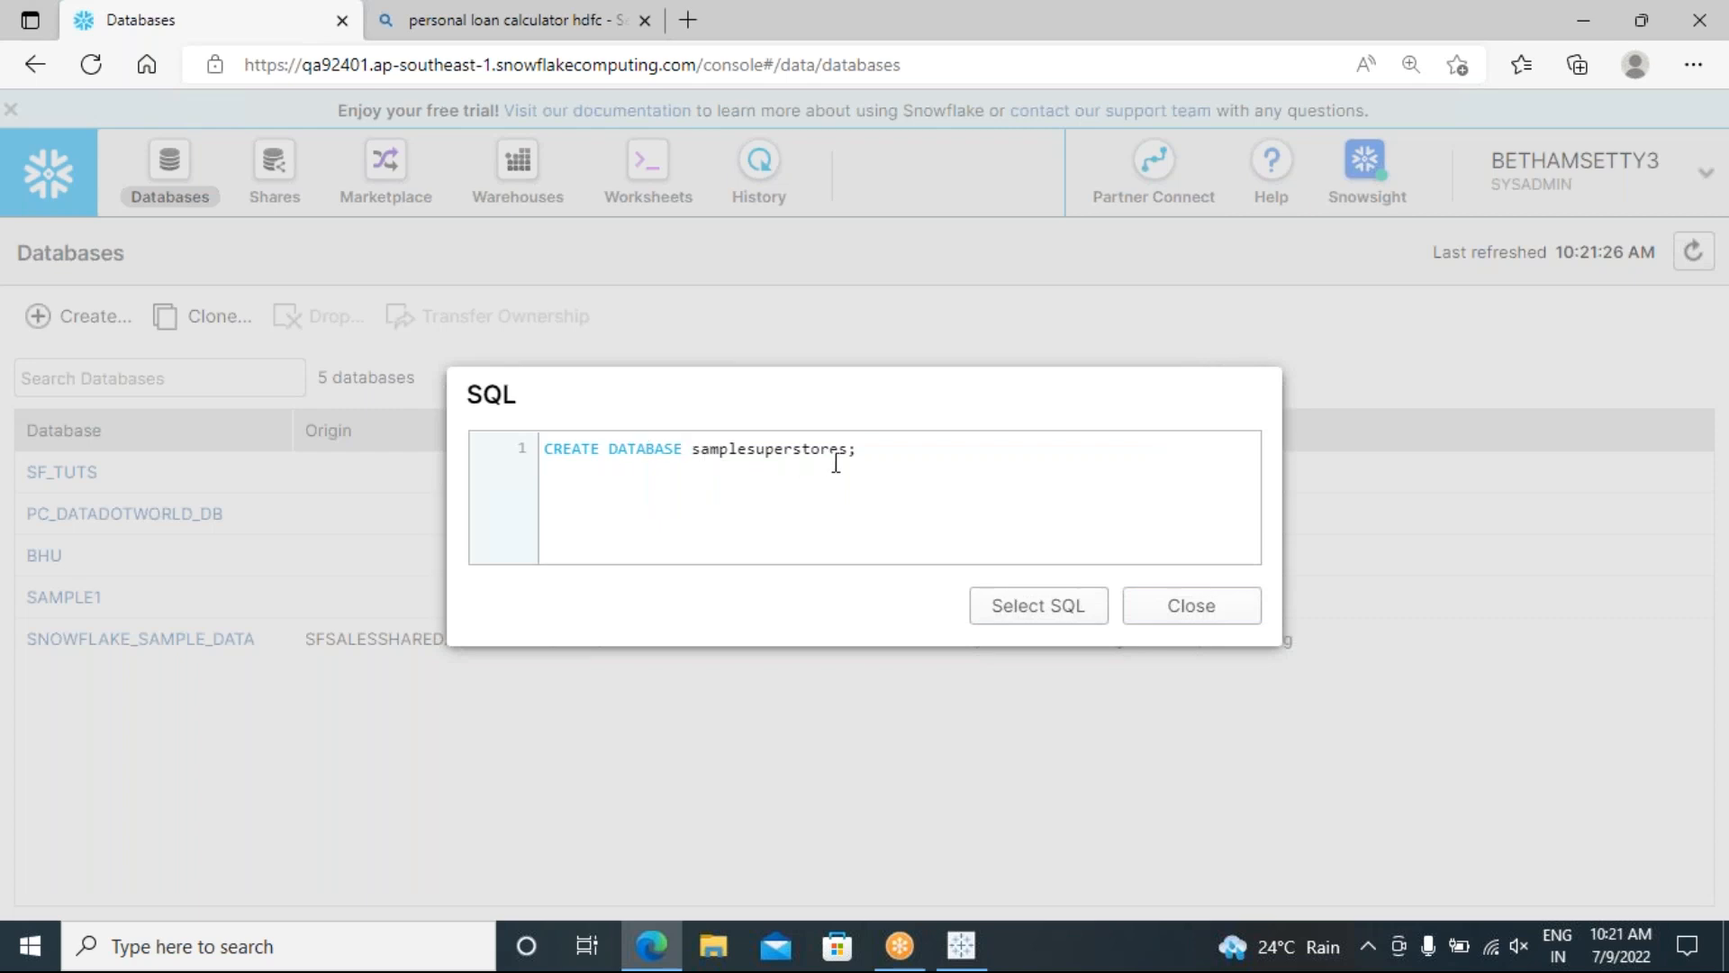
{"action": "left_click_drag", "start_coordinate": [849, 448], "coordinate": [538, 447]}
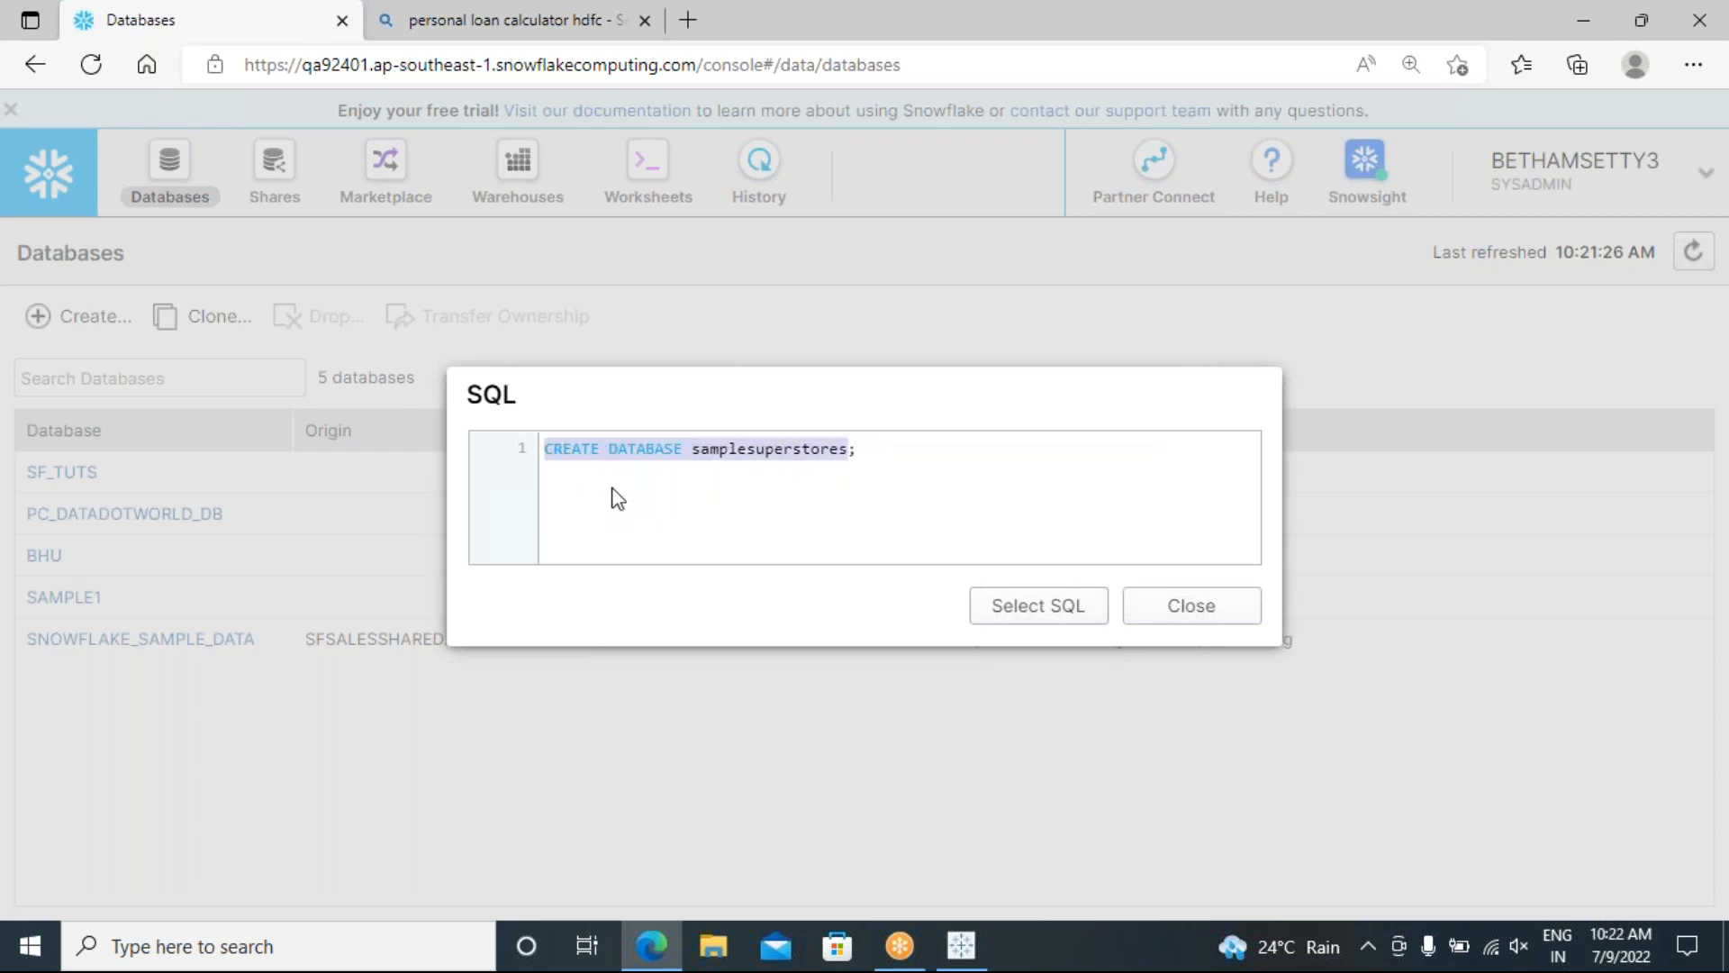
{"action": "left_click", "coordinate": [868, 451]}
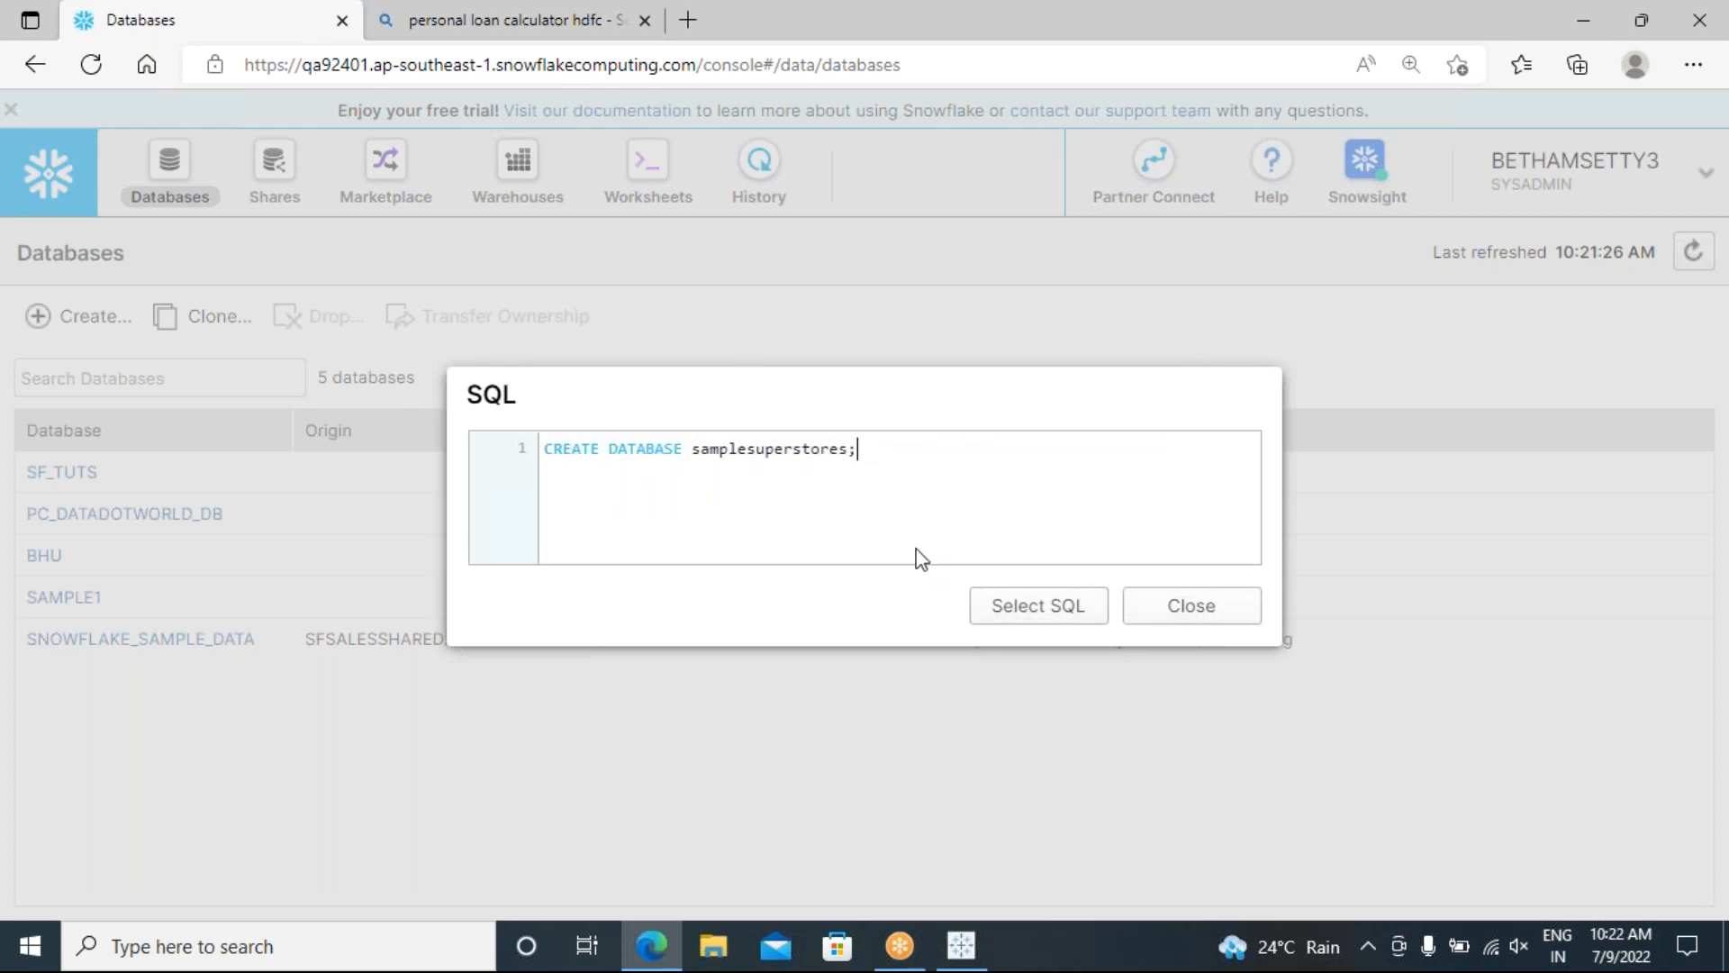
{"action": "left_click", "coordinate": [1179, 618]}
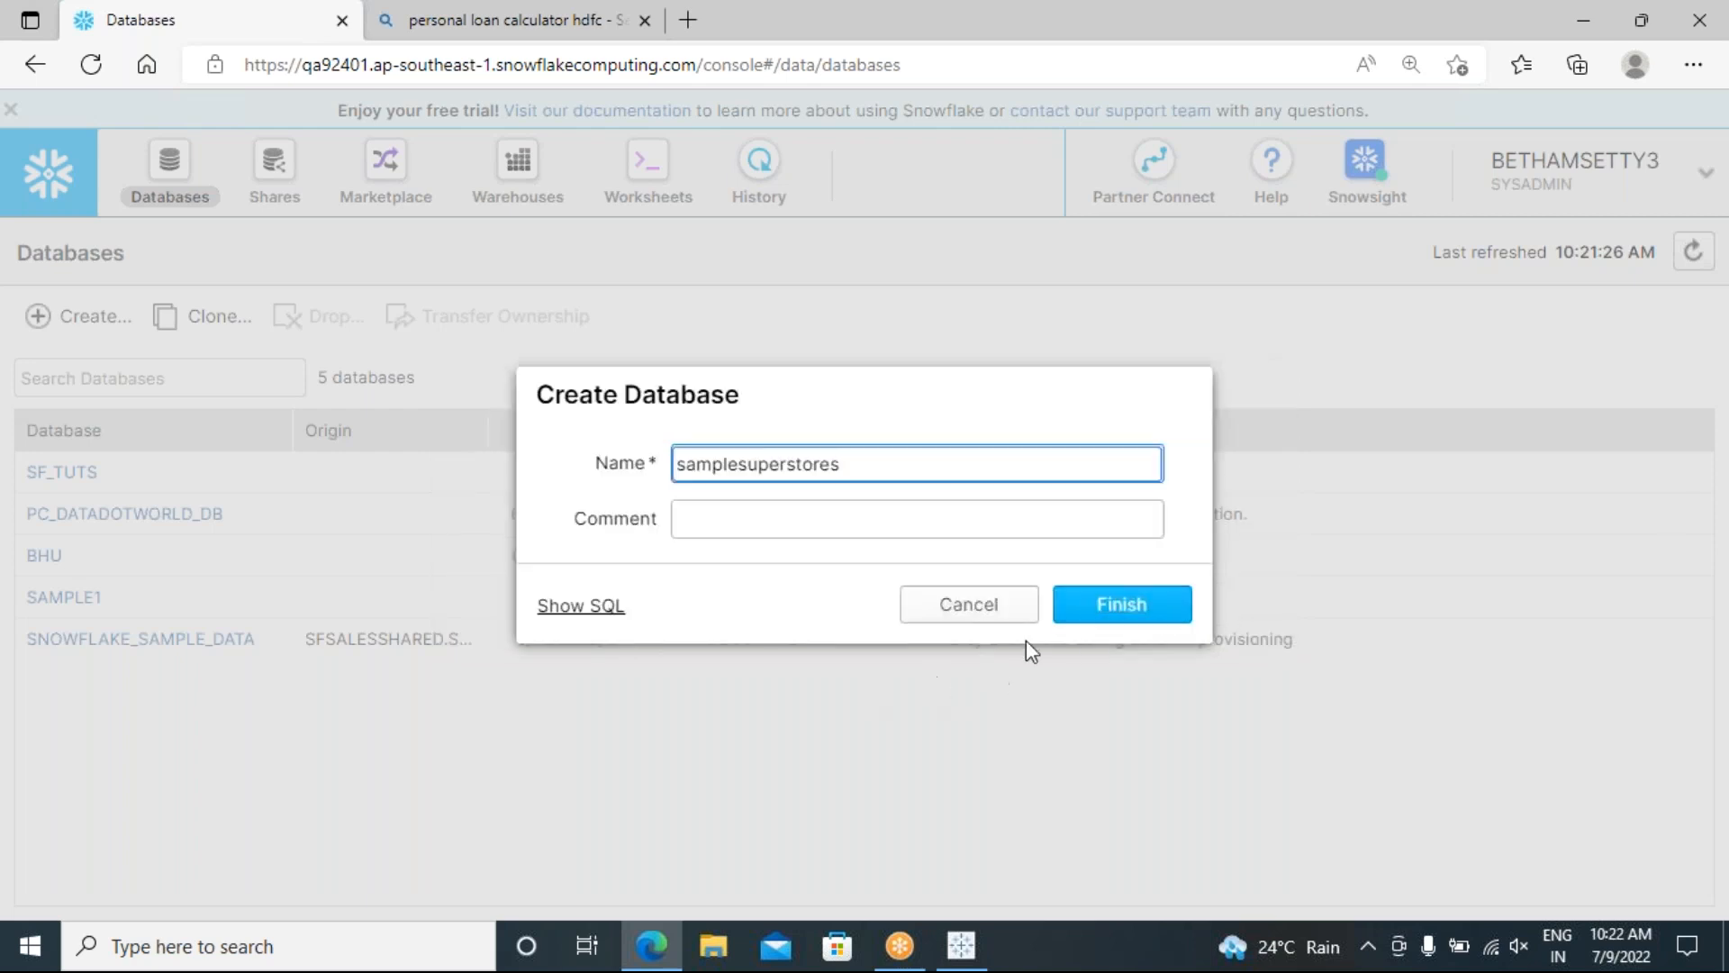
{"action": "left_click", "coordinate": [948, 617]}
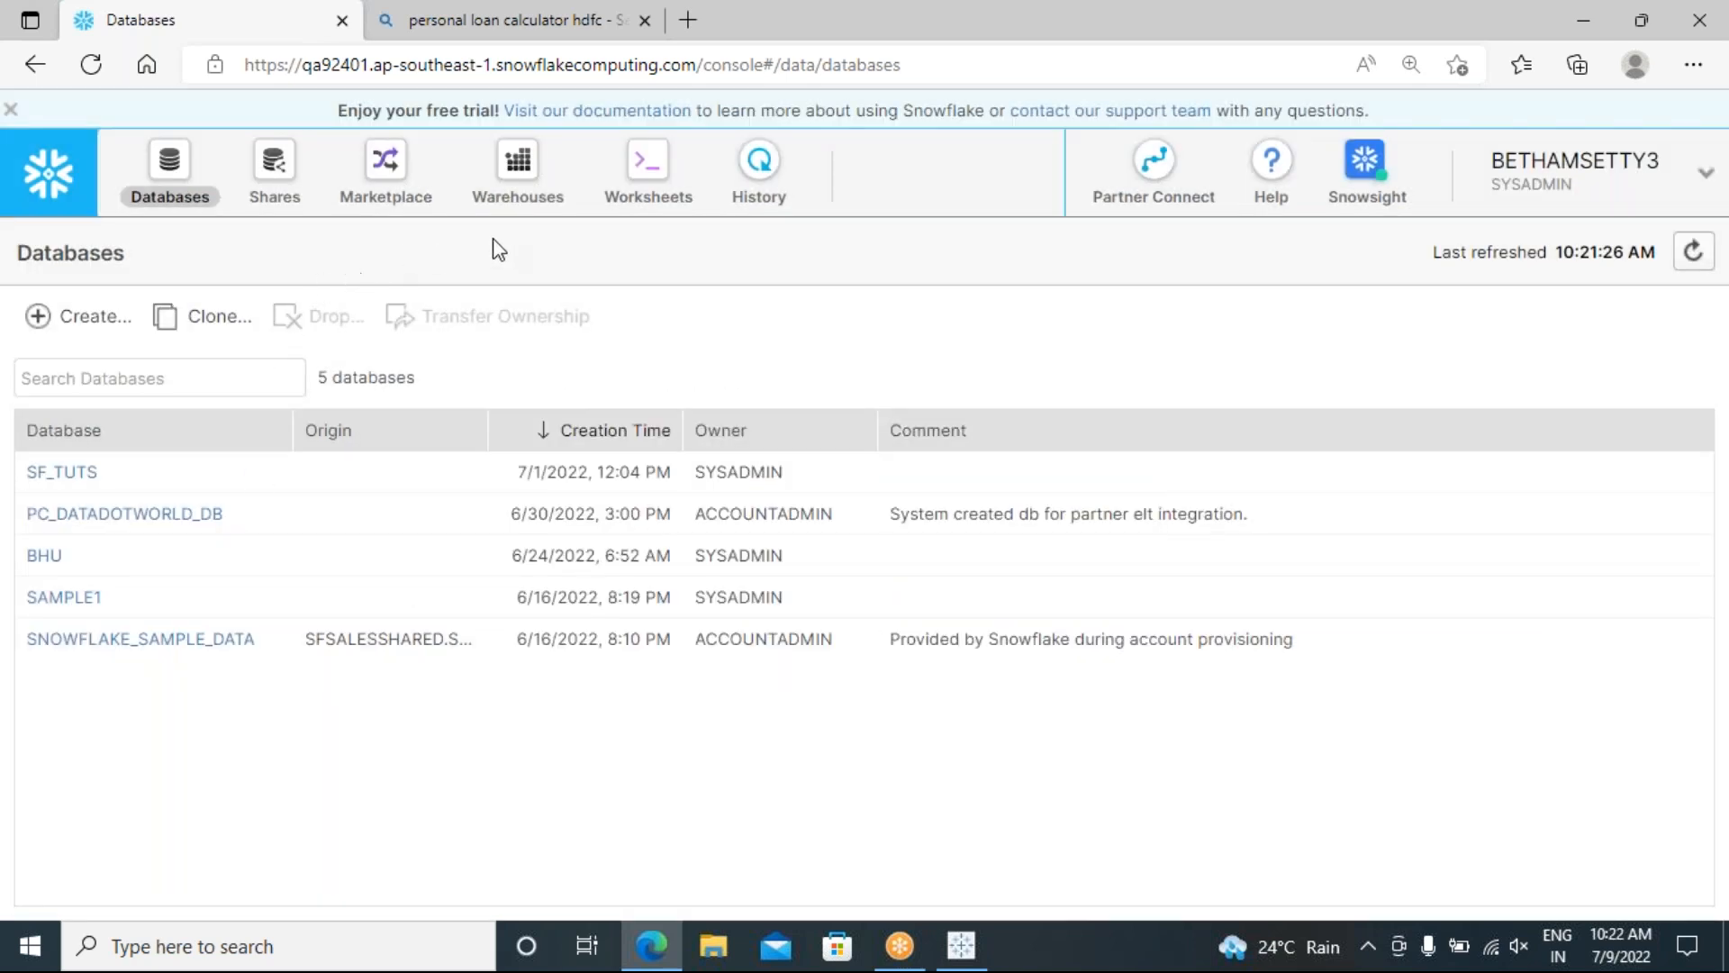
Step: Open a new worksheet and set its warehouse to TABLEAU_1
{"action": "left_click", "coordinate": [654, 184]}
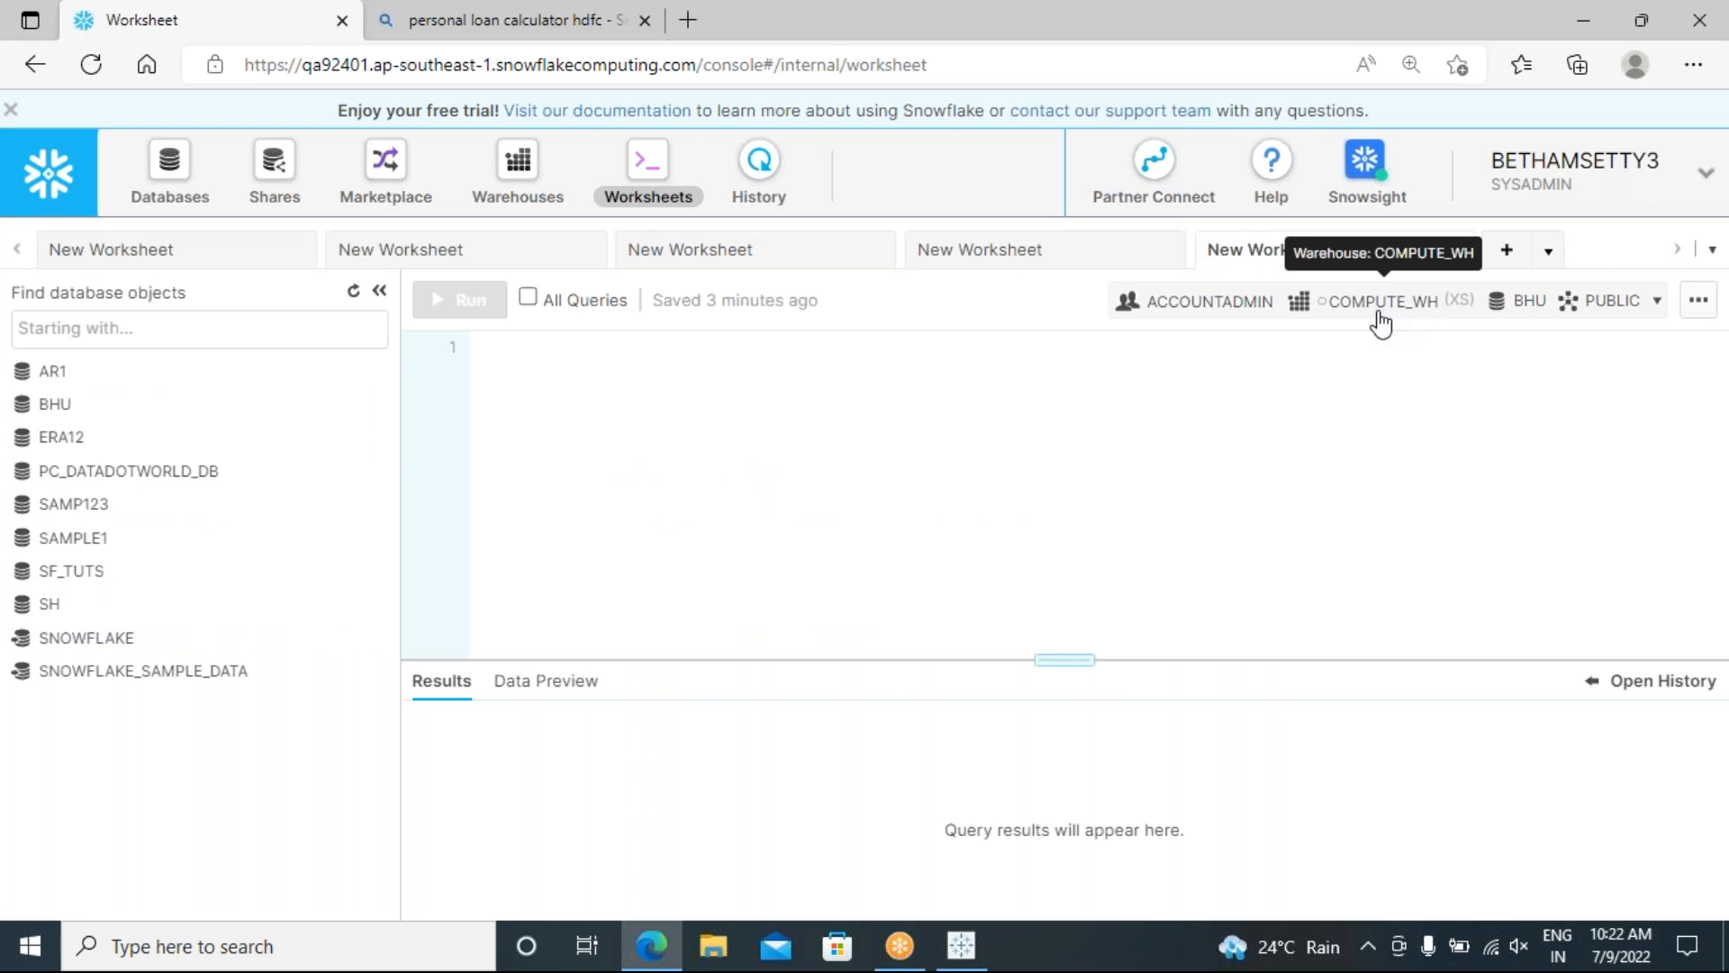
{"action": "left_click", "coordinate": [1456, 311]}
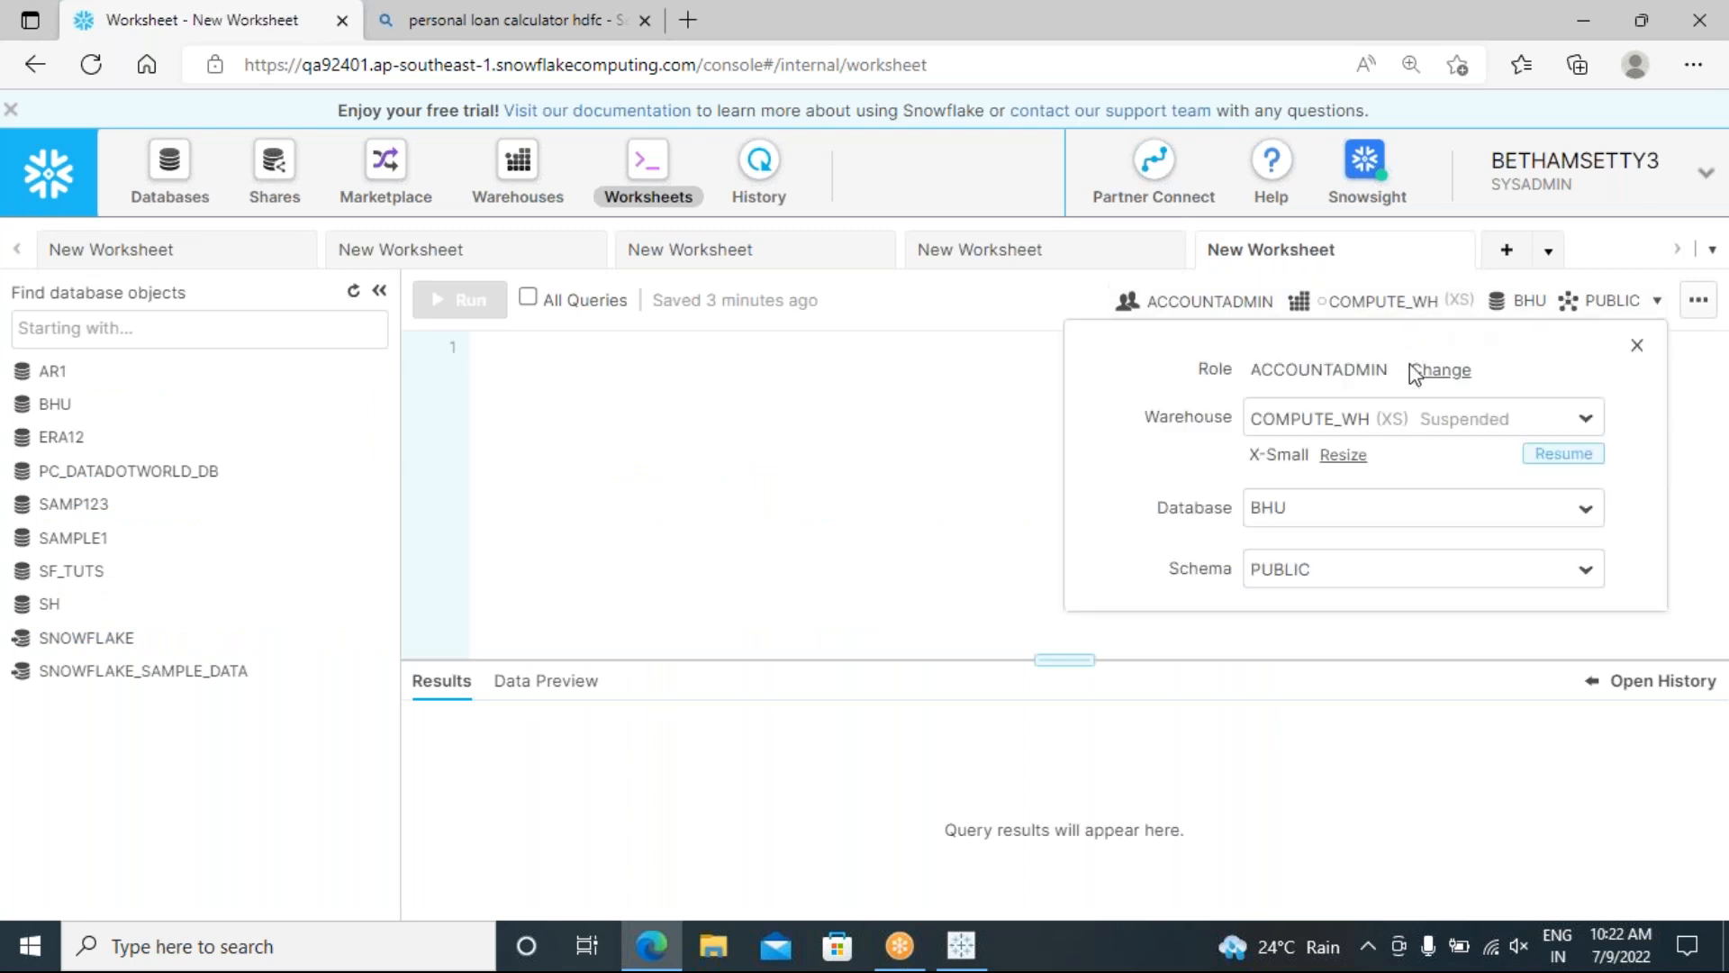
{"action": "left_click", "coordinate": [1587, 418]}
{"action": "left_click", "coordinate": [1316, 461]}
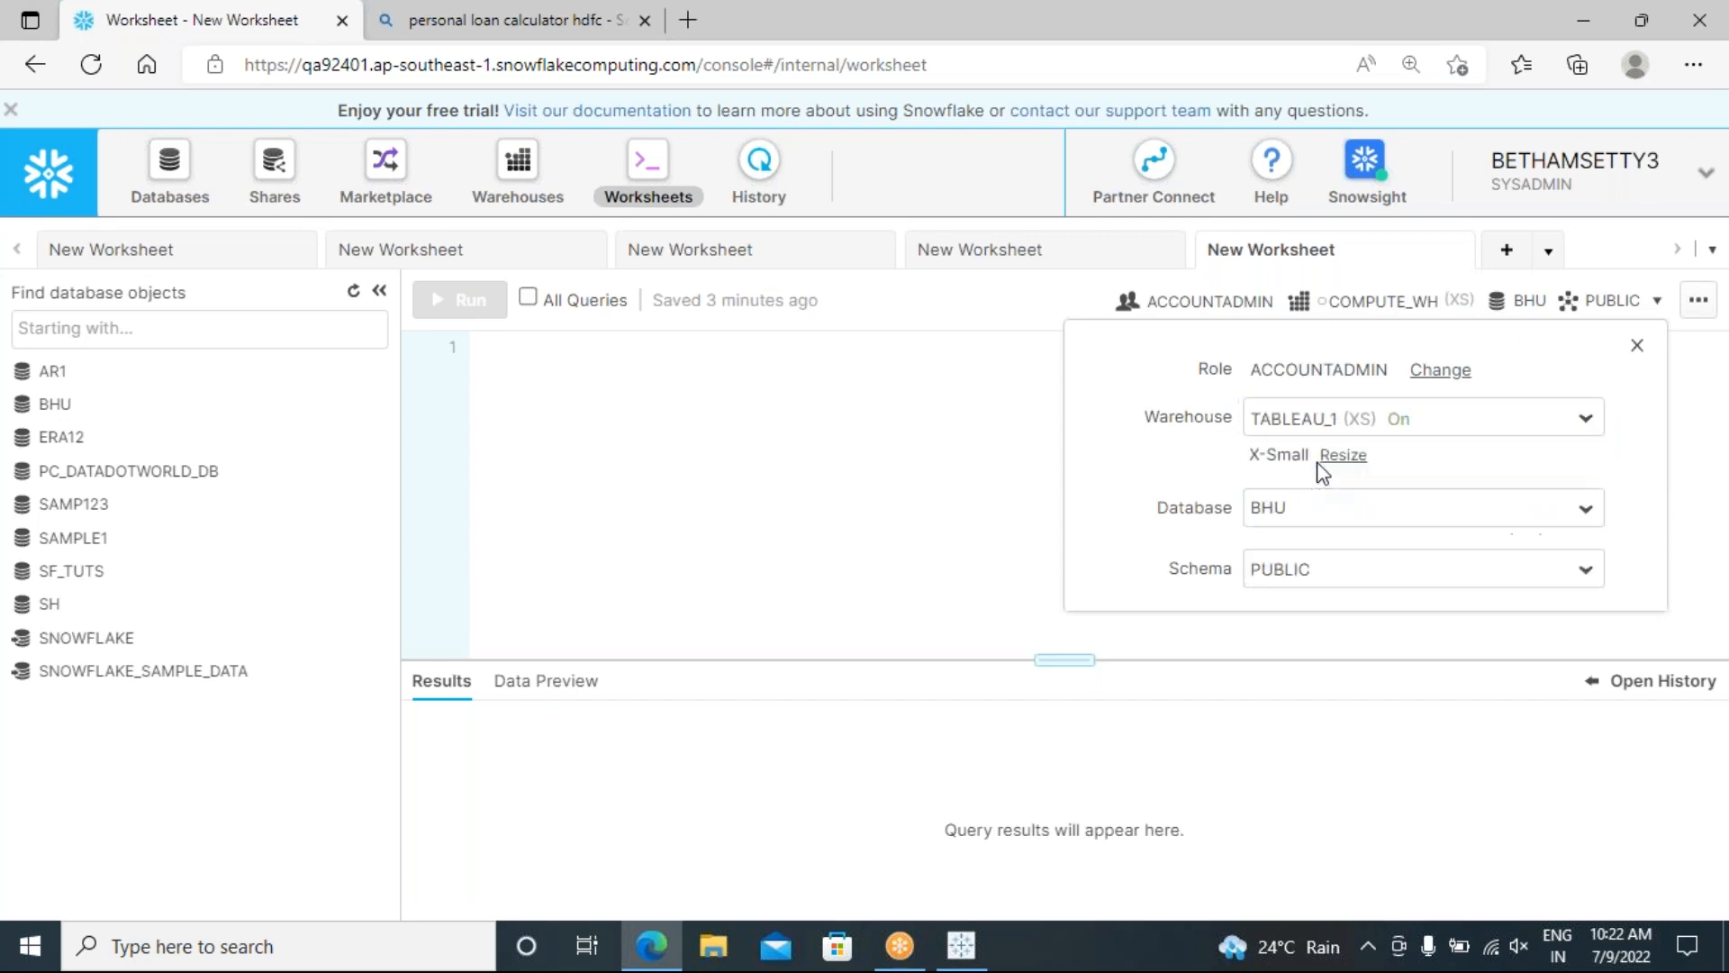
{"action": "left_click", "coordinate": [626, 437]}
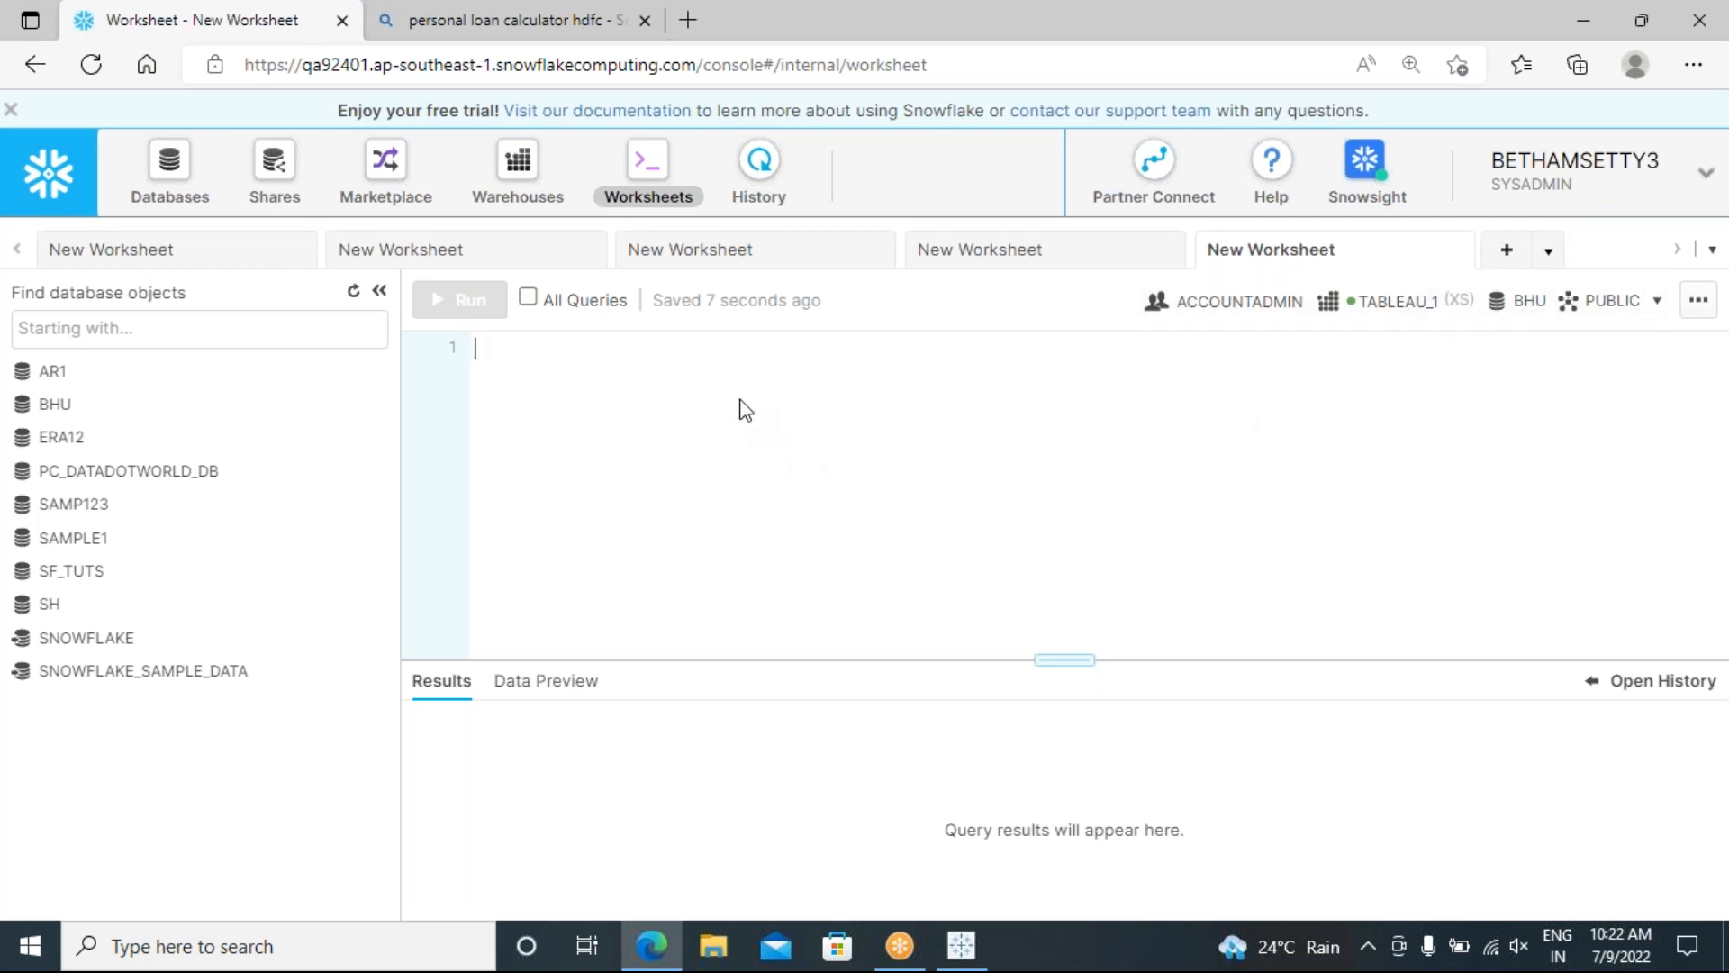
Step: Write and run 'create database superstores;' in the worksheet to create SUPERSTORES
{"action": "type", "text": "cre"}
{"action": "key", "text": "BackSpace"}
{"action": "type", "text": "reate "}
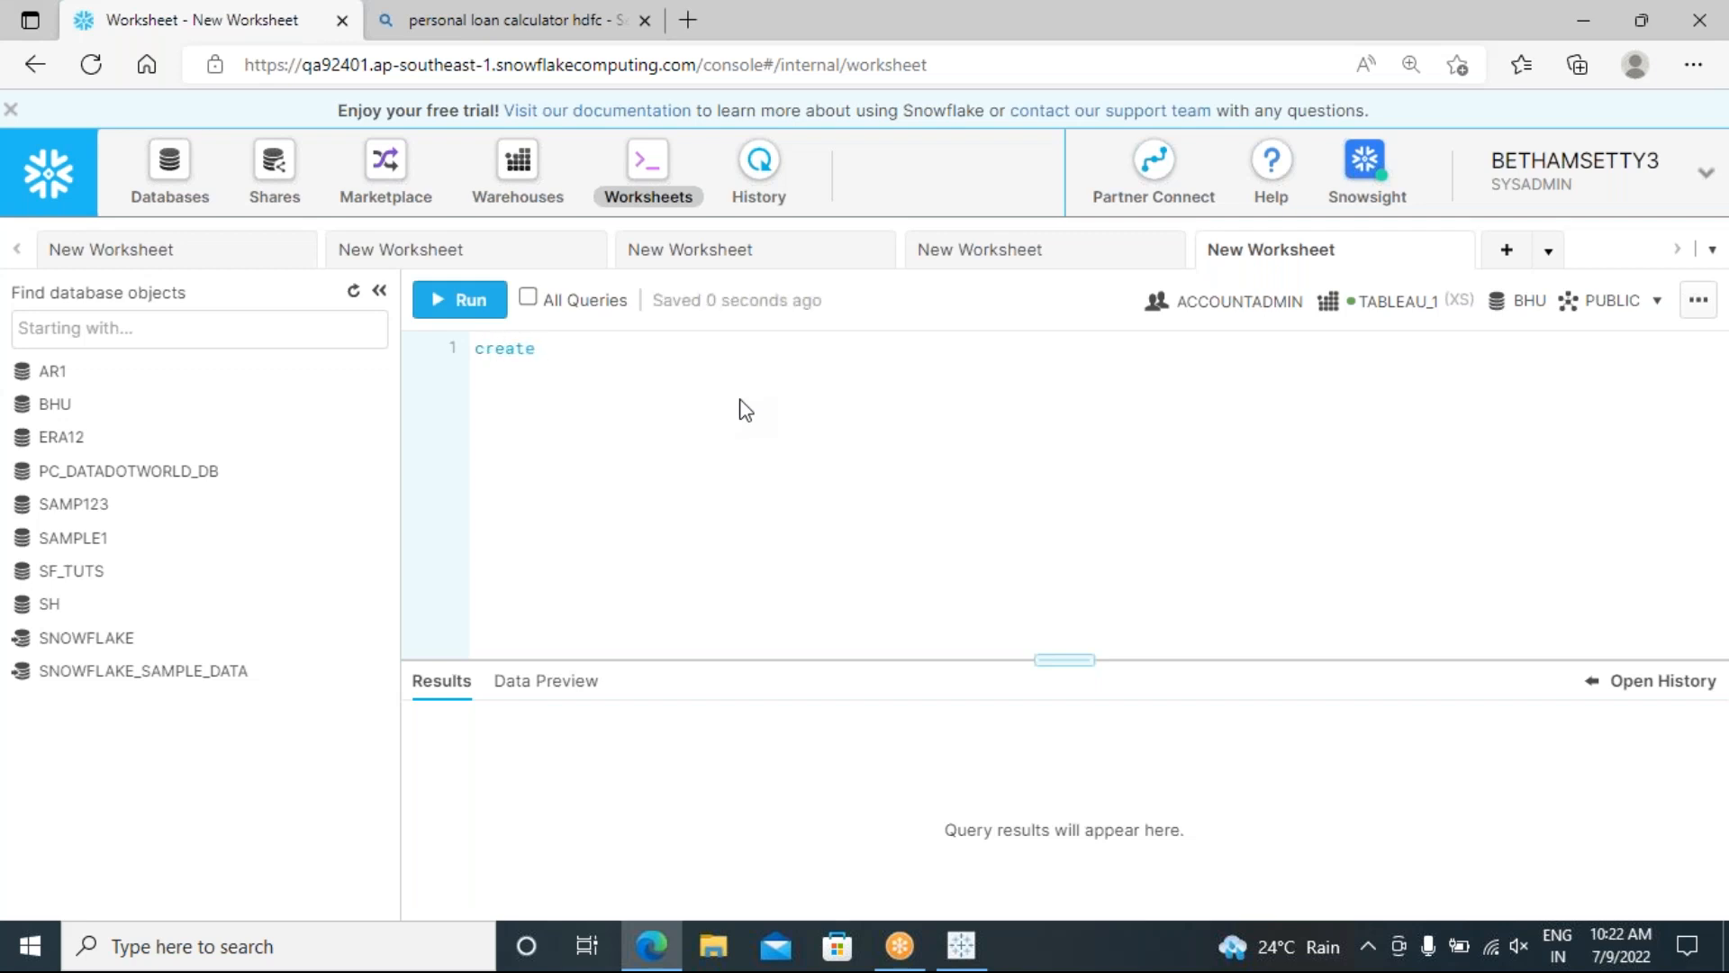
{"action": "type", "text": "databas"}
{"action": "type", "text": "e"}
{"action": "key", "text": "BackSpace"}
{"action": "type", "text": "ase superstores;"}
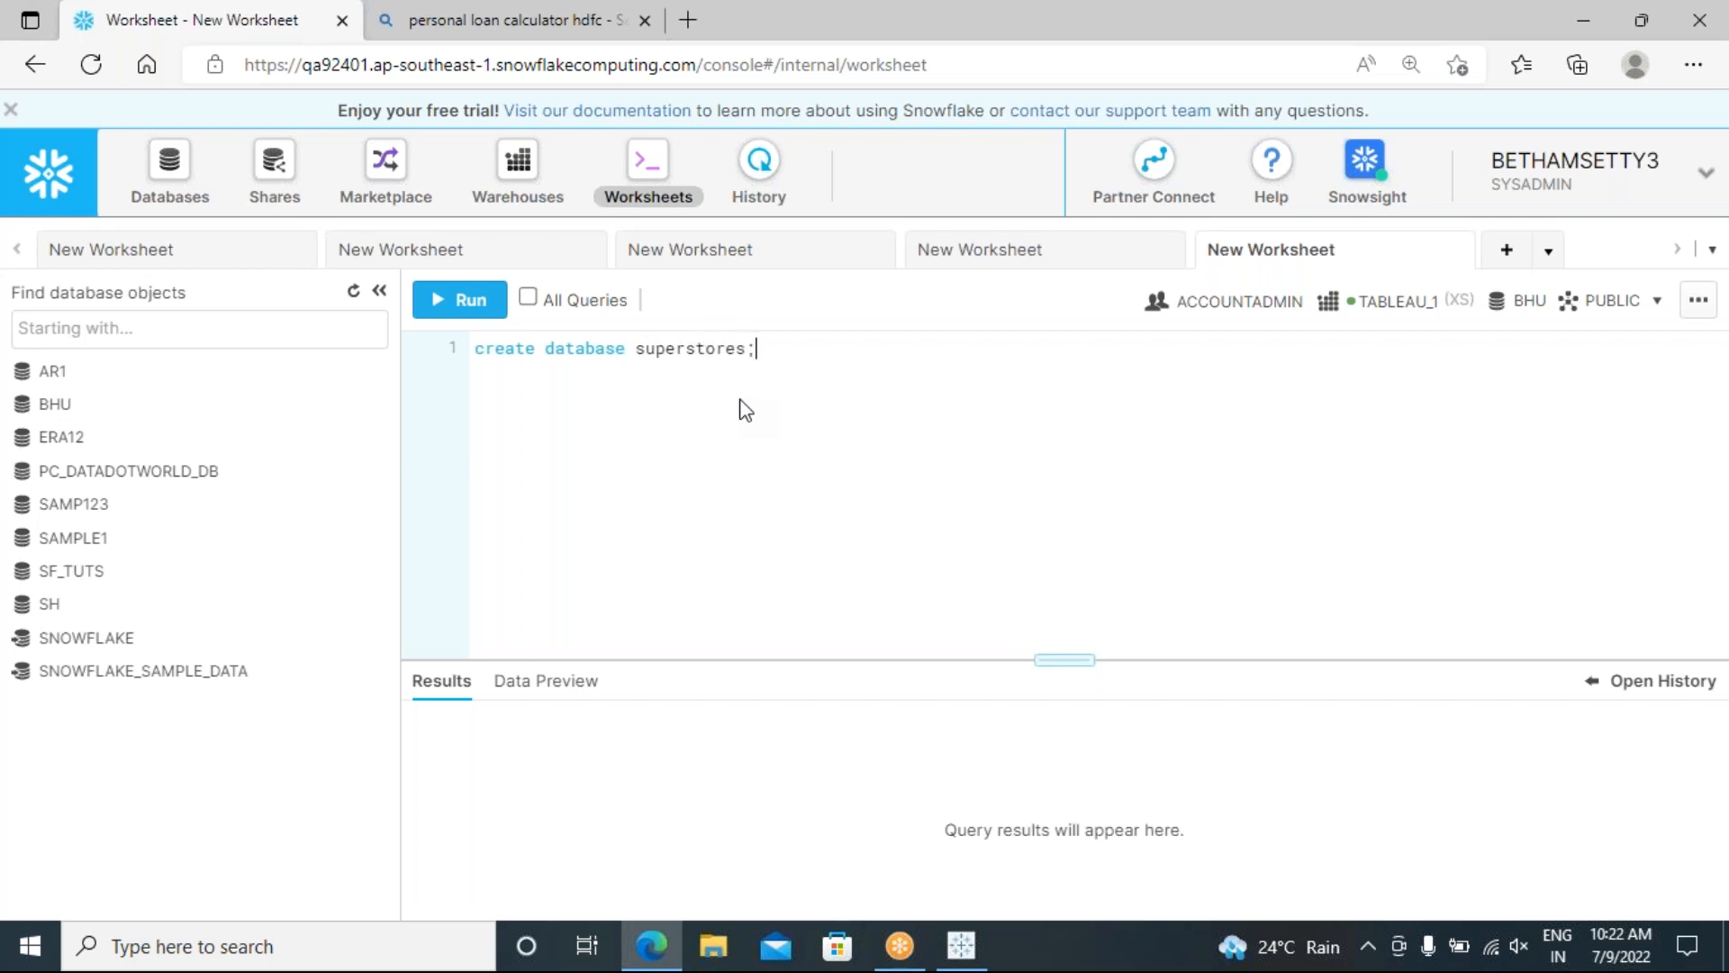
{"action": "left_click_drag", "start_coordinate": [775, 348], "coordinate": [464, 357]}
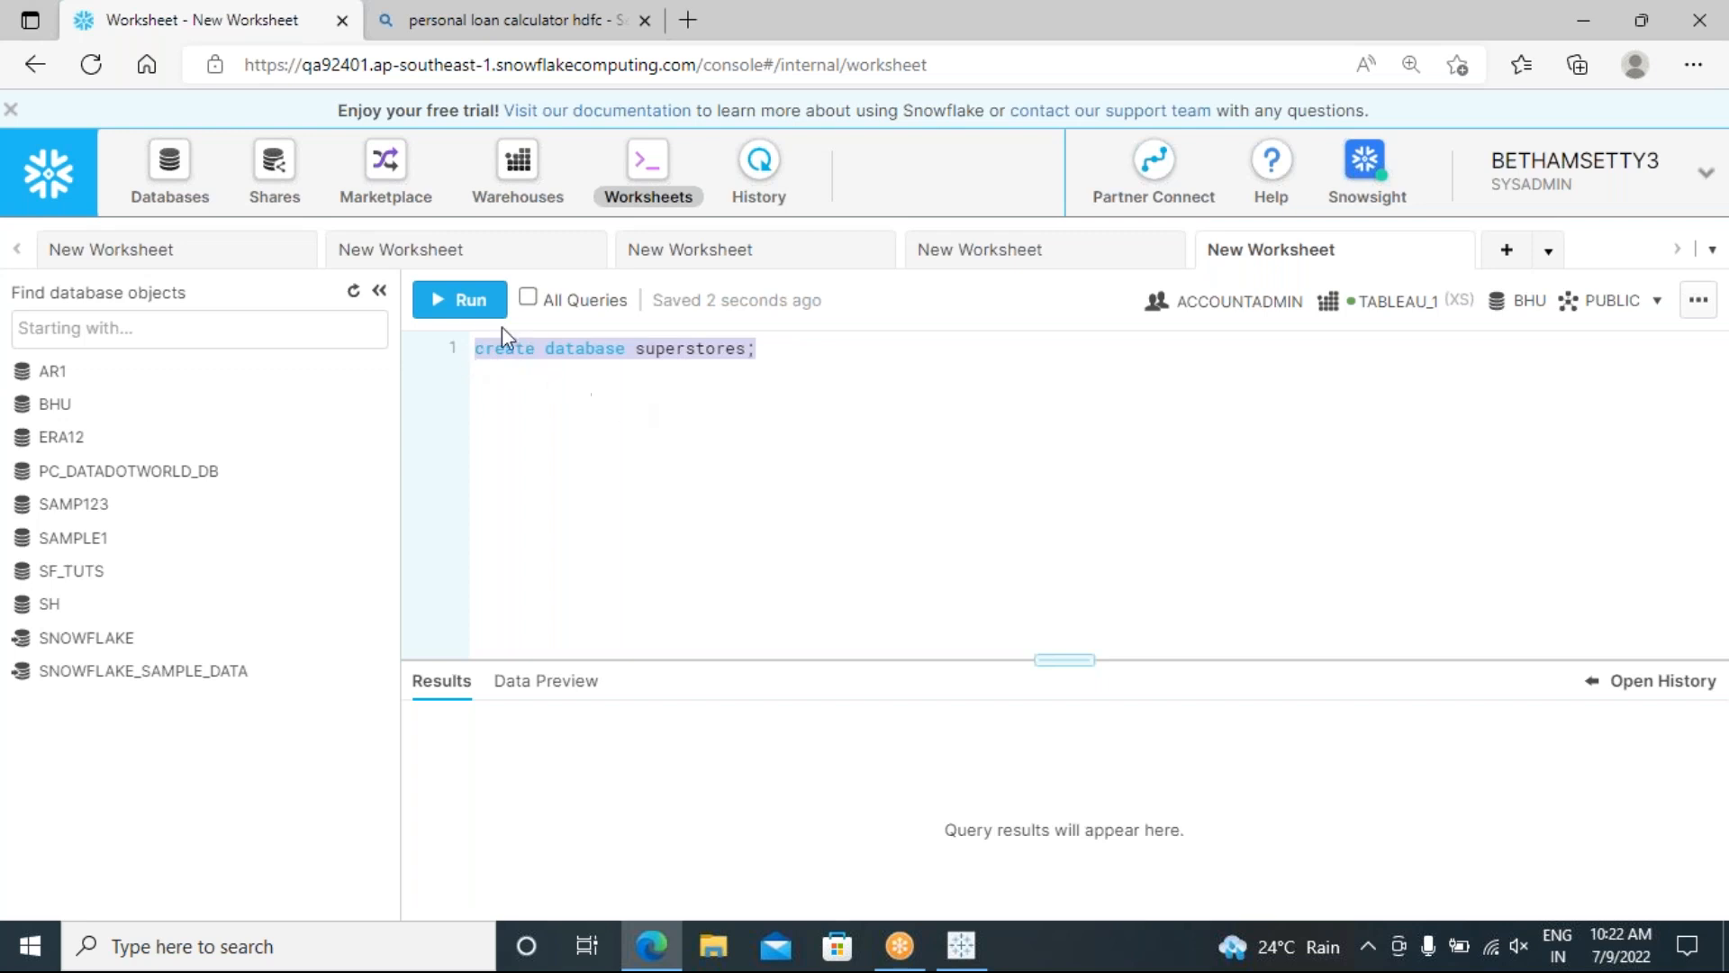
{"action": "left_click", "coordinate": [464, 301]}
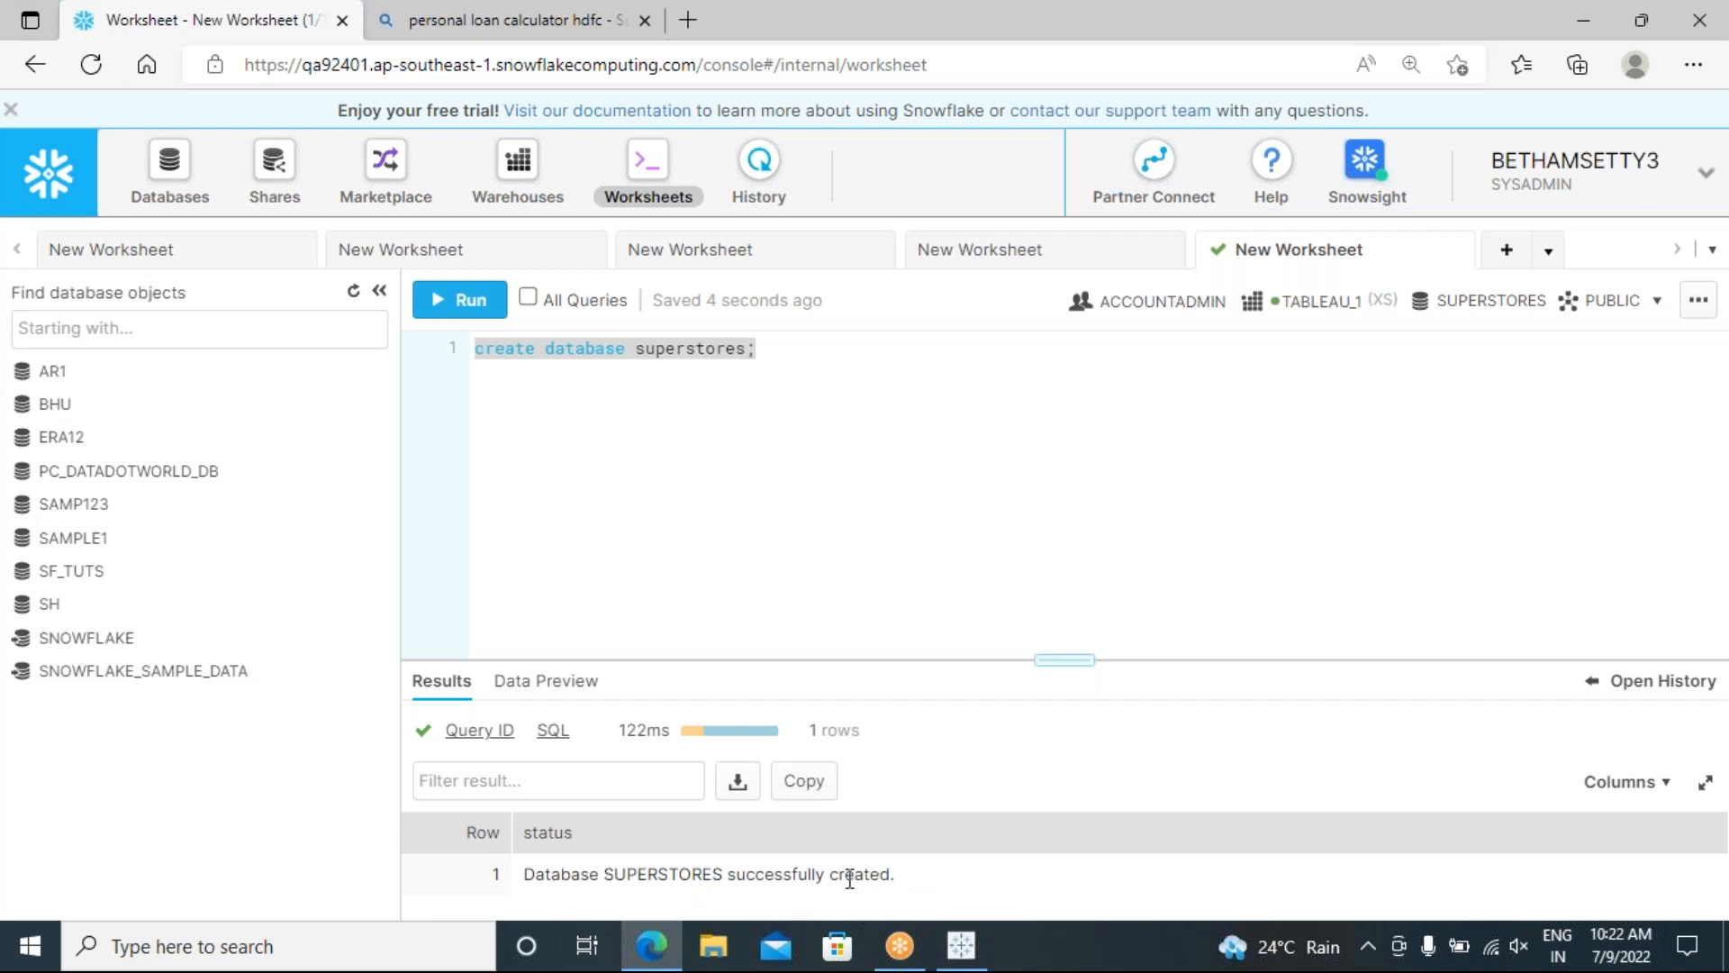
{"action": "left_click", "coordinate": [776, 352]}
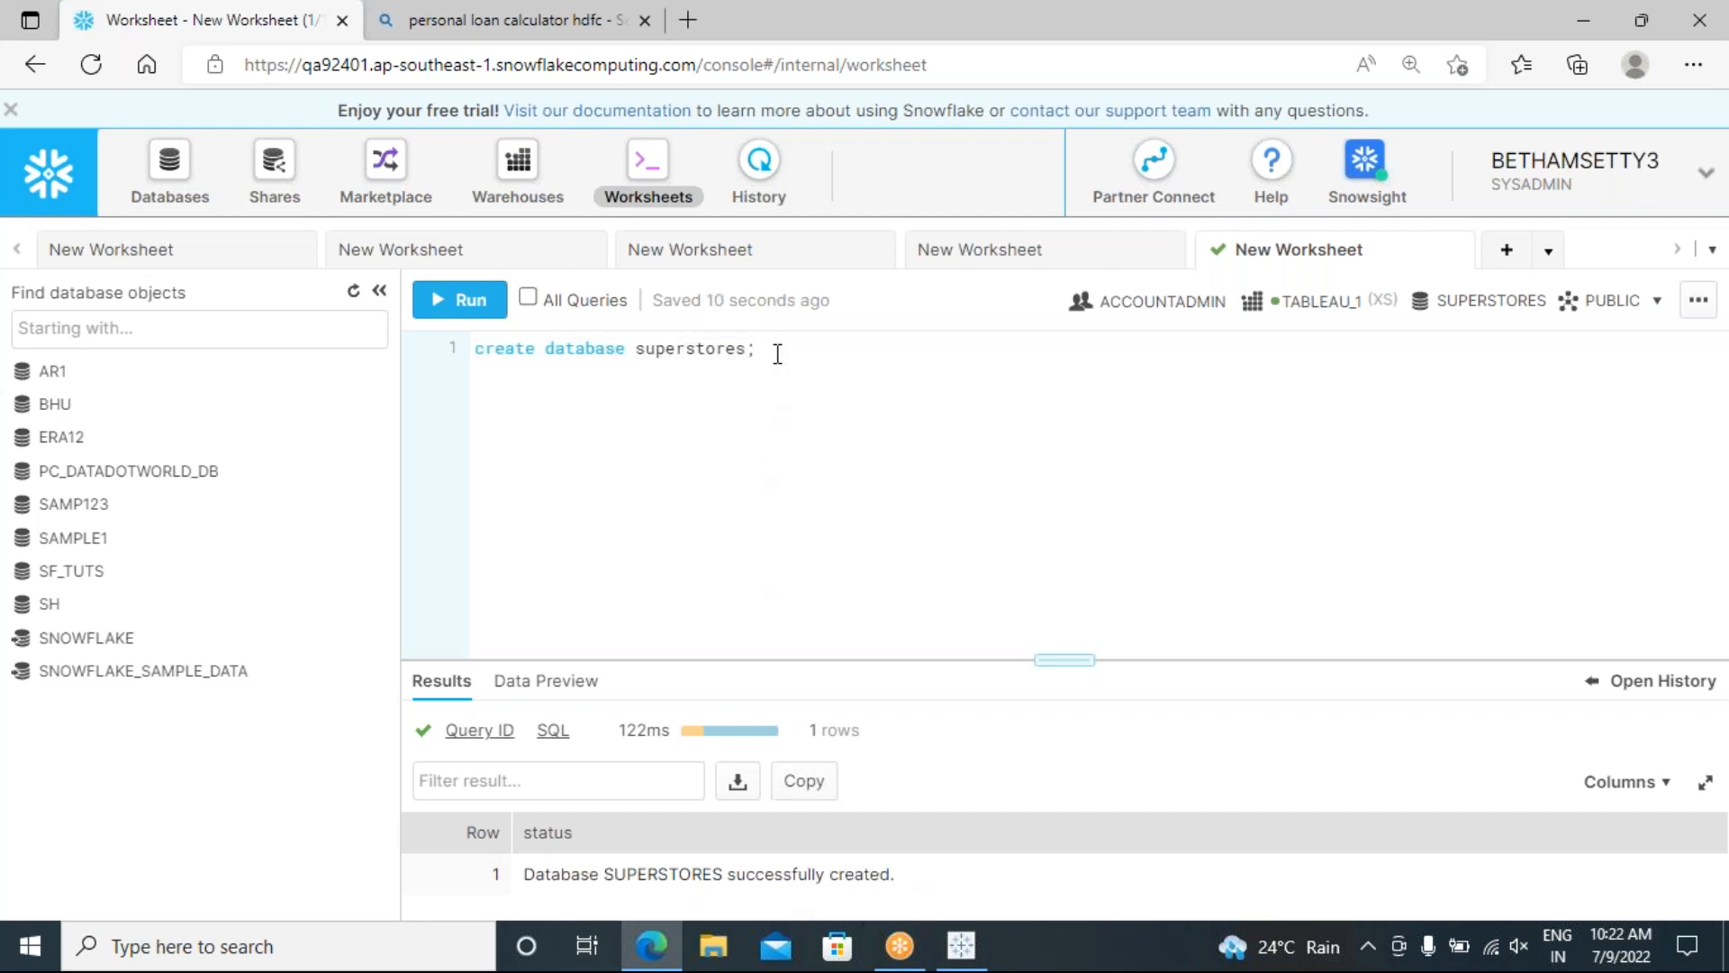
Step: Run 'create schema stores;' on line 2 and enlarge the results panel
{"action": "key", "text": "Return"}
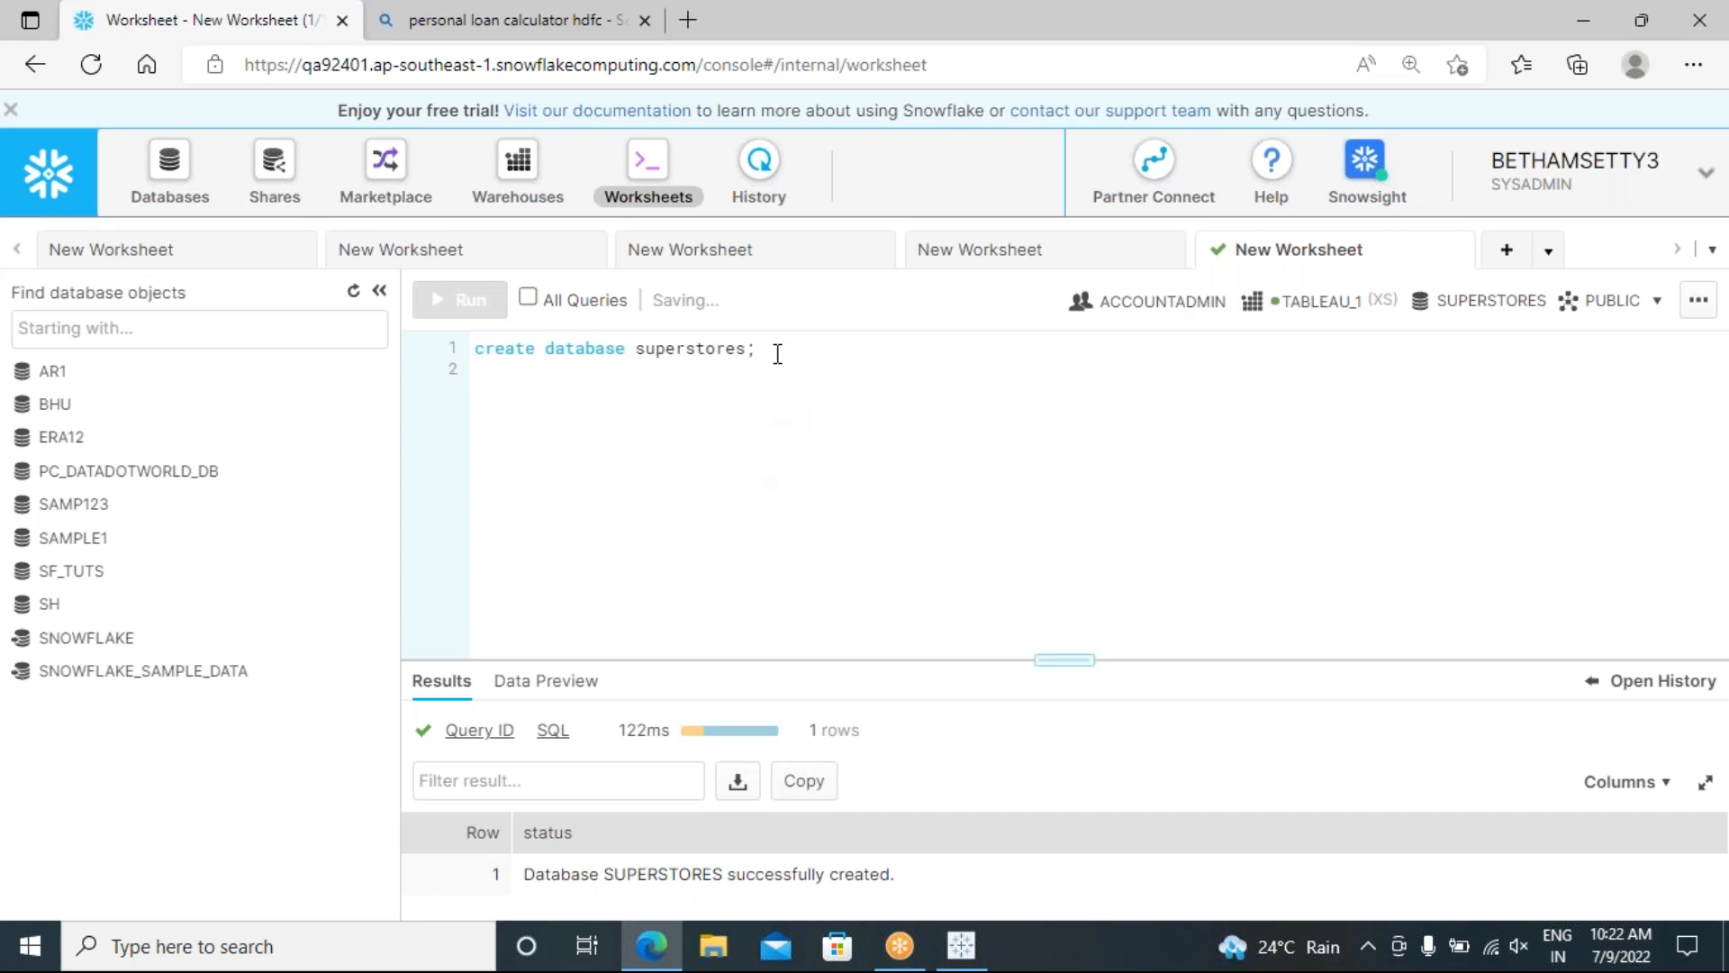
{"action": "type", "text": "creat"}
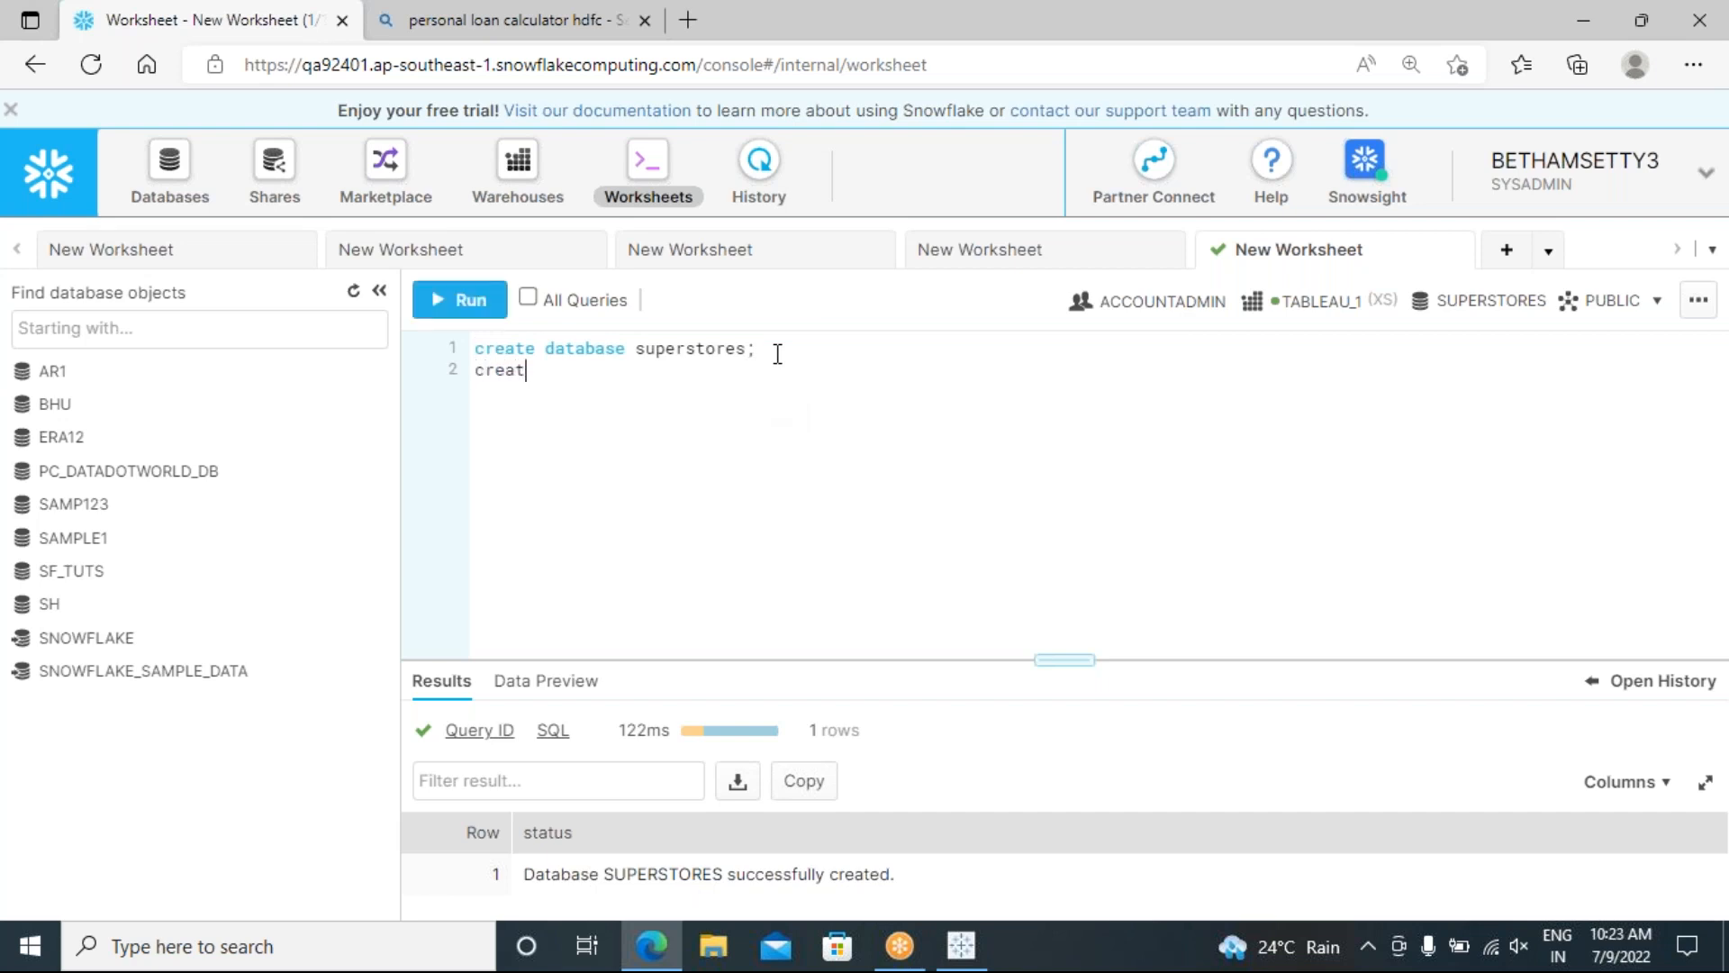
{"action": "type", "text": "e da"}
{"action": "key", "text": "BackSpace"}
{"action": "key", "text": "BackSpace"}
{"action": "type", "text": "s"}
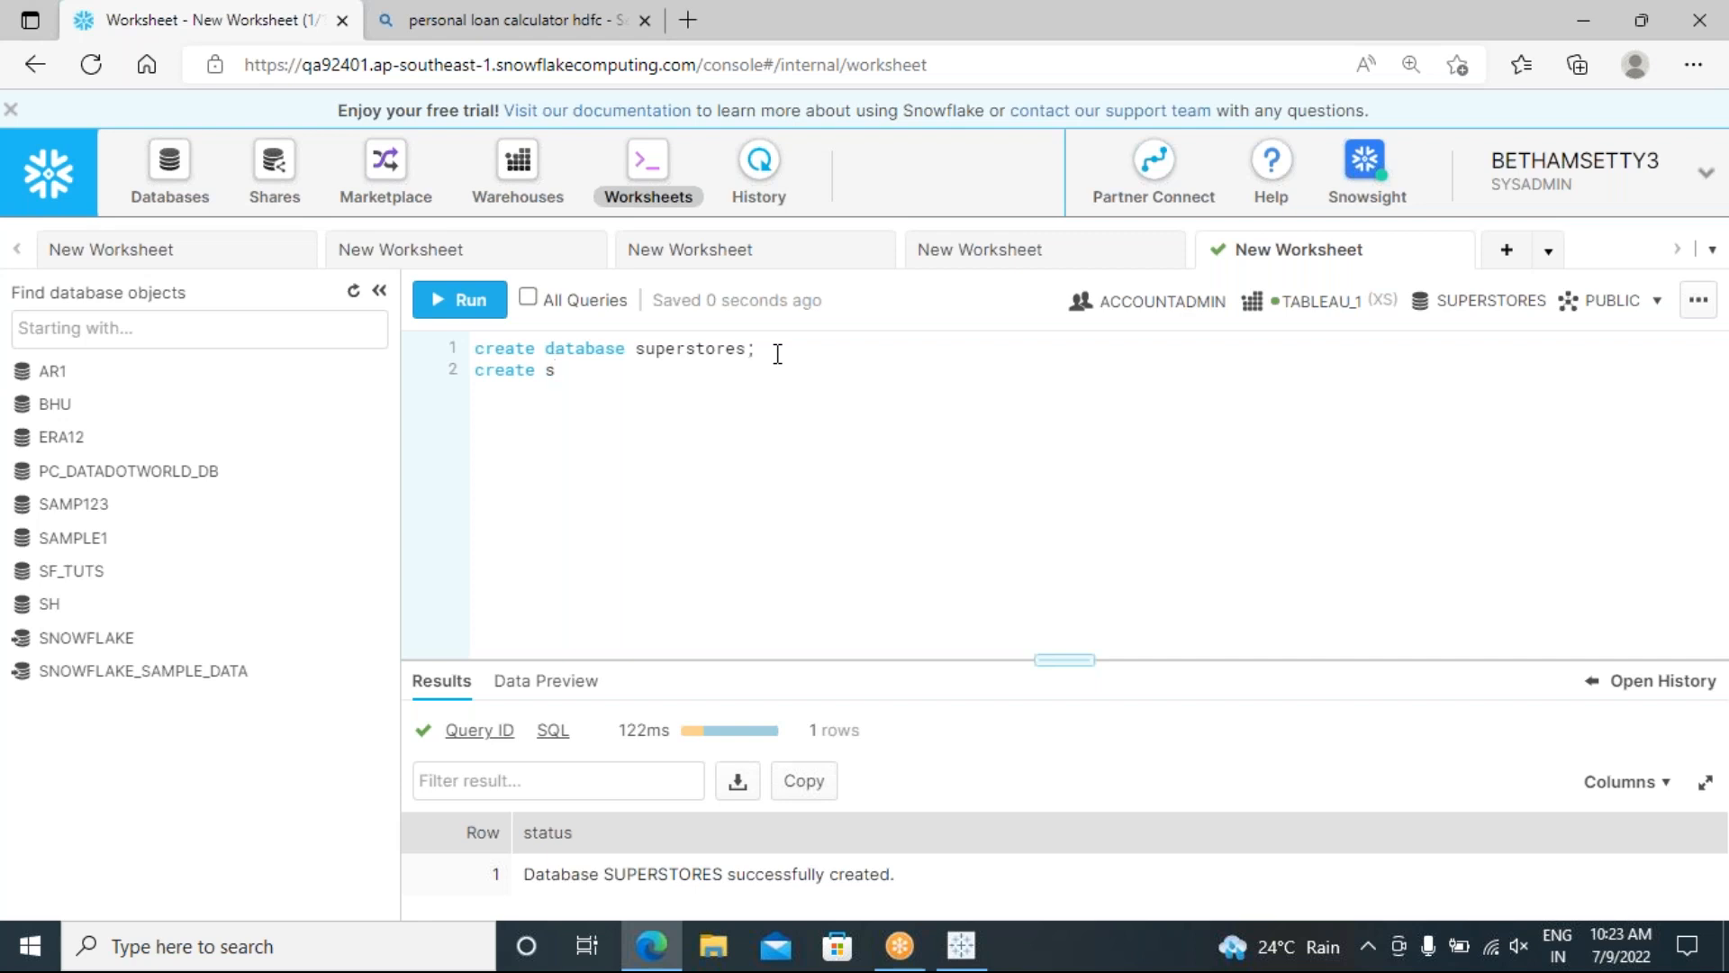
{"action": "type", "text": "chema stores;"}
{"action": "left_click_drag", "start_coordinate": [688, 372], "coordinate": [471, 378]}
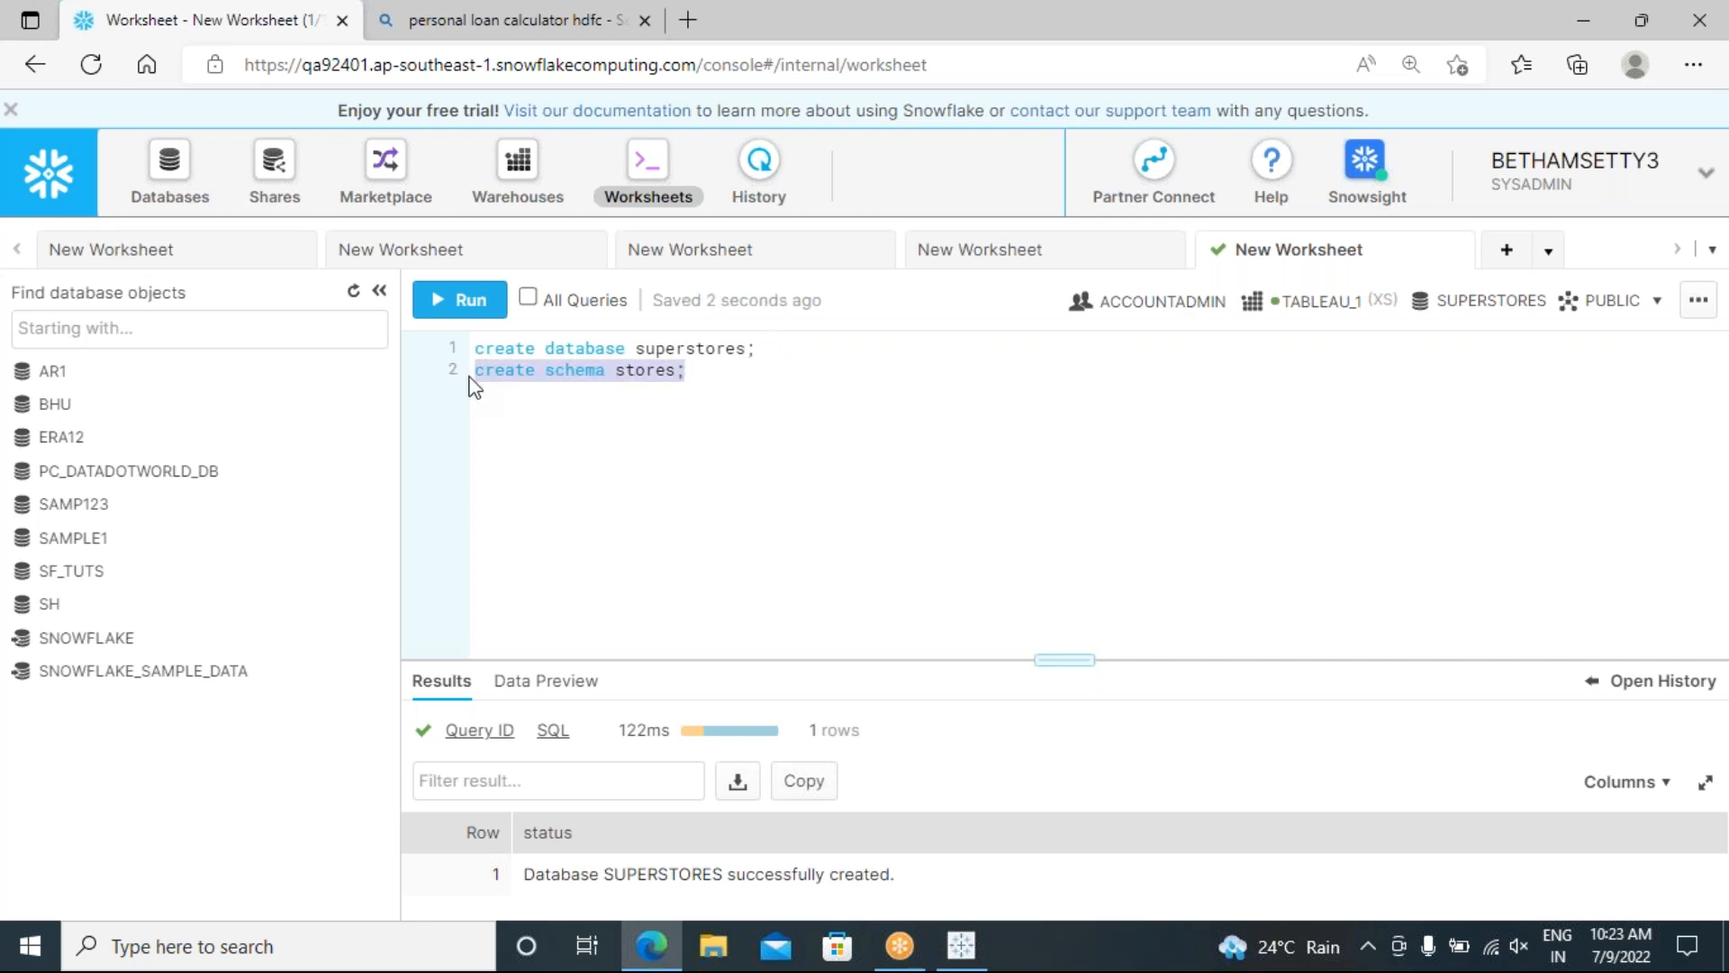
{"action": "left_click", "coordinate": [459, 300]}
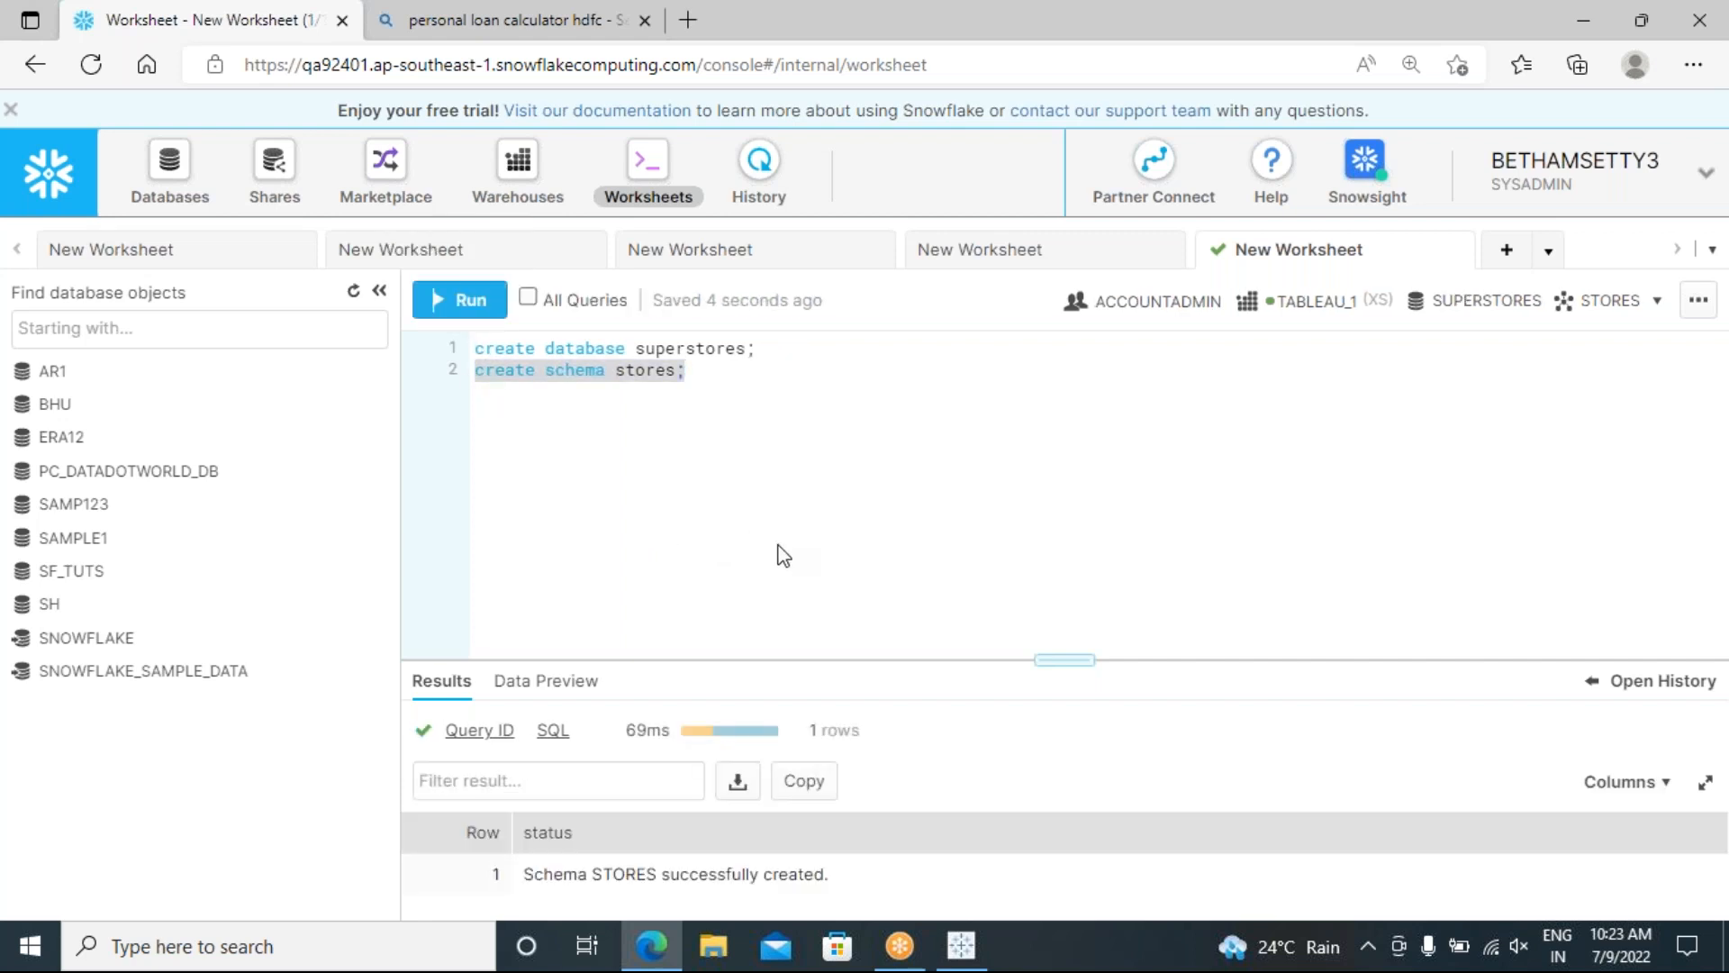
{"action": "left_click_drag", "start_coordinate": [883, 659], "coordinate": [876, 541]}
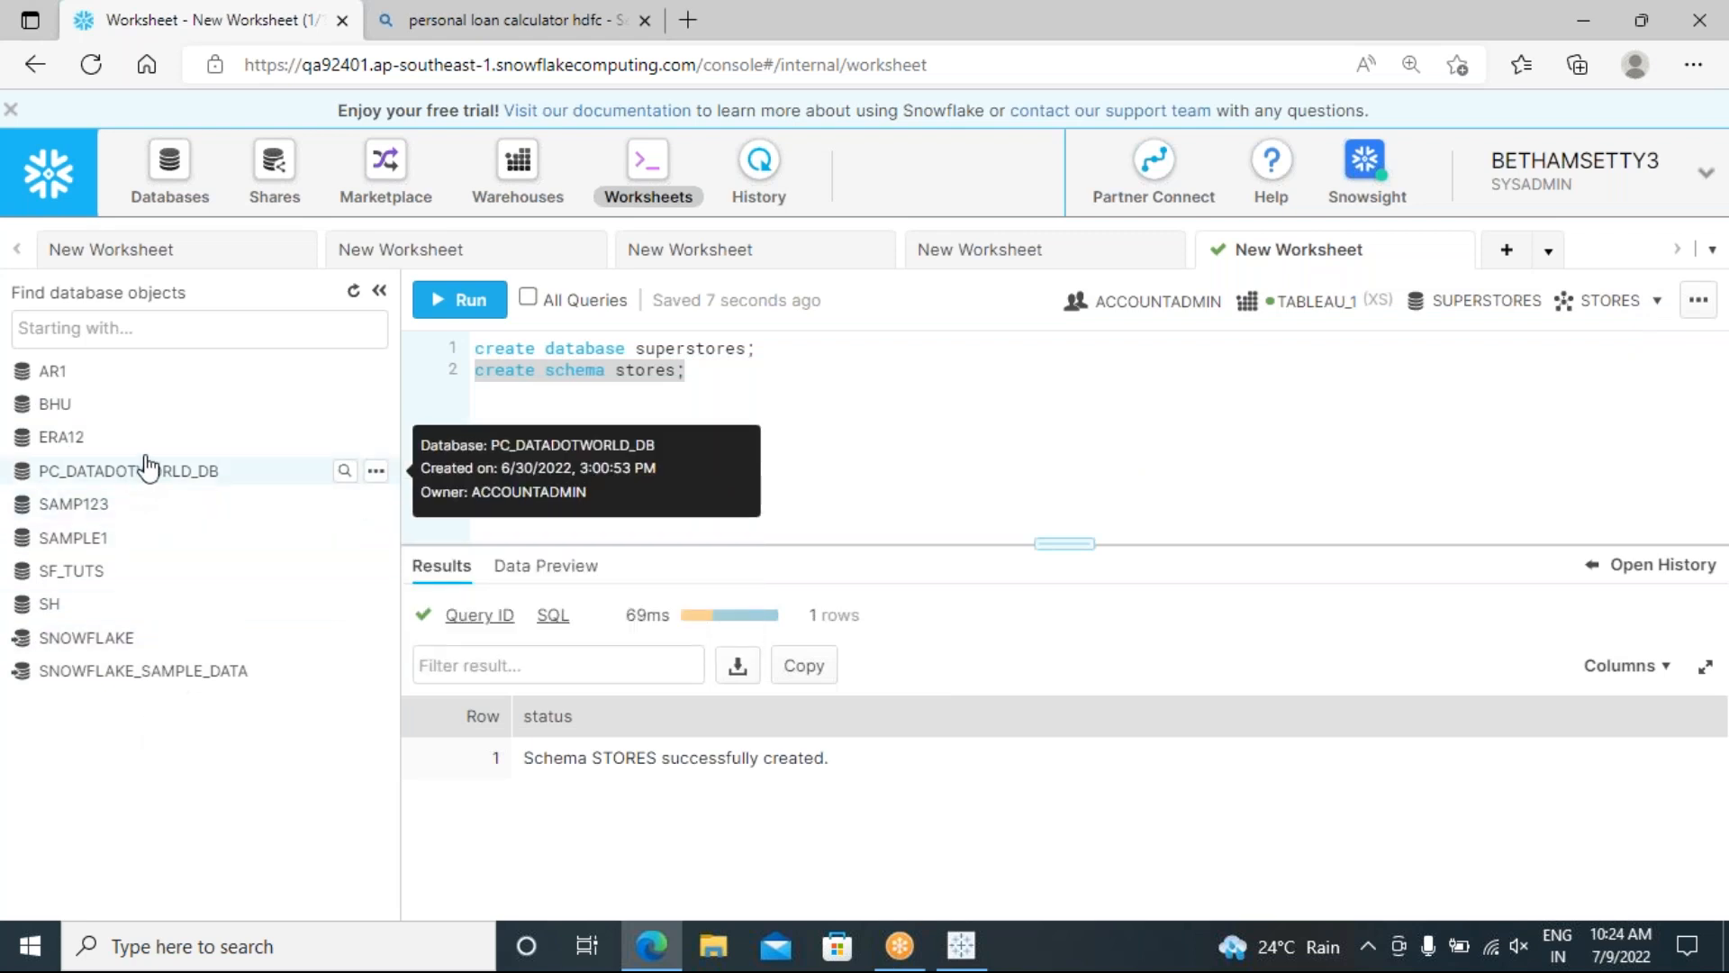
Step: Refresh the object browser and reload the console page to show SUPERSTORES
{"action": "left_click", "coordinate": [357, 295]}
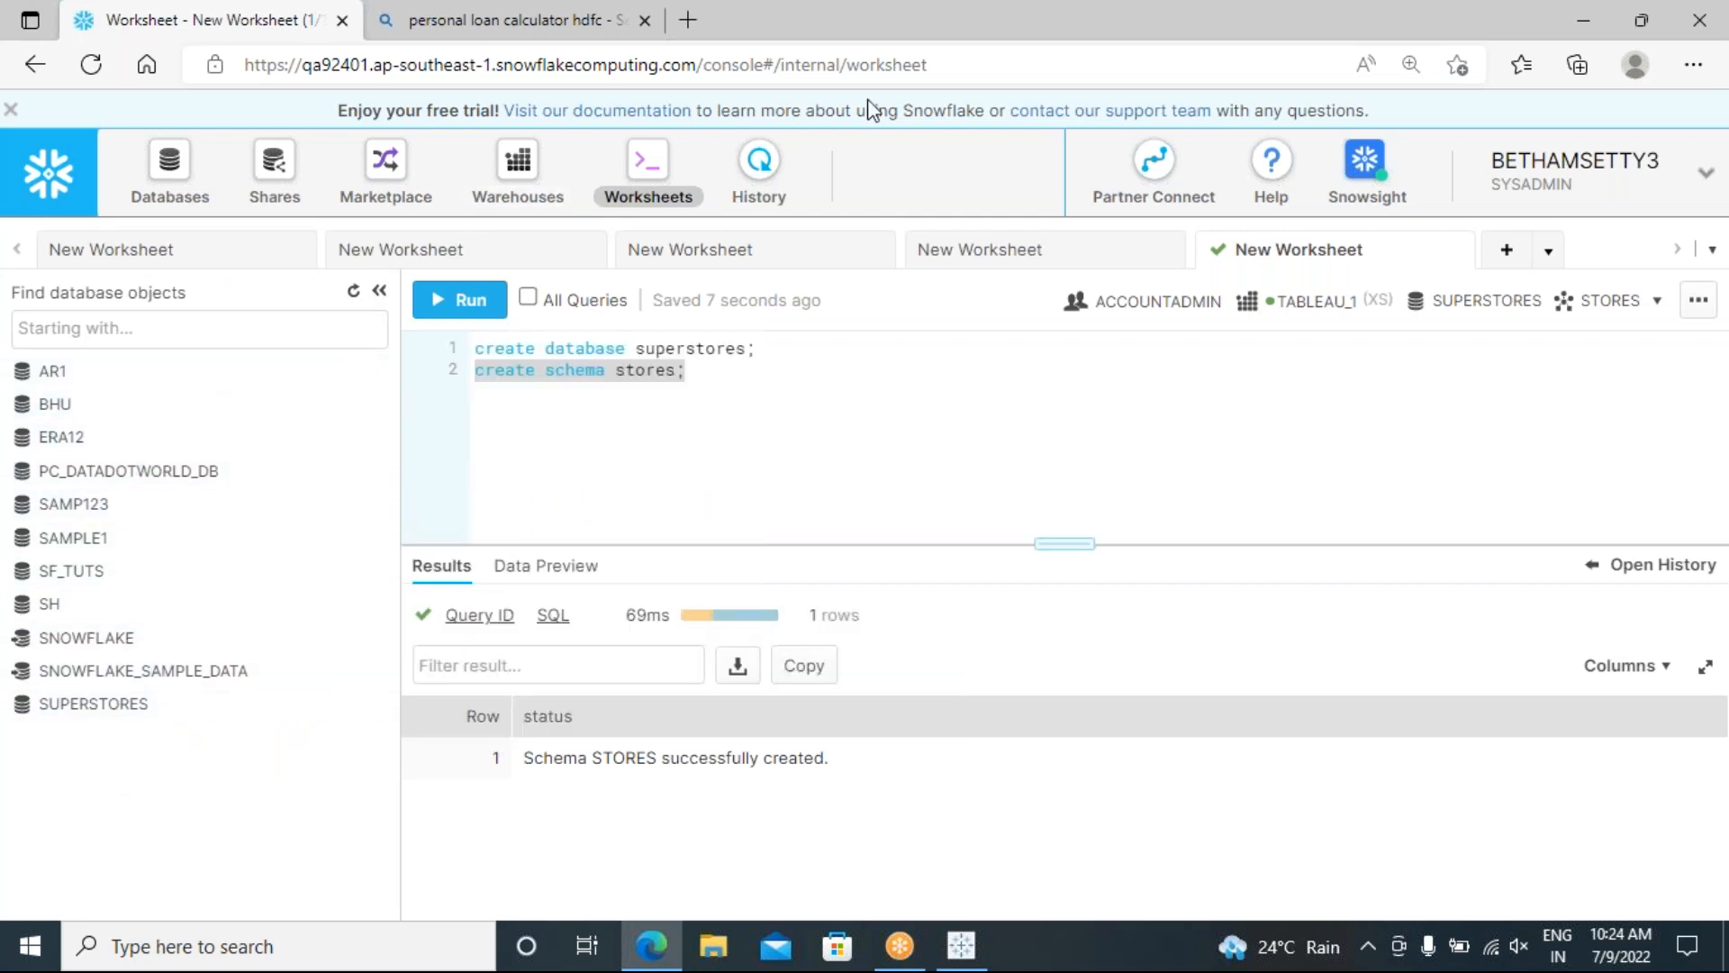
{"action": "left_click", "coordinate": [910, 68]}
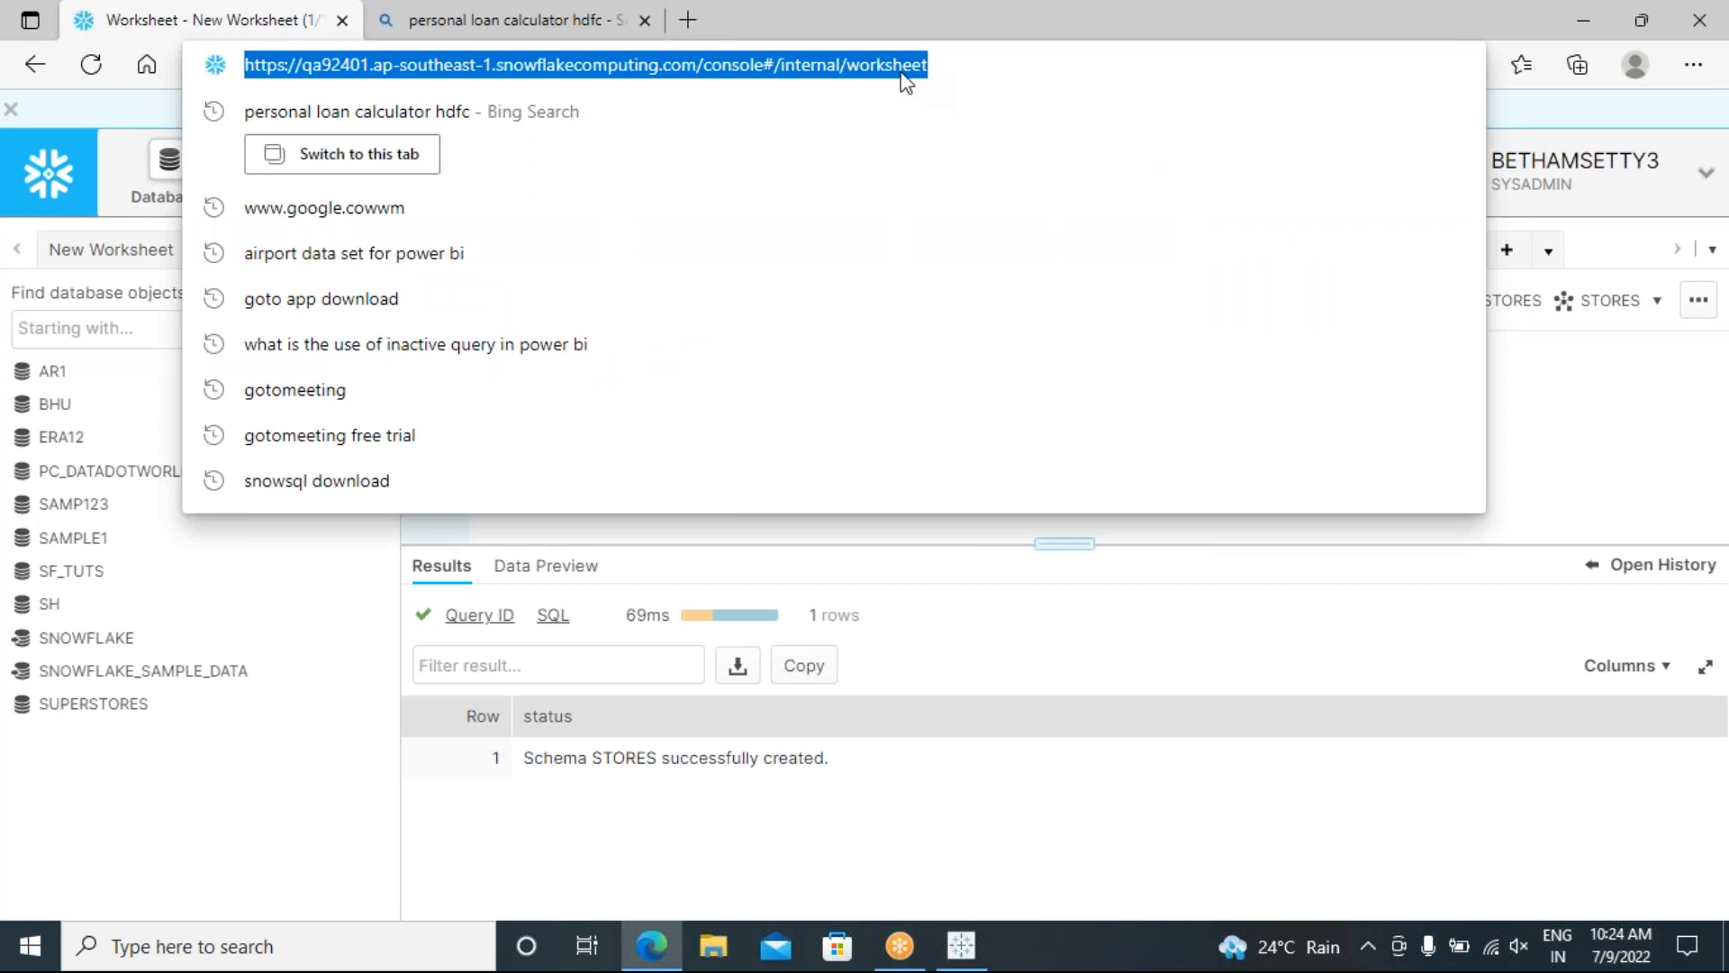
{"action": "key", "text": "Return"}
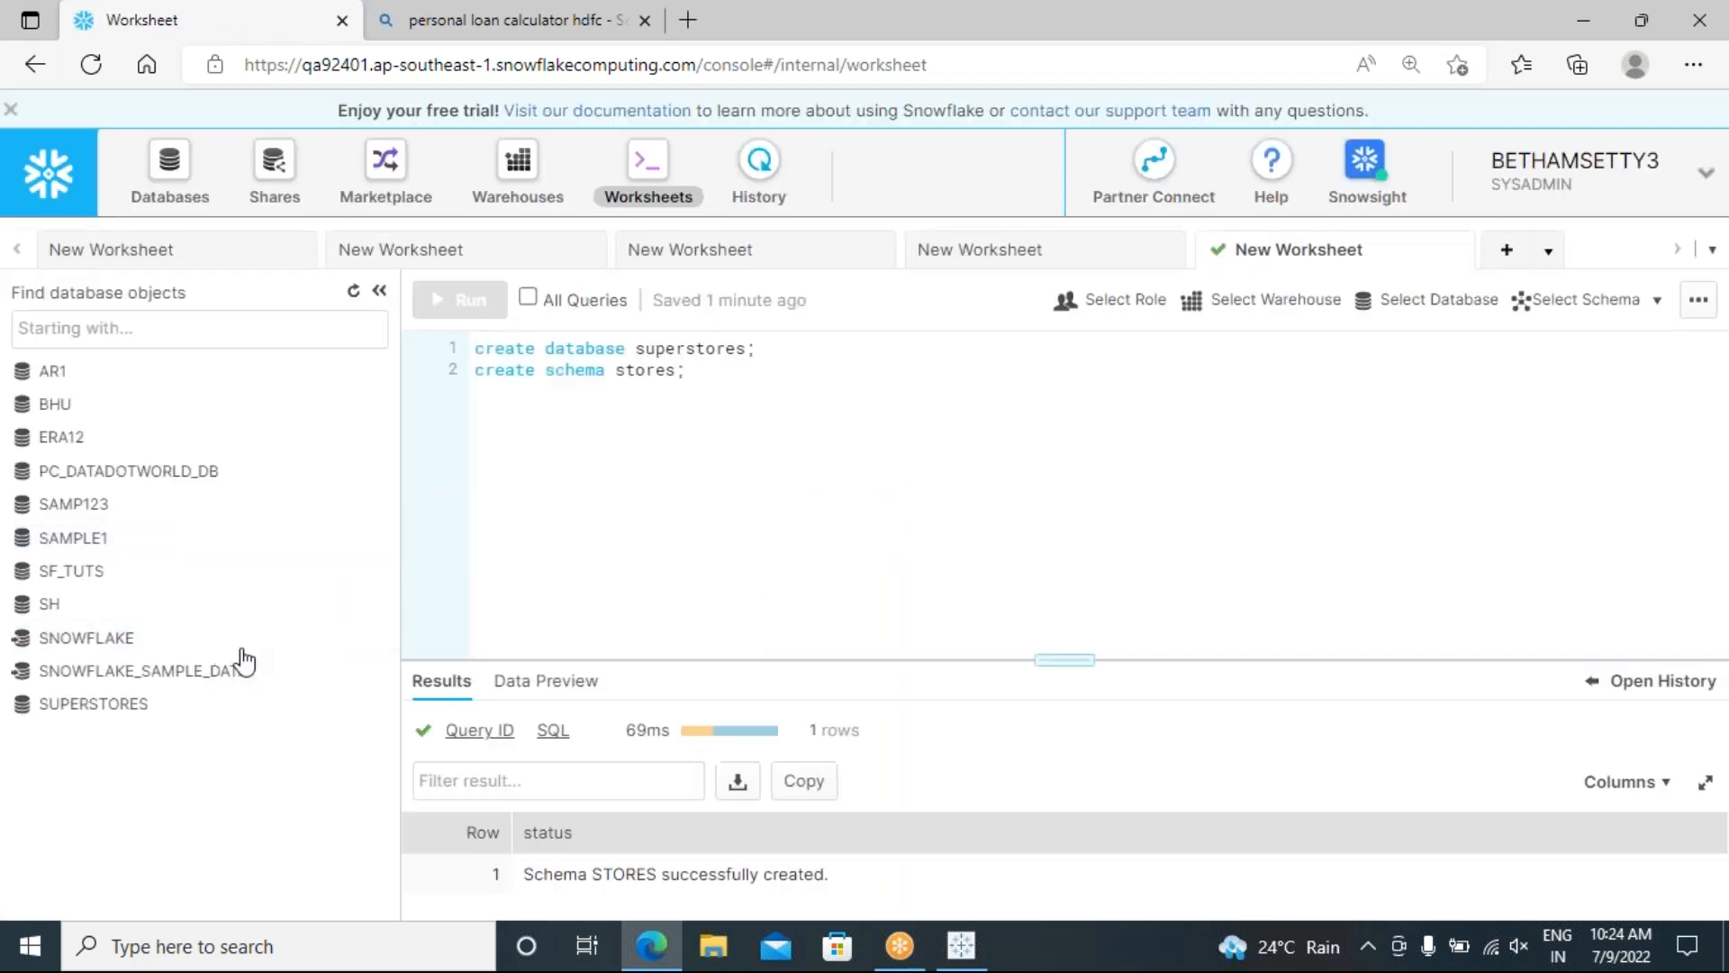
{"action": "mouse_move", "coordinate": [81, 721]}
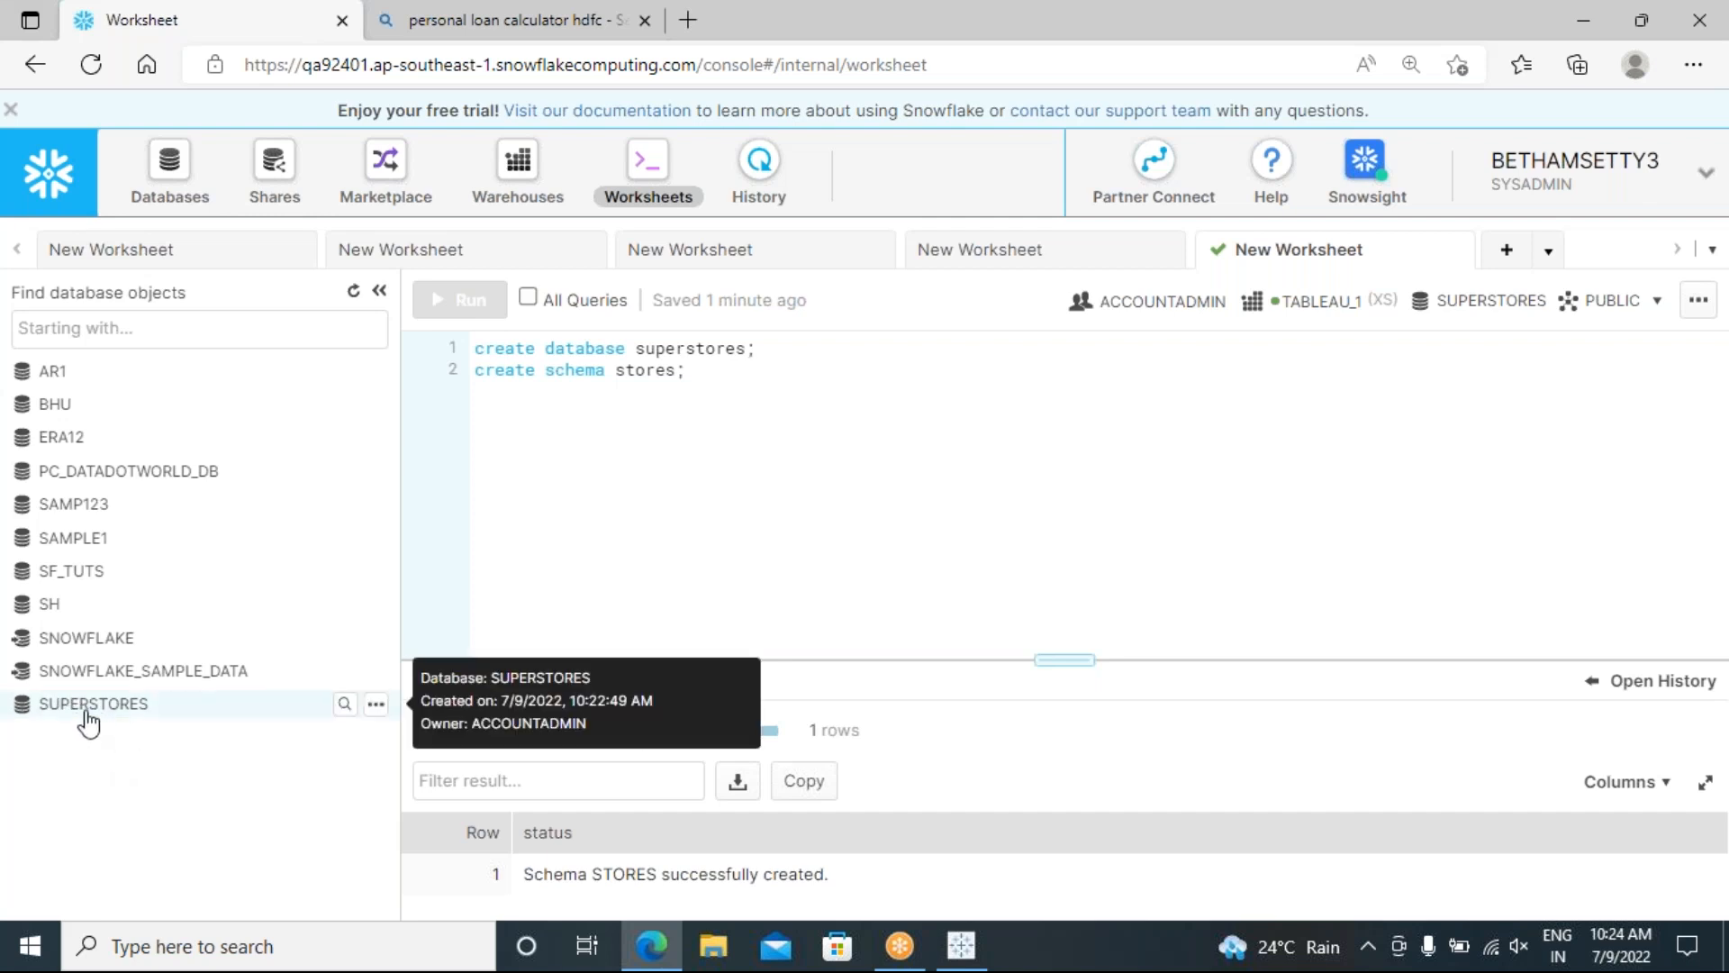
Step: Expand SUPERSTORES, SH, SF_TUTS and SAMP123 in the object browser and enlarge the results panel
{"action": "left_click", "coordinate": [28, 713]}
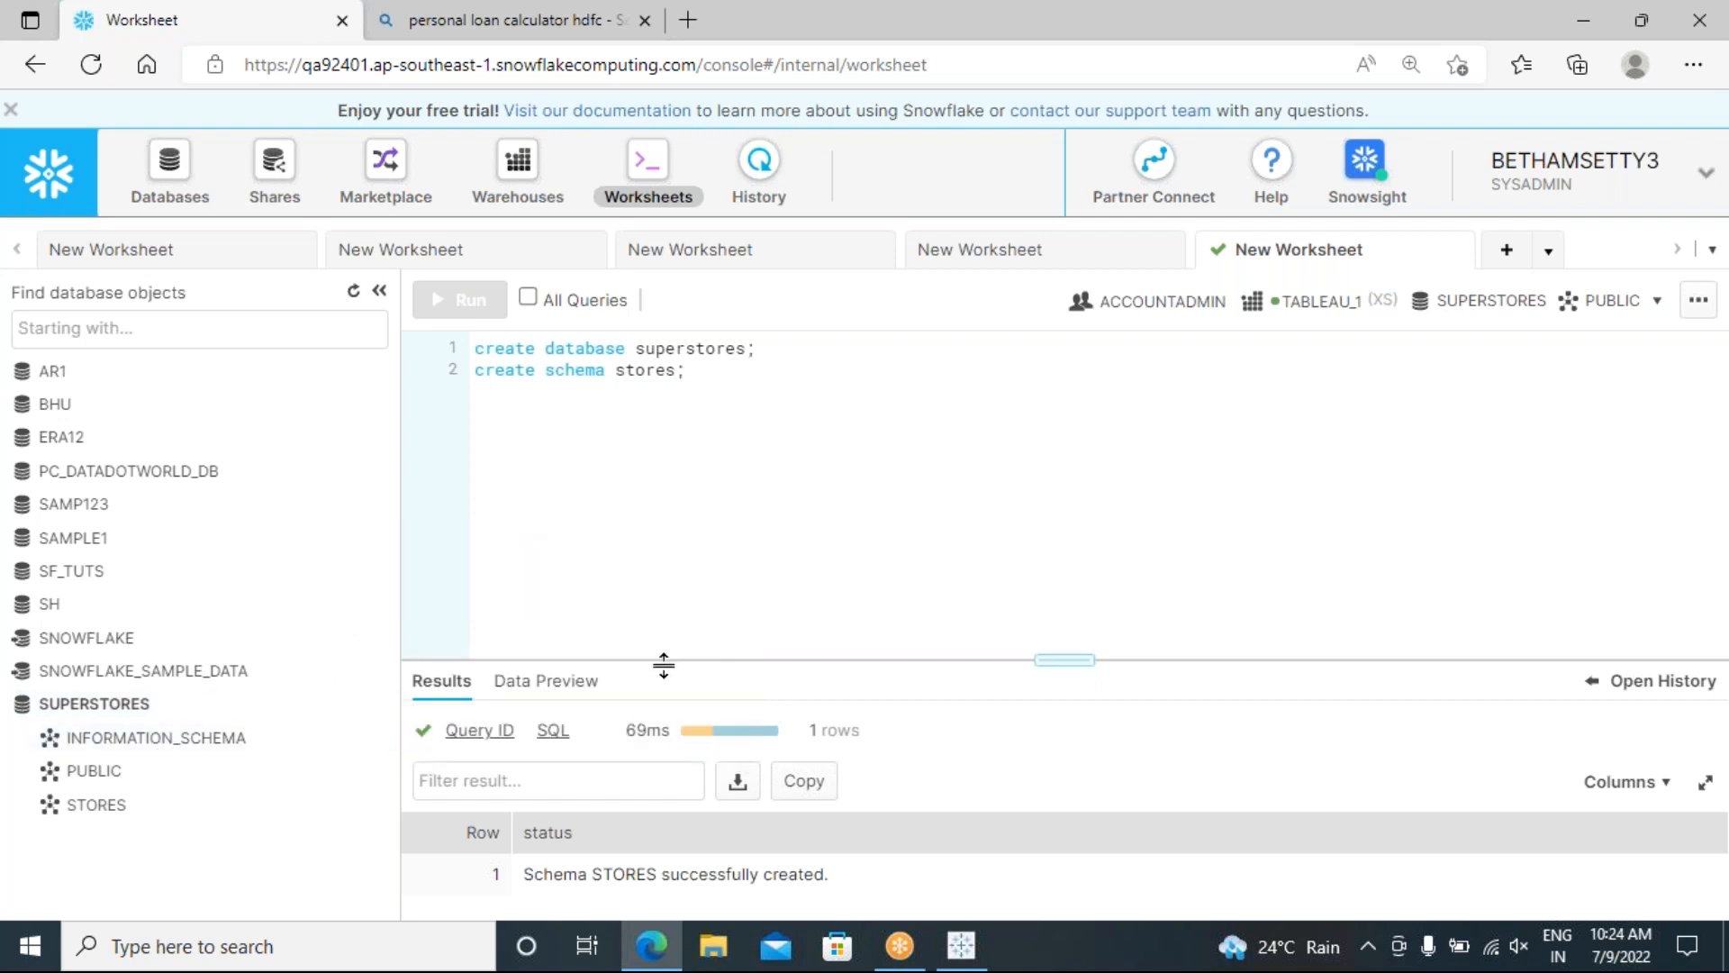
{"action": "left_click_drag", "start_coordinate": [664, 664], "coordinate": [695, 511]}
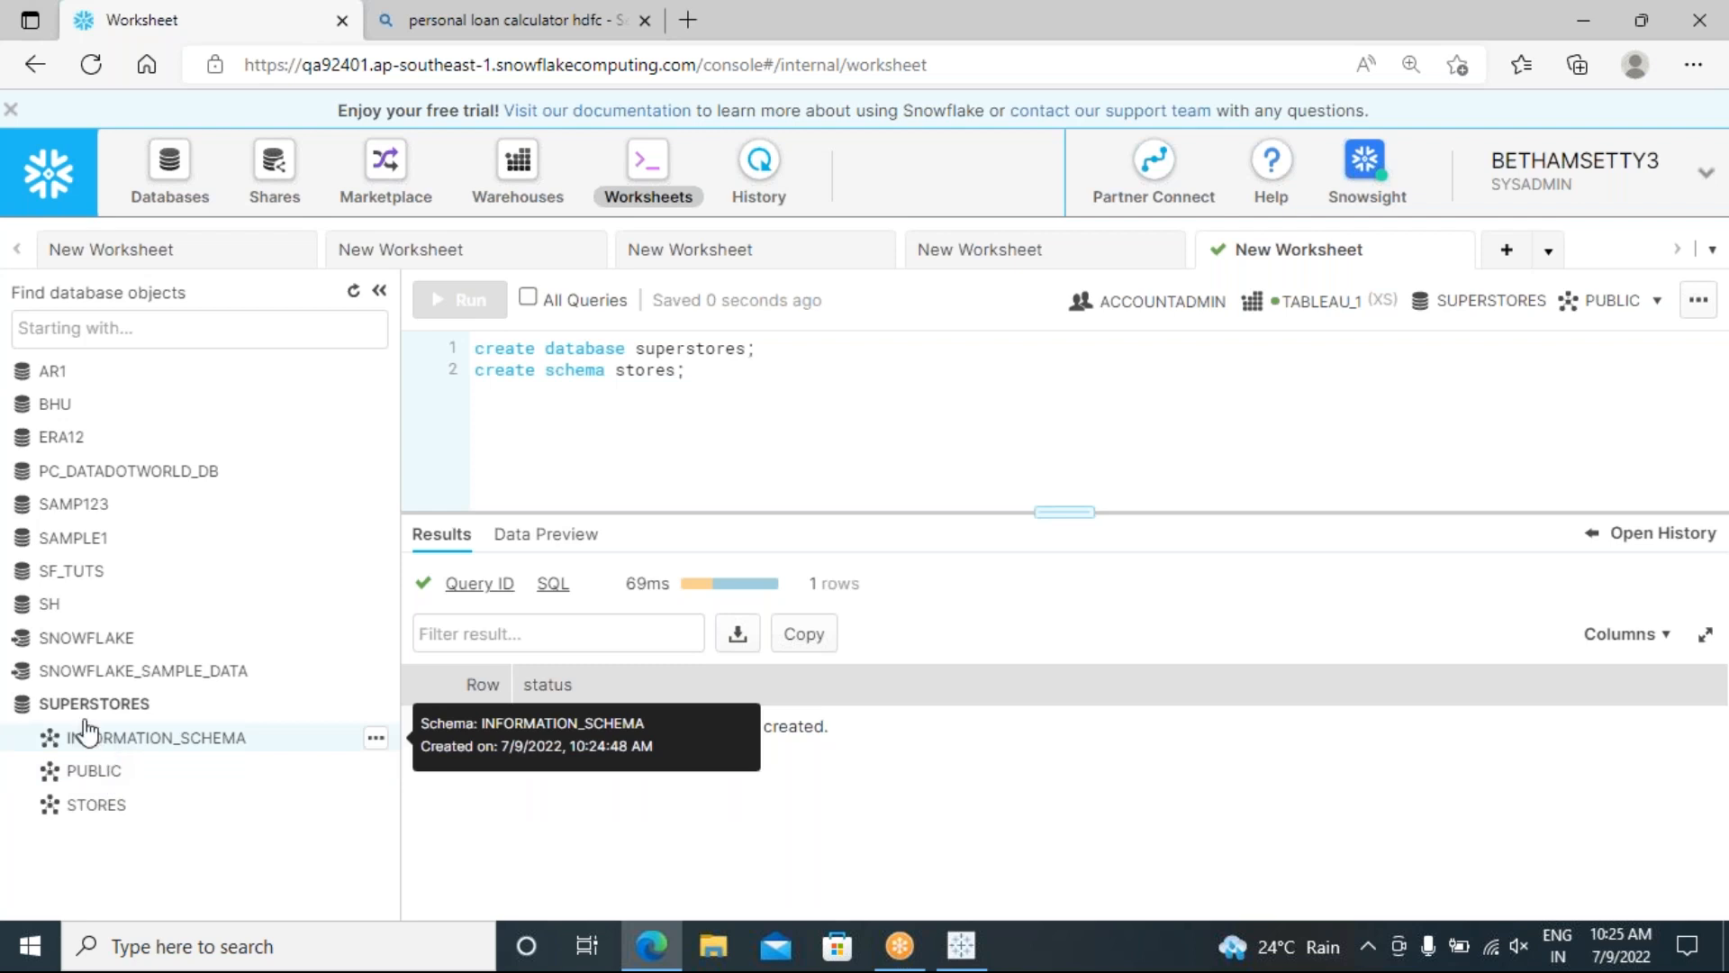
{"action": "left_click", "coordinate": [22, 615]}
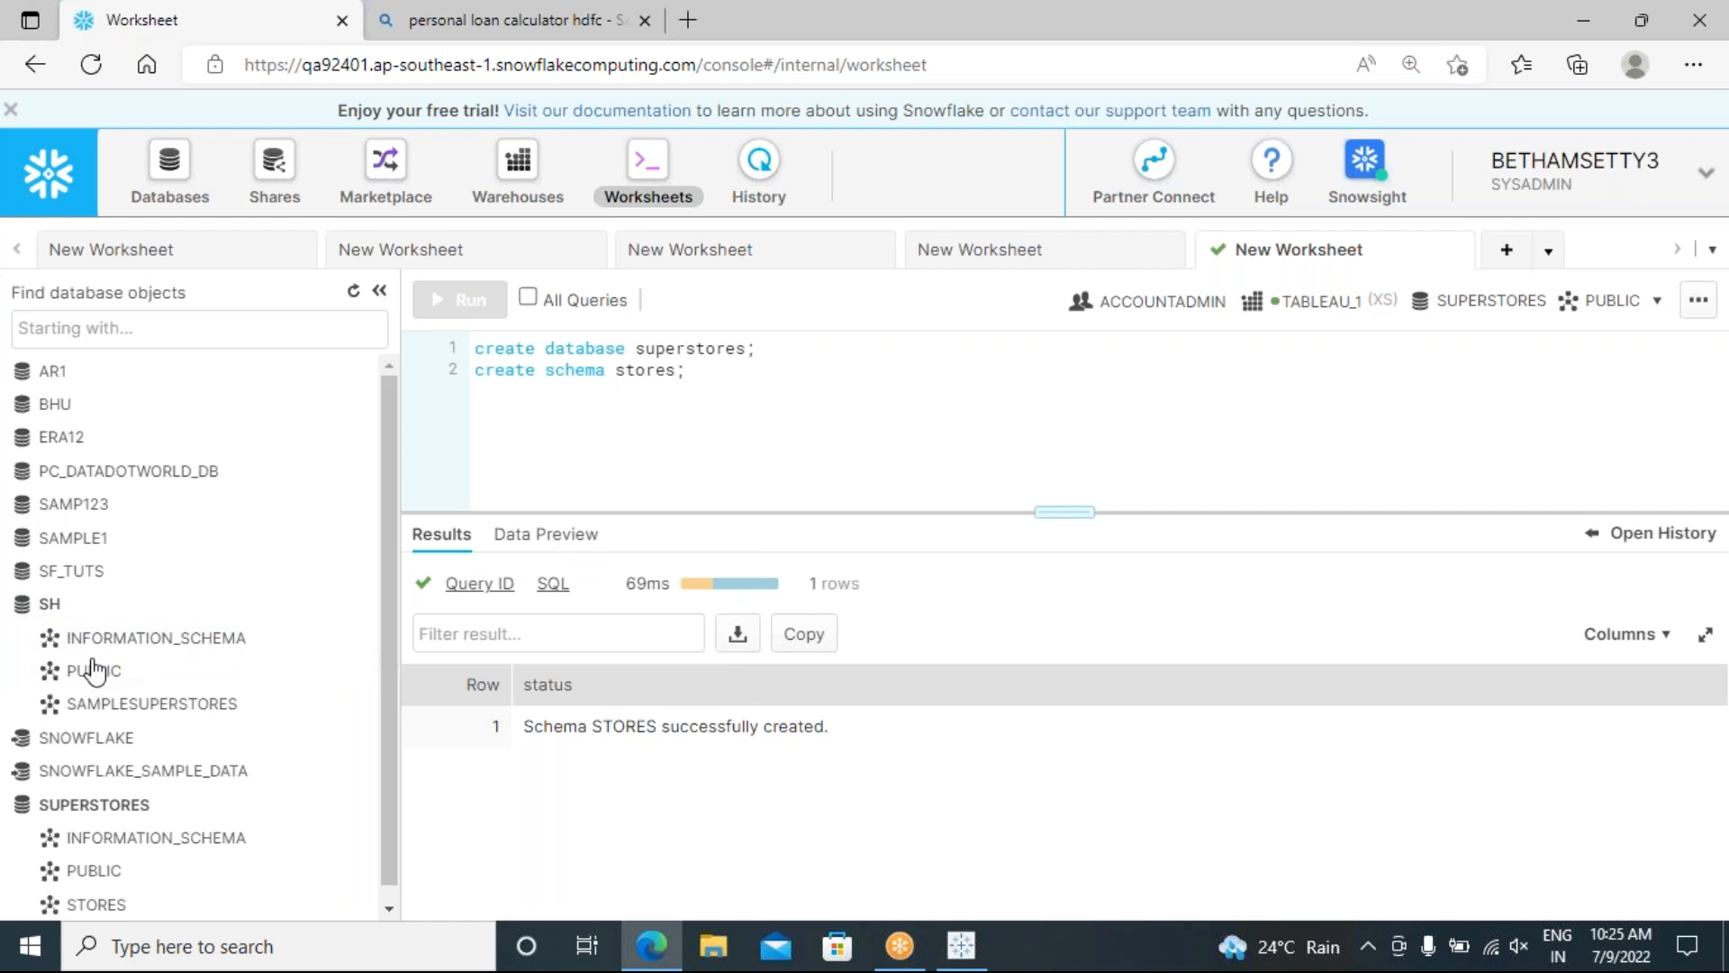
{"action": "left_click", "coordinate": [22, 573]}
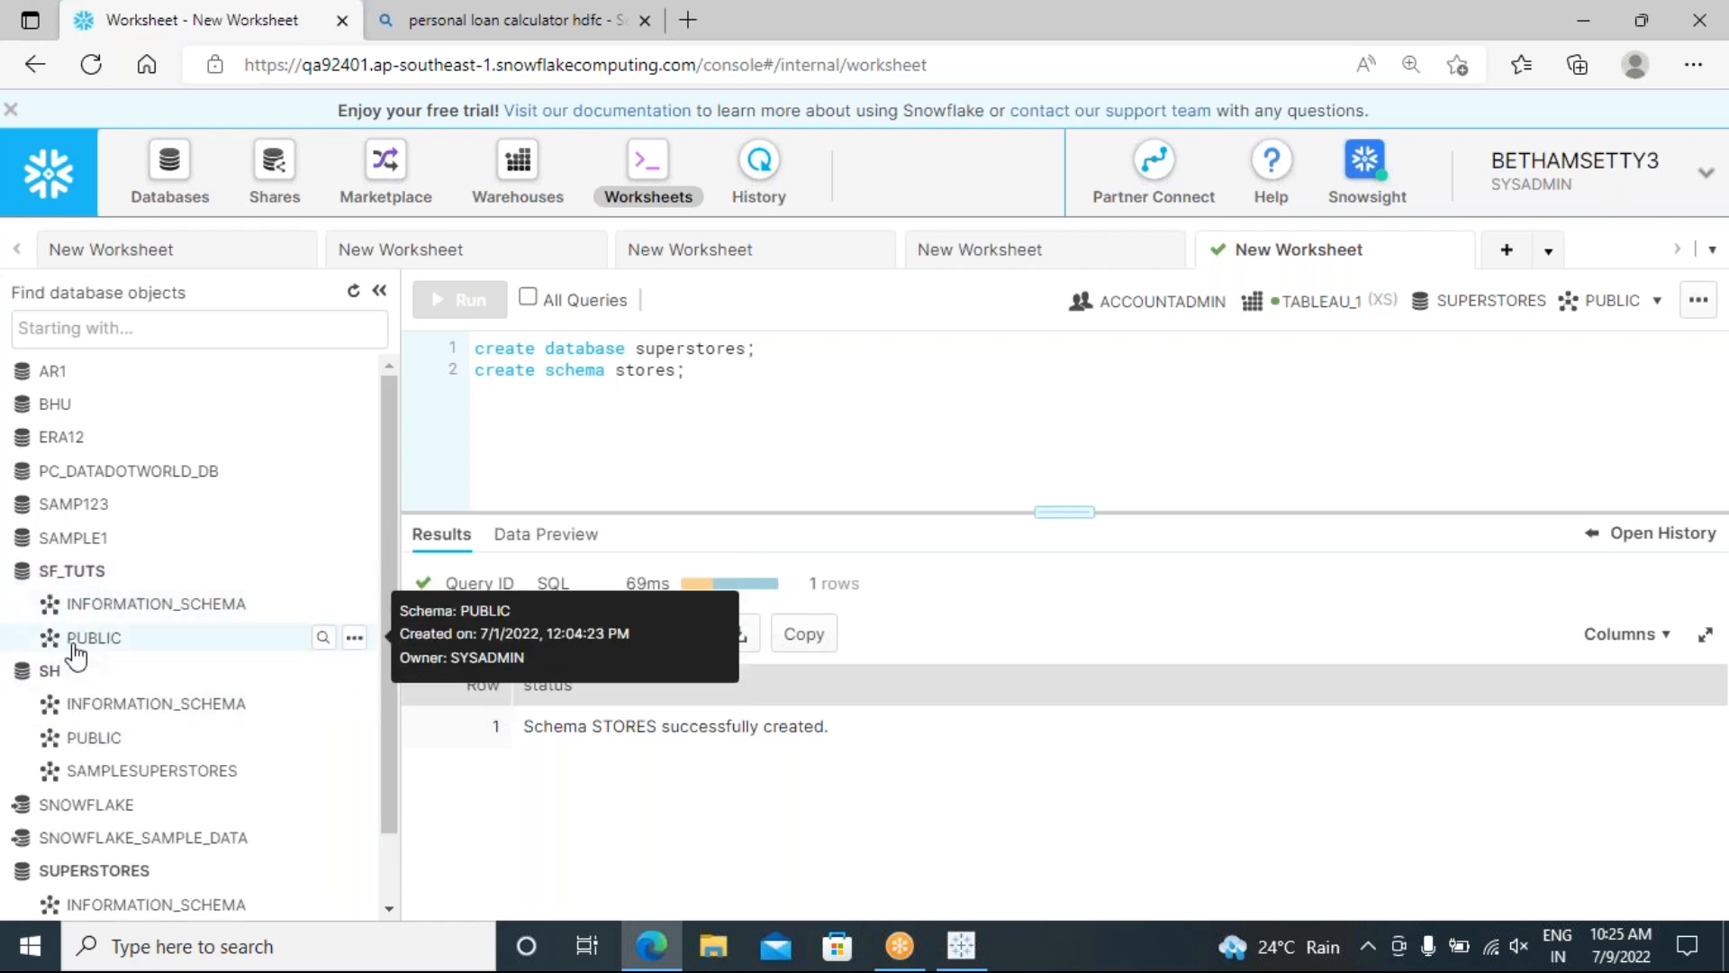
{"action": "left_click", "coordinate": [34, 510]}
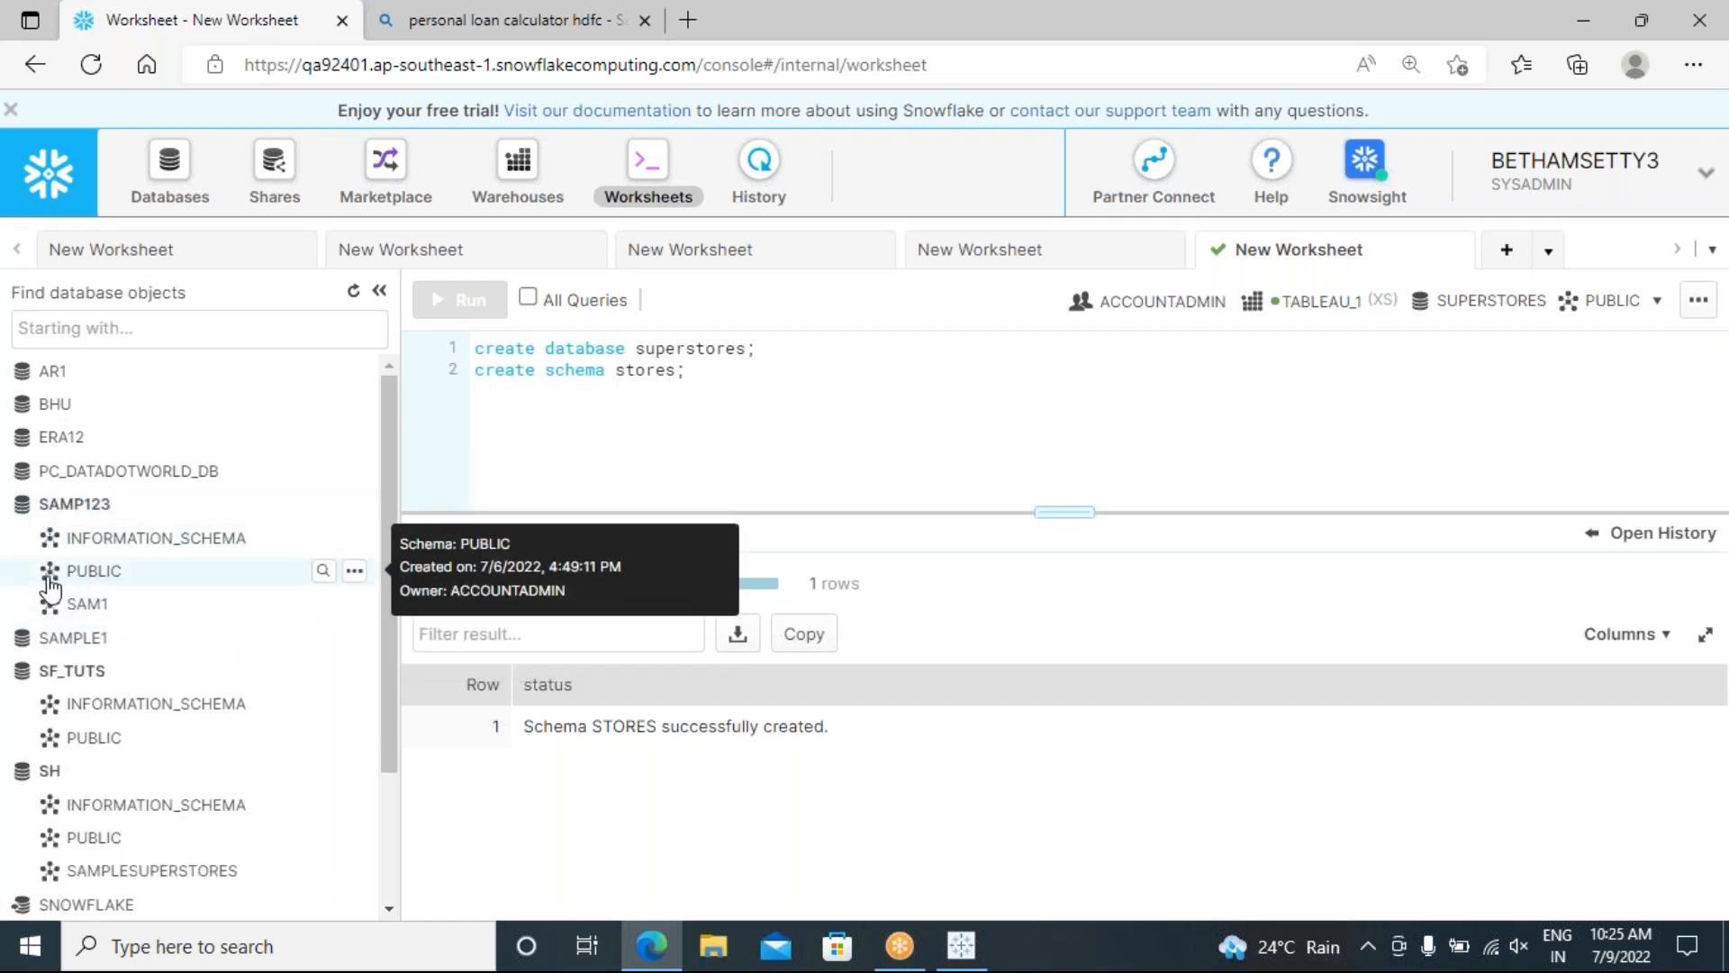
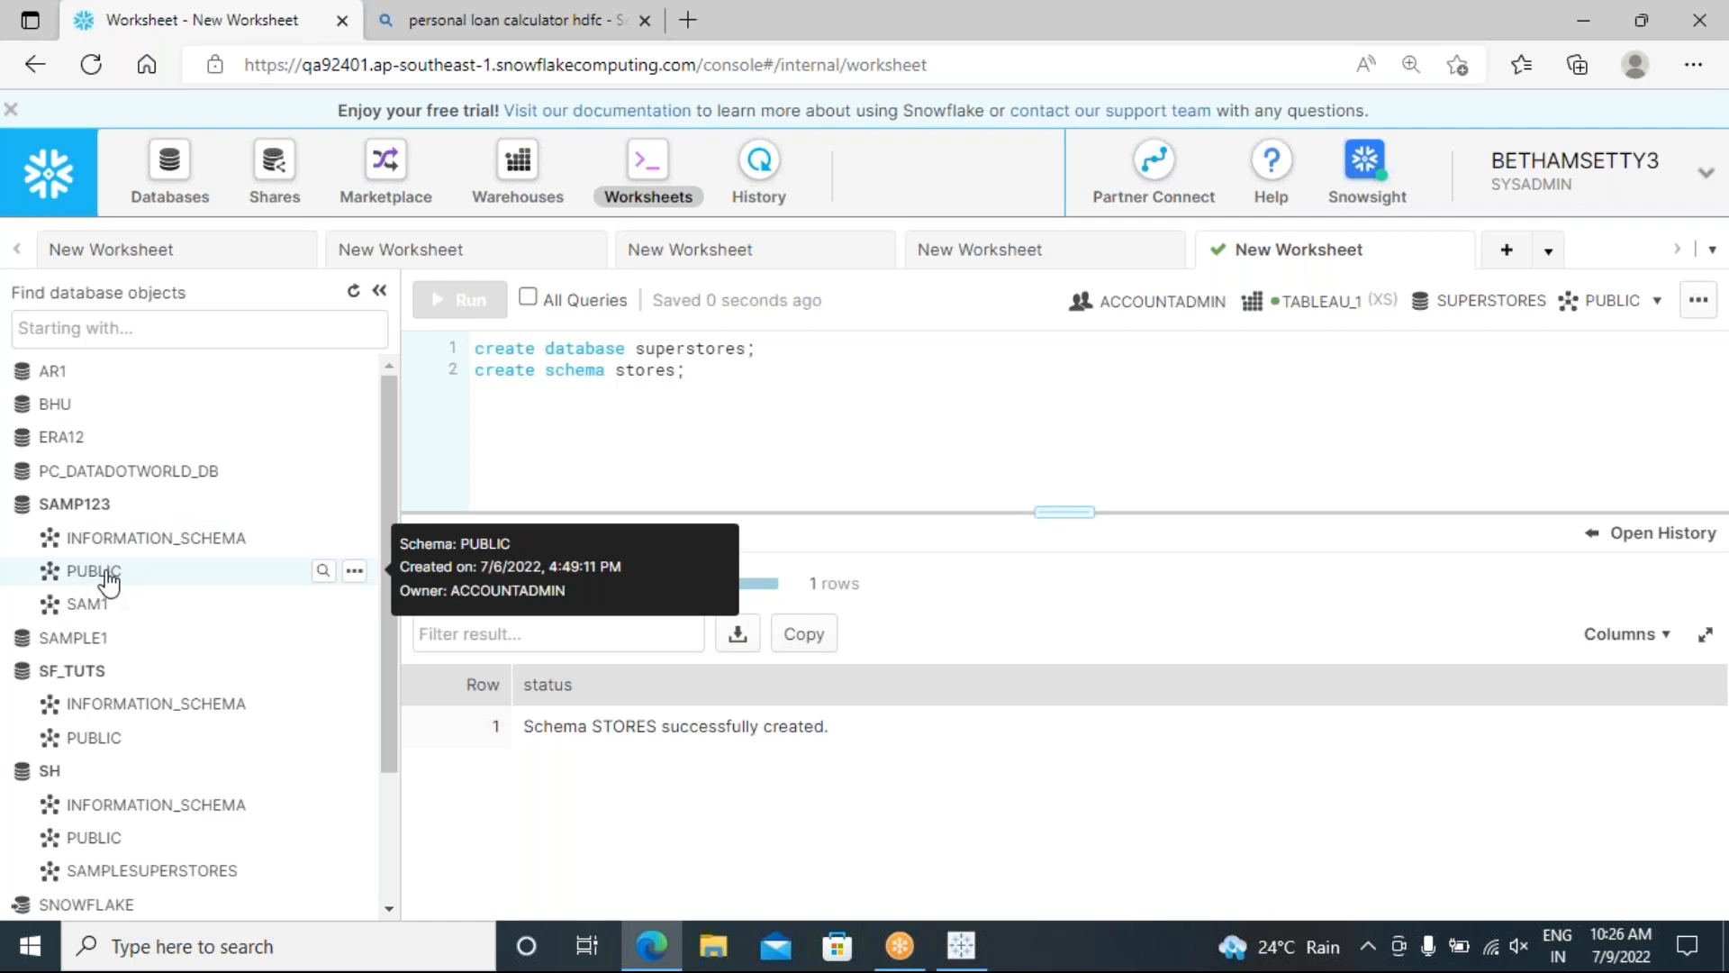
Step: Add an empty third line after the create schema statement
{"action": "left_click_drag", "start_coordinate": [672, 371], "coordinate": [630, 371]}
{"action": "left_click", "coordinate": [702, 373]}
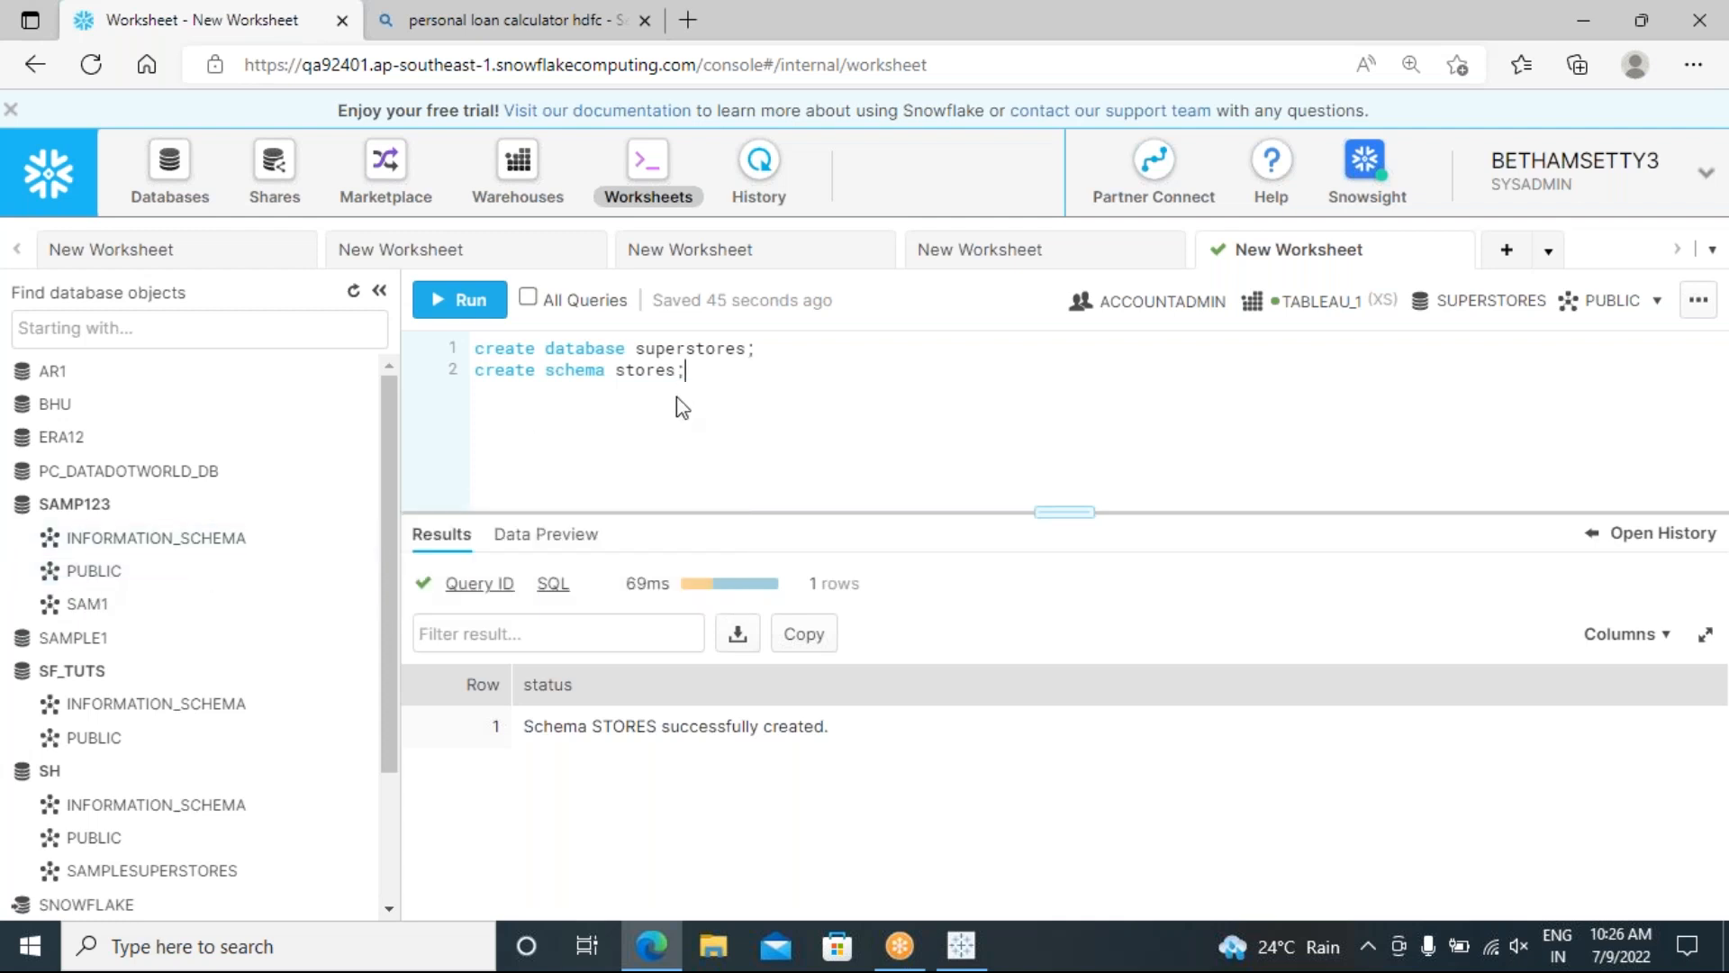
{"action": "key", "text": "Return"}
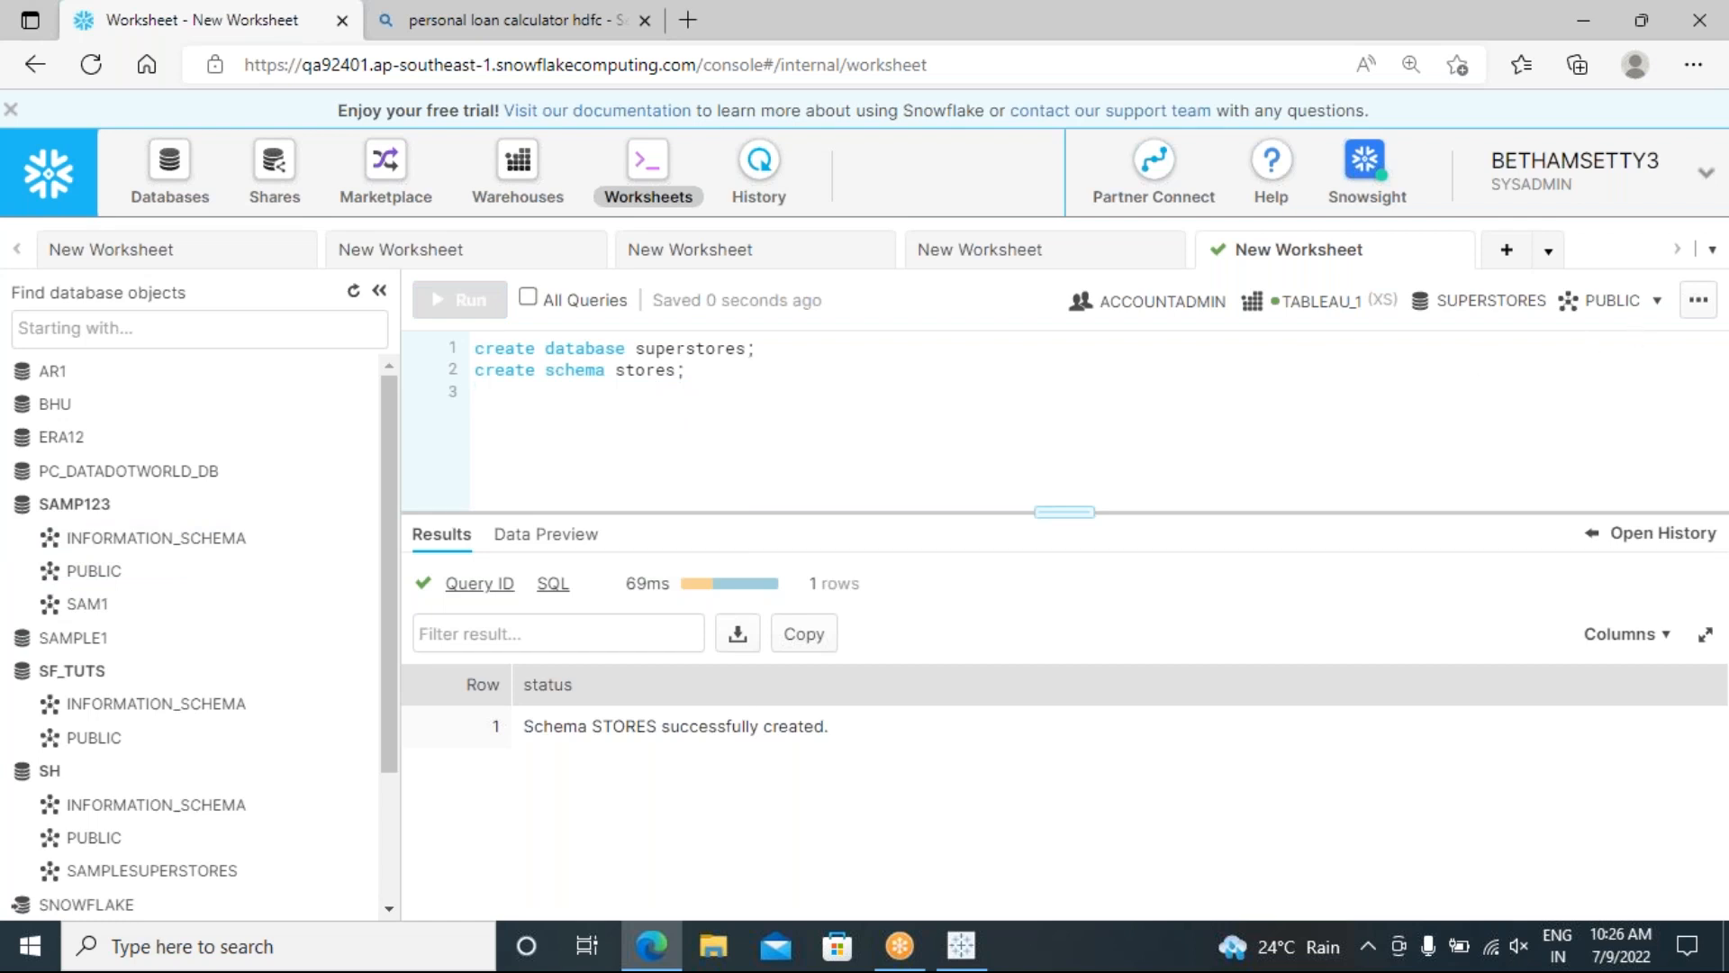
Step: Look into SAMP123's PUBLIC and SAM1 schemas, collapse SAMP123, and expand SUPERSTORES' STORES schema
{"action": "left_click", "coordinate": [85, 571]}
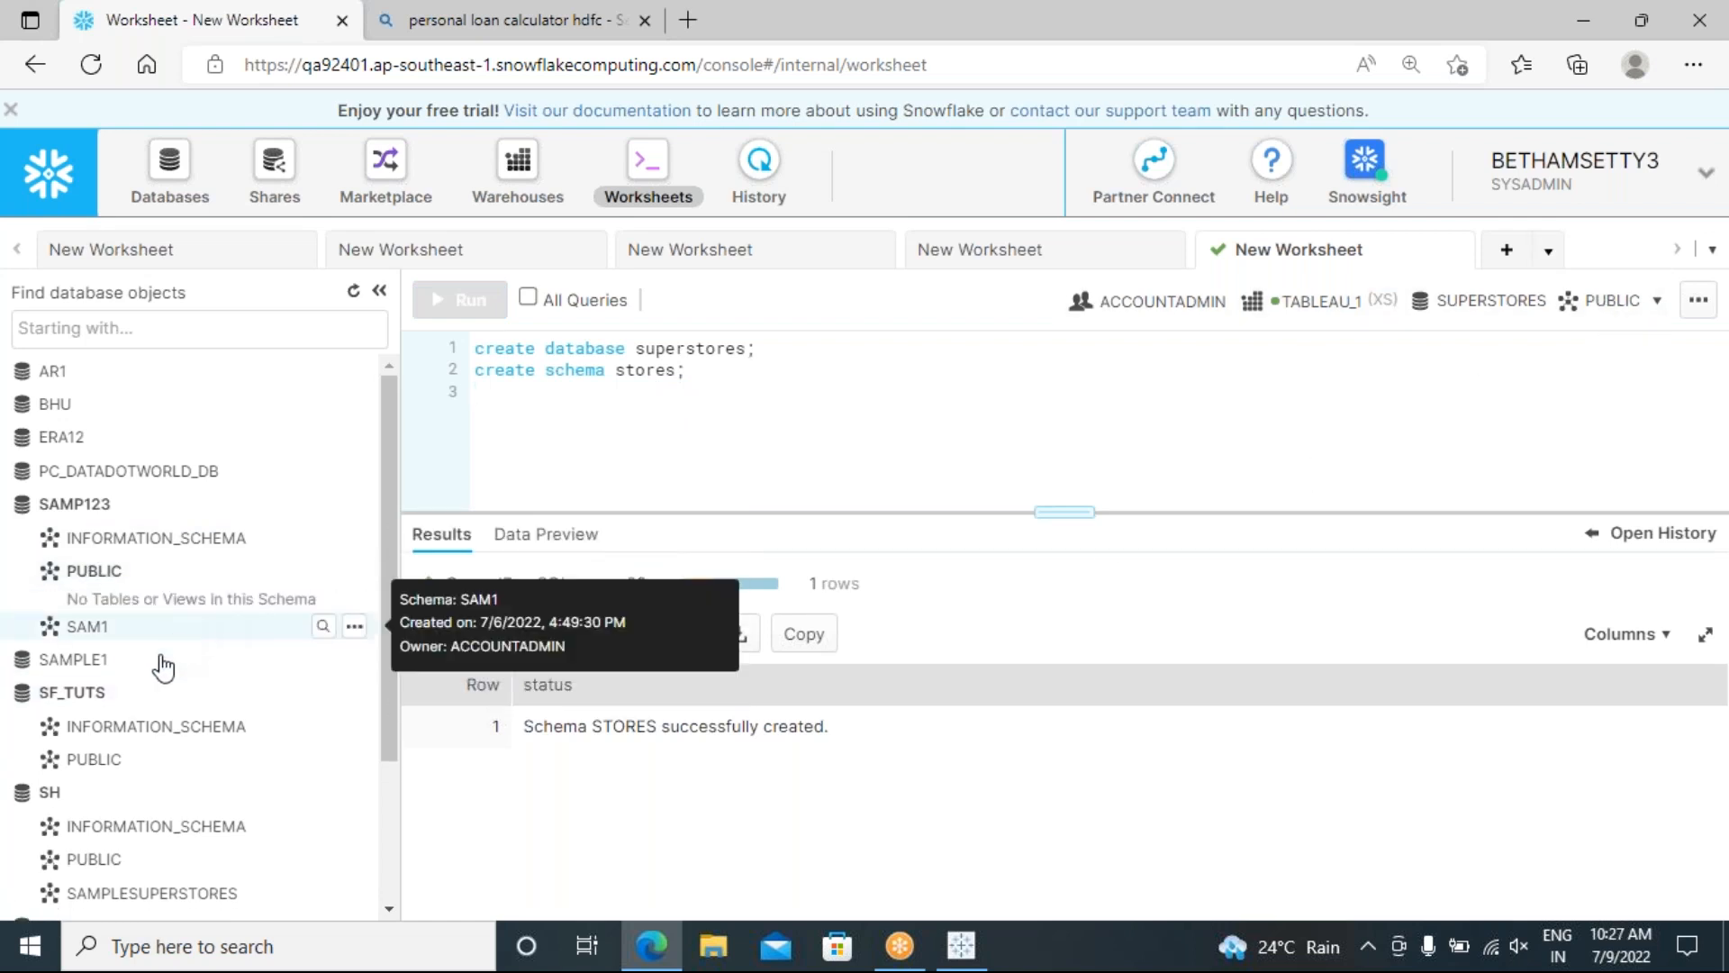
{"action": "left_click", "coordinate": [87, 628]}
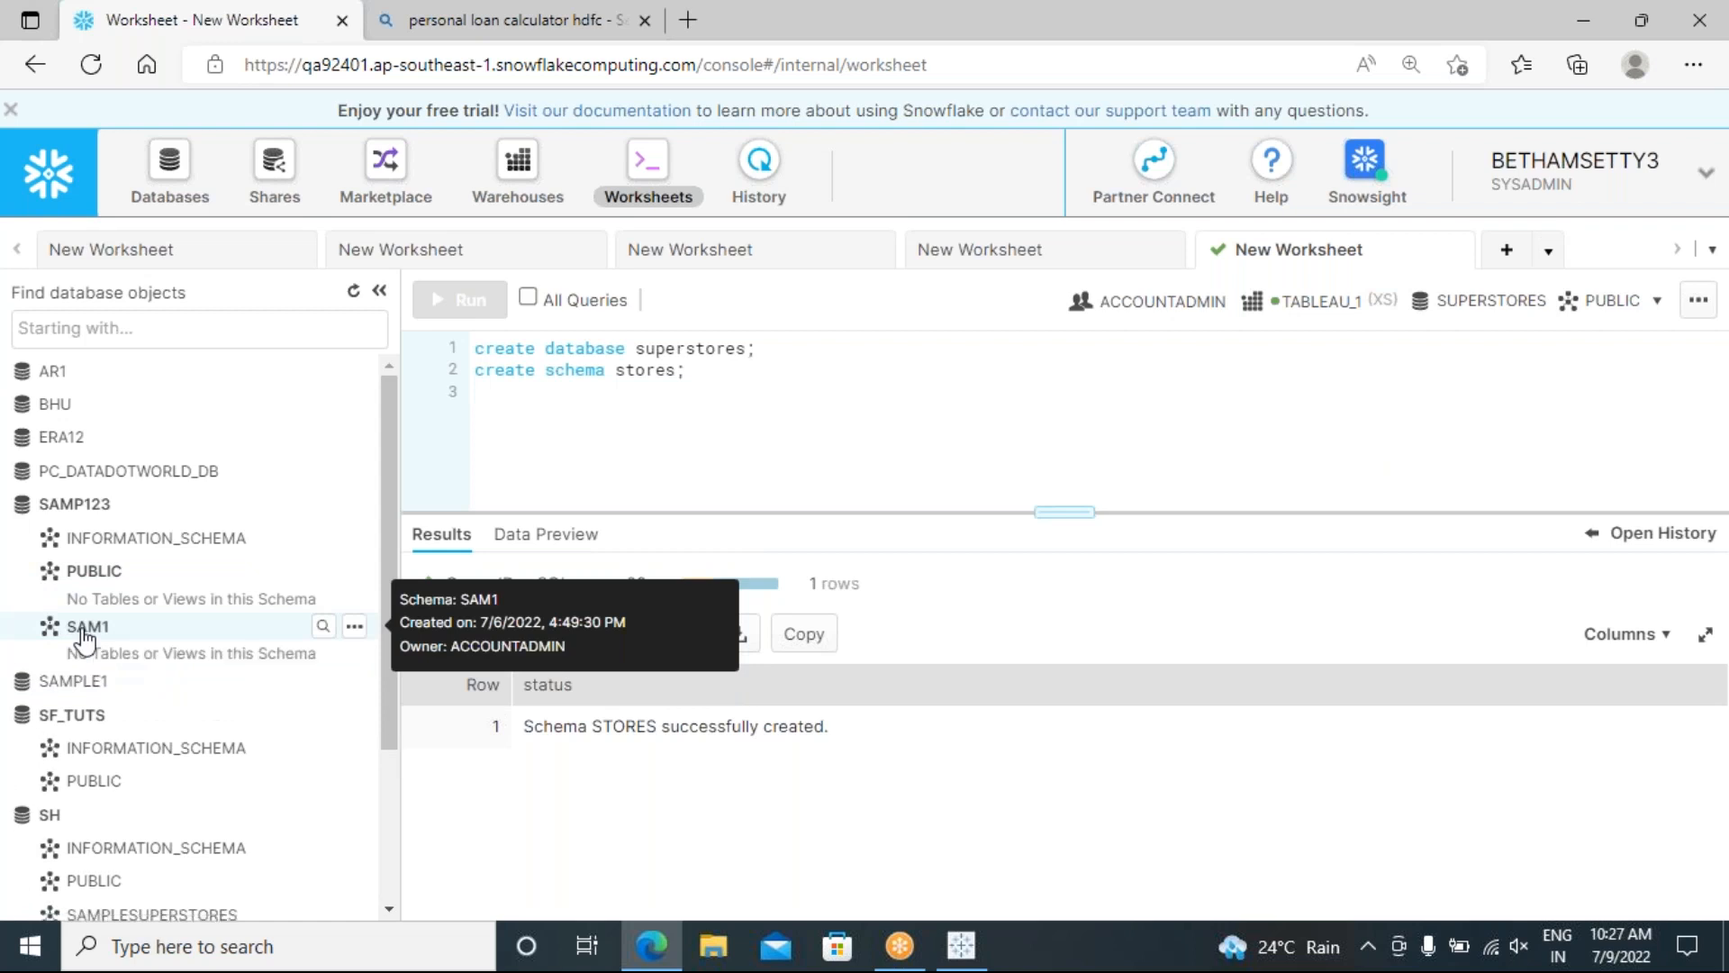
{"action": "left_click", "coordinate": [28, 509]}
{"action": "scroll", "coordinate": [49, 577], "scroll_direction": "down", "scroll_amount": 1}
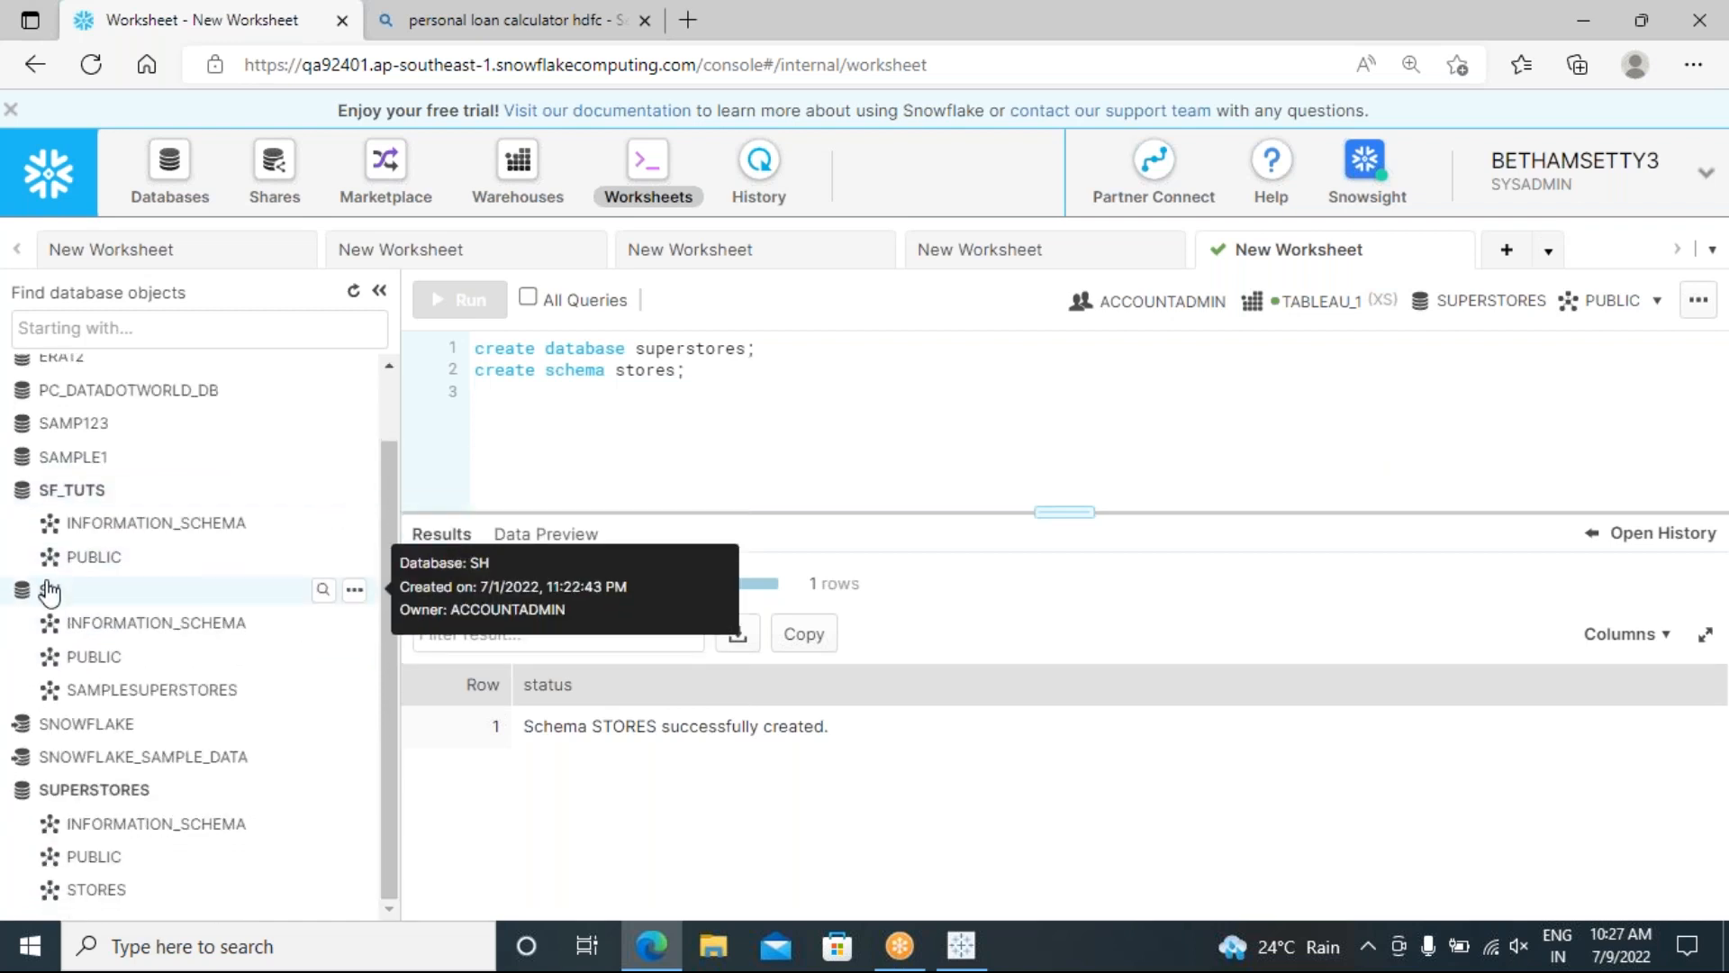
{"action": "left_click", "coordinate": [100, 891]}
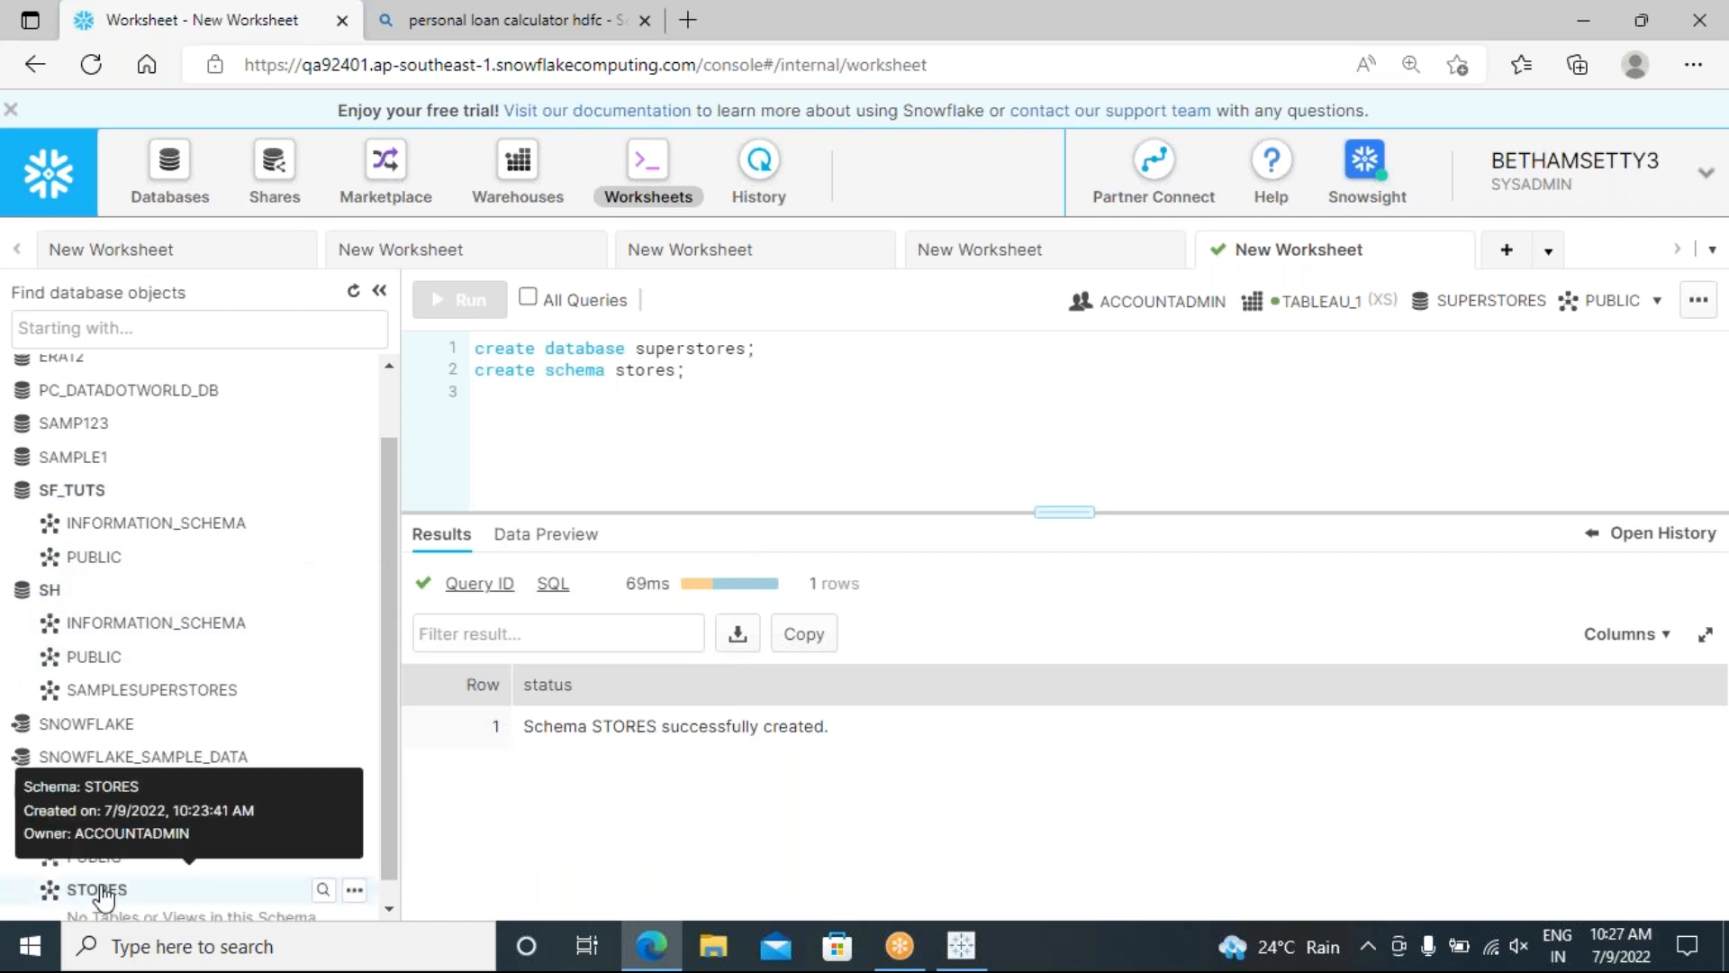
Step: Switch the worksheet context schema from PUBLIC to STORES and return to line 3
{"action": "left_click", "coordinate": [1658, 303]}
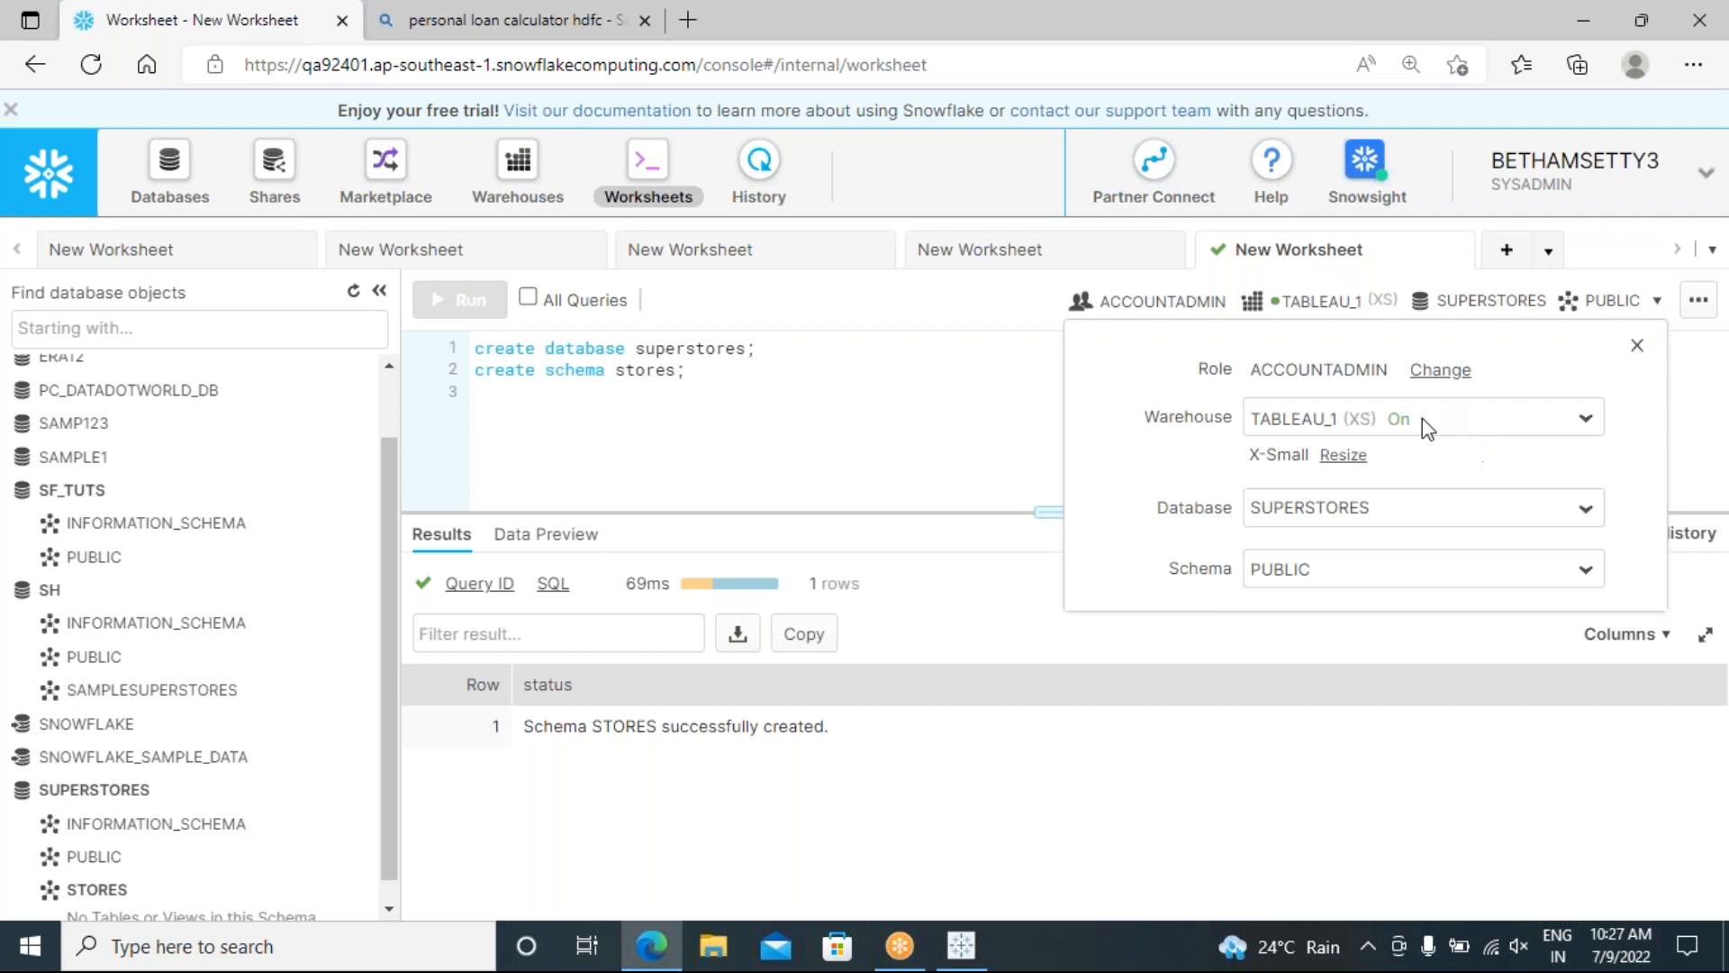
{"action": "left_click", "coordinate": [1339, 575]}
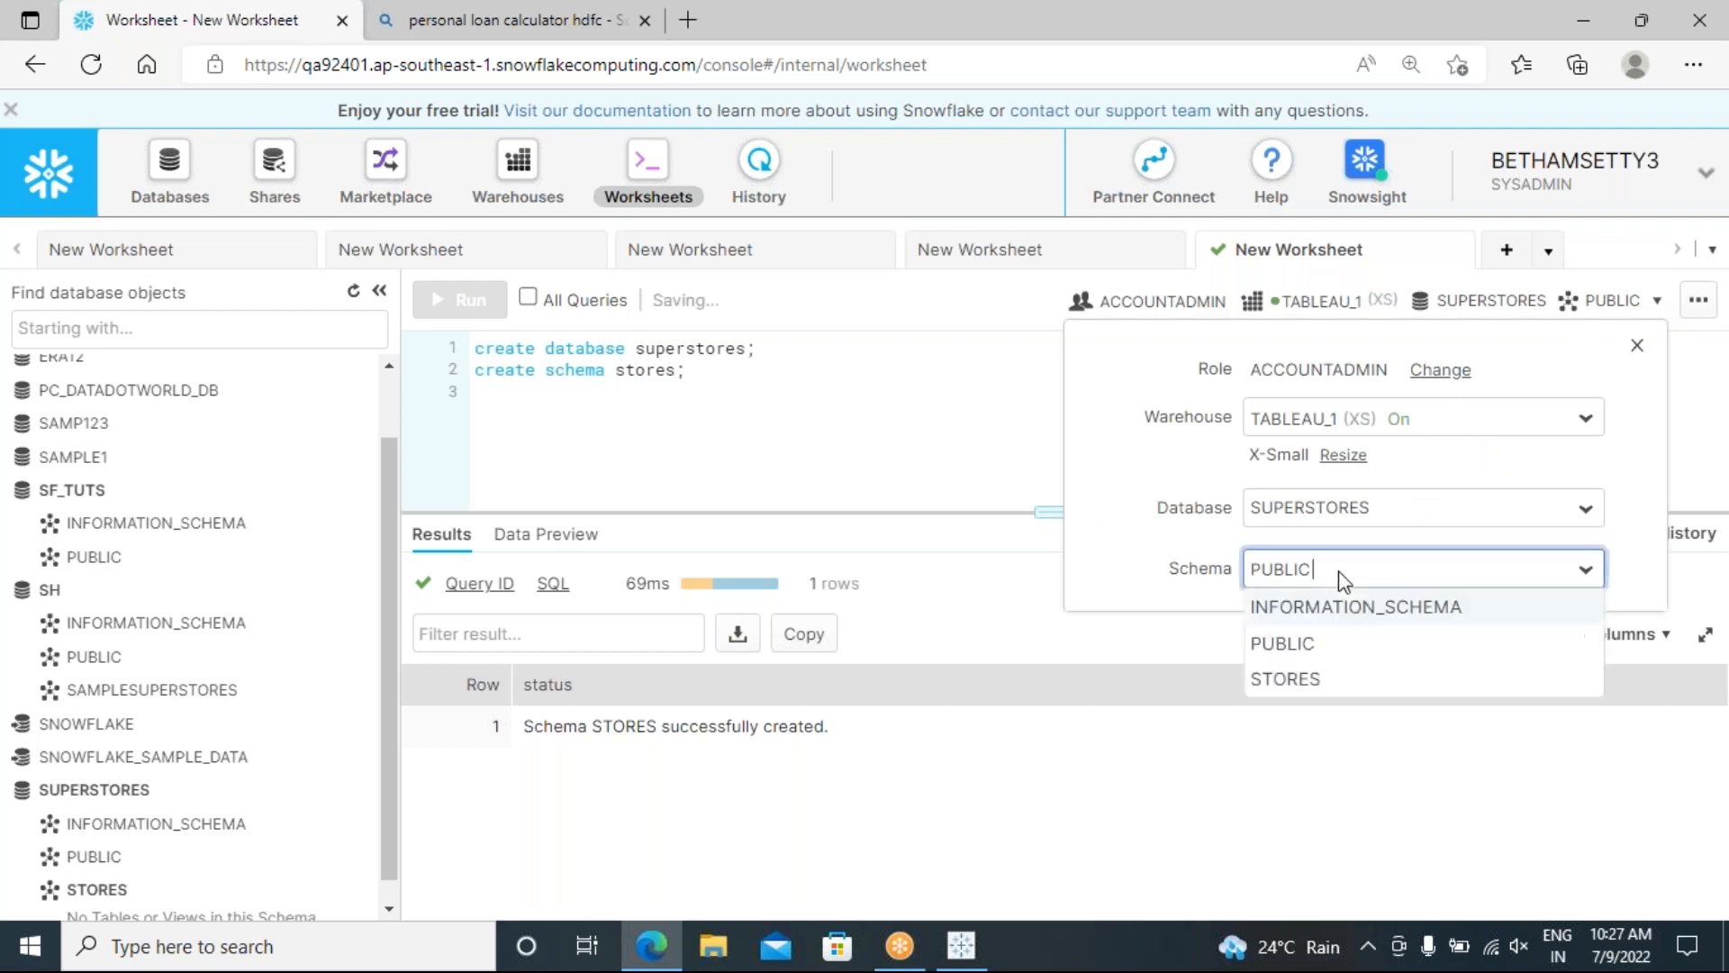
{"action": "left_click", "coordinate": [1342, 680]}
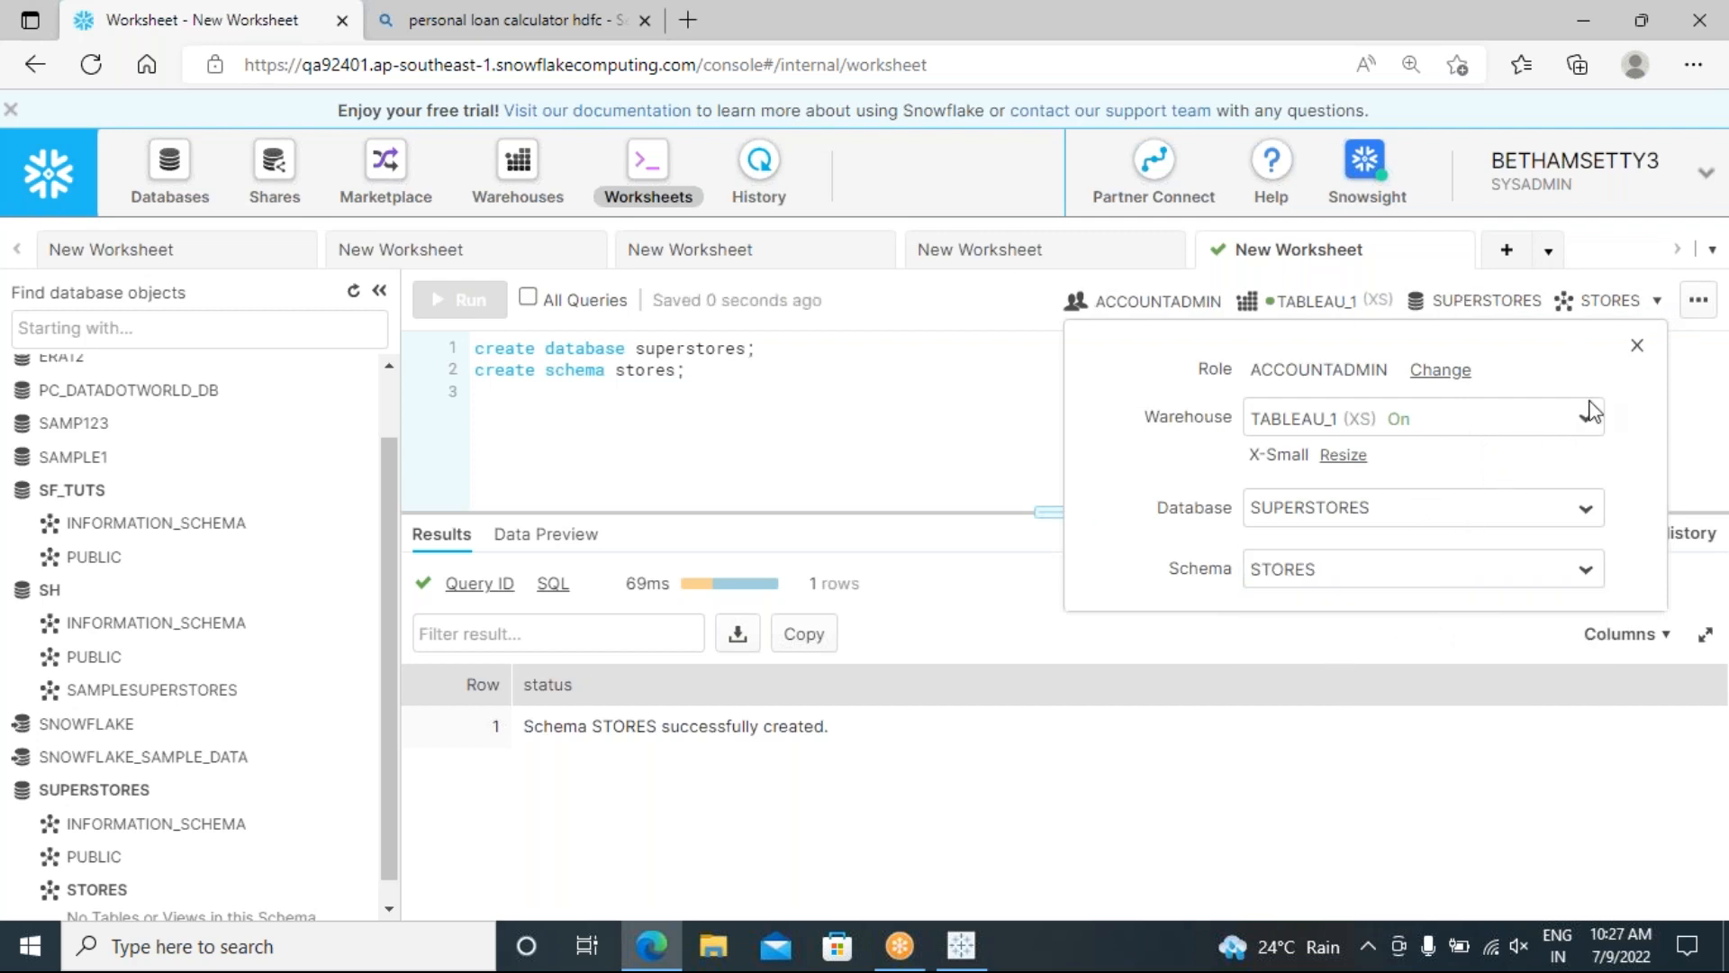
{"action": "left_click", "coordinate": [1637, 346]}
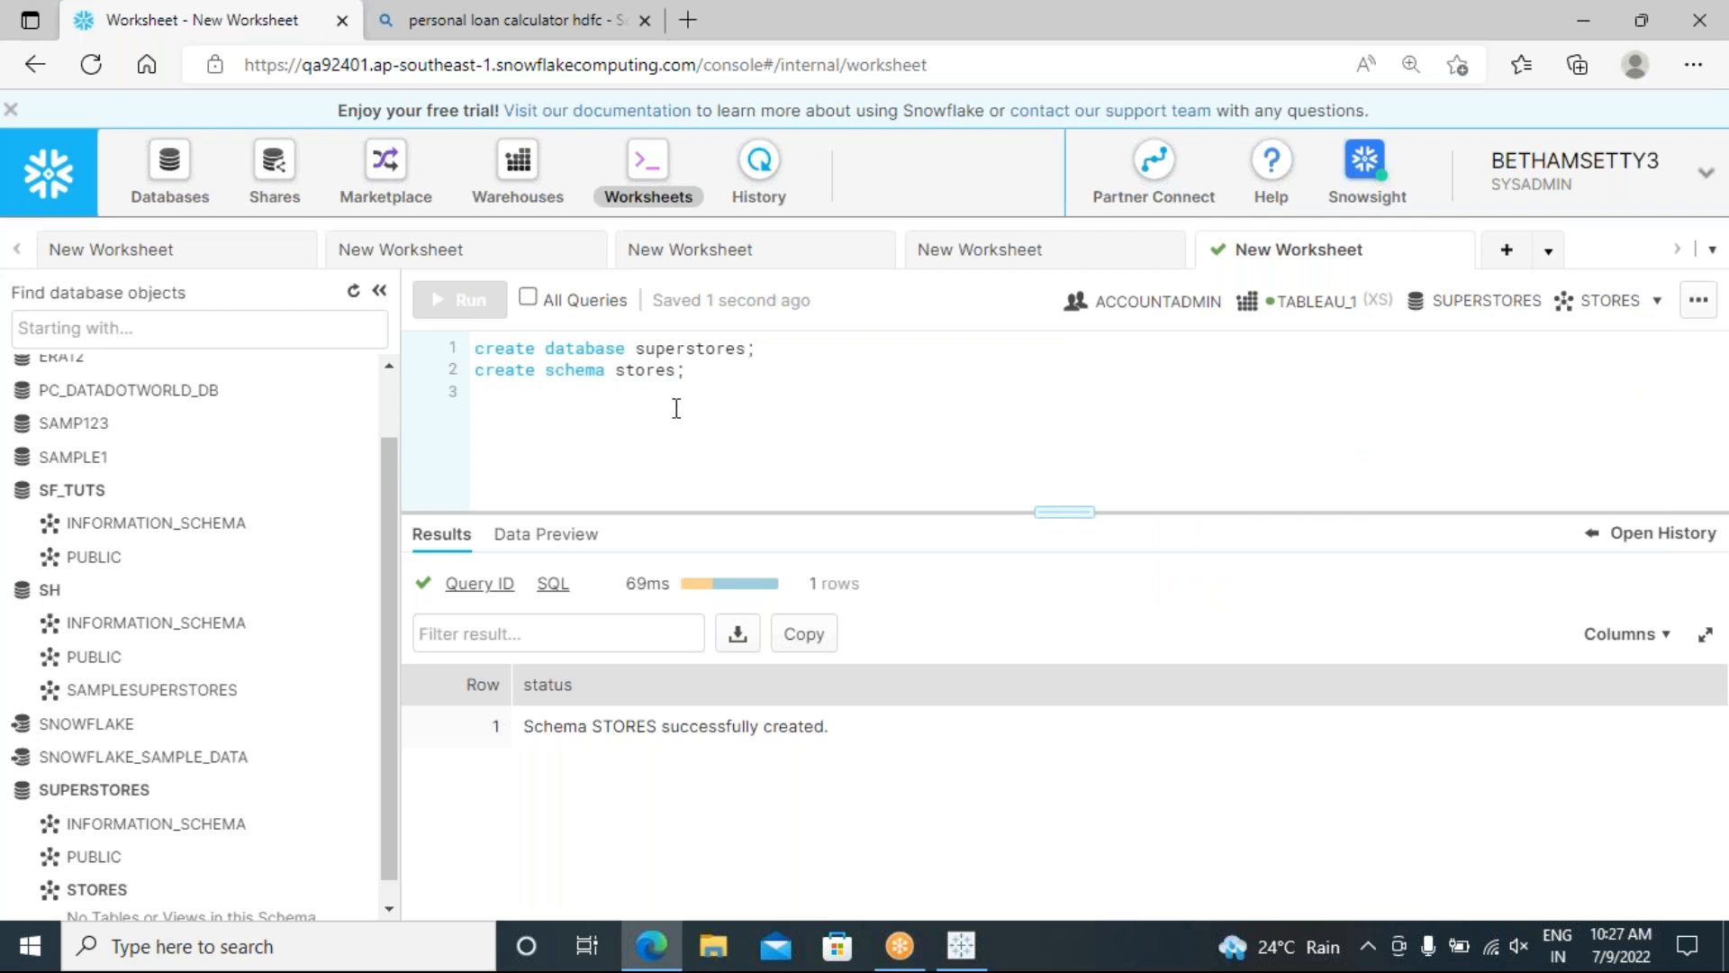
{"action": "left_click", "coordinate": [720, 403]}
Step: Start a create table sampl123 statement listing columns empno, ename, sal, dept
{"action": "key", "text": "Return"}
{"action": "type", "text": "cre"}
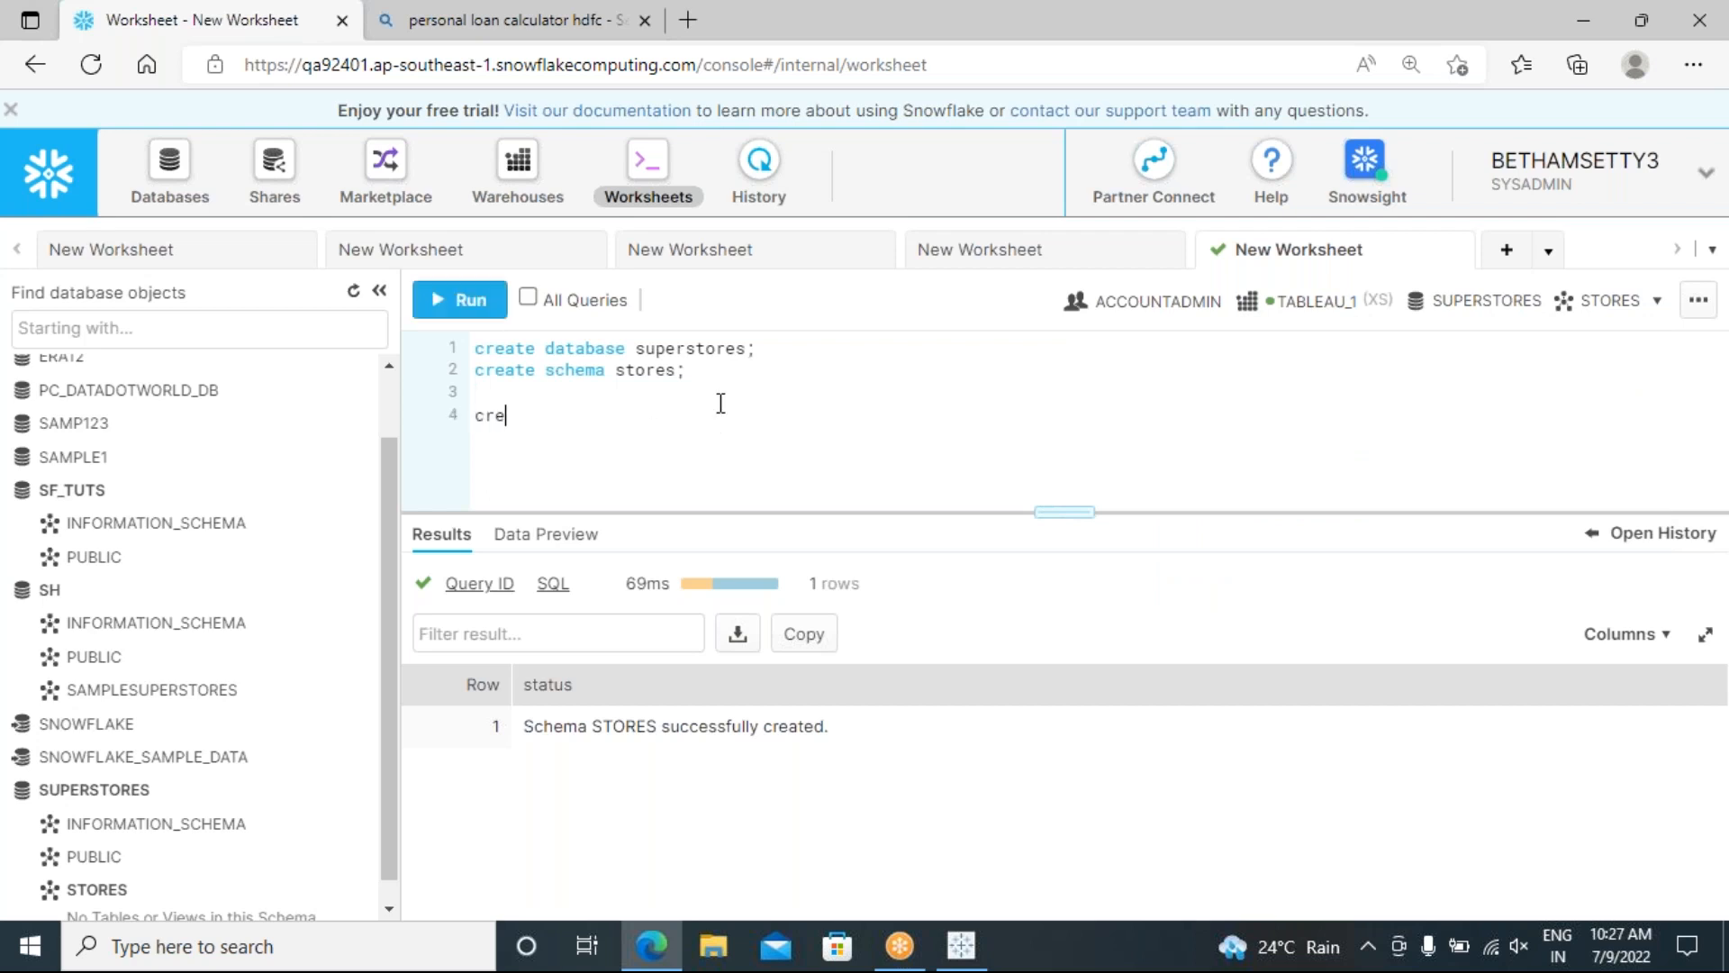
{"action": "type", "text": "ate table sampl123 "}
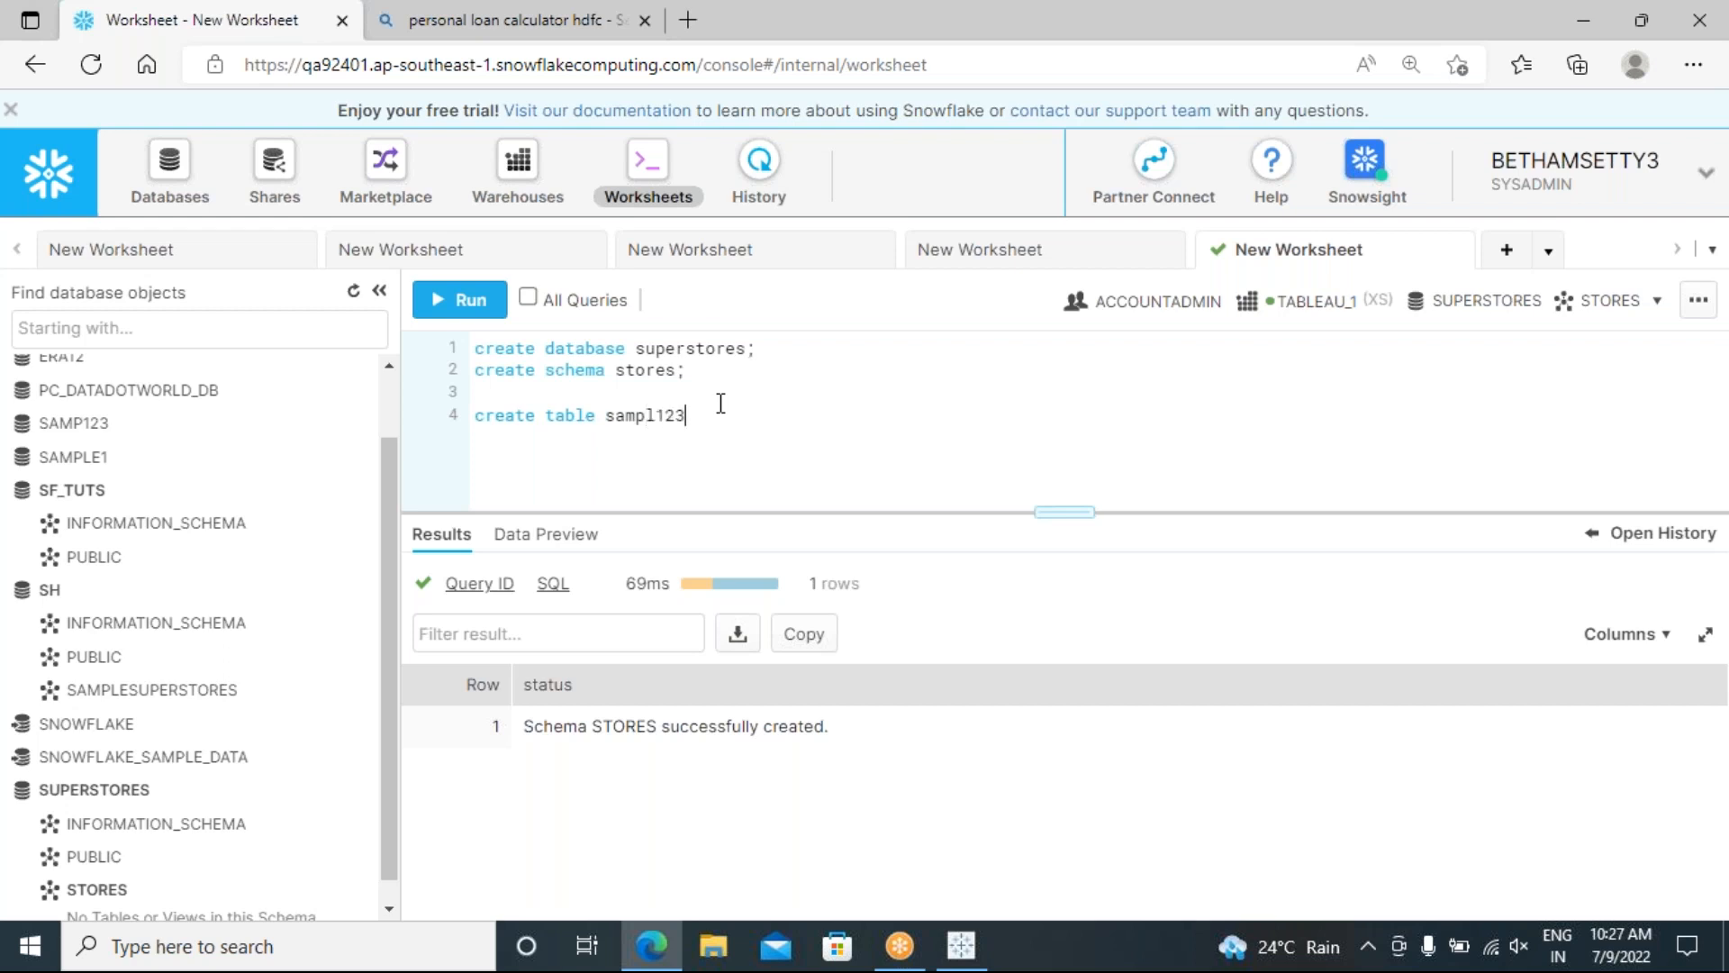
{"action": "type", "text": "("}
{"action": "key", "text": "Return"}
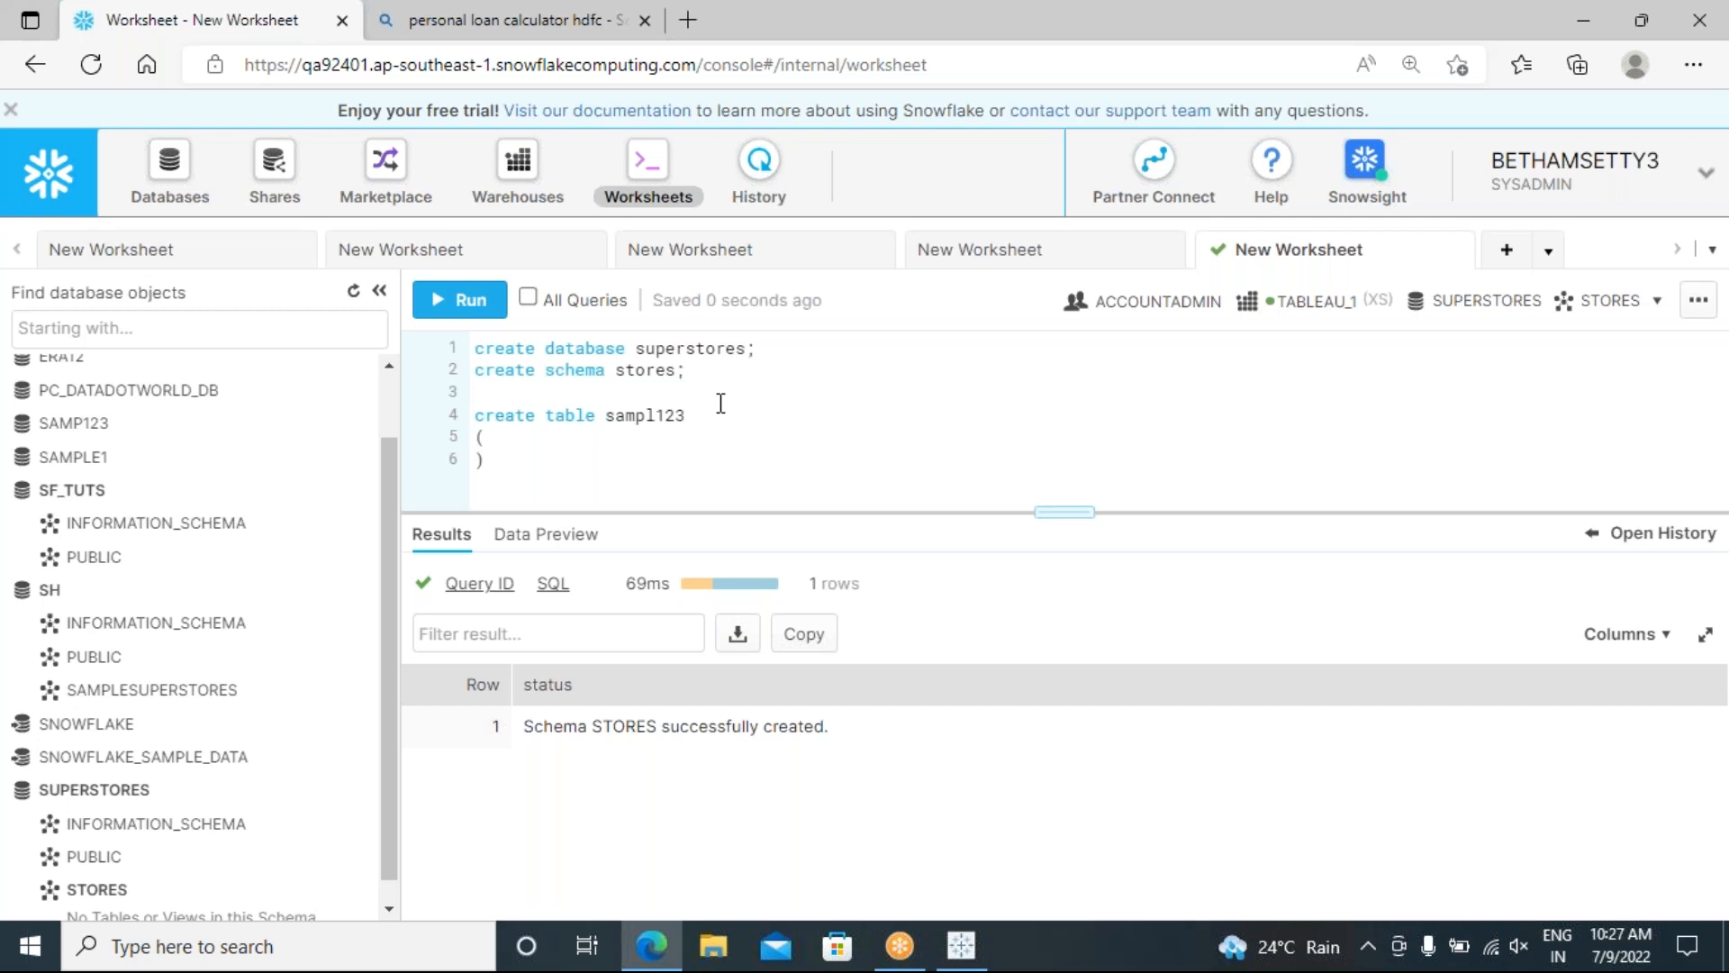
{"action": "type", "text": "empno"}
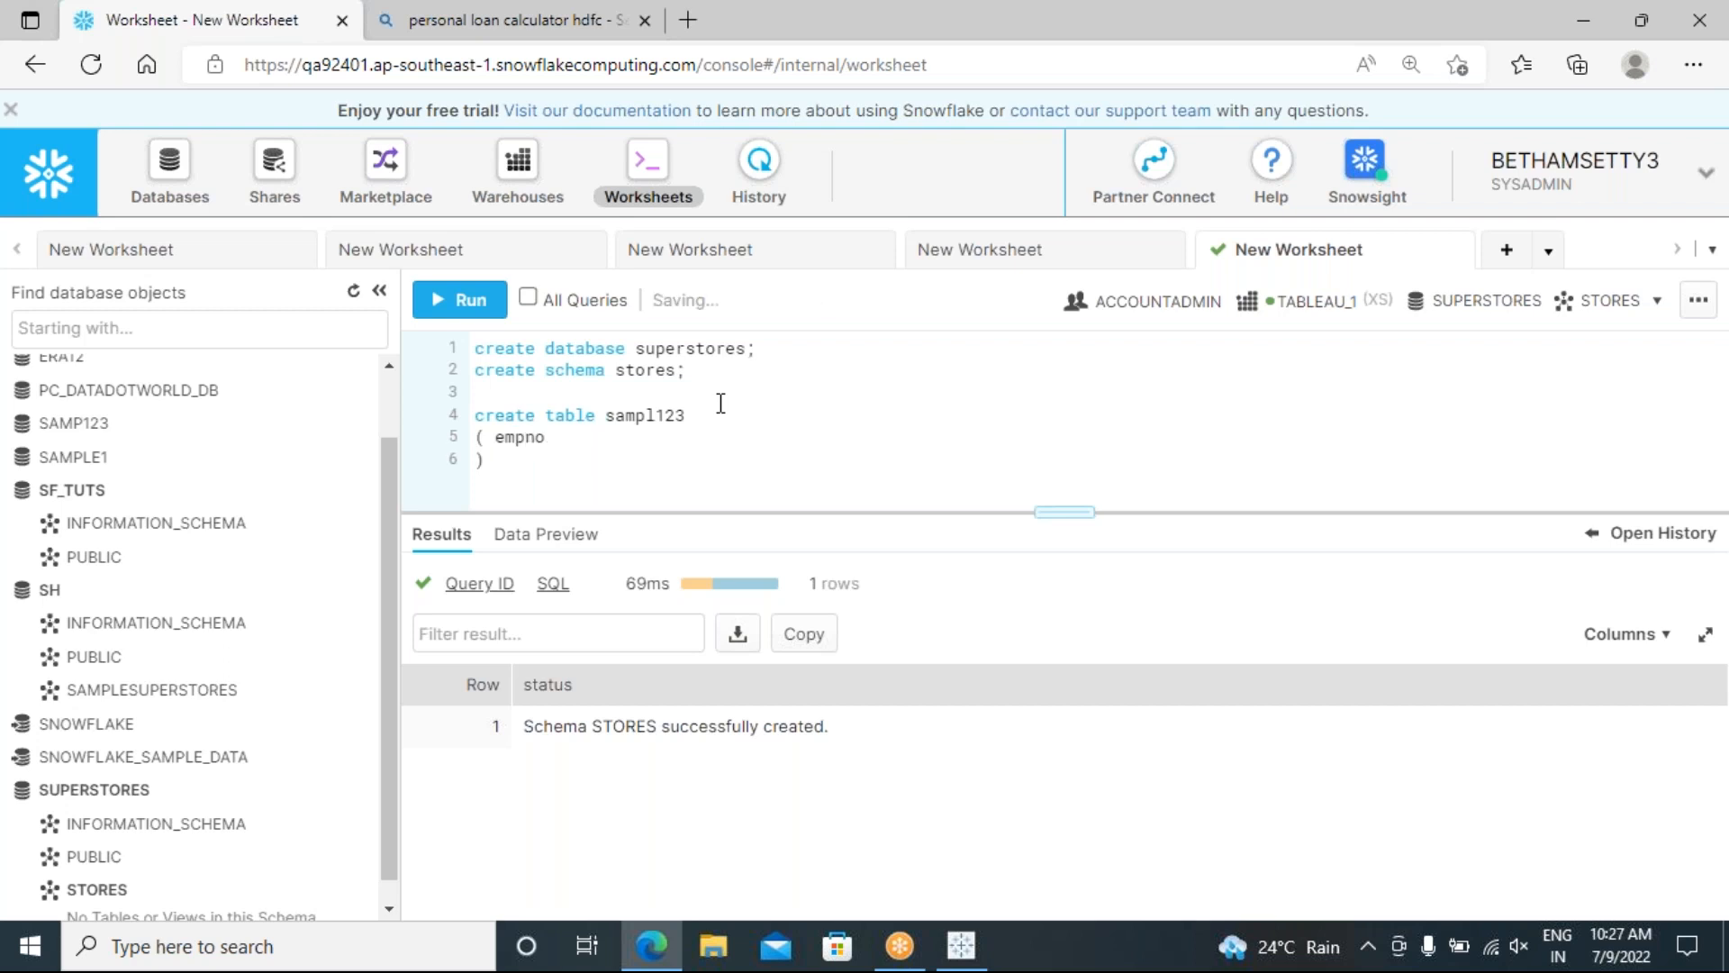
{"action": "type", "text": ",ename,sal,dept"}
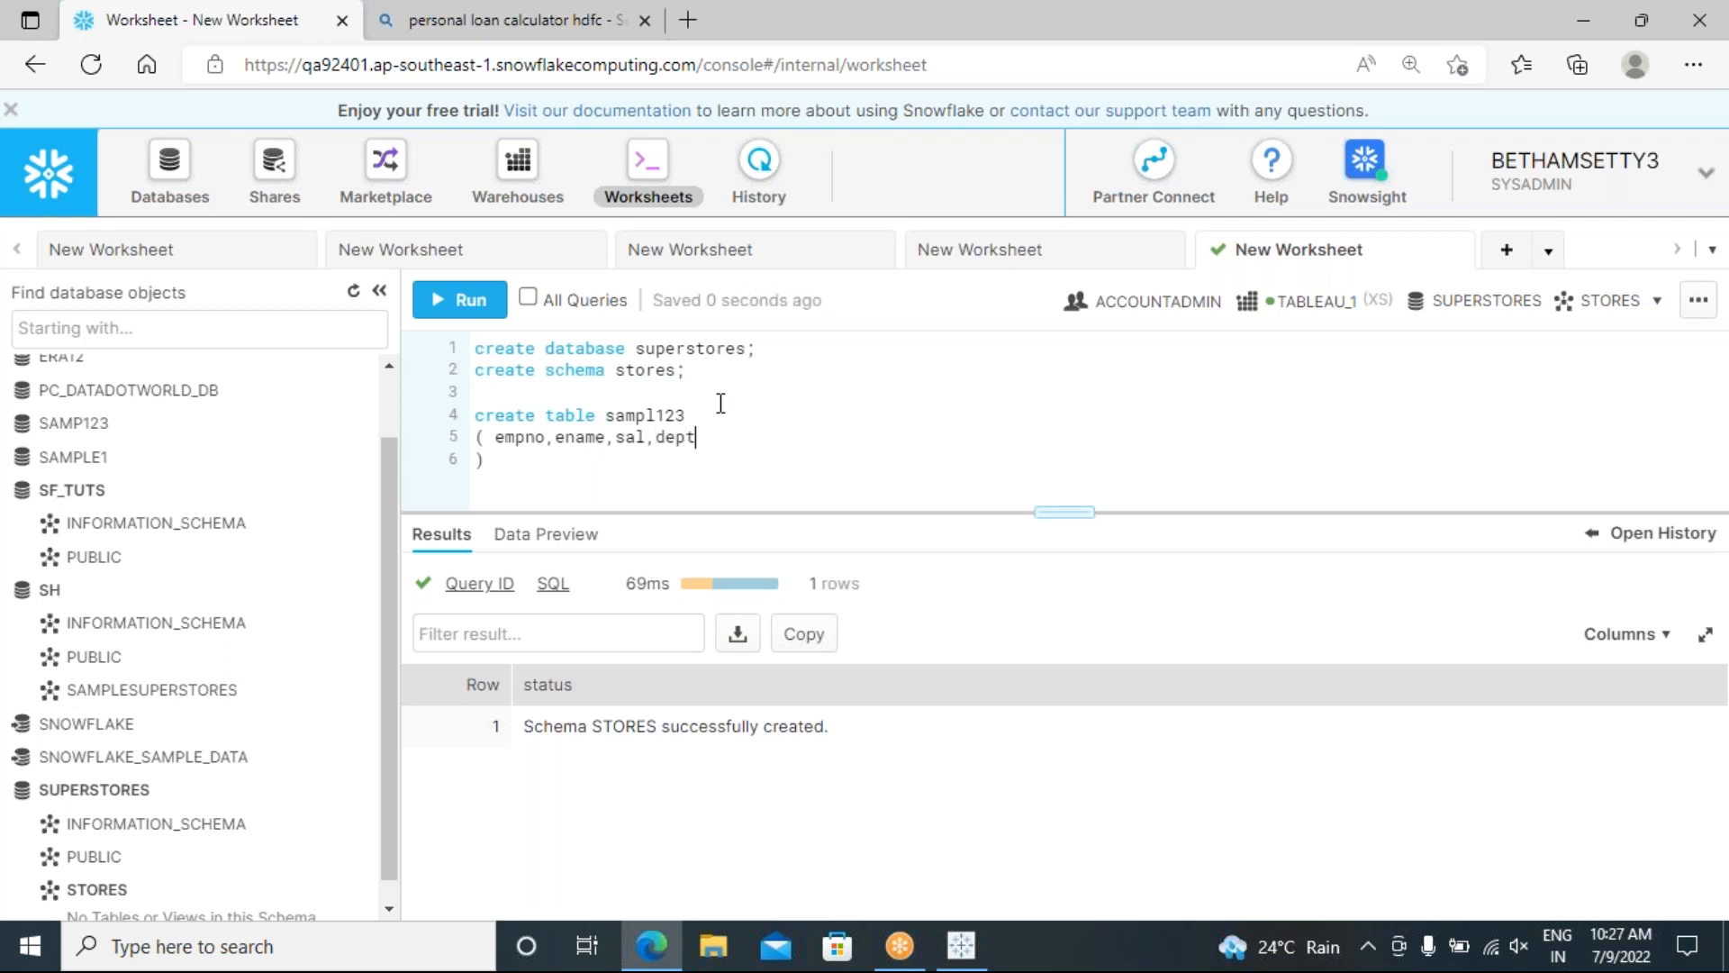
Step: Put each column on its own line, close the parenthesis, and type empno integer, ename varchar
{"action": "left_click", "coordinate": [547, 440]}
{"action": "key", "text": "Return"}
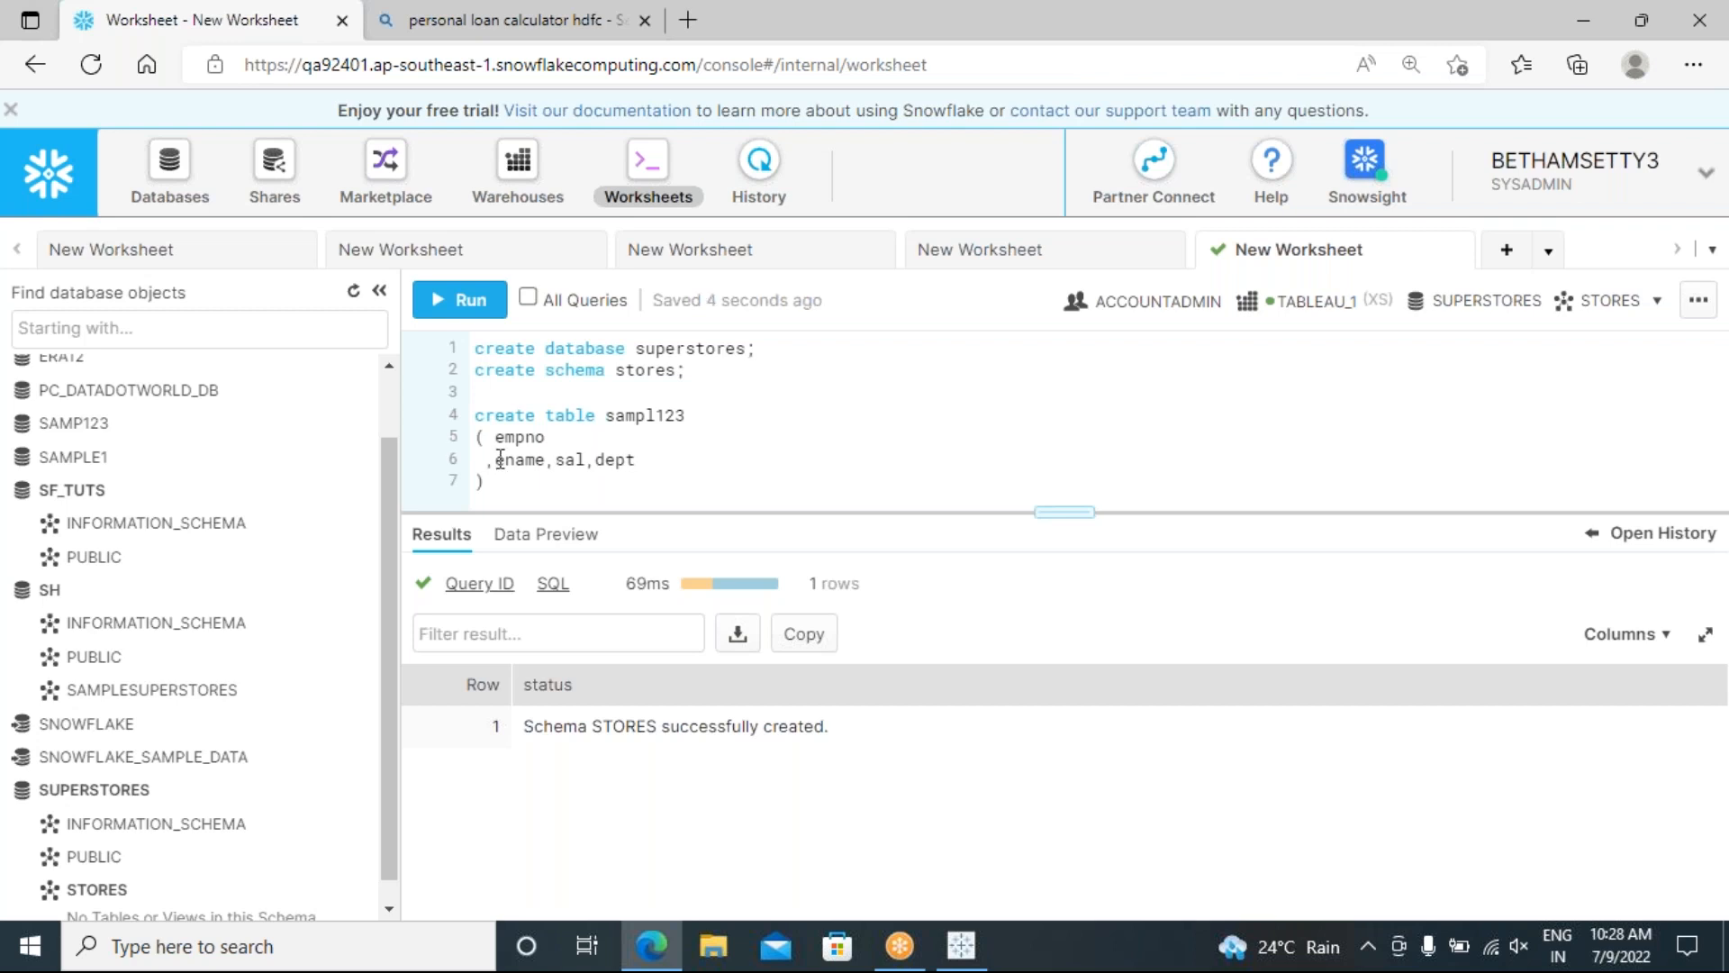
{"action": "left_click", "coordinate": [547, 463]}
{"action": "key", "text": "Return"}
{"action": "left_click", "coordinate": [528, 483]}
{"action": "key", "text": "Return"}
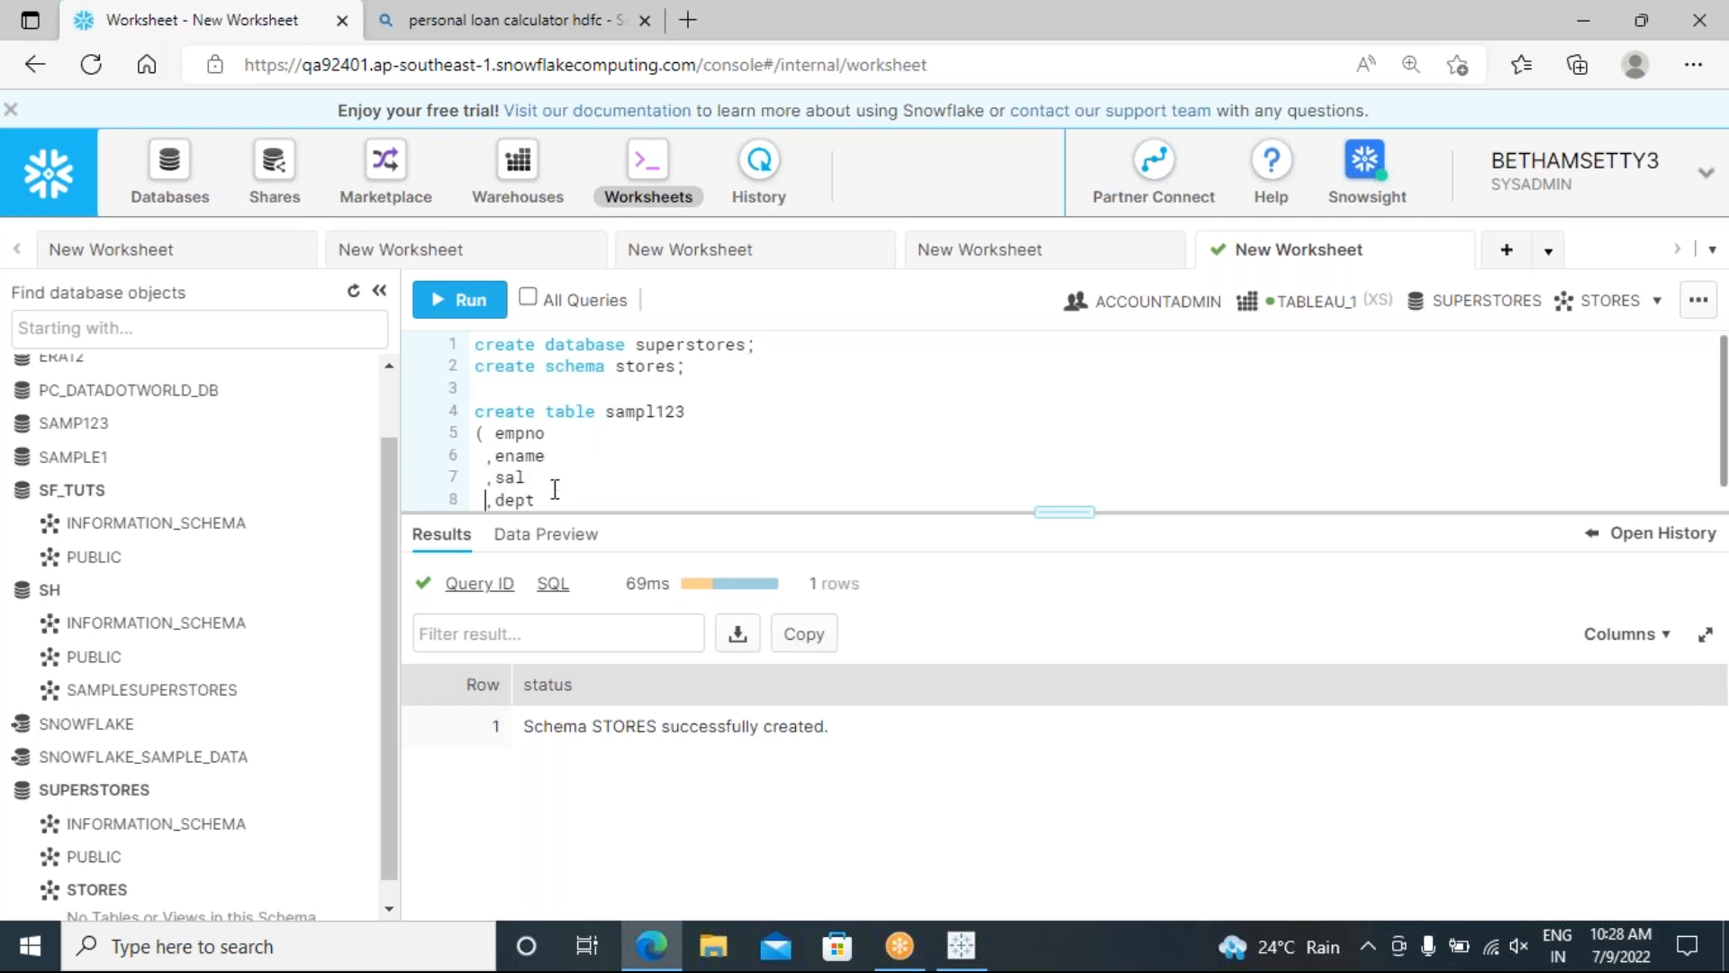
{"action": "left_click", "coordinate": [621, 490]}
{"action": "key", "text": "Return"}
{"action": "type", "text": ")"}
{"action": "left_click", "coordinate": [575, 410]}
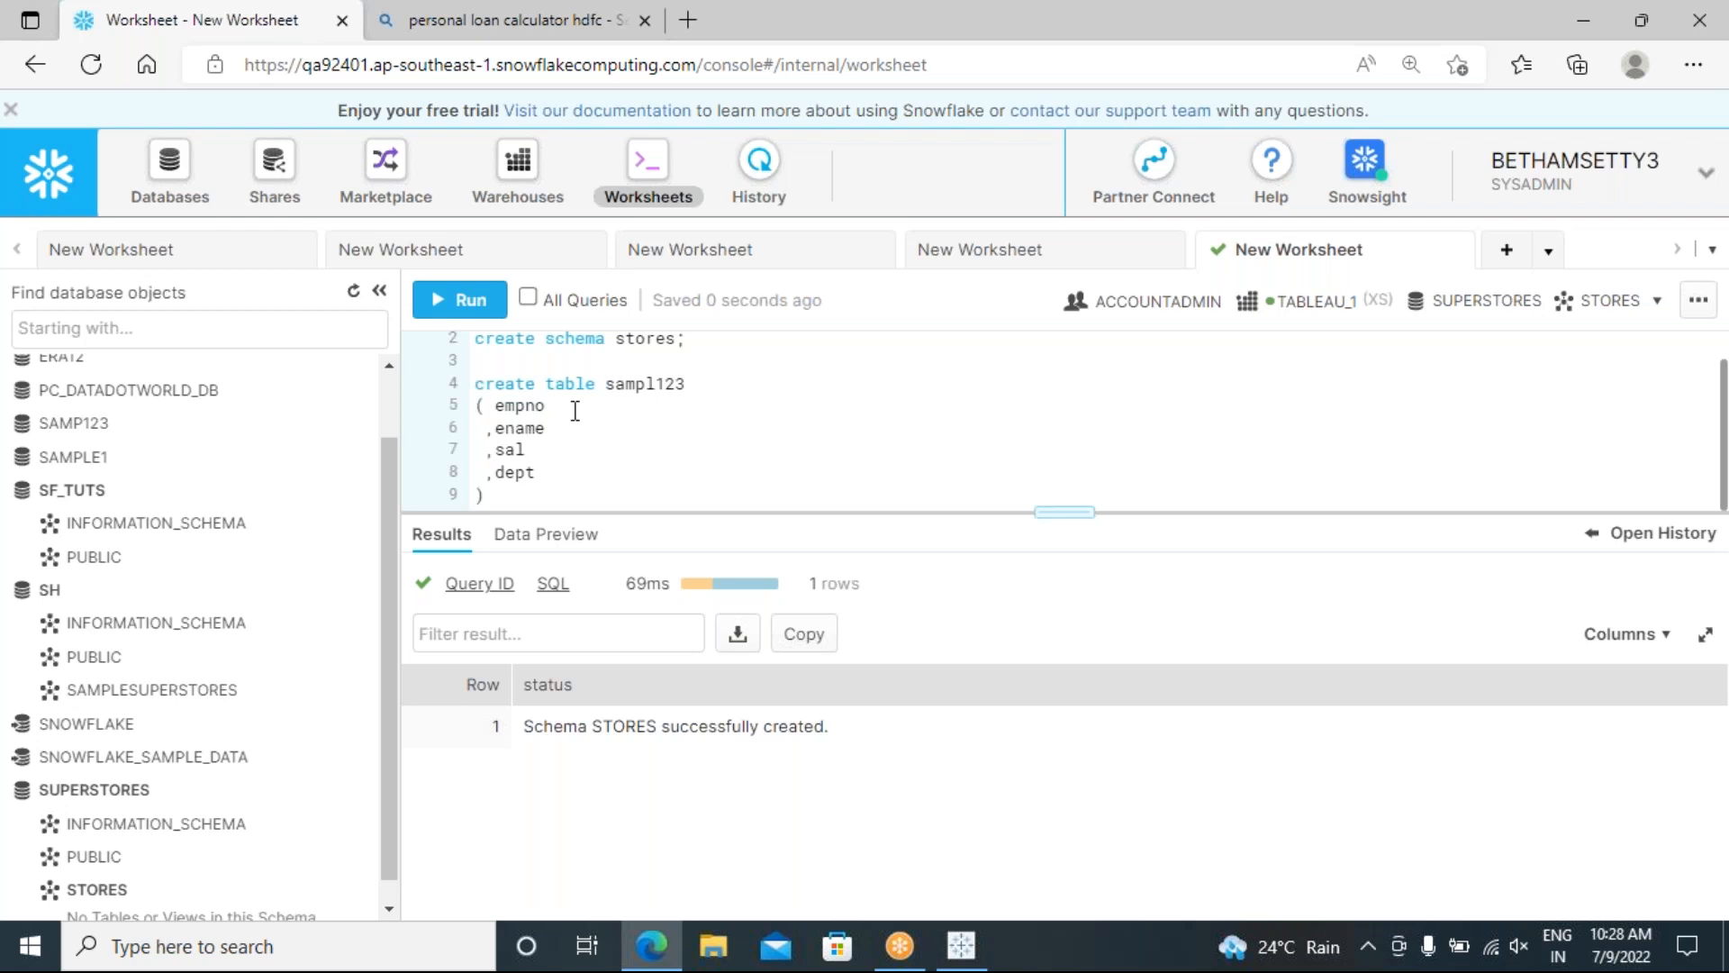
{"action": "type", "text": "int"}
{"action": "type", "text": "eger "}
{"action": "type", "text": " ,ename "}
{"action": "type", "text": "varchar"}
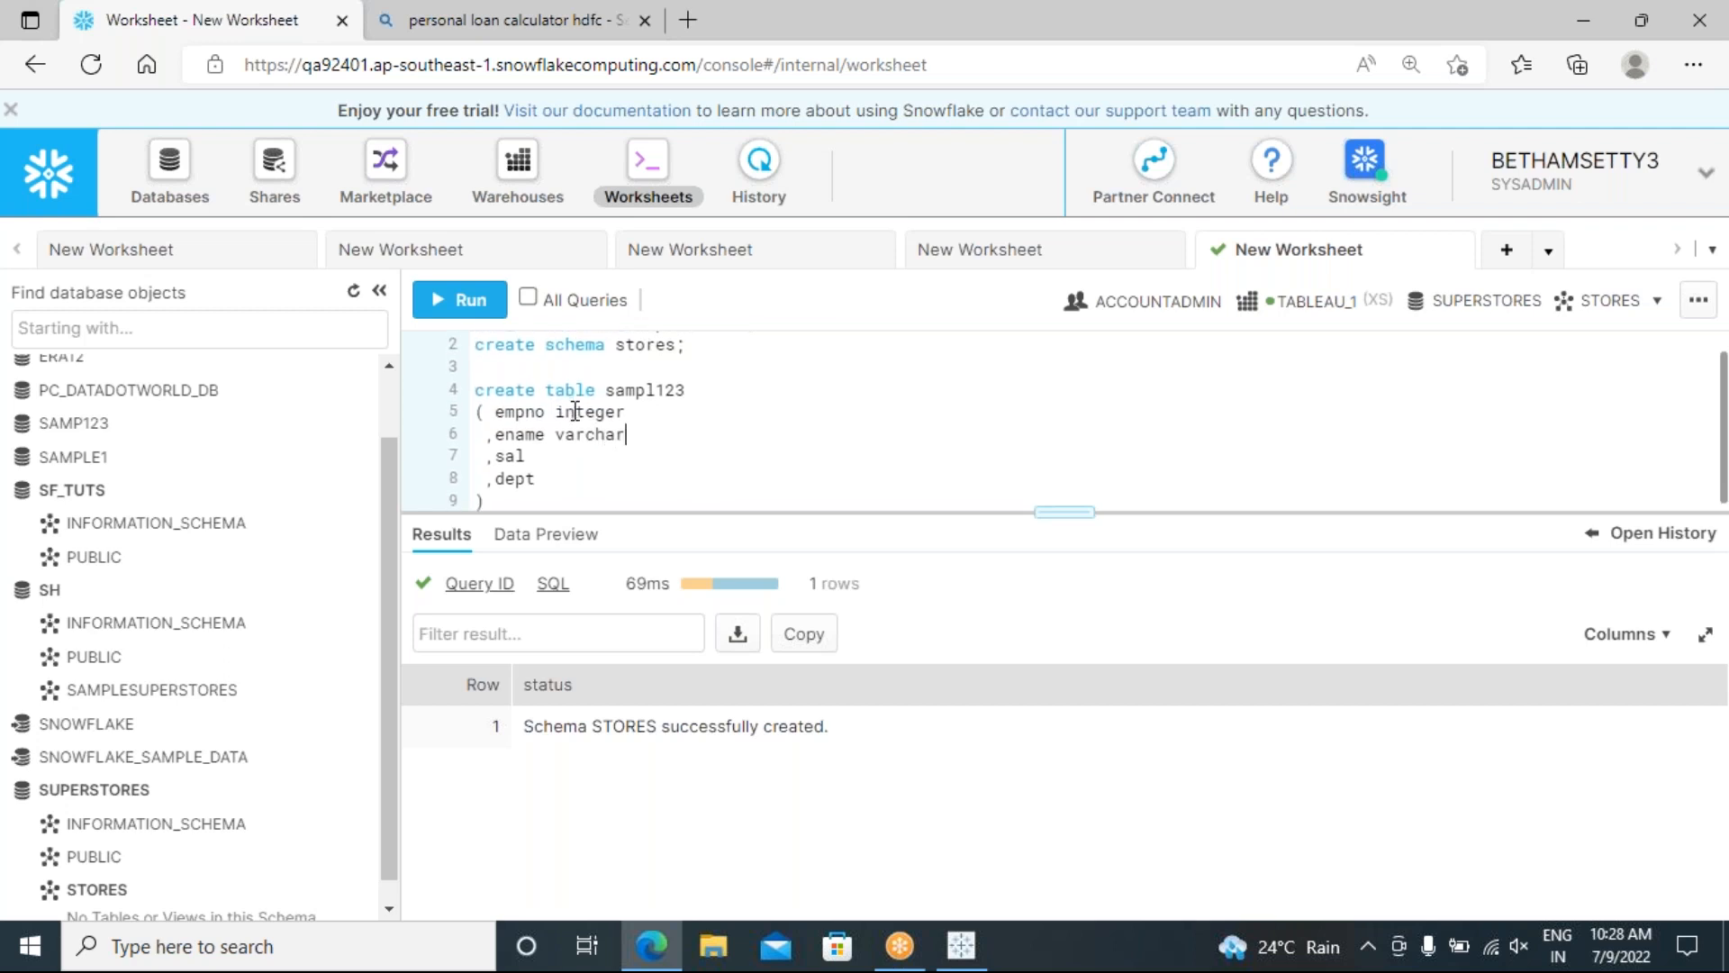
Step: Type sal as number and dept as integer, make ename varchar(40), and end with a semicolon
{"action": "key", "text": "Down"}
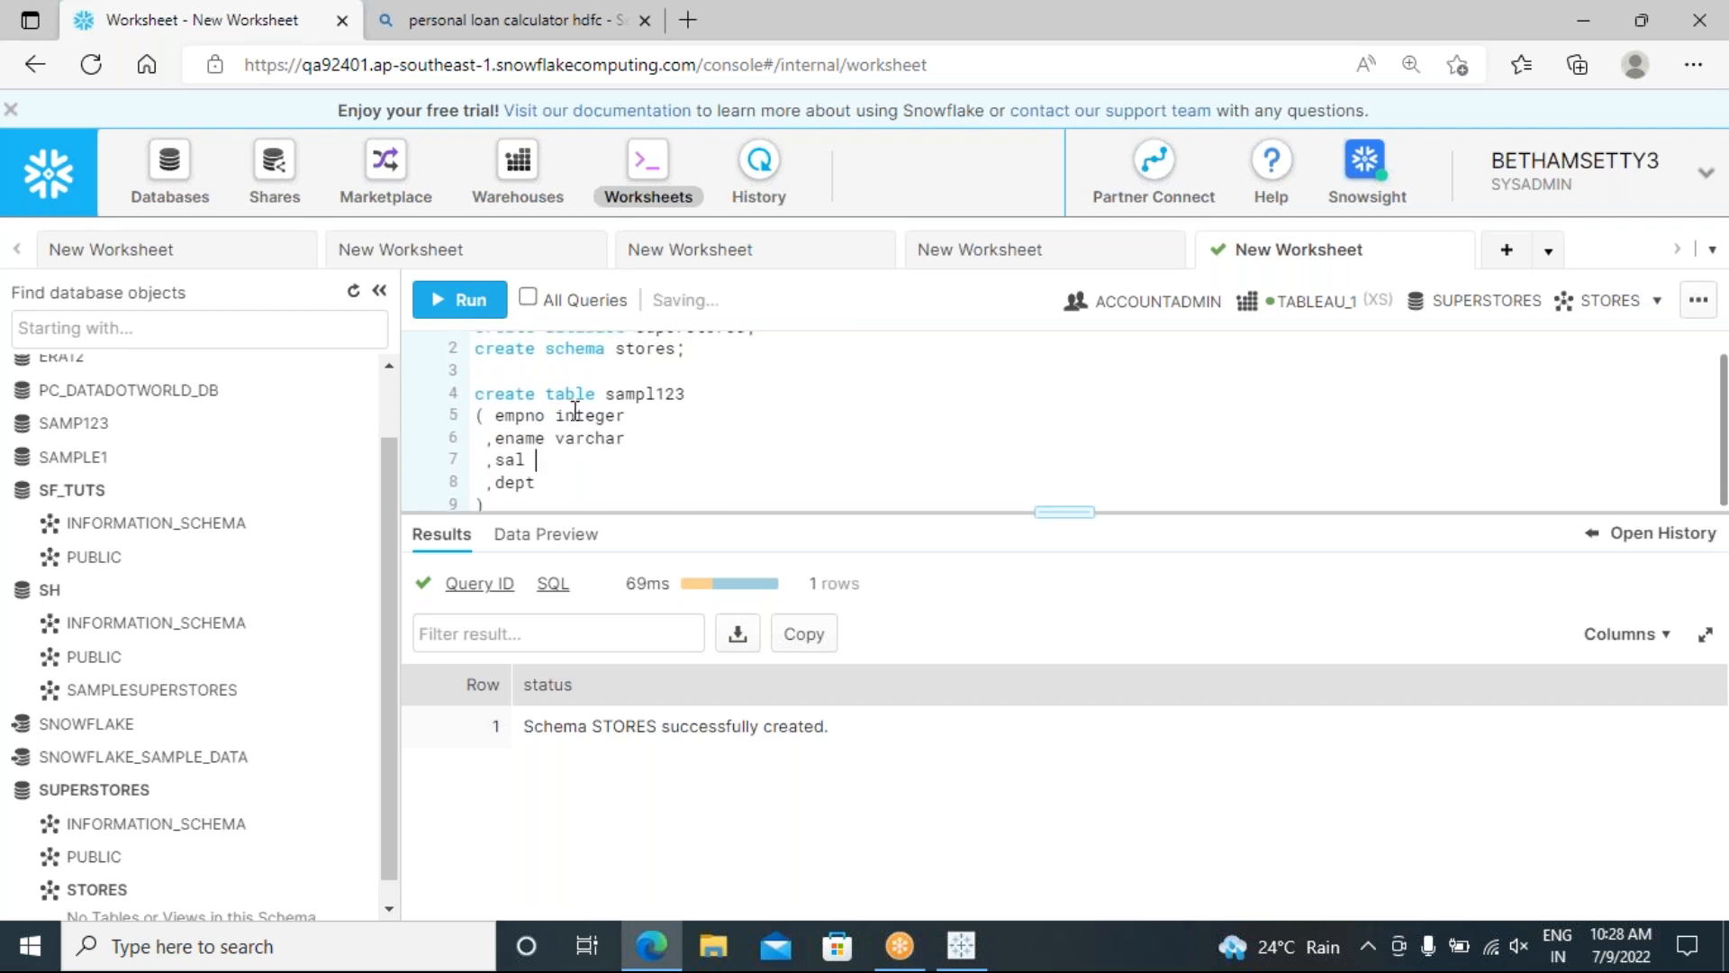
{"action": "type", "text": "number "}
{"action": "type", "text": " ,dept in"}
{"action": "type", "text": "teger"}
{"action": "scroll", "coordinate": [669, 474], "scroll_direction": "down", "scroll_amount": 1}
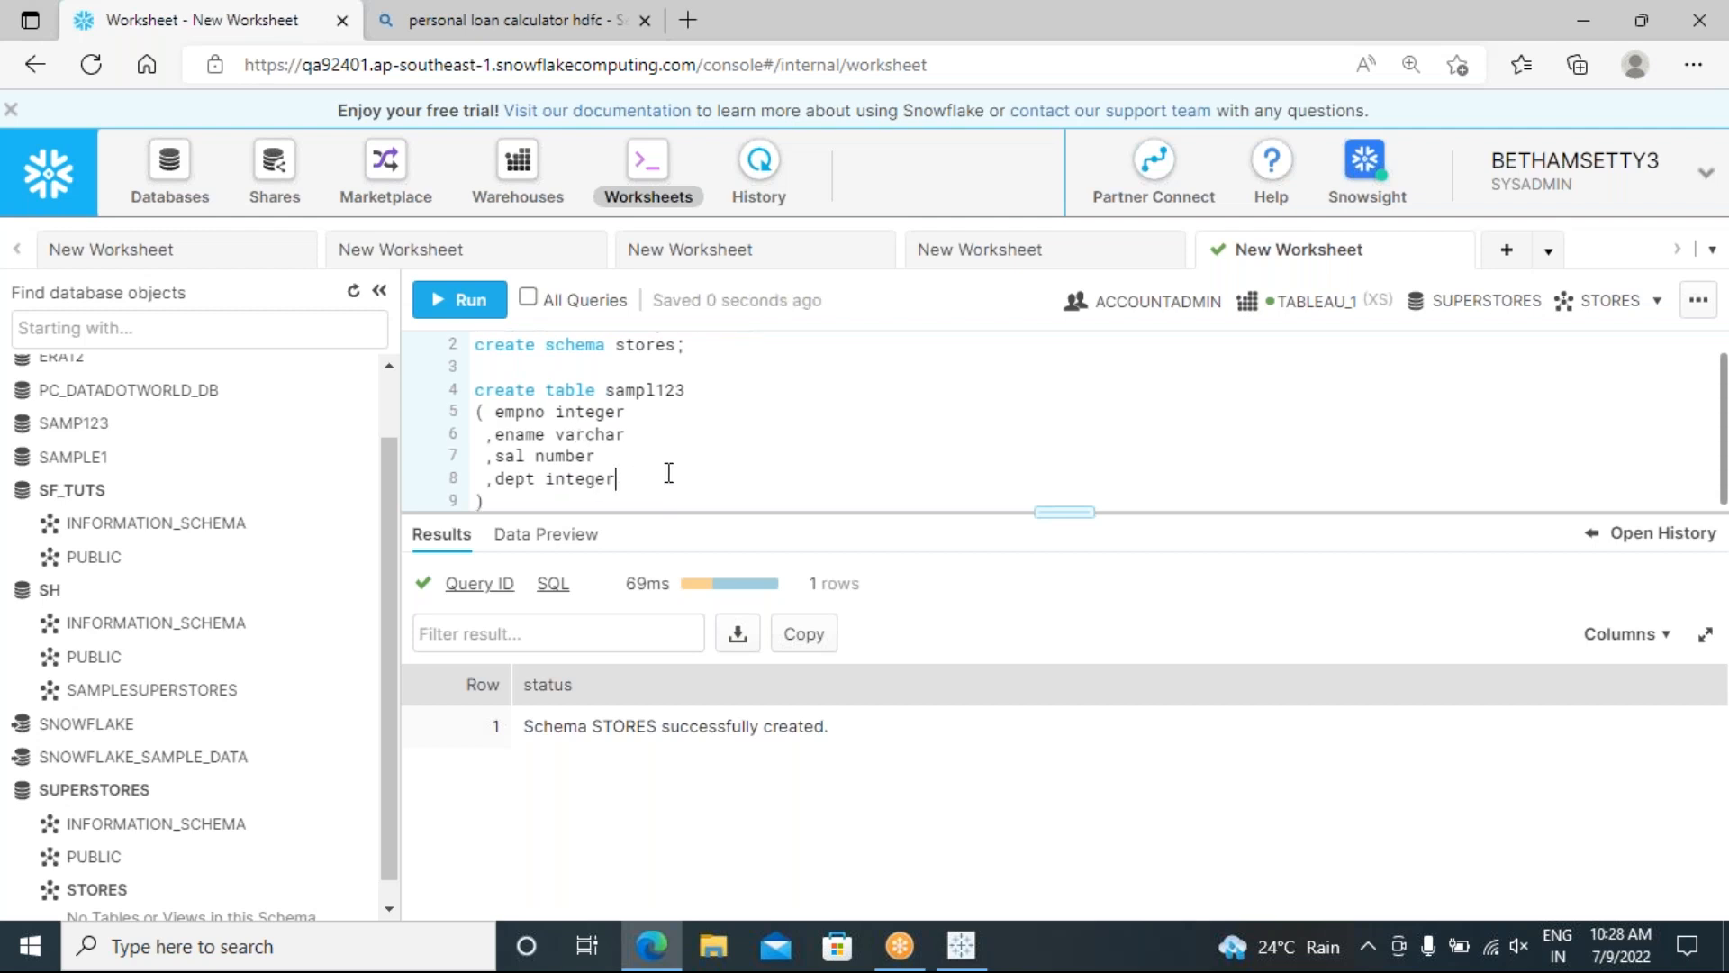
{"action": "left_click", "coordinate": [632, 429]}
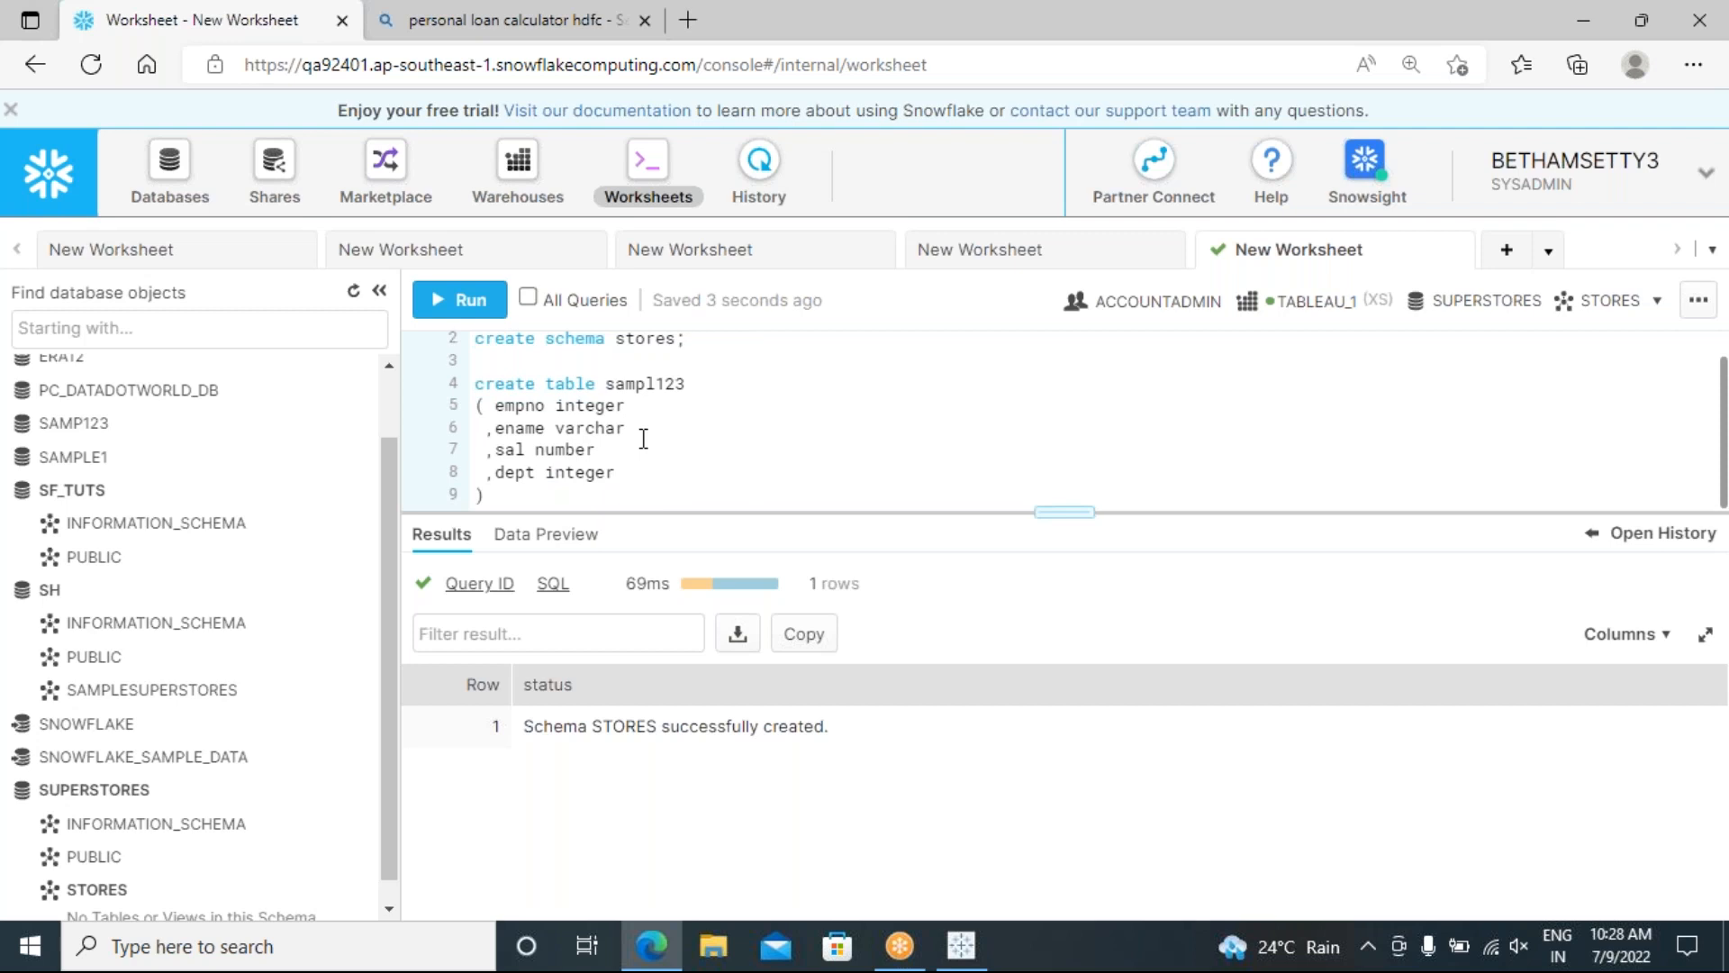
{"action": "type", "text": "(40"}
{"action": "left_click", "coordinate": [523, 495]}
{"action": "type", "text": ";"}
Step: Enlarge the editor and run the create table sampl123 statement on lines 4–9
{"action": "left_click_drag", "start_coordinate": [772, 511], "coordinate": [772, 638]}
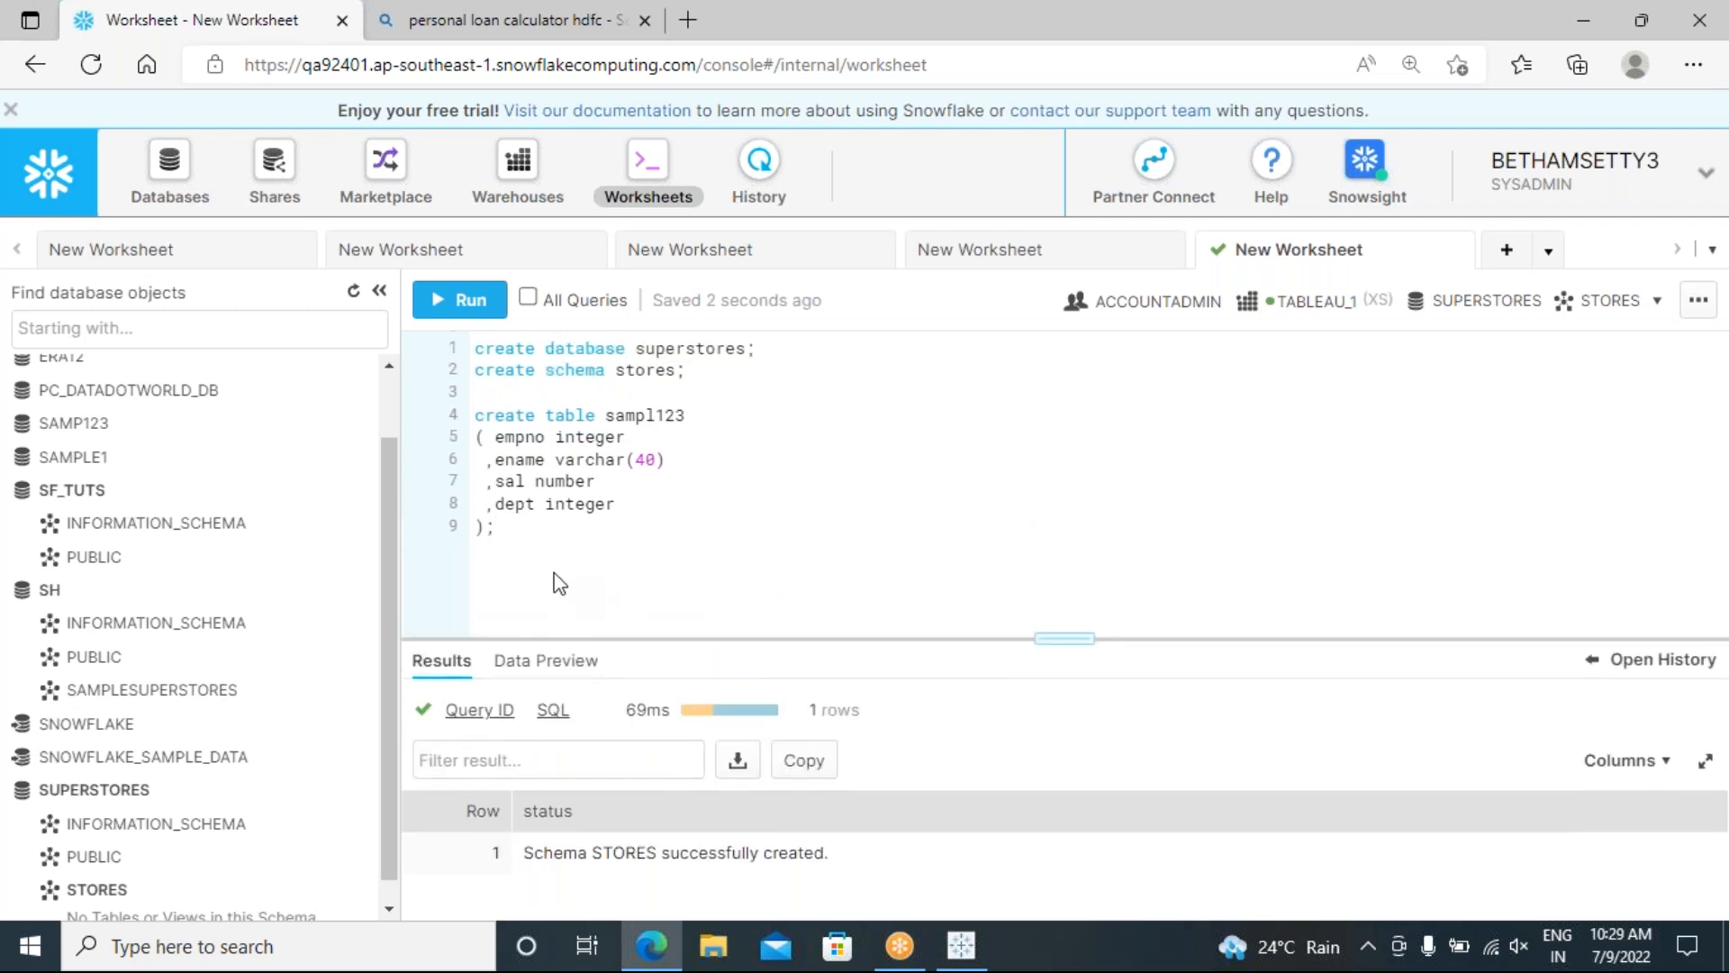
{"action": "left_click_drag", "start_coordinate": [503, 533], "coordinate": [473, 415]}
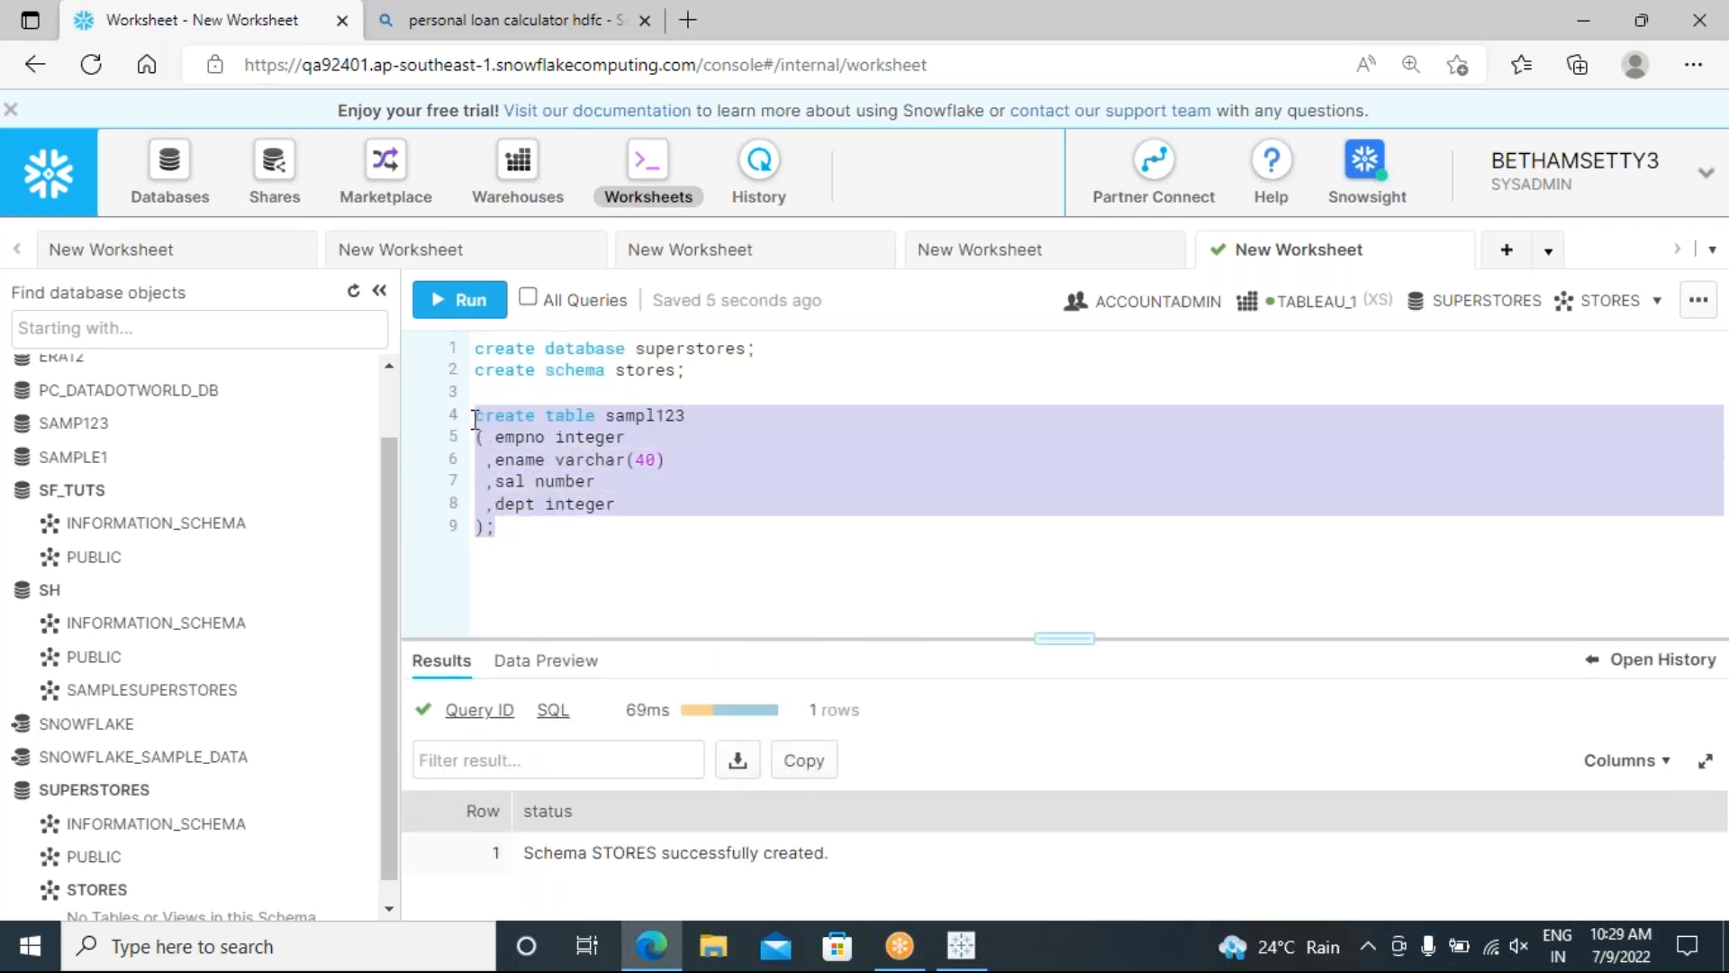
{"action": "left_click", "coordinate": [457, 304]}
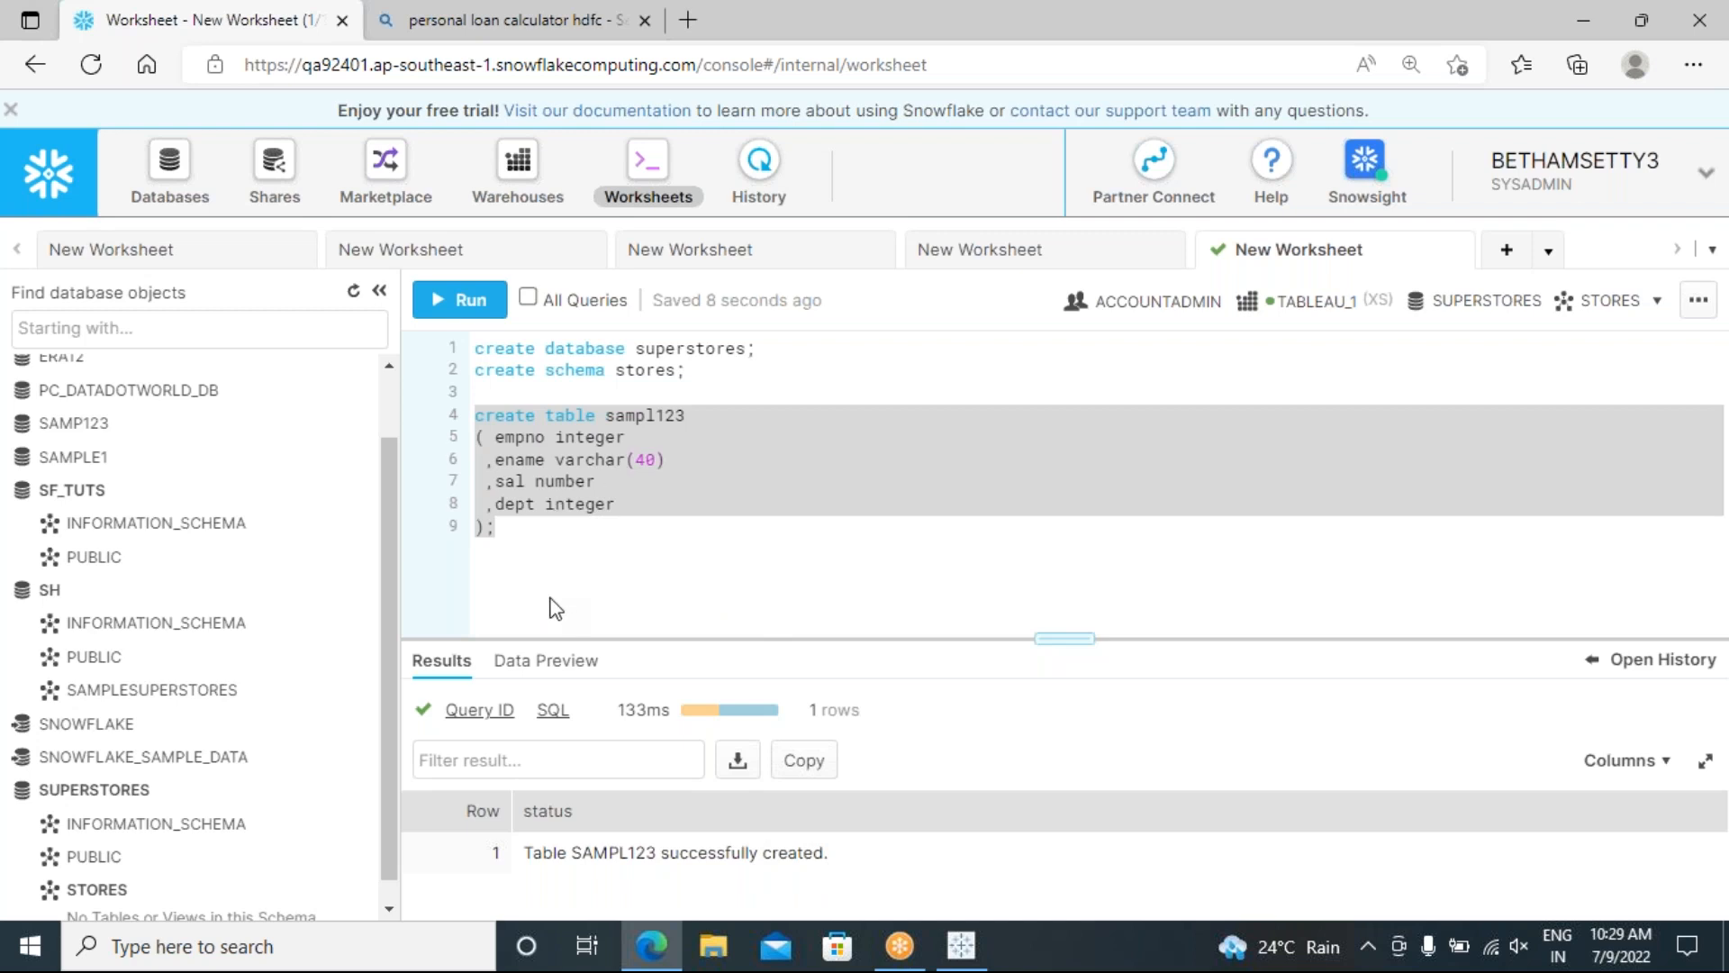
{"action": "left_click", "coordinate": [534, 522]}
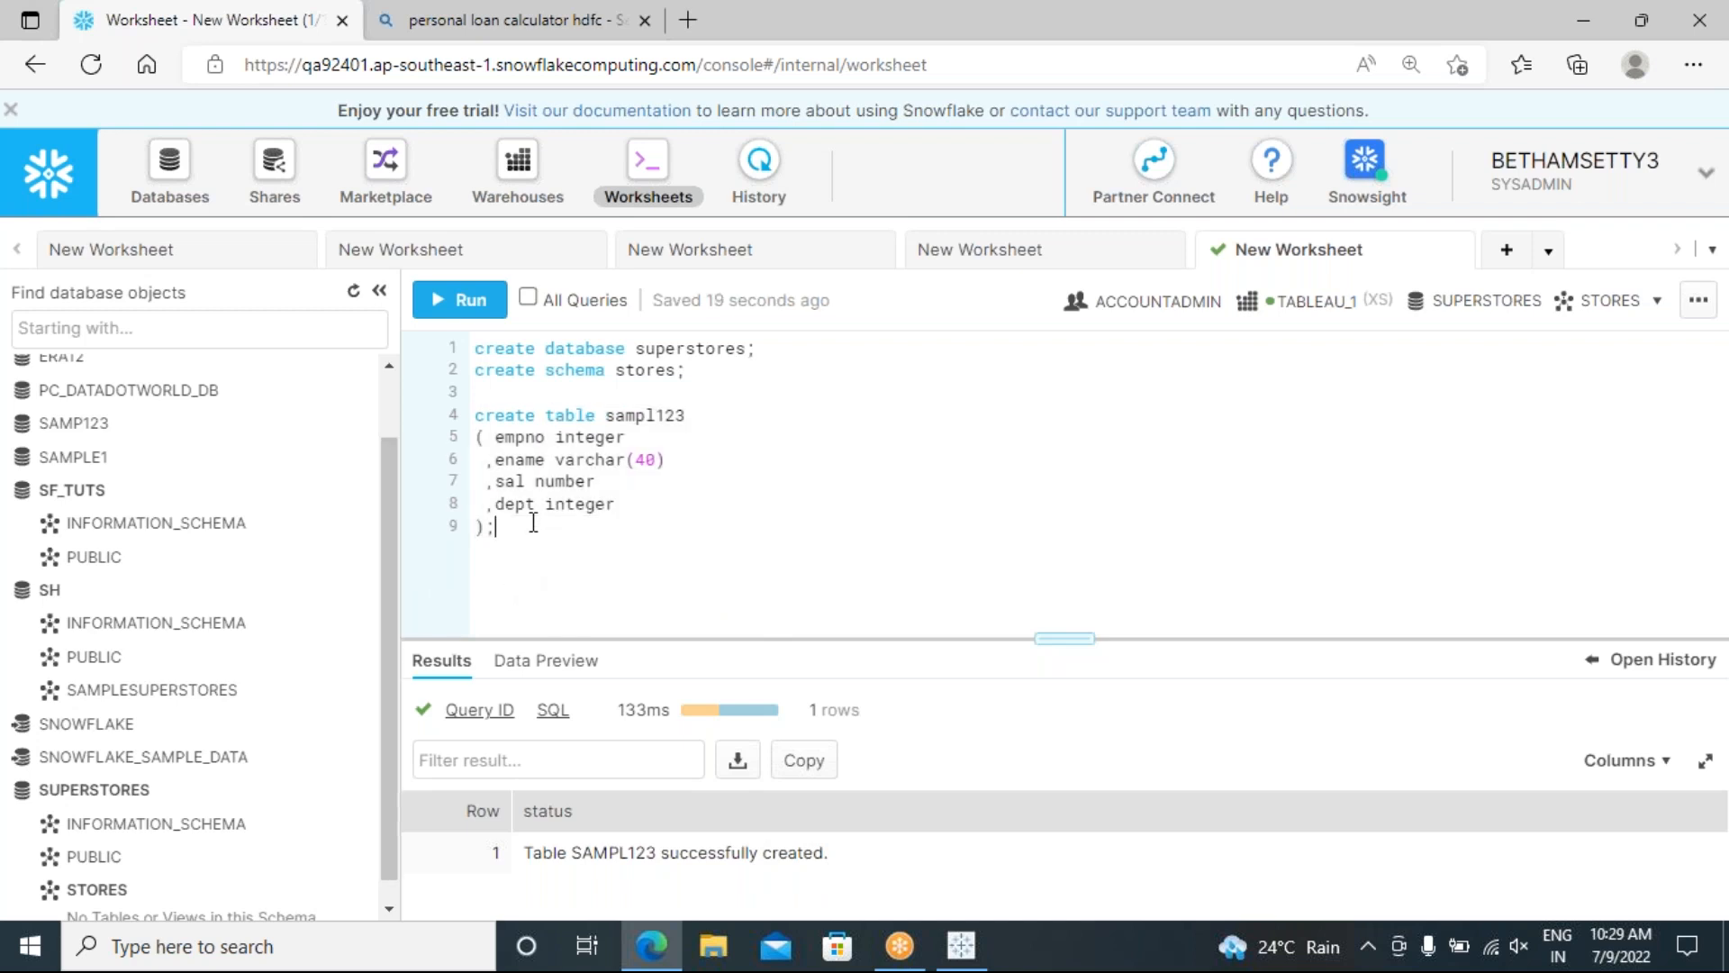
Step: Collapse SF_TUTS and SH, then refresh the object list so SAMPL123 appears under STORES
{"action": "left_click", "coordinate": [27, 496]}
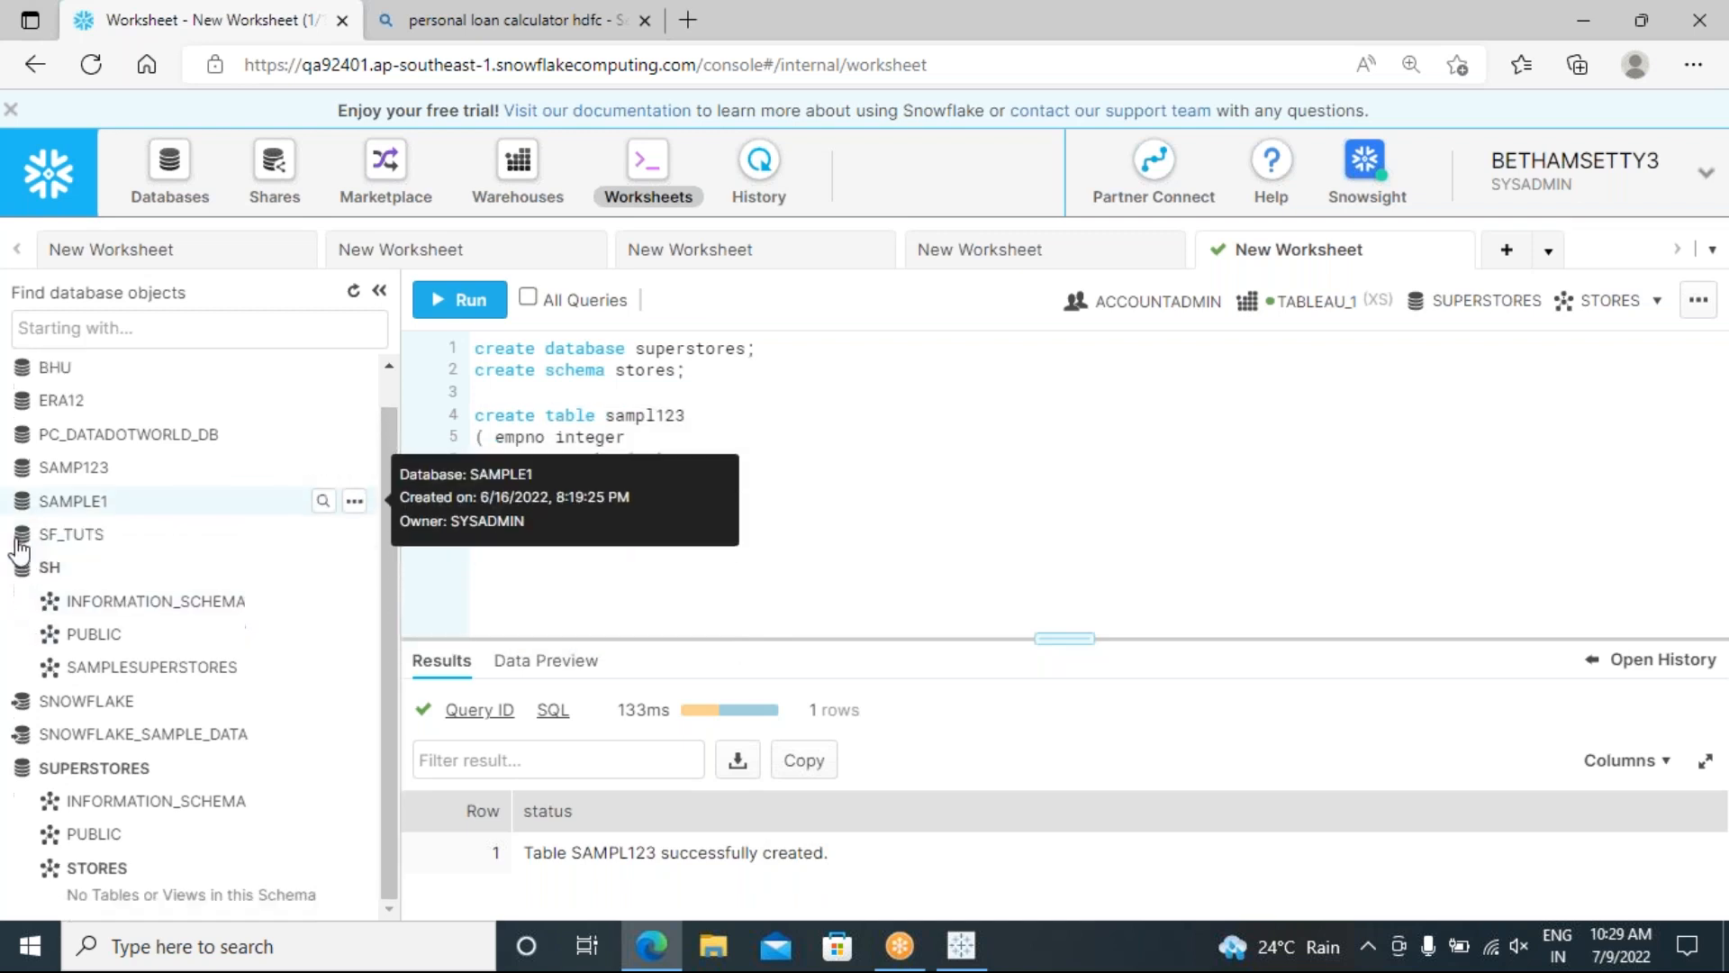
{"action": "left_click", "coordinate": [20, 567]}
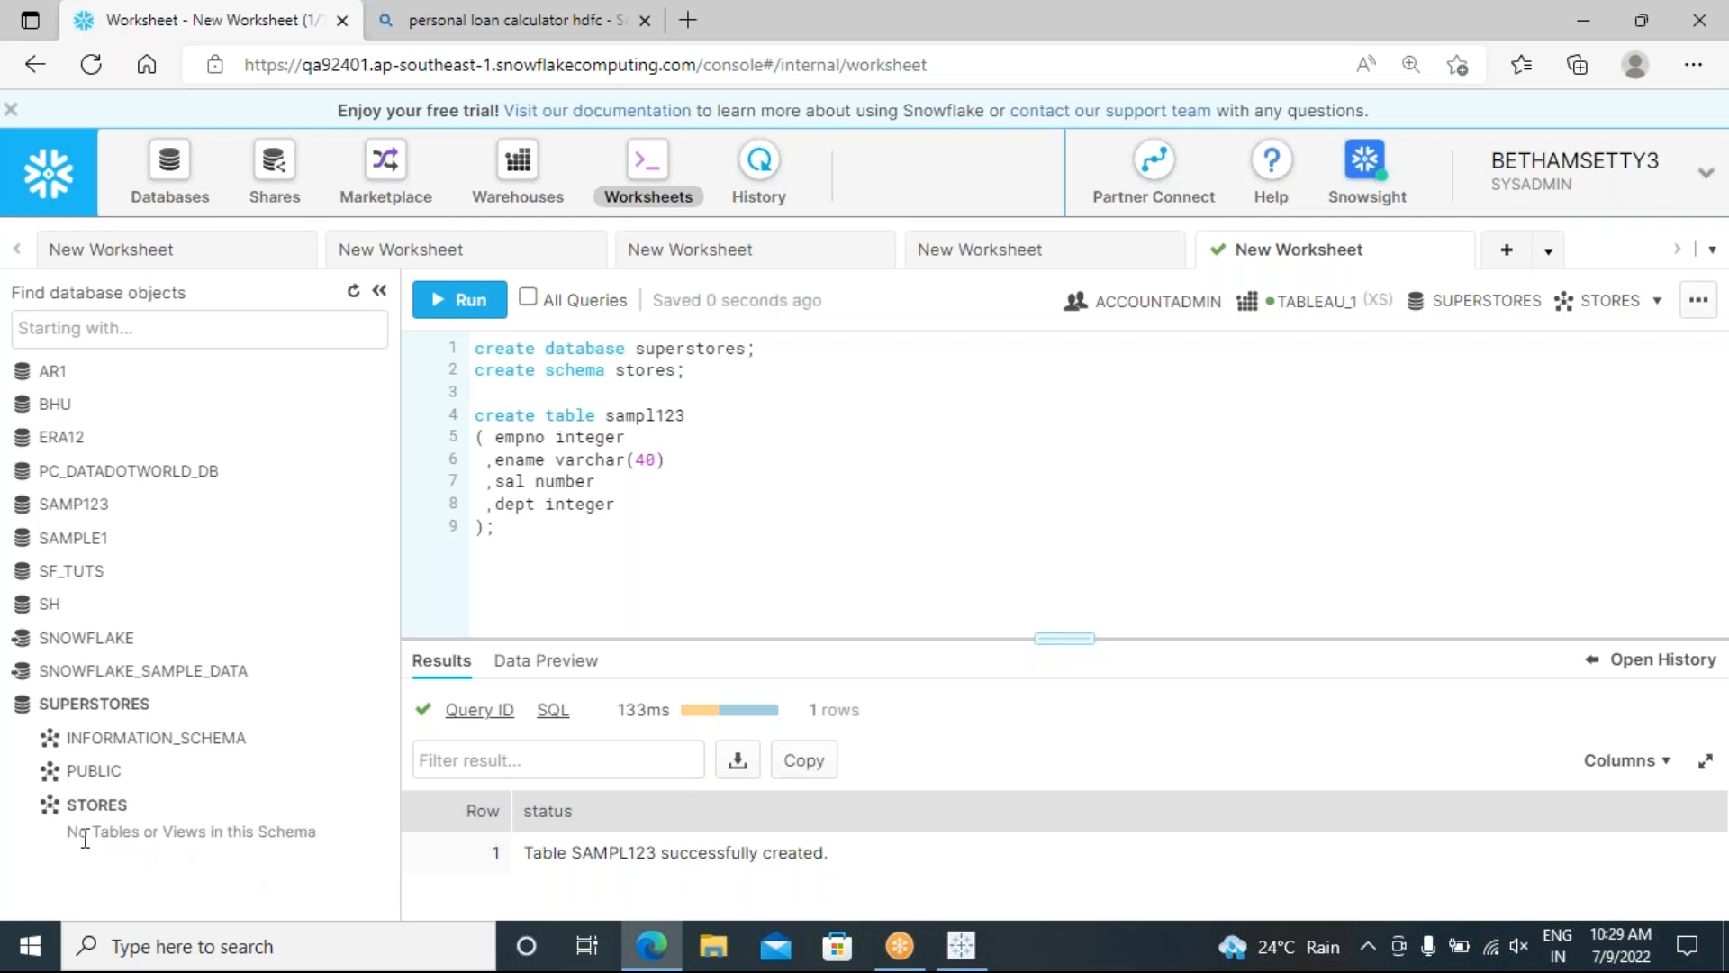
{"action": "right_click", "coordinate": [84, 716]}
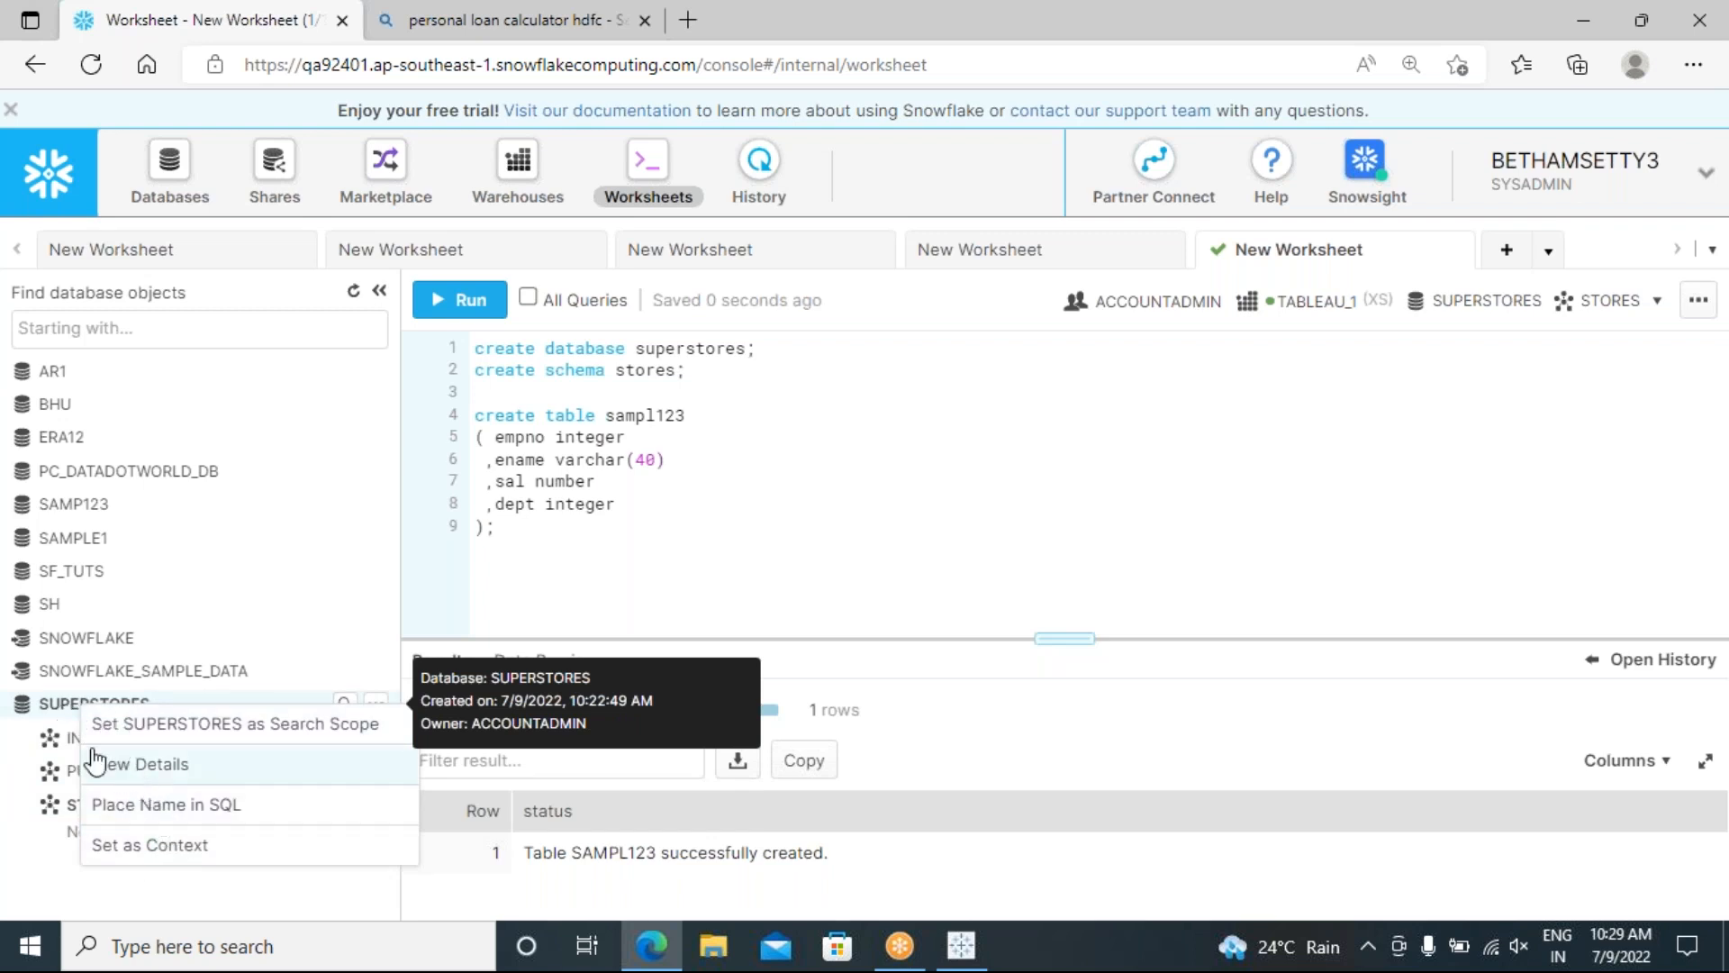
{"action": "left_click", "coordinate": [64, 714]}
{"action": "left_click", "coordinate": [352, 300]}
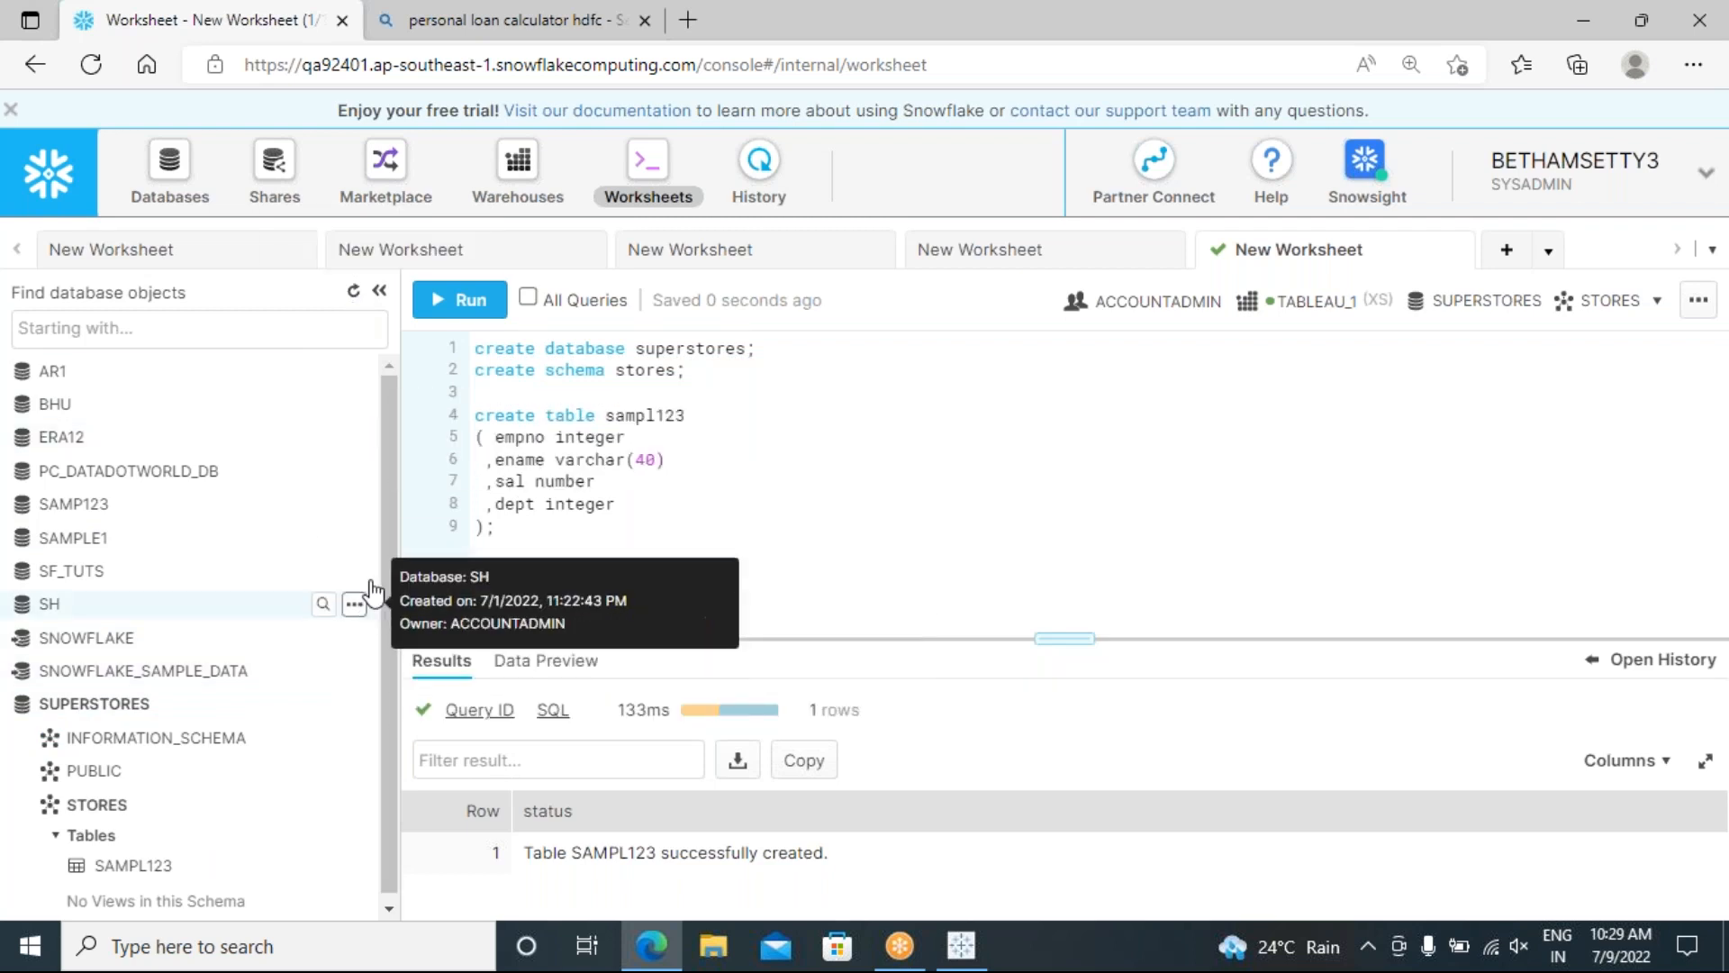
{"action": "left_click_drag", "start_coordinate": [392, 544], "coordinate": [385, 686]}
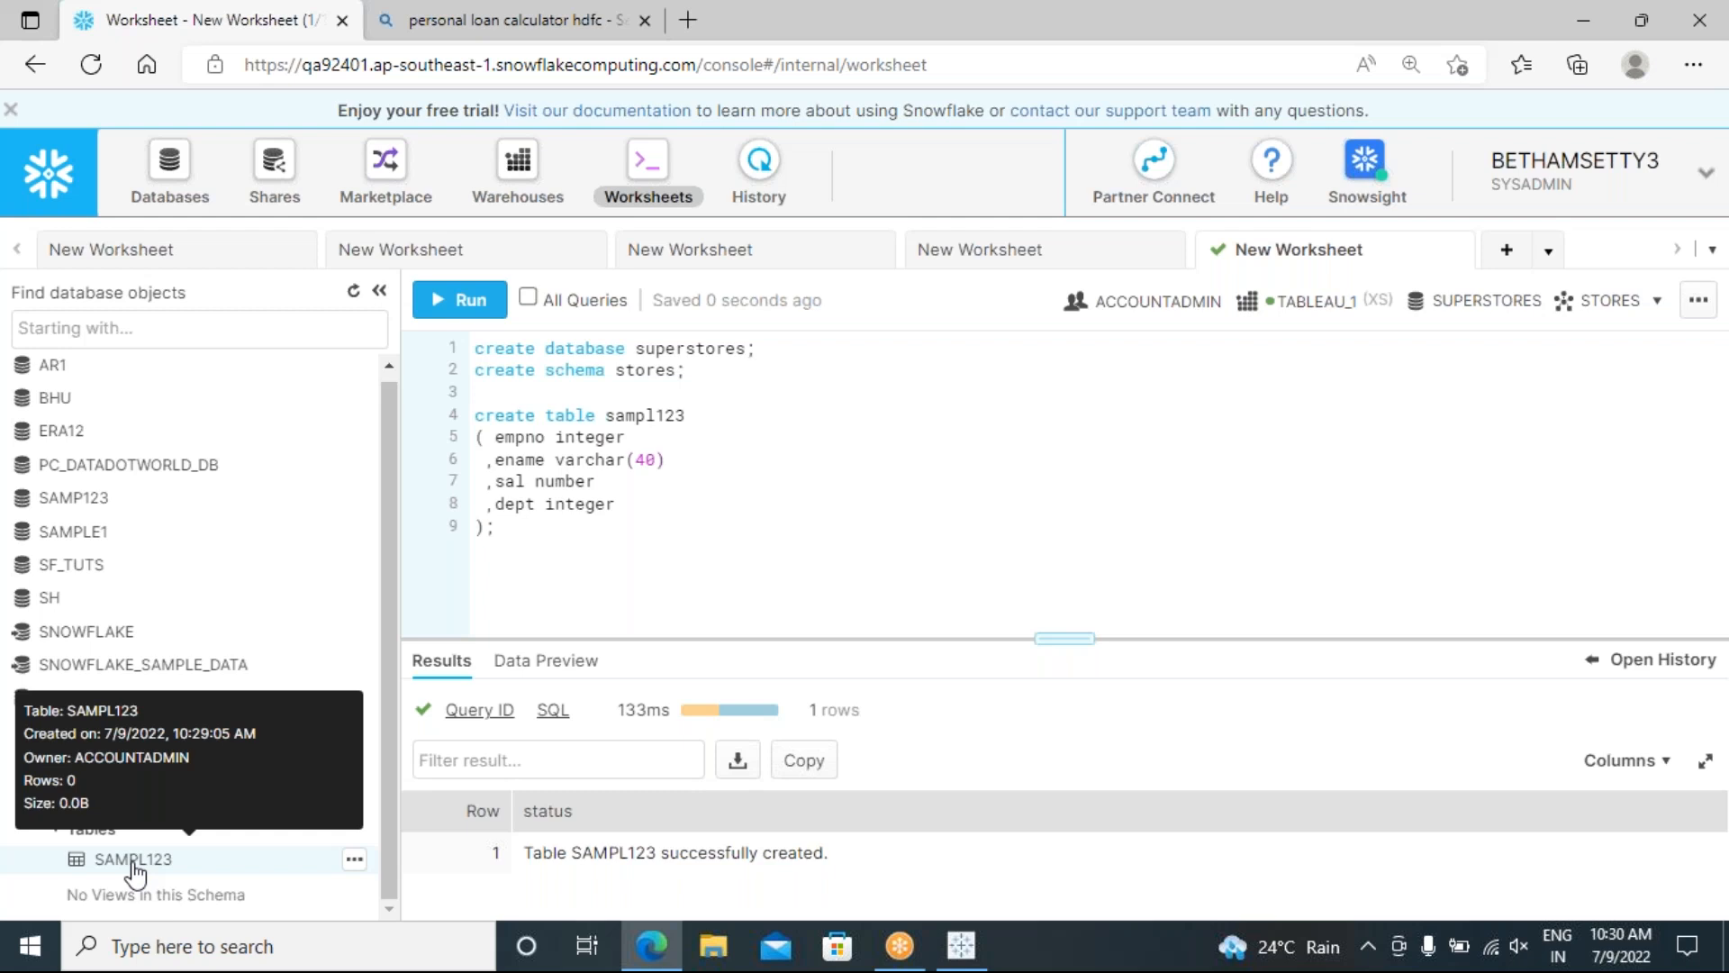
Step: On new line 10, type an insert into sampl123 with row 1, an employee name, 1000, 10
{"action": "left_click", "coordinate": [521, 529]}
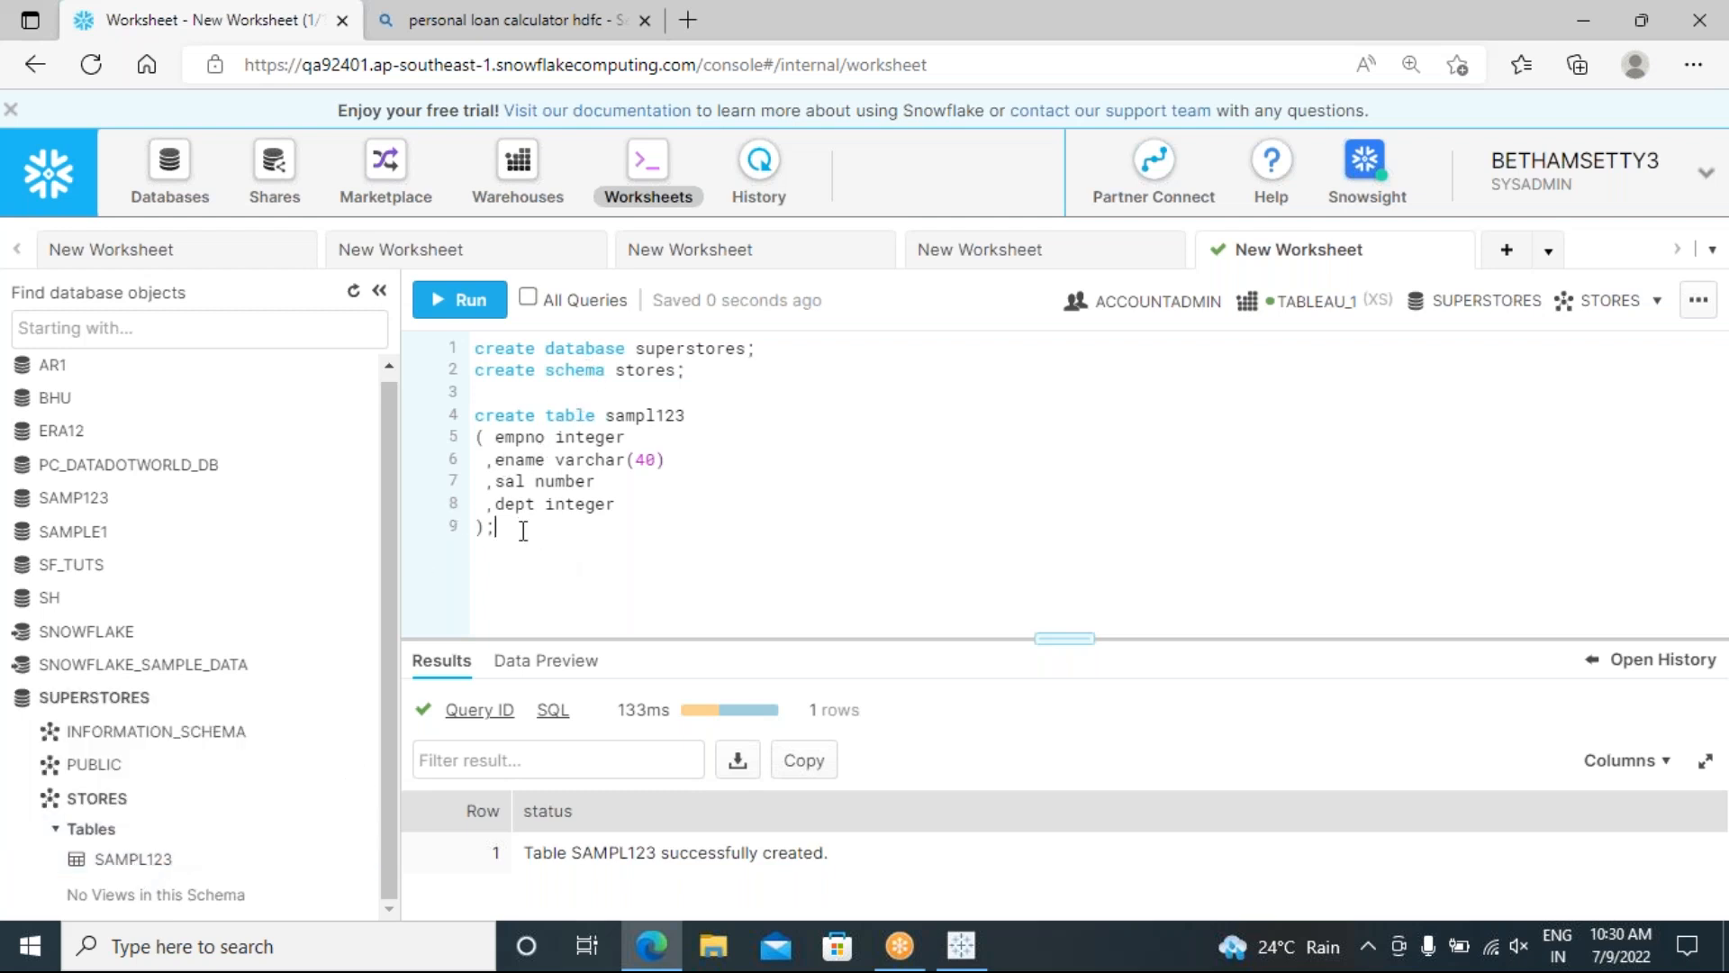
{"action": "key", "text": "Return"}
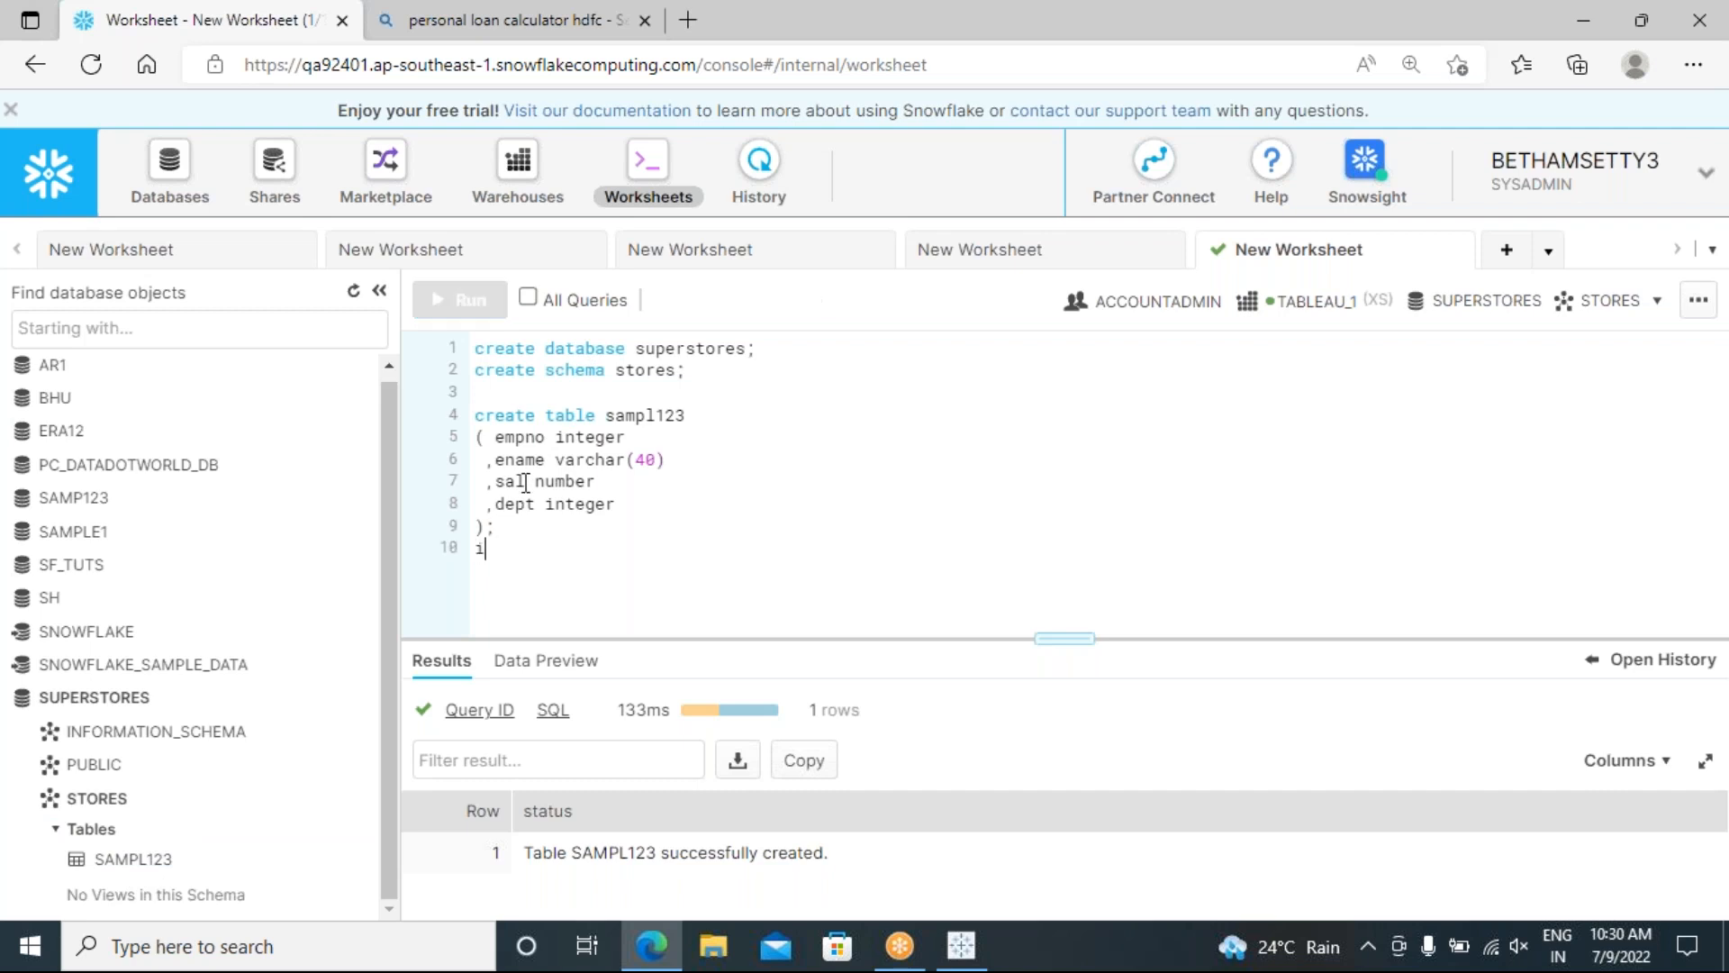
{"action": "type", "text": "insert"}
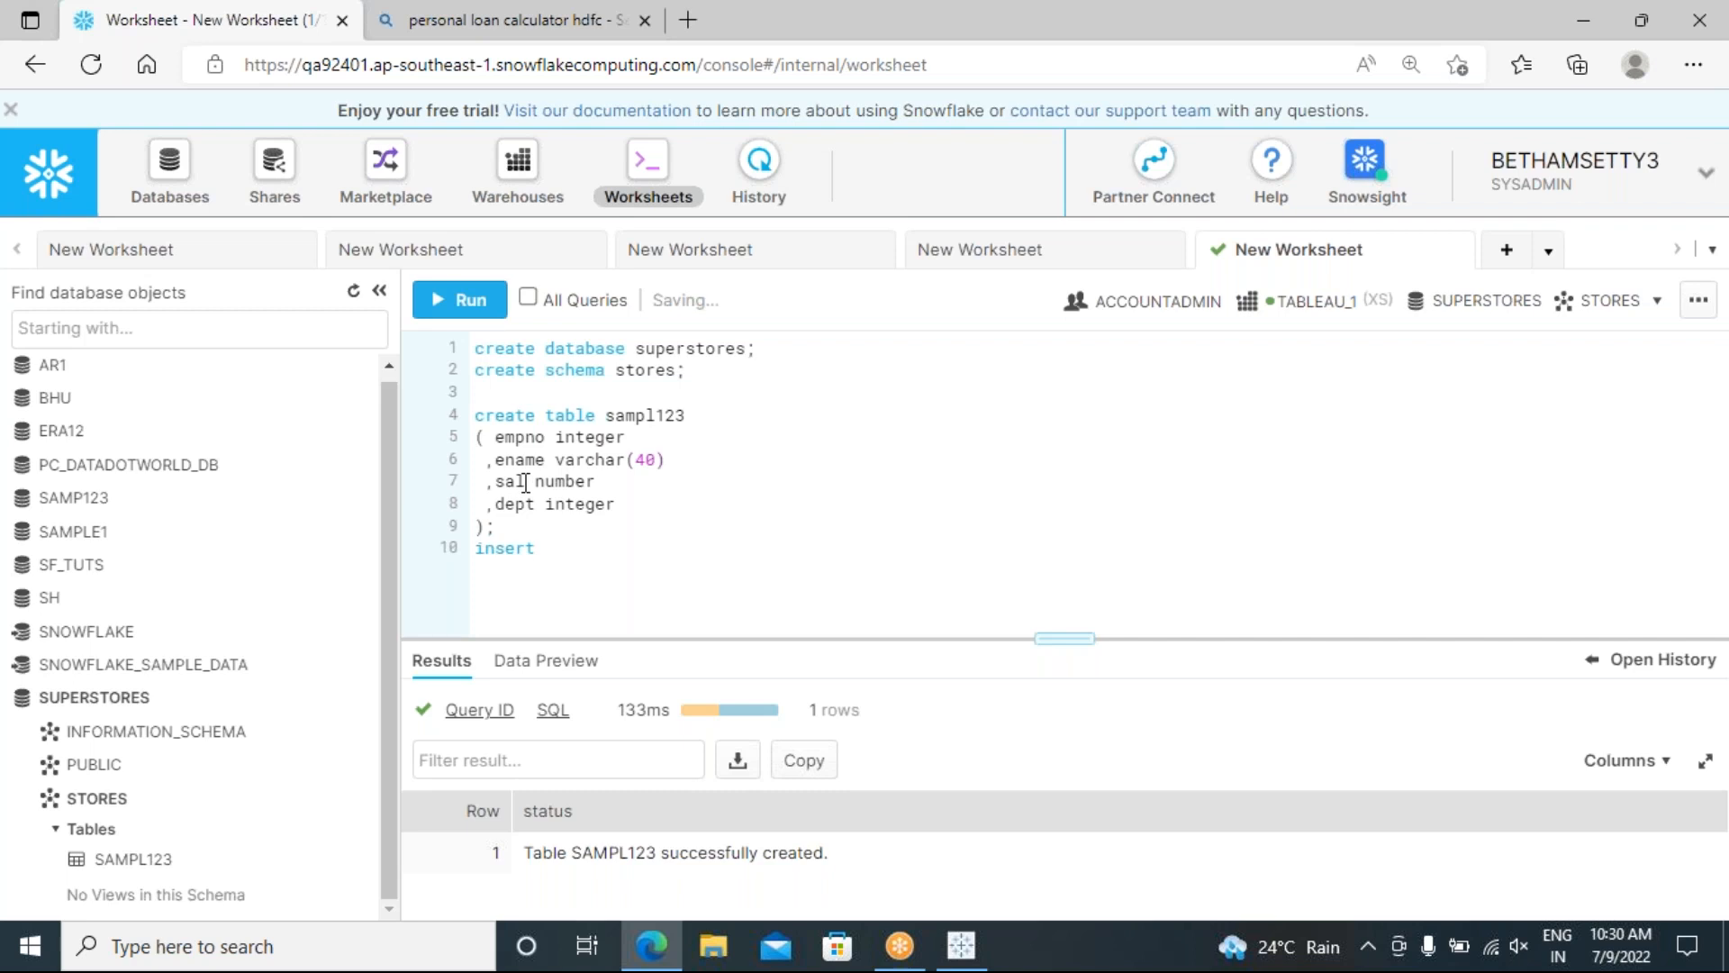
{"action": "type", "text": " into sampl12"}
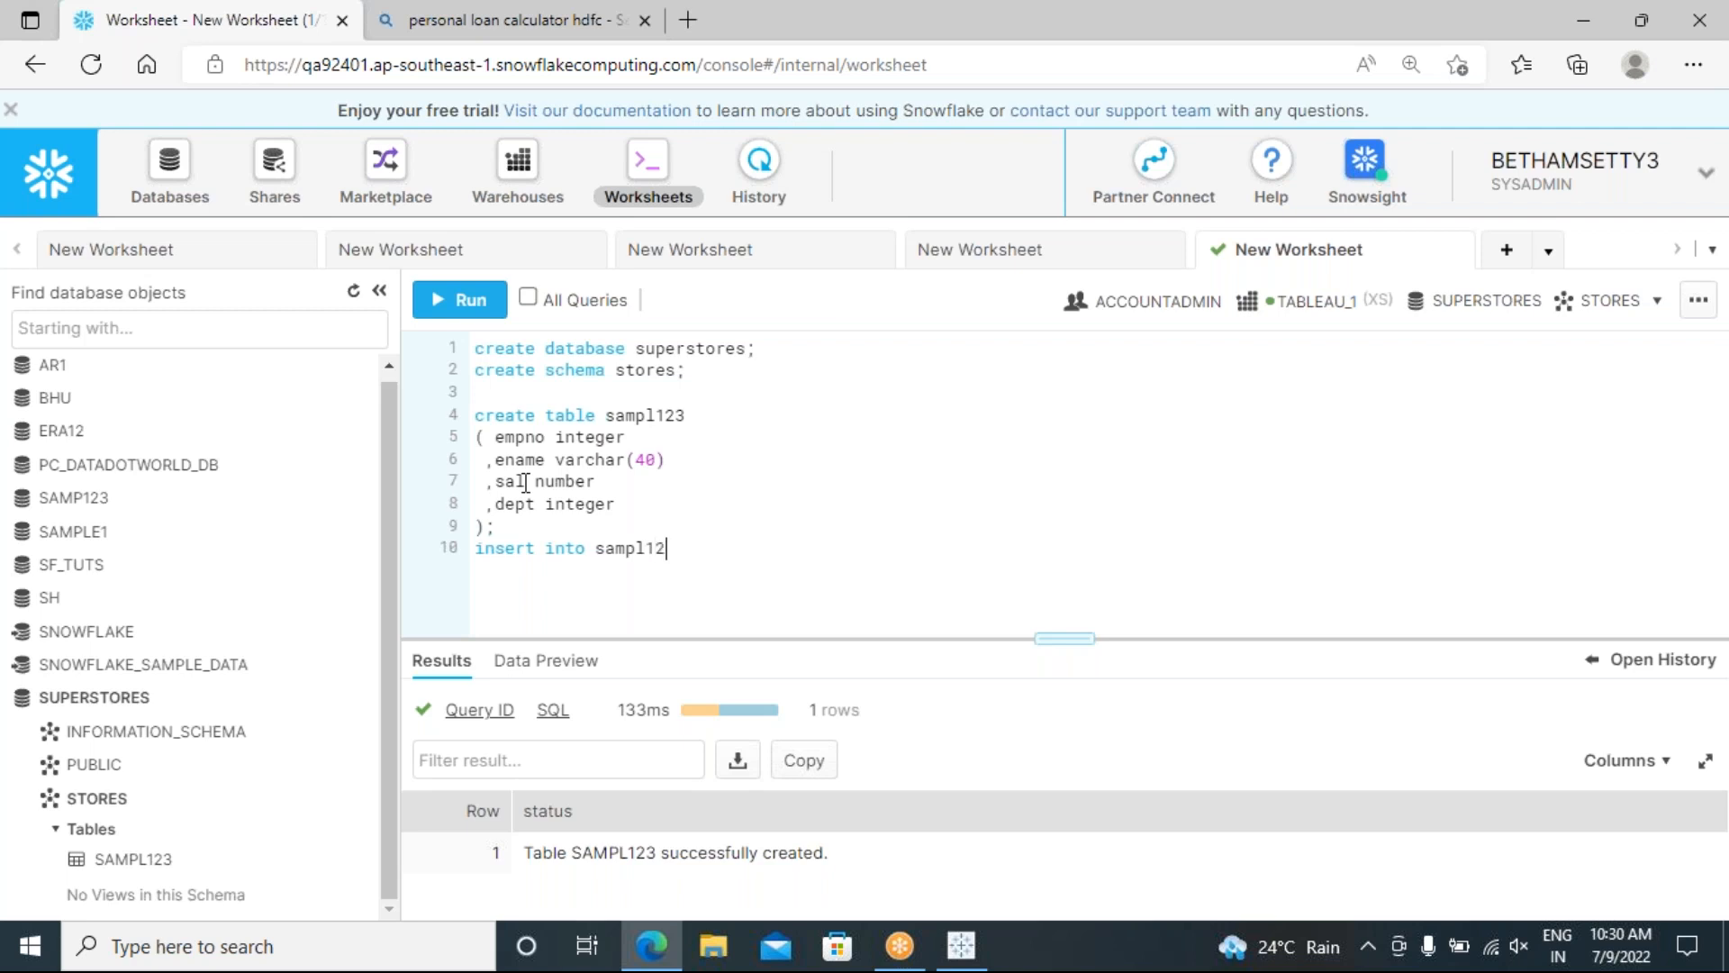
{"action": "type", "text": "3 ("}
{"action": "type", "text": "empno"}
{"action": "type", "text": ",ename,s"}
{"action": "type", "text": "al,dept"}
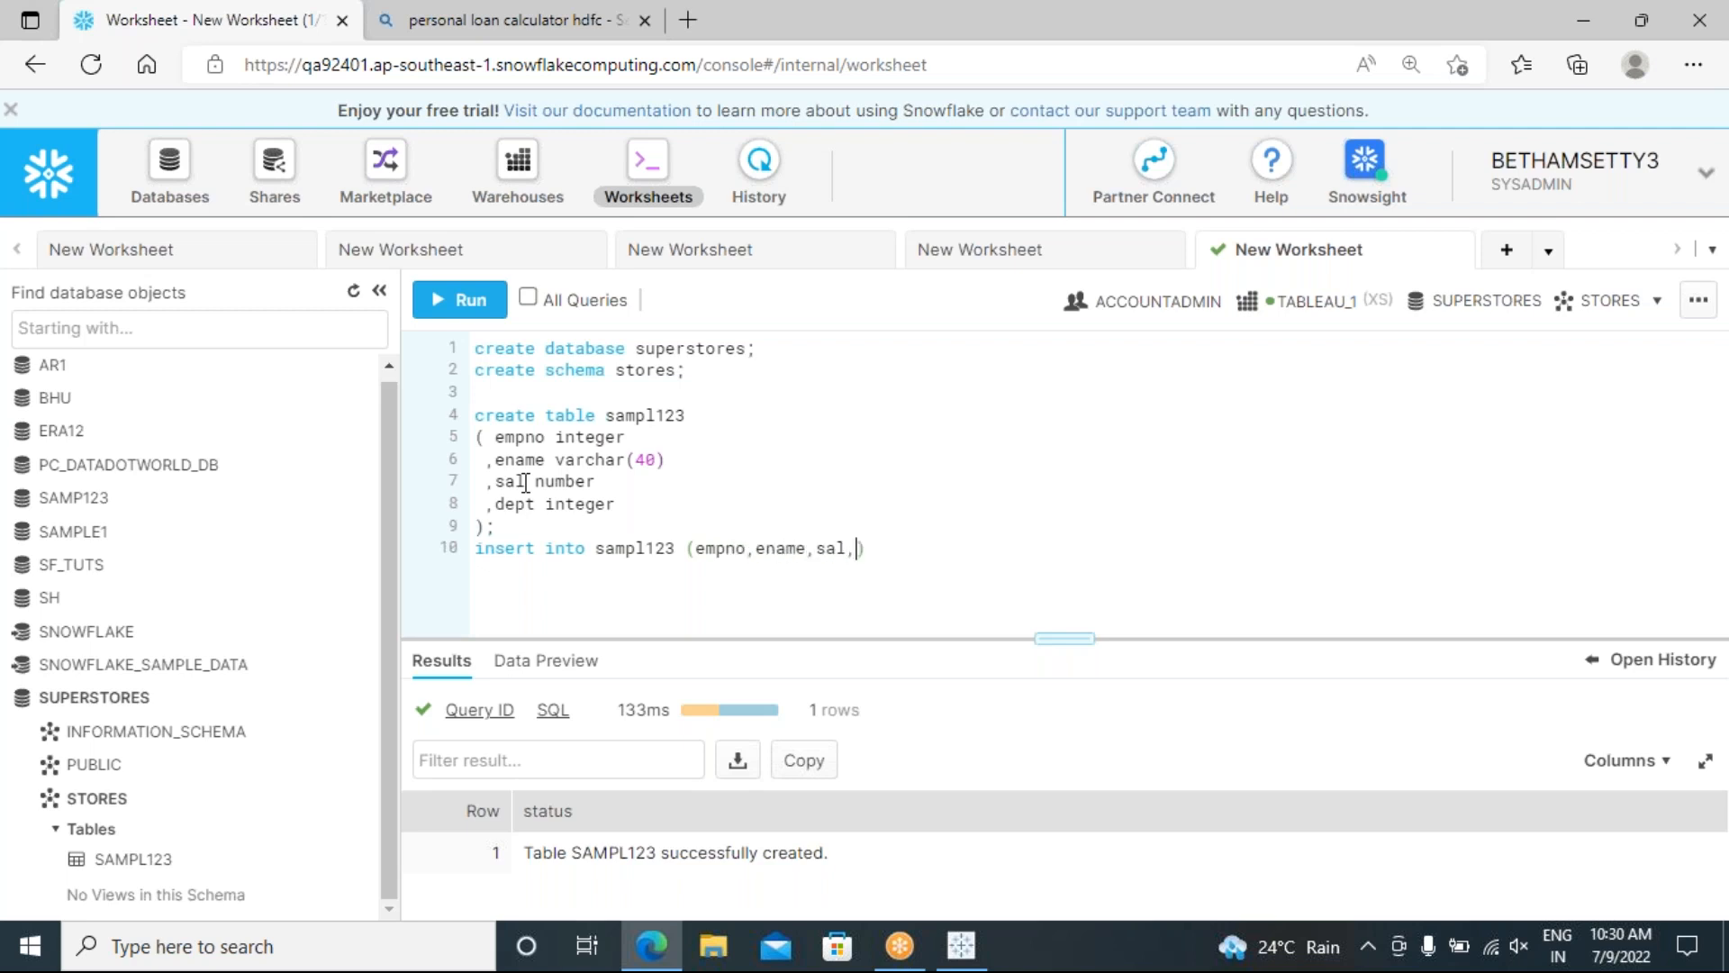
{"action": "type", "text": ") values("}
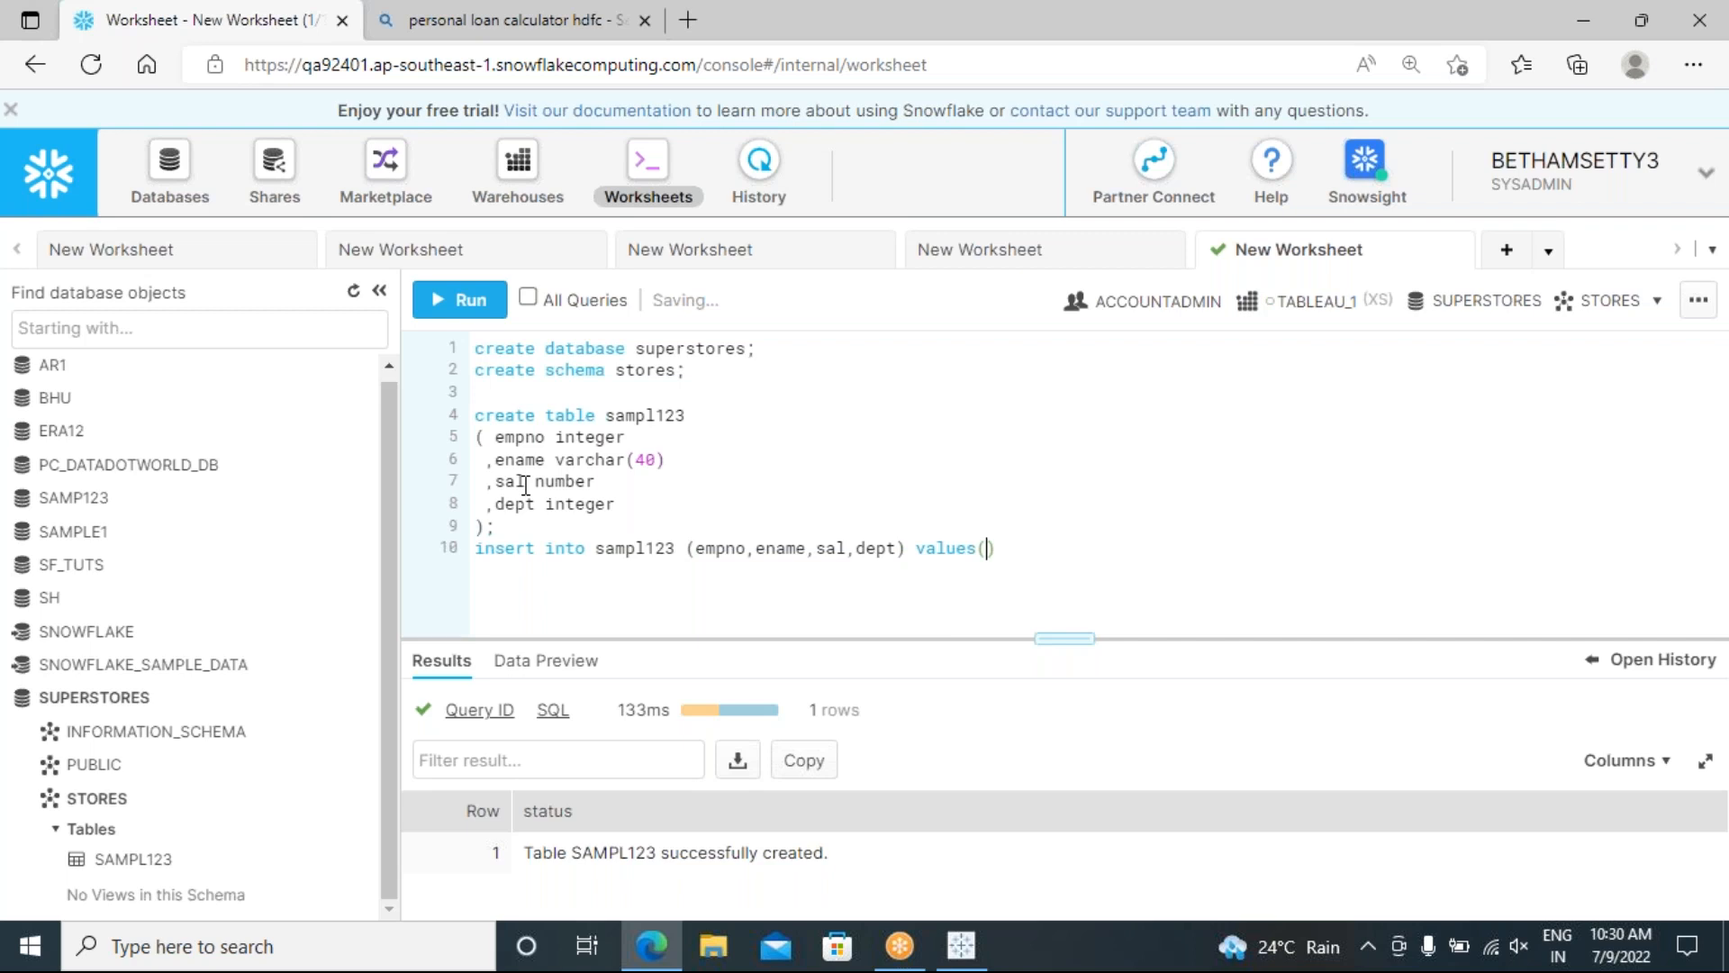
{"action": "type", "text": "1"}
{"action": "type", "text": ","}
{"action": "type", "text": "'sr"}
{"action": "type", "text": "i'"}
{"action": "type", "text": ","}
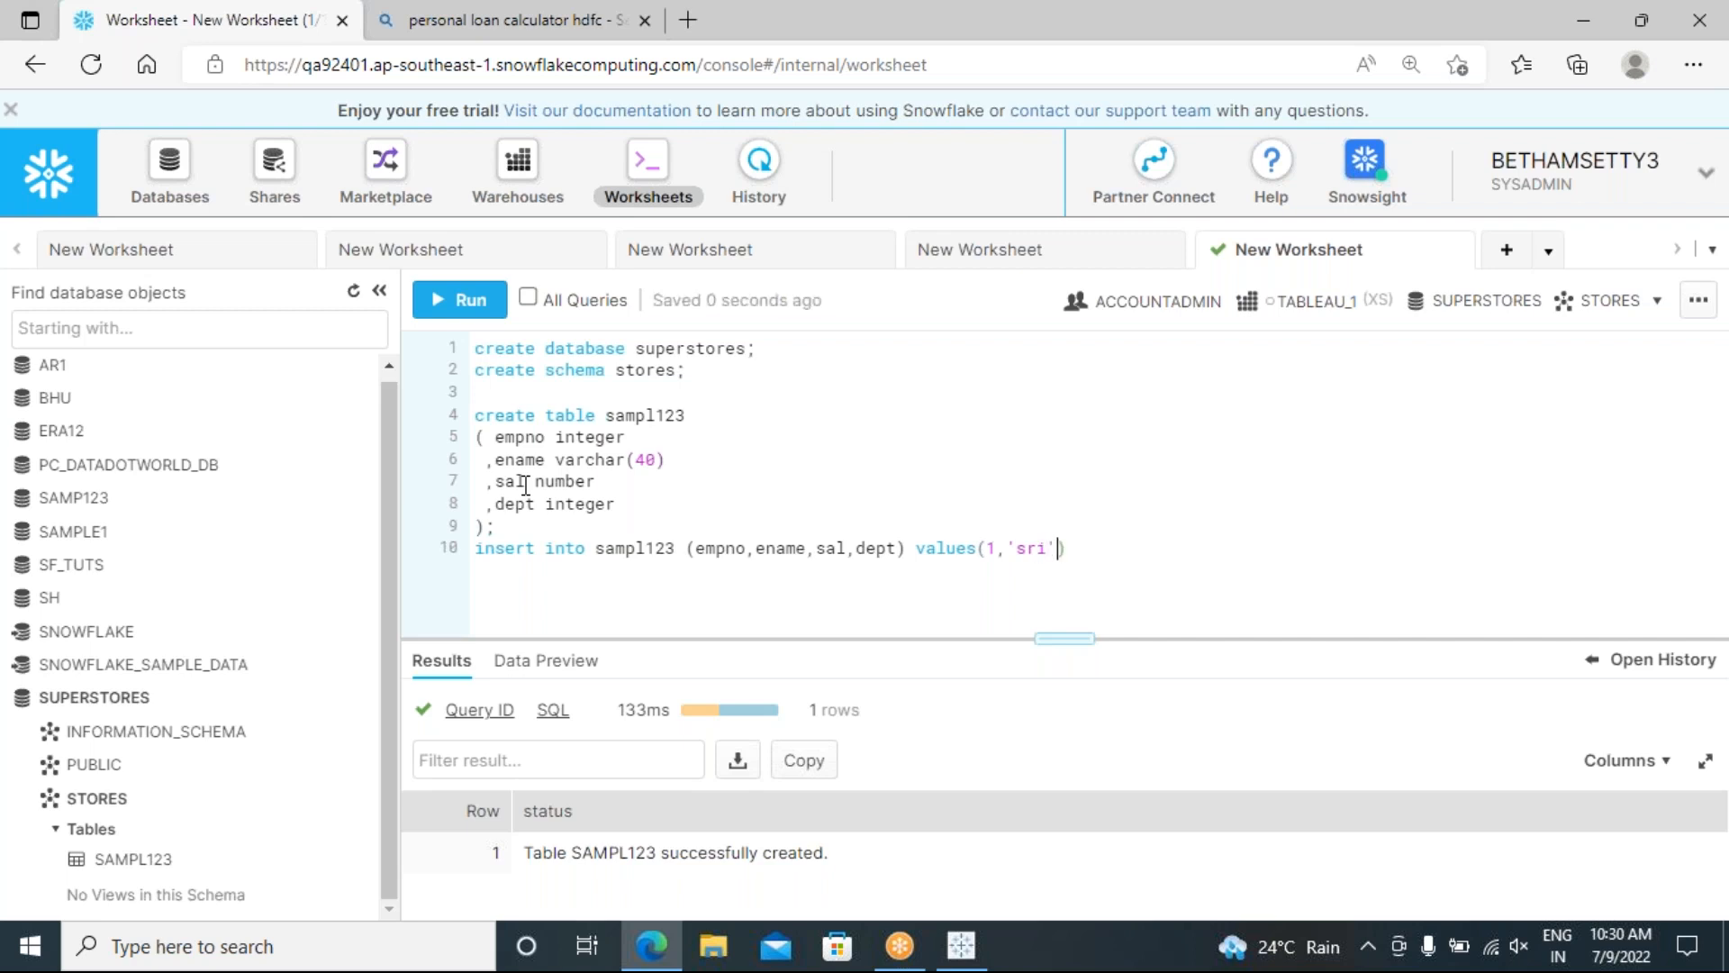
{"action": "type", "text": "1000"}
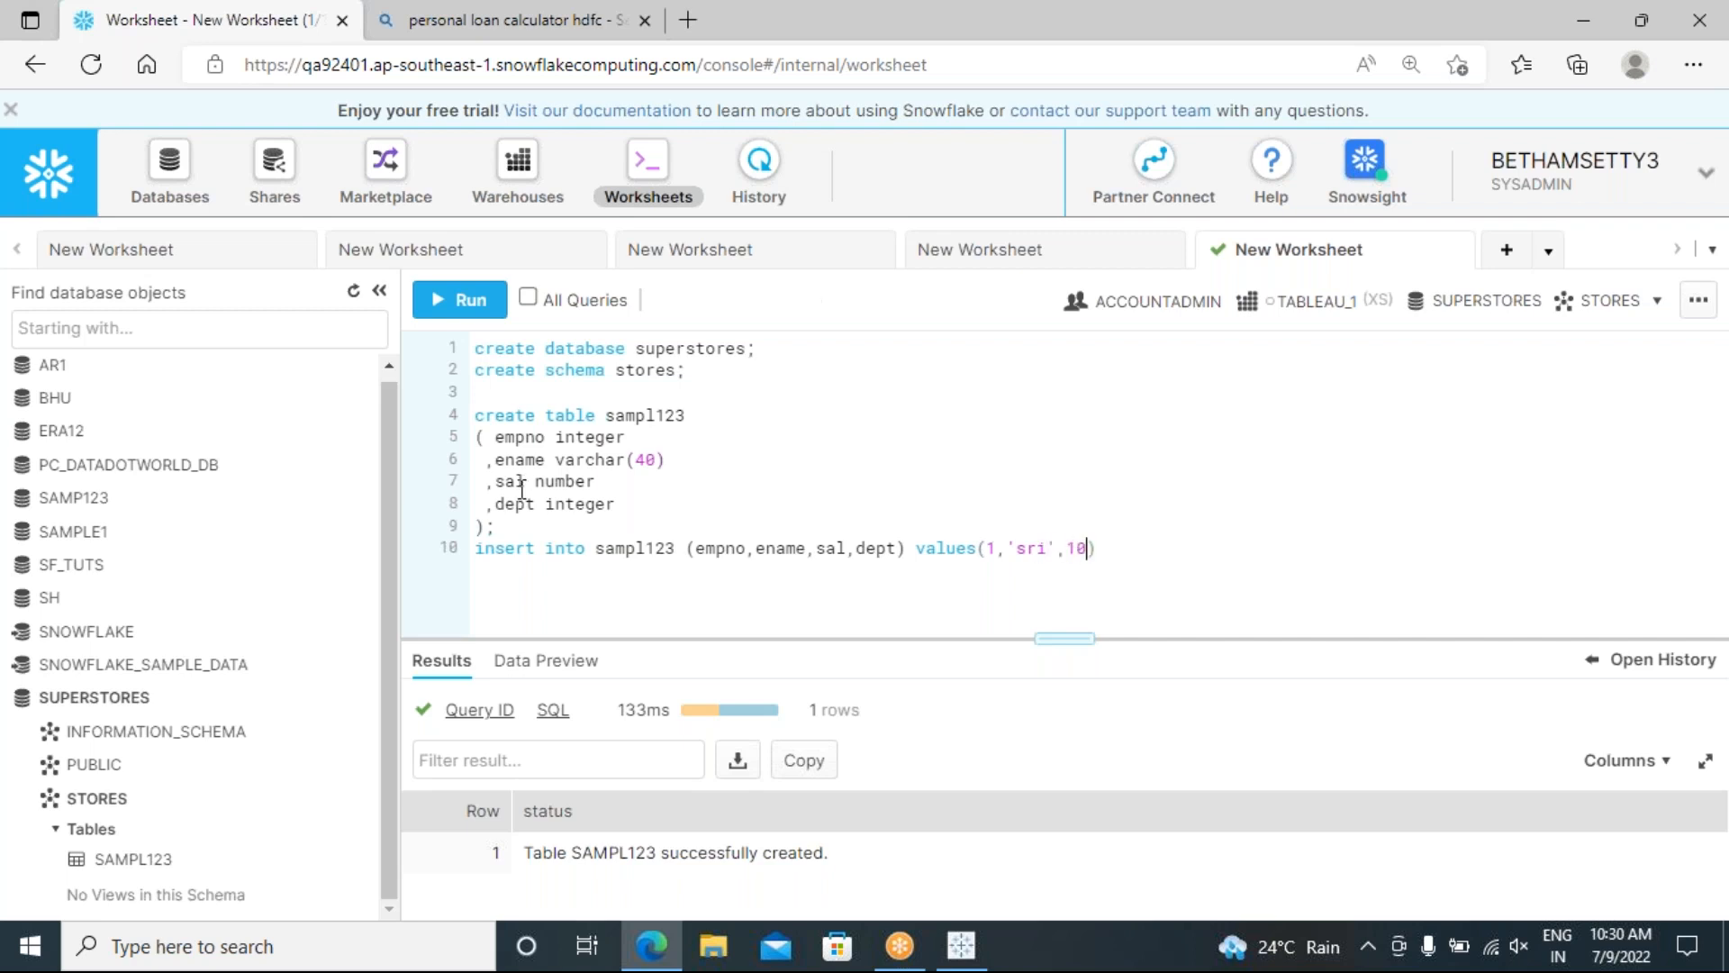
{"action": "type", "text": ",10"}
Step: Duplicate the first values tuple after a comma to start the second row
{"action": "left_click_drag", "start_coordinate": [1173, 549], "coordinate": [983, 550]}
{"action": "key", "text": "ctrl+c"}
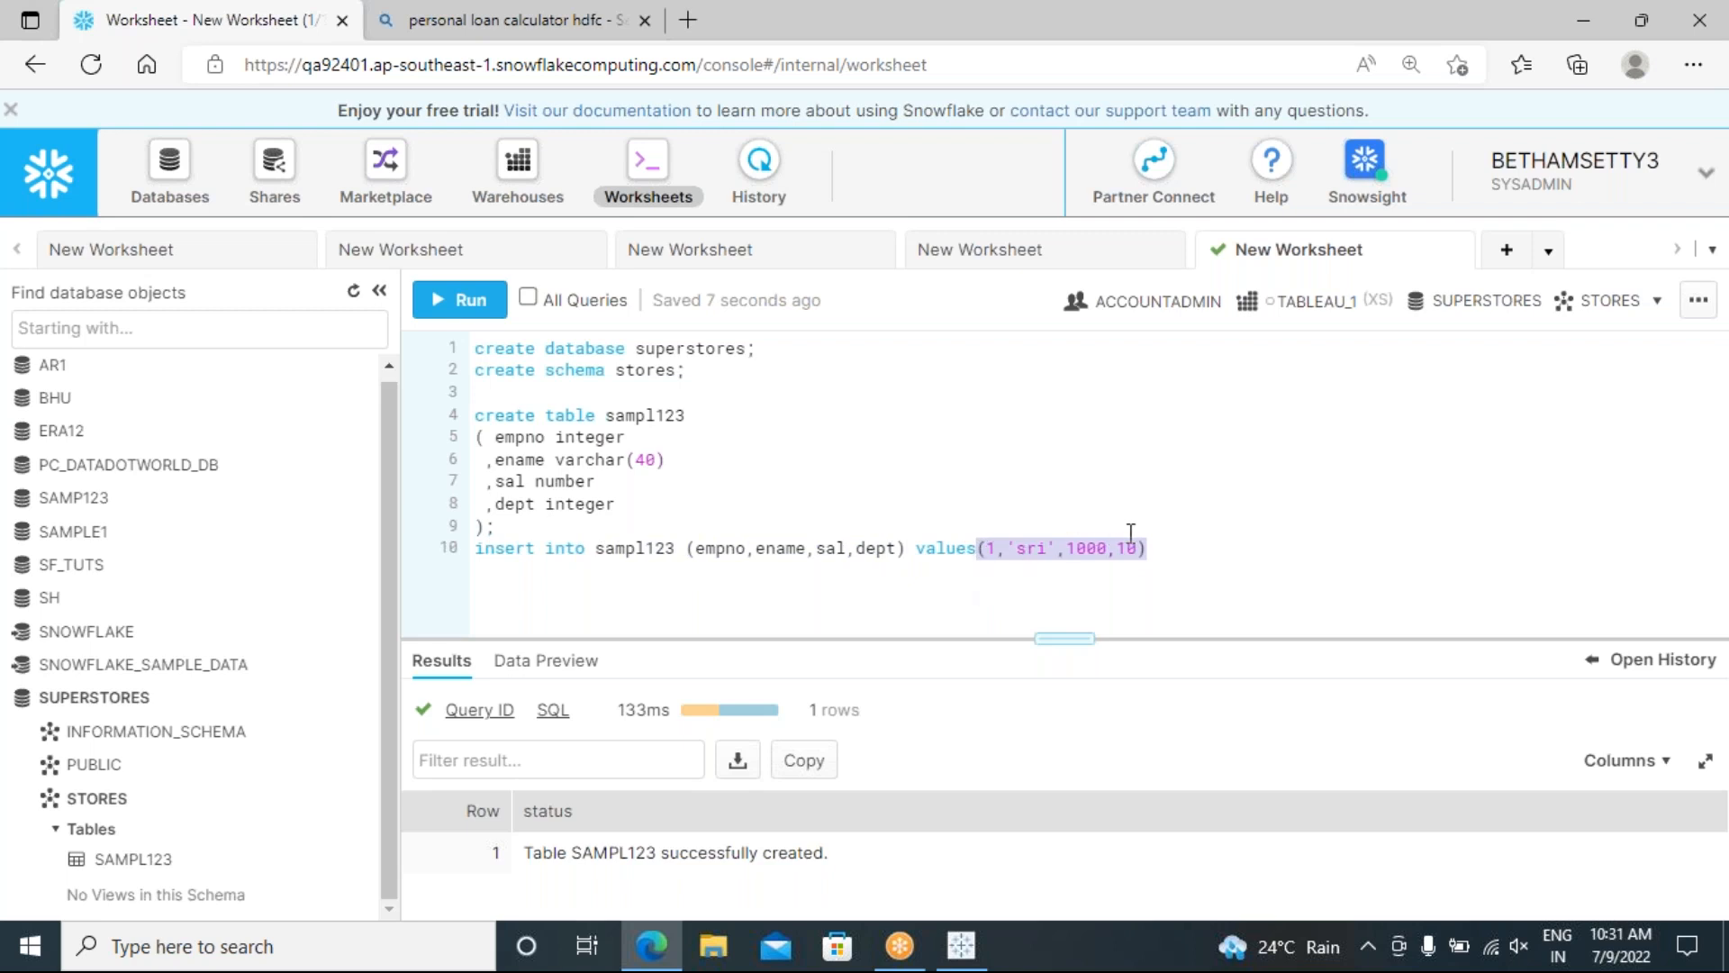
{"action": "left_click", "coordinate": [1155, 545]}
{"action": "type", "text": ","}
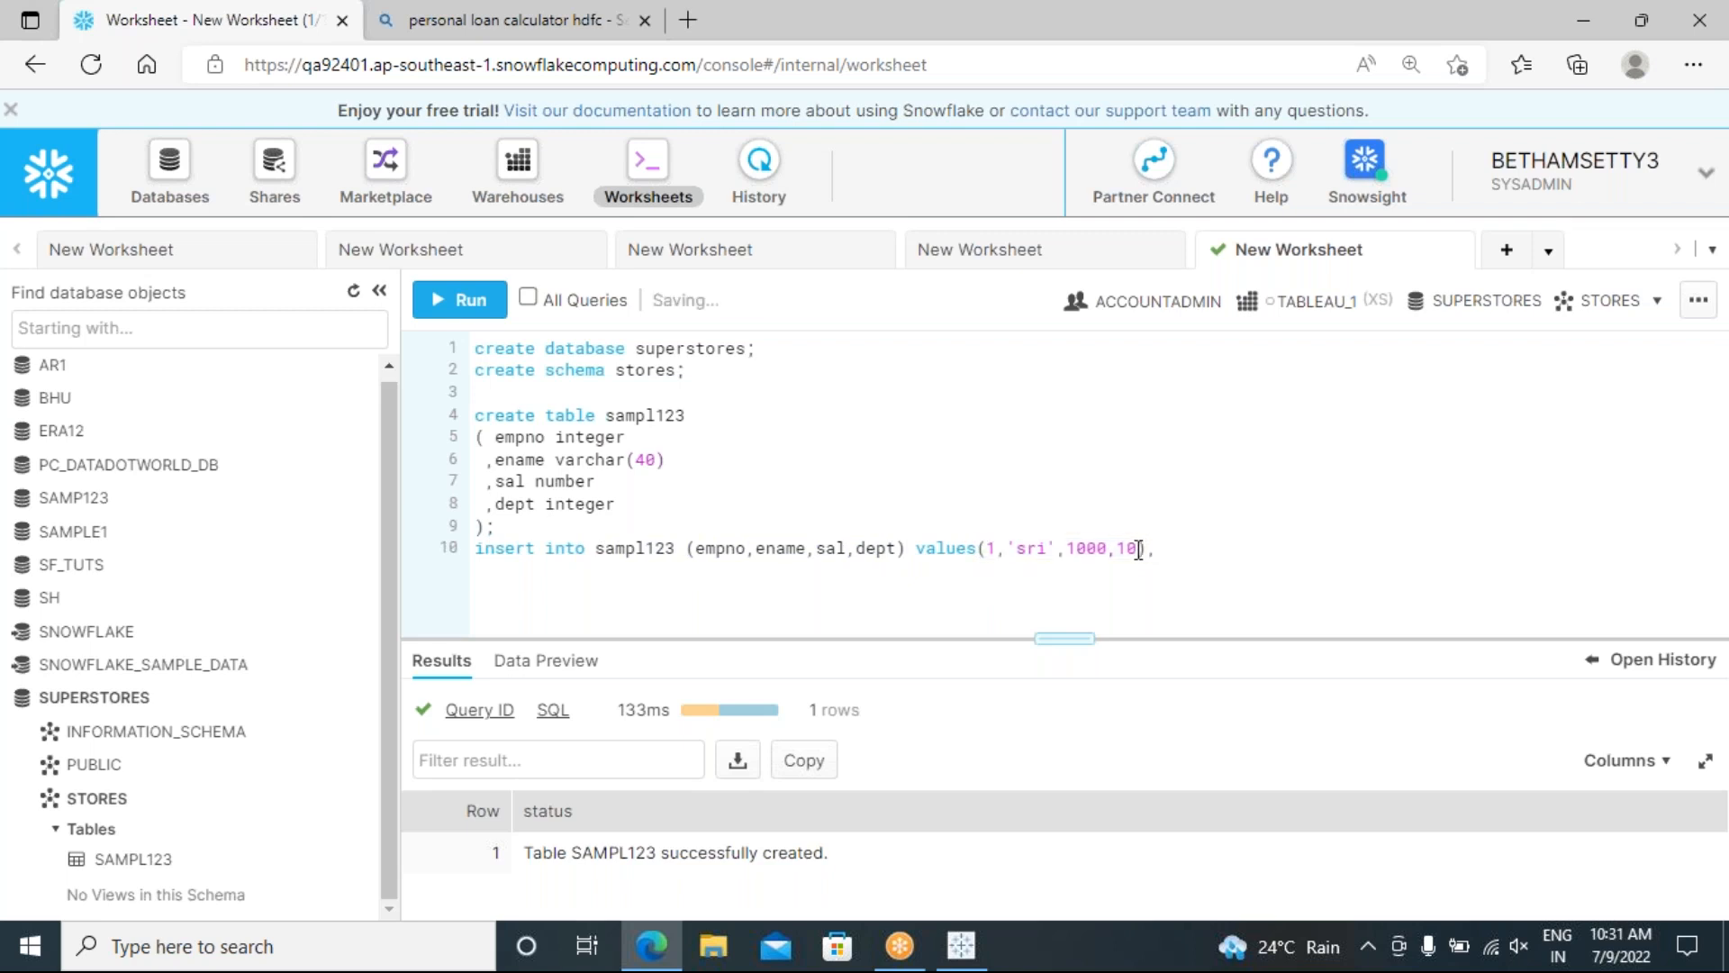
{"action": "key", "text": "ctrl+v"}
Step: Edit the second row to empno 2, a new name, salary 10000, dept 20, and add a semicolon
{"action": "left_click", "coordinate": [1180, 551]}
{"action": "key", "text": "BackSpace"}
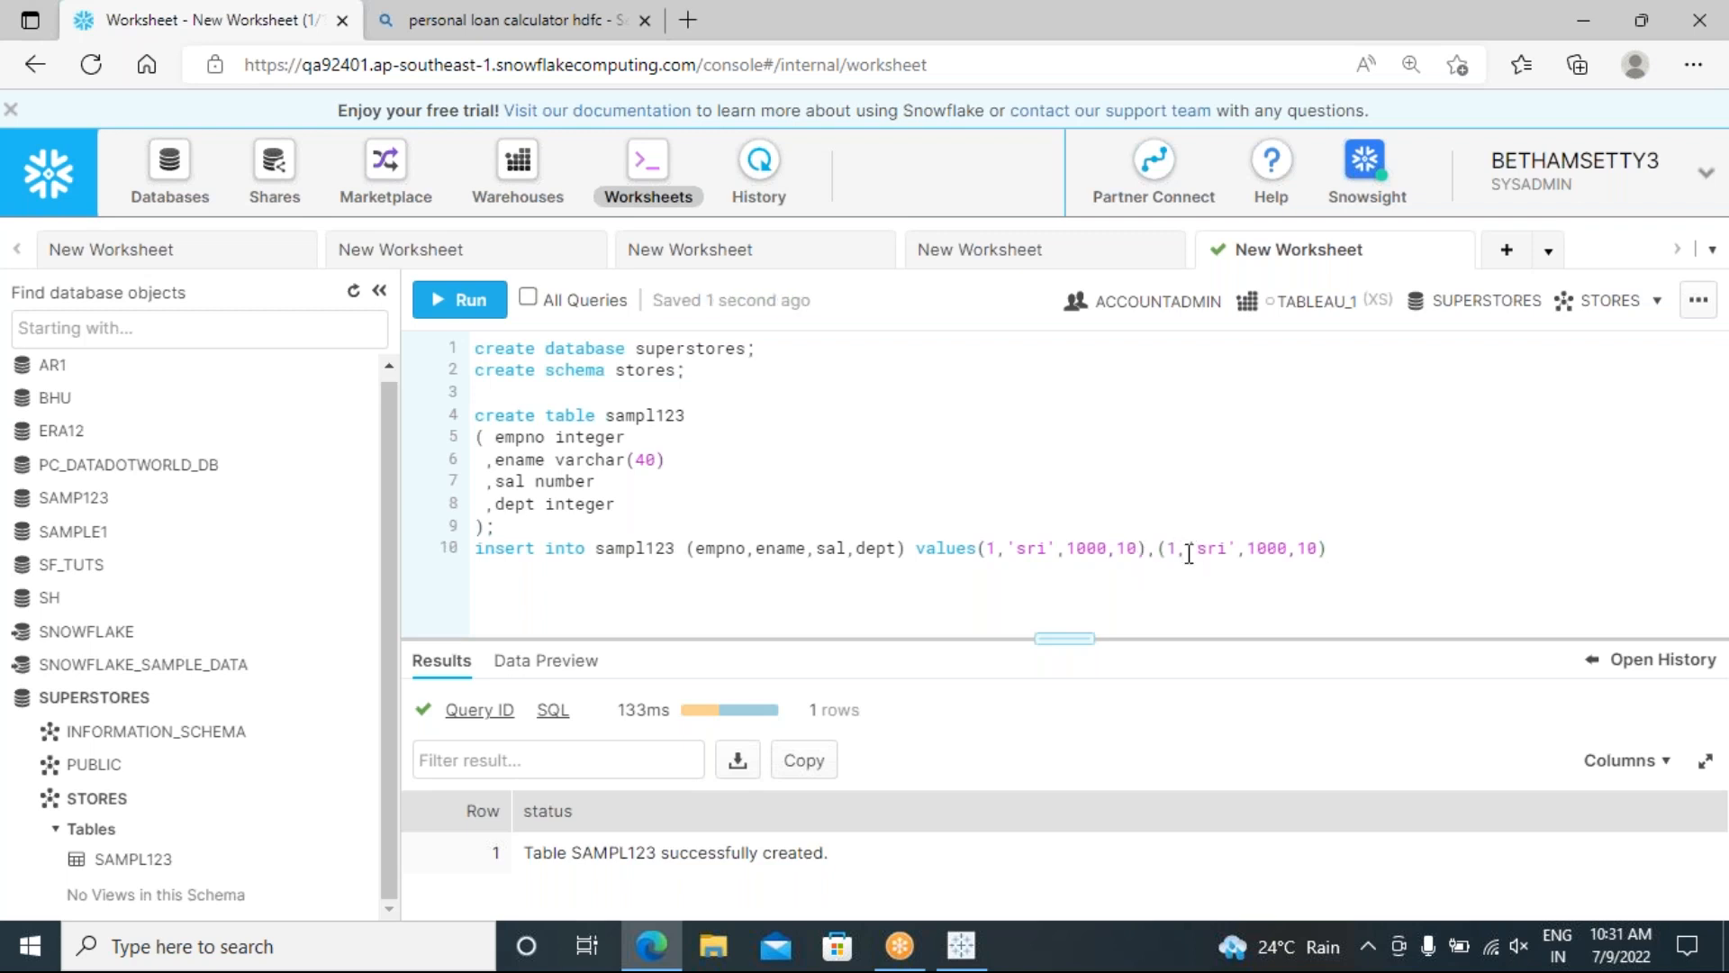
{"action": "type", "text": "2"}
{"action": "left_click", "coordinate": [1230, 551]}
{"action": "type", "text": "ran"}
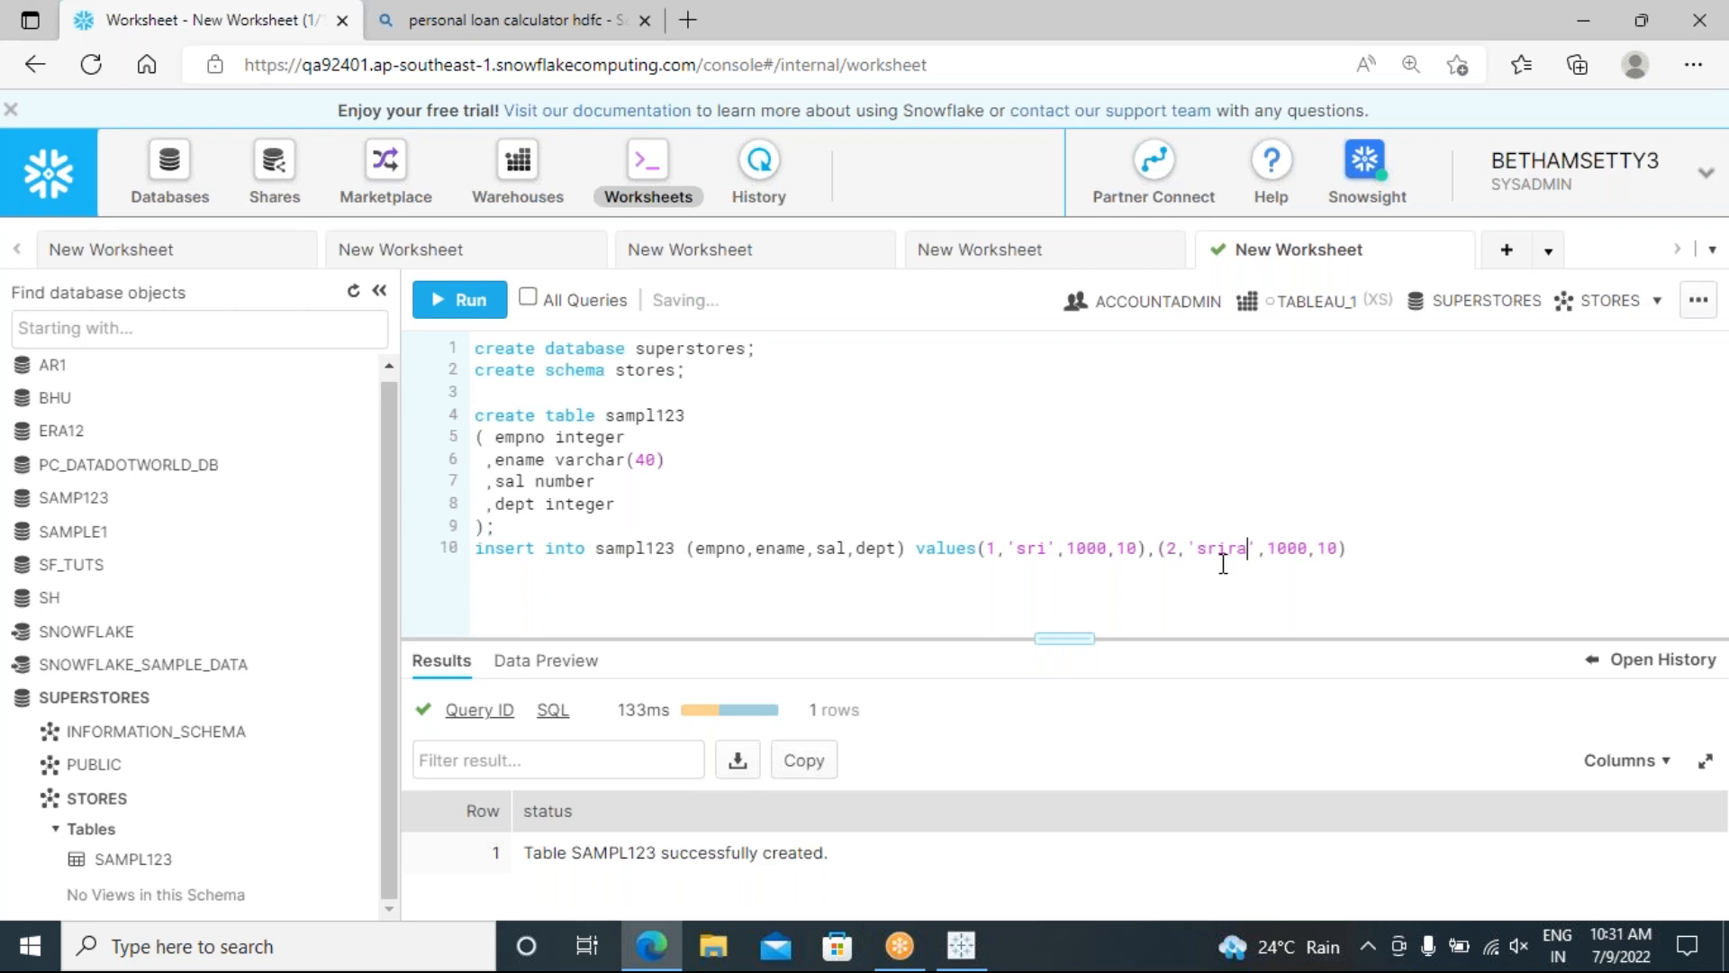
{"action": "key", "text": "BackSpace"}
{"action": "type", "text": "m"}
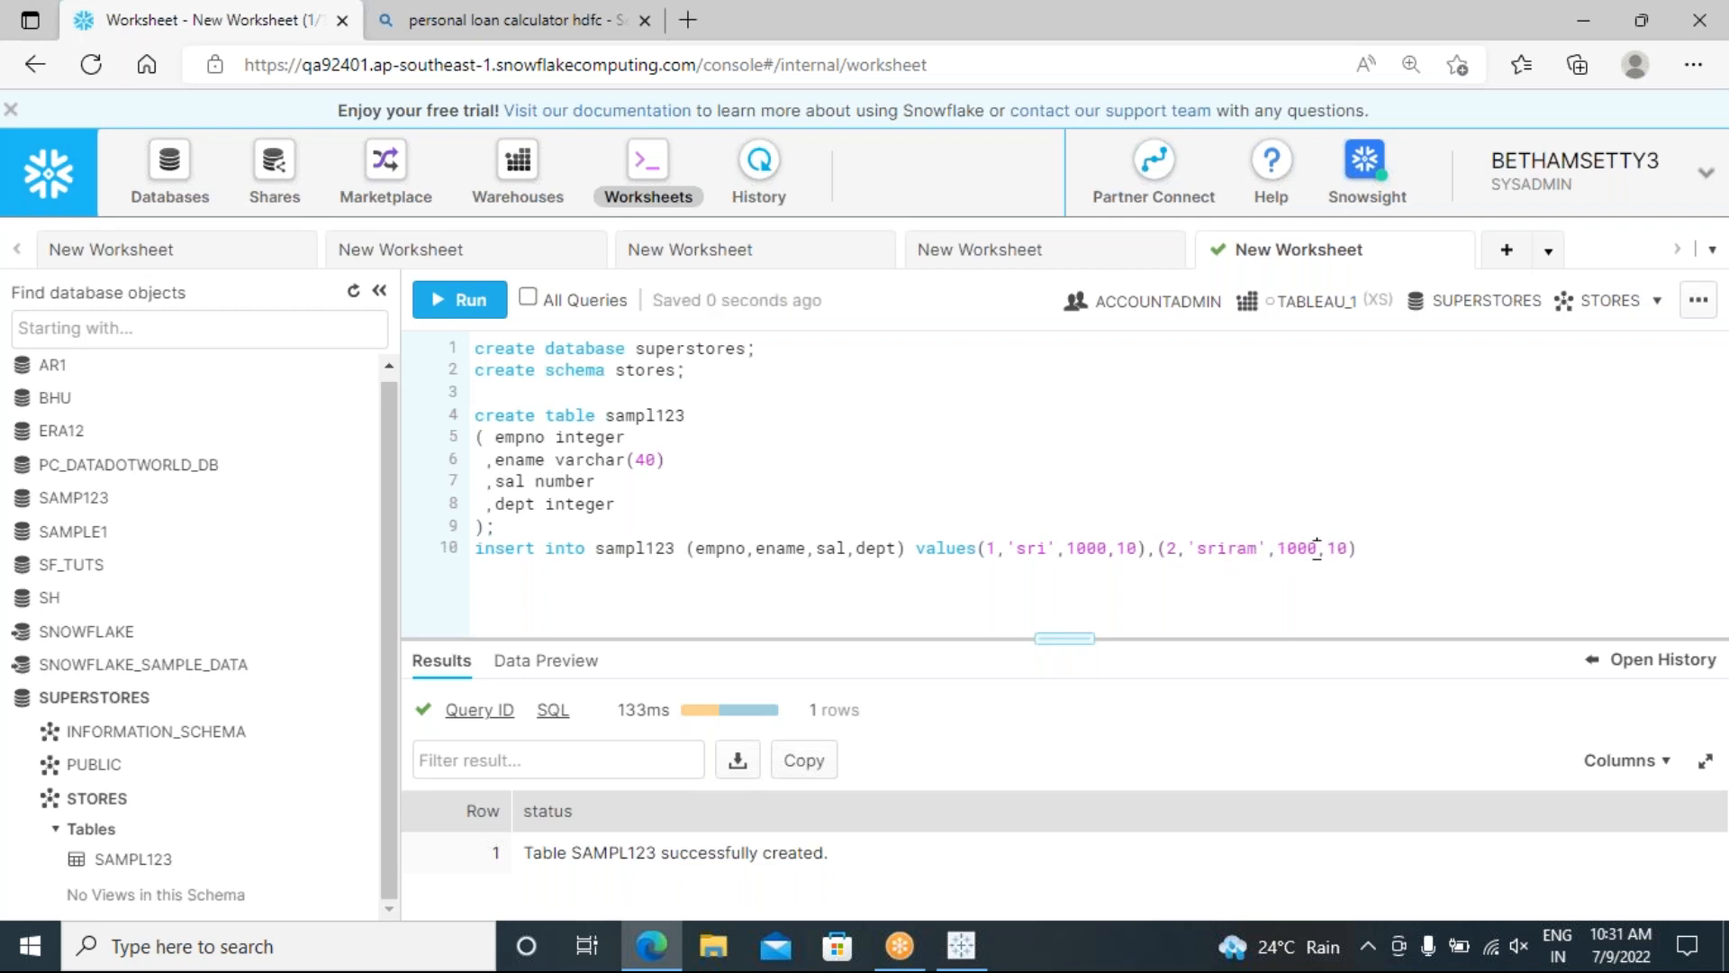
{"action": "left_click", "coordinate": [1316, 549]}
{"action": "type", "text": "0"}
{"action": "left_click", "coordinate": [1348, 545]}
{"action": "key", "text": "BackSpace"}
{"action": "type", "text": "2"}
{"action": "left_click", "coordinate": [1380, 551]}
{"action": "type", "text": ";"}
Step: Run the two-row insert statement on line 10
{"action": "left_click_drag", "start_coordinate": [1369, 548], "coordinate": [467, 552]}
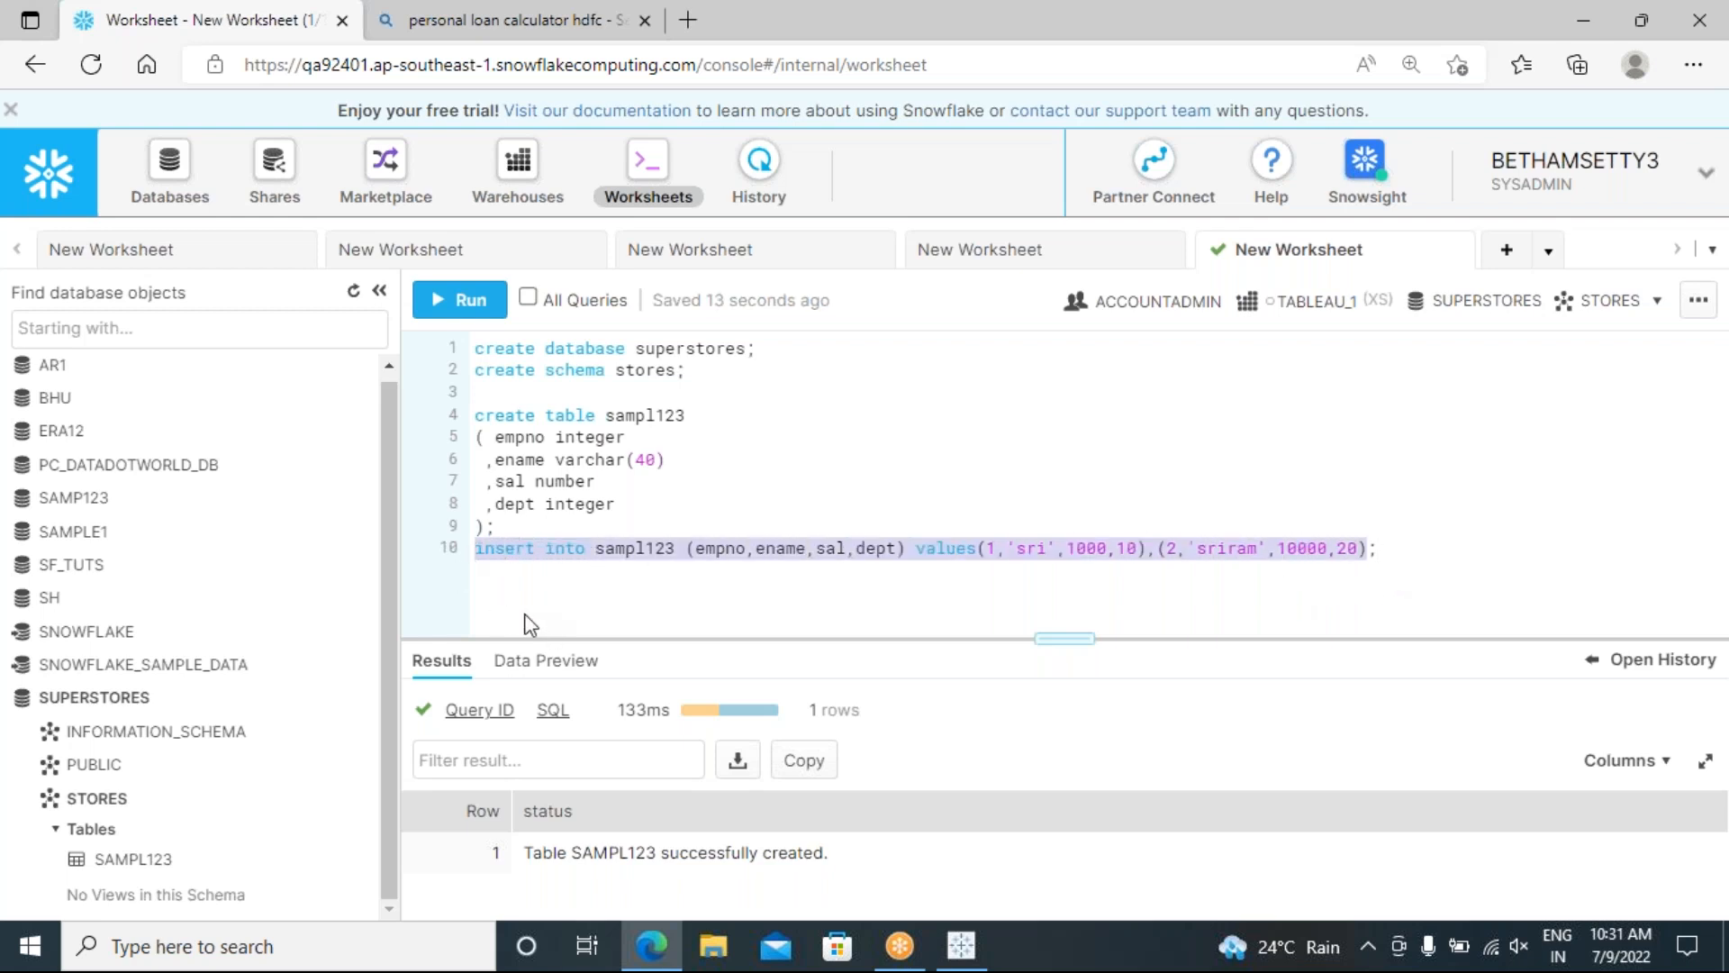
{"action": "left_click", "coordinate": [480, 316]}
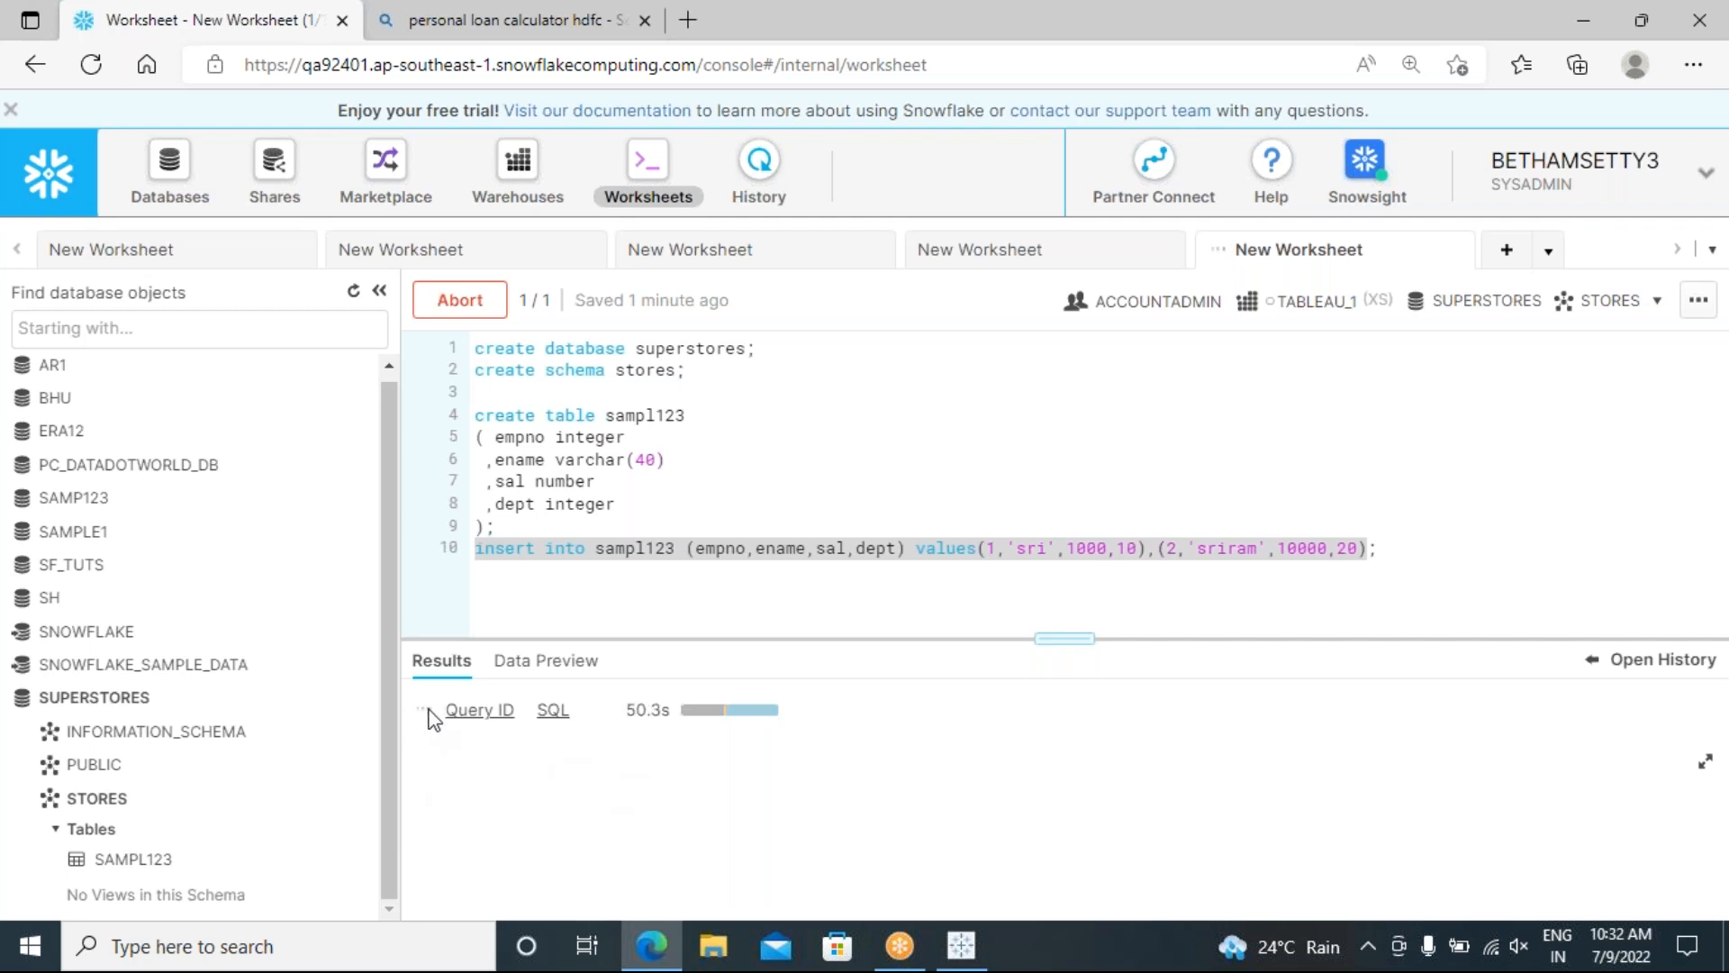
{"action": "mouse_move", "coordinate": [424, 718]}
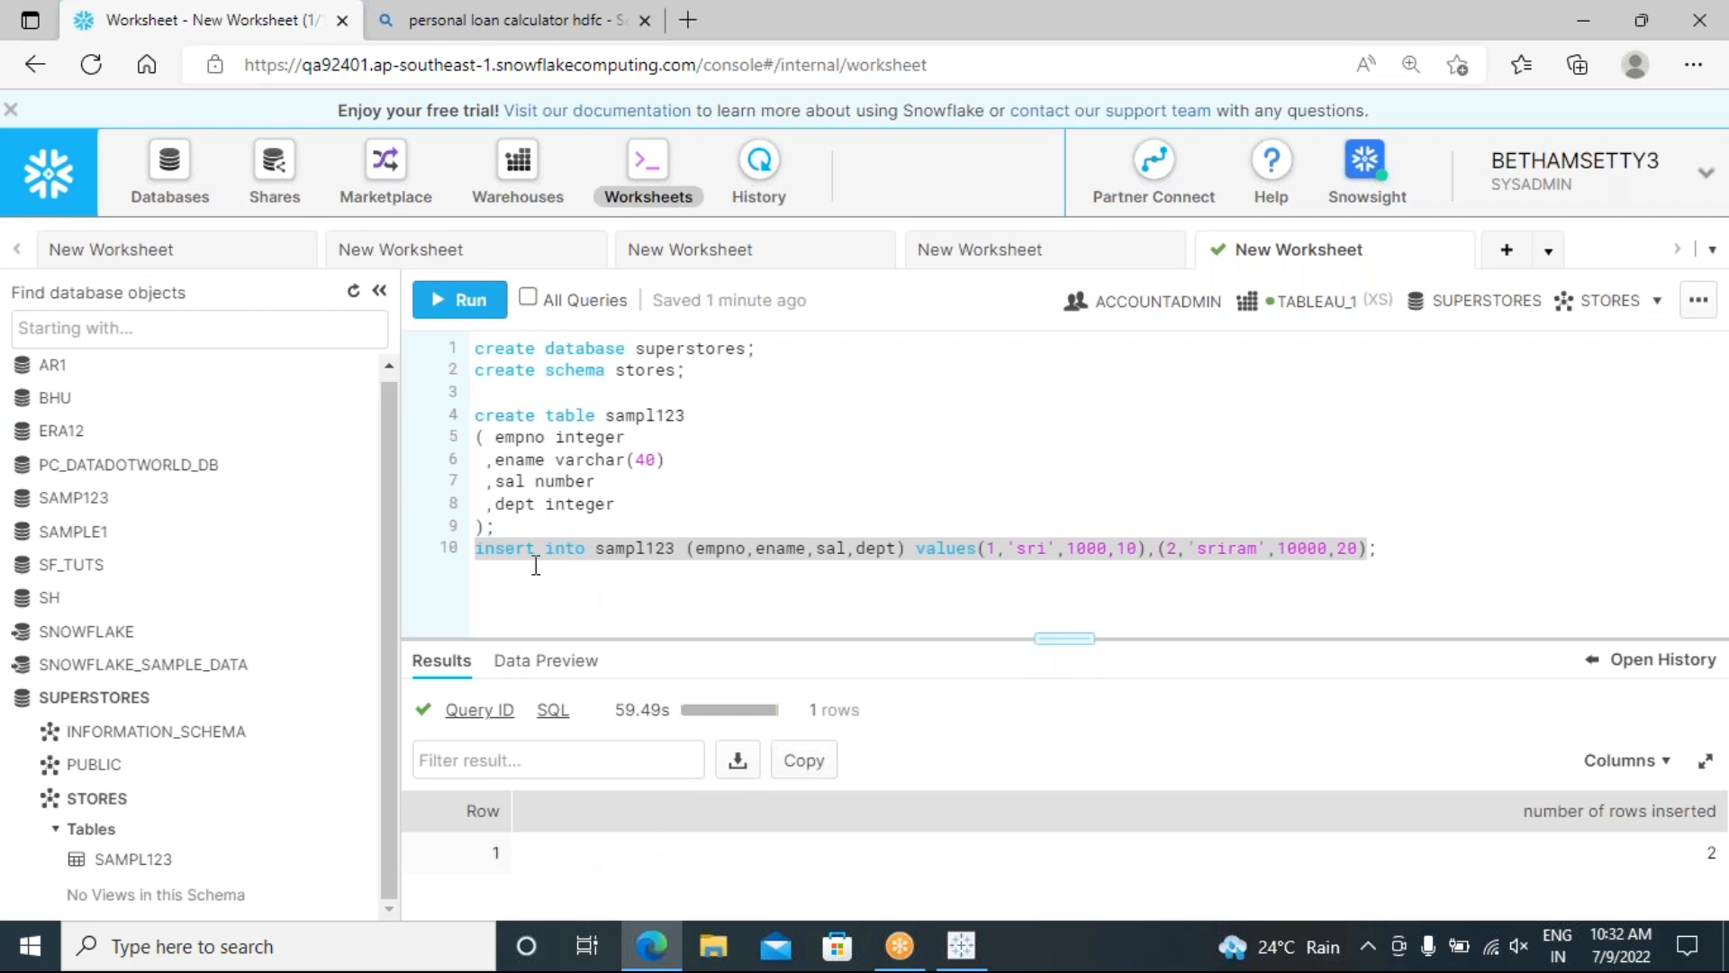
Step: Write 'select * from sampl123;' on line 11 and highlight that statement
{"action": "left_click", "coordinate": [1399, 550]}
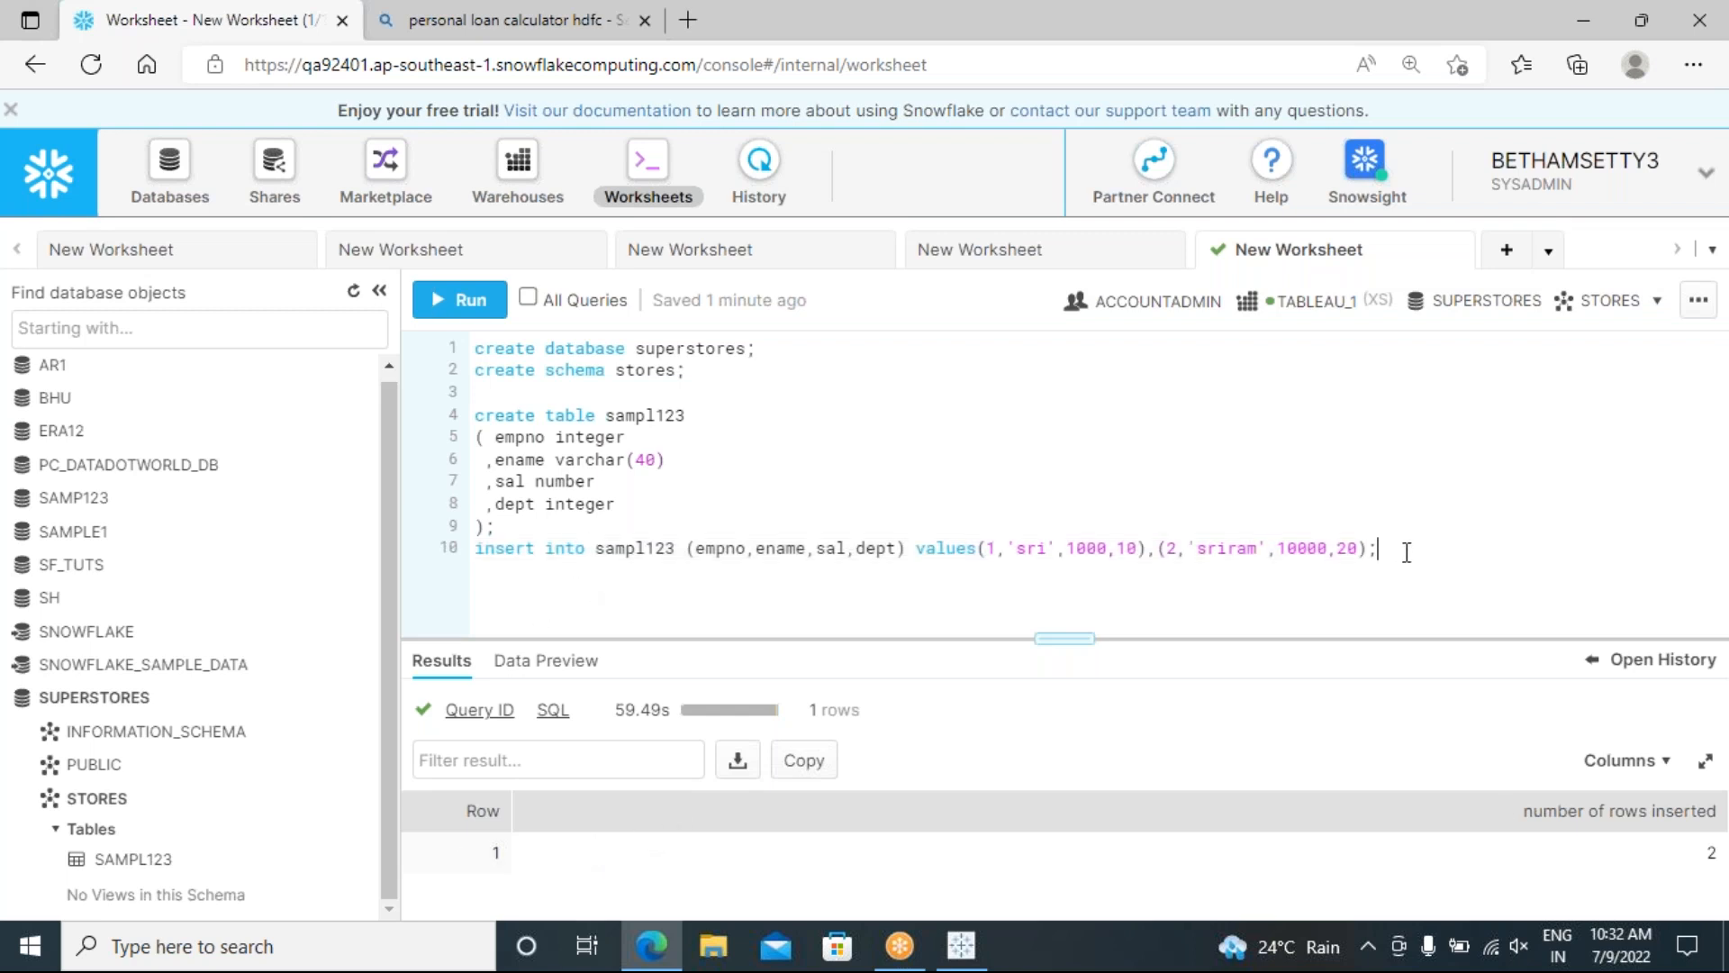
{"action": "key", "text": "Return"}
{"action": "type", "text": "select"}
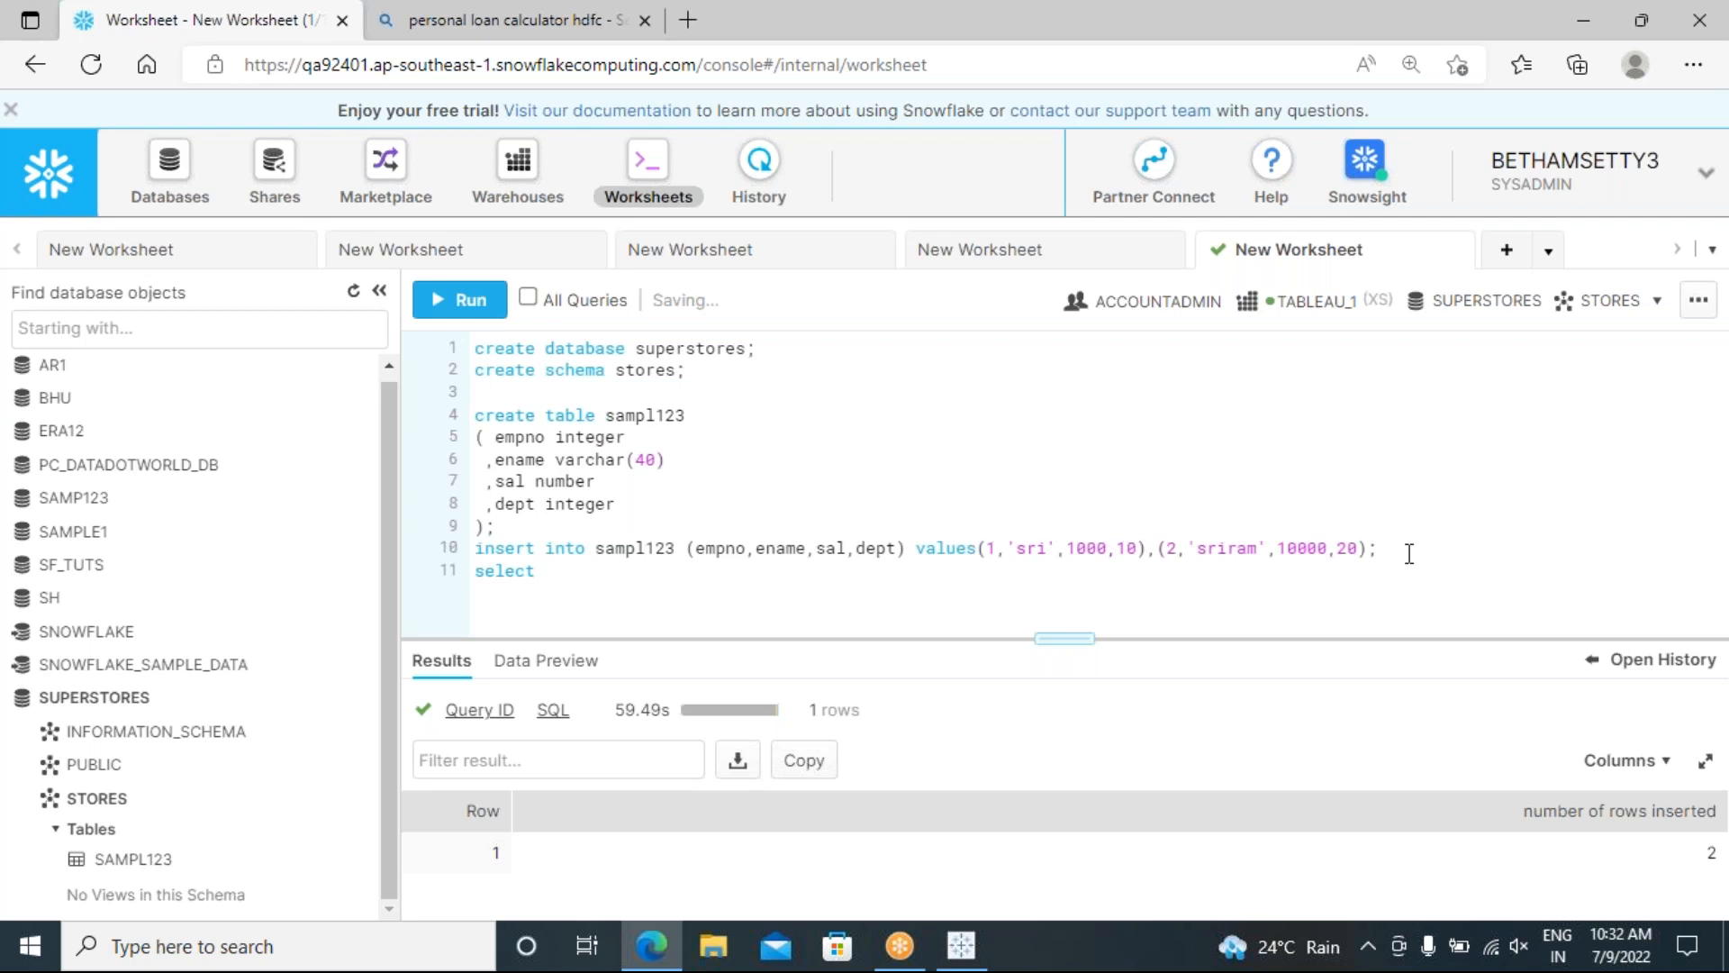
{"action": "type", "text": " * frm"}
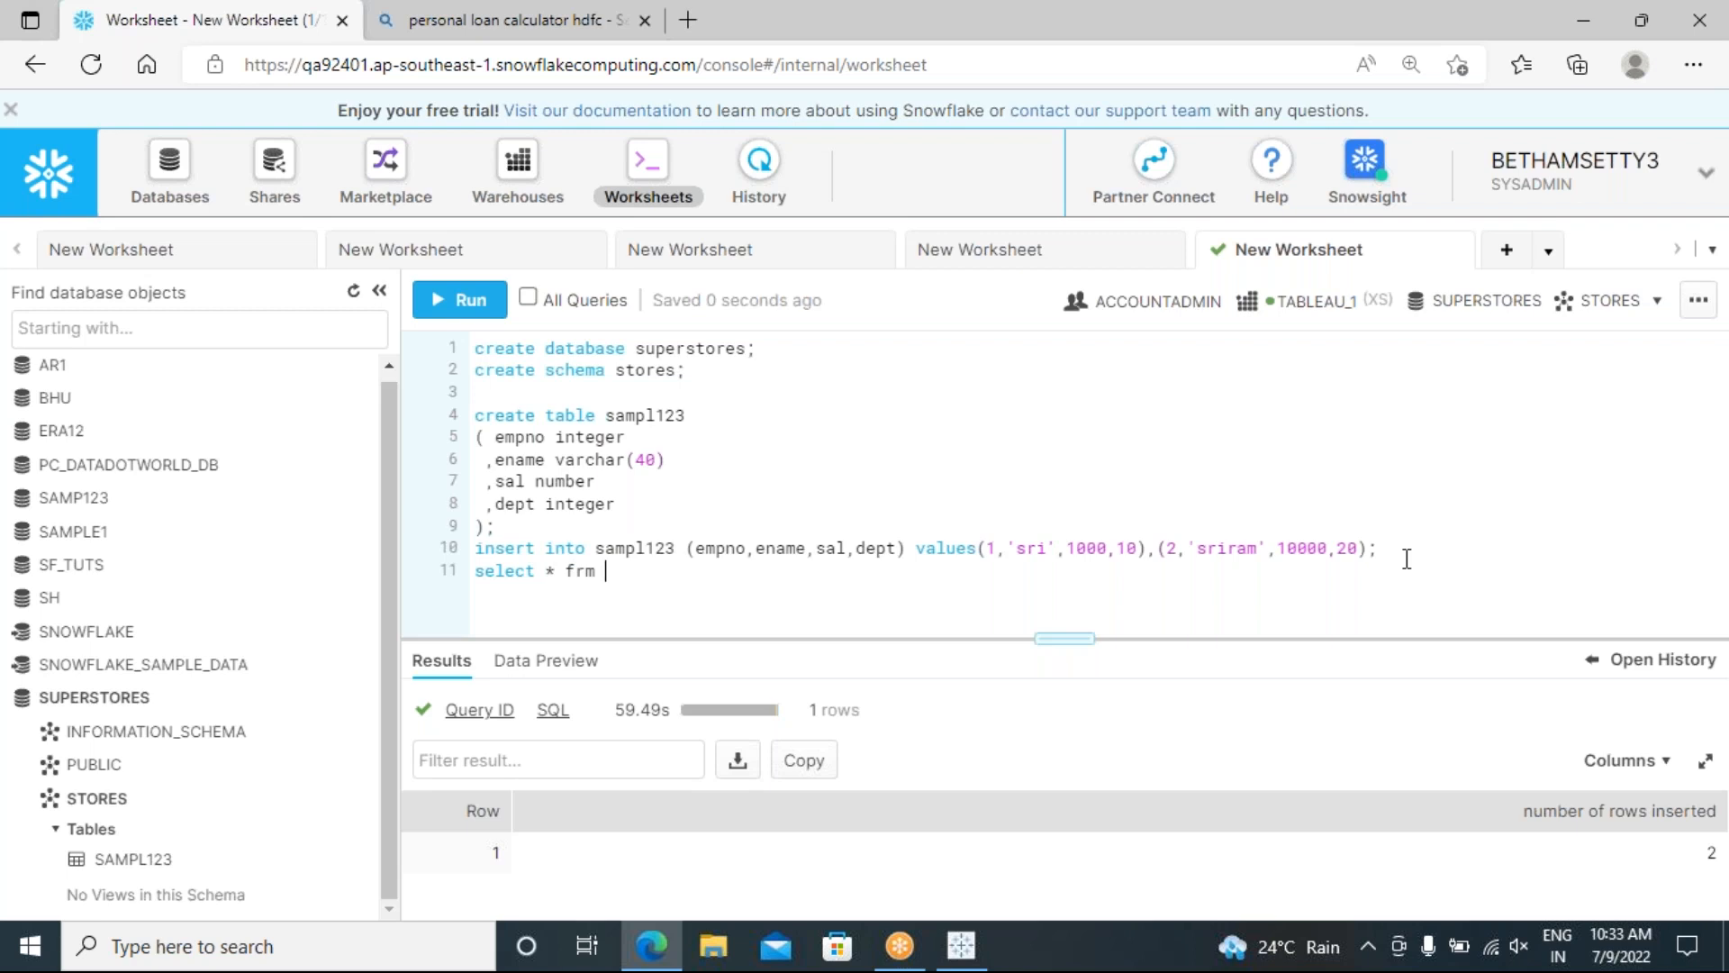
{"action": "key", "text": "BackSpace"}
{"action": "key", "text": "BackSpace"}
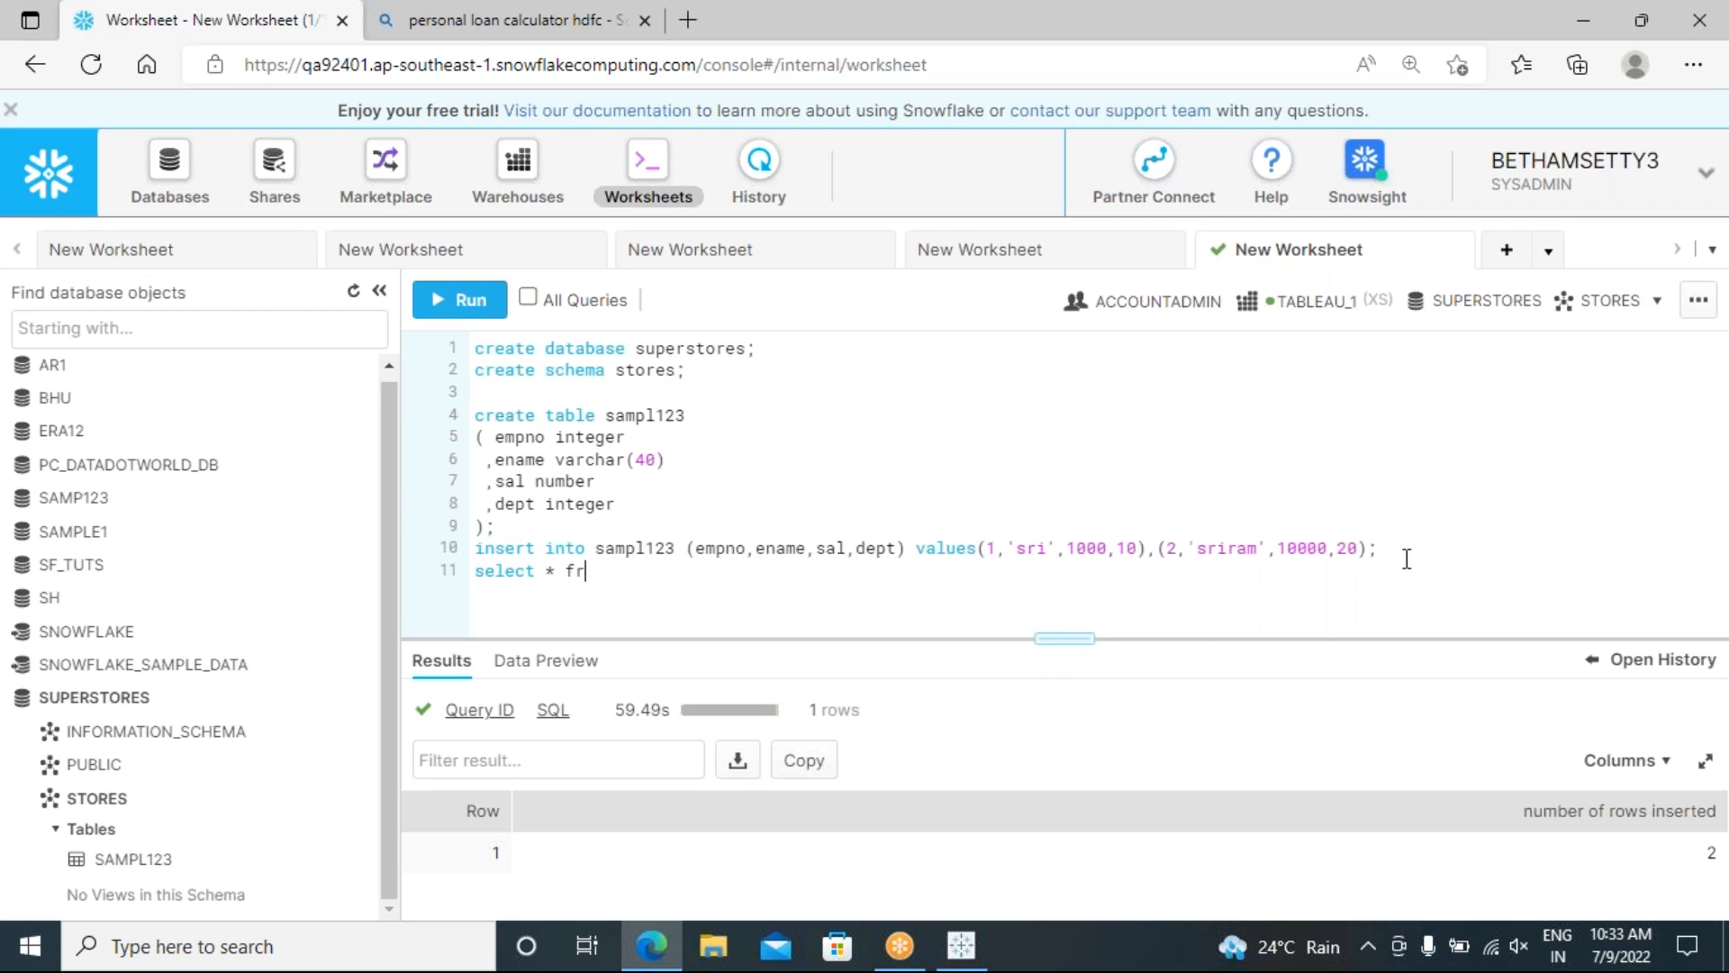
{"action": "type", "text": "om sampl123"}
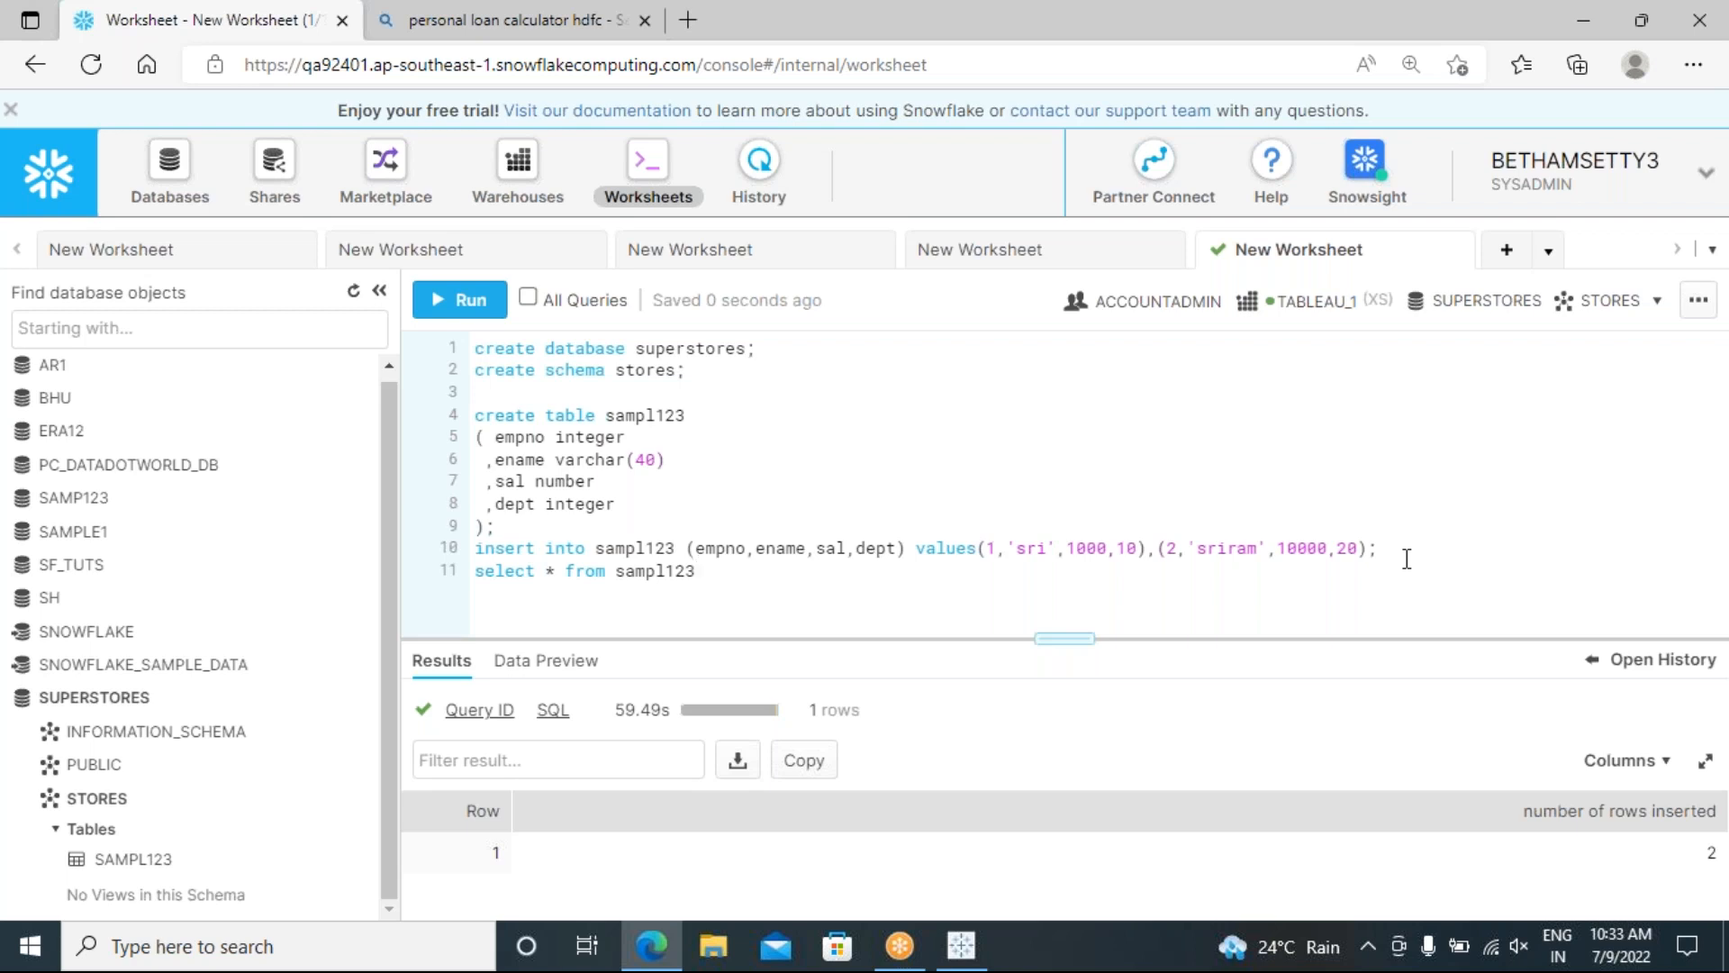
{"action": "left_click", "coordinate": [622, 614]}
{"action": "type", "text": ";"}
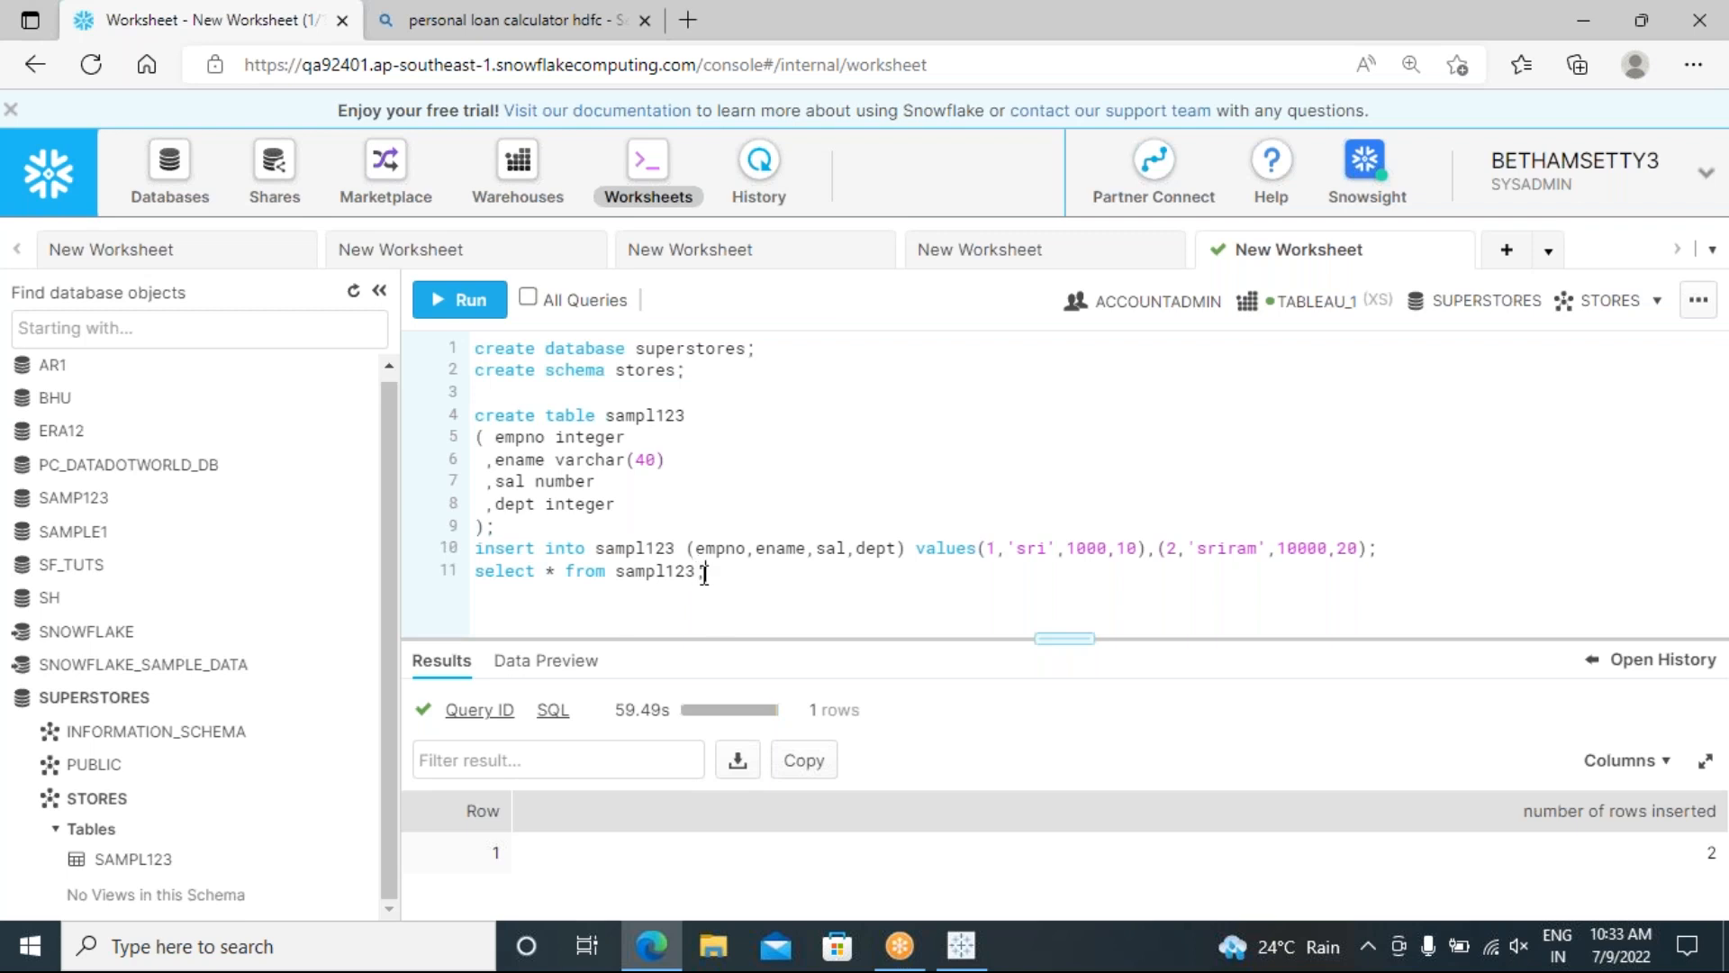
{"action": "left_click_drag", "start_coordinate": [734, 574], "coordinate": [458, 571]}
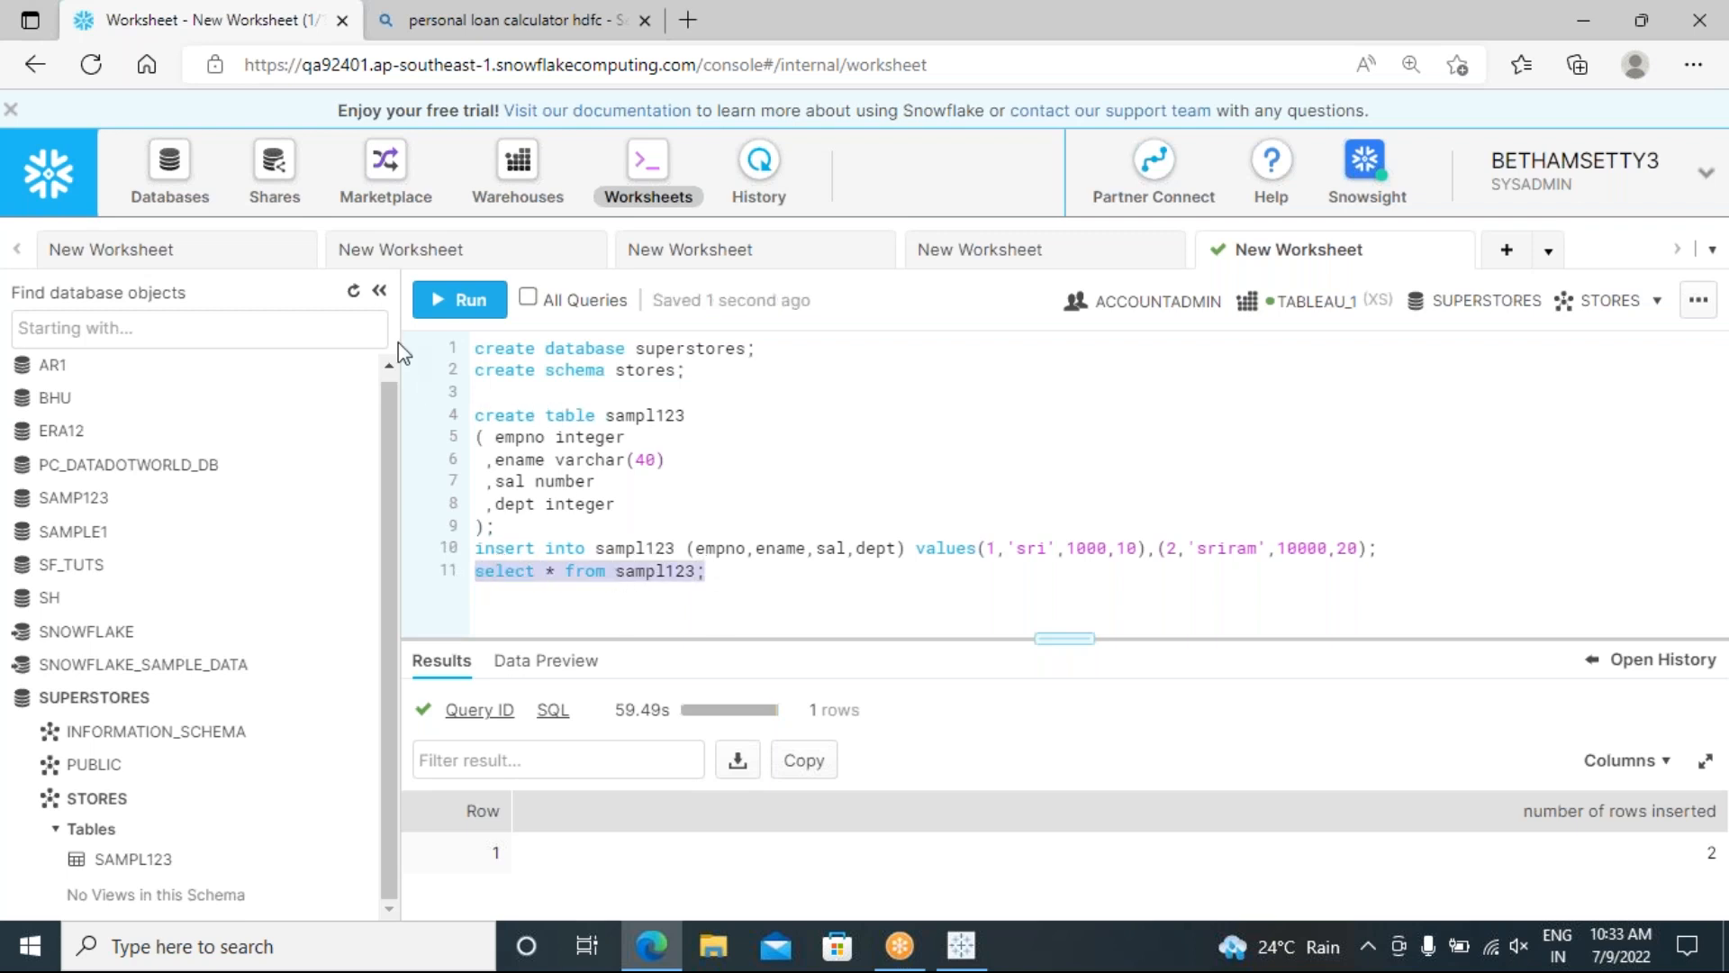
Step: Run select * from sampl123 and enlarge the results pane to show salaries 1000 and 10000
{"action": "left_click", "coordinate": [461, 300]}
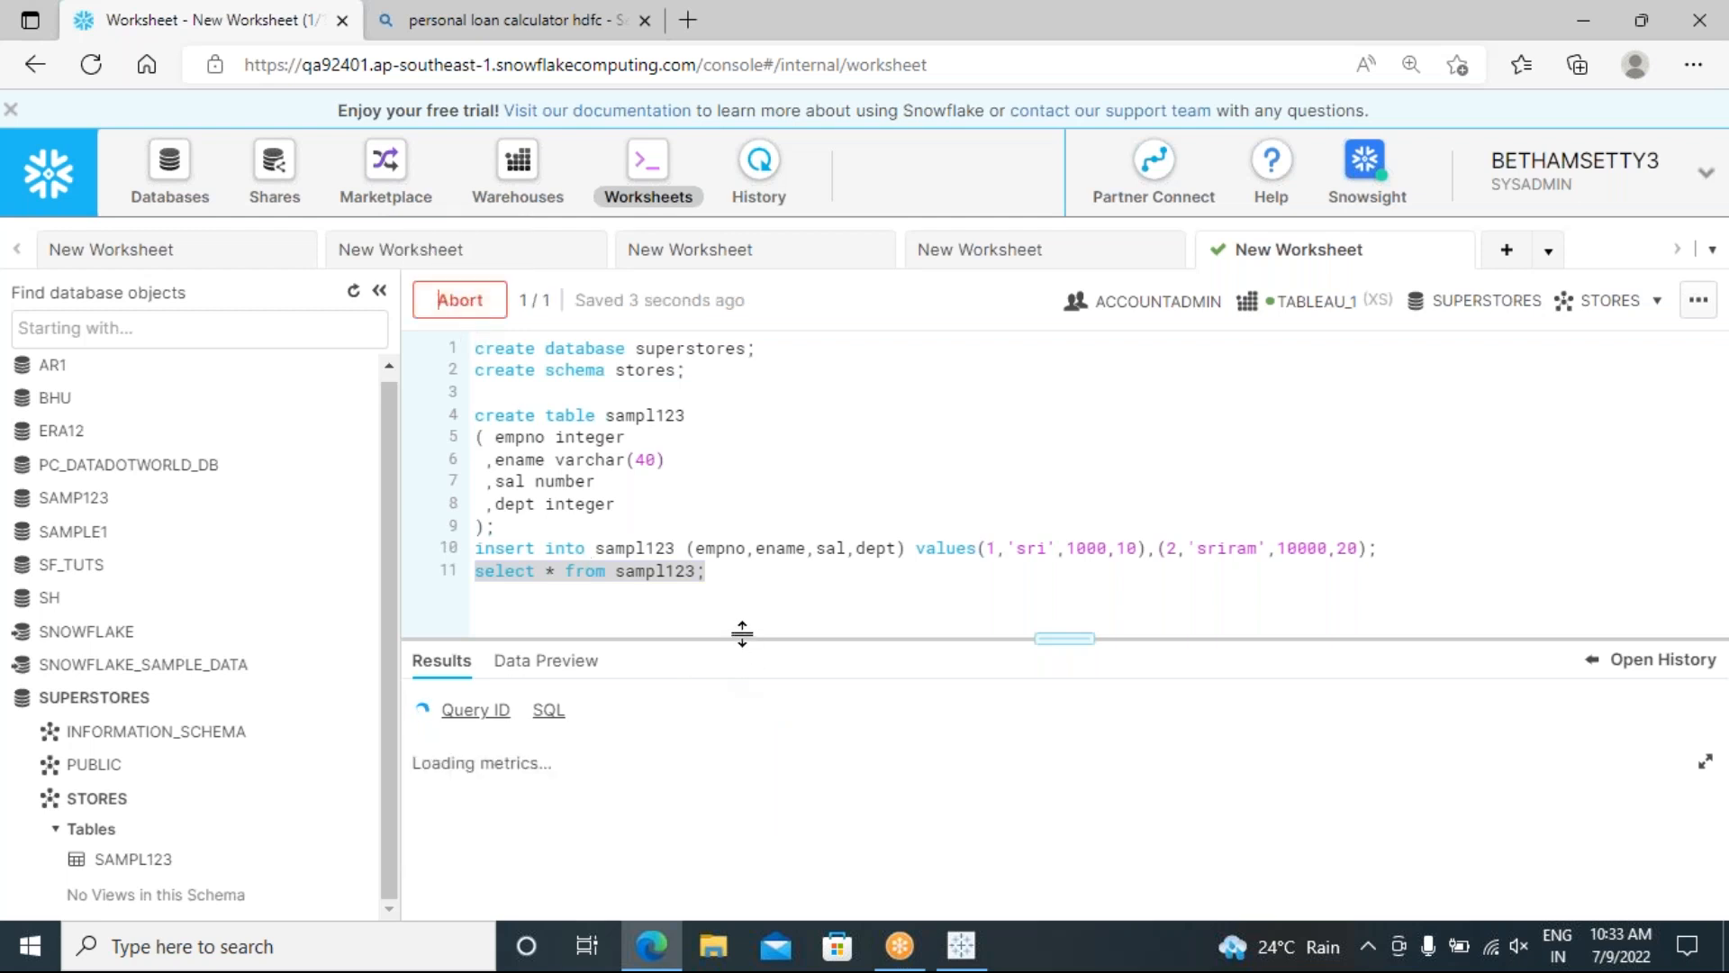
{"action": "left_click_drag", "start_coordinate": [914, 640], "coordinate": [897, 535]}
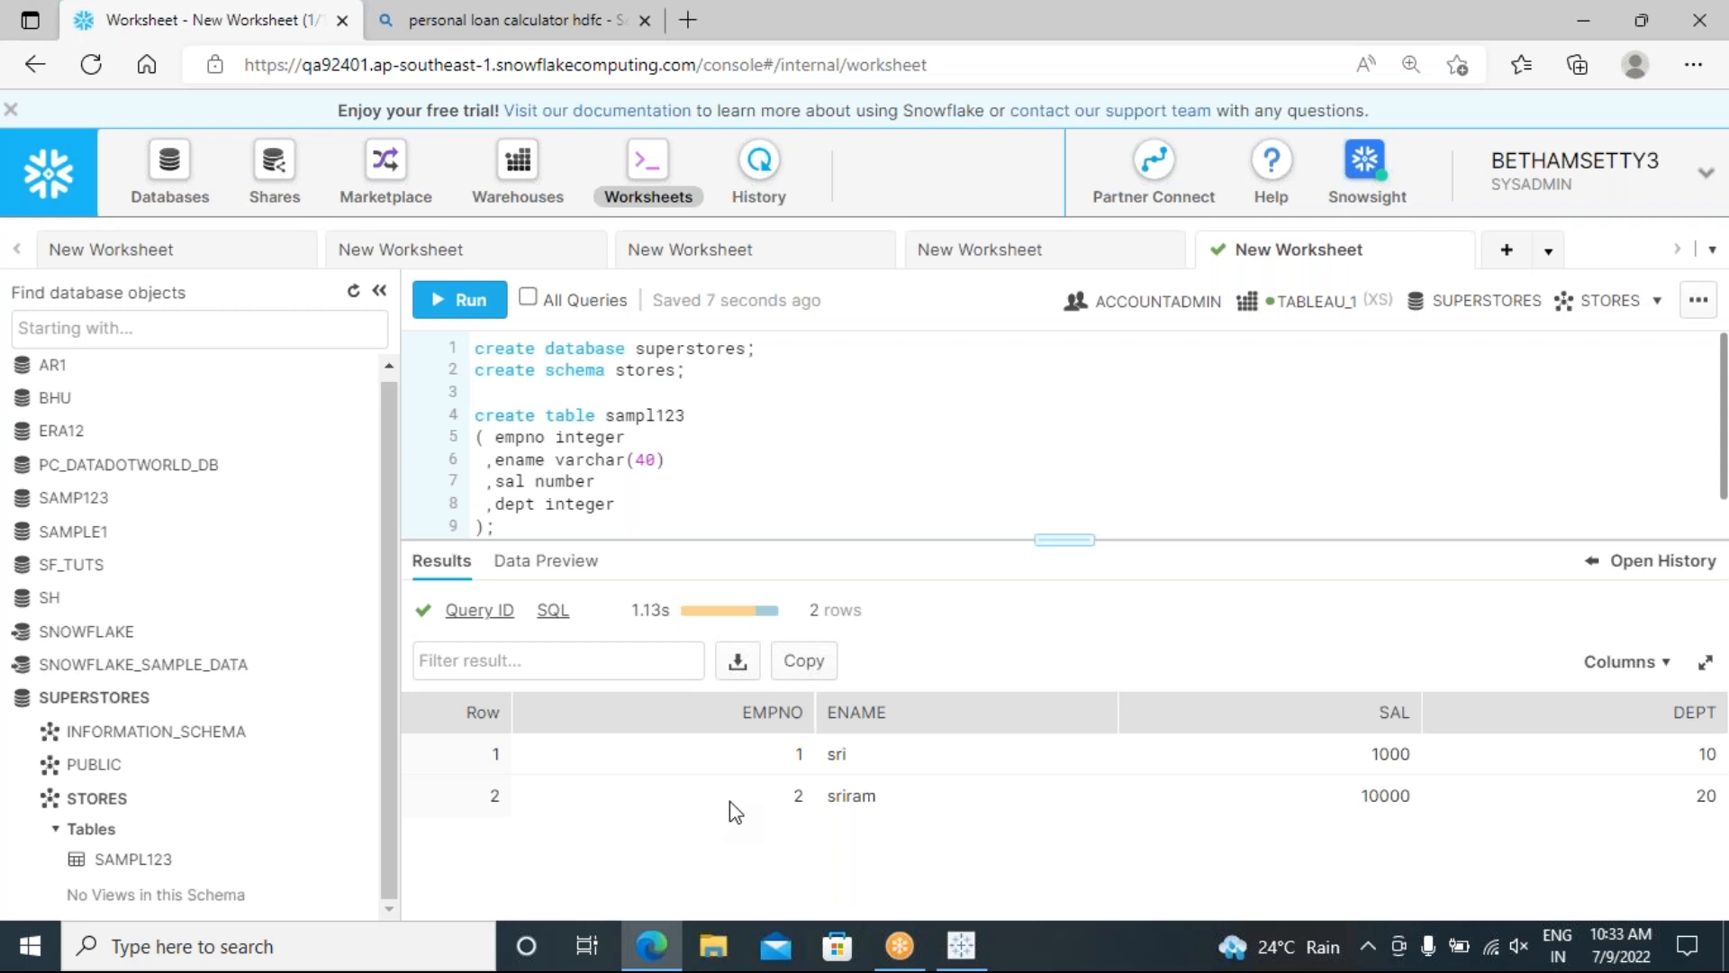
{"action": "left_click_drag", "start_coordinate": [823, 541], "coordinate": [832, 596]}
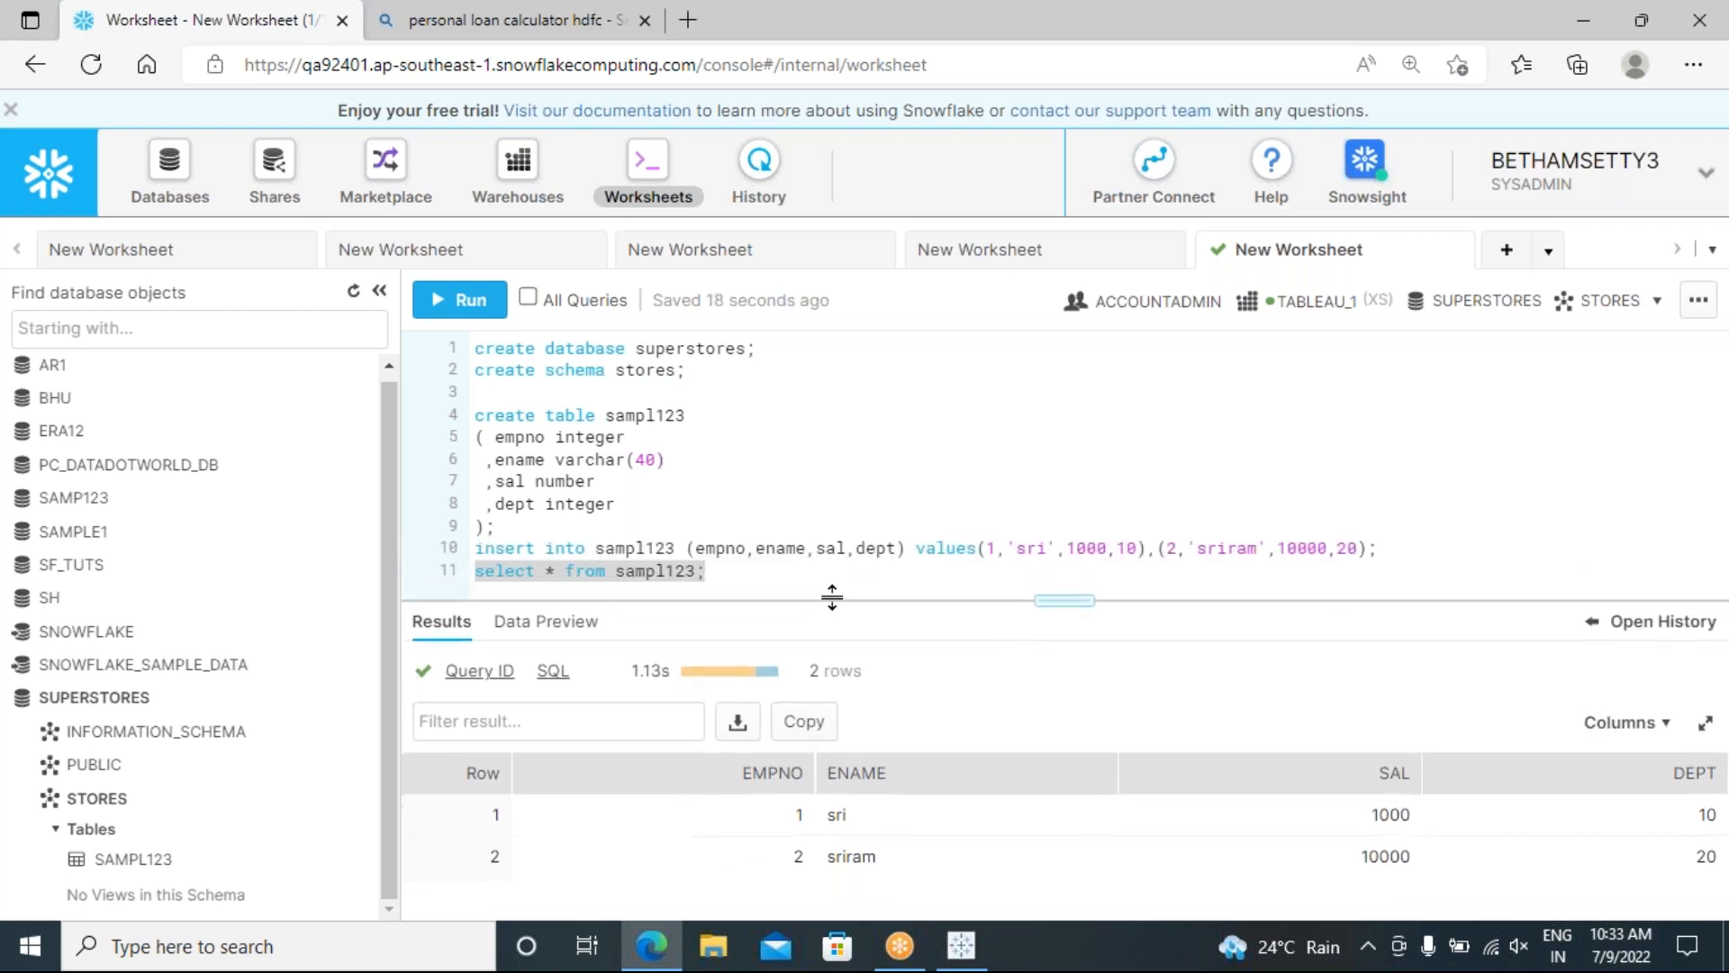
Step: Add blank lines below the queries and fine-tune the editor/results split
{"action": "left_click", "coordinate": [743, 578]}
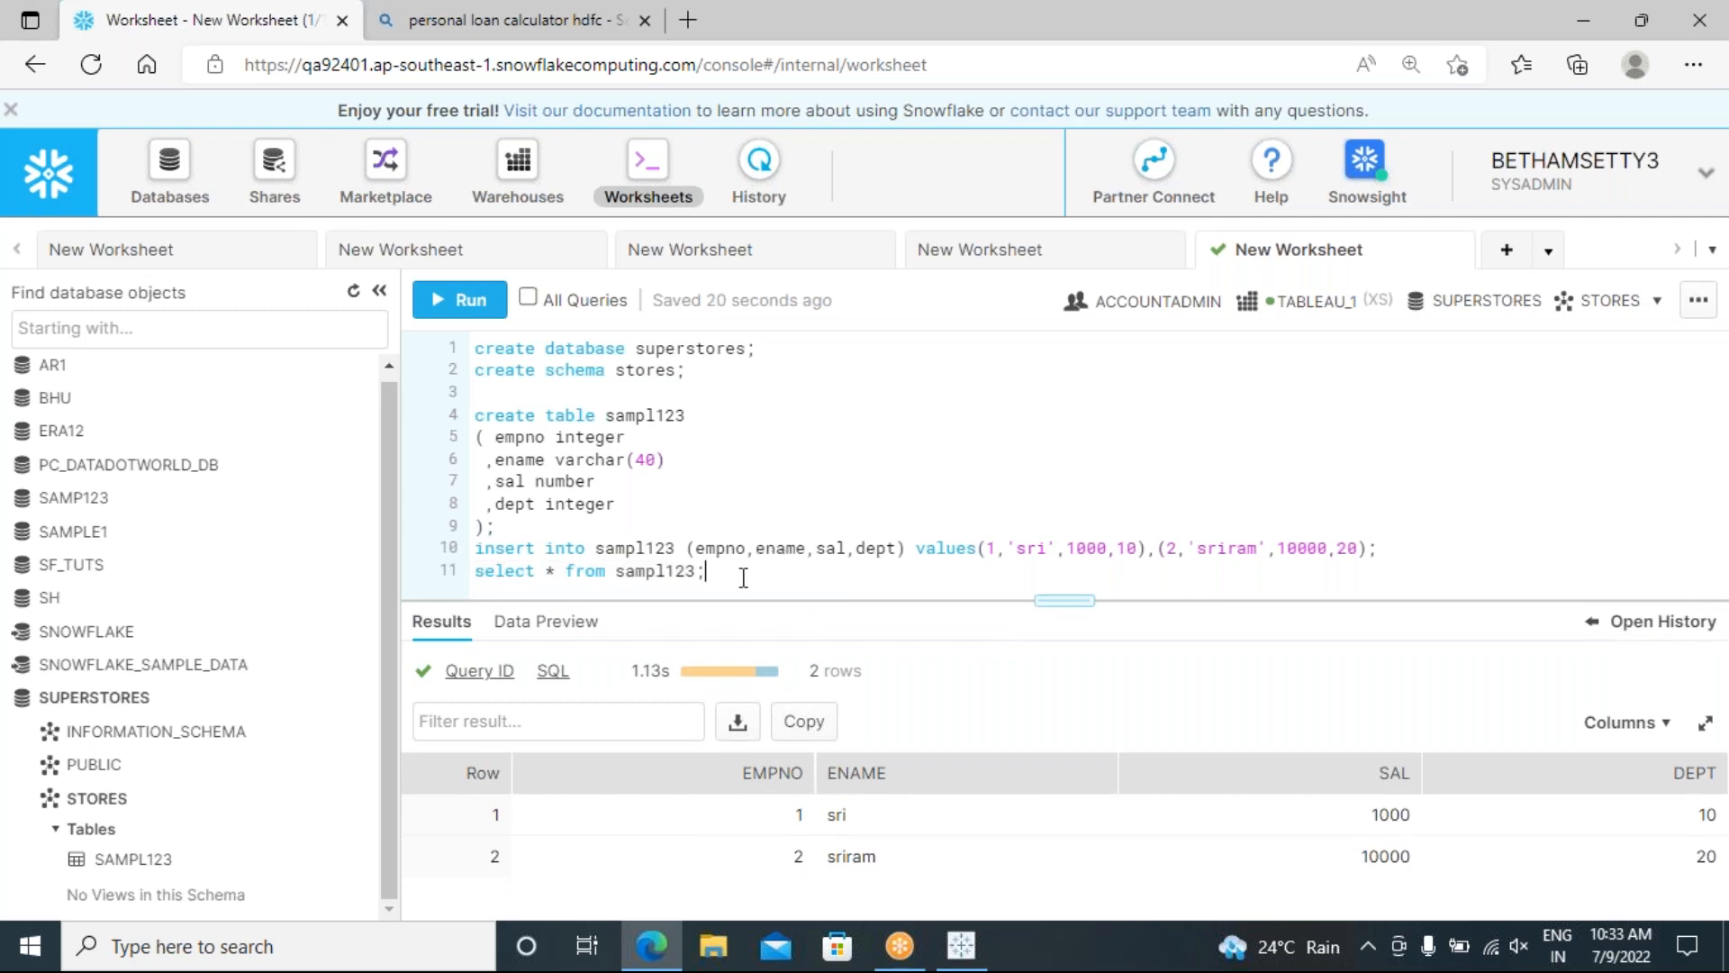
{"action": "key", "text": "Return"}
{"action": "key", "text": "Return"}
{"action": "key", "text": "Return"}
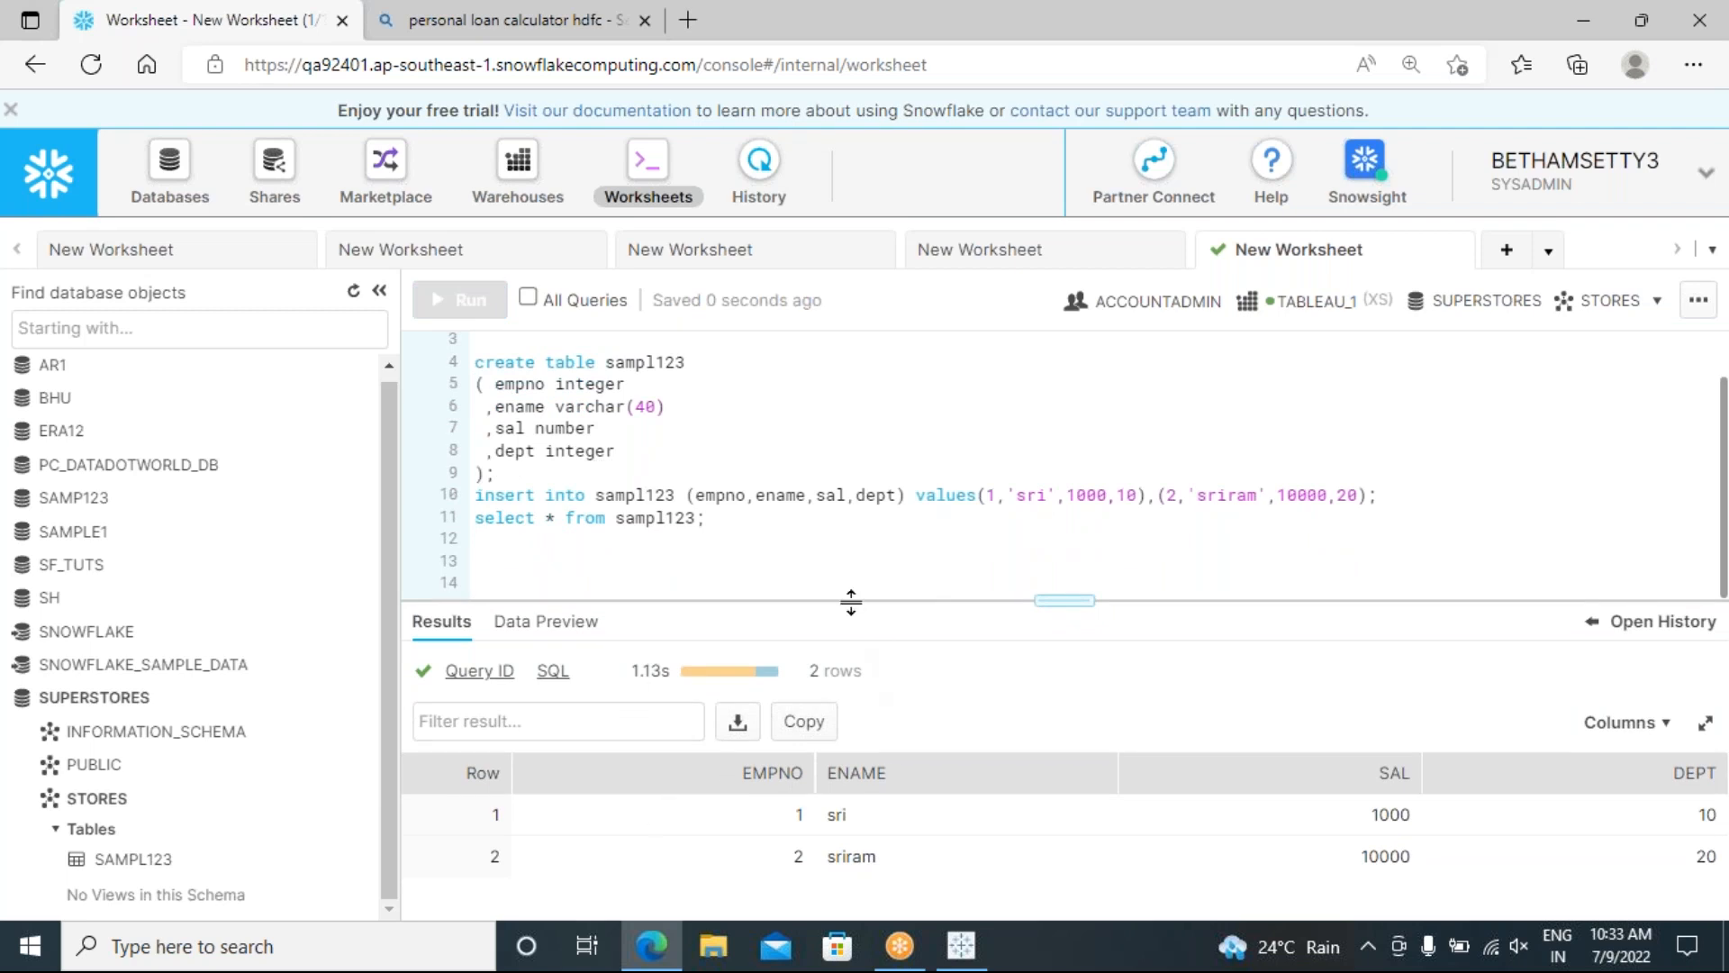
{"action": "left_click_drag", "start_coordinate": [851, 600], "coordinate": [850, 554]}
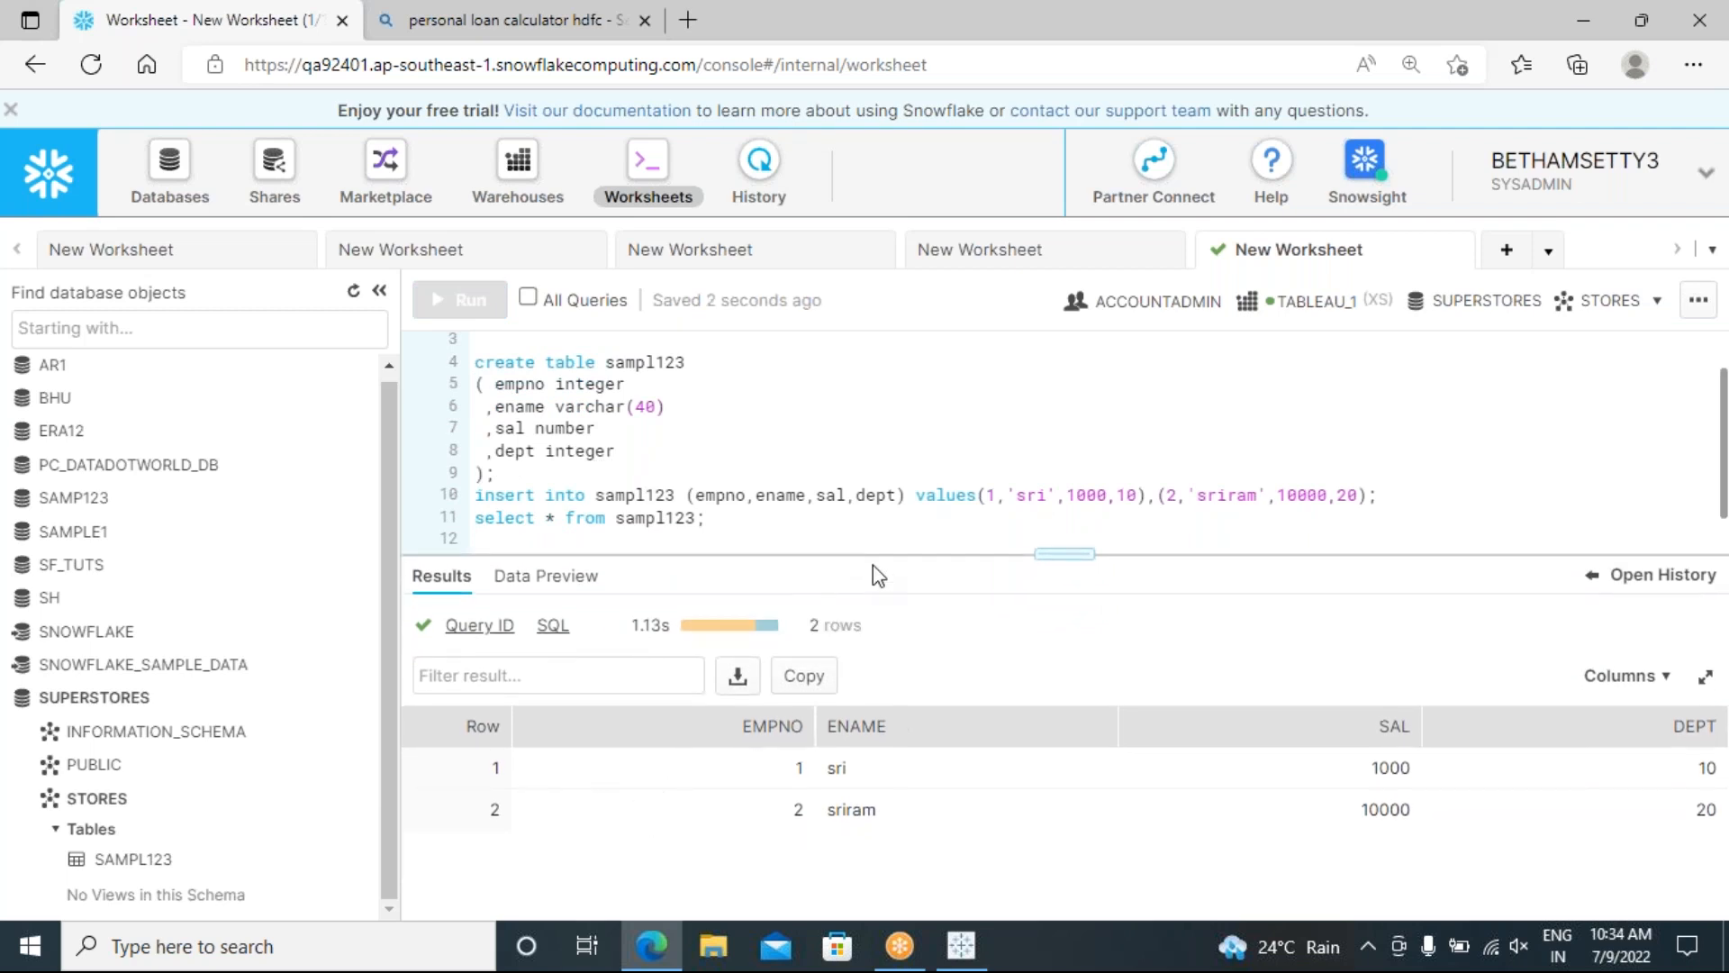
{"action": "left_click_drag", "start_coordinate": [867, 551], "coordinate": [865, 576]}
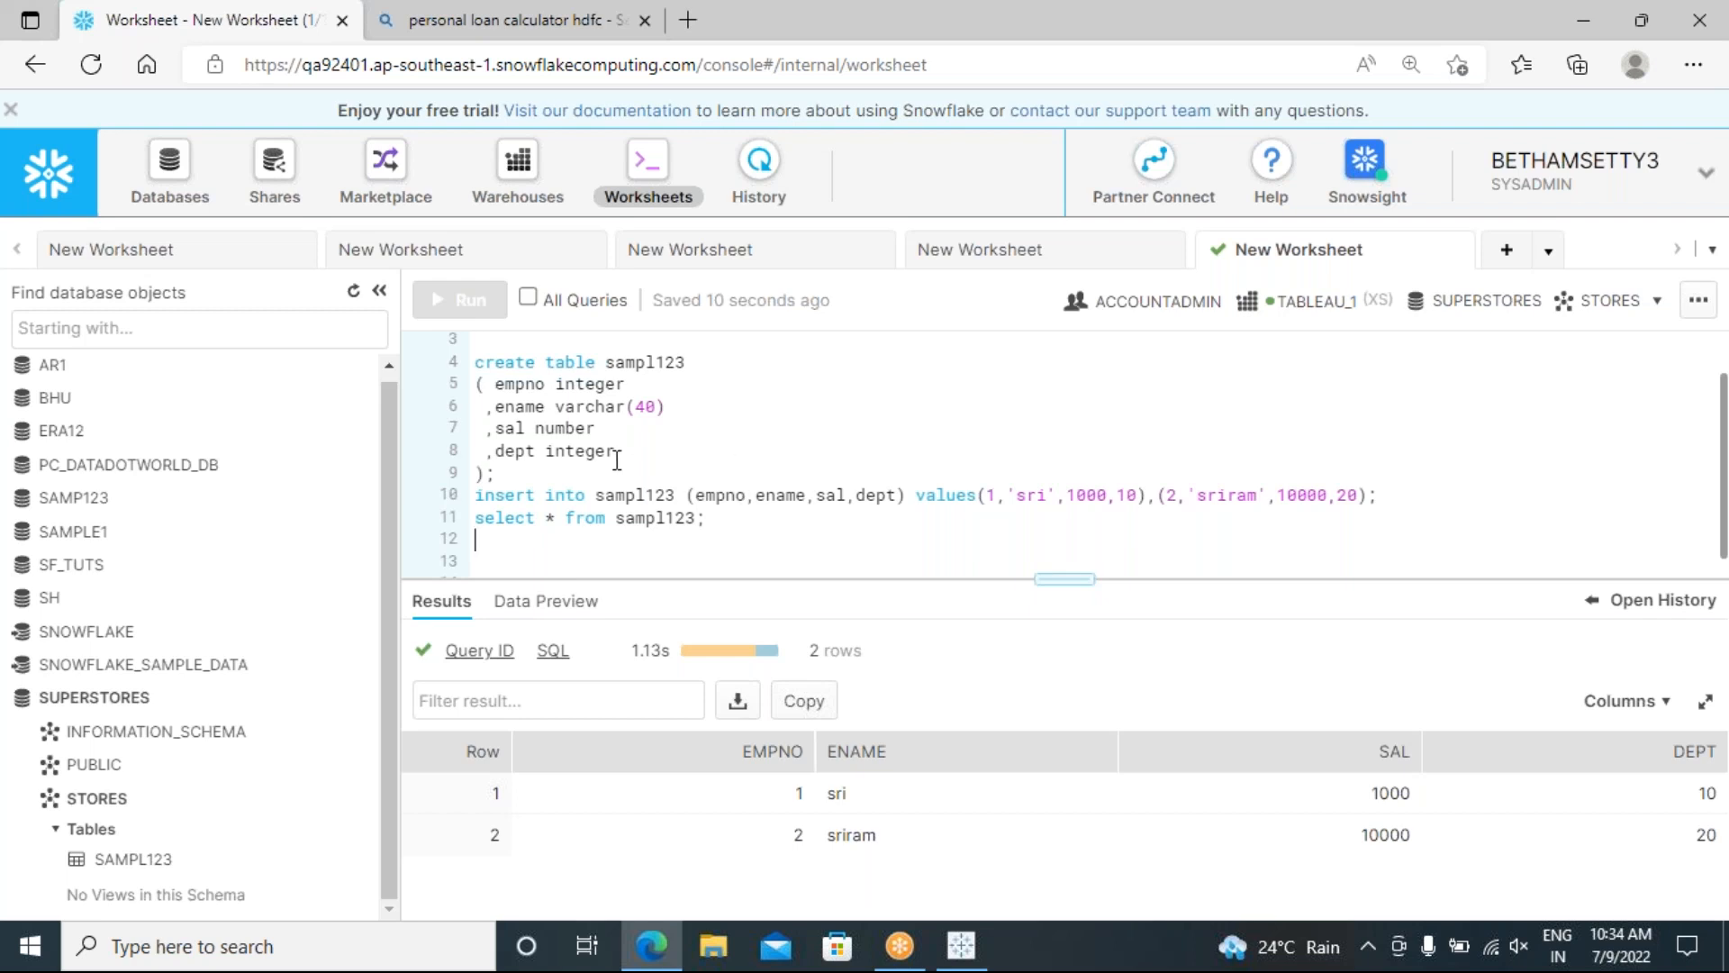
{"action": "left_click", "coordinate": [629, 386]}
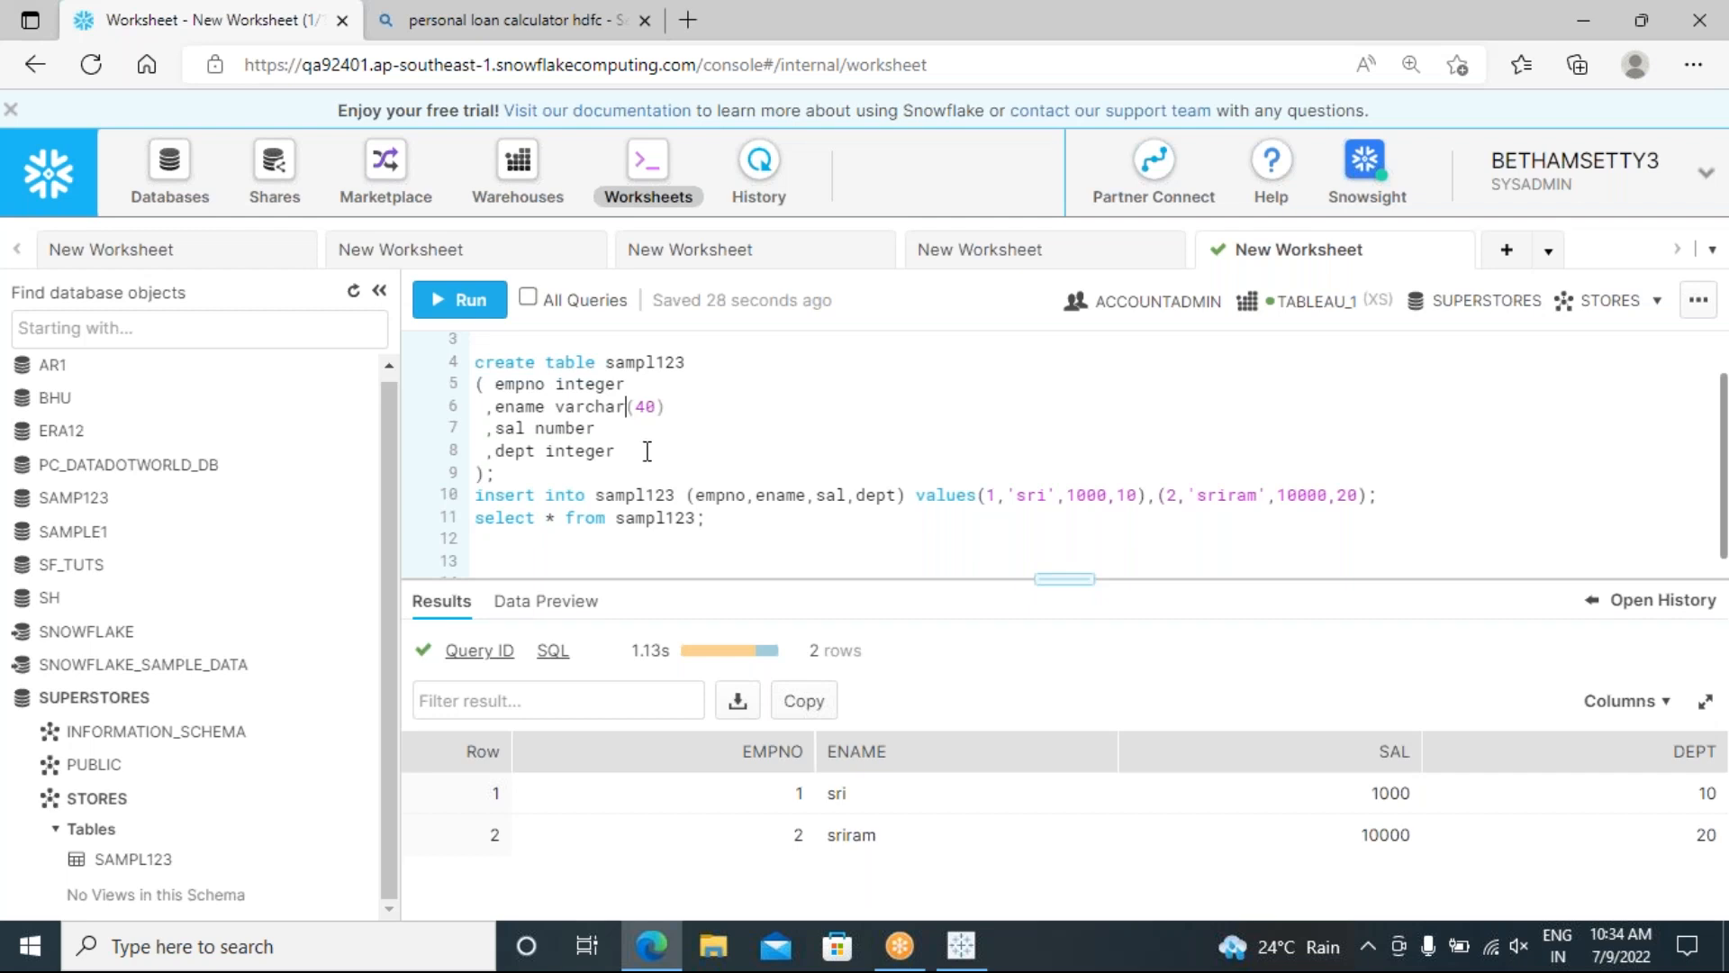
Step: Give the query editor more room and collapse the SUPERSTORES database in the object list
{"action": "scroll", "coordinate": [625, 463], "scroll_direction": "down", "scroll_amount": 1}
{"action": "scroll", "coordinate": [625, 468], "scroll_direction": "up", "scroll_amount": 2}
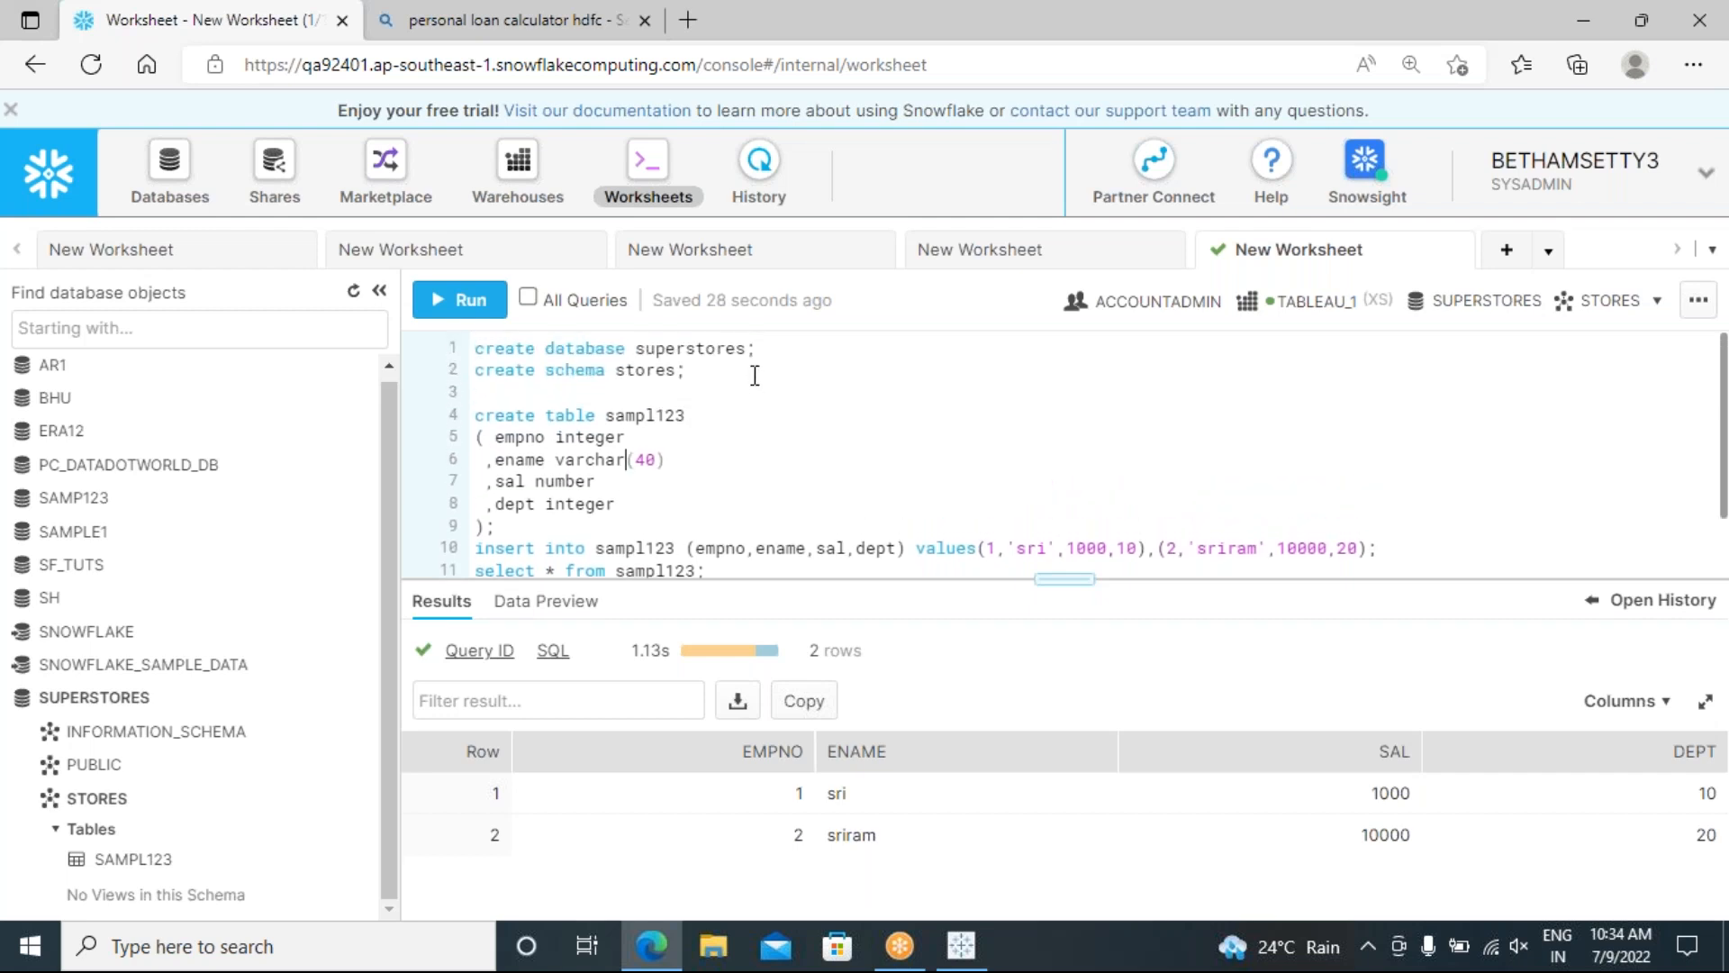
{"action": "left_click_drag", "start_coordinate": [778, 579], "coordinate": [779, 635]}
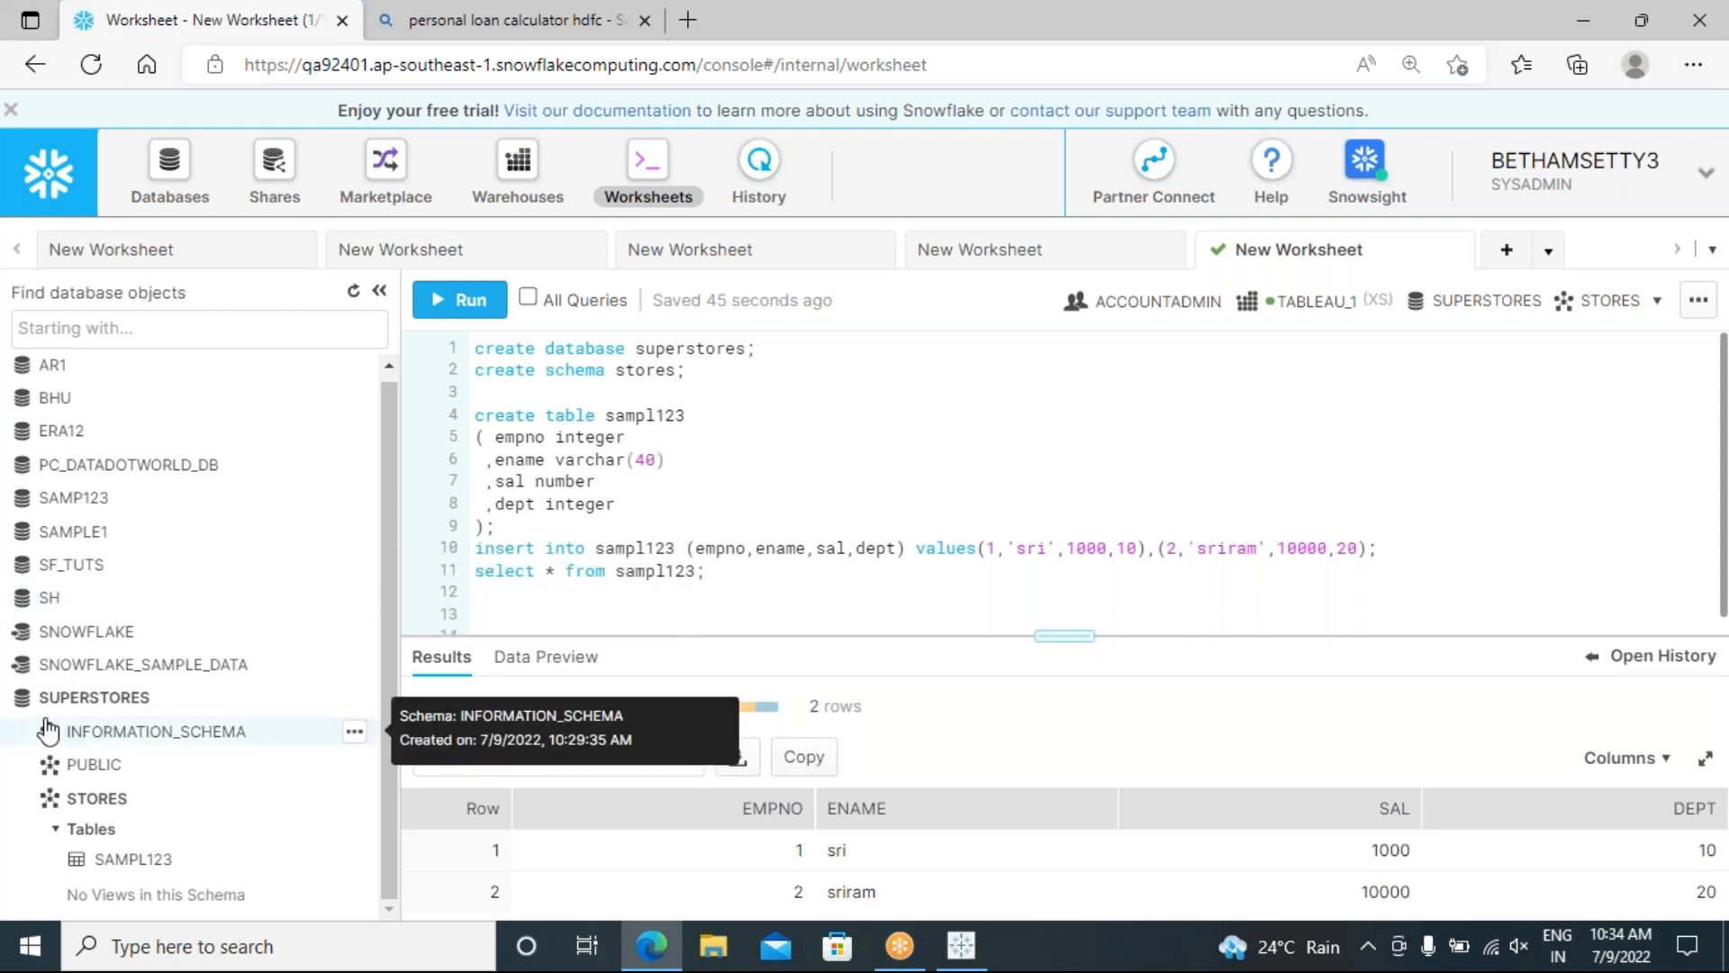
{"action": "left_click", "coordinate": [18, 712]}
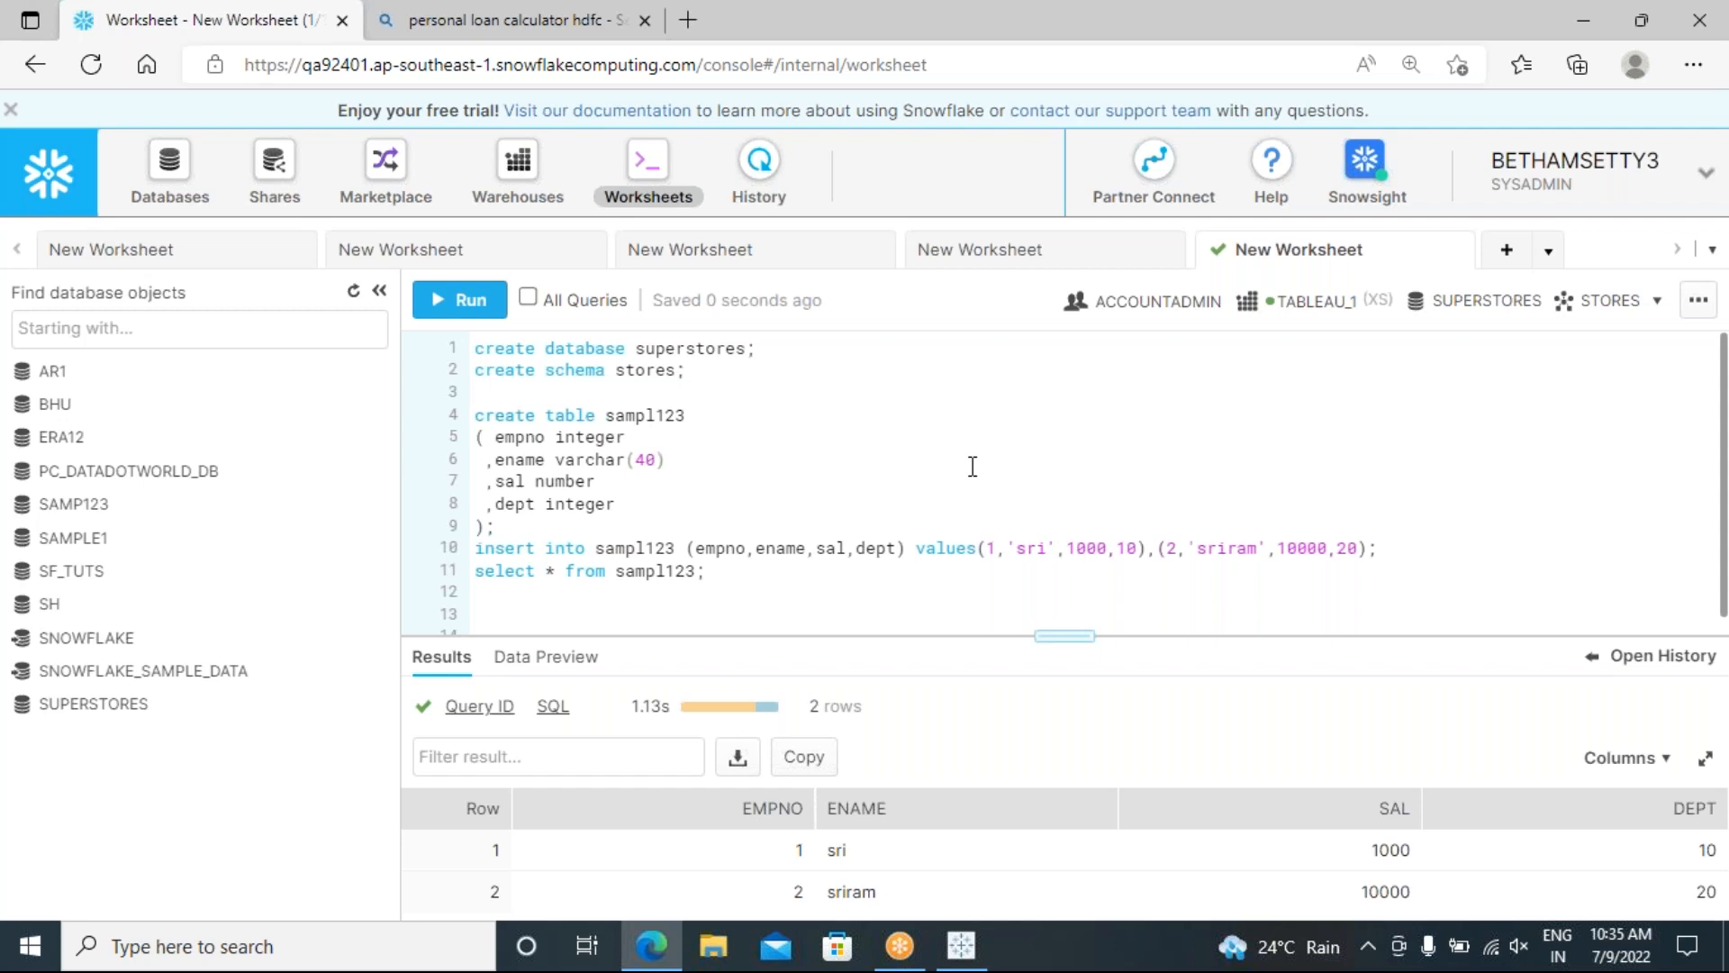
Step: Select the insert and select statements on lines 10–11, then clear the selection
{"action": "scroll", "coordinate": [829, 538], "scroll_direction": "down", "scroll_amount": 1}
{"action": "scroll", "coordinate": [830, 522], "scroll_direction": "up", "scroll_amount": 1}
{"action": "scroll", "coordinate": [761, 463], "scroll_direction": "down", "scroll_amount": 1}
{"action": "left_click_drag", "start_coordinate": [775, 572], "coordinate": [472, 532]}
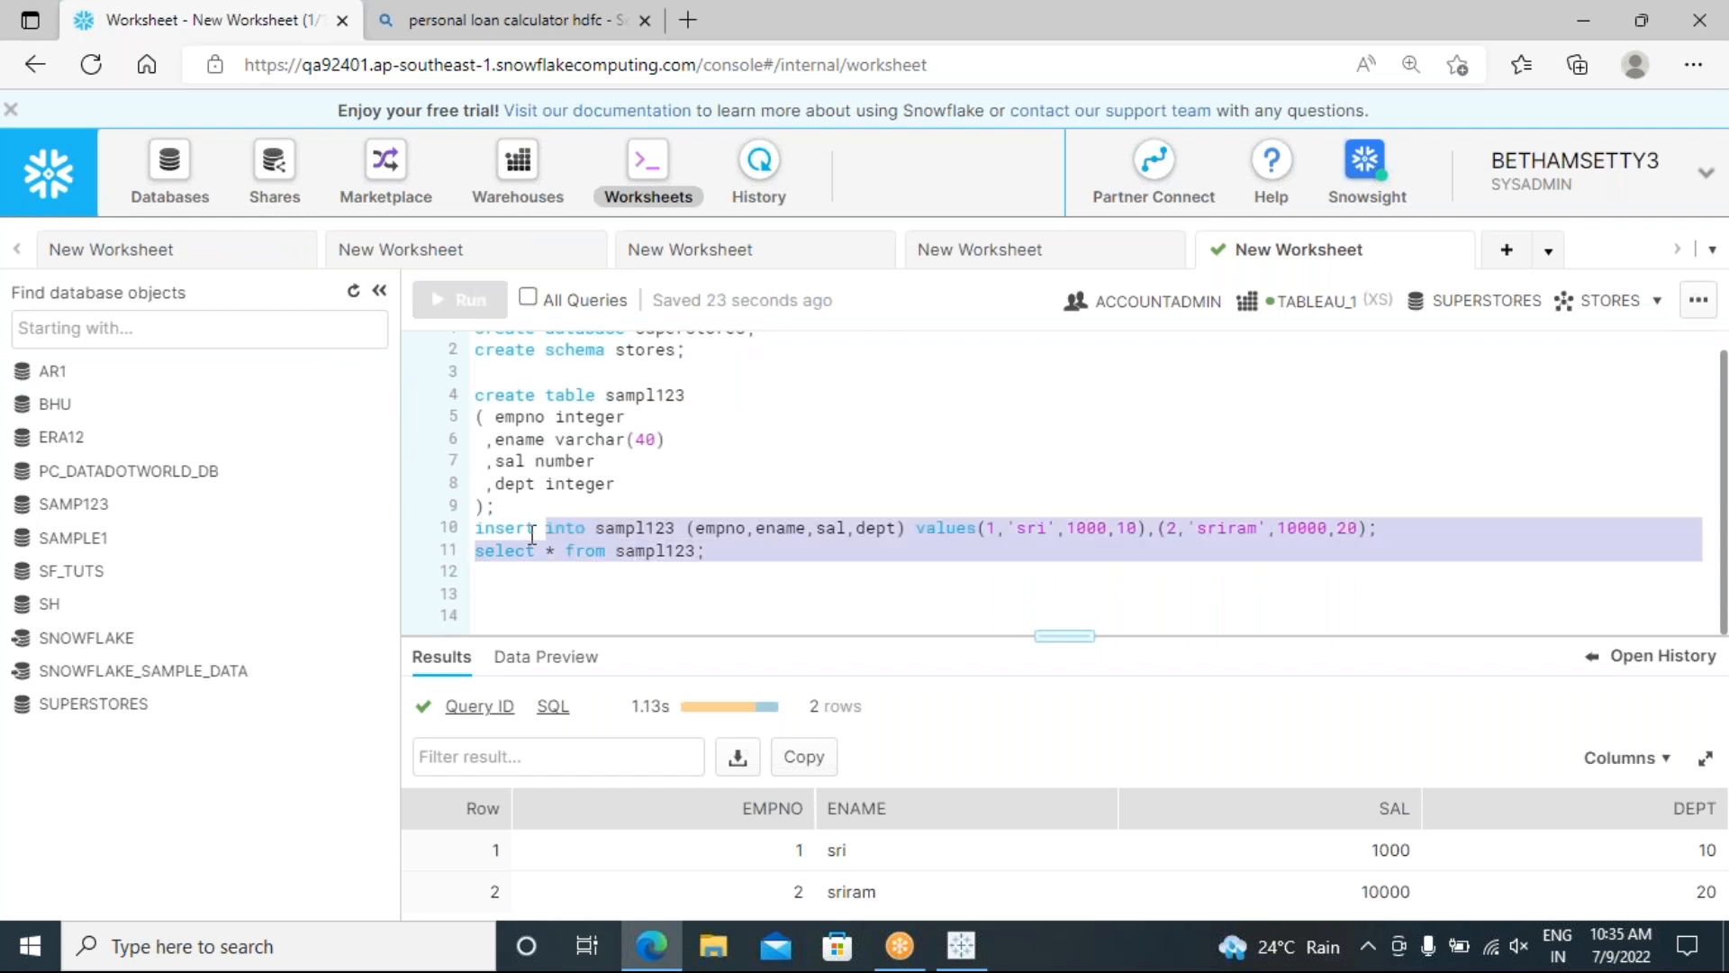
{"action": "left_click", "coordinate": [747, 580]}
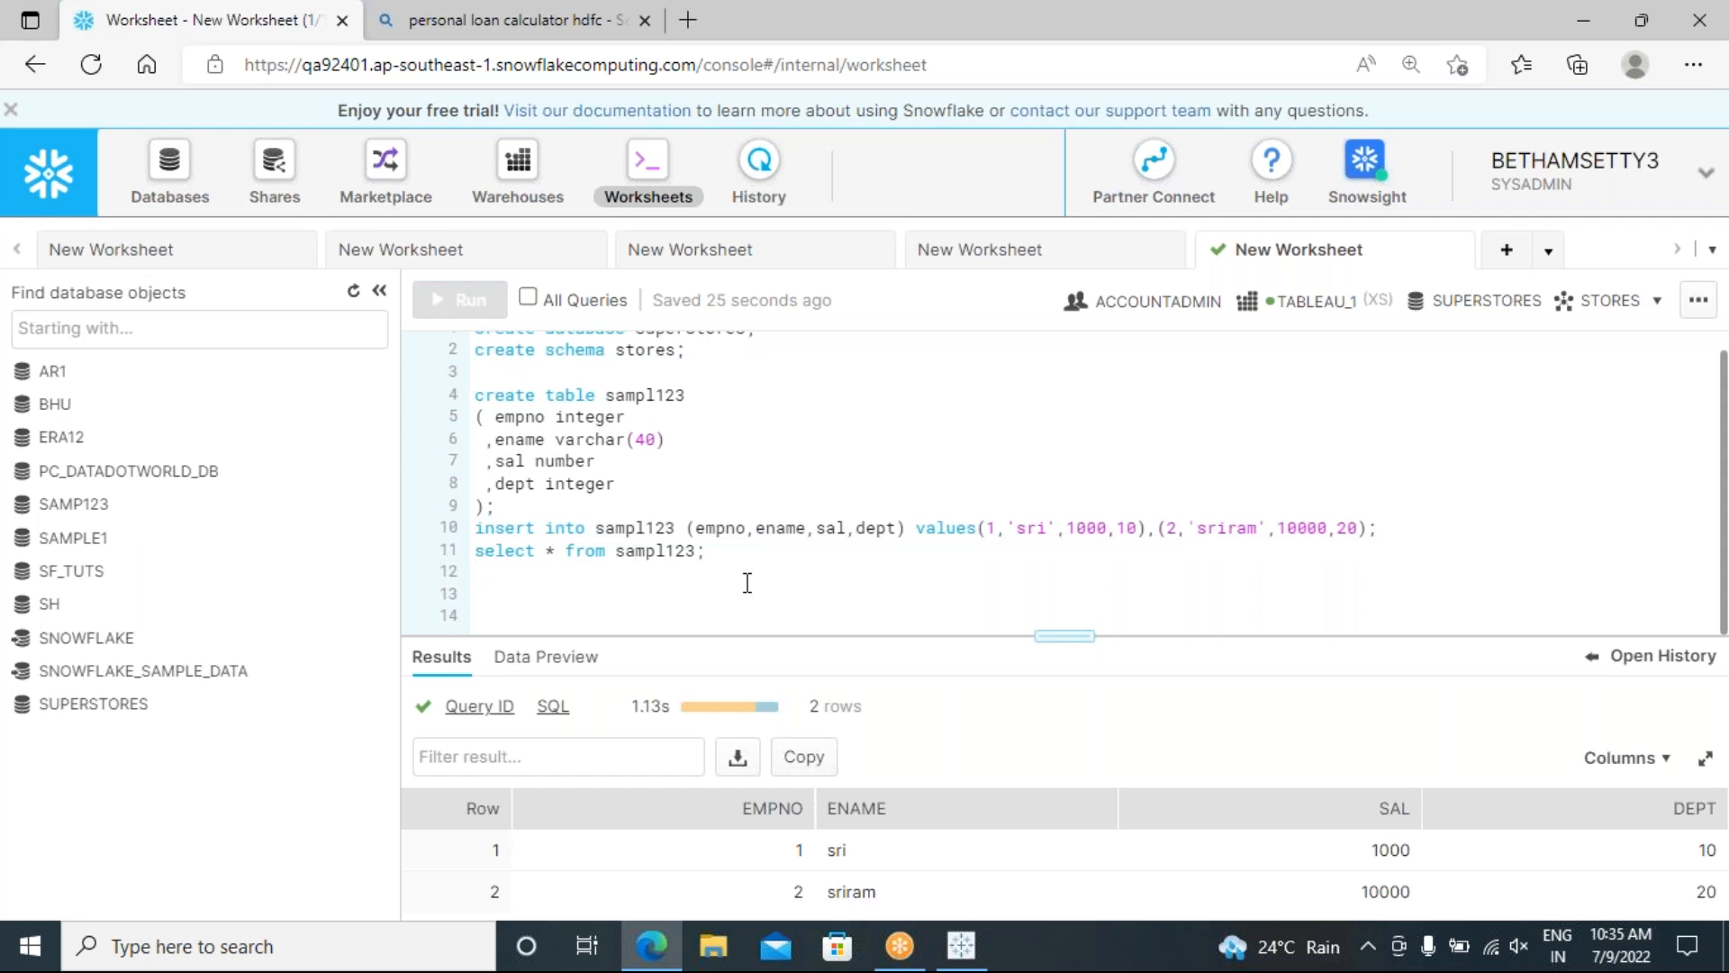